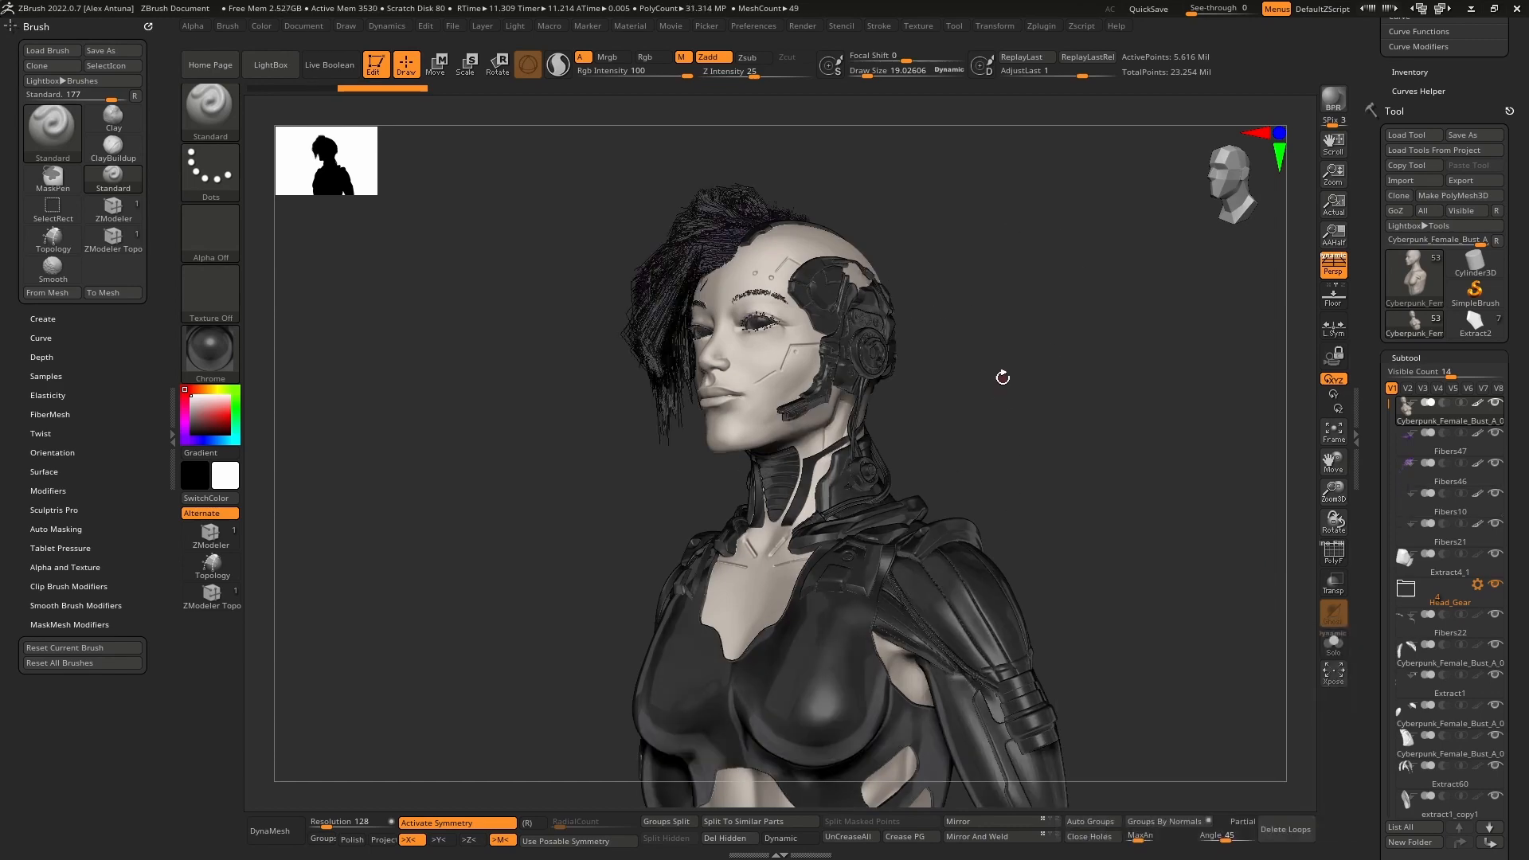
Step: Make the temple plate subtool Extract2_1 active and apply the Silver material
{"action": "mouse_move", "coordinate": [1017, 372]}
{"action": "left_mouse_down"}
{"action": "mouse_move", "coordinate": [1078, 379]}
{"action": "mouse_move", "coordinate": [1048, 385]}
{"action": "mouse_move", "coordinate": [1087, 325]}
{"action": "mouse_move", "coordinate": [1072, 317]}
{"action": "left_mouse_up"}
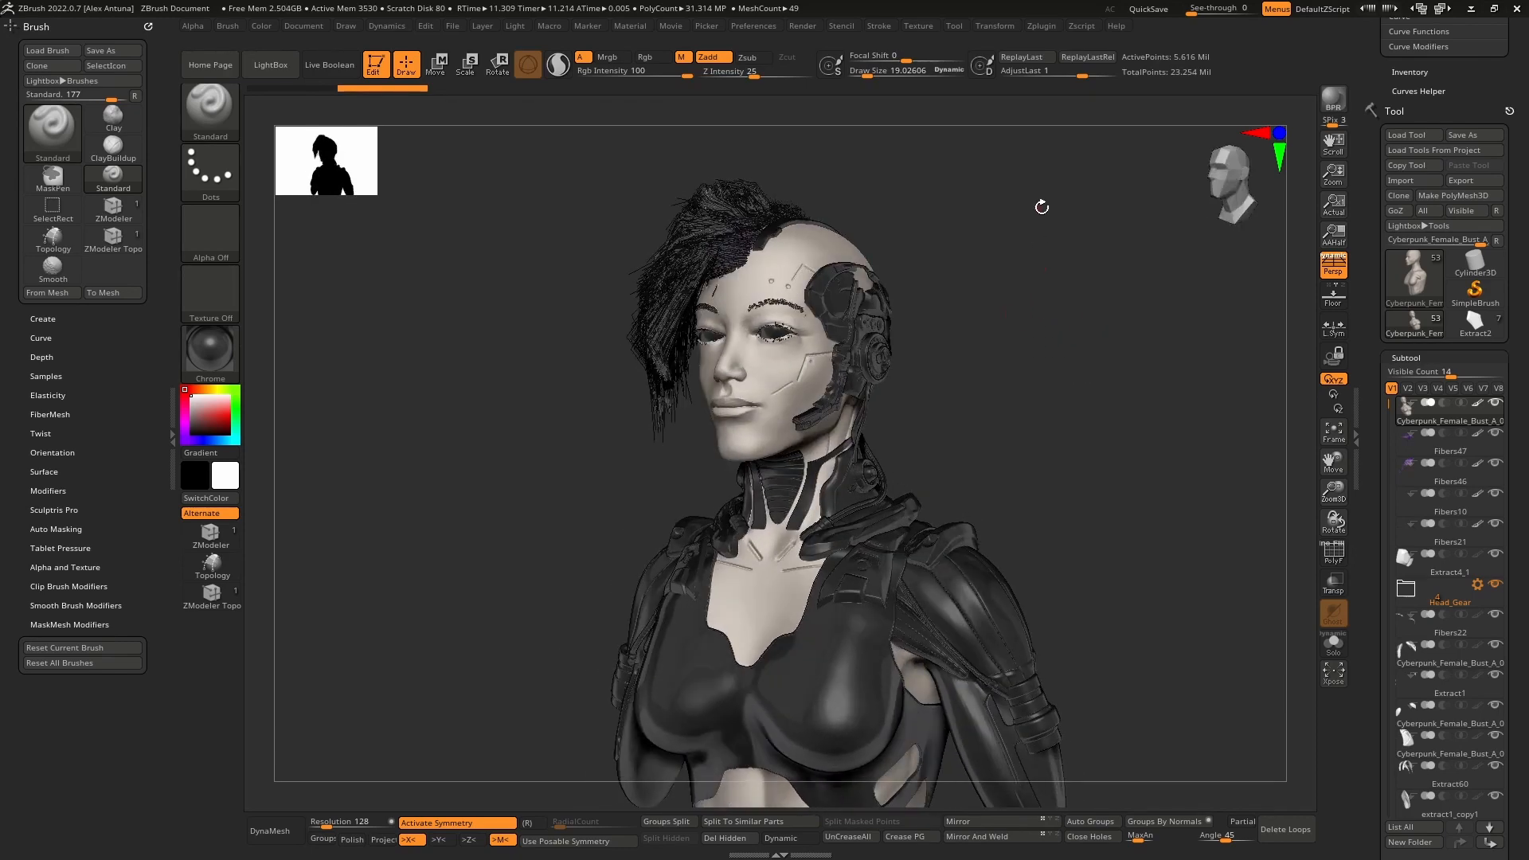
{"action": "left_click_drag", "start_coordinate": [1041, 207], "coordinate": [1116, 371]}
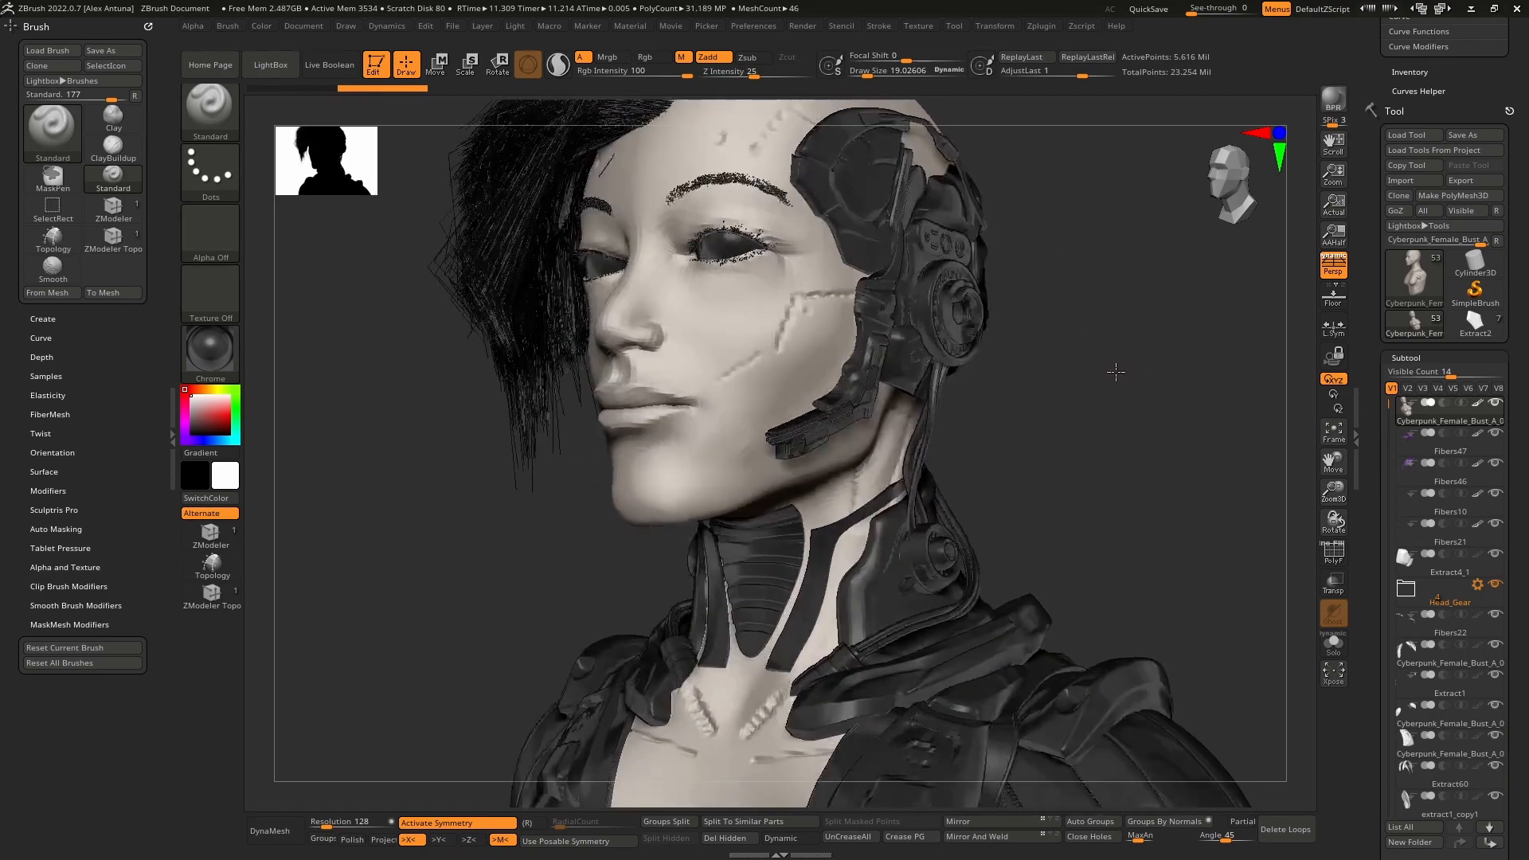
{"action": "mouse_move", "coordinate": [1035, 415]}
{"action": "left_mouse_down", "text": "shift"}
{"action": "mouse_move", "coordinate": [1110, 427]}
{"action": "mouse_move", "coordinate": [1059, 383]}
{"action": "mouse_move", "coordinate": [1099, 387]}
{"action": "mouse_move", "coordinate": [1155, 441]}
{"action": "mouse_move", "coordinate": [1135, 395]}
{"action": "left_mouse_up", "text": "shift"}
{"action": "mouse_move", "coordinate": [1202, 300]}
{"action": "left_mouse_down"}
{"action": "mouse_move", "coordinate": [1253, 403]}
{"action": "mouse_move", "coordinate": [1215, 454]}
{"action": "mouse_move", "coordinate": [1190, 422]}
{"action": "mouse_move", "coordinate": [1120, 437]}
{"action": "mouse_move", "coordinate": [1115, 454]}
{"action": "left_mouse_up"}
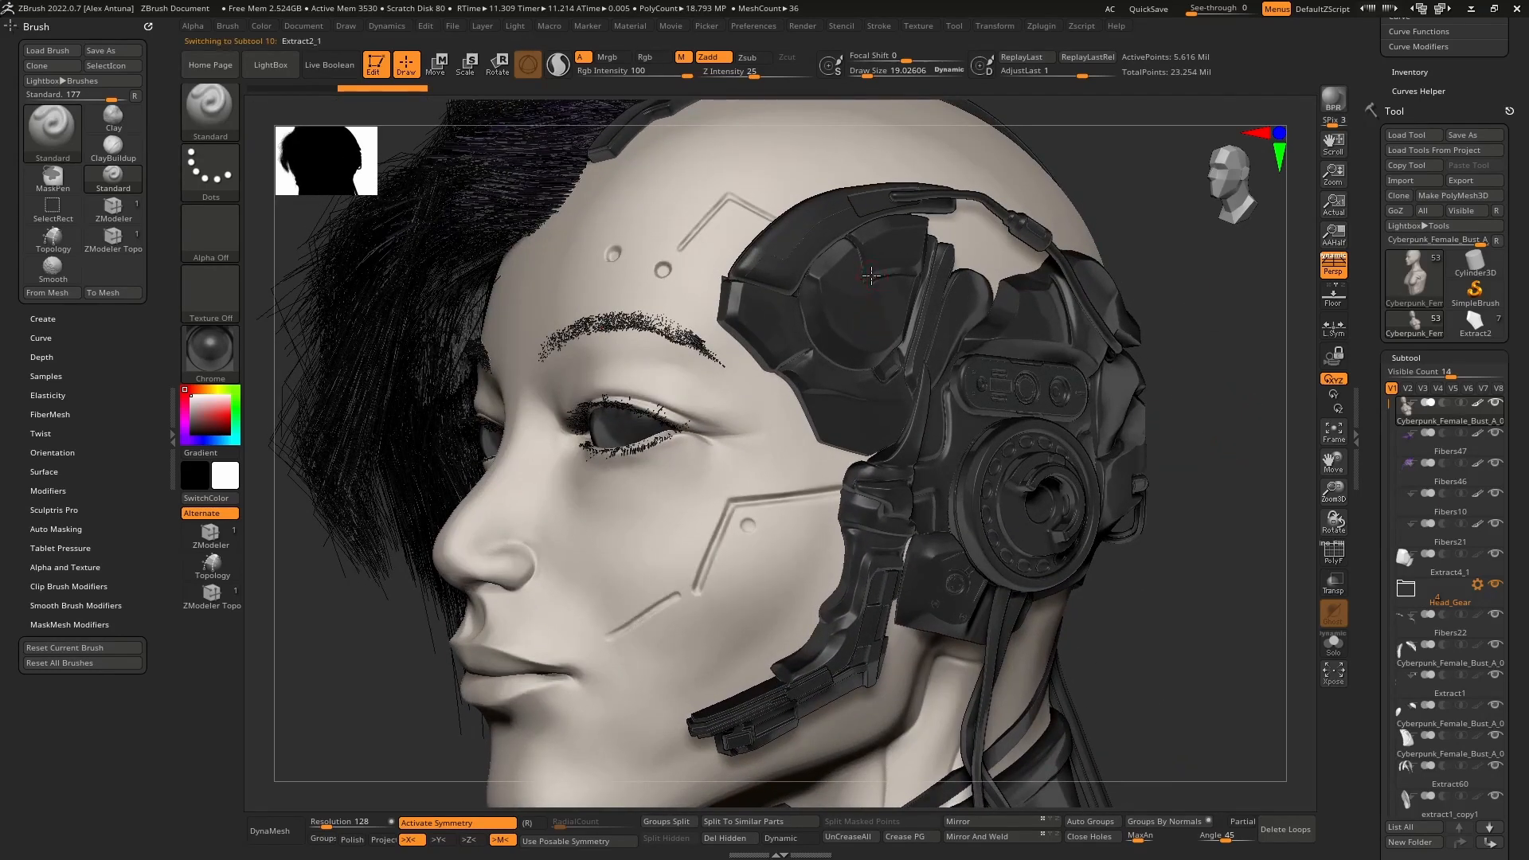
{"action": "left_click", "coordinate": [219, 361]}
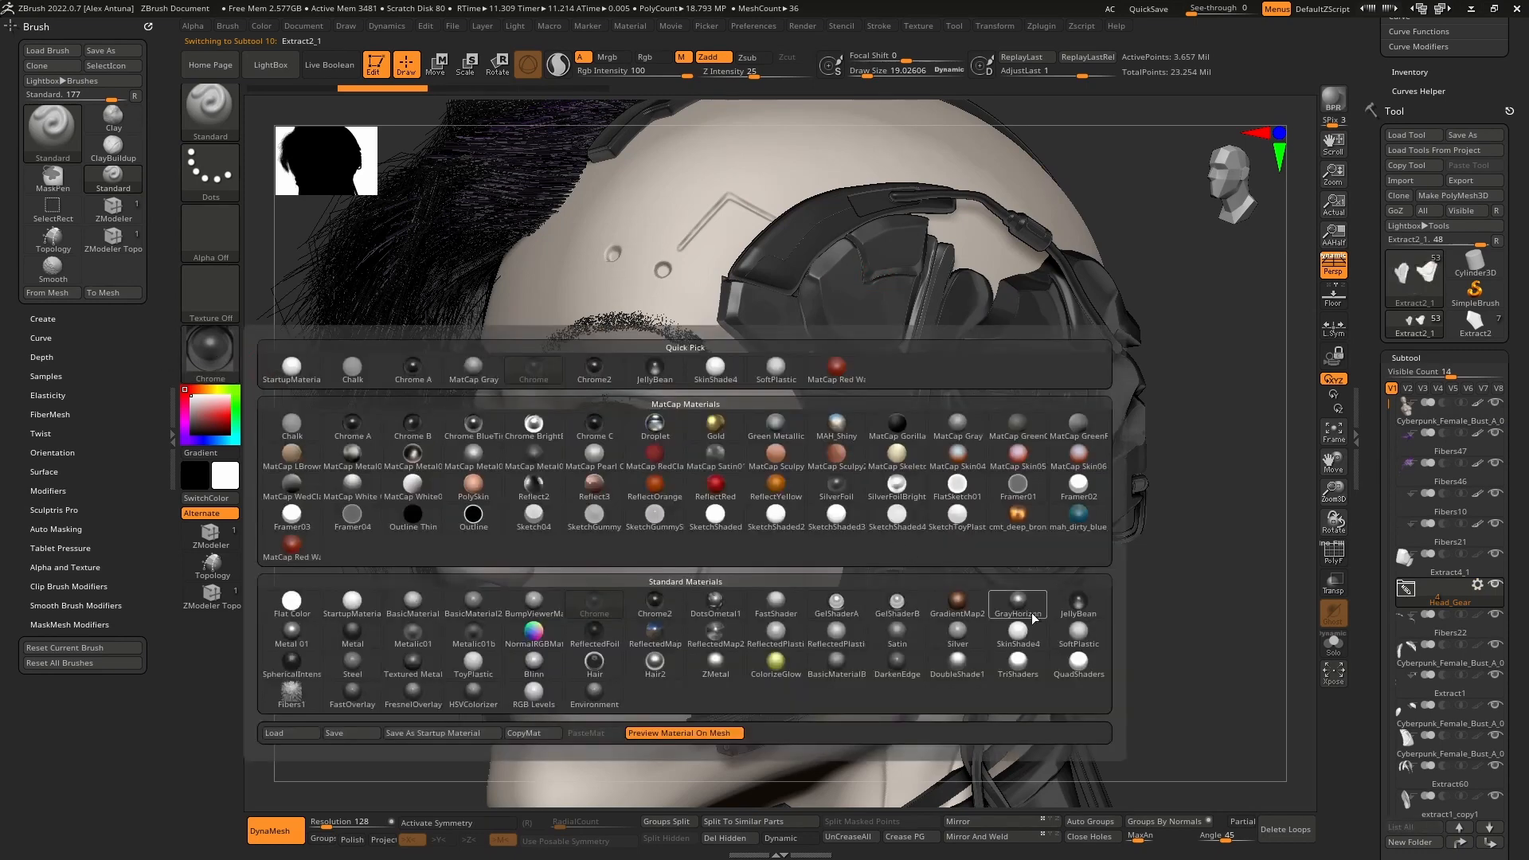
{"action": "left_click", "coordinate": [972, 632]}
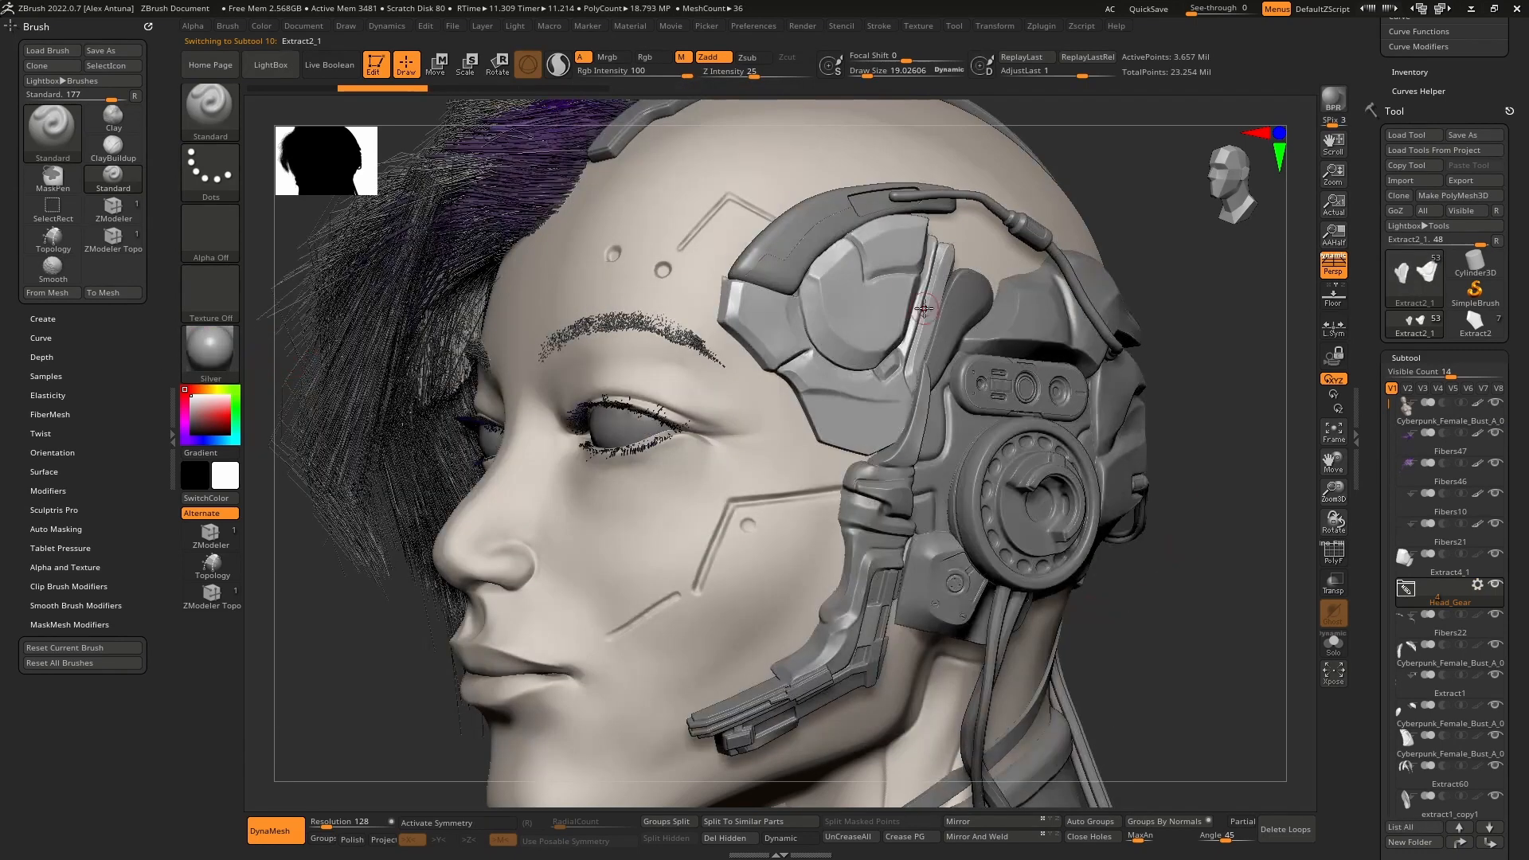
{"action": "key", "text": "shift+f"}
{"action": "key", "text": "shift+f"}
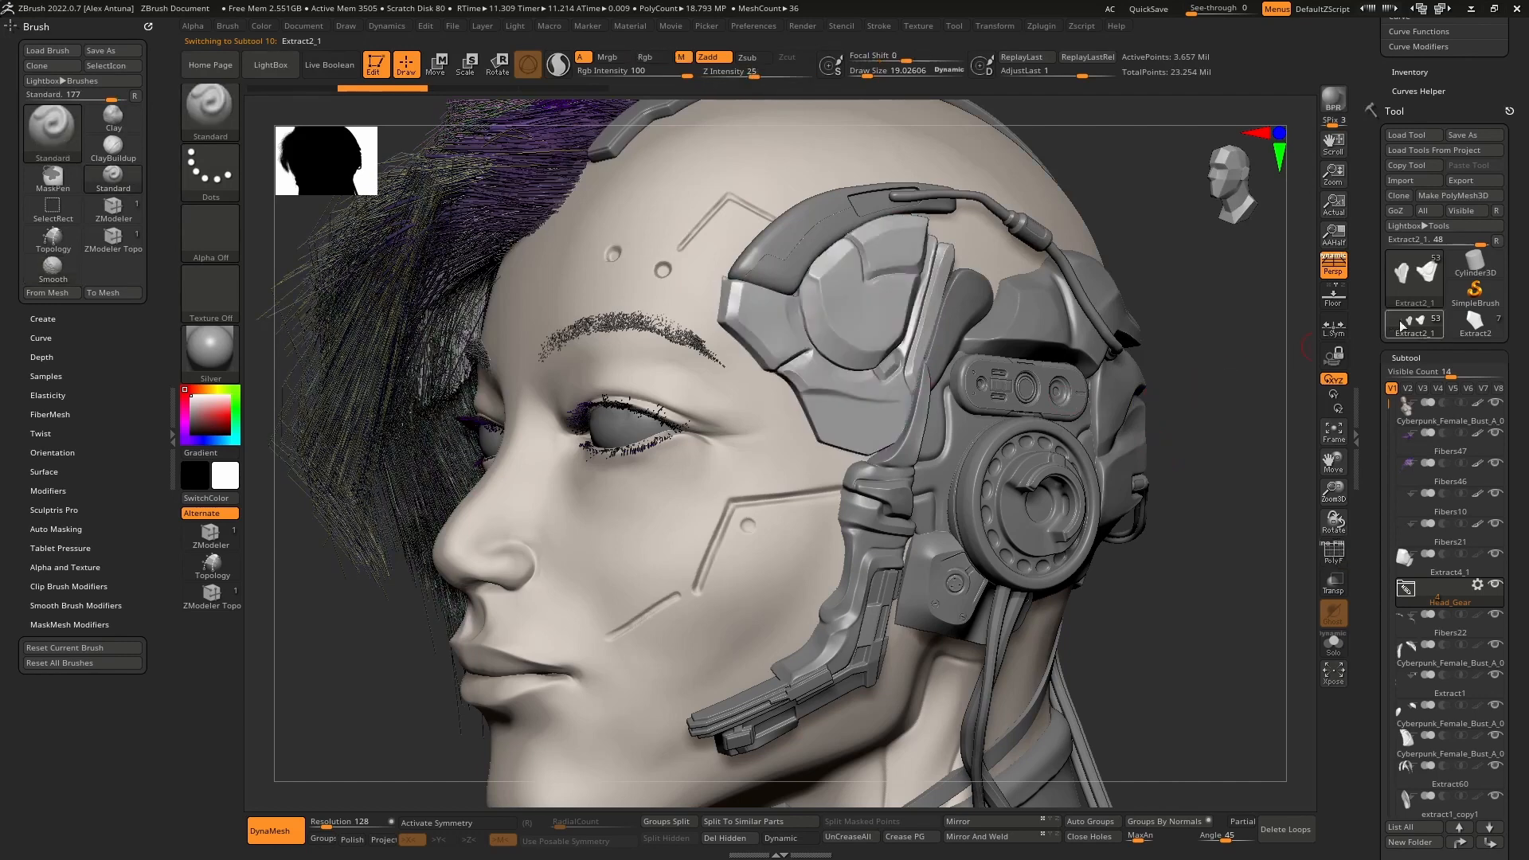
Step: Switch to the Extract2 tool and turn on the polyframe display for its low-poly plate
{"action": "left_click", "coordinate": [1469, 326]}
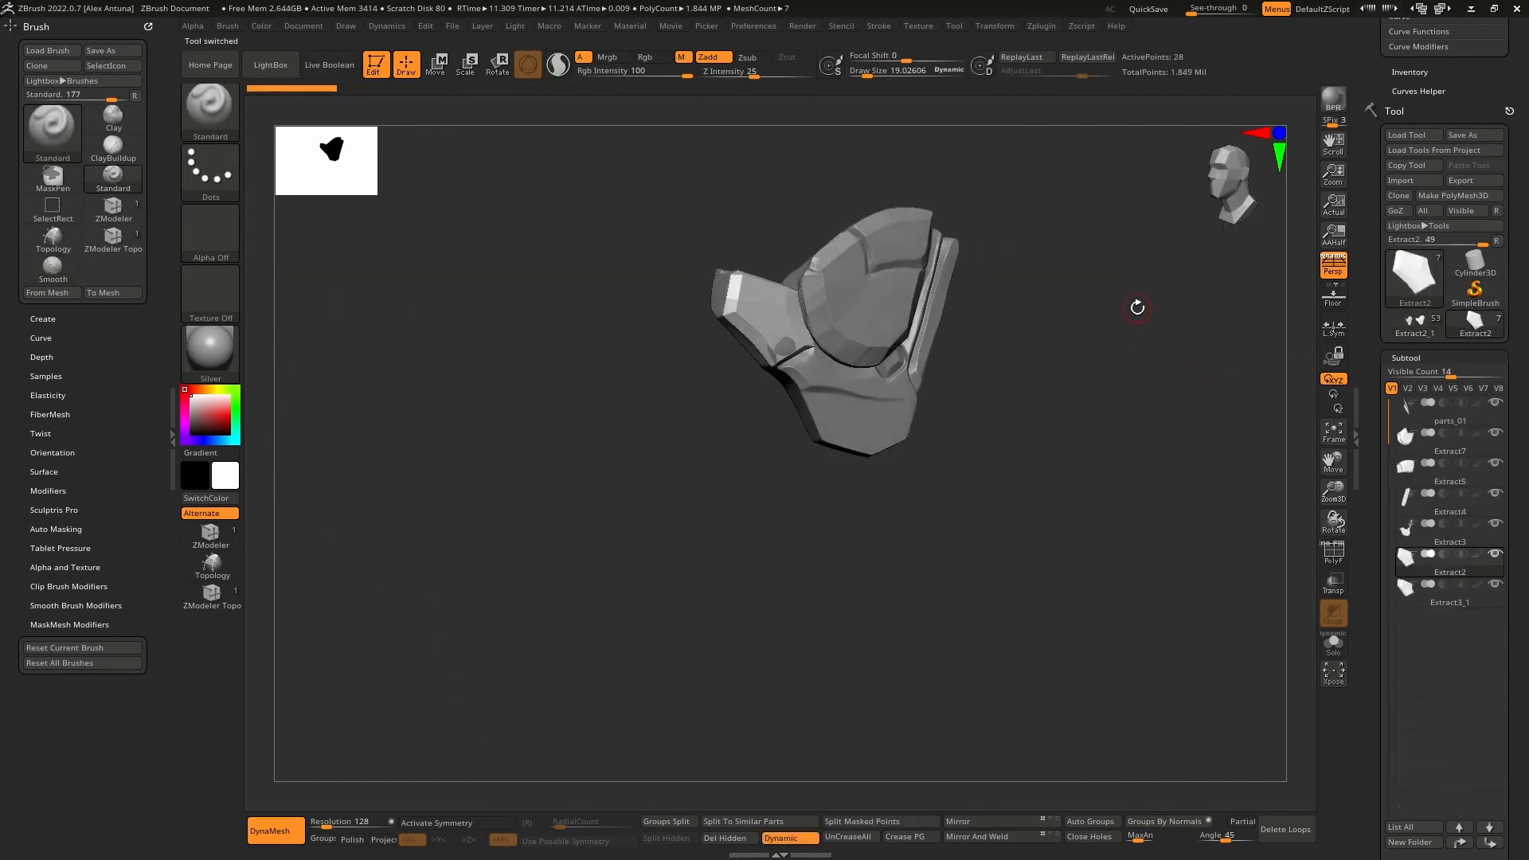
{"action": "right_click_drag", "start_coordinate": [893, 537], "coordinate": [839, 713], "text": "alt"}
{"action": "right_click_drag", "start_coordinate": [839, 713], "coordinate": [804, 717], "text": "ctrl"}
{"action": "left_click_drag", "start_coordinate": [1272, 646], "coordinate": [1281, 641]}
{"action": "left_click", "coordinate": [1327, 566]}
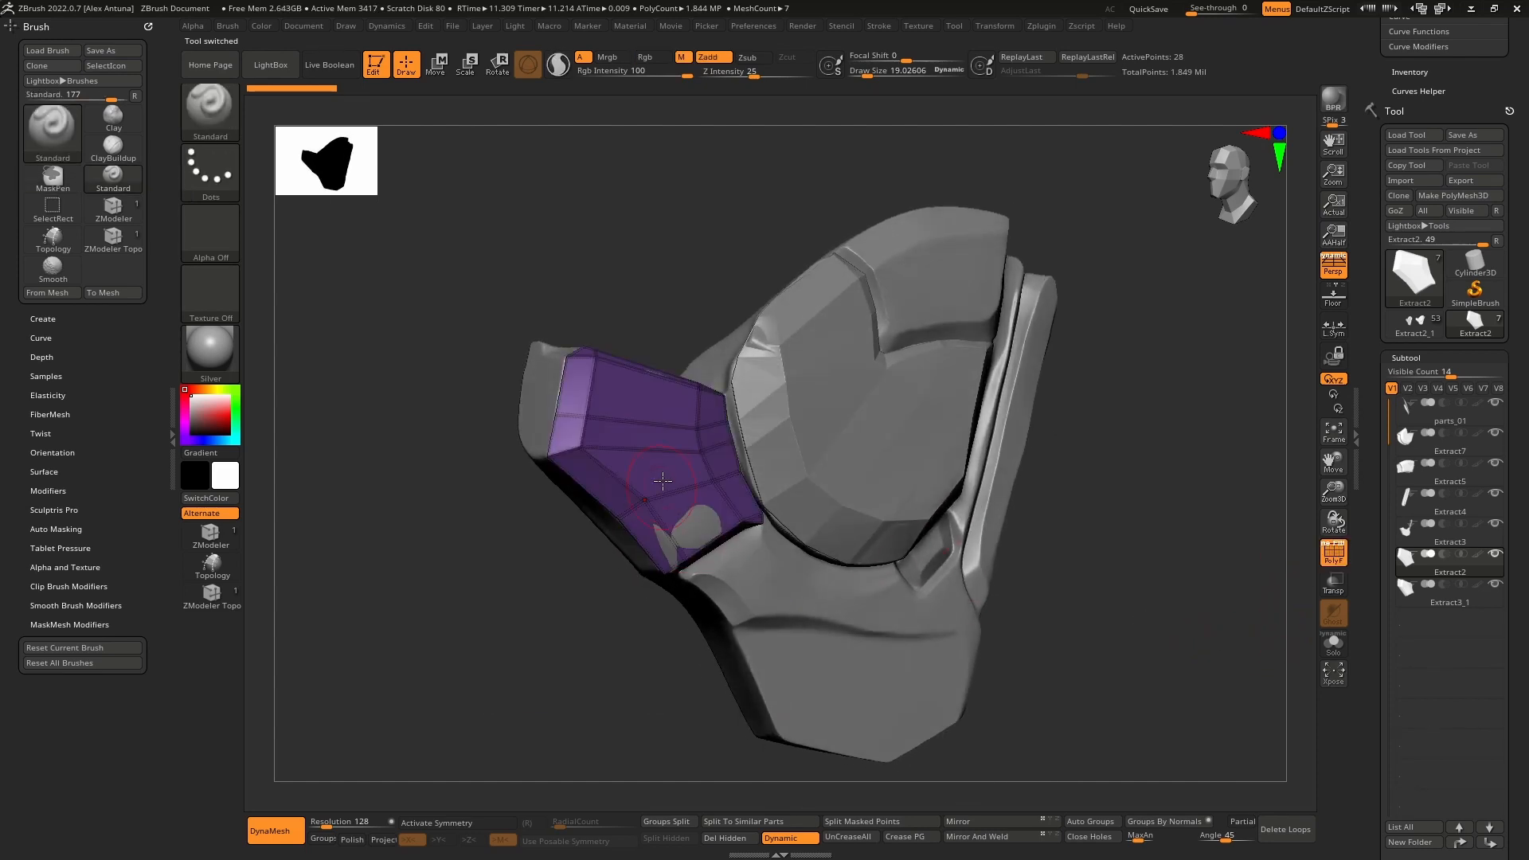
{"action": "right_click_drag", "start_coordinate": [663, 482], "coordinate": [704, 461]}
{"action": "right_click_drag", "start_coordinate": [704, 462], "coordinate": [709, 572], "text": "ctrl"}
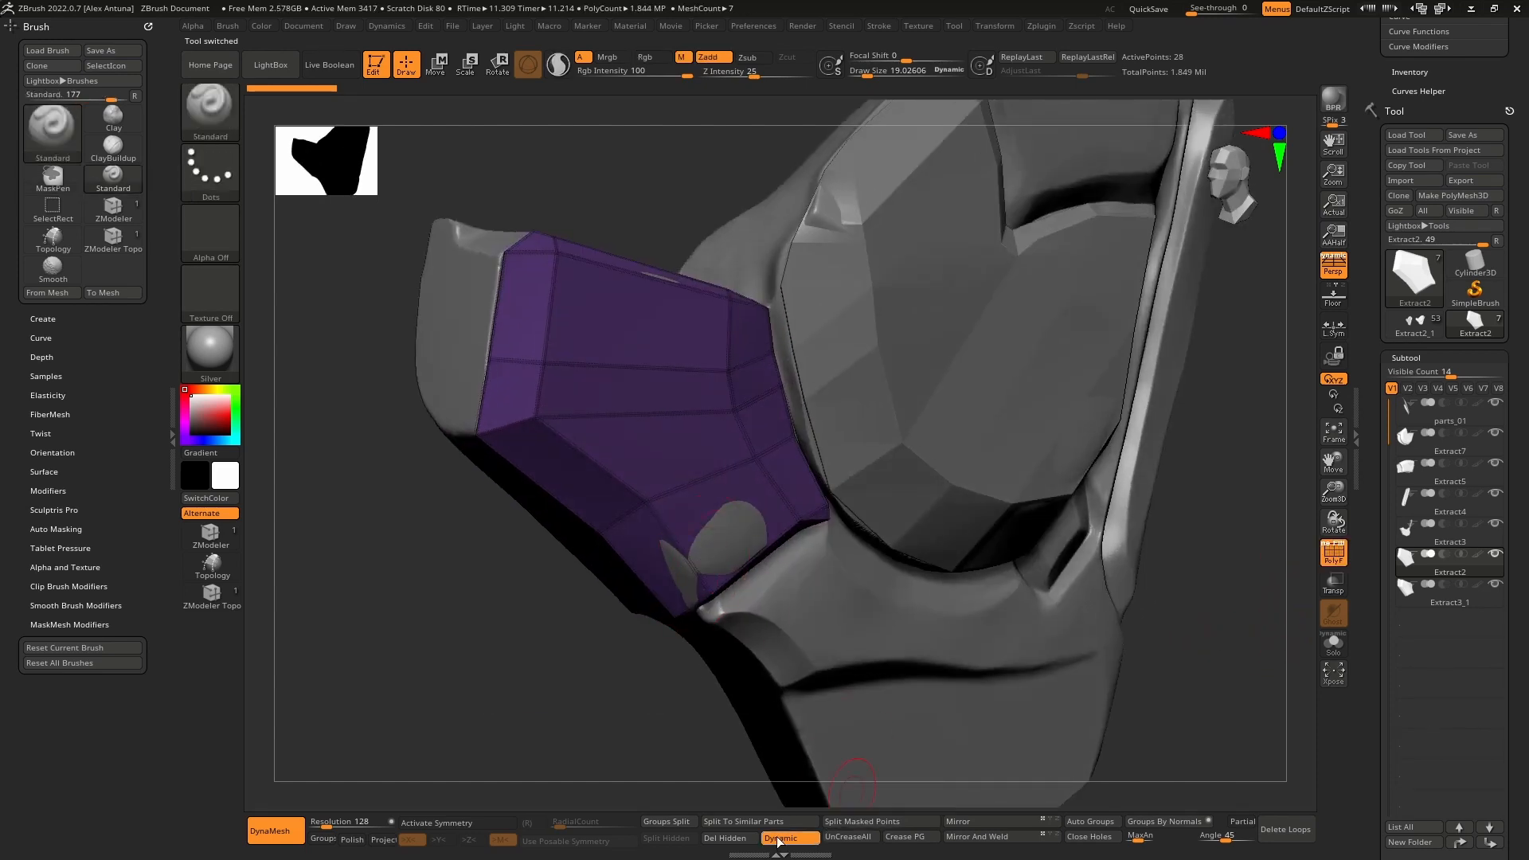
{"action": "left_click", "coordinate": [863, 824]}
{"action": "mouse_move", "coordinate": [637, 502]}
{"action": "right_mouse_down"}
{"action": "mouse_move", "coordinate": [589, 481]}
{"action": "mouse_move", "coordinate": [594, 605]}
{"action": "mouse_move", "coordinate": [617, 517]}
{"action": "mouse_move", "coordinate": [747, 559]}
{"action": "mouse_move", "coordinate": [700, 536]}
{"action": "mouse_move", "coordinate": [724, 501]}
{"action": "mouse_move", "coordinate": [728, 527]}
{"action": "mouse_move", "coordinate": [672, 480]}
{"action": "right_mouse_up"}
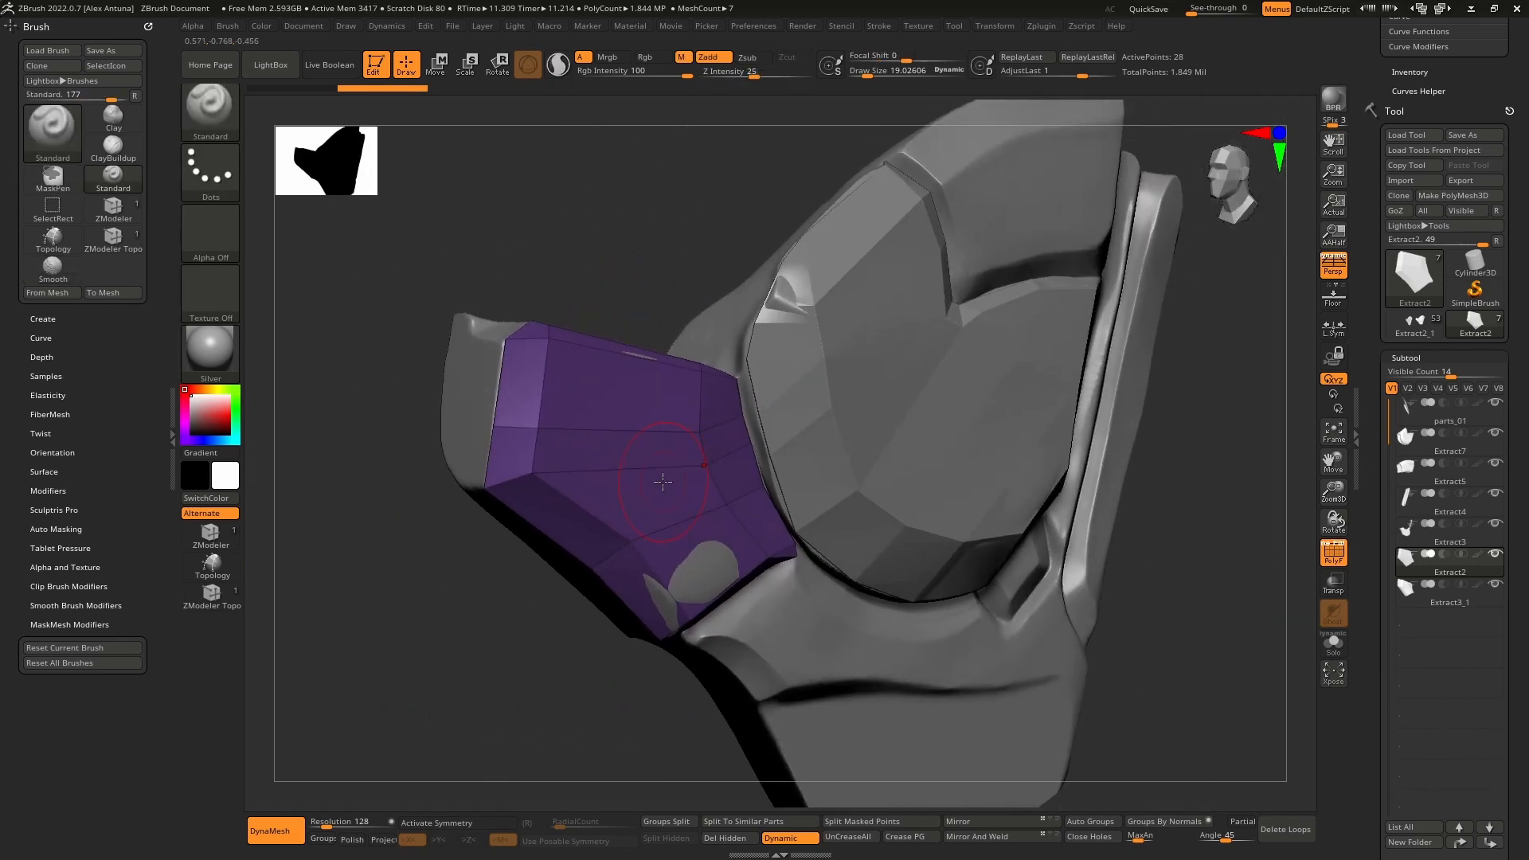
Step: Make the round plate subtool parts_01 active and choose the ZModeler Topology brush with a draw size of about 5.5
{"action": "key", "text": "space"}
{"action": "left_click_drag", "start_coordinate": [655, 486], "coordinate": [659, 486]}
{"action": "mouse_move", "coordinate": [697, 466]}
{"action": "right_mouse_down"}
{"action": "mouse_move", "coordinate": [641, 478]}
{"action": "mouse_move", "coordinate": [657, 486]}
{"action": "mouse_move", "coordinate": [693, 472]}
{"action": "mouse_move", "coordinate": [635, 472]}
{"action": "mouse_move", "coordinate": [611, 511]}
{"action": "mouse_move", "coordinate": [557, 486]}
{"action": "right_mouse_up"}
{"action": "left_click", "coordinate": [644, 491], "text": "alt"}
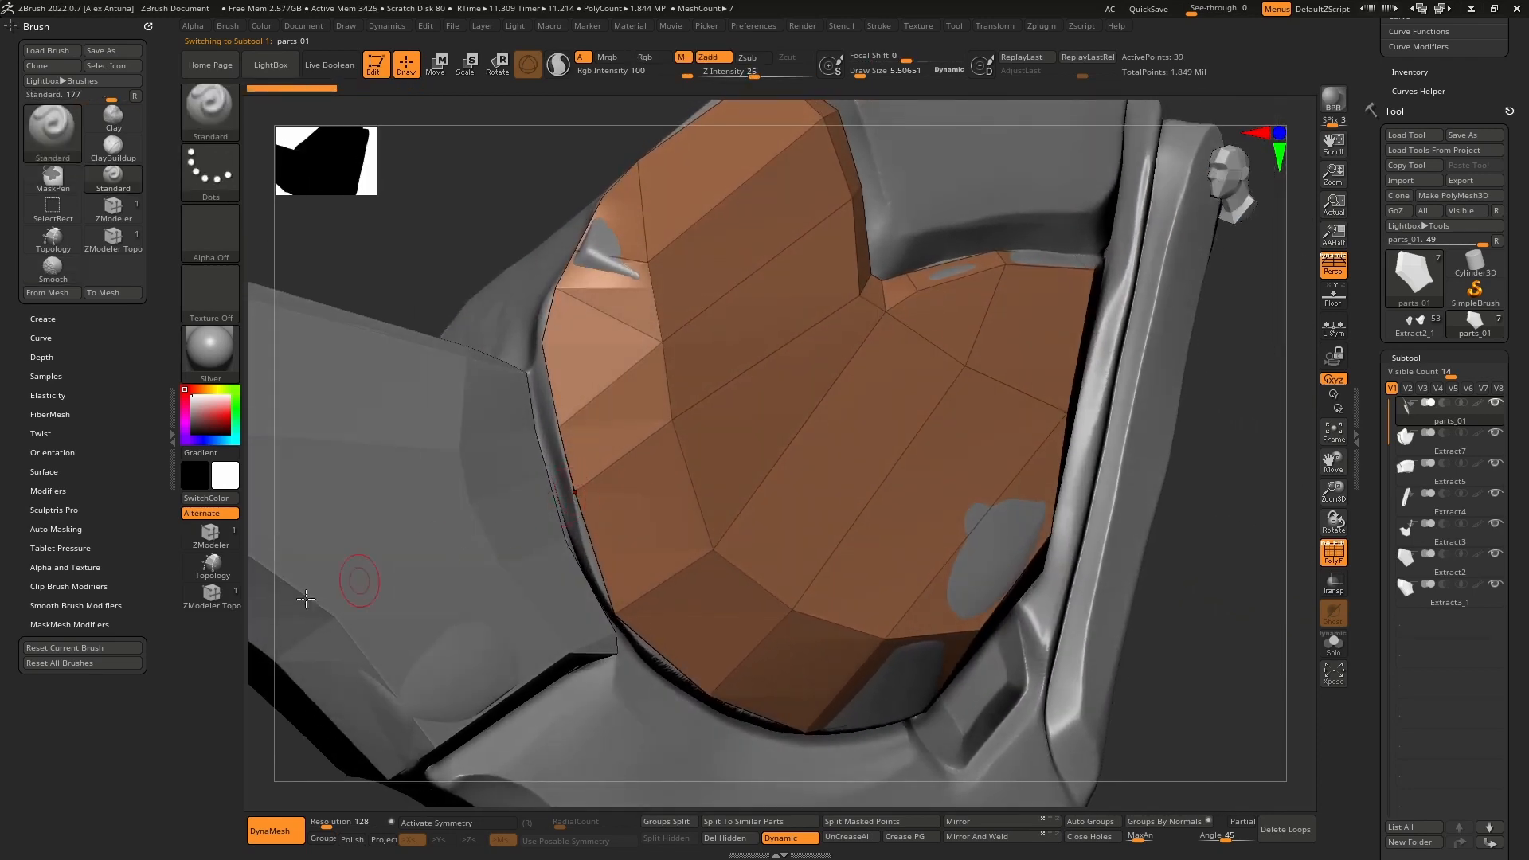
{"action": "left_click", "coordinate": [211, 594]}
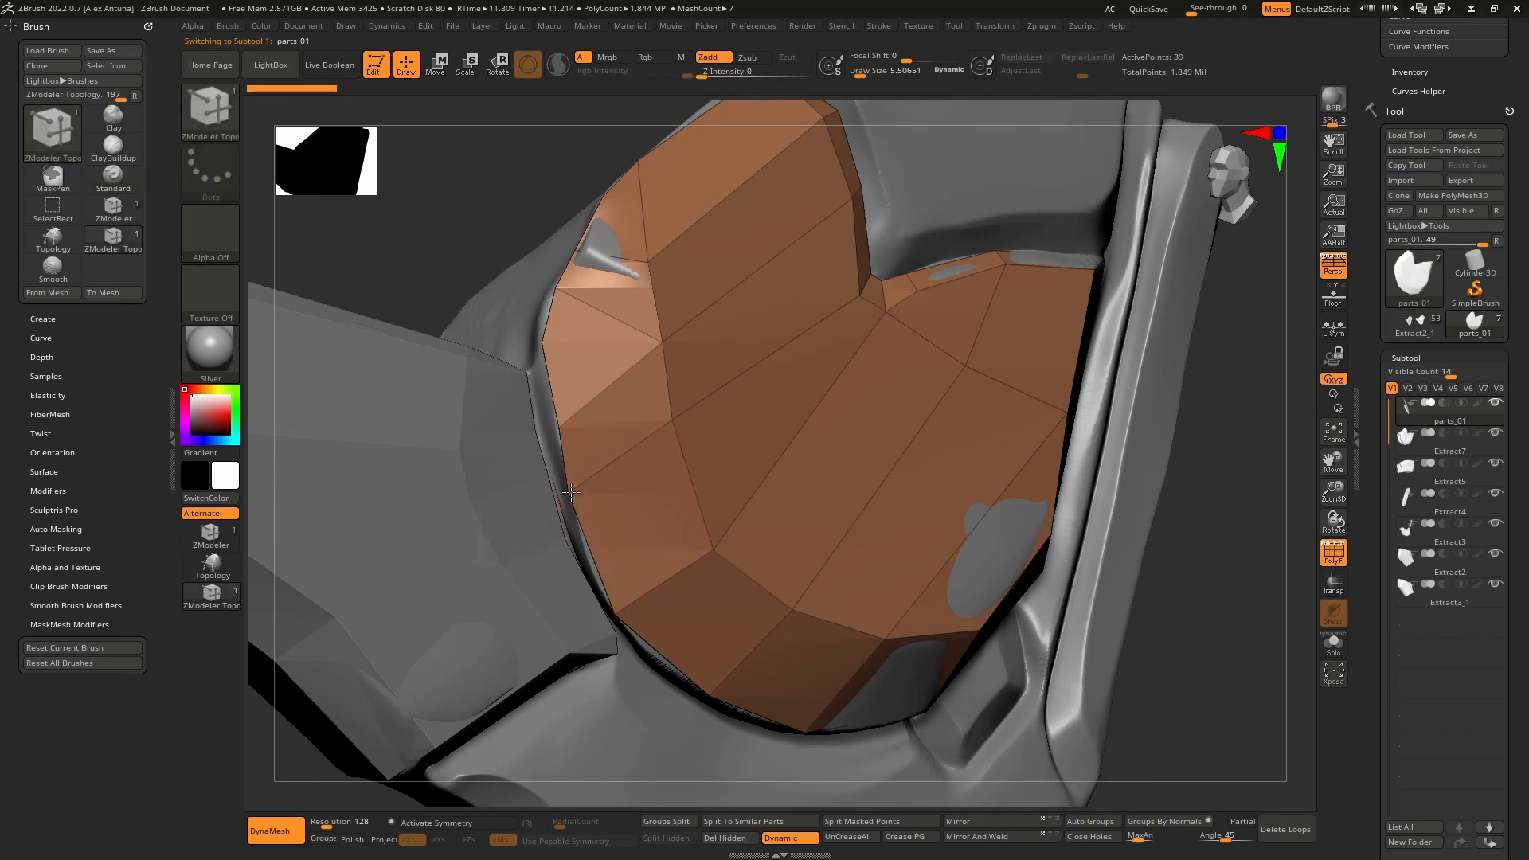
{"action": "right_click_drag", "start_coordinate": [576, 498], "coordinate": [835, 455]}
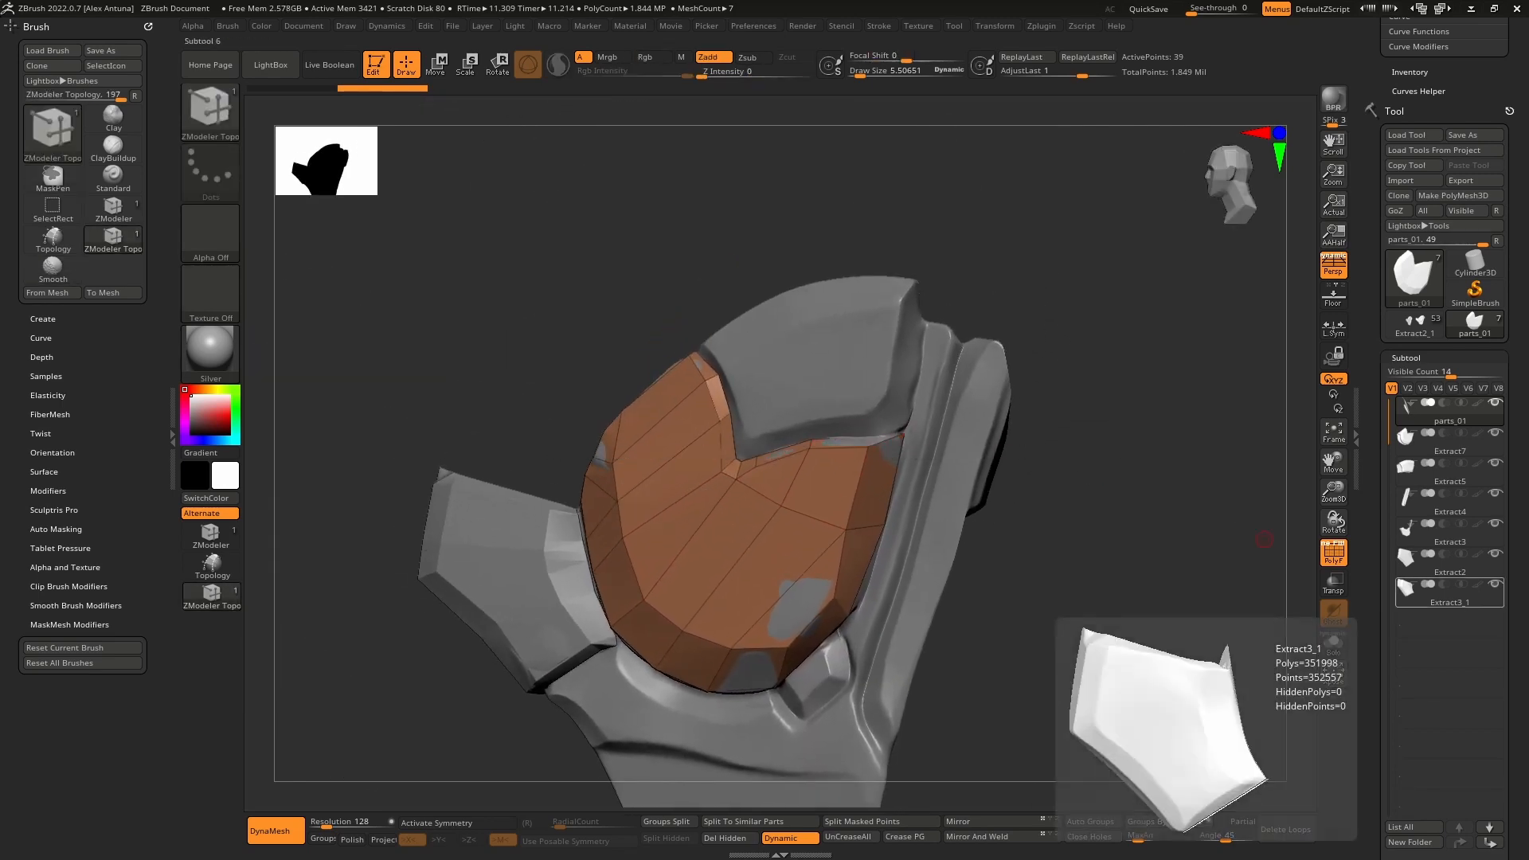
Step: Examine the narrow side strip, the lower plate and the upper plate by activating their subtools in turn
{"action": "left_click", "coordinate": [1013, 561], "text": "alt"}
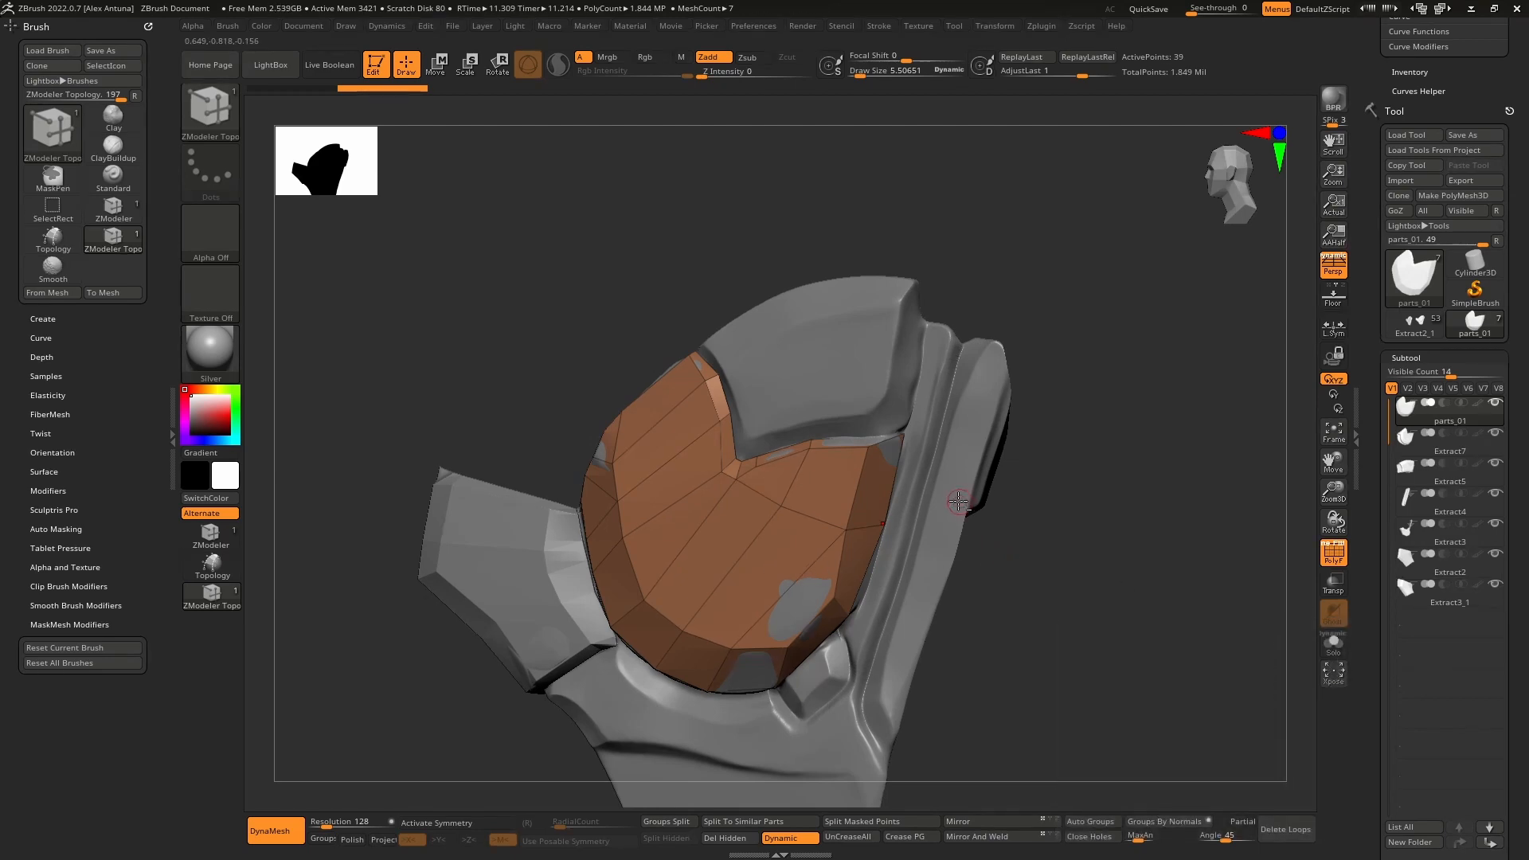
{"action": "right_click_drag", "start_coordinate": [1013, 562], "coordinate": [942, 485]}
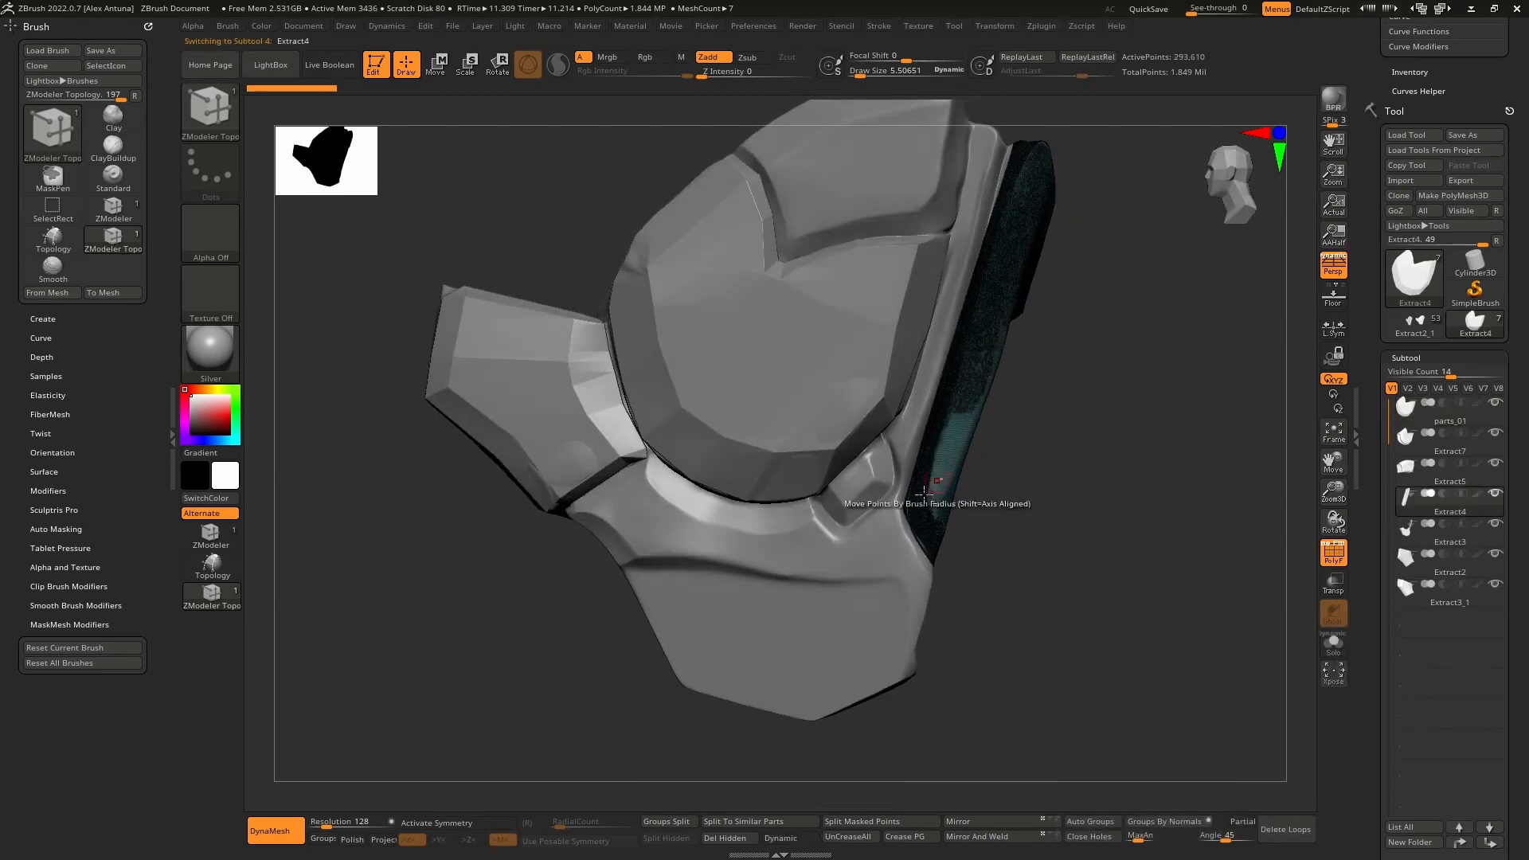
{"action": "left_click", "coordinate": [875, 543], "text": "alt"}
{"action": "right_click_drag", "start_coordinate": [875, 543], "coordinate": [836, 508]}
{"action": "left_click", "coordinate": [830, 377], "text": "alt"}
{"action": "right_click_drag", "start_coordinate": [830, 377], "coordinate": [852, 583]}
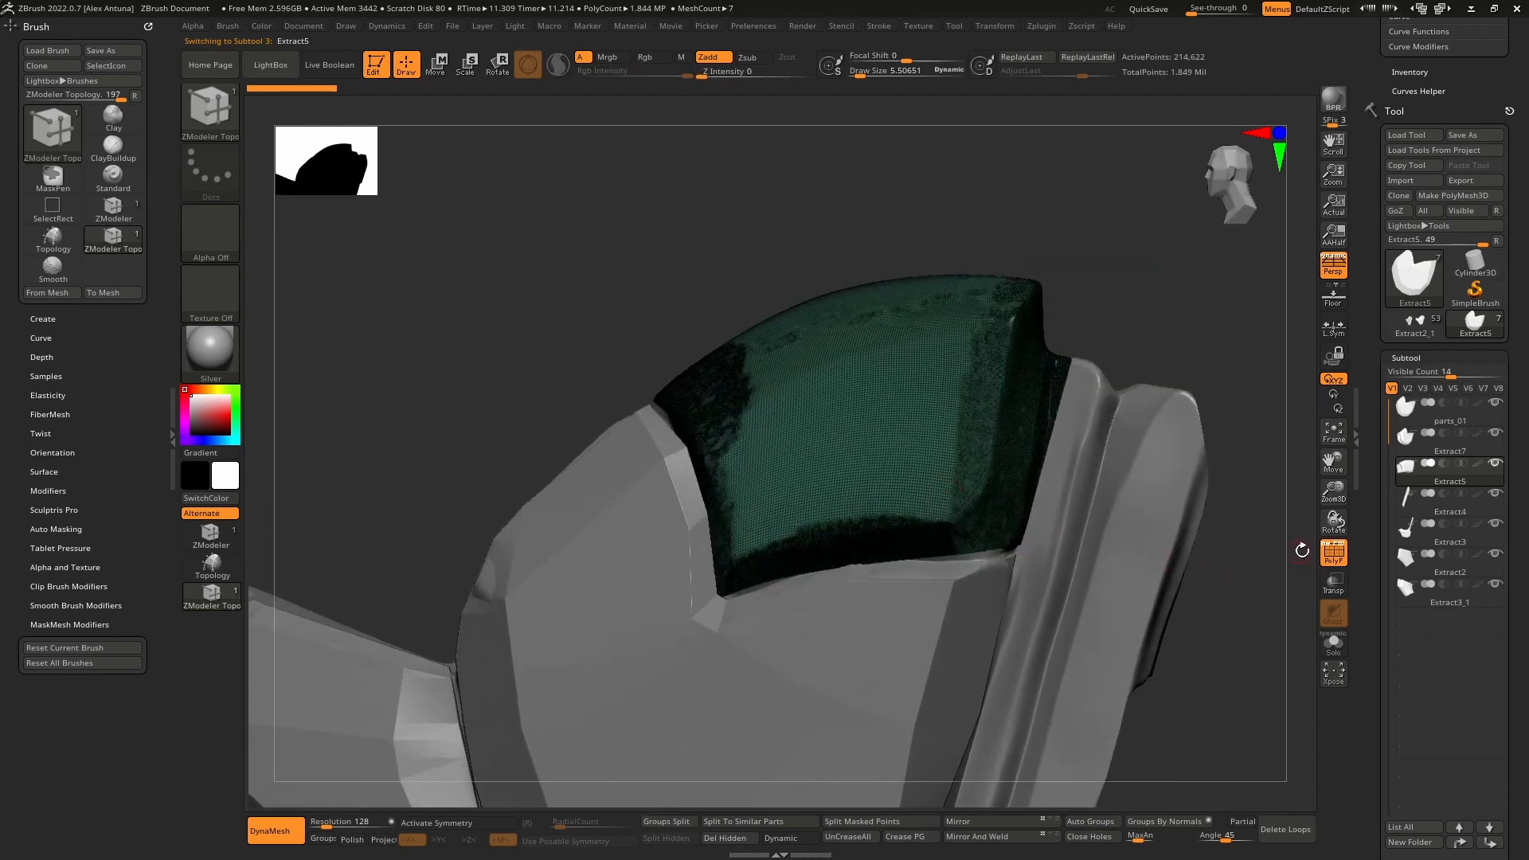
Step: Hide the wireframe lines on the parts and move the Extract2 subtool to the top of the subtool list
{"action": "left_click", "coordinate": [1325, 544]}
{"action": "mouse_move", "coordinate": [891, 472]}
{"action": "right_mouse_down"}
{"action": "mouse_move", "coordinate": [921, 488]}
{"action": "mouse_move", "coordinate": [884, 499]}
{"action": "mouse_move", "coordinate": [880, 528]}
{"action": "mouse_move", "coordinate": [803, 390]}
{"action": "mouse_move", "coordinate": [790, 399]}
{"action": "right_mouse_up"}
{"action": "right_click_drag", "start_coordinate": [857, 560], "coordinate": [854, 510], "text": "ctrl"}
{"action": "right_click_drag", "start_coordinate": [854, 509], "coordinate": [925, 345], "text": "alt"}
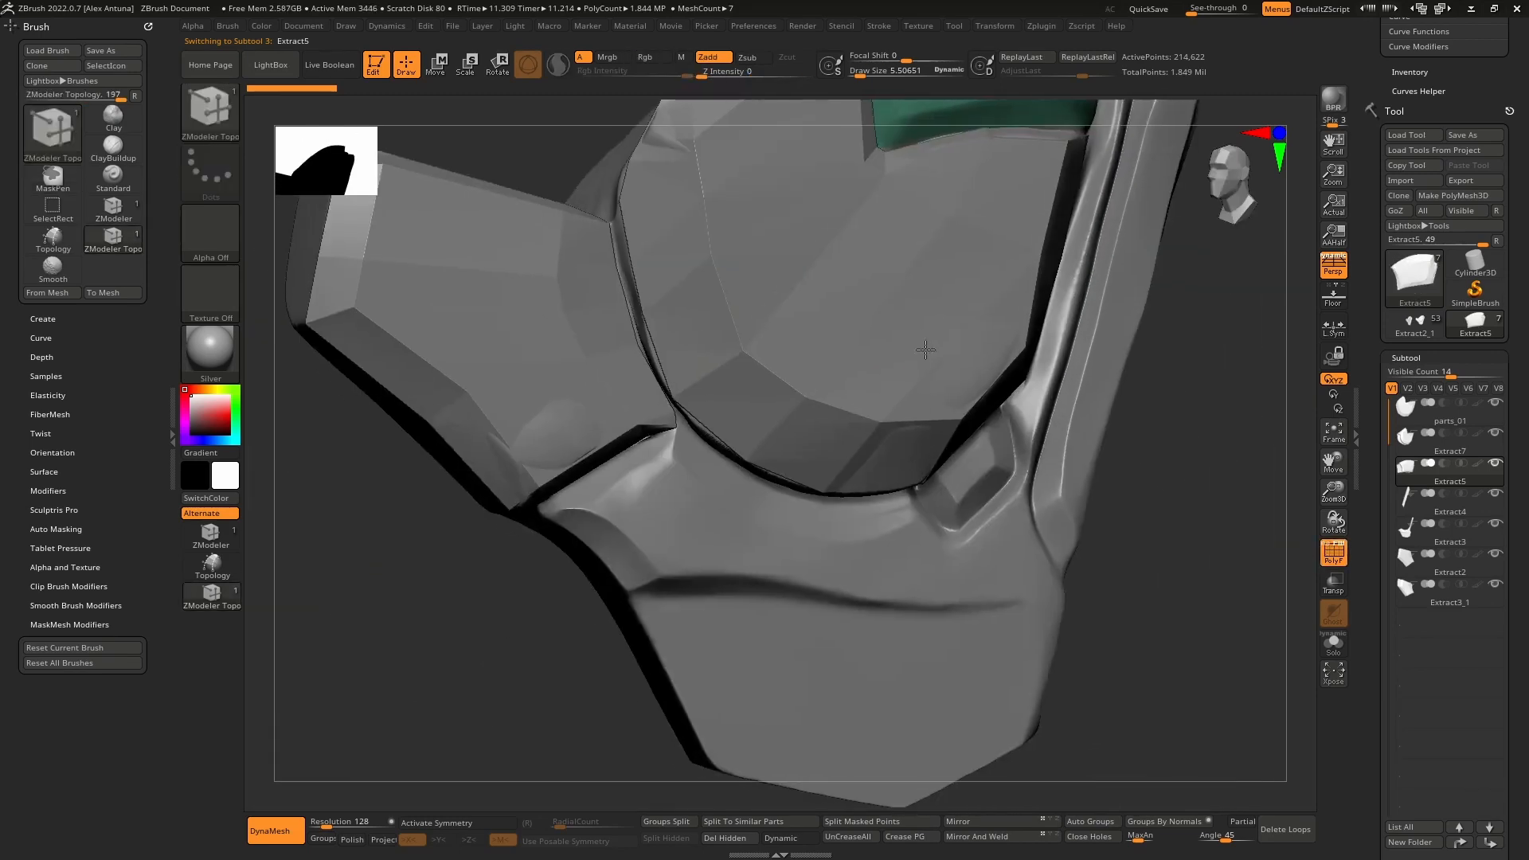
{"action": "left_click", "coordinate": [802, 392], "text": "alt"}
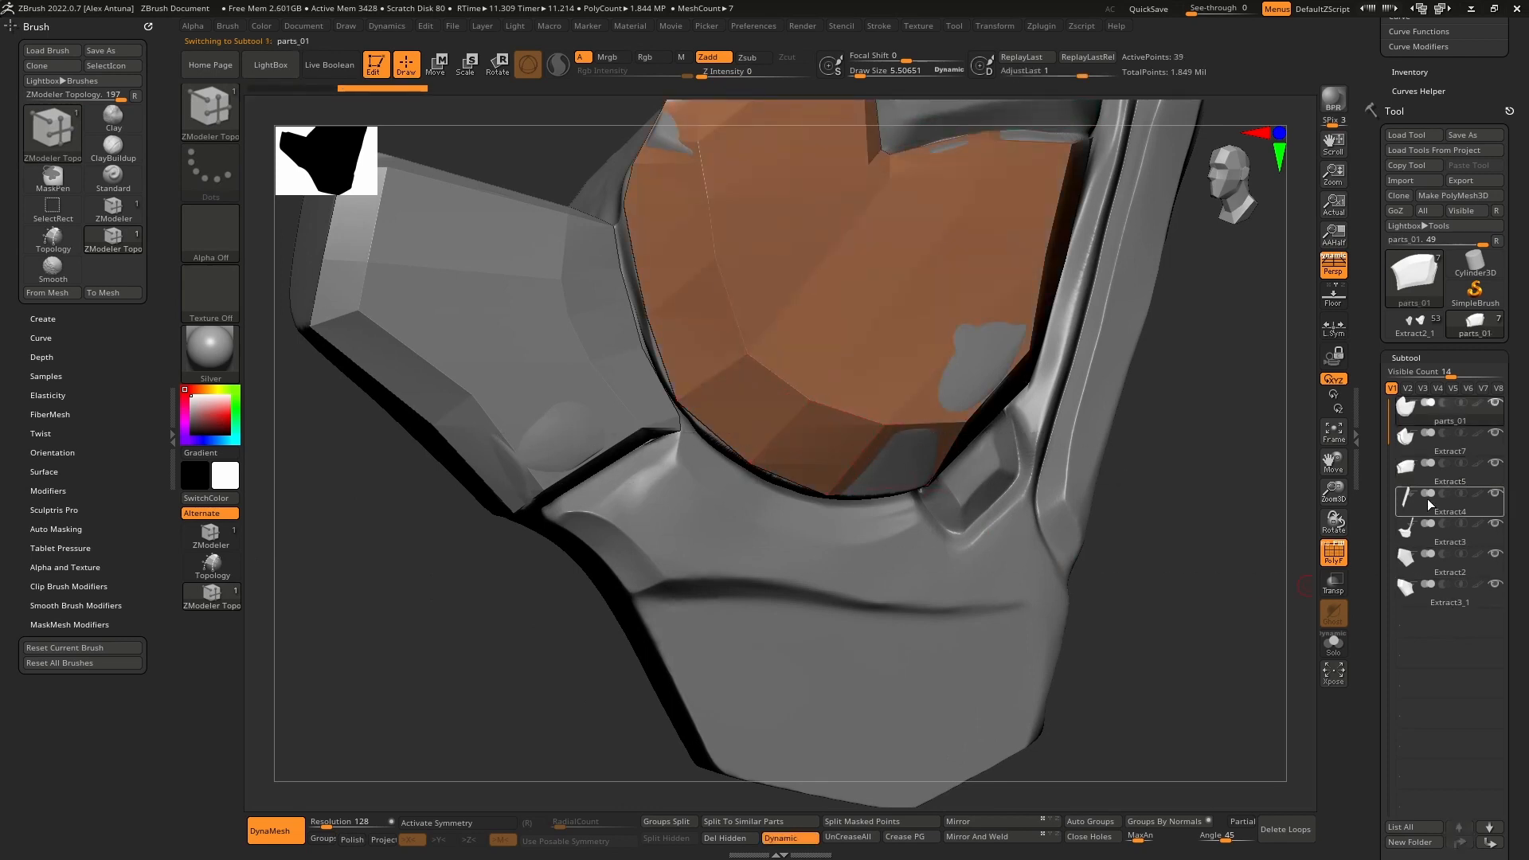
{"action": "left_click", "coordinate": [605, 354], "text": "alt"}
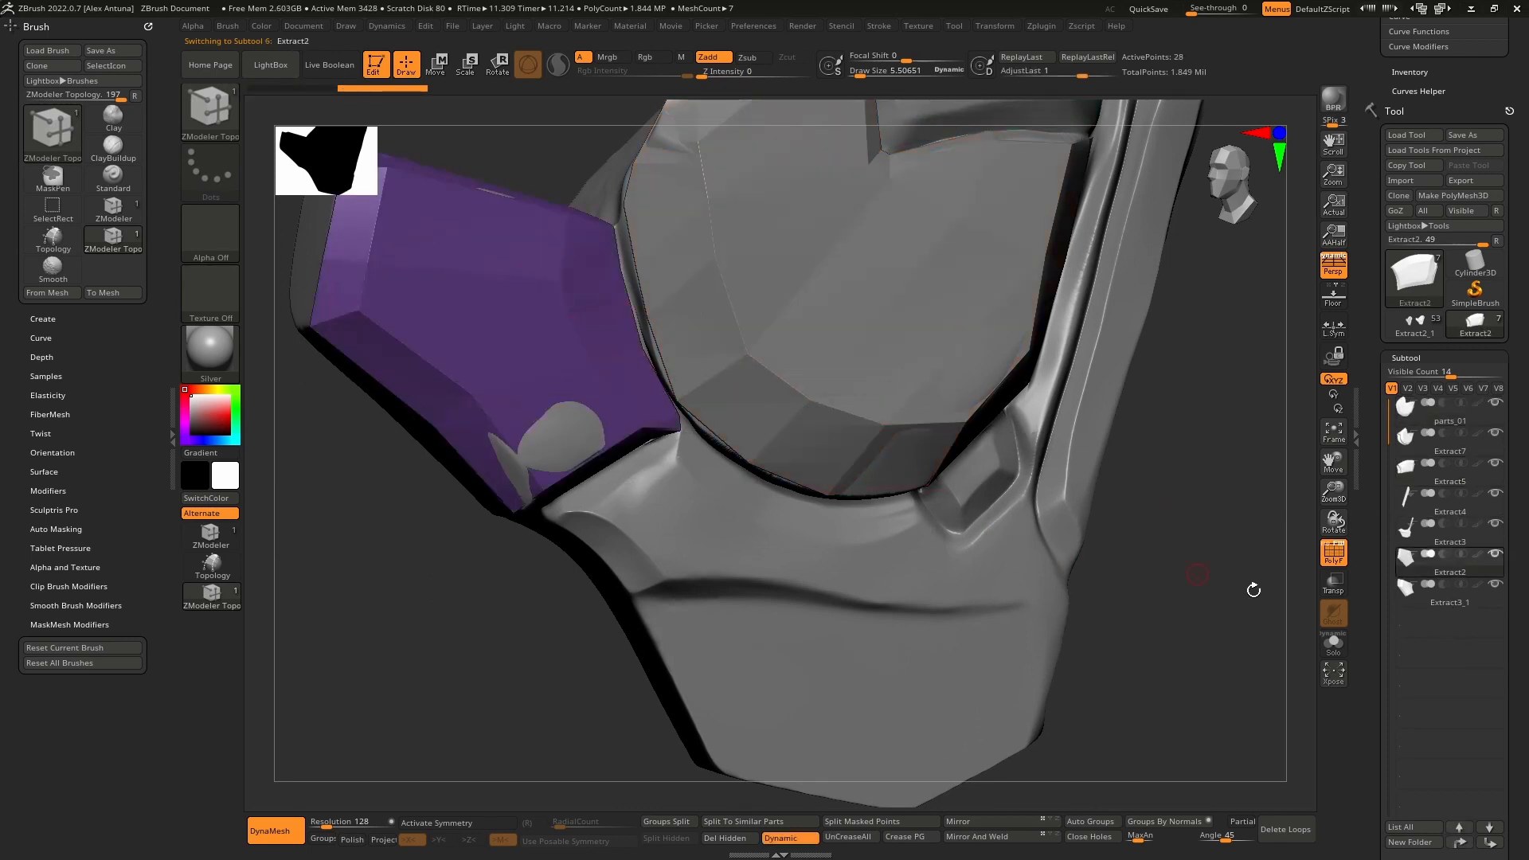
{"action": "left_click", "coordinate": [1461, 845], "text": "shift"}
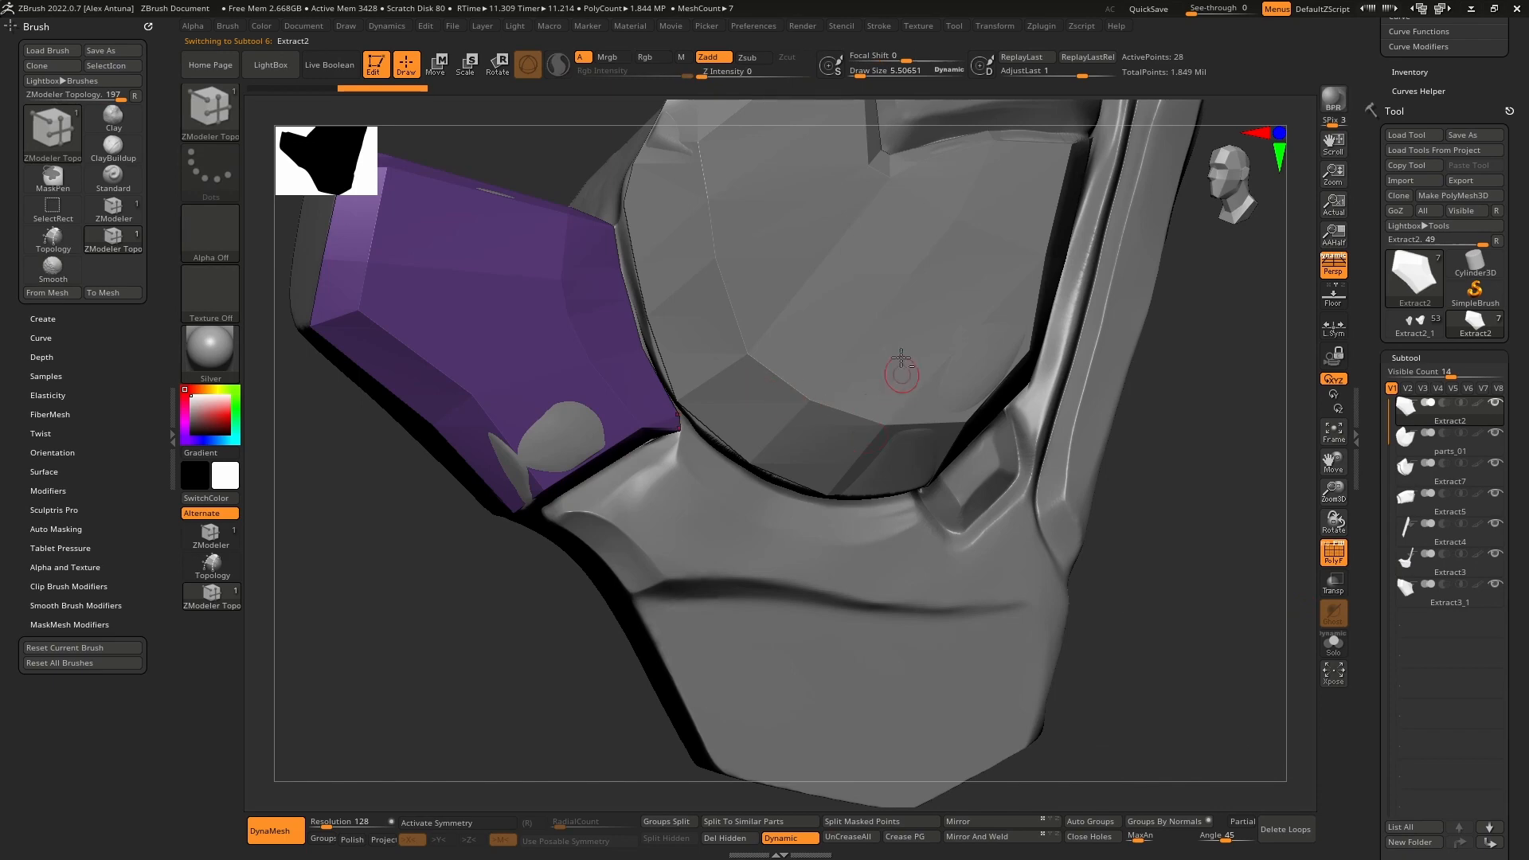
Step: Activate the upper plate Extract5 and draw crossing Topology brush curves outlining two quads at its front edge
{"action": "right_click_drag", "start_coordinate": [898, 360], "coordinate": [821, 430], "text": "ctrl"}
{"action": "left_click", "coordinate": [863, 297], "text": "alt"}
{"action": "right_click_drag", "start_coordinate": [863, 320], "coordinate": [345, 549]}
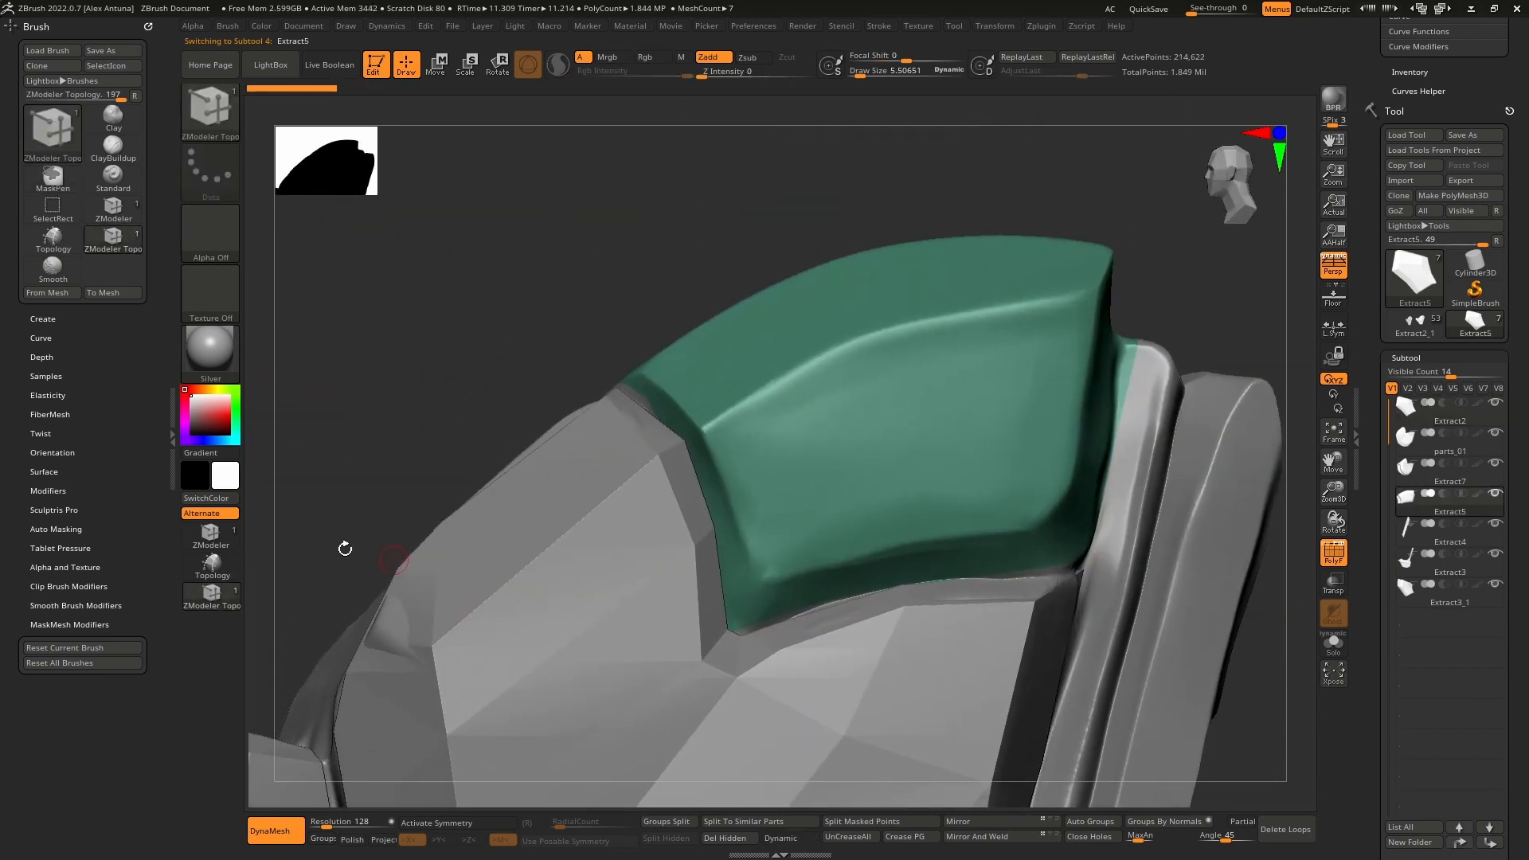
{"action": "left_click", "coordinate": [218, 570]}
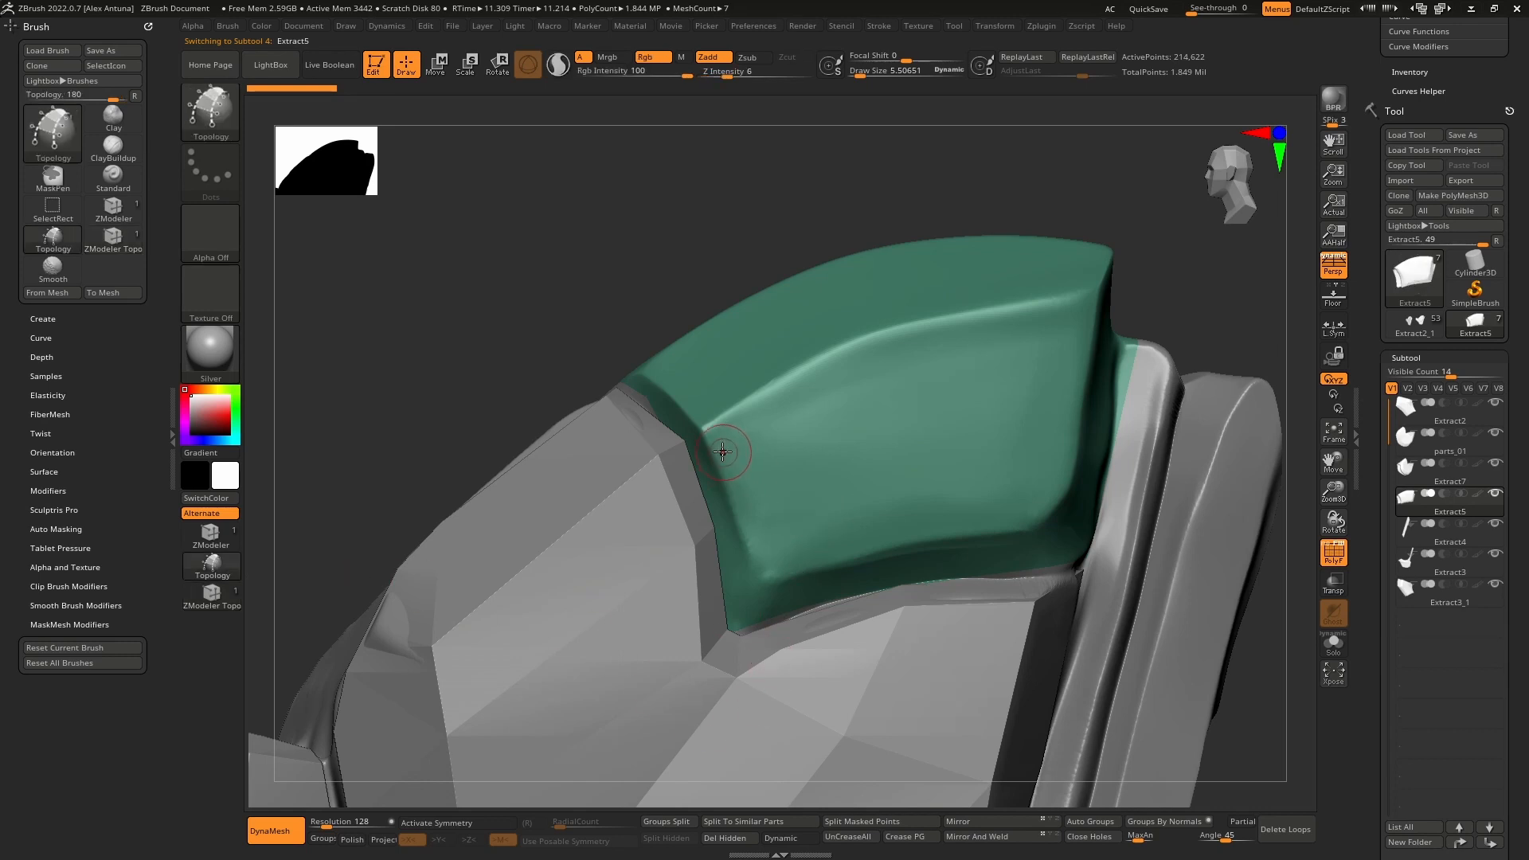
{"action": "mouse_move", "coordinate": [759, 571]}
{"action": "left_mouse_down"}
{"action": "mouse_move", "coordinate": [767, 594]}
{"action": "mouse_move", "coordinate": [715, 582]}
{"action": "left_mouse_up"}
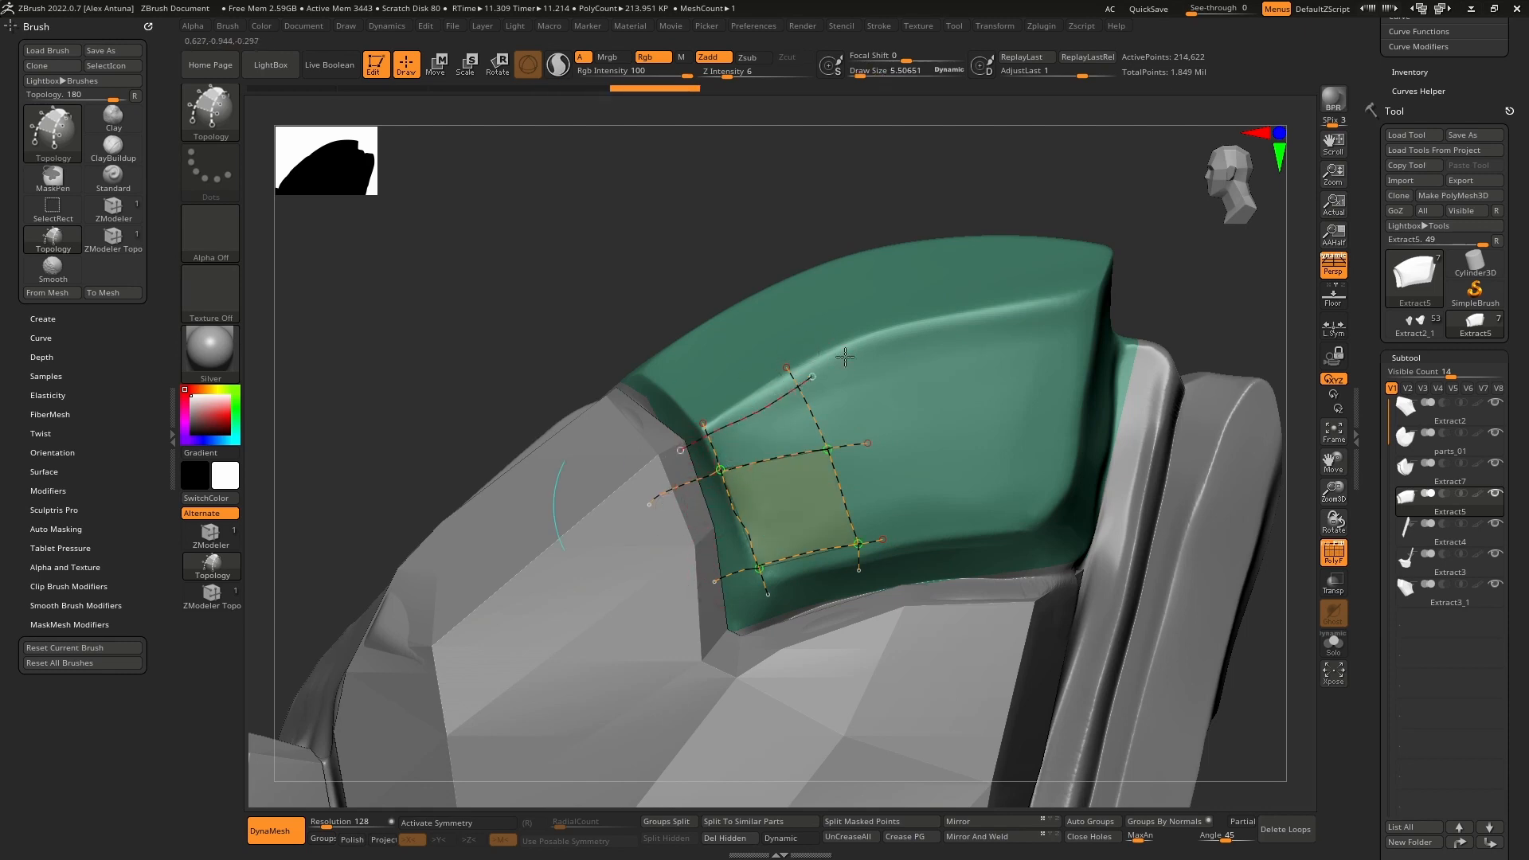
{"action": "left_click_drag", "start_coordinate": [682, 450], "coordinate": [868, 349]}
Step: Set the draw size to 1, generate the two-quad patch from the curves and split it into its own subtool
{"action": "key", "text": "["}
{"action": "left_click", "coordinate": [930, 415]}
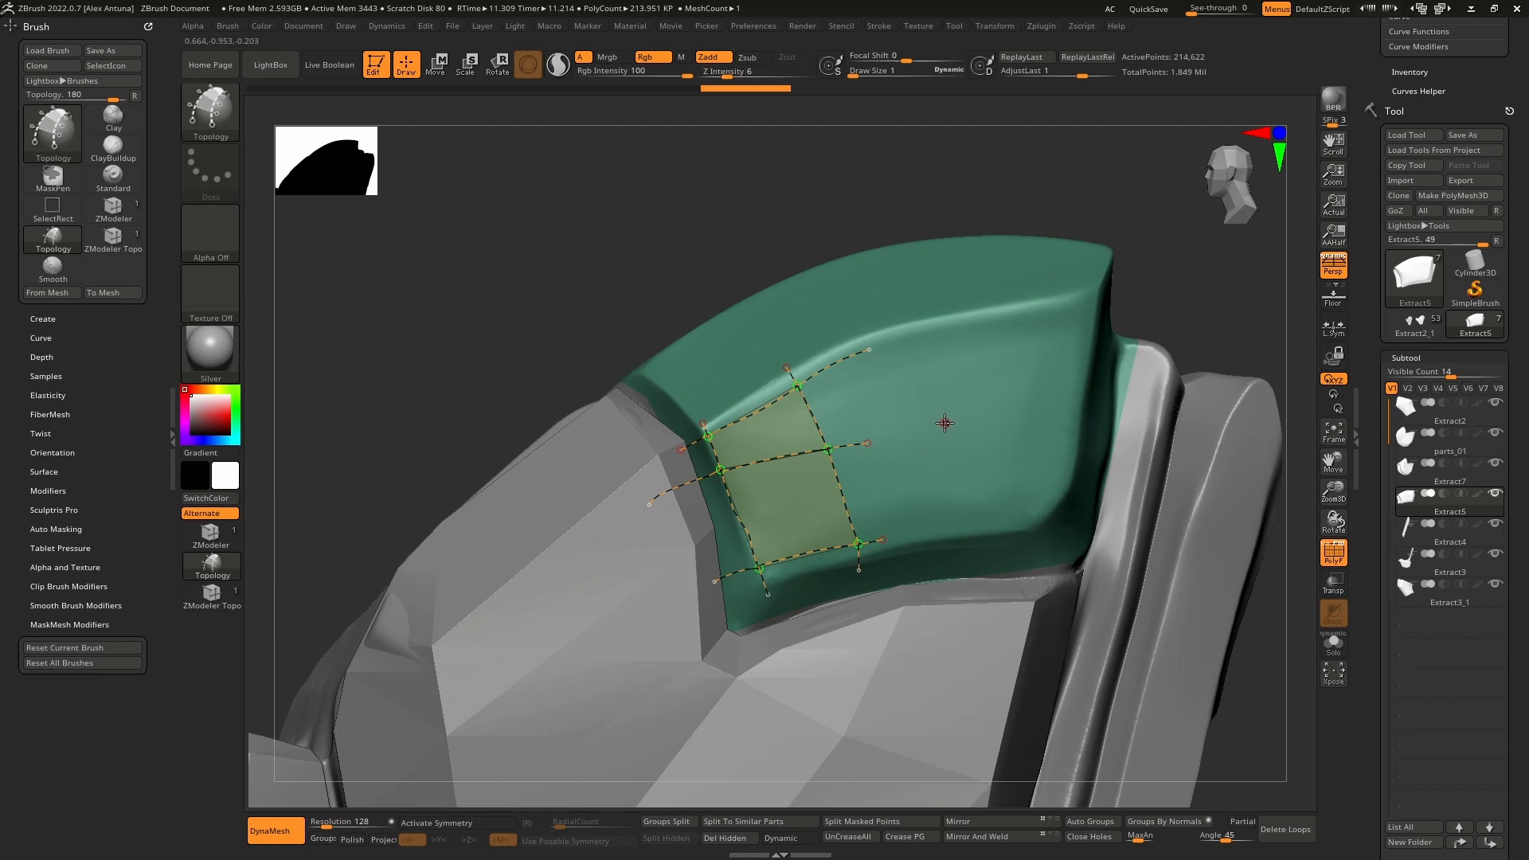
{"action": "left_click", "coordinate": [944, 423]}
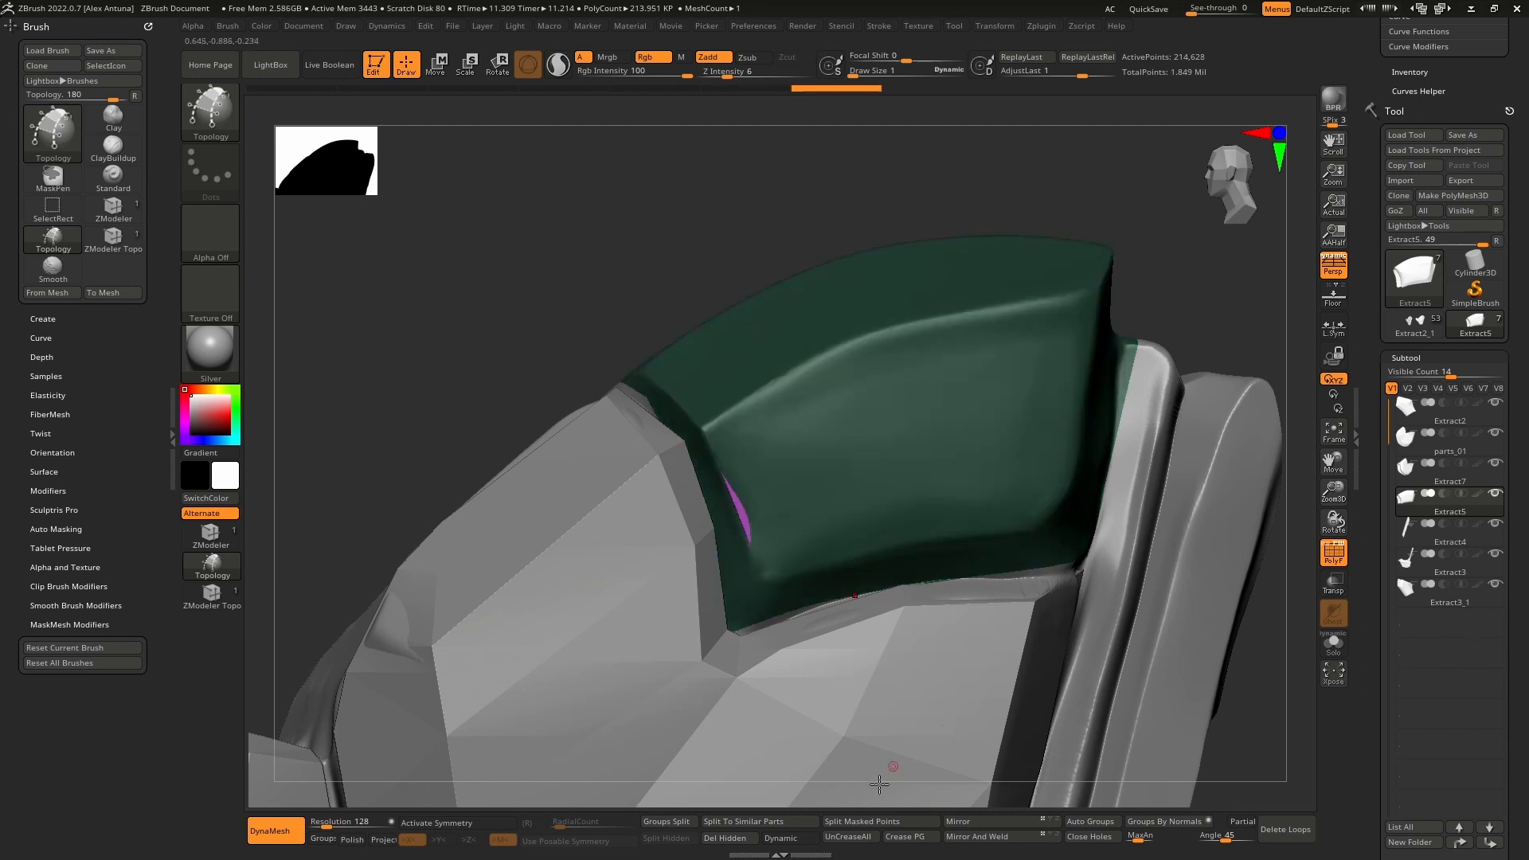
{"action": "left_click", "coordinate": [863, 825]}
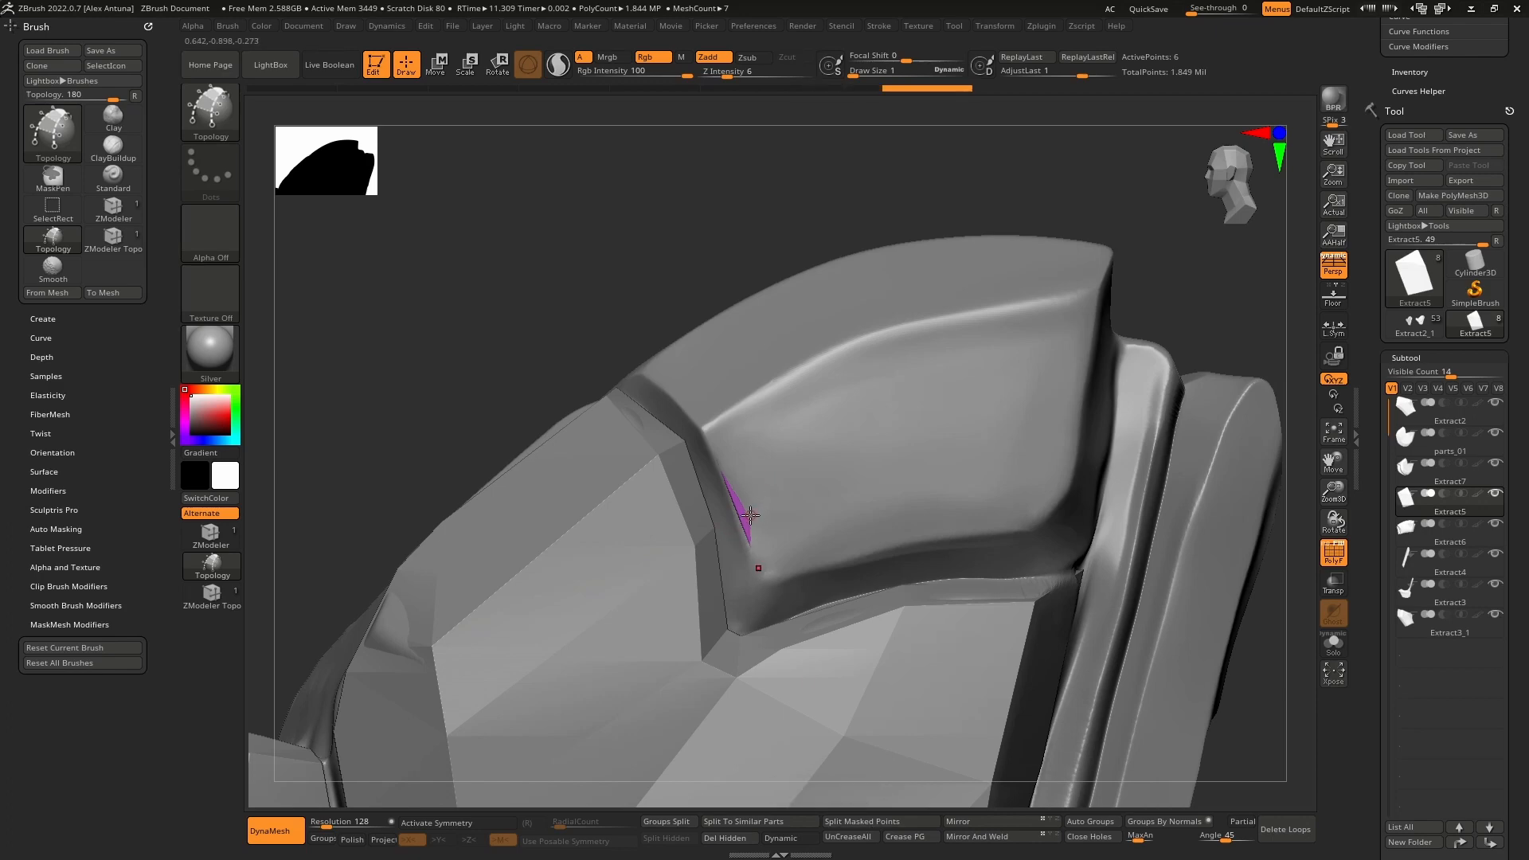
{"action": "mouse_move", "coordinate": [750, 516]}
{"action": "right_mouse_down"}
{"action": "mouse_move", "coordinate": [800, 509]}
{"action": "mouse_move", "coordinate": [746, 508]}
{"action": "right_mouse_up"}
Step: Enable Dynamic Subdiv on the new patch and set its thickness to 0.001
{"action": "left_click_drag", "start_coordinate": [1369, 759], "coordinate": [1374, 620]}
{"action": "left_click", "coordinate": [1410, 757]}
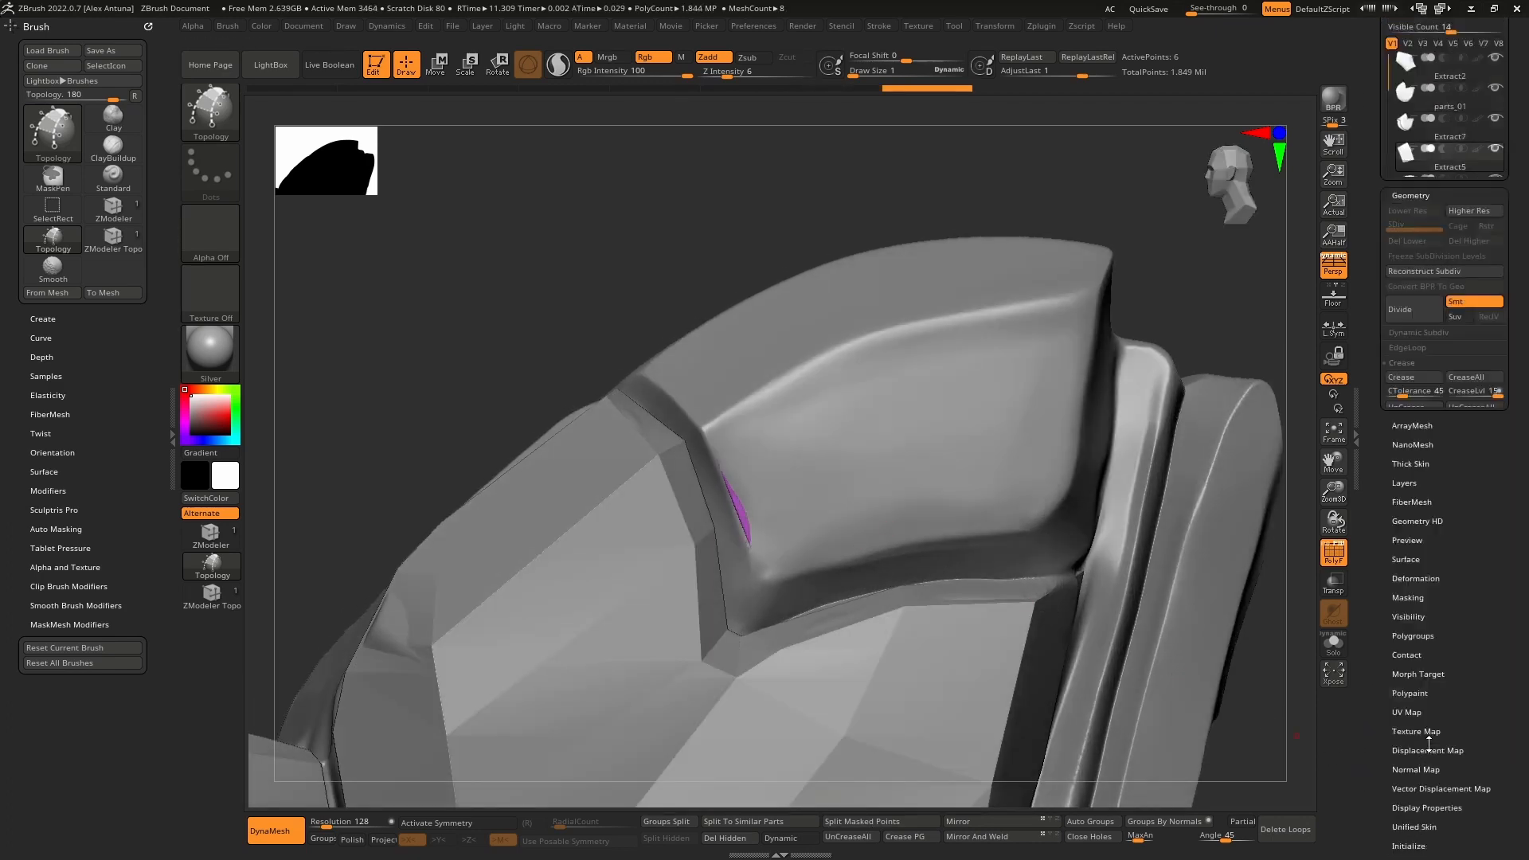
{"action": "left_click", "coordinate": [1411, 174]}
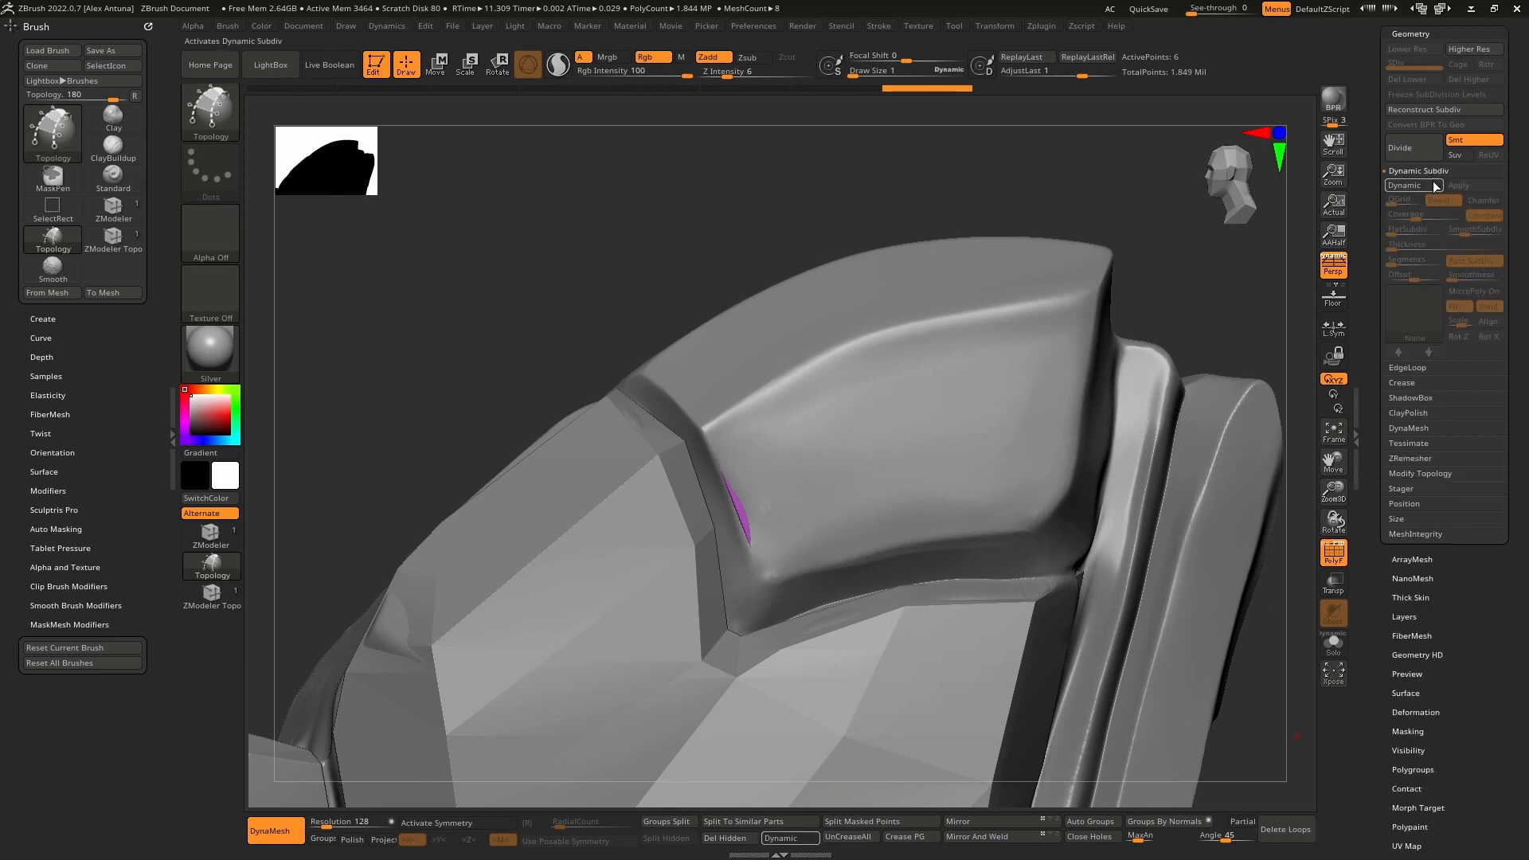
{"action": "left_click", "coordinate": [1404, 185]}
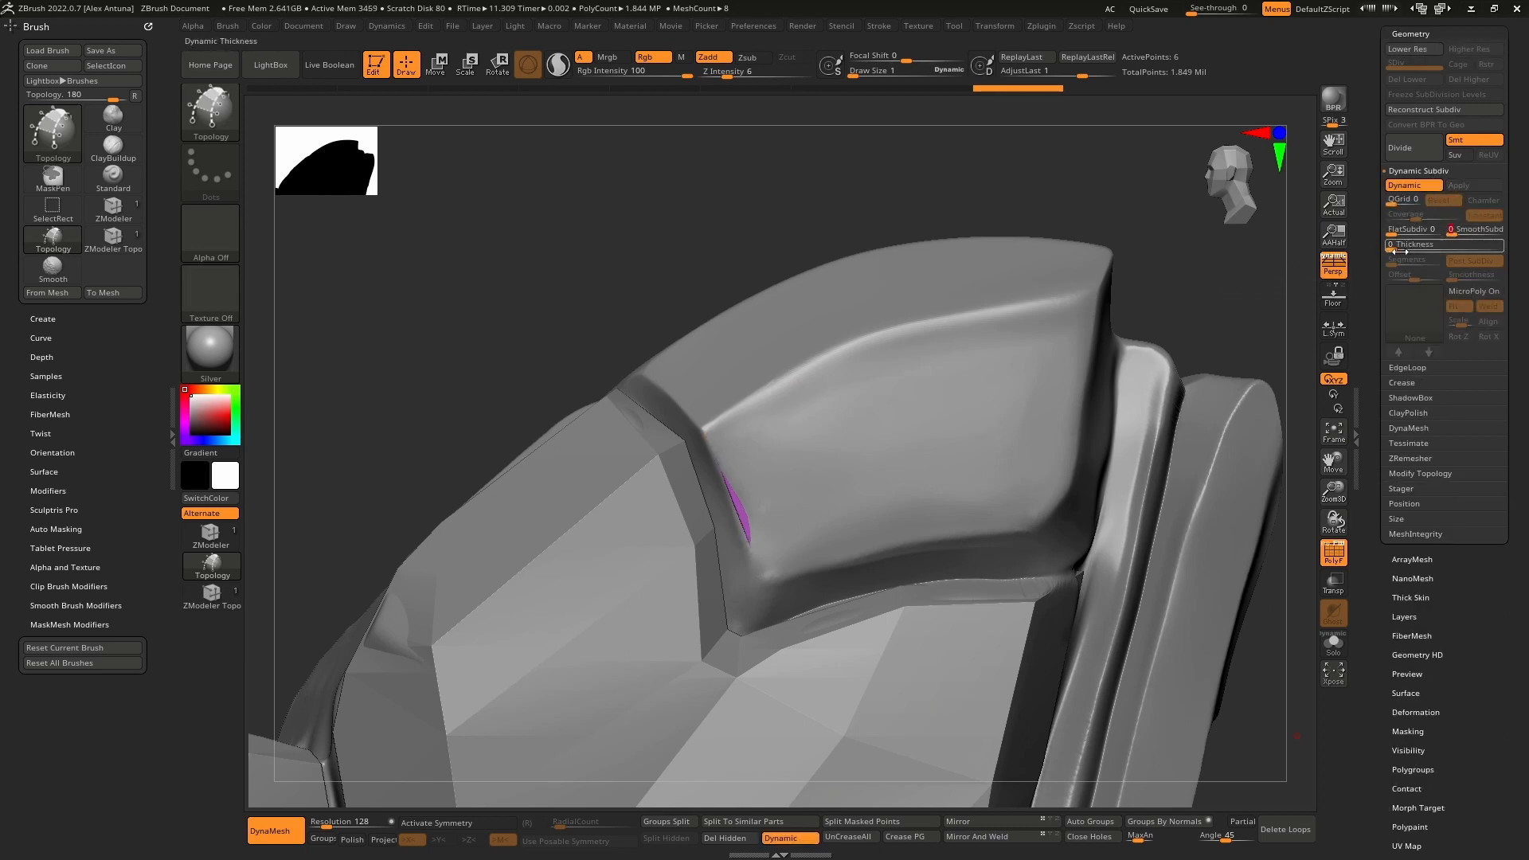
{"action": "left_click_drag", "start_coordinate": [1403, 246], "coordinate": [1423, 243]}
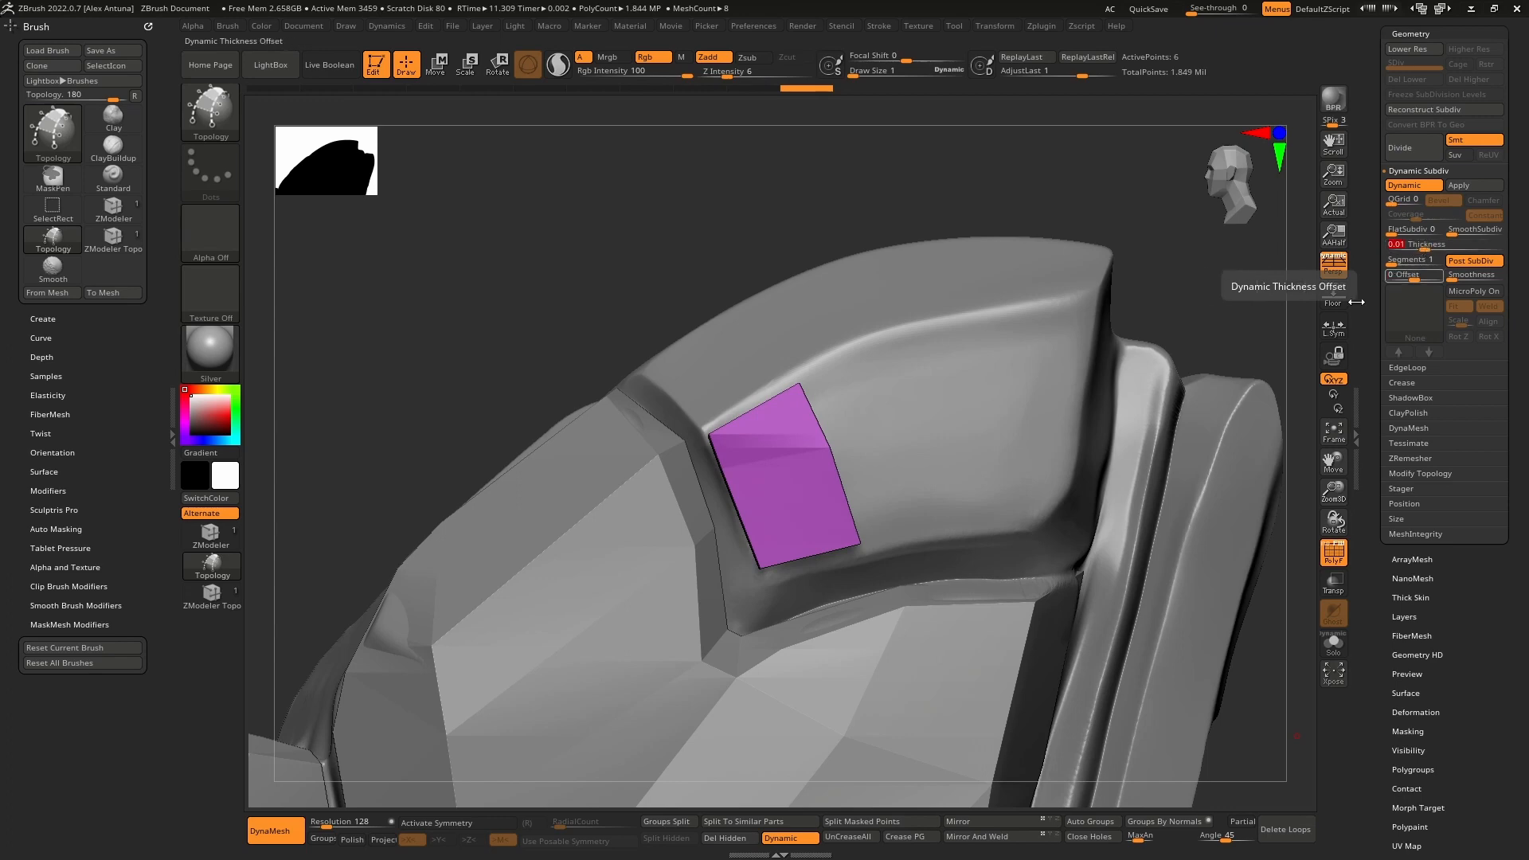
{"action": "right_click_drag", "start_coordinate": [764, 414], "coordinate": [869, 412]}
{"action": "left_click_drag", "start_coordinate": [1440, 241], "coordinate": [1409, 246]}
{"action": "mouse_move", "coordinate": [825, 411]}
{"action": "right_mouse_down", "text": "ctrl"}
{"action": "mouse_move", "coordinate": [804, 457]}
{"action": "mouse_move", "coordinate": [890, 390]}
{"action": "mouse_move", "coordinate": [887, 346]}
{"action": "mouse_move", "coordinate": [840, 394]}
{"action": "right_mouse_up", "text": "ctrl"}
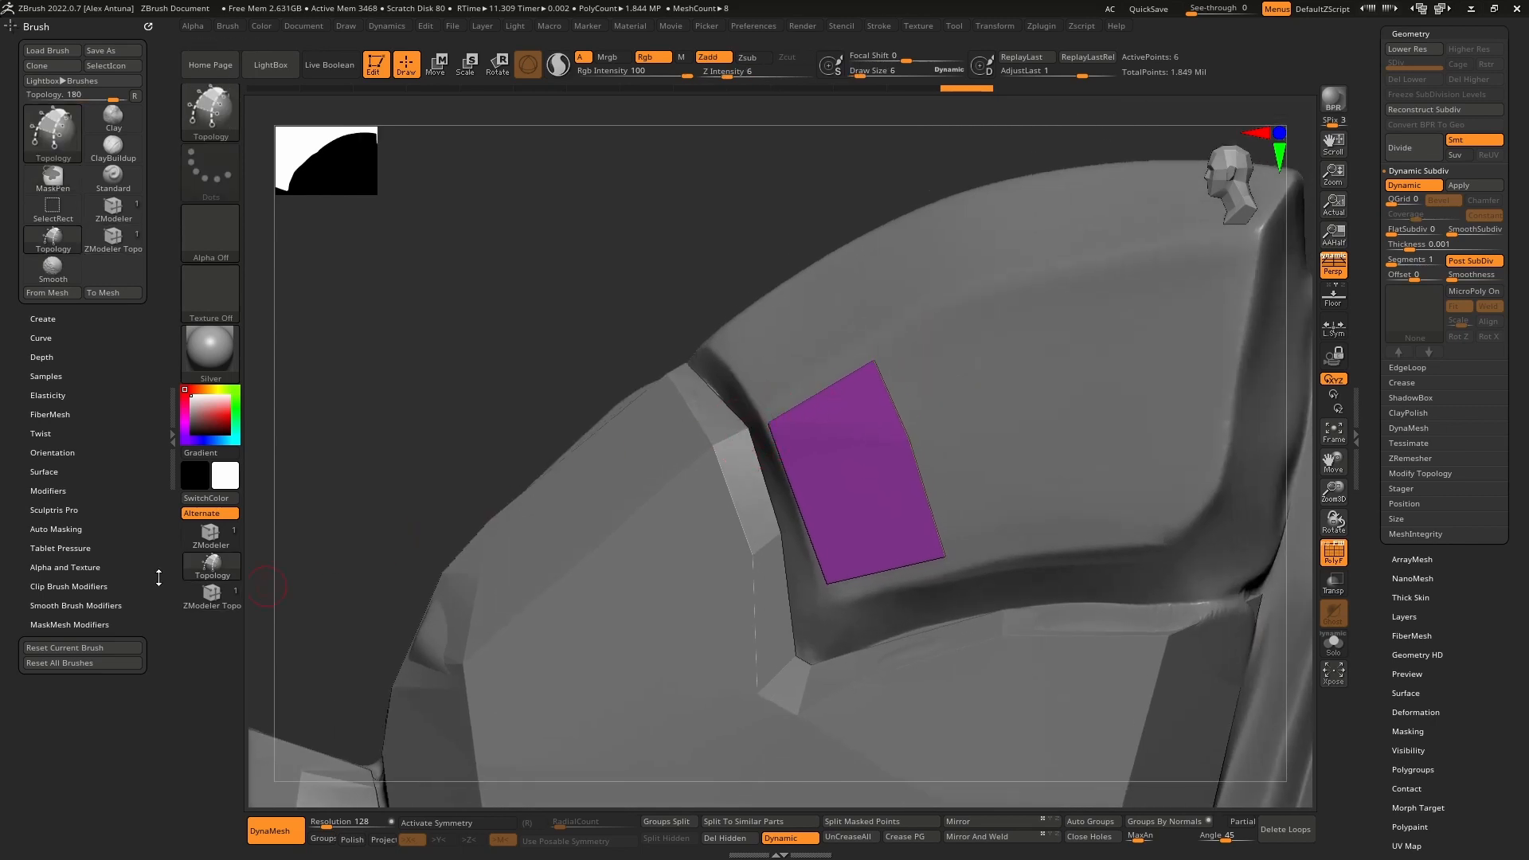
Step: Switch to the ZModeler Topology brush and change the material to mah_dirty_blue
{"action": "left_click", "coordinate": [215, 599]}
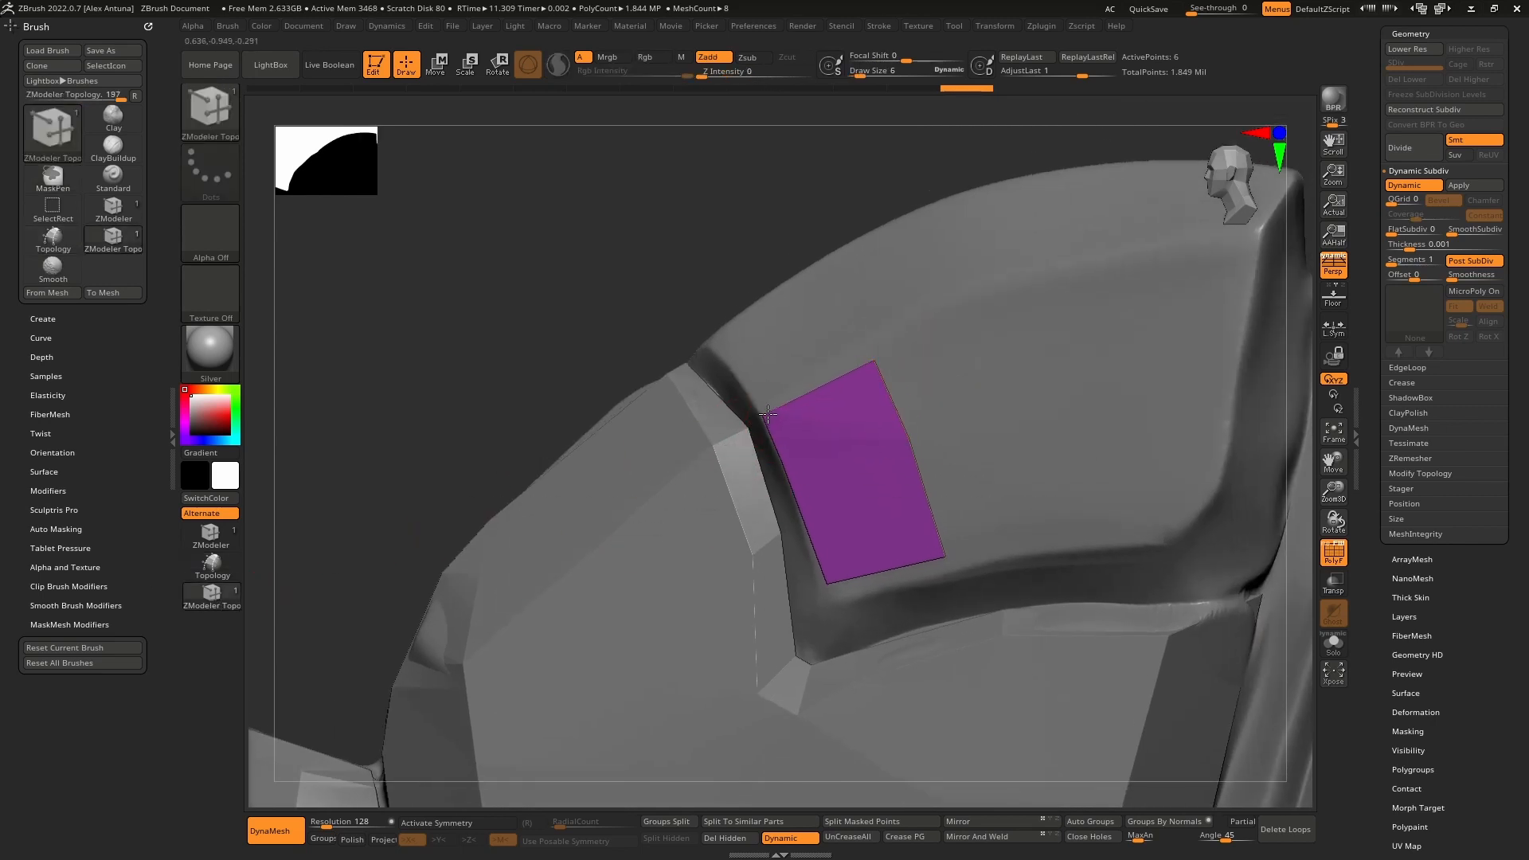
{"action": "right_click_drag", "start_coordinate": [874, 350], "coordinate": [377, 311]}
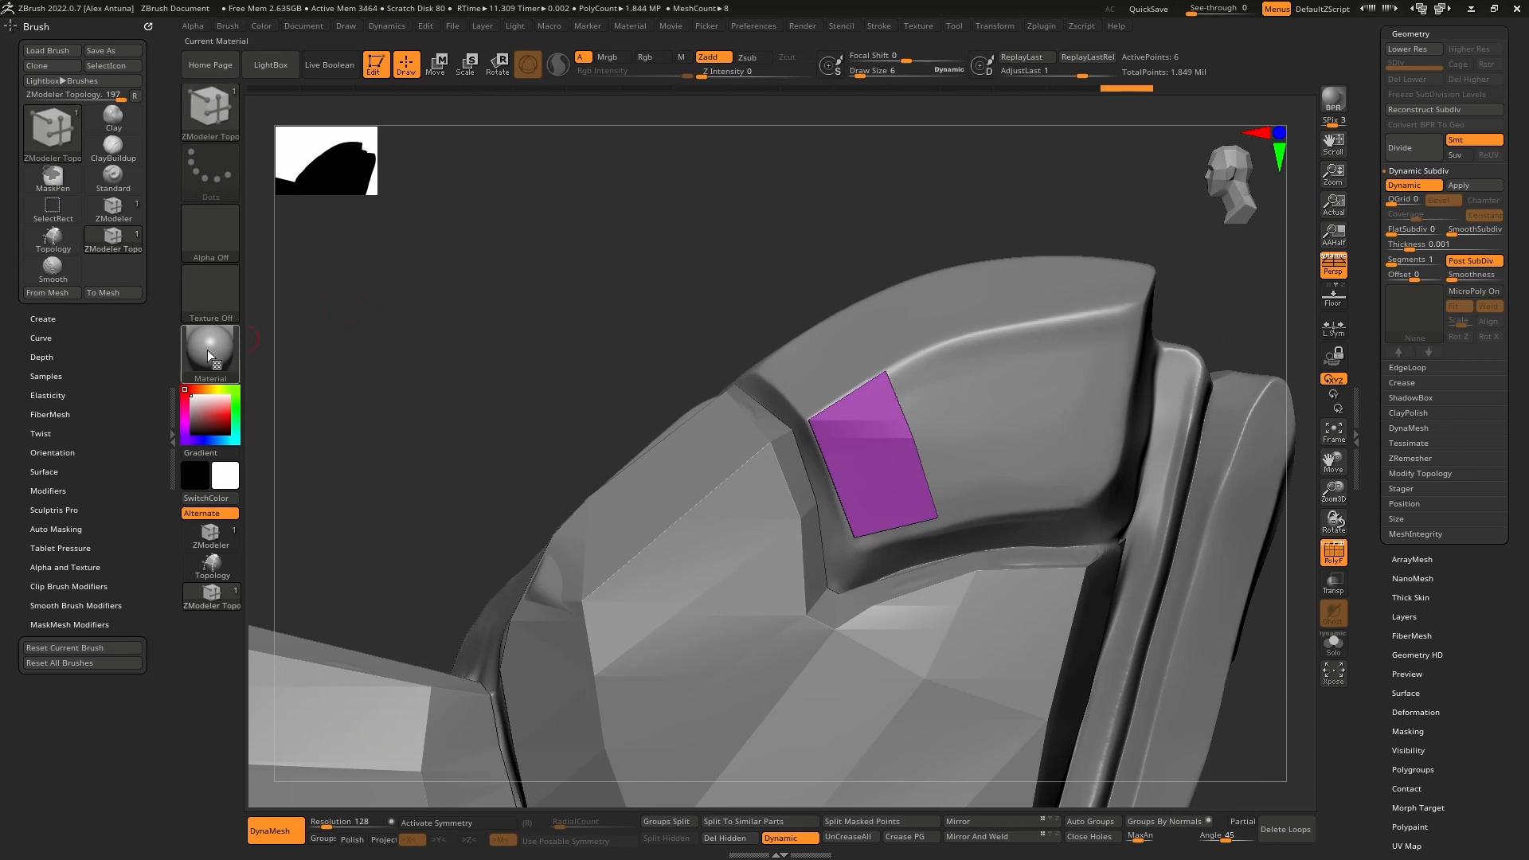
{"action": "left_click", "coordinate": [209, 356]}
{"action": "left_click", "coordinate": [1095, 516]}
Step: Fit the patch's points to the plate and extrude its rear edge across the side face towards the back
{"action": "right_click_drag", "start_coordinate": [960, 393], "coordinate": [857, 396], "text": "alt"}
{"action": "right_click", "coordinate": [831, 403]}
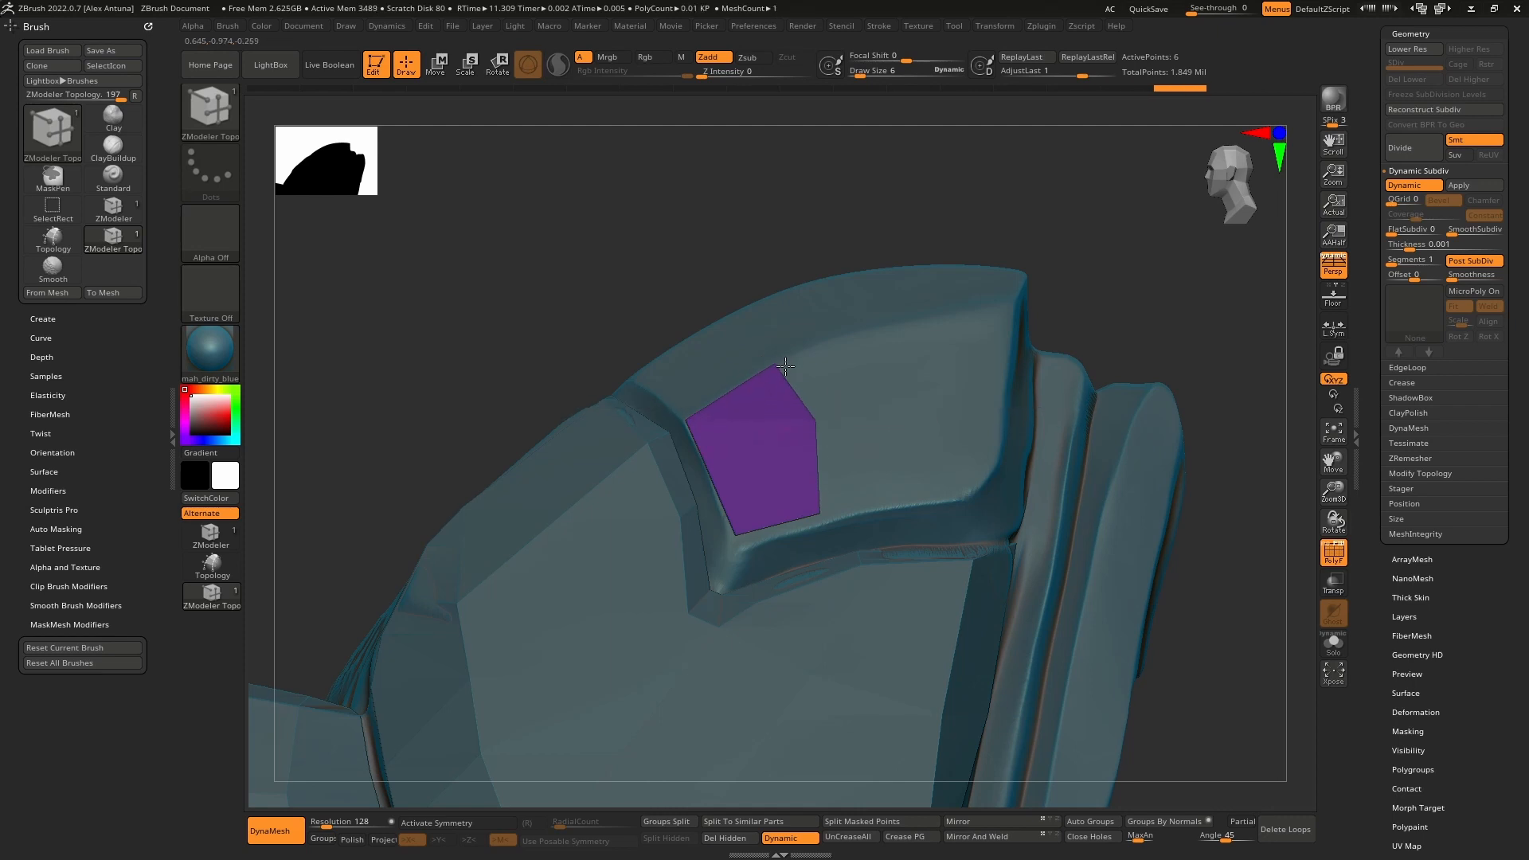
{"action": "right_click_drag", "start_coordinate": [843, 486], "coordinate": [864, 488]}
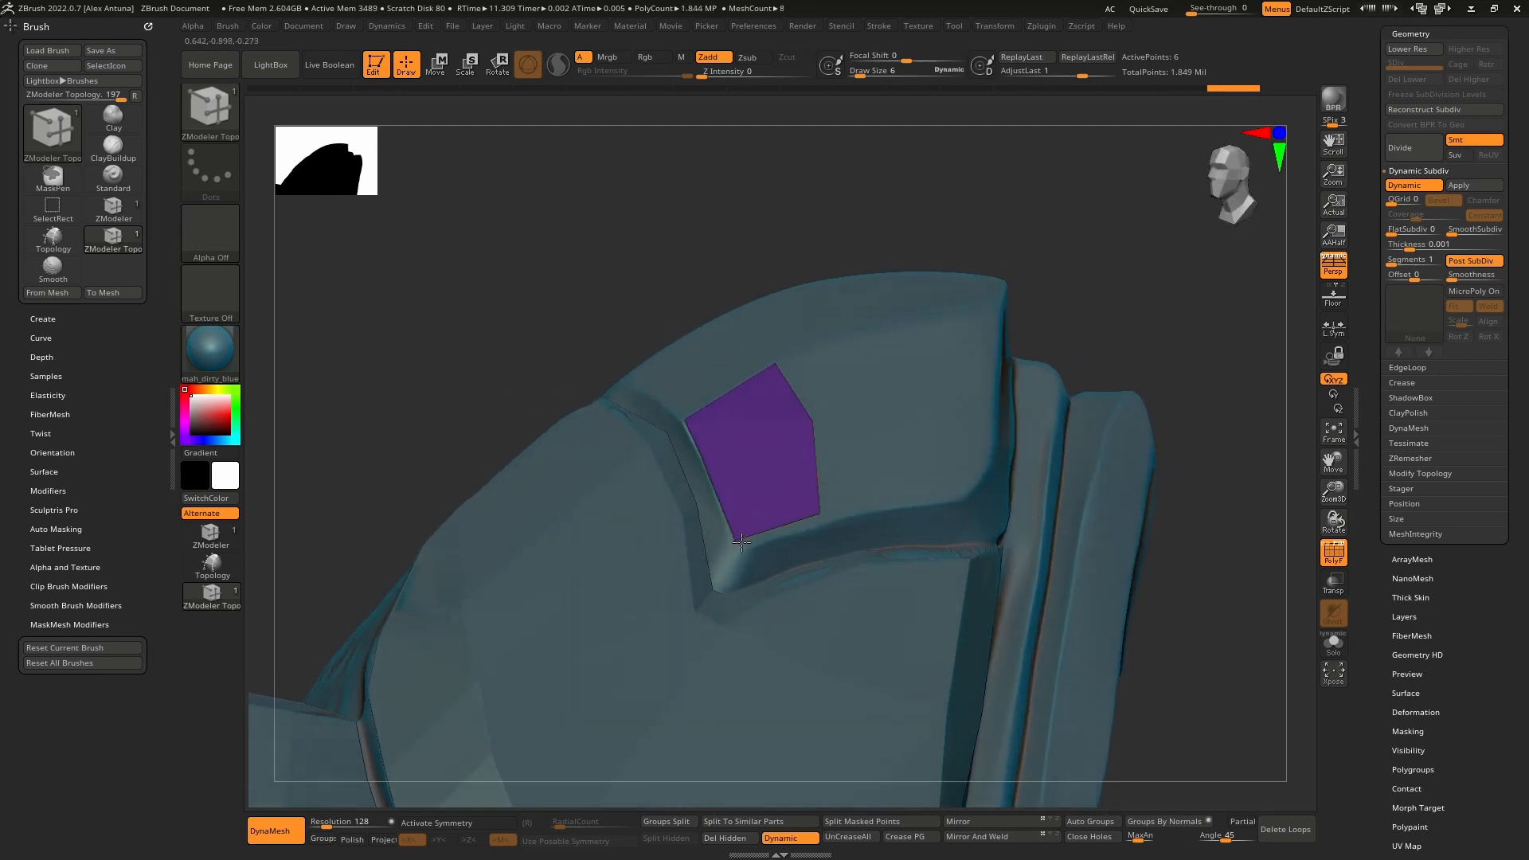
{"action": "left_click_drag", "start_coordinate": [840, 520], "coordinate": [944, 470]}
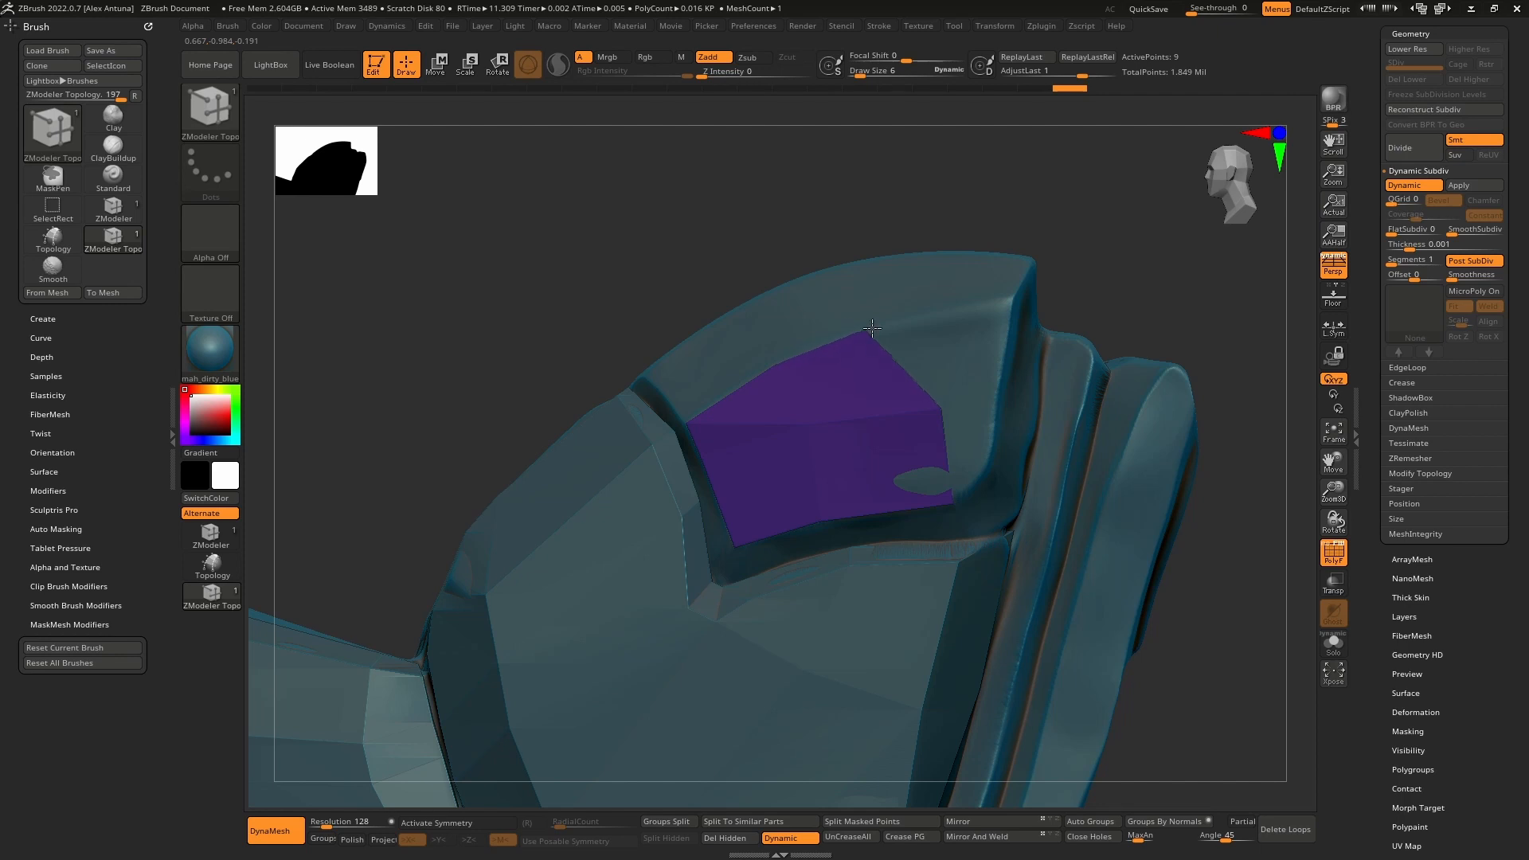
Step: Insert one edge loop down the middle of the extruded section and show the wireframe lines
{"action": "key", "text": "space"}
{"action": "left_click", "coordinate": [839, 372]}
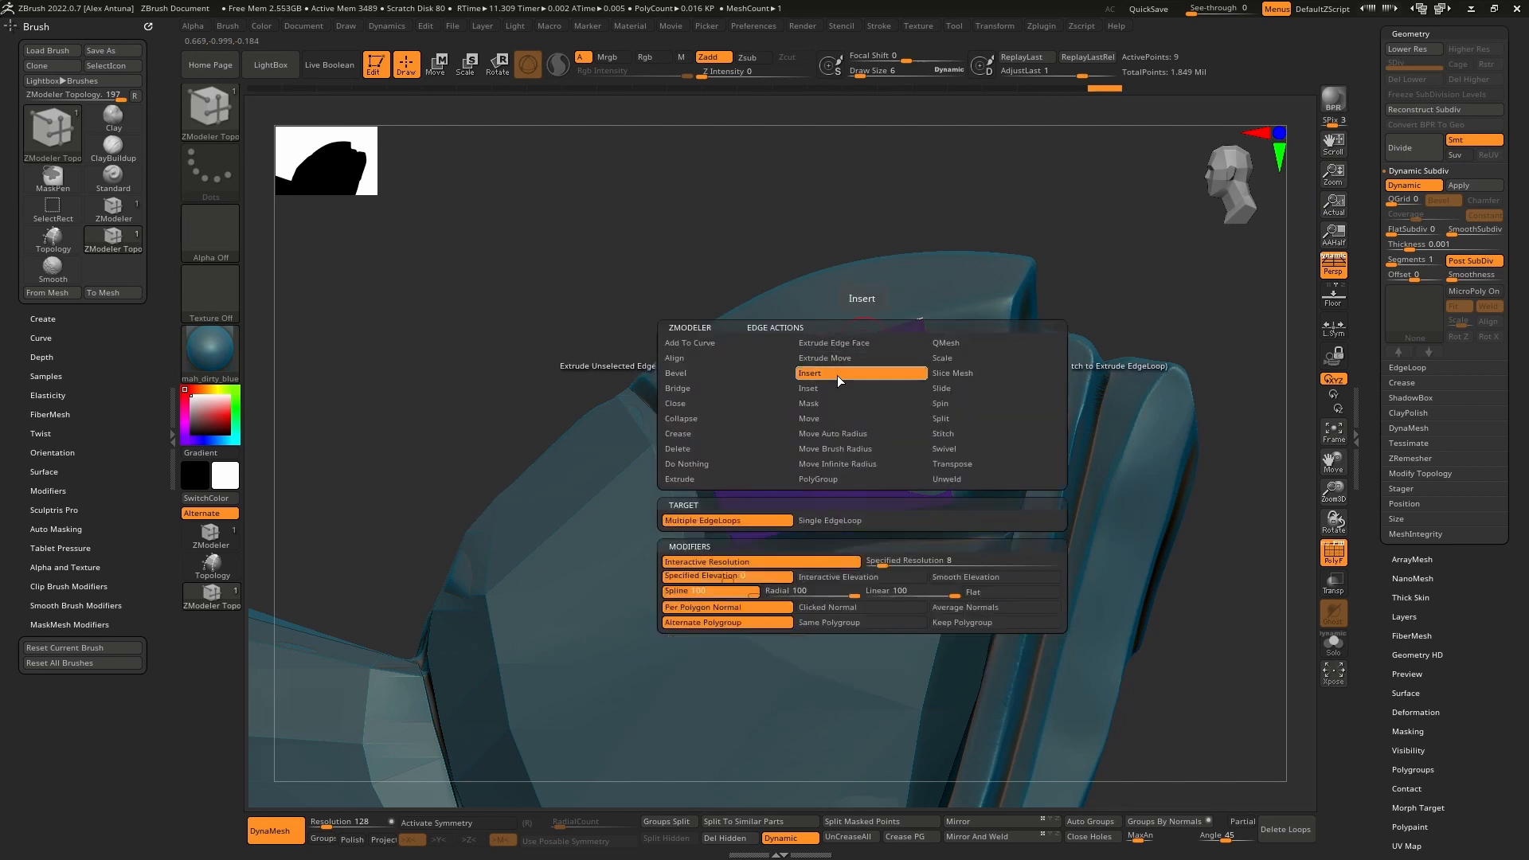
{"action": "left_click", "coordinate": [851, 345]}
{"action": "right_click_drag", "start_coordinate": [861, 353], "coordinate": [844, 392], "text": "alt"}
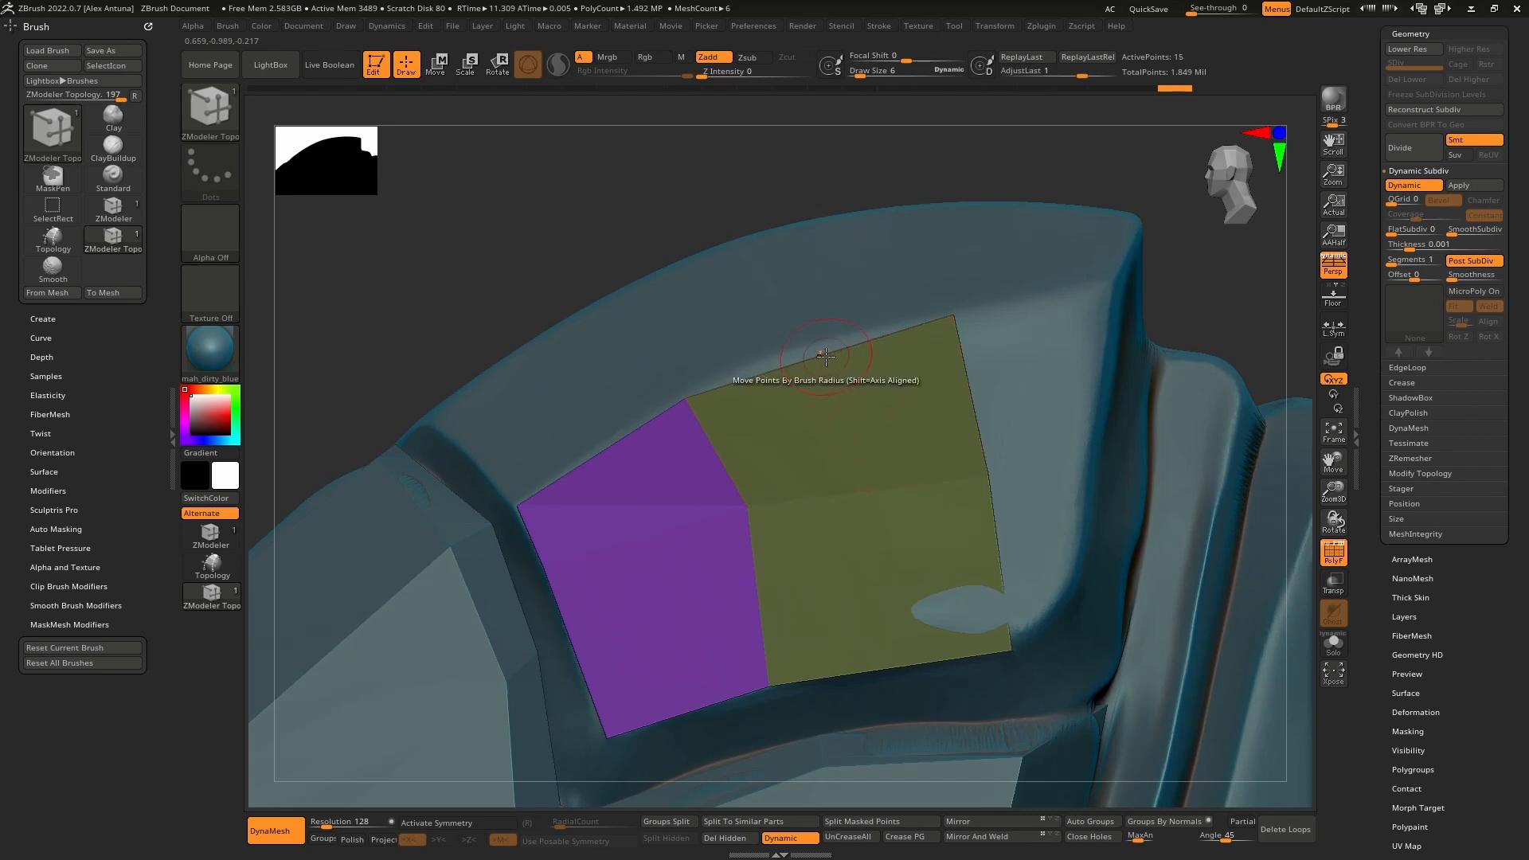
{"action": "key", "text": "space"}
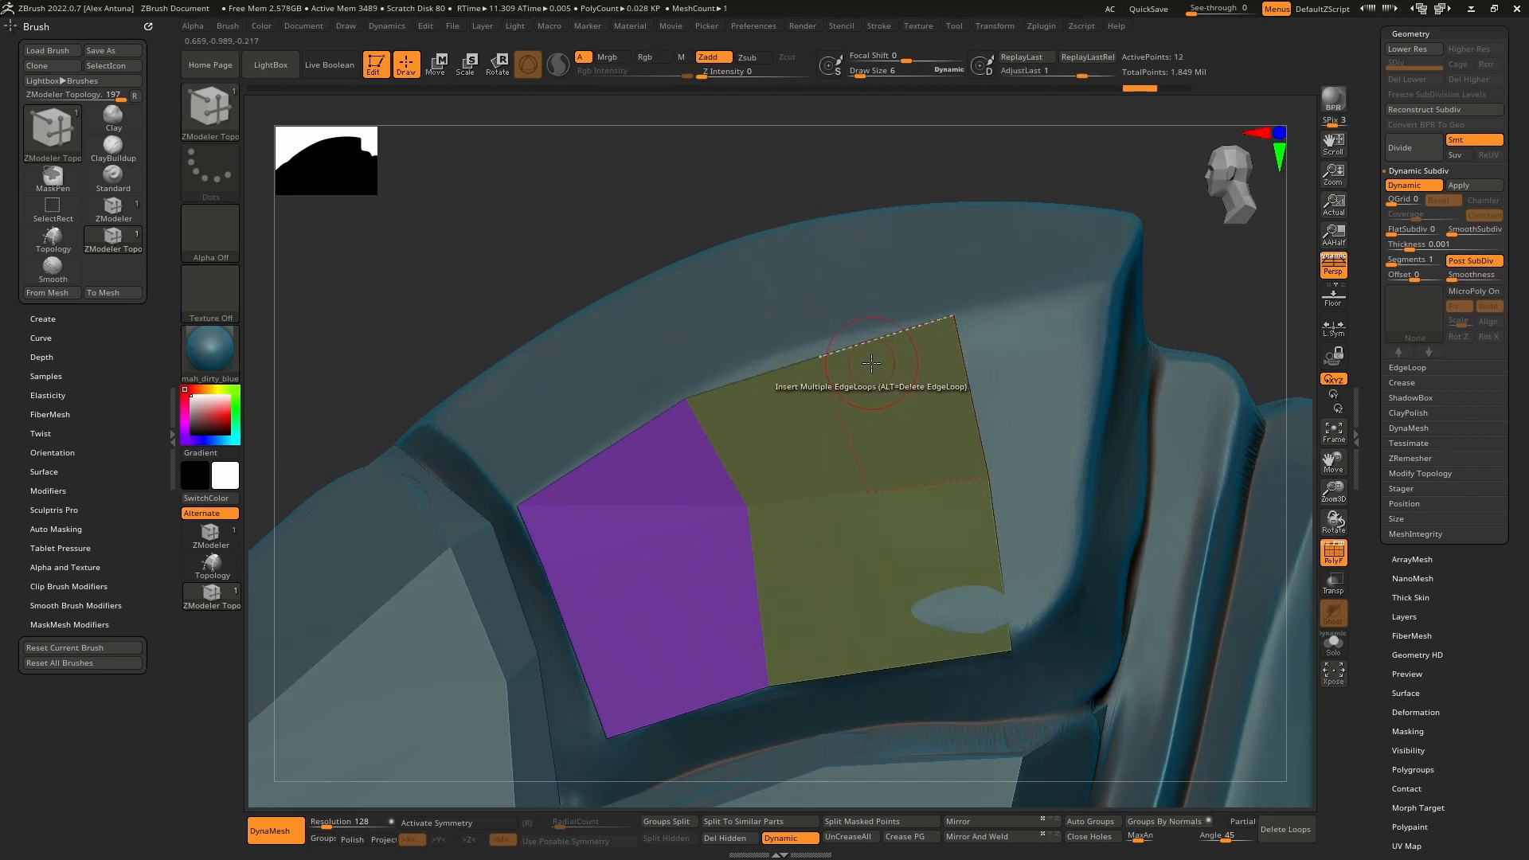
{"action": "left_click", "coordinate": [1324, 543]}
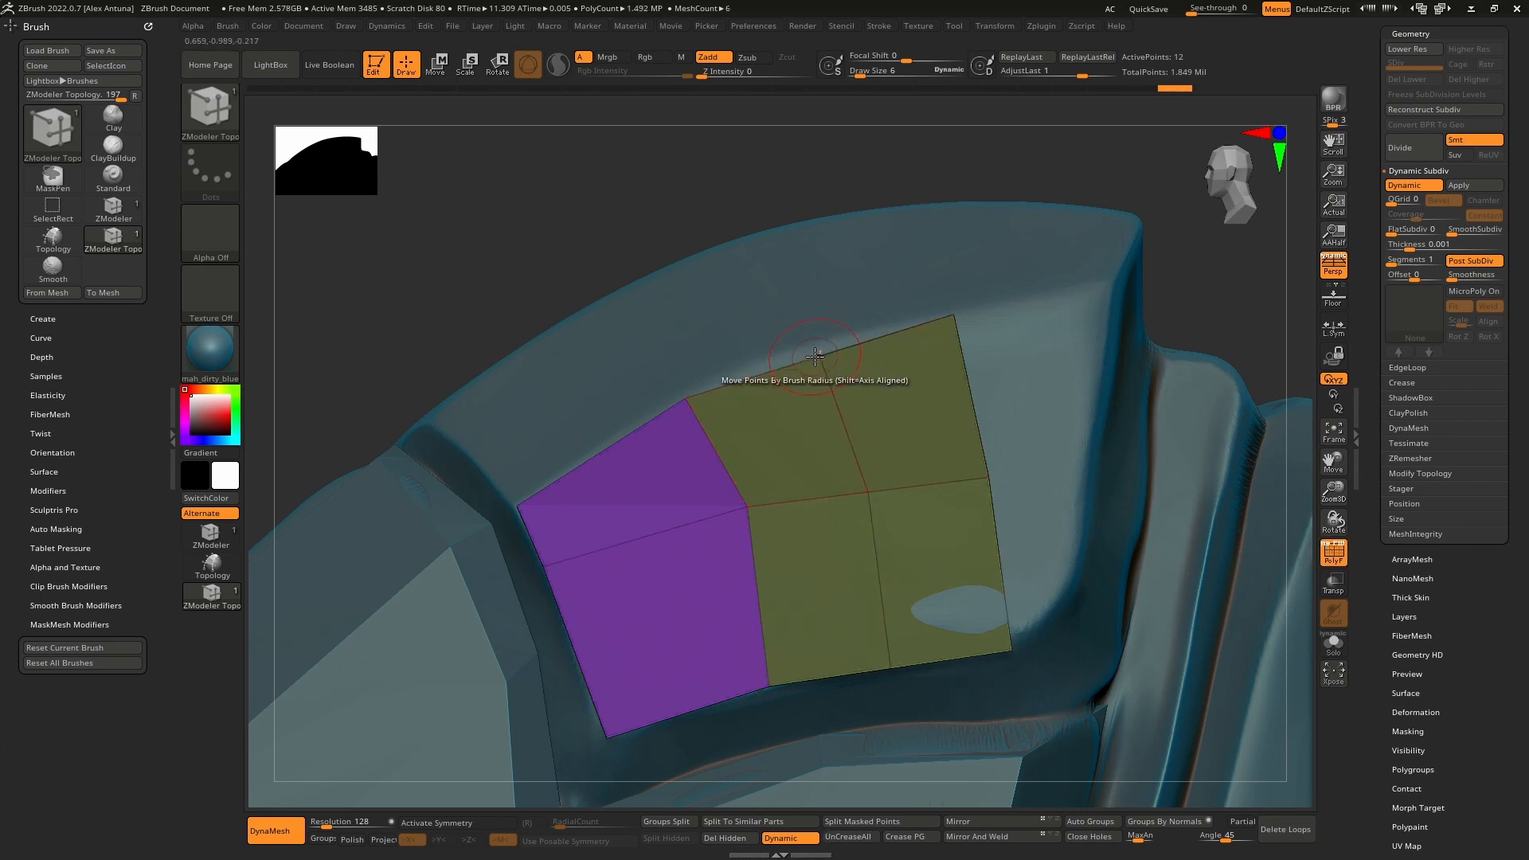
Step: Set the edge action to Extrude and move the patch's upper and inner points to follow the plate's ridge
{"action": "key", "text": "space"}
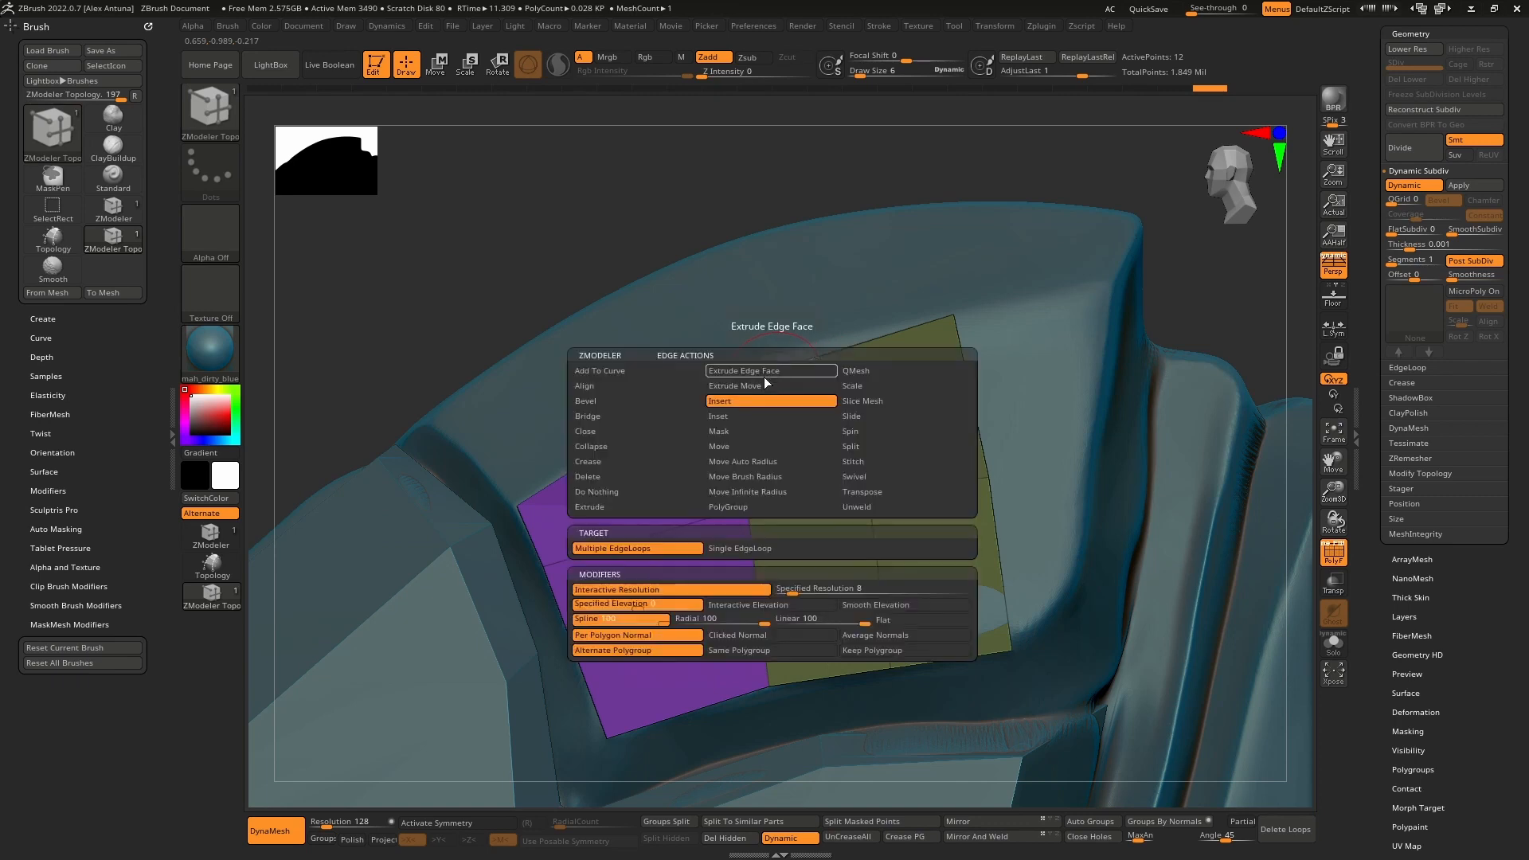
{"action": "left_click", "coordinate": [608, 510]}
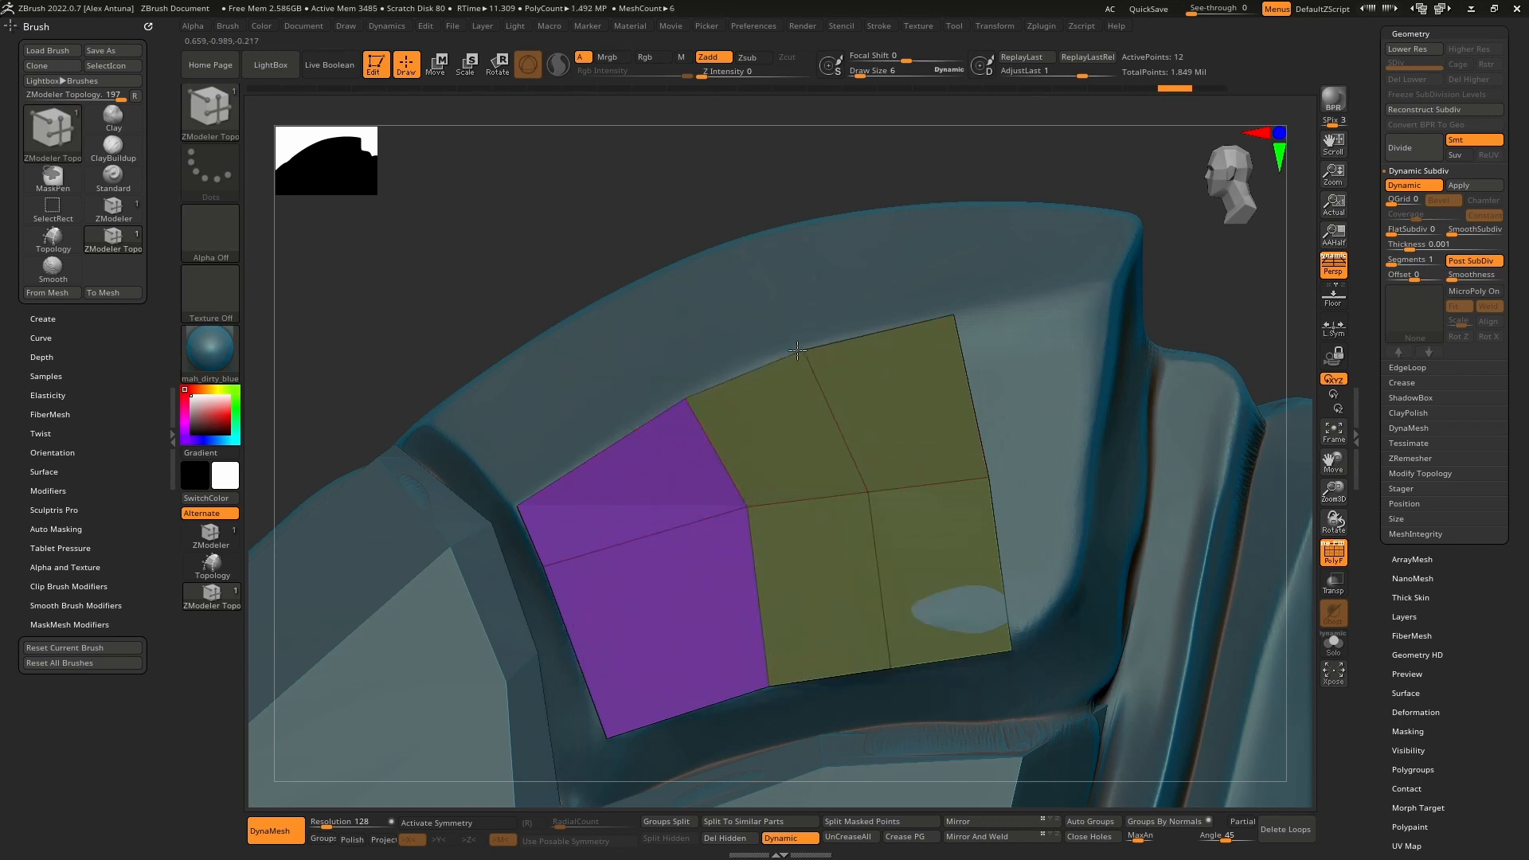
{"action": "left_click_drag", "start_coordinate": [870, 497], "coordinate": [851, 498]}
{"action": "left_click_drag", "start_coordinate": [738, 516], "coordinate": [724, 532]}
Step: Extrude the patch's rear edge to the back of the side face and fit its upper point to the ridge corner
{"action": "right_click_drag", "start_coordinate": [868, 558], "coordinate": [876, 490]}
{"action": "mouse_move", "coordinate": [807, 532]}
{"action": "left_mouse_down"}
{"action": "mouse_move", "coordinate": [874, 467]}
{"action": "mouse_move", "coordinate": [866, 287]}
{"action": "mouse_move", "coordinate": [921, 265]}
{"action": "left_mouse_up"}
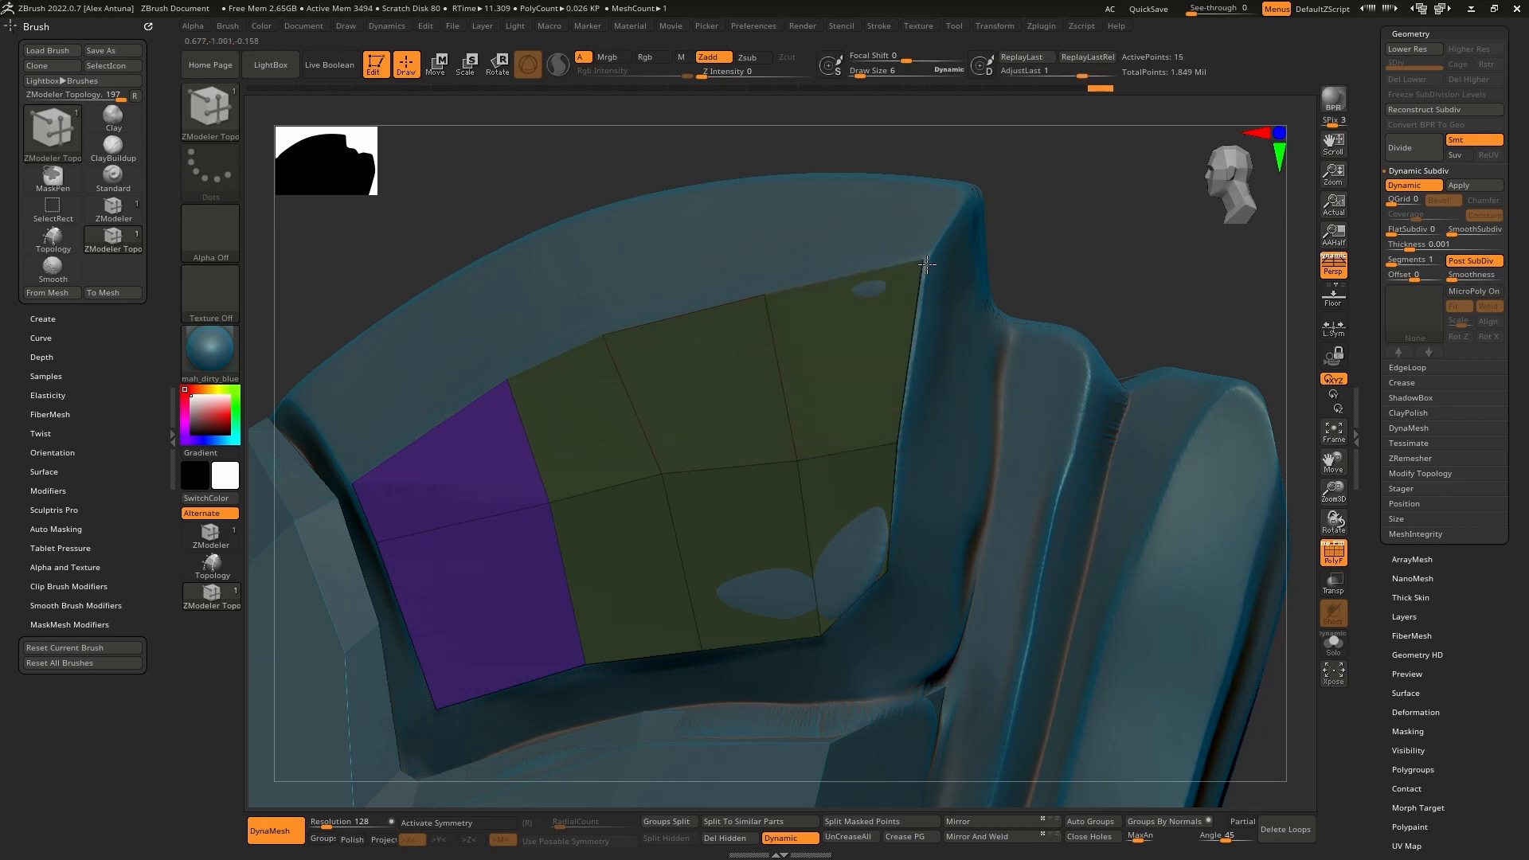
{"action": "right_click_drag", "start_coordinate": [820, 470], "coordinate": [851, 417], "text": "ctrl"}
{"action": "right_click_drag", "start_coordinate": [927, 371], "coordinate": [756, 412]}
{"action": "left_click", "coordinate": [827, 411], "text": "alt"}
{"action": "right_click_drag", "start_coordinate": [629, 499], "coordinate": [858, 431]}
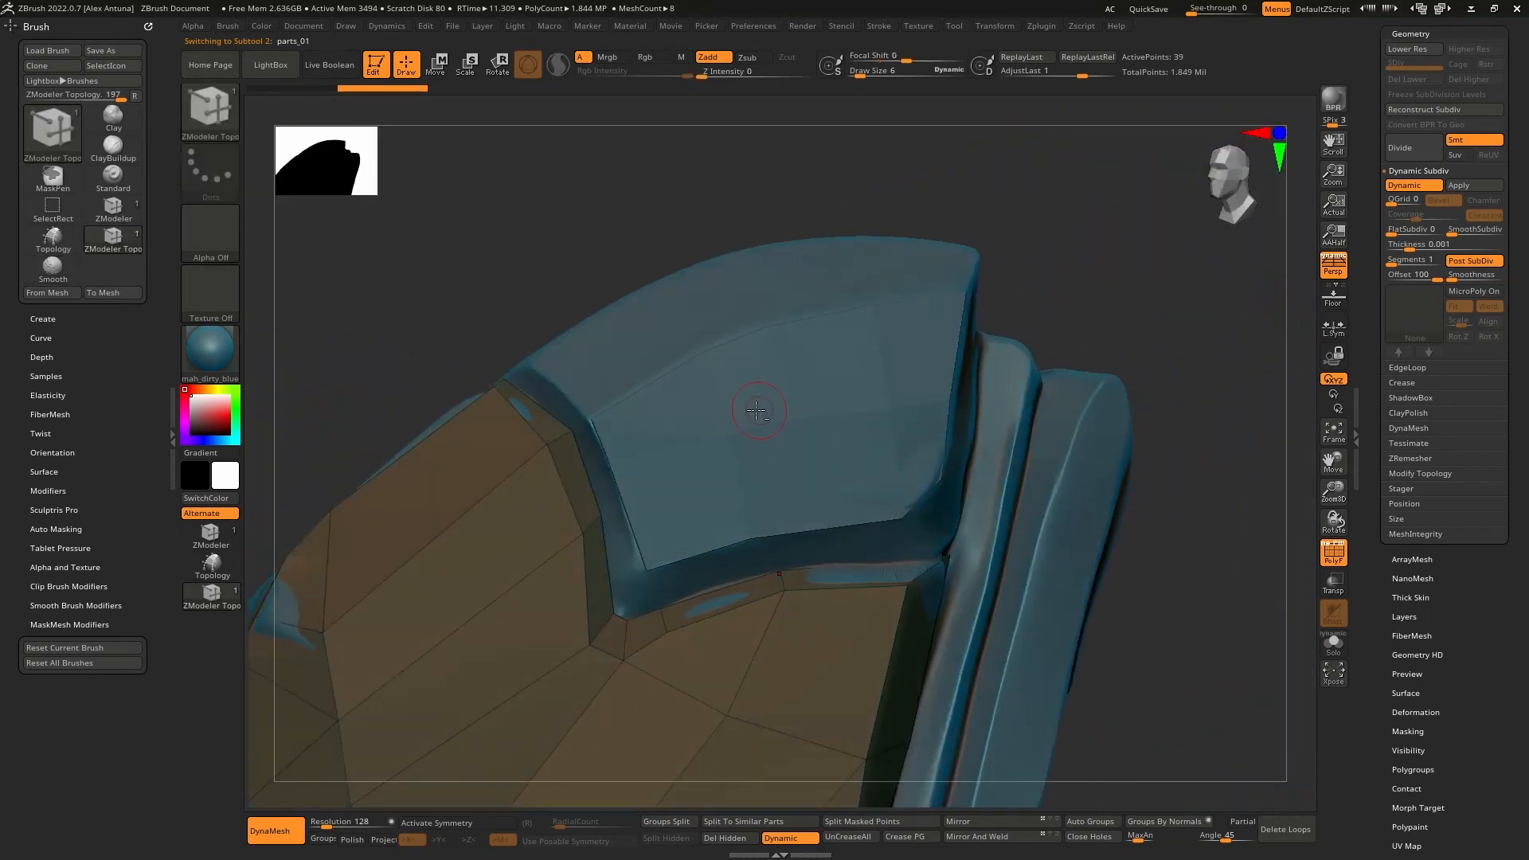
{"action": "left_click", "coordinate": [756, 410], "text": "alt"}
Step: Extrude the two foremost upper edges of the patch onto the plate's top bevel and align their outer points with the rim
{"action": "right_click_drag", "start_coordinate": [756, 410], "coordinate": [740, 484]}
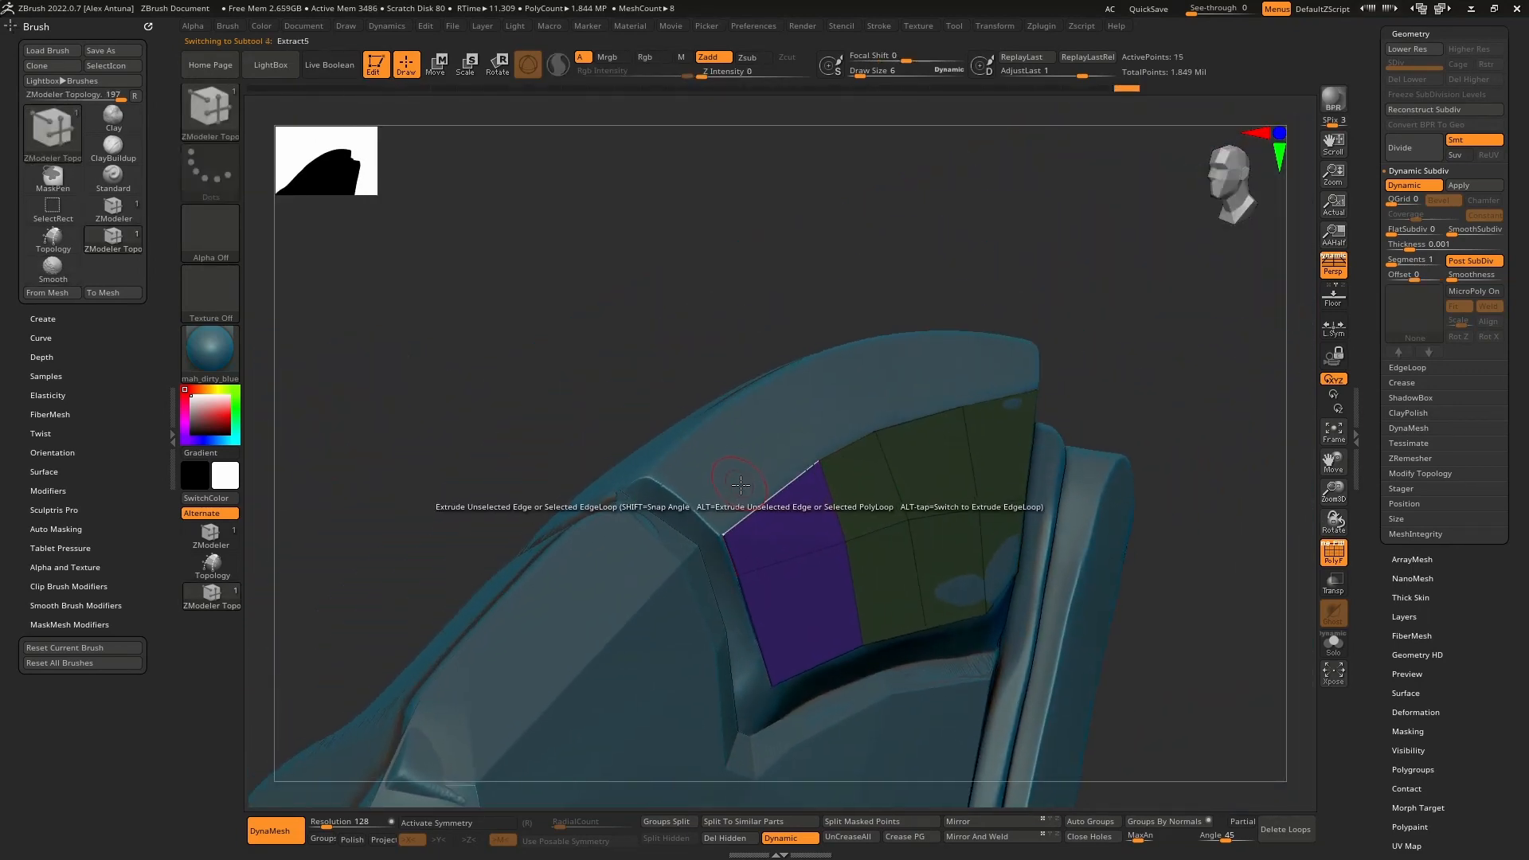
{"action": "left_click_drag", "start_coordinate": [740, 485], "coordinate": [735, 456]}
{"action": "right_click_drag", "start_coordinate": [727, 419], "coordinate": [750, 410]}
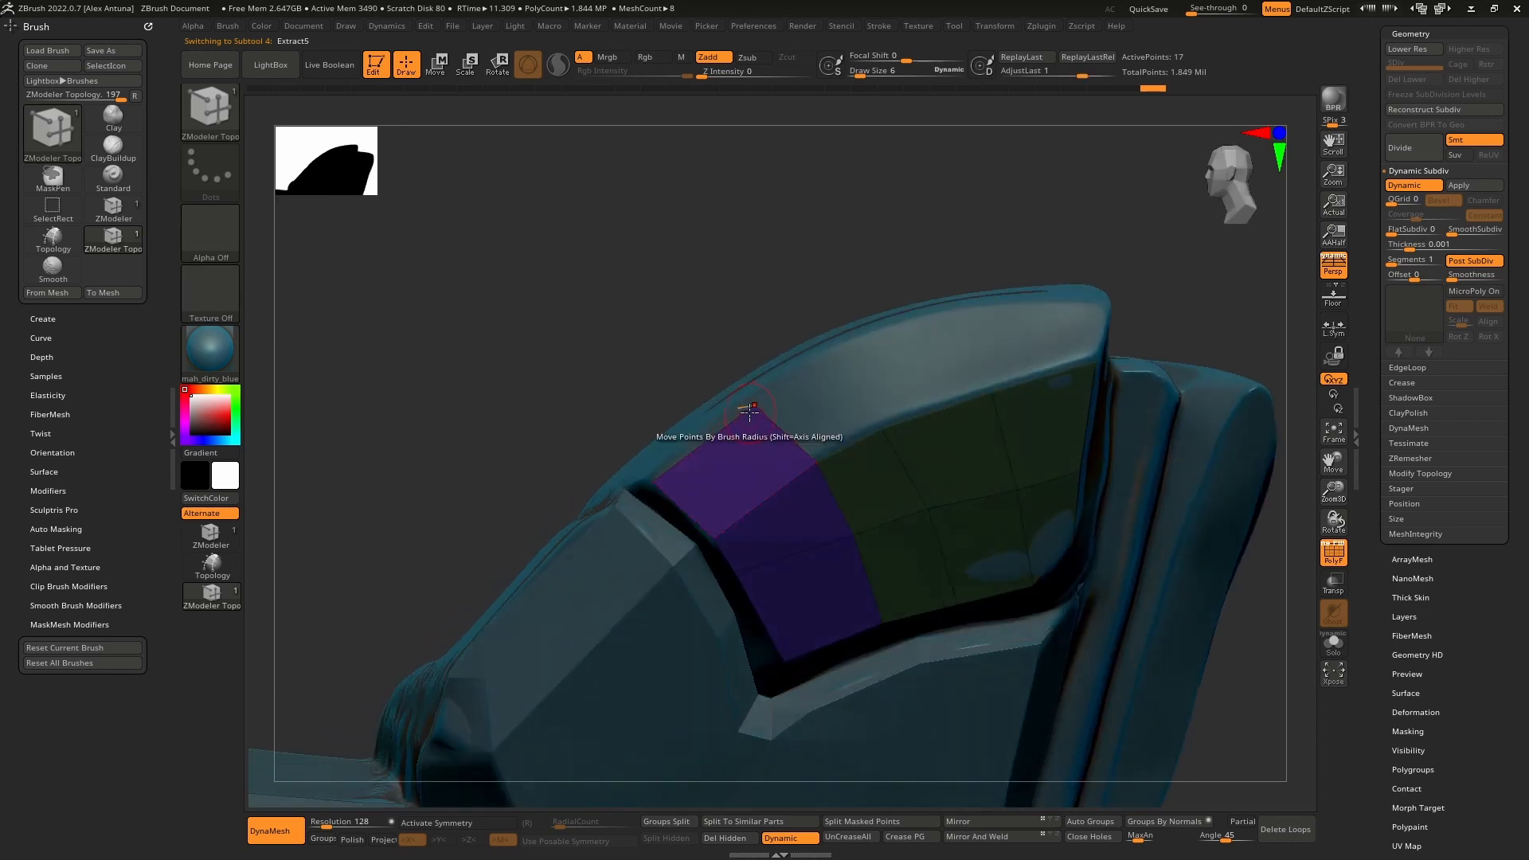
{"action": "right_click_drag", "start_coordinate": [778, 388], "coordinate": [821, 402]}
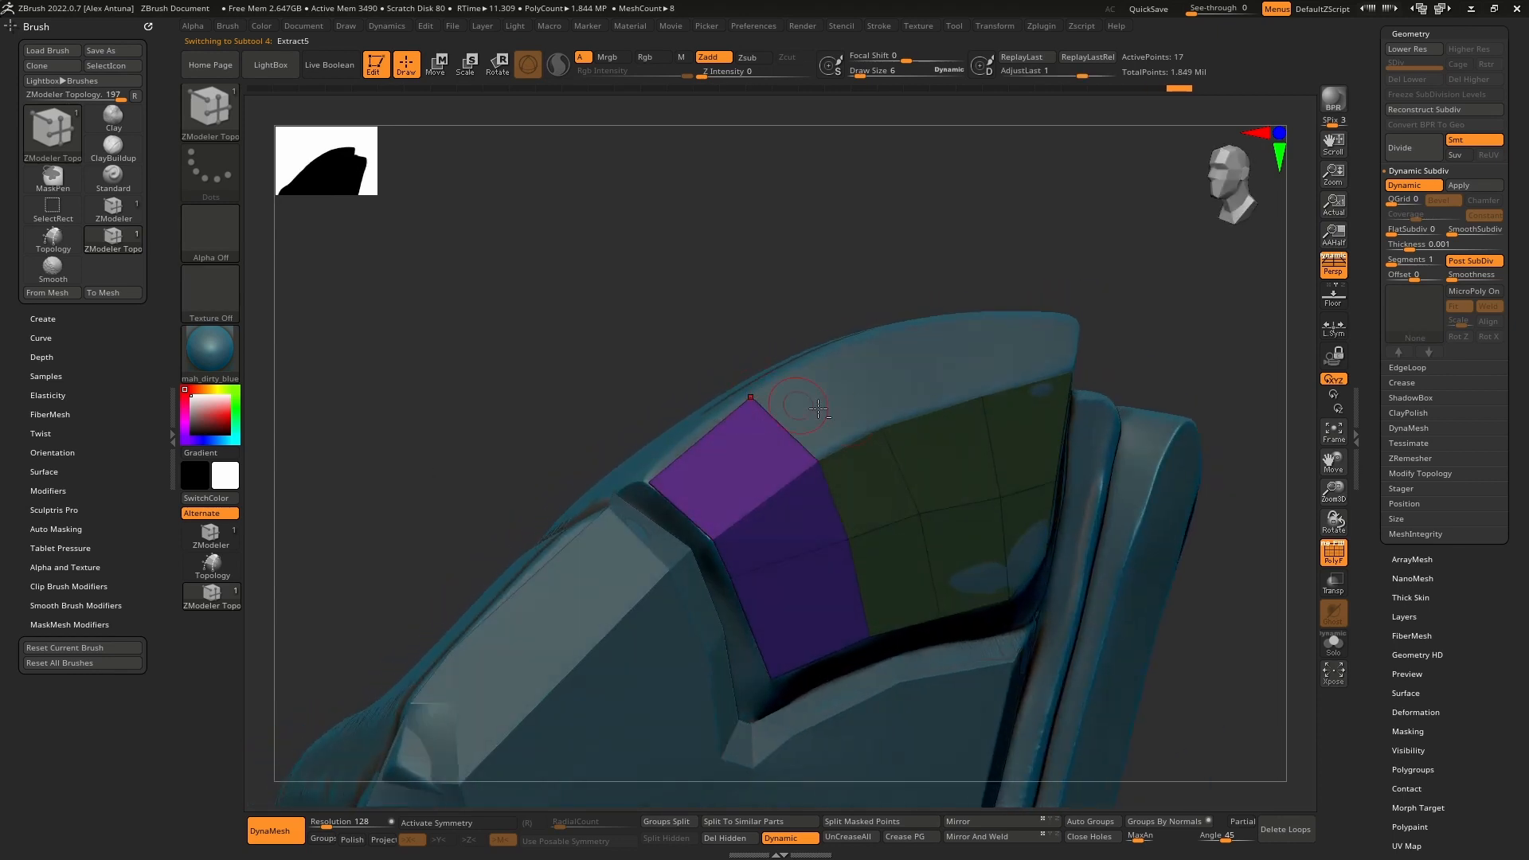
{"action": "left_click_drag", "start_coordinate": [848, 441], "coordinate": [786, 381]}
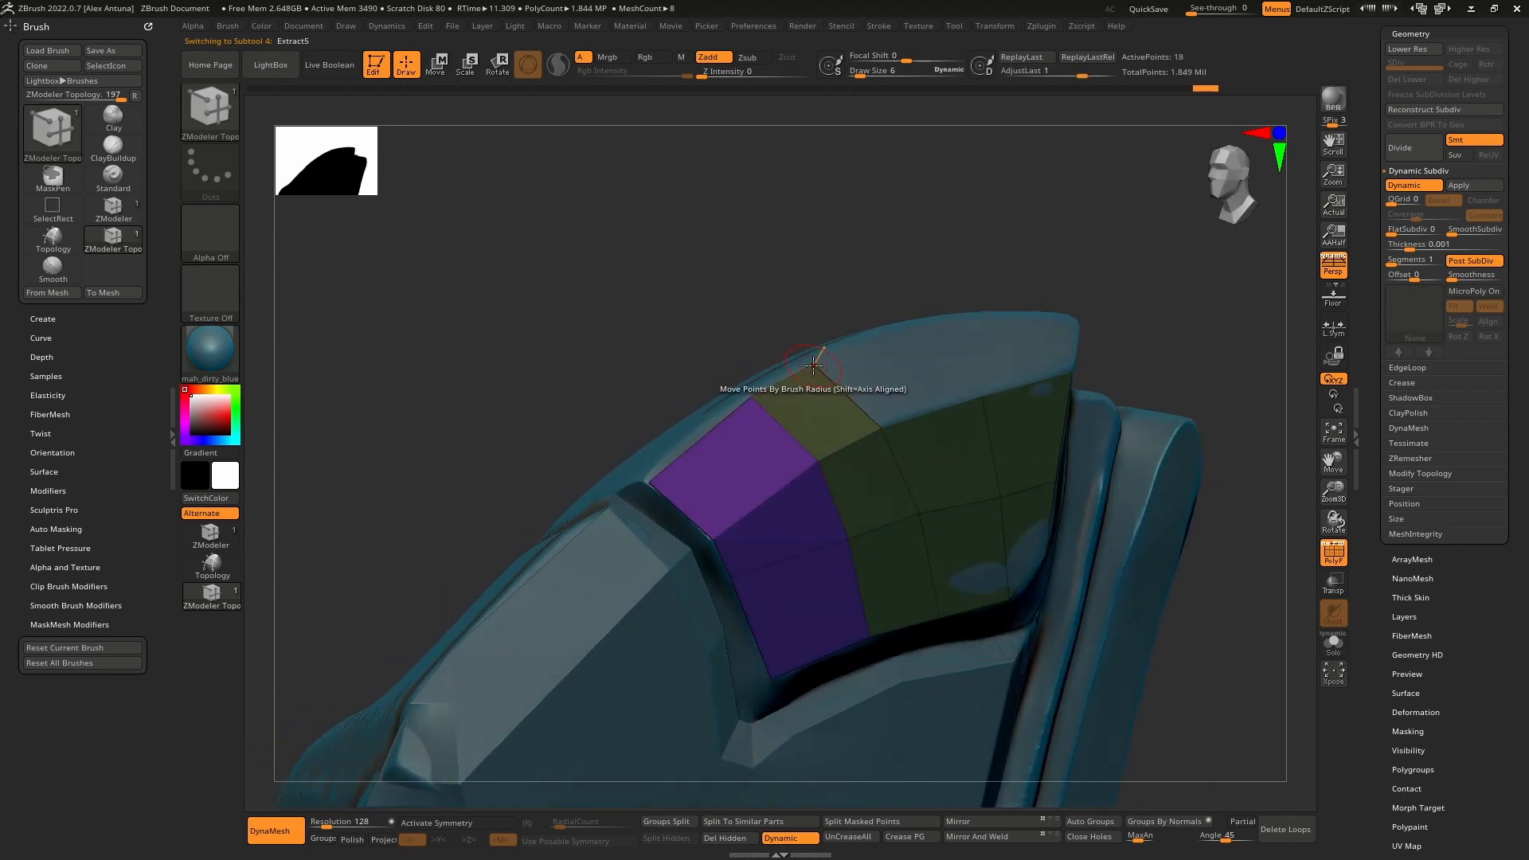
{"action": "right_click_drag", "start_coordinate": [824, 363], "coordinate": [797, 444]}
{"action": "key", "text": "space"}
{"action": "left_click_drag", "start_coordinate": [824, 365], "coordinate": [845, 365]}
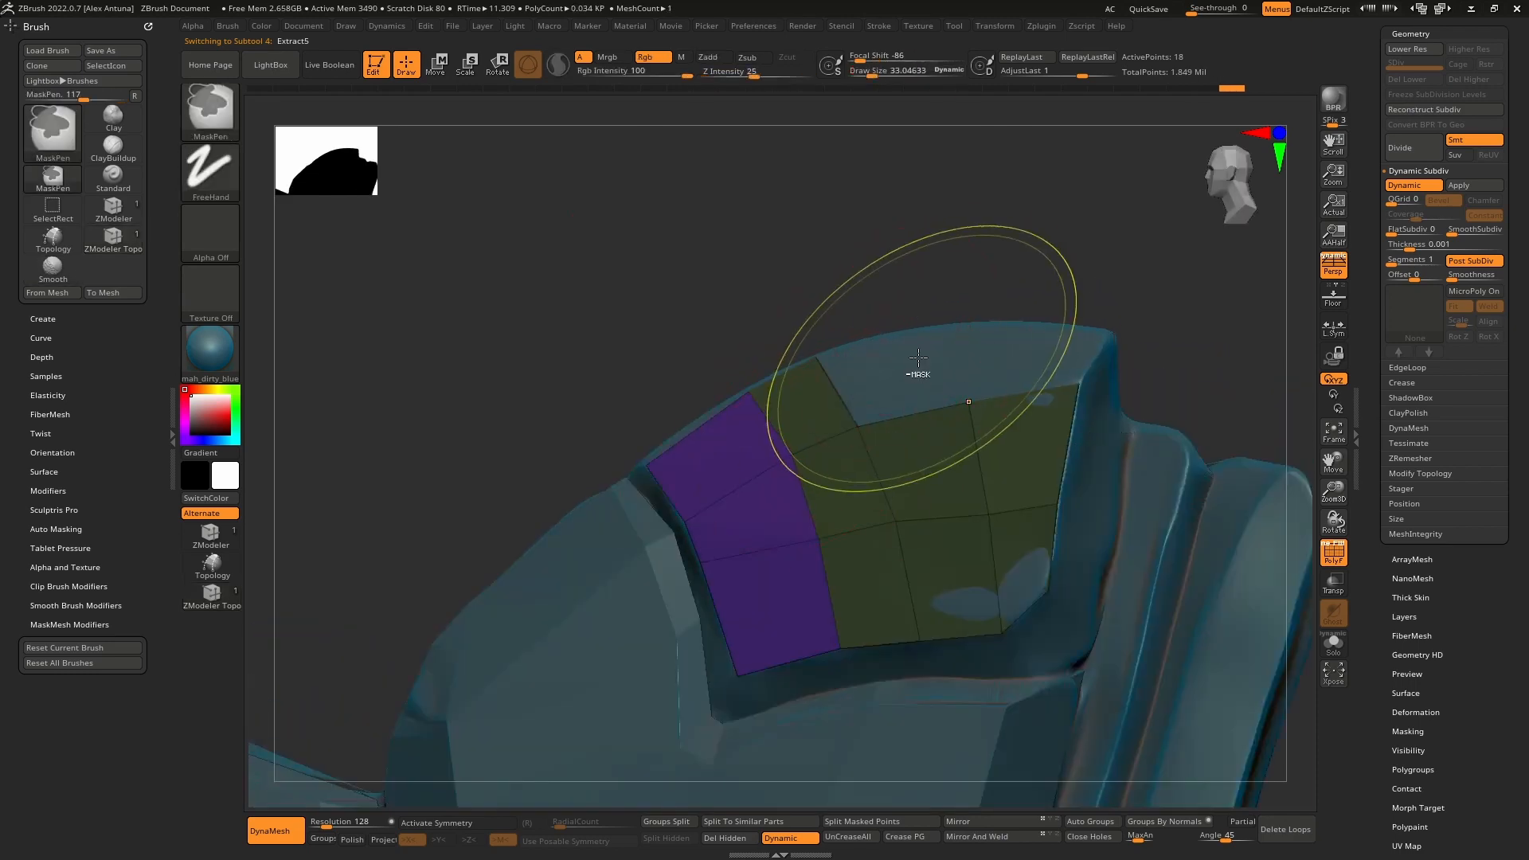
Step: Extrude the two remaining upper edges across the top bevel to the plate's rear corner at draw size 7
{"action": "right_click_drag", "start_coordinate": [918, 358], "coordinate": [920, 448], "text": "ctrl"}
{"action": "key", "text": "space"}
{"action": "key", "text": "space"}
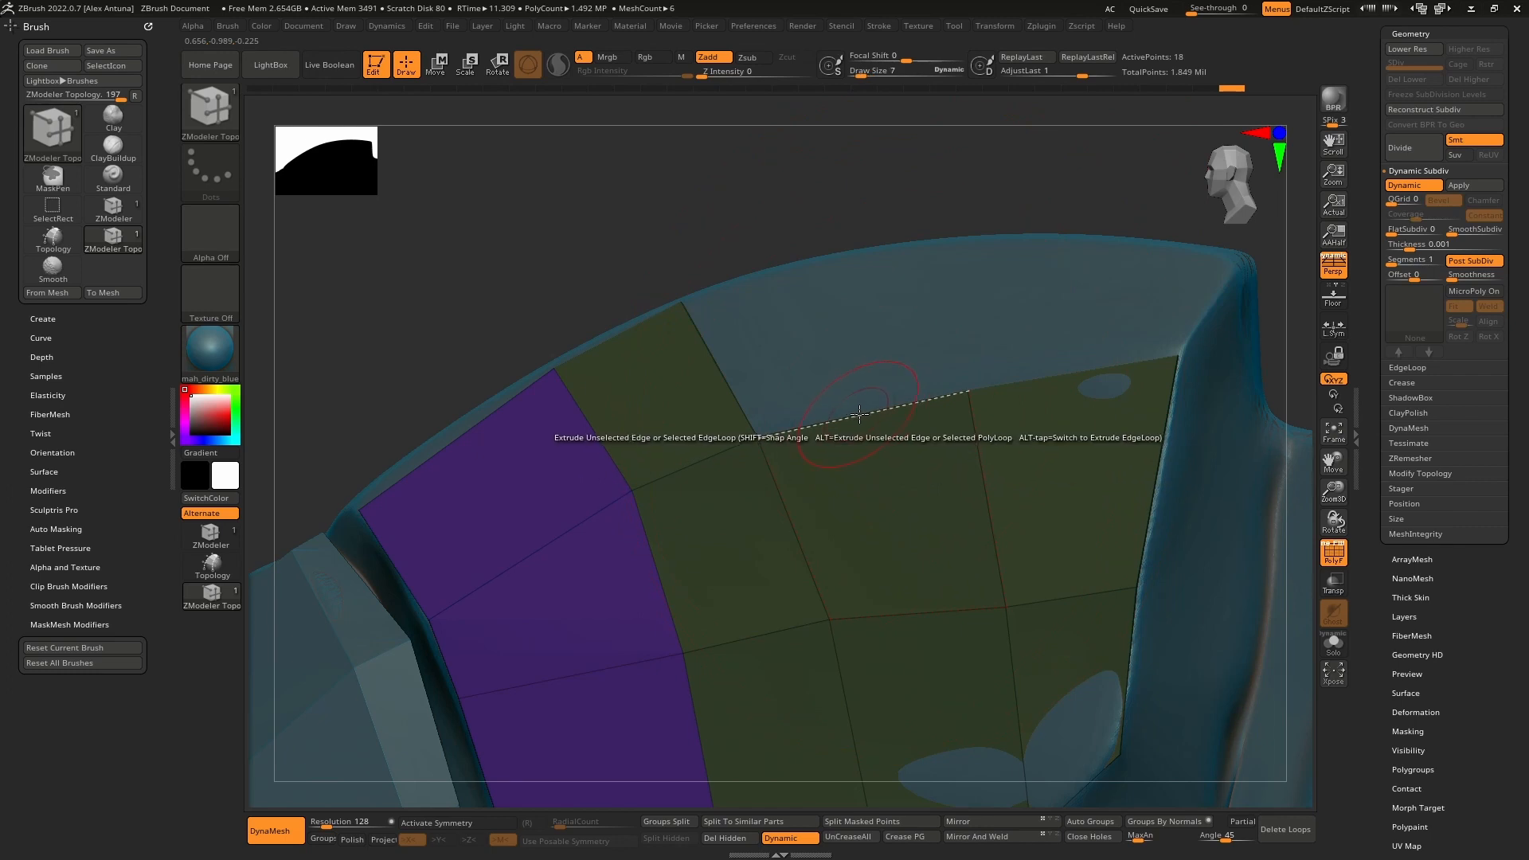
{"action": "left_click_drag", "start_coordinate": [859, 415], "coordinate": [796, 281]}
{"action": "left_click_drag", "start_coordinate": [884, 231], "coordinate": [900, 255]}
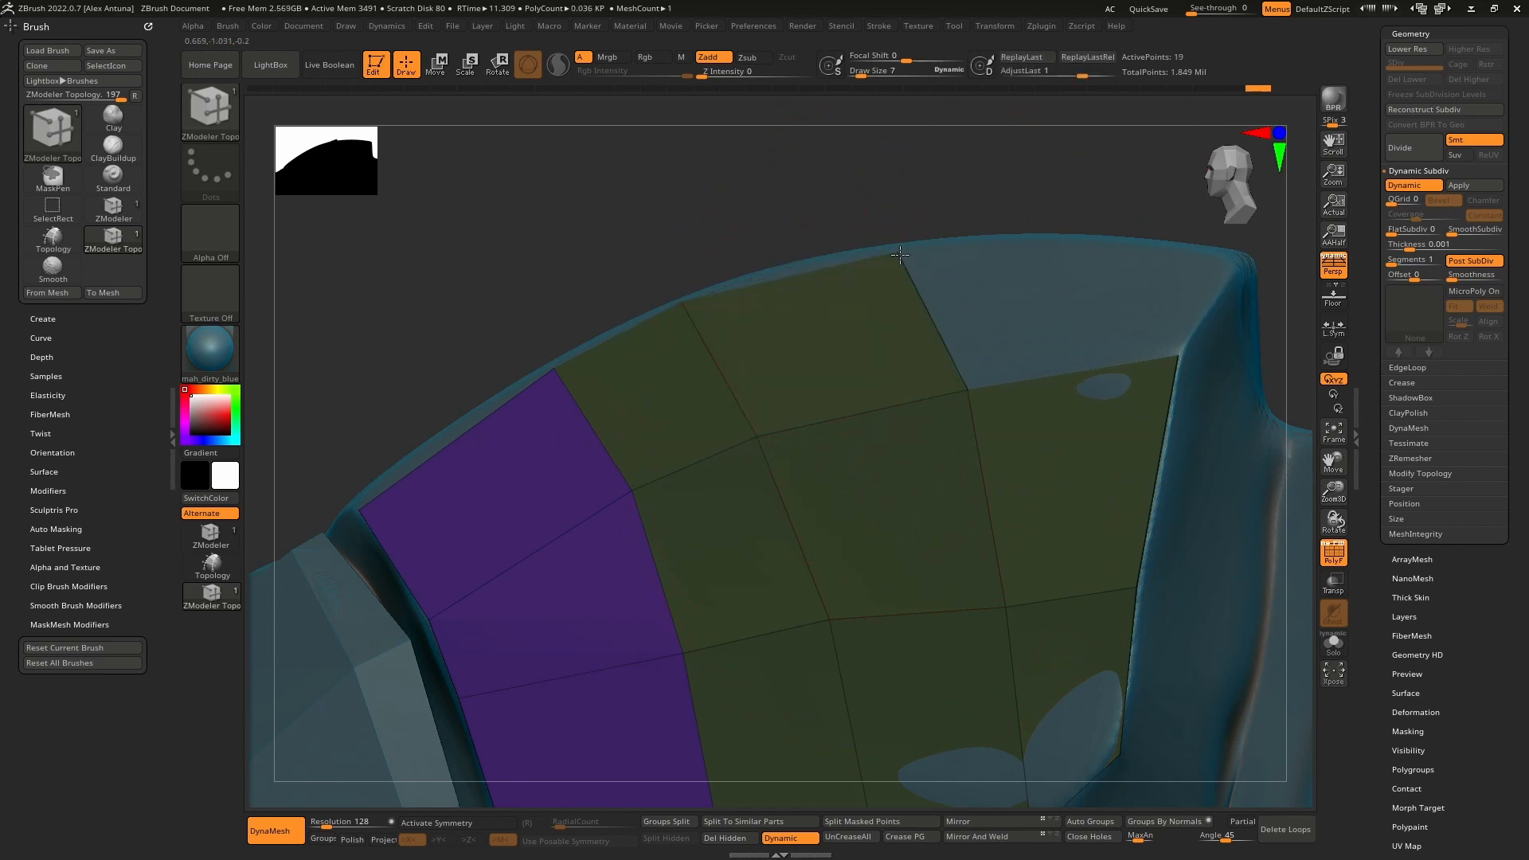
{"action": "right_click_drag", "start_coordinate": [1115, 319], "coordinate": [900, 438], "text": "alt"}
{"action": "left_click_drag", "start_coordinate": [763, 476], "coordinate": [890, 357]}
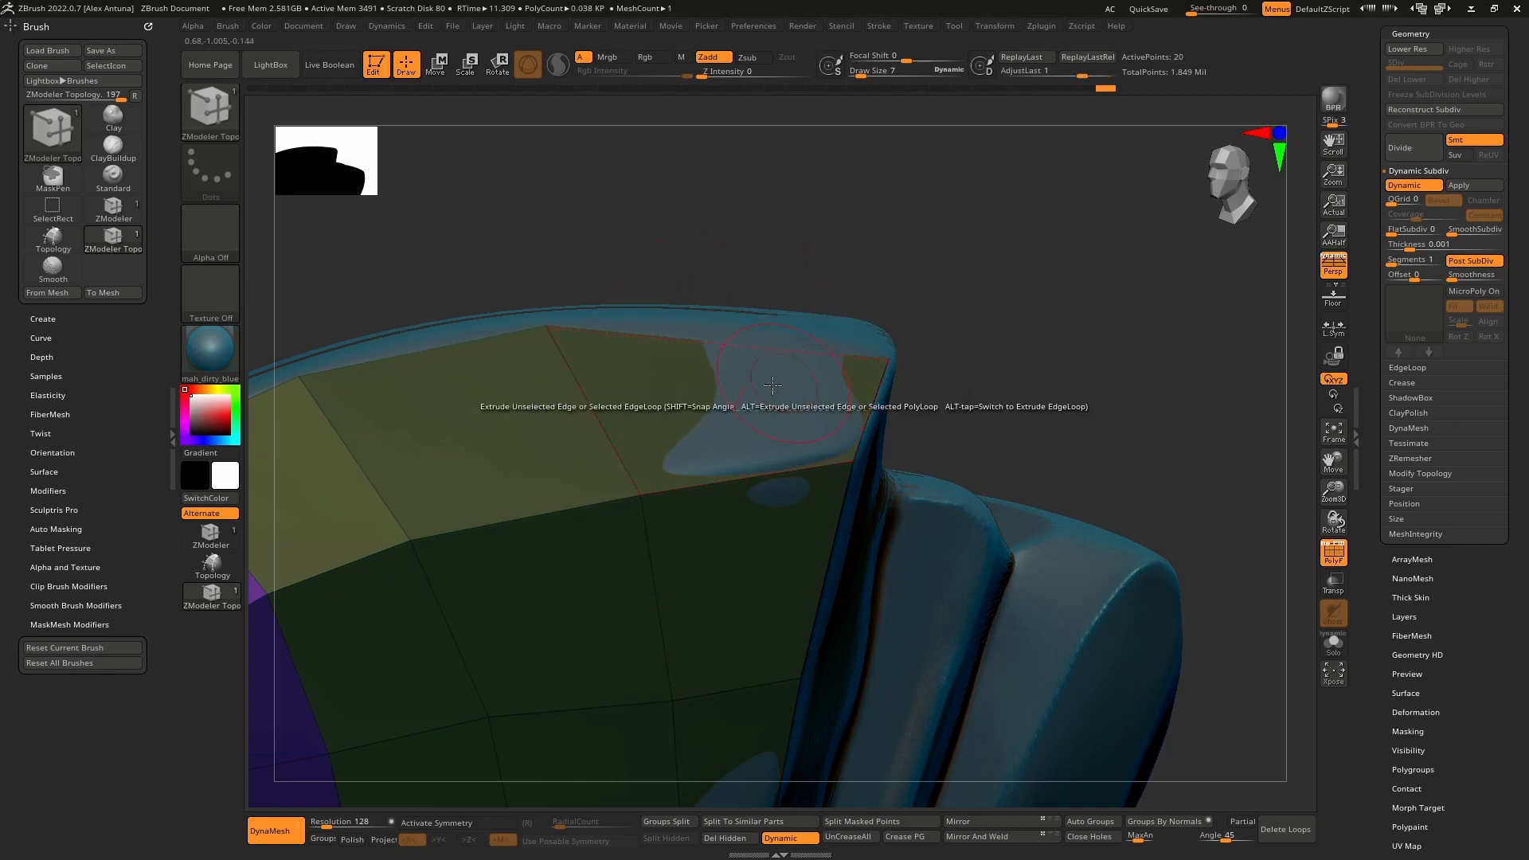
Step: Insert an edge loop down the rearmost column and move its top point and the rear corner point onto the plate's rim
{"action": "right_click_drag", "start_coordinate": [711, 395], "coordinate": [832, 422]}
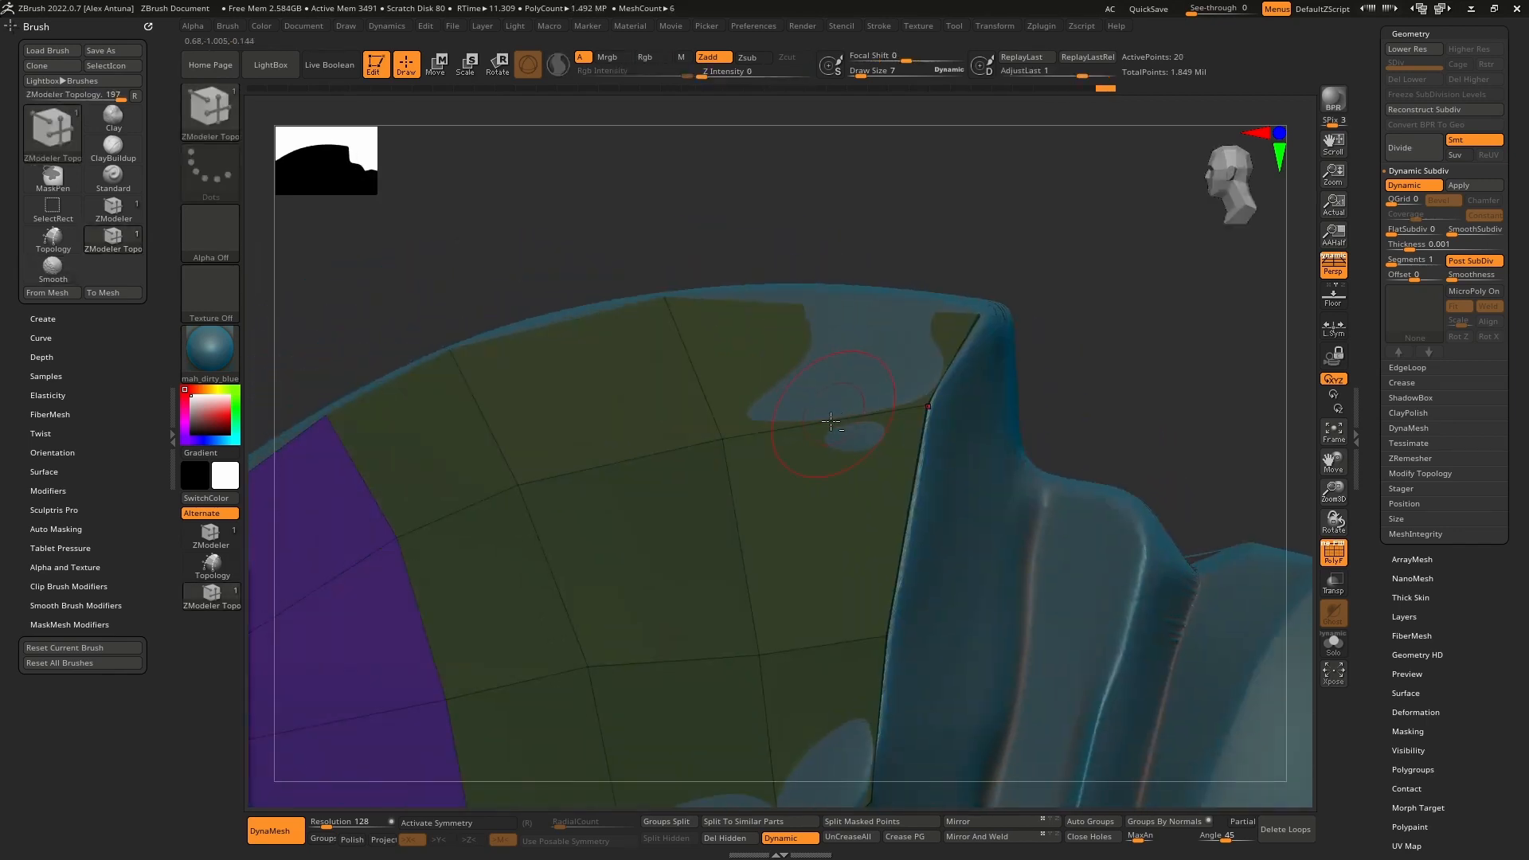
{"action": "key", "text": "space"}
{"action": "left_click", "coordinate": [821, 436]}
{"action": "left_click", "coordinate": [822, 423]}
{"action": "right_click_drag", "start_coordinate": [838, 420], "coordinate": [823, 338]}
{"action": "left_click_drag", "start_coordinate": [820, 305], "coordinate": [824, 285]}
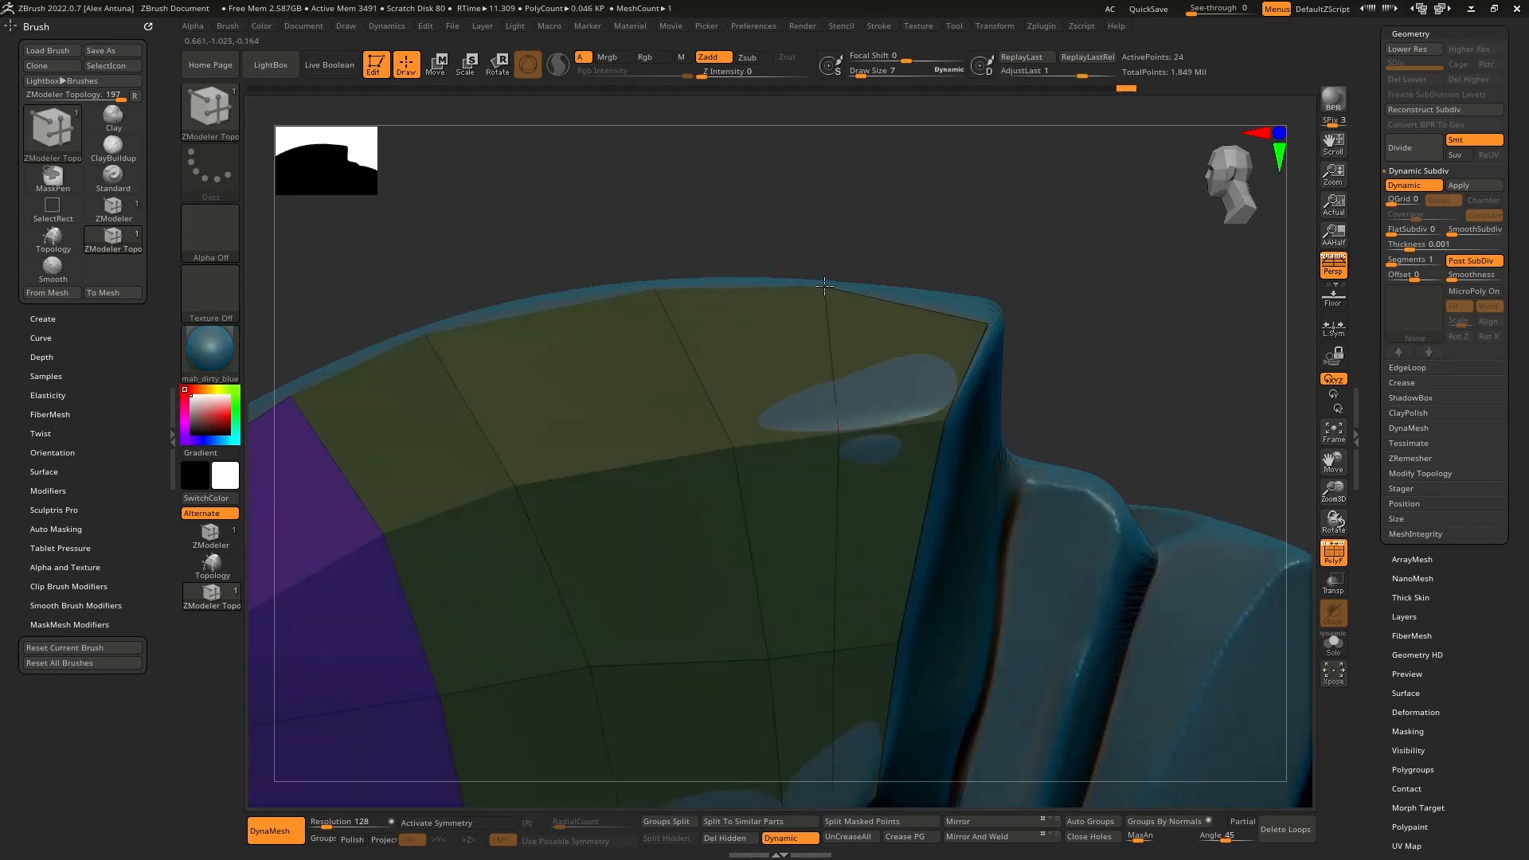
{"action": "right_click_drag", "start_coordinate": [956, 321], "coordinate": [956, 398]}
{"action": "left_click_drag", "start_coordinate": [980, 318], "coordinate": [994, 323]}
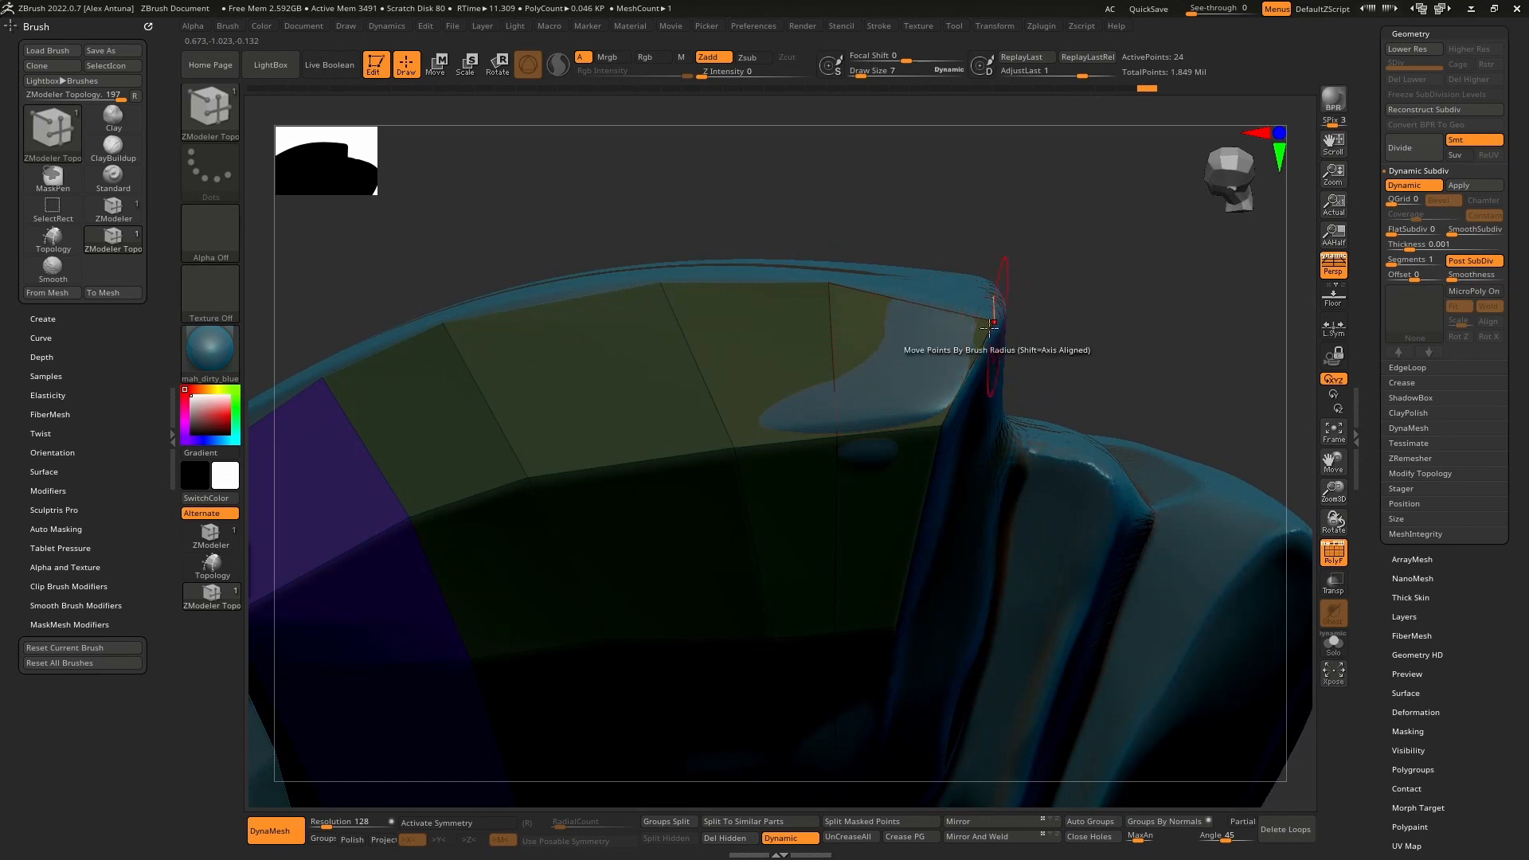
{"action": "right_click_drag", "start_coordinate": [881, 467], "coordinate": [895, 395]}
{"action": "right_click_drag", "start_coordinate": [802, 470], "coordinate": [791, 439]}
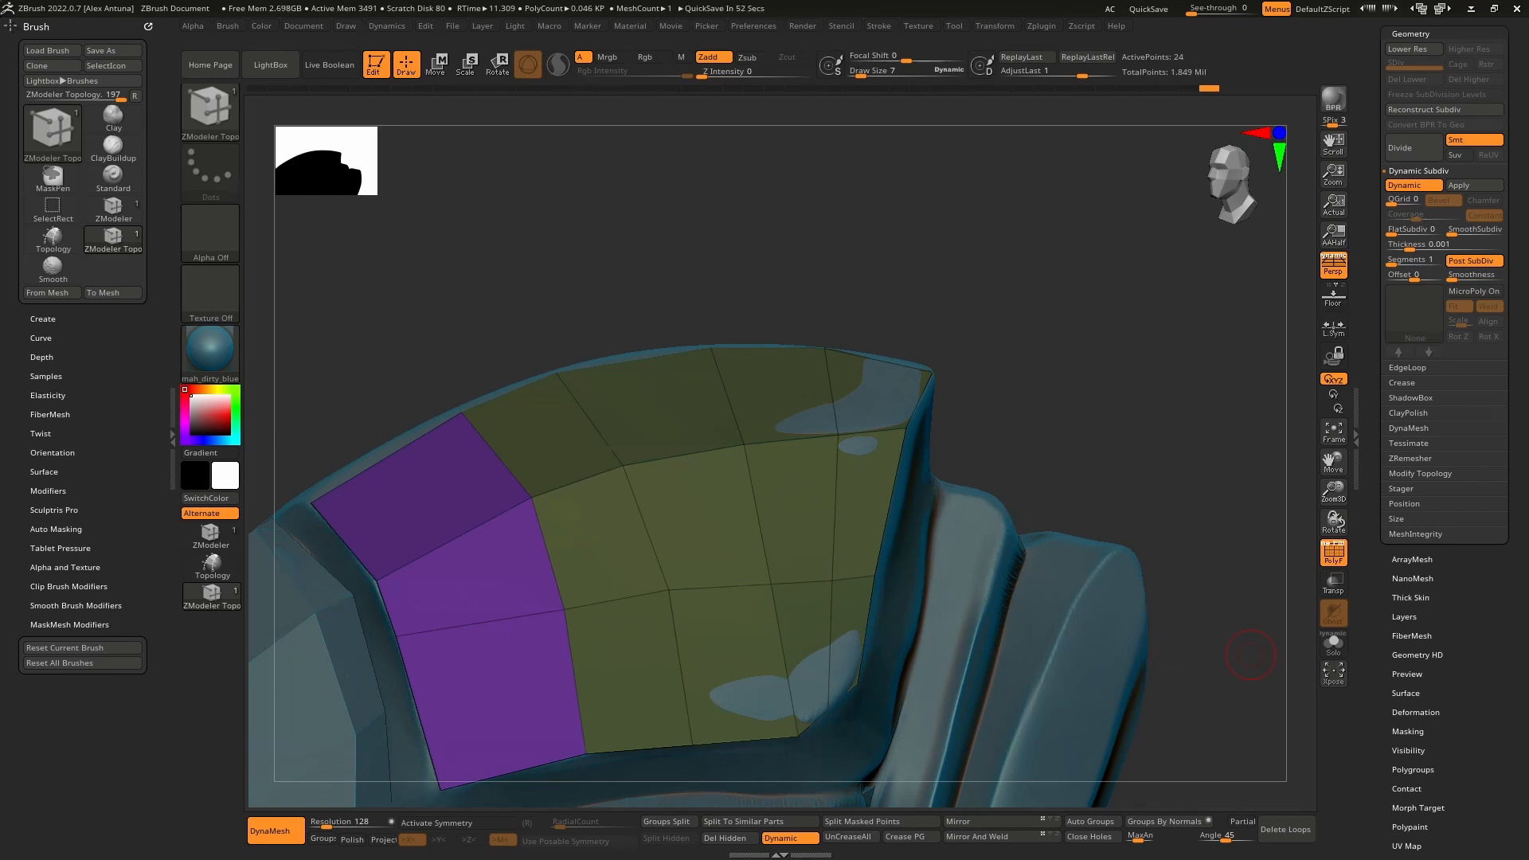
{"action": "right_click_drag", "start_coordinate": [1060, 363], "coordinate": [1016, 368]}
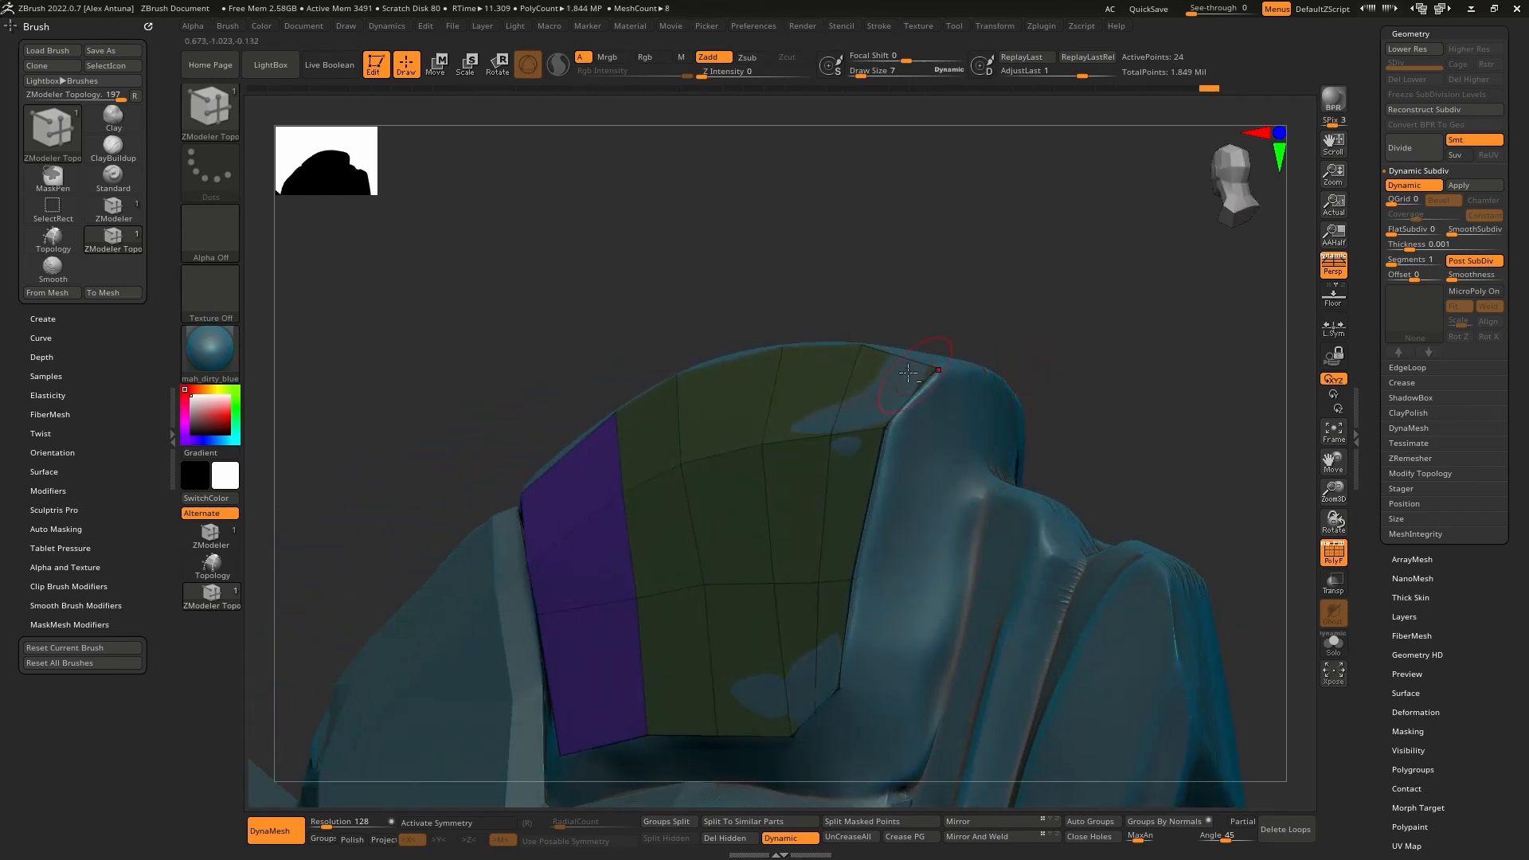
{"action": "mouse_move", "coordinate": [924, 382]}
{"action": "right_mouse_down"}
{"action": "mouse_move", "coordinate": [963, 351]}
{"action": "mouse_move", "coordinate": [913, 383]}
{"action": "right_mouse_up"}
{"action": "right_click_drag", "start_coordinate": [756, 431], "coordinate": [929, 387], "text": "alt"}
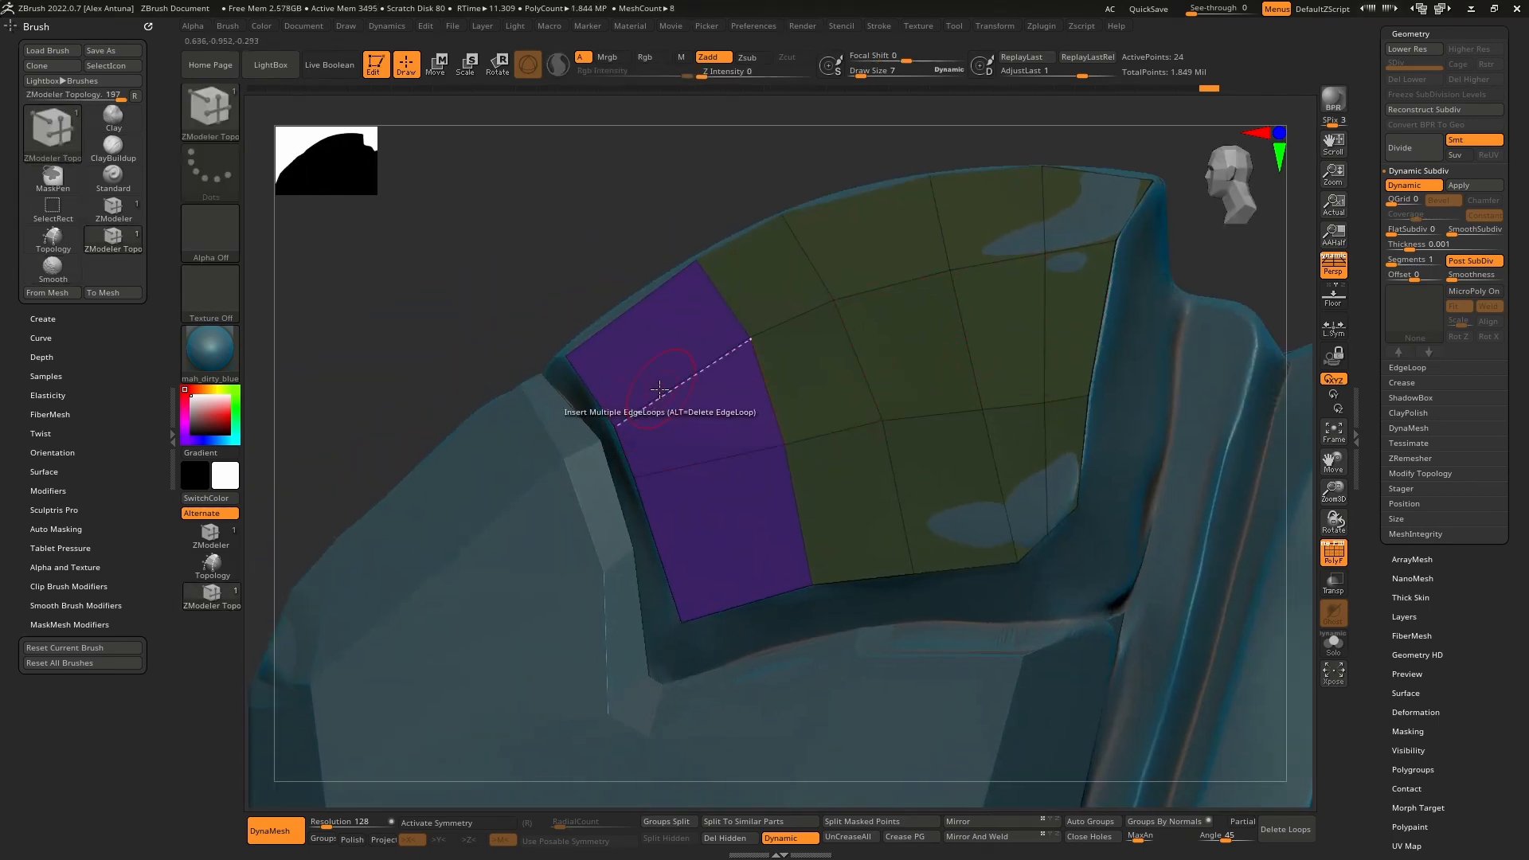
{"action": "mouse_move", "coordinate": [657, 393]}
{"action": "right_mouse_down"}
{"action": "mouse_move", "coordinate": [716, 410]}
{"action": "mouse_move", "coordinate": [704, 383]}
{"action": "mouse_move", "coordinate": [623, 439]}
{"action": "mouse_move", "coordinate": [604, 377]}
{"action": "right_mouse_up"}
{"action": "left_click_drag", "start_coordinate": [603, 378], "coordinate": [573, 395]}
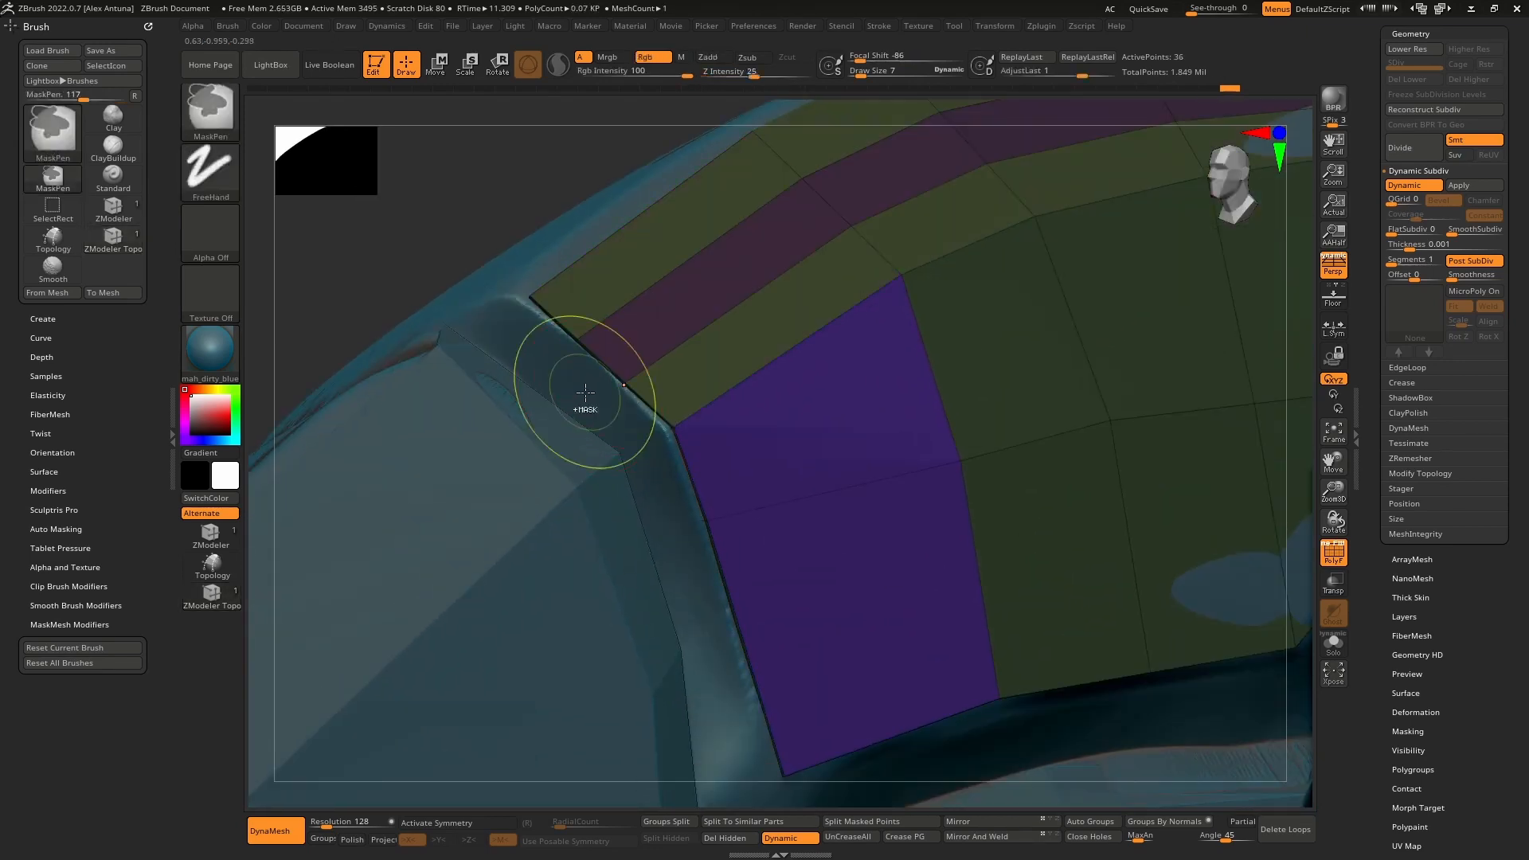
{"action": "key", "text": "ctrl+z"}
Step: Set the edge action back to Extrude and extrude the uppermost front edge over the plate's front bevel
{"action": "key", "text": "space"}
{"action": "left_click", "coordinate": [454, 505]}
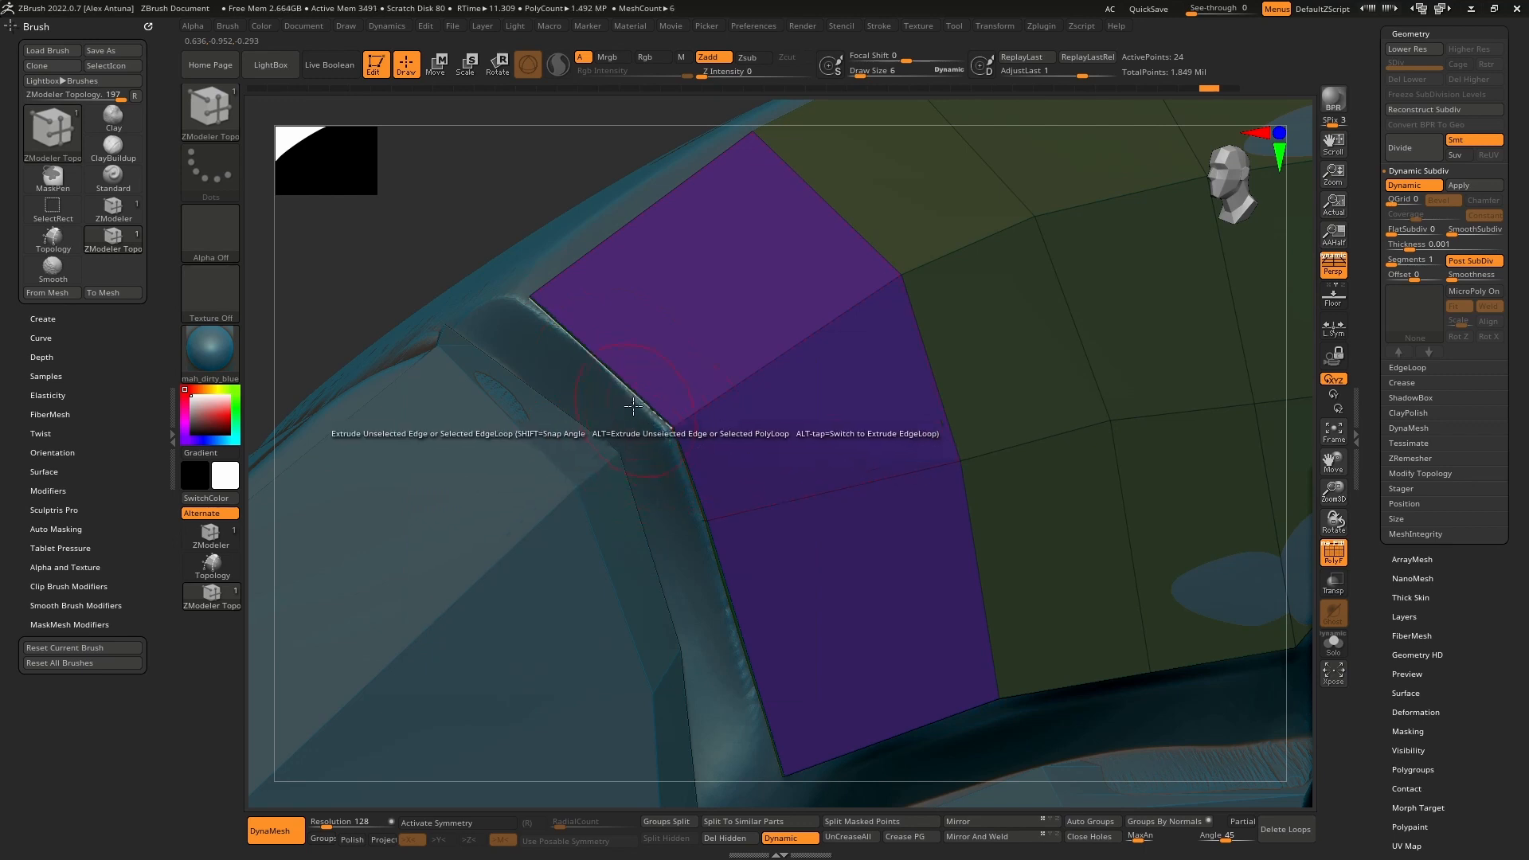
{"action": "left_click_drag", "start_coordinate": [627, 379], "coordinate": [582, 413]}
{"action": "right_click_drag", "start_coordinate": [582, 412], "coordinate": [720, 410]}
Step: Extrude the other two front edges down the front bevel, welding the gap between the upper quads and fitting their outer points
{"action": "left_click_drag", "start_coordinate": [720, 408], "coordinate": [680, 447]}
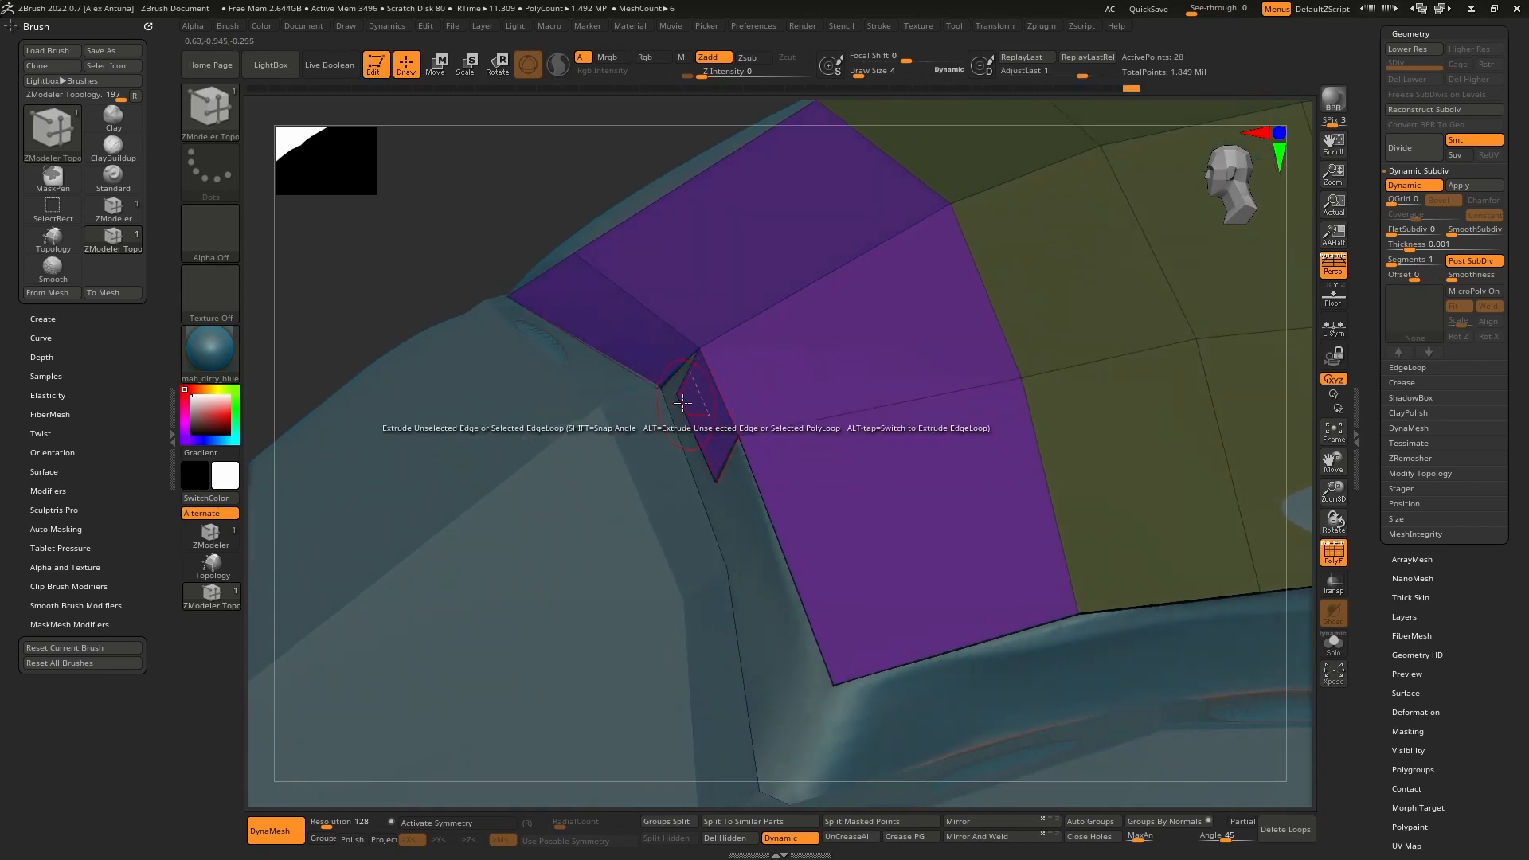
{"action": "left_click_drag", "start_coordinate": [659, 392], "coordinate": [680, 395]}
{"action": "right_click_drag", "start_coordinate": [721, 471], "coordinate": [742, 472]}
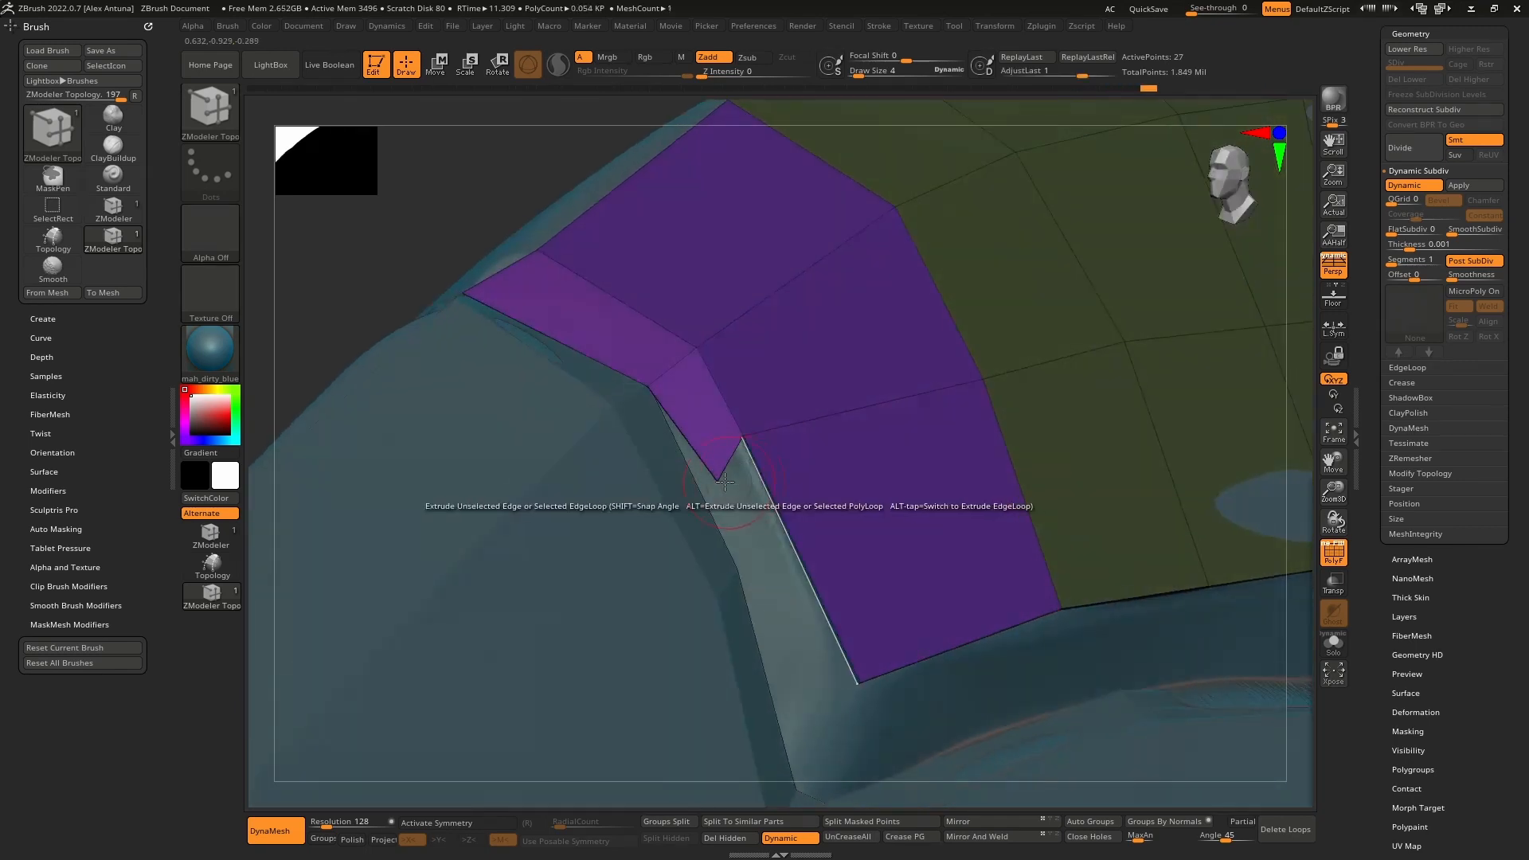
{"action": "left_click_drag", "start_coordinate": [717, 473], "coordinate": [699, 472]}
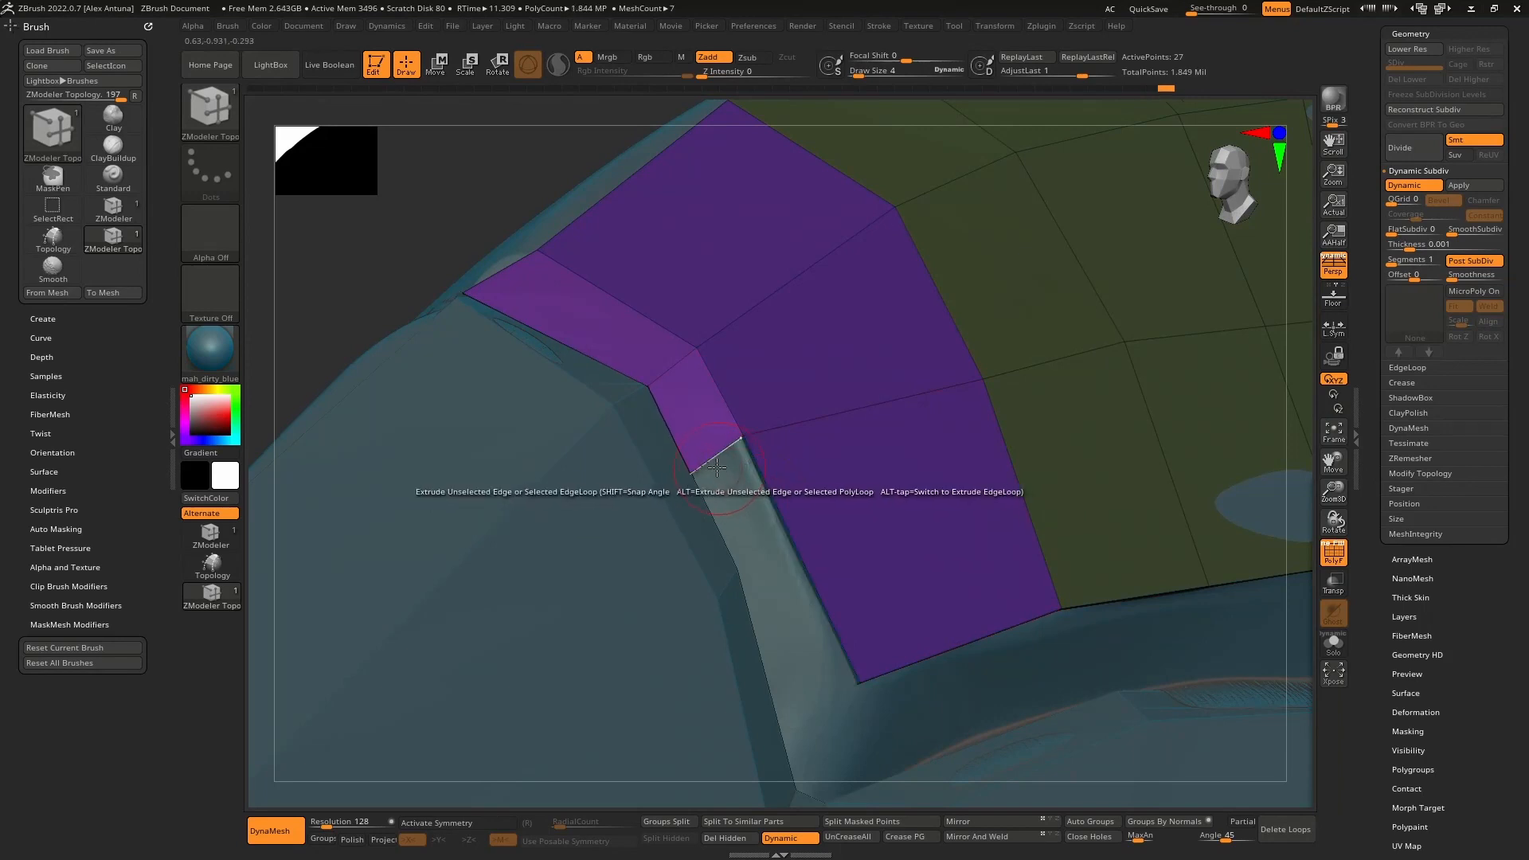
{"action": "right_click_drag", "start_coordinate": [694, 469], "coordinate": [717, 446]}
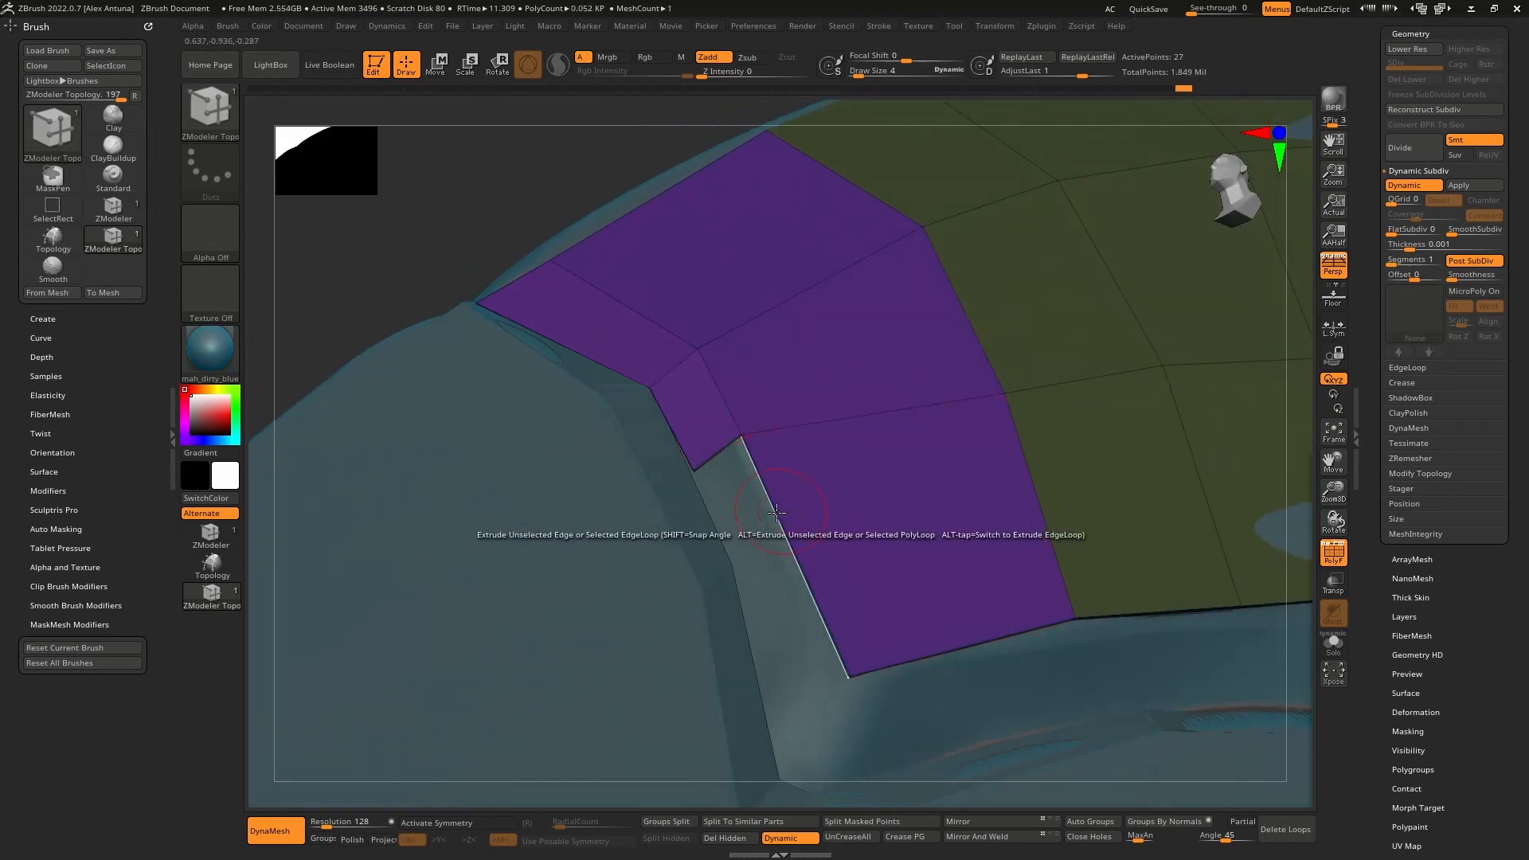
{"action": "left_click_drag", "start_coordinate": [781, 520], "coordinate": [736, 548]}
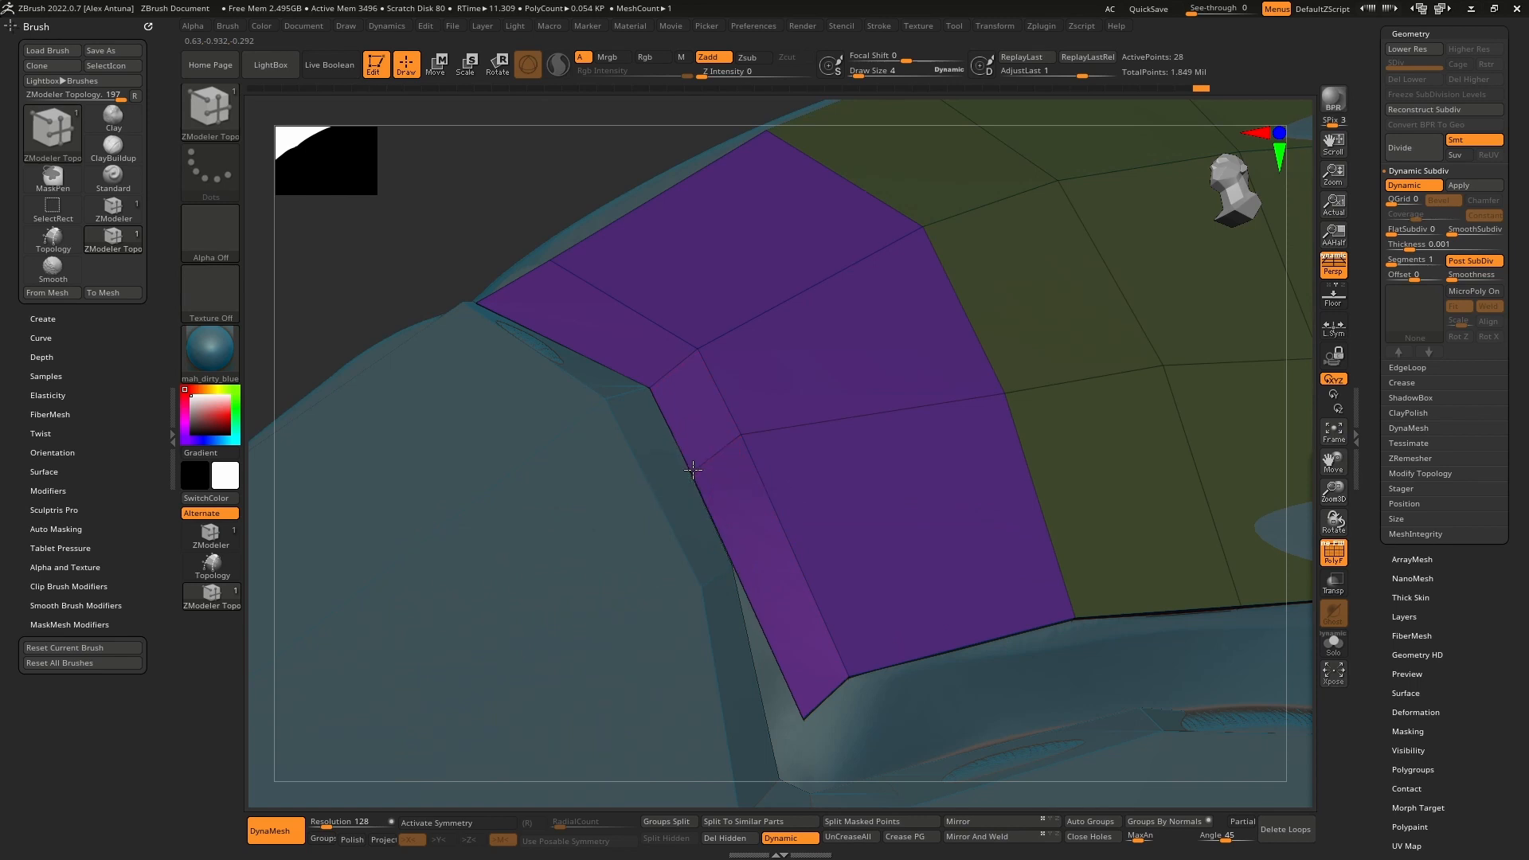
Step: Move the lowest front bevel point onto the plate's lower front corner and extrude the first lower edge down the bottom bevel
{"action": "right_click_drag", "start_coordinate": [692, 470], "coordinate": [749, 327]}
{"action": "right_click_drag", "start_coordinate": [757, 542], "coordinate": [736, 549]}
{"action": "key", "text": "space"}
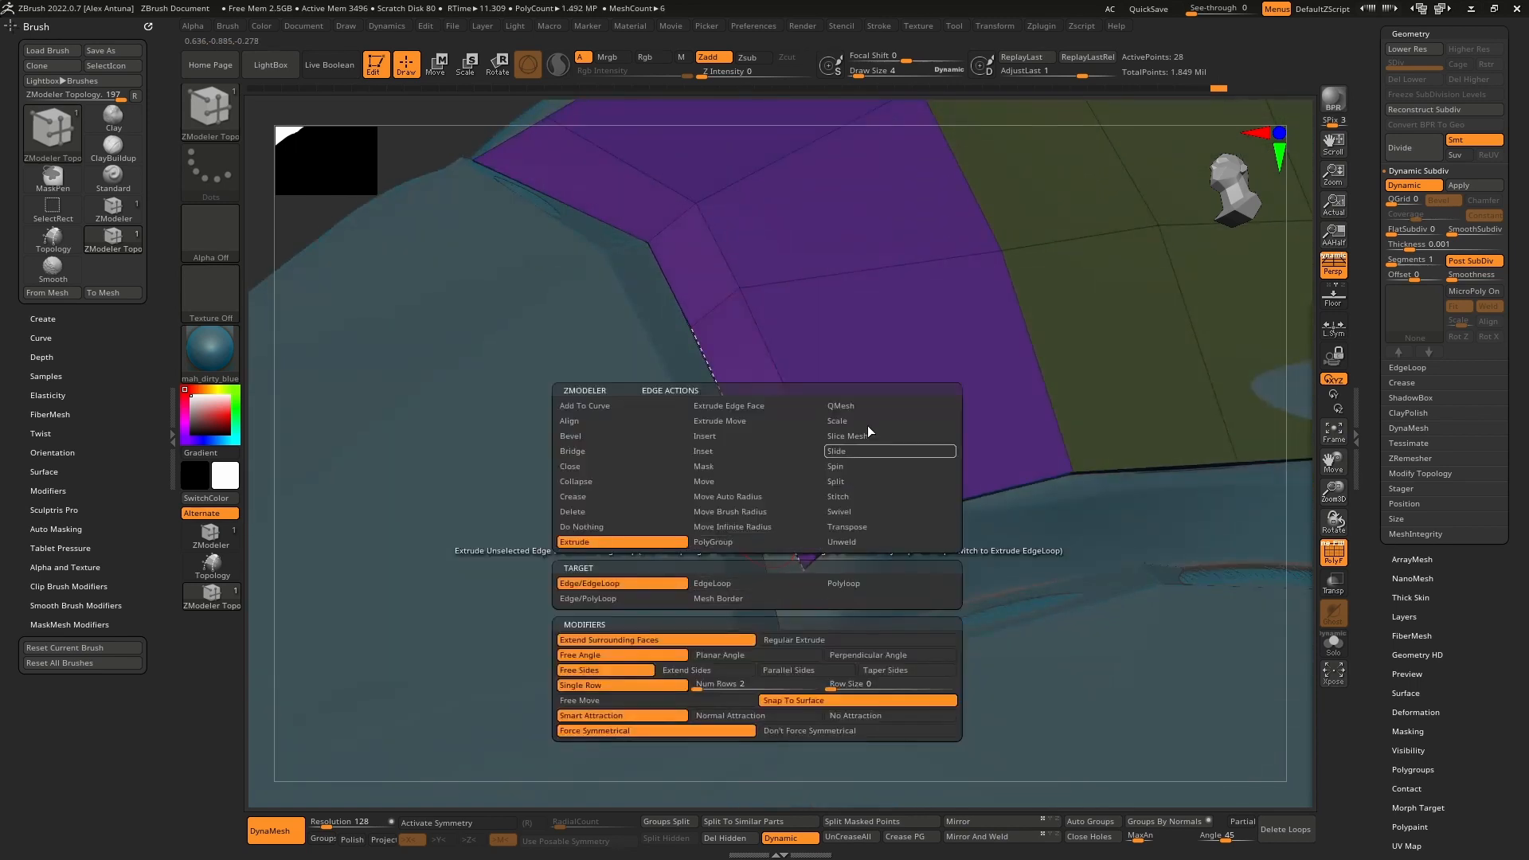
{"action": "left_click_drag", "start_coordinate": [804, 570], "coordinate": [781, 627]}
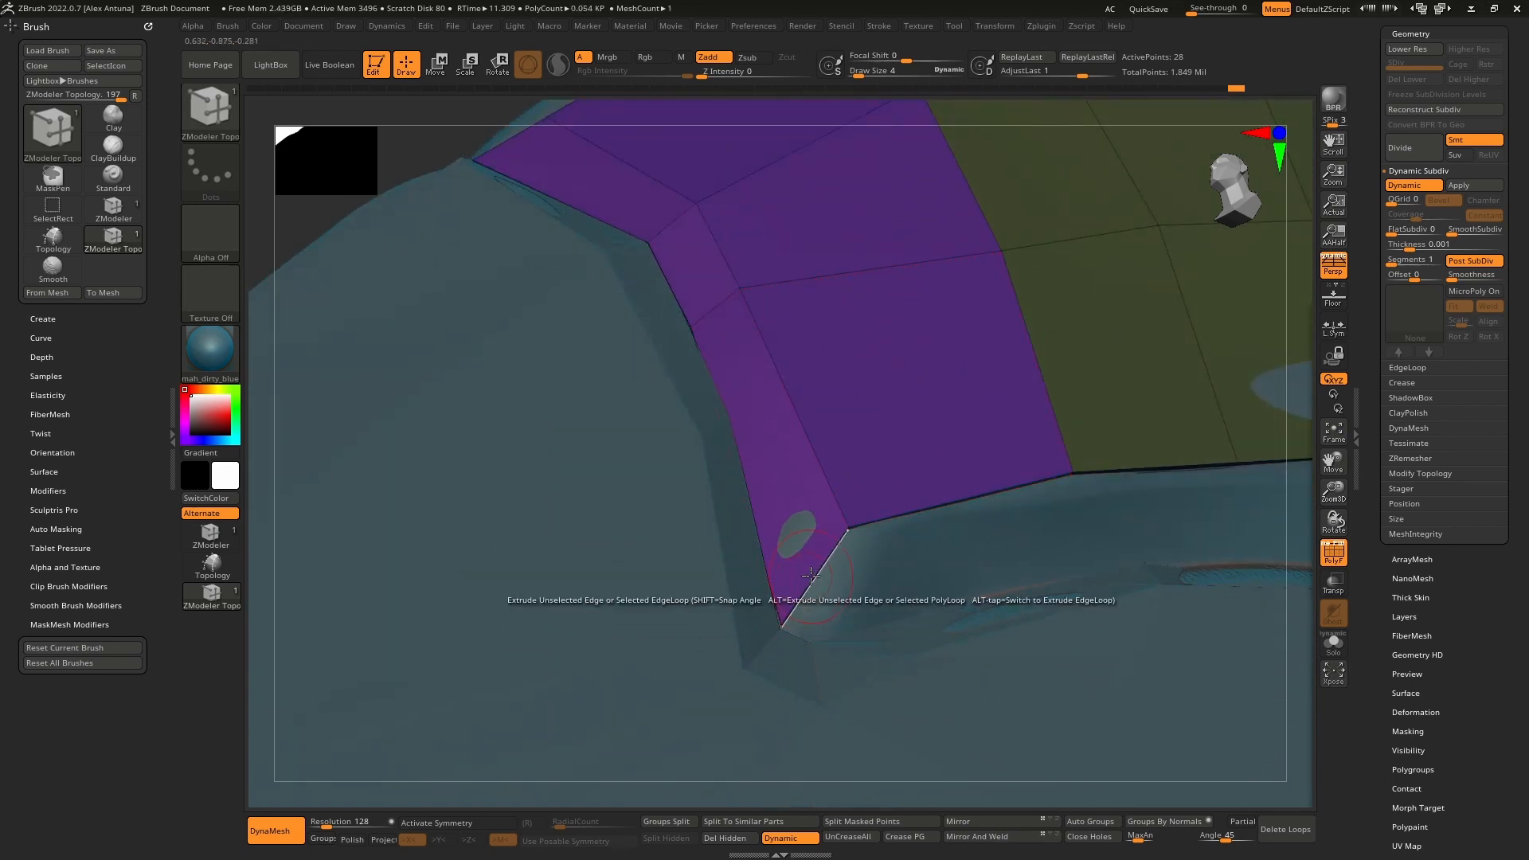
{"action": "right_click_drag", "start_coordinate": [796, 617], "coordinate": [830, 500]}
{"action": "left_click_drag", "start_coordinate": [838, 484], "coordinate": [841, 524]}
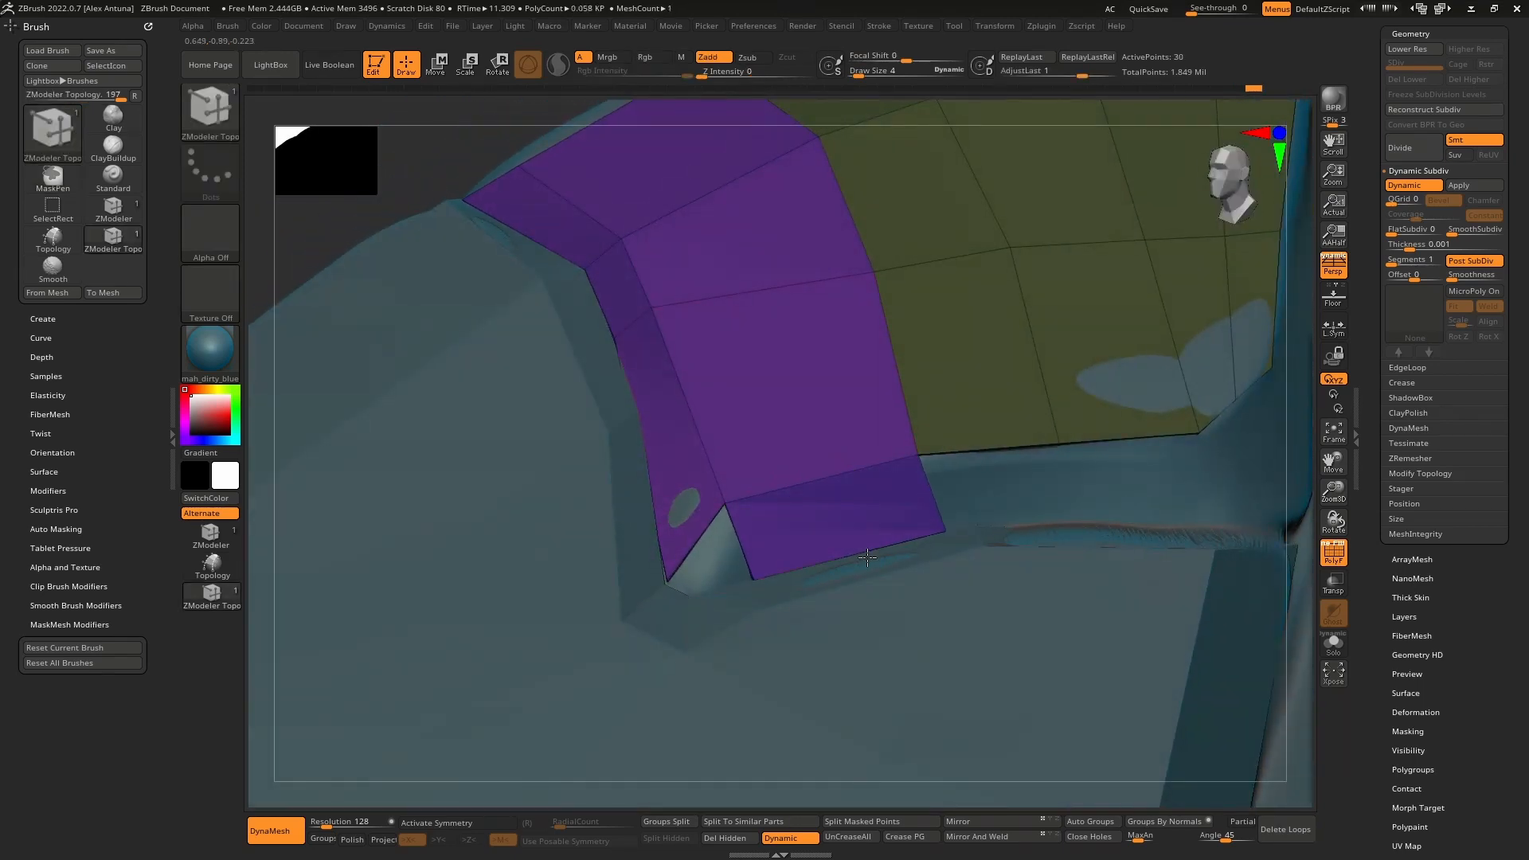
{"action": "mouse_move", "coordinate": [810, 545]}
{"action": "right_mouse_down"}
{"action": "mouse_move", "coordinate": [829, 536]}
{"action": "mouse_move", "coordinate": [802, 543]}
{"action": "right_mouse_up"}
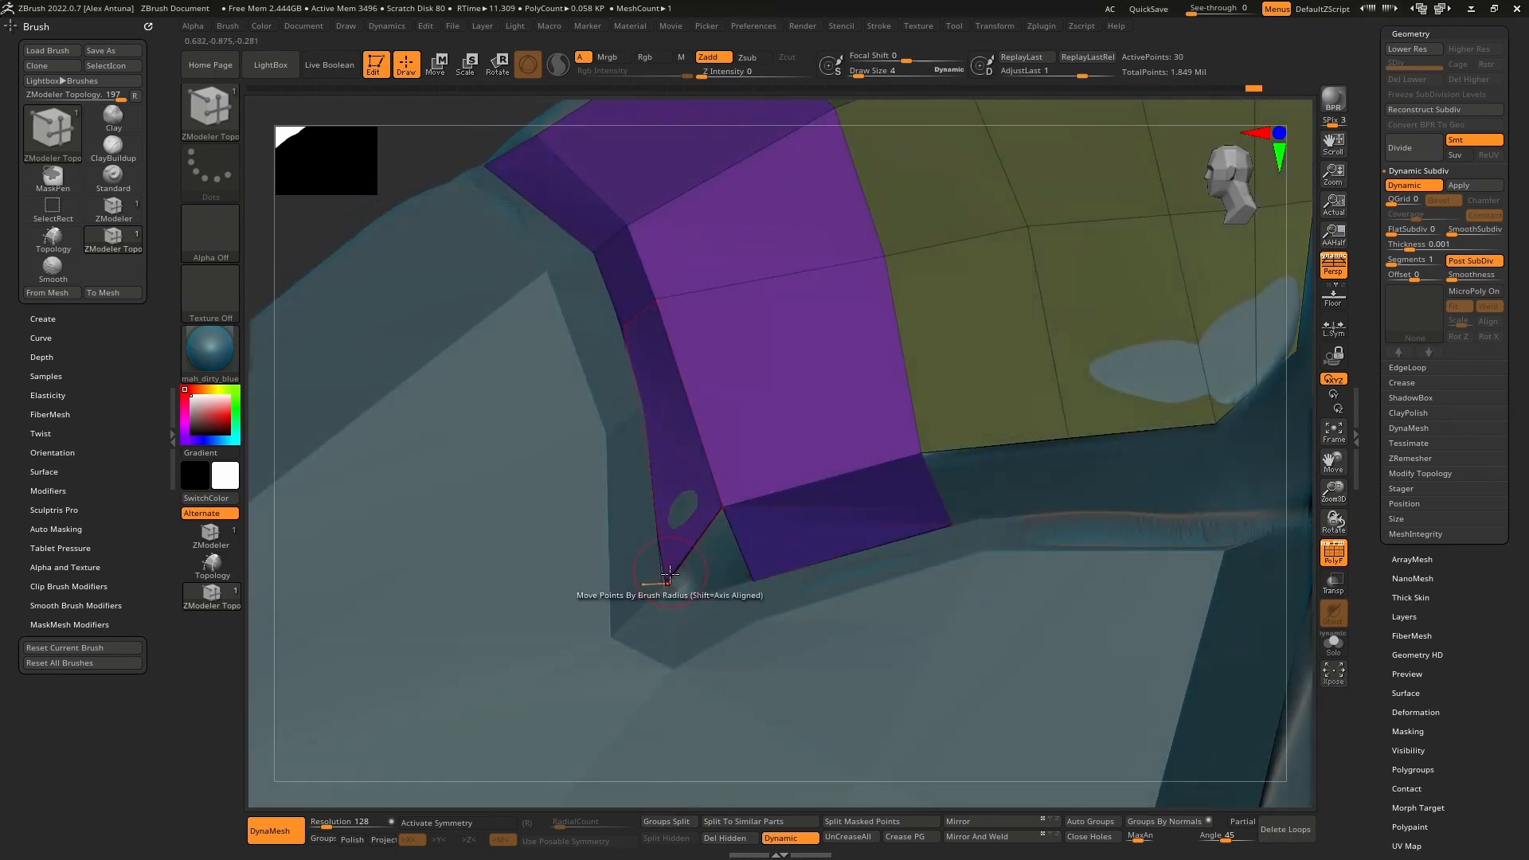
Step: Extrude the bottom bevel's open side edge across the lower front corner gap and weld its points at the corner
{"action": "right_click_drag", "start_coordinate": [669, 584], "coordinate": [709, 586]}
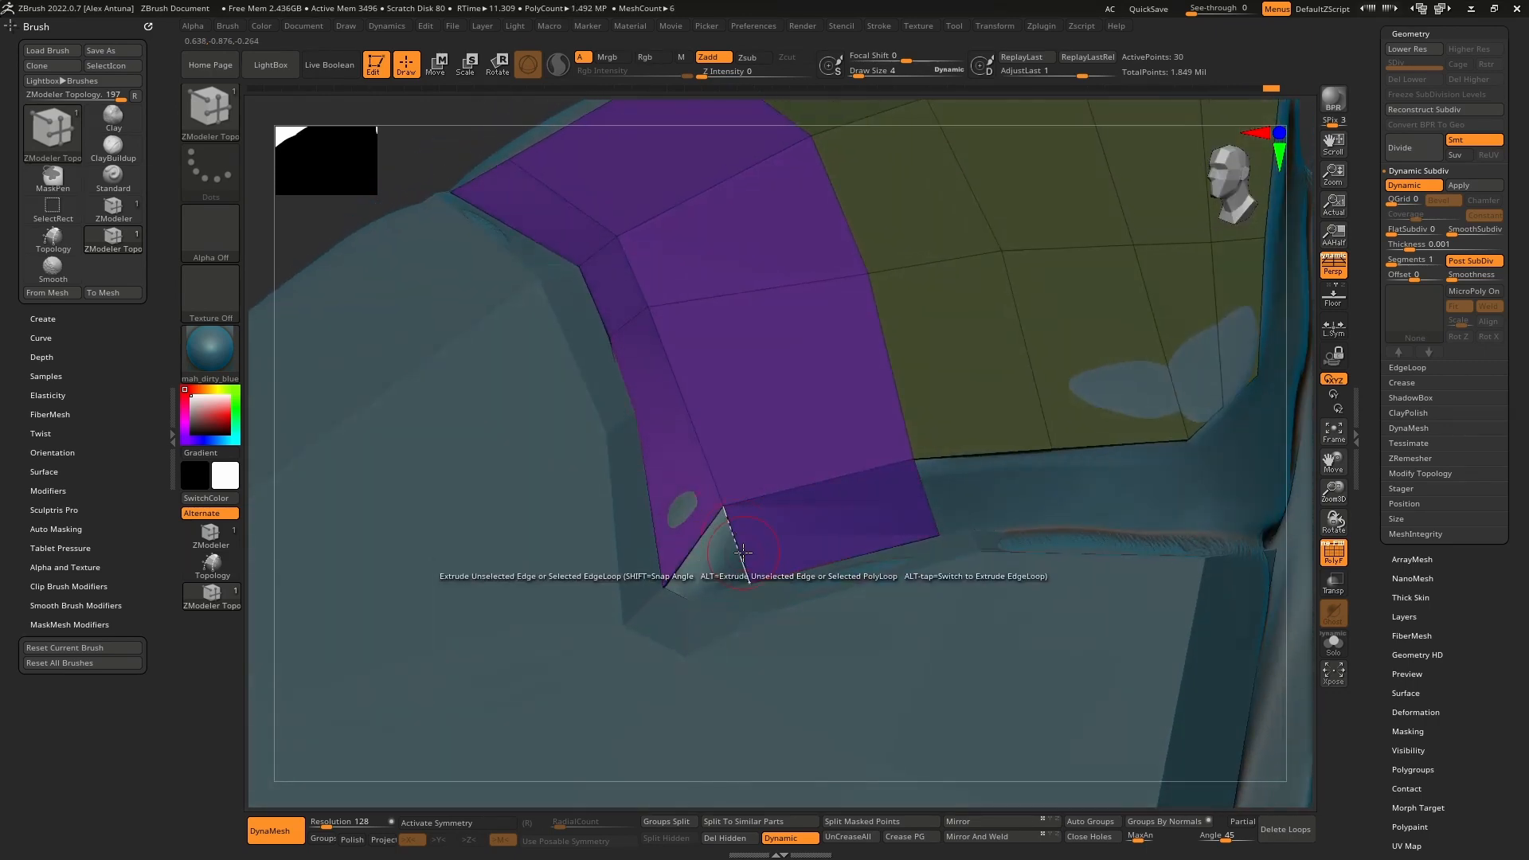
{"action": "left_click_drag", "start_coordinate": [739, 564], "coordinate": [715, 583]}
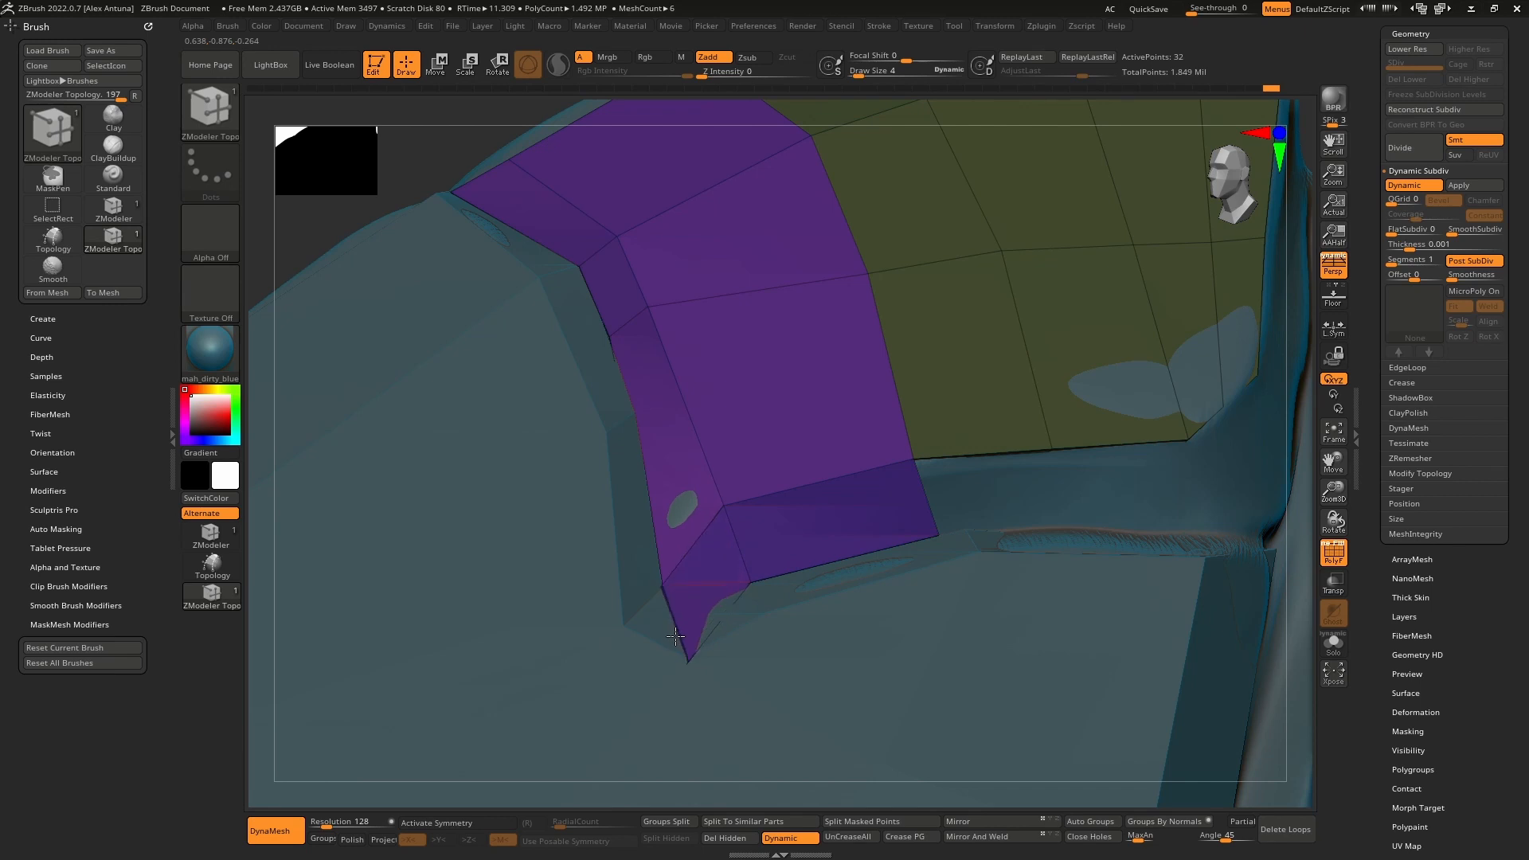
{"action": "left_click_drag", "start_coordinate": [682, 645], "coordinate": [695, 627]}
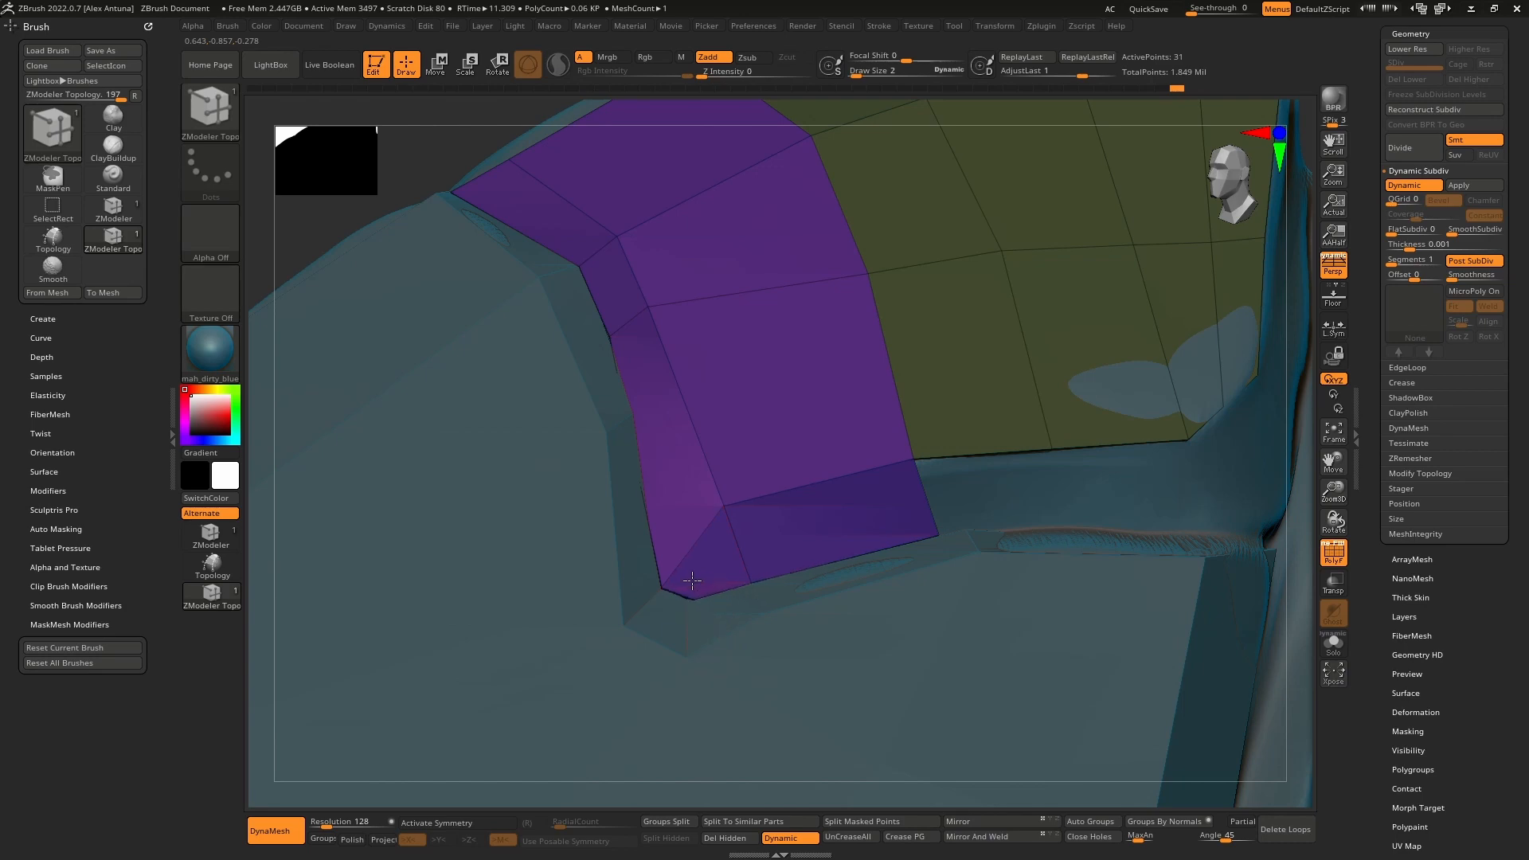
{"action": "mouse_move", "coordinate": [708, 570]}
{"action": "right_mouse_down"}
{"action": "mouse_move", "coordinate": [748, 581]}
{"action": "mouse_move", "coordinate": [709, 606]}
{"action": "right_mouse_up"}
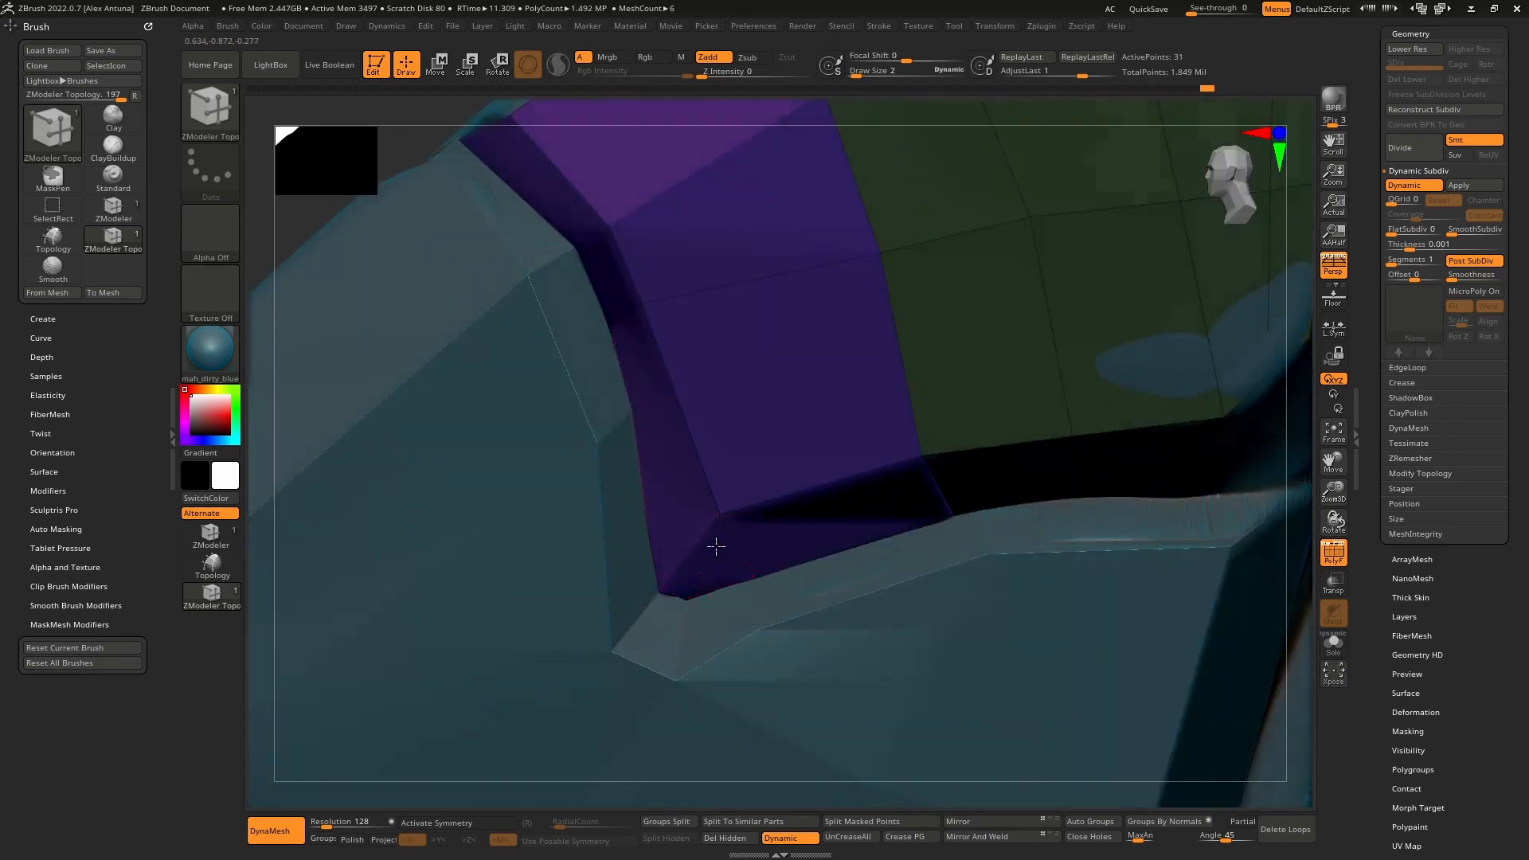
Step: Extrude the remaining lower edges down the bottom bevel to the plate's lower rear corner
{"action": "mouse_move", "coordinate": [716, 545]}
{"action": "right_mouse_down"}
{"action": "mouse_move", "coordinate": [748, 481]}
{"action": "mouse_move", "coordinate": [758, 546]}
{"action": "mouse_move", "coordinate": [692, 546]}
{"action": "mouse_move", "coordinate": [951, 584]}
{"action": "mouse_move", "coordinate": [949, 538]}
{"action": "right_mouse_up"}
{"action": "left_click_drag", "start_coordinate": [990, 519], "coordinate": [976, 595]}
{"action": "mouse_move", "coordinate": [1071, 605]}
{"action": "right_mouse_down", "text": "alt"}
{"action": "mouse_move", "coordinate": [913, 559]}
{"action": "mouse_move", "coordinate": [932, 565]}
{"action": "right_mouse_up", "text": "alt"}
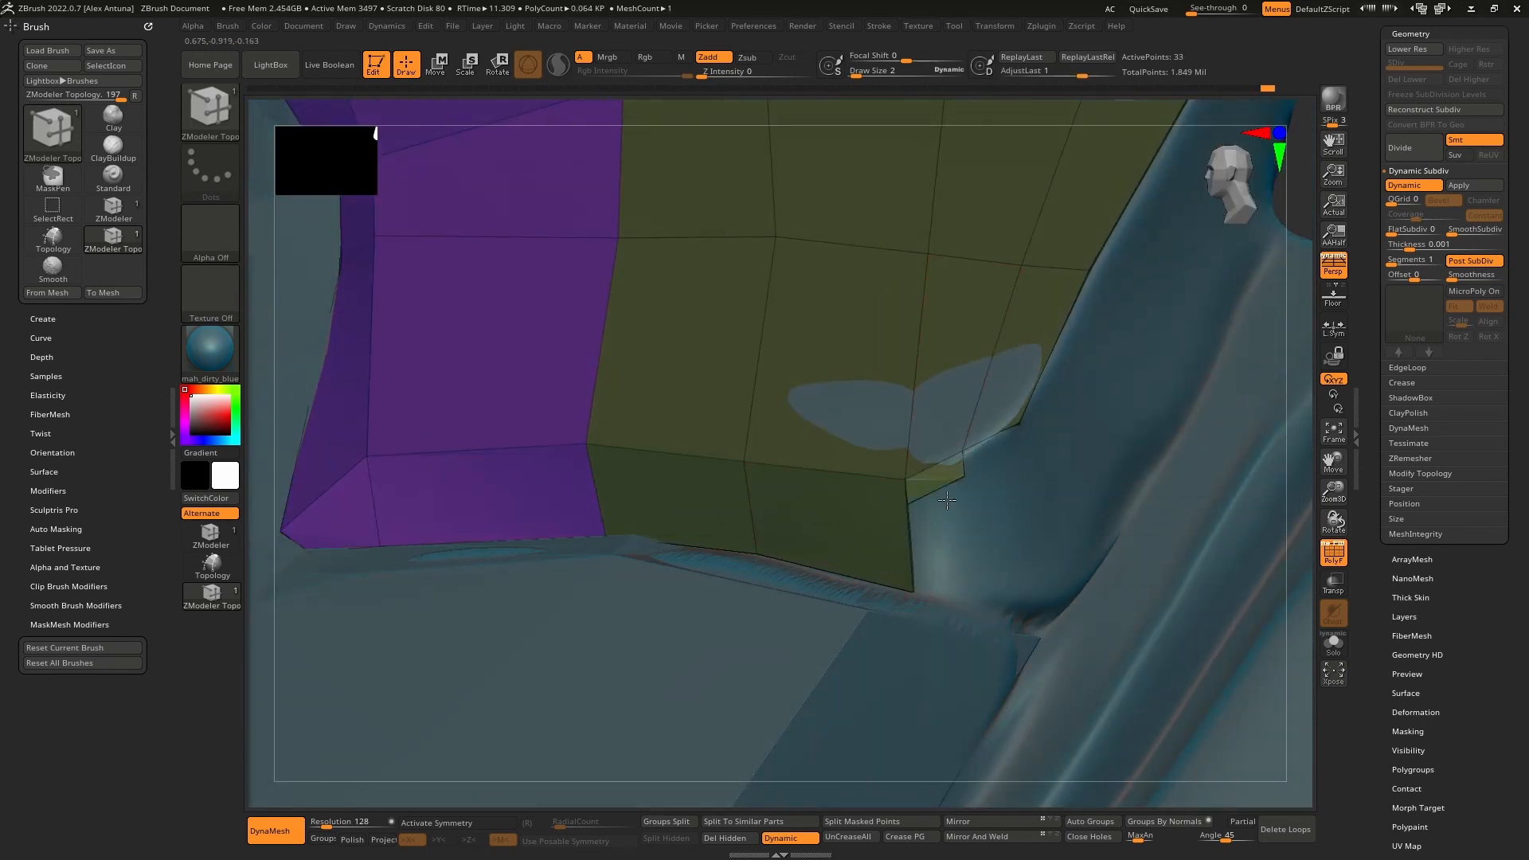
{"action": "left_click_drag", "start_coordinate": [959, 602], "coordinate": [1022, 561]}
{"action": "right_click_drag", "start_coordinate": [995, 566], "coordinate": [1012, 567]}
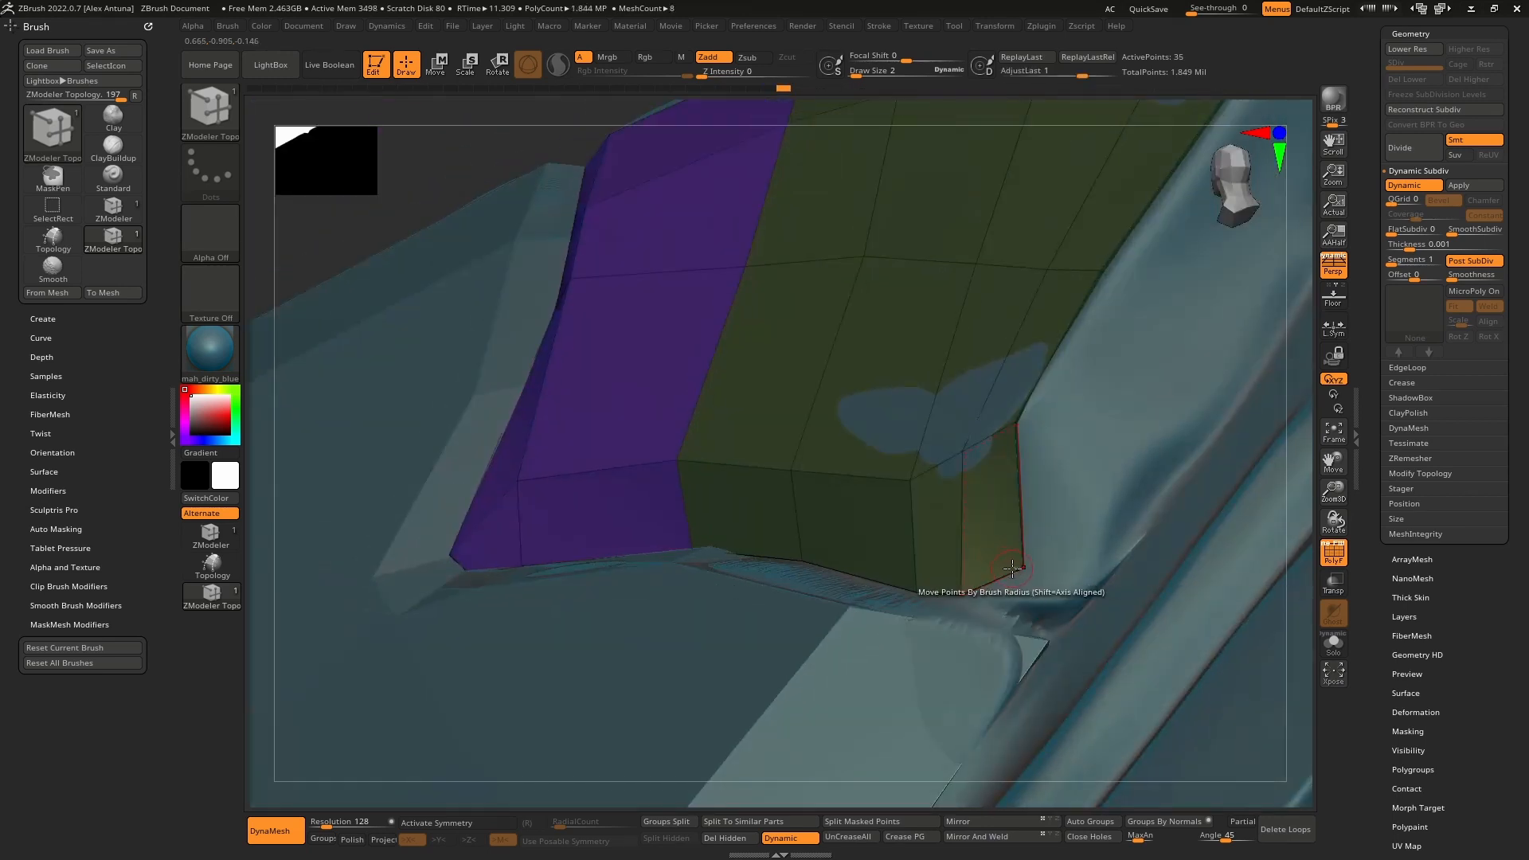
Step: Extrude the lowest rear edge over the rear bevel and fit its outer point and the bottom corner point to the plate's rim
{"action": "right_click_drag", "start_coordinate": [1078, 470], "coordinate": [938, 532], "text": "alt"}
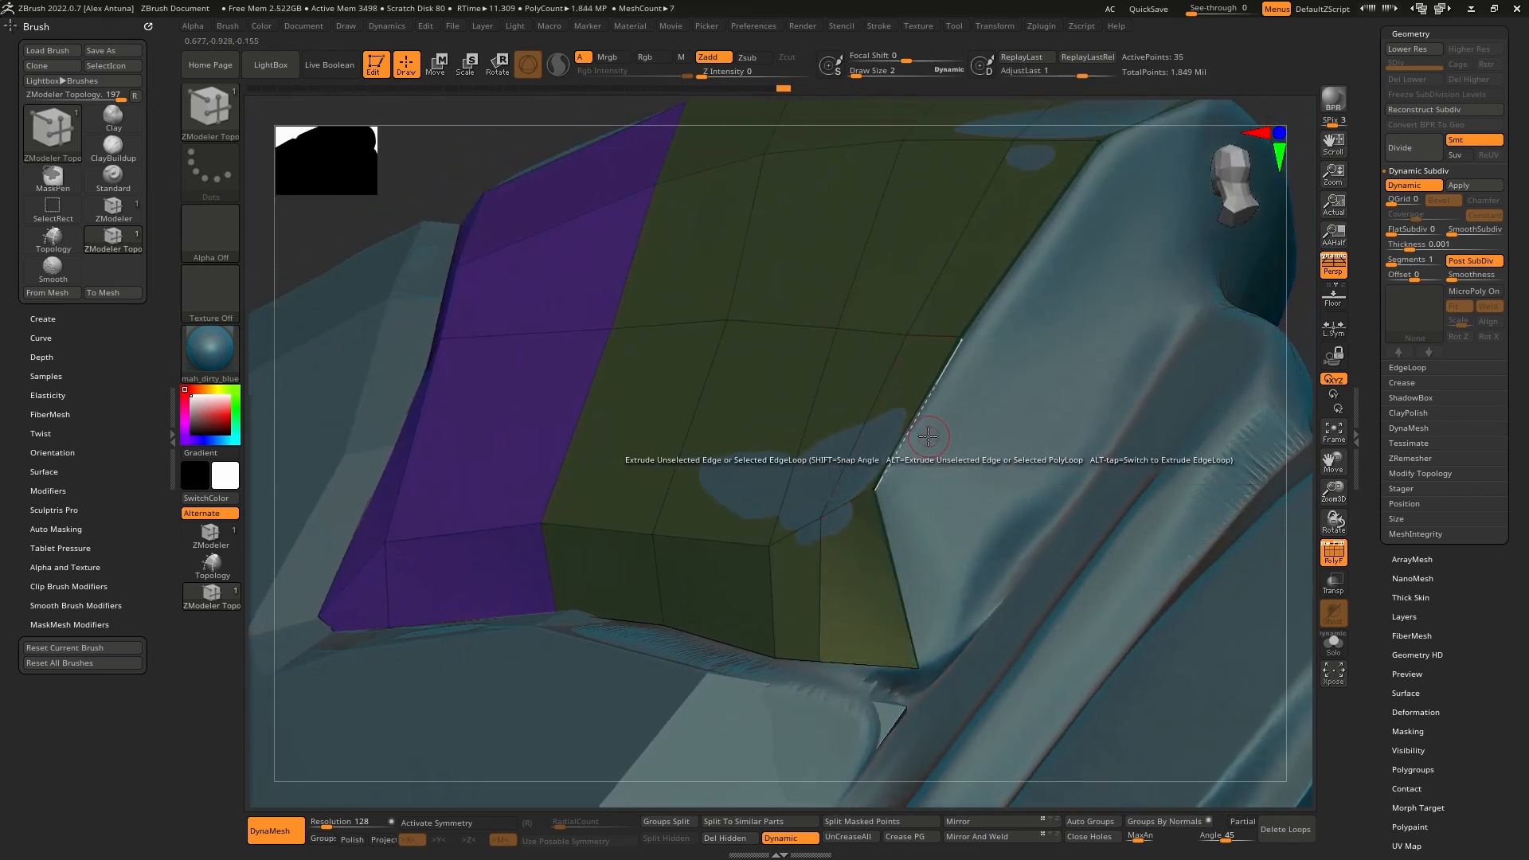
{"action": "left_click_drag", "start_coordinate": [909, 430], "coordinate": [951, 612]}
{"action": "right_click_drag", "start_coordinate": [967, 599], "coordinate": [1022, 569]}
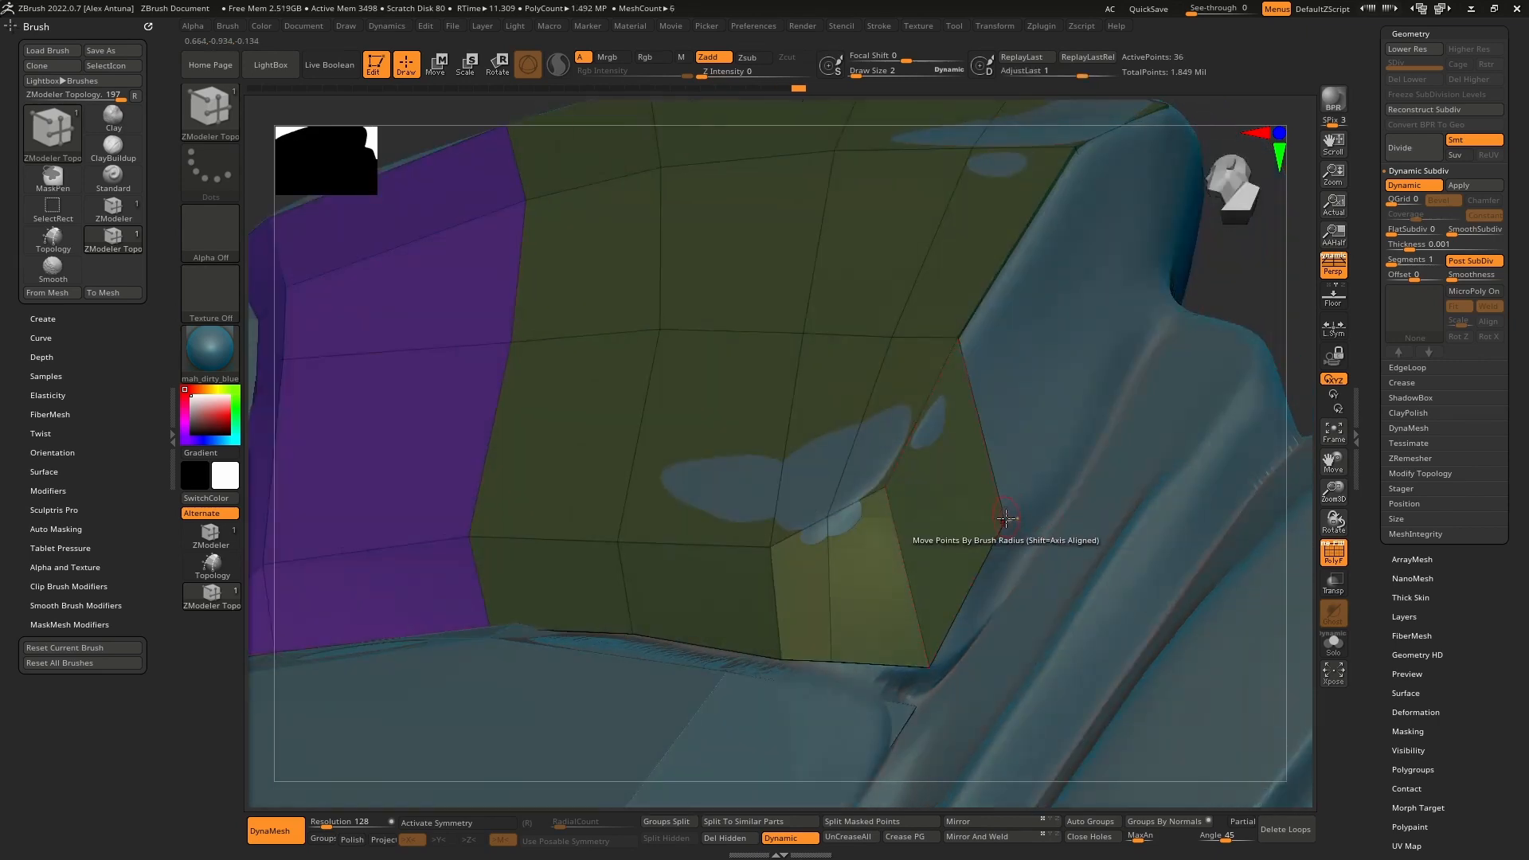
{"action": "left_click_drag", "start_coordinate": [1013, 522], "coordinate": [1060, 512]}
{"action": "right_click_drag", "start_coordinate": [932, 621], "coordinate": [936, 660]}
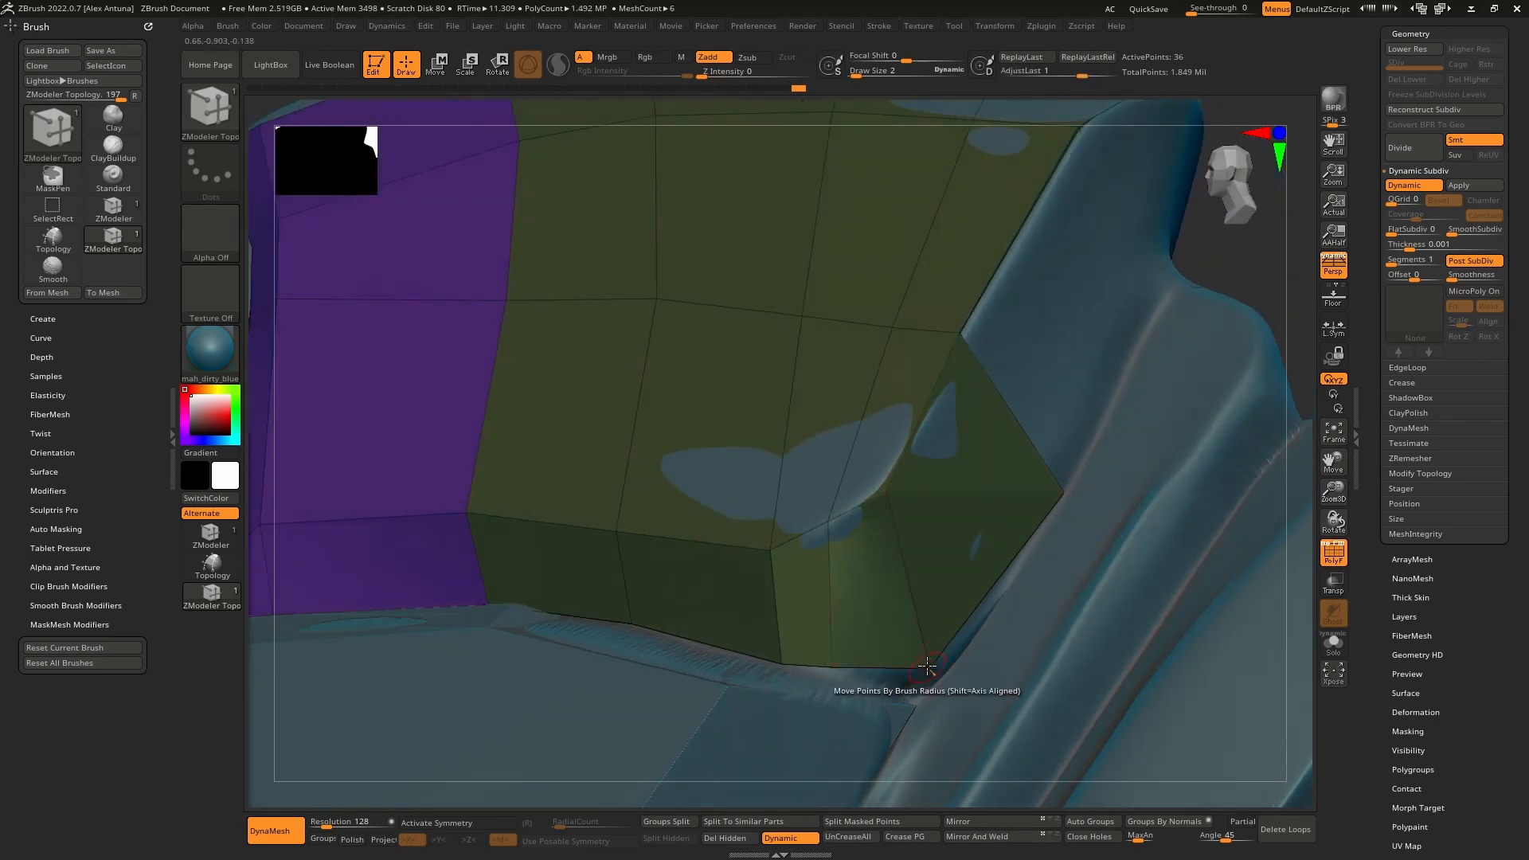
{"action": "left_click_drag", "start_coordinate": [929, 666], "coordinate": [934, 681]}
Step: Extrude the middle rear edge over the rear bevel and place its outer point on the rim
{"action": "right_click_drag", "start_coordinate": [991, 538], "coordinate": [849, 700], "text": "alt"}
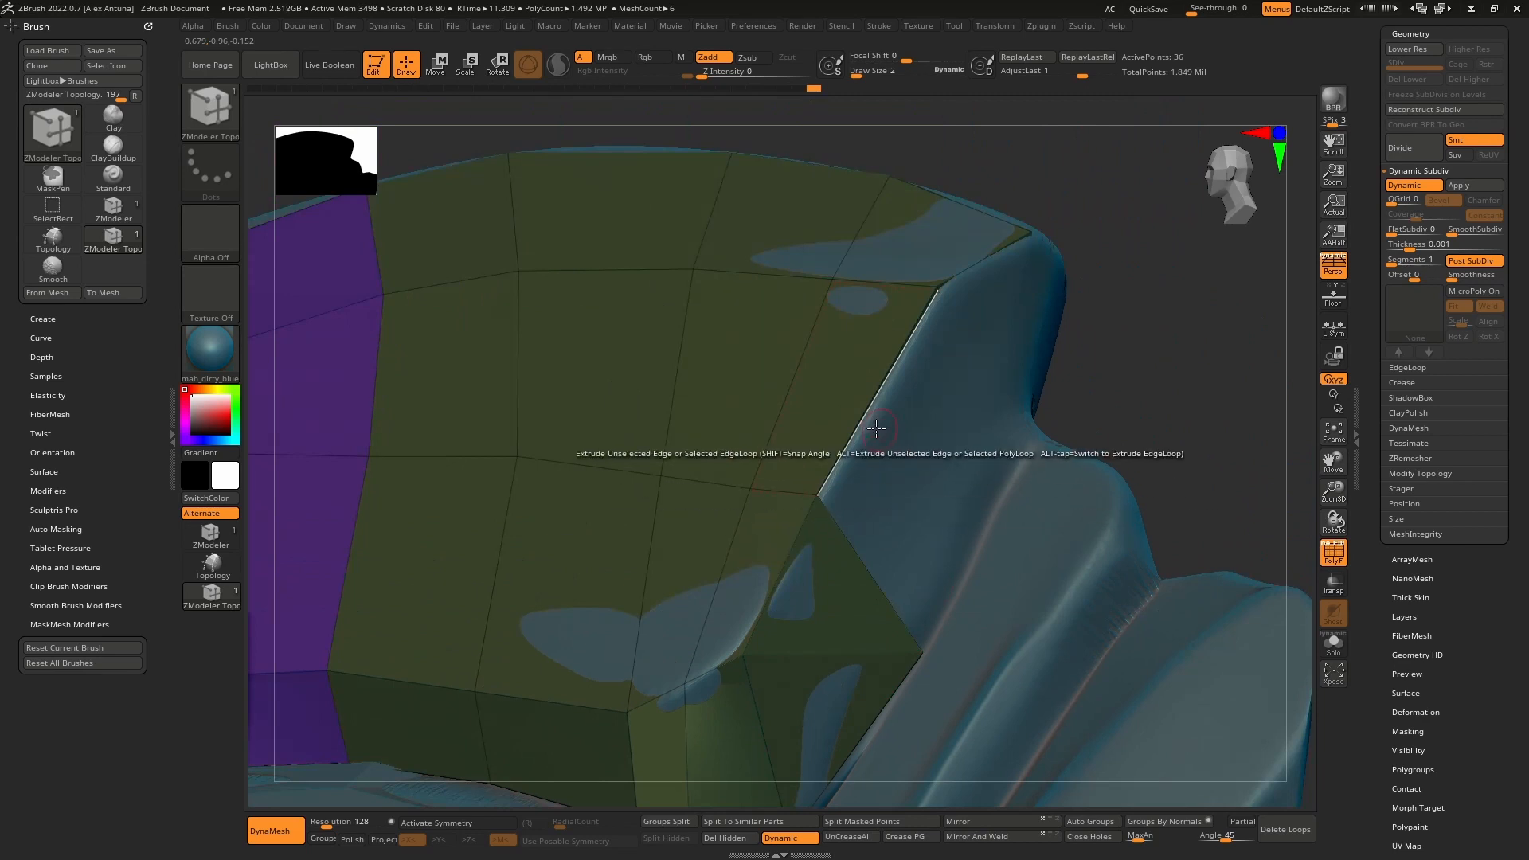
{"action": "left_click_drag", "start_coordinate": [876, 404], "coordinate": [958, 574]}
{"action": "left_click_drag", "start_coordinate": [1042, 443], "coordinate": [998, 418]}
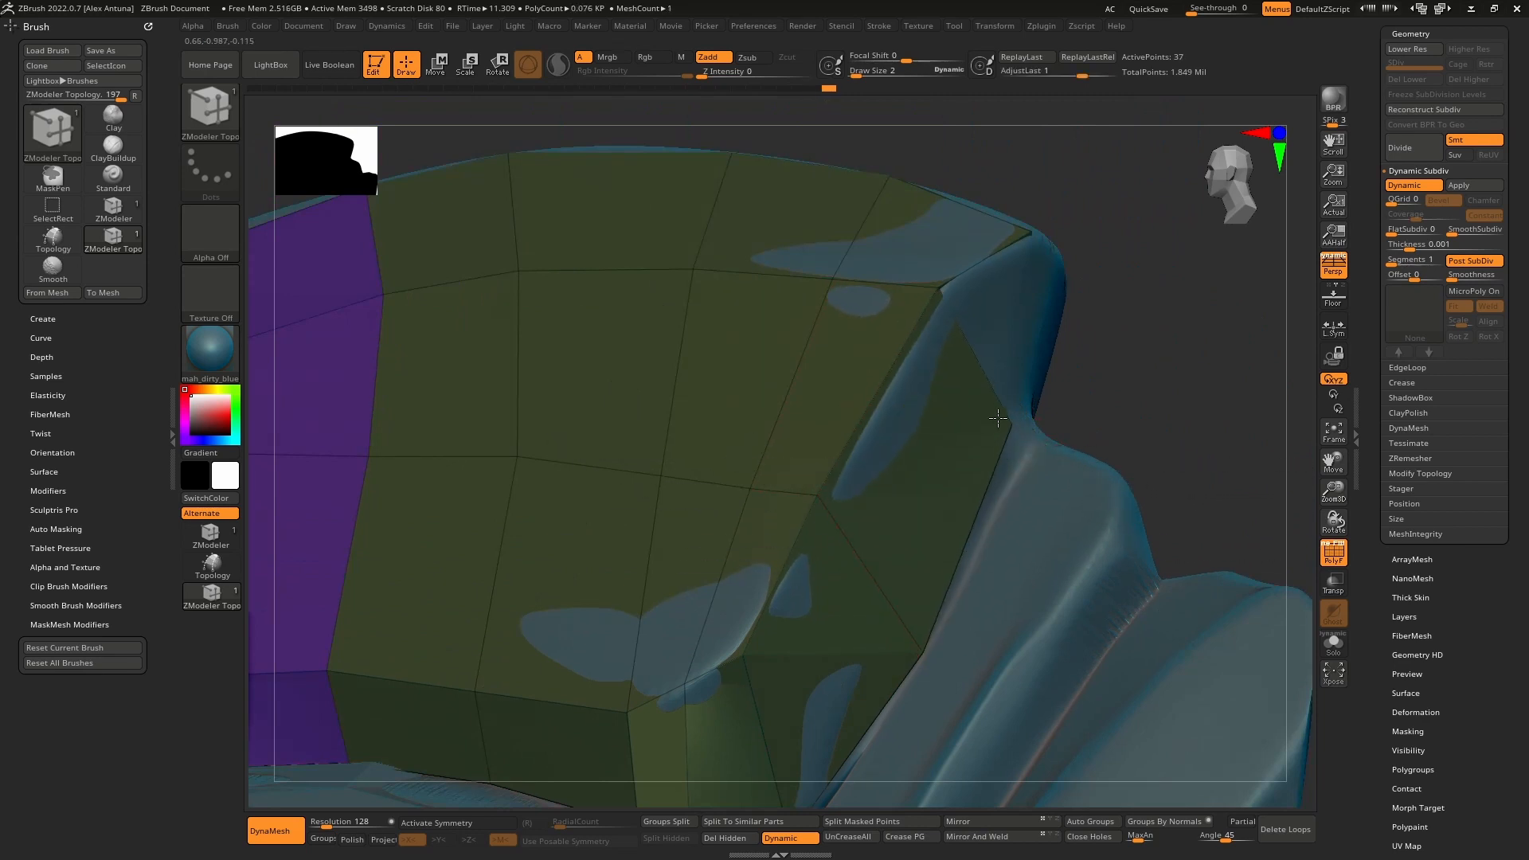
Step: Extrude the uppermost rear edge over the bevel and fit the points around the plate's upper rear corner at draw size 4
{"action": "right_click_drag", "start_coordinate": [1071, 383], "coordinate": [893, 437], "text": "alt"}
{"action": "left_click_drag", "start_coordinate": [864, 398], "coordinate": [864, 410]}
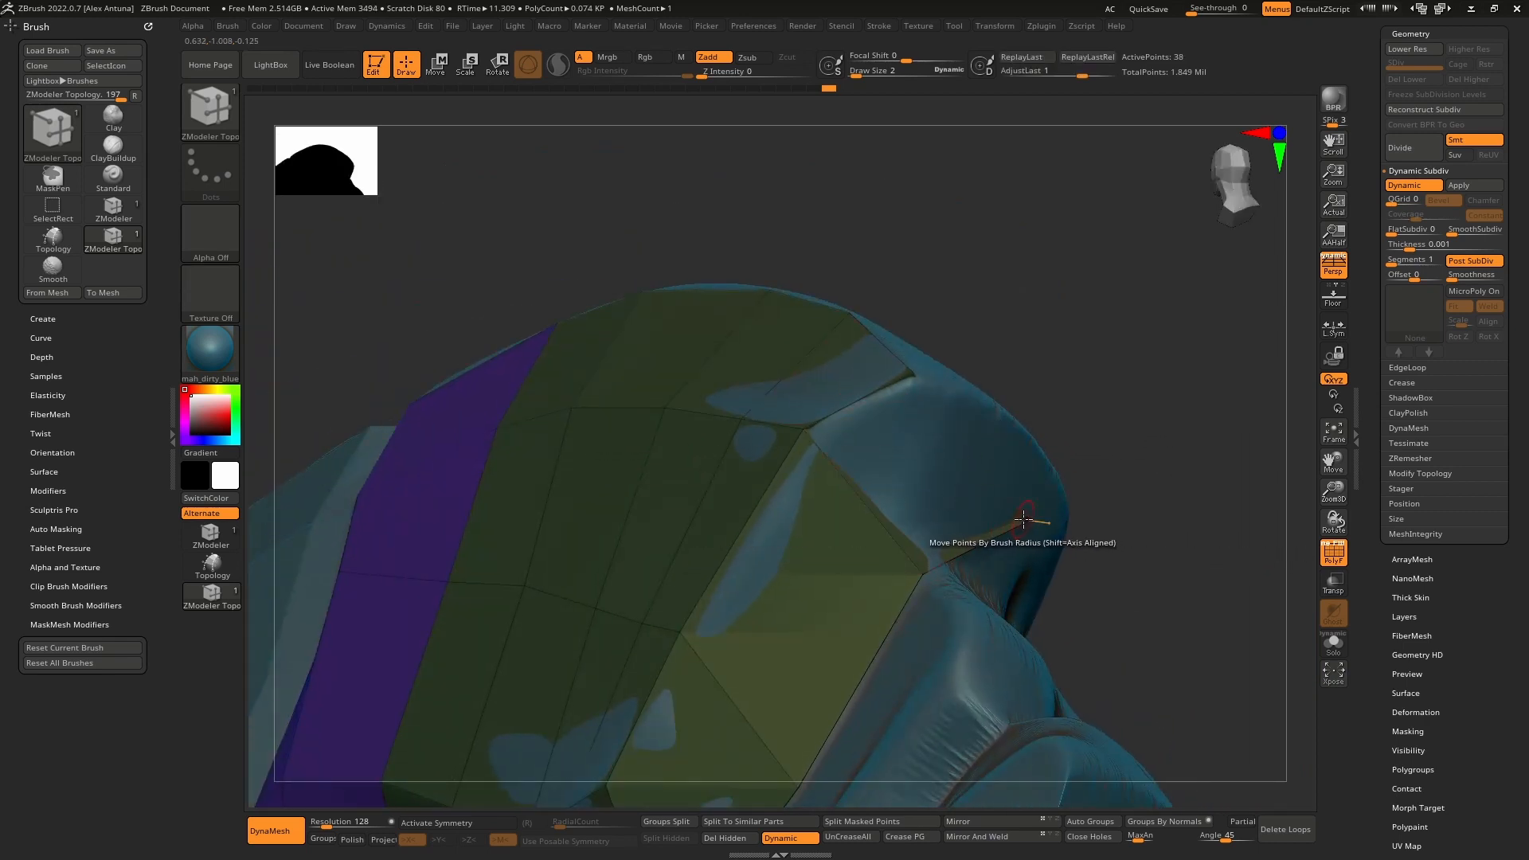
{"action": "left_click_drag", "start_coordinate": [972, 545], "coordinate": [904, 348]}
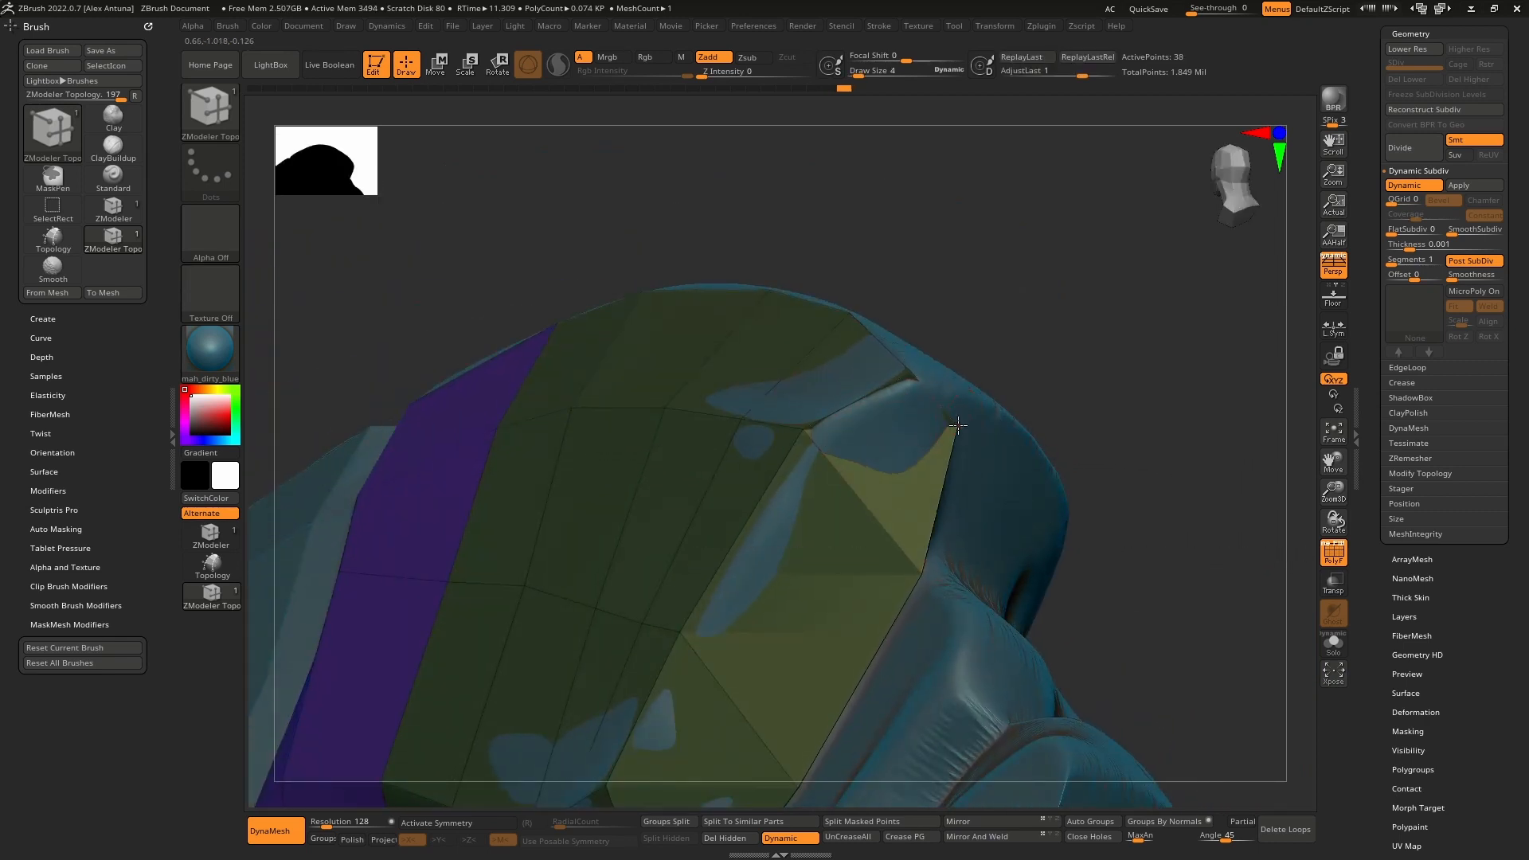
{"action": "left_click_drag", "start_coordinate": [958, 426], "coordinate": [948, 390]}
{"action": "right_click_drag", "start_coordinate": [976, 424], "coordinate": [946, 456]}
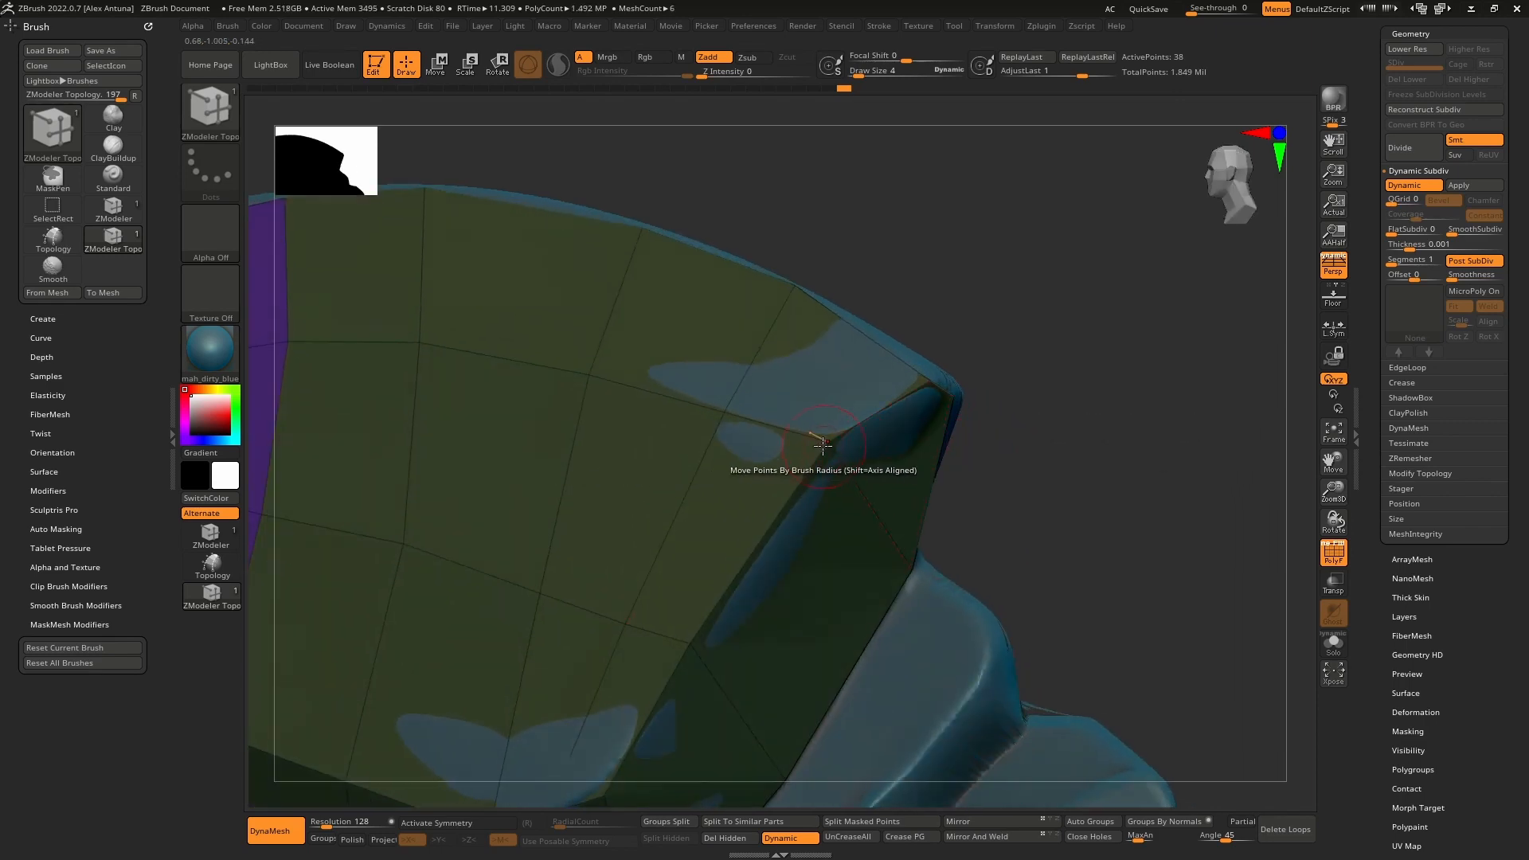
{"action": "left_click_drag", "start_coordinate": [823, 446], "coordinate": [833, 436]}
Step: Assign a single polygroup to the whole retopologized upper plate
{"action": "right_click_drag", "start_coordinate": [928, 455], "coordinate": [900, 486]}
{"action": "right_click_drag", "start_coordinate": [900, 486], "coordinate": [898, 422], "text": "ctrl"}
{"action": "key", "text": "ctrl+w"}
{"action": "right_click_drag", "start_coordinate": [898, 422], "coordinate": [884, 364], "text": "ctrl"}
{"action": "mouse_move", "coordinate": [884, 365]}
{"action": "right_mouse_down", "text": "alt"}
{"action": "mouse_move", "coordinate": [896, 417]}
{"action": "mouse_move", "coordinate": [934, 454]}
{"action": "mouse_move", "coordinate": [948, 437]}
{"action": "mouse_move", "coordinate": [918, 438]}
{"action": "mouse_move", "coordinate": [927, 416]}
{"action": "mouse_move", "coordinate": [923, 455]}
{"action": "mouse_move", "coordinate": [889, 448]}
{"action": "mouse_move", "coordinate": [897, 514]}
{"action": "mouse_move", "coordinate": [954, 609]}
{"action": "mouse_move", "coordinate": [935, 487]}
{"action": "mouse_move", "coordinate": [895, 517]}
{"action": "mouse_move", "coordinate": [780, 529]}
{"action": "mouse_move", "coordinate": [928, 488]}
{"action": "mouse_move", "coordinate": [894, 437]}
{"action": "mouse_move", "coordinate": [946, 424]}
{"action": "mouse_move", "coordinate": [915, 450]}
{"action": "right_mouse_up", "text": "alt"}
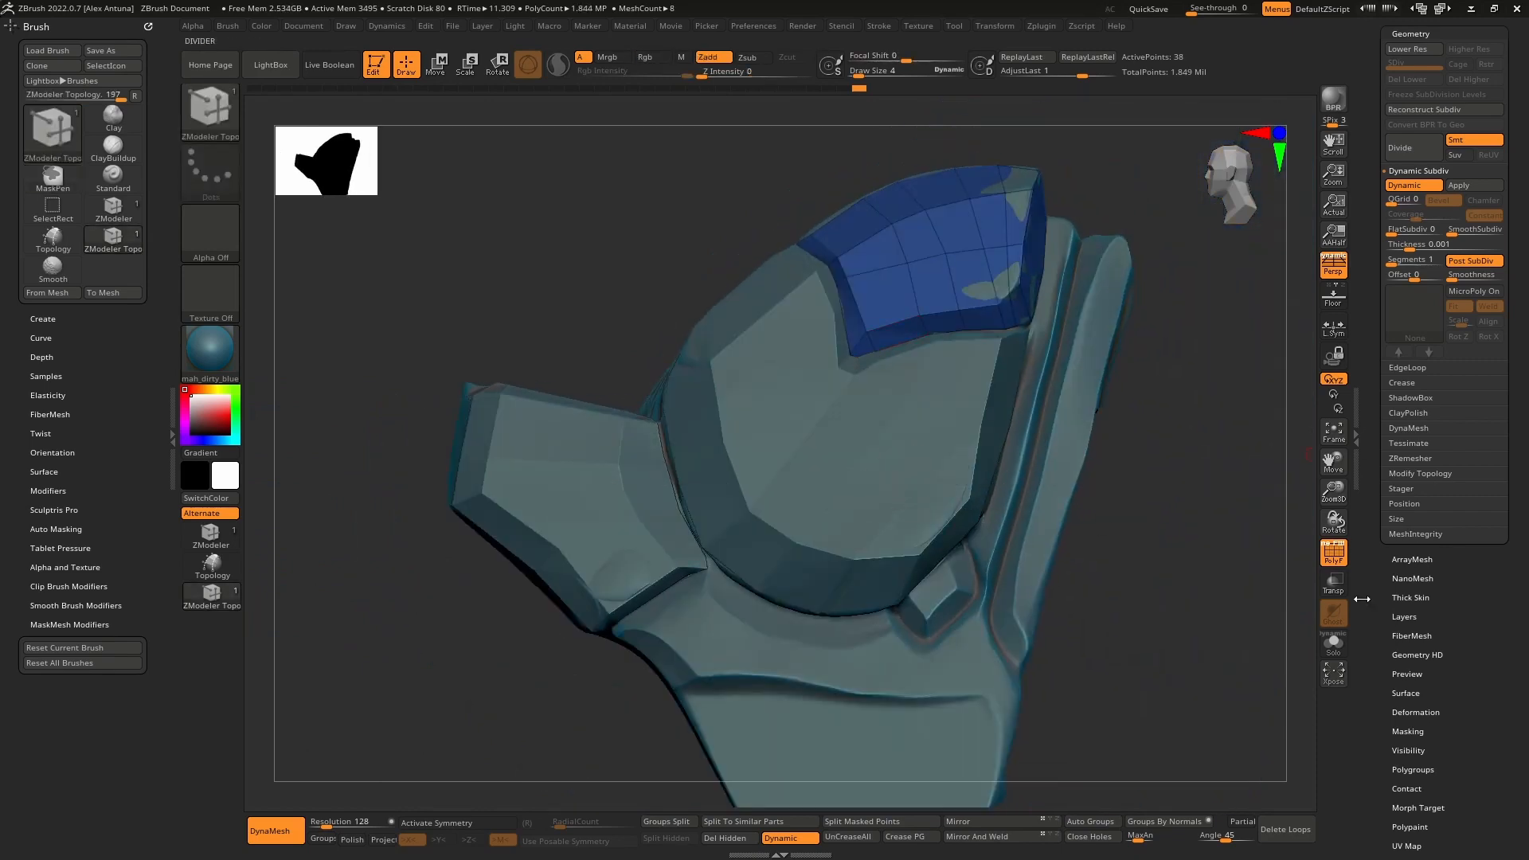
Step: Move the finished Extract5 plate to the first place in the subtool list
{"action": "scroll", "coordinate": [1392, 422], "scroll_direction": "up", "scroll_amount": 5}
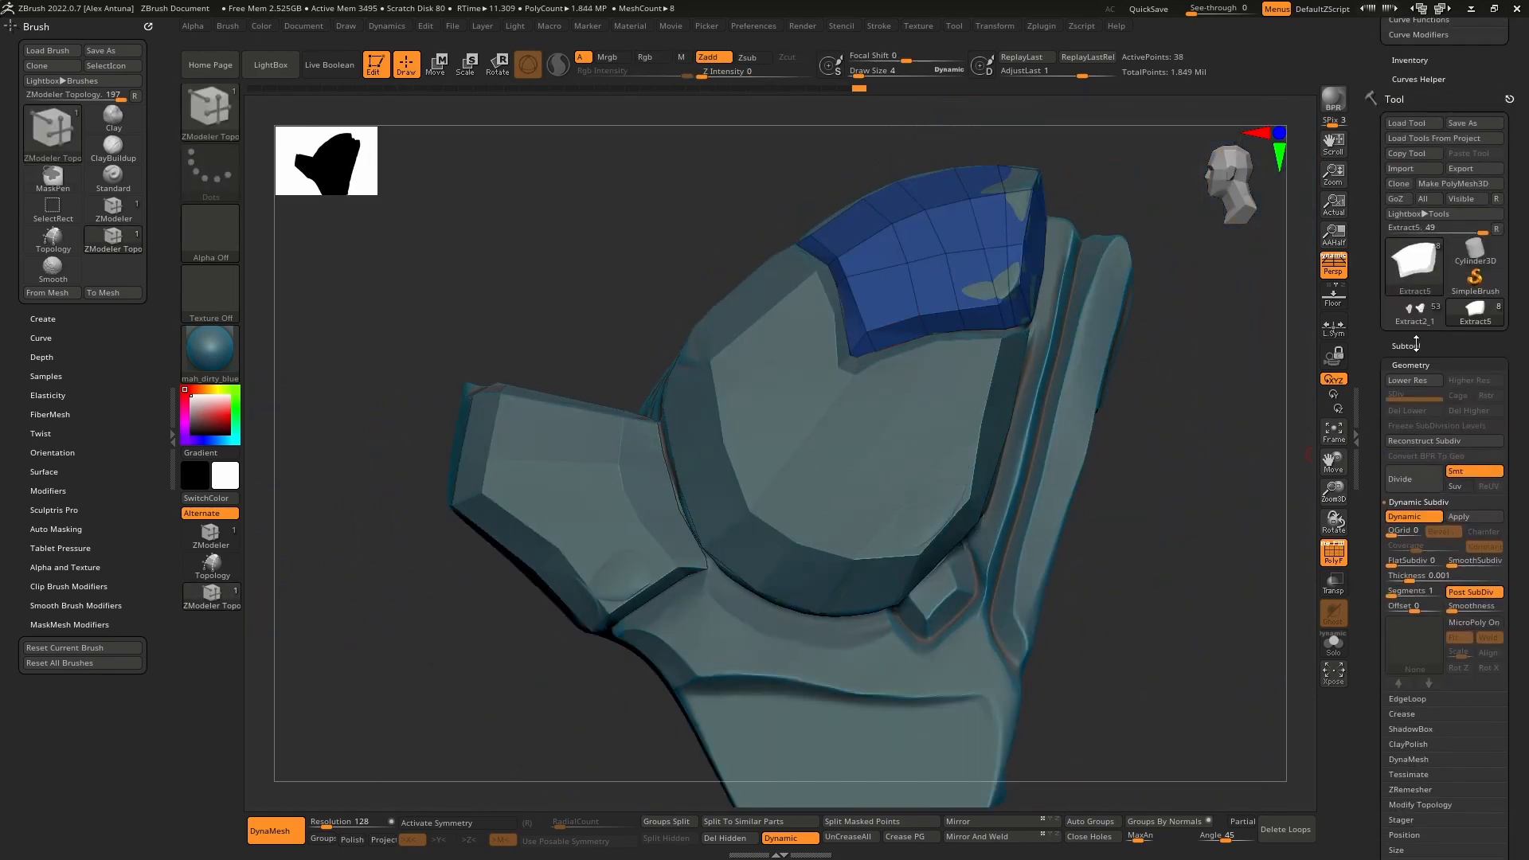
{"action": "left_click", "coordinate": [1405, 346]}
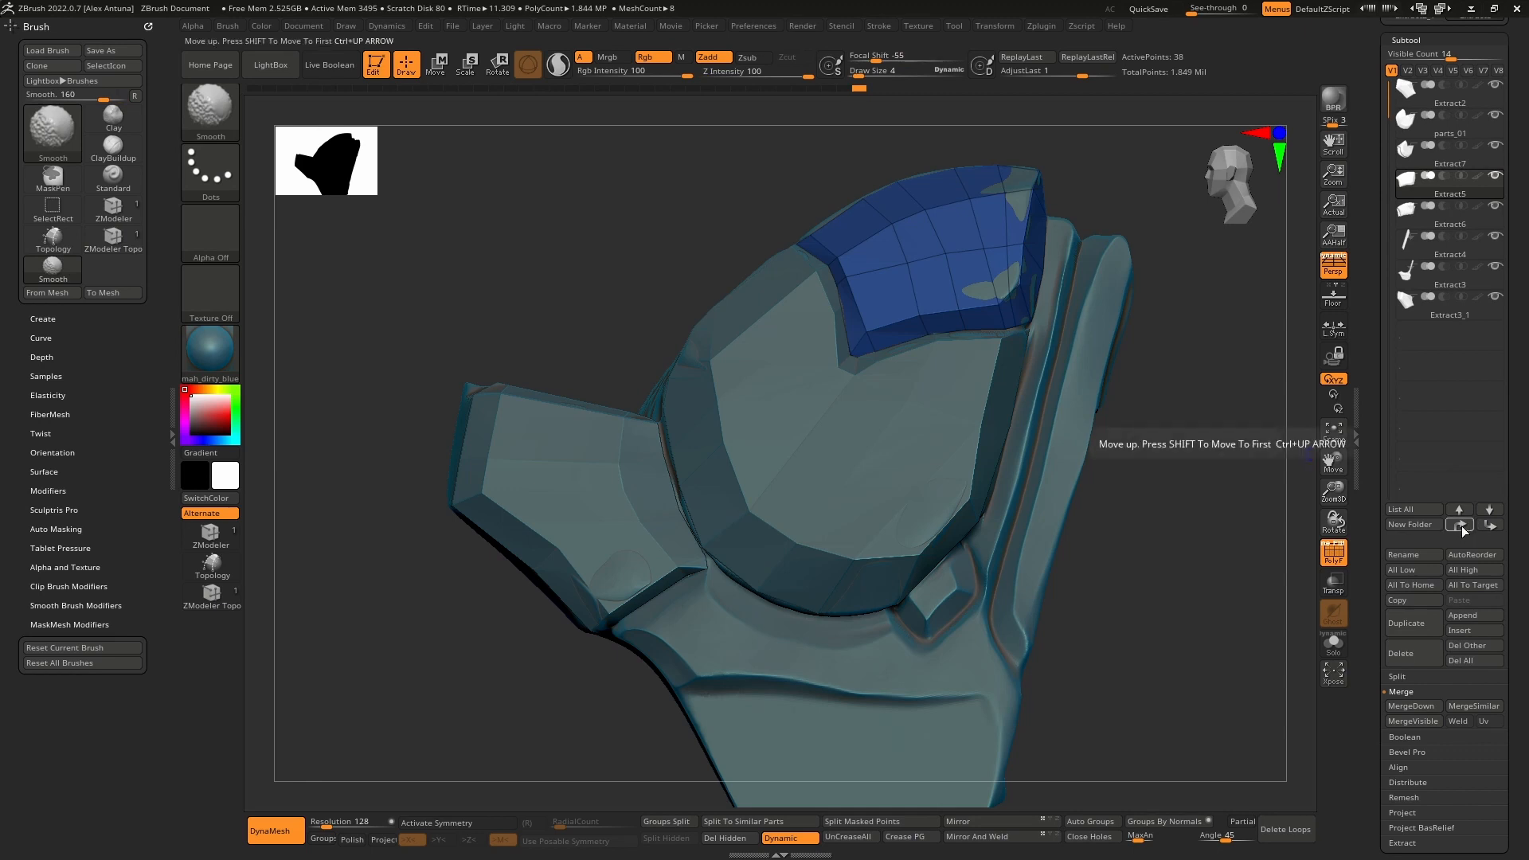
{"action": "left_click", "coordinate": [1464, 569]}
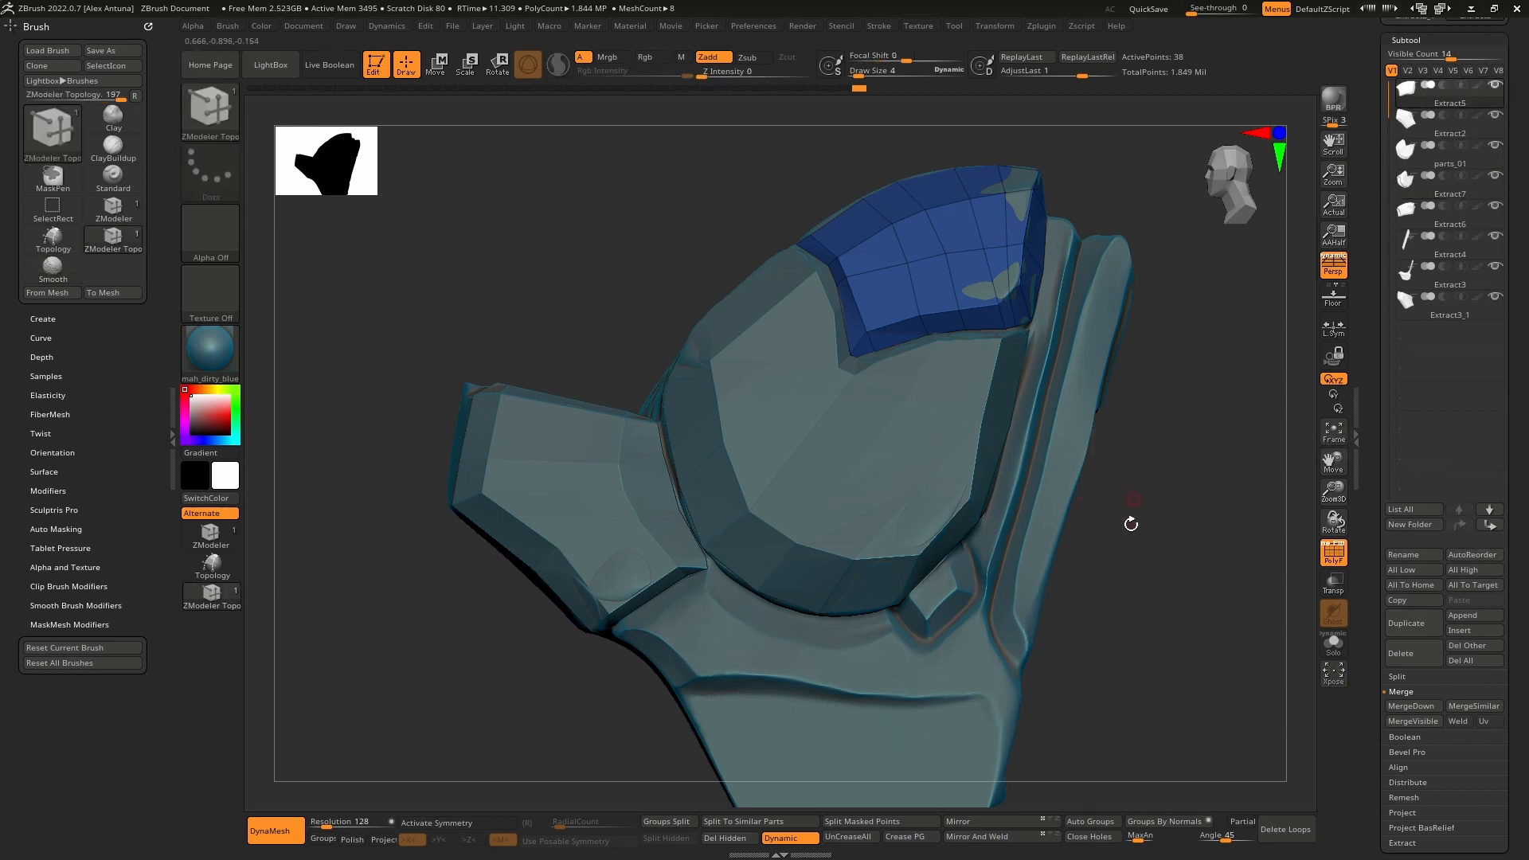
{"action": "left_click_drag", "start_coordinate": [1131, 523], "coordinate": [1087, 476]}
Step: Make Extract4, the long strip behind the plates, the active subtool
{"action": "left_click", "coordinate": [1005, 503], "text": "alt"}
{"action": "right_click_drag", "start_coordinate": [1019, 506], "coordinate": [952, 653], "text": "alt"}
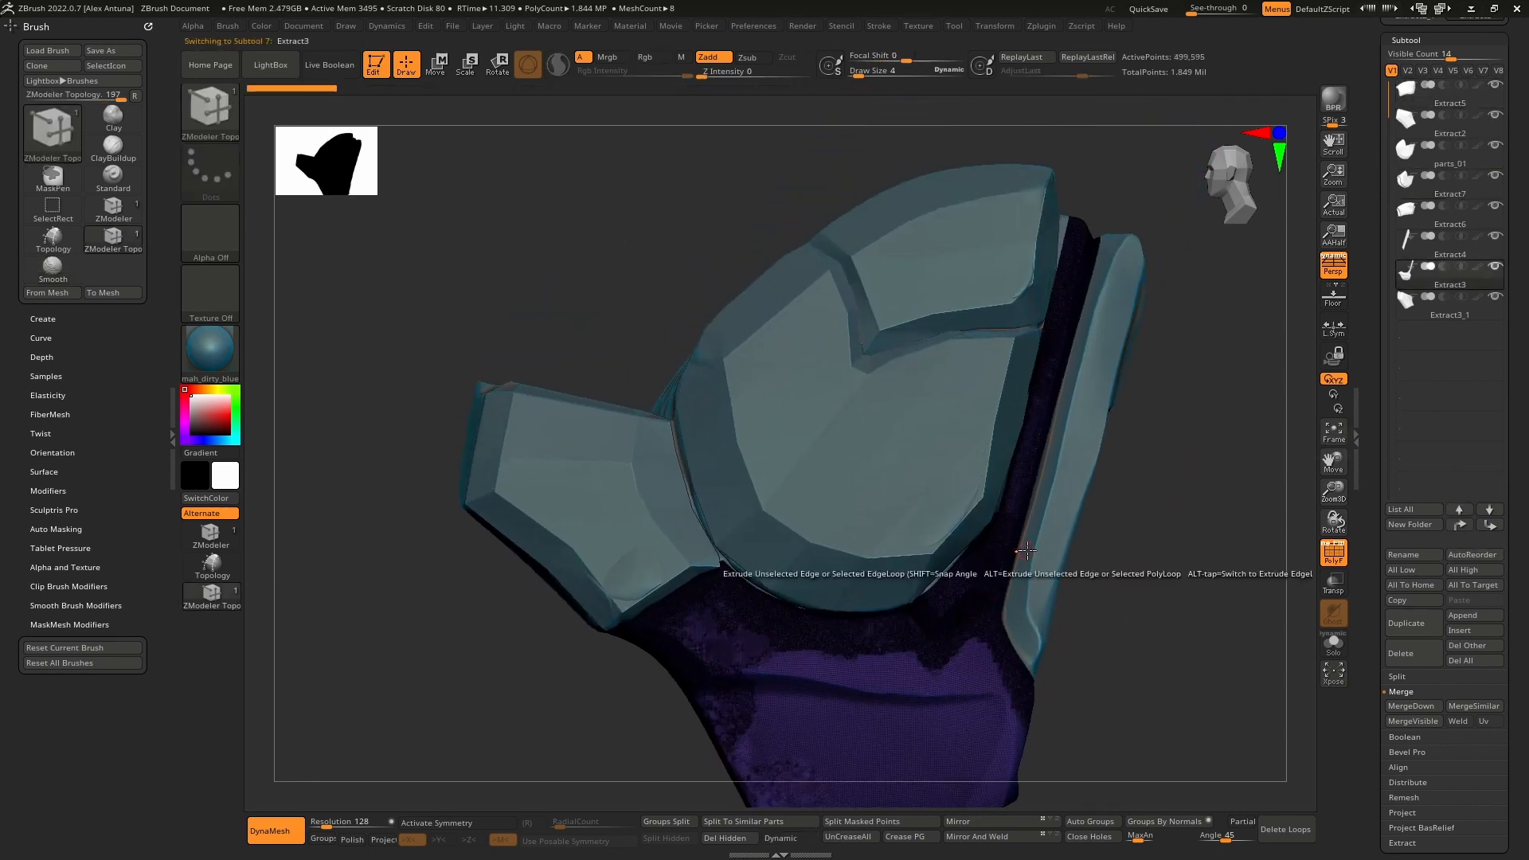
{"action": "left_click", "coordinate": [1328, 550]}
{"action": "right_click_drag", "start_coordinate": [1055, 571], "coordinate": [871, 553], "text": "alt"}
{"action": "left_click", "coordinate": [1061, 514], "text": "alt"}
{"action": "right_click_drag", "start_coordinate": [999, 430], "coordinate": [1071, 551], "text": "alt"}
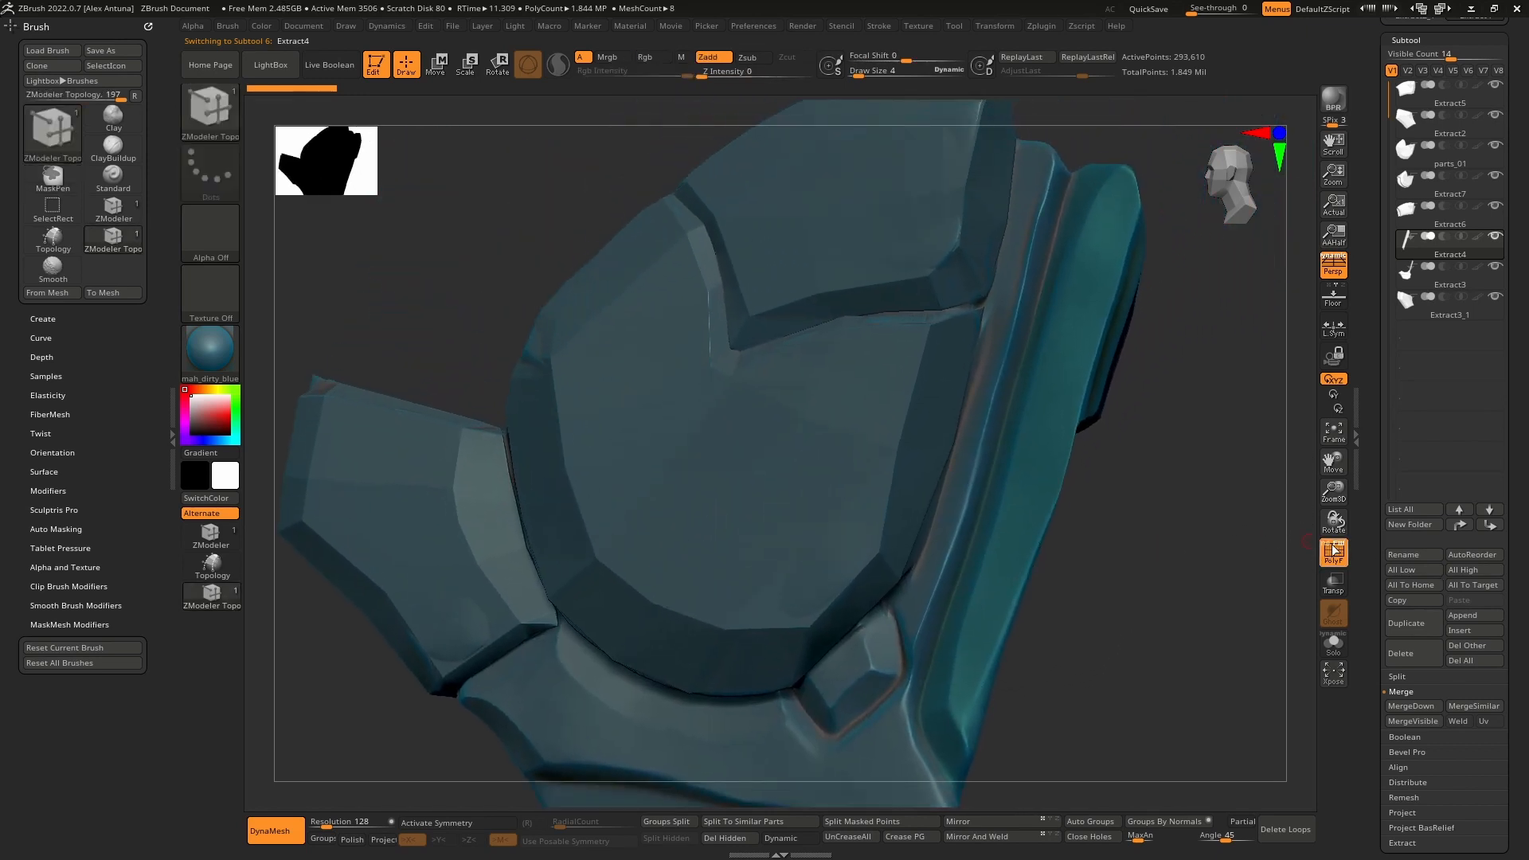
Step: Draw crossing Topology brush curves that outline one quad near the lower end of the long strip
{"action": "left_click", "coordinate": [211, 567]}
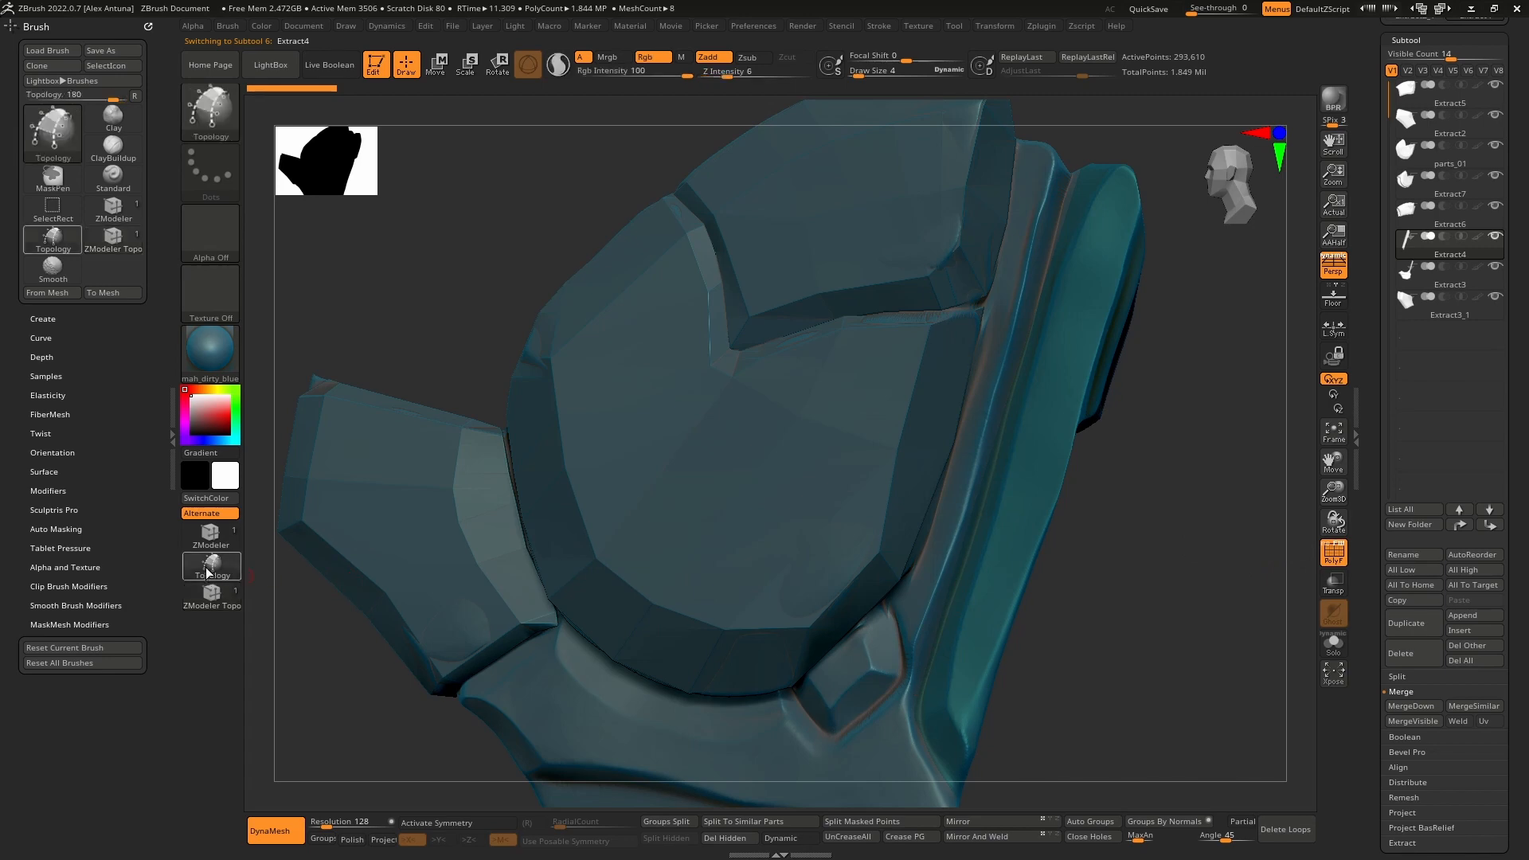
{"action": "right_click_drag", "start_coordinate": [955, 645], "coordinate": [1059, 741], "text": "ctrl"}
{"action": "right_click_drag", "start_coordinate": [1059, 740], "coordinate": [1007, 607], "text": "alt"}
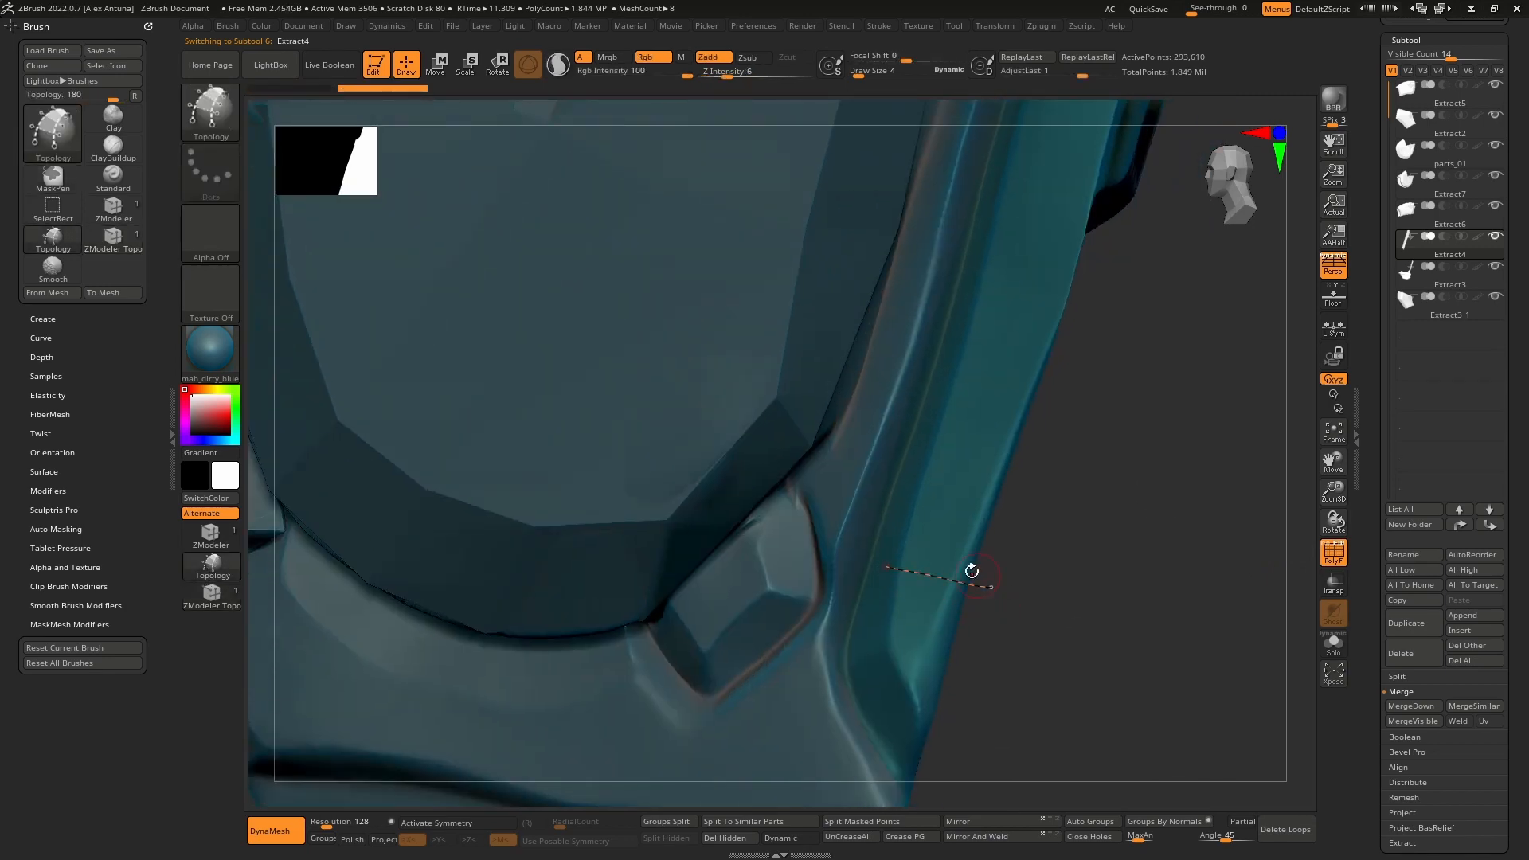
{"action": "left_click_drag", "start_coordinate": [930, 478], "coordinate": [871, 611]}
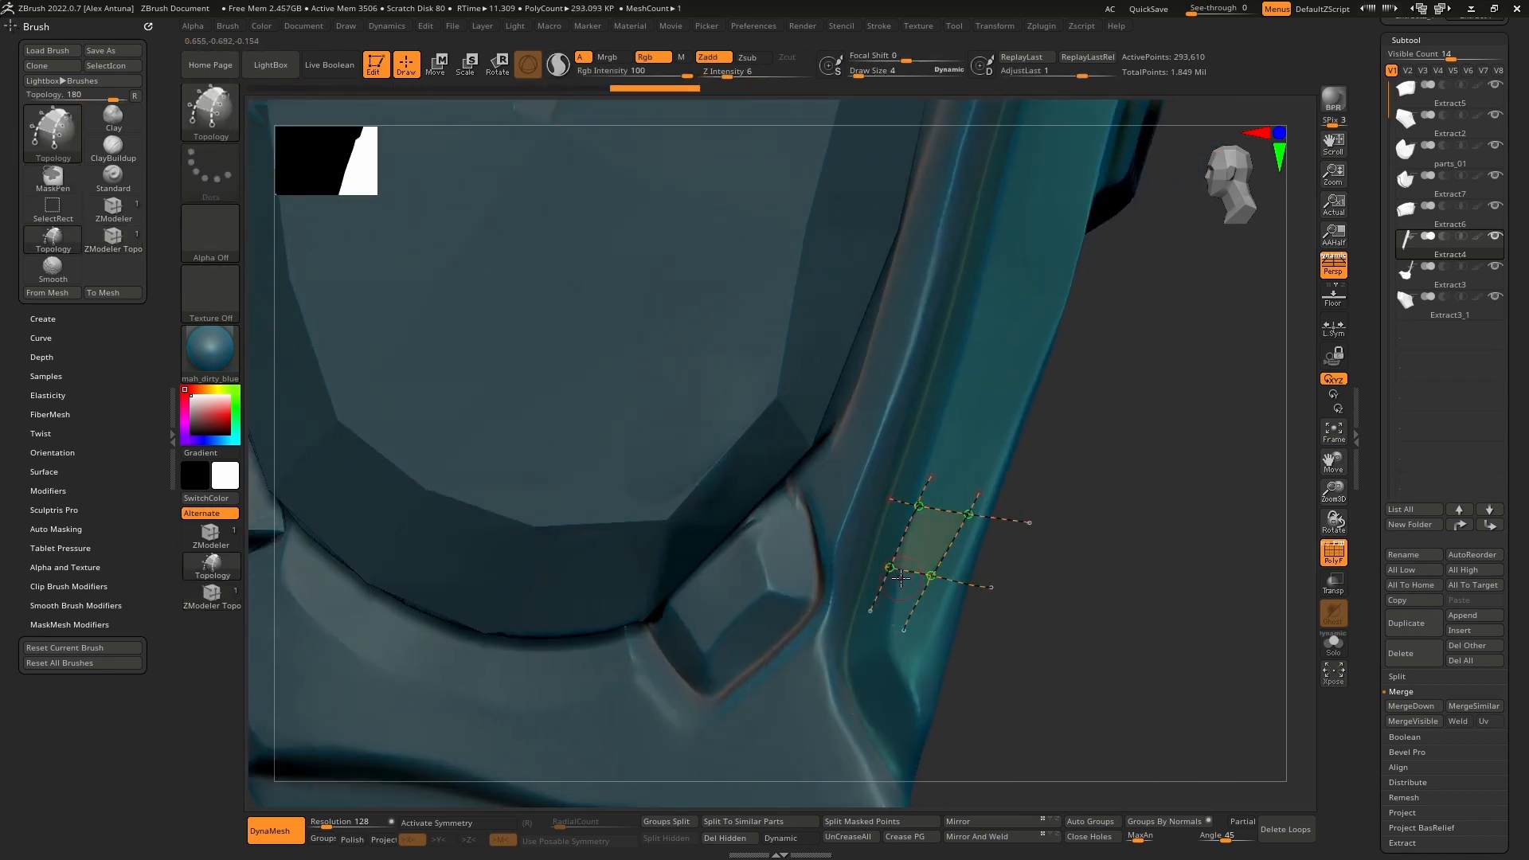
Step: Generate the quad from the curves at draw size 1 and split it off the strip into its own subtool
{"action": "key", "text": "bracketleft"}
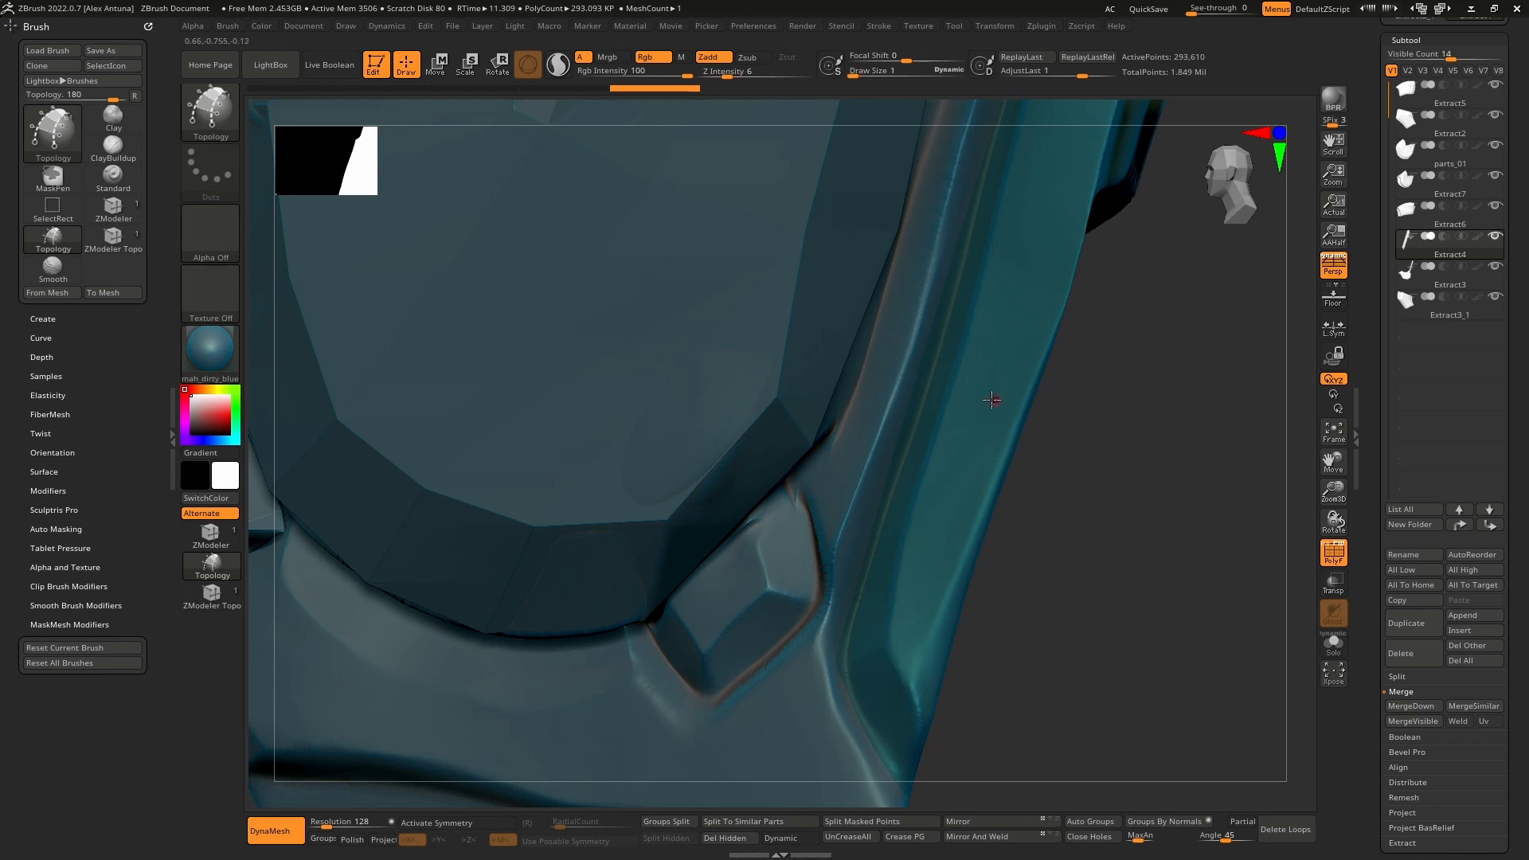
{"action": "left_click", "coordinate": [981, 509]}
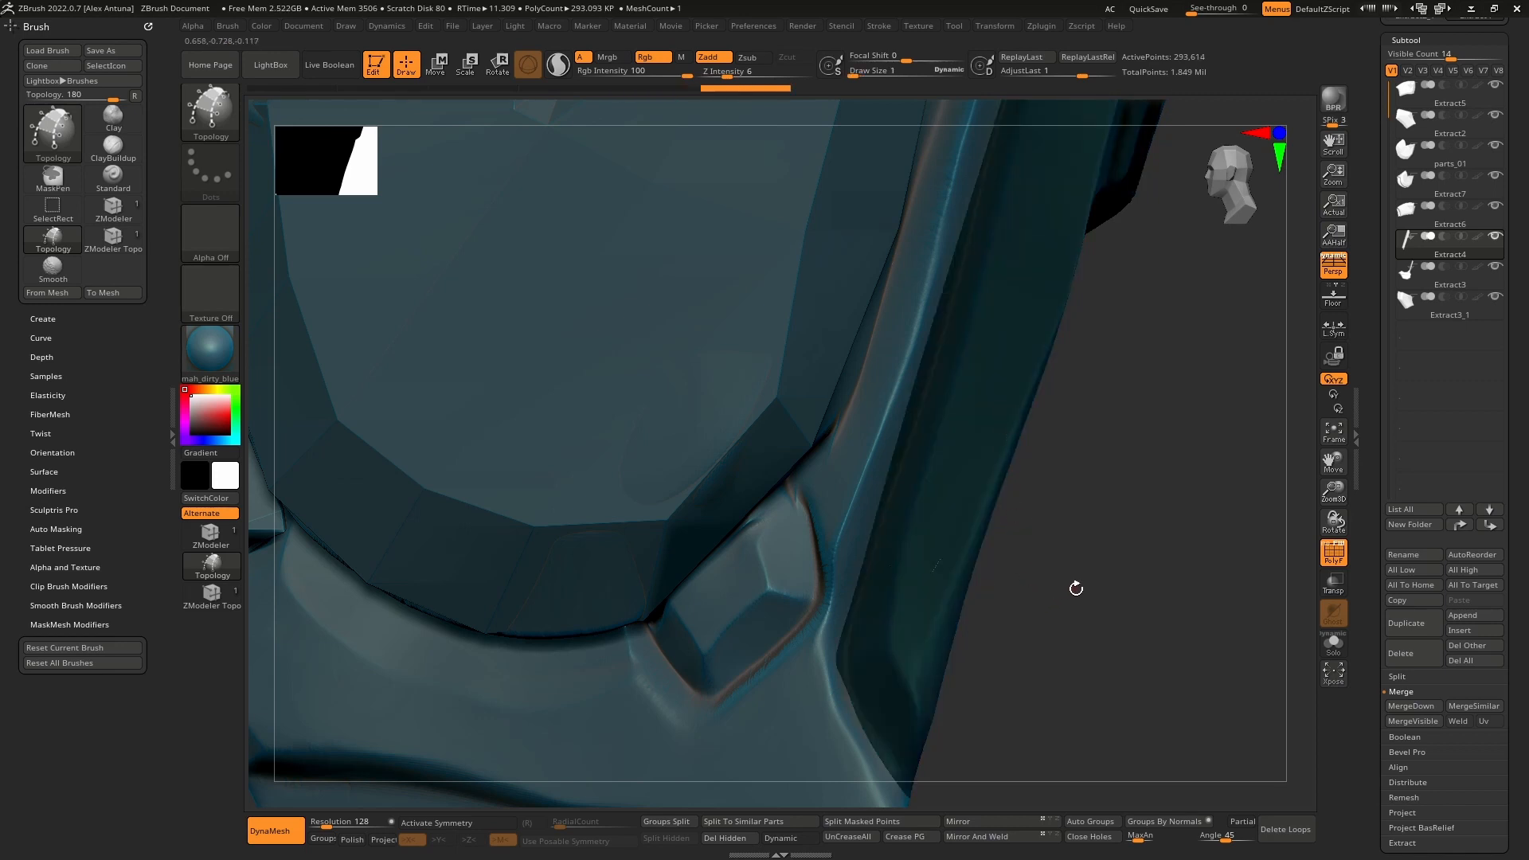
{"action": "left_click", "coordinate": [856, 824]}
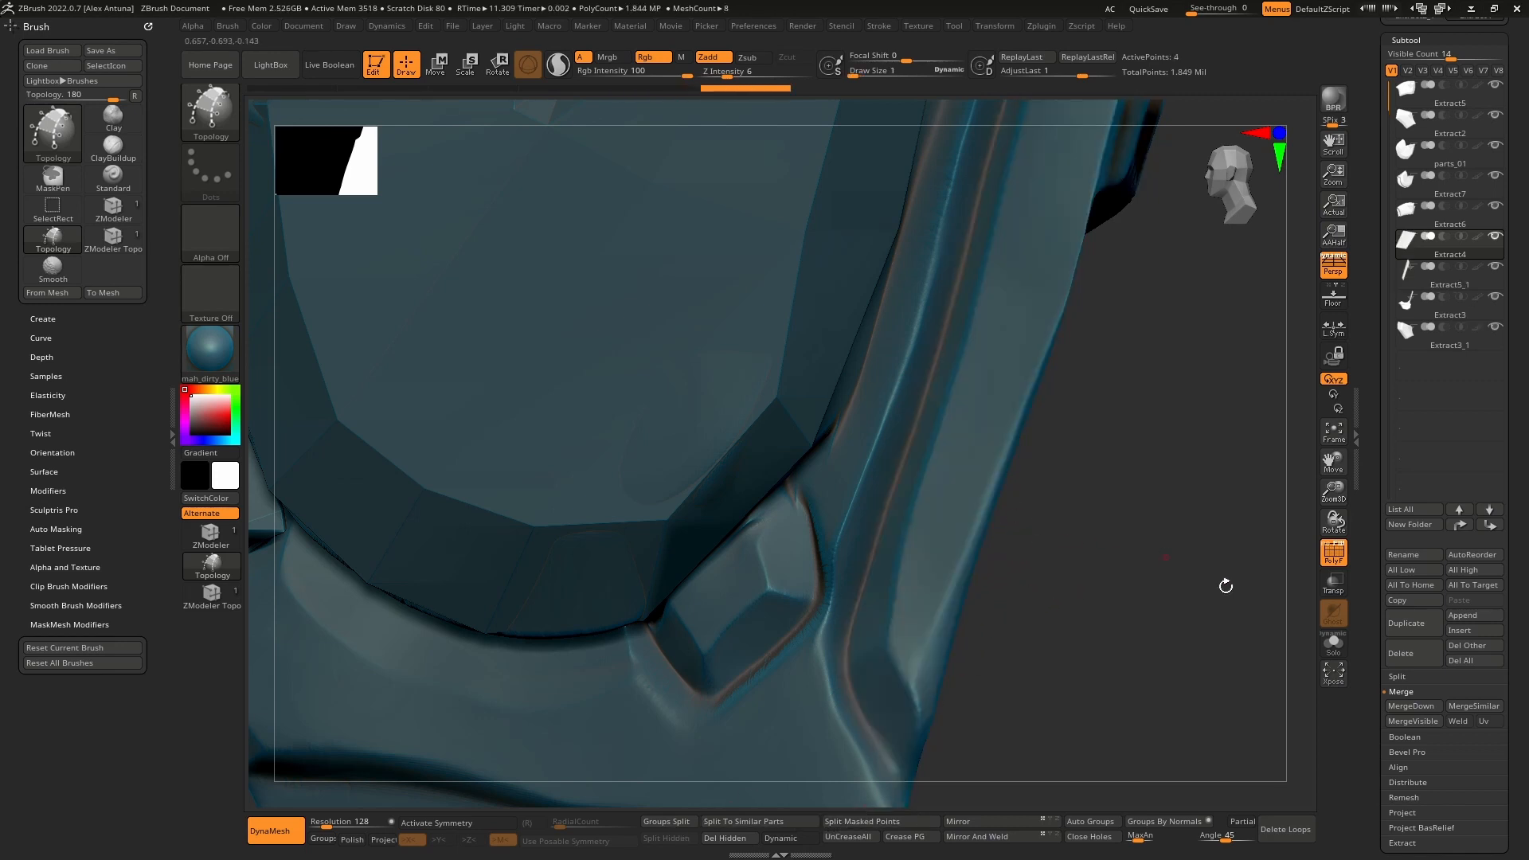
Step: Enable Dynamic Subdiv on the new quad with a thickness of 0.001
{"action": "left_click_drag", "start_coordinate": [1375, 753], "coordinate": [1365, 639]}
{"action": "left_click", "coordinate": [1410, 598]}
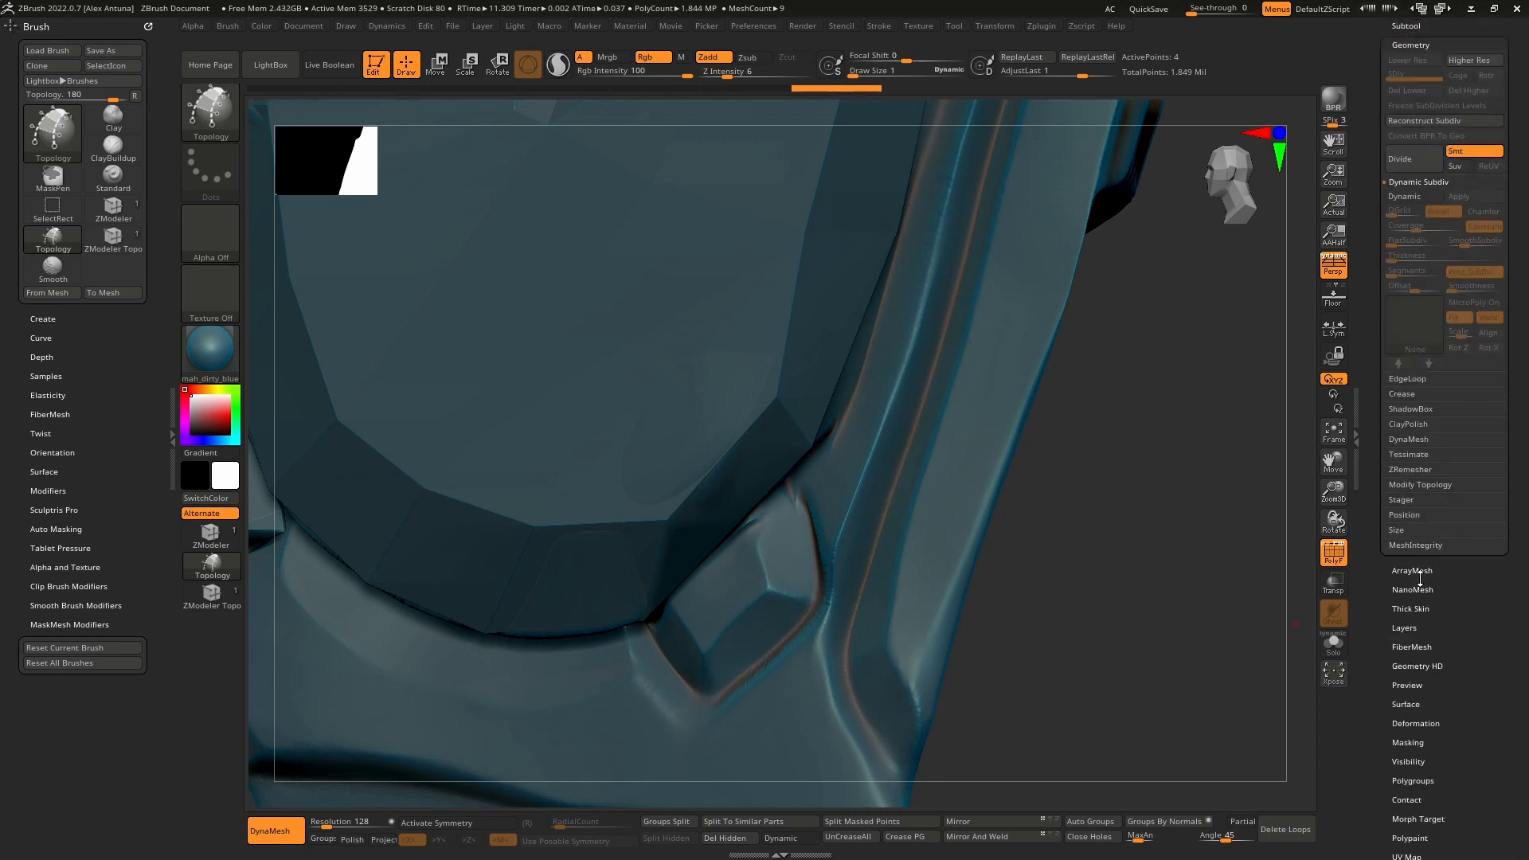
{"action": "left_click", "coordinate": [1411, 196]}
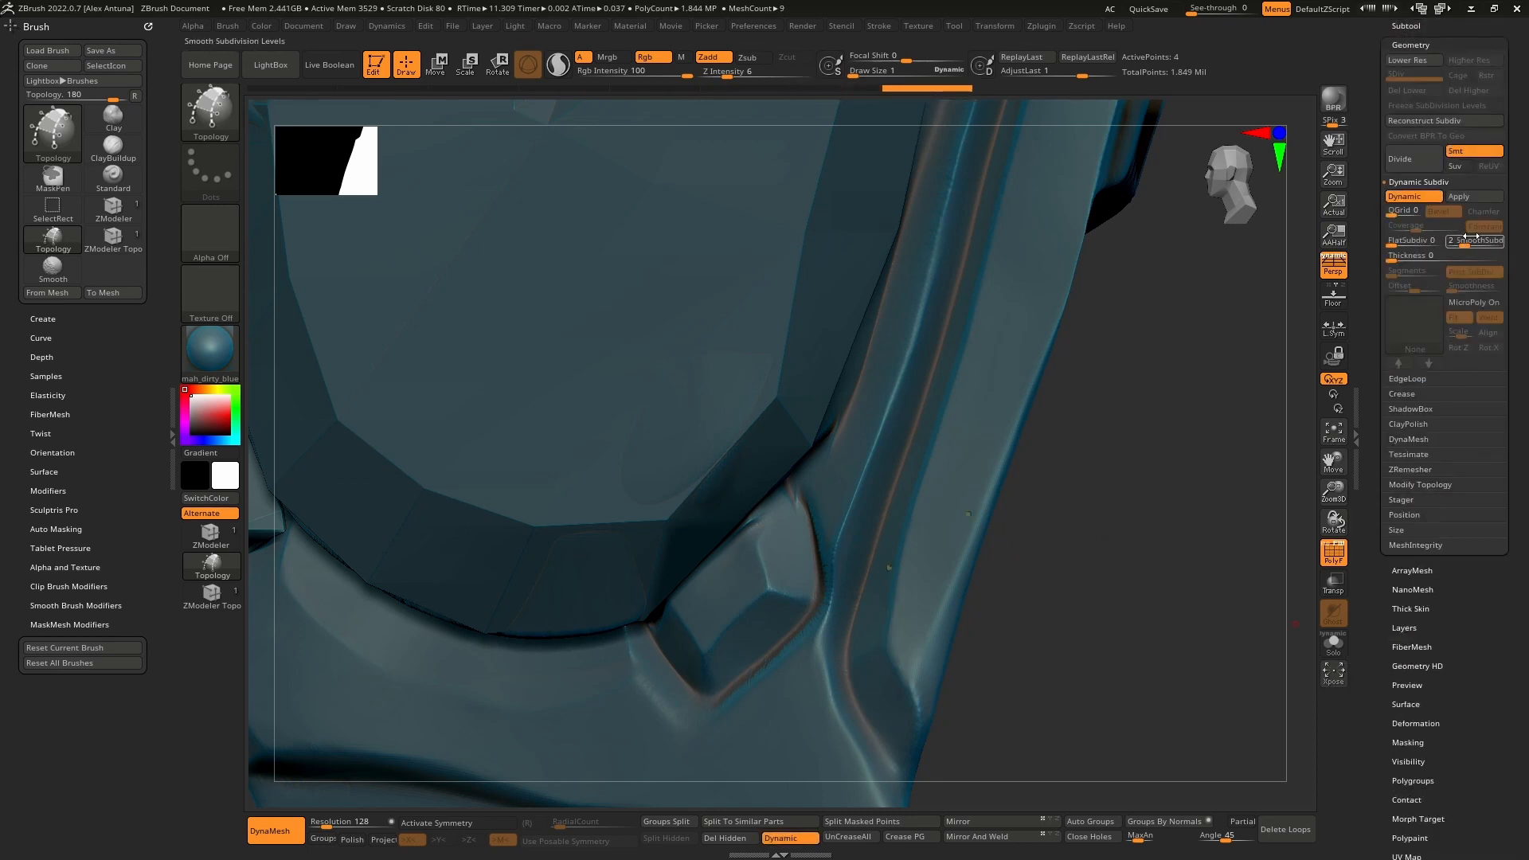
{"action": "left_click", "coordinate": [1411, 256]}
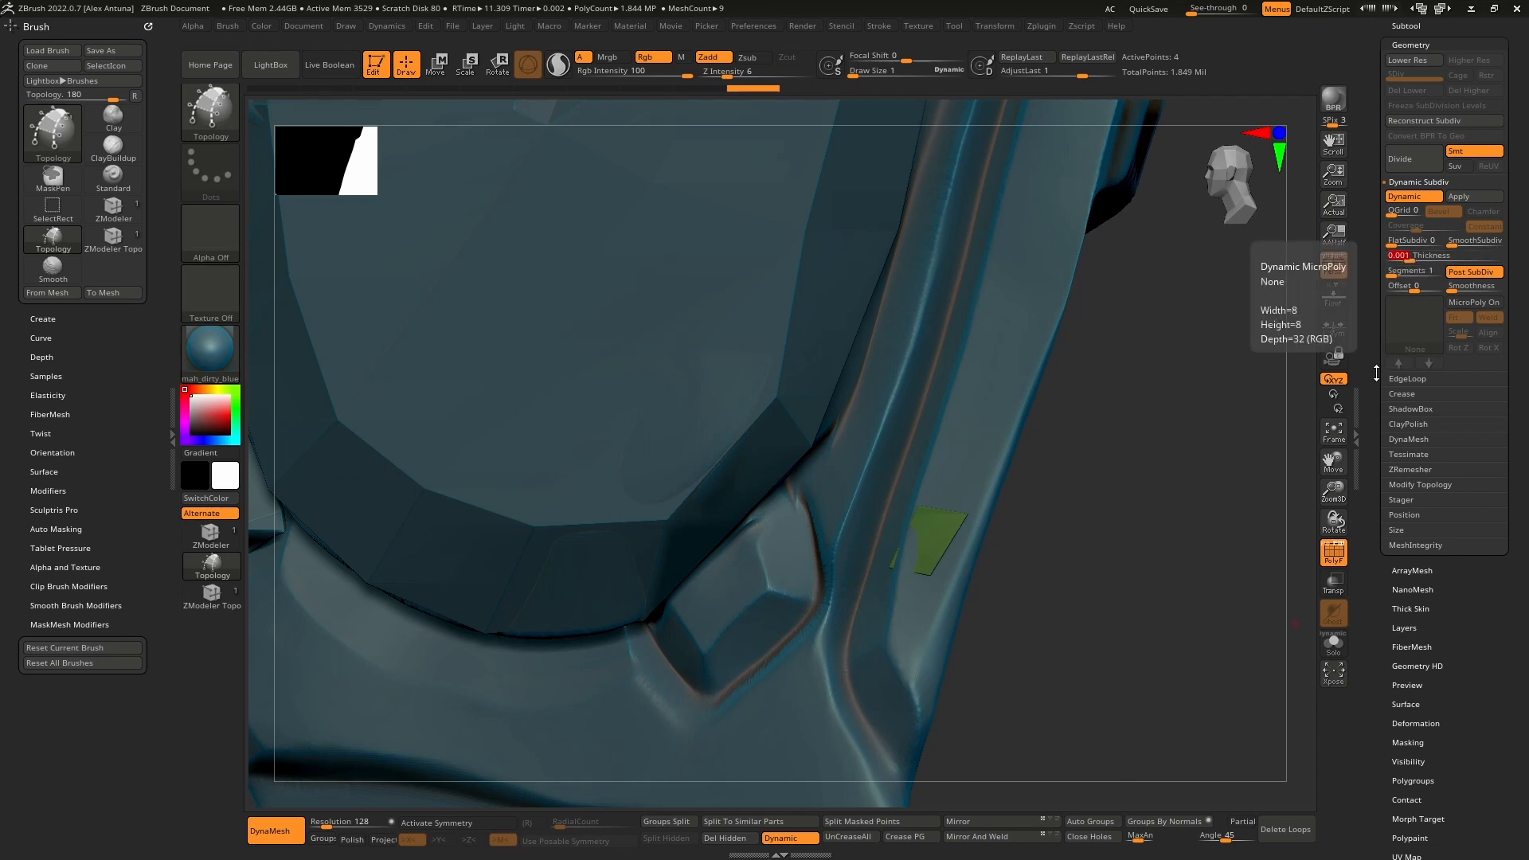
Step: Switch to the ZModeler topology brush and move the quad's corner points to span the strip's flat outer face
{"action": "left_click_drag", "start_coordinate": [1014, 558], "coordinate": [872, 637], "text": "alt"}
{"action": "mouse_move", "coordinate": [863, 470]}
{"action": "right_mouse_down"}
{"action": "mouse_move", "coordinate": [880, 492]}
{"action": "mouse_move", "coordinate": [874, 420]}
{"action": "mouse_move", "coordinate": [898, 504]}
{"action": "right_mouse_up"}
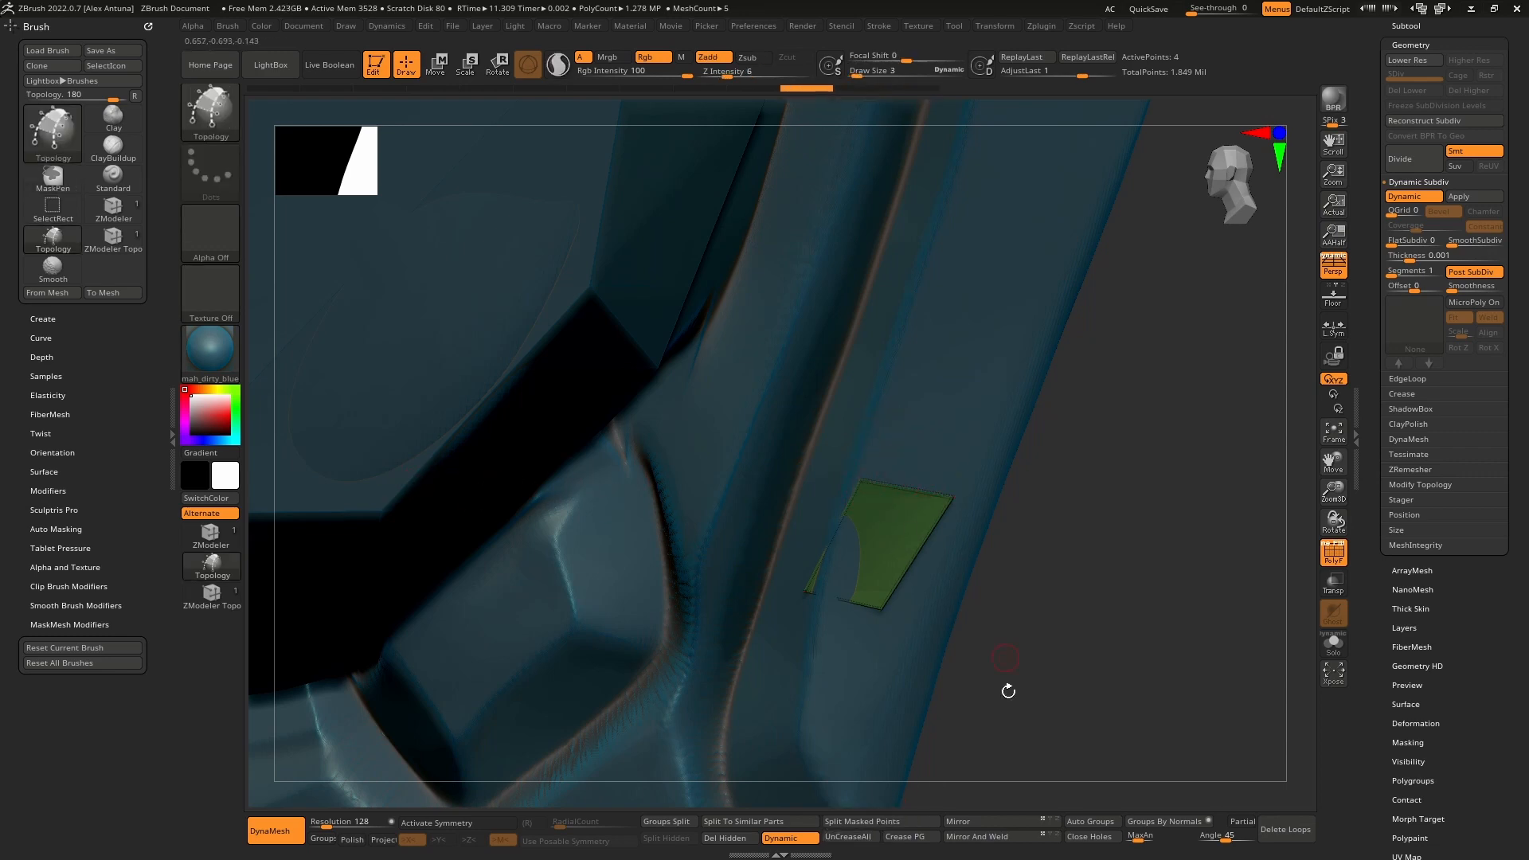
{"action": "left_click", "coordinate": [213, 596]}
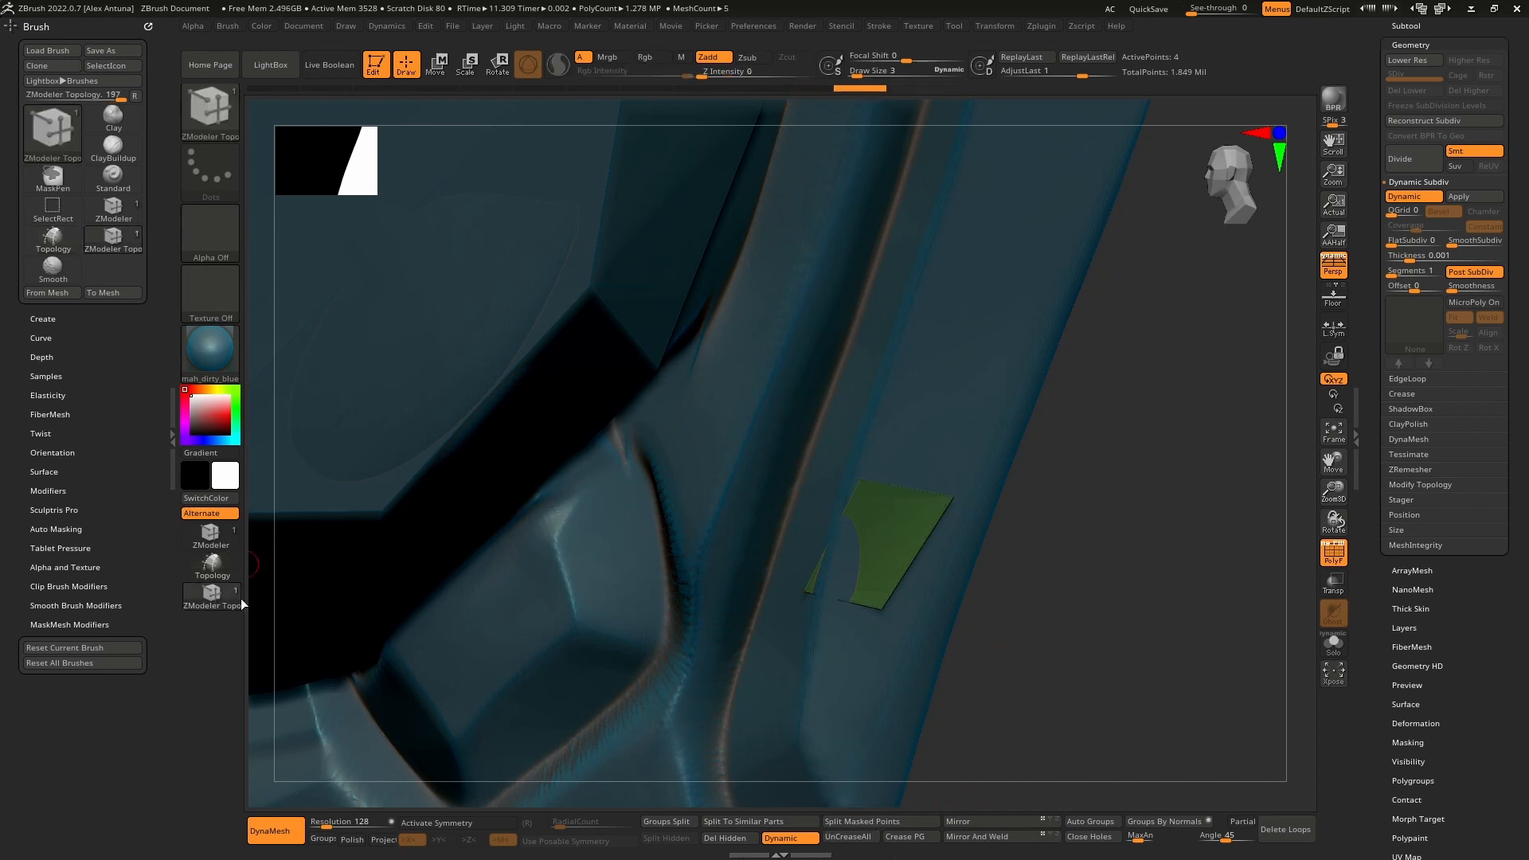
{"action": "right_click_drag", "start_coordinate": [994, 473], "coordinate": [952, 455]}
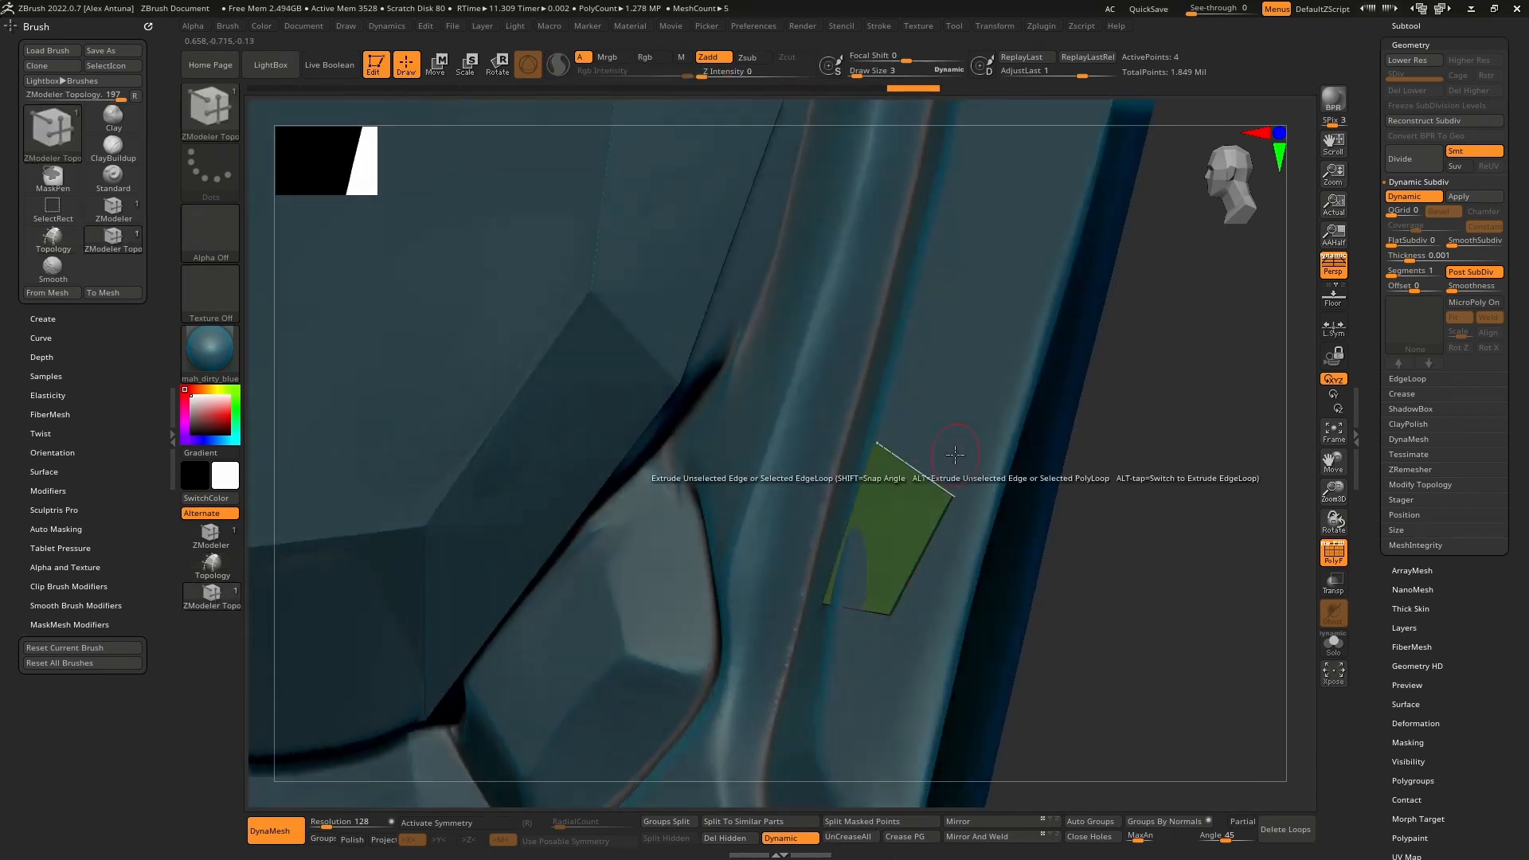
{"action": "right_click_drag", "start_coordinate": [836, 518], "coordinate": [962, 547]}
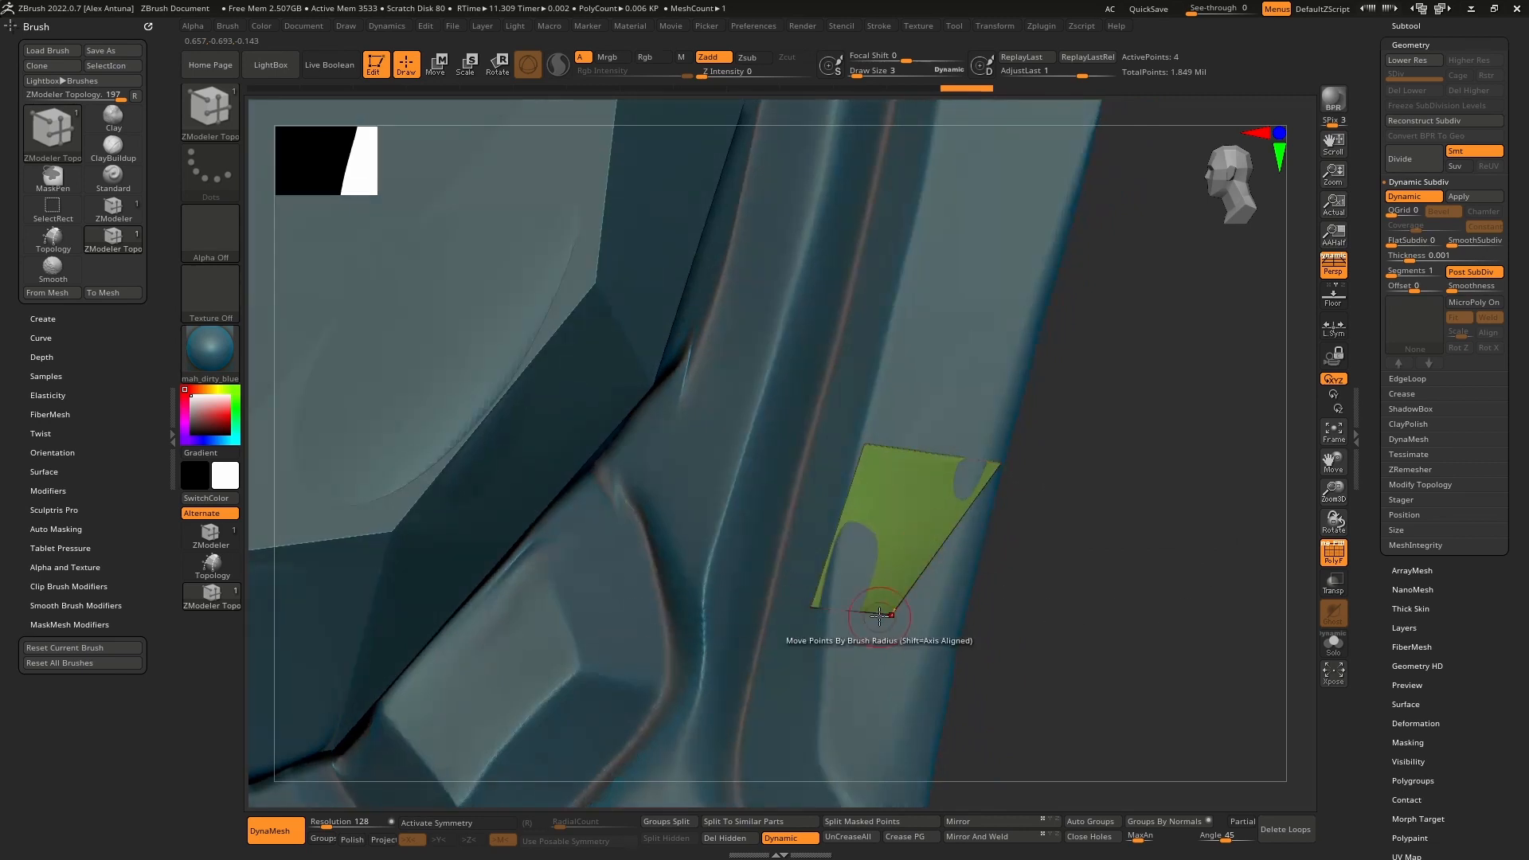
{"action": "left_click_drag", "start_coordinate": [883, 614], "coordinate": [959, 635]}
{"action": "left_click_drag", "start_coordinate": [815, 608], "coordinate": [829, 621]}
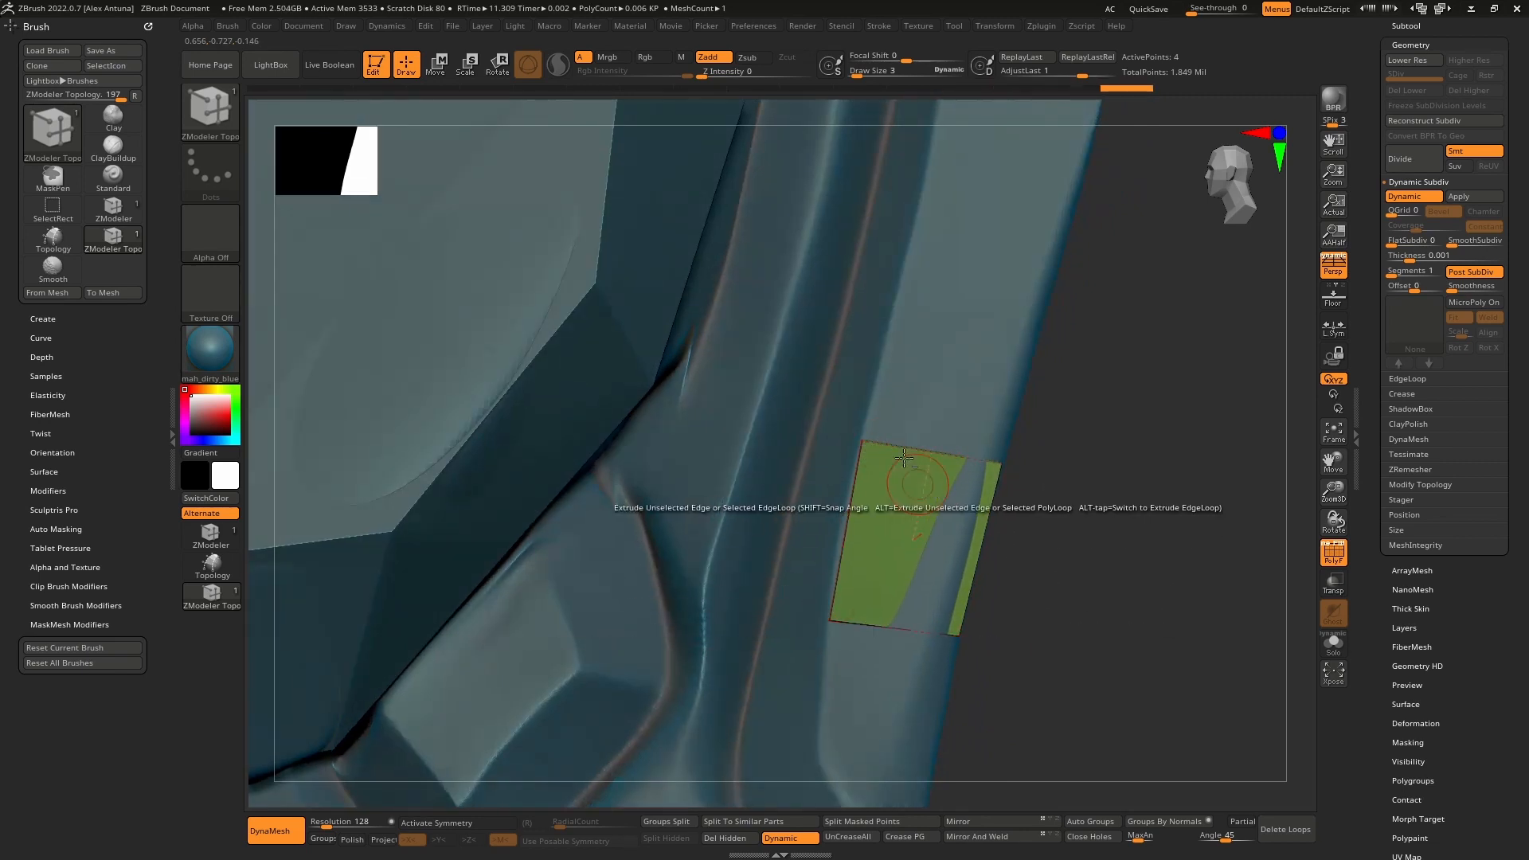
Step: Set the ZModeler edge action to Extrude, extrude the quad's lower edge down the strip and fit the new corners to its face
{"action": "right_click_drag", "start_coordinate": [914, 481], "coordinate": [898, 293], "text": "alt"}
{"action": "key", "text": "space"}
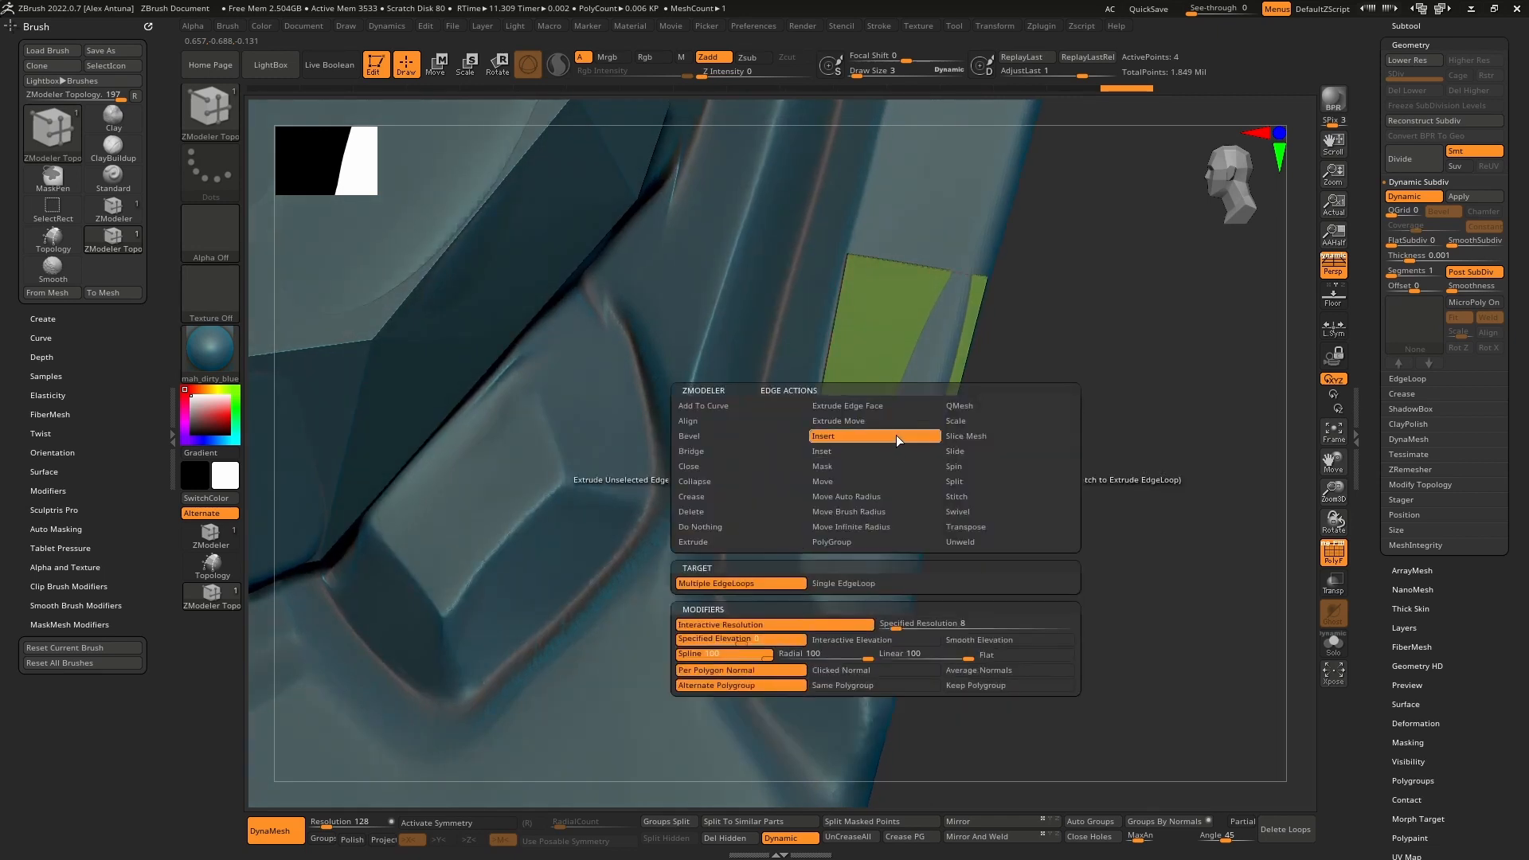
{"action": "left_click", "coordinate": [896, 435]}
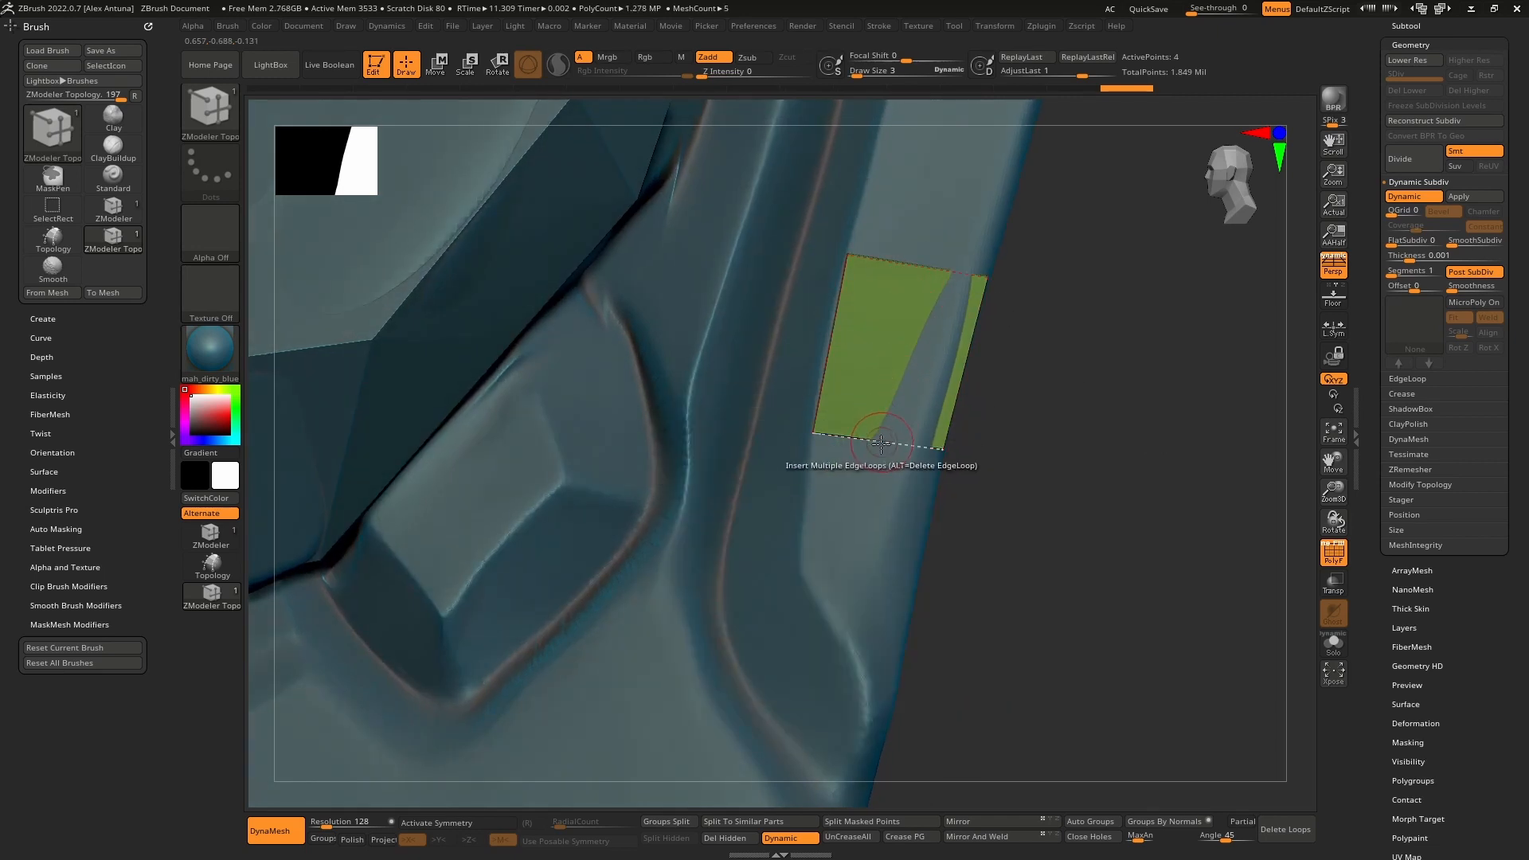
{"action": "key", "text": "space"}
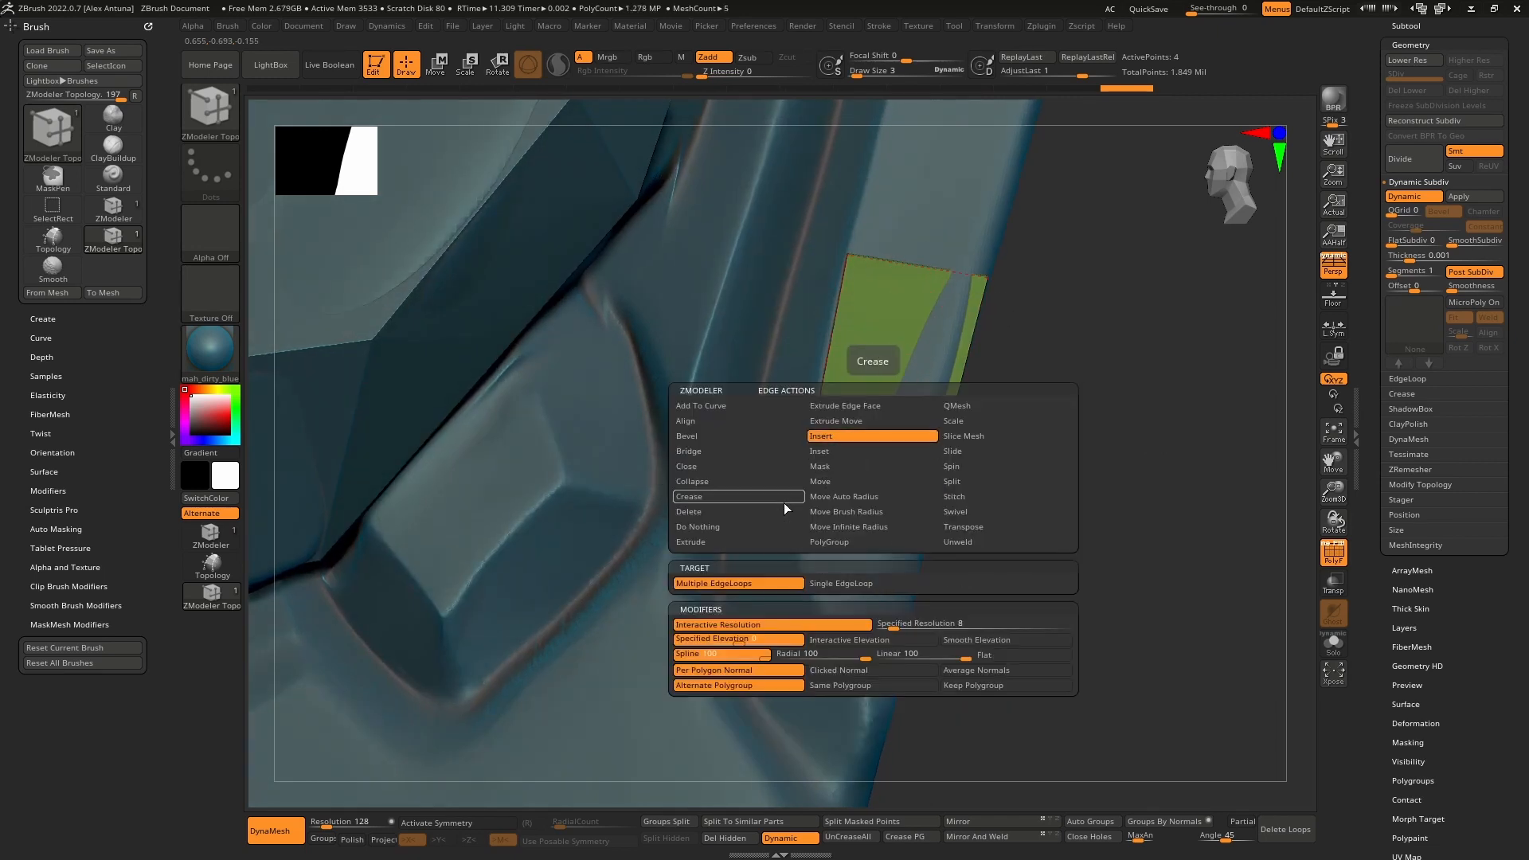
{"action": "left_click", "coordinate": [728, 542]}
{"action": "left_click_drag", "start_coordinate": [876, 444], "coordinate": [856, 526]}
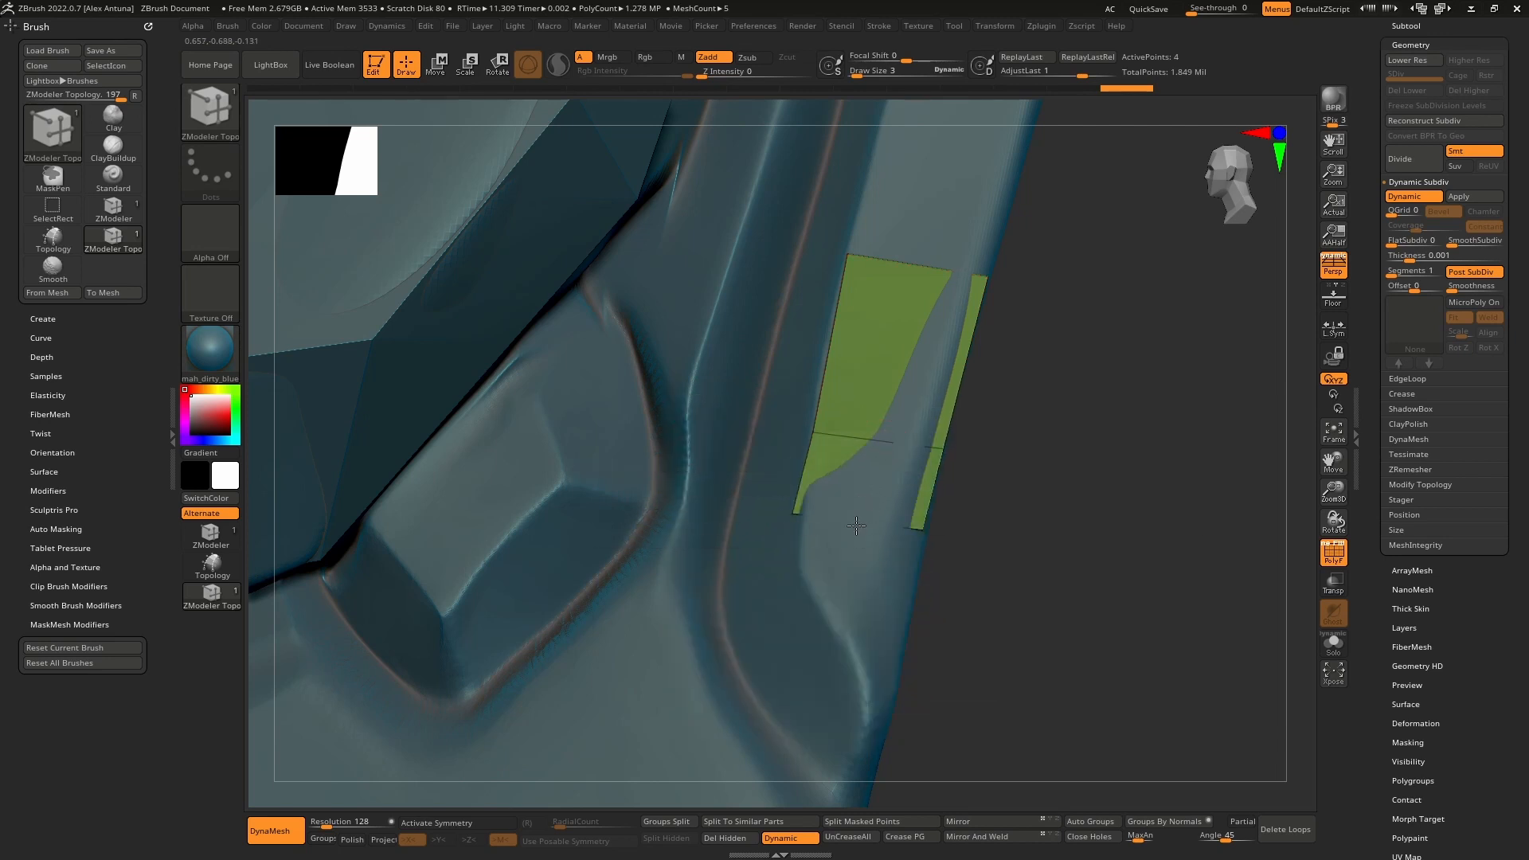
{"action": "left_click_drag", "start_coordinate": [851, 586], "coordinate": [850, 594]}
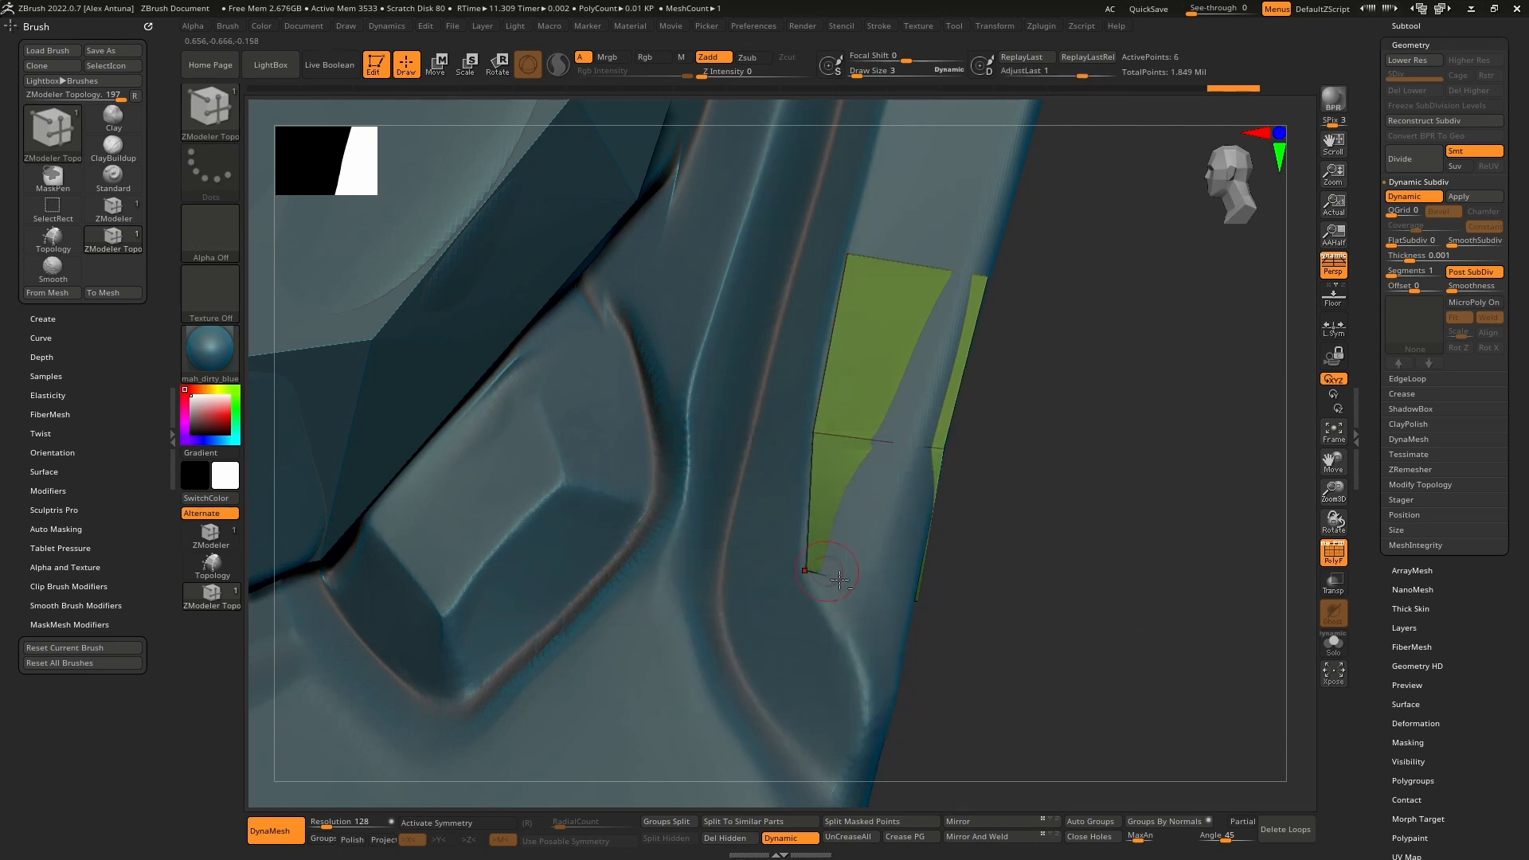
{"action": "right_click_drag", "start_coordinate": [840, 580], "coordinate": [821, 446], "text": "alt"}
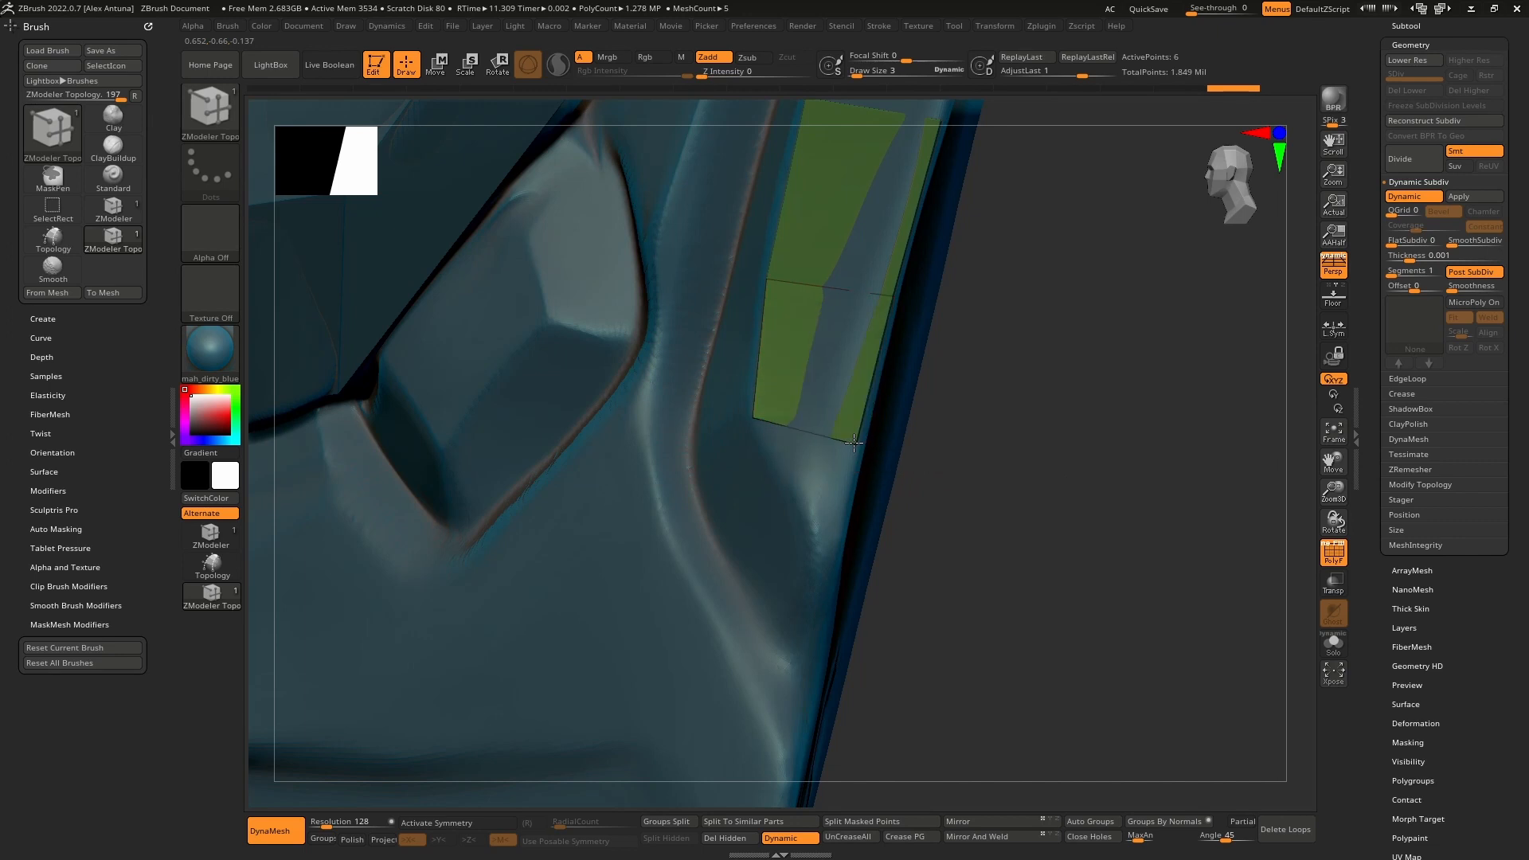
Step: Extrude more polygons around the strip's pointed lower tip and move their points onto its edges and corners
{"action": "left_click_drag", "start_coordinate": [818, 438], "coordinate": [807, 540]}
{"action": "right_click_drag", "start_coordinate": [823, 519], "coordinate": [879, 414]}
{"action": "left_click_drag", "start_coordinate": [879, 413], "coordinate": [812, 474]}
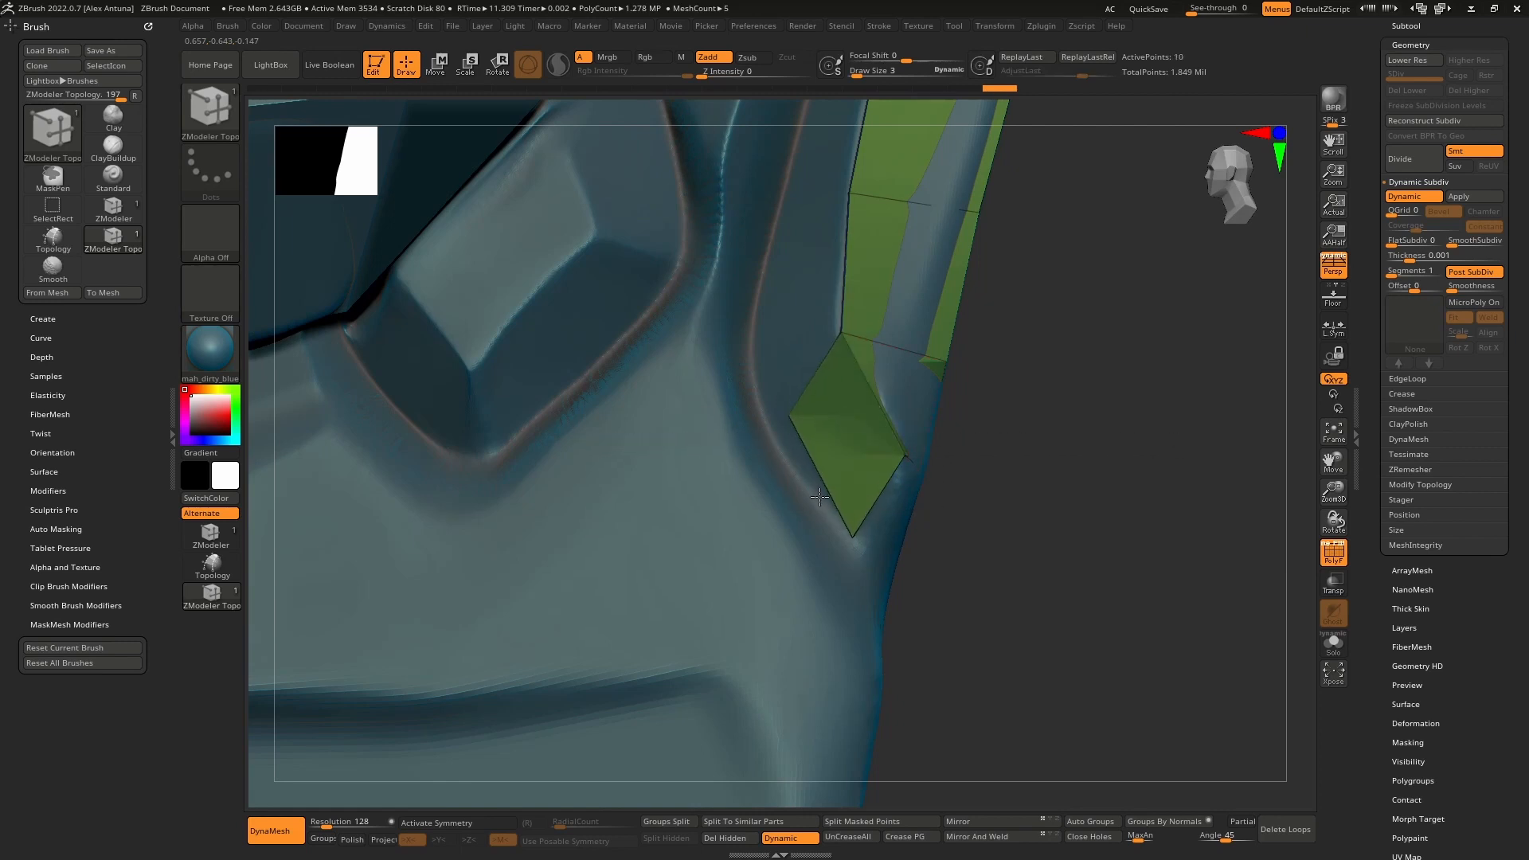
{"action": "left_click_drag", "start_coordinate": [787, 416], "coordinate": [767, 431]}
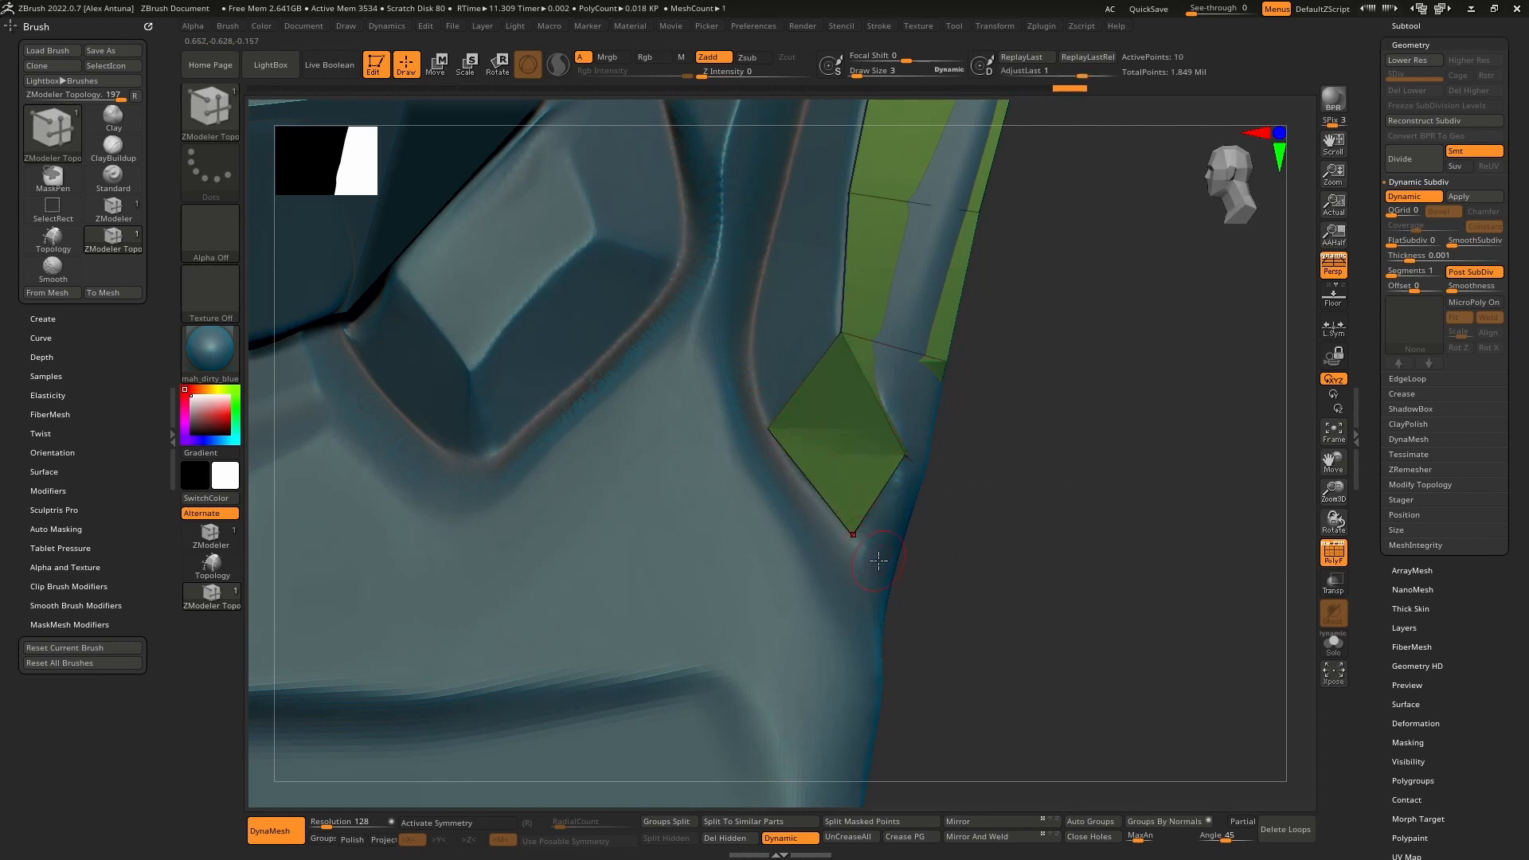
{"action": "right_click_drag", "start_coordinate": [854, 540], "coordinate": [939, 479]}
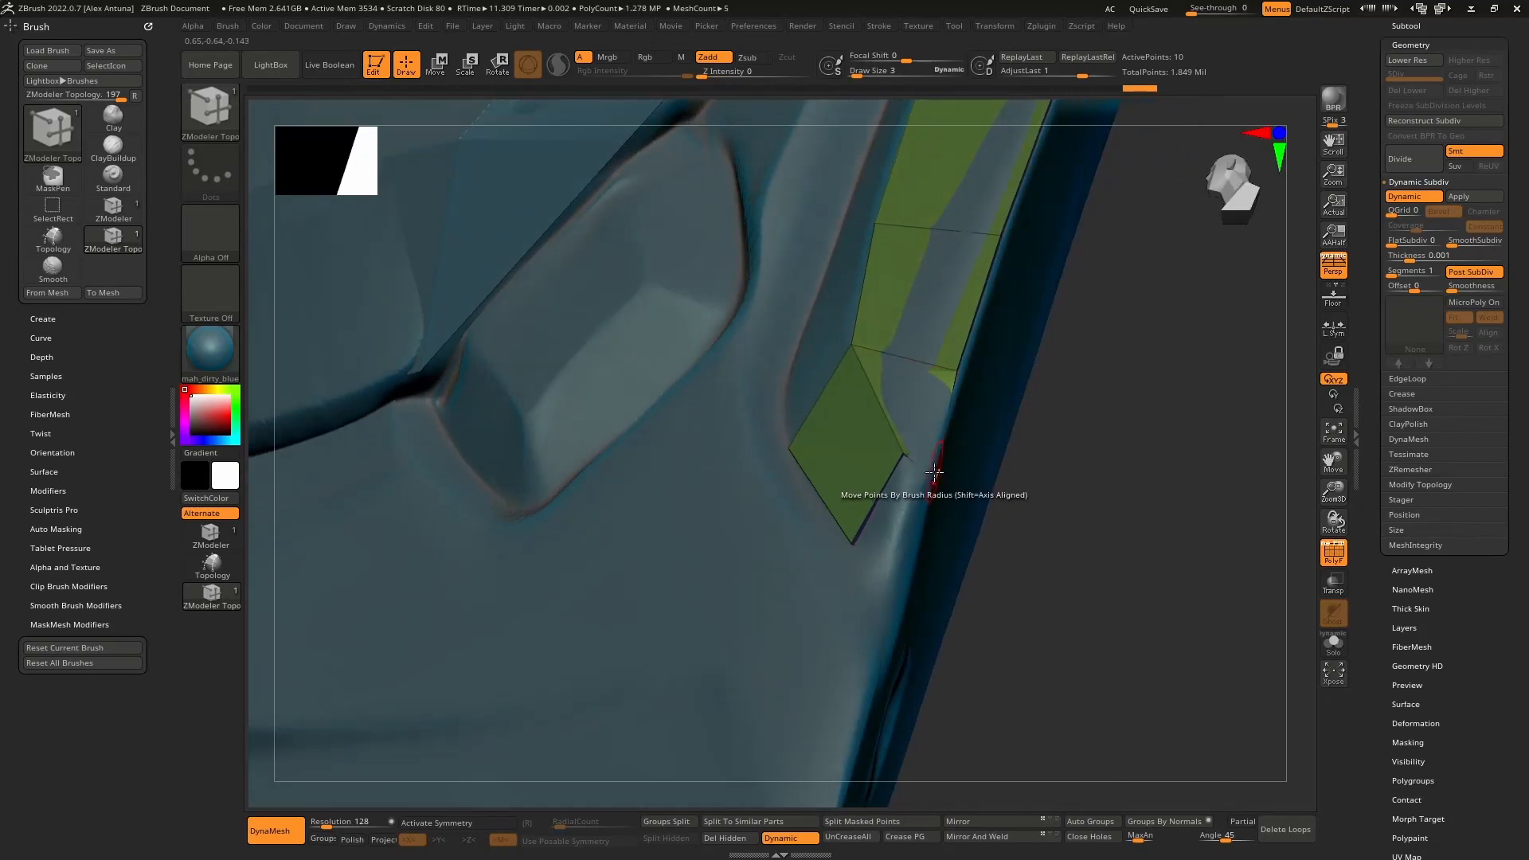
{"action": "left_click_drag", "start_coordinate": [935, 477], "coordinate": [933, 451]}
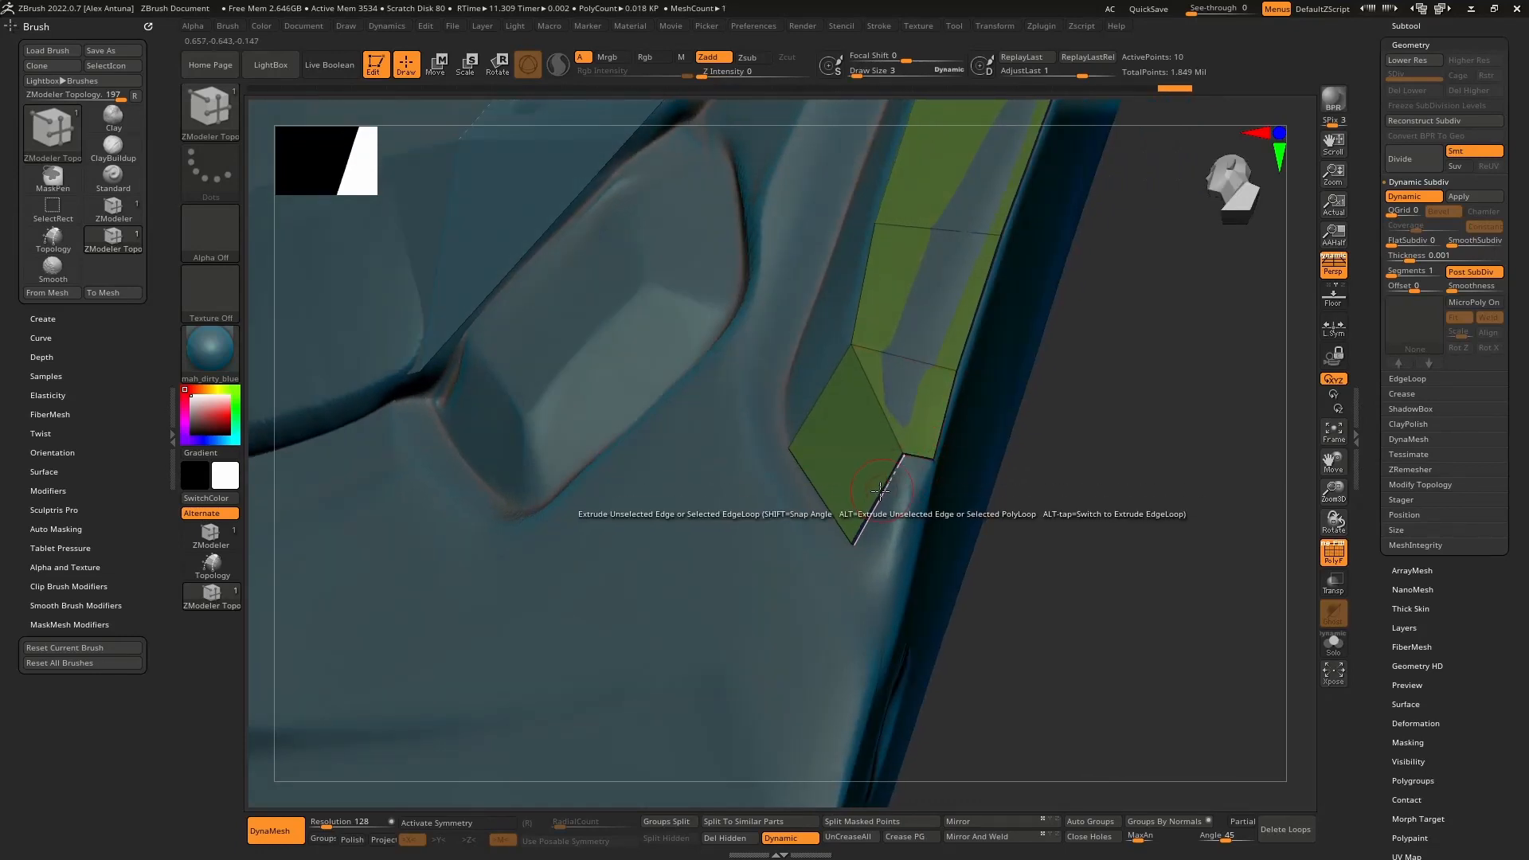
{"action": "left_click", "coordinate": [887, 561]}
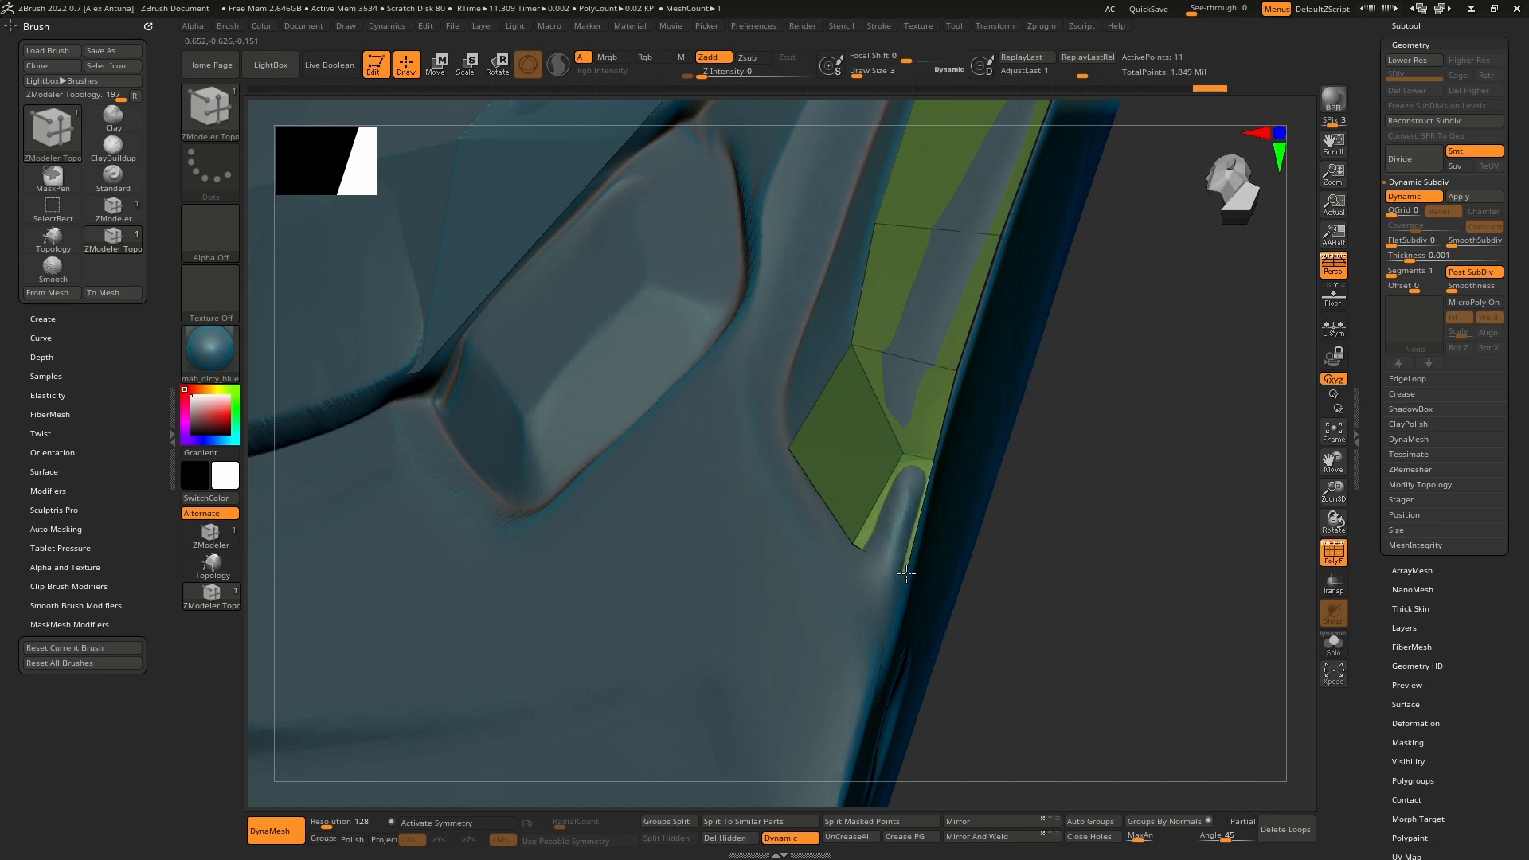
{"action": "right_click_drag", "start_coordinate": [900, 578], "coordinate": [851, 539]}
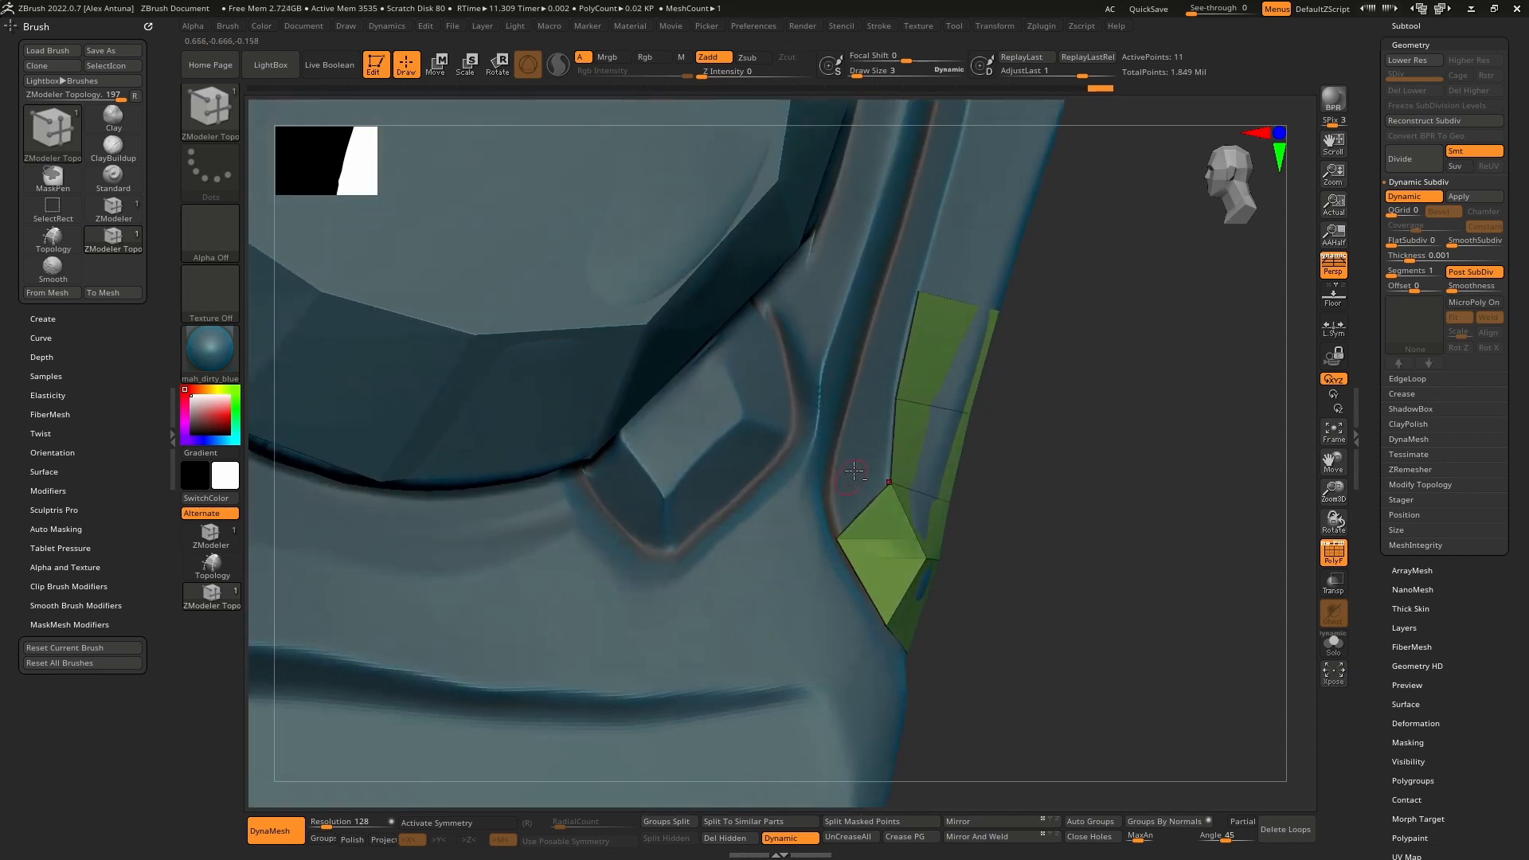
Step: Extrude the inner side edges of the lower quads across the strip's bevel to its inner border
{"action": "right_click_drag", "start_coordinate": [854, 471], "coordinate": [862, 580], "text": "alt"}
{"action": "left_click_drag", "start_coordinate": [903, 551], "coordinate": [844, 563]}
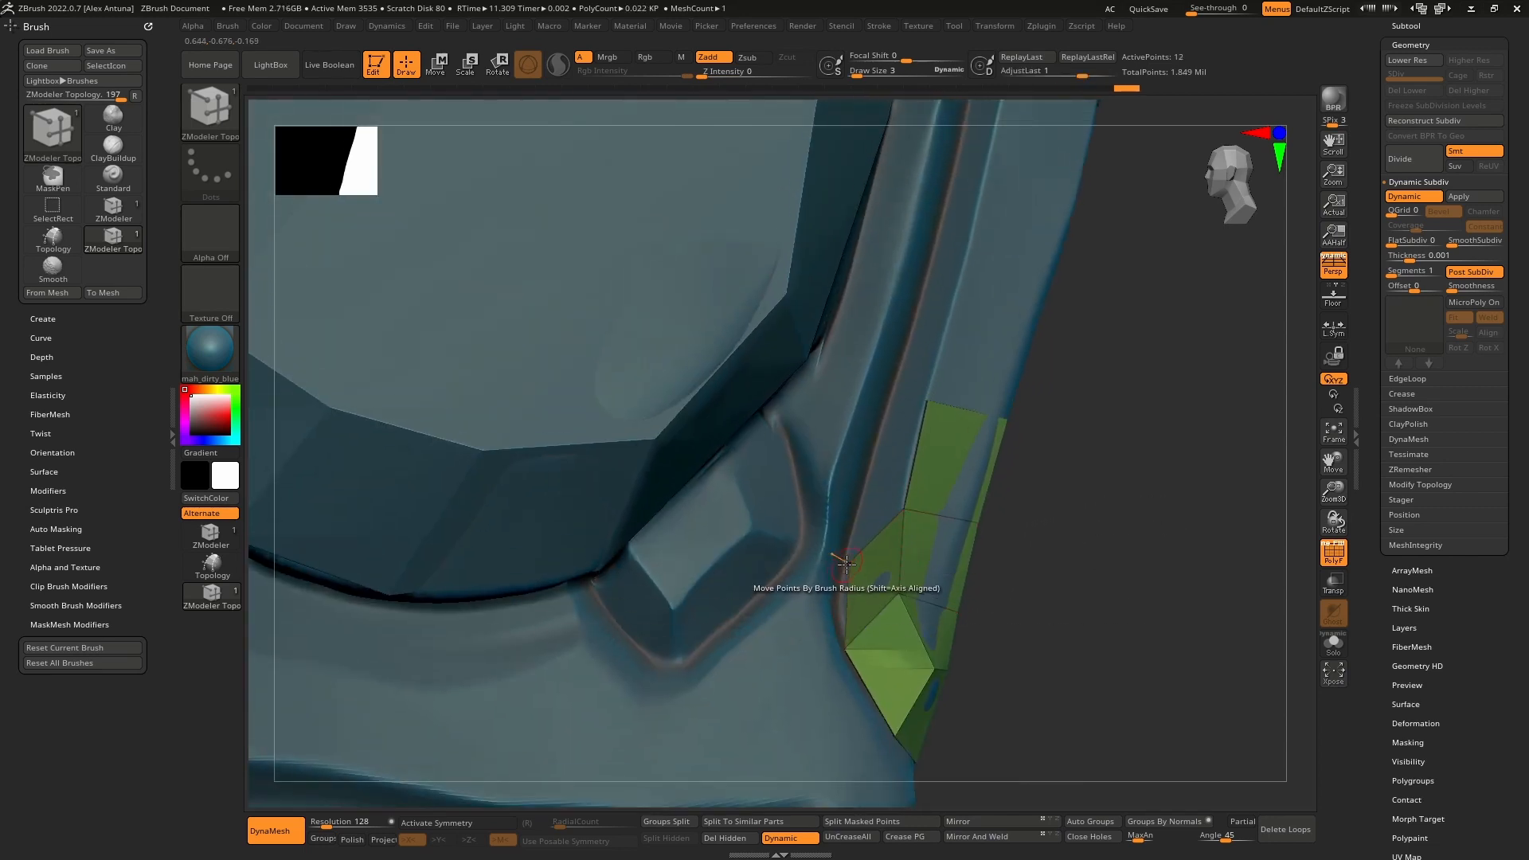
{"action": "left_click_drag", "start_coordinate": [914, 474], "coordinate": [863, 477]}
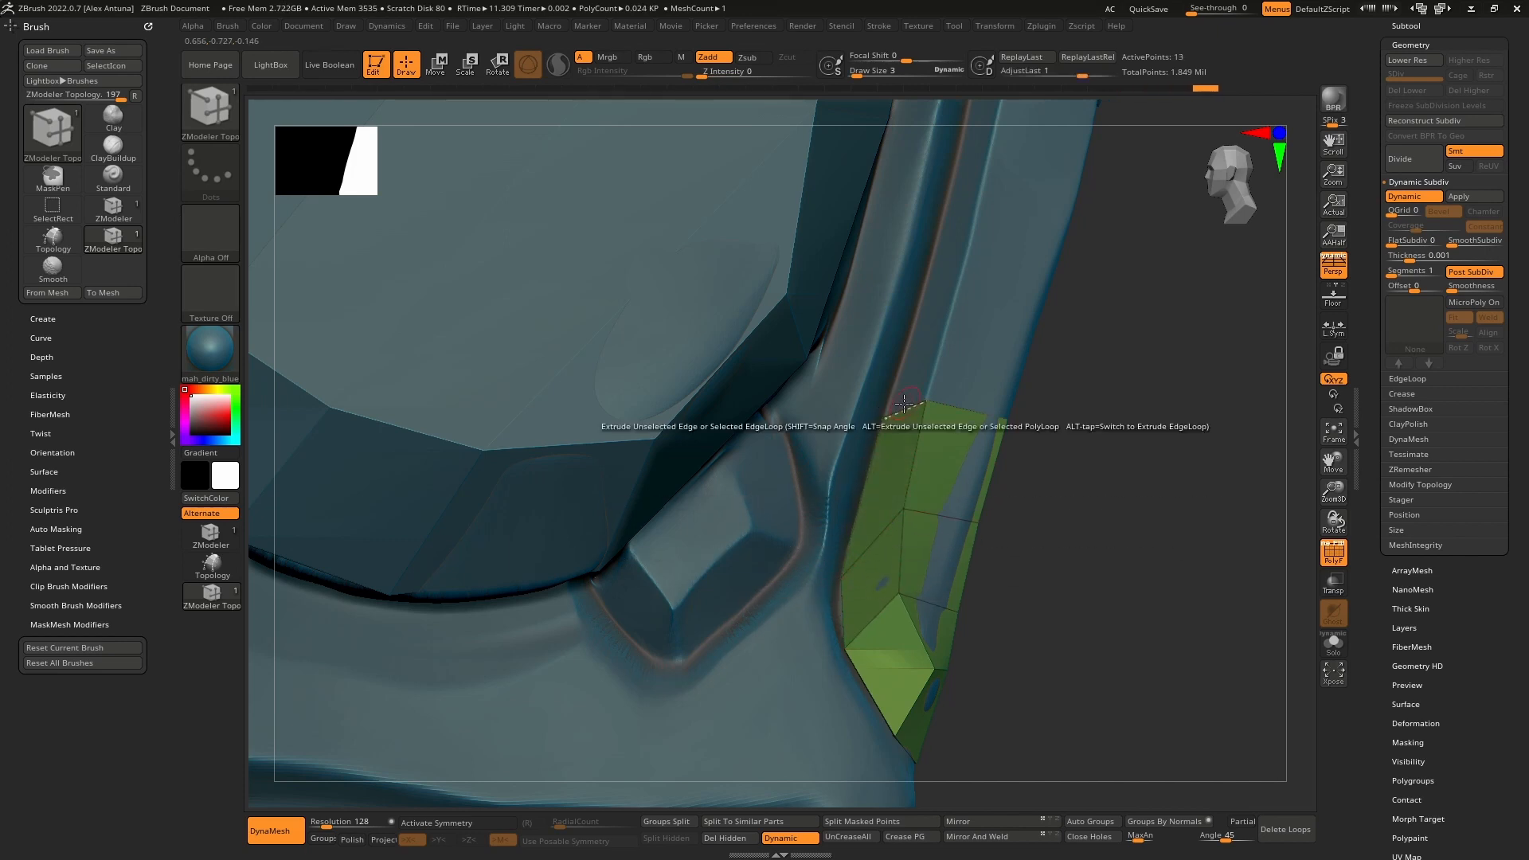
Step: Extrude the upper edges of the face and bevel polygons up the whole strip to just below its top end
{"action": "right_click_drag", "start_coordinate": [889, 405], "coordinate": [898, 626], "text": "ctrl"}
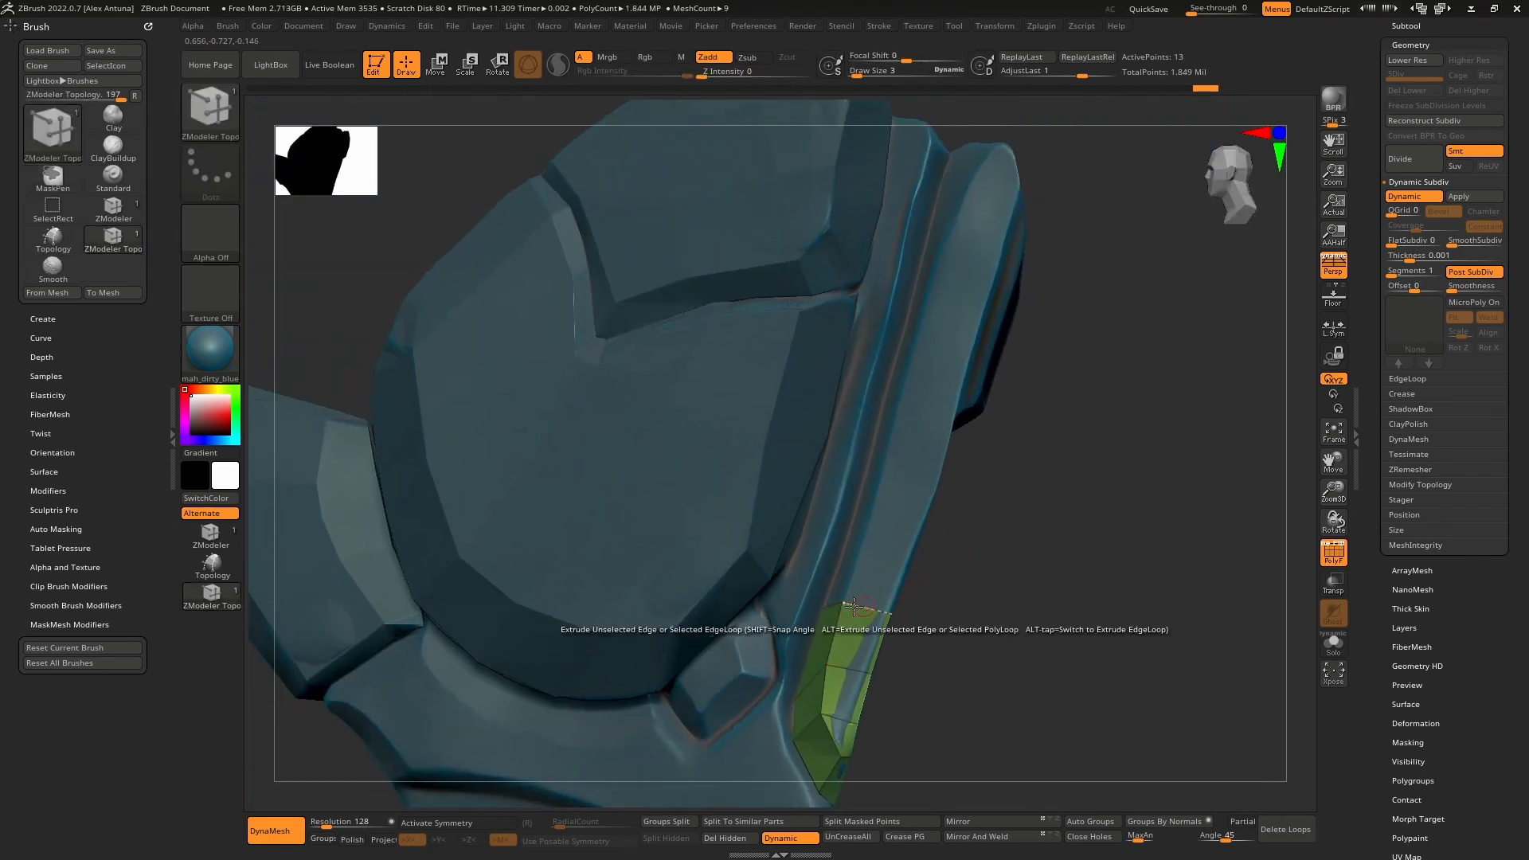
{"action": "left_click_drag", "start_coordinate": [866, 610], "coordinate": [992, 211]}
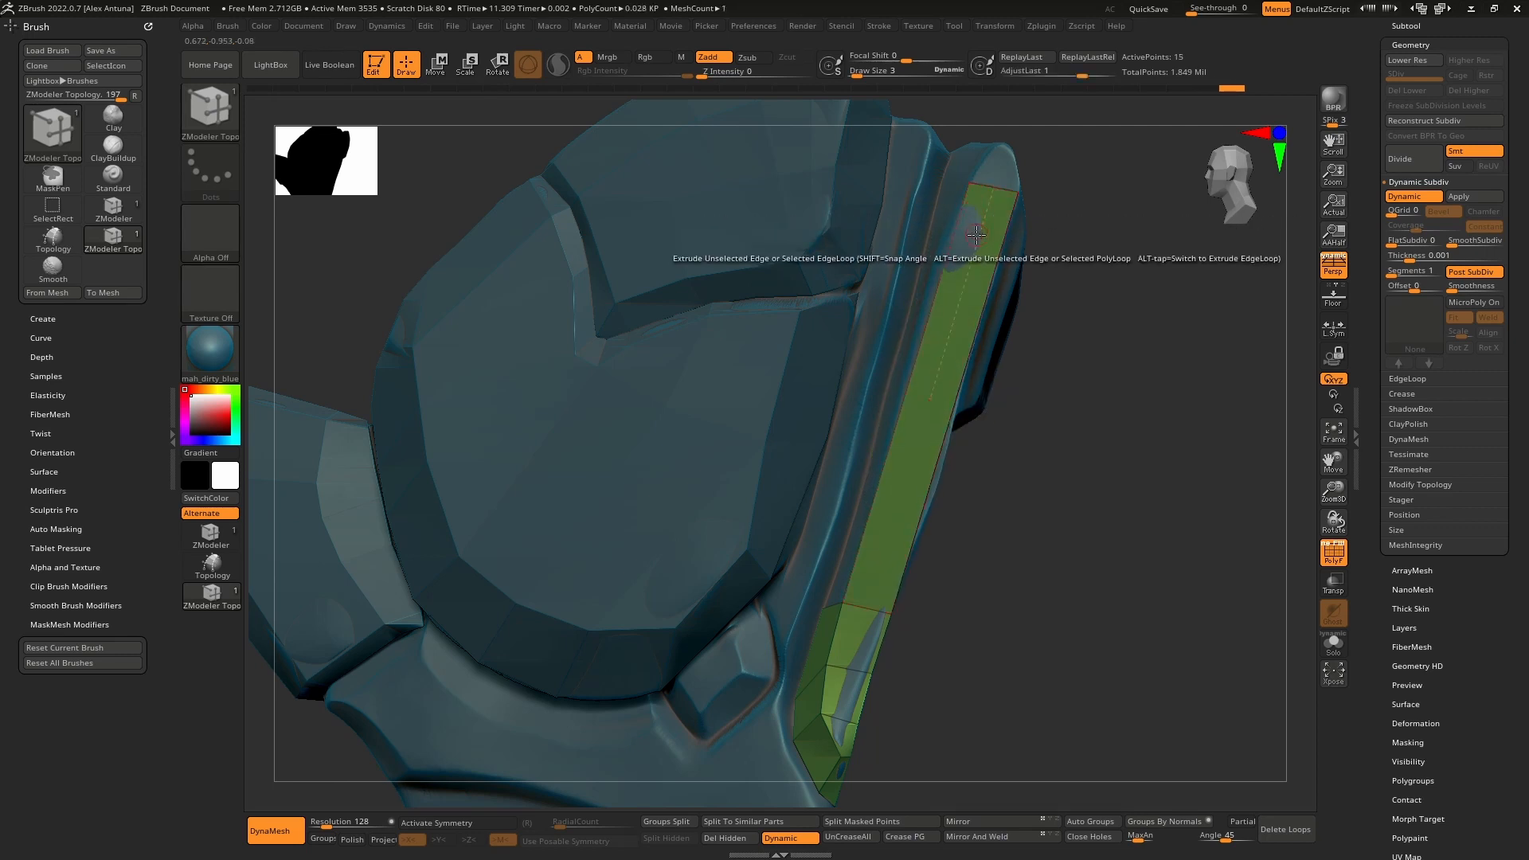
{"action": "left_click_drag", "start_coordinate": [832, 608], "coordinate": [896, 360]}
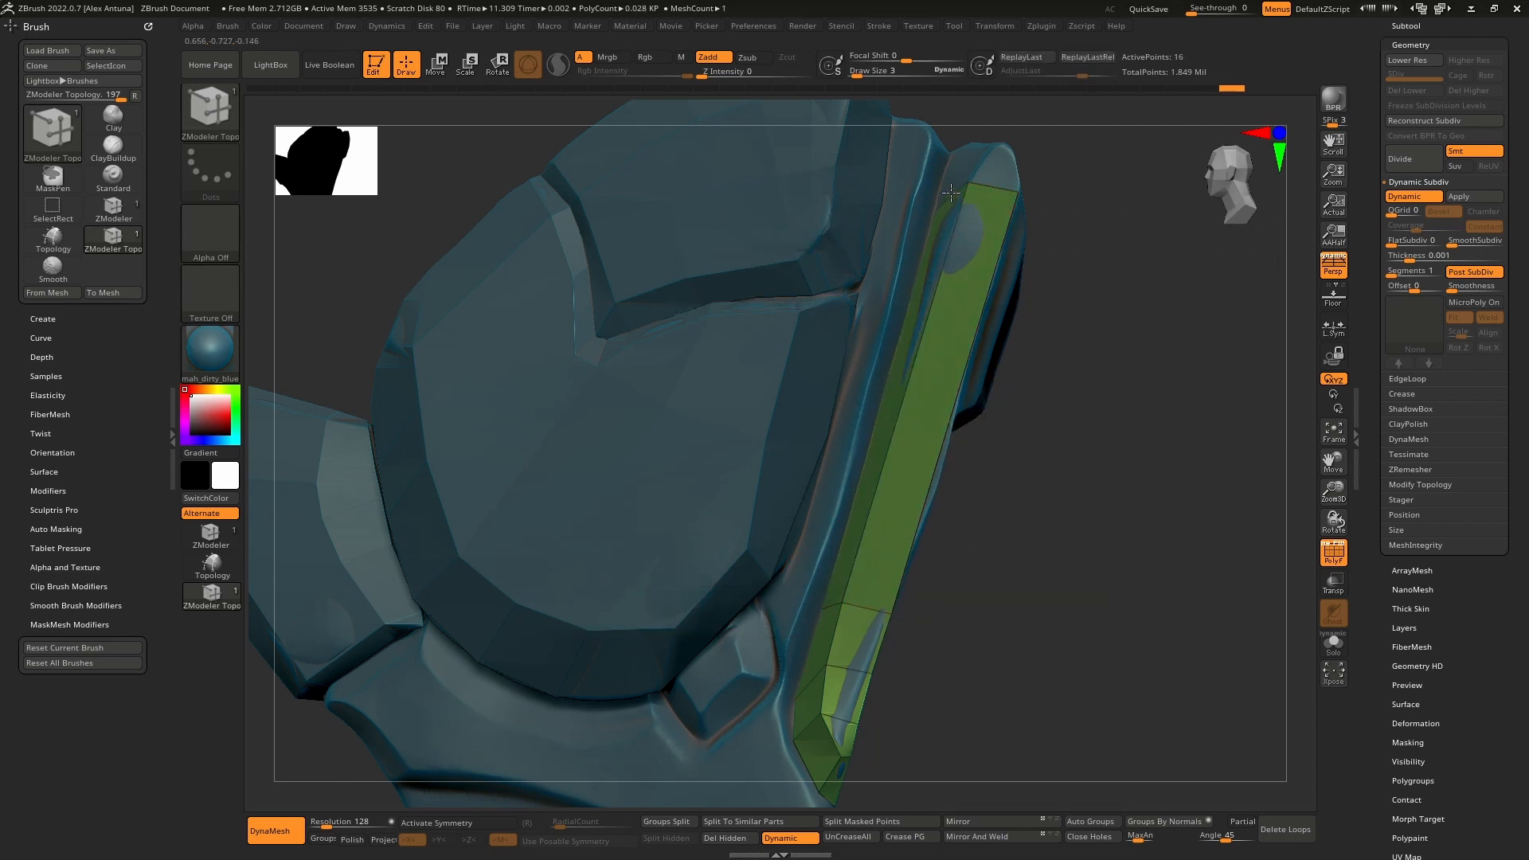
{"action": "left_click_drag", "start_coordinate": [950, 192], "coordinate": [954, 184]}
{"action": "right_click_drag", "start_coordinate": [947, 186], "coordinate": [894, 404], "text": "alt"}
{"action": "left_click_drag", "start_coordinate": [871, 415], "coordinate": [853, 393]}
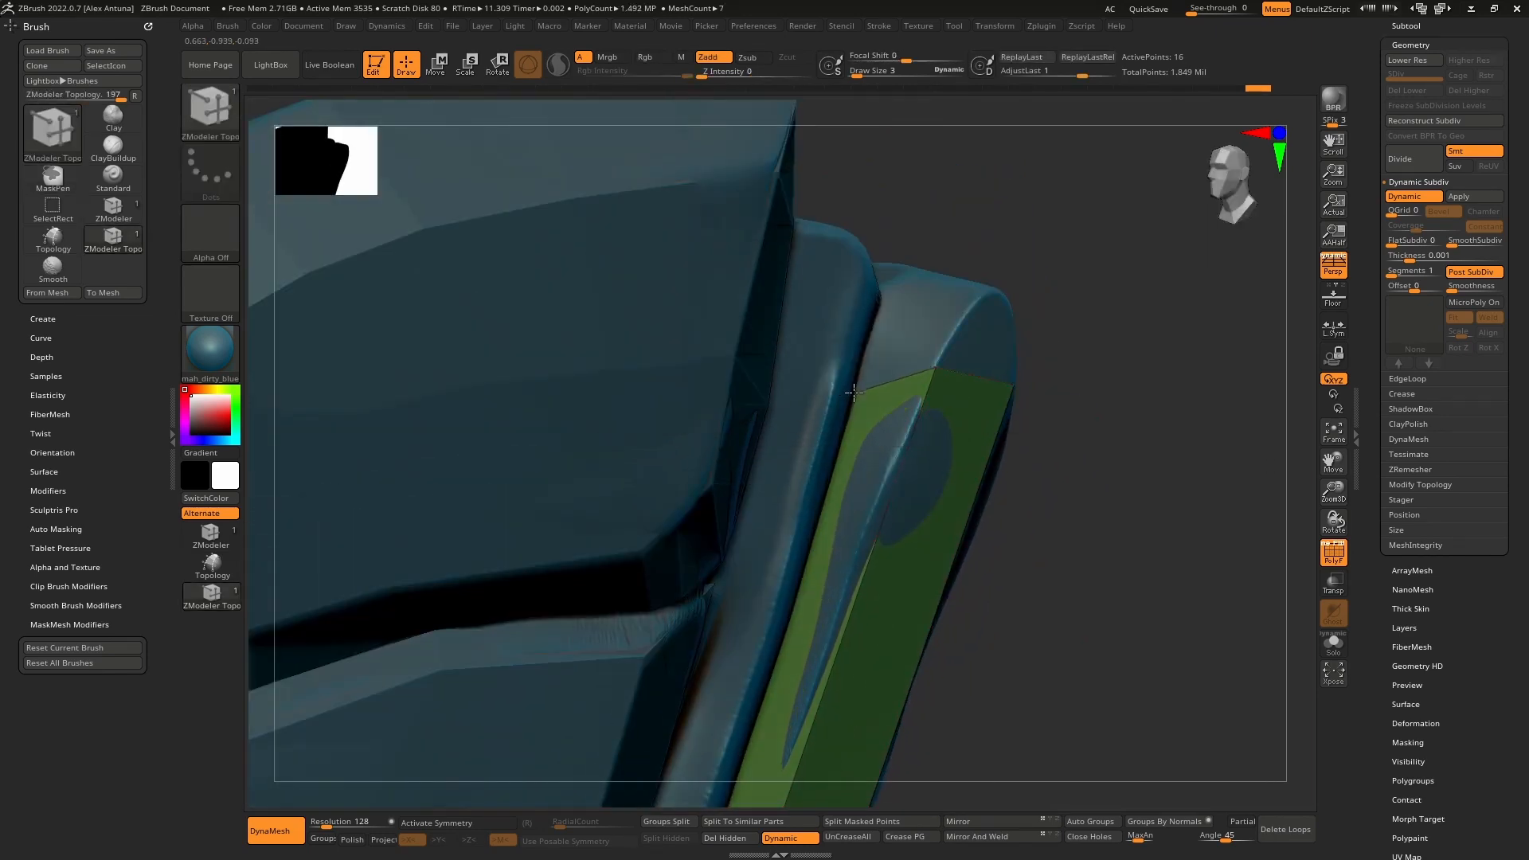
Step: Extrude the top edges over the strip's rounded upper end and fit the new points to its outline
{"action": "mouse_move", "coordinate": [864, 396]}
{"action": "right_mouse_down"}
{"action": "mouse_move", "coordinate": [852, 403]}
{"action": "mouse_move", "coordinate": [868, 392]}
{"action": "right_mouse_up"}
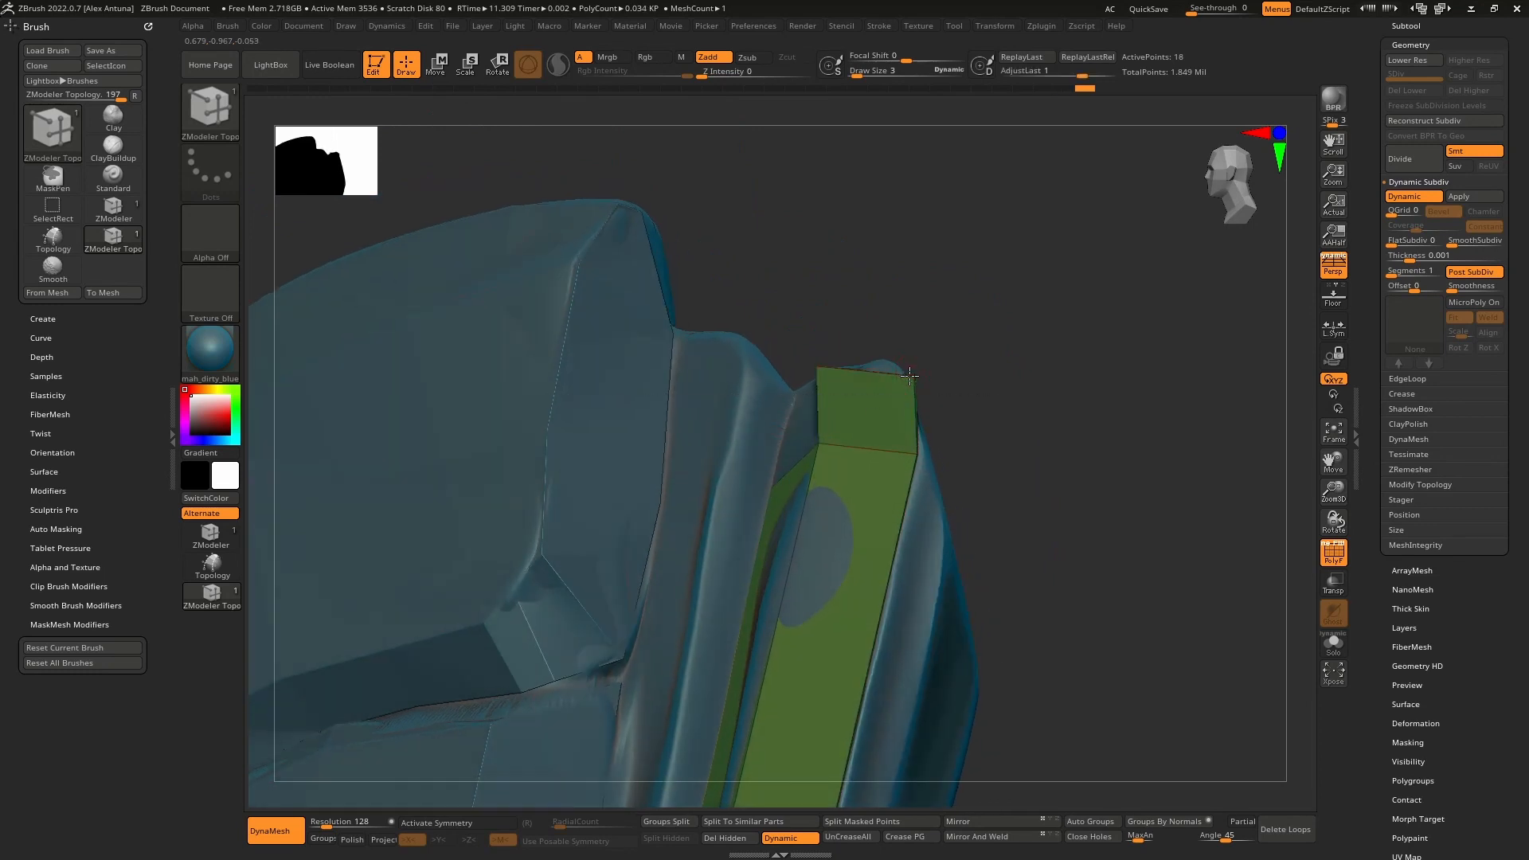
{"action": "right_click_drag", "start_coordinate": [901, 370], "coordinate": [794, 419]}
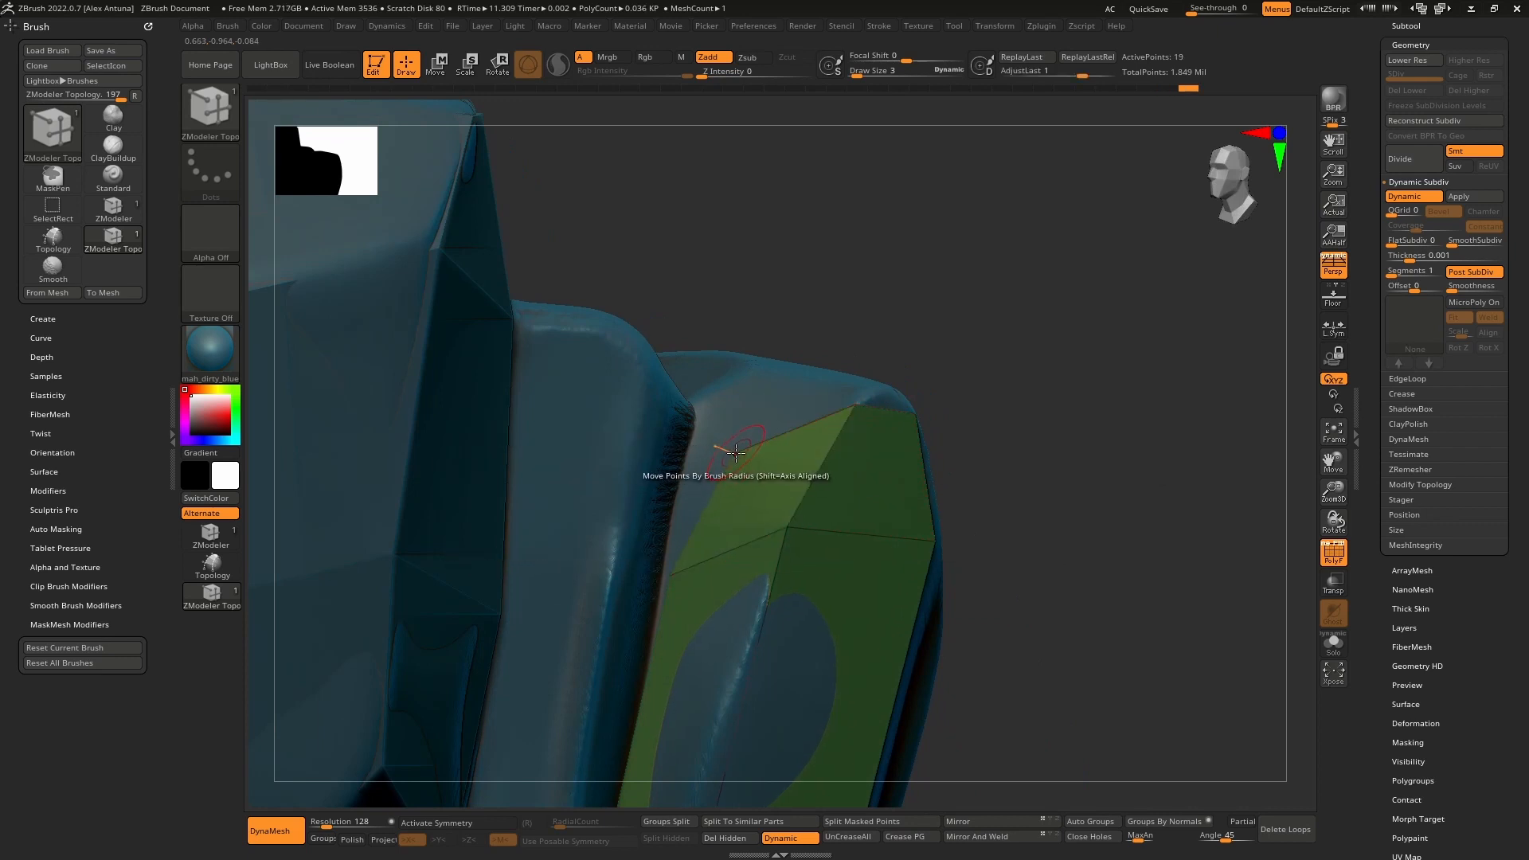
{"action": "right_click_drag", "start_coordinate": [697, 408], "coordinate": [932, 461]}
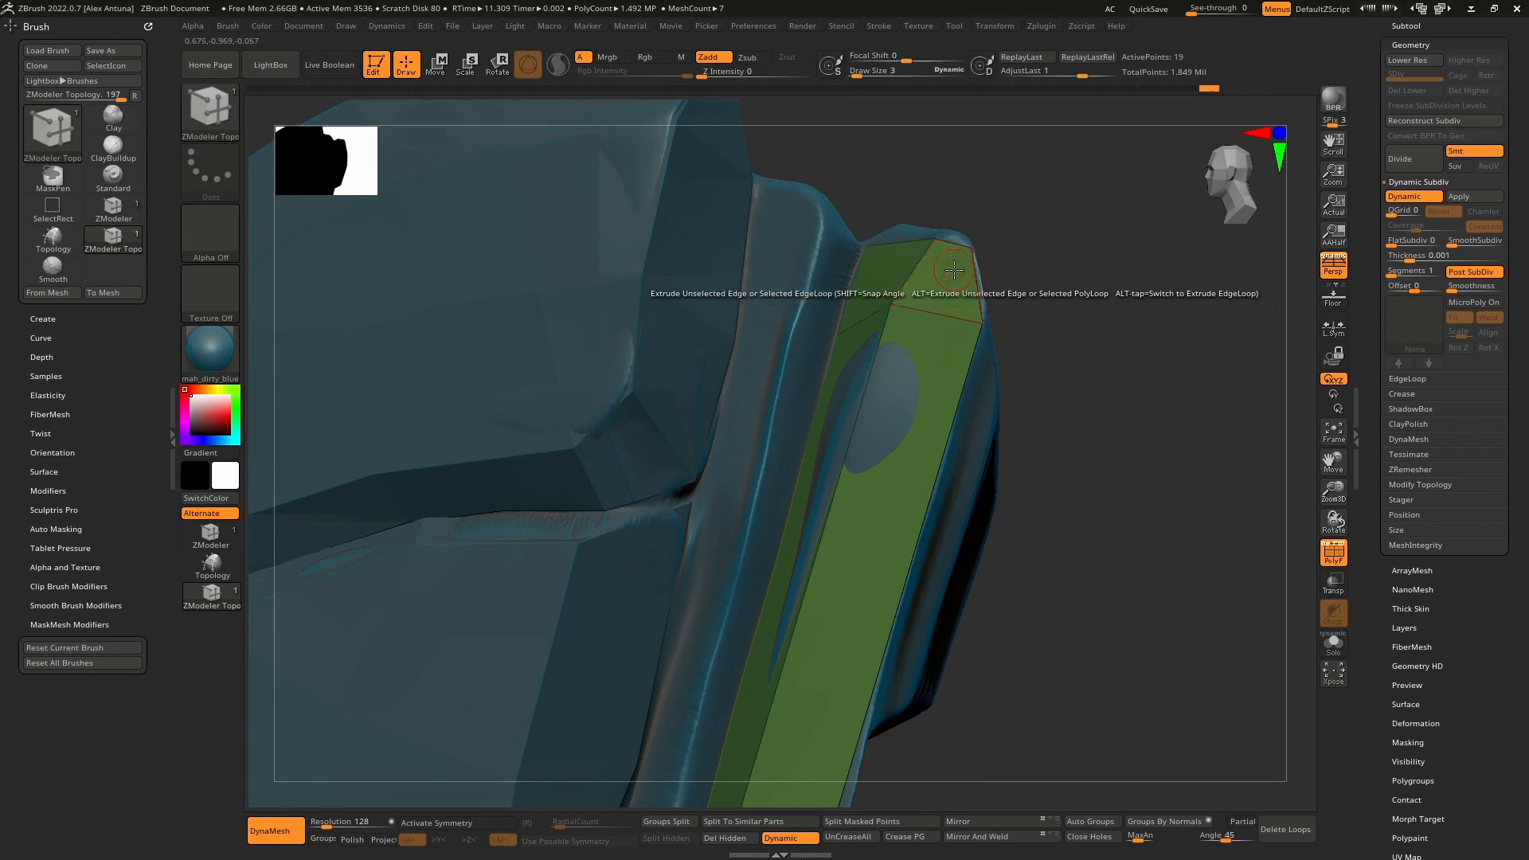
Step: Check the strip's low-poly mesh along its full length and turn off its Dynamic Subdiv
{"action": "right_click_drag", "start_coordinate": [956, 276], "coordinate": [966, 617]}
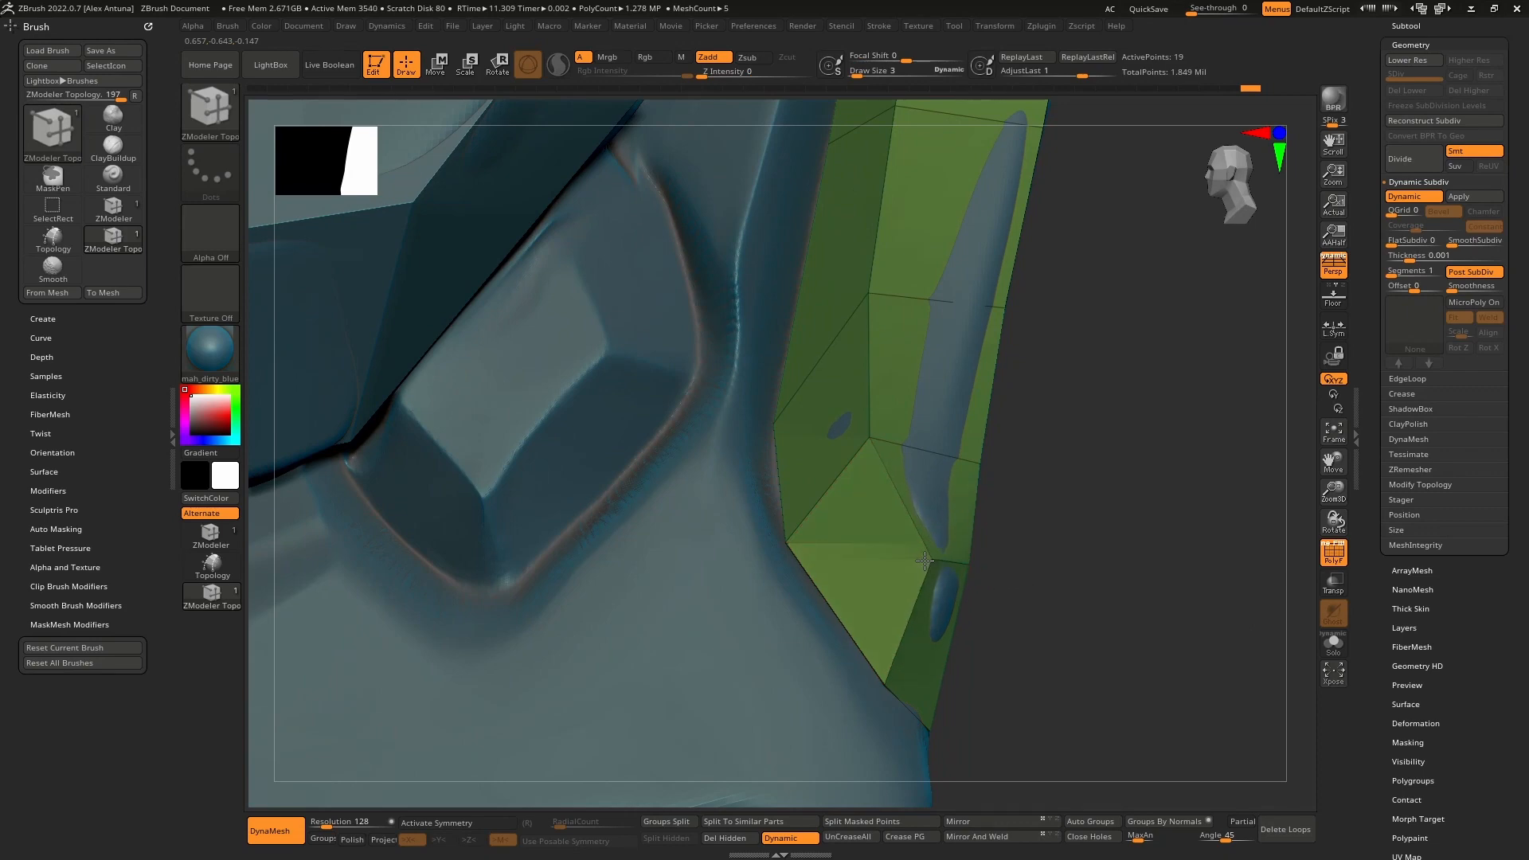
{"action": "right_click_drag", "start_coordinate": [925, 562], "coordinate": [1063, 486]}
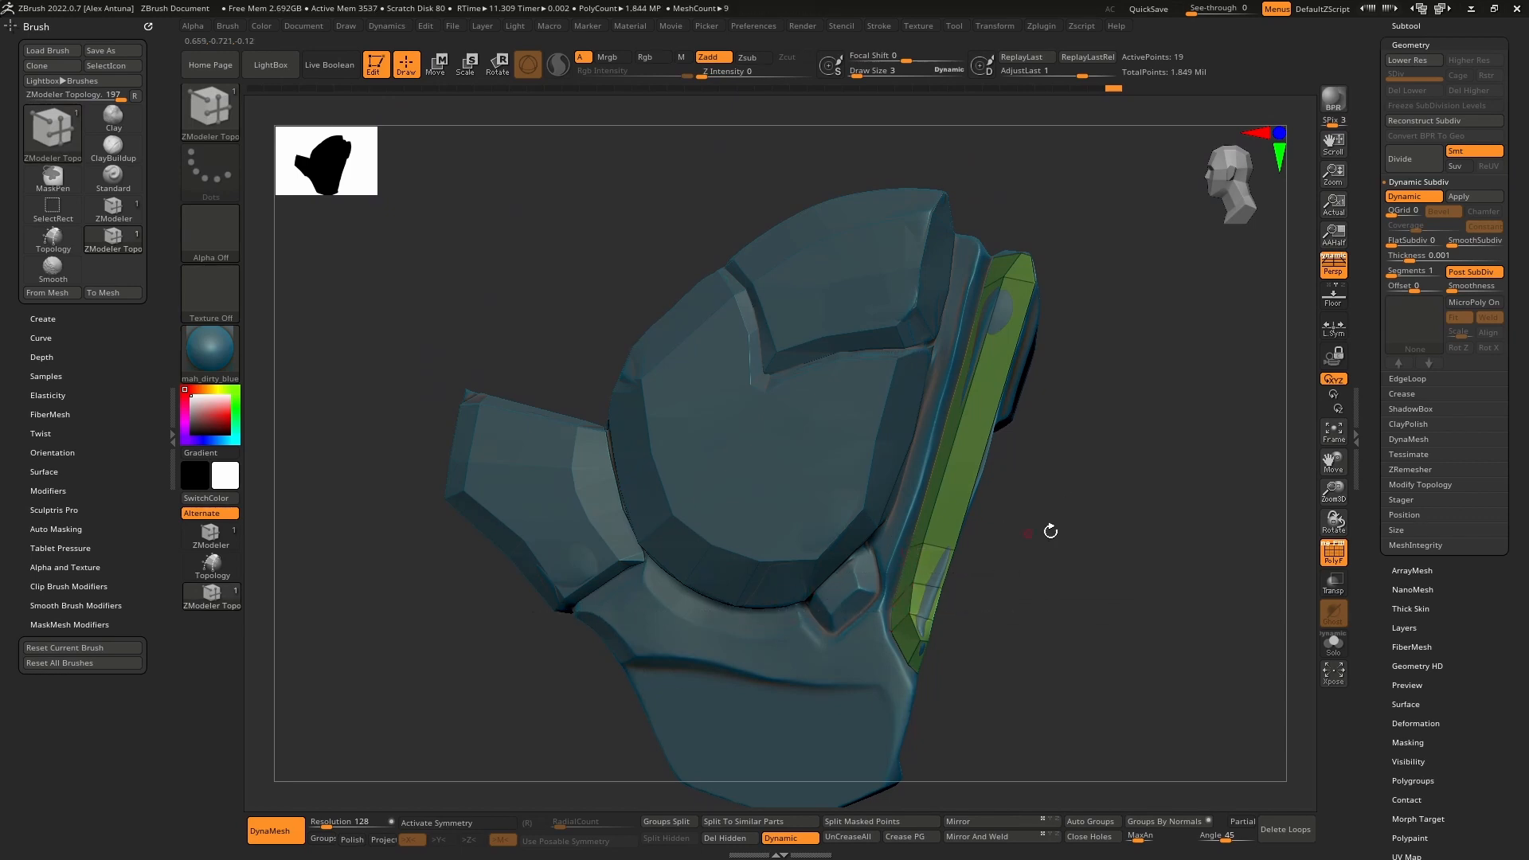
{"action": "mouse_move", "coordinate": [1050, 532]}
{"action": "right_mouse_down"}
{"action": "mouse_move", "coordinate": [1031, 513]}
{"action": "mouse_move", "coordinate": [1075, 501]}
{"action": "mouse_move", "coordinate": [1025, 530]}
{"action": "mouse_move", "coordinate": [1056, 480]}
{"action": "mouse_move", "coordinate": [1028, 536]}
{"action": "right_mouse_up"}
{"action": "left_click", "coordinate": [1419, 199]}
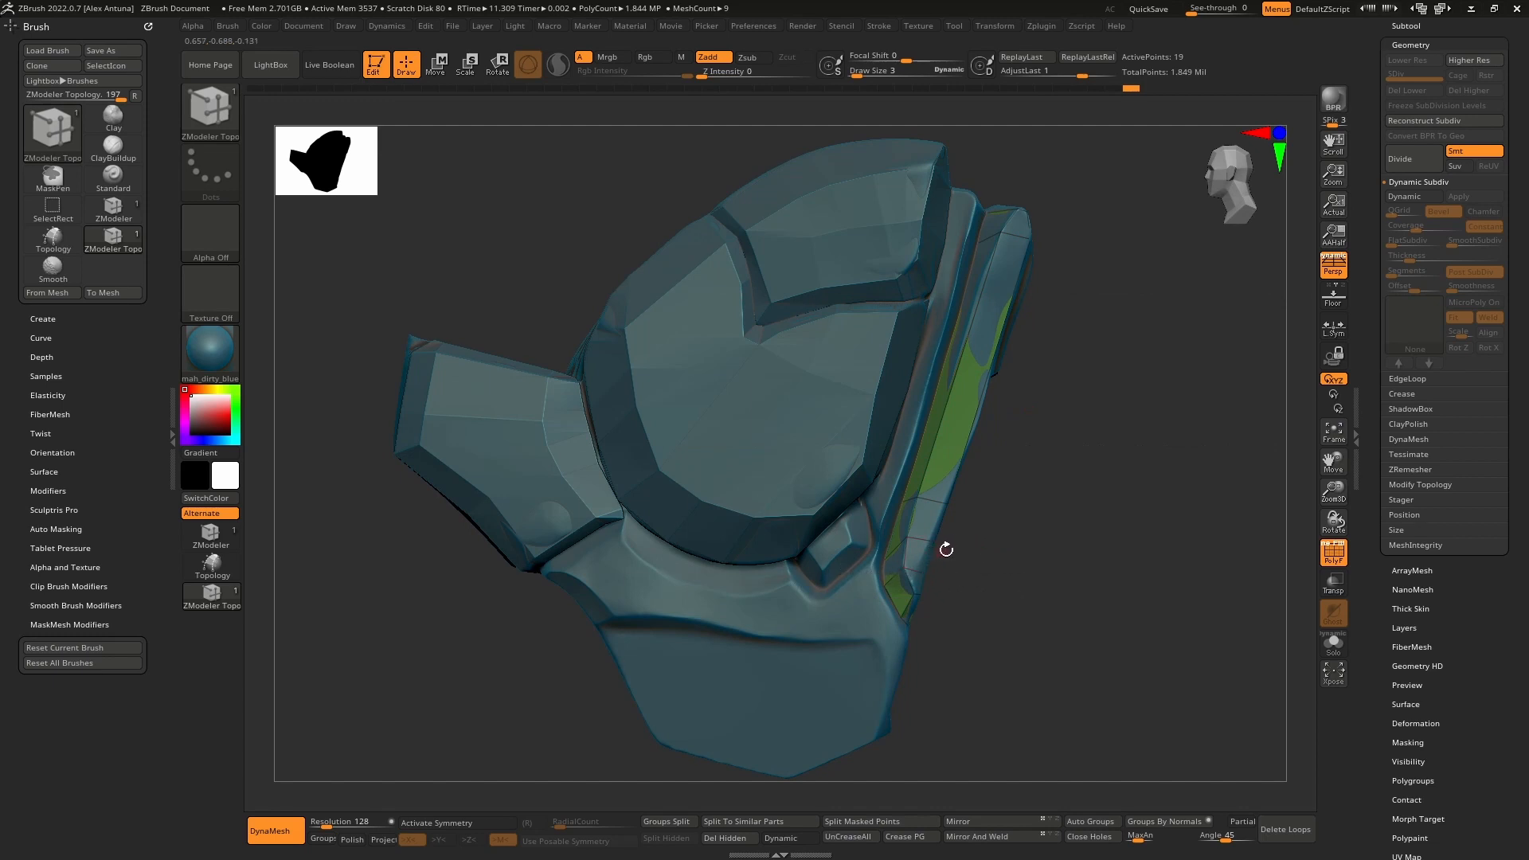
Step: Open the subtool list and make Extract3, the lower piece beneath the round plate, the active subtool
{"action": "right_click_drag", "start_coordinate": [989, 584], "coordinate": [1035, 677], "text": "alt"}
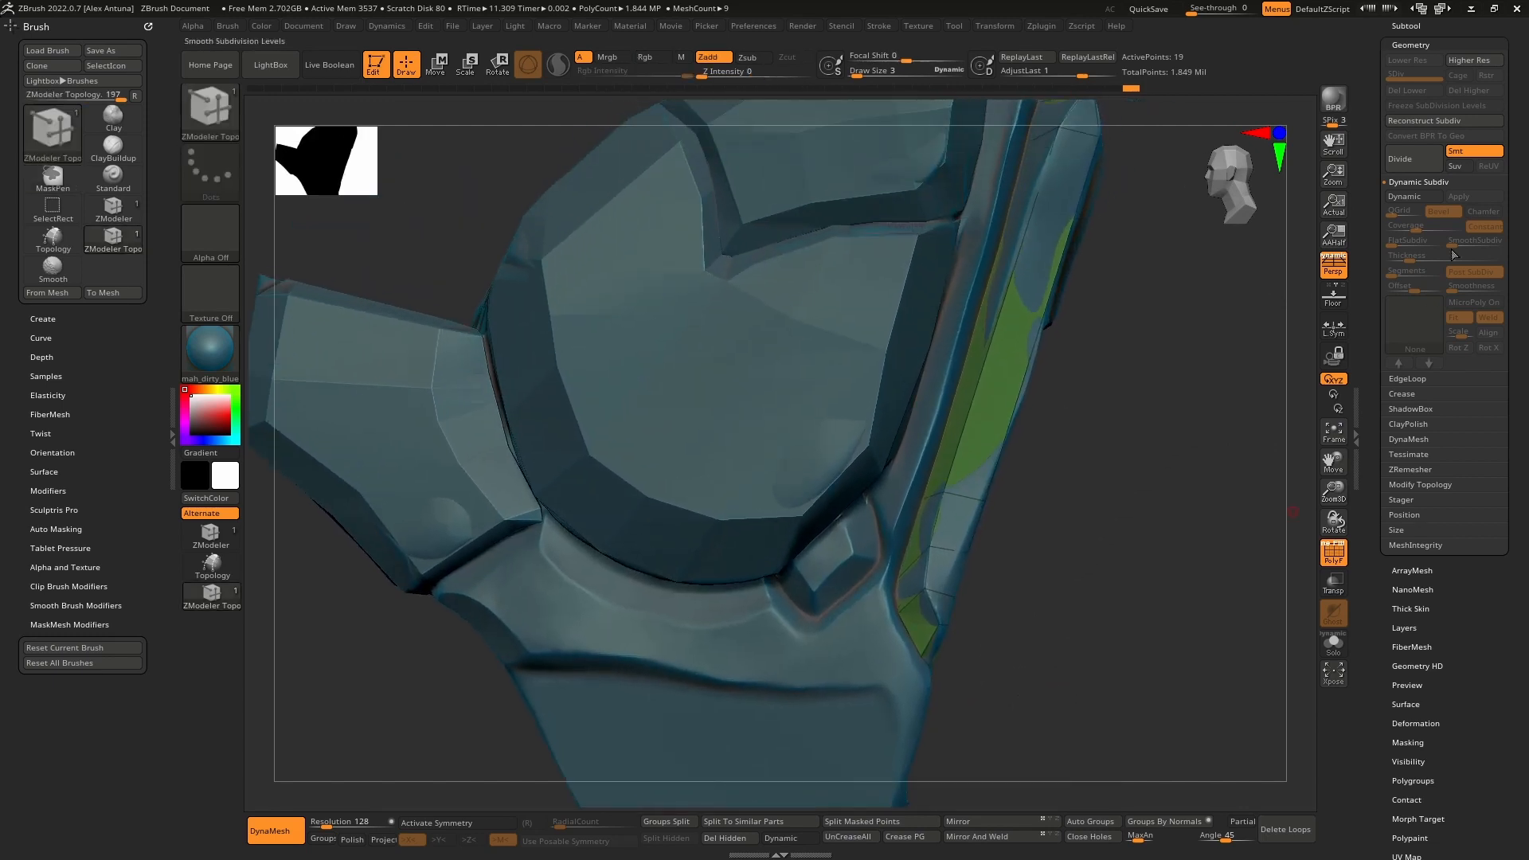
{"action": "left_click_drag", "start_coordinate": [1377, 256], "coordinate": [1379, 352]}
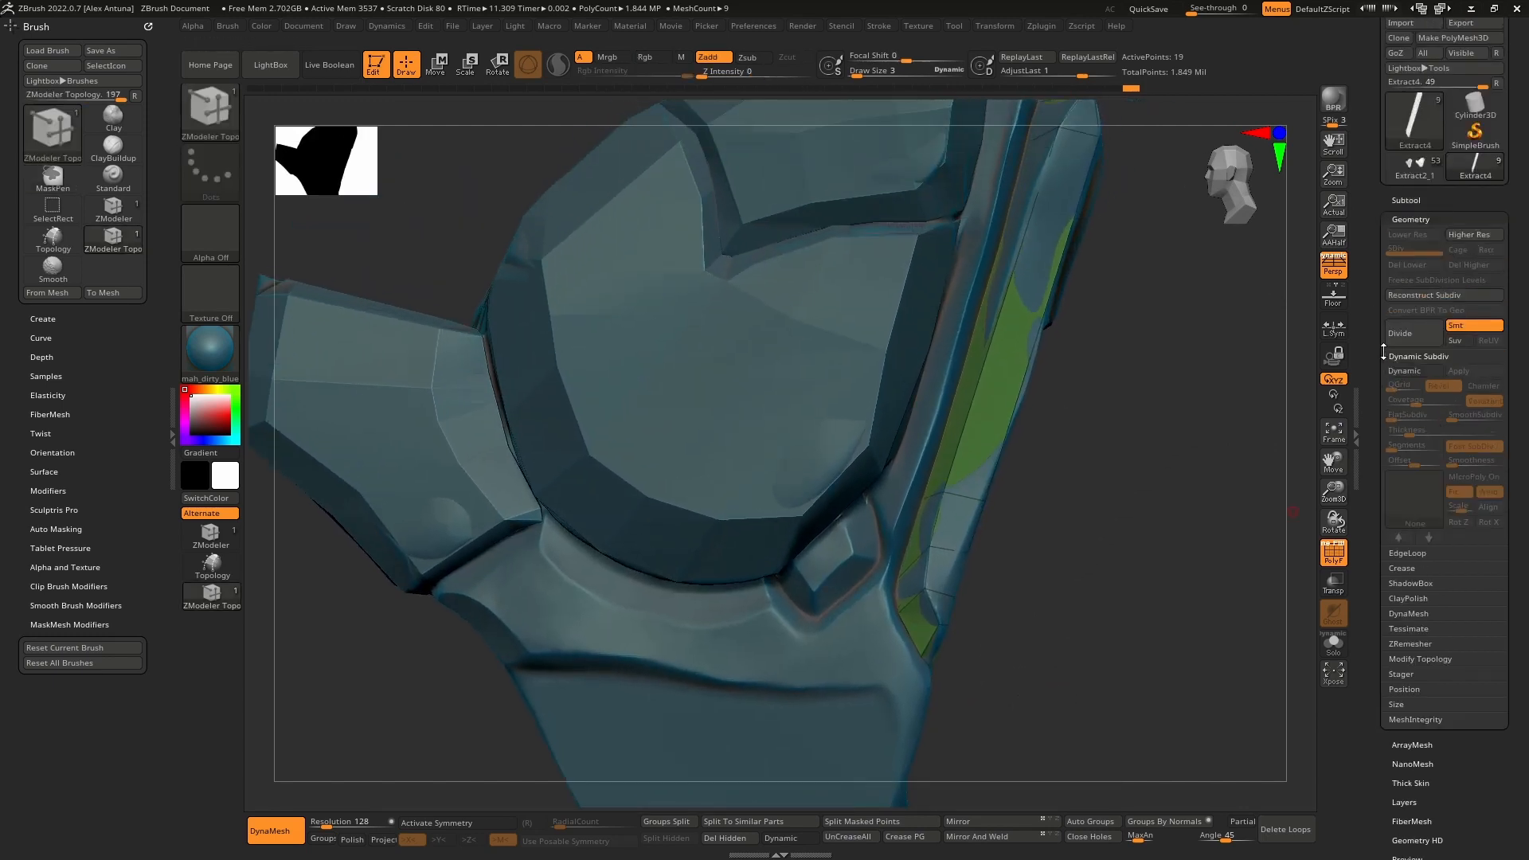
{"action": "left_click", "coordinate": [1408, 202]}
{"action": "key", "text": "shift"}
{"action": "left_click", "coordinate": [1473, 551]}
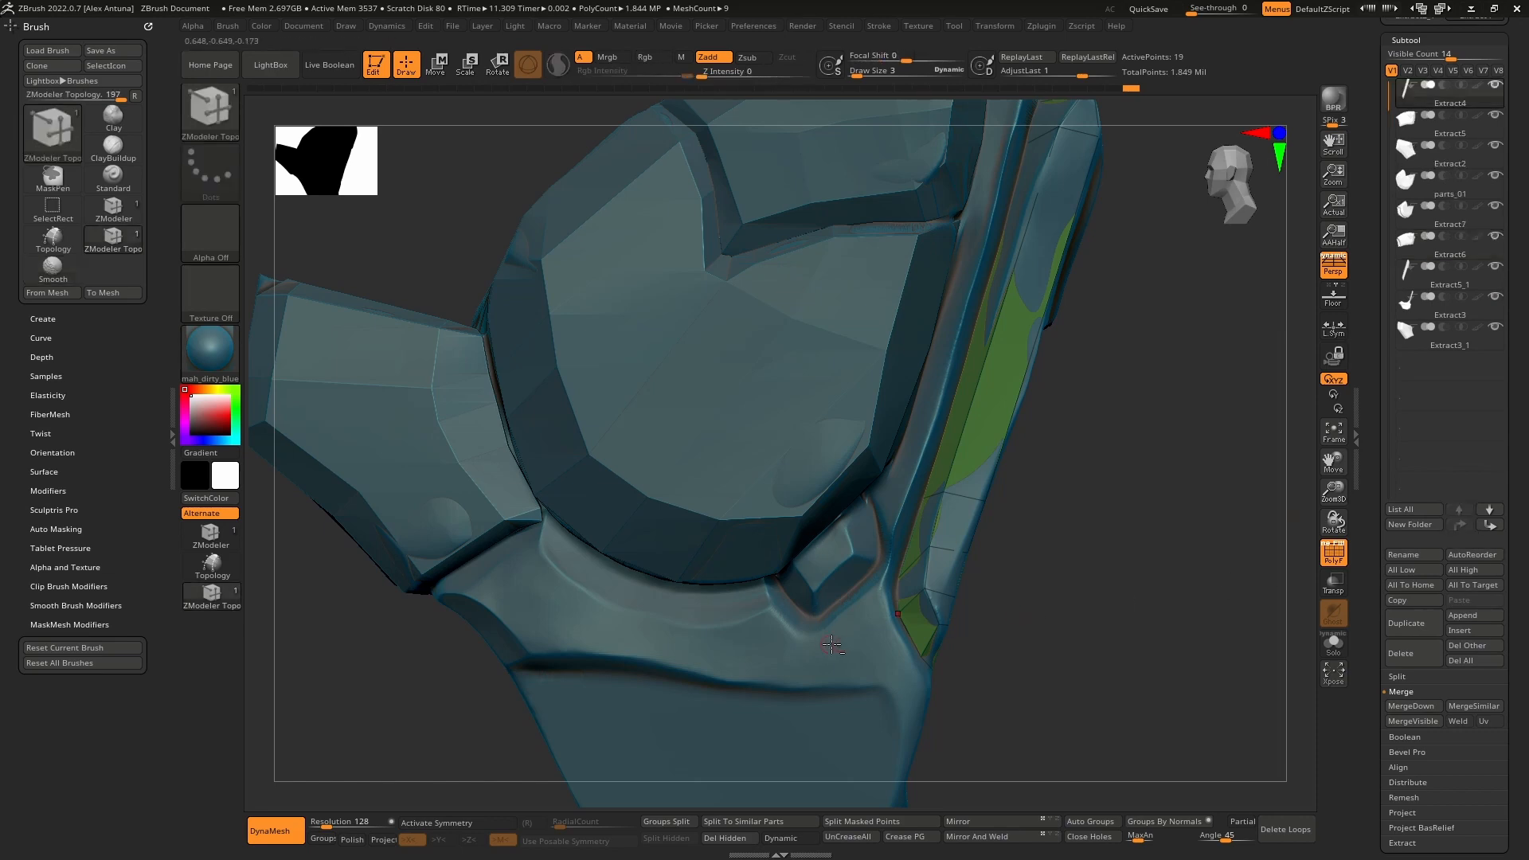
{"action": "right_click_drag", "start_coordinate": [941, 636], "coordinate": [846, 507], "text": "alt"}
{"action": "left_click", "coordinate": [863, 509], "text": "alt"}
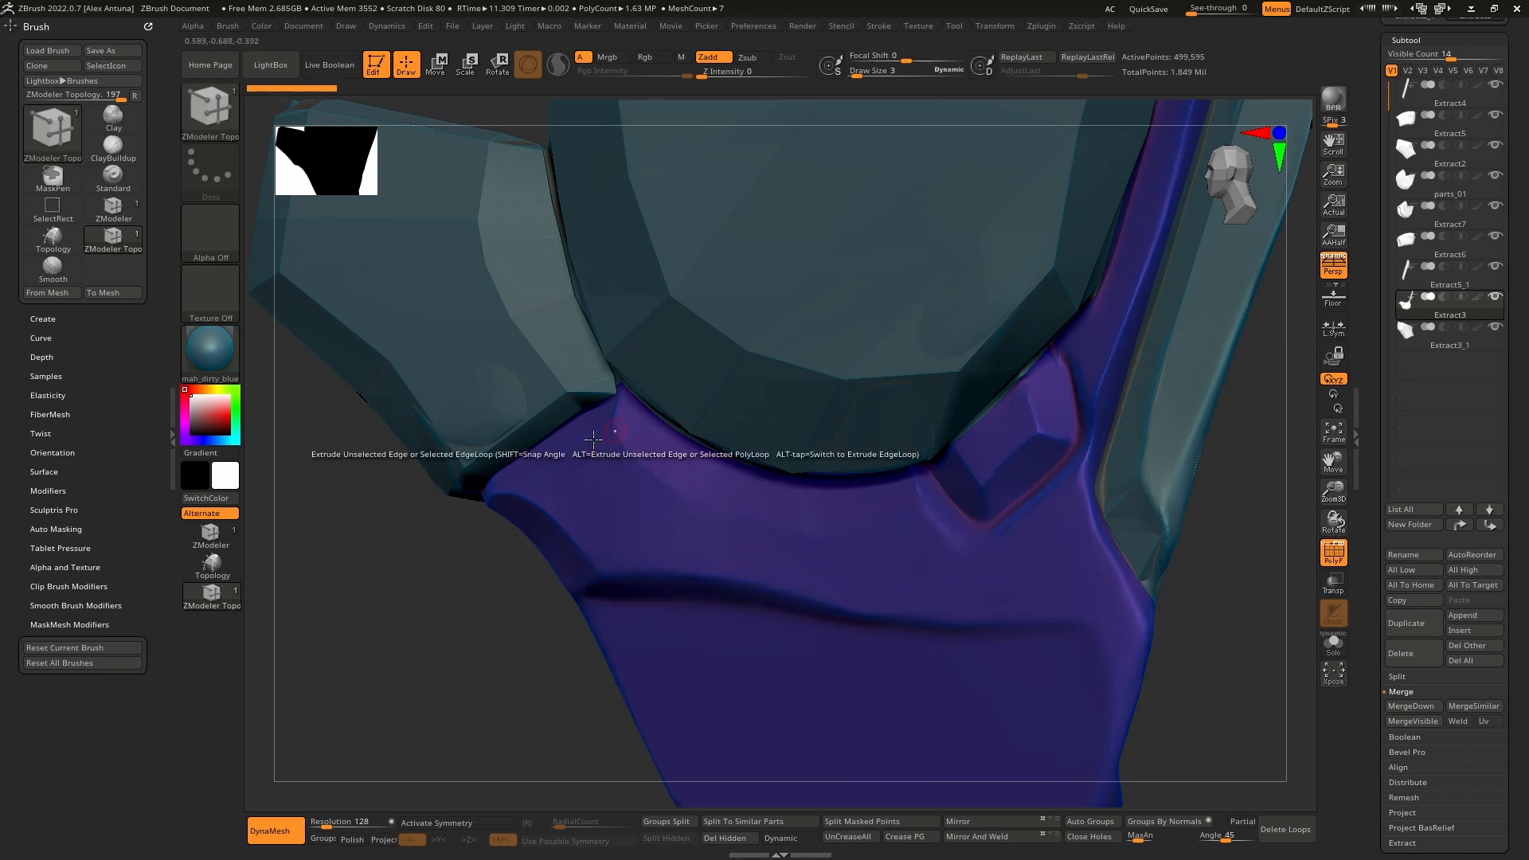
Step: Draw two pairs of crossing Topology lines on Extract3's upper face, build one quad, and split it off as its own subtool
{"action": "left_click", "coordinate": [229, 561]}
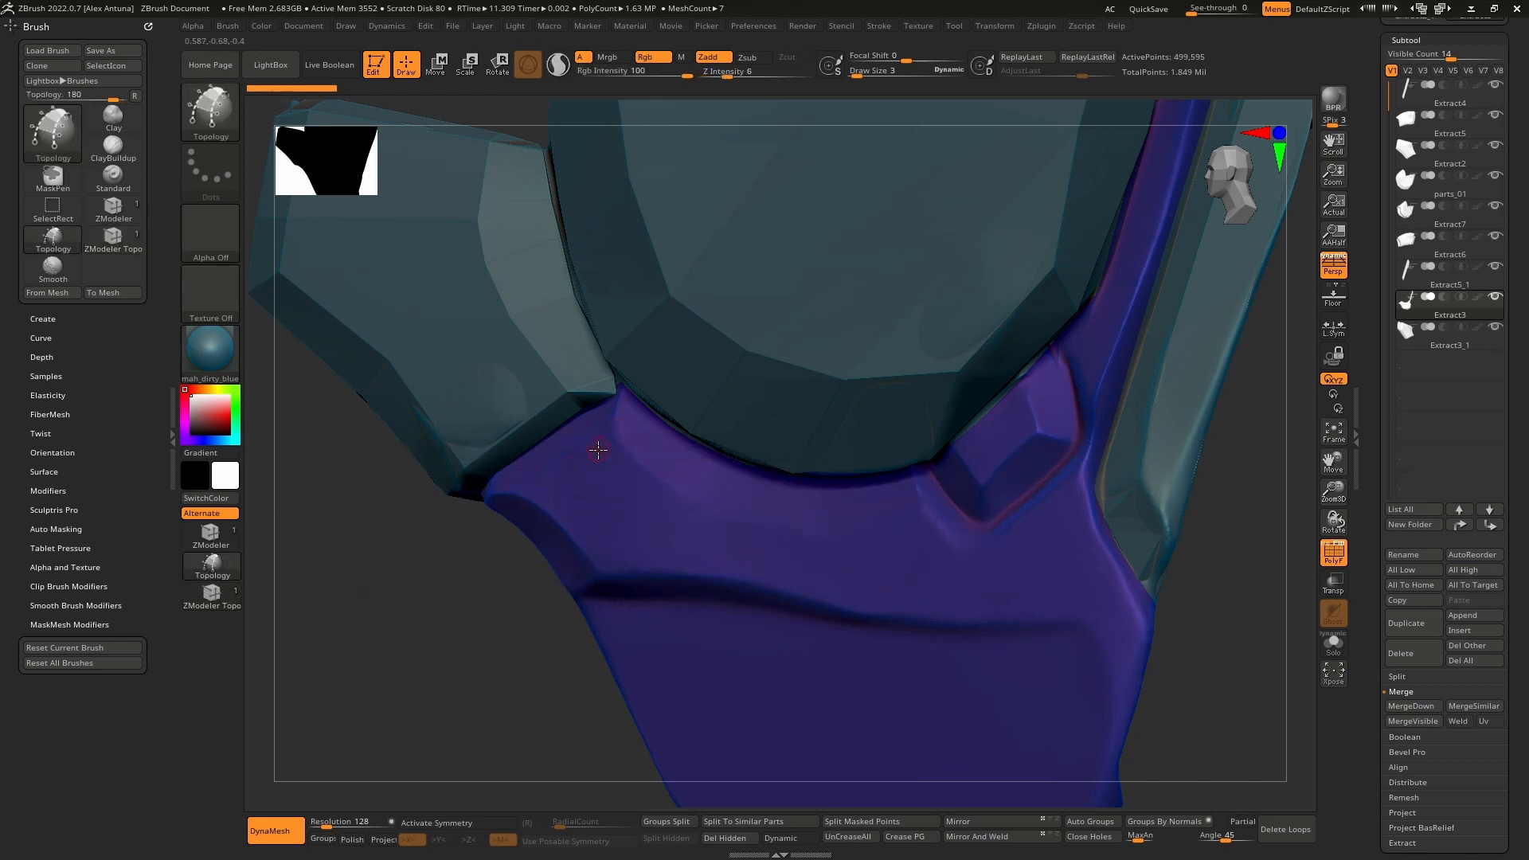
{"action": "mouse_move", "coordinate": [598, 449]}
{"action": "right_mouse_down"}
{"action": "mouse_move", "coordinate": [610, 456]}
{"action": "mouse_move", "coordinate": [593, 455]}
{"action": "right_mouse_up"}
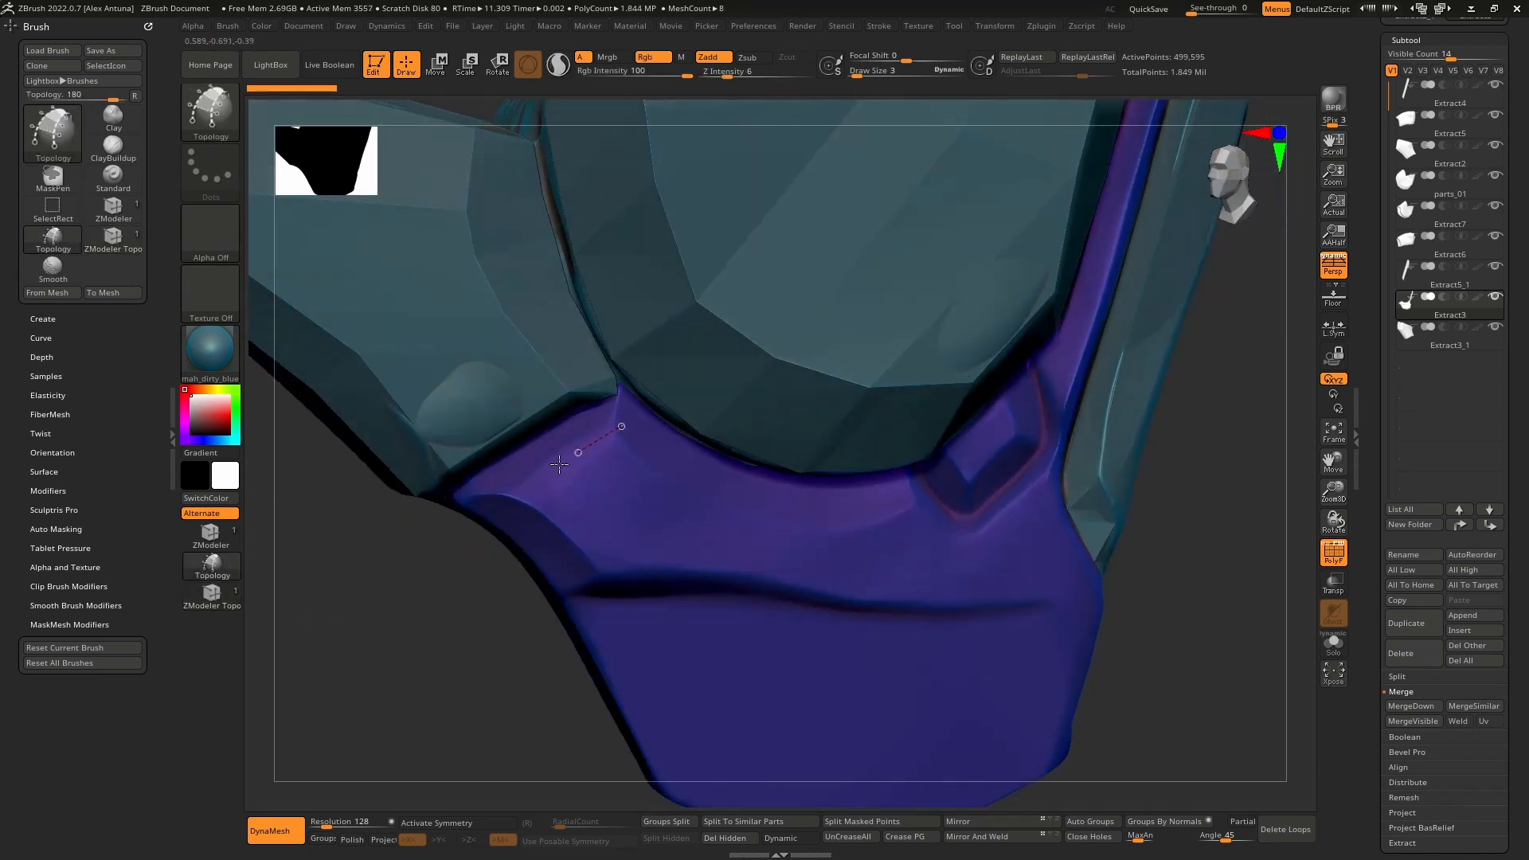
{"action": "left_click_drag", "start_coordinate": [559, 464], "coordinate": [499, 507]}
{"action": "left_click_drag", "start_coordinate": [634, 497], "coordinate": [543, 564]}
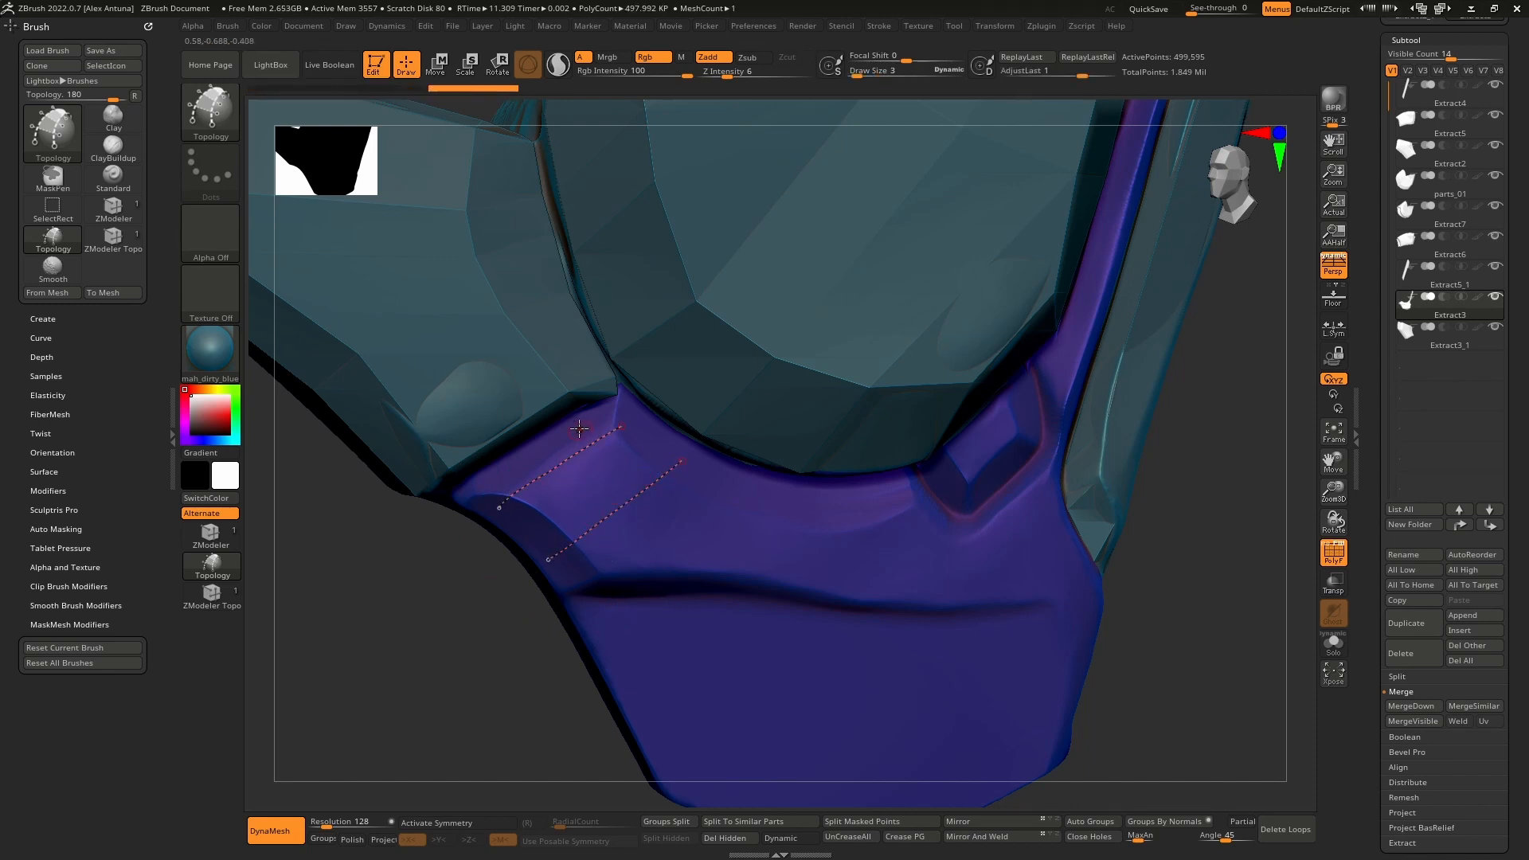
{"action": "left_click_drag", "start_coordinate": [607, 446], "coordinate": [696, 504]}
{"action": "left_click_drag", "start_coordinate": [500, 471], "coordinate": [646, 566]}
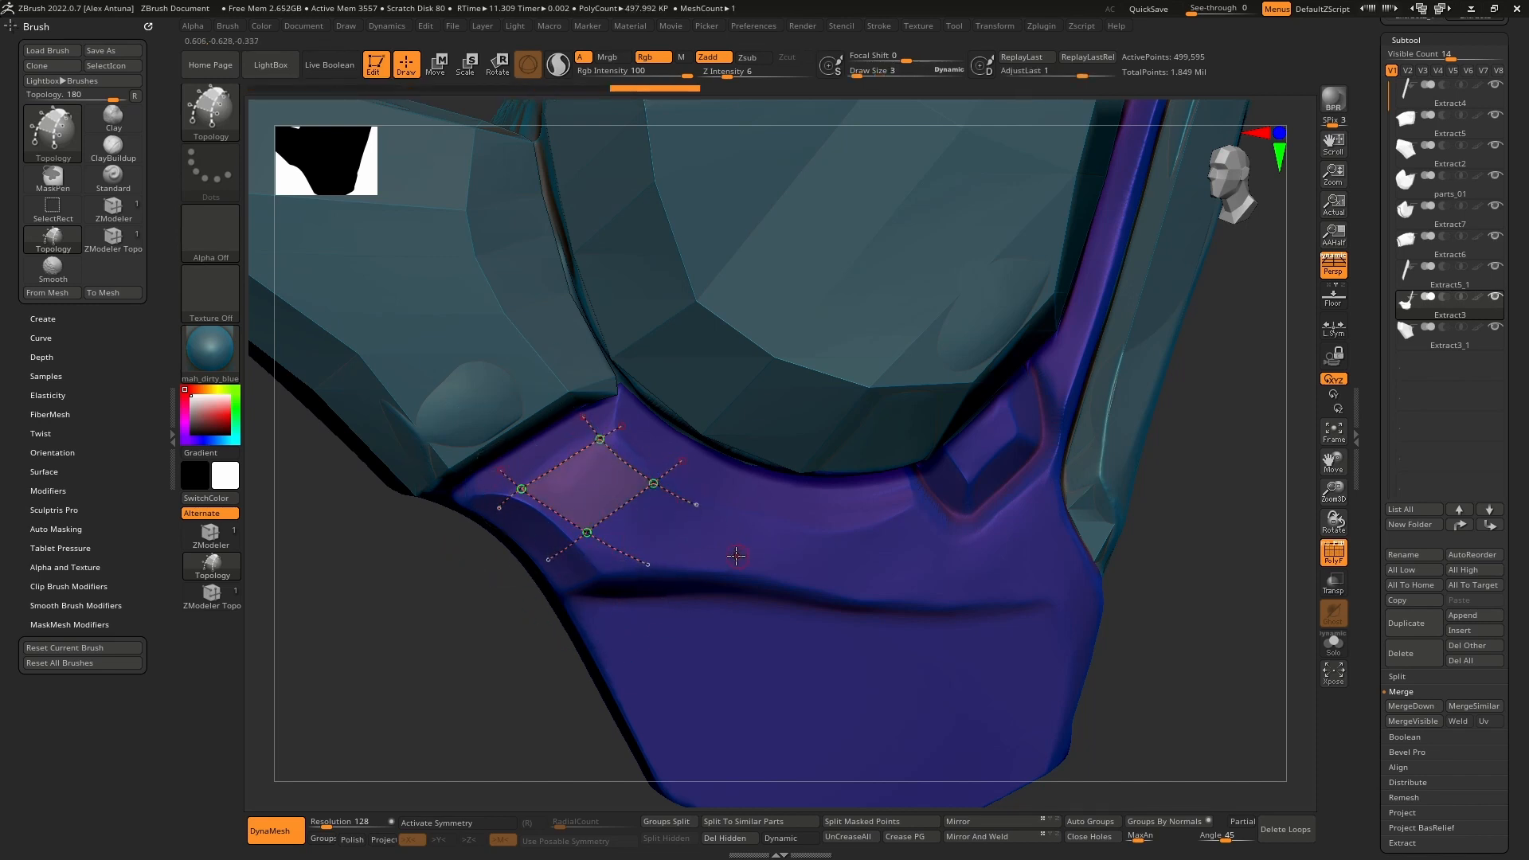
{"action": "key", "text": "["}
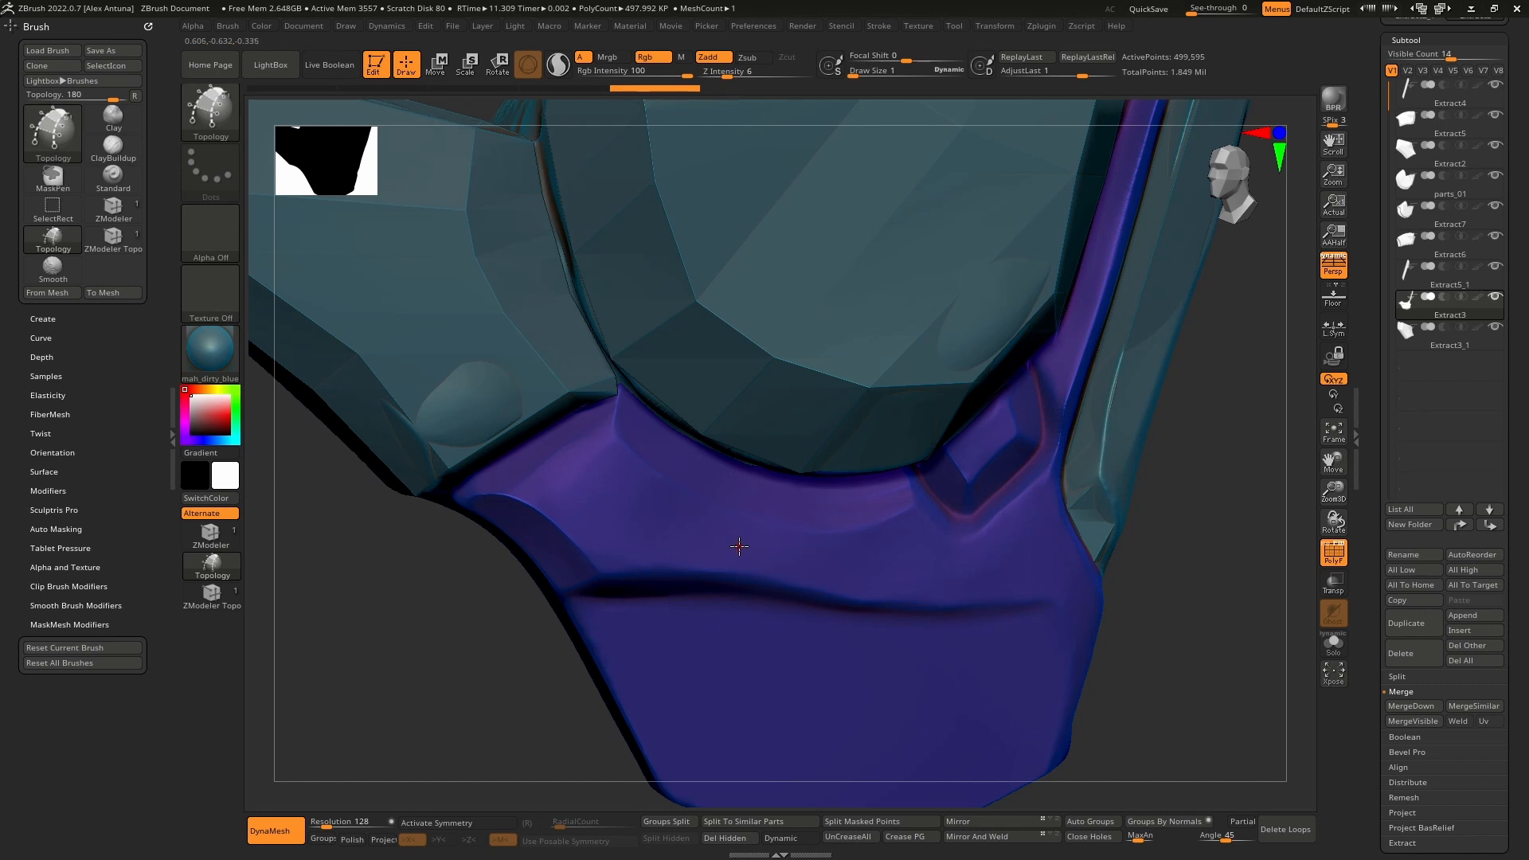
{"action": "mouse_move", "coordinate": [734, 543]}
{"action": "right_mouse_down"}
{"action": "mouse_move", "coordinate": [683, 522]}
{"action": "mouse_move", "coordinate": [685, 508]}
{"action": "mouse_move", "coordinate": [725, 502]}
{"action": "mouse_move", "coordinate": [669, 469]}
{"action": "mouse_move", "coordinate": [635, 478]}
{"action": "mouse_move", "coordinate": [611, 501]}
{"action": "mouse_move", "coordinate": [644, 576]}
{"action": "right_mouse_up"}
{"action": "left_click", "coordinate": [882, 823]}
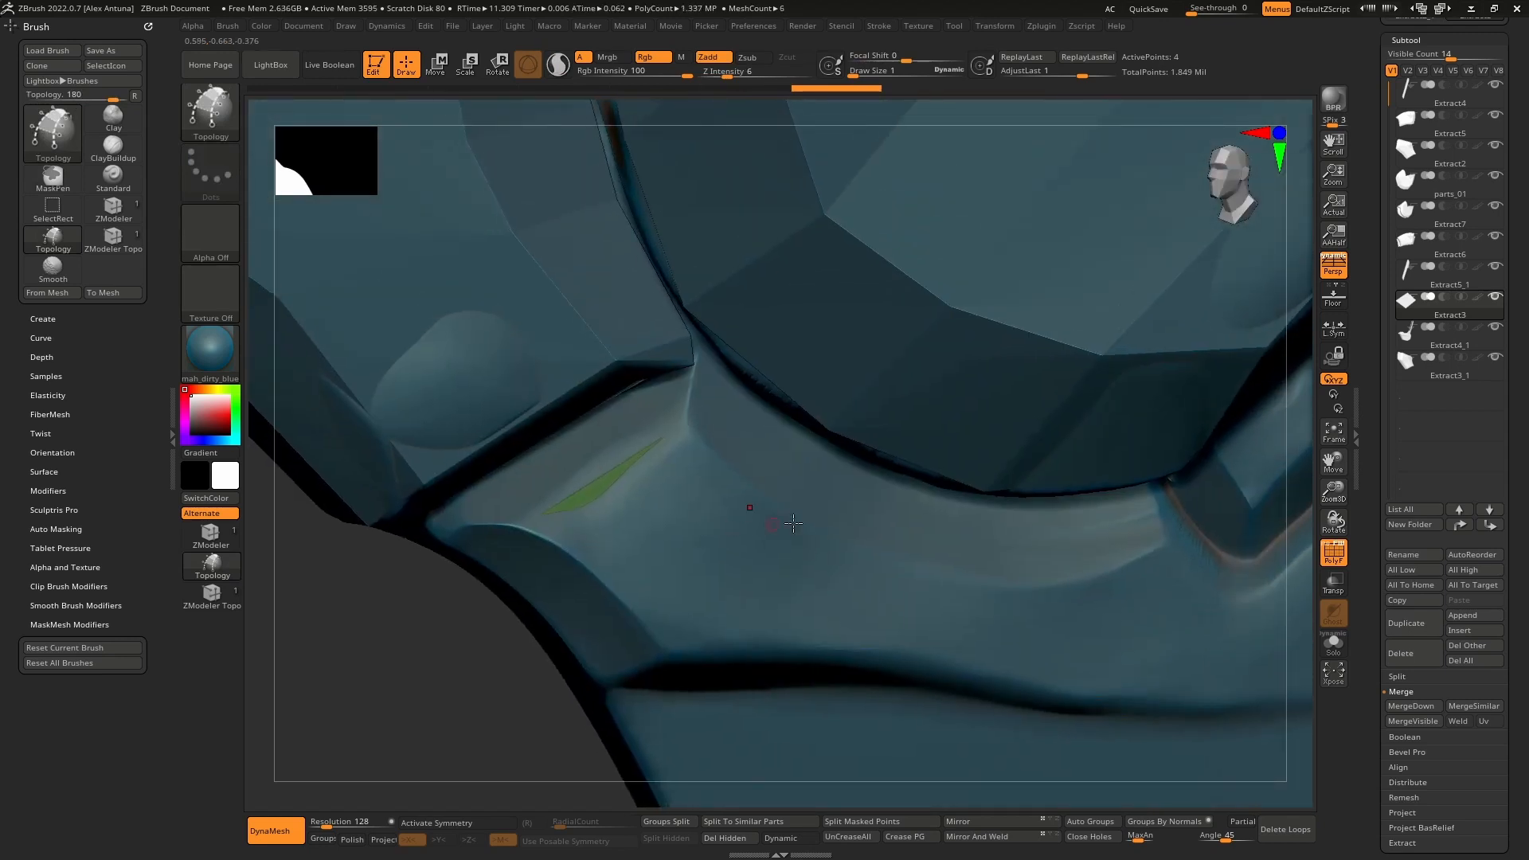
Step: Turn on Dynamic Subdiv for the new quad with a thickness of 0.001
{"action": "scroll", "coordinate": [1455, 458], "scroll_direction": "down", "scroll_amount": 5}
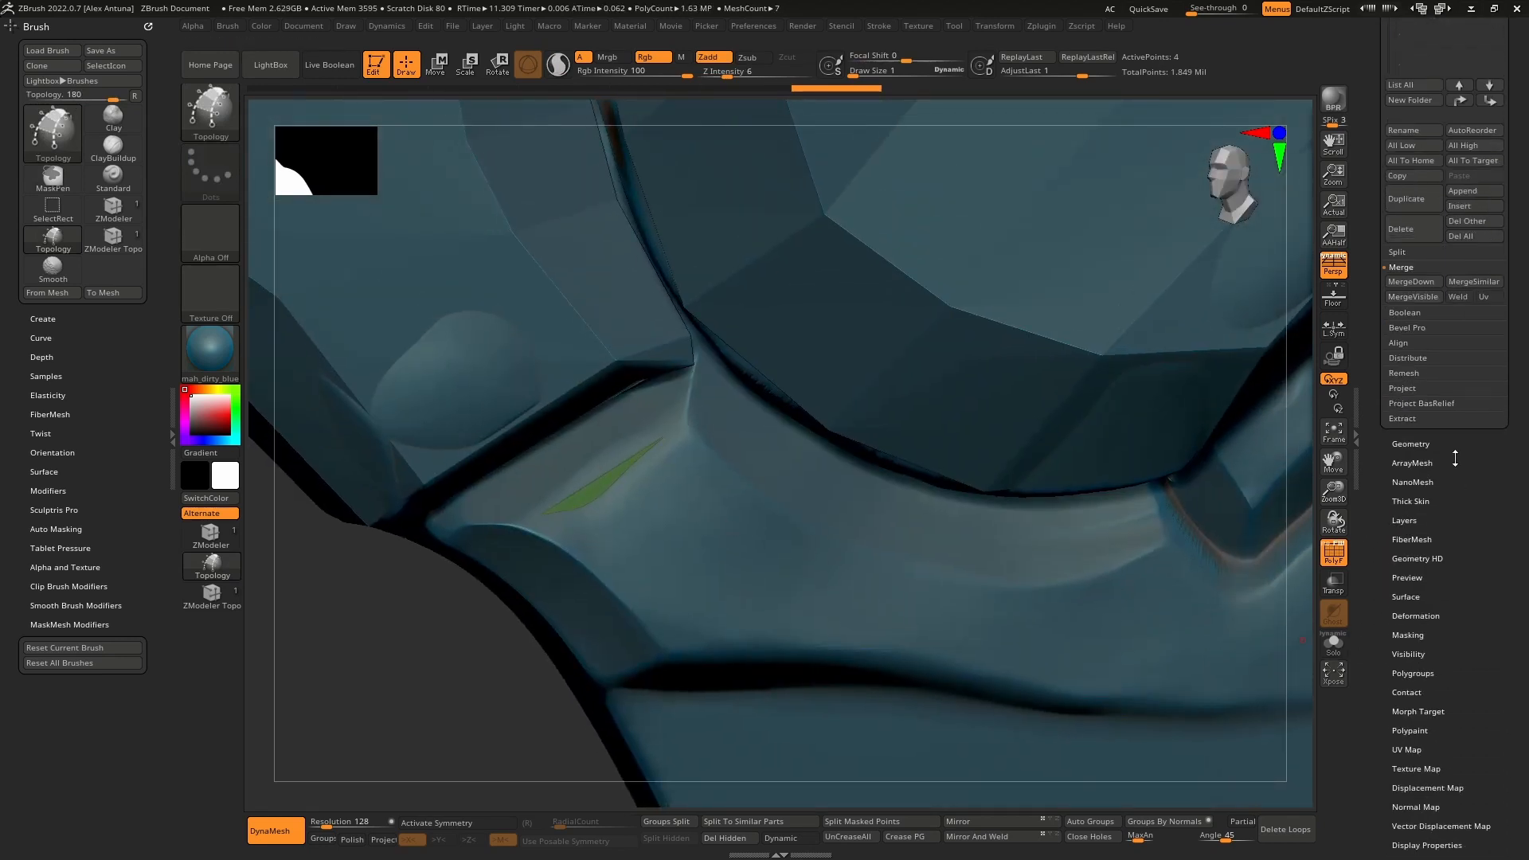
{"action": "left_click", "coordinate": [1422, 444]}
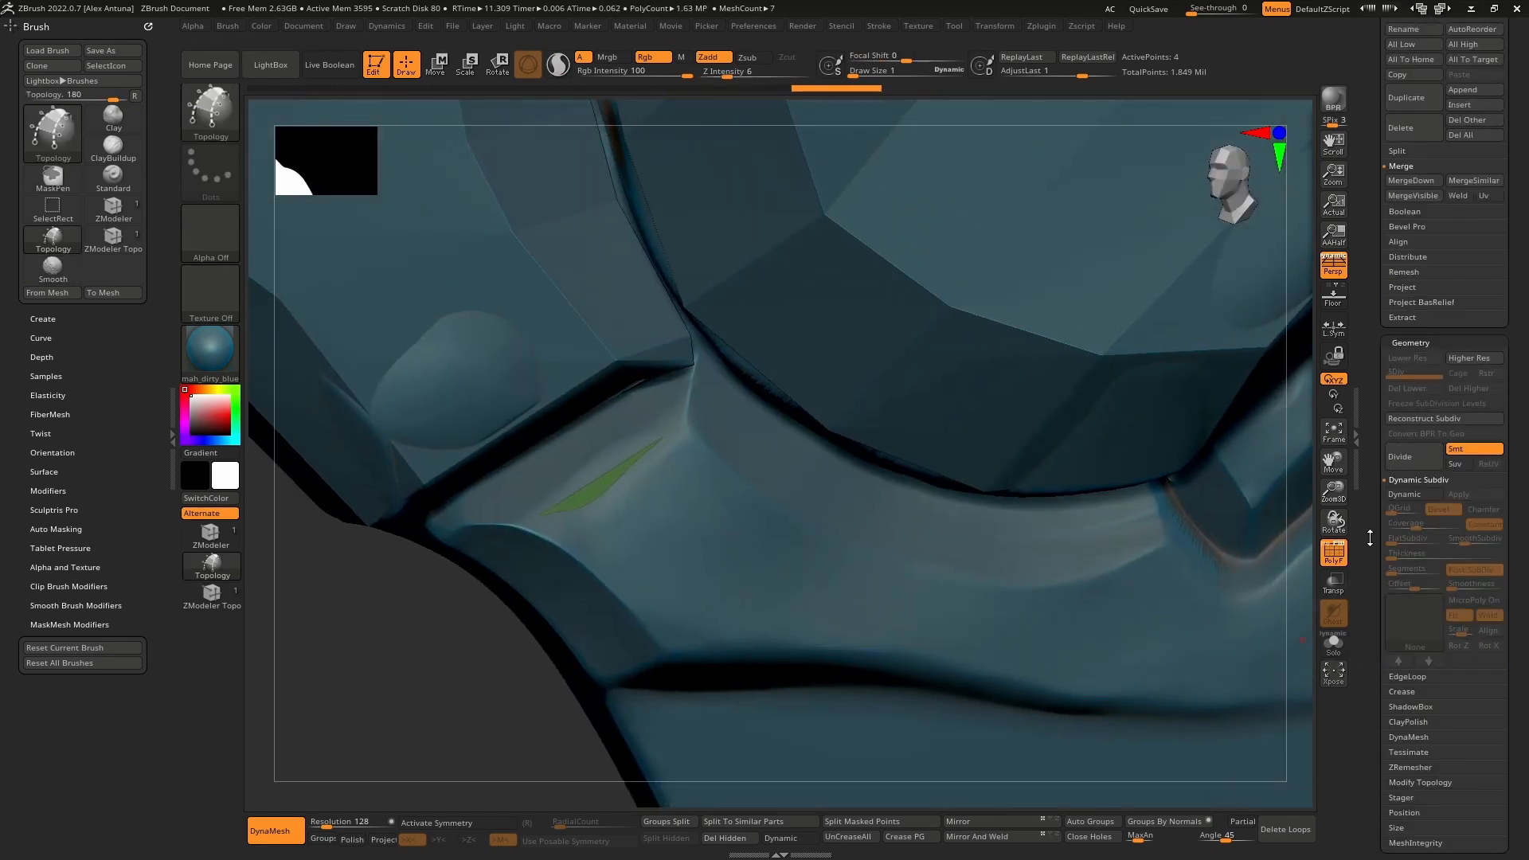
{"action": "left_click", "coordinate": [1415, 468]}
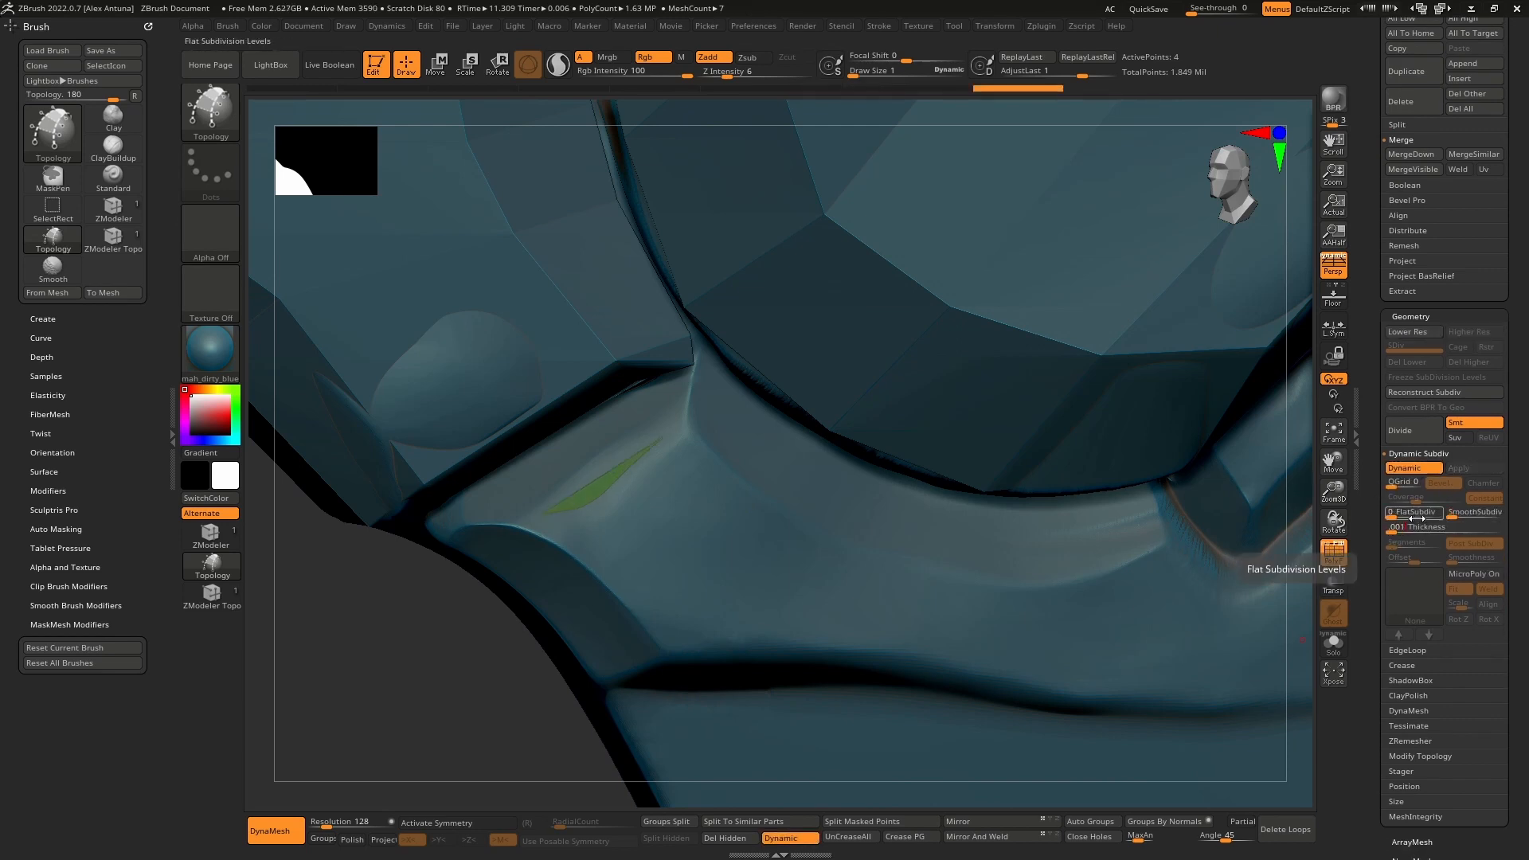
{"action": "key", "text": "Return"}
{"action": "right_click_drag", "start_coordinate": [672, 454], "coordinate": [799, 513], "text": "alt"}
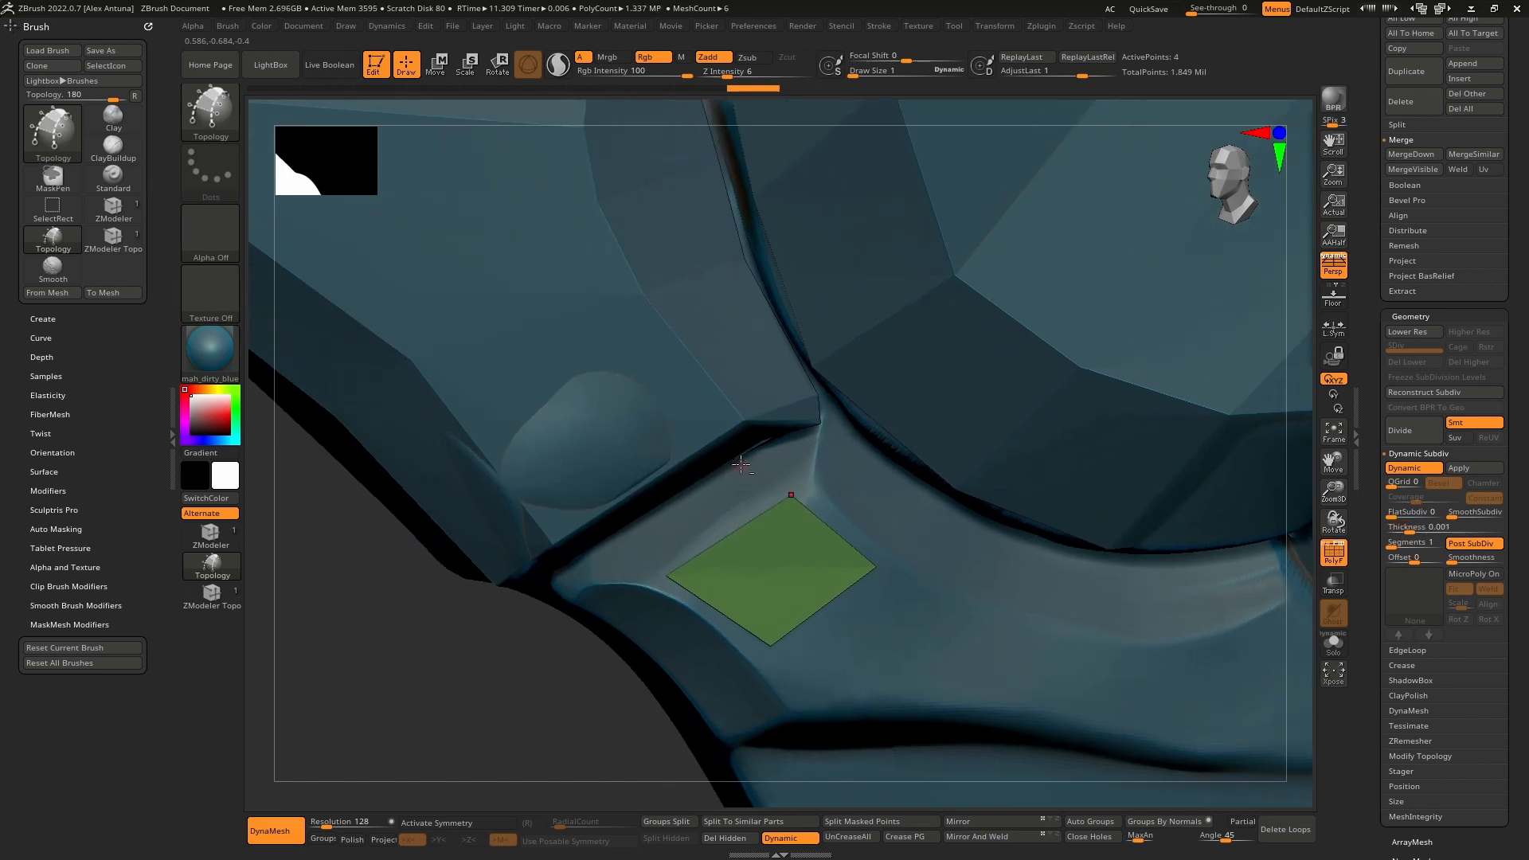
Step: Fit the quad's corners to the face with ZModeler and extrude its lower and upper edges into new polygons
{"action": "left_click", "coordinate": [220, 596]}
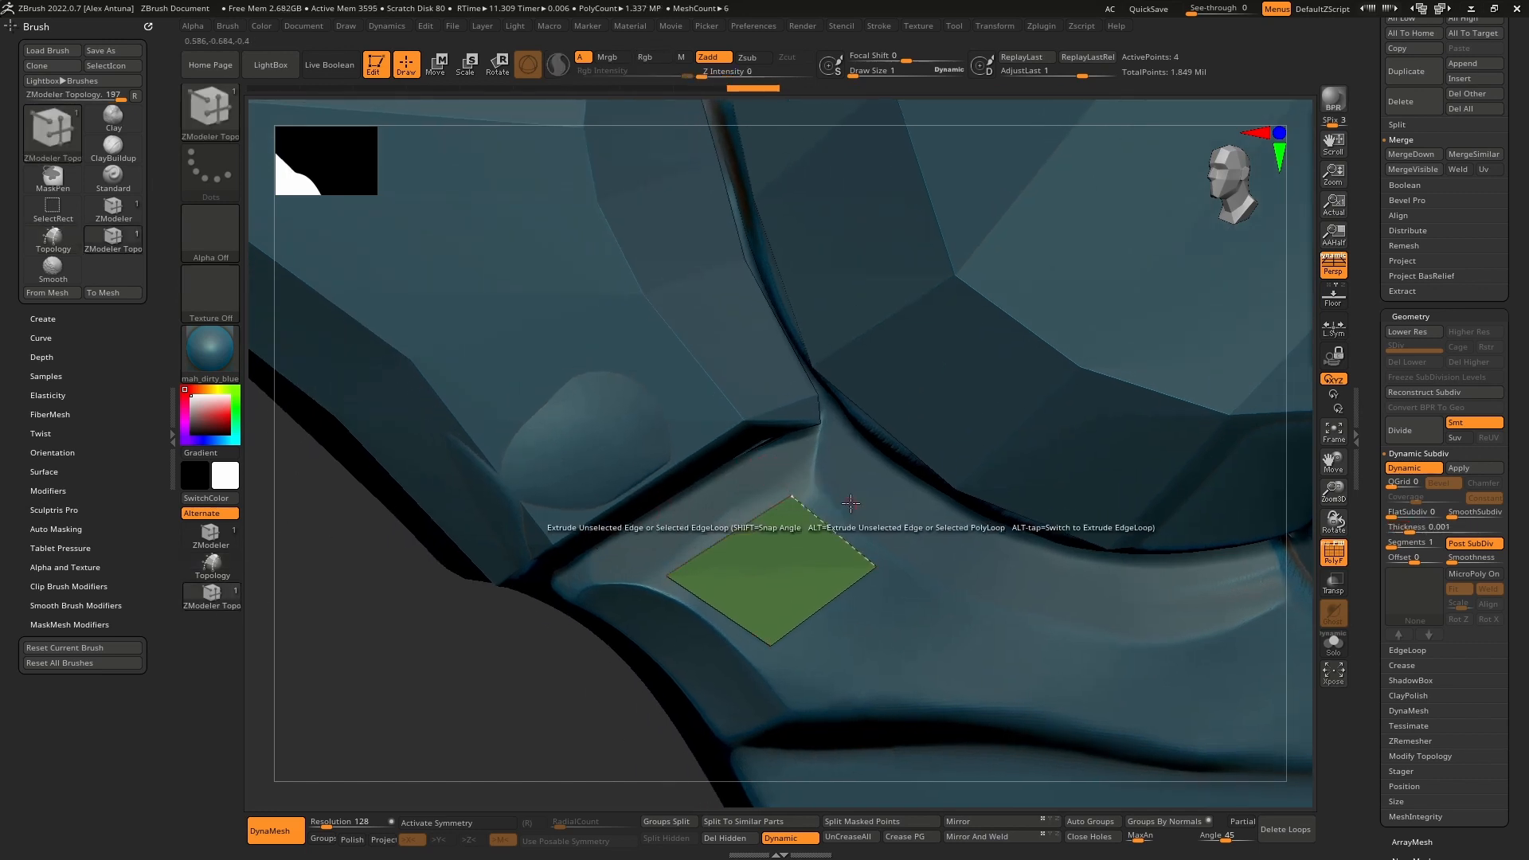
{"action": "left_click_drag", "start_coordinate": [809, 490], "coordinate": [814, 485]}
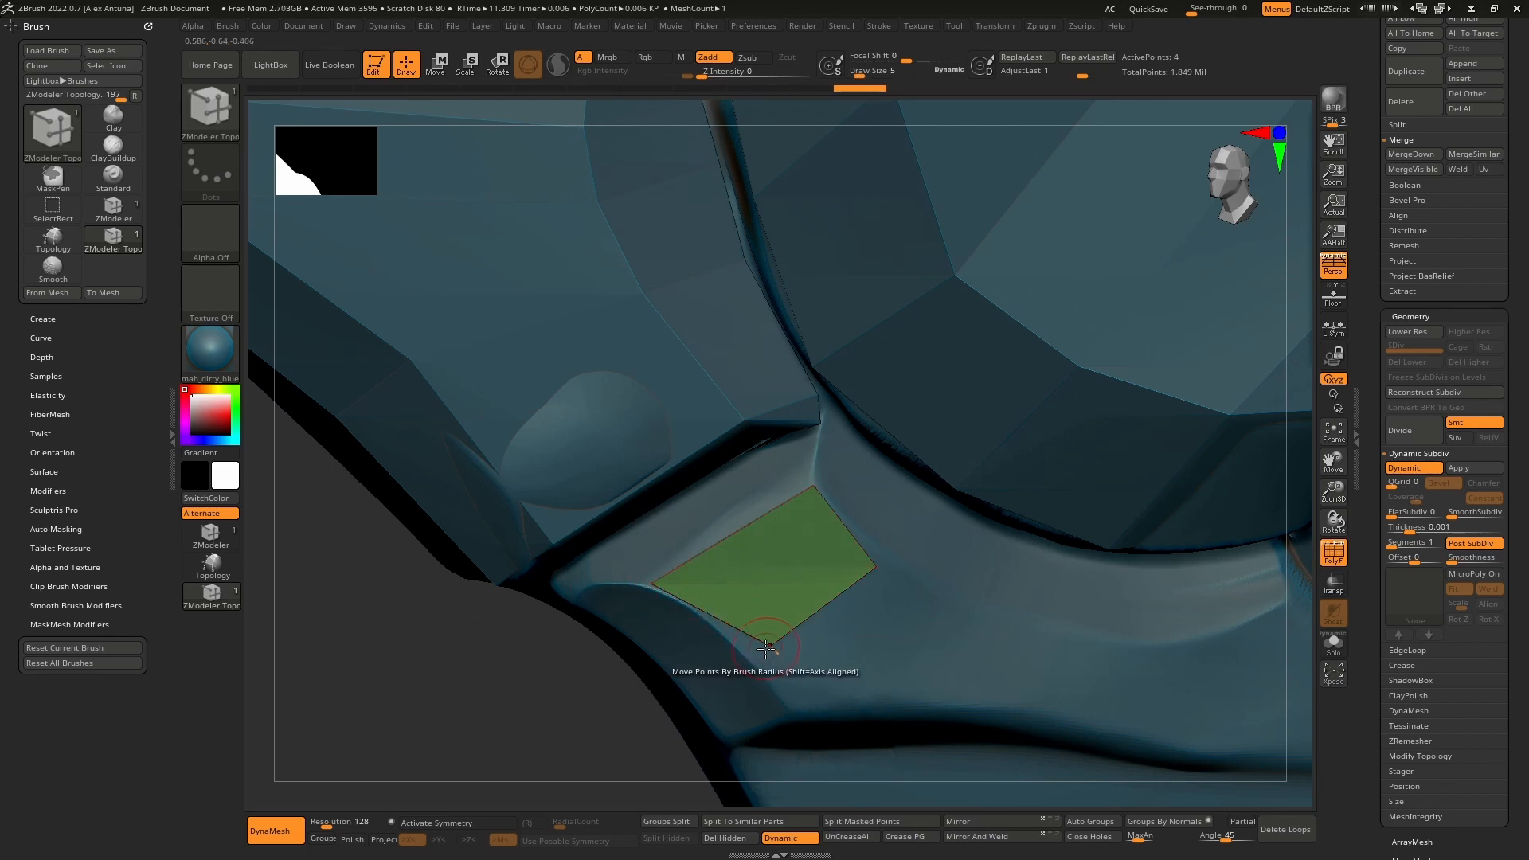
{"action": "left_click_drag", "start_coordinate": [769, 643], "coordinate": [724, 626]}
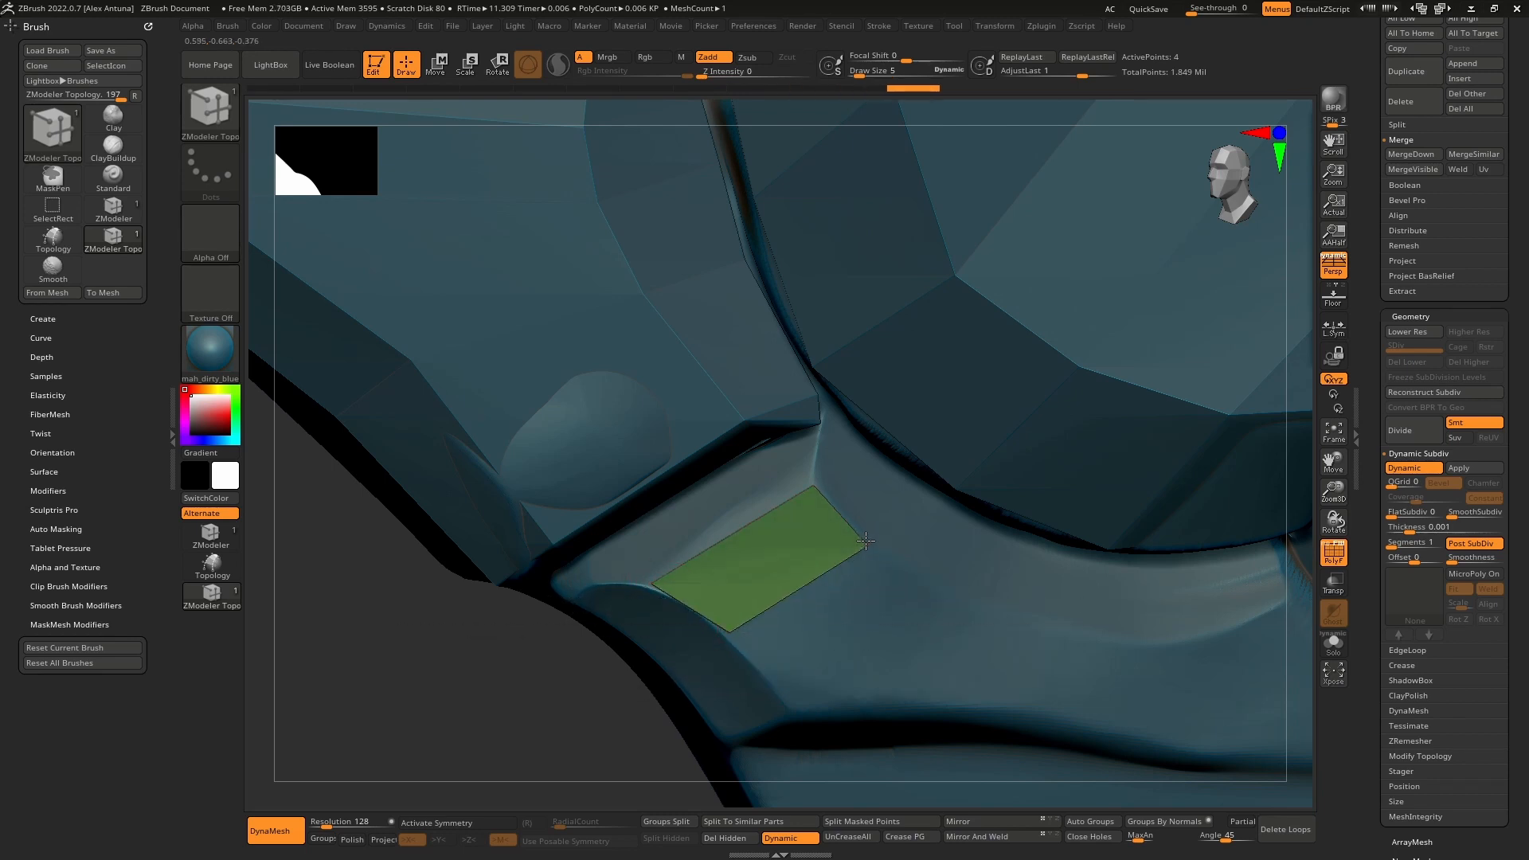
{"action": "left_click_drag", "start_coordinate": [799, 584], "coordinate": [864, 662]}
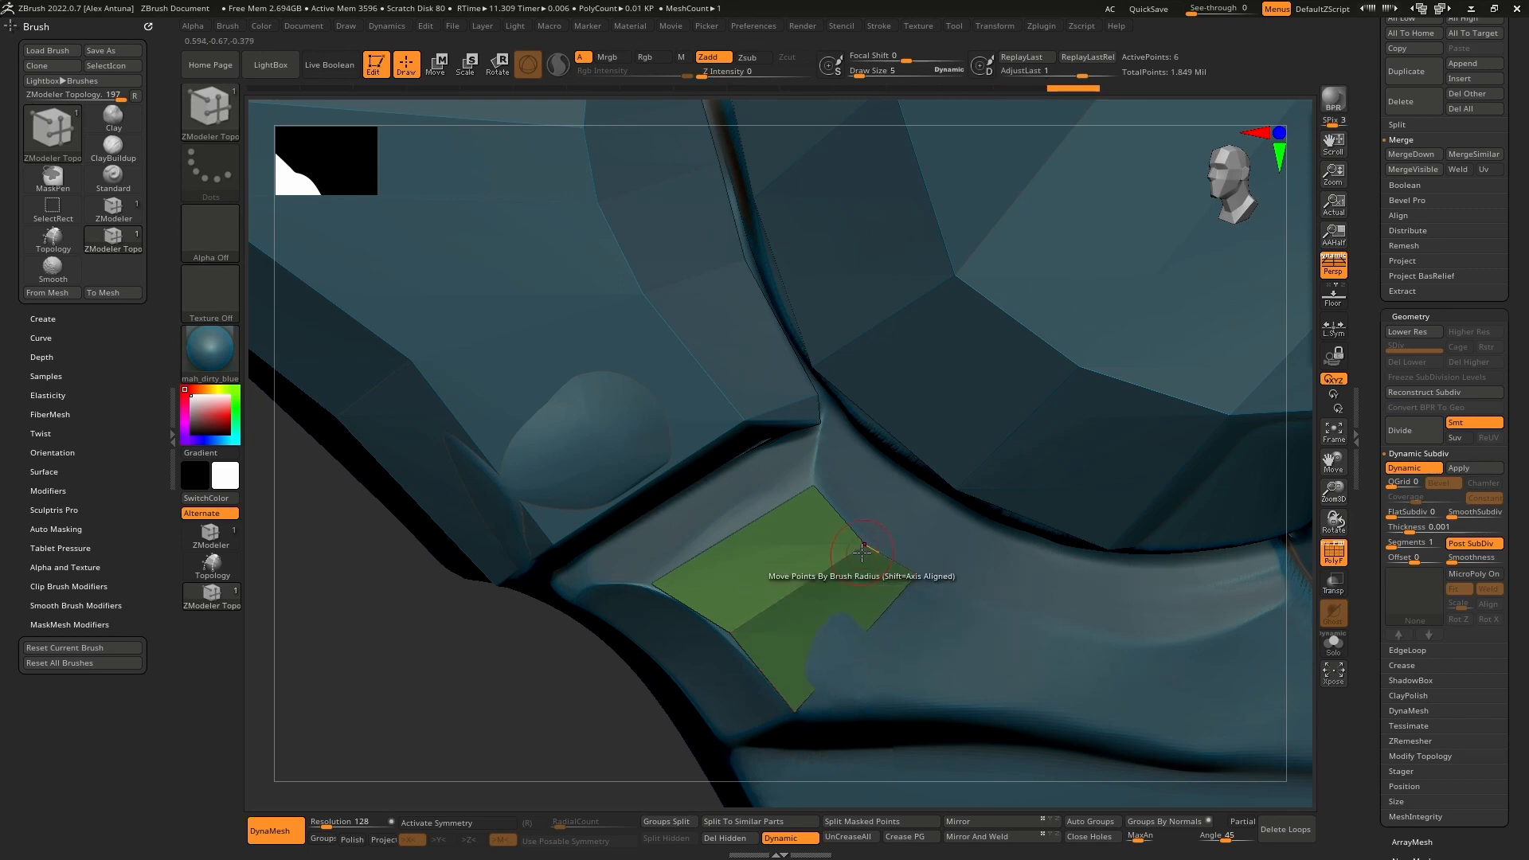
{"action": "right_click_drag", "start_coordinate": [772, 539], "coordinate": [790, 545]}
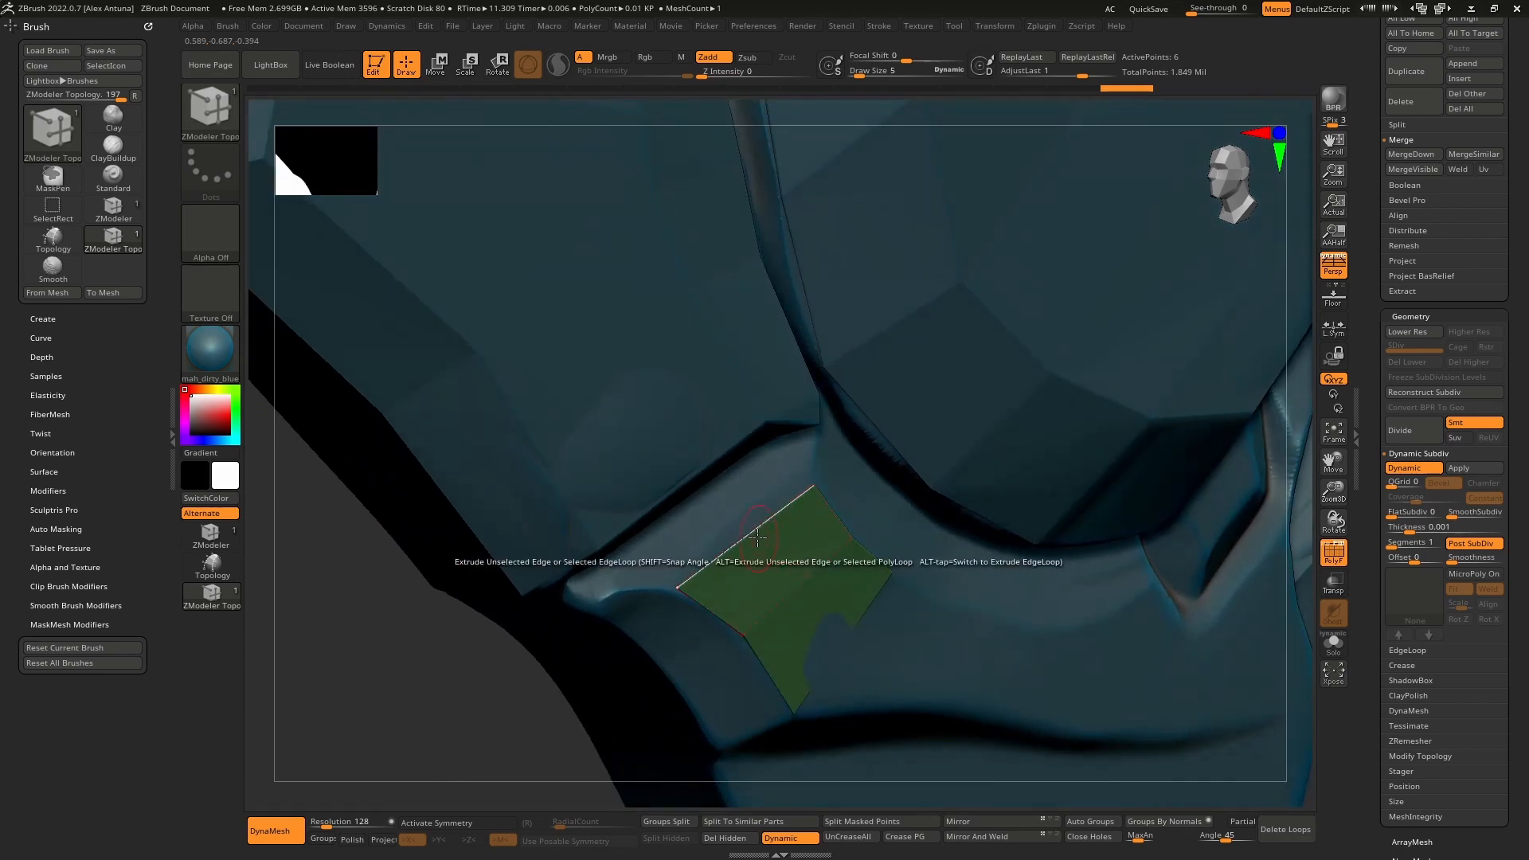
{"action": "left_click_drag", "start_coordinate": [757, 535], "coordinate": [718, 512]}
{"action": "mouse_move", "coordinate": [718, 512]}
{"action": "right_mouse_down"}
{"action": "mouse_move", "coordinate": [756, 452]}
{"action": "mouse_move", "coordinate": [744, 382]}
{"action": "mouse_move", "coordinate": [779, 400]}
{"action": "mouse_move", "coordinate": [800, 451]}
{"action": "mouse_move", "coordinate": [792, 508]}
{"action": "mouse_move", "coordinate": [776, 510]}
{"action": "right_mouse_up"}
Step: Adjust the lower corner of neighbouring Extract2, turn off its Dynamic Subdiv, and make Extract3 the active subtool again
{"action": "left_click", "coordinate": [779, 400], "text": "alt"}
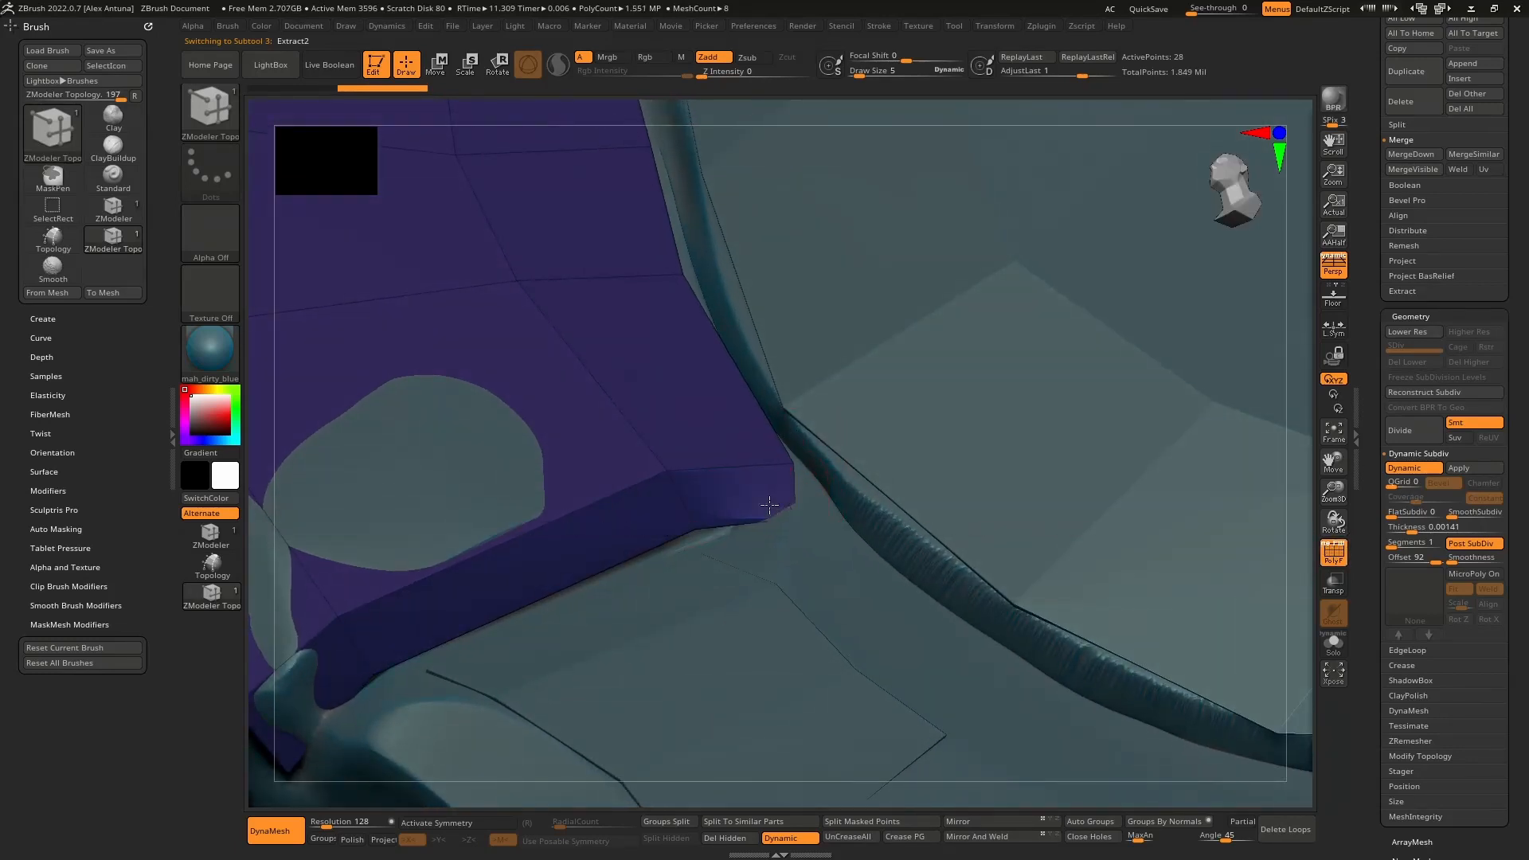
{"action": "left_click", "coordinate": [763, 502]}
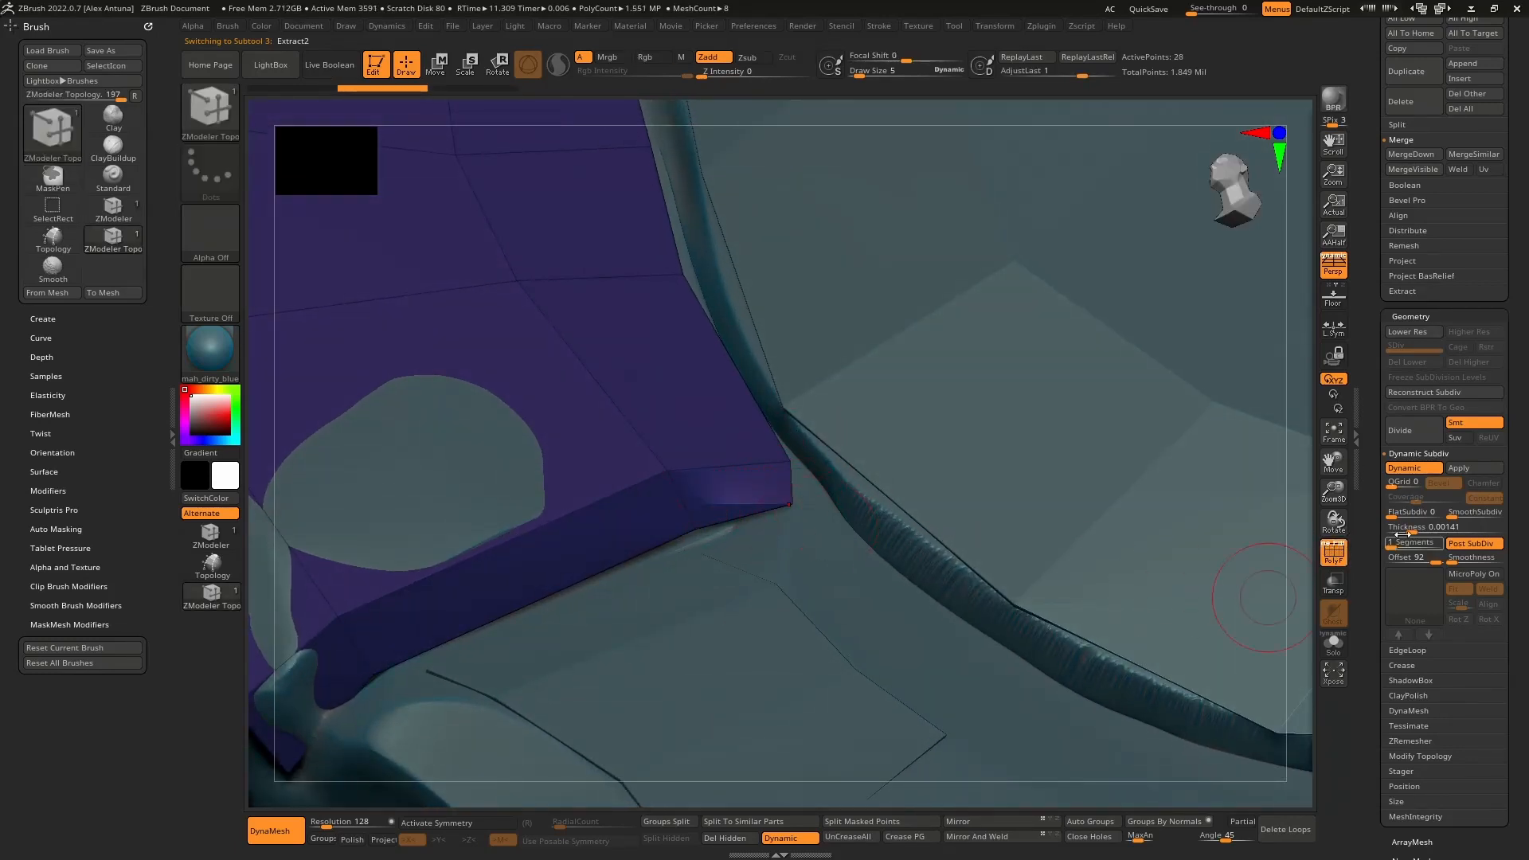
{"action": "left_click", "coordinate": [1420, 469]}
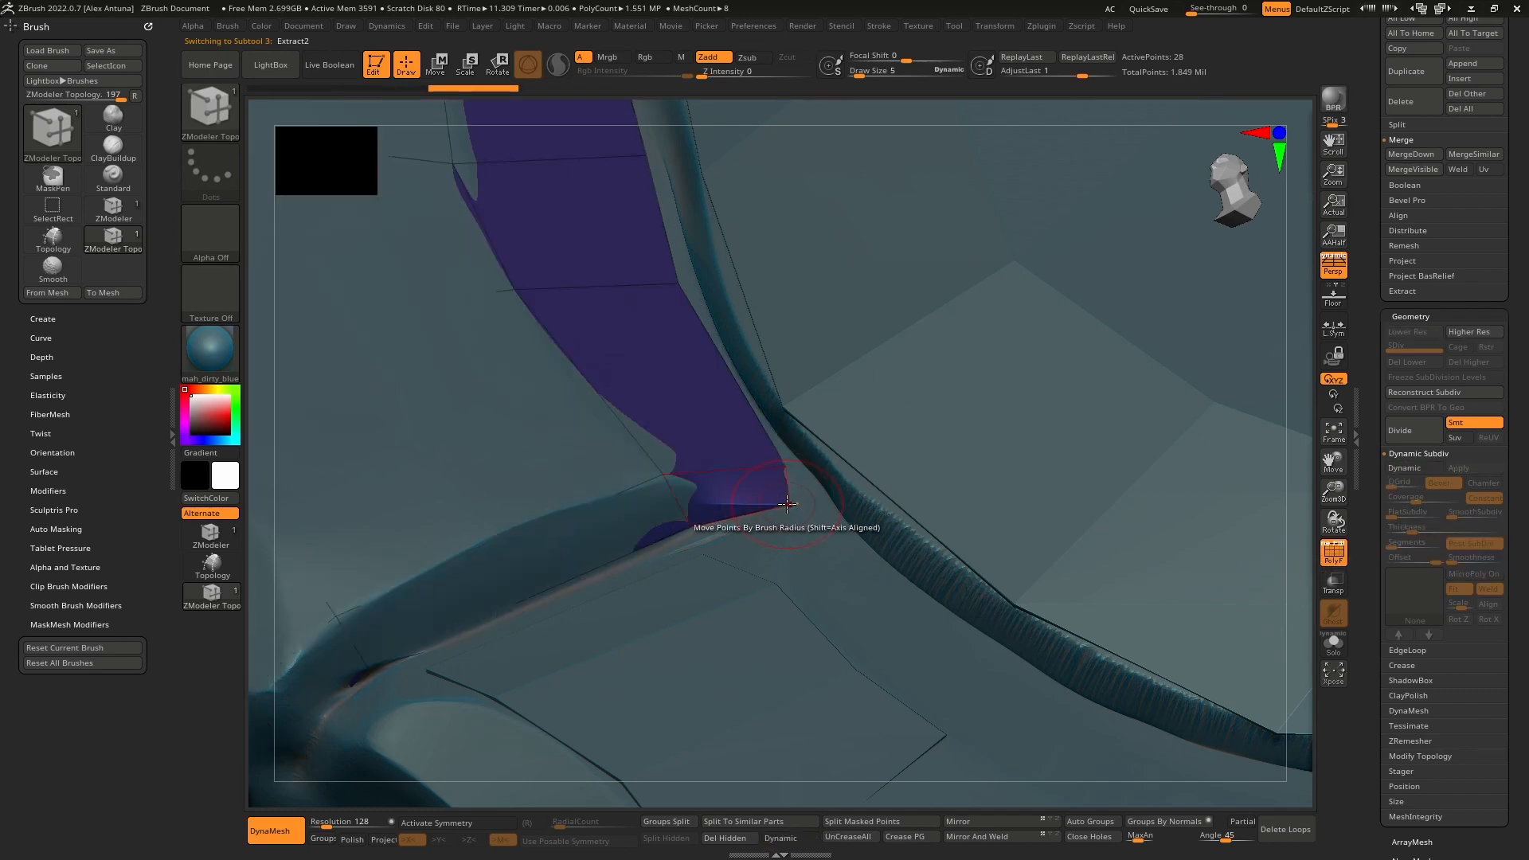
{"action": "mouse_move", "coordinate": [762, 508]}
{"action": "right_mouse_down"}
{"action": "mouse_move", "coordinate": [780, 465]}
{"action": "mouse_move", "coordinate": [763, 542]}
{"action": "mouse_move", "coordinate": [773, 490]}
{"action": "mouse_move", "coordinate": [813, 485]}
{"action": "mouse_move", "coordinate": [821, 608]}
{"action": "right_mouse_up"}
{"action": "left_click", "coordinate": [821, 607], "text": "alt"}
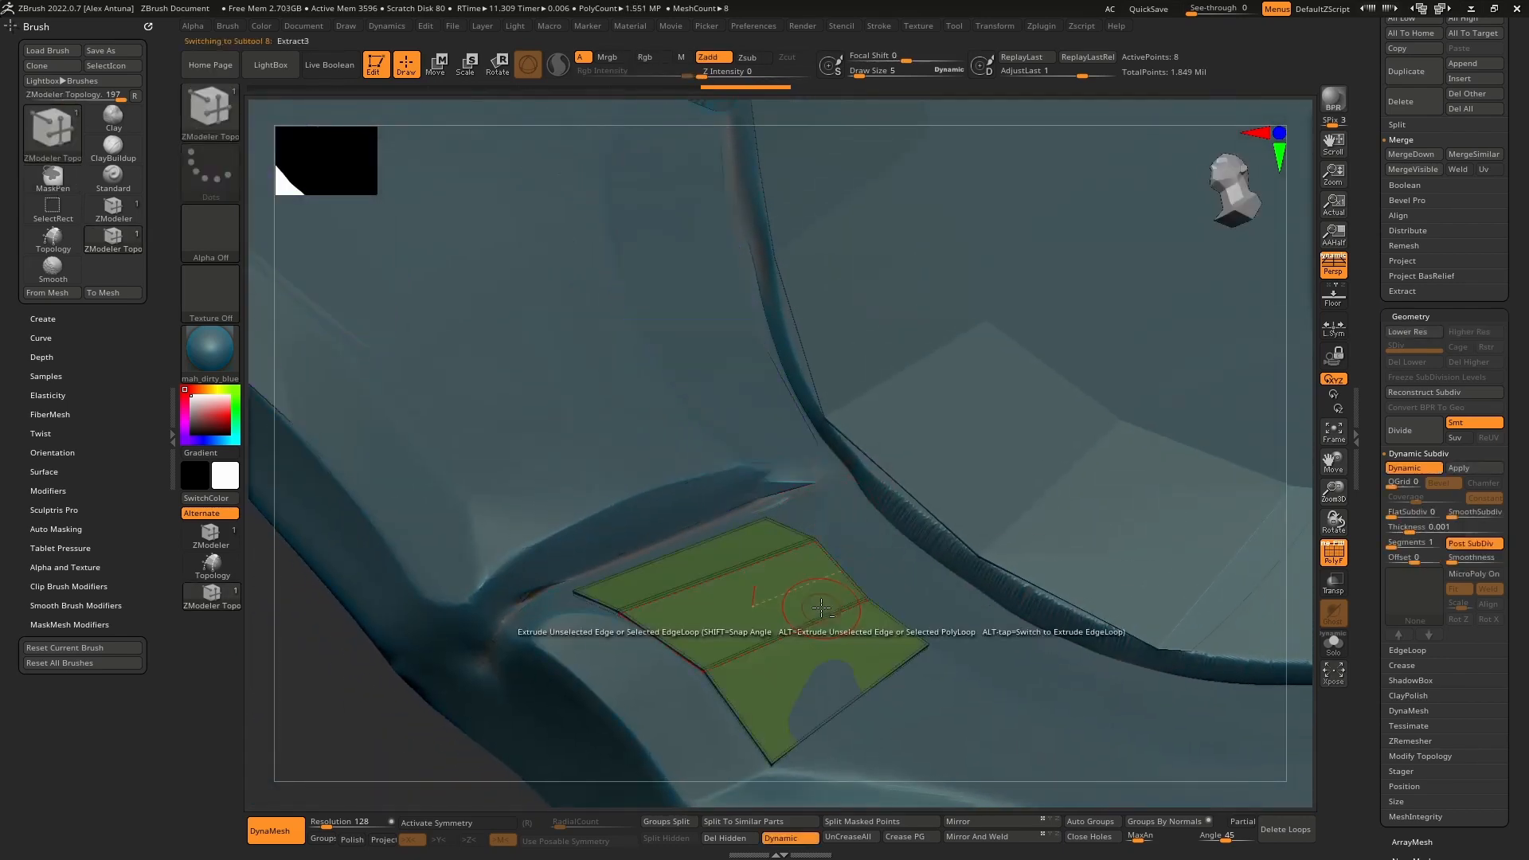
Step: Move the upper polygon's outer points to the piece's upper border beneath the neighbouring plate
{"action": "right_click_drag", "start_coordinate": [846, 701], "coordinate": [721, 549]}
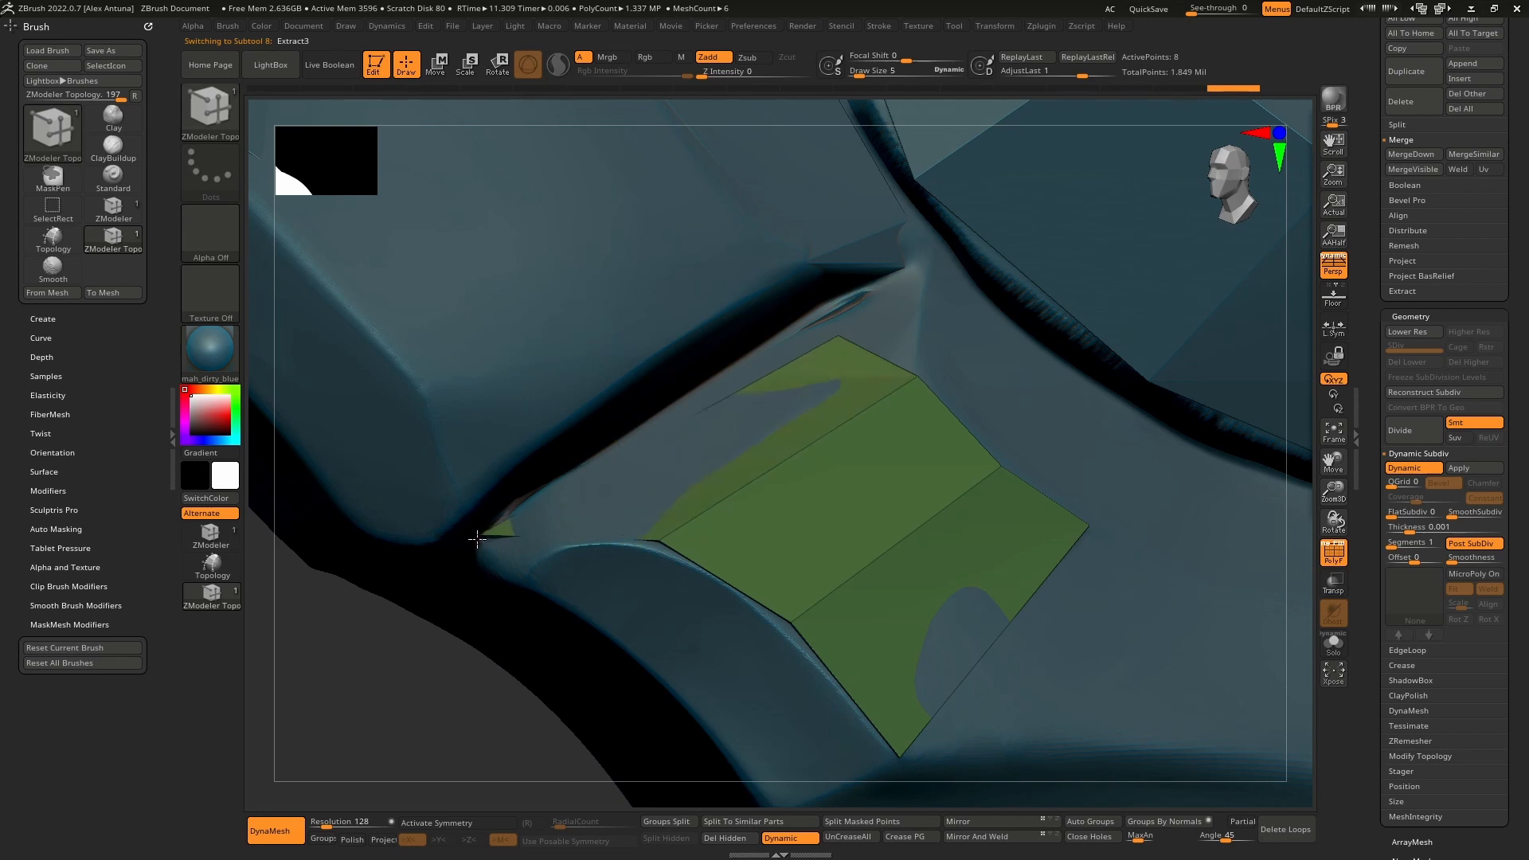
{"action": "left_click_drag", "start_coordinate": [460, 541], "coordinate": [477, 533]}
{"action": "right_click_drag", "start_coordinate": [621, 502], "coordinate": [731, 414]}
{"action": "right_click_drag", "start_coordinate": [915, 281], "coordinate": [792, 457], "text": "alt"}
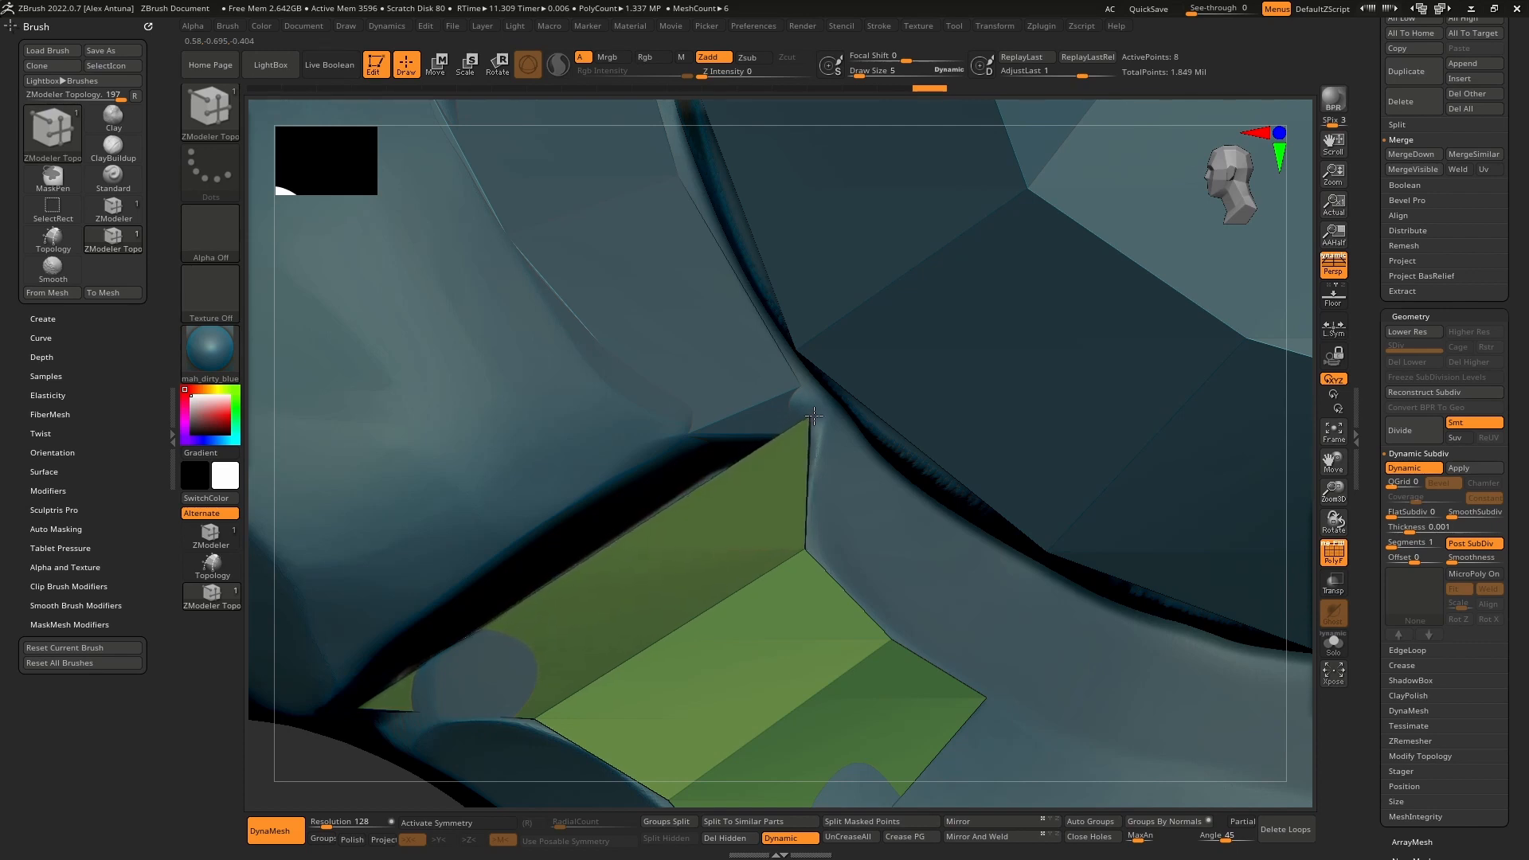
{"action": "mouse_move", "coordinate": [798, 485]}
{"action": "right_mouse_down"}
{"action": "mouse_move", "coordinate": [836, 493]}
{"action": "mouse_move", "coordinate": [777, 485]}
{"action": "right_mouse_up"}
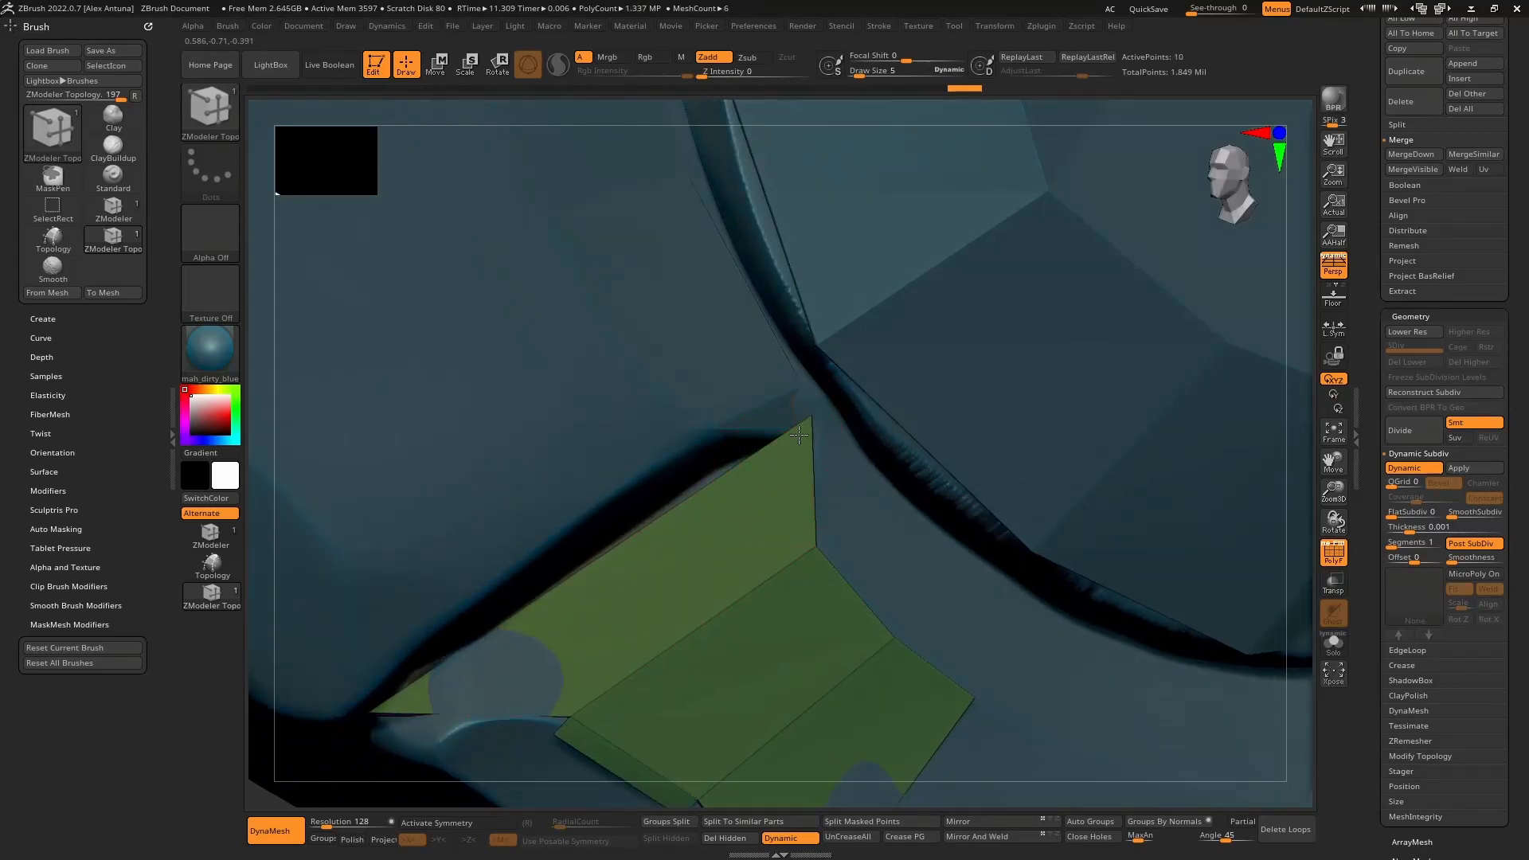
{"action": "left_click_drag", "start_coordinate": [799, 435], "coordinate": [788, 490]}
Step: Extend the polygons down the bevelled outer side and fit their points to its lower edge
{"action": "right_click_drag", "start_coordinate": [788, 490], "coordinate": [876, 340], "text": "alt"}
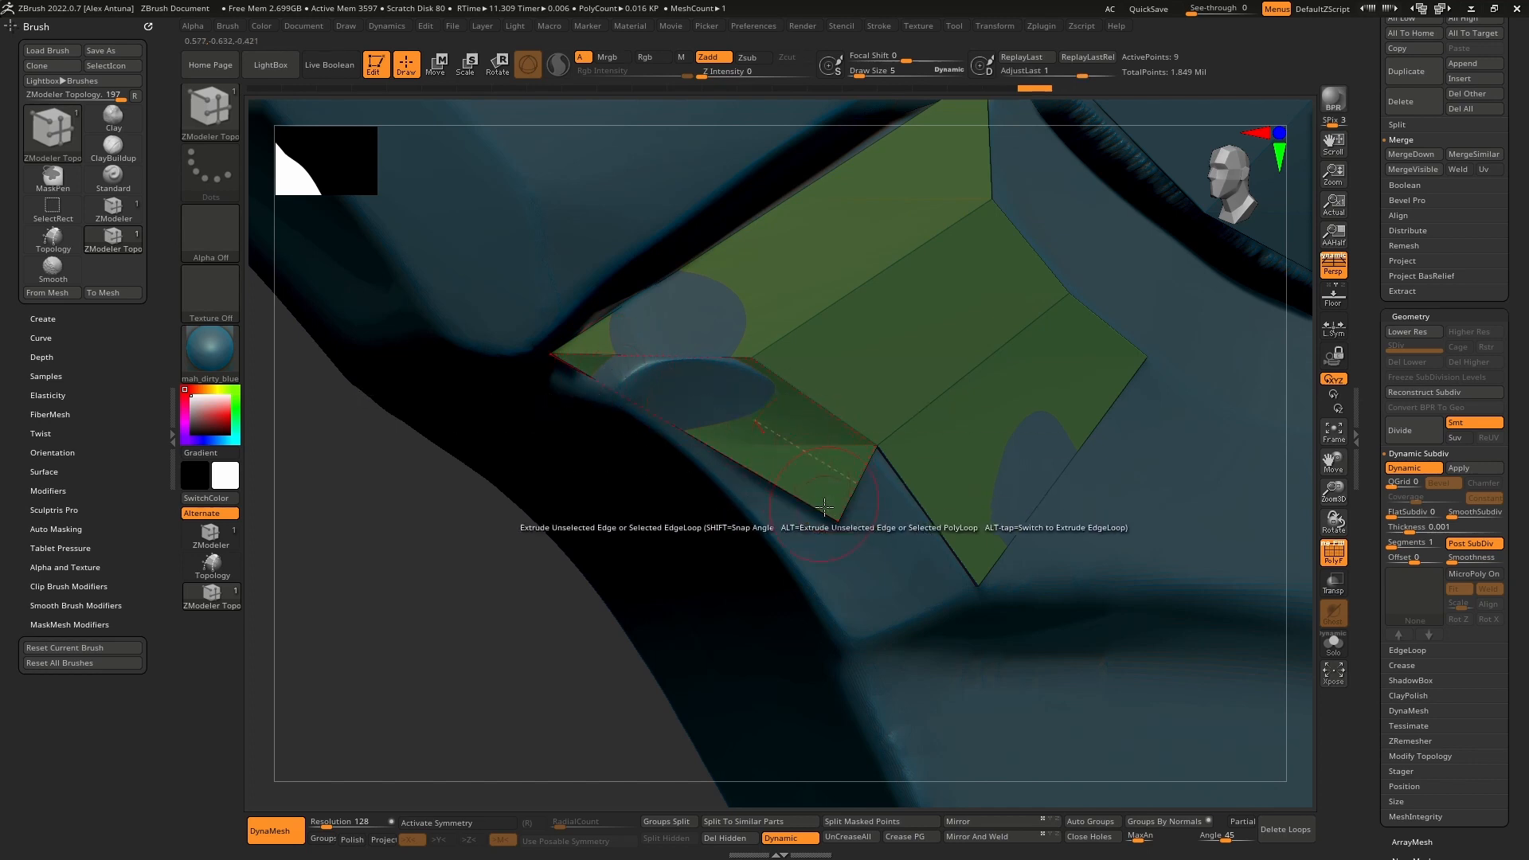
{"action": "left_click_drag", "start_coordinate": [839, 521], "coordinate": [766, 501]}
{"action": "right_click_drag", "start_coordinate": [774, 503], "coordinate": [689, 395], "text": "alt"}
{"action": "left_click_drag", "start_coordinate": [775, 414], "coordinate": [688, 500]}
{"action": "right_click_drag", "start_coordinate": [713, 522], "coordinate": [654, 419], "text": "alt"}
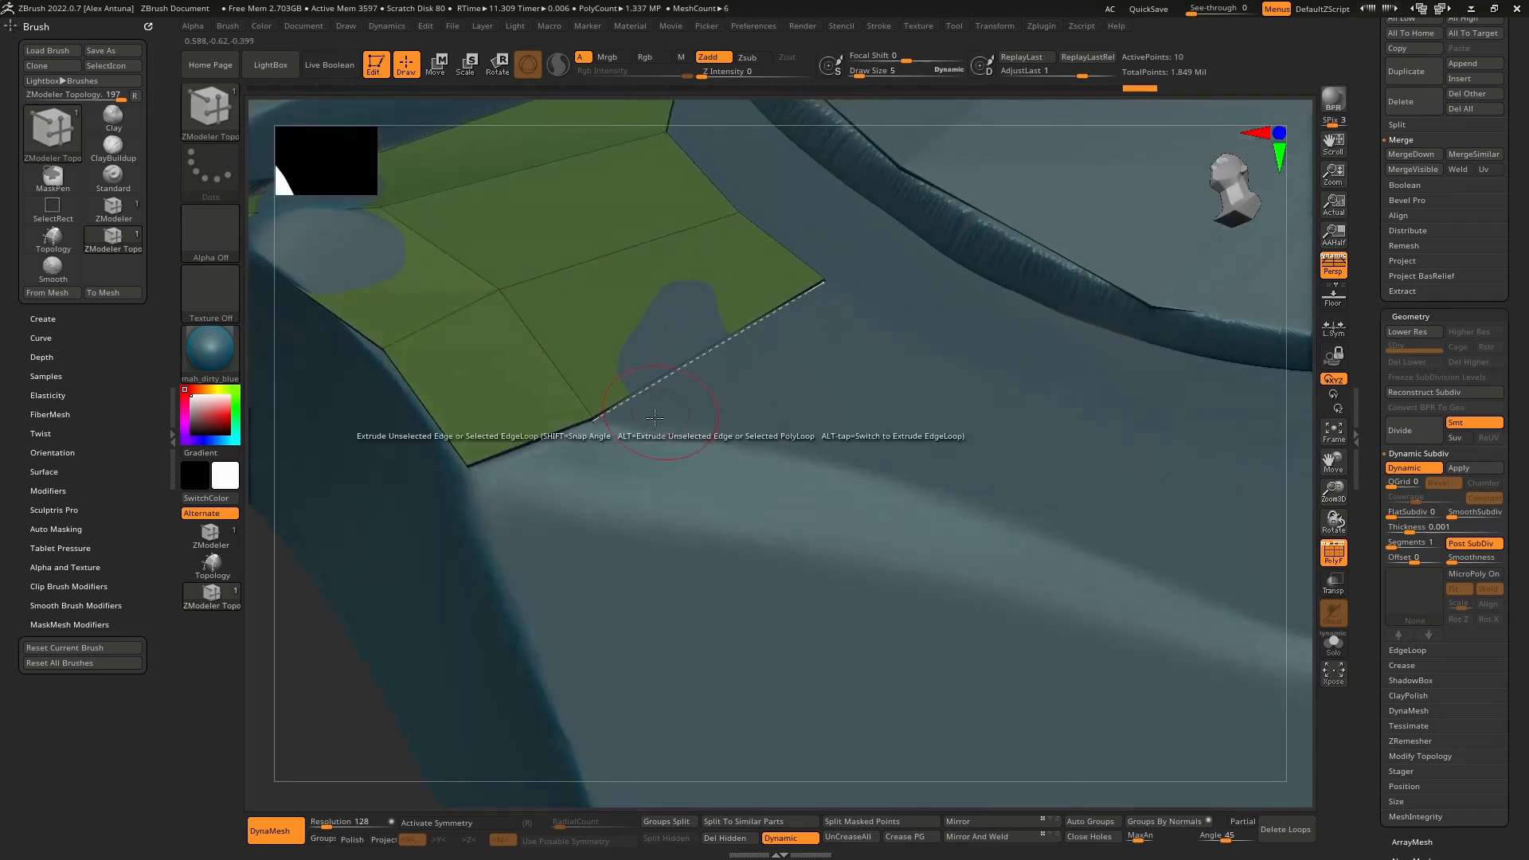
Step: Extrude the mesh's end edge along the face beneath the round plate and fit the new points to the crease
{"action": "left_click_drag", "start_coordinate": [707, 382], "coordinate": [870, 411]}
{"action": "right_click_drag", "start_coordinate": [884, 410], "coordinate": [840, 444]}
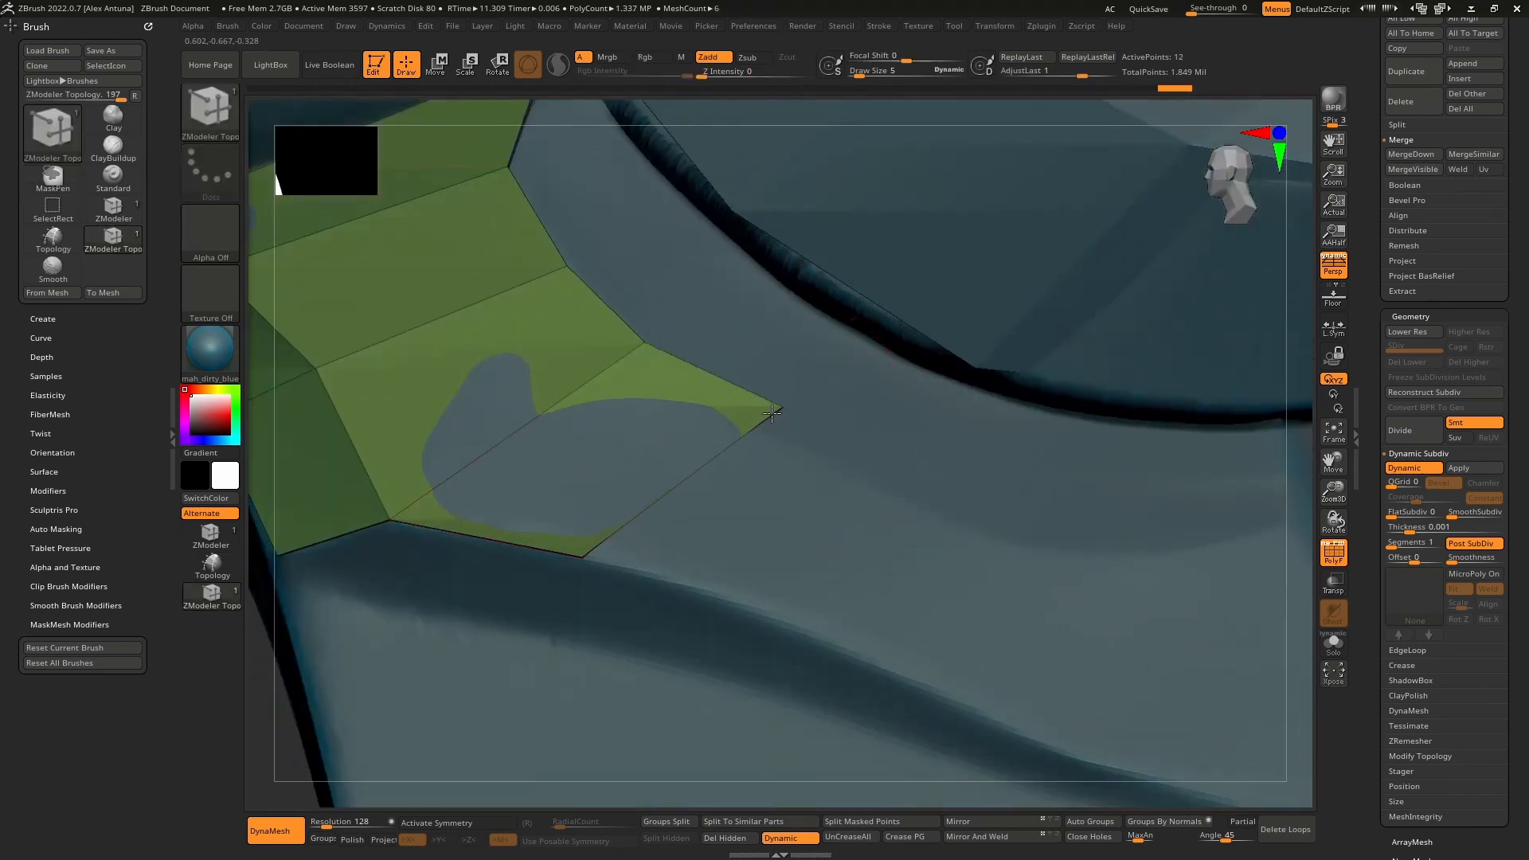
{"action": "right_click_drag", "start_coordinate": [659, 413], "coordinate": [781, 423], "text": "alt"}
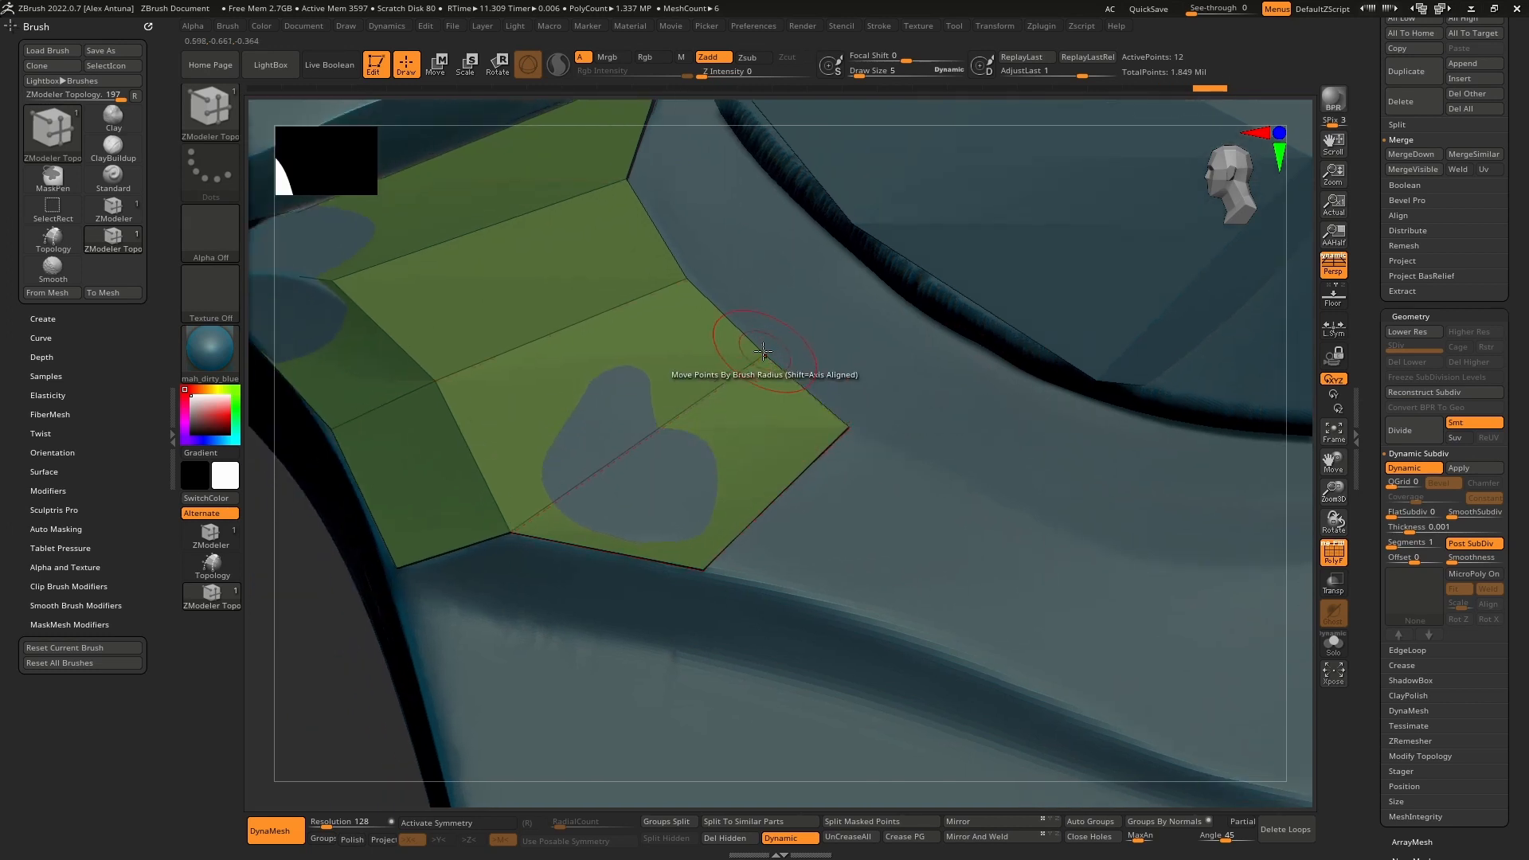
{"action": "left_click_drag", "start_coordinate": [765, 354], "coordinate": [759, 354]}
{"action": "right_click_drag", "start_coordinate": [754, 320], "coordinate": [763, 459], "text": "alt"}
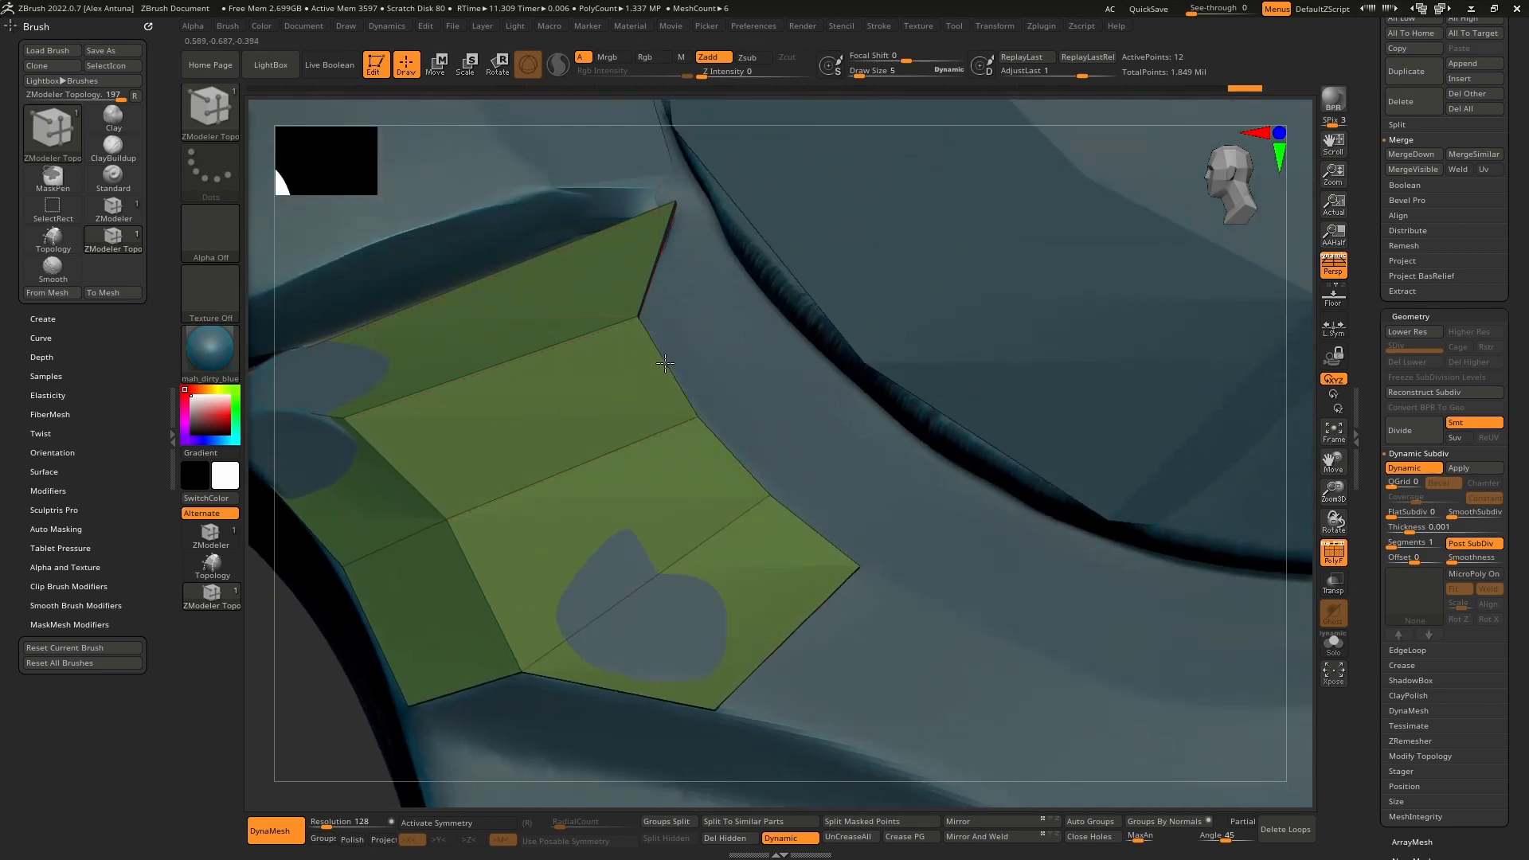
Step: Extrude the inner side edges up to the round plate's rim and join them into a continuous row of polygons
{"action": "left_click_drag", "start_coordinate": [665, 363], "coordinate": [712, 273]}
{"action": "left_click_drag", "start_coordinate": [742, 327], "coordinate": [846, 400]}
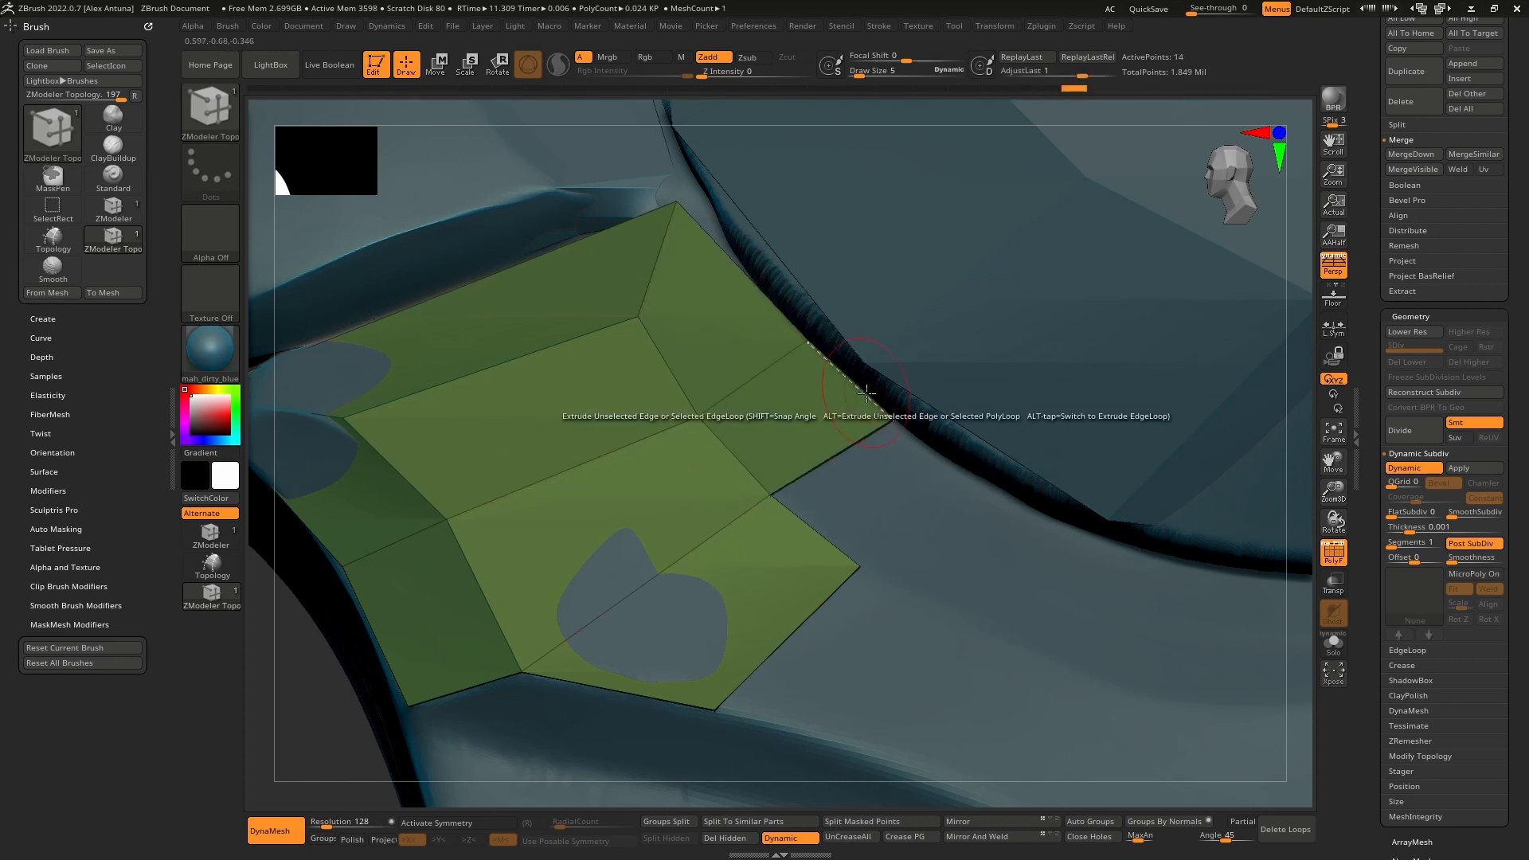
{"action": "right_click_drag", "start_coordinate": [780, 390], "coordinate": [796, 541], "text": "alt"}
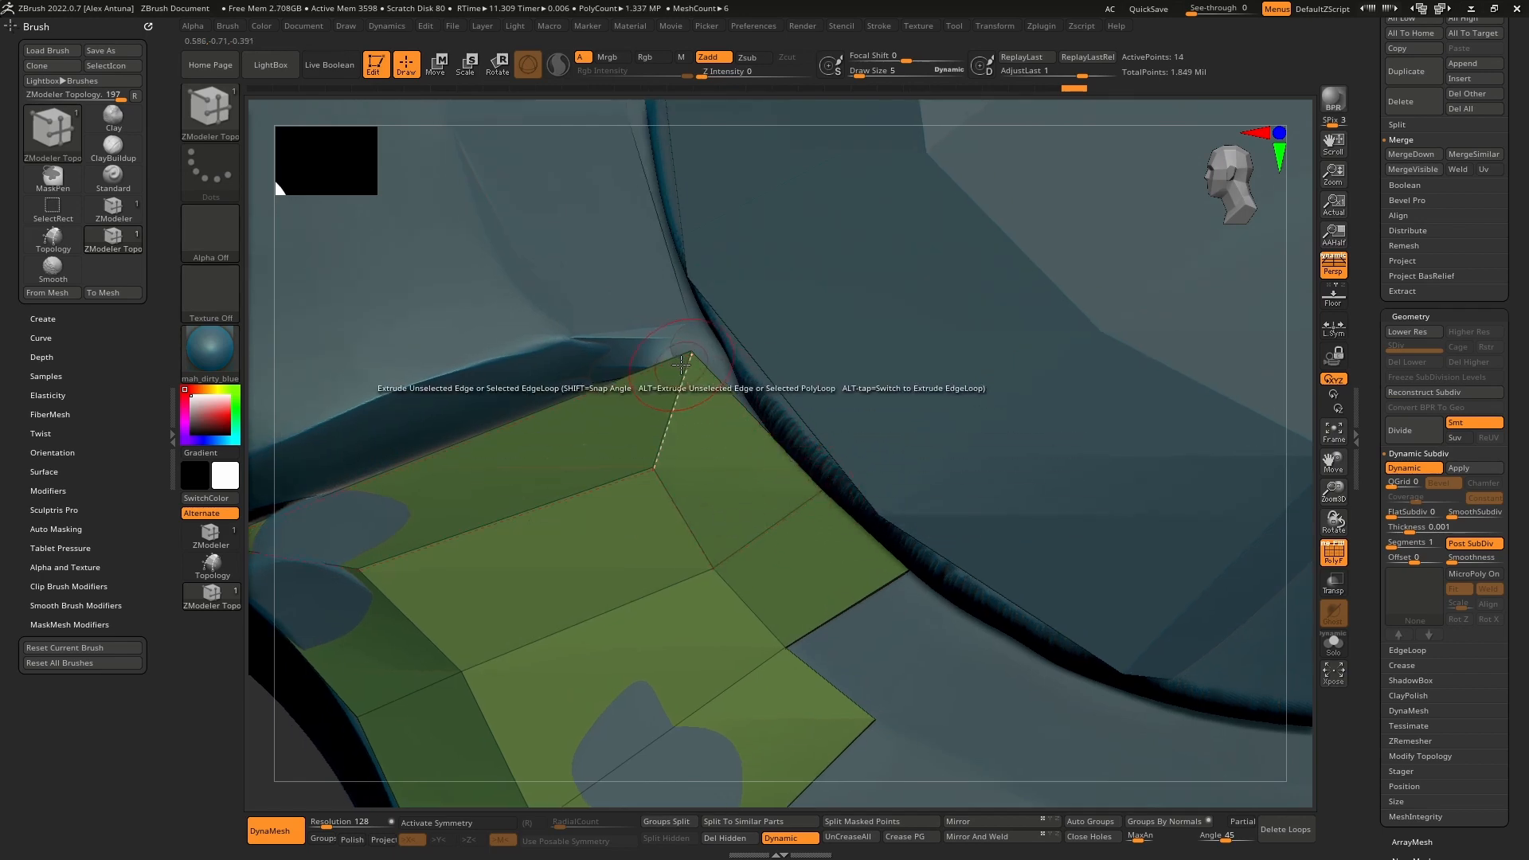
{"action": "right_click_drag", "start_coordinate": [714, 335], "coordinate": [812, 443]}
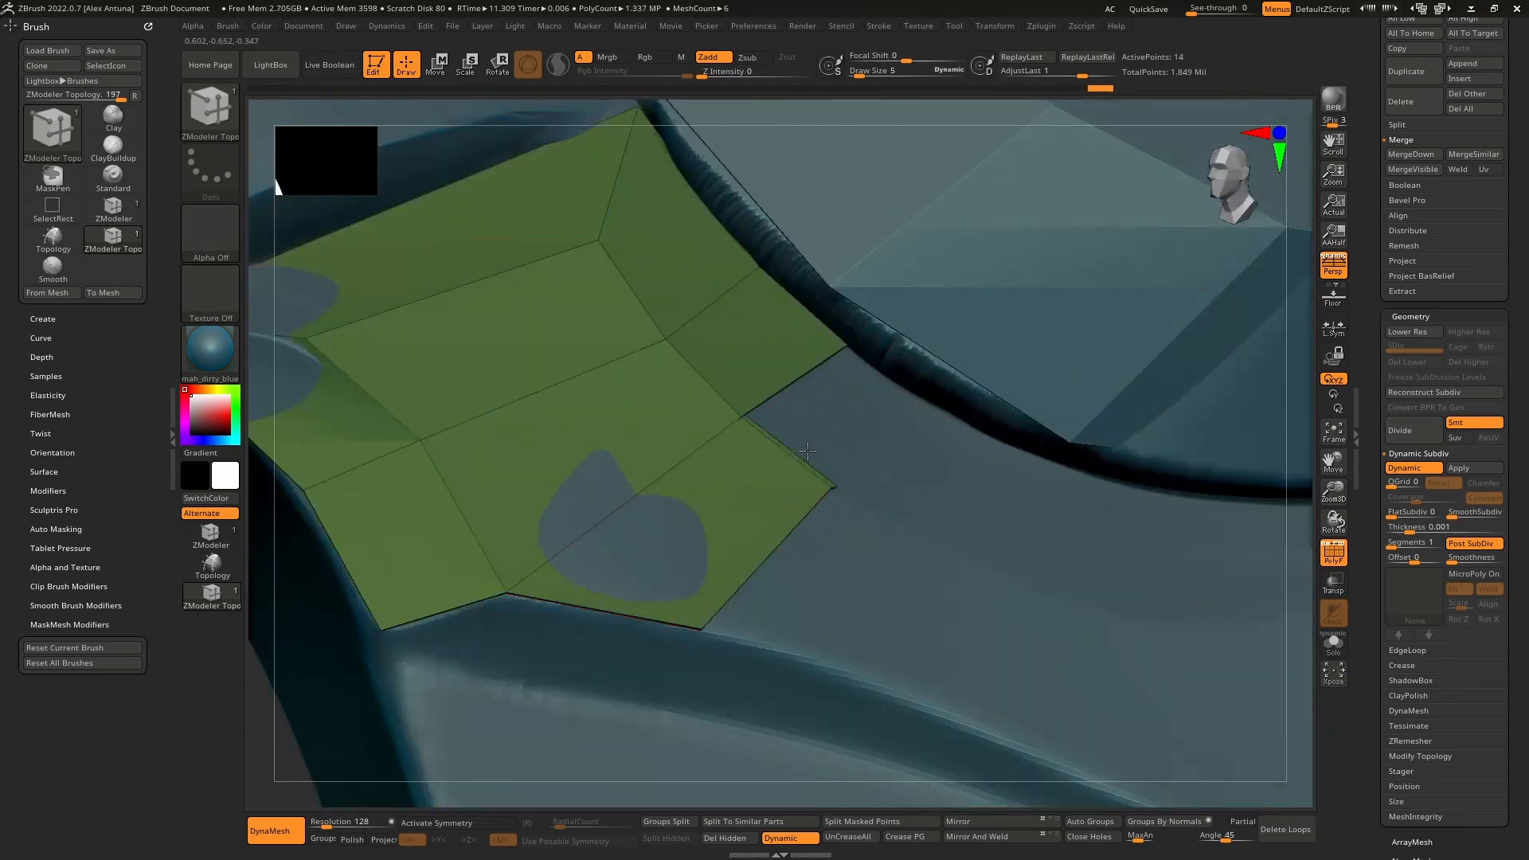
{"action": "left_click_drag", "start_coordinate": [813, 442], "coordinate": [940, 408]}
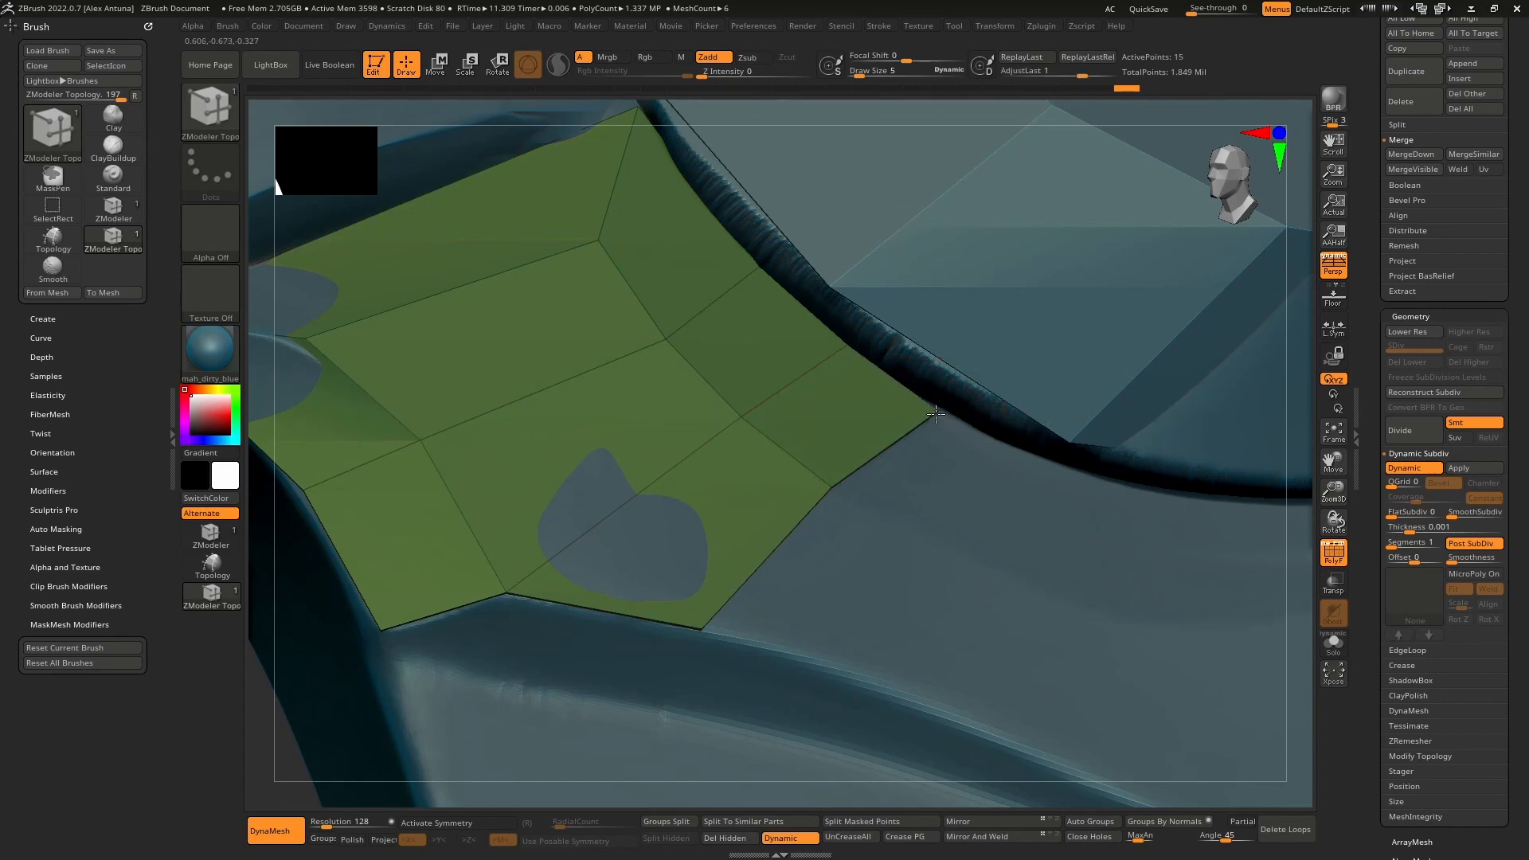
{"action": "right_click_drag", "start_coordinate": [935, 414], "coordinate": [772, 454], "text": "ctrl"}
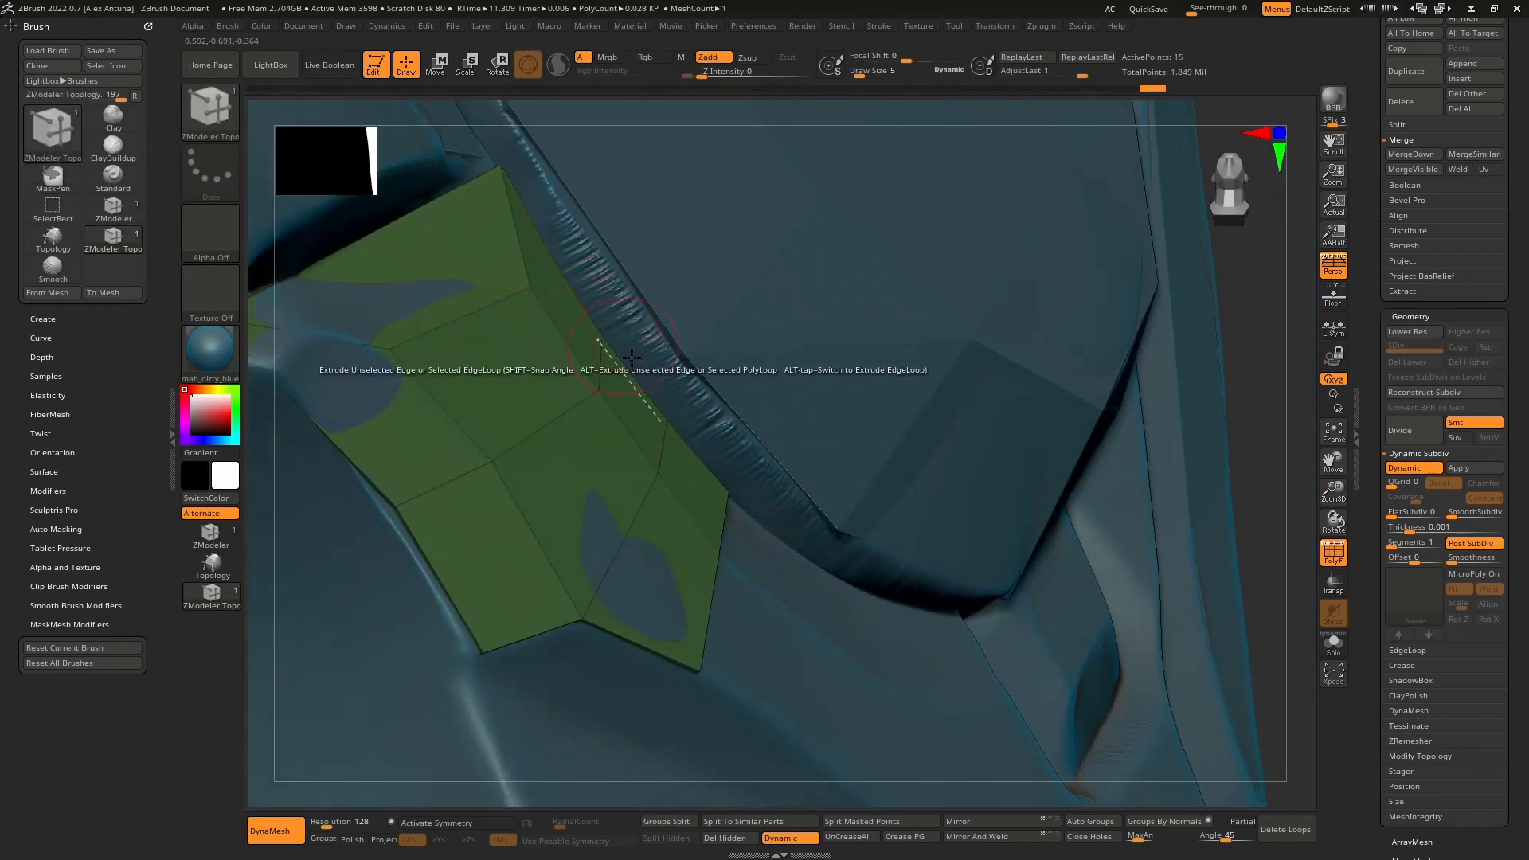
{"action": "right_click_drag", "start_coordinate": [610, 331], "coordinate": [685, 364], "text": "ctrl"}
{"action": "mouse_move", "coordinate": [789, 455]}
{"action": "right_mouse_down"}
{"action": "mouse_move", "coordinate": [795, 507]}
{"action": "mouse_move", "coordinate": [742, 569]}
{"action": "mouse_move", "coordinate": [800, 434]}
{"action": "mouse_move", "coordinate": [792, 545]}
{"action": "mouse_move", "coordinate": [781, 417]}
{"action": "mouse_move", "coordinate": [686, 649]}
{"action": "right_mouse_up"}
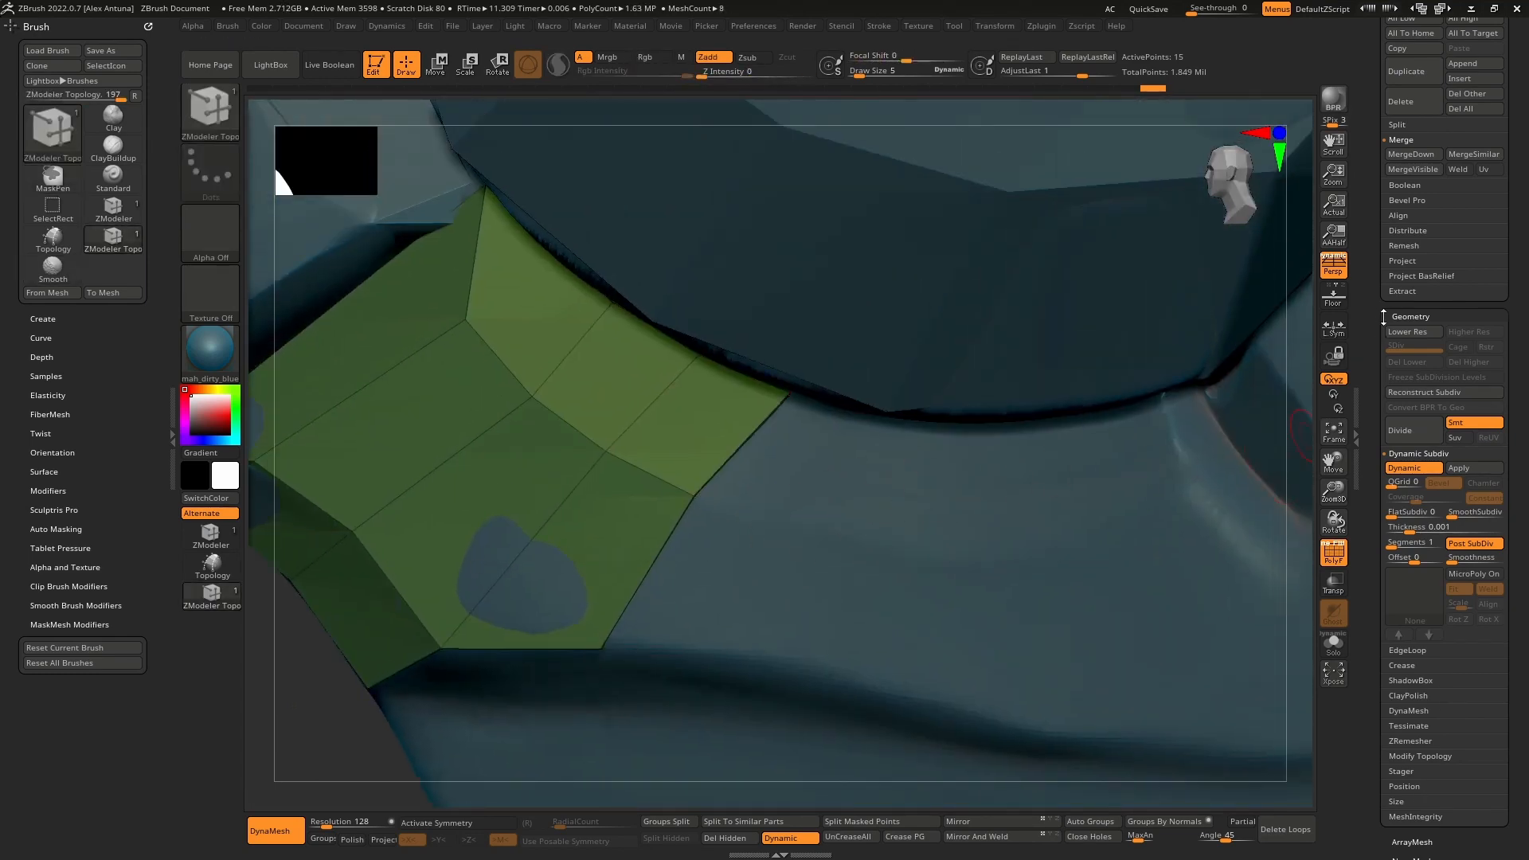
Step: Return to the tool list and switch to Extract2_1, the full cyberpunk bust
{"action": "left_click_drag", "start_coordinate": [1383, 317], "coordinate": [1386, 677]}
{"action": "left_click_drag", "start_coordinate": [1388, 207], "coordinate": [1389, 759]}
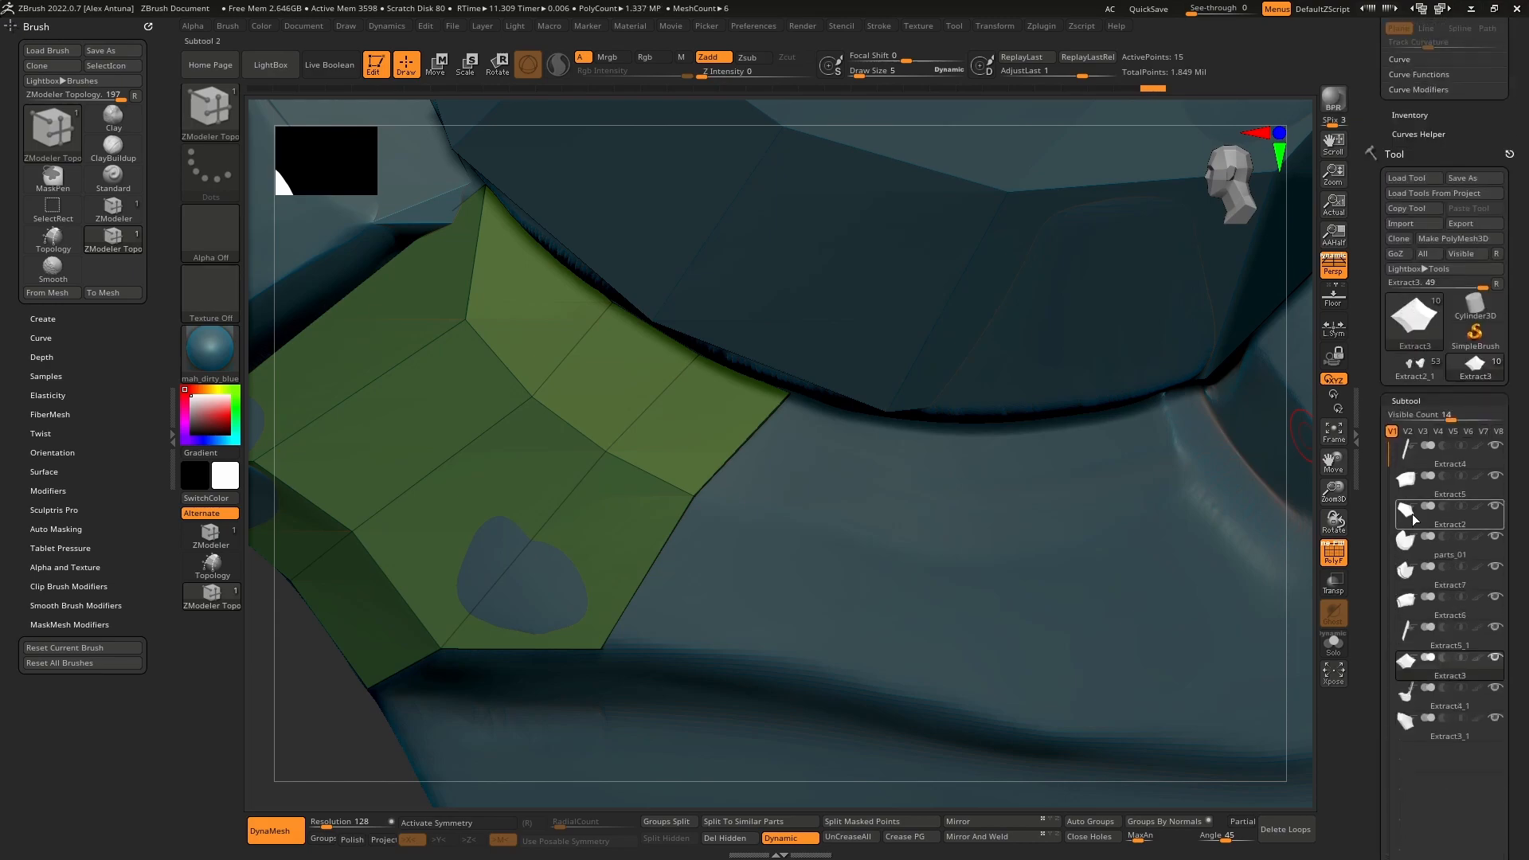
{"action": "left_click", "coordinate": [1415, 368]}
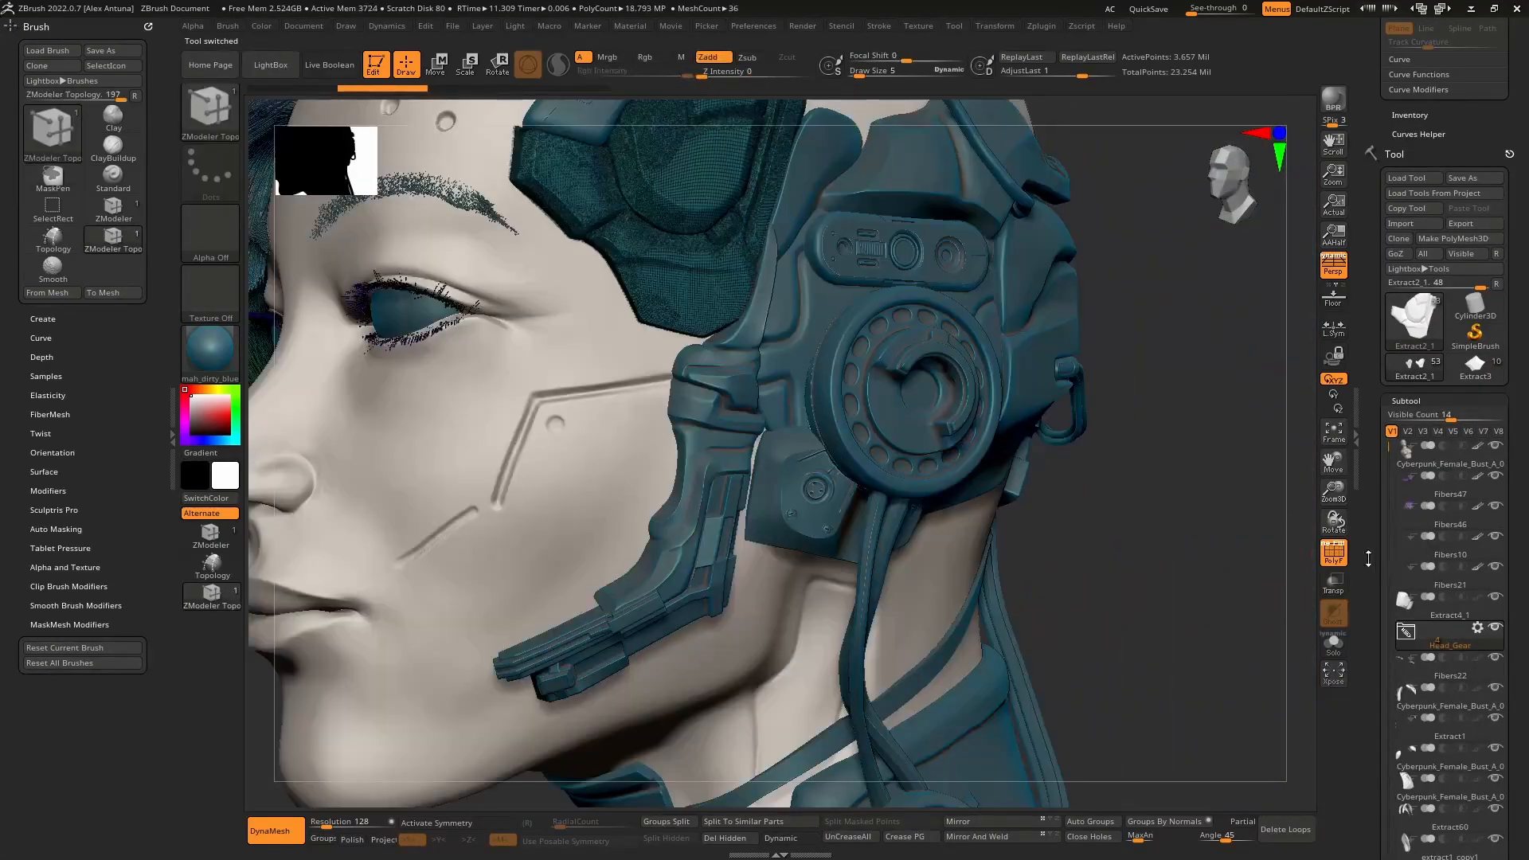
Step: Hide the polygon frame, view the full cyberpunk bust from the side, and switch back to the Extract3 tool
{"action": "left_click", "coordinate": [1324, 548]}
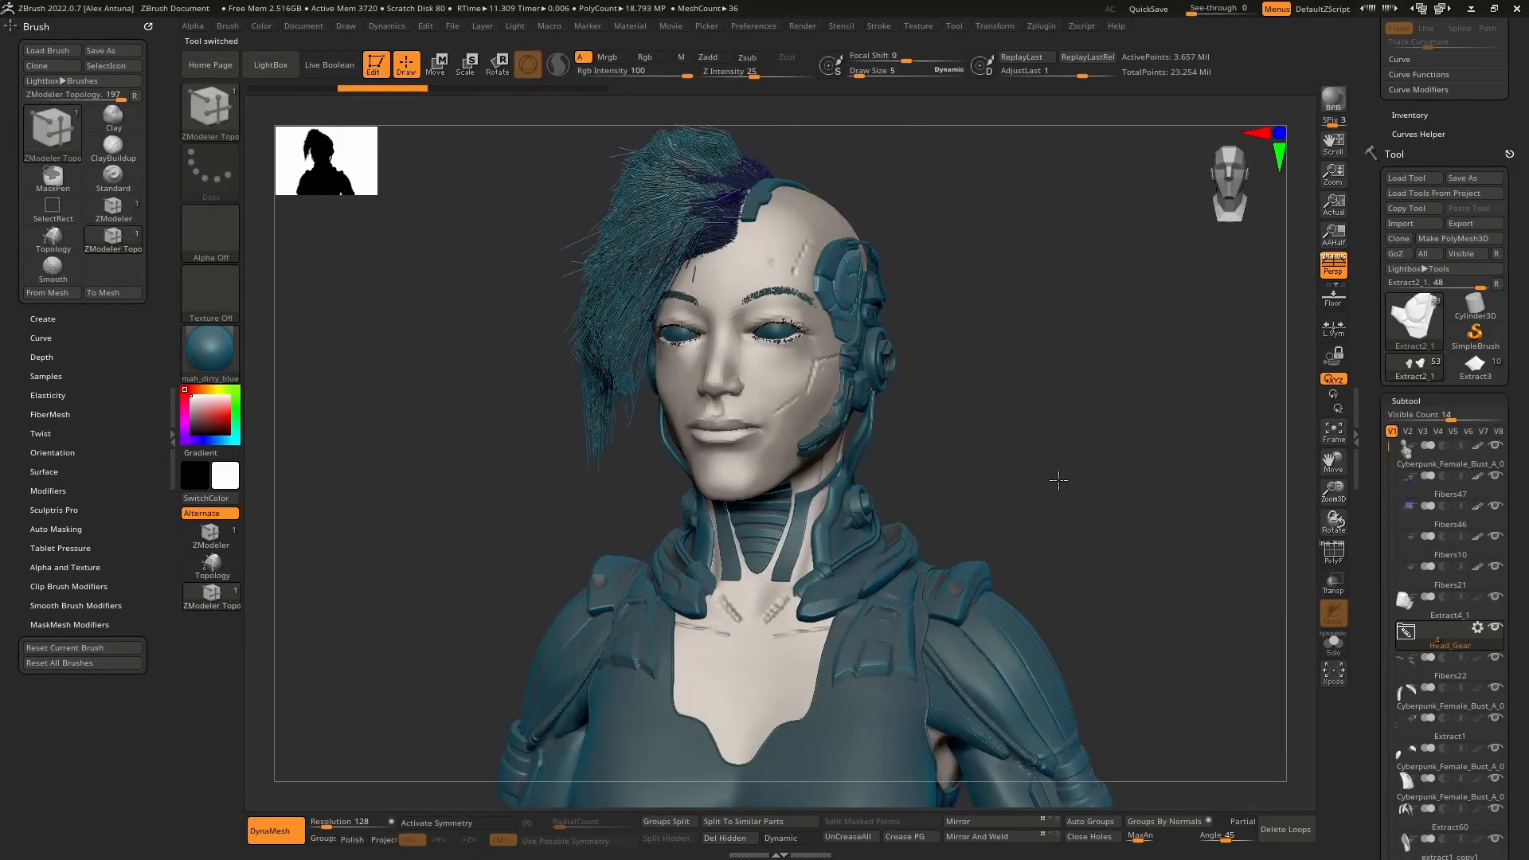
{"action": "left_click_drag", "start_coordinate": [1077, 470], "coordinate": [1087, 476]}
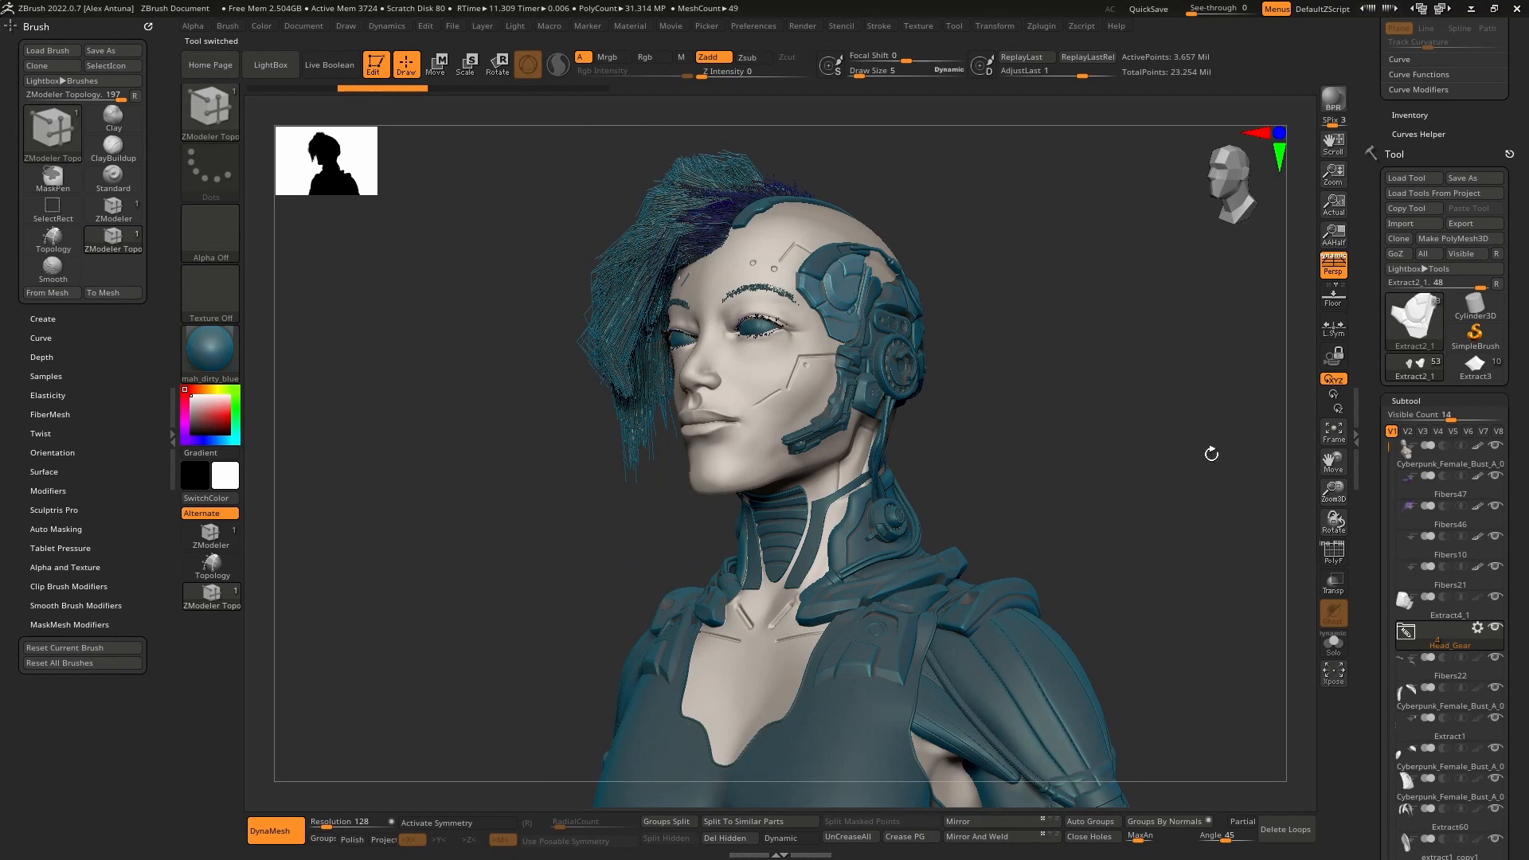
{"action": "left_click", "coordinate": [1484, 362]}
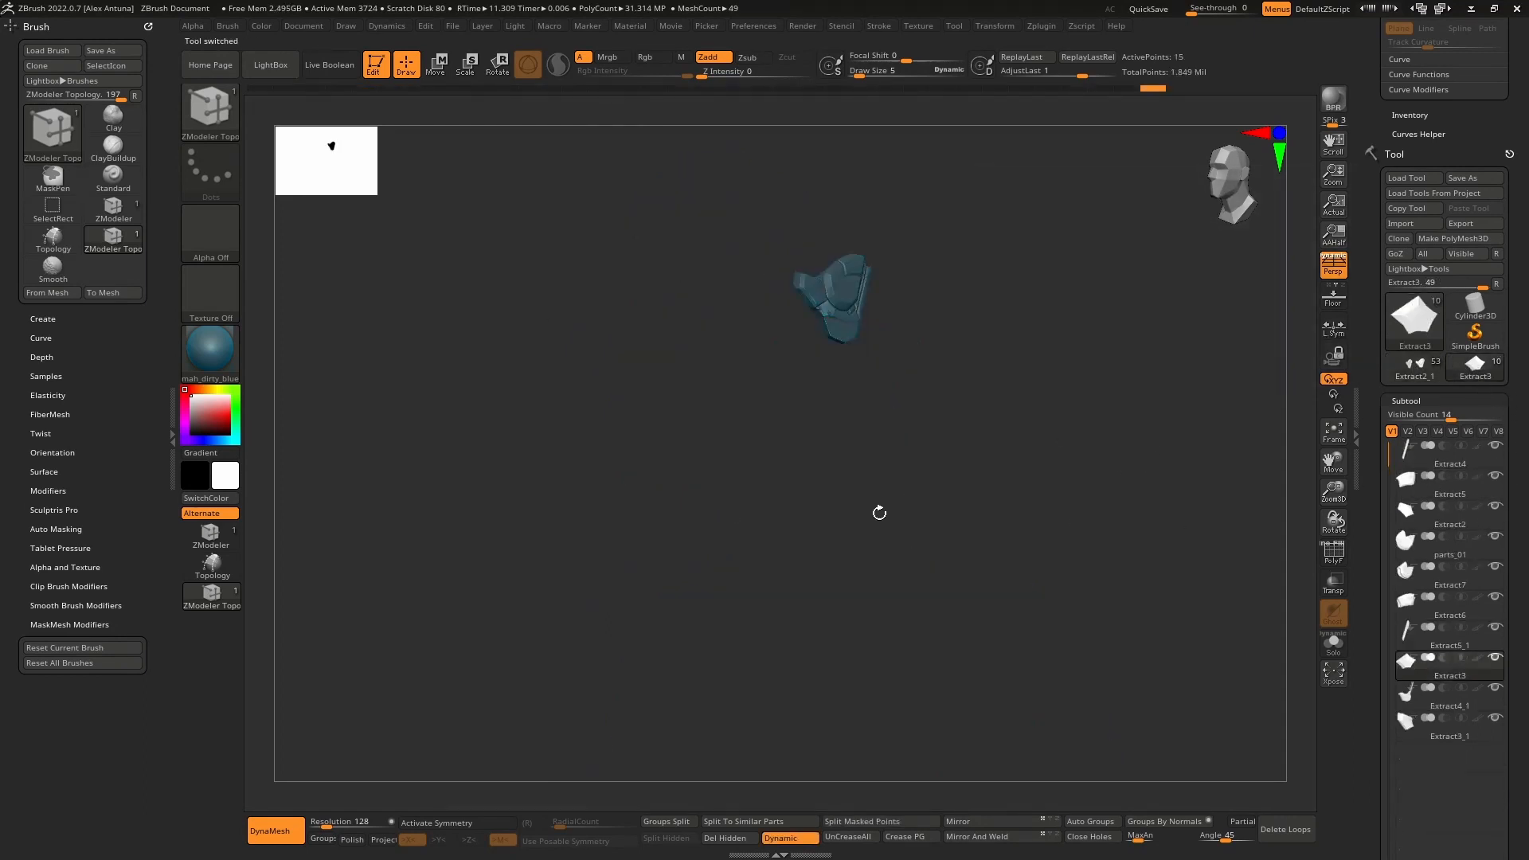
Step: Extrude the mesh's end edge along the face beneath the round plate and fill the gap up to the plate's rim
{"action": "key", "text": "f"}
{"action": "right_click_drag", "start_coordinate": [900, 514], "coordinate": [702, 521], "text": "ctrl"}
{"action": "right_click_drag", "start_coordinate": [557, 593], "coordinate": [677, 605], "text": "alt"}
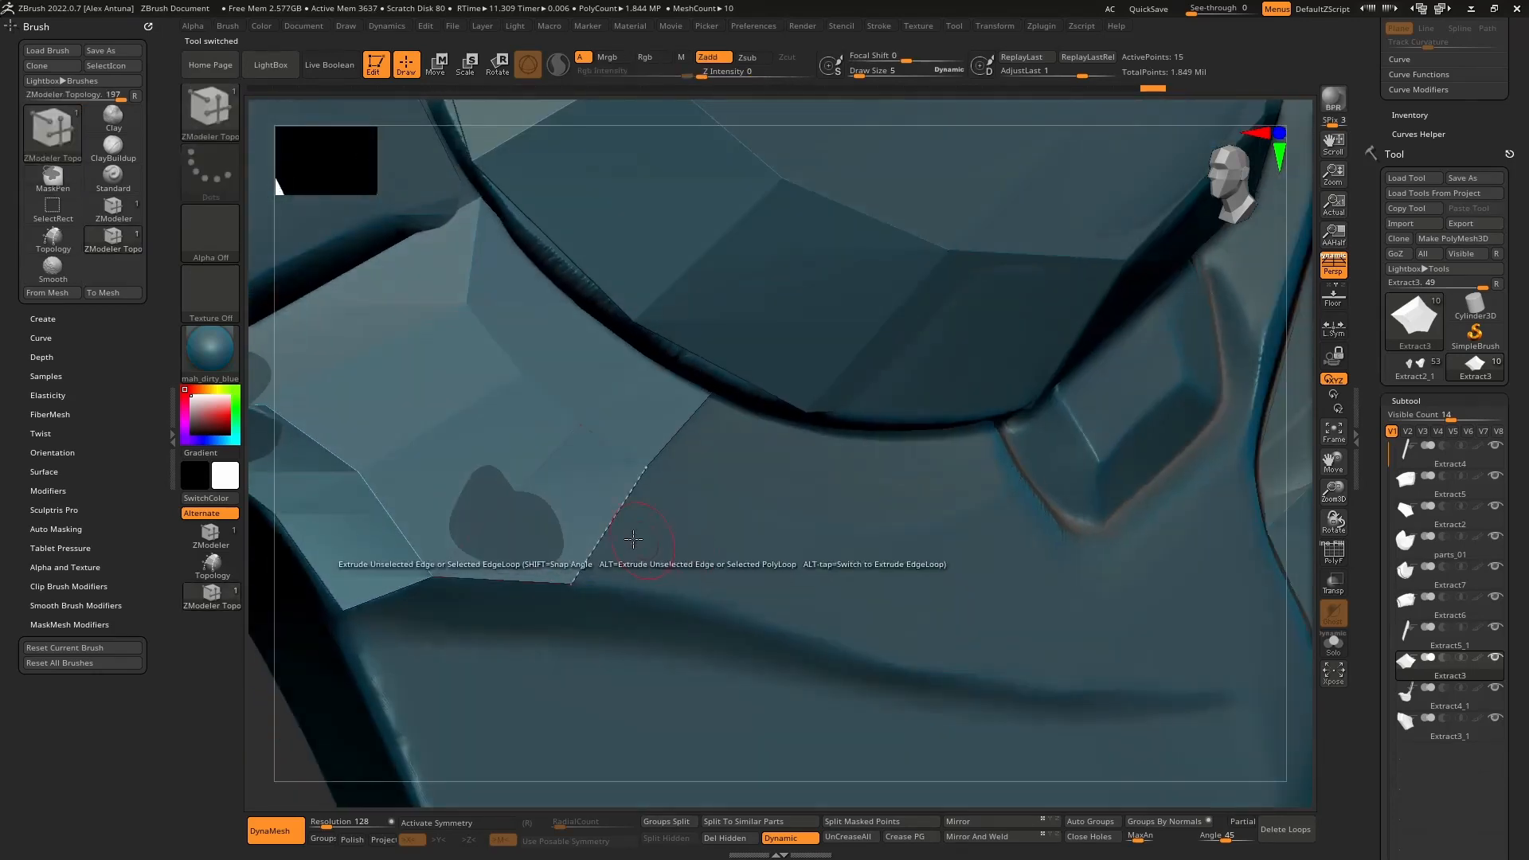
{"action": "left_click_drag", "start_coordinate": [620, 530], "coordinate": [756, 553]}
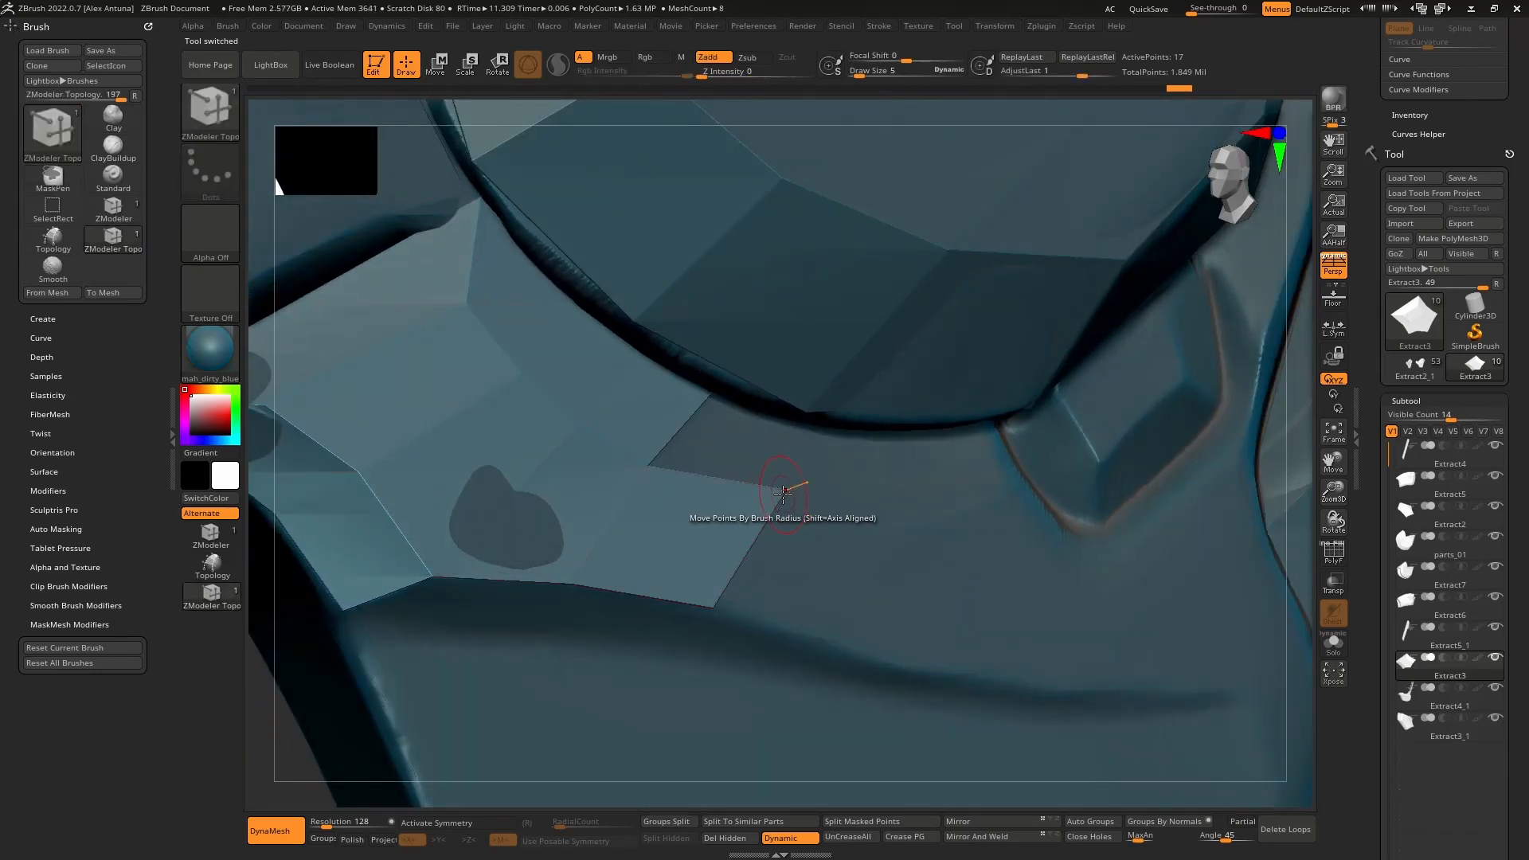
{"action": "mouse_move", "coordinate": [746, 510]}
{"action": "right_mouse_down"}
{"action": "mouse_move", "coordinate": [701, 522]}
{"action": "mouse_move", "coordinate": [721, 510]}
{"action": "right_mouse_up"}
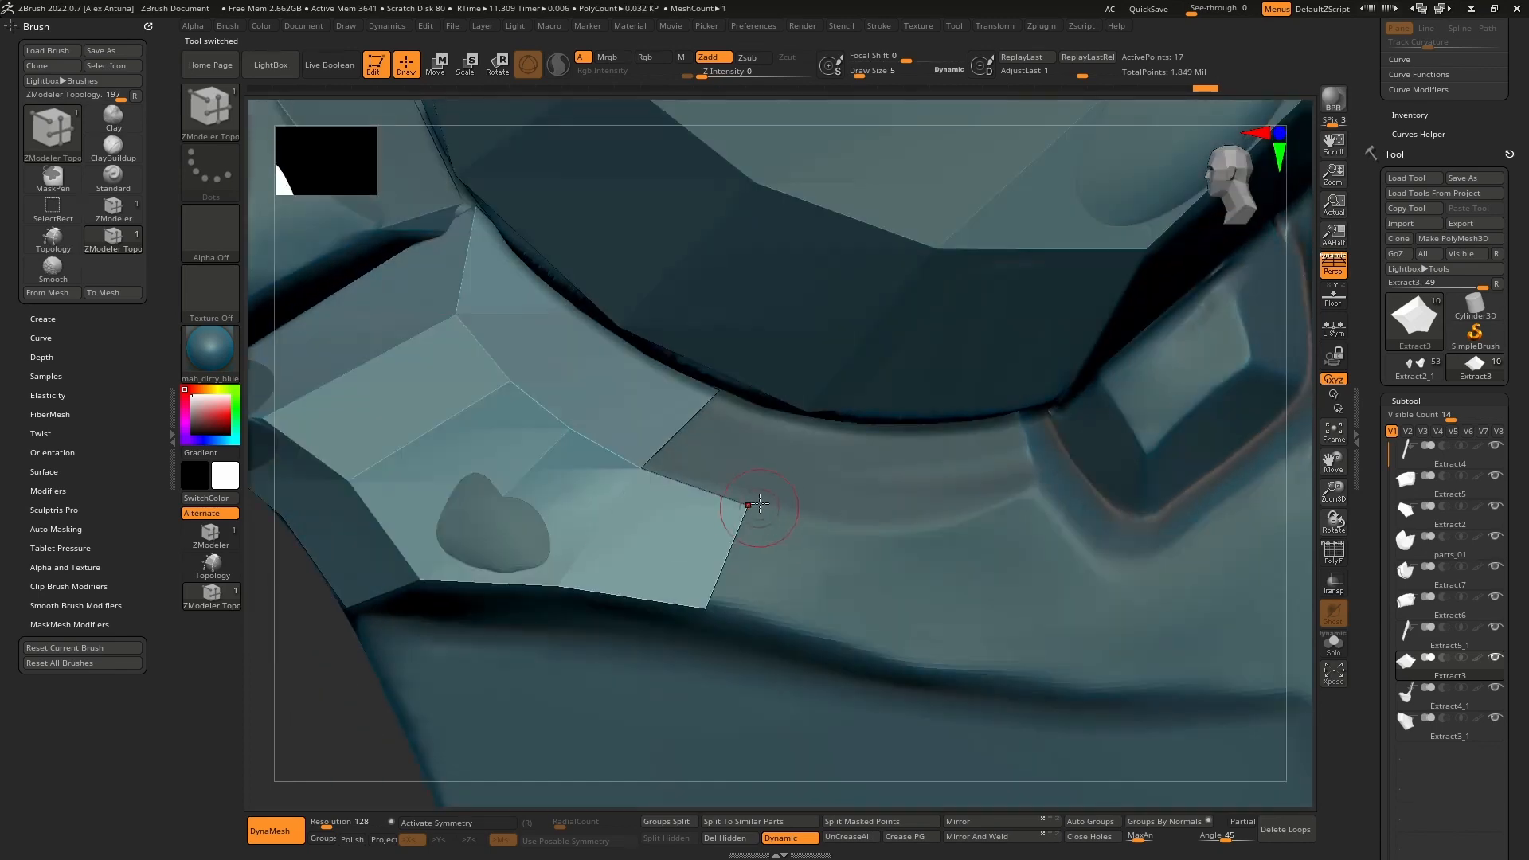
{"action": "left_click_drag", "start_coordinate": [701, 495], "coordinate": [810, 424]}
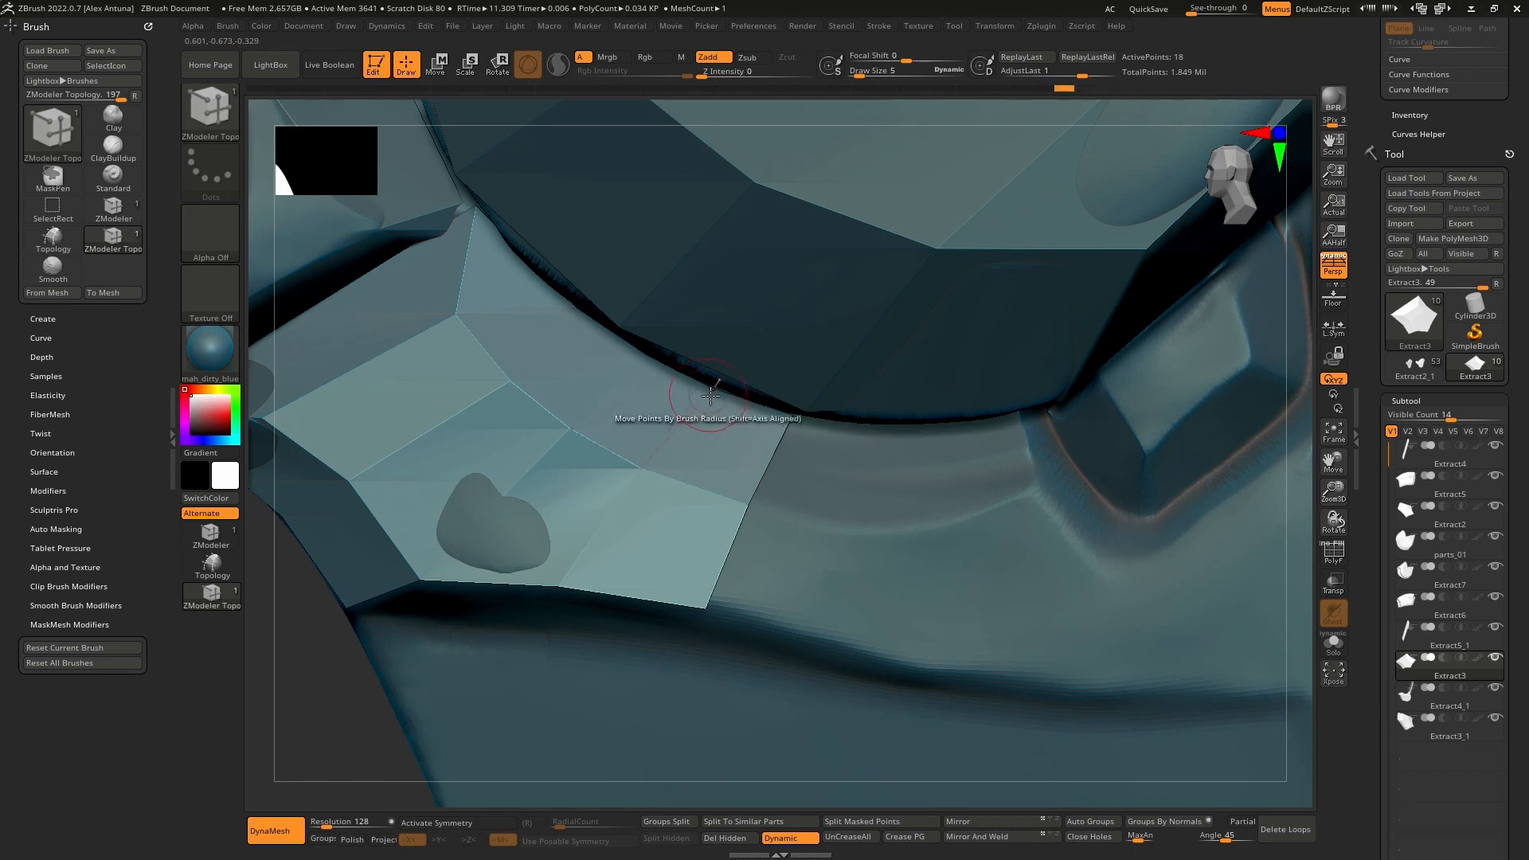
Step: Show the polygon frame, extend the mesh by one polygon along the crease, and extrude its lower edges into a strip down the step
{"action": "left_click", "coordinate": [1341, 560]}
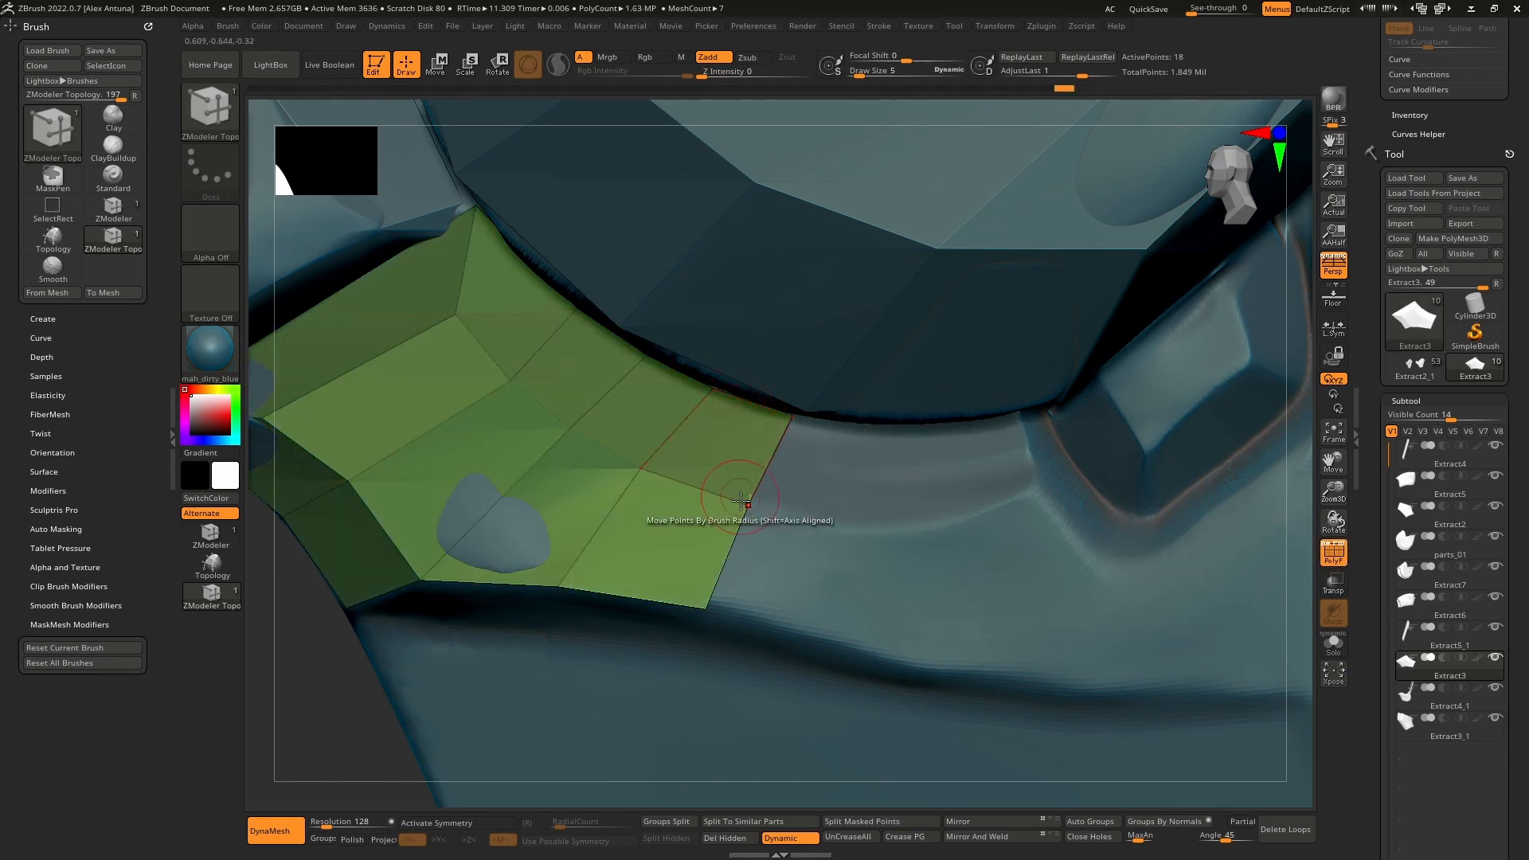
{"action": "right_click_drag", "start_coordinate": [740, 506], "coordinate": [695, 465]}
{"action": "left_click_drag", "start_coordinate": [695, 465], "coordinate": [838, 489]}
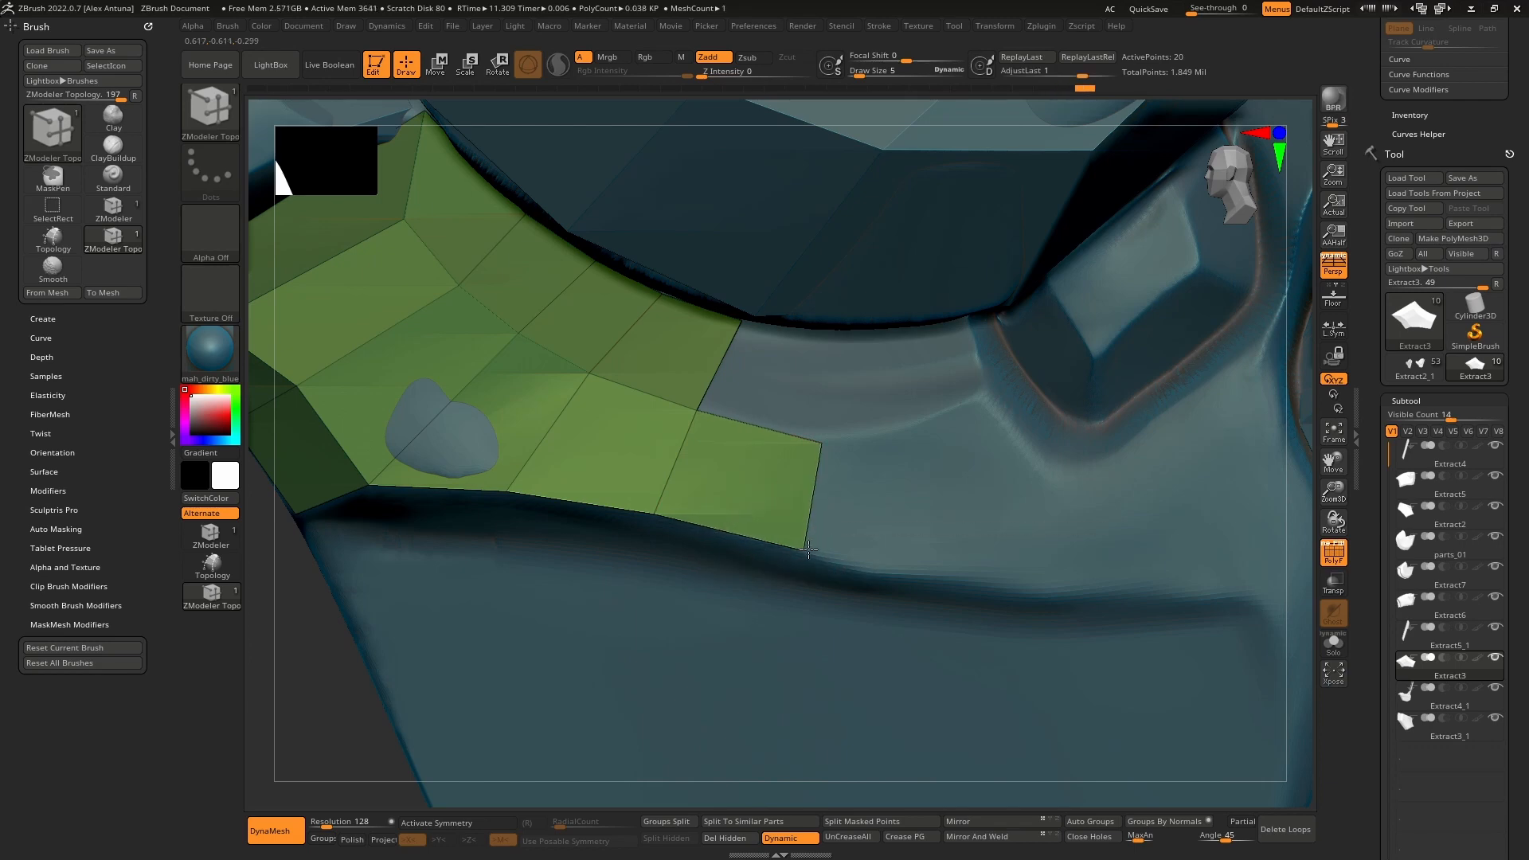
{"action": "right_click_drag", "start_coordinate": [661, 516], "coordinate": [598, 502]}
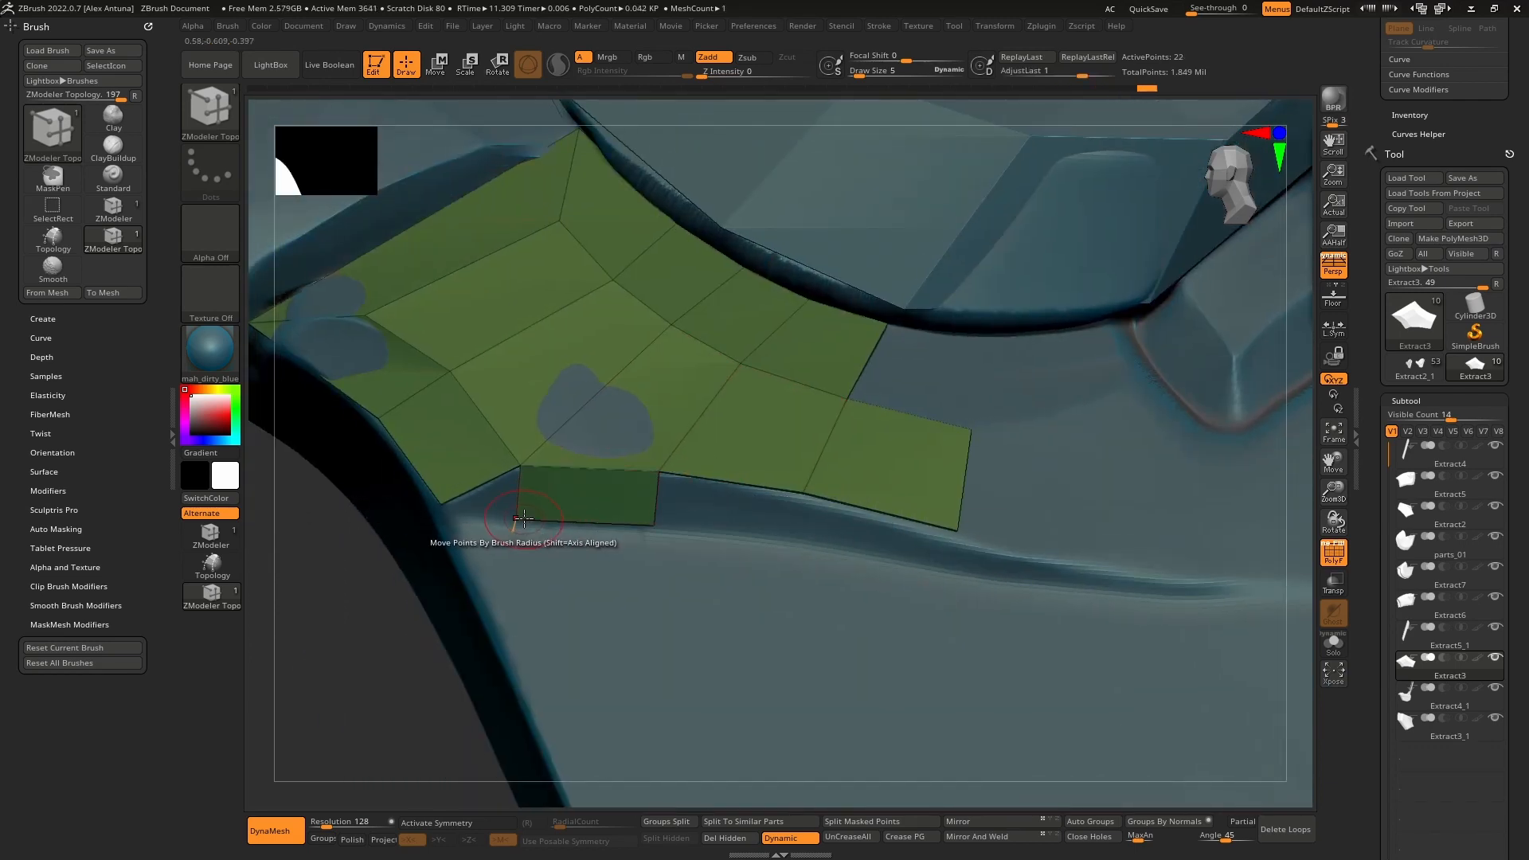
{"action": "left_click_drag", "start_coordinate": [653, 524], "coordinate": [951, 569]}
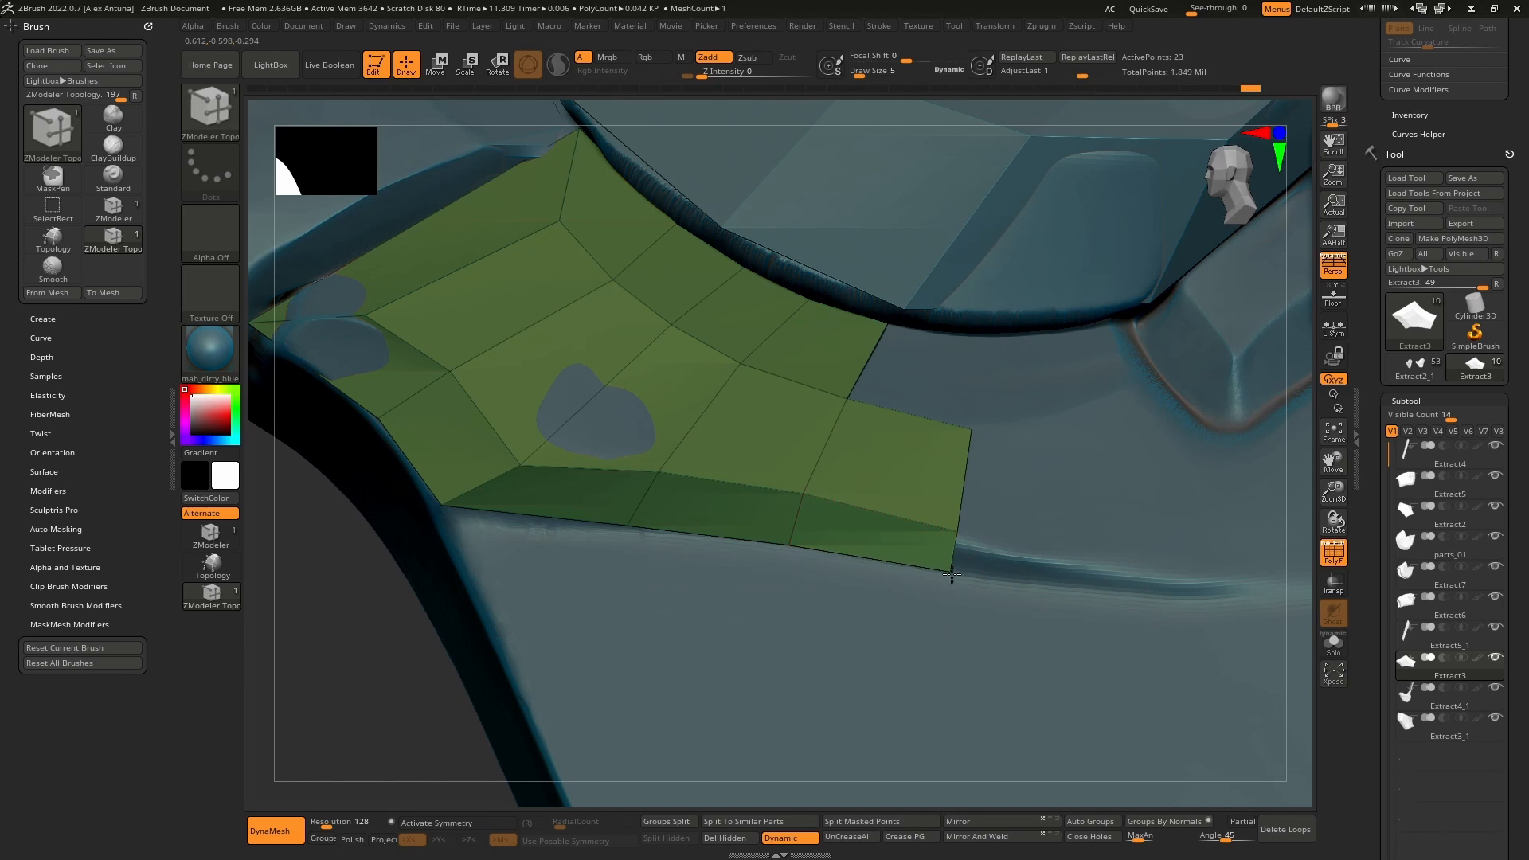
Step: Fill the next gap beneath the round plate's rim and extend the upper row to the raised angular block
{"action": "right_click_drag", "start_coordinate": [951, 569], "coordinate": [710, 488]}
{"action": "mouse_move", "coordinate": [602, 511]}
{"action": "right_mouse_down", "text": "ctrl"}
{"action": "mouse_move", "coordinate": [628, 545]}
{"action": "mouse_move", "coordinate": [690, 420]}
{"action": "right_mouse_up", "text": "ctrl"}
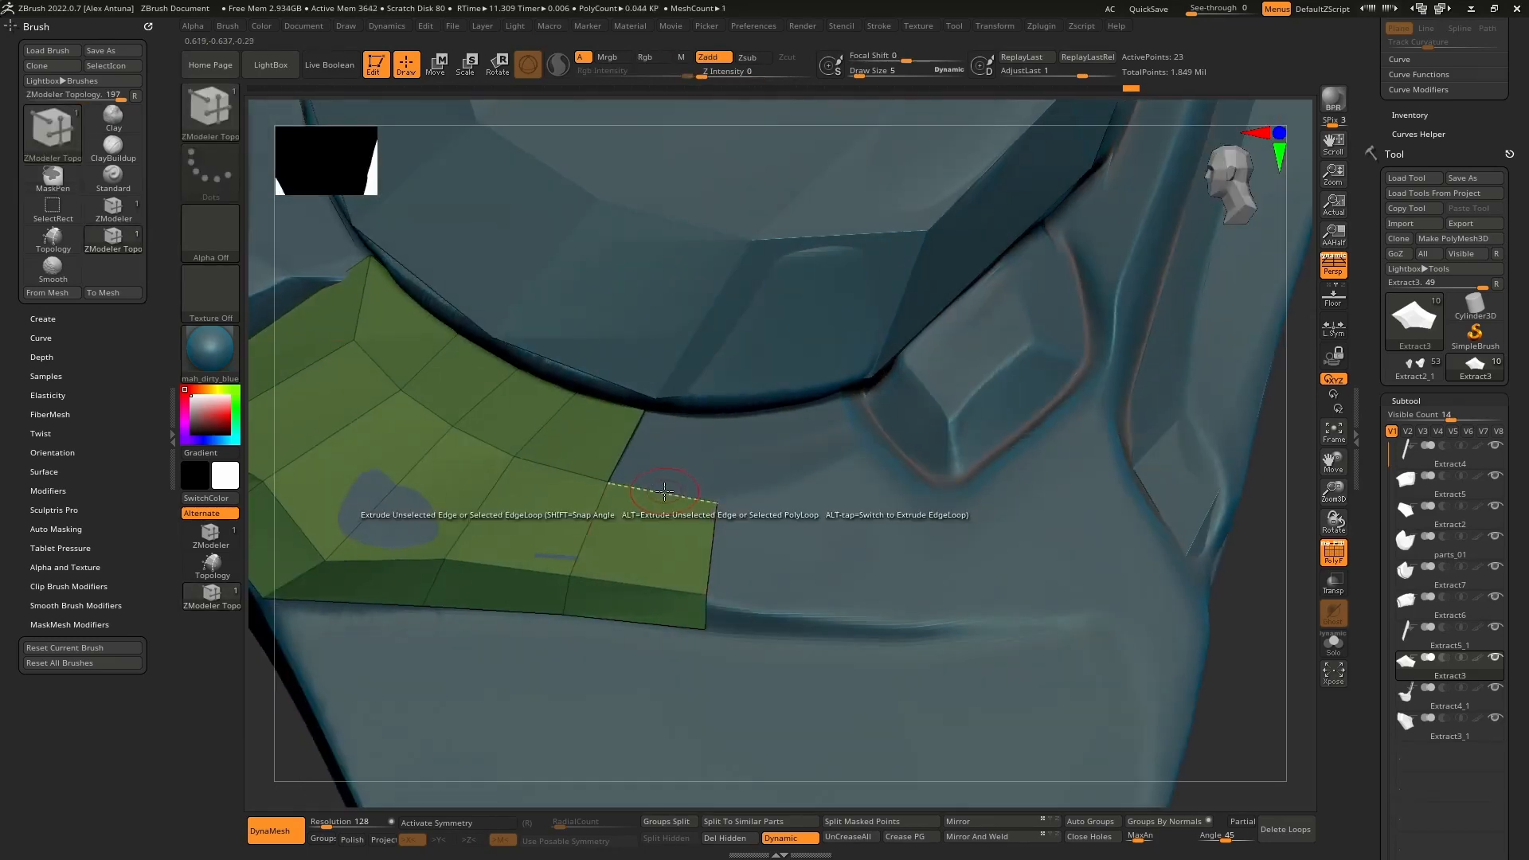
{"action": "left_click_drag", "start_coordinate": [748, 422], "coordinate": [754, 421]}
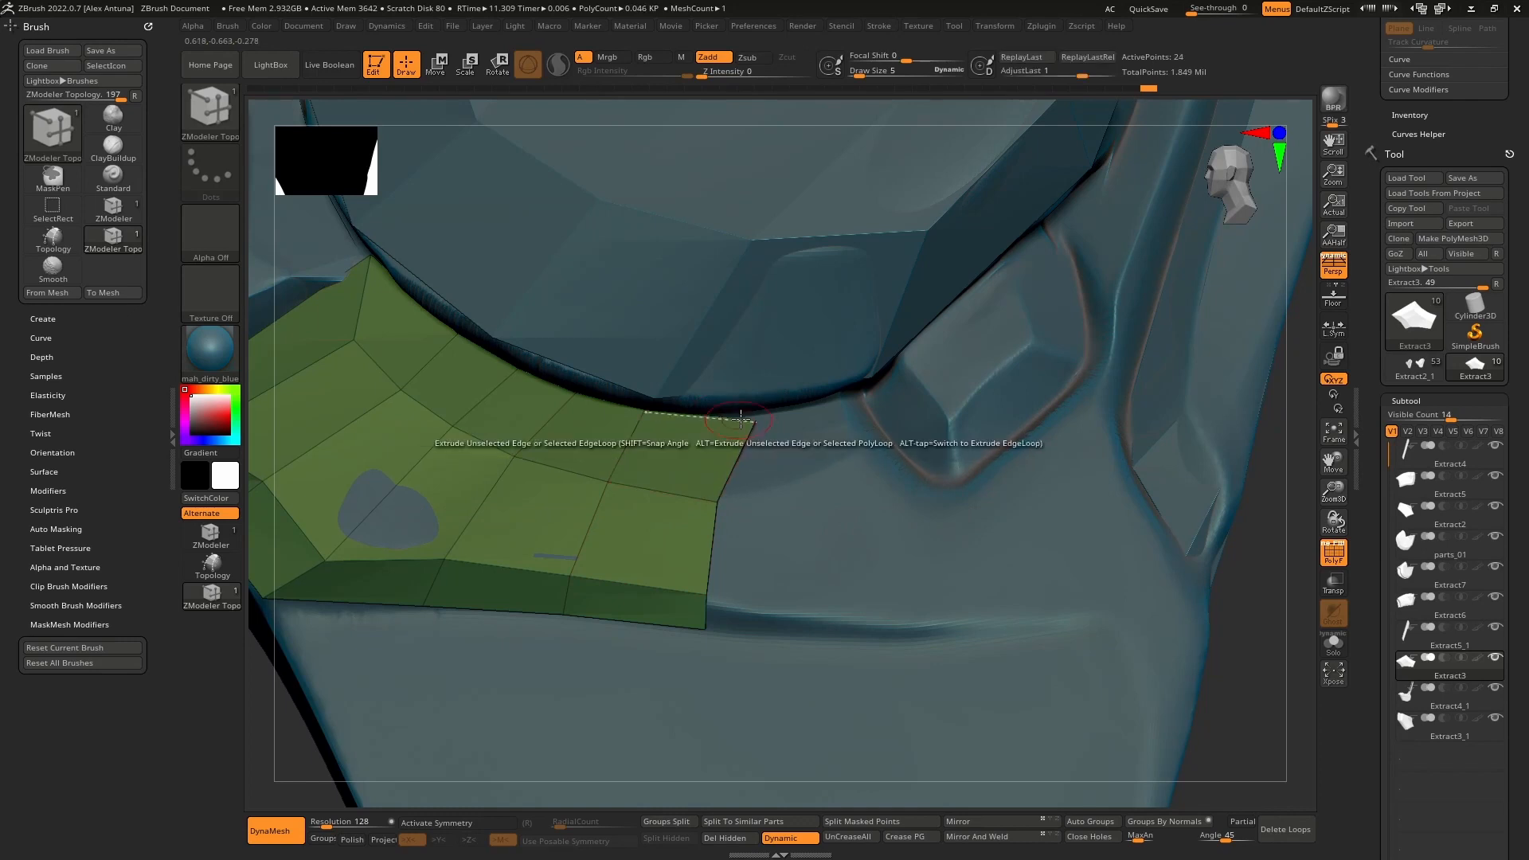
{"action": "right_click_drag", "start_coordinate": [736, 489], "coordinate": [725, 510]}
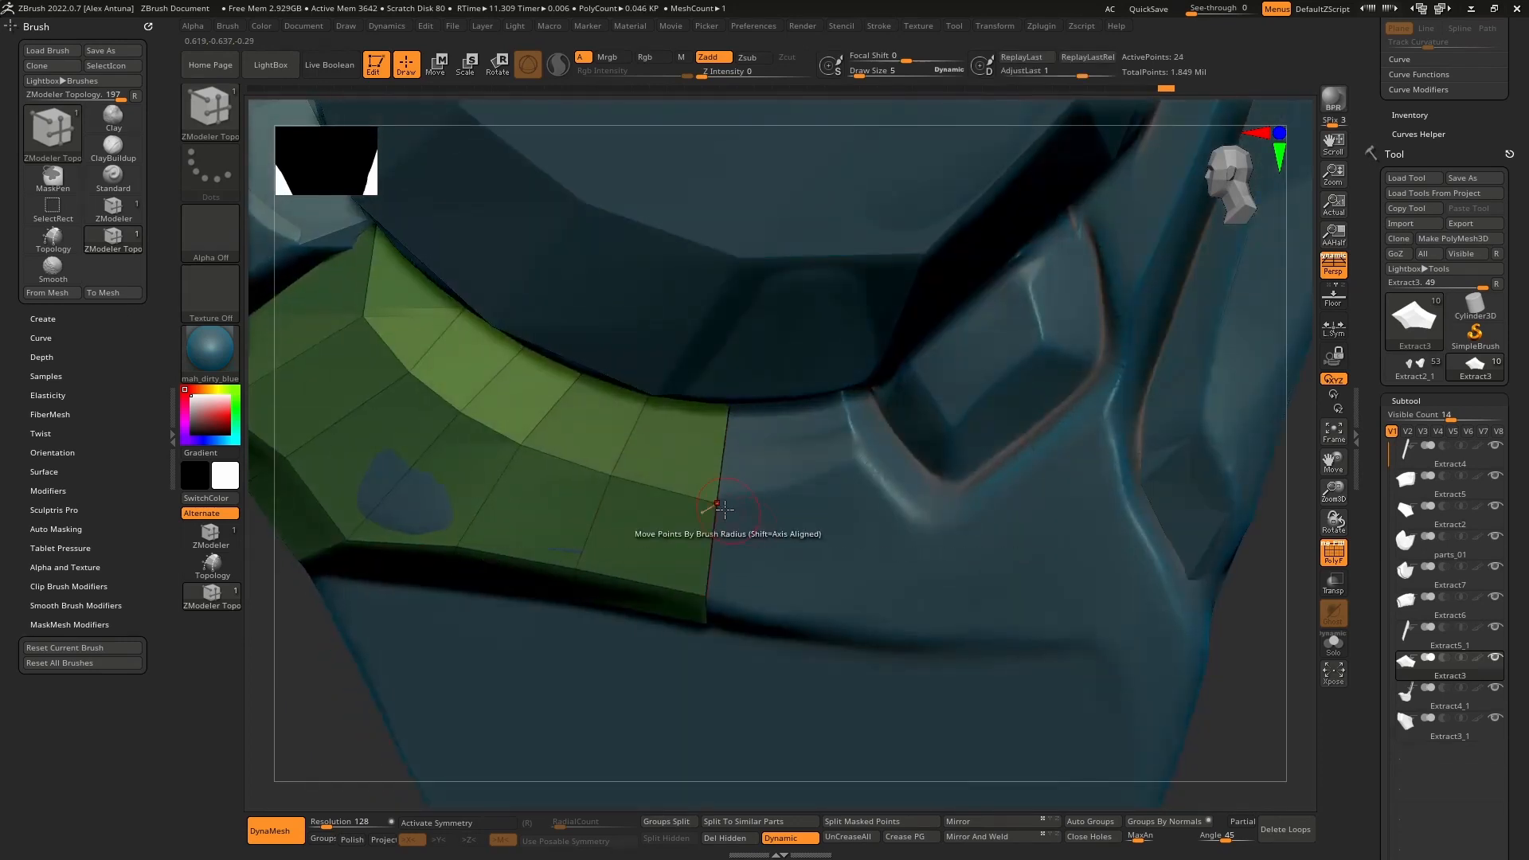
{"action": "left_click_drag", "start_coordinate": [723, 467], "coordinate": [833, 442]}
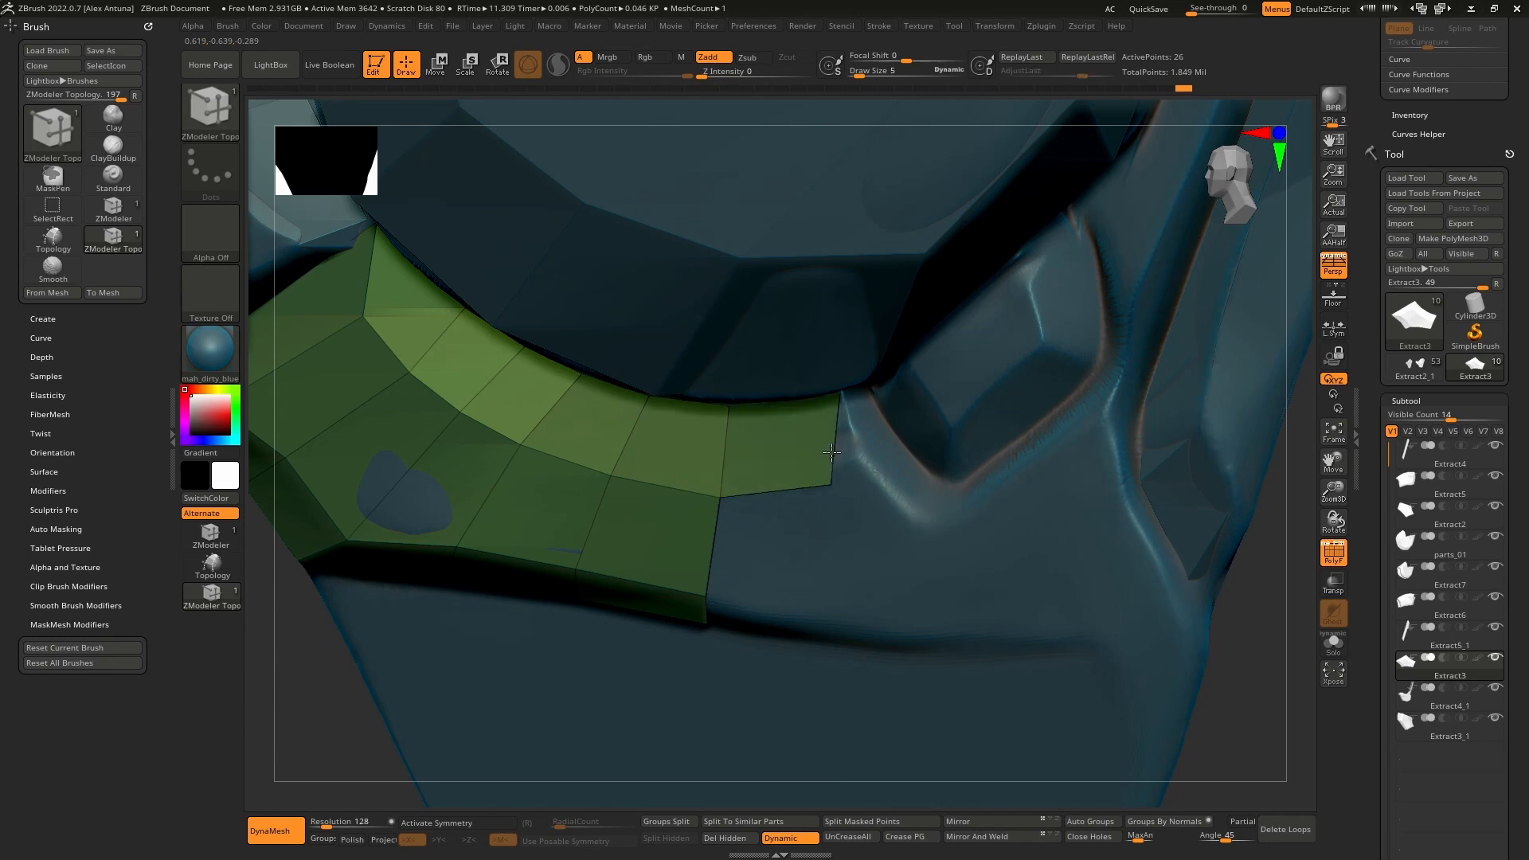
{"action": "right_click_drag", "start_coordinate": [833, 442], "coordinate": [836, 410]}
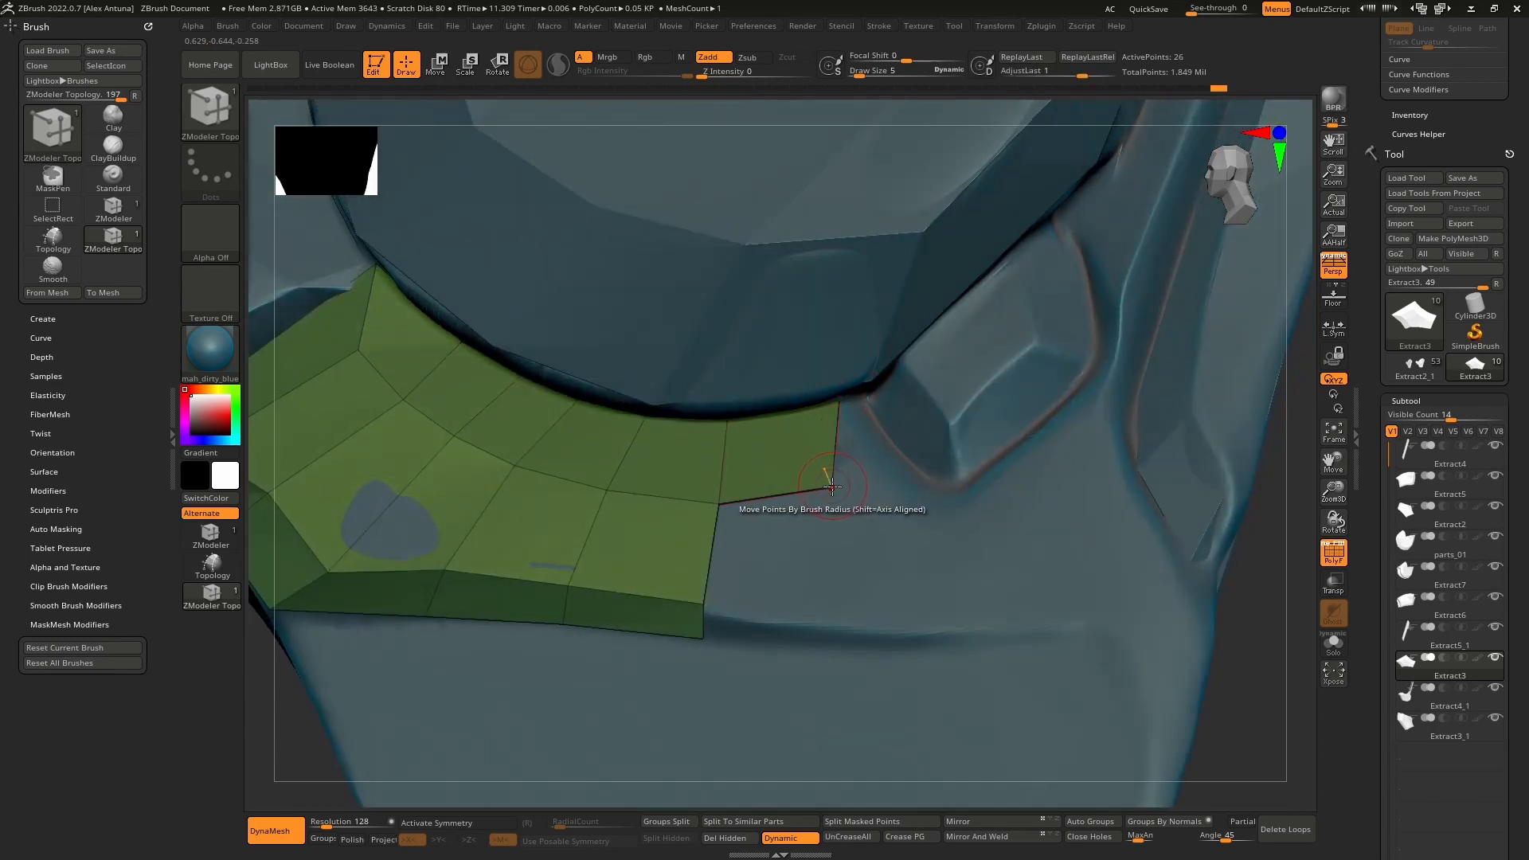
Step: Build polygons around and over the raised angular block, fitting them to the side groove and the round plate's rim
{"action": "right_click_drag", "start_coordinate": [748, 509], "coordinate": [733, 454]}
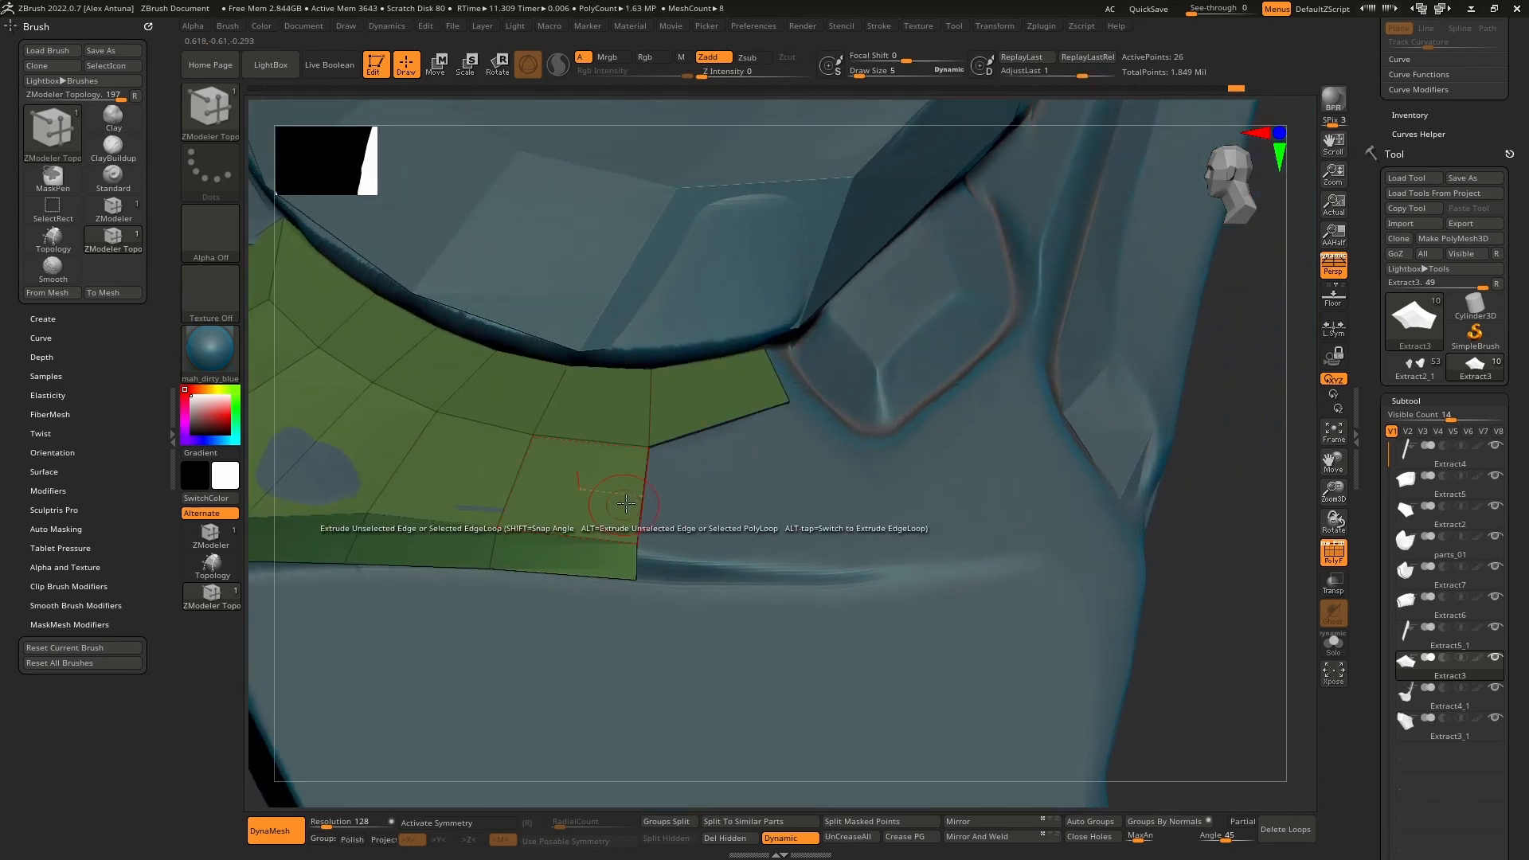
{"action": "left_click_drag", "start_coordinate": [647, 493], "coordinate": [864, 473]}
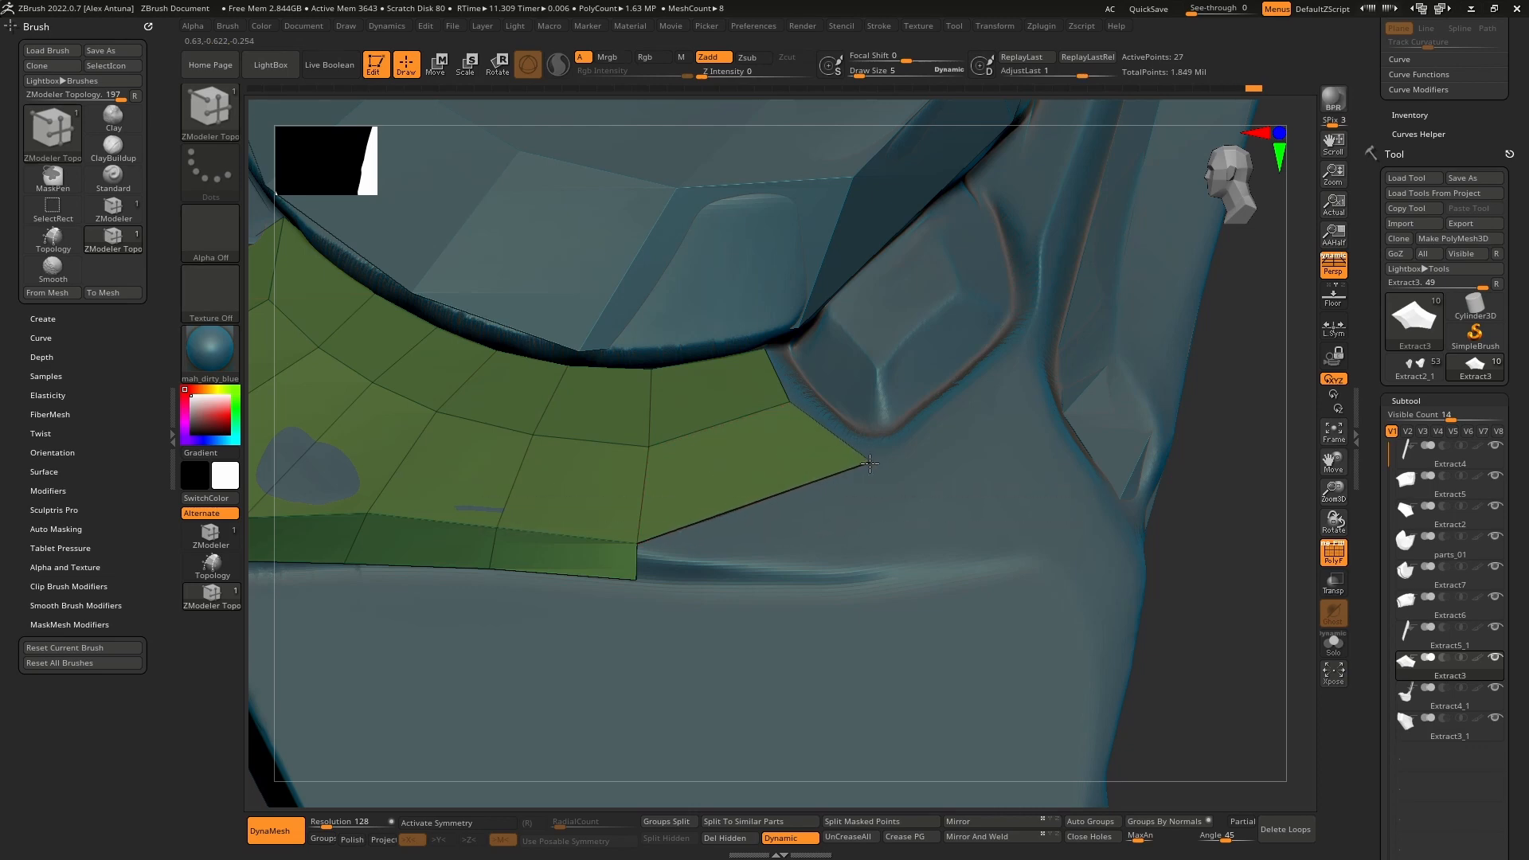
{"action": "right_click_drag", "start_coordinate": [830, 422], "coordinate": [714, 483]}
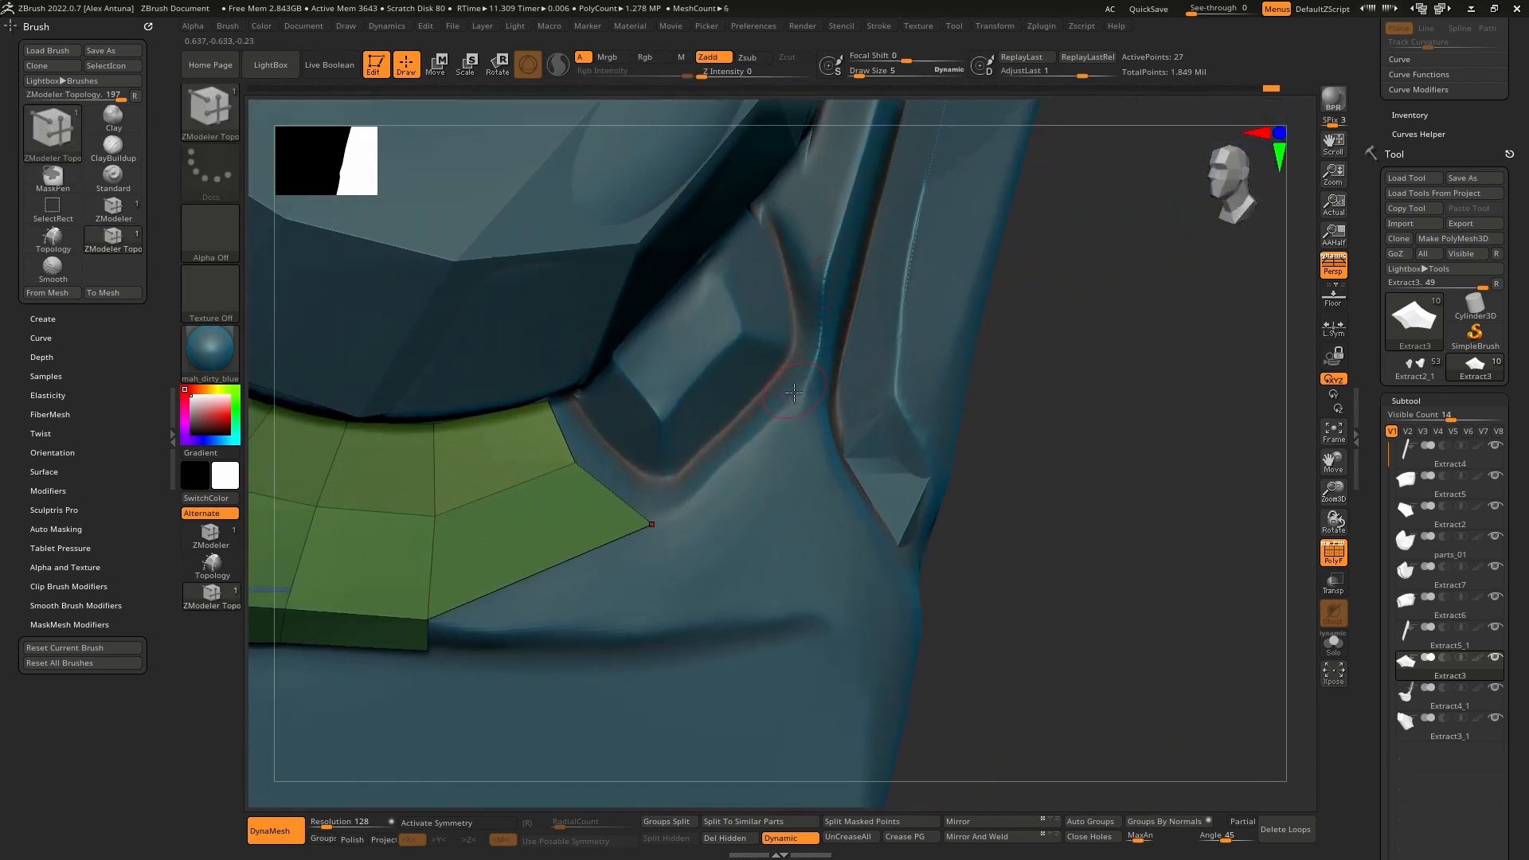
{"action": "right_click_drag", "start_coordinate": [794, 392], "coordinate": [764, 507], "text": "alt"}
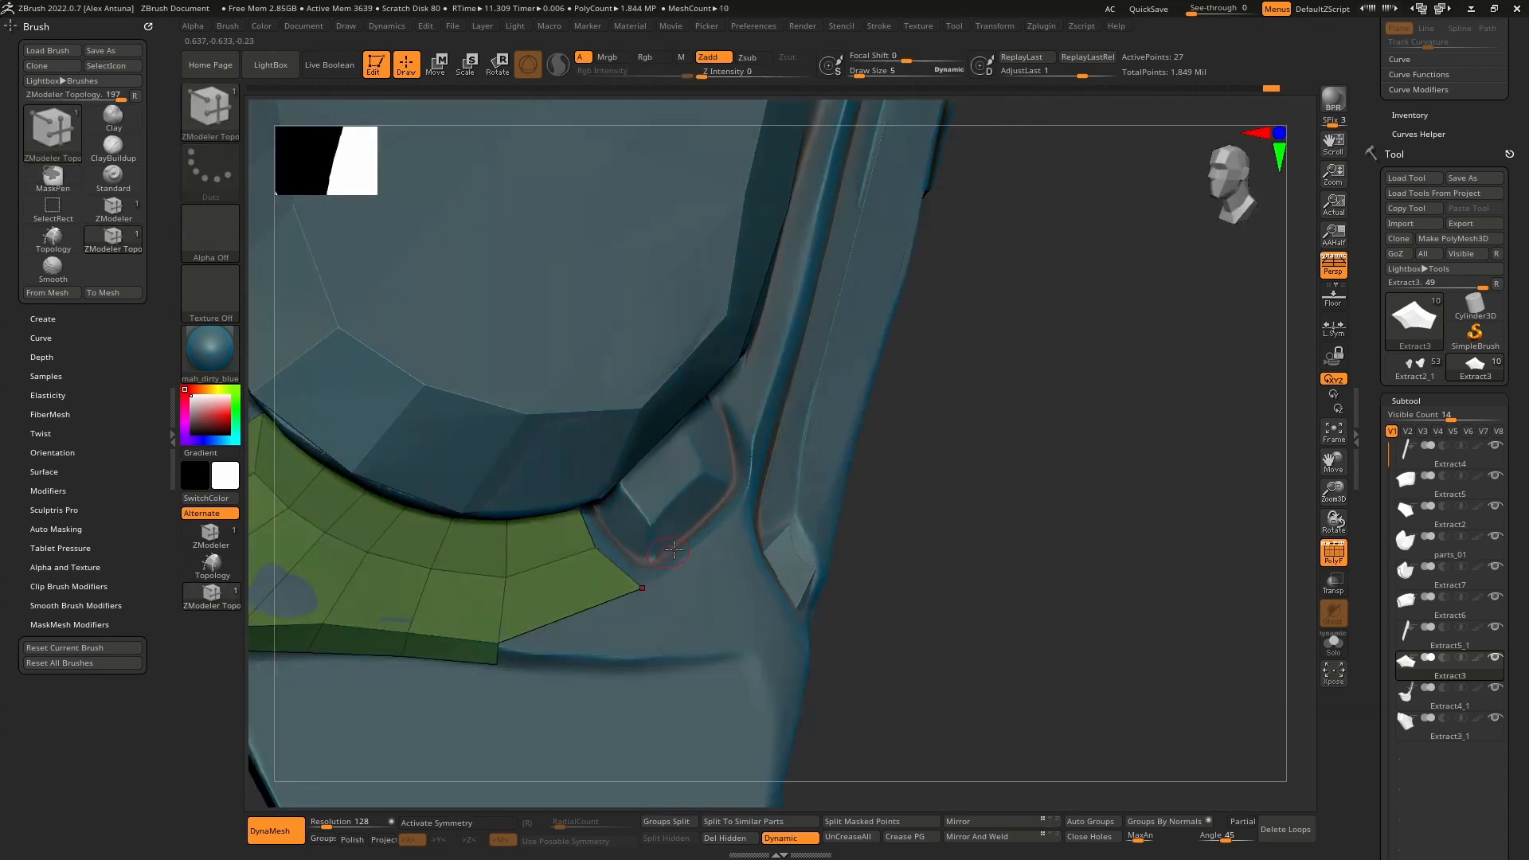
{"action": "left_click_drag", "start_coordinate": [624, 573], "coordinate": [700, 522]}
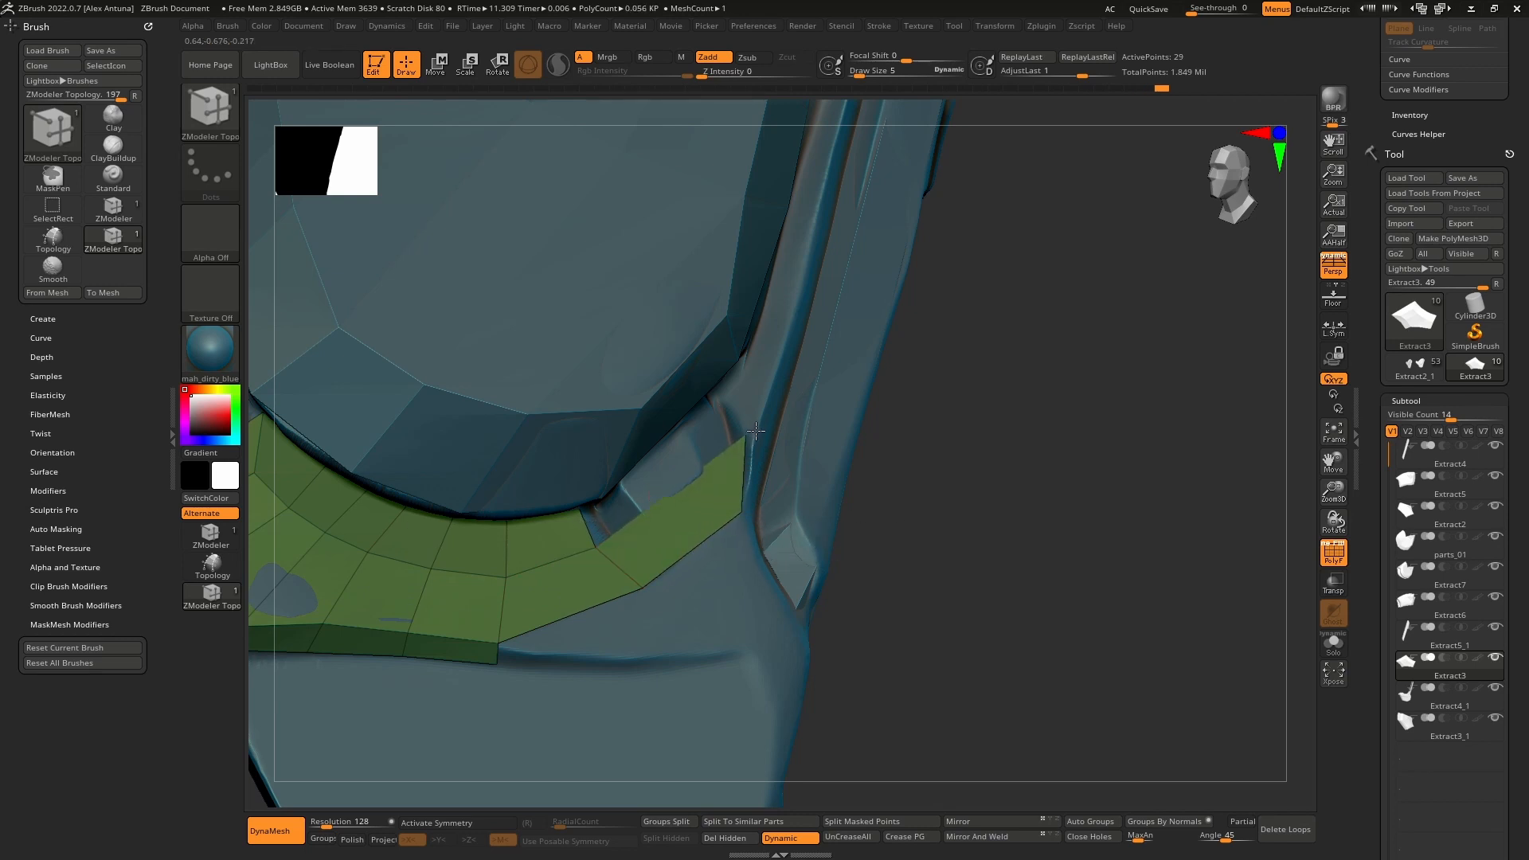
{"action": "mouse_move", "coordinate": [760, 430]}
{"action": "left_mouse_down"}
{"action": "mouse_move", "coordinate": [717, 477]}
{"action": "mouse_move", "coordinate": [745, 406]}
{"action": "left_mouse_up"}
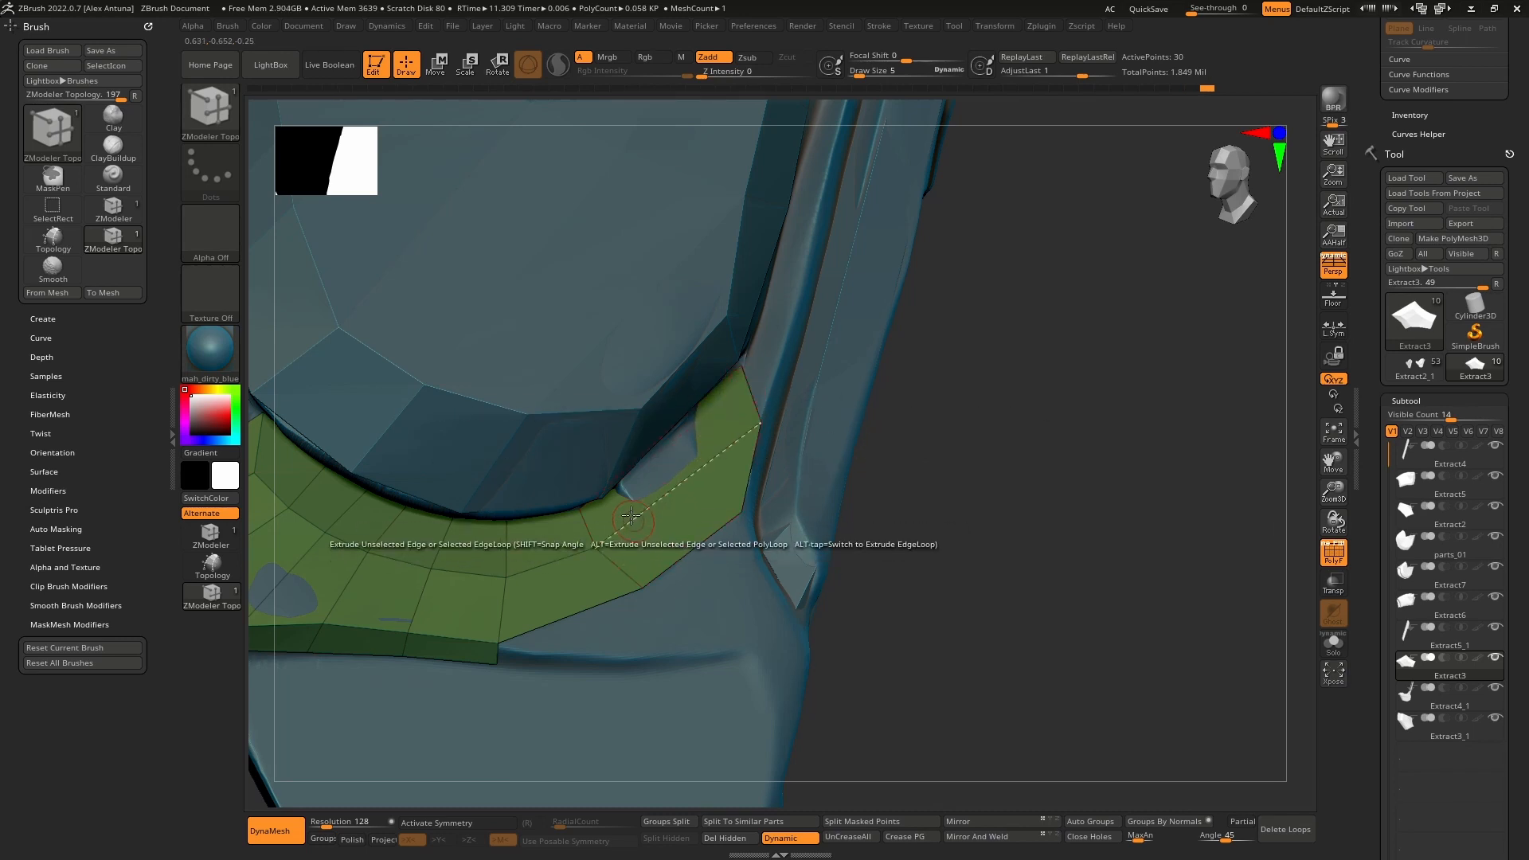
{"action": "right_click_drag", "start_coordinate": [677, 476], "coordinate": [665, 399]}
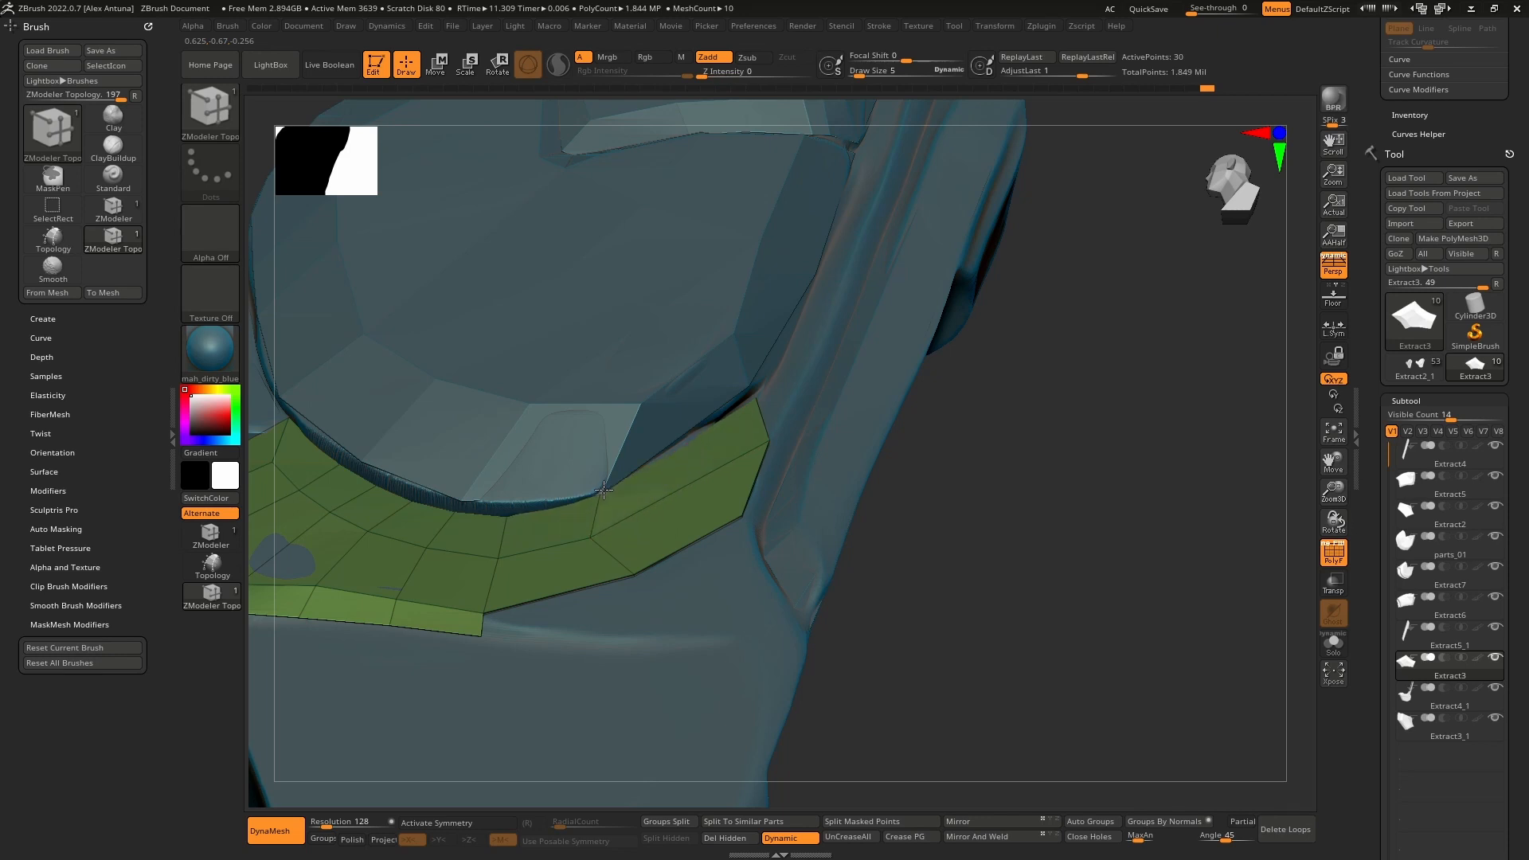
{"action": "right_click_drag", "start_coordinate": [557, 487], "coordinate": [633, 434]}
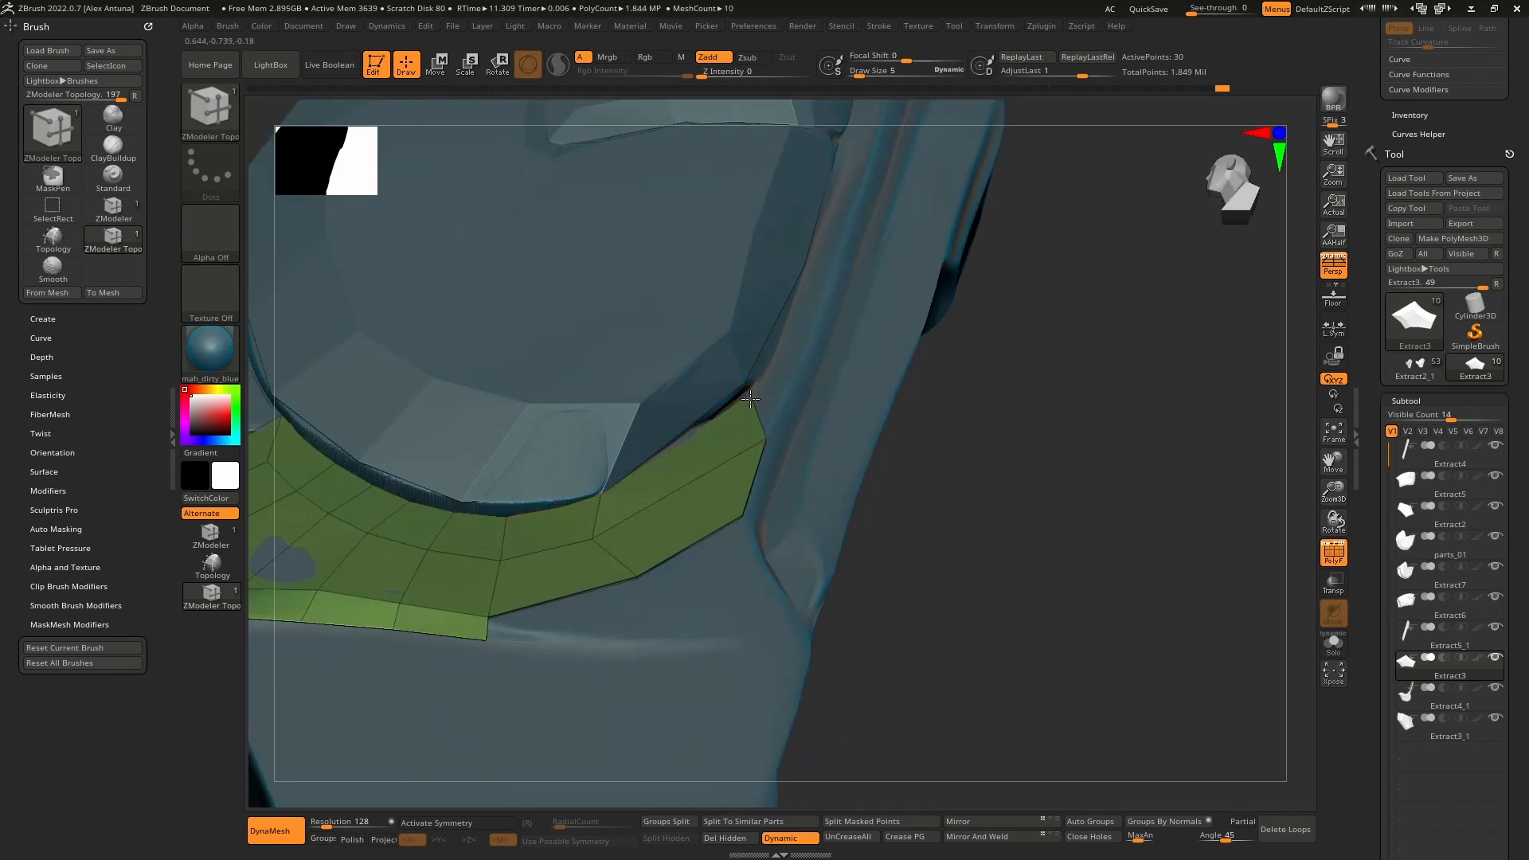
Step: Fill the area between the raised block, the side groove and the lower crease with polygons and fit their corner points
{"action": "right_click_drag", "start_coordinate": [676, 480], "coordinate": [706, 539]}
{"action": "left_click_drag", "start_coordinate": [713, 480], "coordinate": [566, 598]}
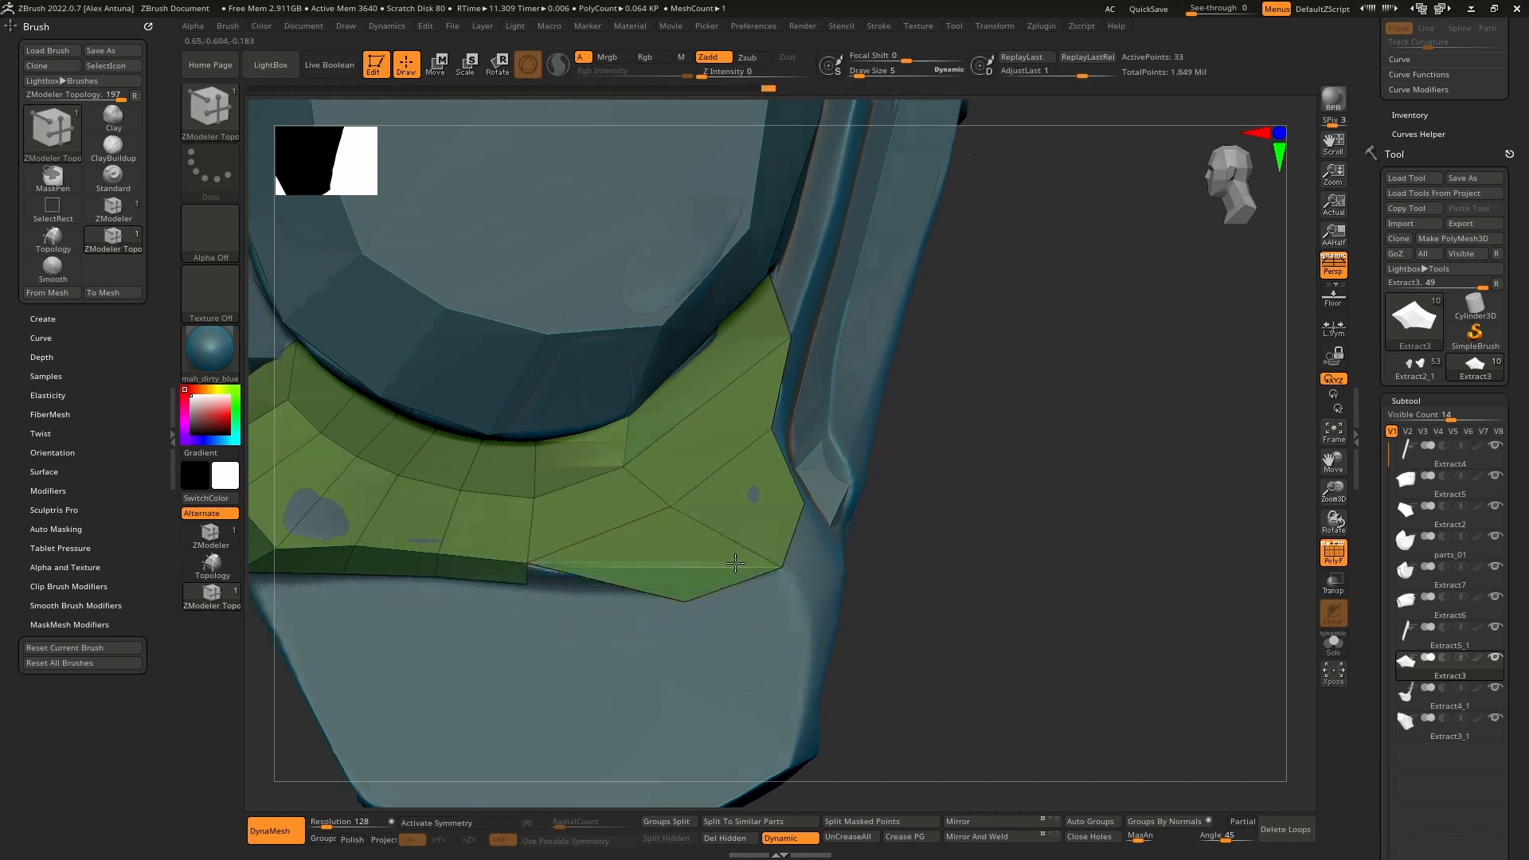
{"action": "right_click_drag", "start_coordinate": [734, 562], "coordinate": [784, 567]}
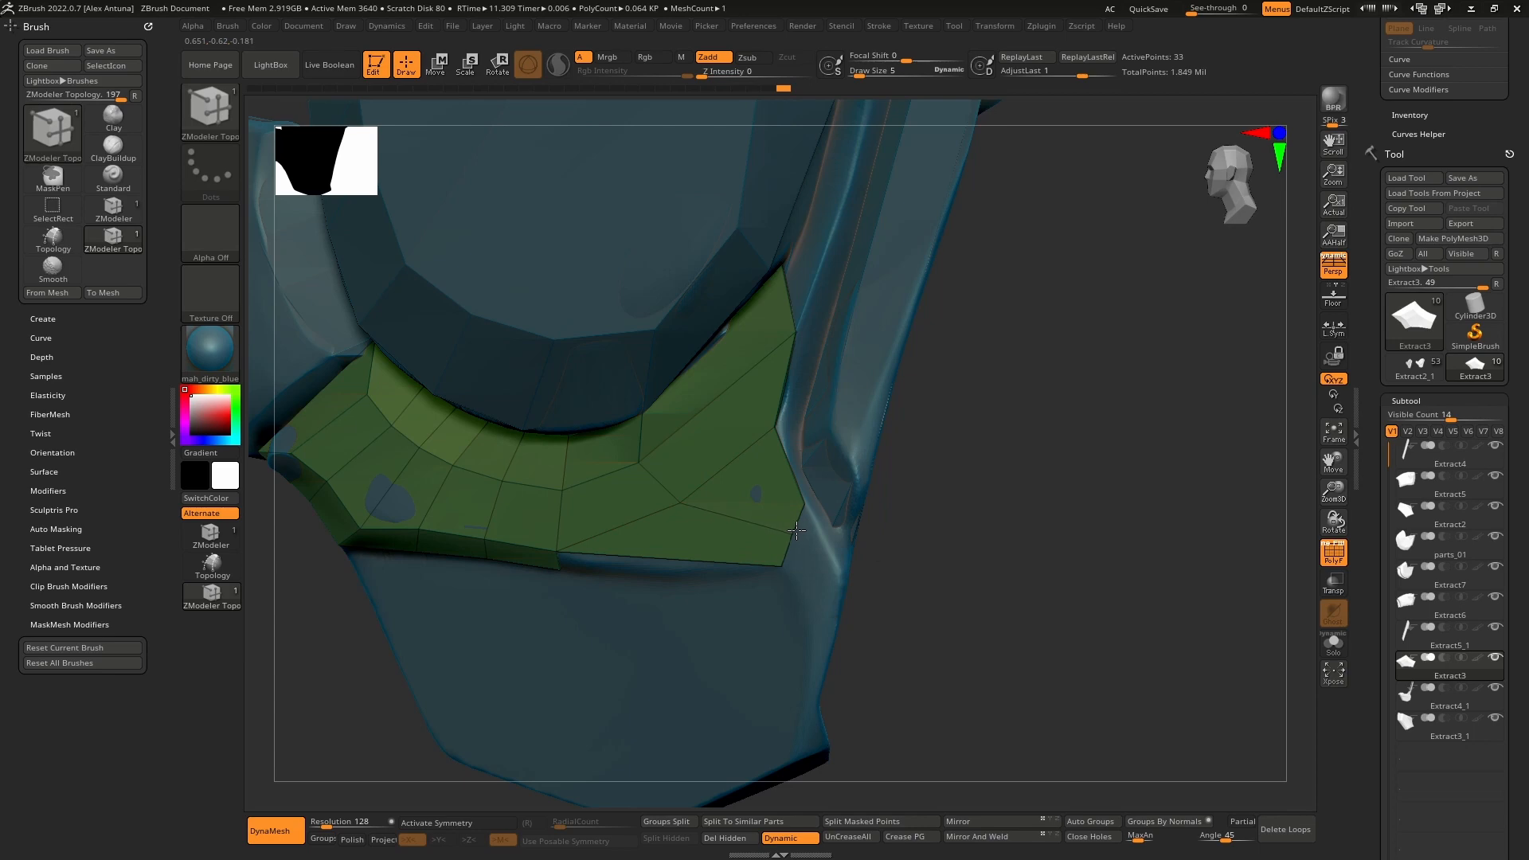
Step: Continue the narrow lower strip along the crease to the mesh's outer corner
{"action": "right_click_drag", "start_coordinate": [779, 538], "coordinate": [685, 498]}
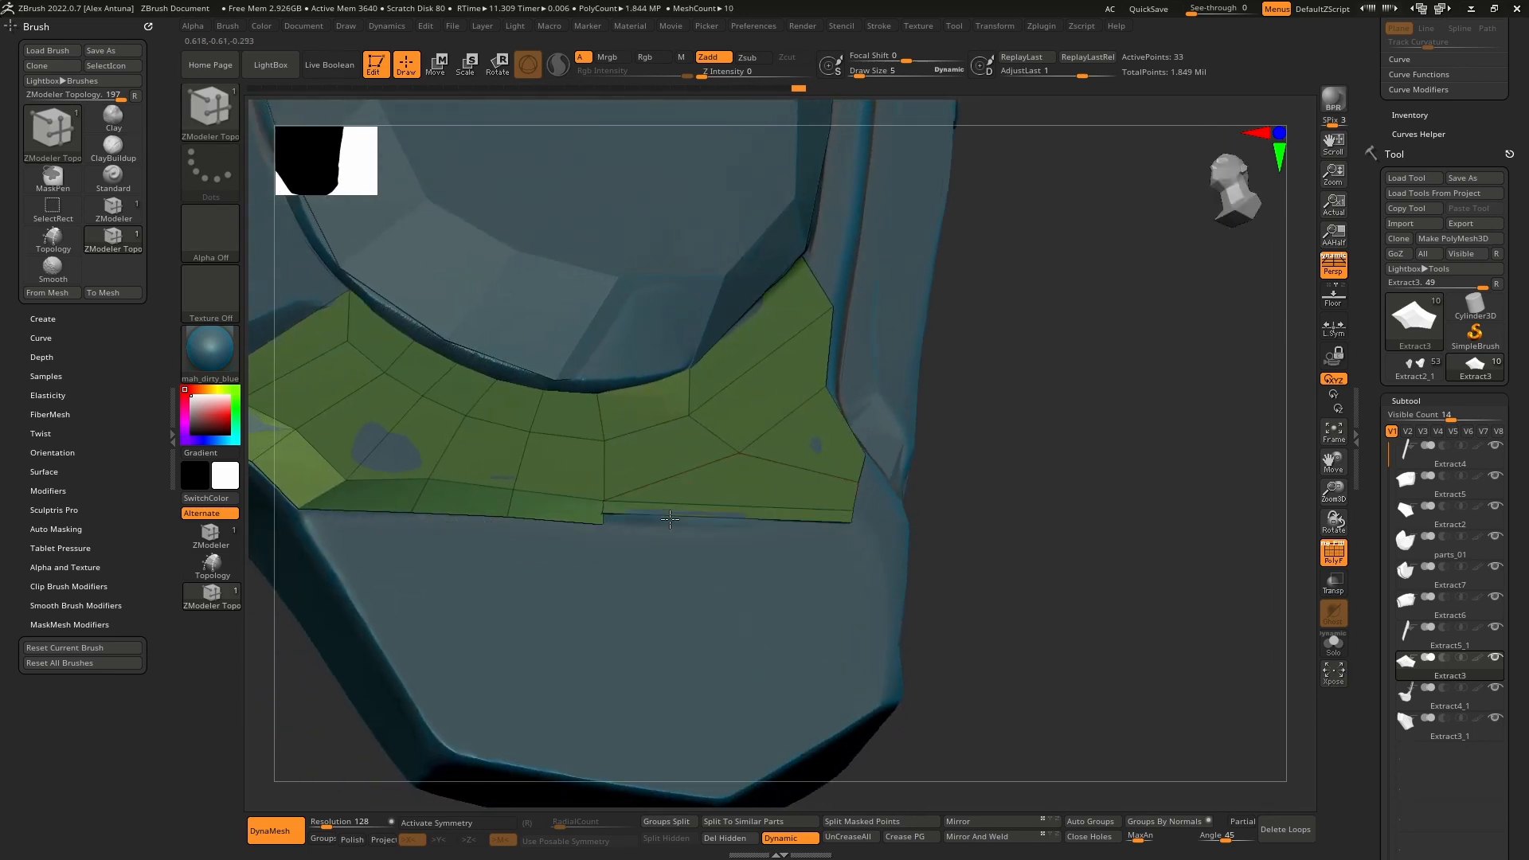
{"action": "left_click_drag", "start_coordinate": [670, 527], "coordinate": [673, 527]}
{"action": "right_click_drag", "start_coordinate": [735, 528], "coordinate": [856, 561]}
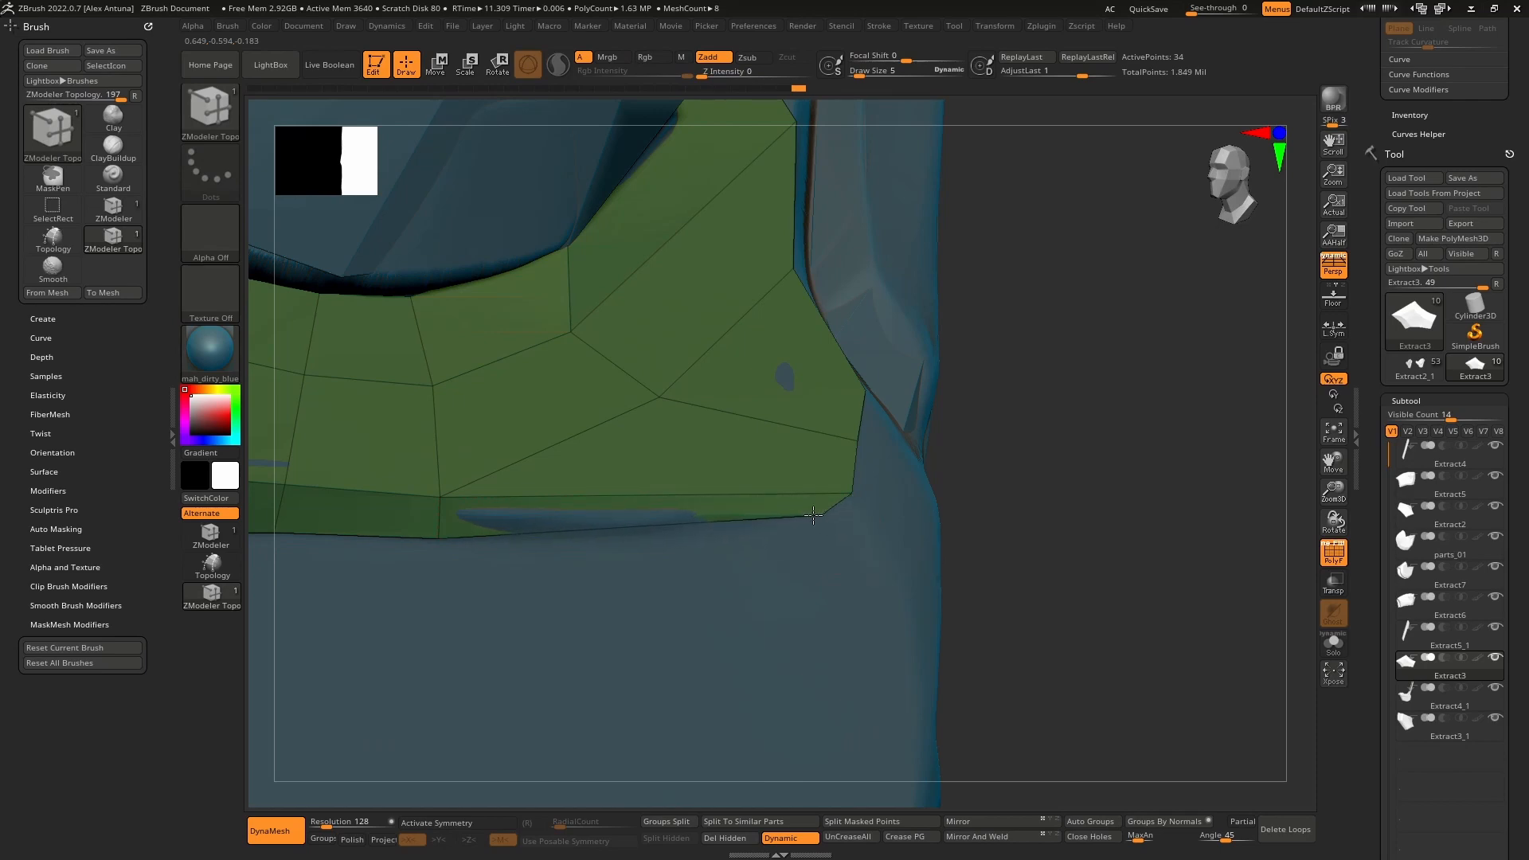
{"action": "mouse_move", "coordinate": [700, 525]}
{"action": "right_mouse_down"}
{"action": "mouse_move", "coordinate": [745, 487]}
{"action": "mouse_move", "coordinate": [710, 501]}
{"action": "mouse_move", "coordinate": [763, 546]}
{"action": "right_mouse_up"}
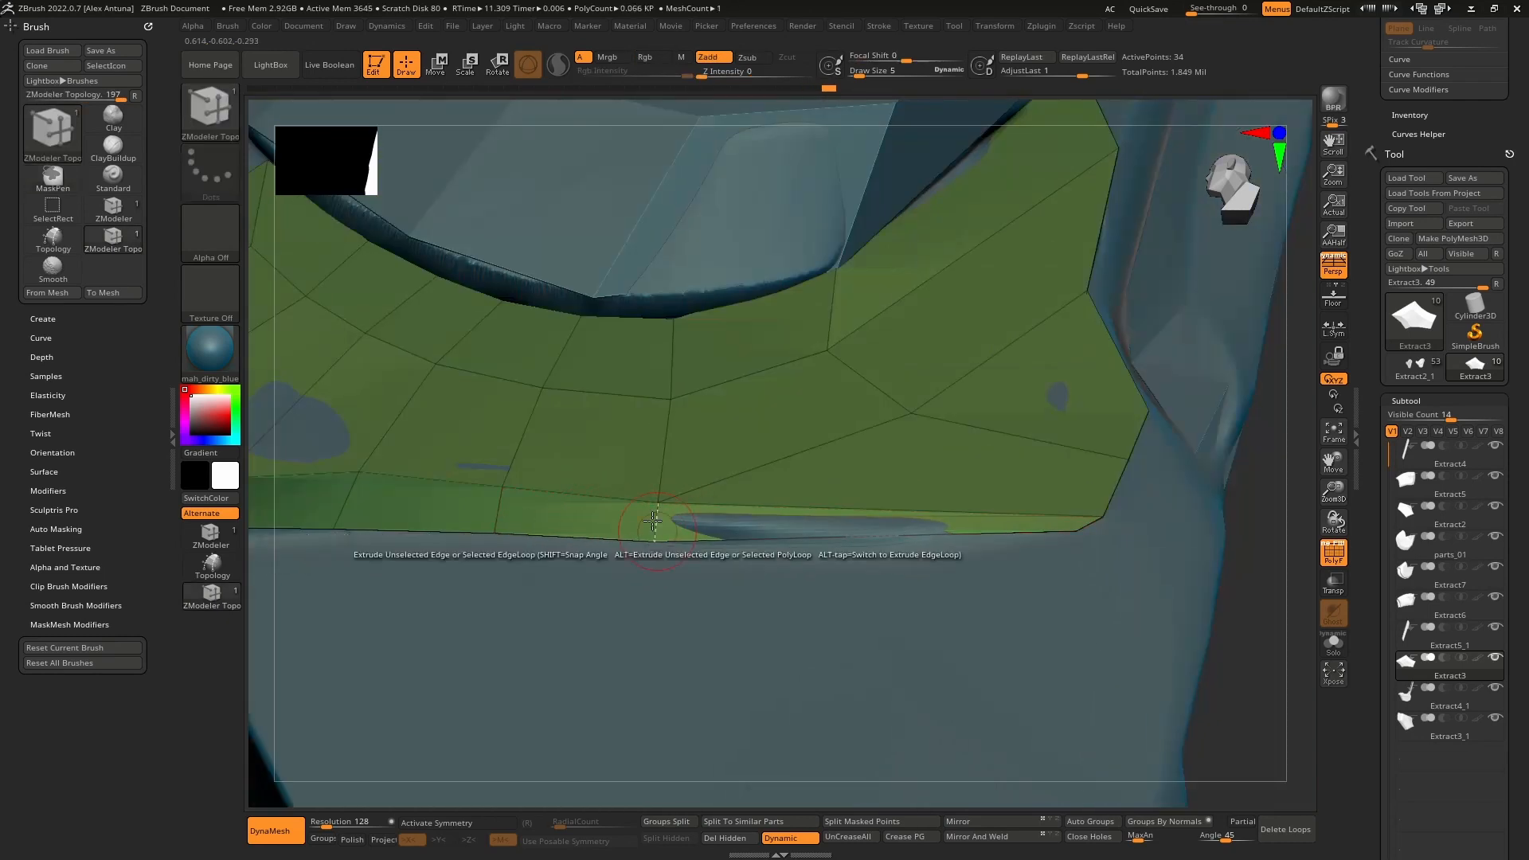
Step: Adjust the points along the upper edge of the lower strip to follow the crease
{"action": "left_click_drag", "start_coordinate": [498, 488], "coordinate": [499, 499]}
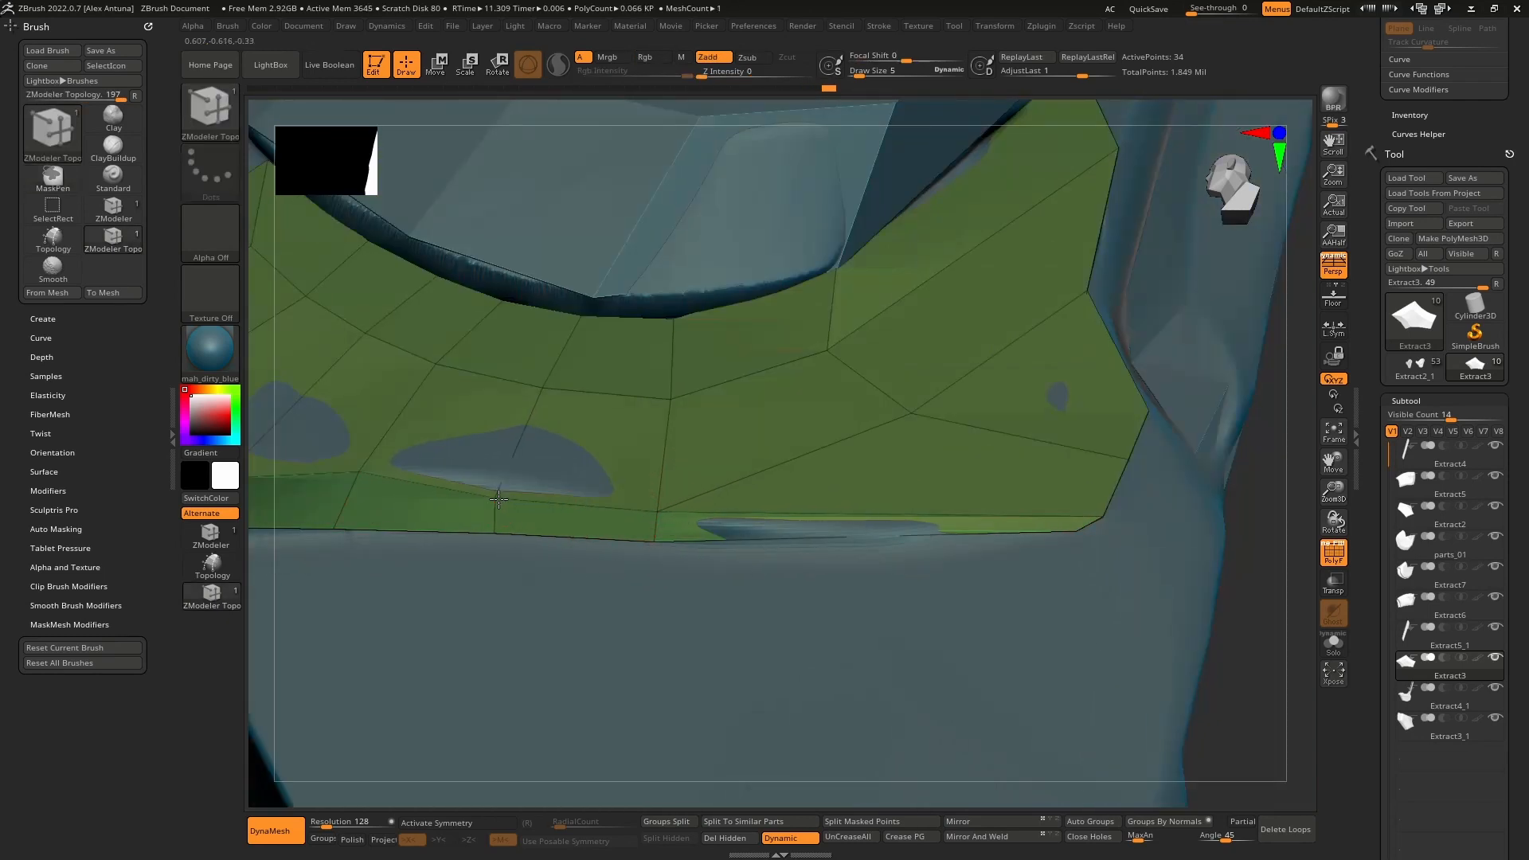
{"action": "right_click_drag", "start_coordinate": [500, 504], "coordinate": [786, 556], "text": "alt"}
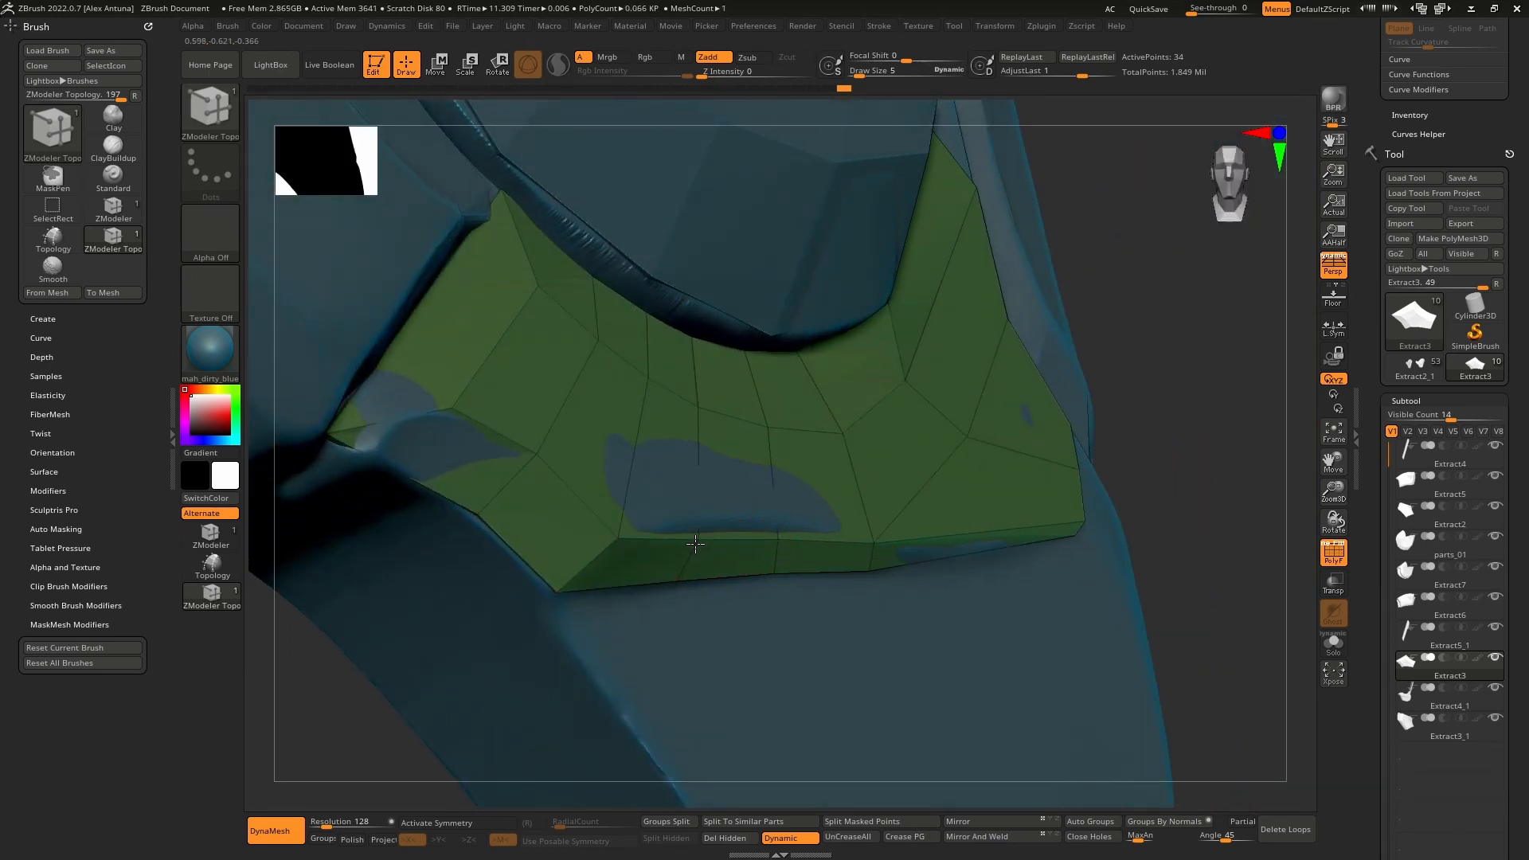
{"action": "right_click_drag", "start_coordinate": [708, 542], "coordinate": [653, 550]}
{"action": "right_click_drag", "start_coordinate": [836, 539], "coordinate": [731, 549], "text": "alt"}
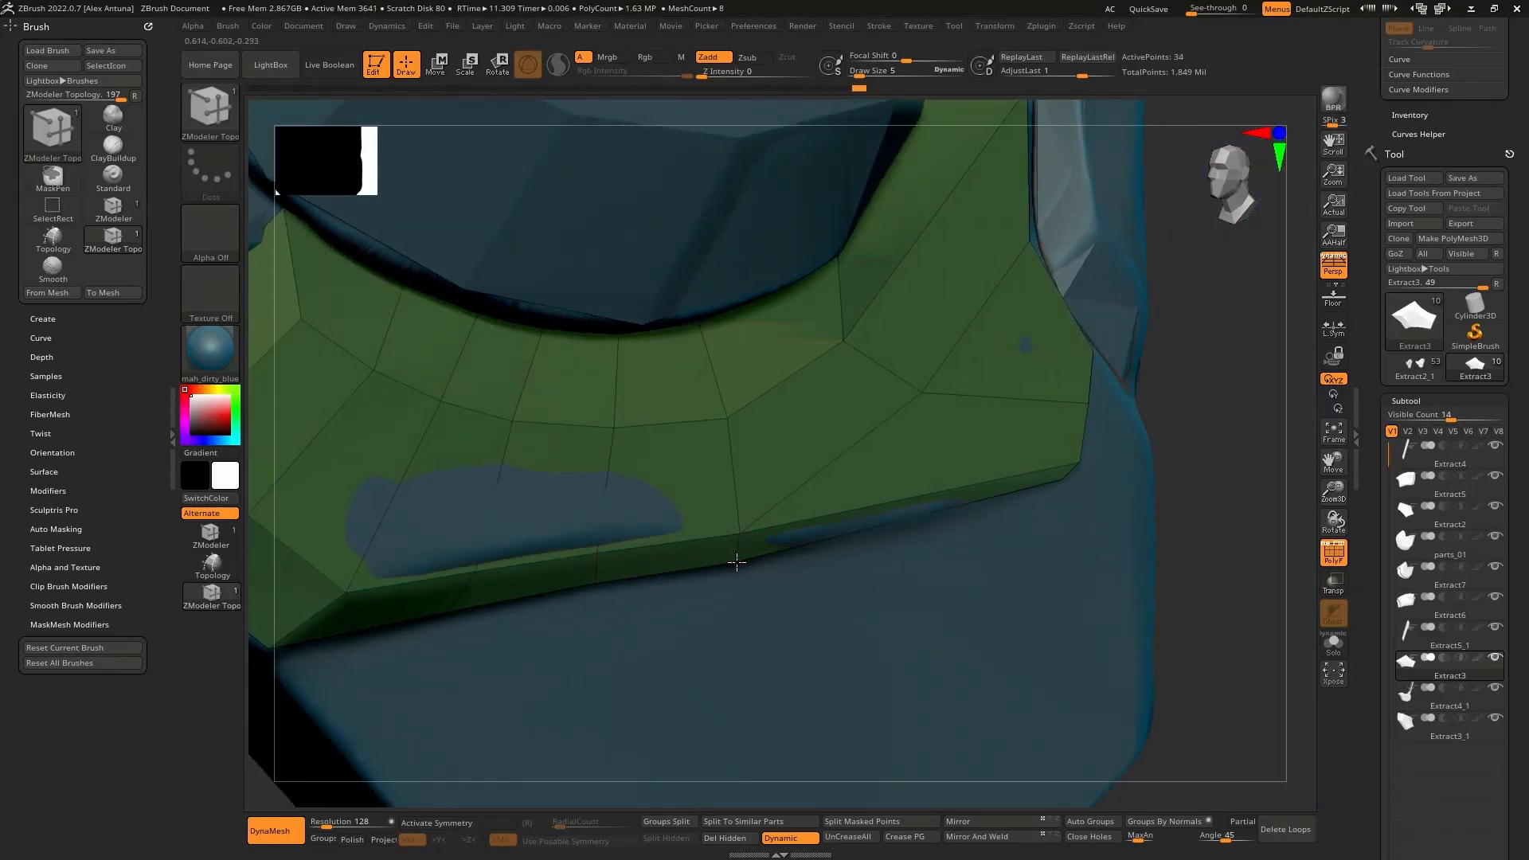
{"action": "right_click_drag", "start_coordinate": [733, 558], "coordinate": [729, 465]}
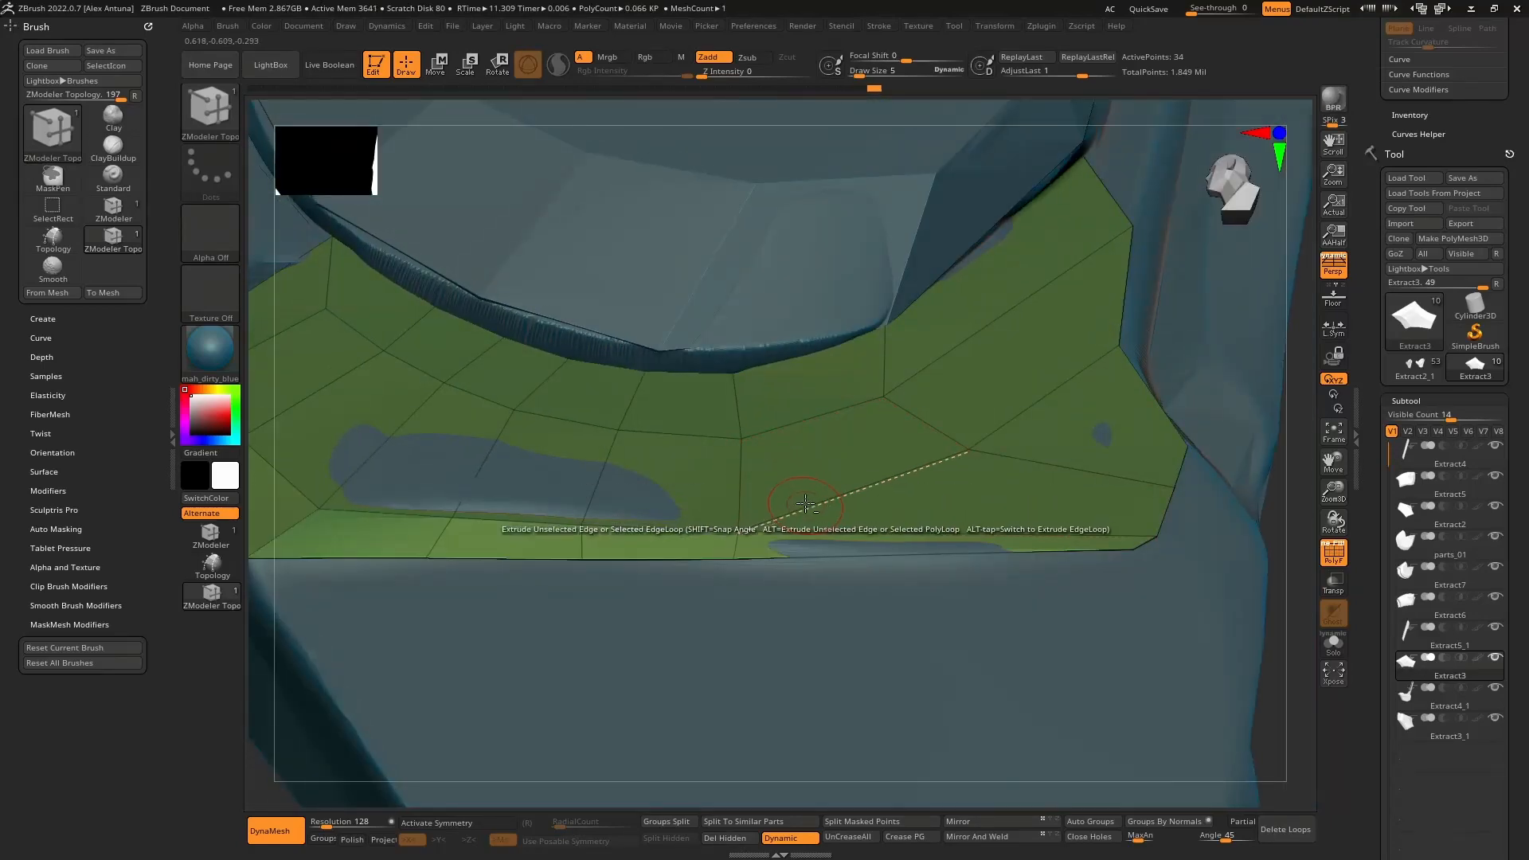
Step: Extrude the outer corner edges around the side and fit the new points down the lower part's outer edge
{"action": "right_click_drag", "start_coordinate": [778, 514], "coordinate": [849, 507], "text": "ctrl"}
{"action": "left_click_drag", "start_coordinate": [849, 502], "coordinate": [829, 546]}
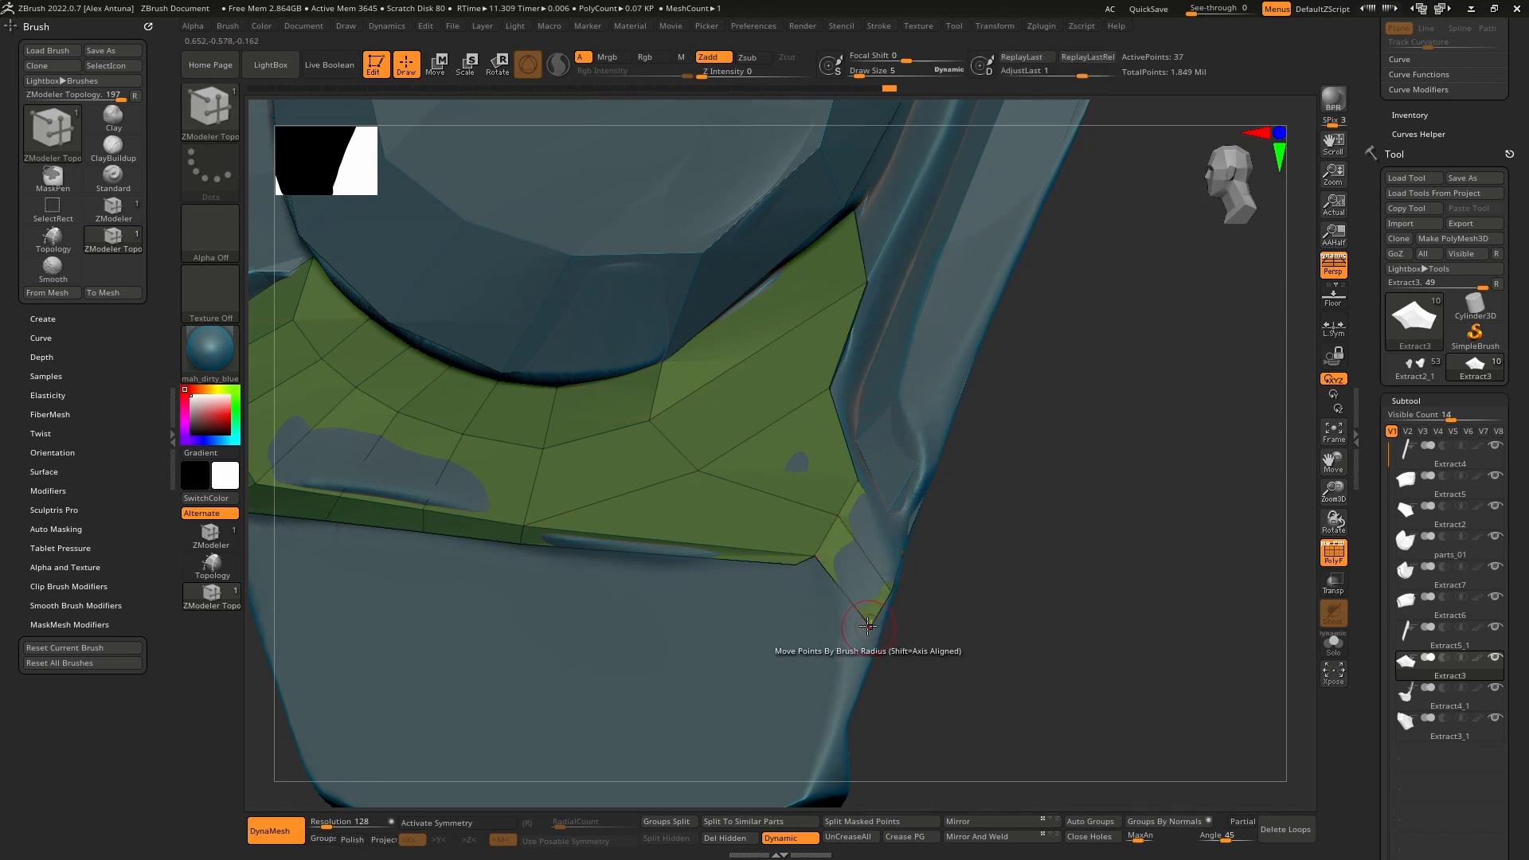
{"action": "right_click_drag", "start_coordinate": [879, 627], "coordinate": [1113, 543]}
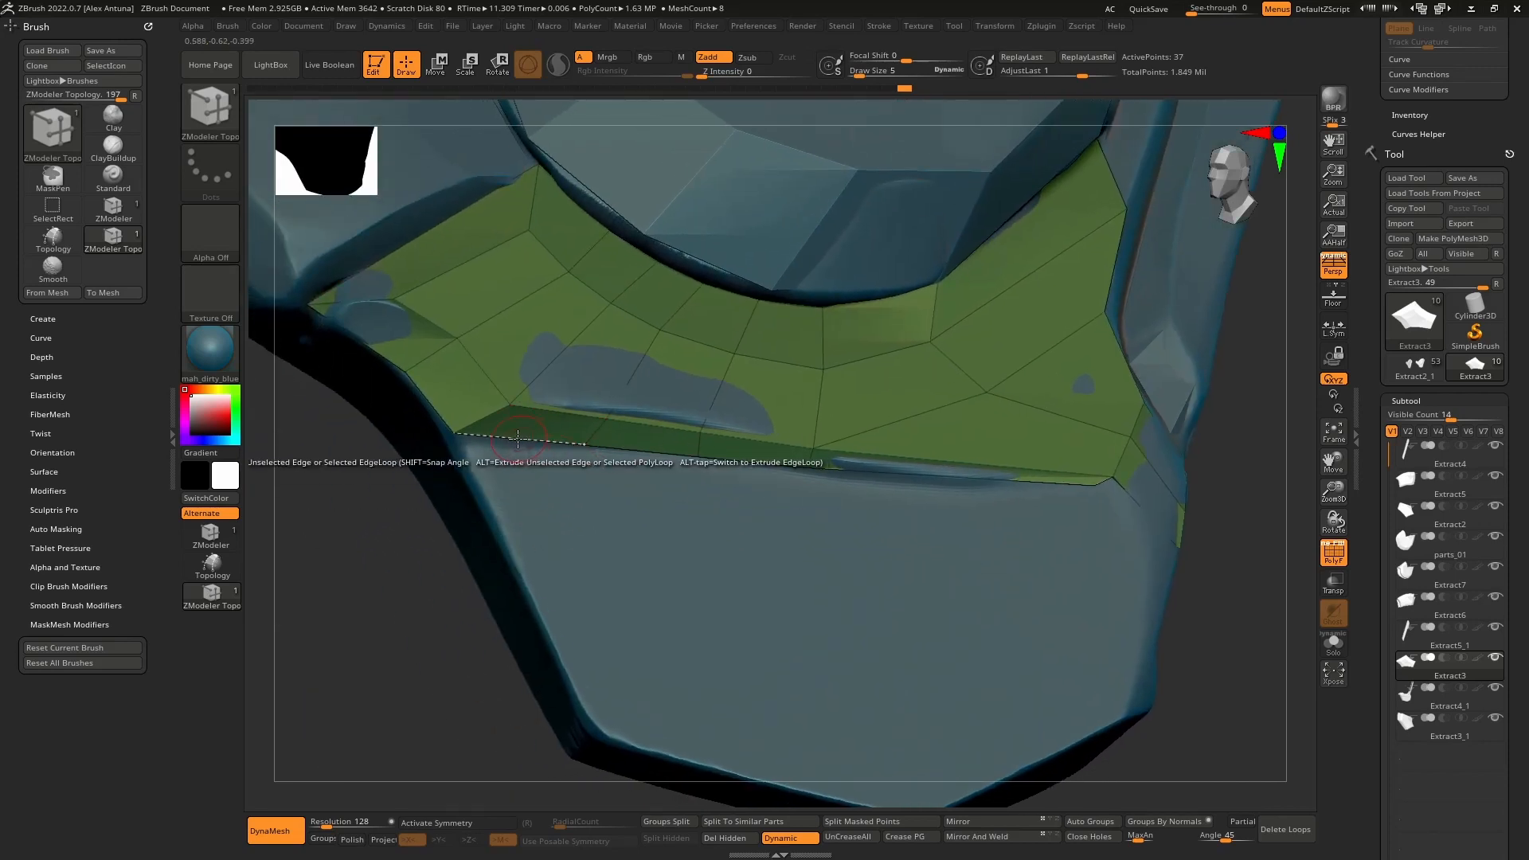
Step: Extrude the crease's lower edges down over the lower face as three adjoining polygons and close the gap between their bottom points
{"action": "left_click_drag", "start_coordinate": [519, 440], "coordinate": [665, 708]}
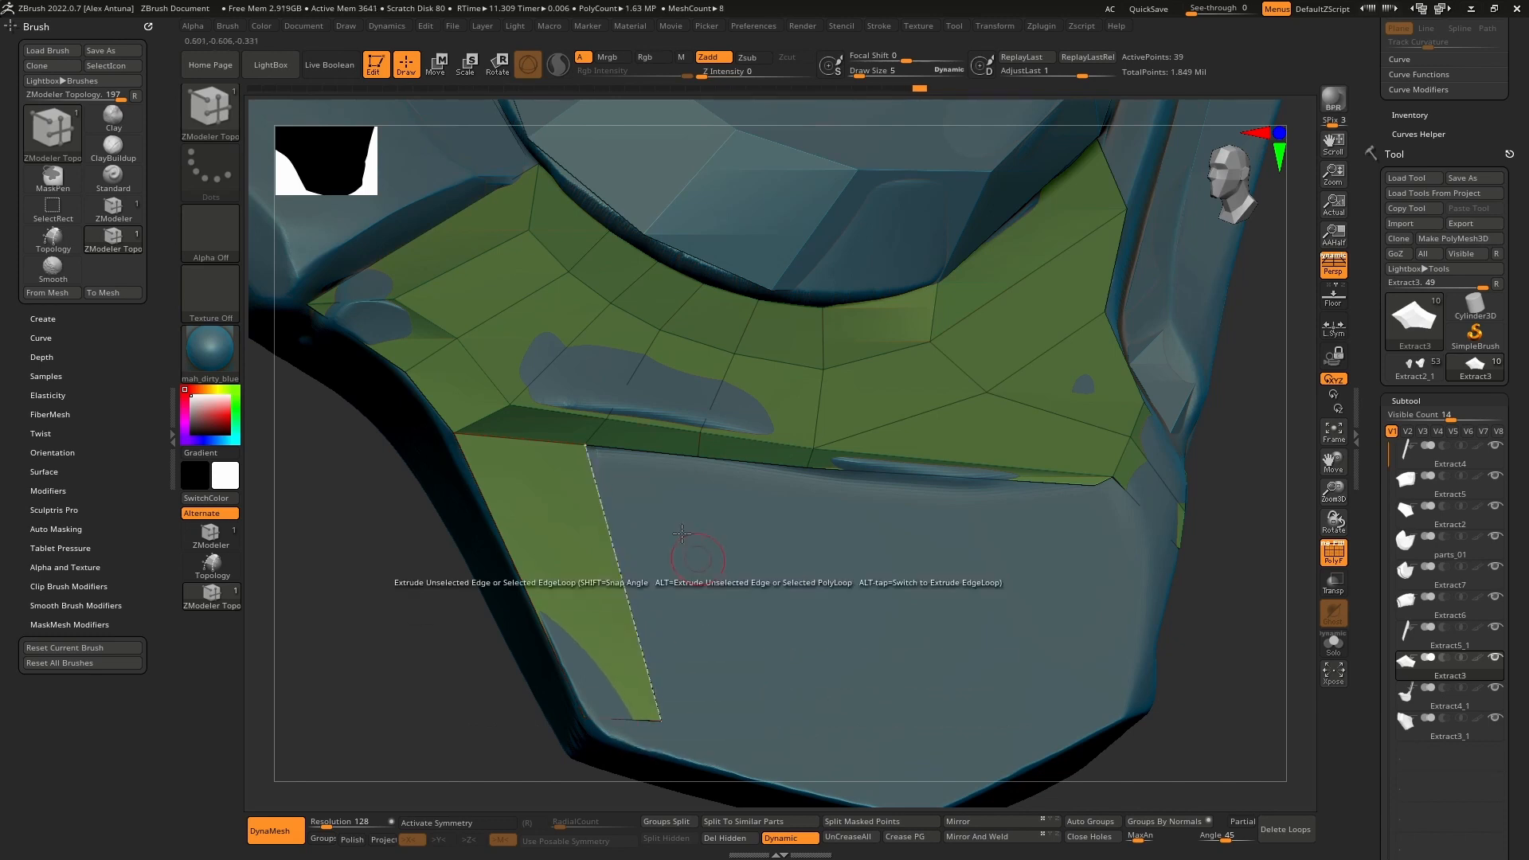
{"action": "left_click_drag", "start_coordinate": [648, 452], "coordinate": [757, 729]}
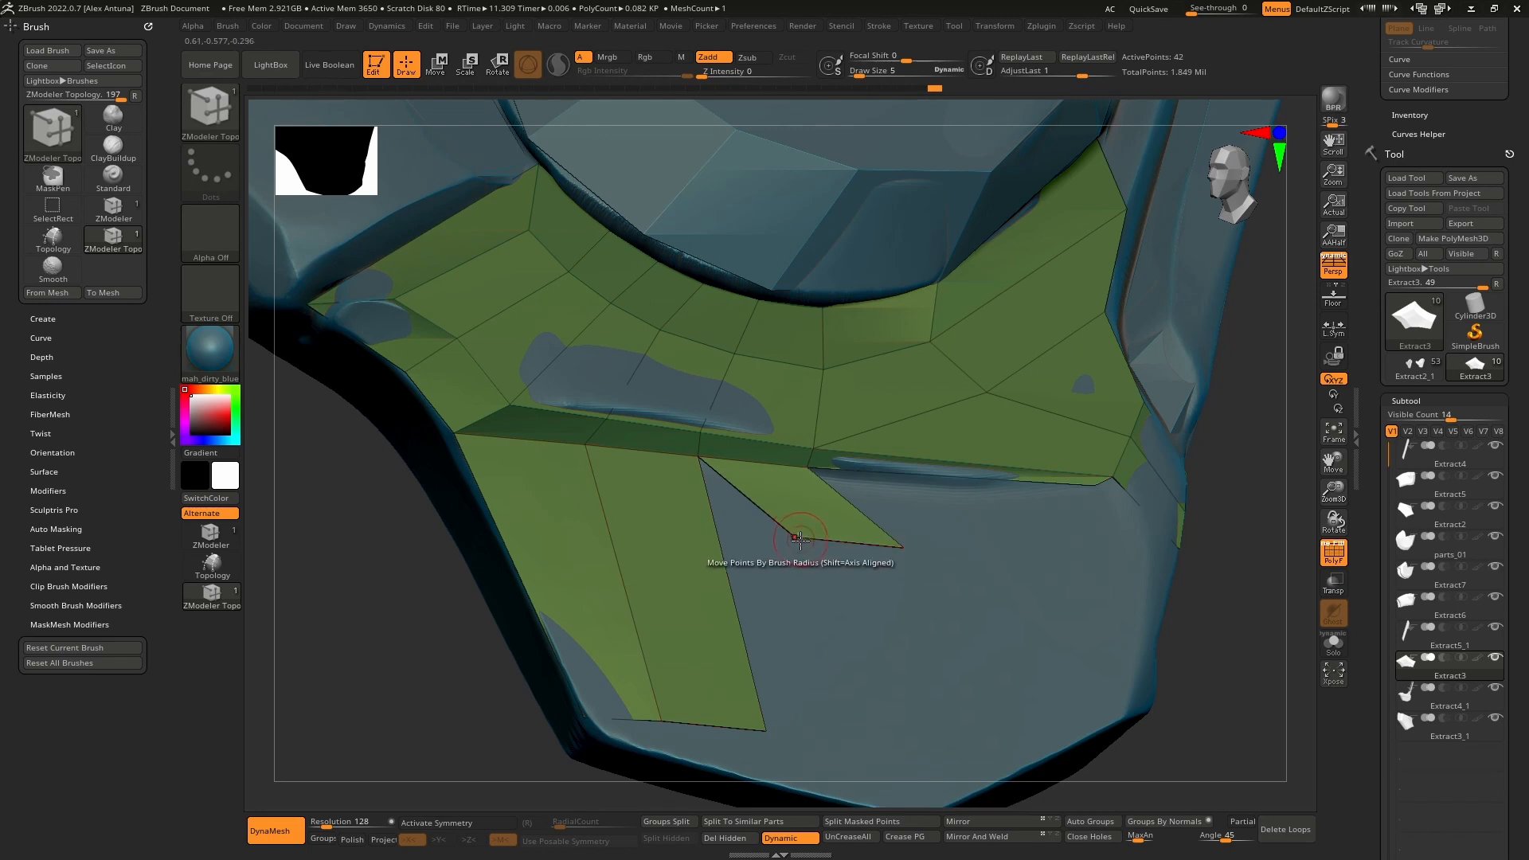
{"action": "left_click", "coordinate": [762, 730]}
{"action": "left_click_drag", "start_coordinate": [895, 558], "coordinate": [887, 562]}
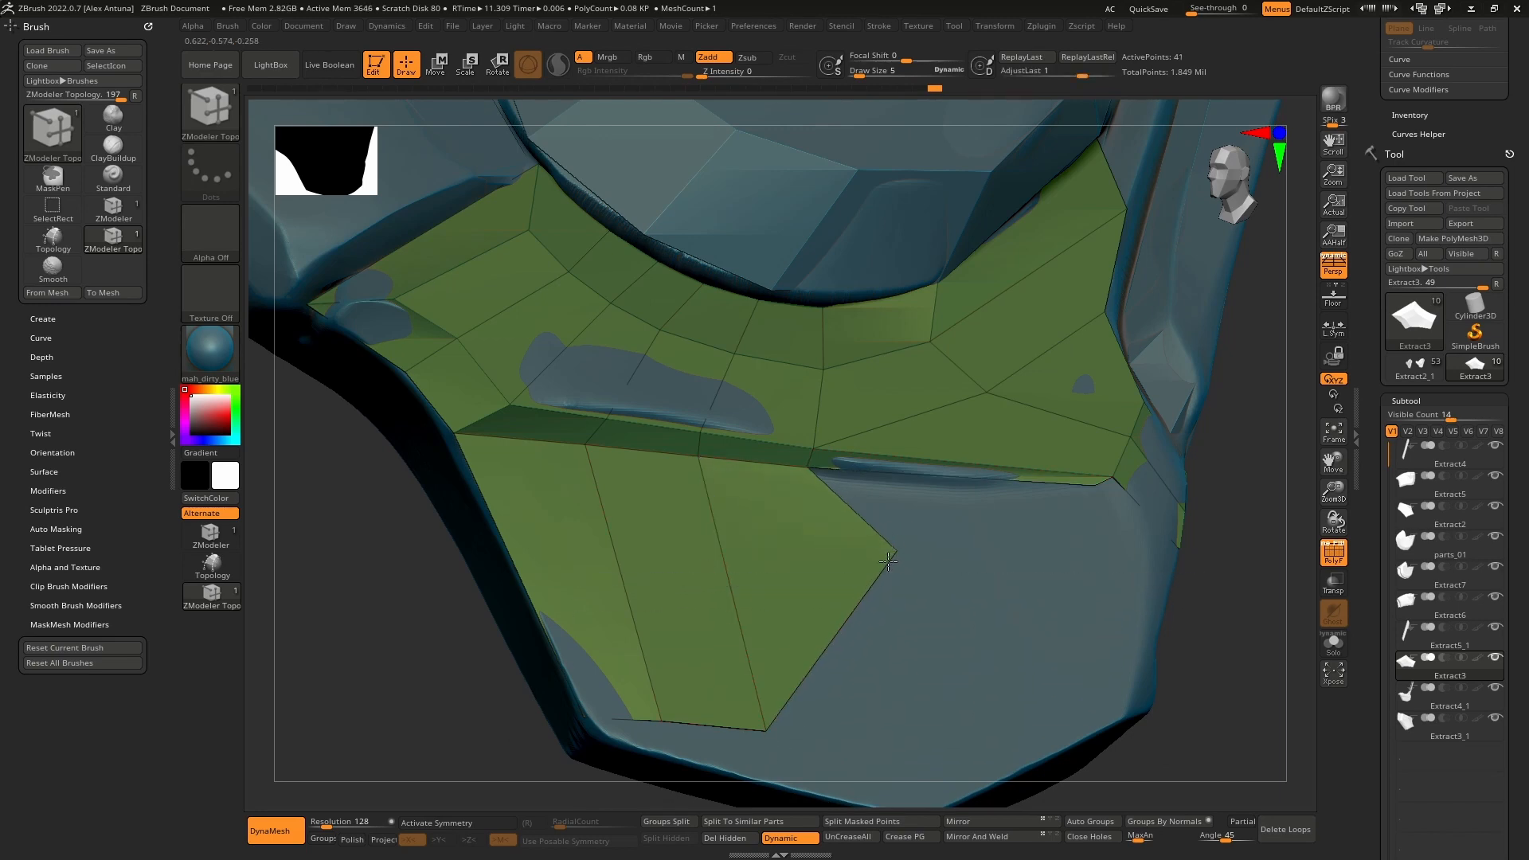
{"action": "left_click_drag", "start_coordinate": [870, 647], "coordinate": [855, 746]}
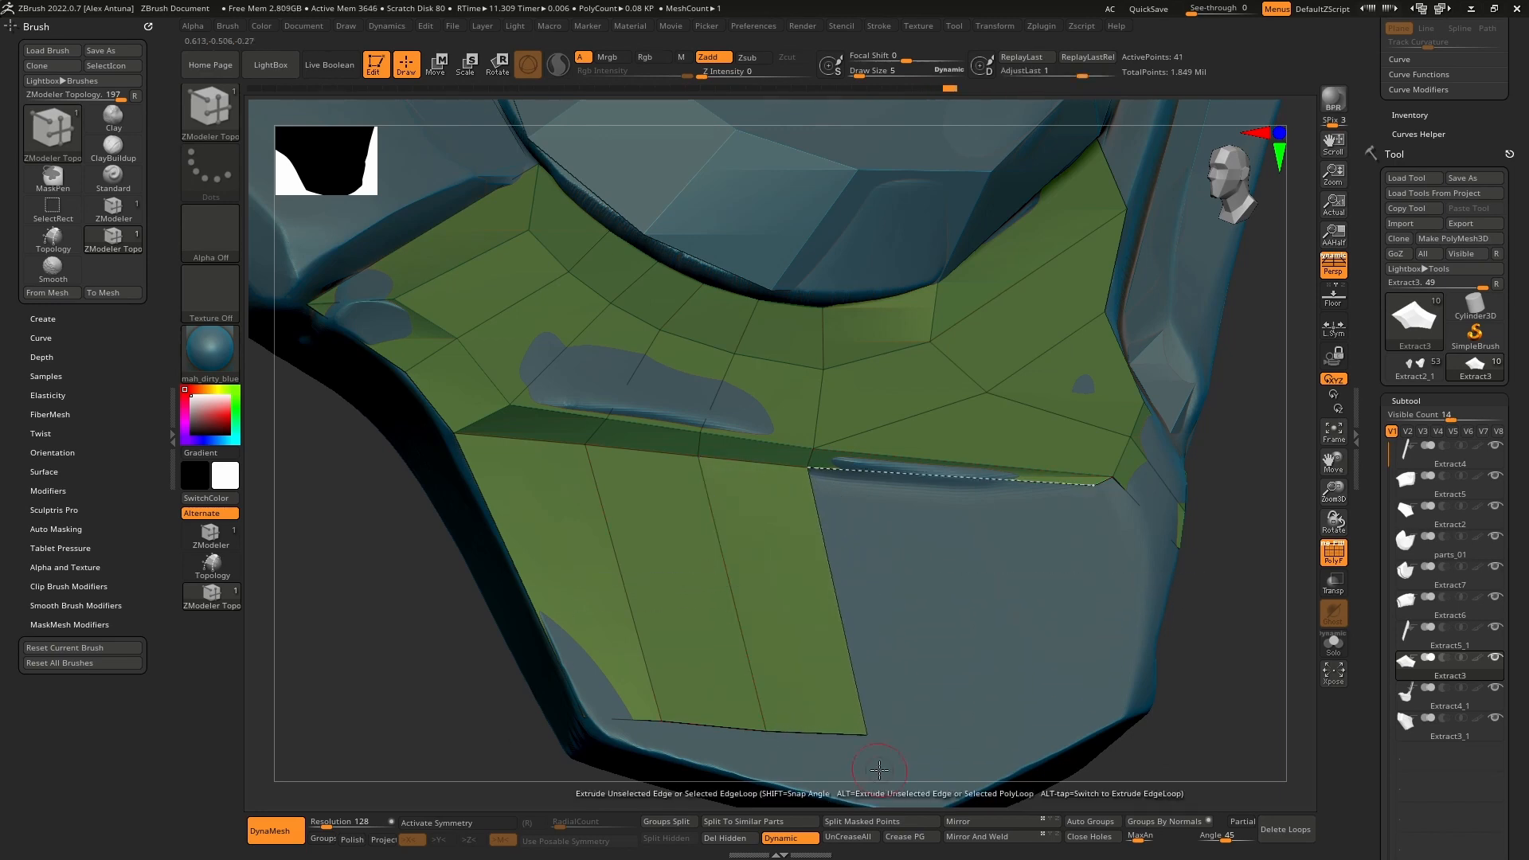
Step: Extend the lower face with a fourth polygon reaching the outer side and fit its bottom points to the face
{"action": "right_click_drag", "start_coordinate": [979, 612], "coordinate": [735, 488], "text": "alt"}
{"action": "left_click_drag", "start_coordinate": [734, 481], "coordinate": [729, 684]}
{"action": "key", "text": "ctrl+z"}
{"action": "left_click_drag", "start_coordinate": [625, 630], "coordinate": [628, 673]}
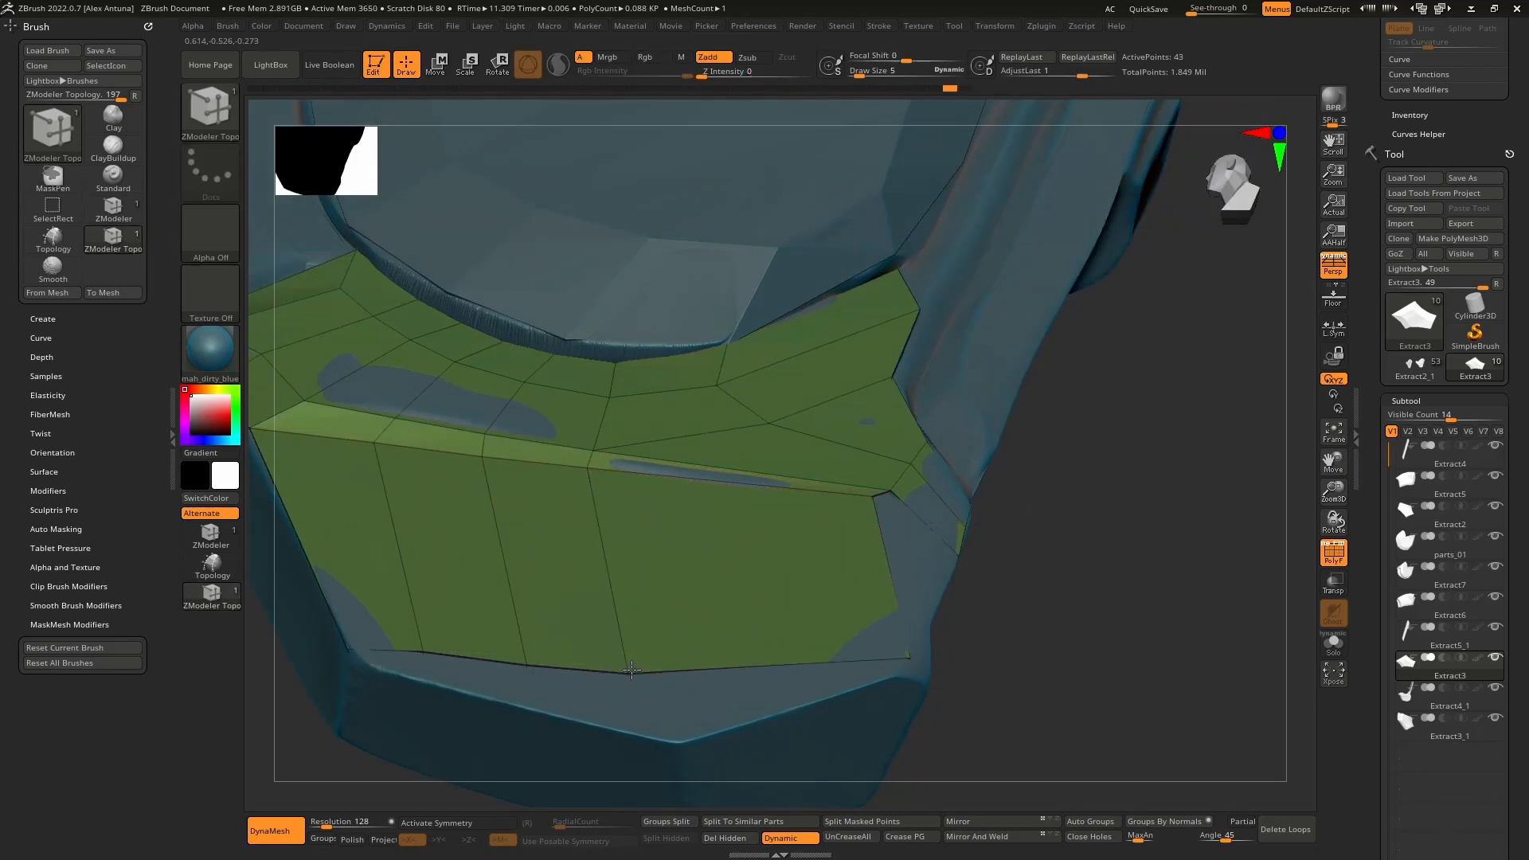
{"action": "mouse_move", "coordinate": [846, 588]}
{"action": "right_mouse_down"}
{"action": "mouse_move", "coordinate": [856, 664]}
{"action": "mouse_move", "coordinate": [821, 601]}
{"action": "right_mouse_up"}
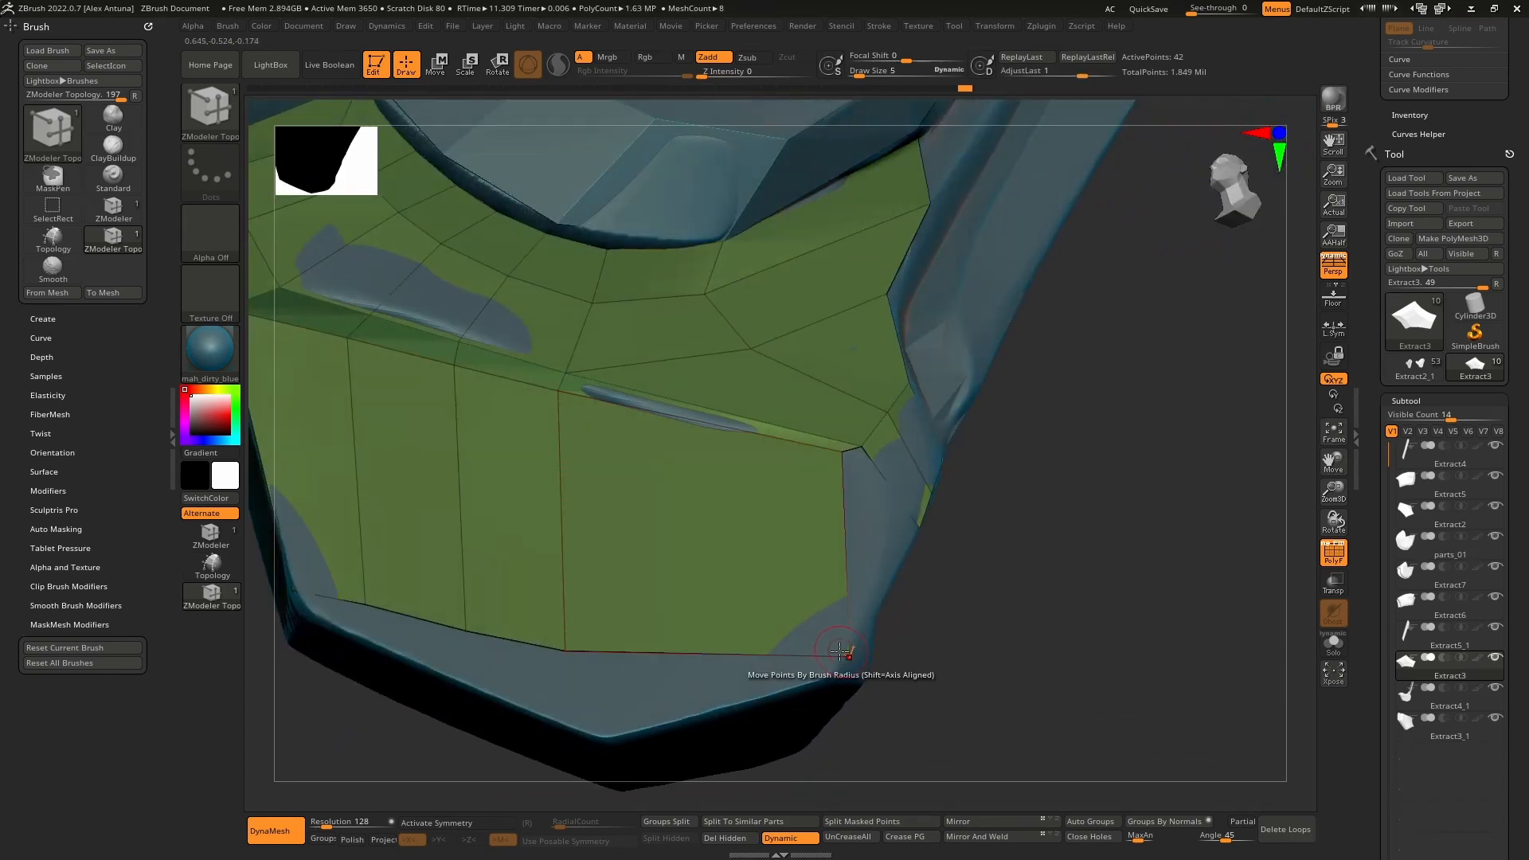
{"action": "left_click_drag", "start_coordinate": [841, 647], "coordinate": [826, 673]}
{"action": "right_click_drag", "start_coordinate": [833, 637], "coordinate": [862, 660]}
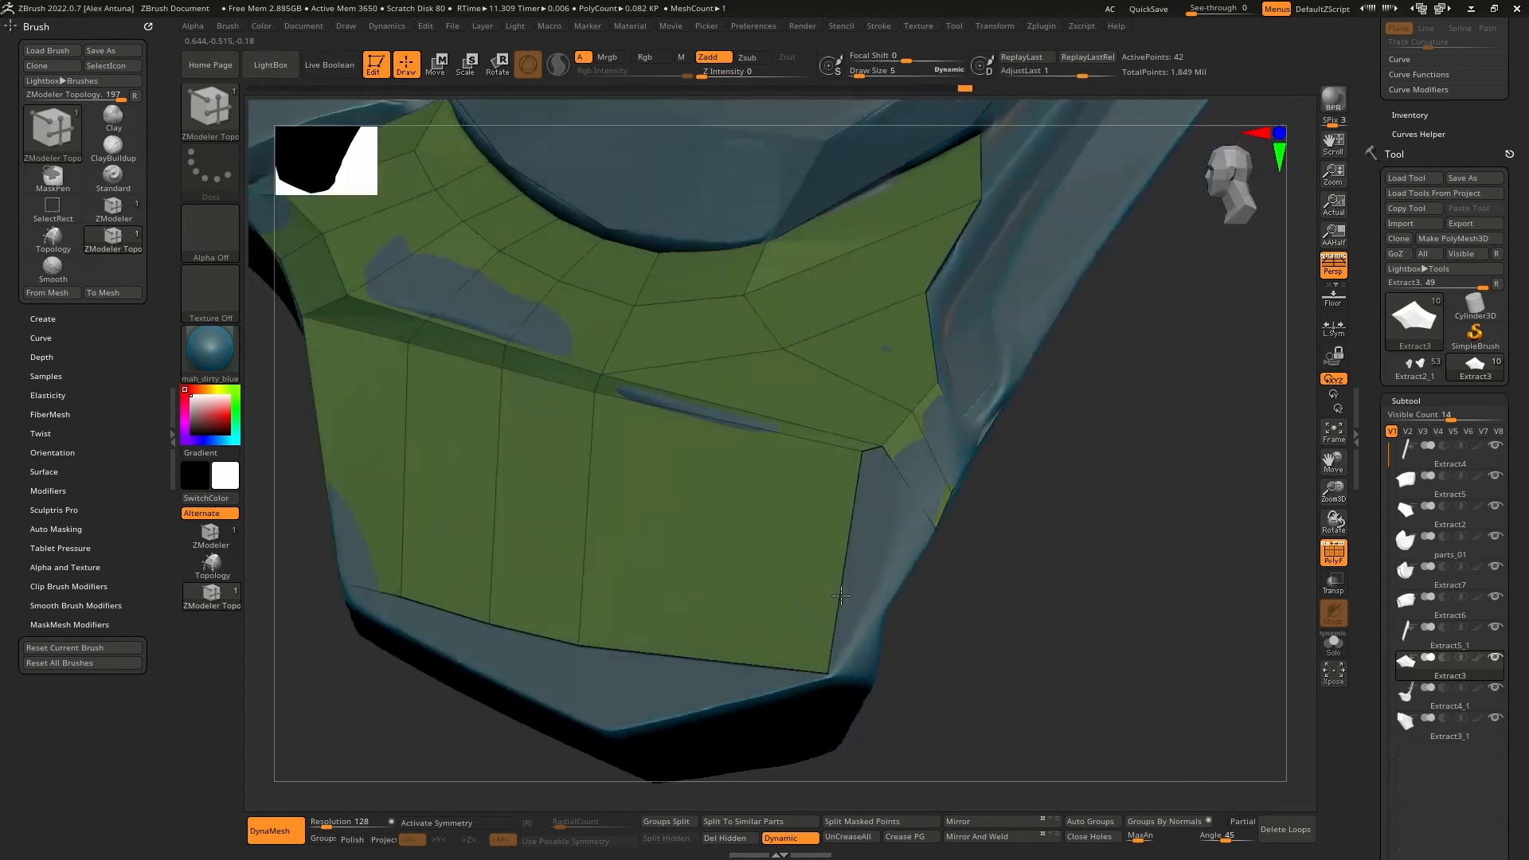
Step: Fill the gap between the lower face and the outer side polygons and fit the shared corner points to the part's edge
{"action": "left_click_drag", "start_coordinate": [844, 583], "coordinate": [879, 575]}
{"action": "left_click_drag", "start_coordinate": [825, 666], "coordinate": [845, 653]}
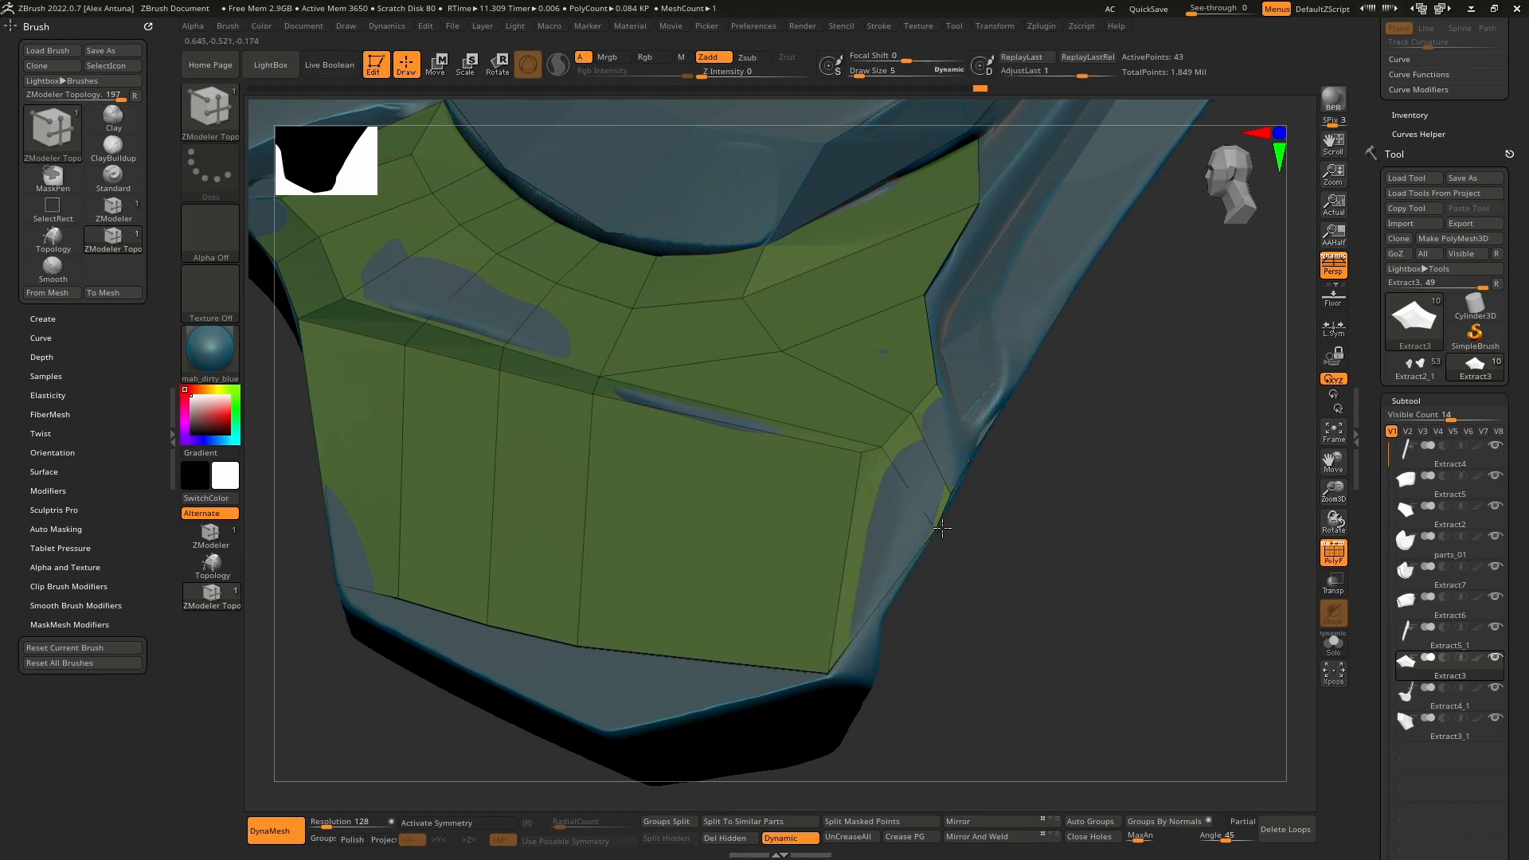
{"action": "right_click_drag", "start_coordinate": [940, 527], "coordinate": [917, 549]}
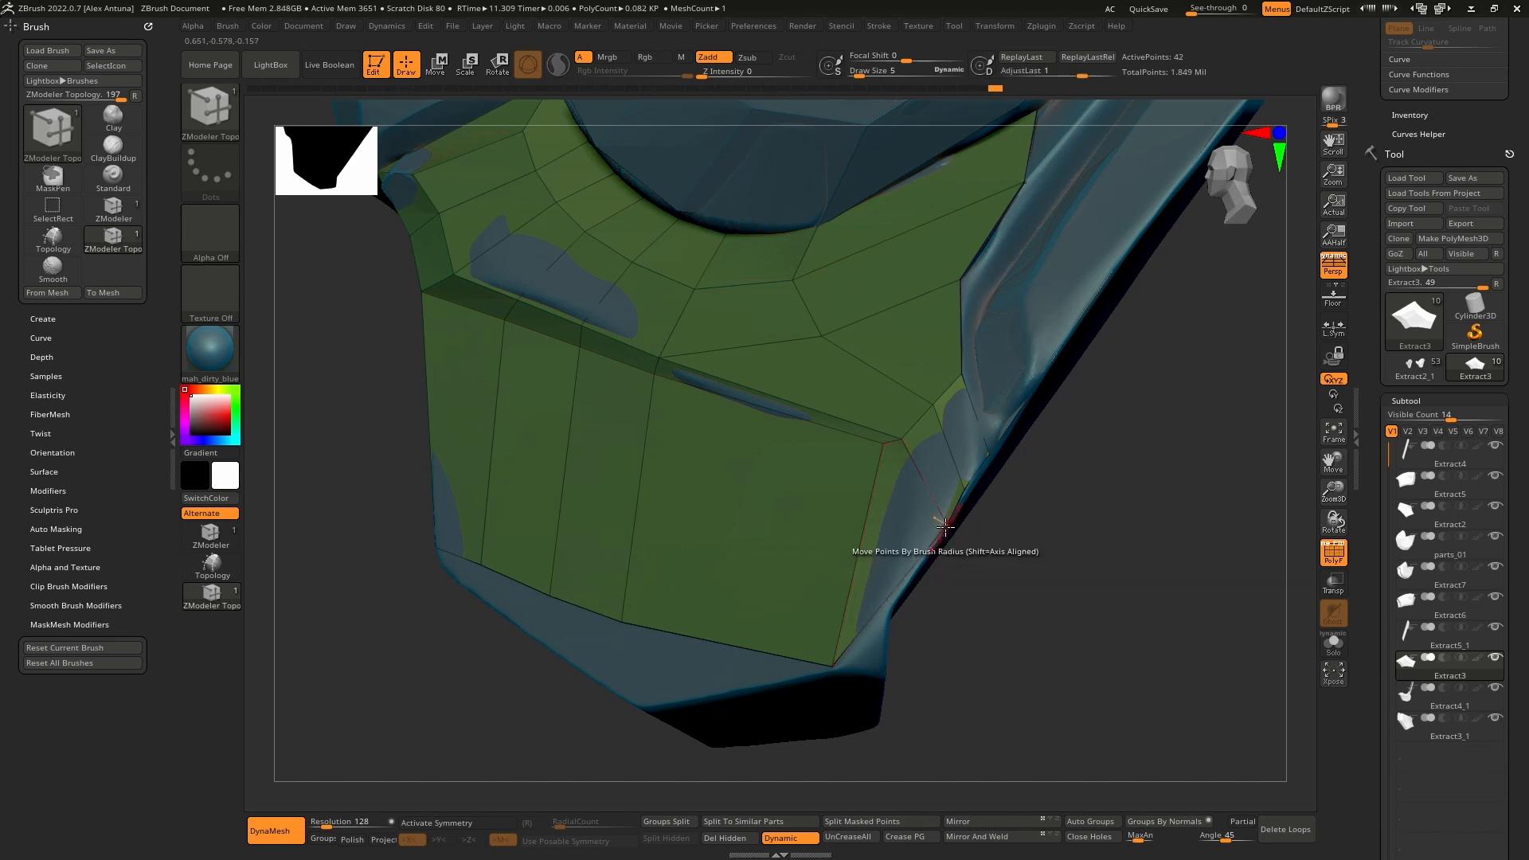
{"action": "left_click_drag", "start_coordinate": [946, 525], "coordinate": [938, 533]}
{"action": "right_click_drag", "start_coordinate": [916, 570], "coordinate": [961, 471]}
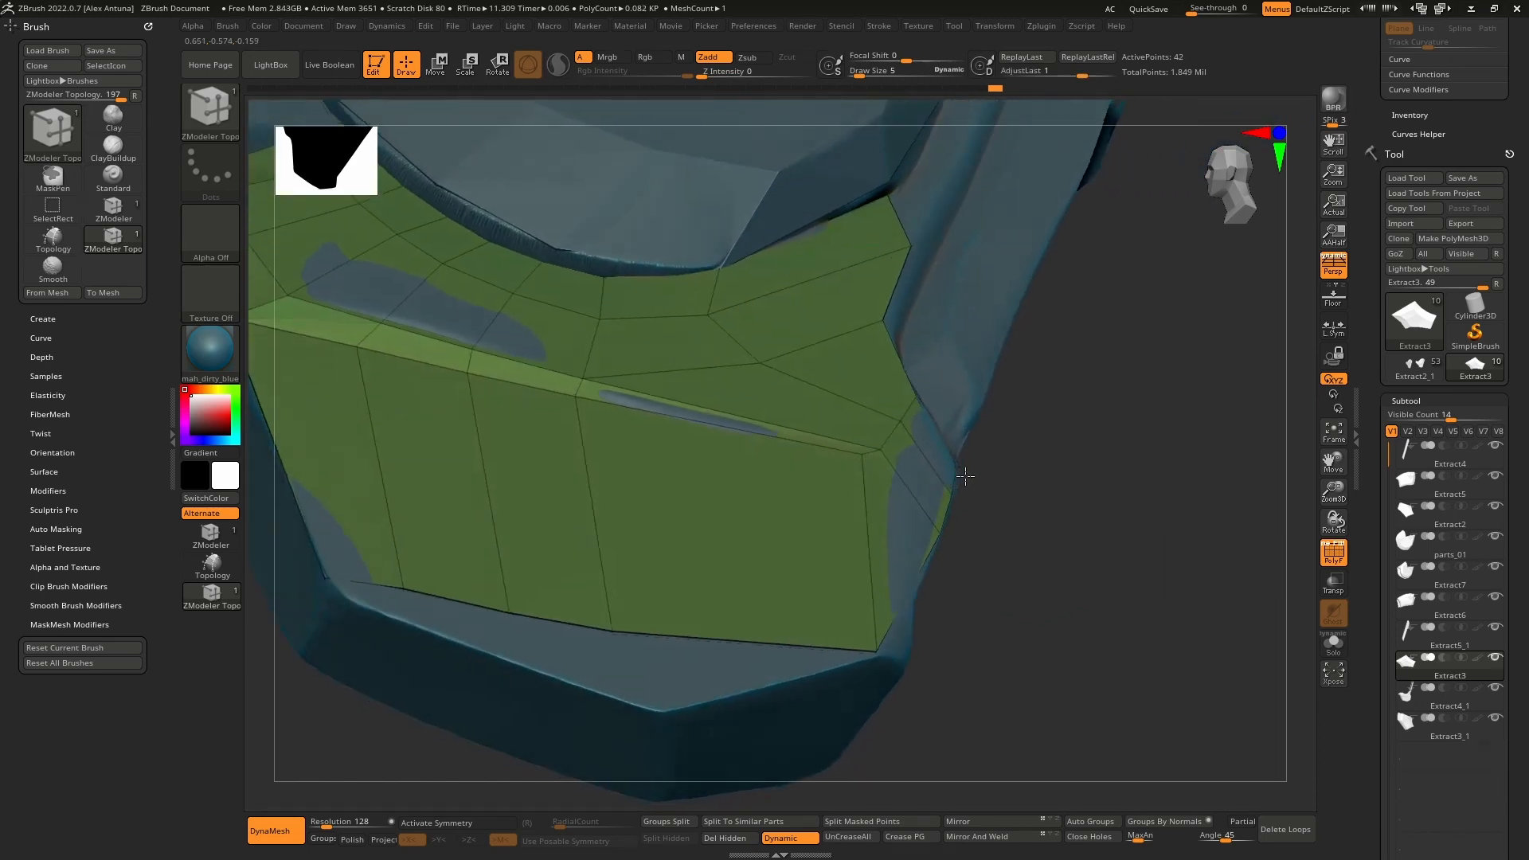
{"action": "right_click_drag", "start_coordinate": [875, 551], "coordinate": [869, 601]}
{"action": "right_click_drag", "start_coordinate": [864, 672], "coordinate": [972, 624]}
{"action": "left_click_drag", "start_coordinate": [1031, 644], "coordinate": [1046, 642]}
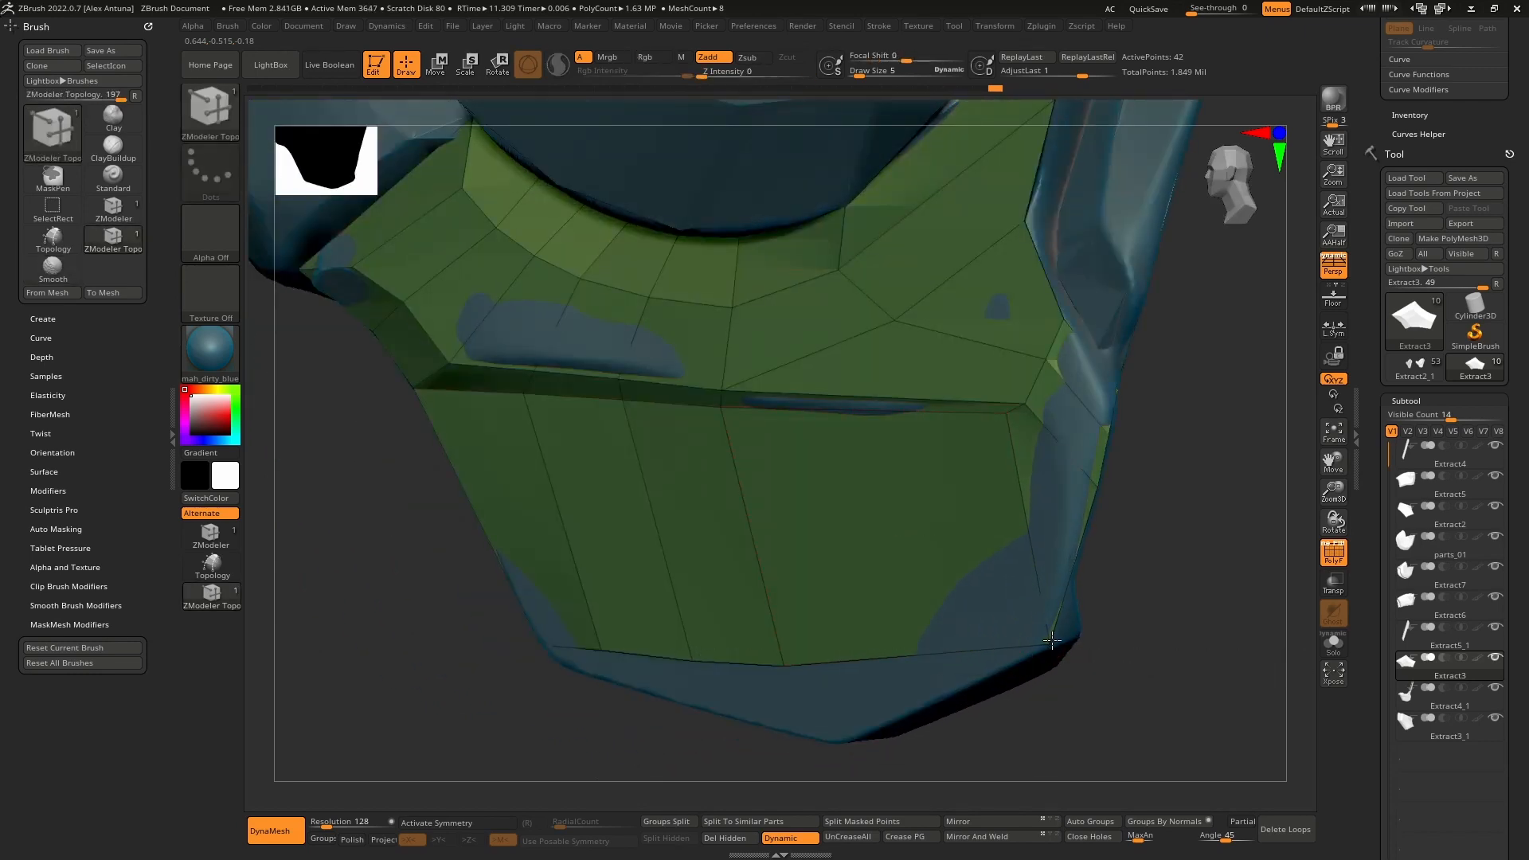
Step: Extrude the lower face's outermost bottom edge to the part's bottom tip and collapse its outer side into the corner point
{"action": "right_click_drag", "start_coordinate": [1046, 642], "coordinate": [856, 597]}
{"action": "left_click_drag", "start_coordinate": [852, 595], "coordinate": [851, 643]}
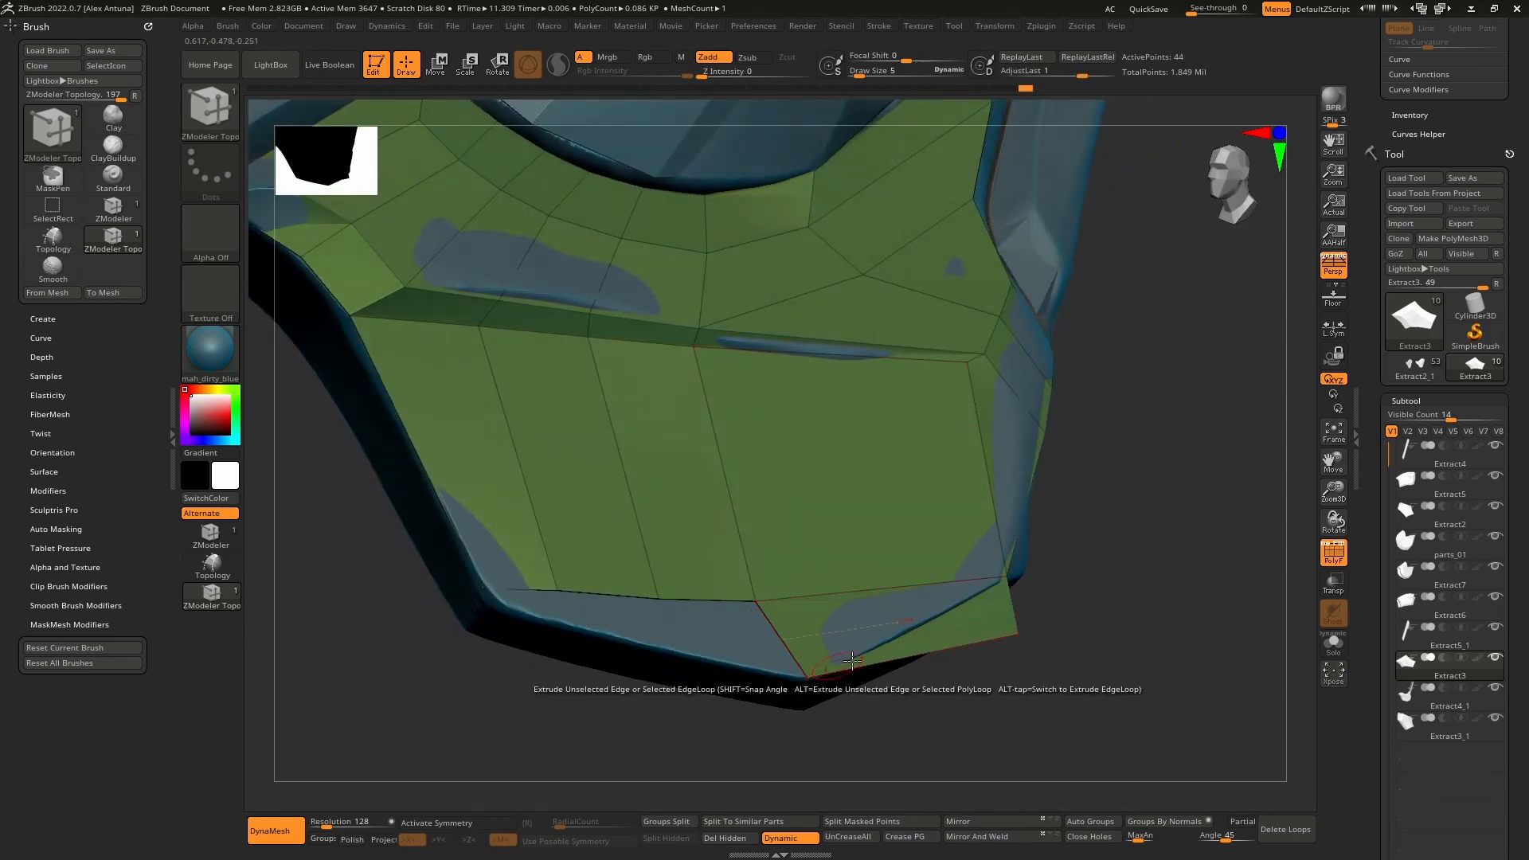
{"action": "right_click_drag", "start_coordinate": [806, 679], "coordinate": [1033, 641]}
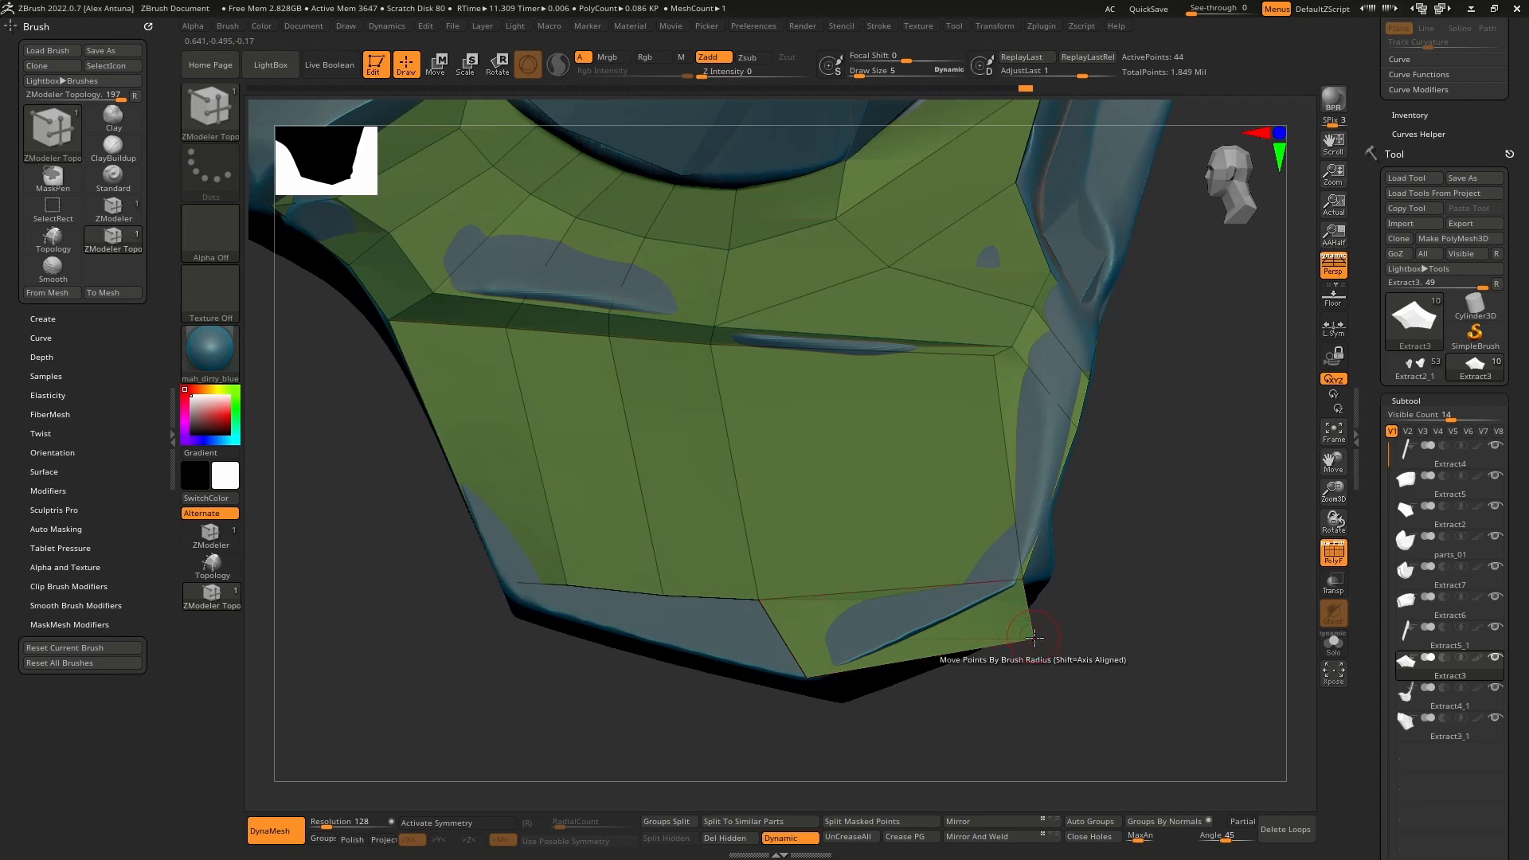
{"action": "left_click_drag", "start_coordinate": [1027, 637], "coordinate": [1021, 580]}
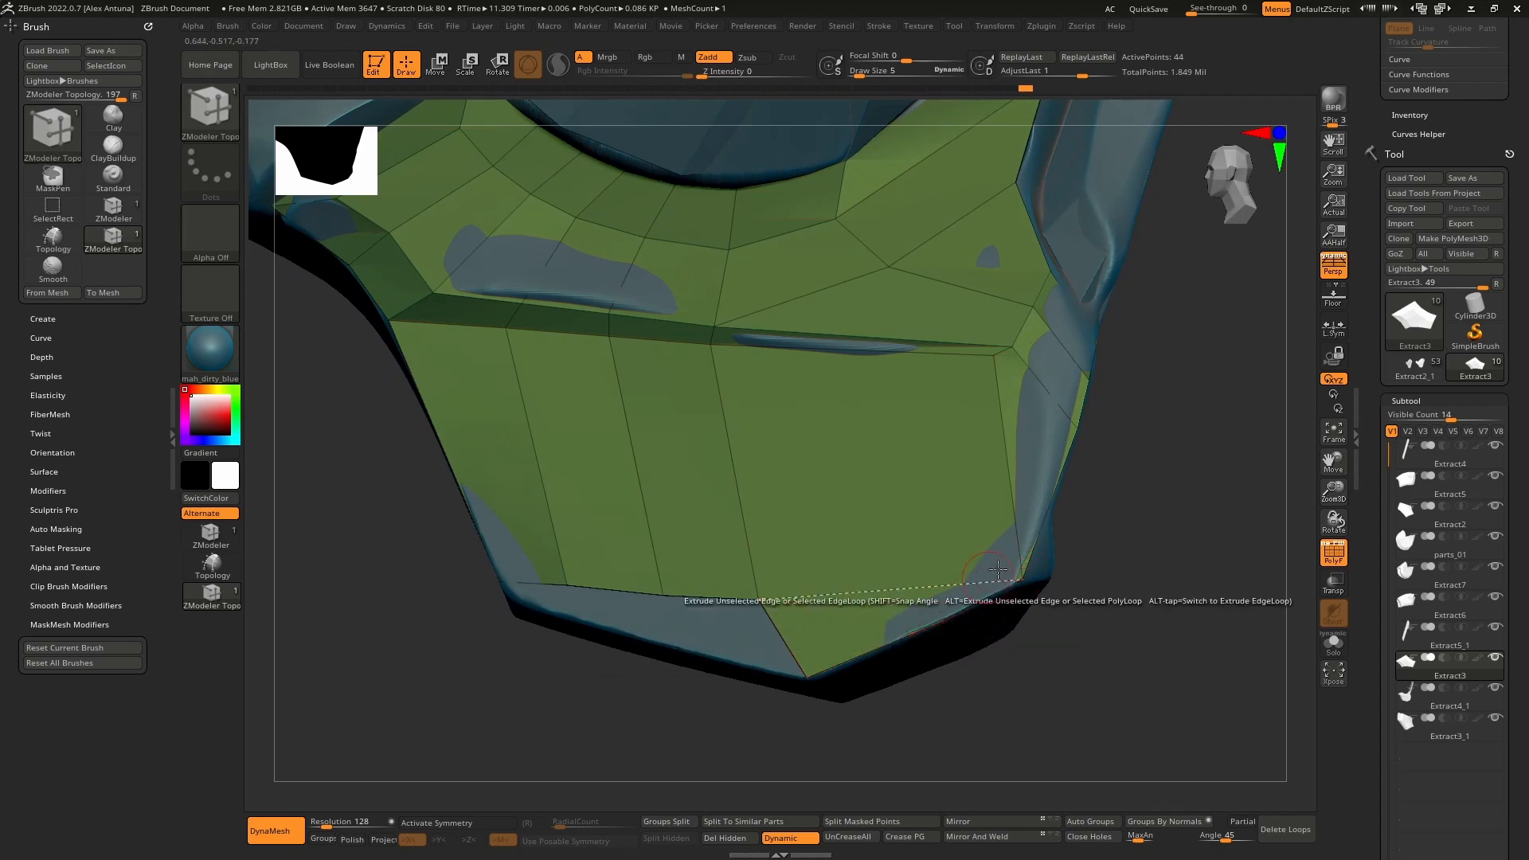
Step: Continue the bottom row of polygons from the tip along the lower border to the inner corner
{"action": "right_click_drag", "start_coordinate": [998, 570], "coordinate": [757, 605]}
{"action": "left_click_drag", "start_coordinate": [717, 601], "coordinate": [805, 677]}
{"action": "key", "text": "ctrl+z"}
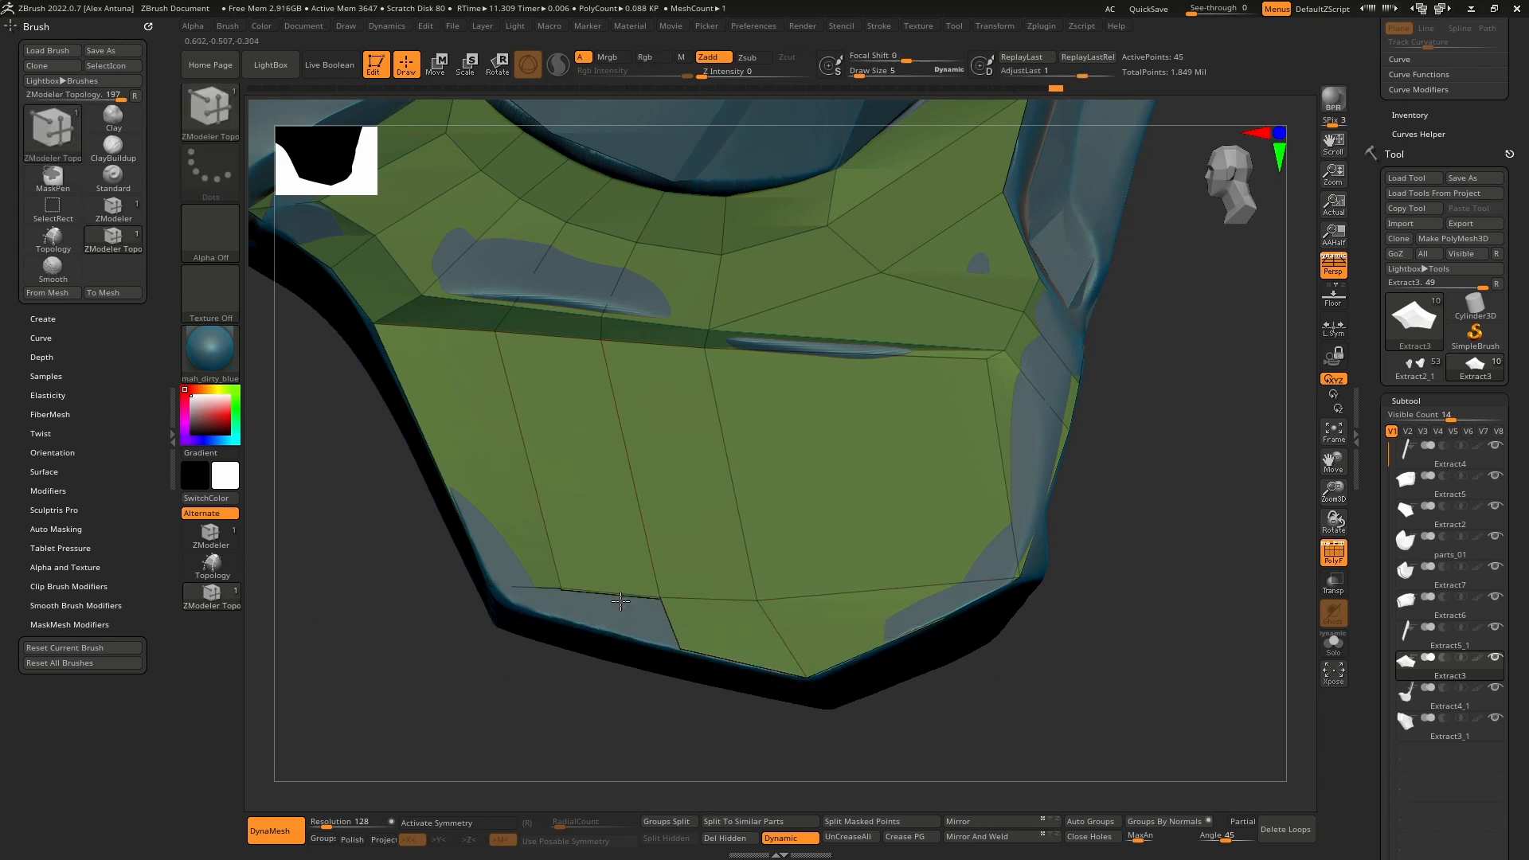
{"action": "left_click_drag", "start_coordinate": [673, 633], "coordinate": [683, 647]}
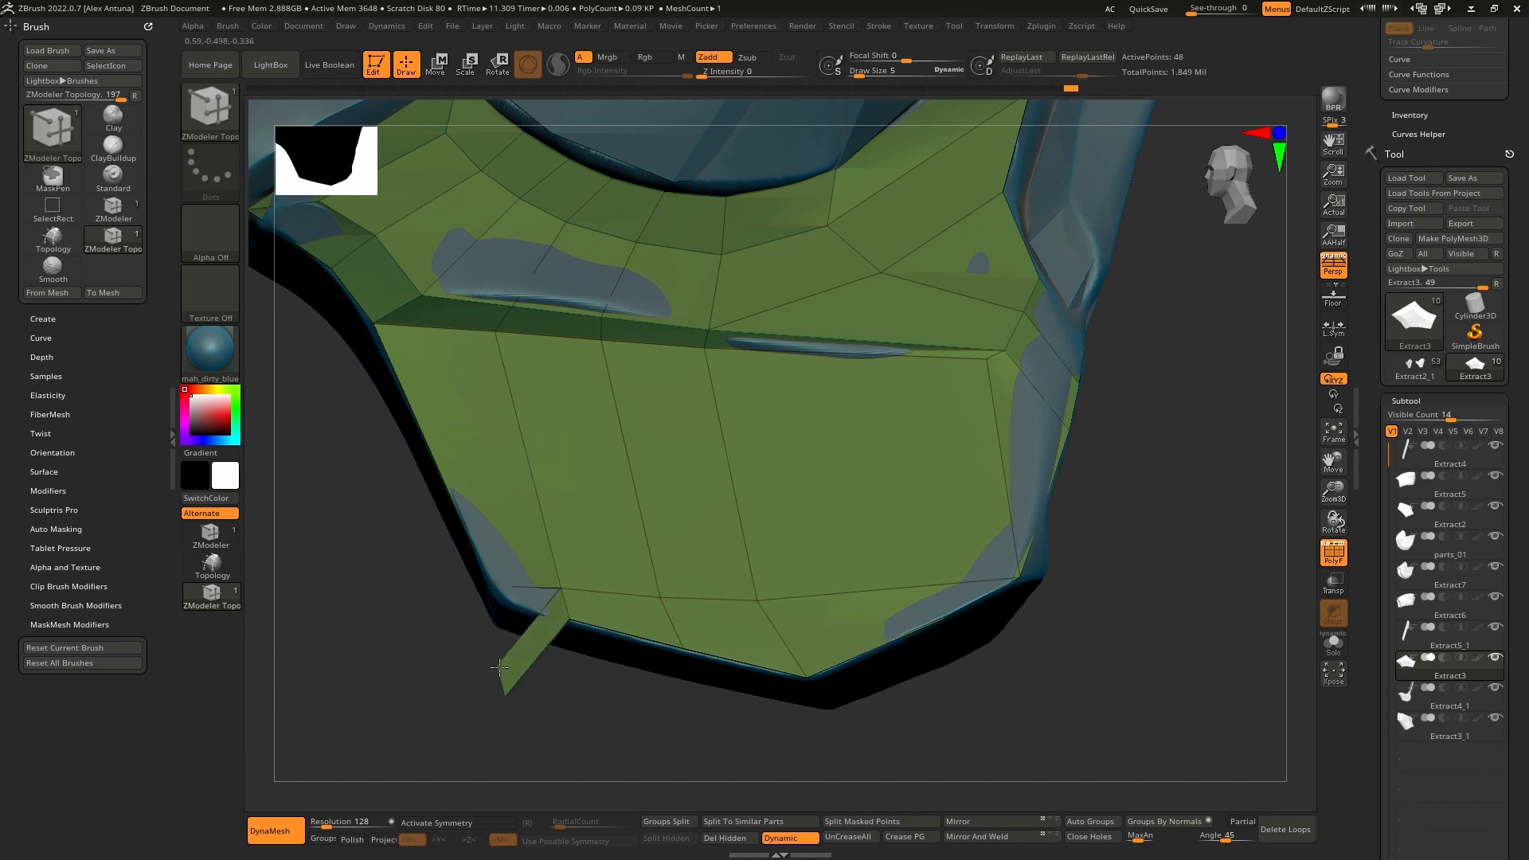
{"action": "left_click_drag", "start_coordinate": [500, 667], "coordinate": [508, 607]}
Step: Turn on transparency and fit the lower inner corner point of the new mesh to the part's border
{"action": "right_click_drag", "start_coordinate": [531, 618], "coordinate": [625, 564]}
{"action": "key", "text": "shift+t"}
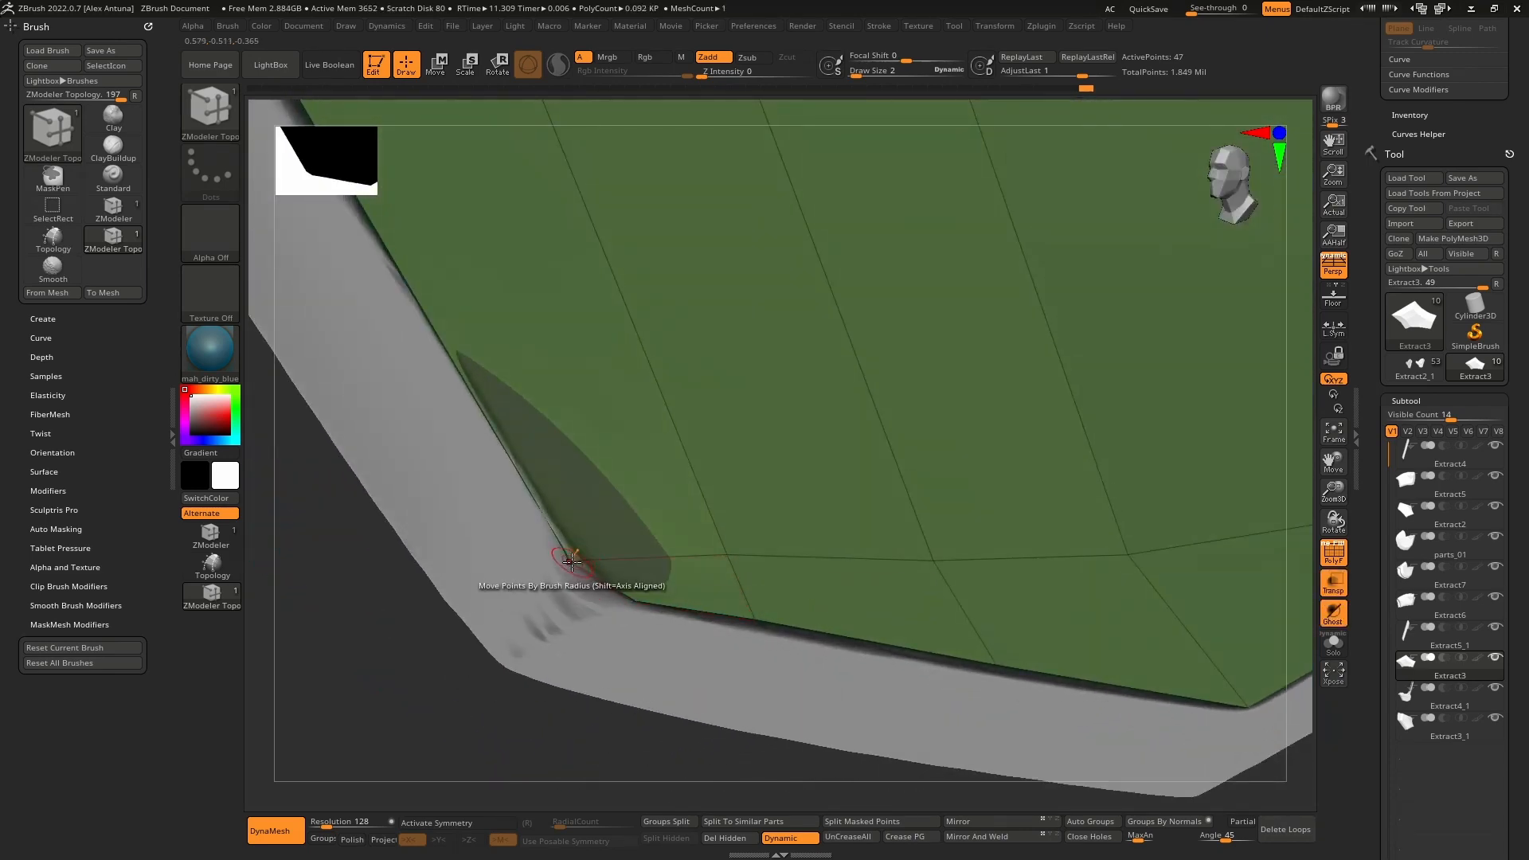
{"action": "left_click_drag", "start_coordinate": [572, 562], "coordinate": [579, 557]}
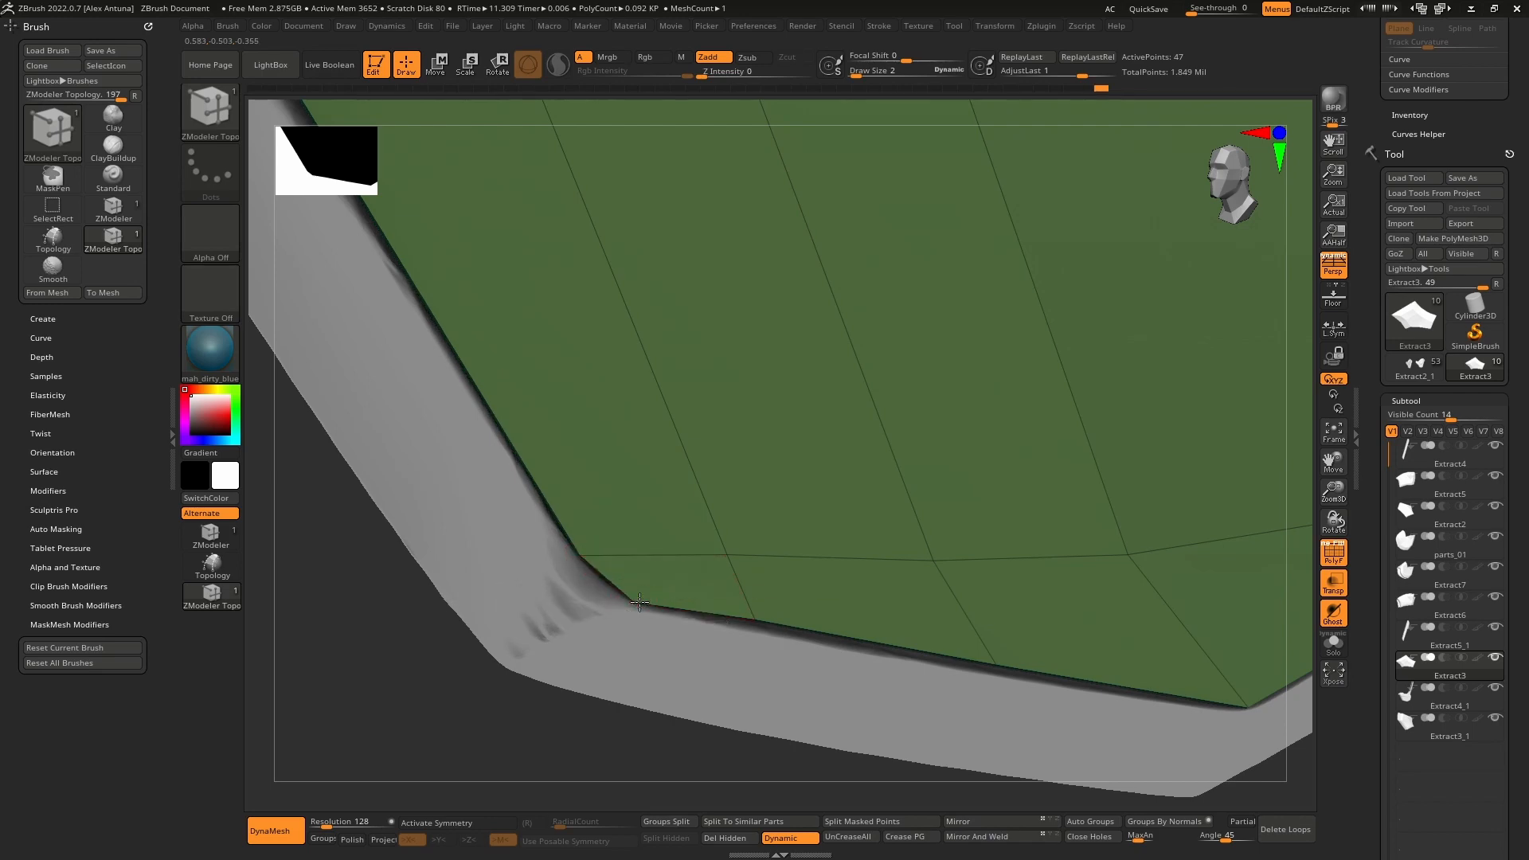
Step: Move the Extract3 subtool to the top of the subtool list
{"action": "right_click_drag", "start_coordinate": [673, 598], "coordinate": [769, 589], "text": "ctrl"}
{"action": "right_click_drag", "start_coordinate": [770, 589], "coordinate": [832, 541], "text": "ctrl"}
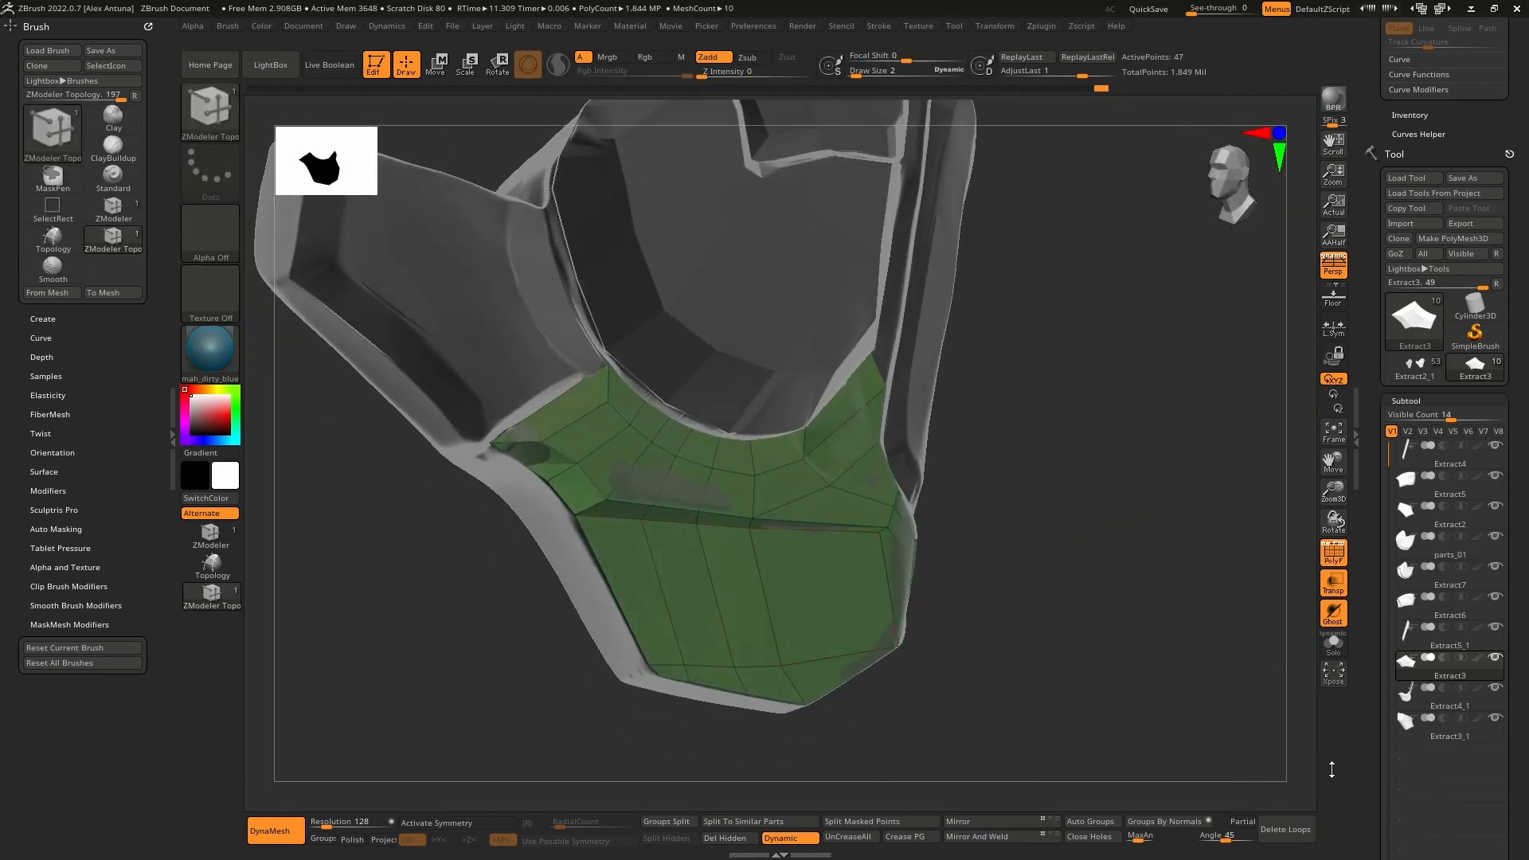
{"action": "scroll", "coordinate": [1398, 736], "scroll_direction": "down", "scroll_amount": 5}
{"action": "left_click", "coordinate": [1457, 705], "text": "shift"}
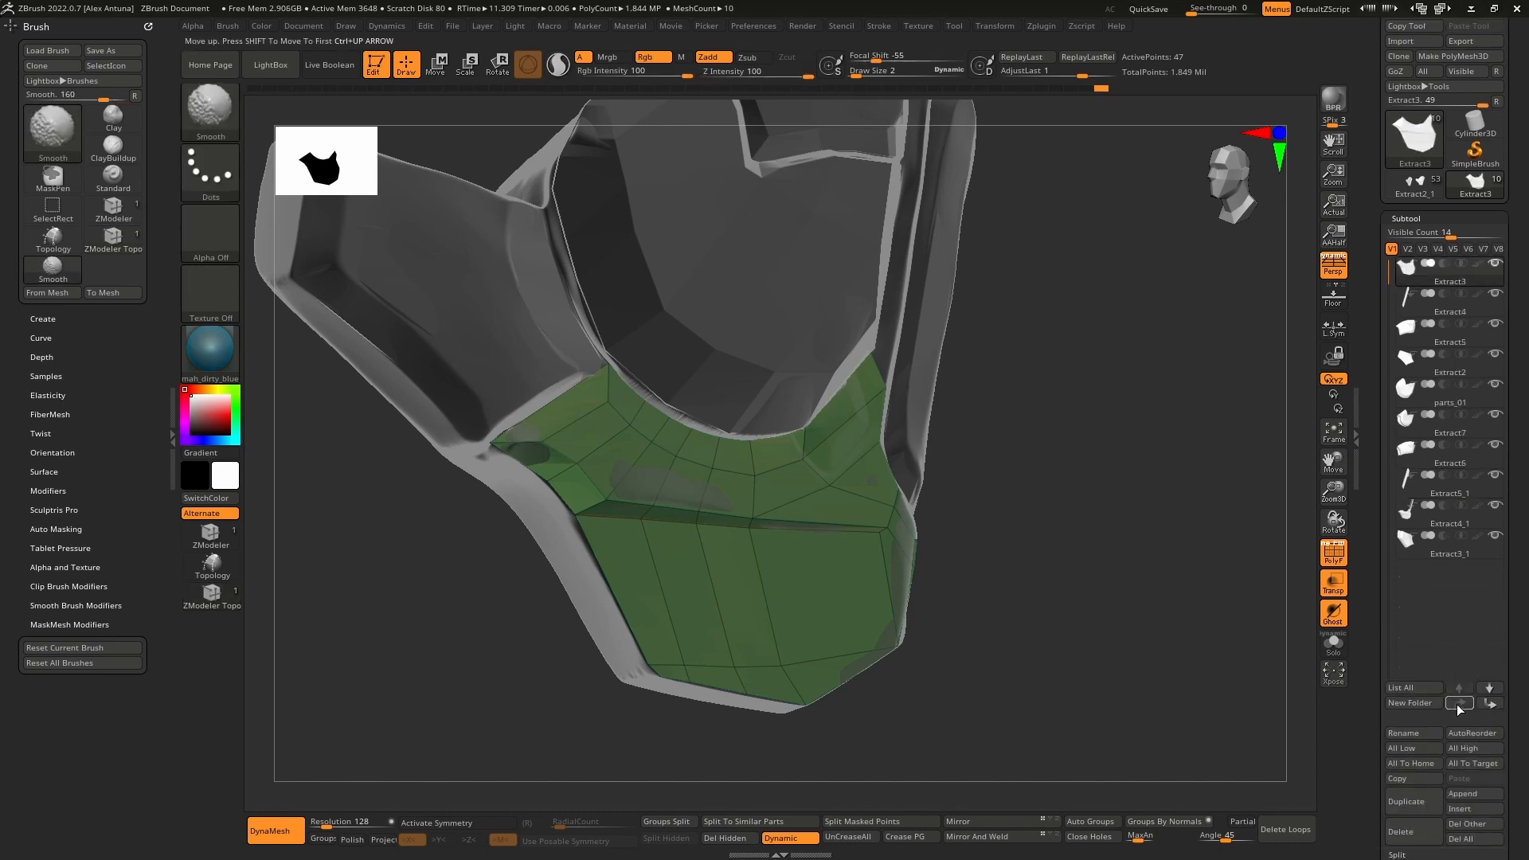
Step: Try inserting multiple edge loops through the narrow polygons between the round plate and the side groove
{"action": "right_click_drag", "start_coordinate": [924, 579], "coordinate": [821, 612]}
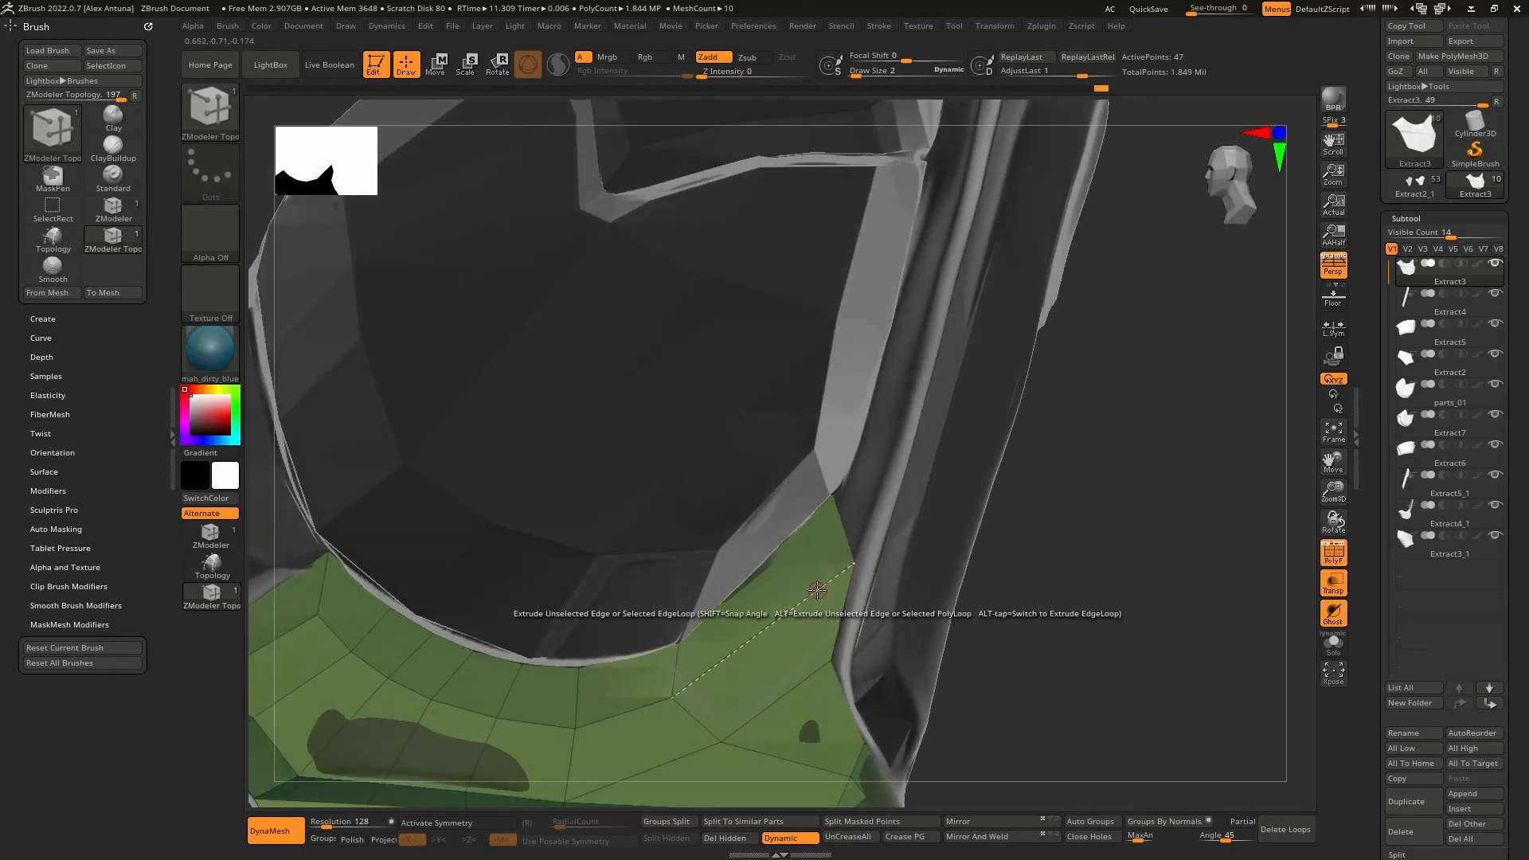
{"action": "key", "text": "space"}
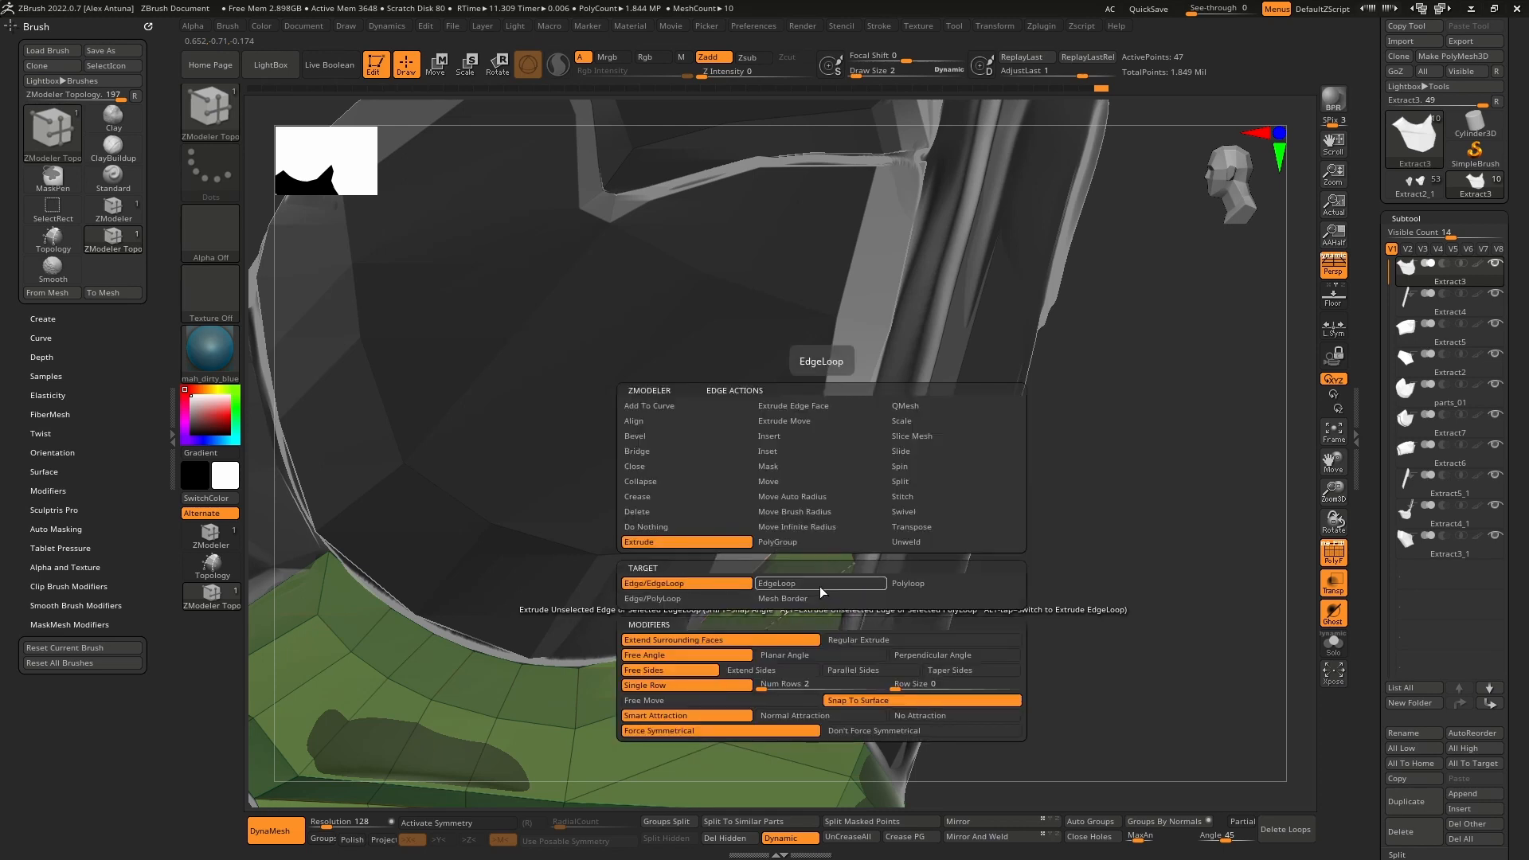
{"action": "left_click", "coordinate": [786, 438]}
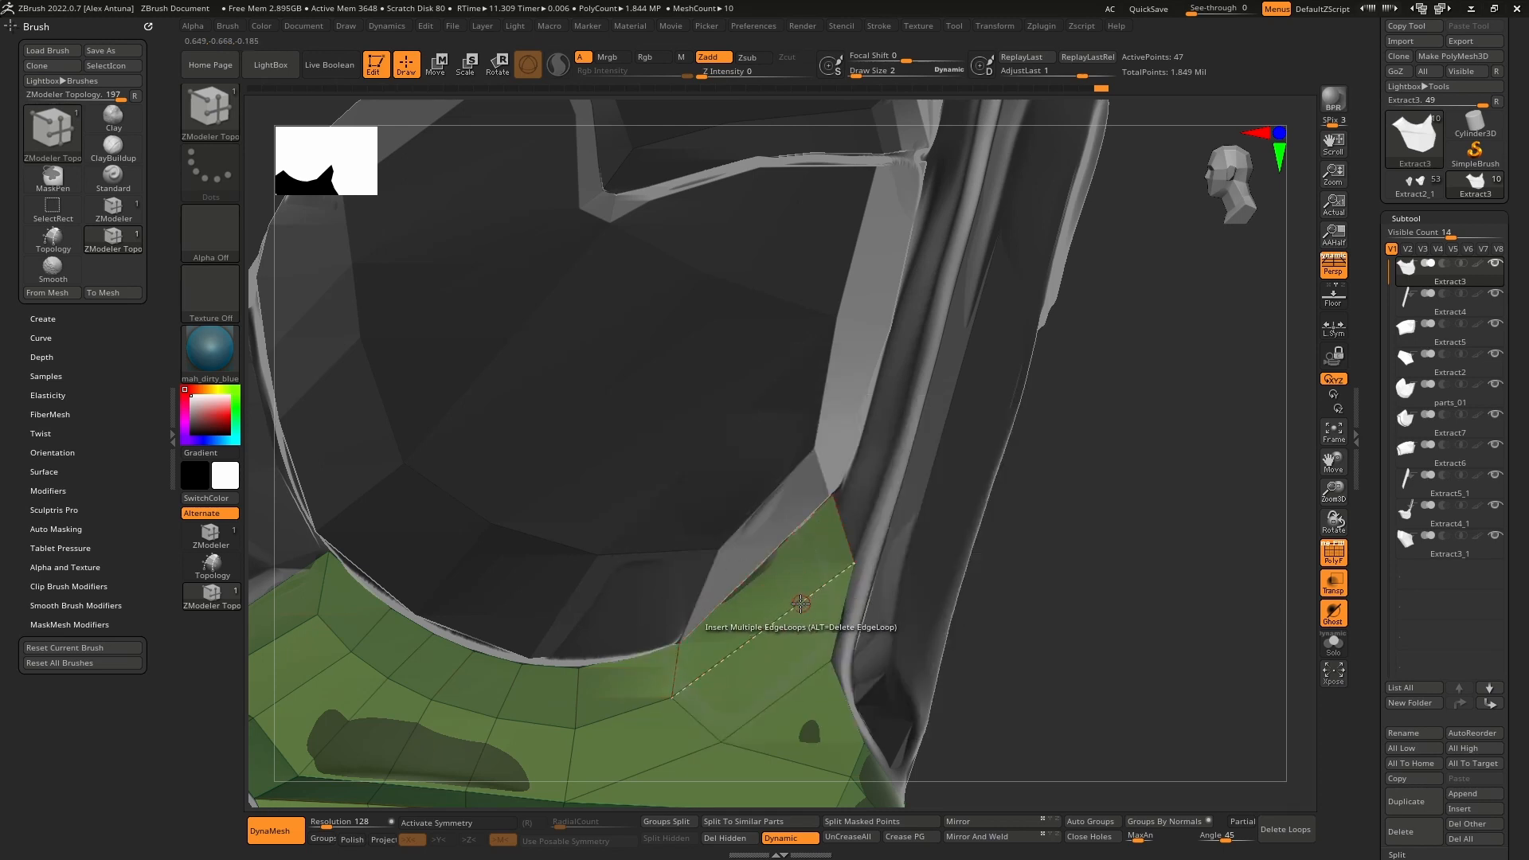
{"action": "left_click_drag", "start_coordinate": [801, 604], "coordinate": [821, 584]}
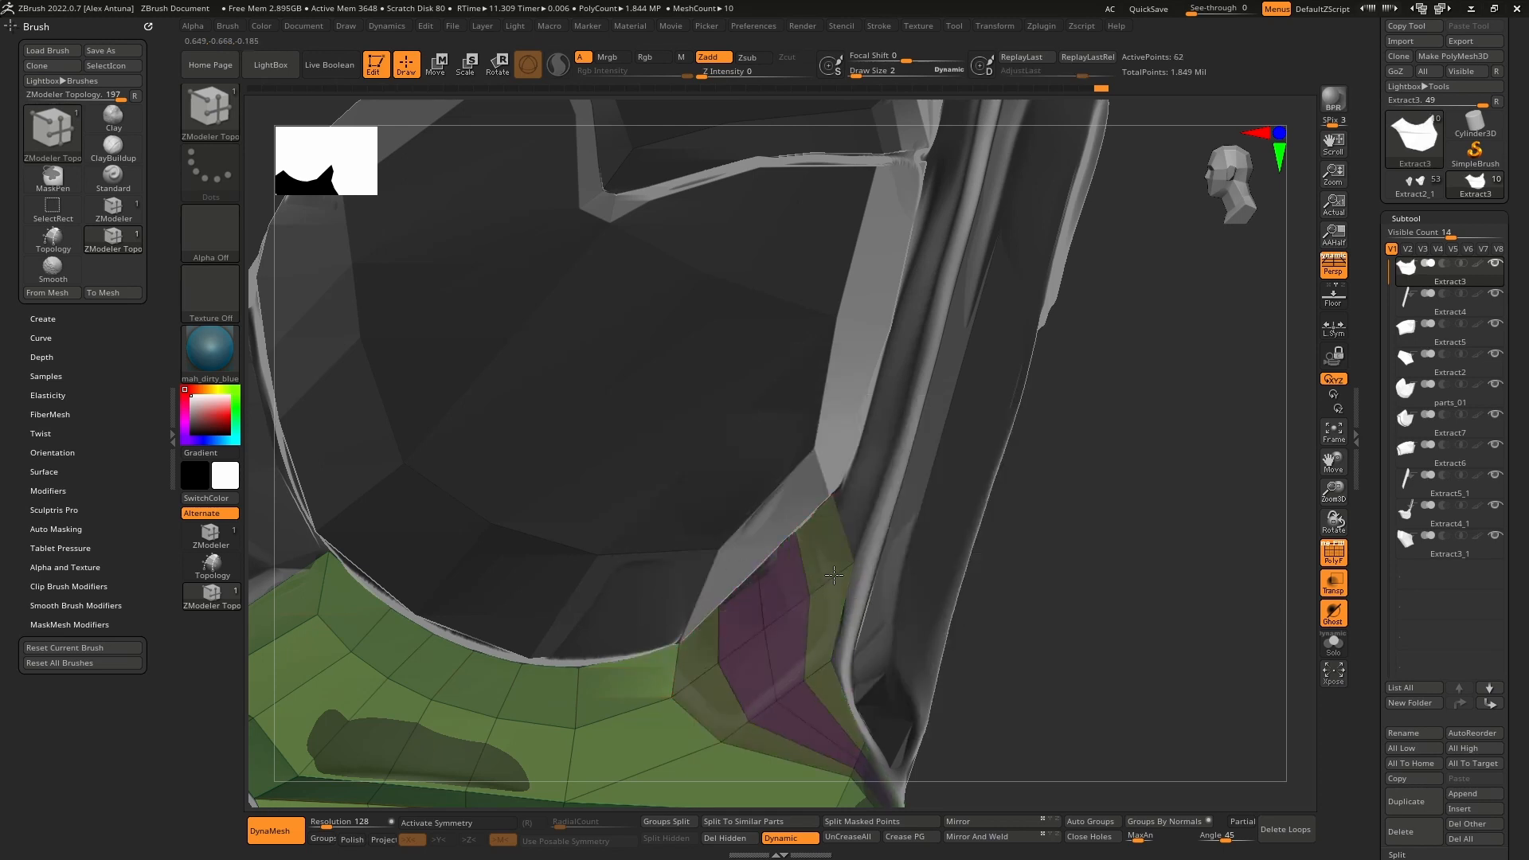
{"action": "key", "text": "ctrl+z"}
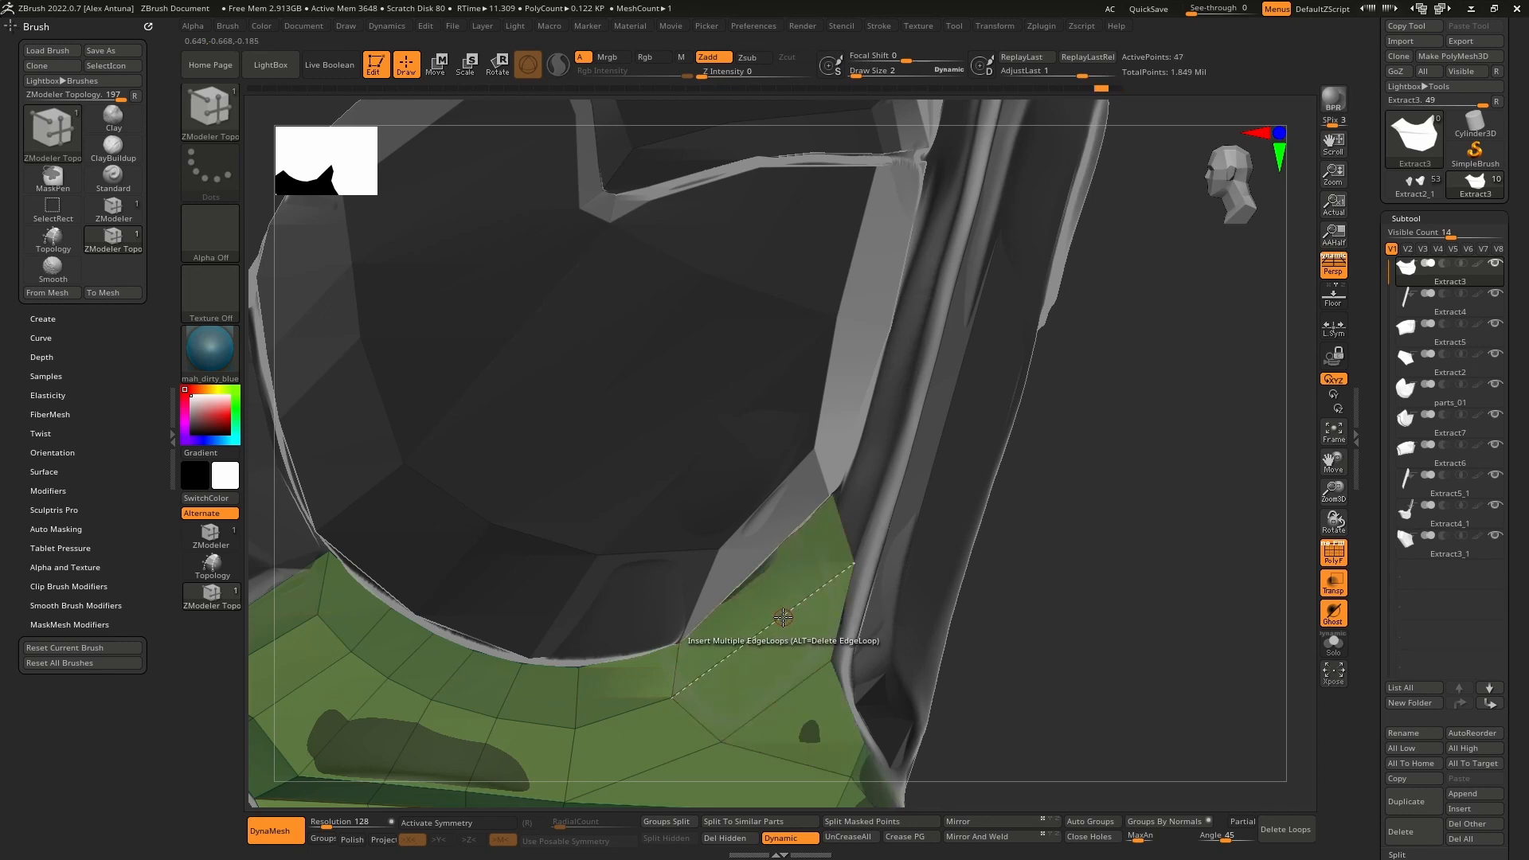
Step: Insert single edge loops through the polygons between the round plate and the side groove
{"action": "key", "text": "space"}
{"action": "left_click", "coordinate": [766, 585]}
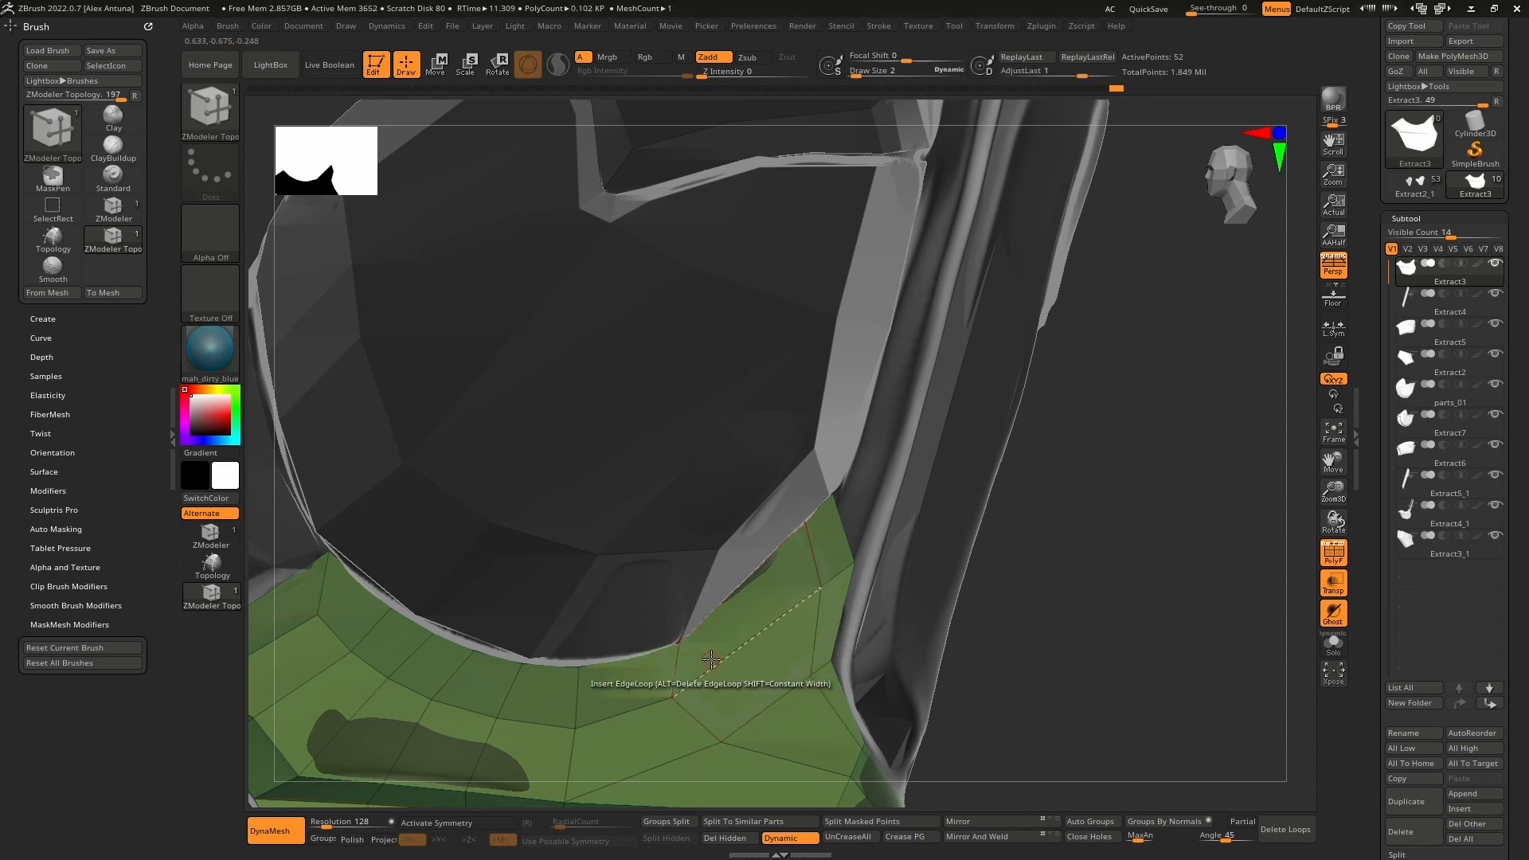
{"action": "right_click_drag", "start_coordinate": [725, 653], "coordinate": [790, 631]}
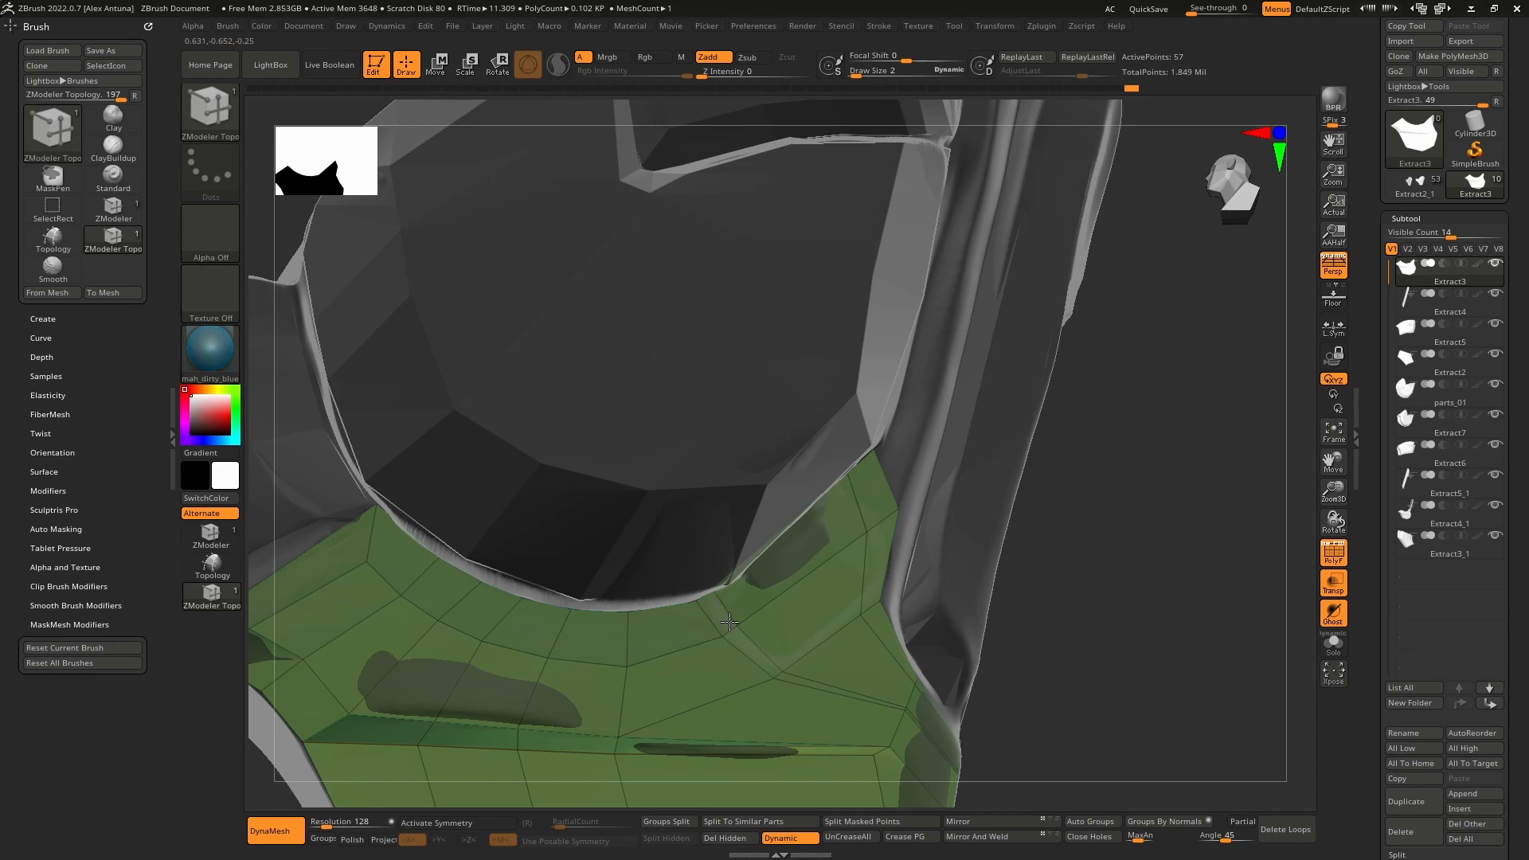
{"action": "right_click_drag", "start_coordinate": [729, 620], "coordinate": [817, 658]}
Step: Extrude the mesh's upper point area up the narrow groove beside the round plate and fit the new points at the groove's top end
{"action": "right_click_drag", "start_coordinate": [812, 599], "coordinate": [816, 661]}
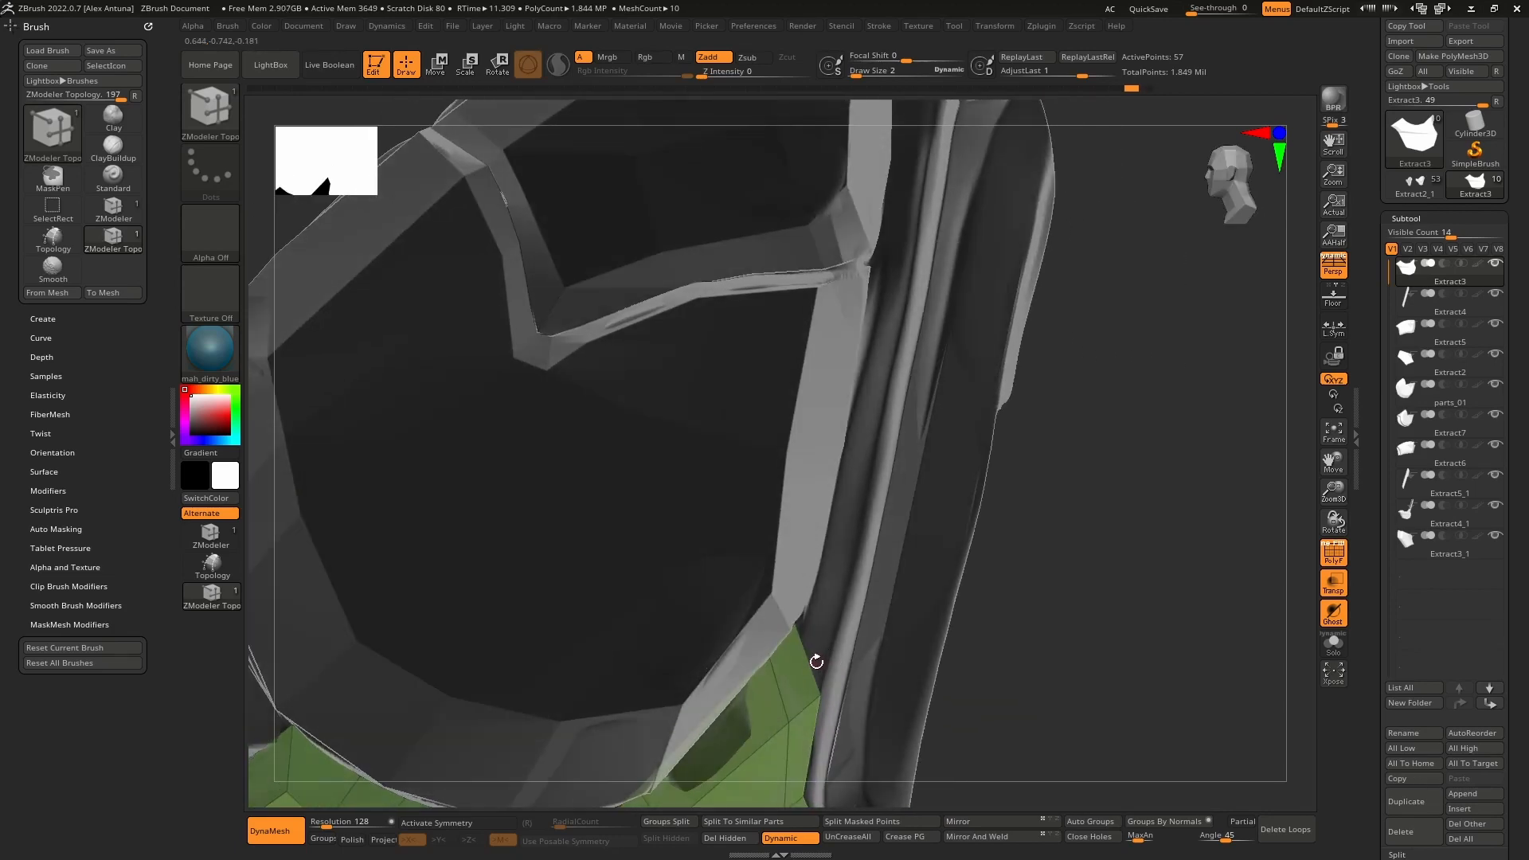
{"action": "left_click_drag", "start_coordinate": [866, 471], "coordinate": [865, 609]}
{"action": "key", "text": "space"}
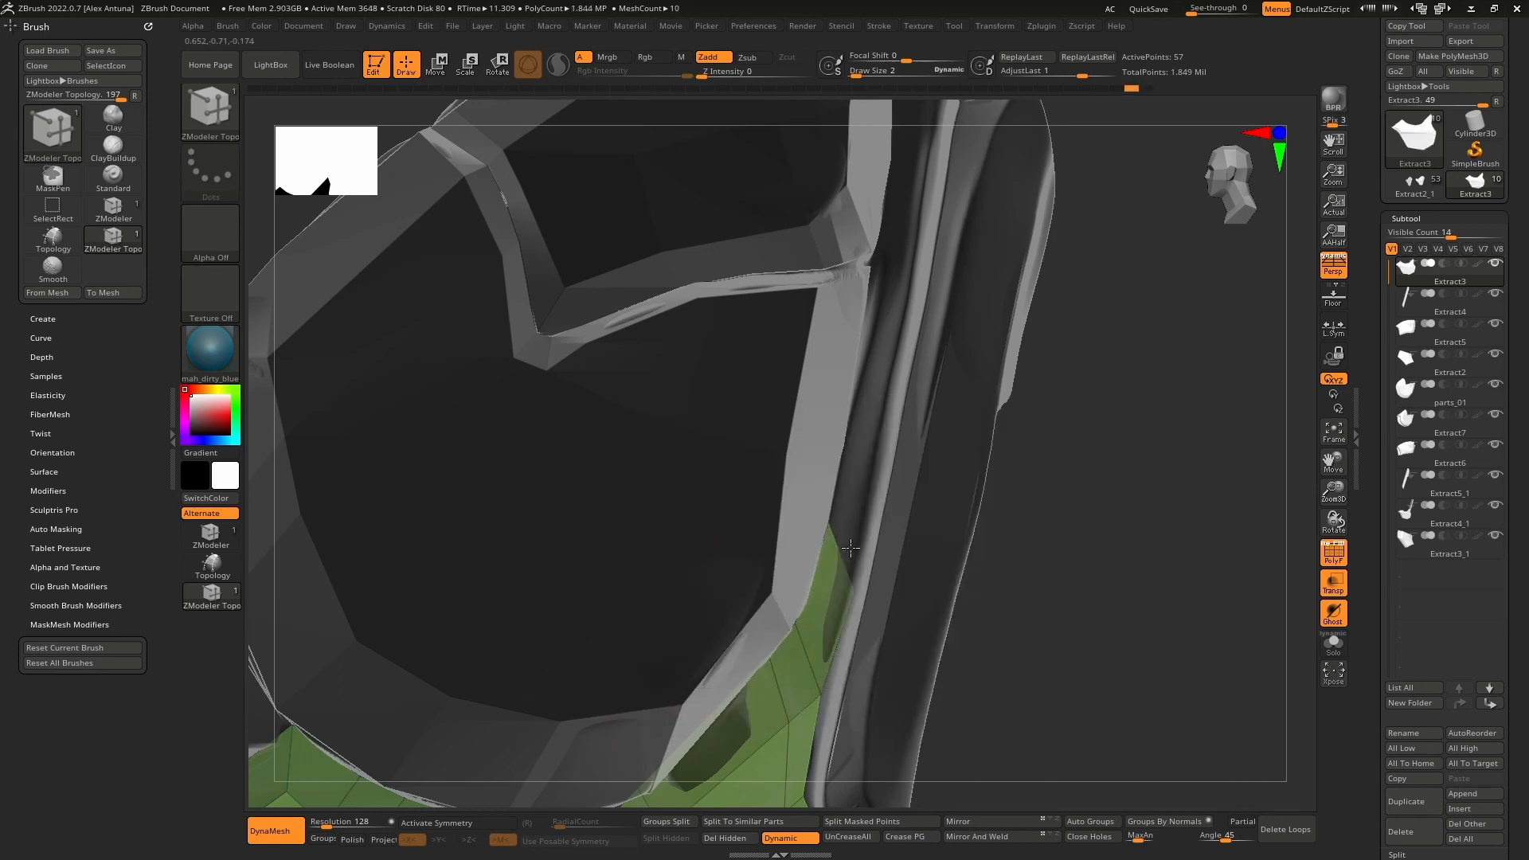
{"action": "left_click", "coordinate": [924, 231]}
{"action": "left_click_drag", "start_coordinate": [912, 197], "coordinate": [875, 610], "text": "alt"}
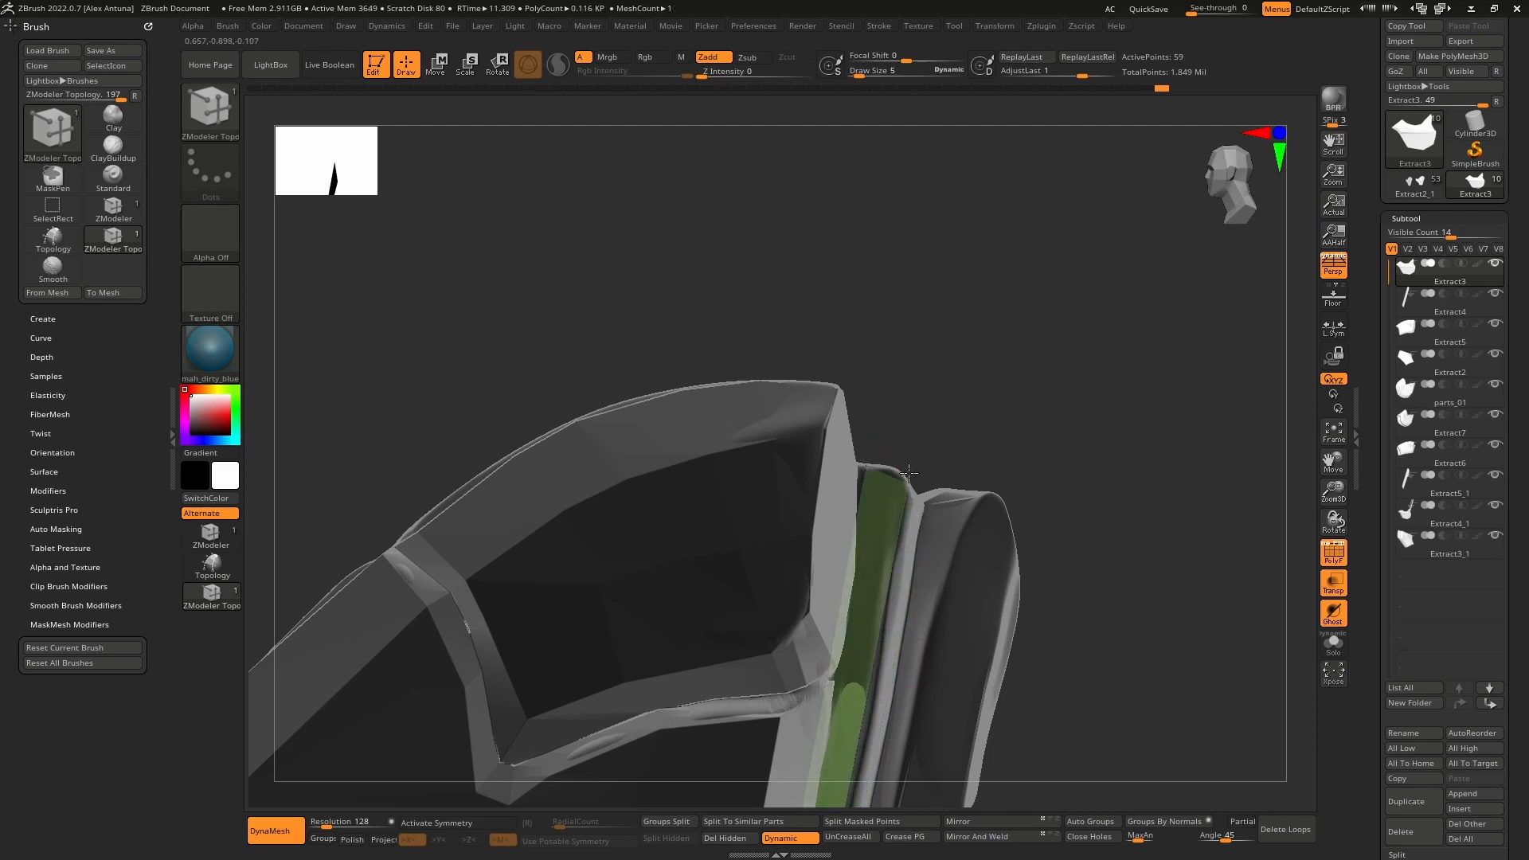
{"action": "mouse_move", "coordinate": [908, 473]}
{"action": "left_mouse_down"}
{"action": "mouse_move", "coordinate": [888, 440]}
{"action": "mouse_move", "coordinate": [836, 529]}
{"action": "mouse_move", "coordinate": [911, 438]}
{"action": "mouse_move", "coordinate": [881, 419]}
{"action": "mouse_move", "coordinate": [901, 563]}
{"action": "mouse_move", "coordinate": [932, 470]}
{"action": "mouse_move", "coordinate": [919, 482]}
{"action": "mouse_move", "coordinate": [895, 466]}
{"action": "left_mouse_up"}
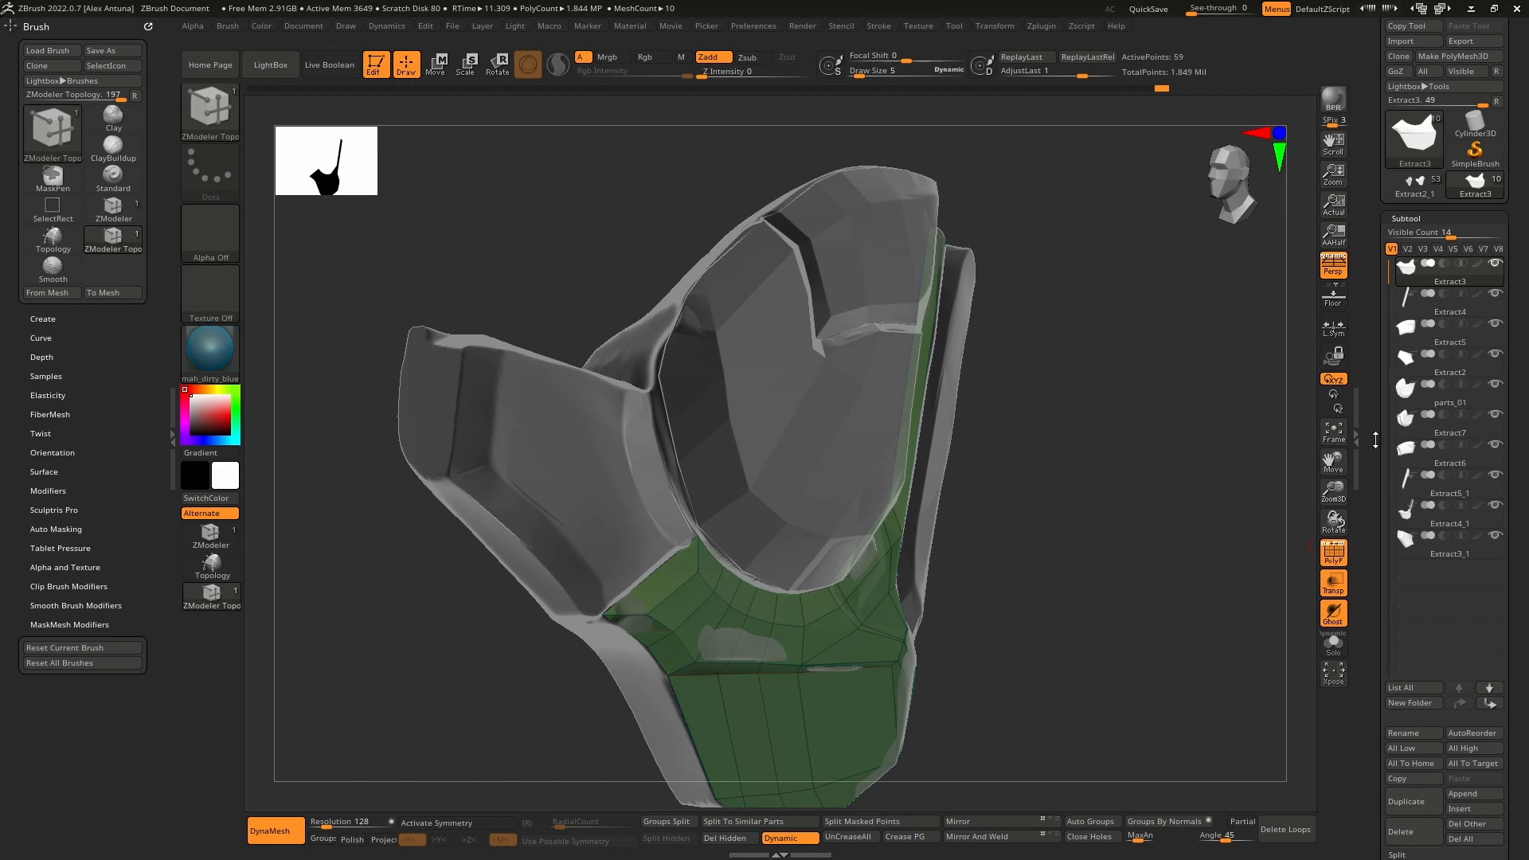
Step: Review the high-poly subtools Extract3_1, Extract4_1, Extract5_1, Extract6 and Extract7, and select the parts_01 subtool
{"action": "left_click_drag", "start_coordinate": [1375, 440], "coordinate": [1374, 430]}
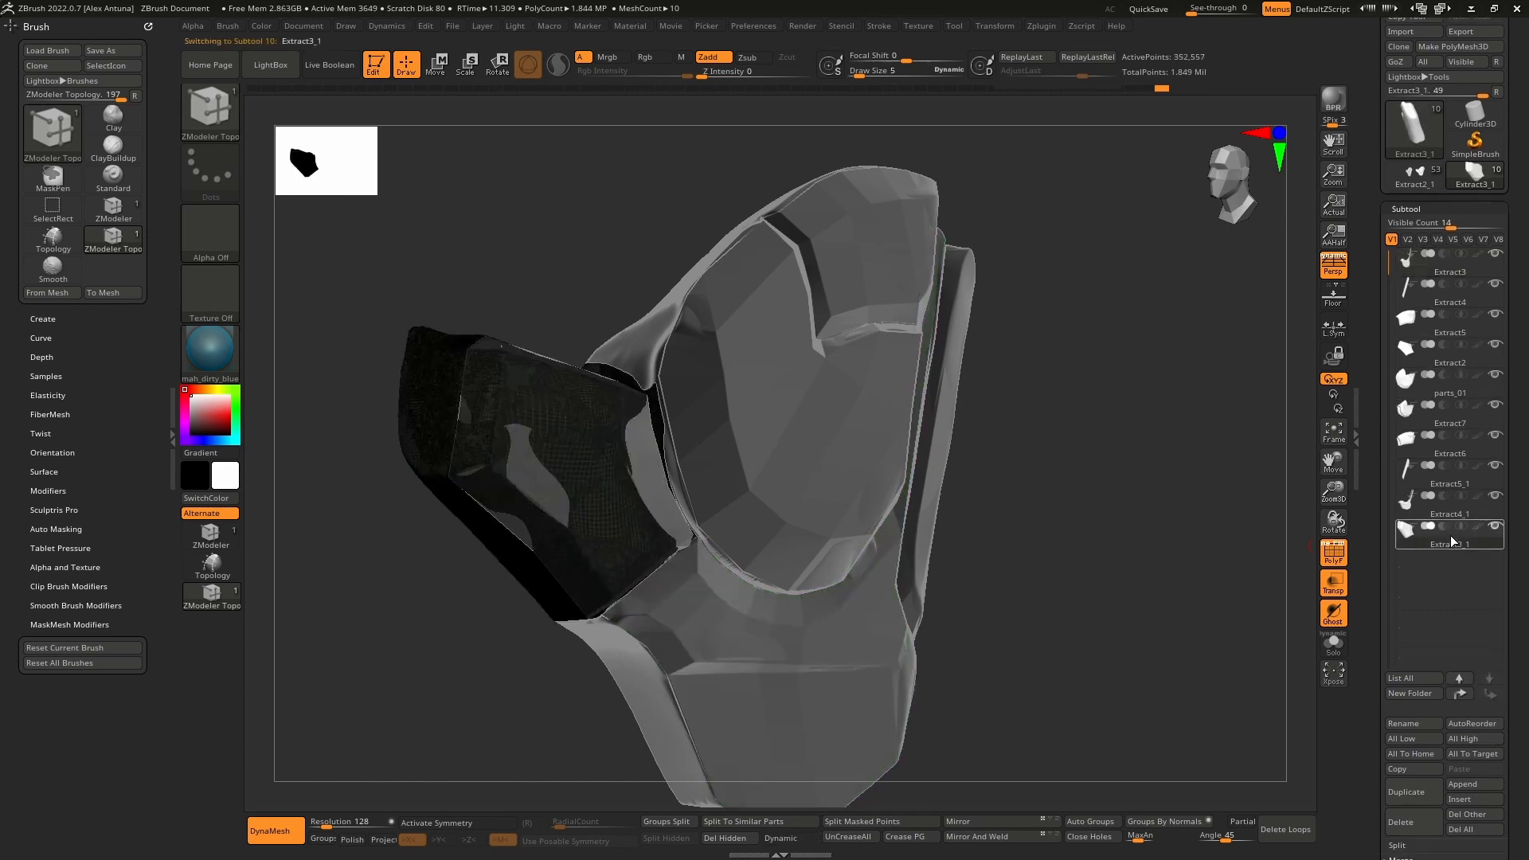
{"action": "left_click", "coordinate": [1456, 498]}
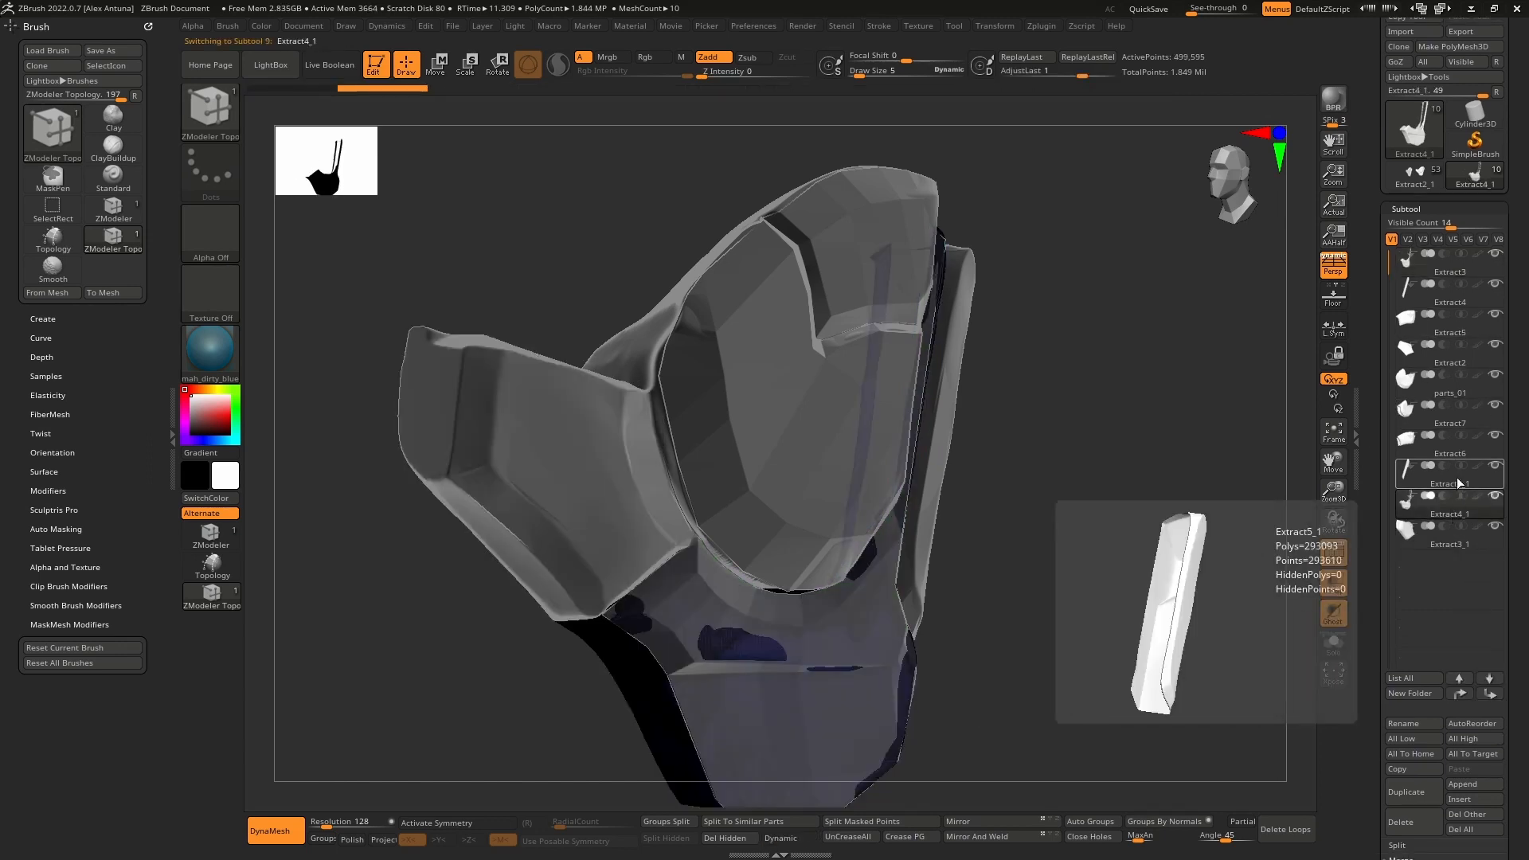
{"action": "left_click", "coordinate": [1455, 476]}
{"action": "left_click", "coordinate": [1457, 450]}
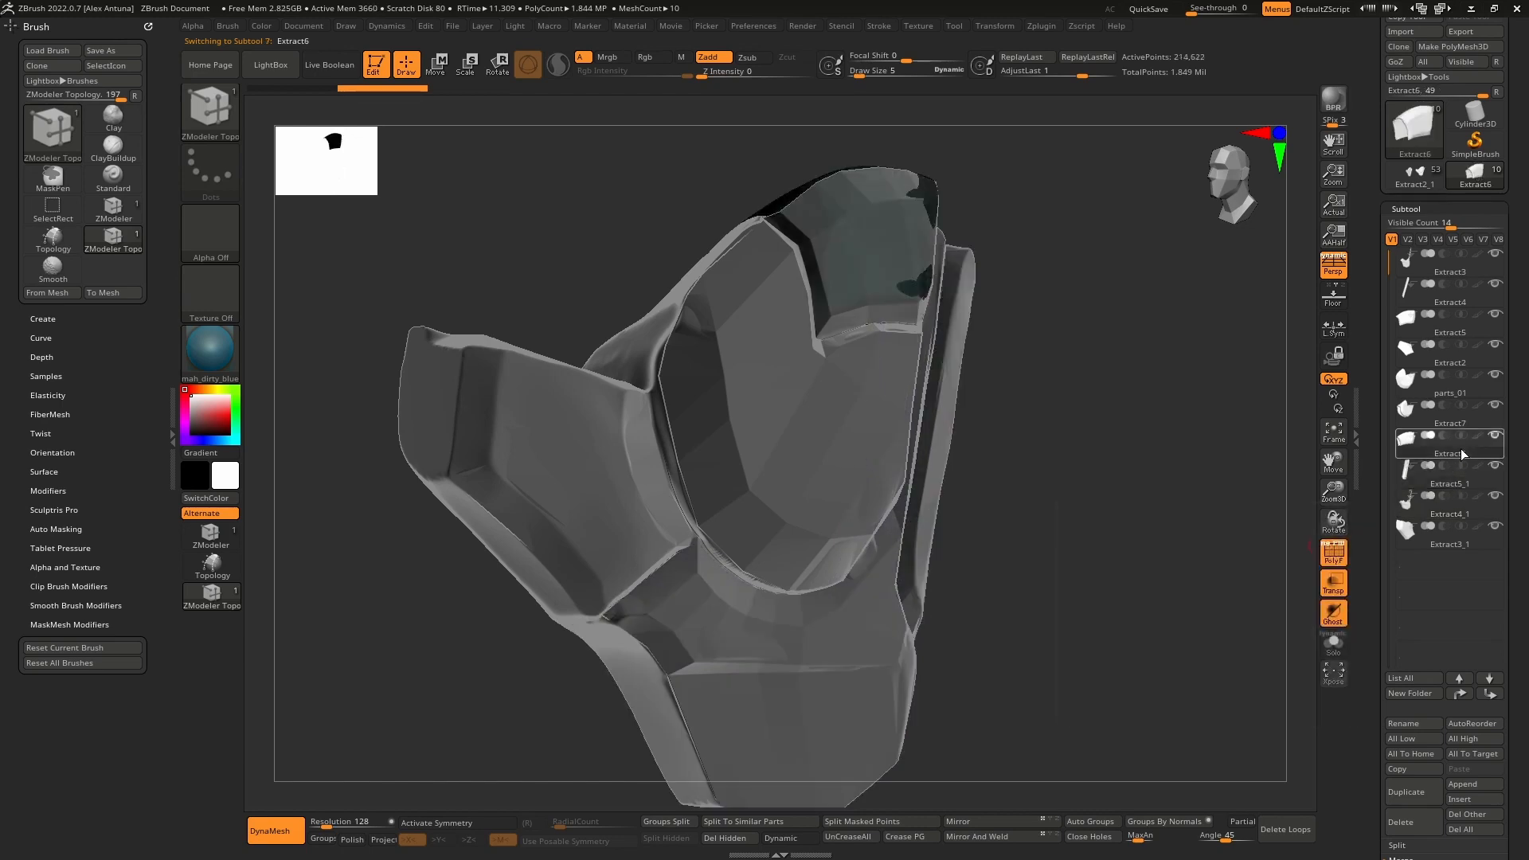
{"action": "mouse_move", "coordinate": [1062, 364]}
{"action": "left_mouse_down"}
{"action": "mouse_move", "coordinate": [1042, 379]}
{"action": "mouse_move", "coordinate": [1069, 375]}
{"action": "mouse_move", "coordinate": [1046, 376]}
{"action": "left_mouse_up"}
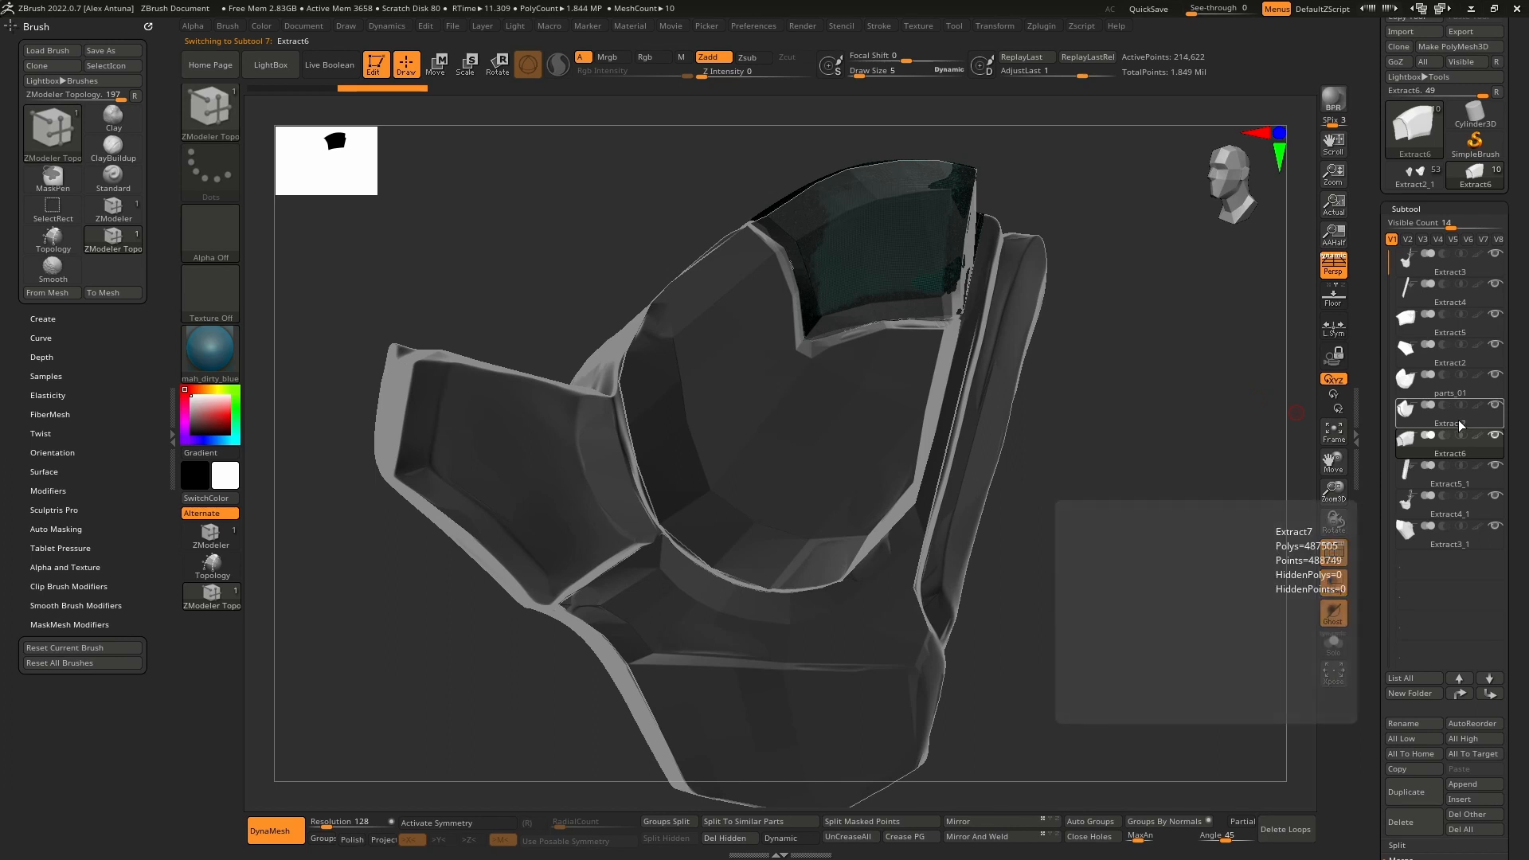
{"action": "left_click", "coordinate": [1461, 428]}
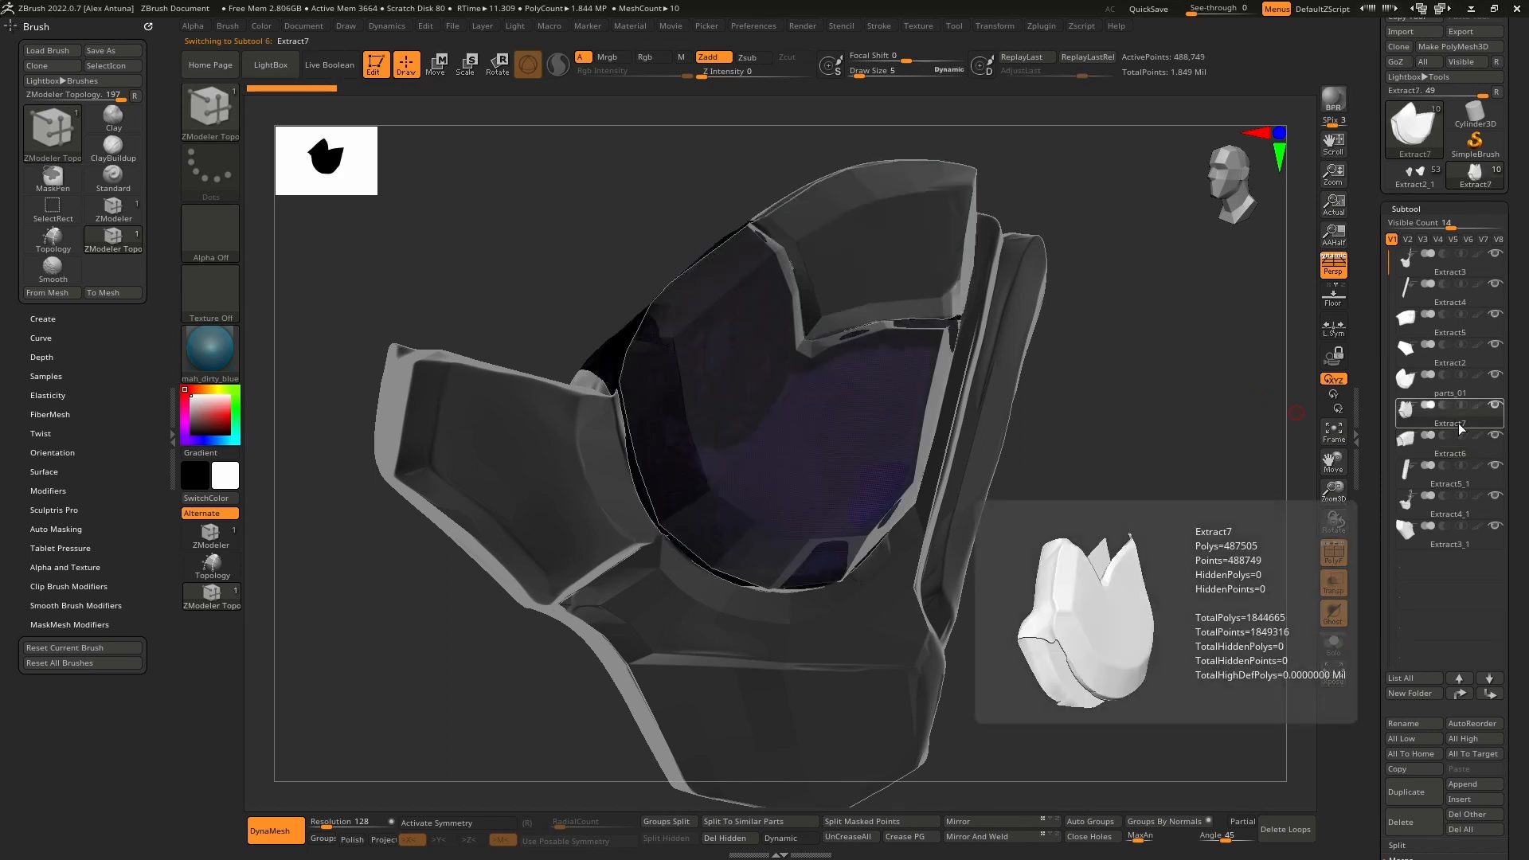
{"action": "left_click", "coordinate": [1462, 392]}
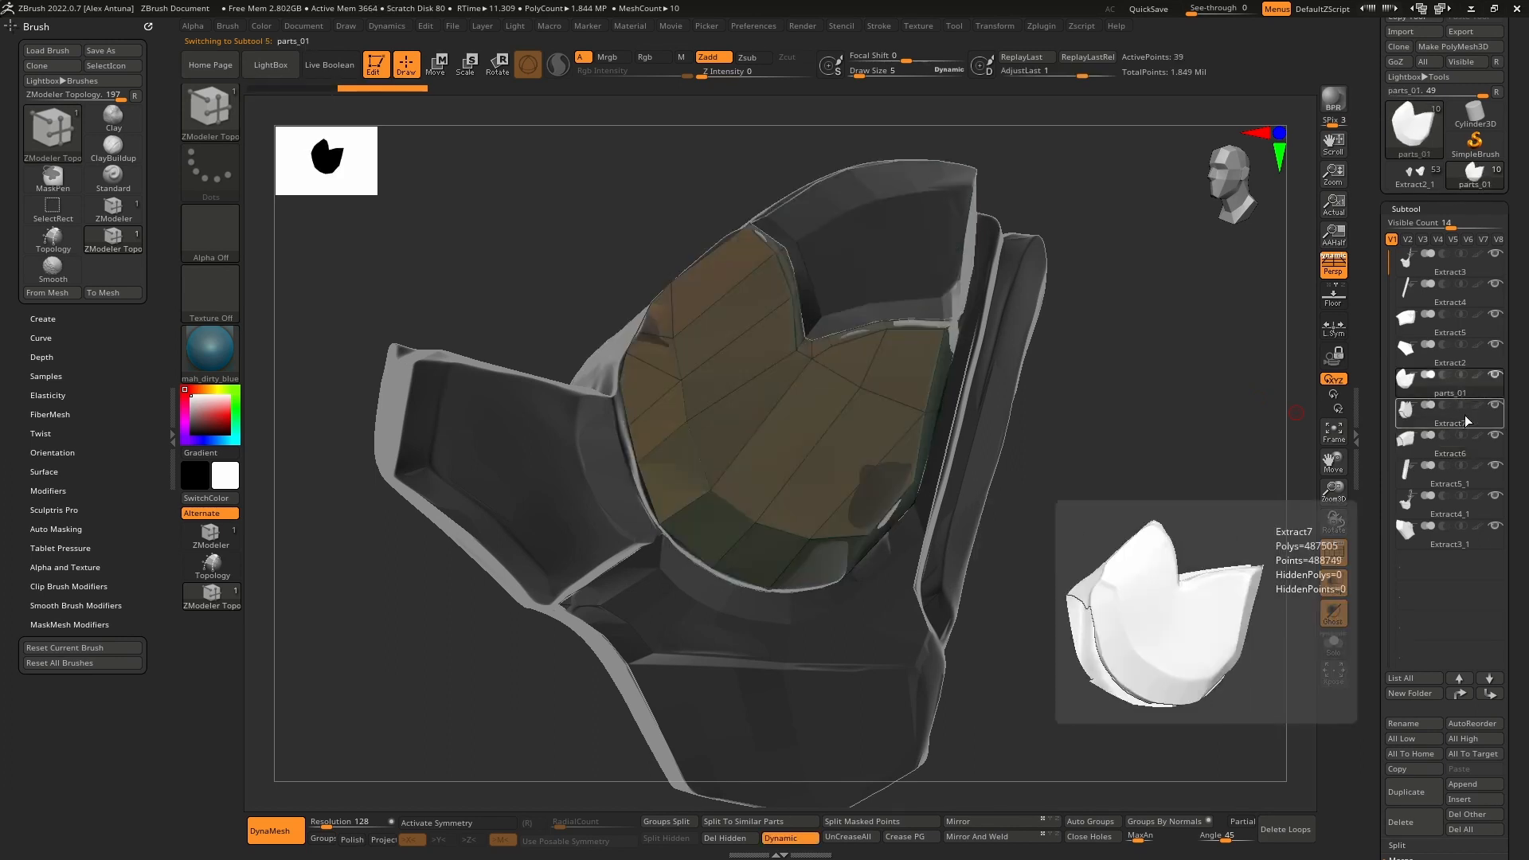
Step: Hide the high-poly subtools Extract7, Extract6, Extract5_1, Extract4_1 and Extract3_1, and turn off the polygon wireframe display
{"action": "left_click", "coordinate": [1495, 406]}
{"action": "left_click", "coordinate": [1494, 465]}
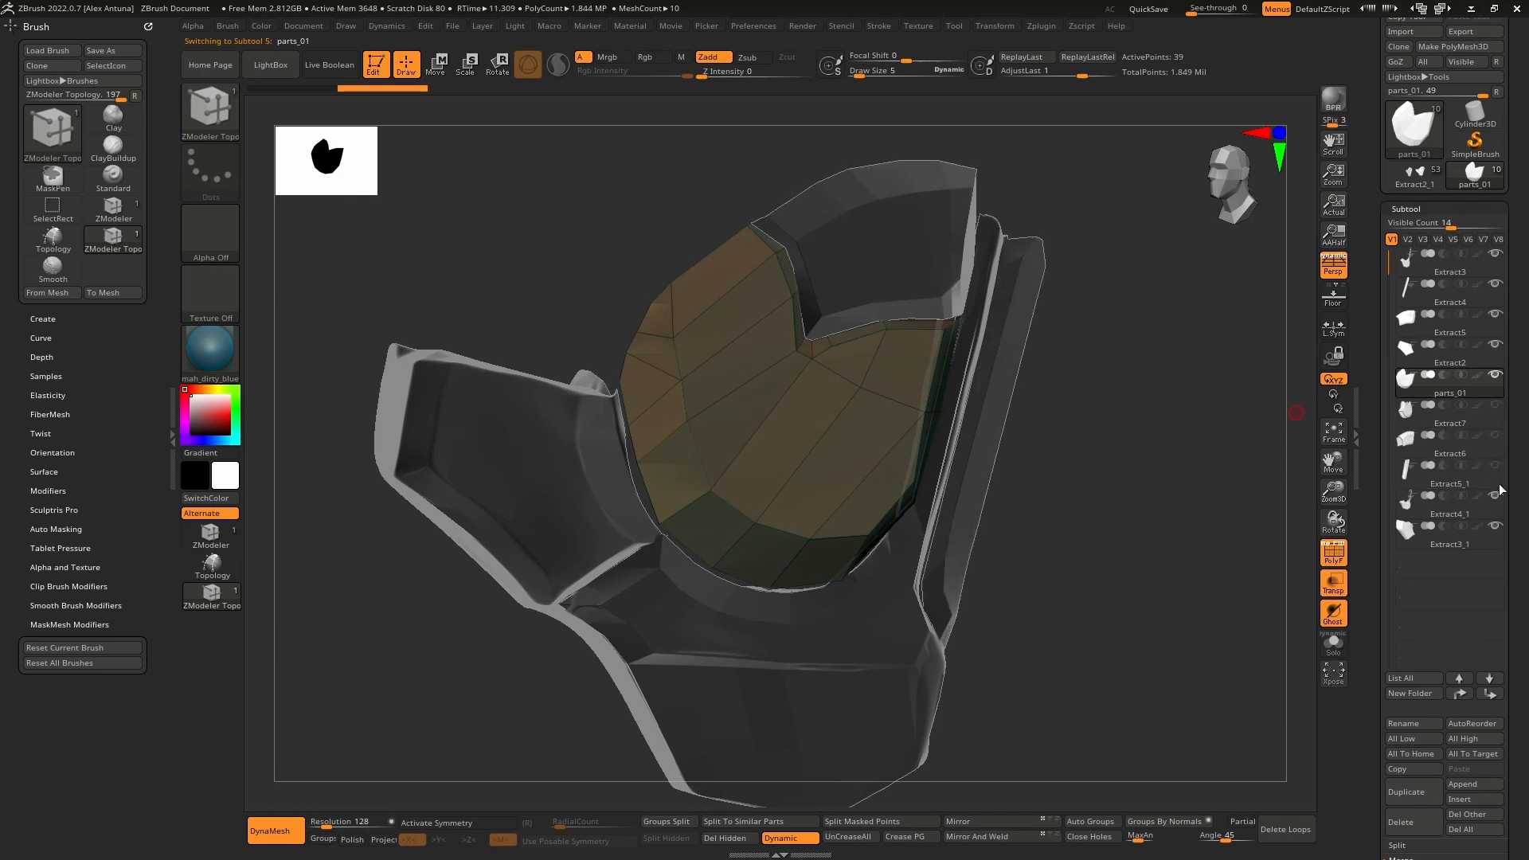
{"action": "left_click", "coordinate": [1494, 495]}
{"action": "left_click", "coordinate": [1494, 526]}
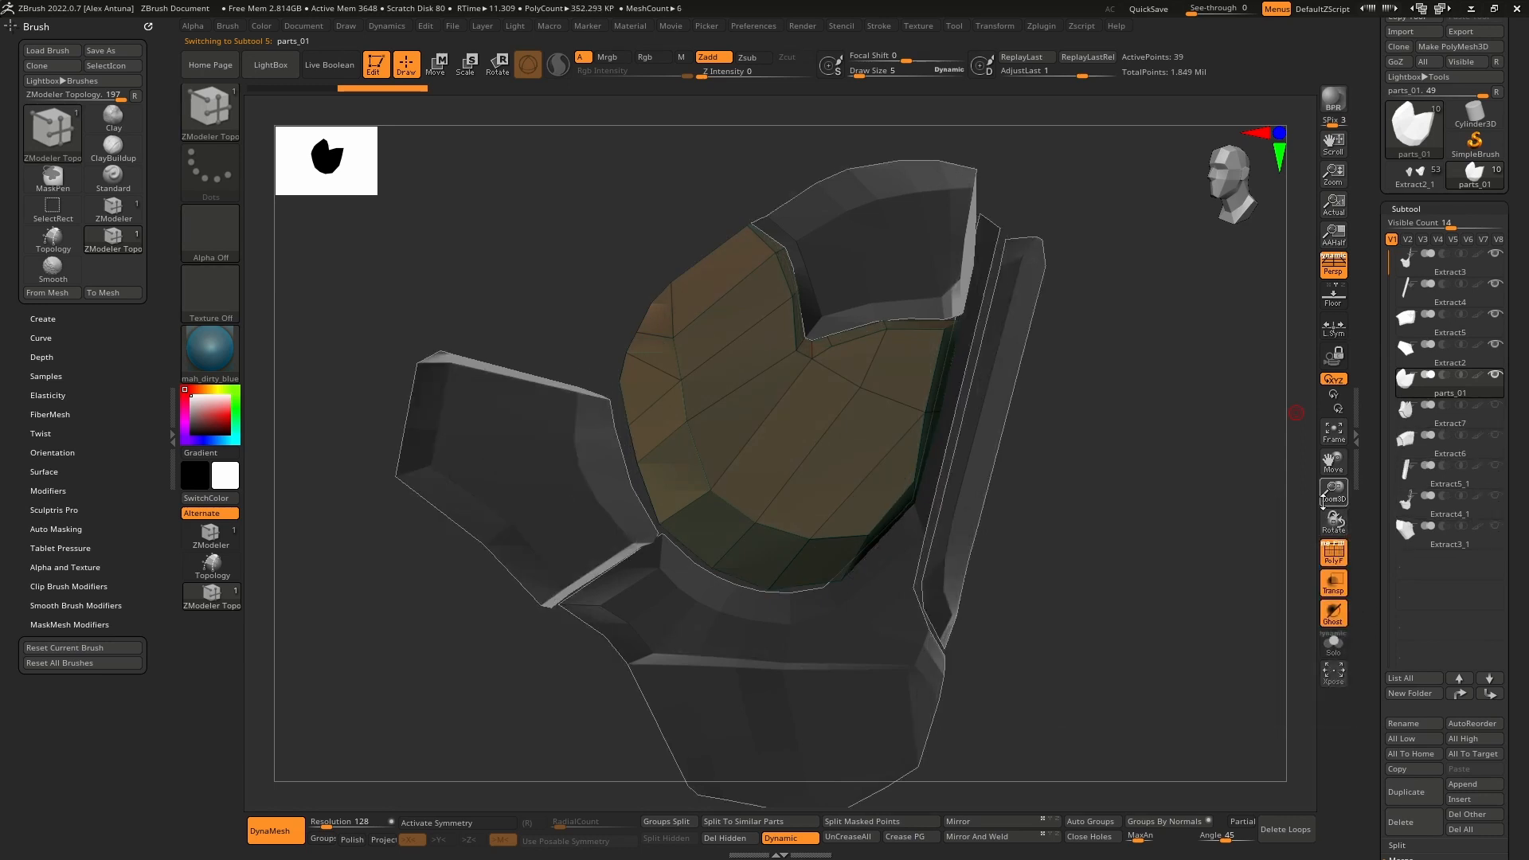
{"action": "left_click", "coordinate": [1333, 551]}
Step: Fit Extract2's edge points against the rim of the round plate with the Move brush and show the polygon wireframe
{"action": "left_click_drag", "start_coordinate": [1017, 567], "coordinate": [958, 562]}
{"action": "right_click_drag", "start_coordinate": [958, 562], "coordinate": [896, 555]}
{"action": "right_click_drag", "start_coordinate": [748, 495], "coordinate": [885, 510], "text": "alt"}
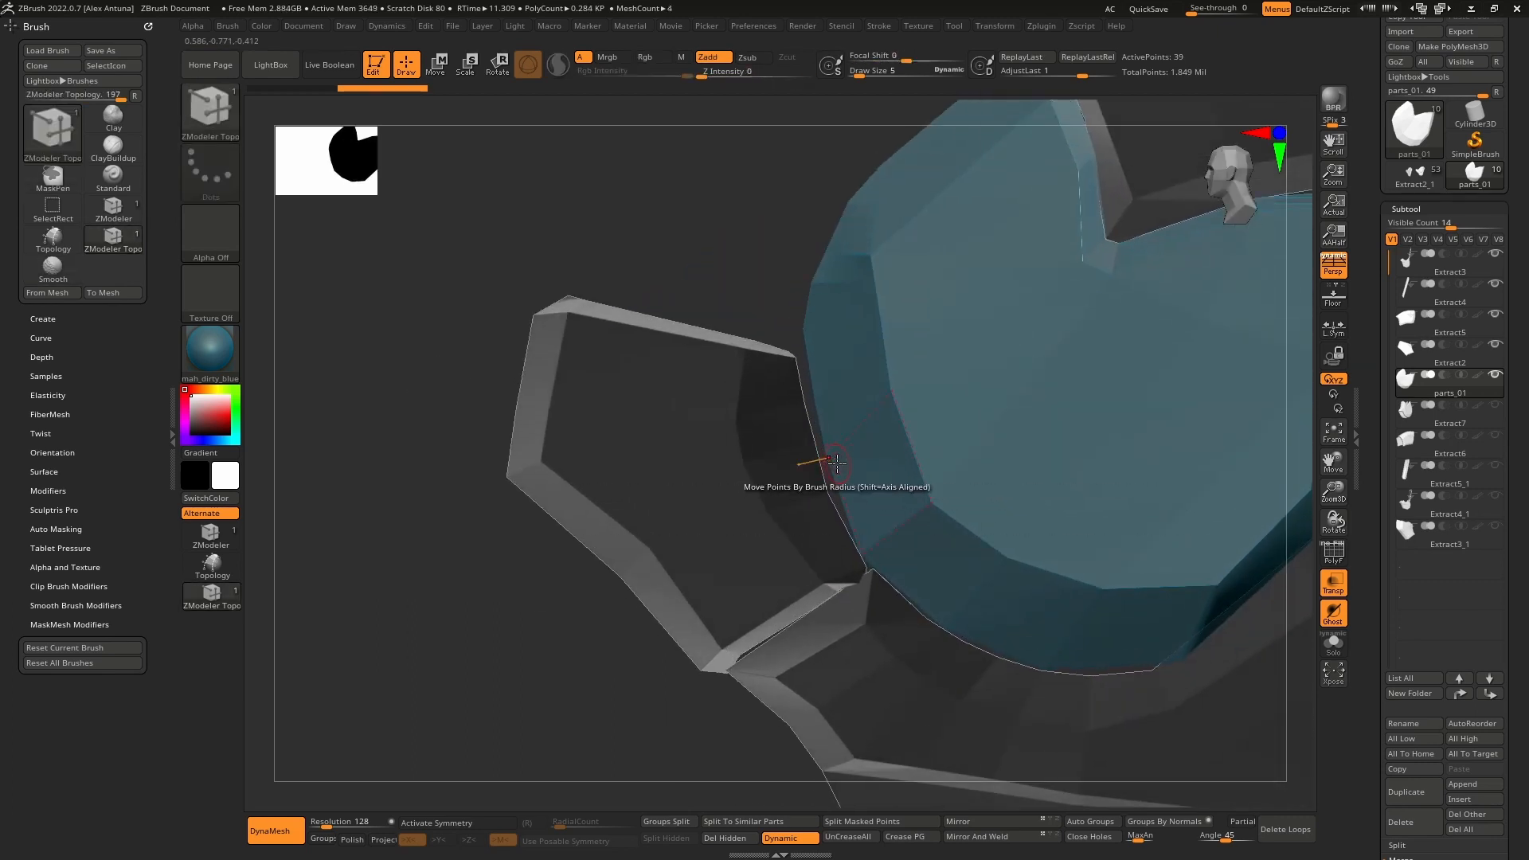
{"action": "key", "text": "b"}
{"action": "key", "text": "m"}
{"action": "key", "text": "v"}
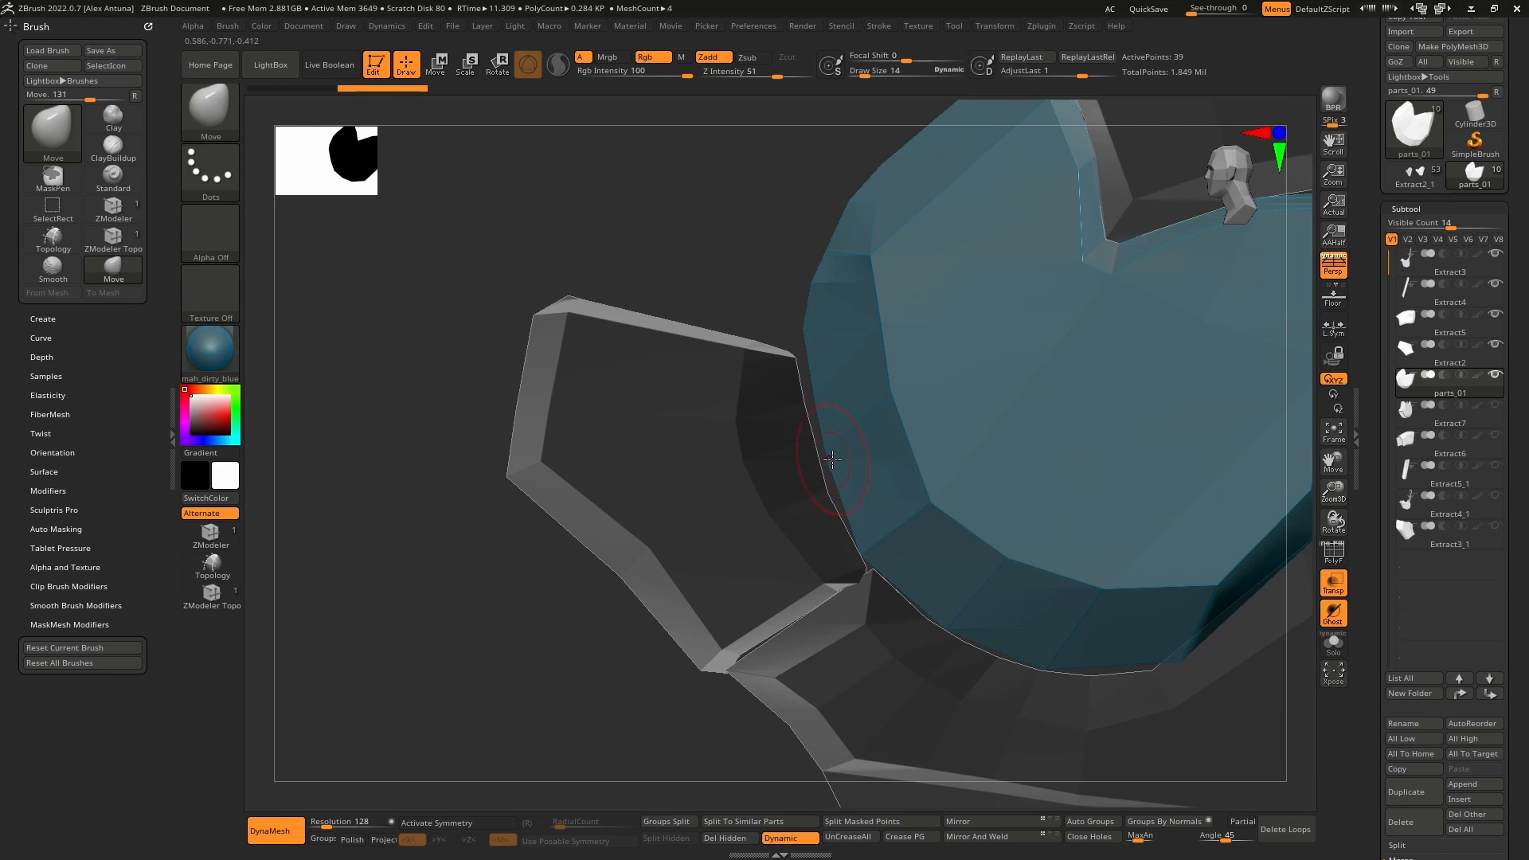
{"action": "left_click", "coordinate": [808, 486], "text": "alt"}
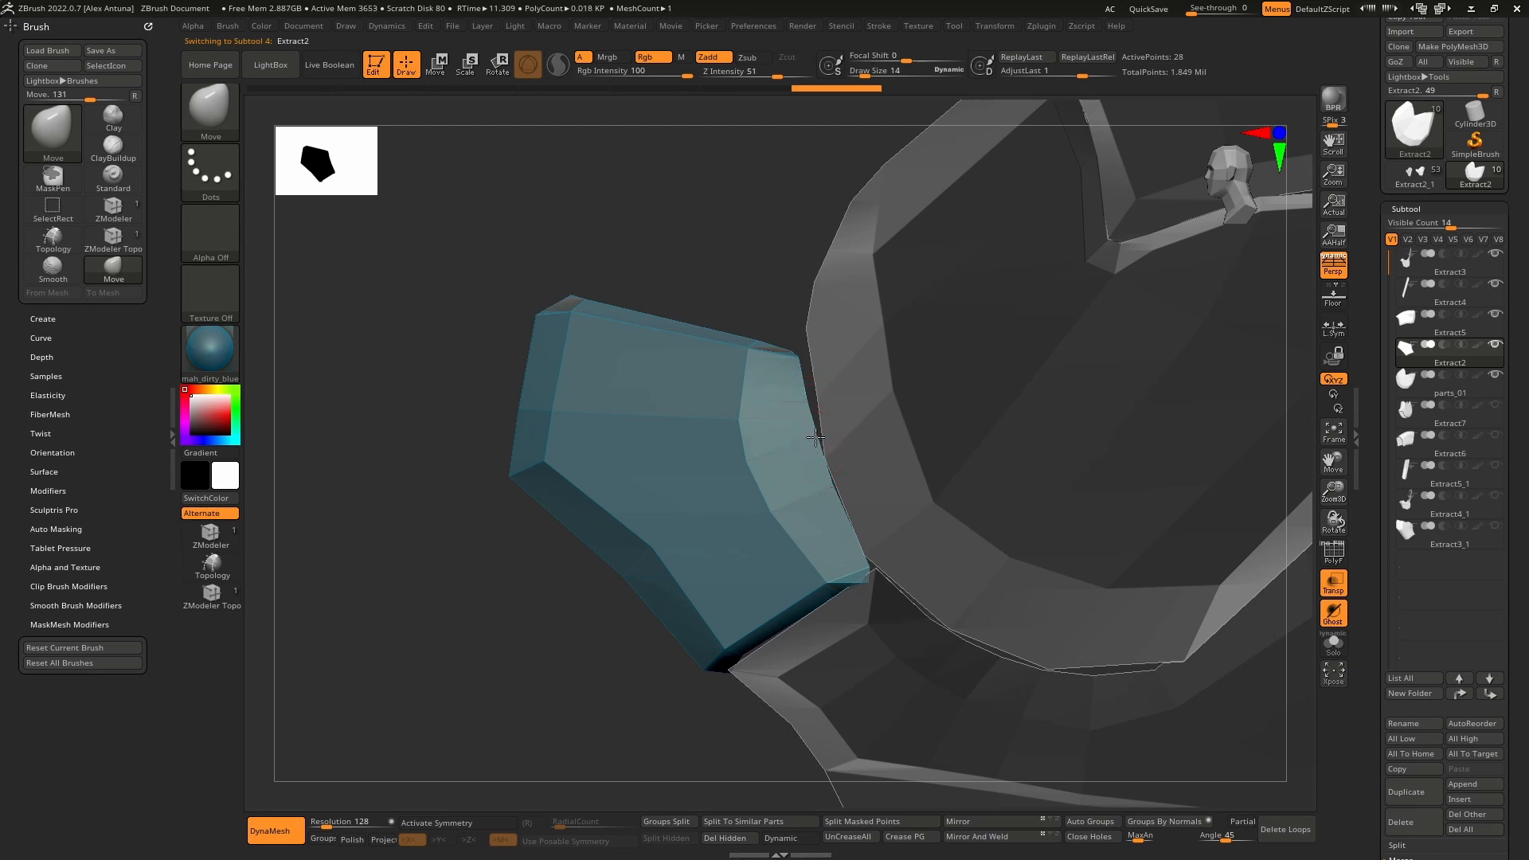
{"action": "left_click", "coordinate": [1340, 558]}
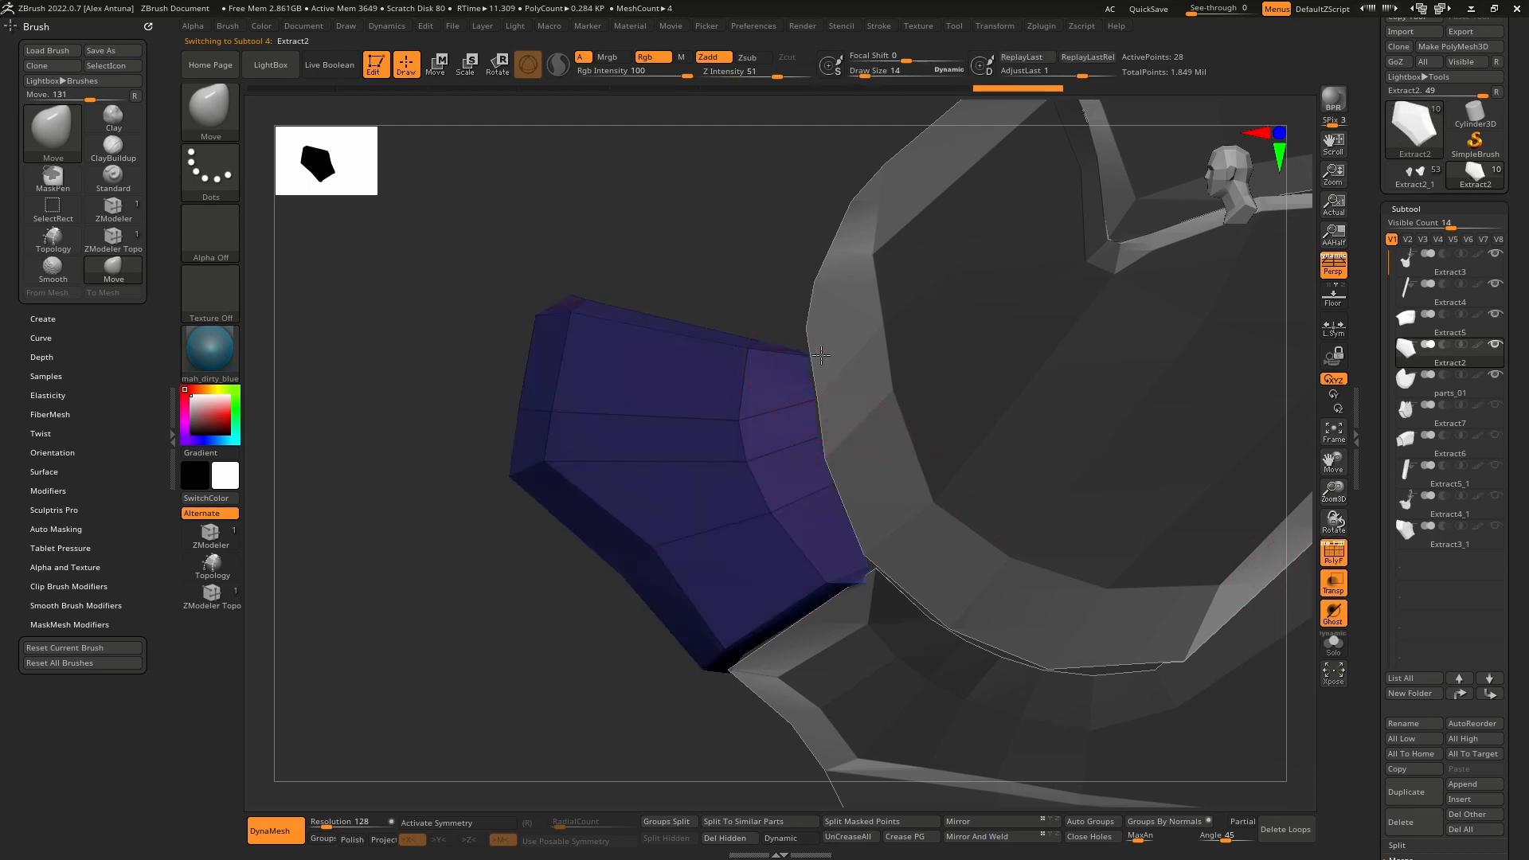
{"action": "key", "text": "ctrl+z"}
{"action": "key", "text": "ctrl+z"}
{"action": "key", "text": "ctrl+z"}
{"action": "key", "text": "ctrl+z"}
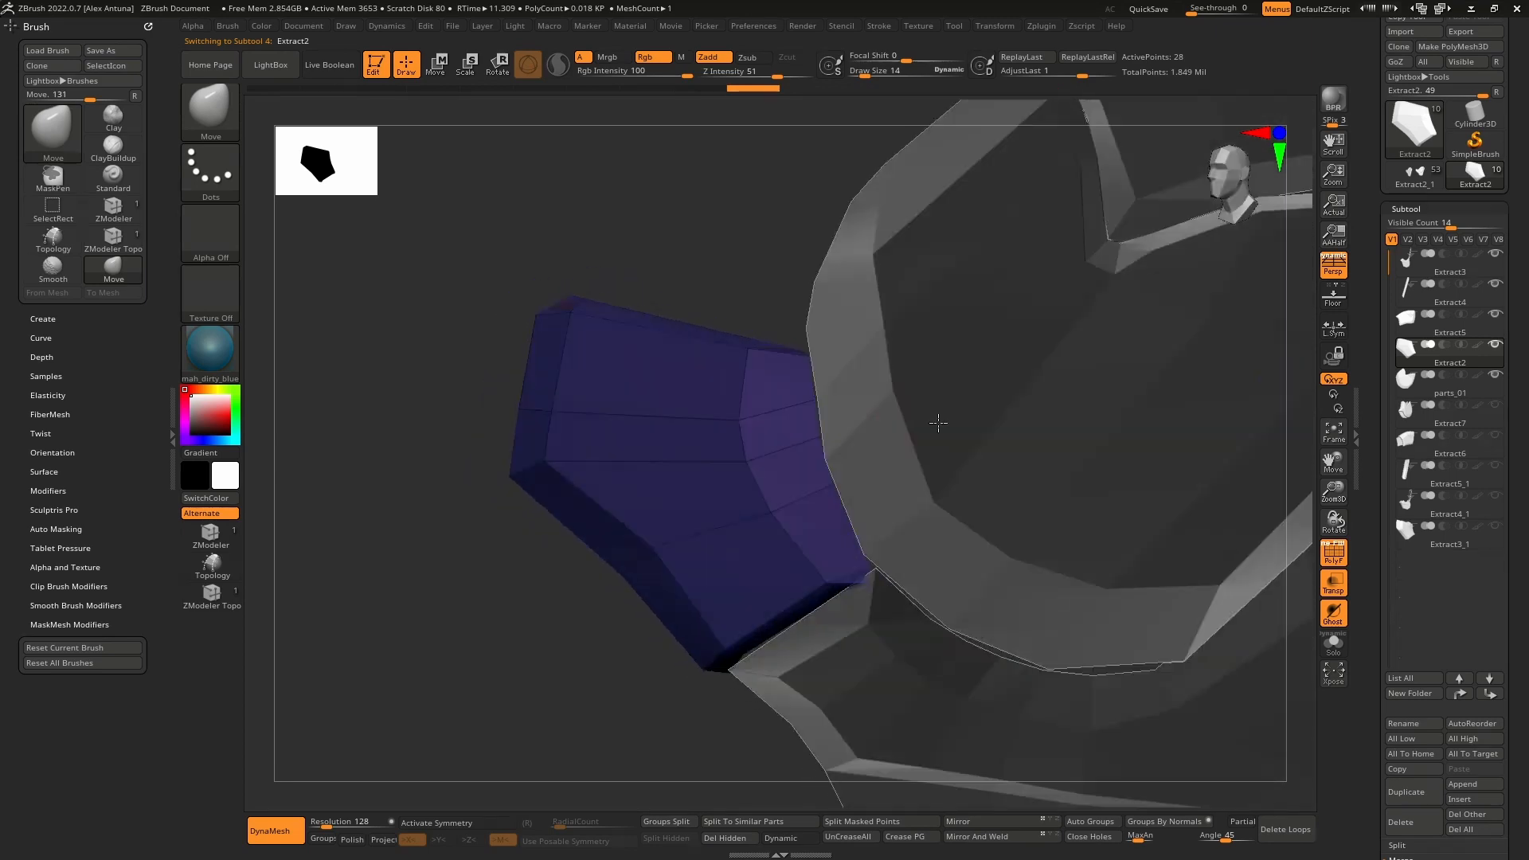
Step: Adjust the seam points between Extract2 and Extract3 with the Move brush so the two parts meet
{"action": "left_click_drag", "start_coordinate": [939, 423], "coordinate": [918, 392], "text": "shift"}
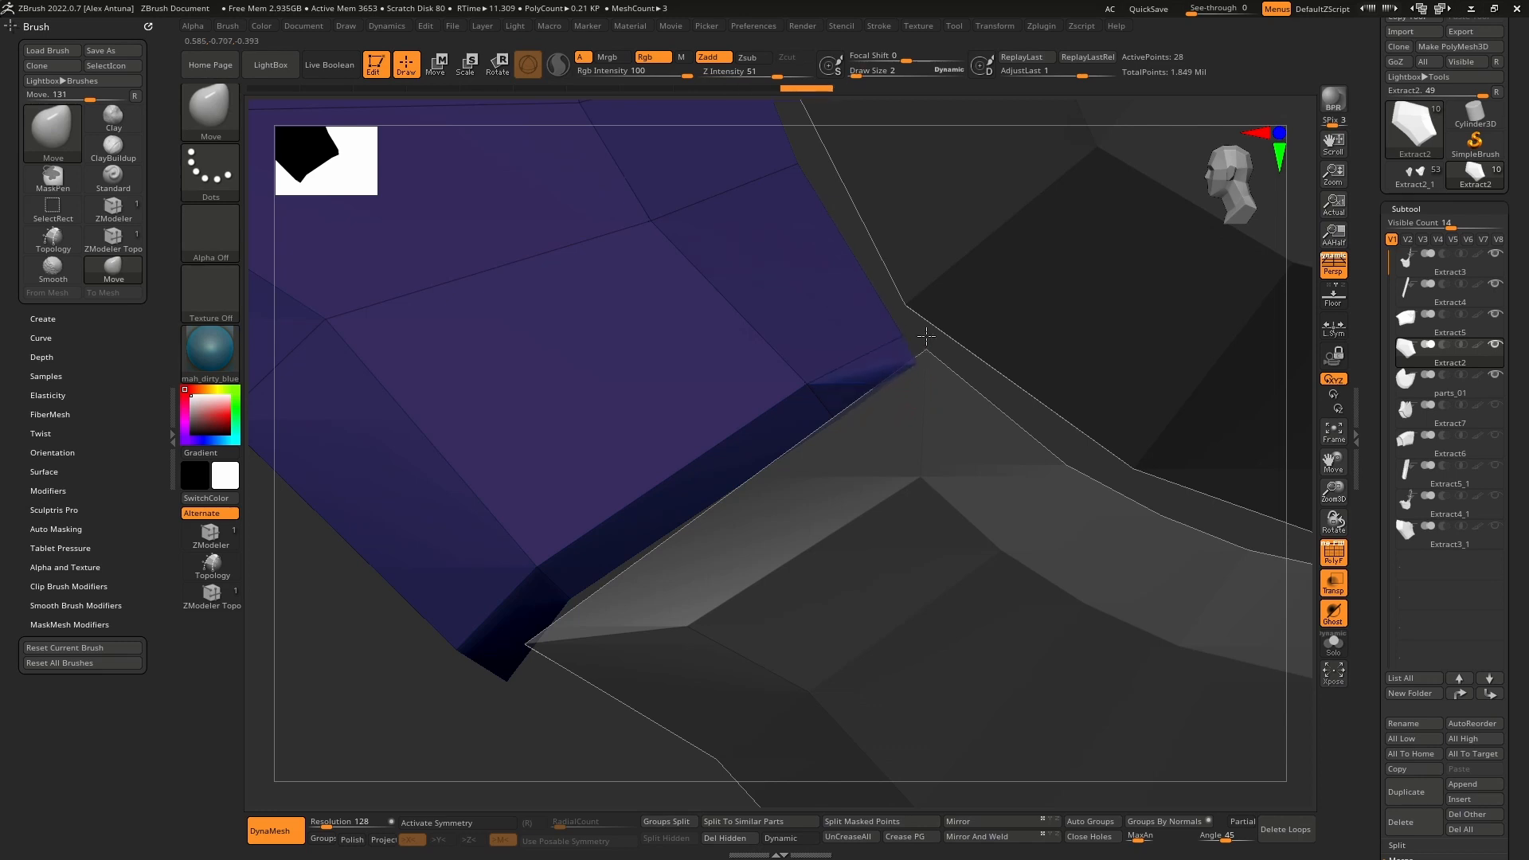
{"action": "mouse_move", "coordinate": [938, 315]}
{"action": "left_mouse_down"}
{"action": "mouse_move", "coordinate": [916, 280]}
{"action": "mouse_move", "coordinate": [881, 321]}
{"action": "mouse_move", "coordinate": [923, 356]}
{"action": "mouse_move", "coordinate": [895, 360]}
{"action": "left_mouse_up"}
{"action": "mouse_move", "coordinate": [926, 338]}
{"action": "left_mouse_down"}
{"action": "mouse_move", "coordinate": [915, 294]}
{"action": "mouse_move", "coordinate": [915, 444]}
{"action": "mouse_move", "coordinate": [876, 456]}
{"action": "mouse_move", "coordinate": [818, 409]}
{"action": "left_mouse_up"}
{"action": "left_click", "coordinate": [934, 417], "text": "alt"}
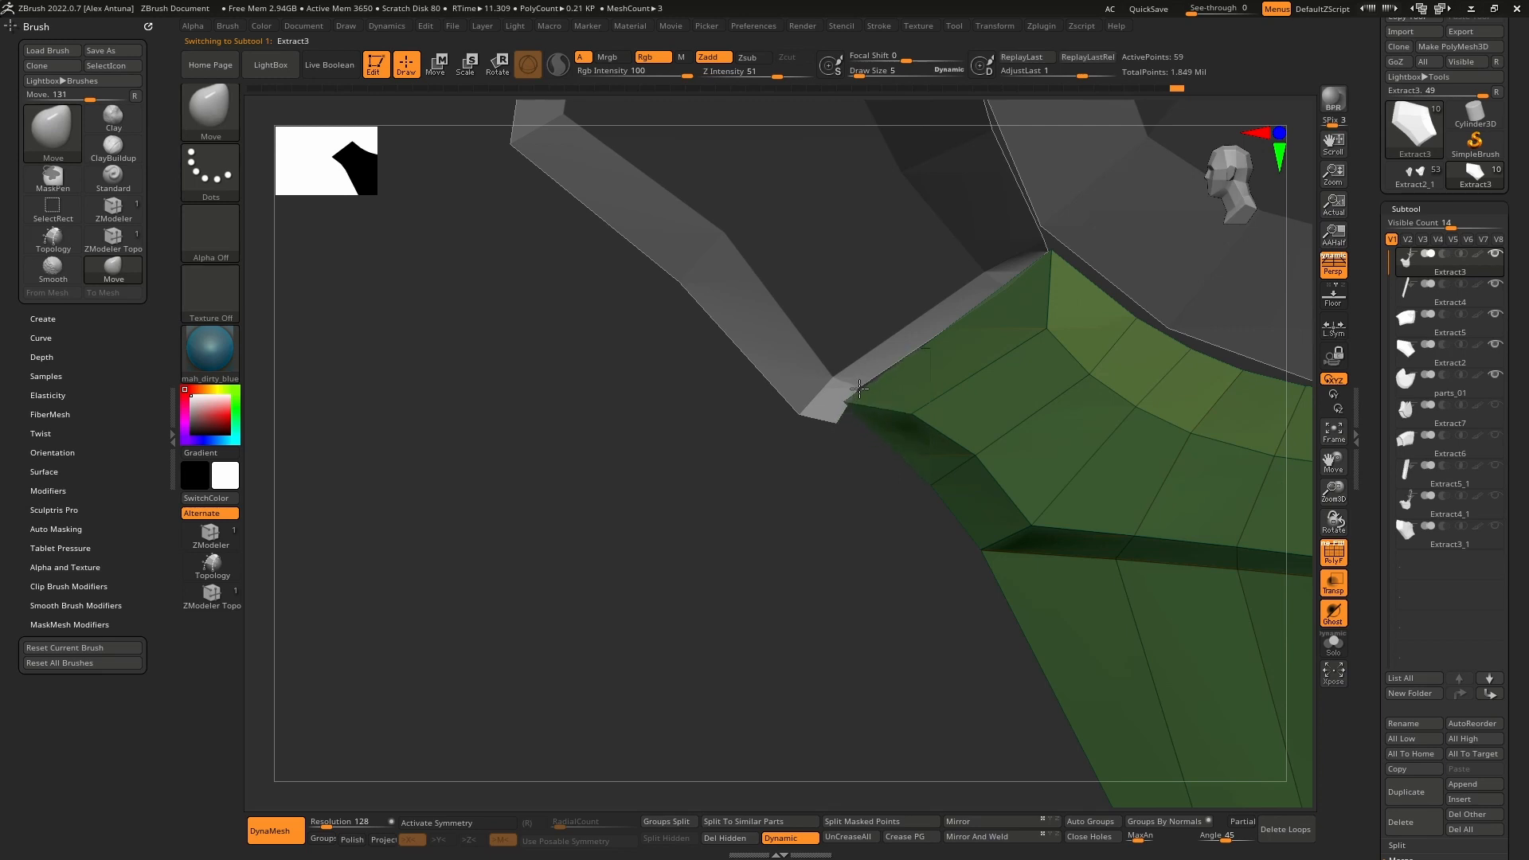
{"action": "mouse_move", "coordinate": [871, 353]}
{"action": "left_mouse_down"}
{"action": "mouse_move", "coordinate": [893, 327]}
{"action": "mouse_move", "coordinate": [895, 343]}
{"action": "mouse_move", "coordinate": [933, 333]}
{"action": "mouse_move", "coordinate": [908, 372]}
{"action": "mouse_move", "coordinate": [935, 381]}
{"action": "mouse_move", "coordinate": [871, 391]}
{"action": "left_mouse_up"}
{"action": "left_click", "coordinate": [877, 345], "text": "alt"}
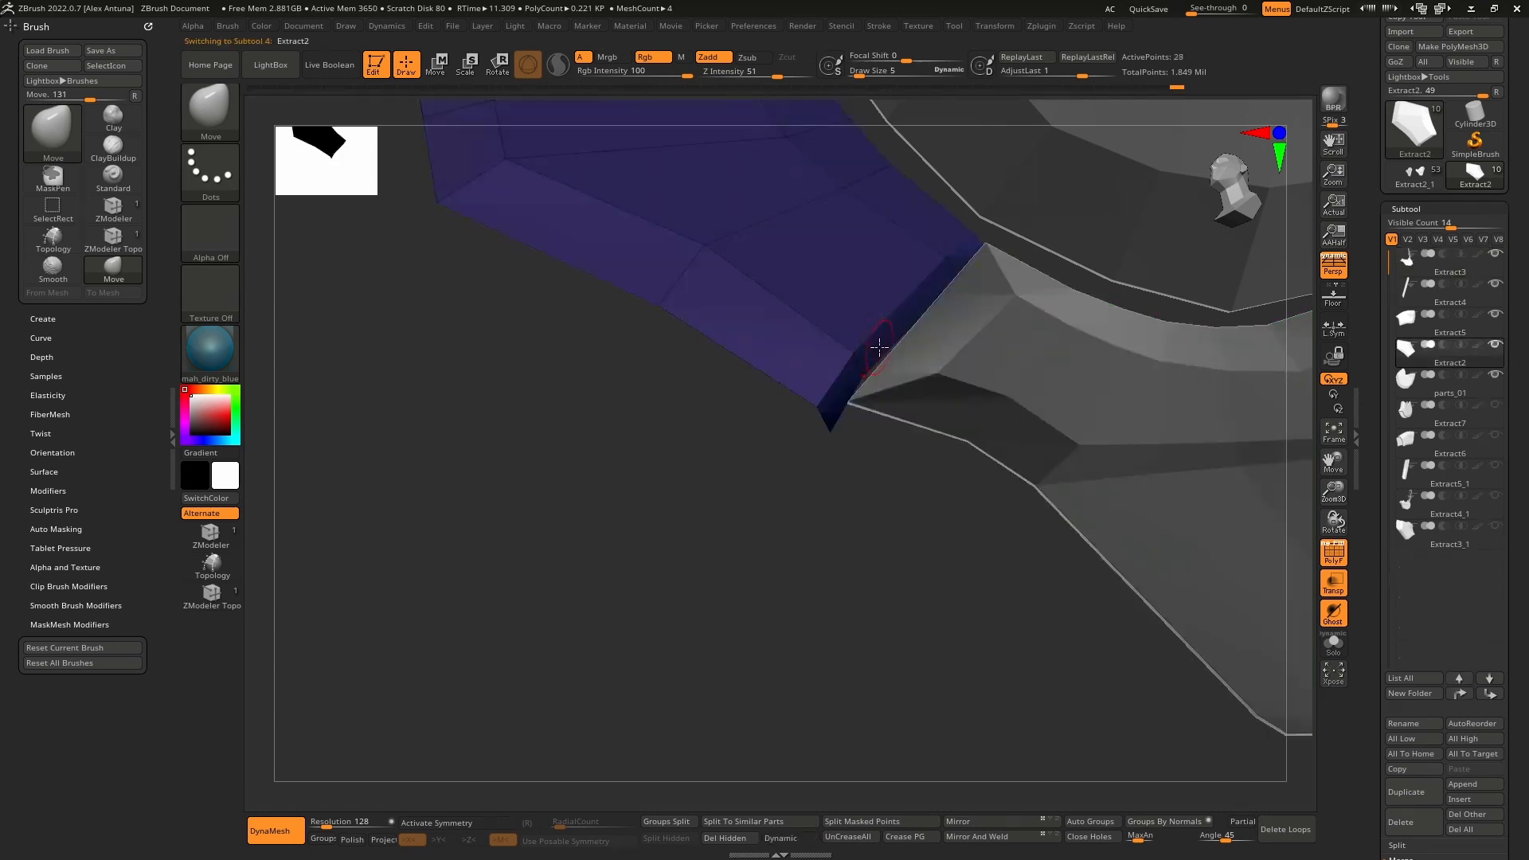
Step: Set ZModeler's point action to Stitch and stitch two points at Extract2's outer lower corner beside Extract3's tip
{"action": "mouse_move", "coordinate": [881, 348]}
{"action": "right_mouse_down"}
{"action": "mouse_move", "coordinate": [857, 328]}
{"action": "mouse_move", "coordinate": [889, 405]}
{"action": "mouse_move", "coordinate": [881, 351]}
{"action": "mouse_move", "coordinate": [871, 410]}
{"action": "right_mouse_up"}
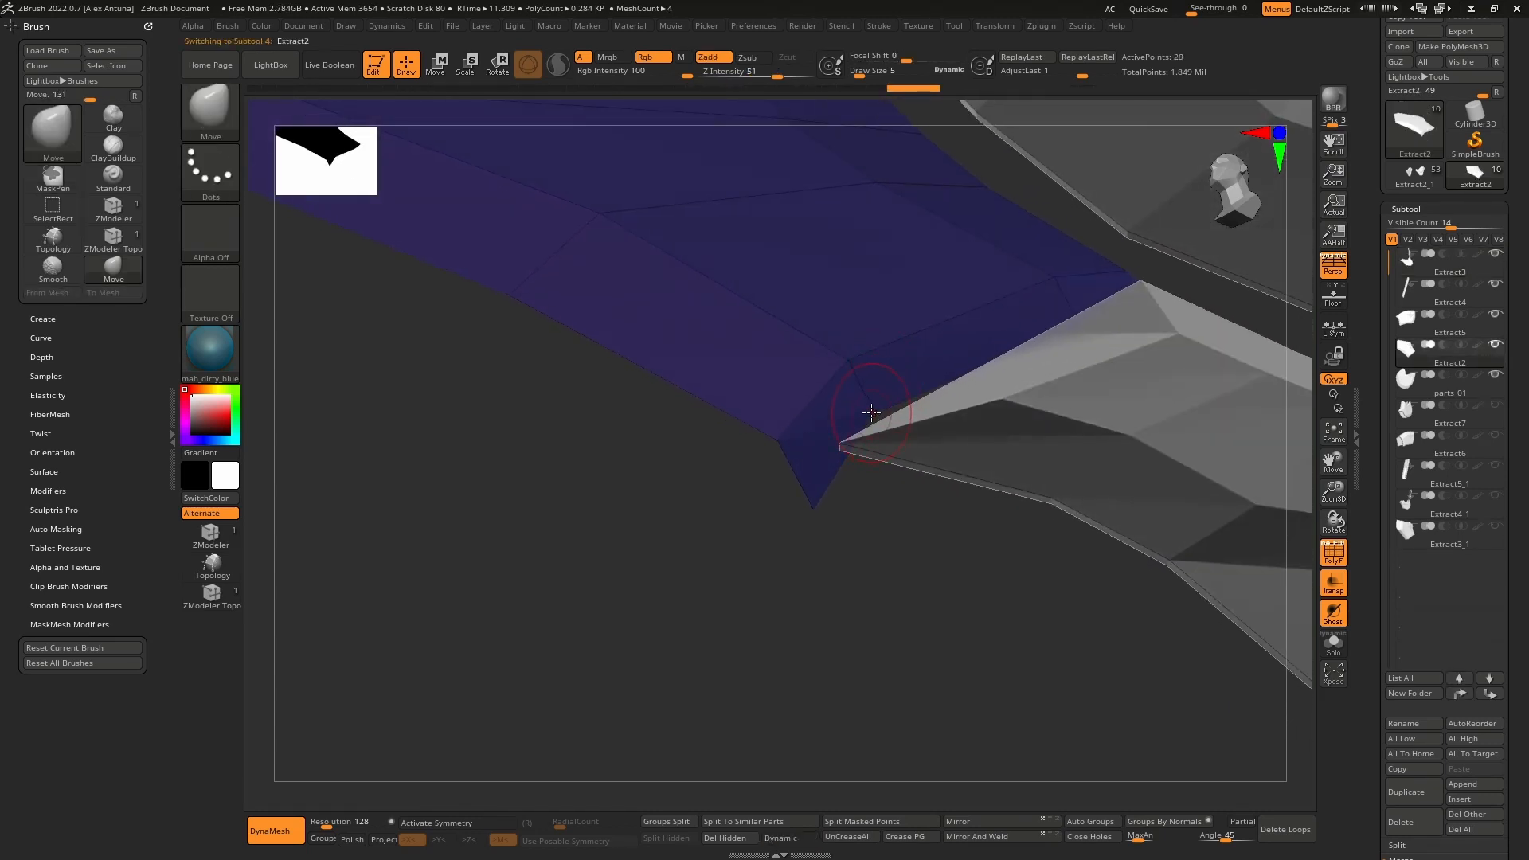
{"action": "key", "text": "space"}
{"action": "left_click", "coordinate": [211, 597]}
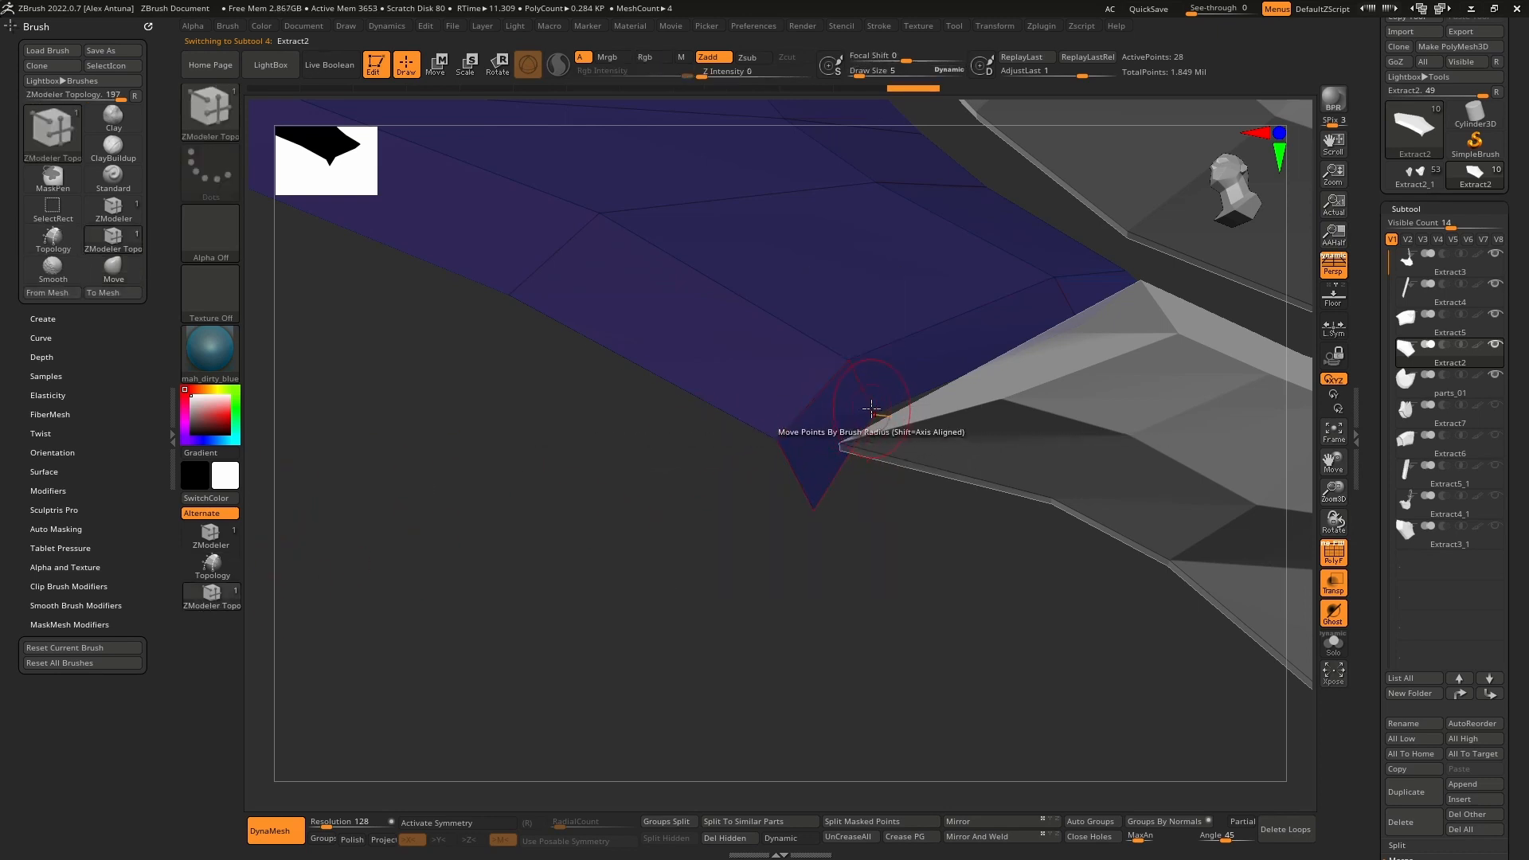
{"action": "key", "text": "space"}
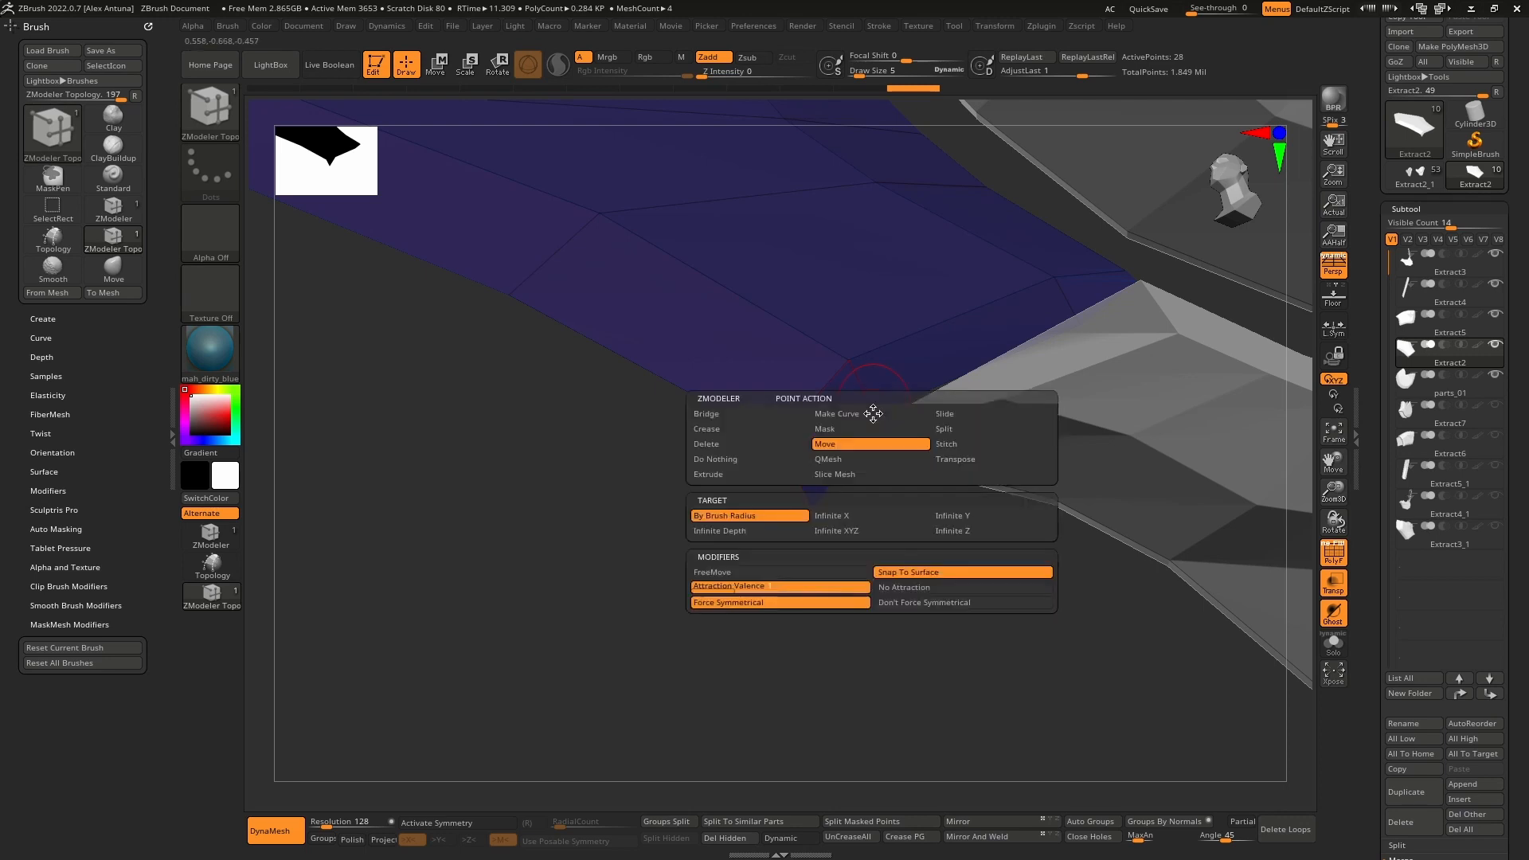
{"action": "left_click", "coordinate": [963, 443]}
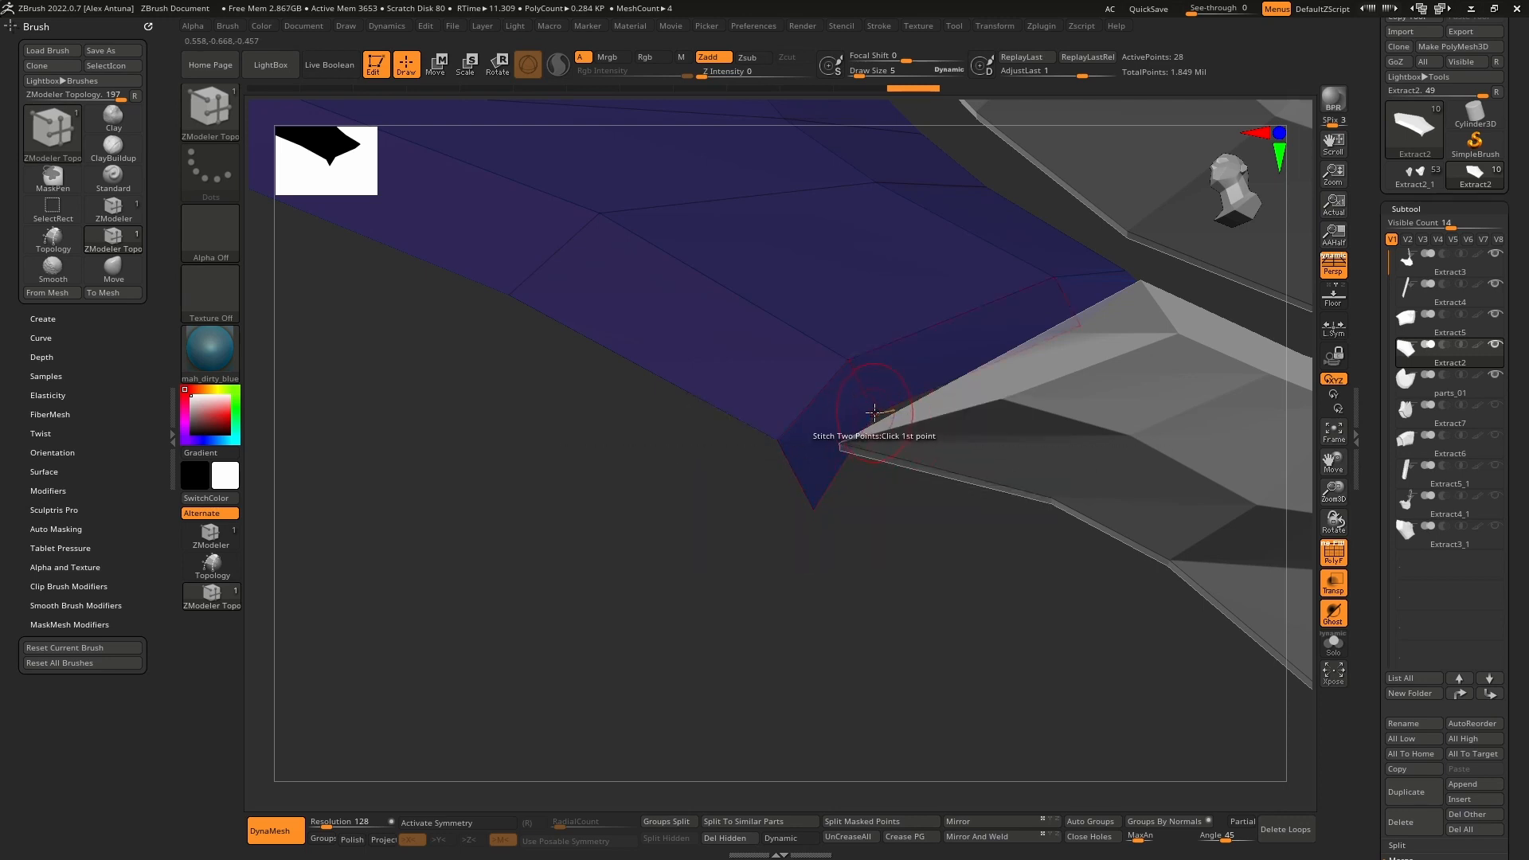
{"action": "left_click", "coordinate": [814, 512]}
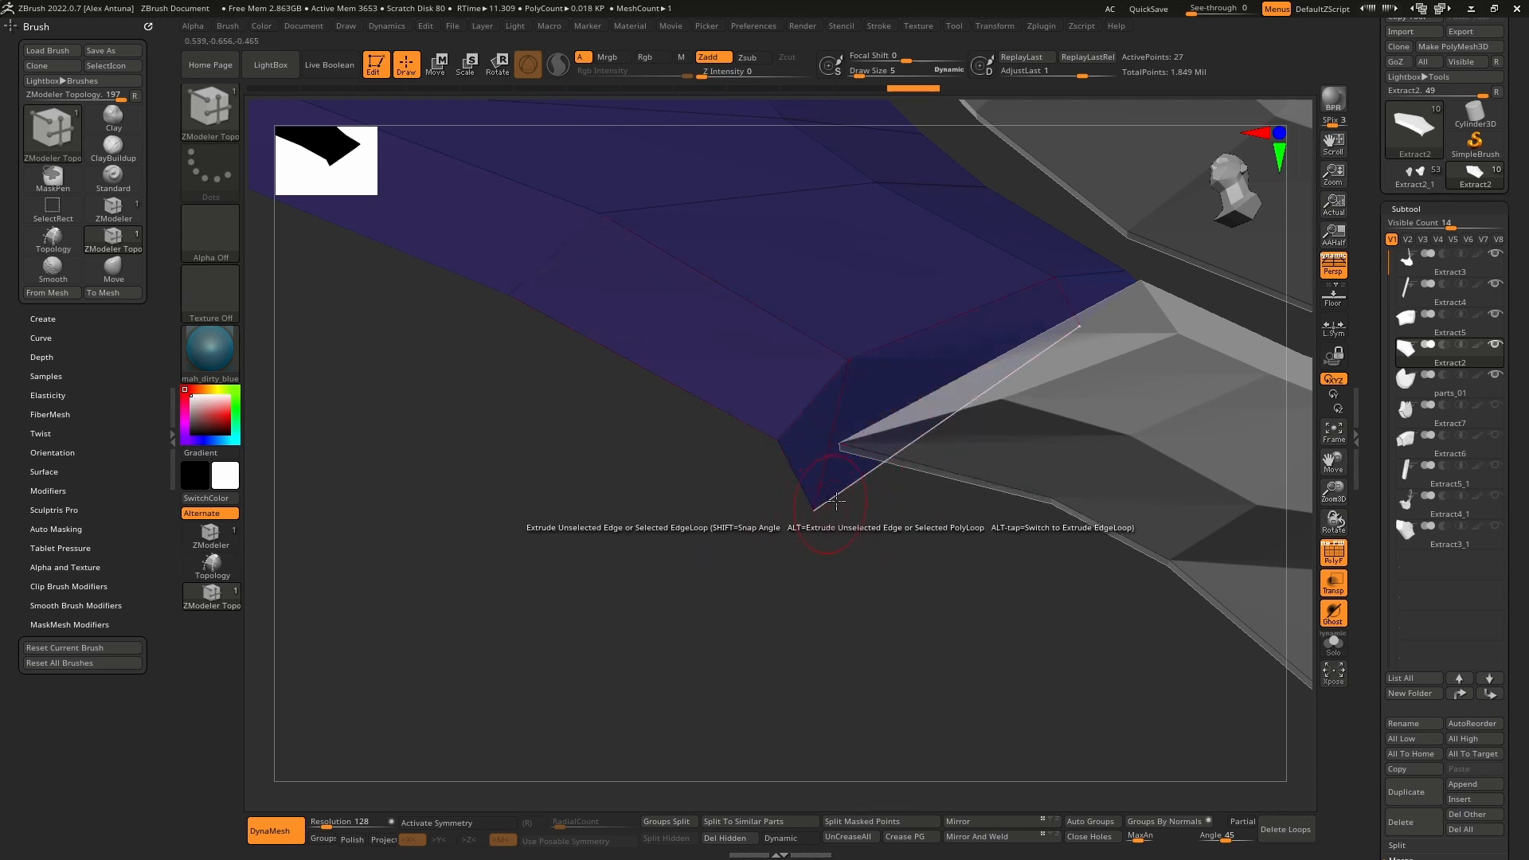
{"action": "right_click_drag", "start_coordinate": [832, 505], "coordinate": [864, 437]}
{"action": "key", "text": "ctrl+z"}
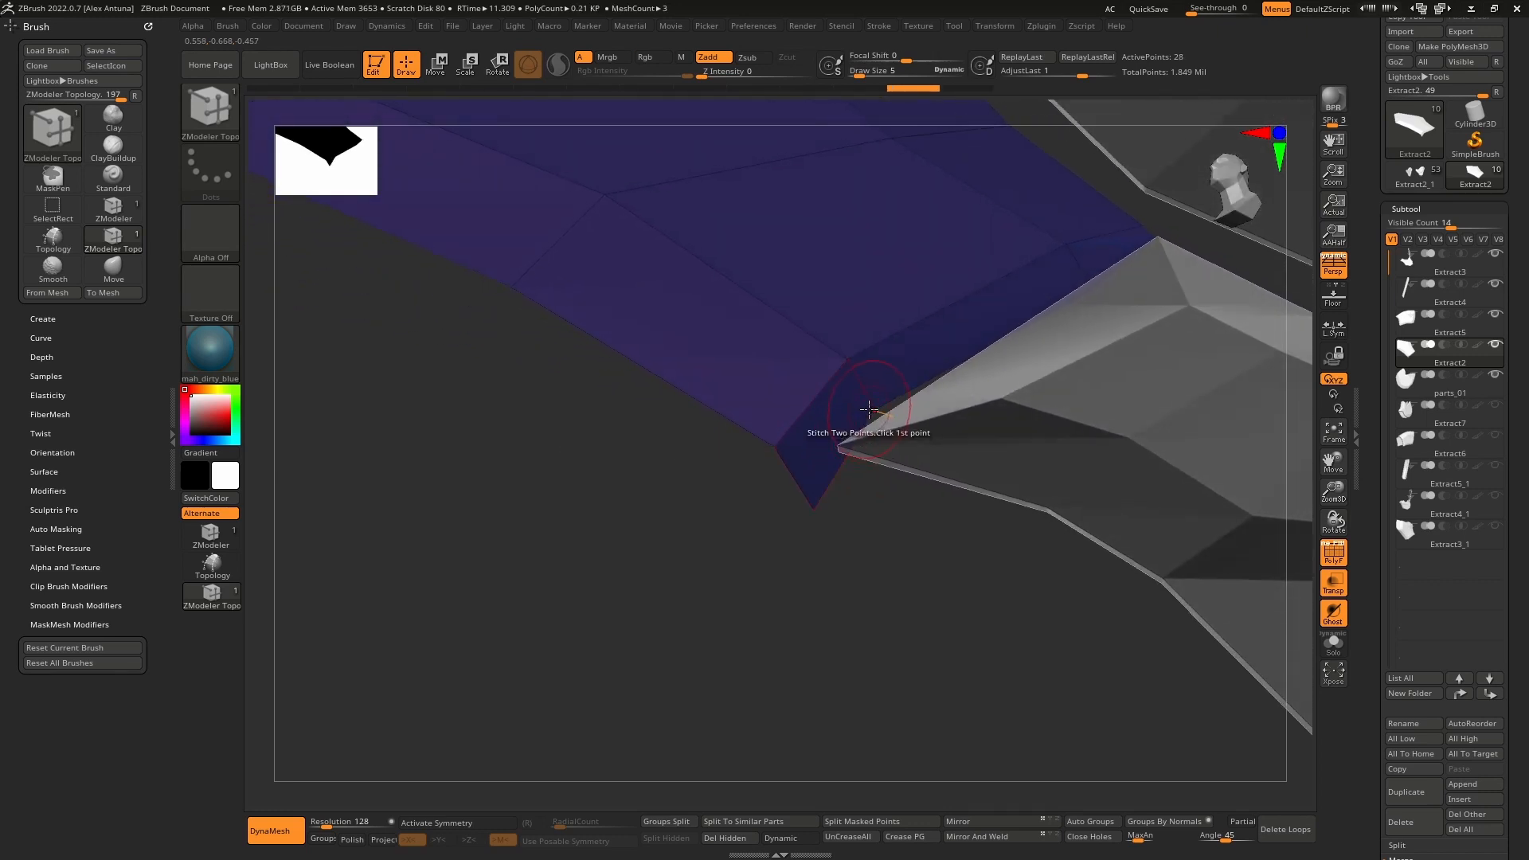
{"action": "left_click", "coordinate": [873, 410]}
{"action": "left_click", "coordinate": [813, 509]}
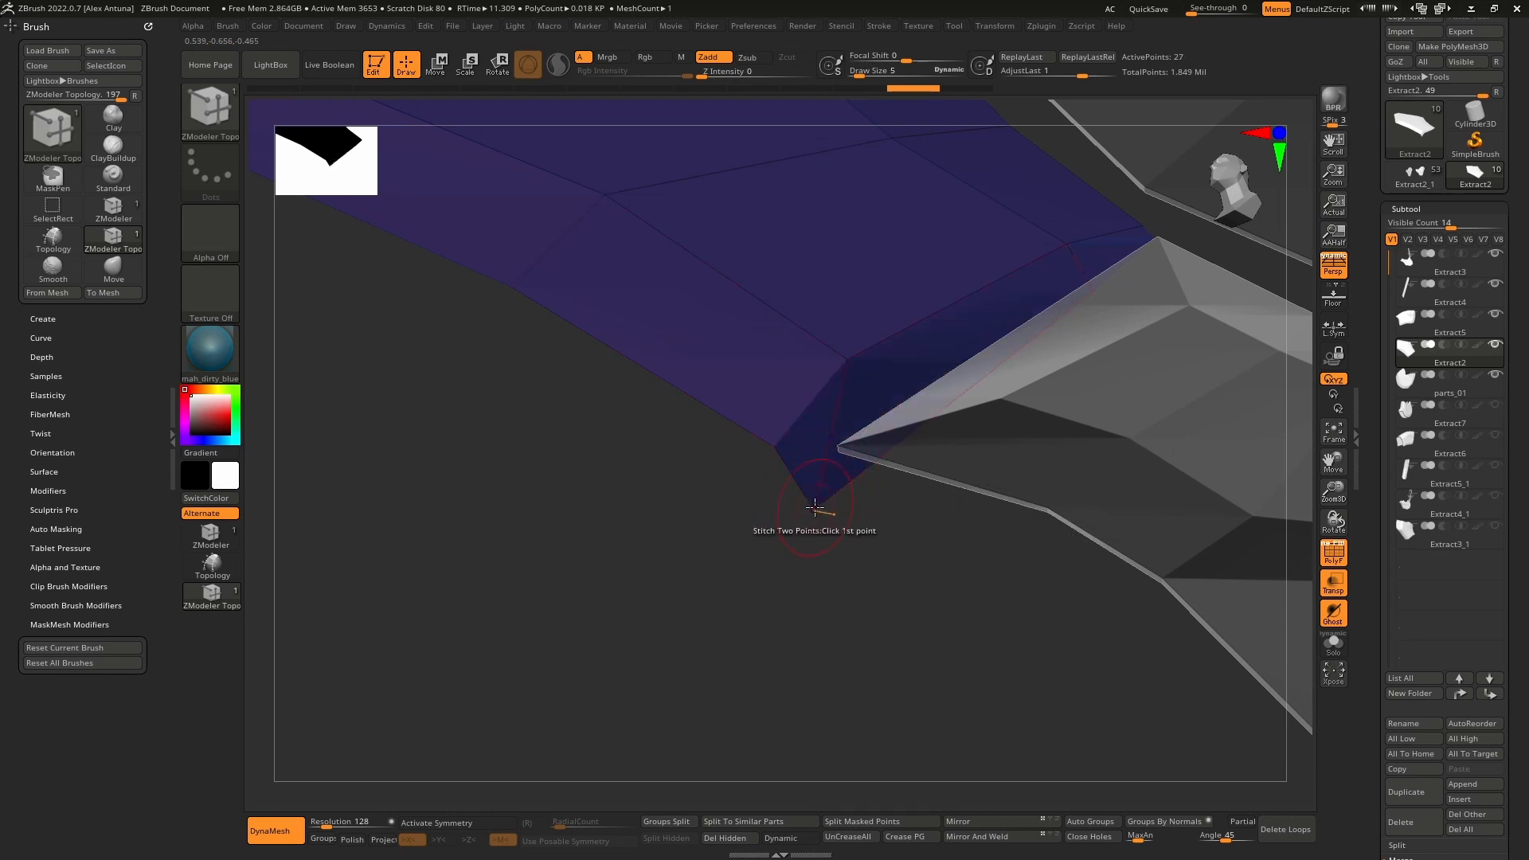
Step: Set ZModeler's polygon action to Delete and remove the small triangular polygon at Extract2's outer lower corner
{"action": "mouse_move", "coordinate": [817, 505]}
{"action": "right_mouse_down"}
{"action": "mouse_move", "coordinate": [836, 427]}
{"action": "mouse_move", "coordinate": [814, 503]}
{"action": "right_mouse_up"}
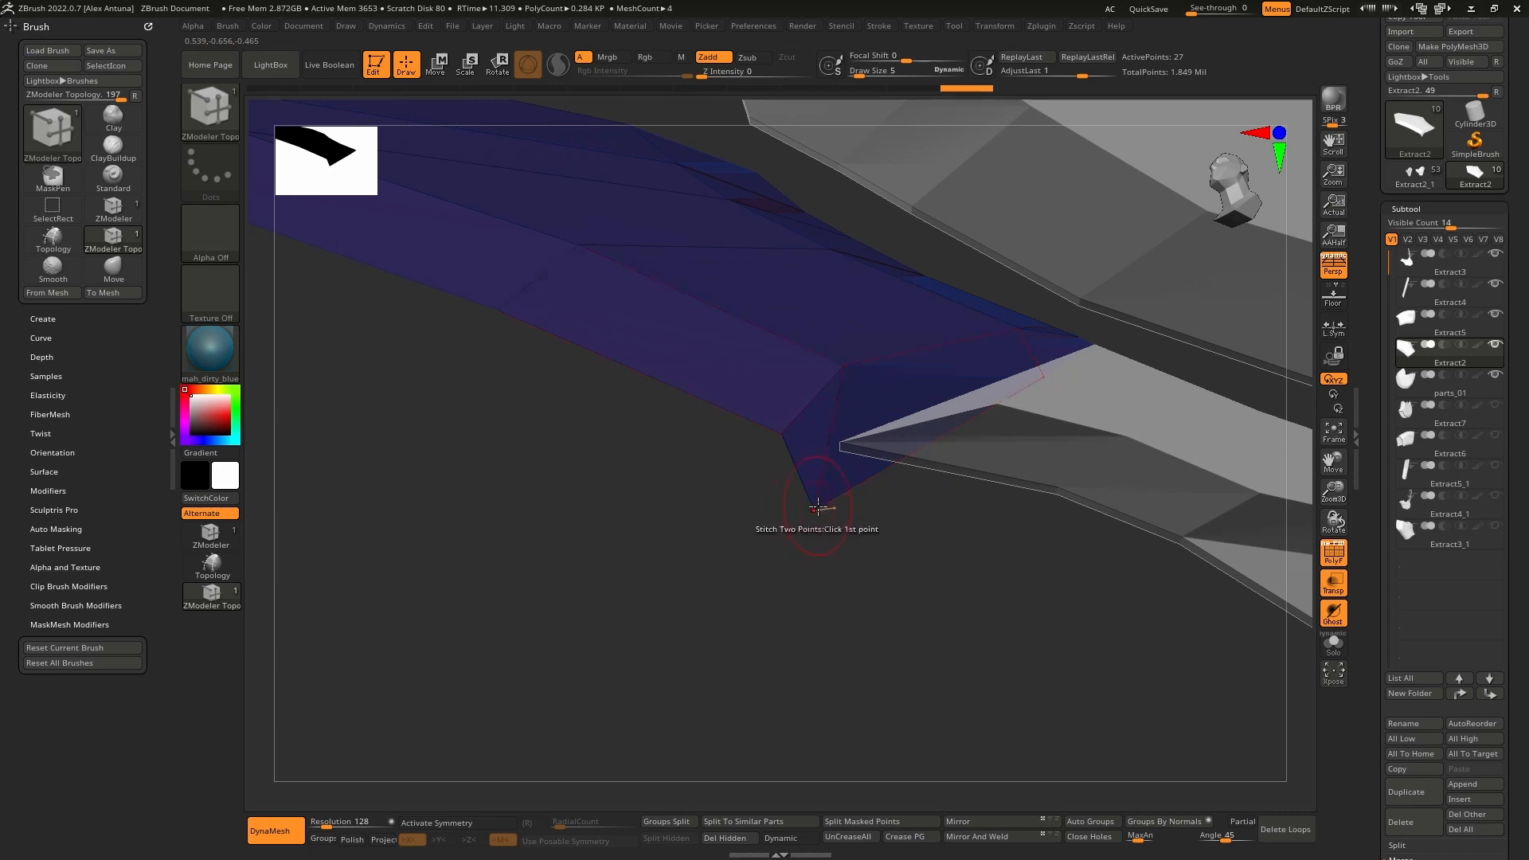
{"action": "left_click", "coordinate": [784, 434]}
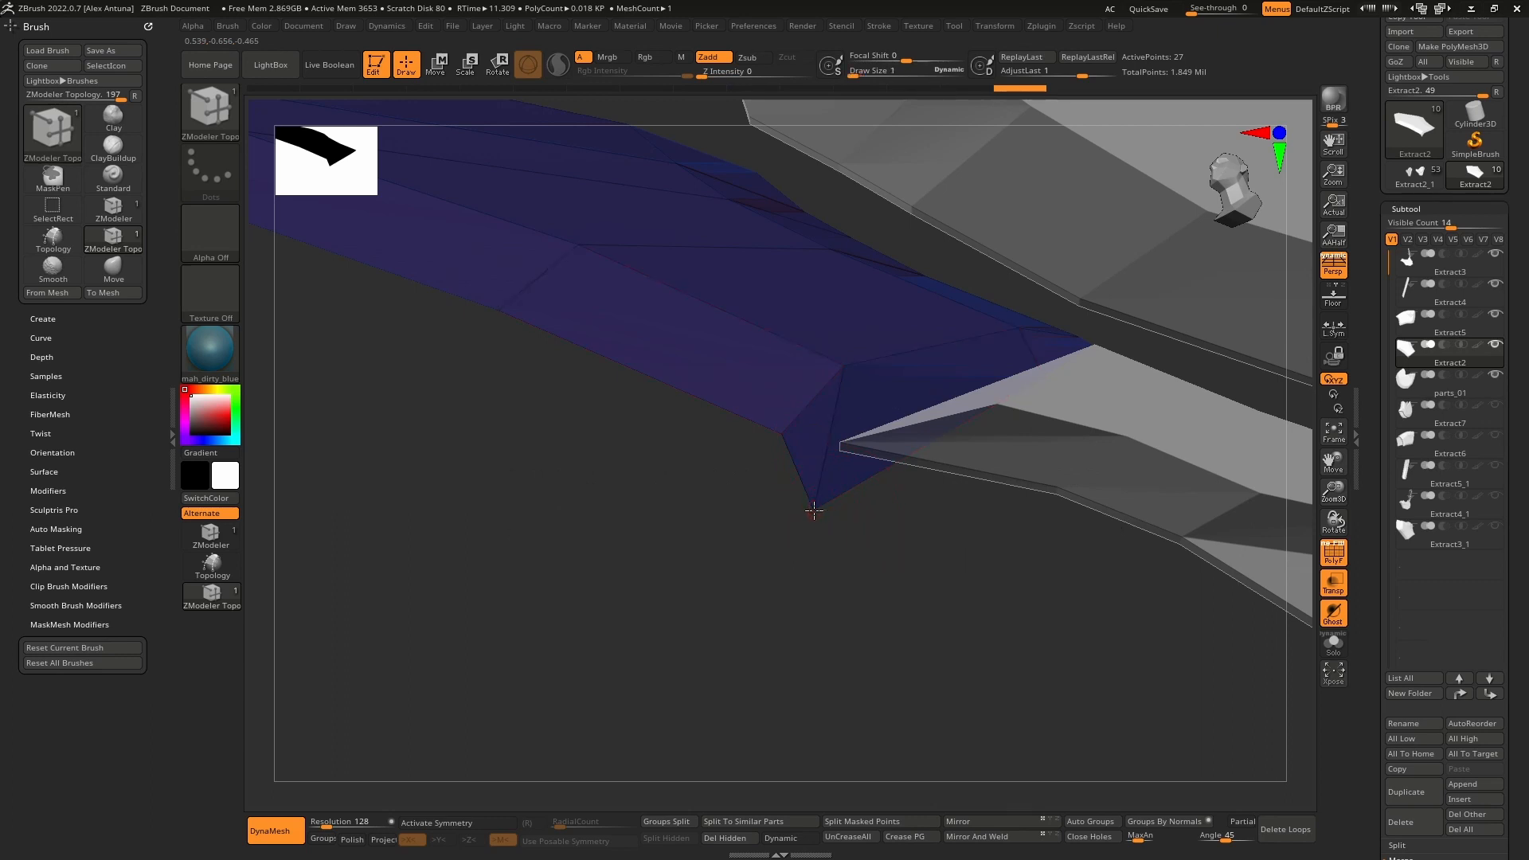
{"action": "right_click_drag", "start_coordinate": [804, 449], "coordinate": [879, 544]}
{"action": "key", "text": "space"}
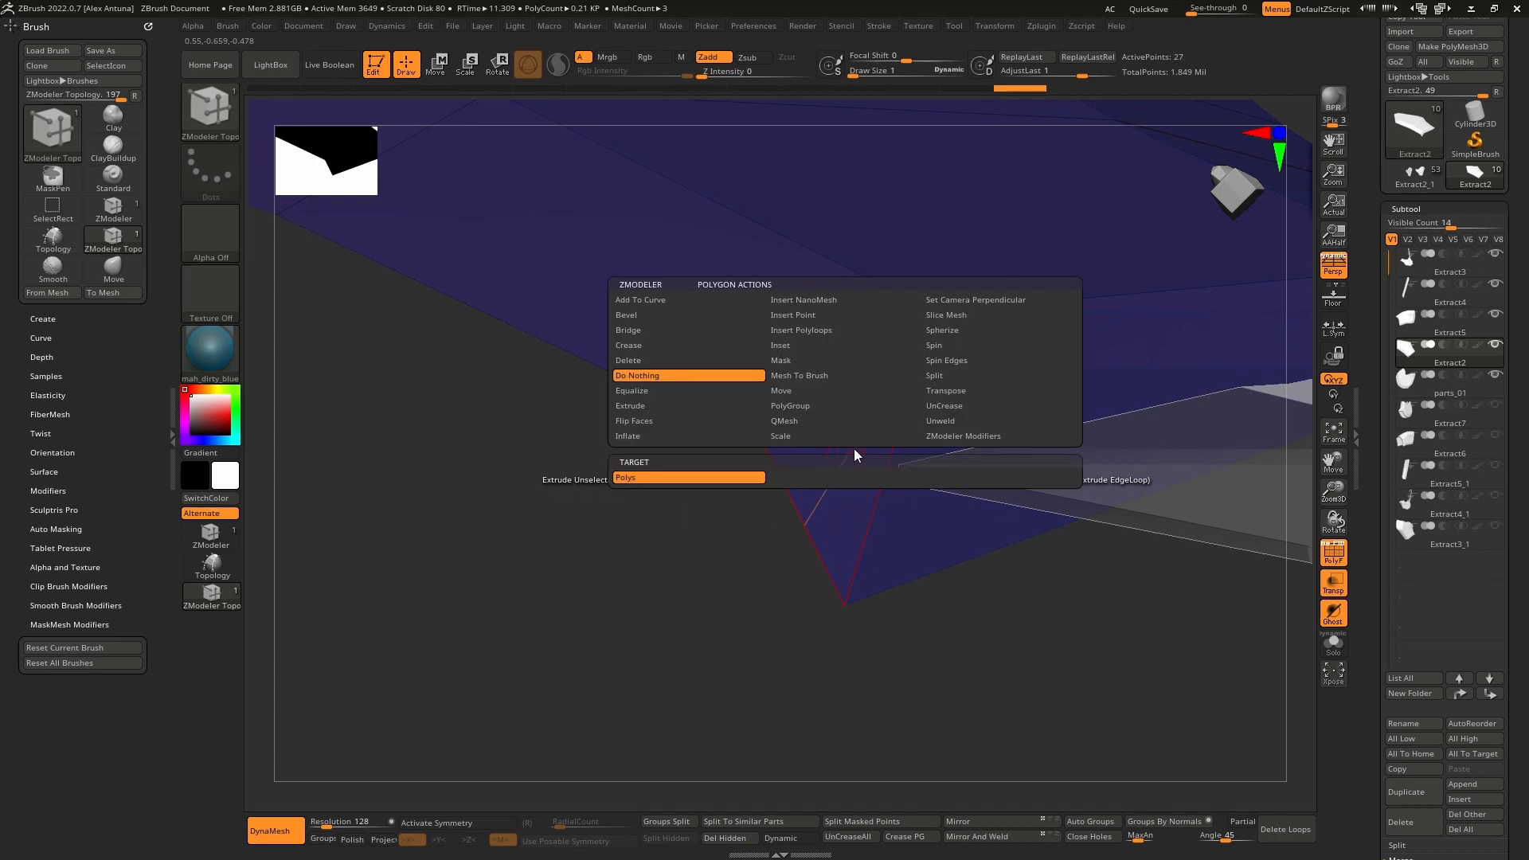
{"action": "left_click", "coordinate": [694, 361]}
{"action": "left_click", "coordinate": [849, 470]}
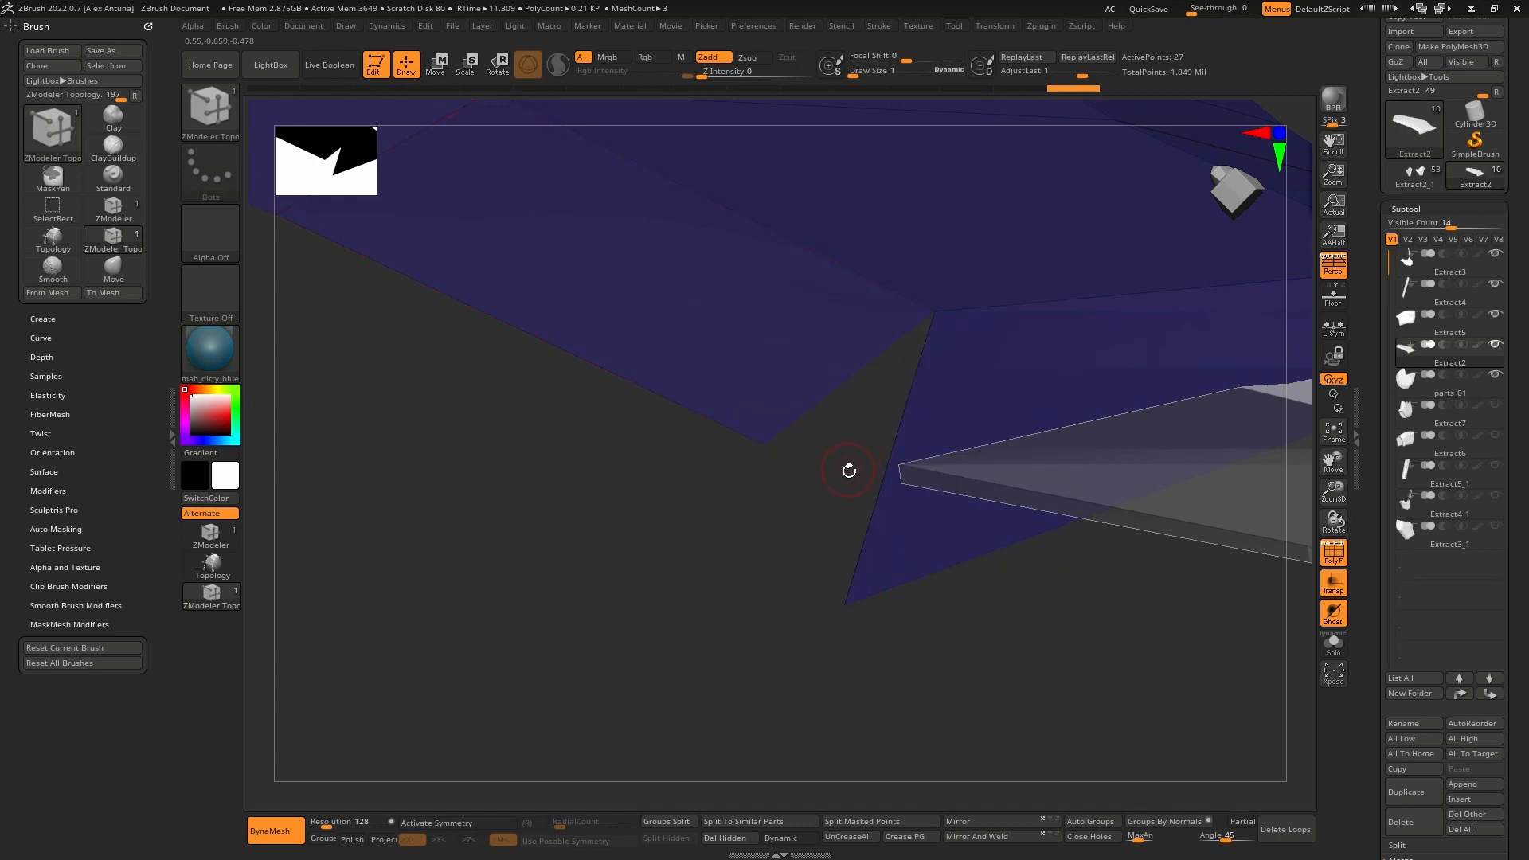
Step: Stitch the two open points across the gap at Extract2's outer lower corner
{"action": "right_click_drag", "start_coordinate": [849, 470], "coordinate": [865, 464]}
{"action": "right_click_drag", "start_coordinate": [876, 529], "coordinate": [851, 594]}
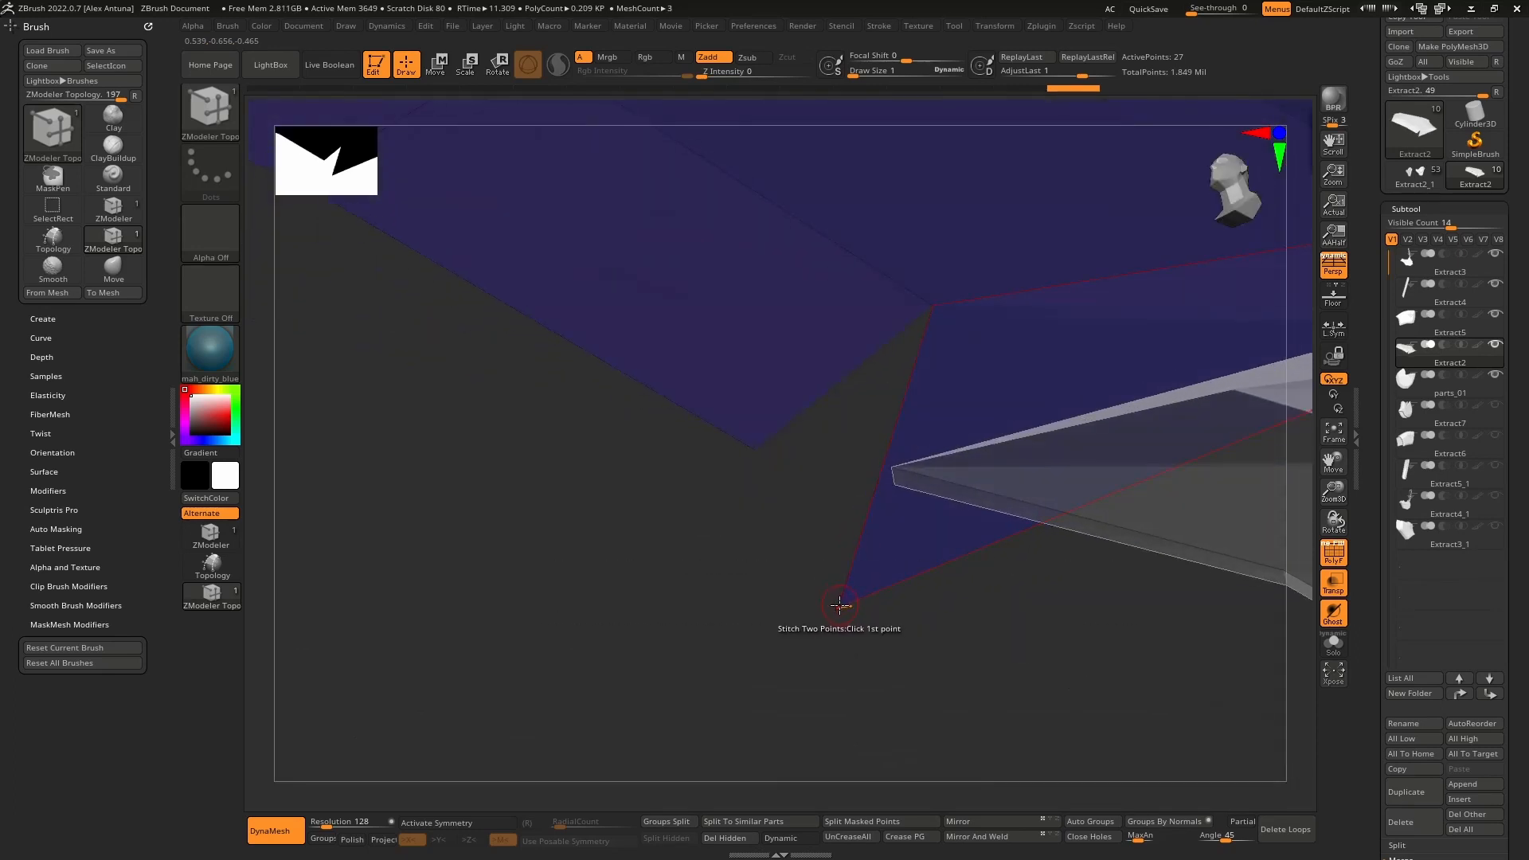
{"action": "left_click", "coordinate": [755, 450]}
Step: Move Extract2's stitched outer corner point onto the tip of Extract3 with the Move brush
{"action": "mouse_move", "coordinate": [839, 431]}
{"action": "right_mouse_down"}
{"action": "mouse_move", "coordinate": [887, 436]}
{"action": "mouse_move", "coordinate": [861, 489]}
{"action": "mouse_move", "coordinate": [781, 485]}
{"action": "mouse_move", "coordinate": [698, 557]}
{"action": "right_mouse_up"}
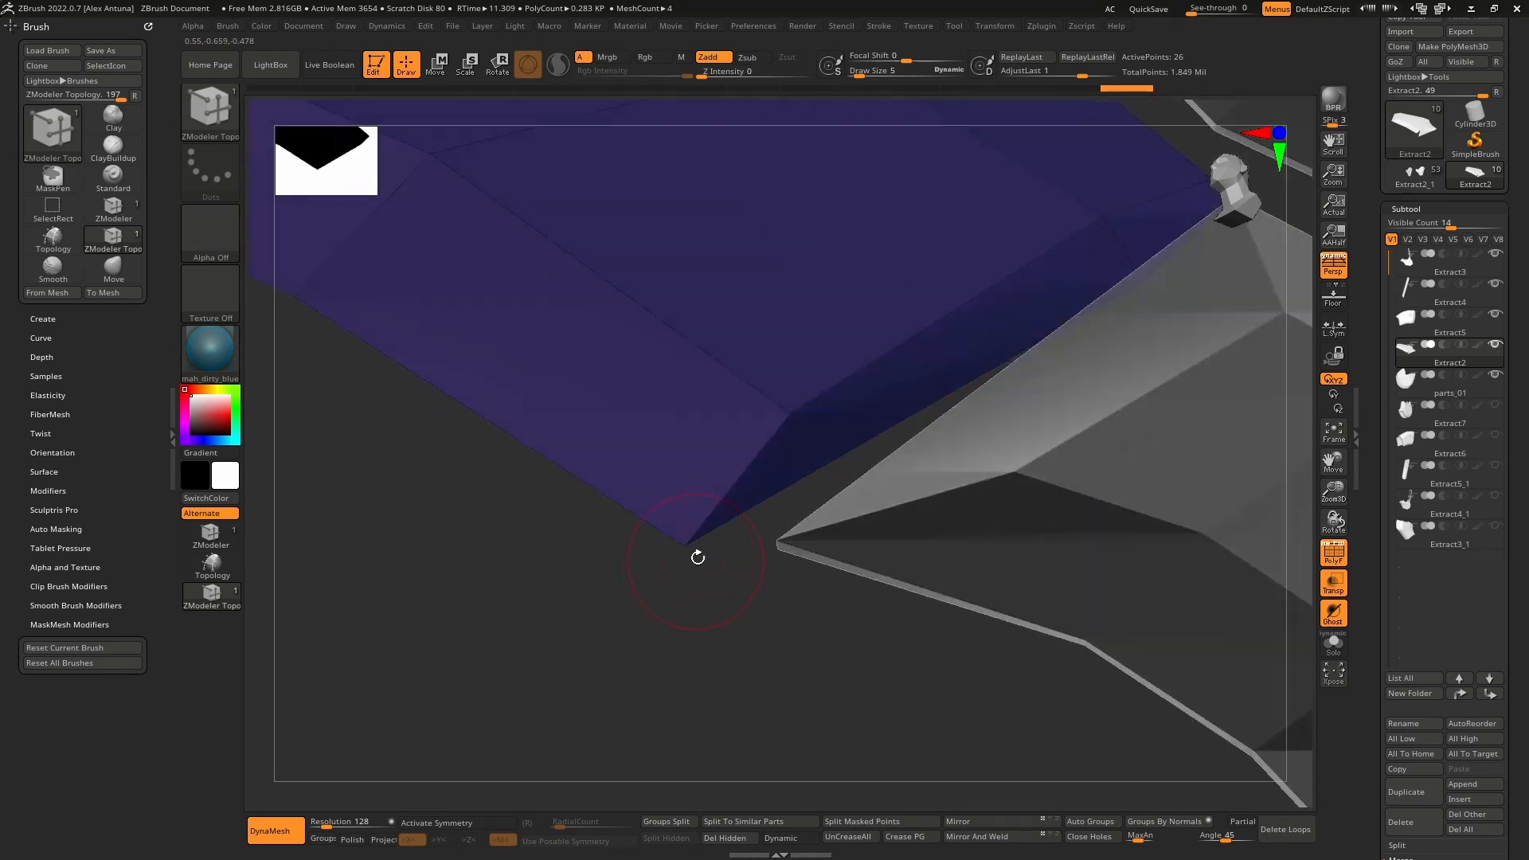
{"action": "key", "text": "b"}
{"action": "key", "text": "m"}
{"action": "key", "text": "v"}
{"action": "mouse_move", "coordinate": [684, 543]}
{"action": "left_mouse_down"}
{"action": "mouse_move", "coordinate": [739, 561]}
{"action": "mouse_move", "coordinate": [843, 547]}
{"action": "left_mouse_up"}
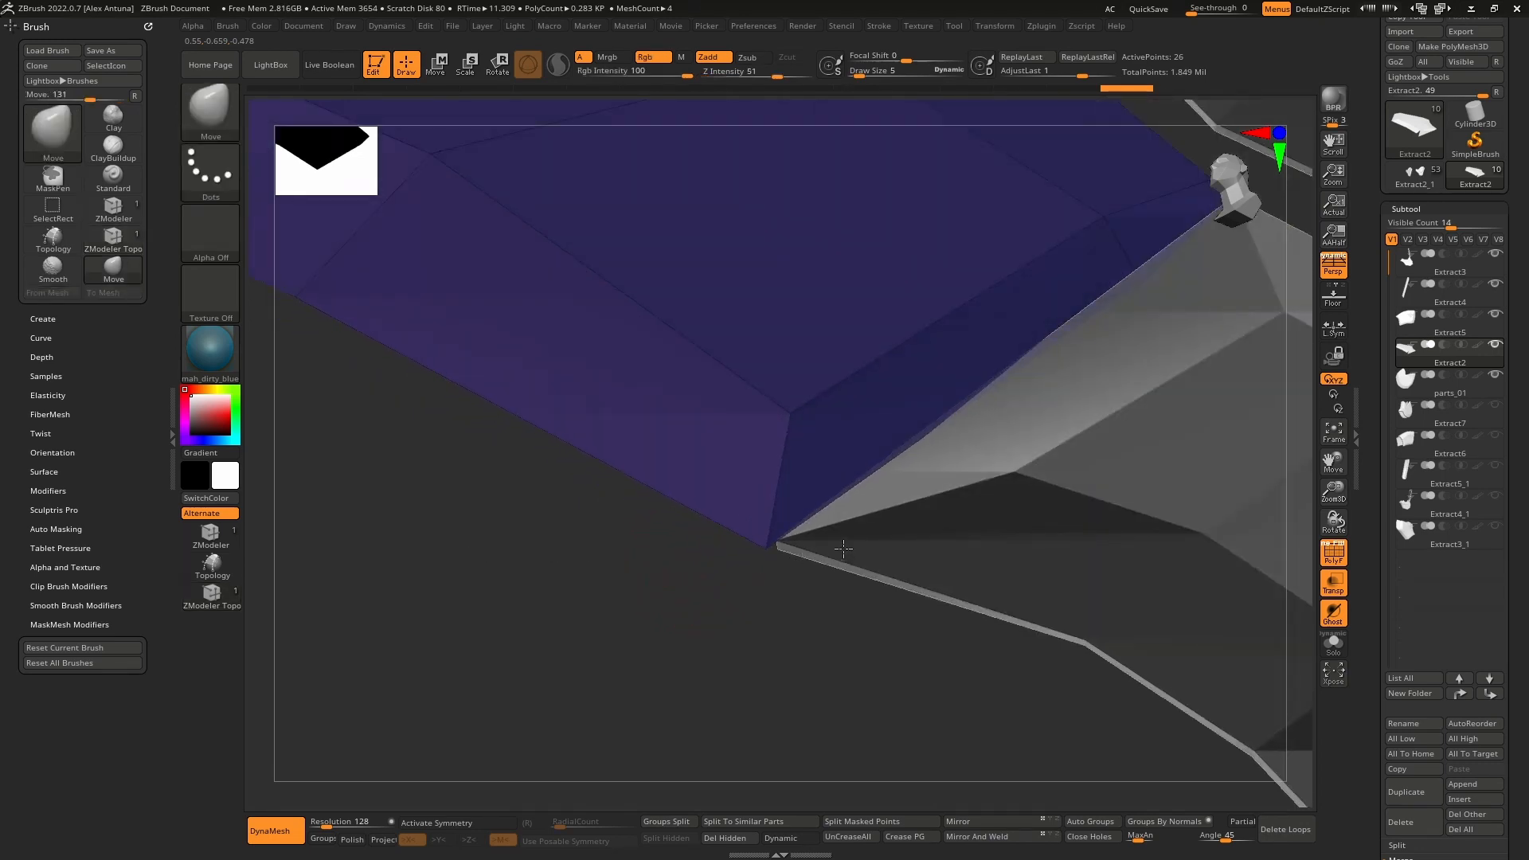
{"action": "mouse_move", "coordinate": [850, 548]}
{"action": "right_mouse_down"}
{"action": "mouse_move", "coordinate": [764, 533]}
{"action": "mouse_move", "coordinate": [741, 553]}
{"action": "mouse_move", "coordinate": [785, 547]}
{"action": "mouse_move", "coordinate": [771, 543]}
{"action": "mouse_move", "coordinate": [817, 476]}
{"action": "mouse_move", "coordinate": [818, 522]}
{"action": "mouse_move", "coordinate": [717, 573]}
{"action": "mouse_move", "coordinate": [725, 588]}
{"action": "right_mouse_up"}
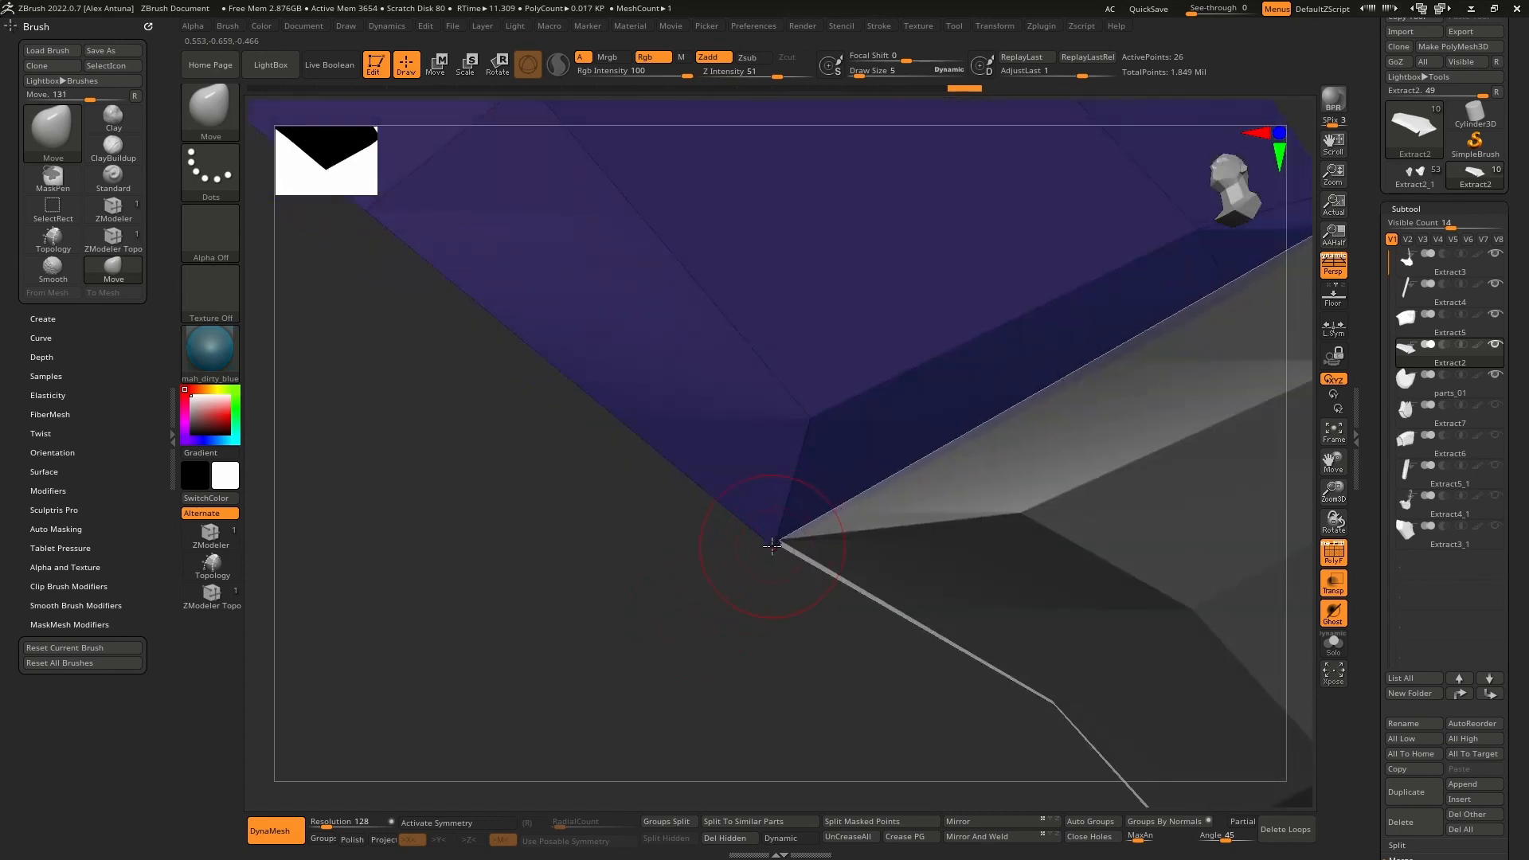
{"action": "right_click_drag", "start_coordinate": [783, 535], "coordinate": [851, 450]}
Step: Delete the small polygon at Extract2's inner corner near the round plate and stitch the open corner points with ZModeler
{"action": "right_click_drag", "start_coordinate": [766, 350], "coordinate": [823, 529]}
{"action": "key", "text": "space"}
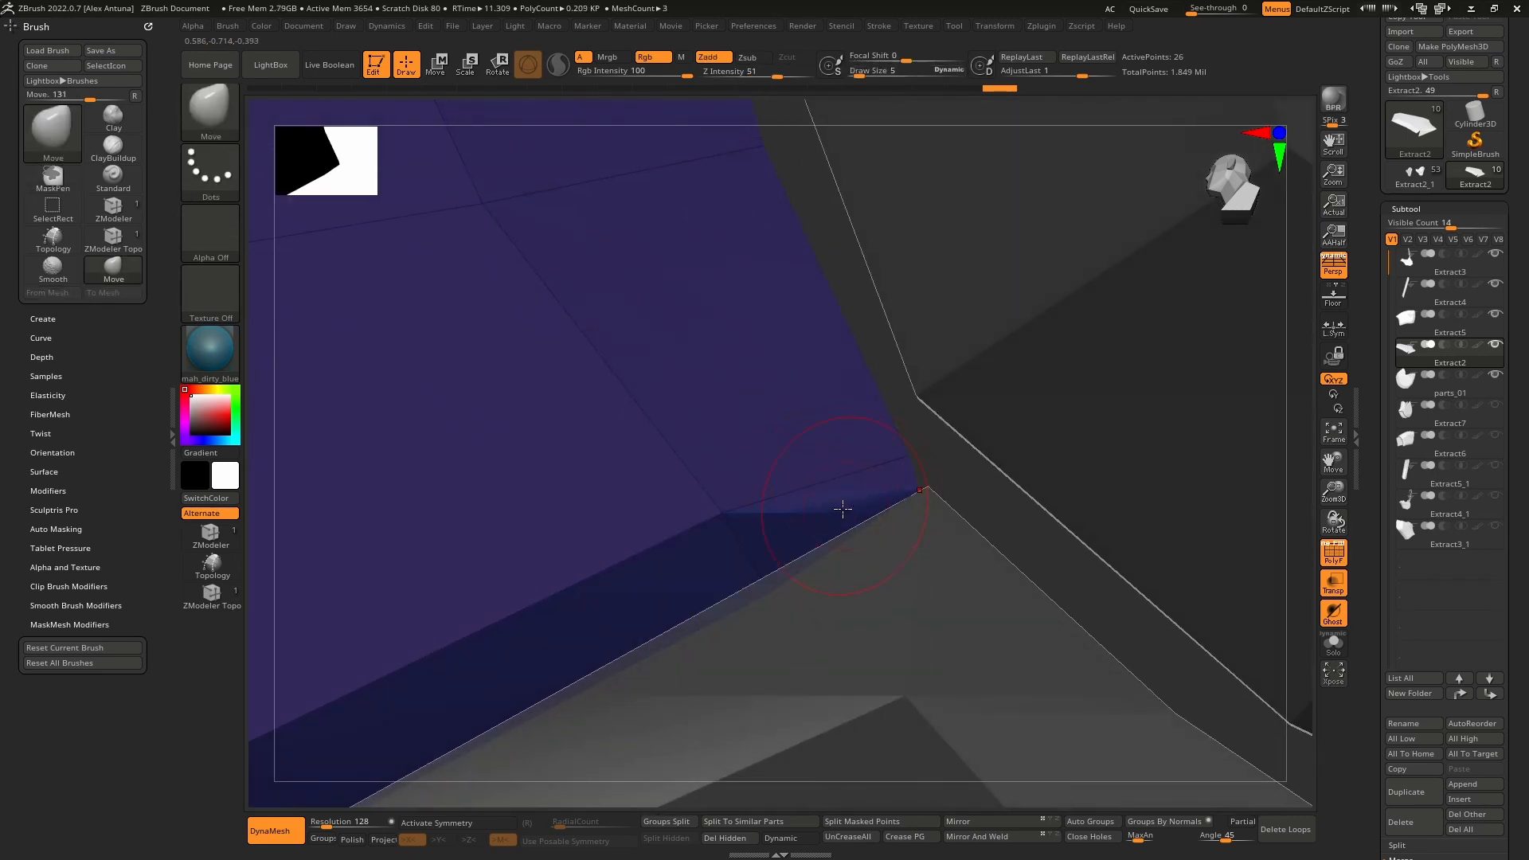
{"action": "left_click", "coordinate": [209, 599]}
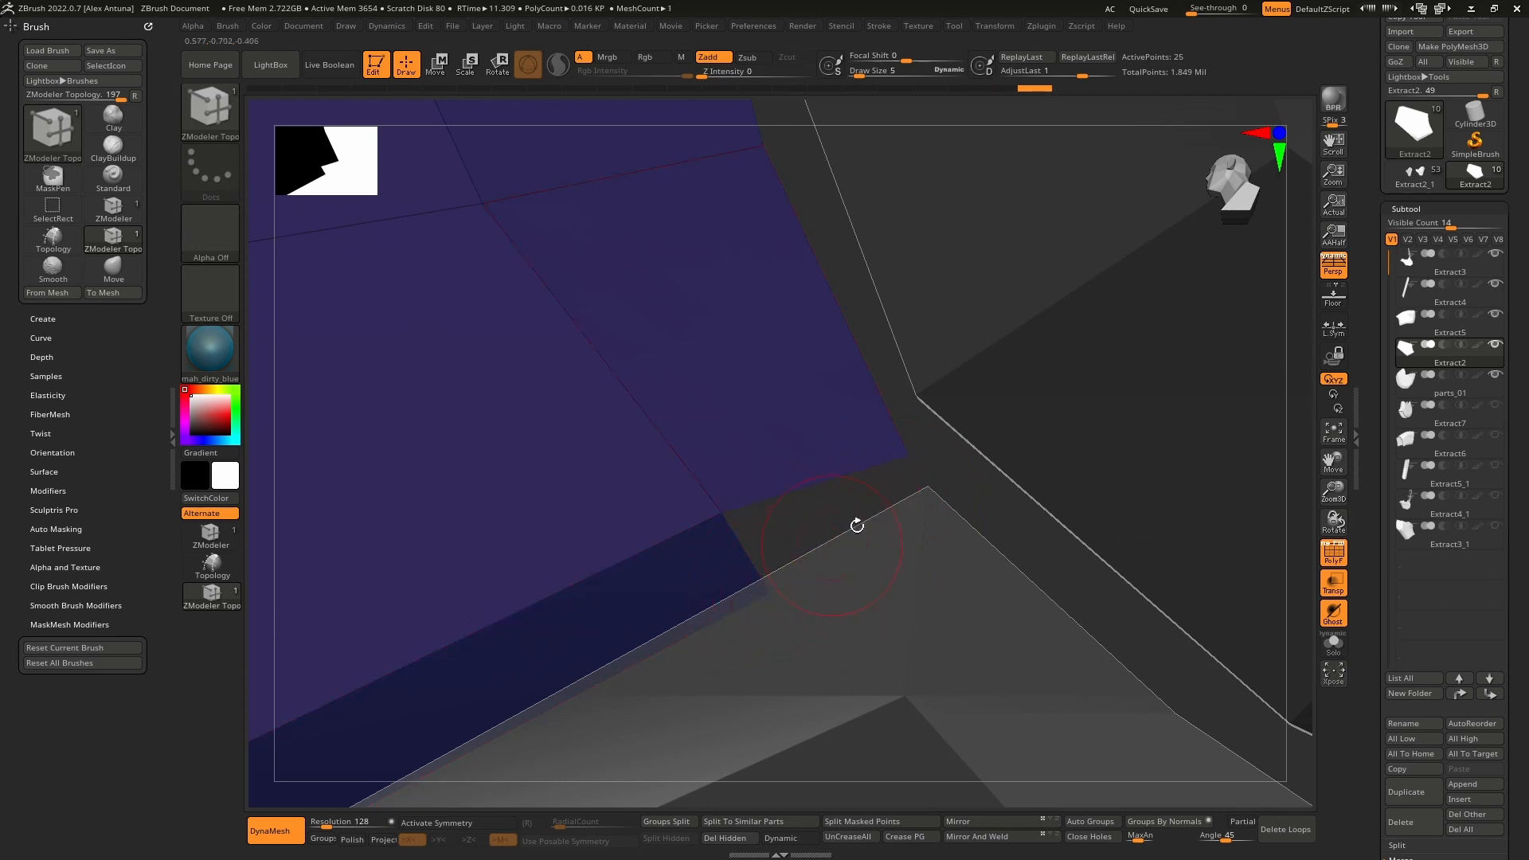
{"action": "left_click", "coordinate": [908, 456]}
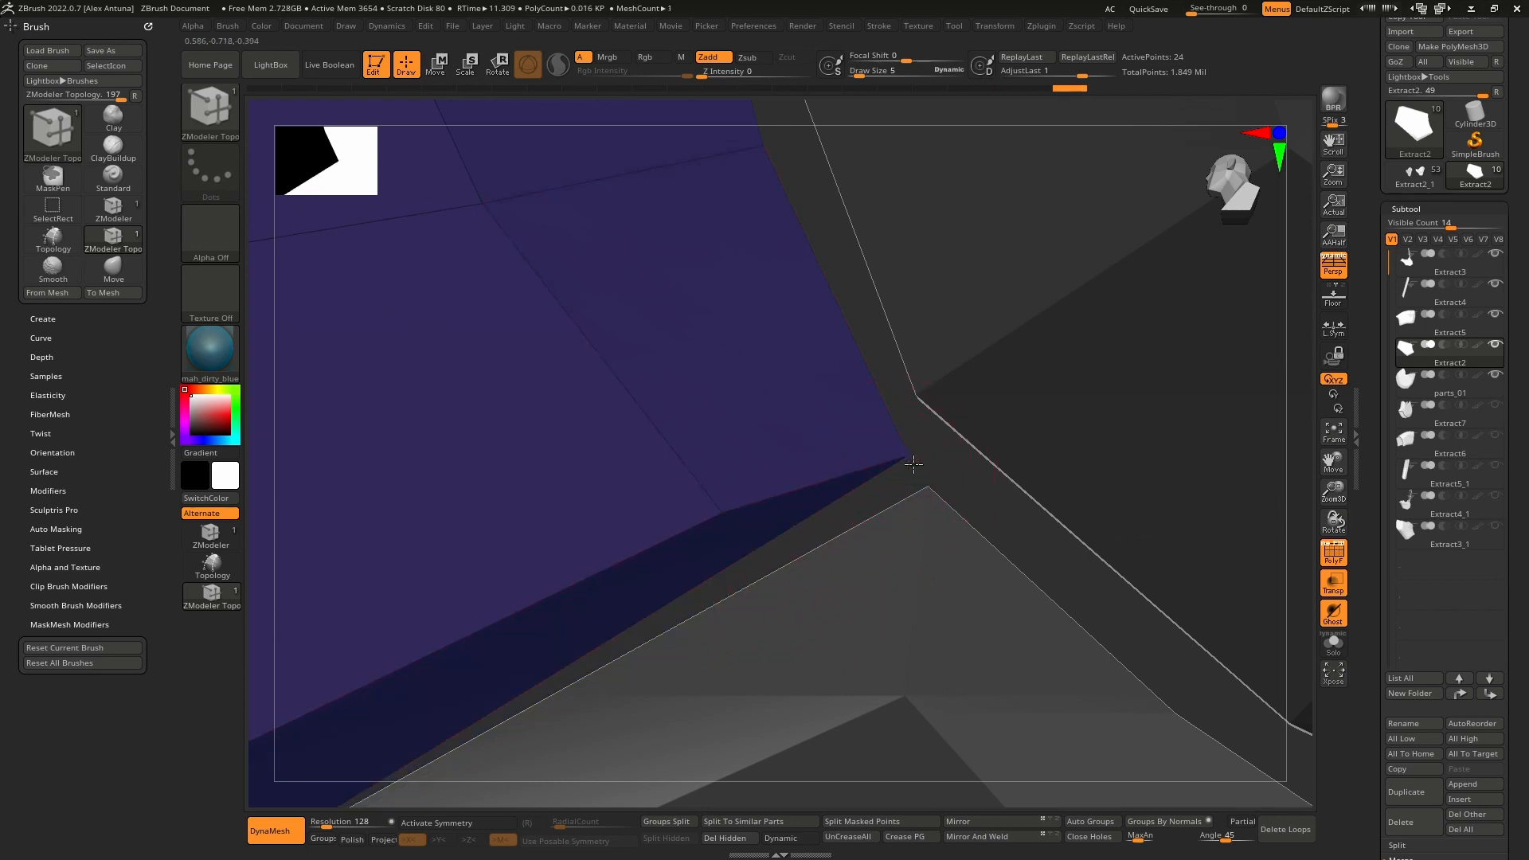
Step: Move Extract2's inner corner point onto Extract3's upper corner beside the round plate with the Move brush
{"action": "key", "text": "b"}
{"action": "key", "text": "m"}
{"action": "key", "text": "v"}
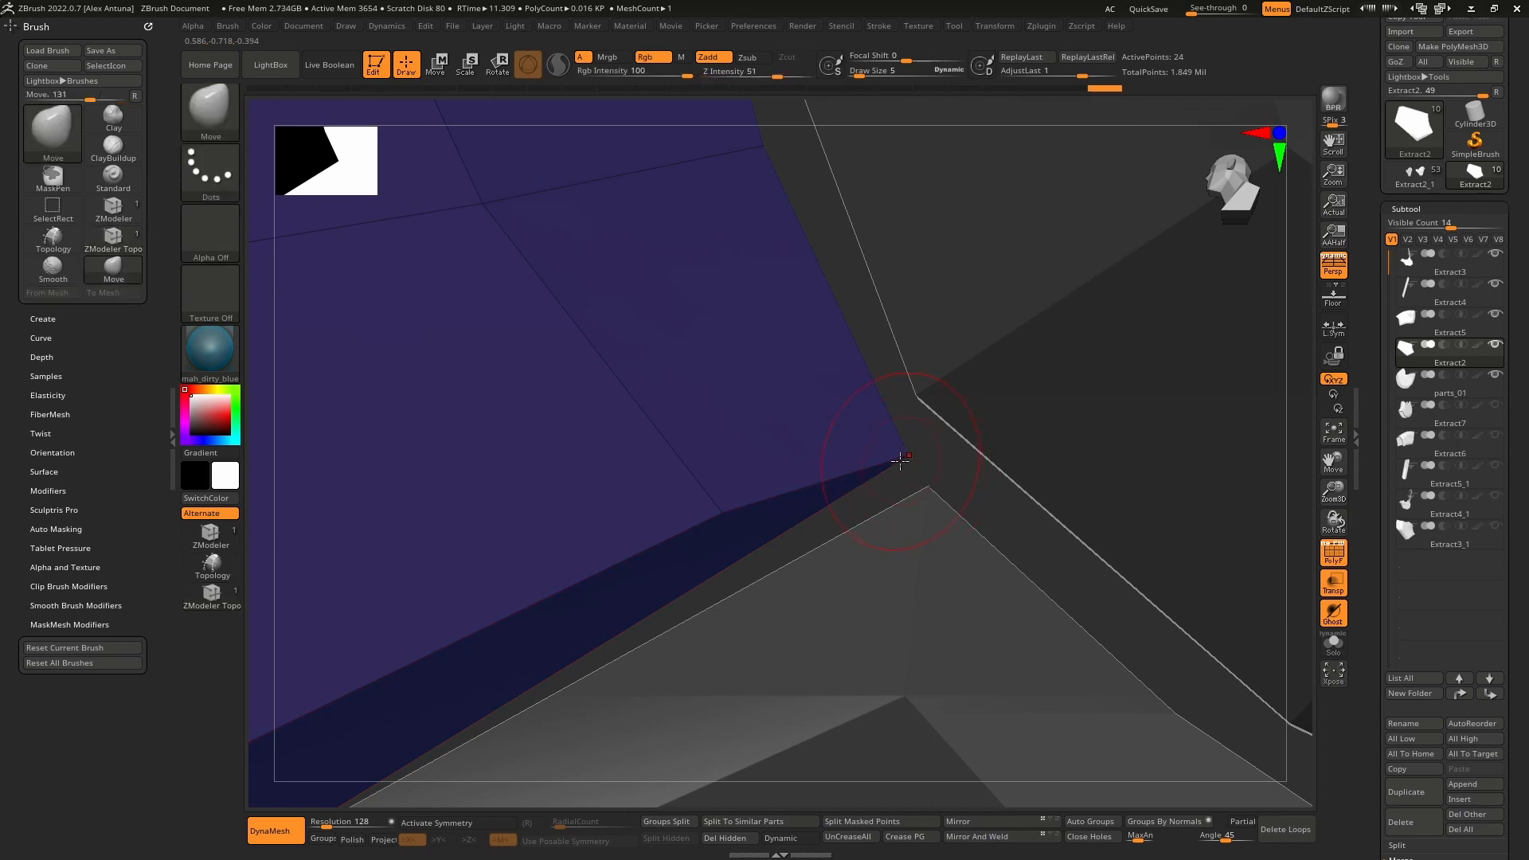
{"action": "left_click_drag", "start_coordinate": [901, 456], "coordinate": [928, 484]}
Step: Select Extract3 and fit the points of its curved upper edge against the round plate's rim with the Move brush
{"action": "mouse_move", "coordinate": [948, 518]}
{"action": "right_mouse_down"}
{"action": "mouse_move", "coordinate": [948, 450]}
{"action": "mouse_move", "coordinate": [909, 493]}
{"action": "mouse_move", "coordinate": [943, 500]}
{"action": "mouse_move", "coordinate": [913, 480]}
{"action": "mouse_move", "coordinate": [911, 618]}
{"action": "mouse_move", "coordinate": [850, 478]}
{"action": "mouse_move", "coordinate": [905, 706]}
{"action": "mouse_move", "coordinate": [778, 587]}
{"action": "mouse_move", "coordinate": [801, 574]}
{"action": "right_mouse_up"}
{"action": "left_click", "coordinate": [876, 576], "text": "alt"}
{"action": "left_click", "coordinate": [862, 558], "text": "alt"}
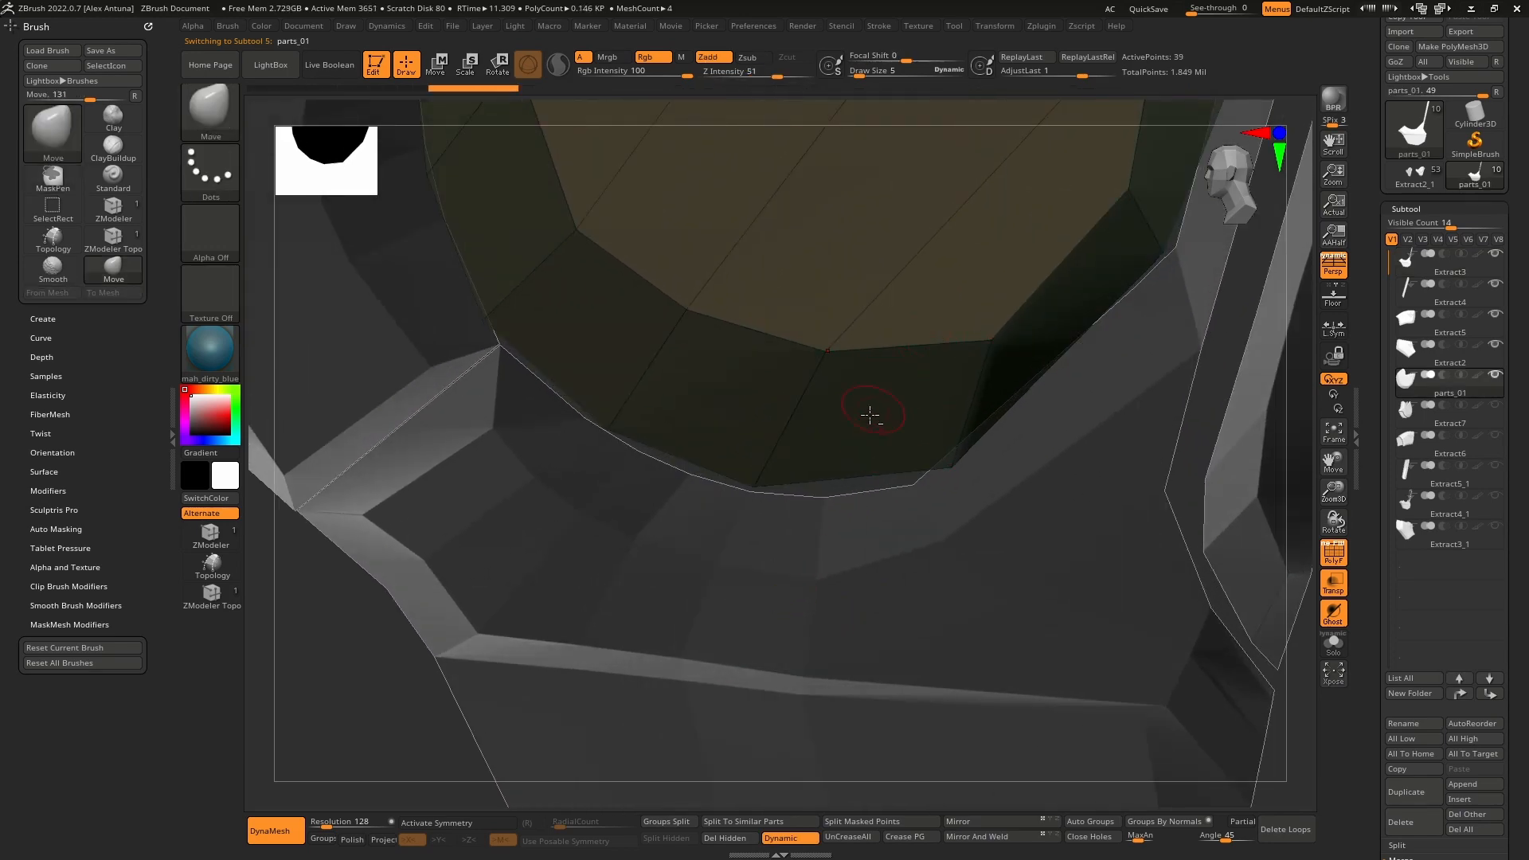
{"action": "left_click", "coordinate": [836, 514], "text": "alt"}
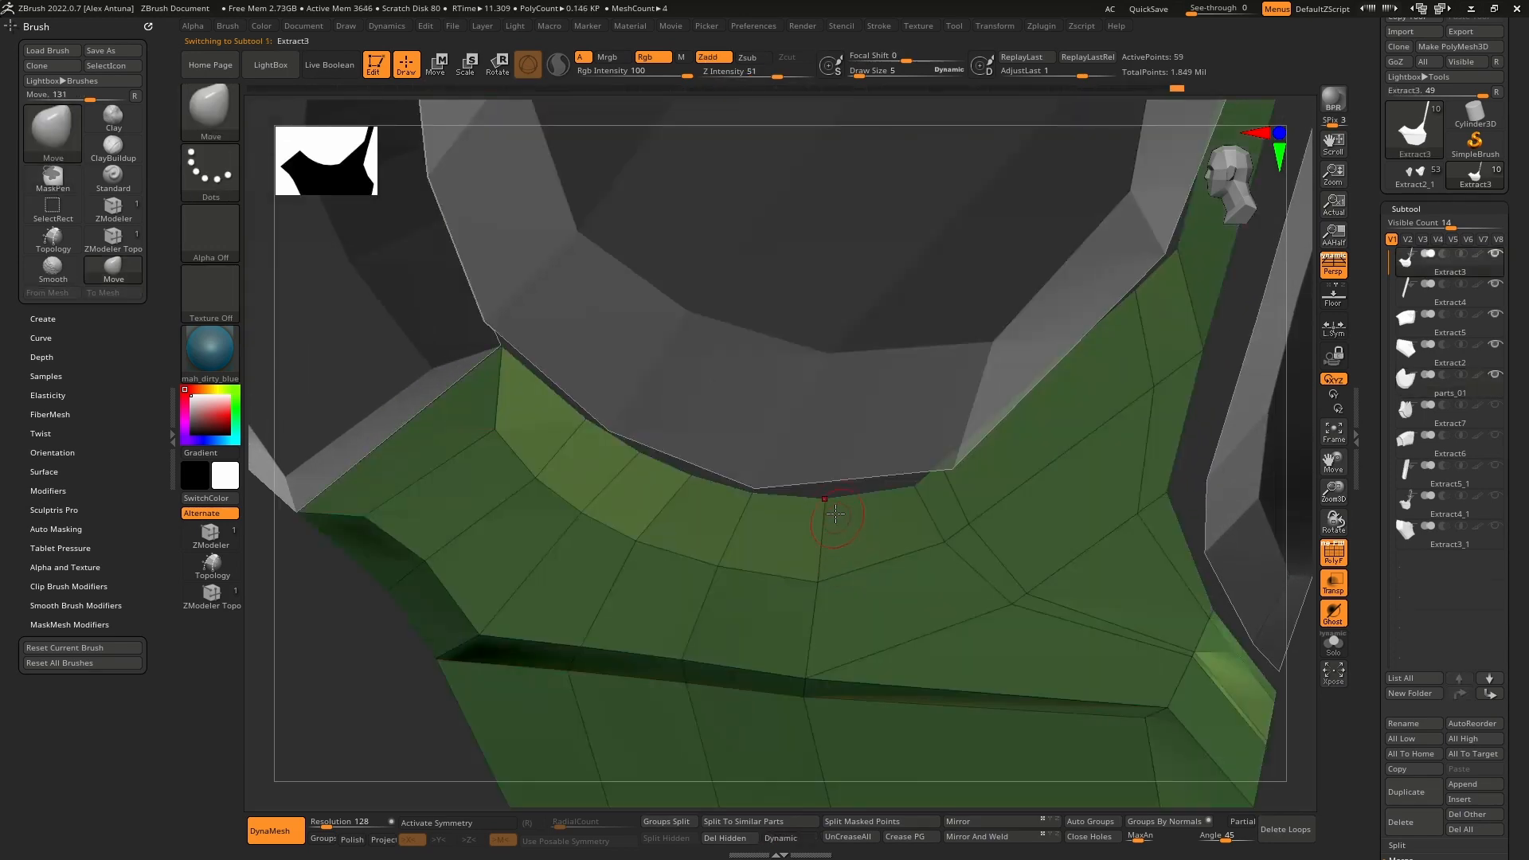
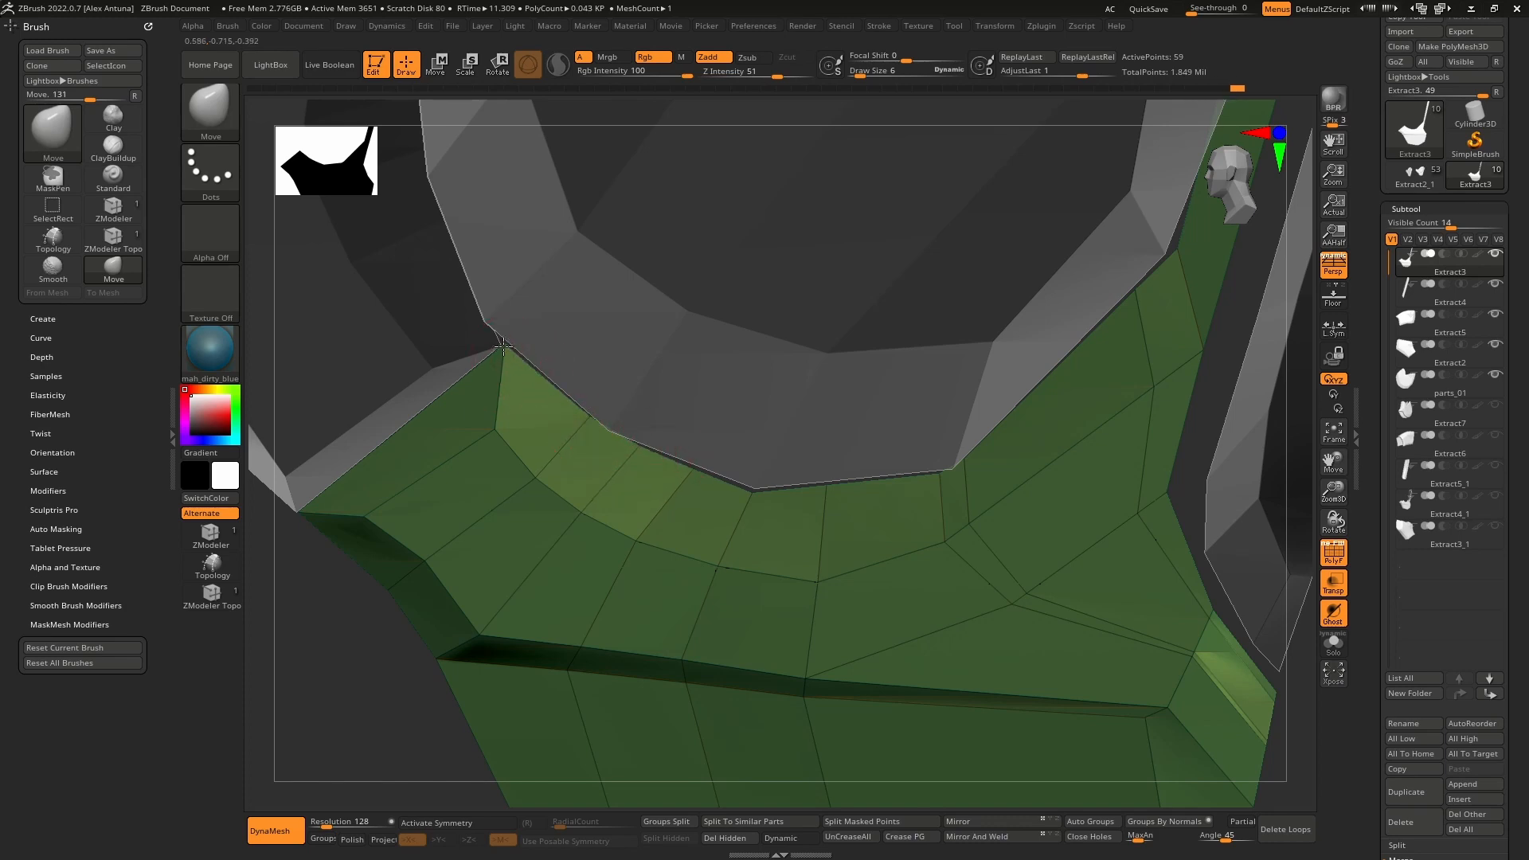
{"action": "right_click_drag", "start_coordinate": [693, 460], "coordinate": [848, 447], "text": "ctrl"}
{"action": "right_click_drag", "start_coordinate": [822, 499], "coordinate": [948, 497]}
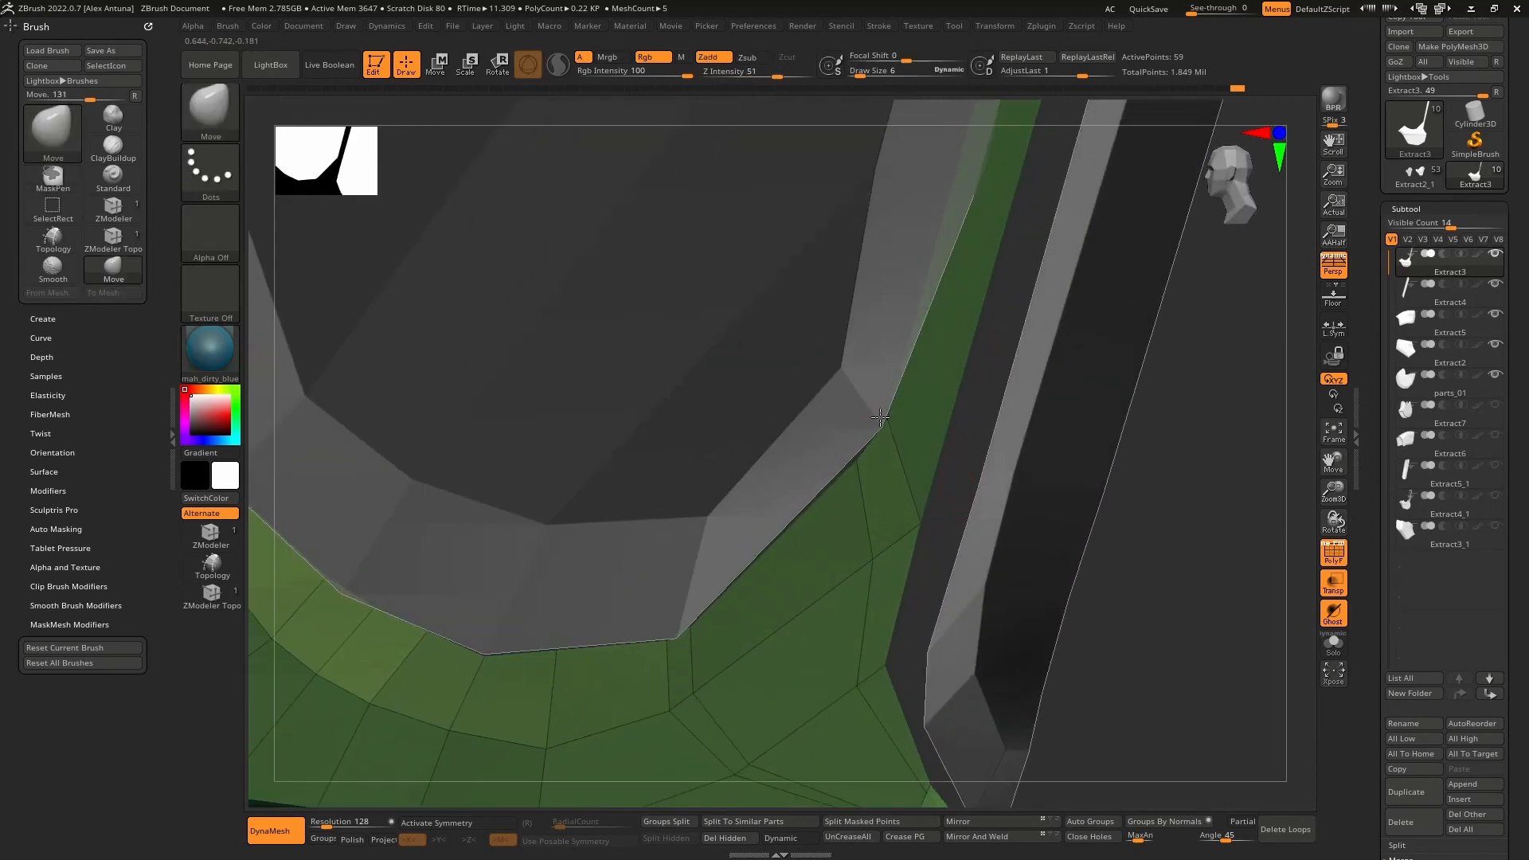
Step: Select the parts_01 panel and pull its upper corner against the corner of the neighbouring panel with the Move brush
{"action": "mouse_move", "coordinate": [889, 382]}
{"action": "right_mouse_down", "text": "ctrl"}
{"action": "mouse_move", "coordinate": [945, 438]}
{"action": "mouse_move", "coordinate": [896, 374]}
{"action": "right_mouse_up", "text": "ctrl"}
{"action": "right_click_drag", "start_coordinate": [896, 374], "coordinate": [885, 427], "text": "alt"}
{"action": "left_click", "coordinate": [885, 426], "text": "alt"}
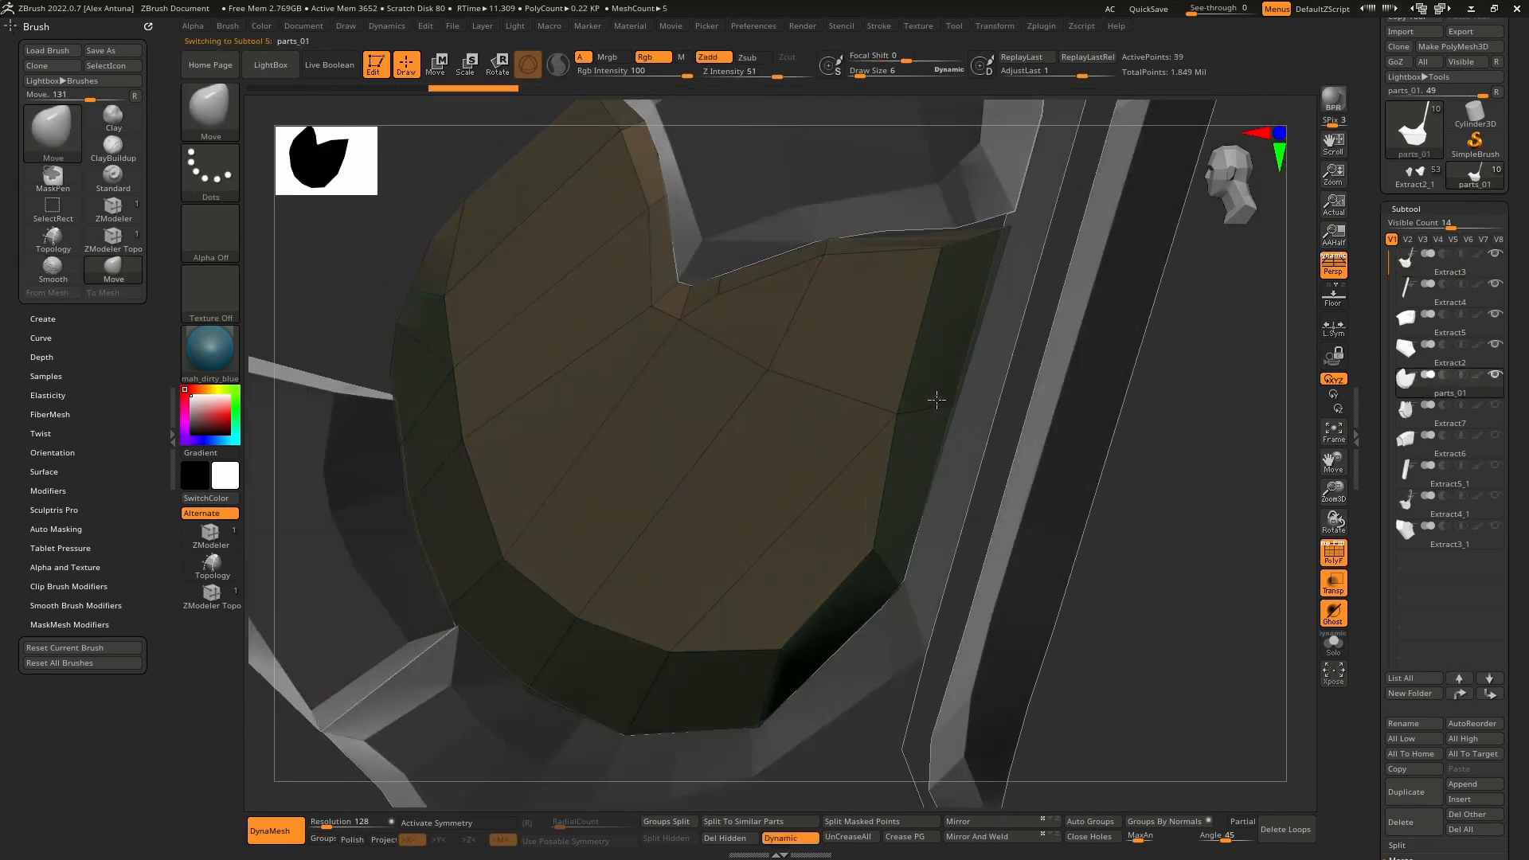
{"action": "right_click_drag", "start_coordinate": [934, 399], "coordinate": [974, 453]}
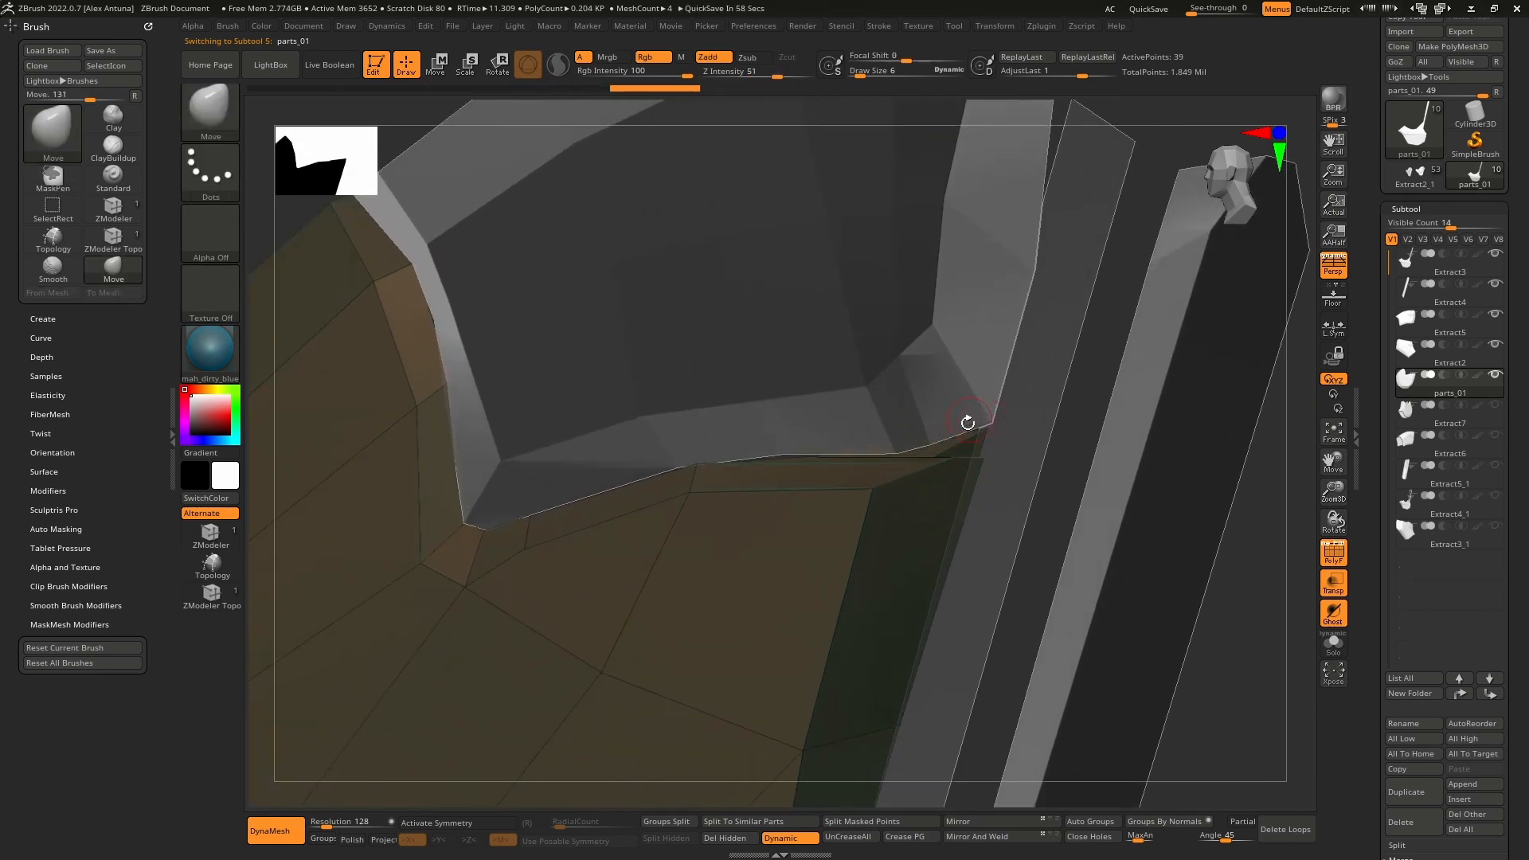
{"action": "left_click_drag", "start_coordinate": [980, 455], "coordinate": [985, 429]}
Step: Display the wireframe on parts_01 without polygroup colours and turn off its Dynamic option
{"action": "left_click", "coordinate": [1338, 559]}
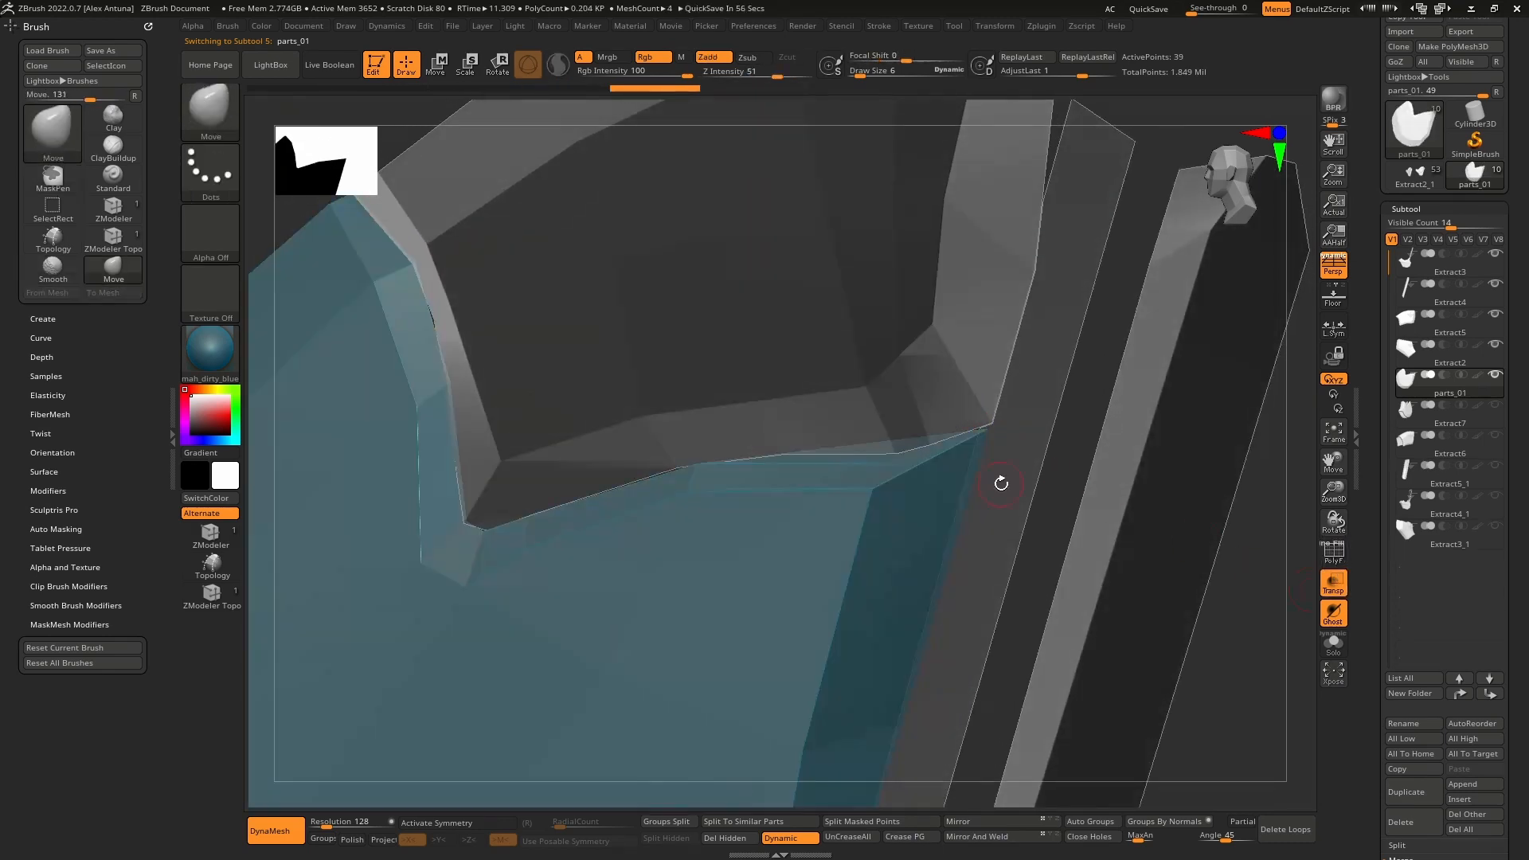
{"action": "left_click", "coordinate": [1336, 553]}
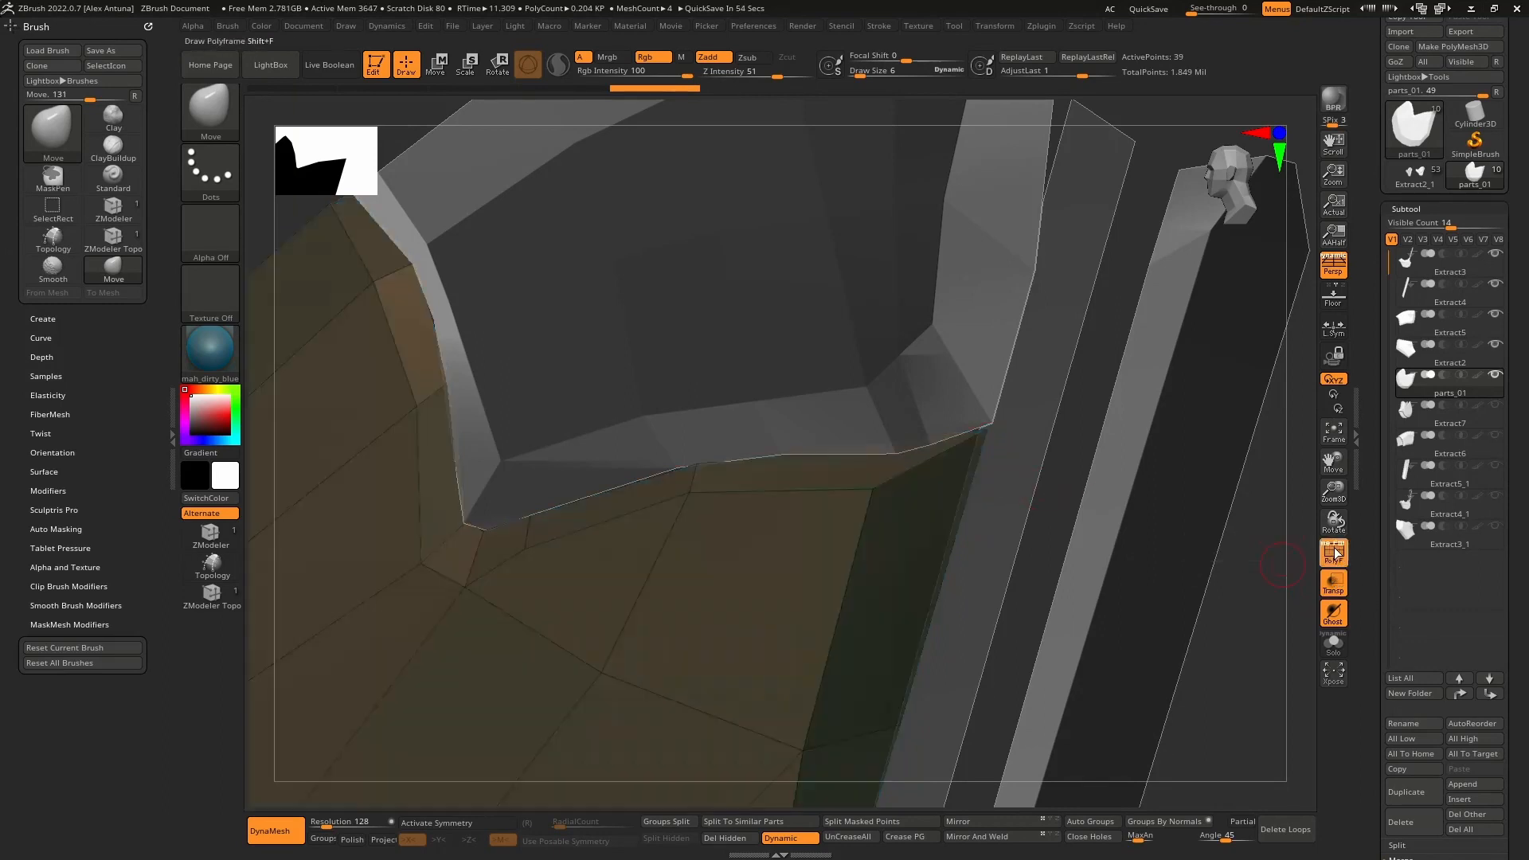
{"action": "left_click", "coordinate": [1341, 548]}
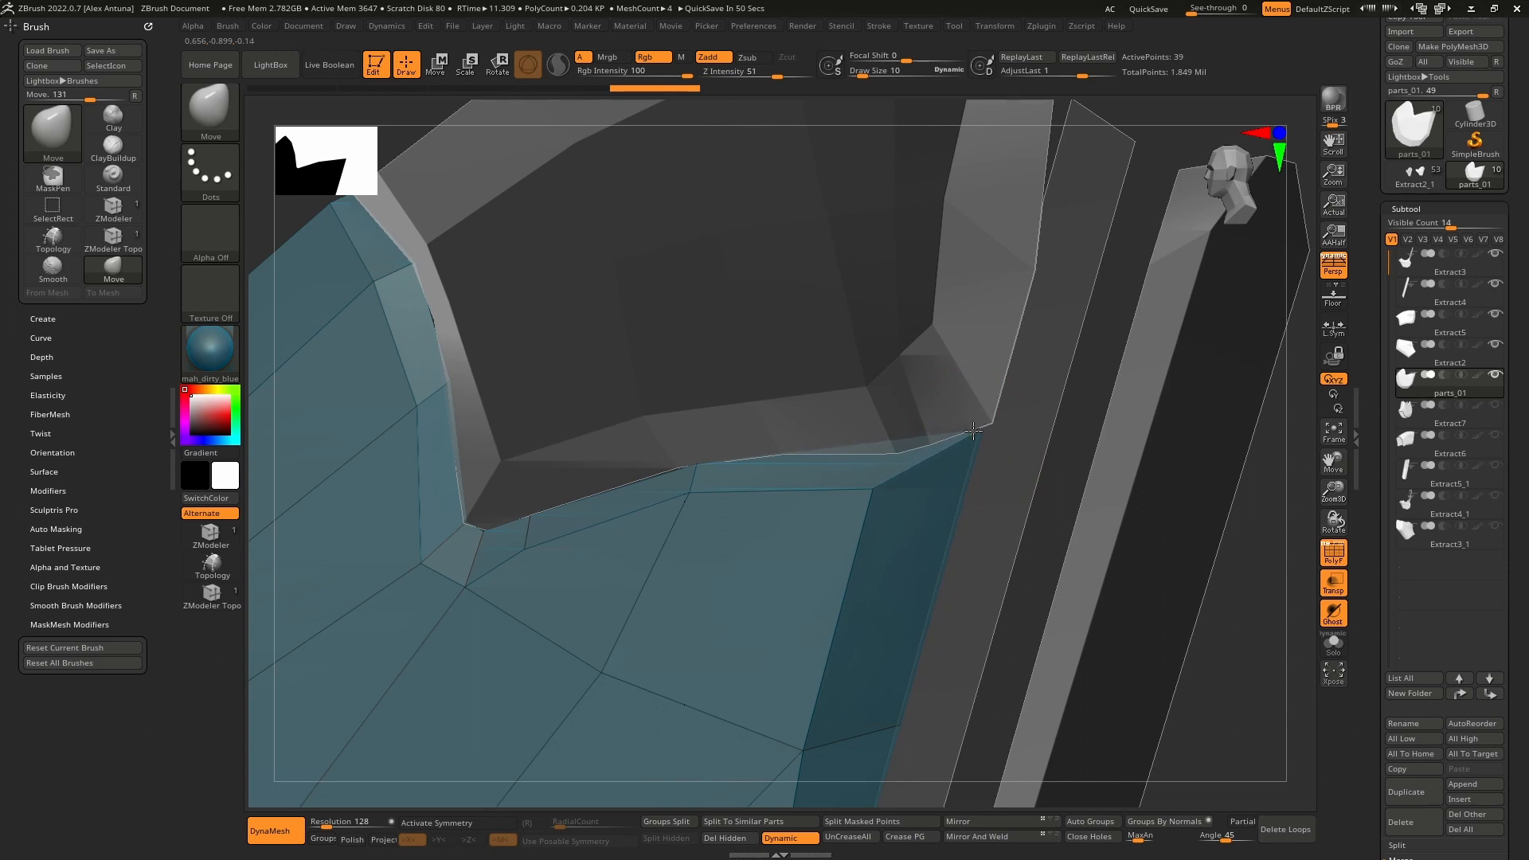
{"action": "left_click", "coordinate": [789, 839]}
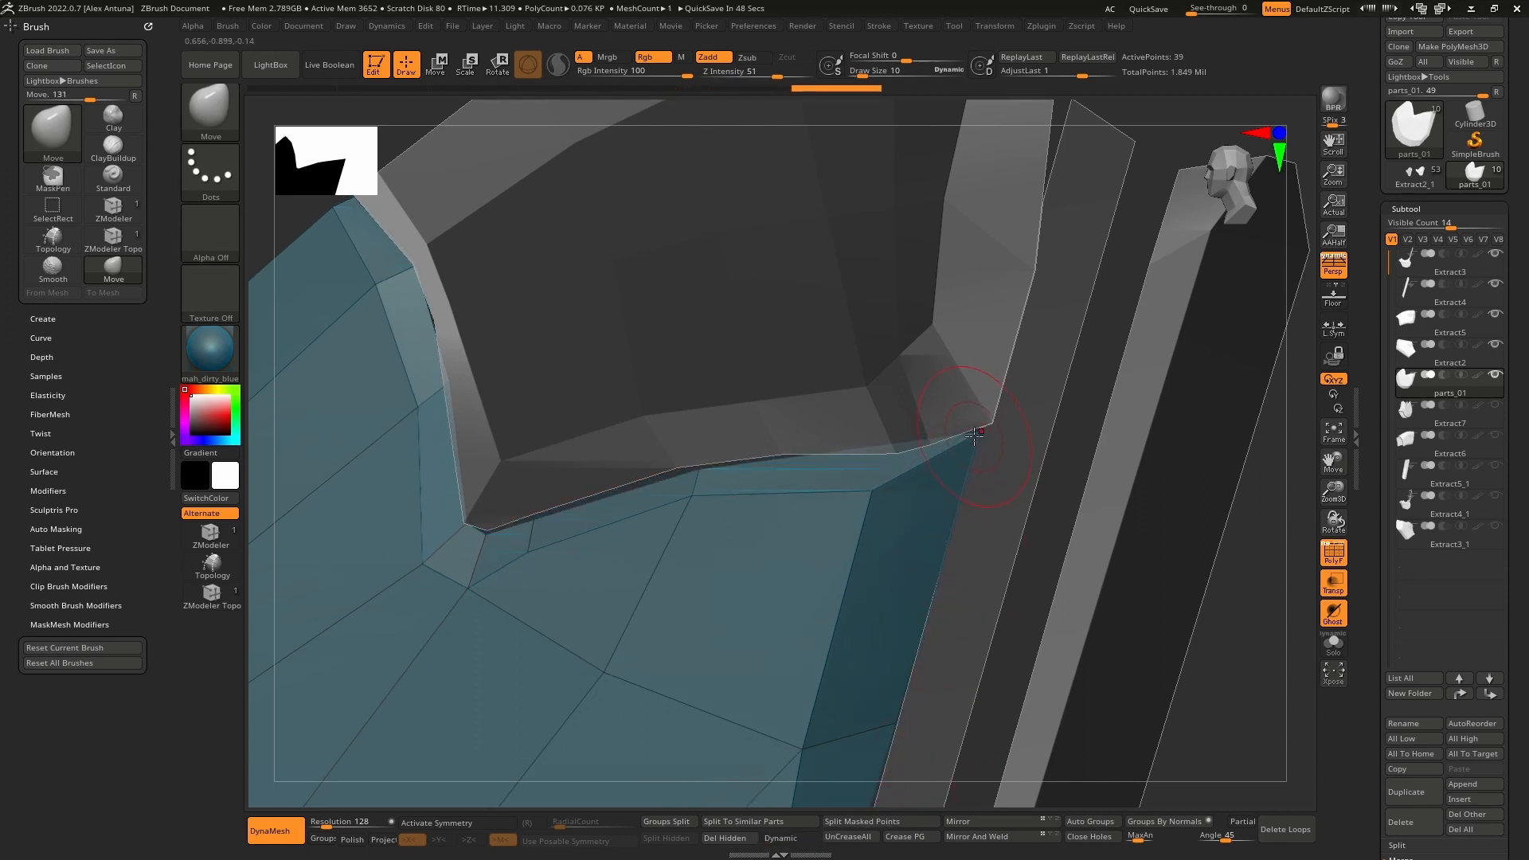
Step: Nudge the points along the upper edge of parts_01 to fit the adjoining panel and turn off transparency
{"action": "left_click_drag", "start_coordinate": [701, 470], "coordinate": [696, 460]}
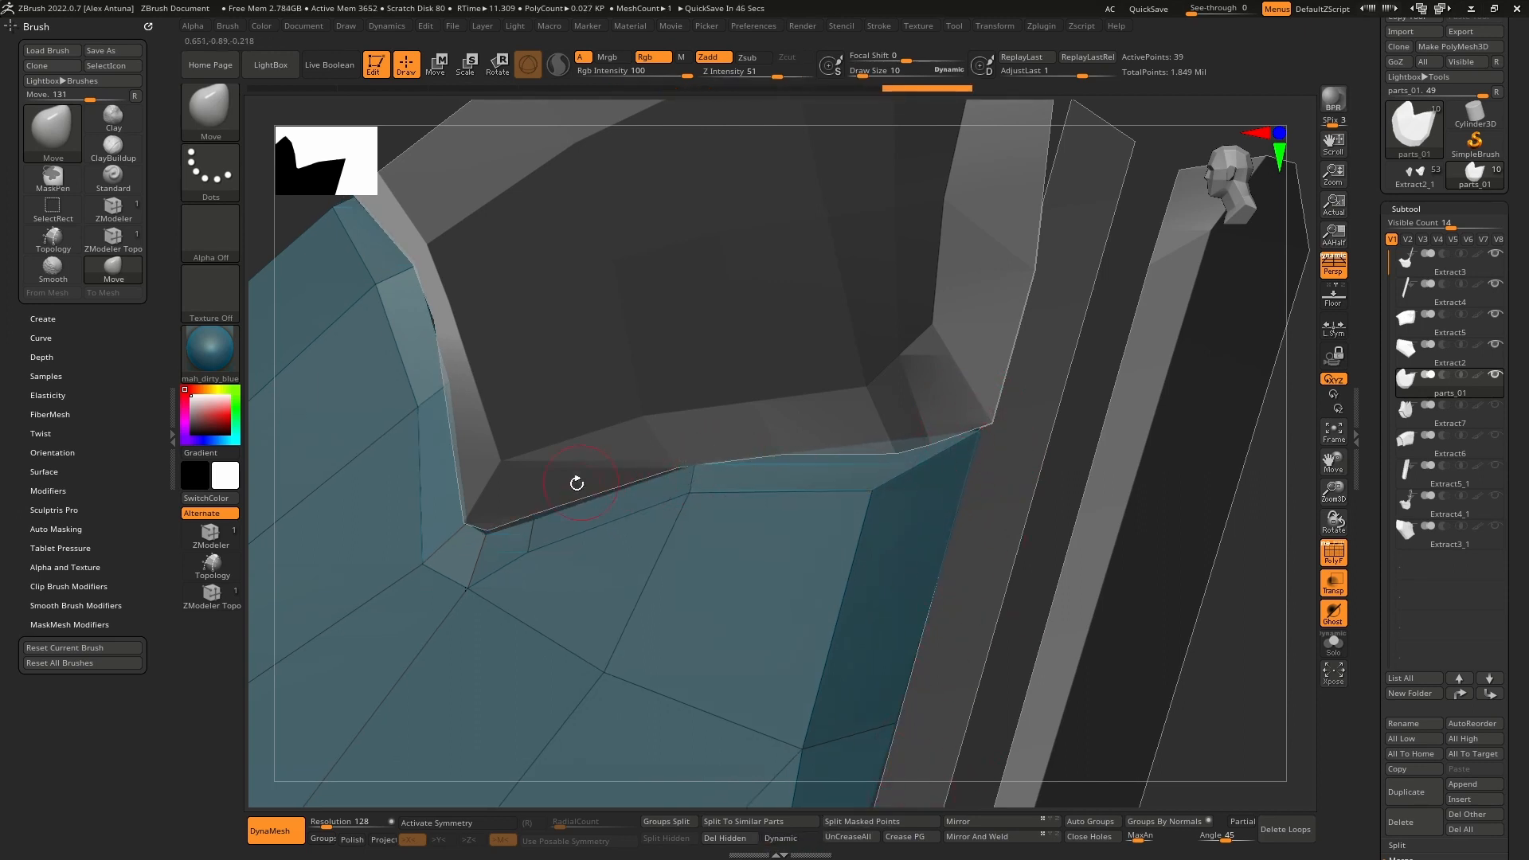
{"action": "left_click_drag", "start_coordinate": [526, 513], "coordinate": [527, 515]}
{"action": "mouse_move", "coordinate": [529, 511]}
{"action": "right_mouse_down", "text": "ctrl"}
{"action": "mouse_move", "coordinate": [642, 355]}
{"action": "mouse_move", "coordinate": [781, 509]}
{"action": "right_mouse_up", "text": "ctrl"}
{"action": "right_click_drag", "start_coordinate": [780, 510], "coordinate": [790, 420], "text": "ctrl"}
{"action": "key", "text": "shift+t"}
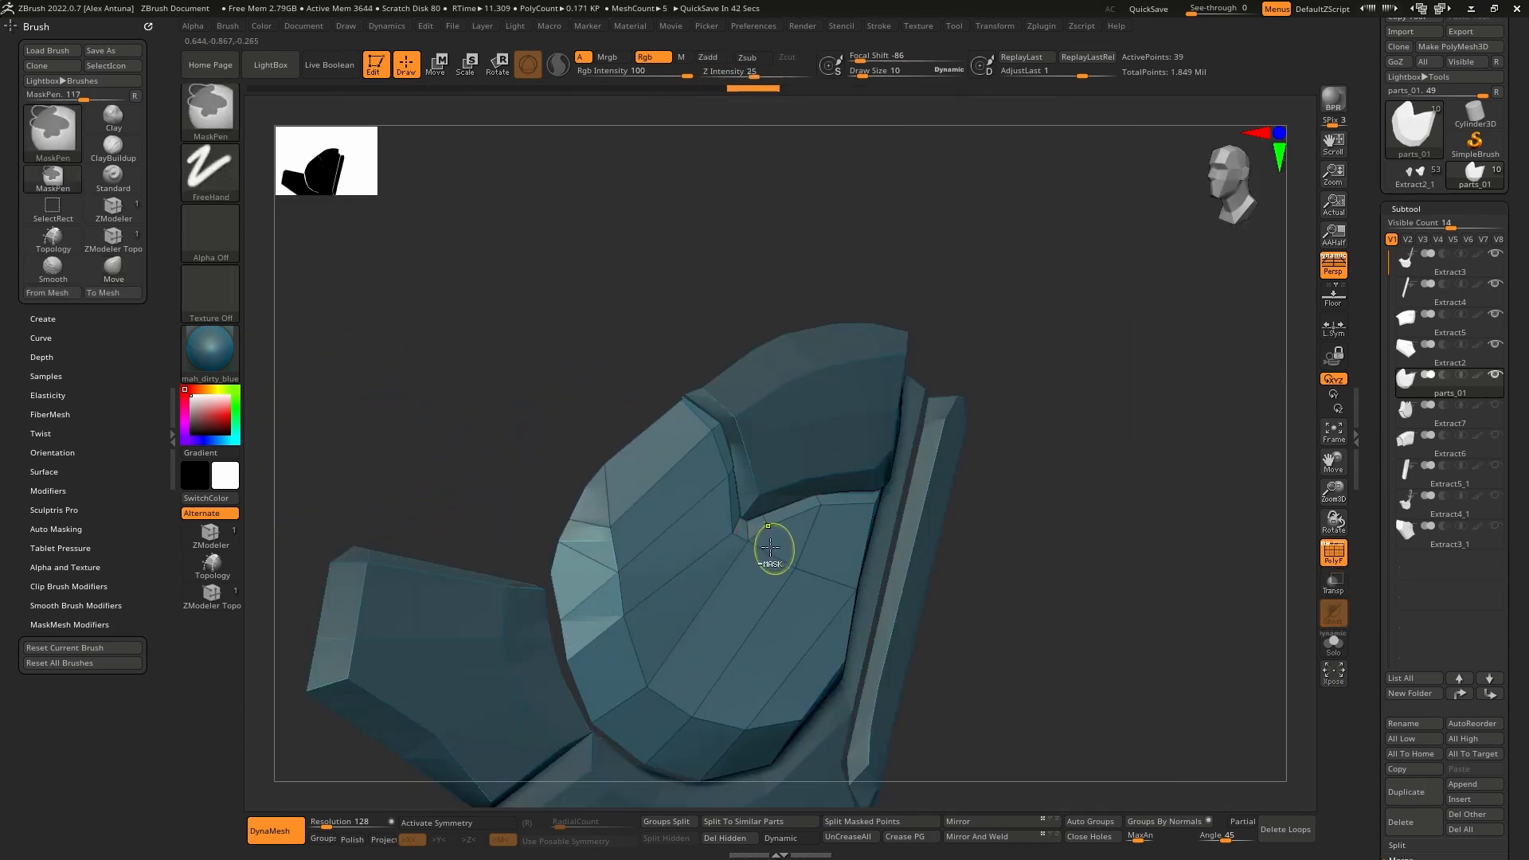
Step: Select the Extract3 panel and remove the surplus edges near its corner beside the long strip with the ZModeler Topology brush
{"action": "right_click_drag", "start_coordinate": [772, 546], "coordinate": [768, 521], "text": "ctrl"}
{"action": "mouse_move", "coordinate": [769, 522]}
{"action": "right_mouse_down", "text": "alt"}
{"action": "mouse_move", "coordinate": [848, 424]}
{"action": "mouse_move", "coordinate": [745, 428]}
{"action": "mouse_move", "coordinate": [799, 431]}
{"action": "mouse_move", "coordinate": [805, 486]}
{"action": "mouse_move", "coordinate": [809, 464]}
{"action": "right_mouse_up", "text": "alt"}
{"action": "right_click_drag", "start_coordinate": [969, 504], "coordinate": [981, 690]}
{"action": "left_click", "coordinate": [965, 527], "text": "alt"}
{"action": "right_click_drag", "start_coordinate": [981, 689], "coordinate": [884, 547]}
{"action": "left_click", "coordinate": [860, 541], "text": "alt"}
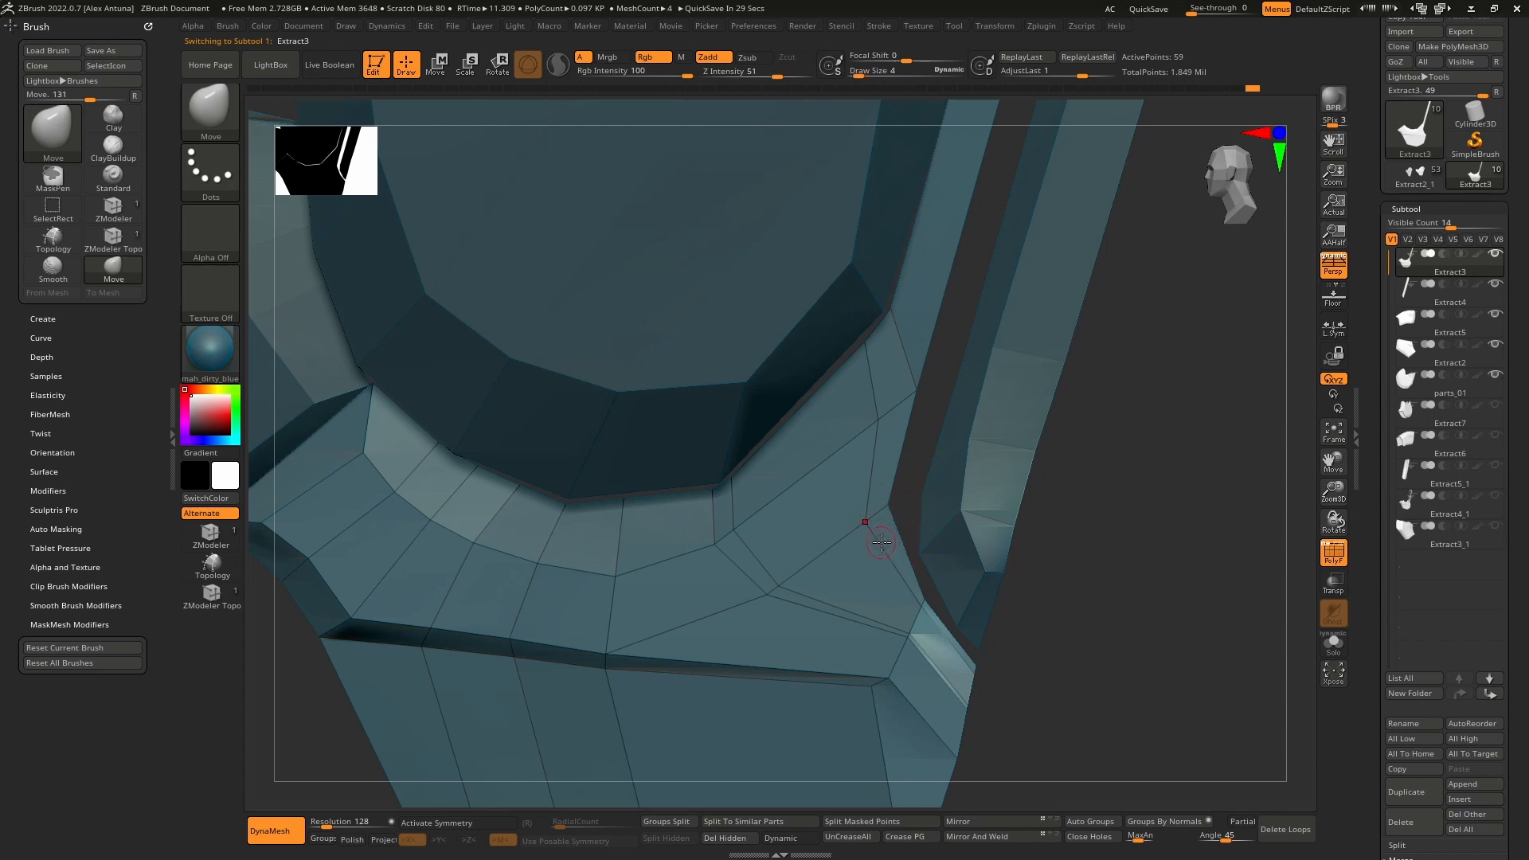
{"action": "right_click_drag", "start_coordinate": [881, 548], "coordinate": [823, 521]}
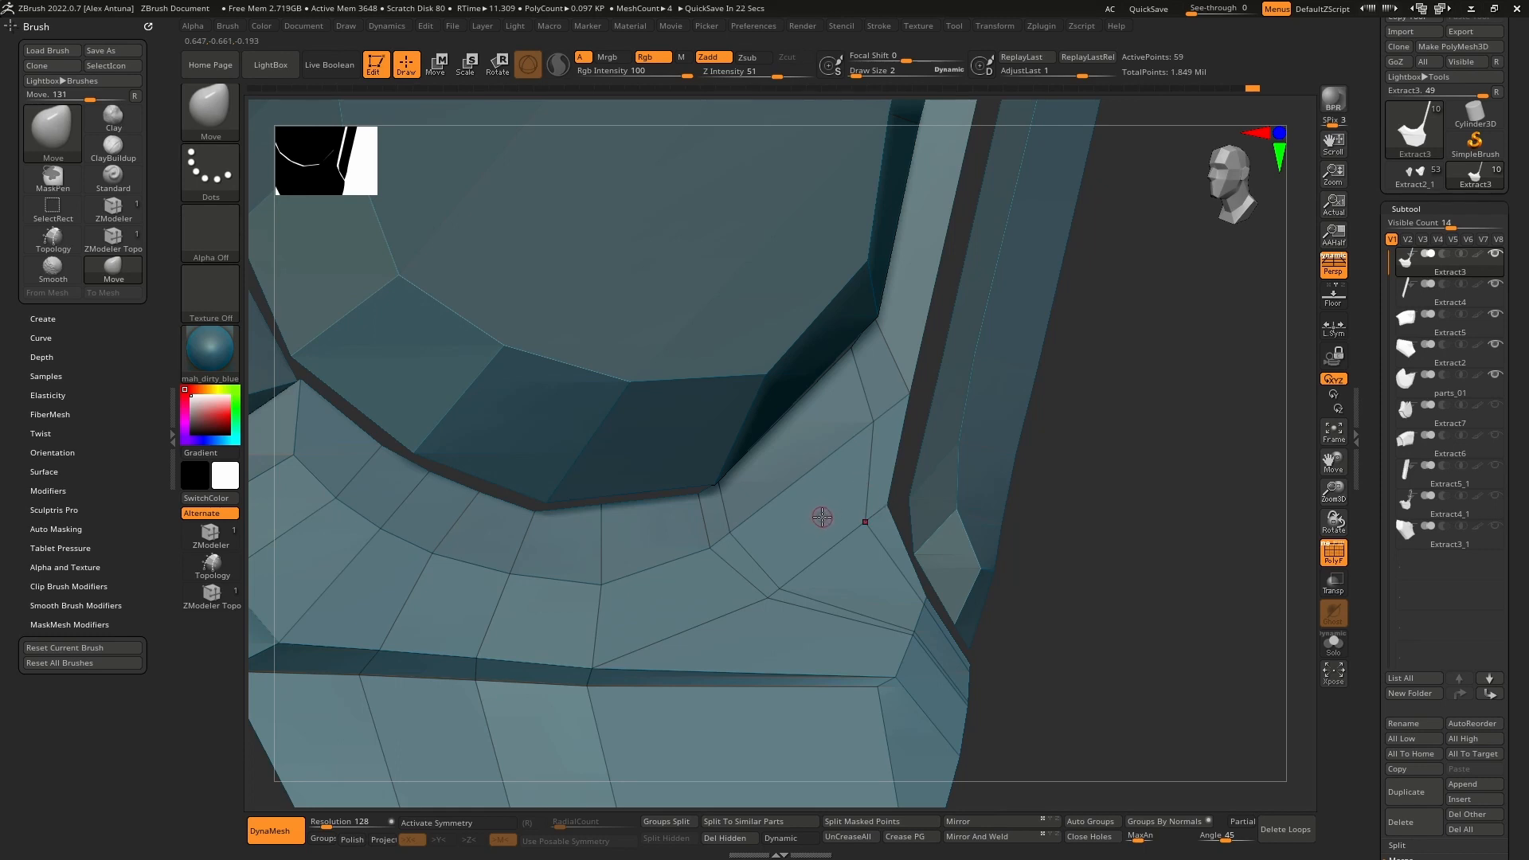
{"action": "left_click", "coordinate": [230, 603]}
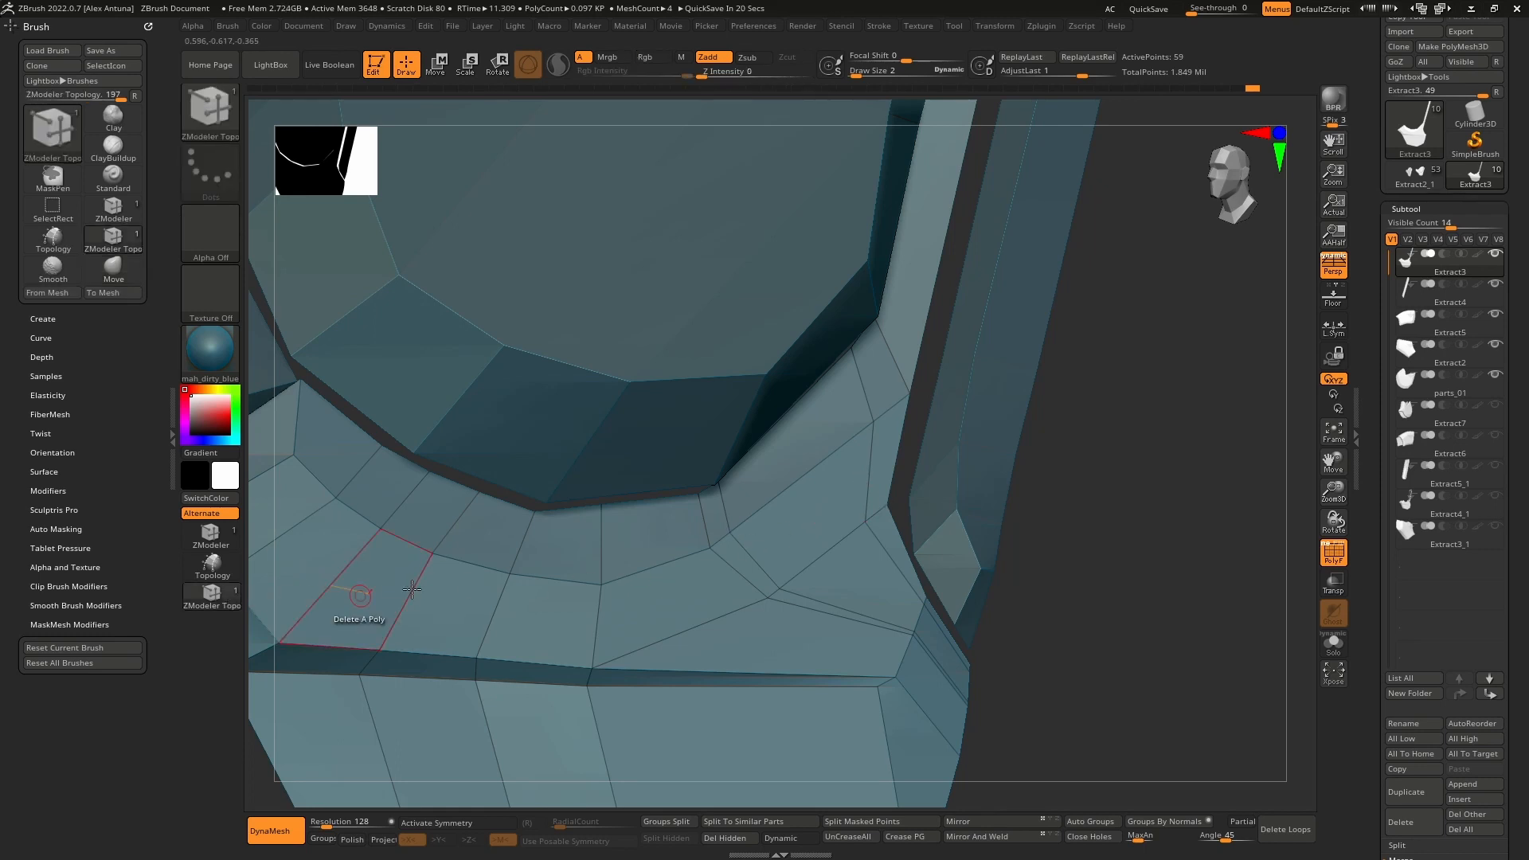
{"action": "key", "text": "space"}
{"action": "left_click", "coordinate": [864, 455]}
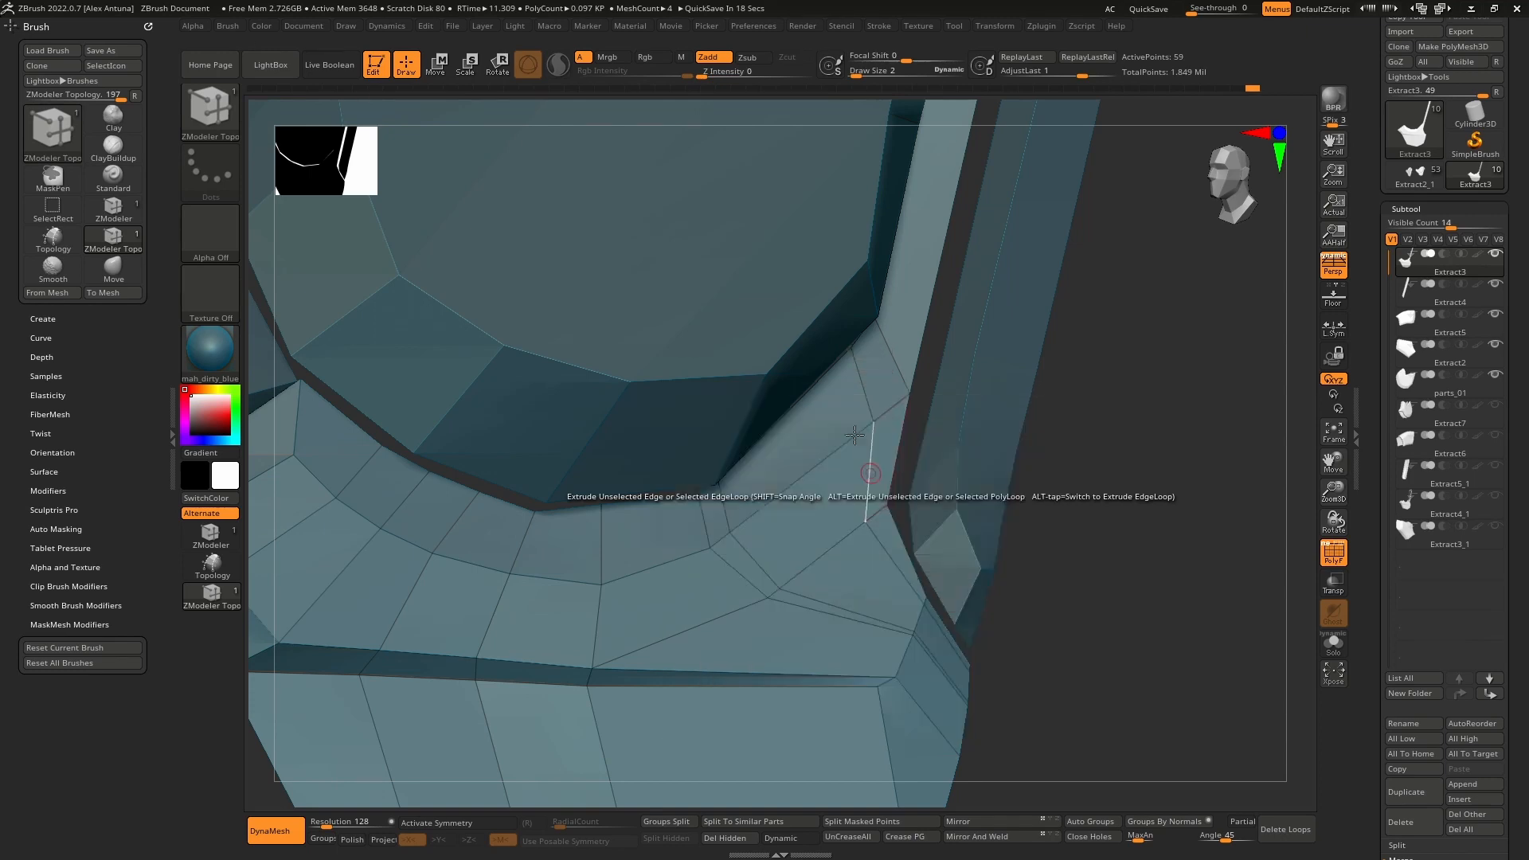
{"action": "left_click", "coordinate": [874, 448]}
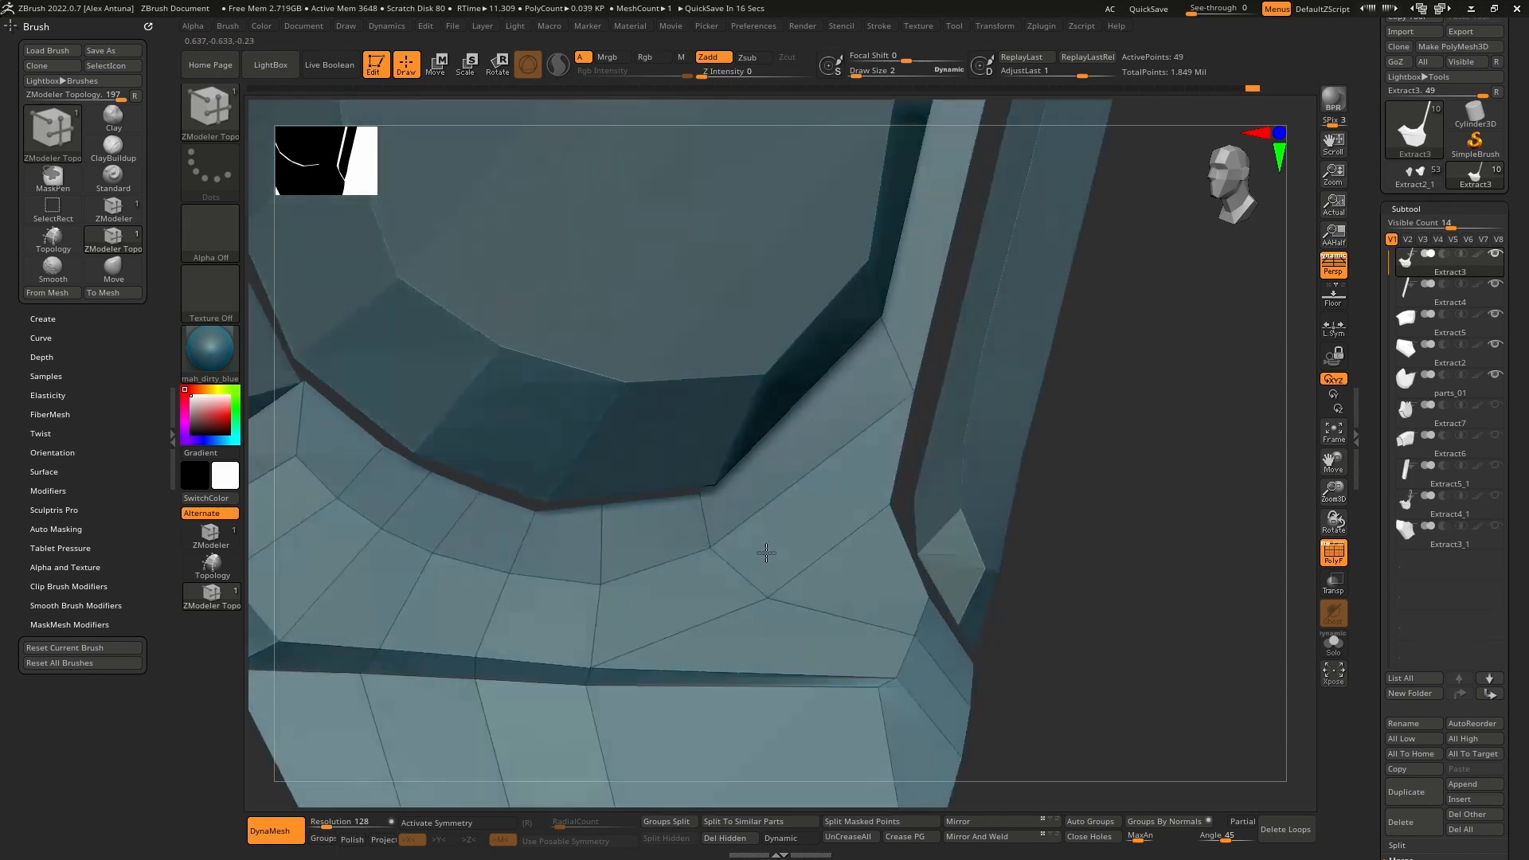
Step: Select the Extract4 strip and pull its inner long edge towards the neighbouring panels with the Move brush
{"action": "right_click_drag", "start_coordinate": [766, 552], "coordinate": [907, 618]}
{"action": "left_click", "coordinate": [952, 583], "text": "alt"}
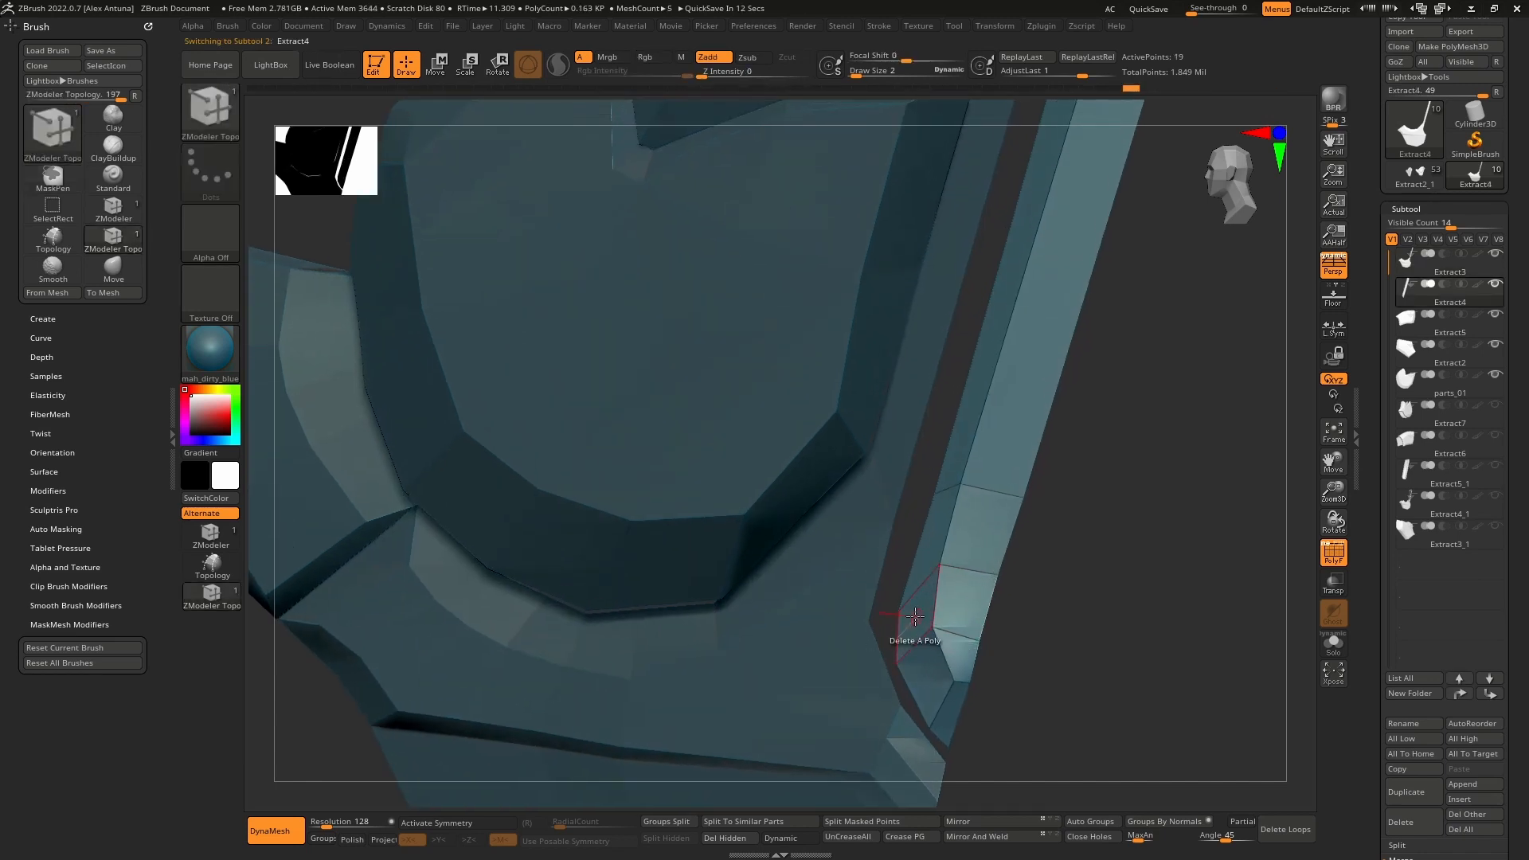
{"action": "key", "text": "b"}
{"action": "key", "text": "m"}
{"action": "key", "text": "v"}
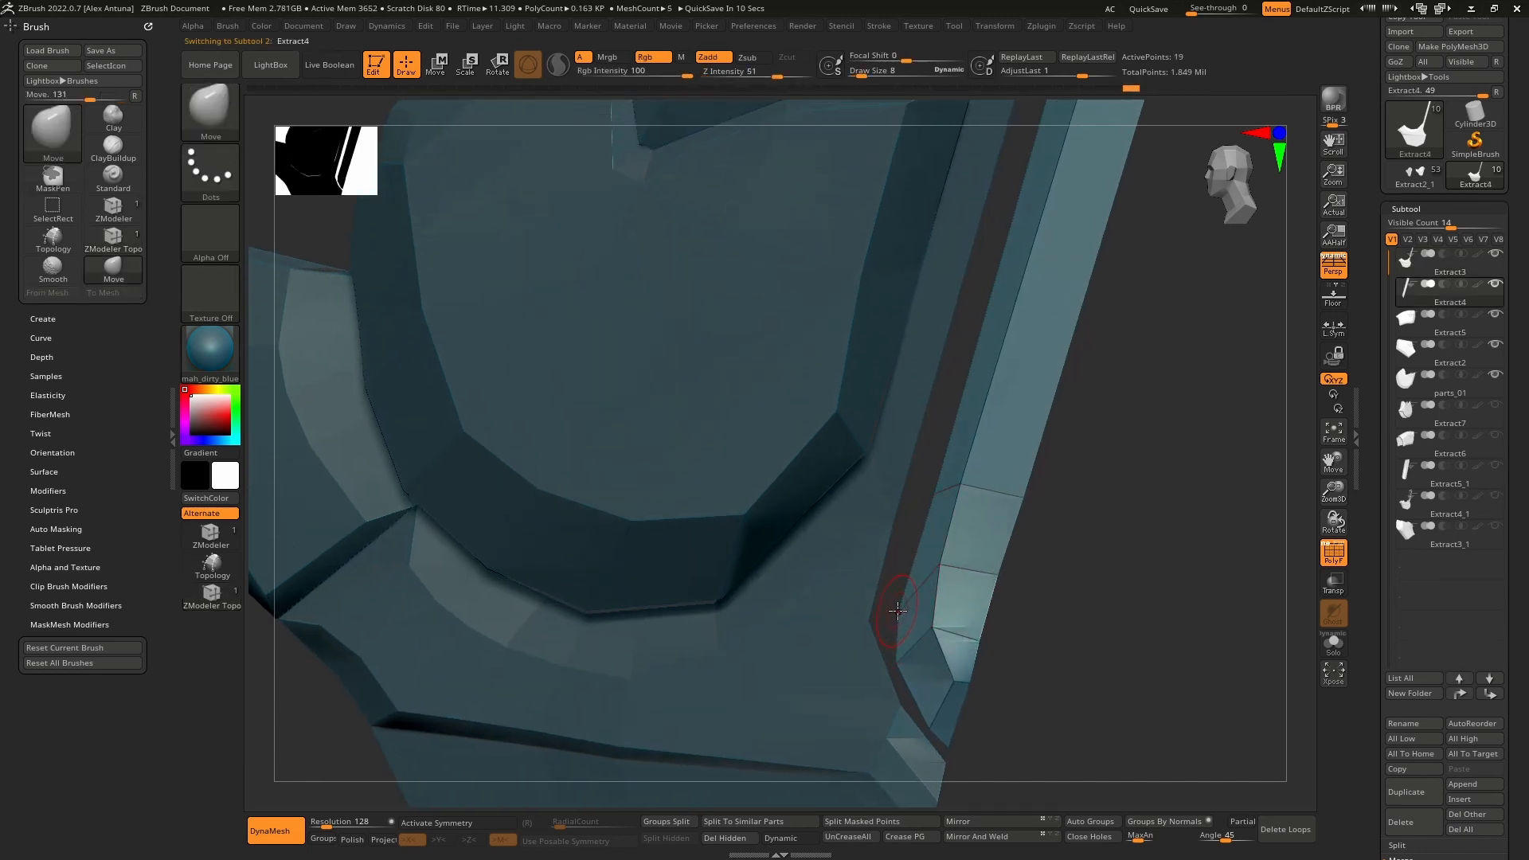
{"action": "left_click_drag", "start_coordinate": [894, 612], "coordinate": [844, 623]}
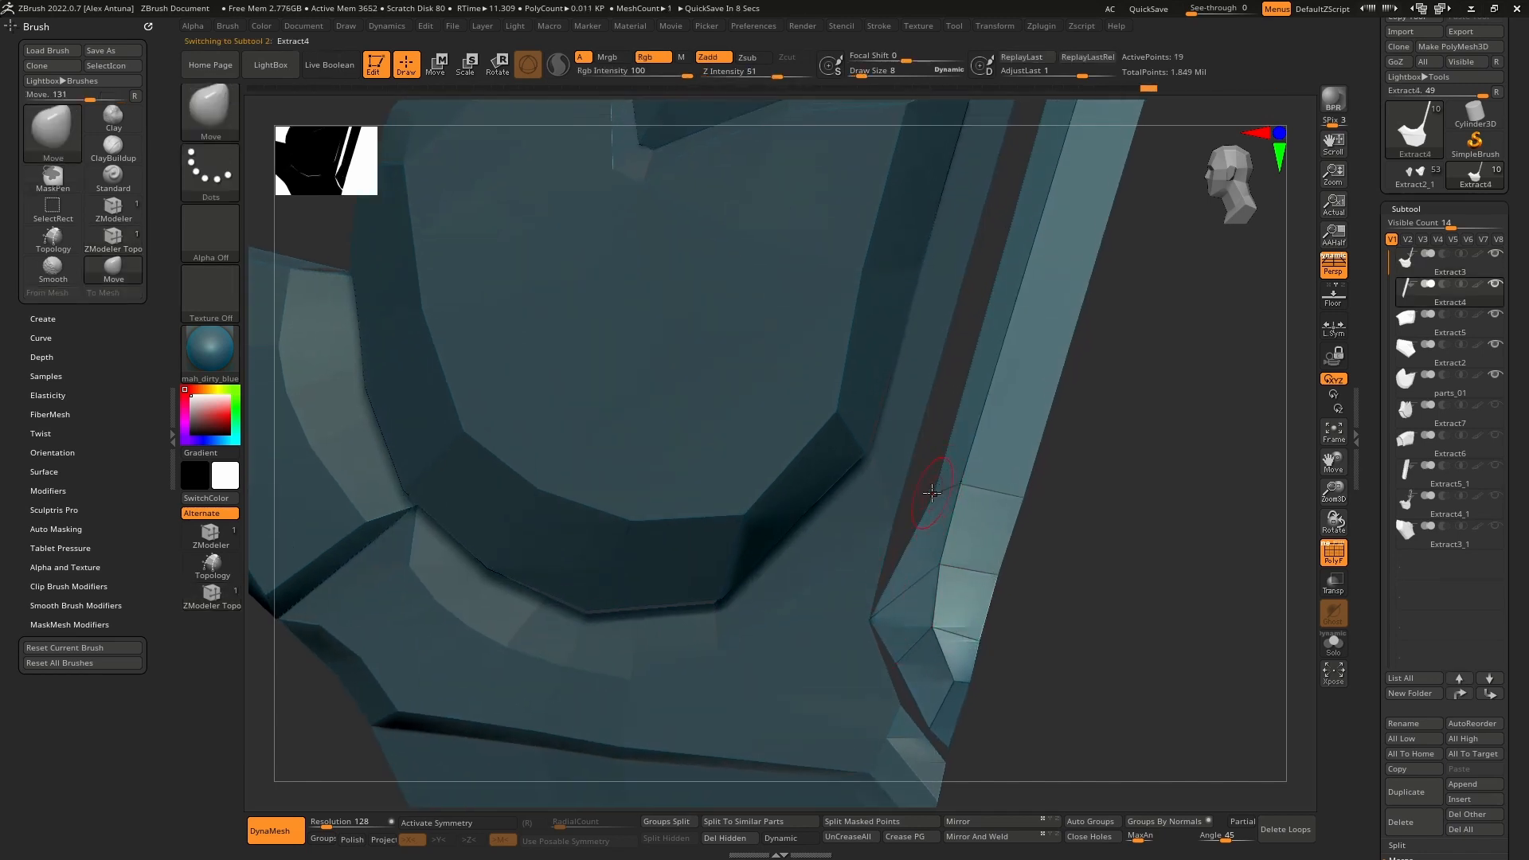
{"action": "left_click_drag", "start_coordinate": [932, 493], "coordinate": [865, 507]}
{"action": "right_click_drag", "start_coordinate": [963, 345], "coordinate": [940, 440], "text": "alt"}
{"action": "left_click_drag", "start_coordinate": [948, 440], "coordinate": [891, 430]}
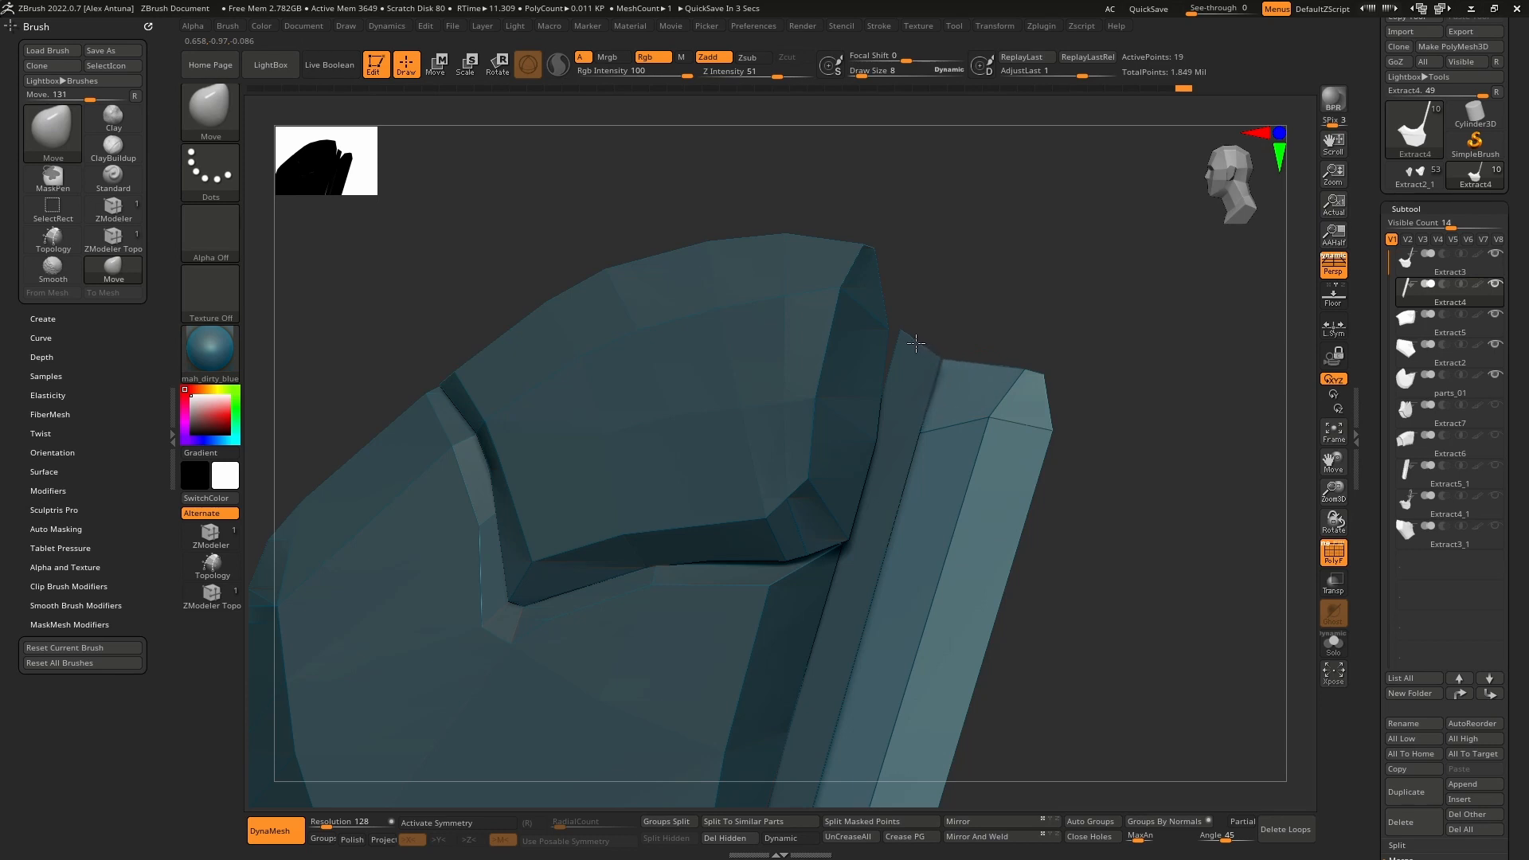
Step: Move the points at the lower end of the Extract4 strip against the adjoining panel and quick-save the project
{"action": "right_click_drag", "start_coordinate": [930, 351], "coordinate": [943, 404]}
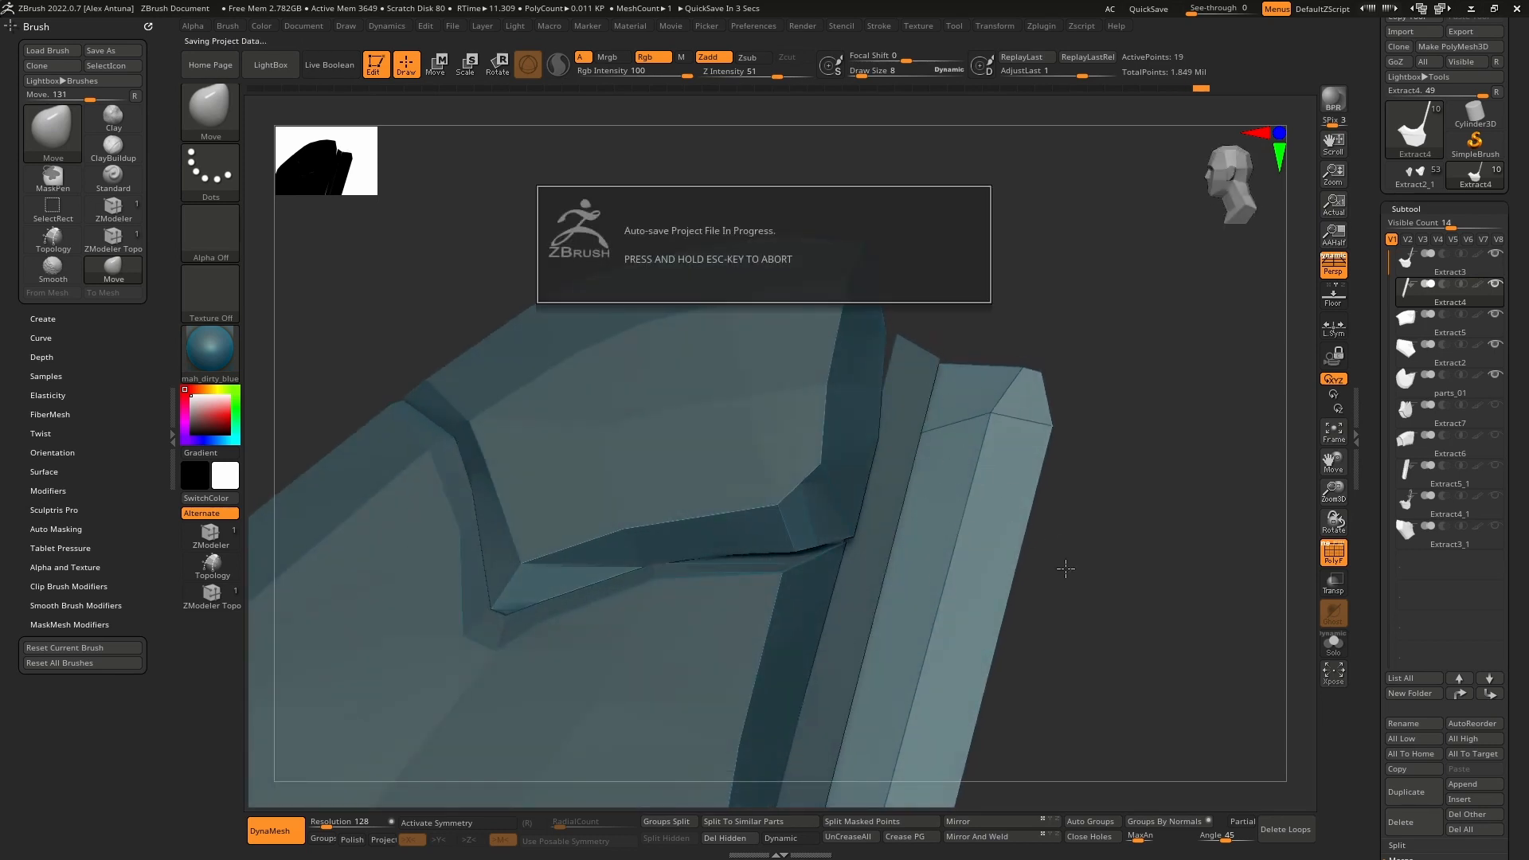
{"action": "mouse_move", "coordinate": [1063, 544]}
{"action": "right_mouse_down", "text": "ctrl"}
{"action": "mouse_move", "coordinate": [1082, 553]}
{"action": "mouse_move", "coordinate": [965, 650]}
{"action": "right_mouse_up", "text": "ctrl"}
{"action": "right_click_drag", "start_coordinate": [965, 650], "coordinate": [1047, 500], "text": "alt"}
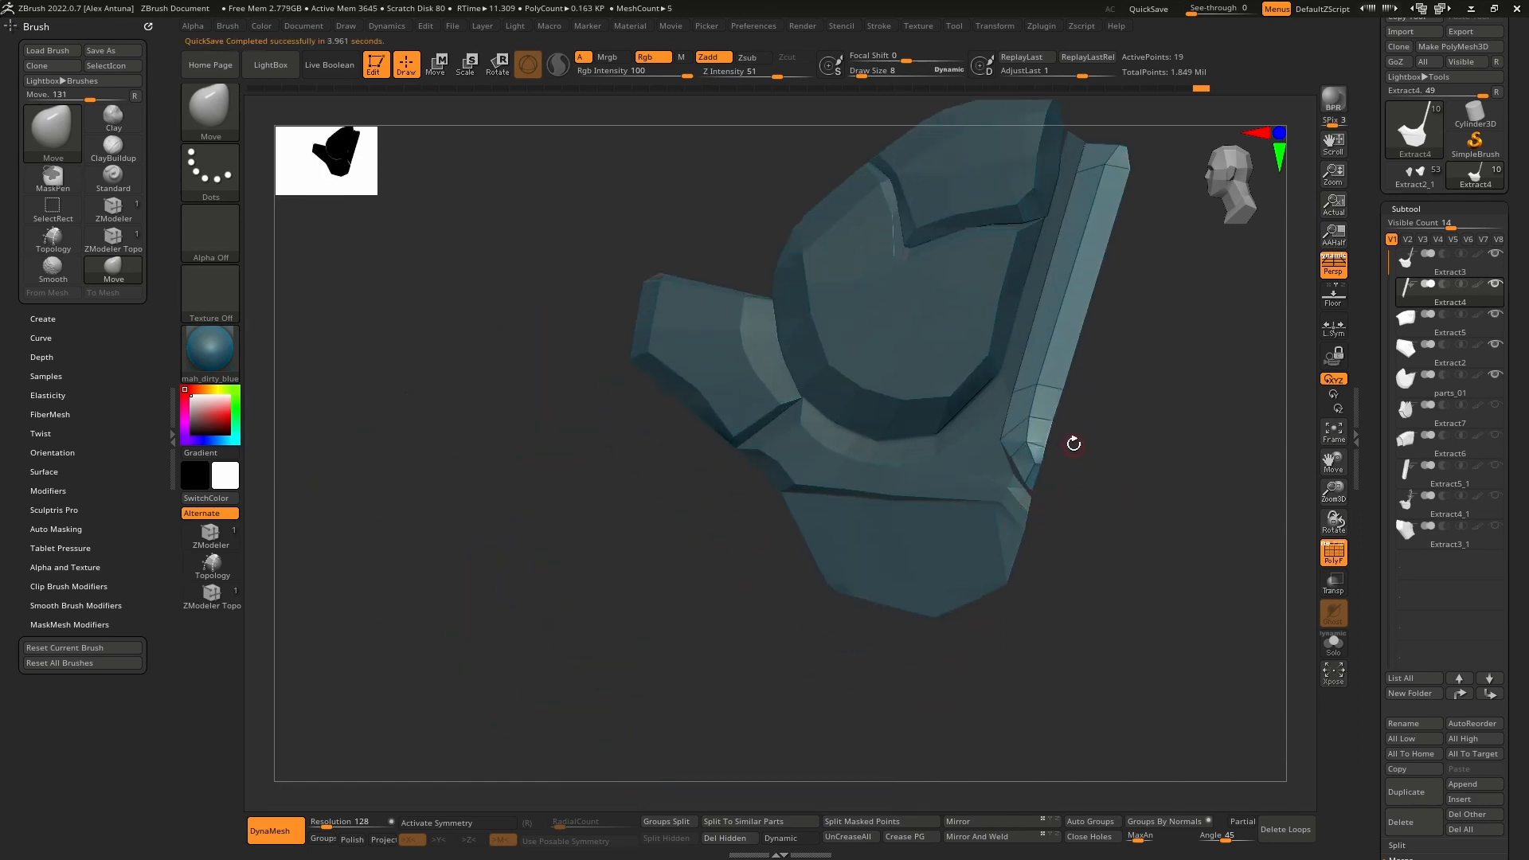
{"action": "mouse_move", "coordinate": [1072, 444]}
{"action": "right_mouse_down", "text": "ctrl"}
{"action": "mouse_move", "coordinate": [1046, 595]}
{"action": "mouse_move", "coordinate": [1096, 319]}
{"action": "mouse_move", "coordinate": [1064, 525]}
{"action": "right_mouse_up", "text": "ctrl"}
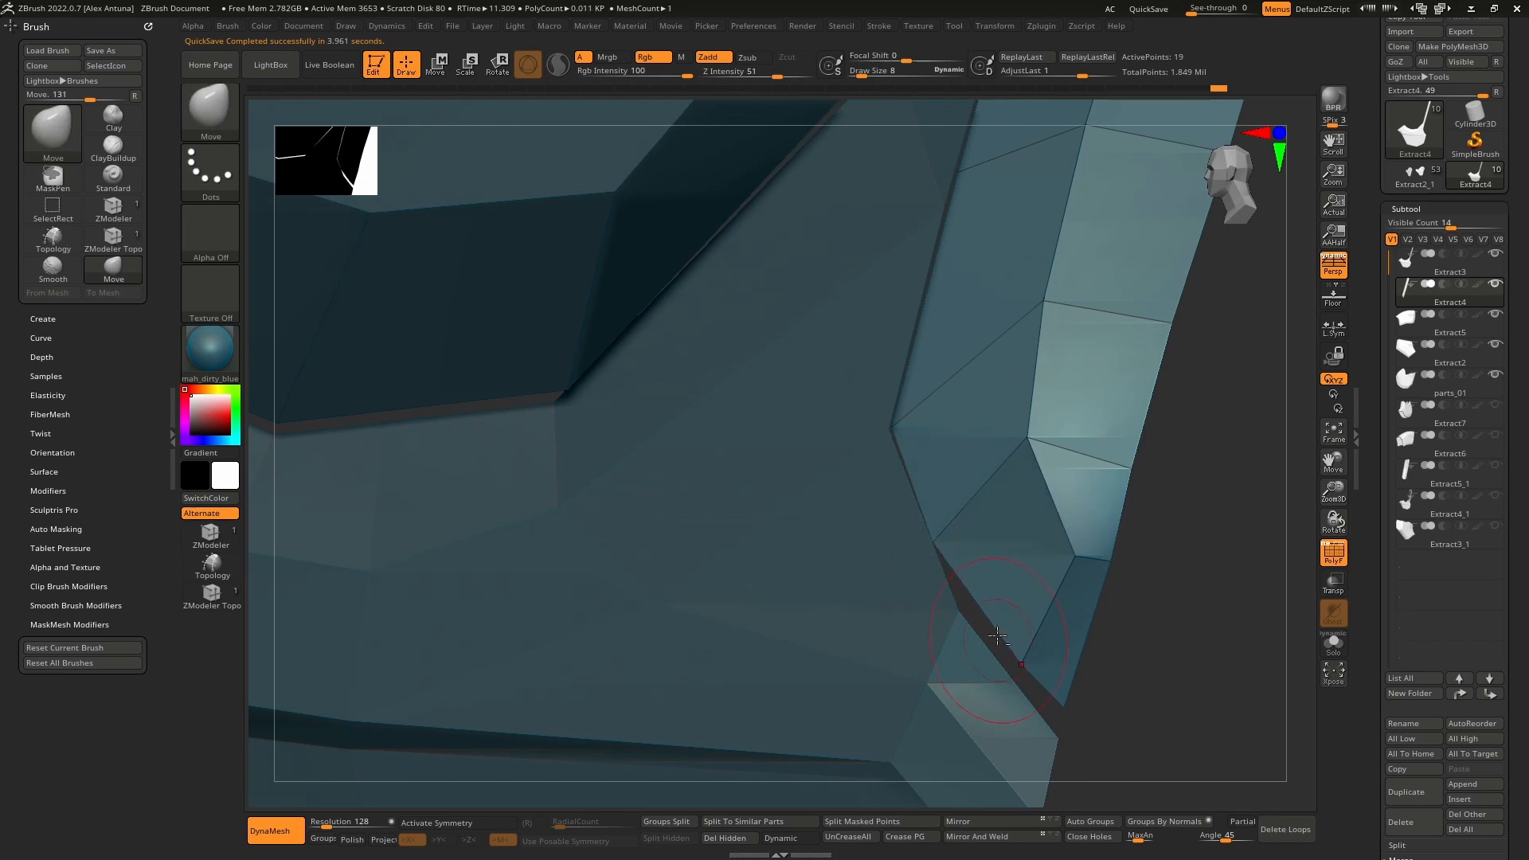
{"action": "right_click_drag", "start_coordinate": [997, 636], "coordinate": [923, 548], "text": "alt"}
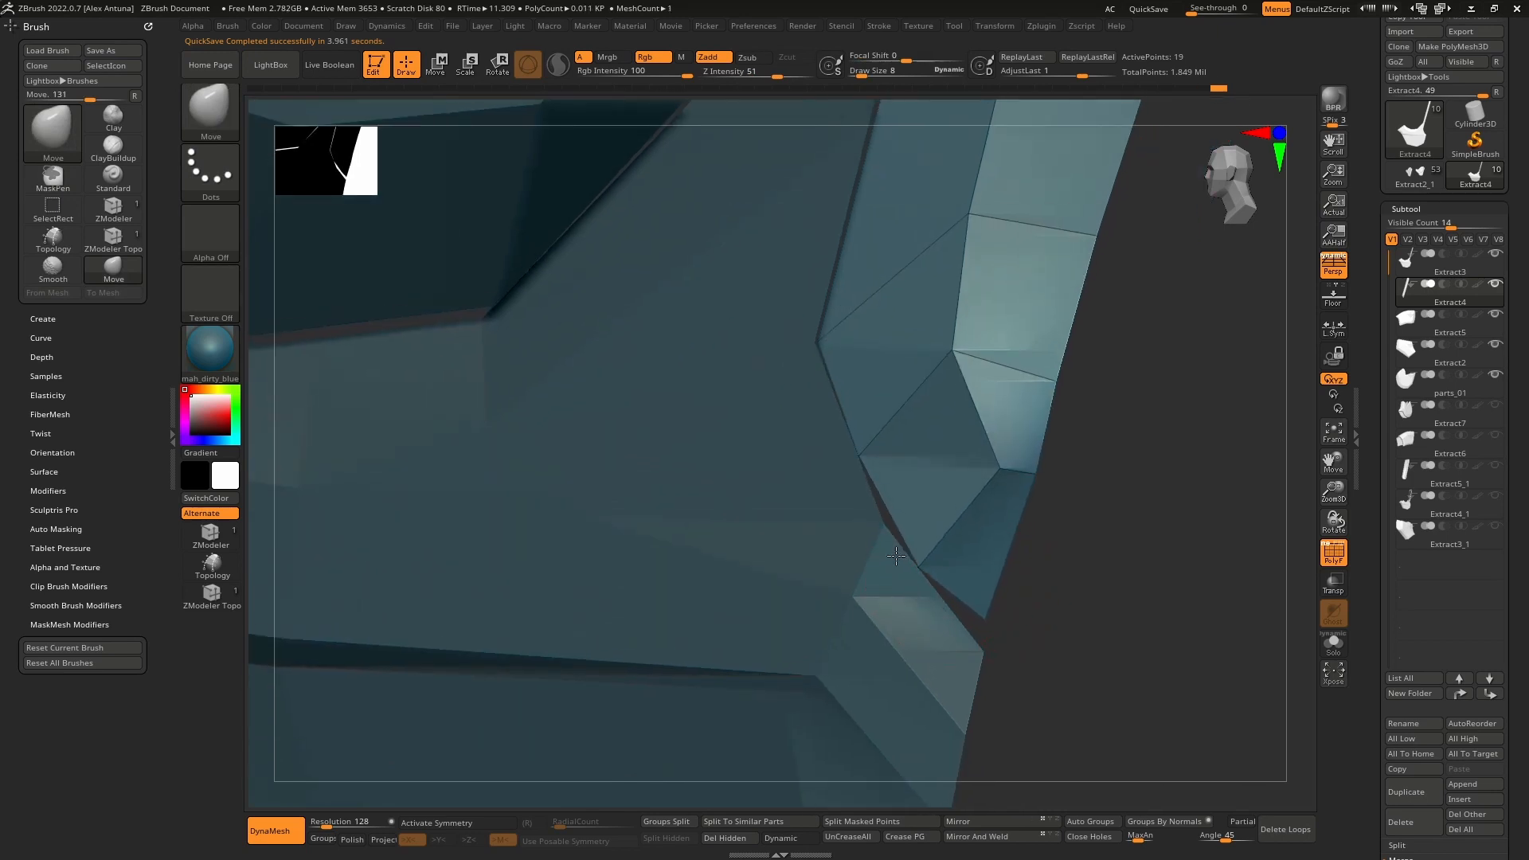
{"action": "left_click_drag", "start_coordinate": [896, 556], "coordinate": [866, 512]}
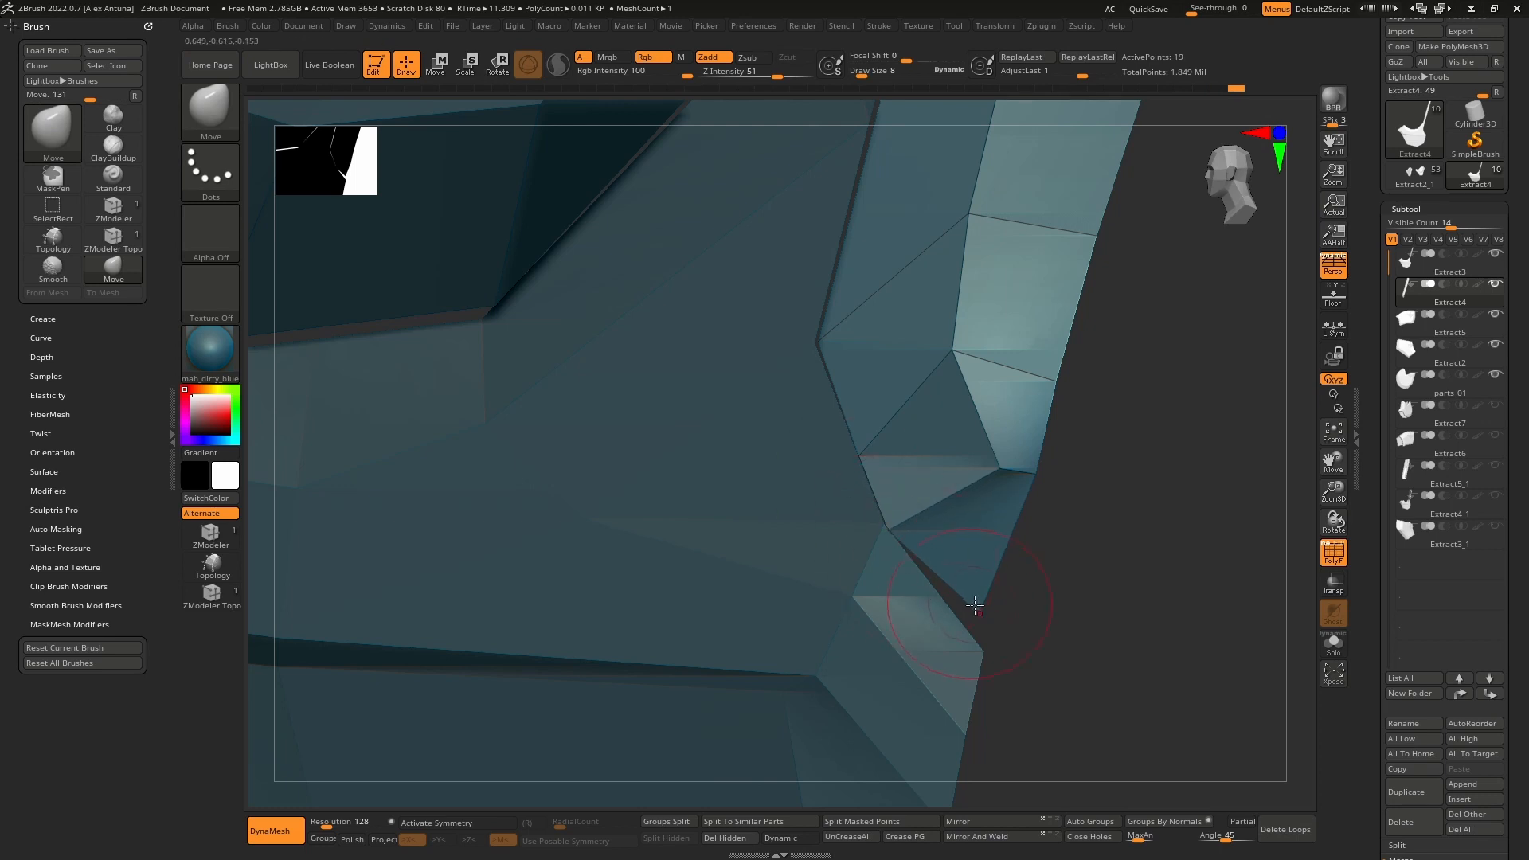
{"action": "mouse_move", "coordinate": [986, 646]}
{"action": "left_mouse_down"}
{"action": "mouse_move", "coordinate": [993, 693]}
{"action": "mouse_move", "coordinate": [895, 608]}
{"action": "mouse_move", "coordinate": [922, 484]}
{"action": "mouse_move", "coordinate": [835, 477]}
{"action": "mouse_move", "coordinate": [896, 492]}
{"action": "mouse_move", "coordinate": [983, 475]}
{"action": "left_mouse_up"}
{"action": "right_click_drag", "start_coordinate": [983, 474], "coordinate": [805, 448]}
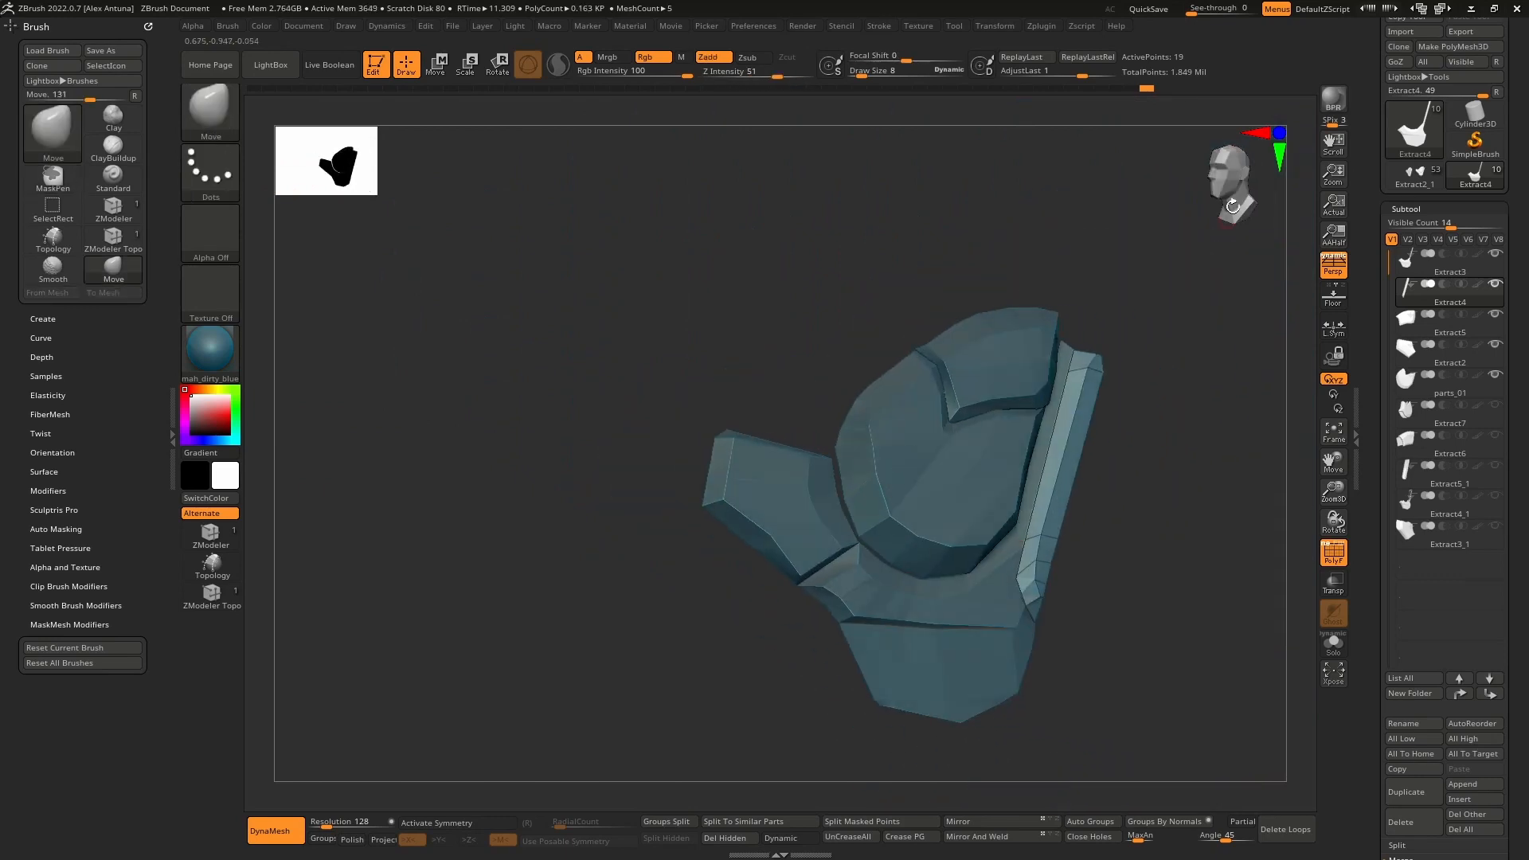
{"action": "left_click", "coordinate": [1147, 11]}
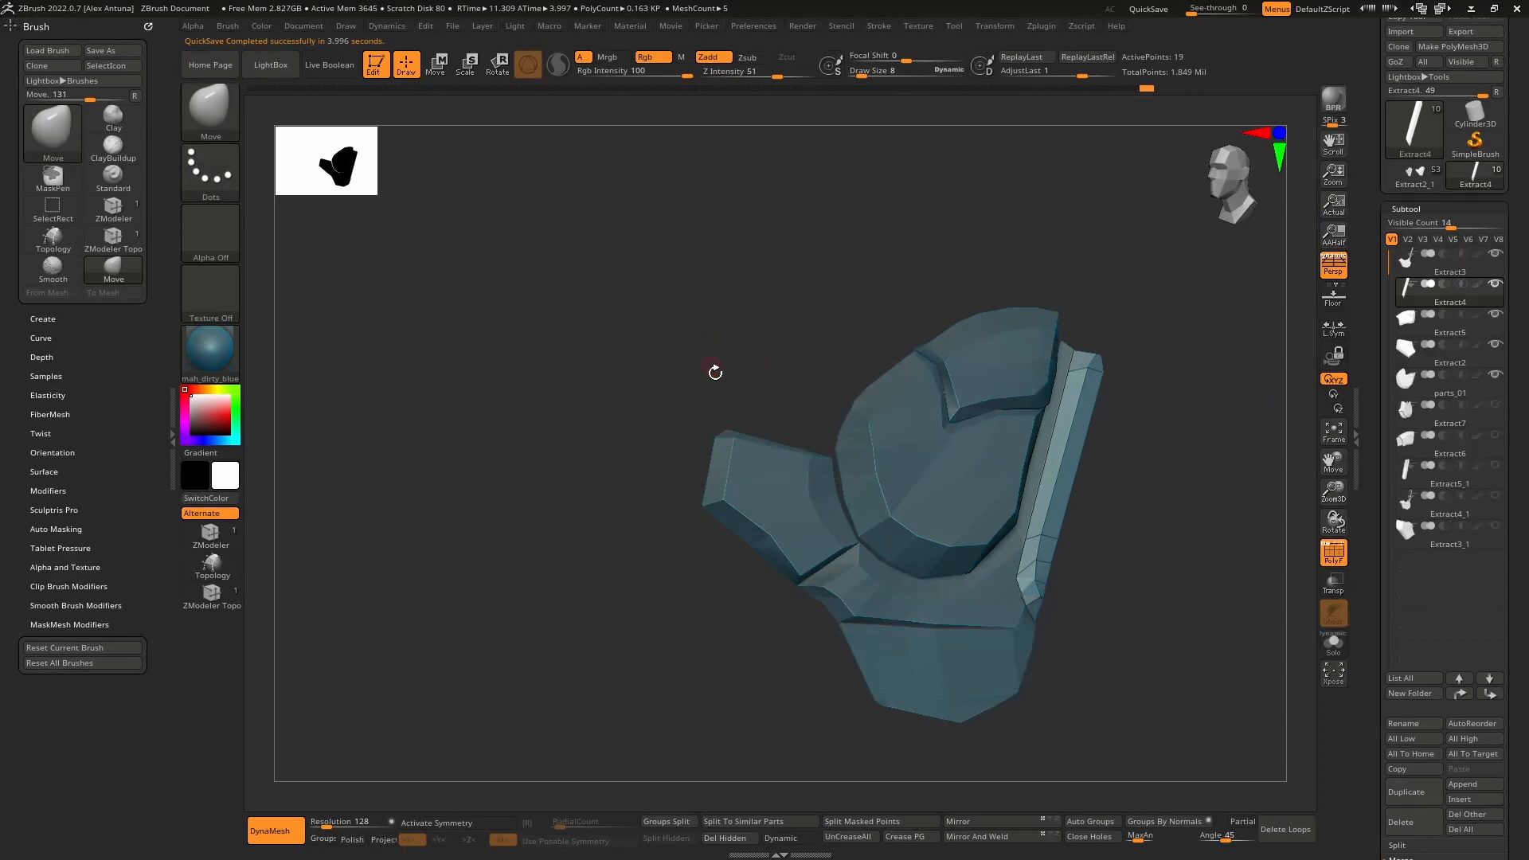
Step: Select the Extract2 panel and switch the material to SoftPlastic
{"action": "right_click_drag", "start_coordinate": [768, 388], "coordinate": [700, 427]}
{"action": "left_click", "coordinate": [709, 410], "text": "alt"}
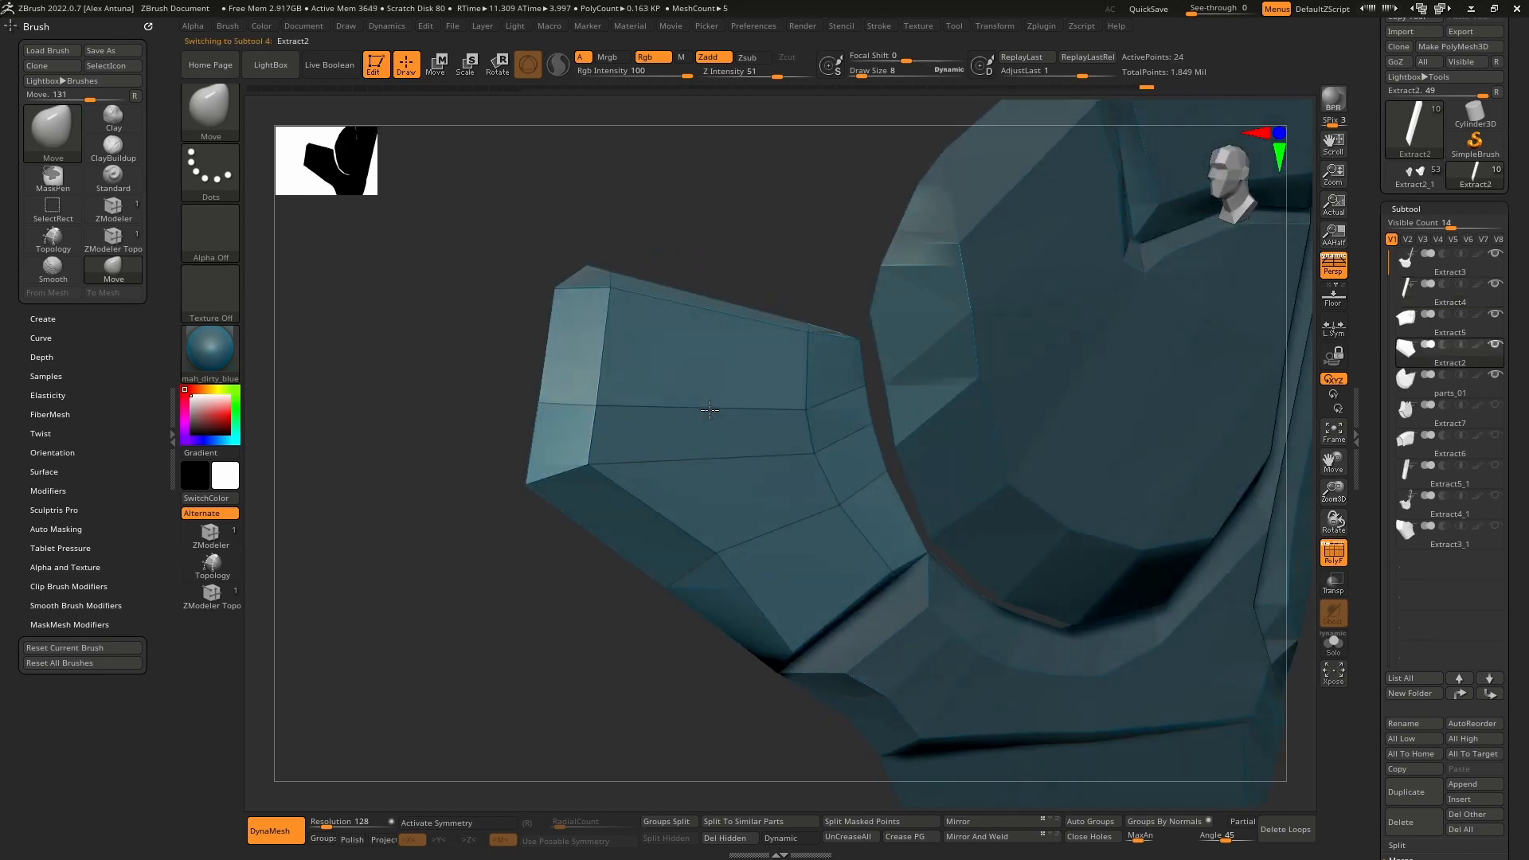
{"action": "right_click_drag", "start_coordinate": [389, 385], "coordinate": [356, 374]}
{"action": "left_click", "coordinate": [209, 358]}
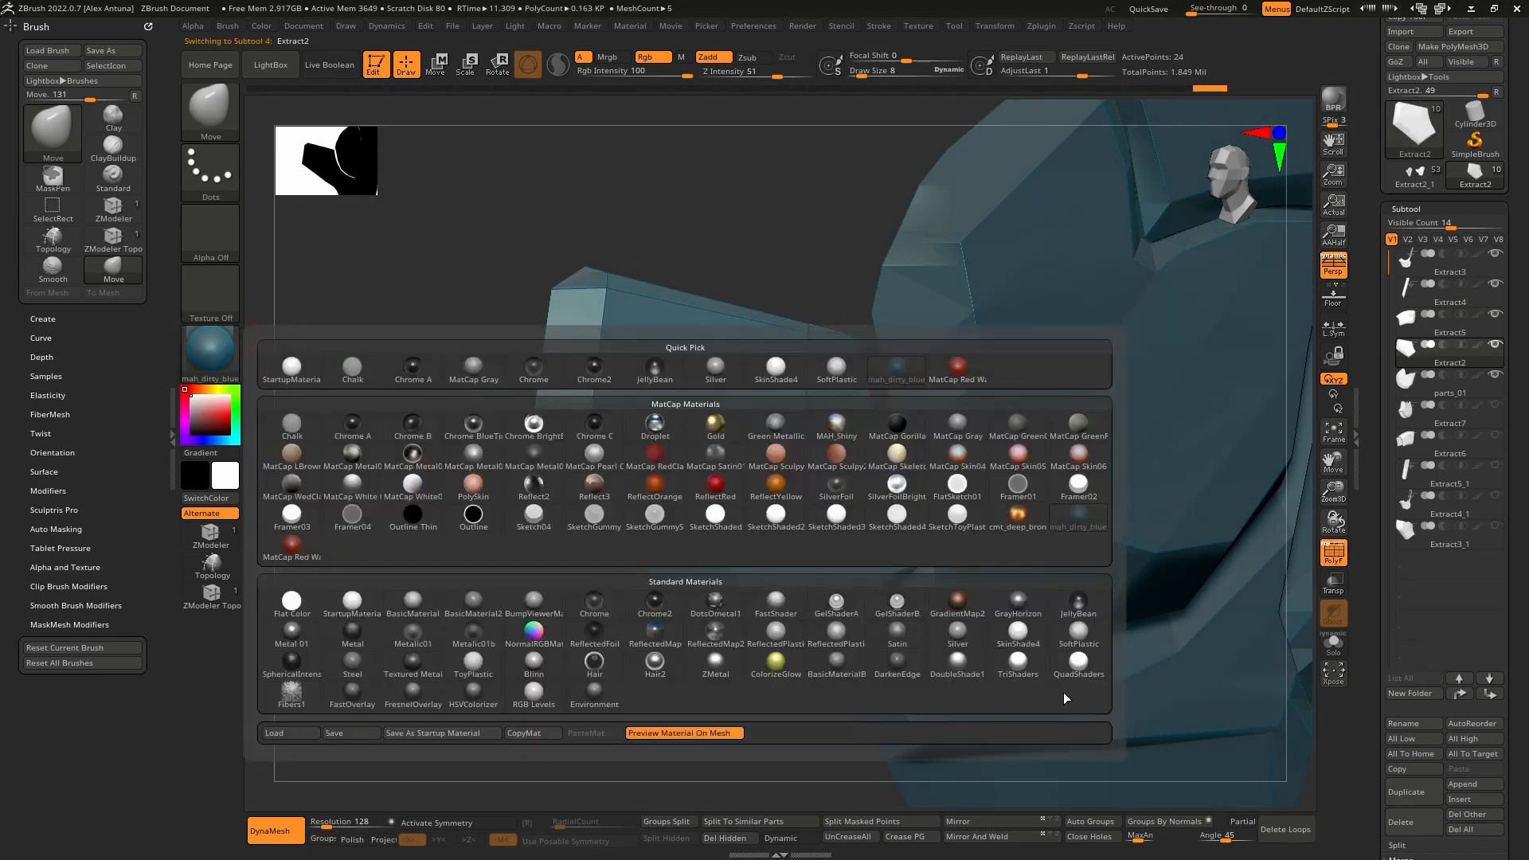
{"action": "left_click", "coordinate": [1078, 637]}
Step: Open the EdgeLoop settings in the geometry options for the Extract2 panel
{"action": "left_click_drag", "start_coordinate": [1371, 676], "coordinate": [1384, 530]}
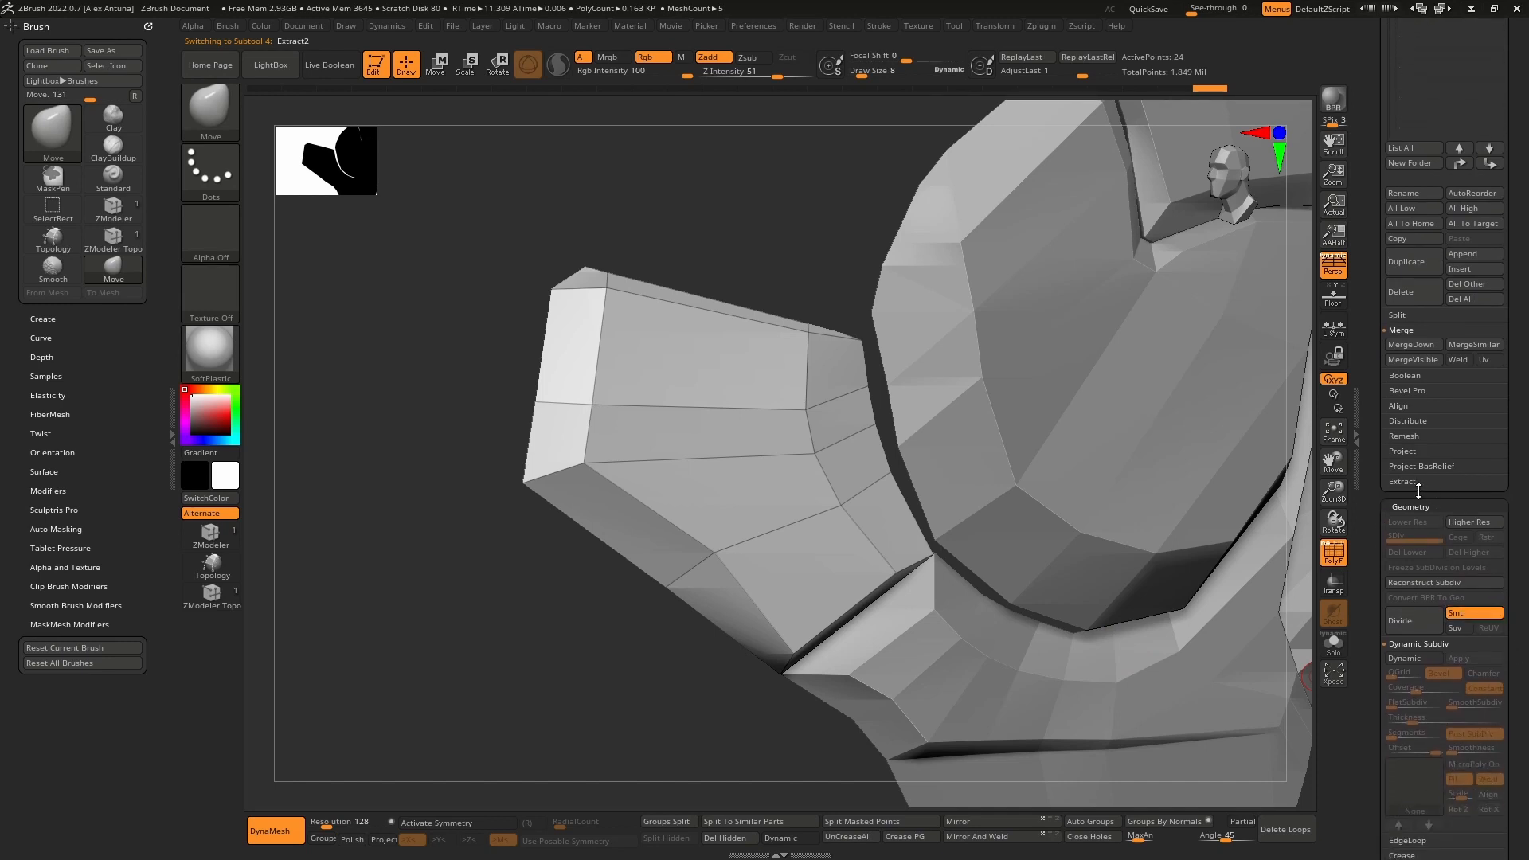
{"action": "left_click_drag", "start_coordinate": [1374, 549], "coordinate": [1384, 433]}
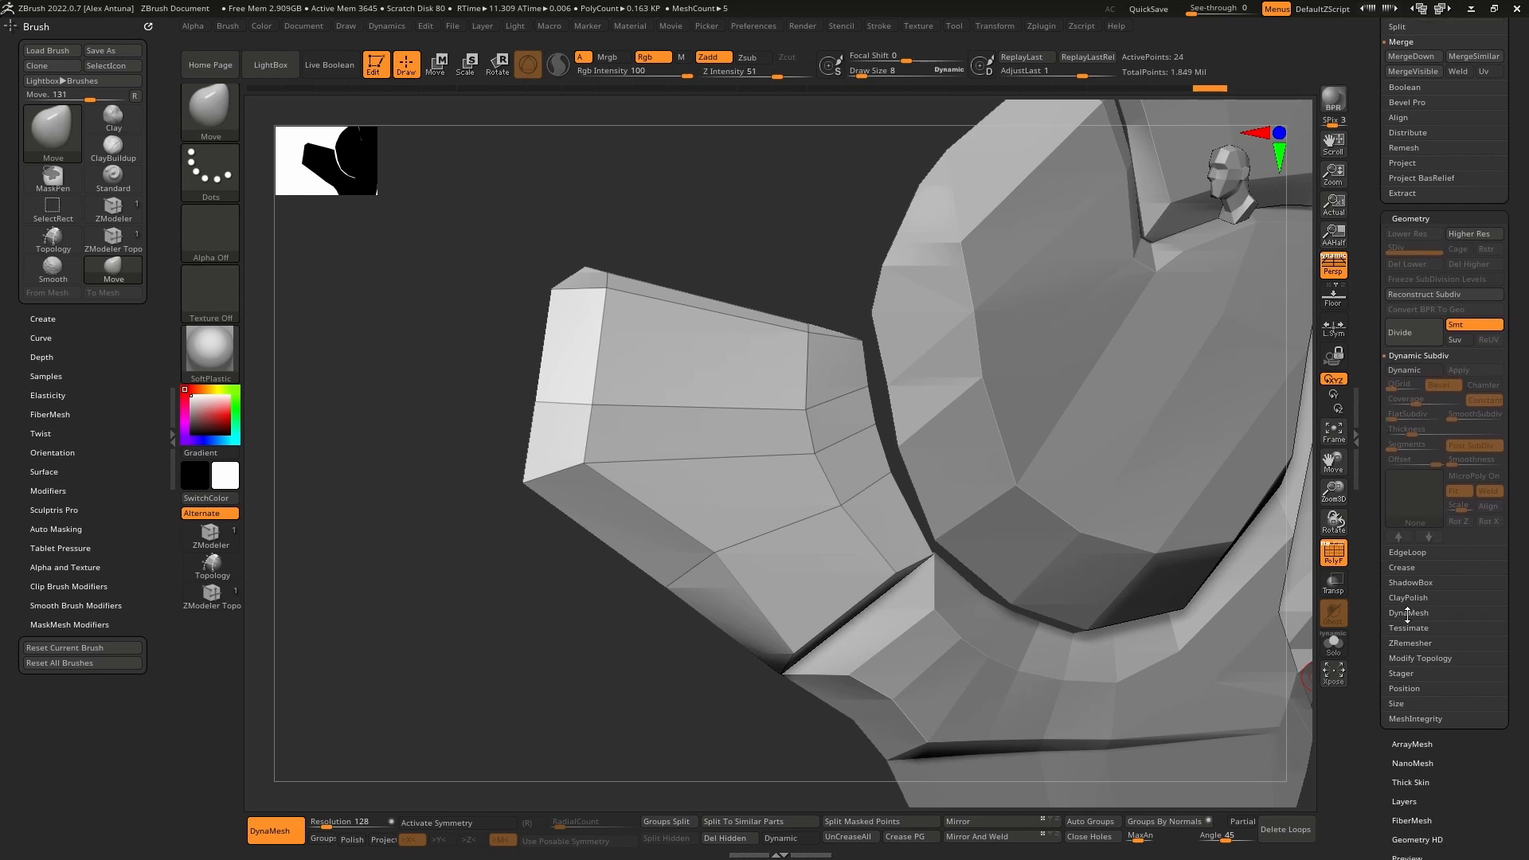
{"action": "left_click", "coordinate": [1402, 567]}
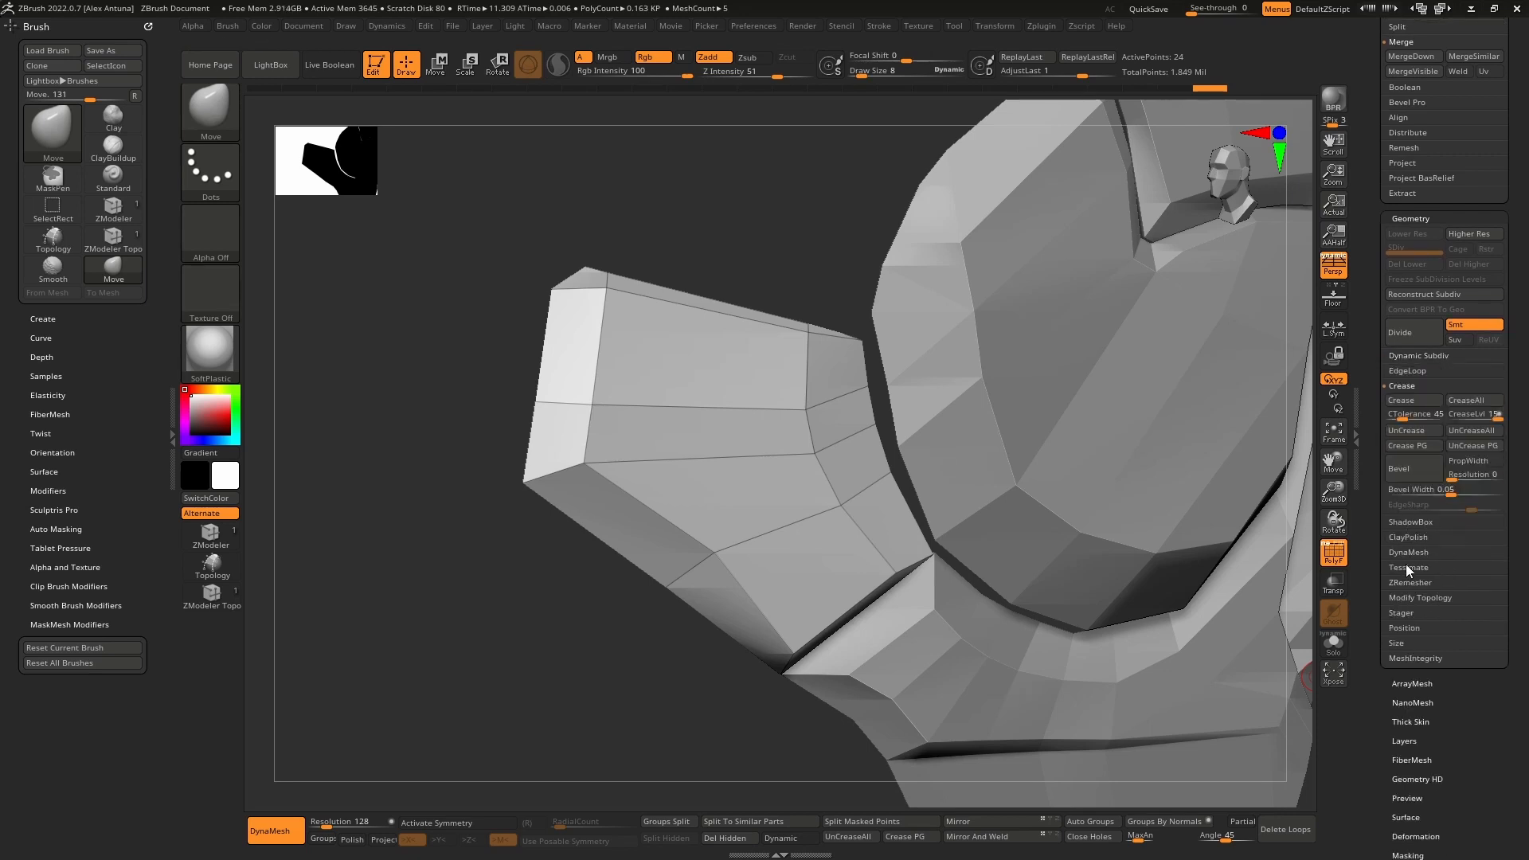
{"action": "left_click", "coordinate": [1424, 374]}
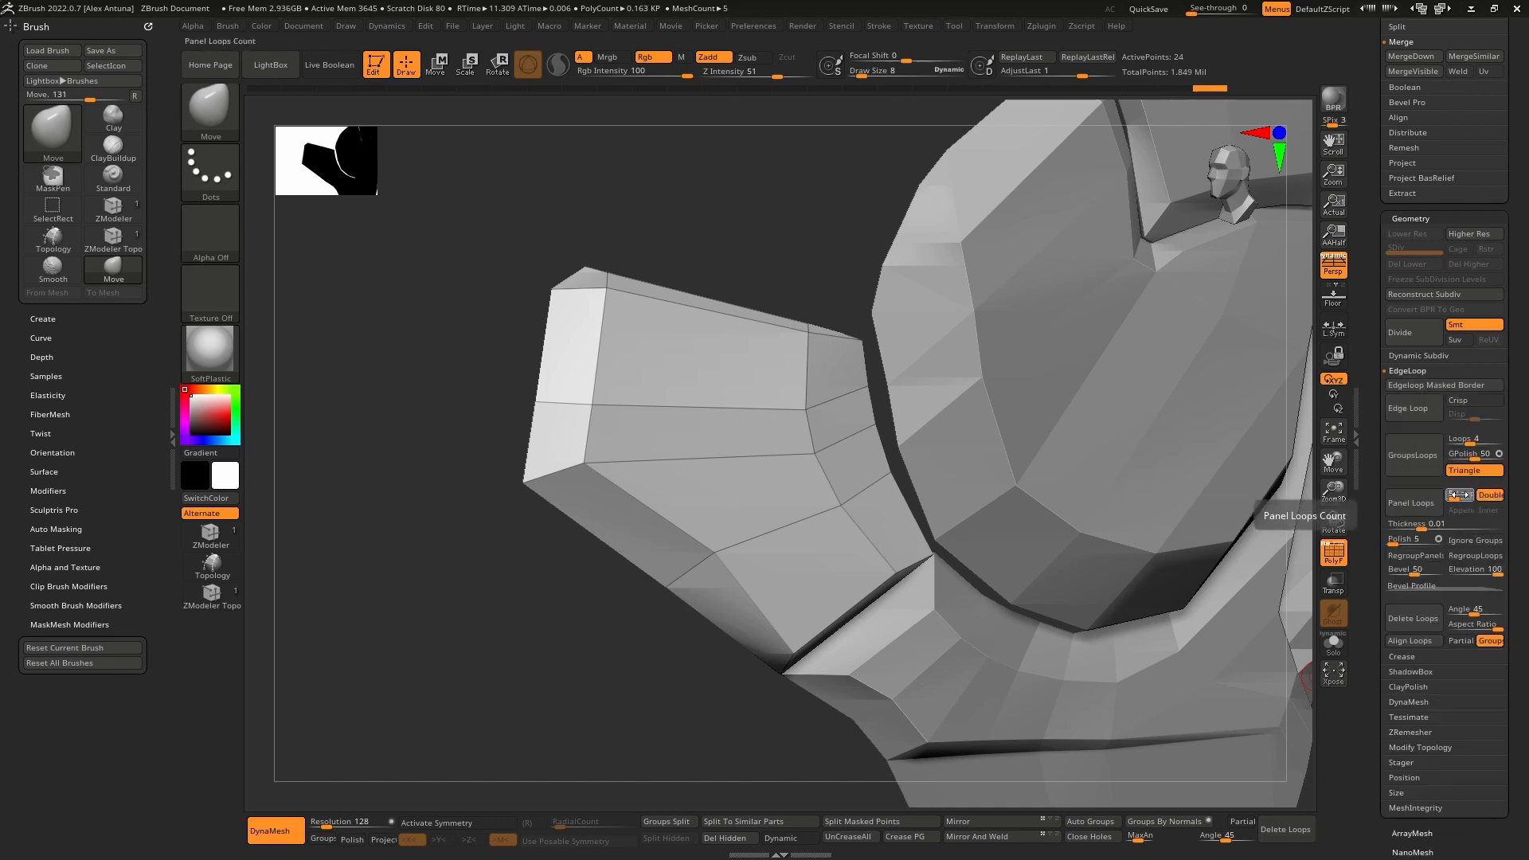
Step: Try Panel Loops on the Extract2 panel with the current settings, and undo it
{"action": "left_click", "coordinate": [1412, 508]}
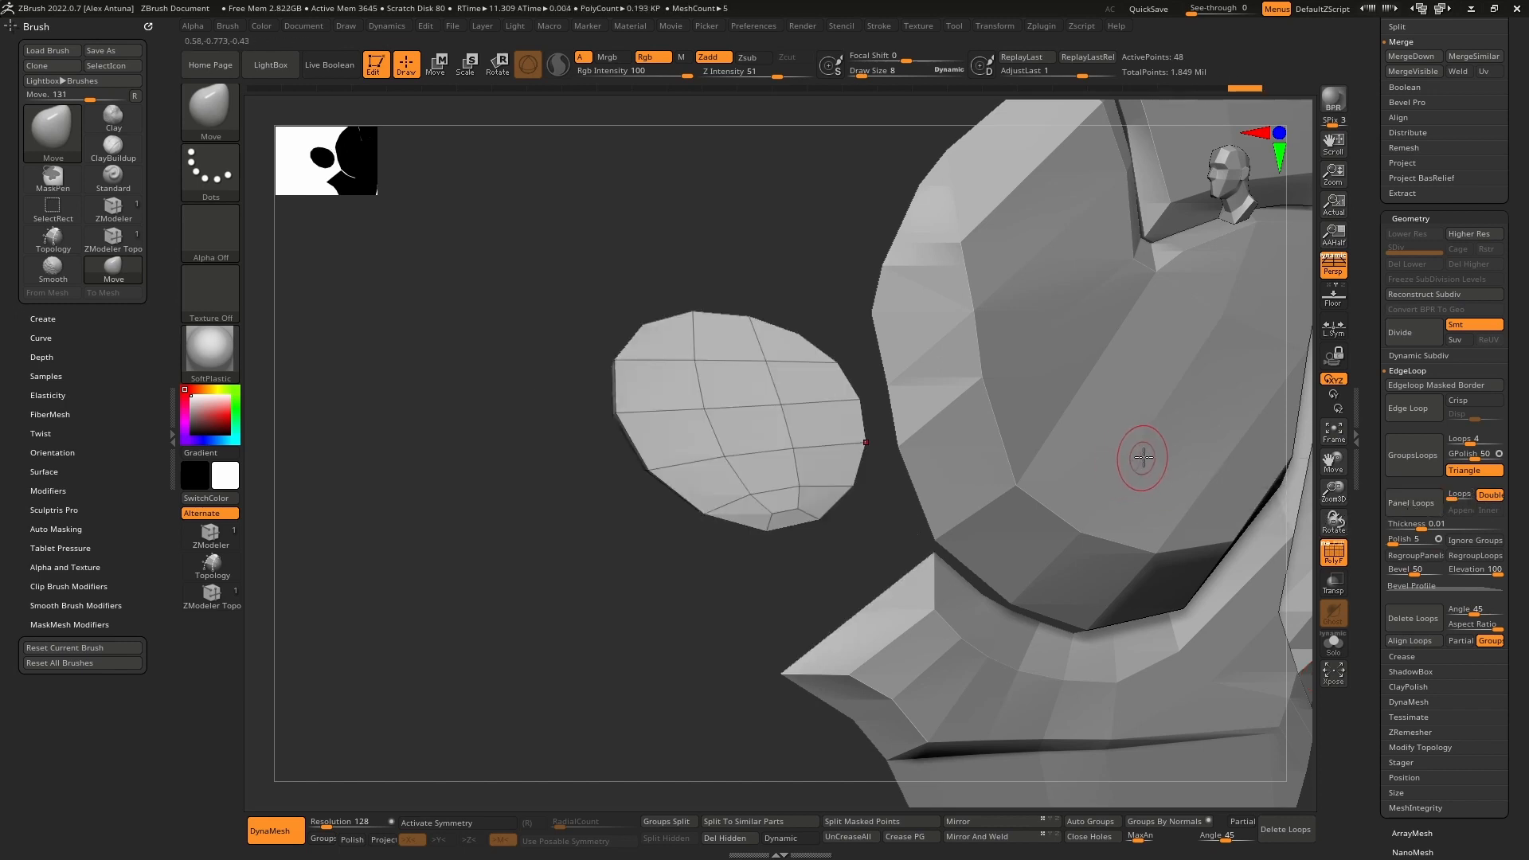
{"action": "key", "text": "ctrl+z"}
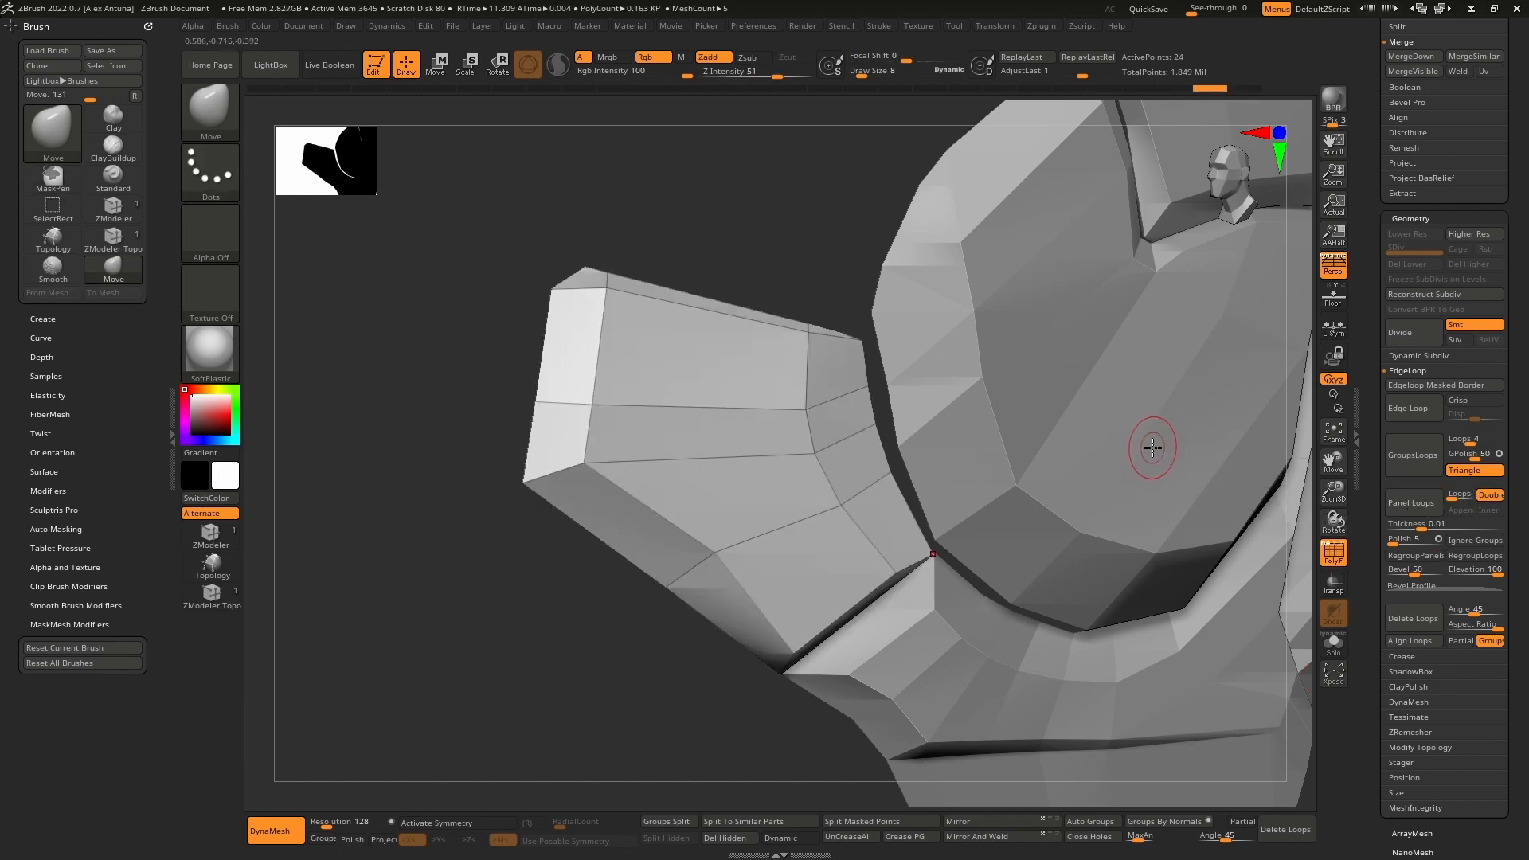
Step: Try Panel Loops on the Extract2 panel with 2 loops and a thickness of 0.1, and undo it
{"action": "right_click_drag", "start_coordinate": [1143, 456], "coordinate": [1271, 463]}
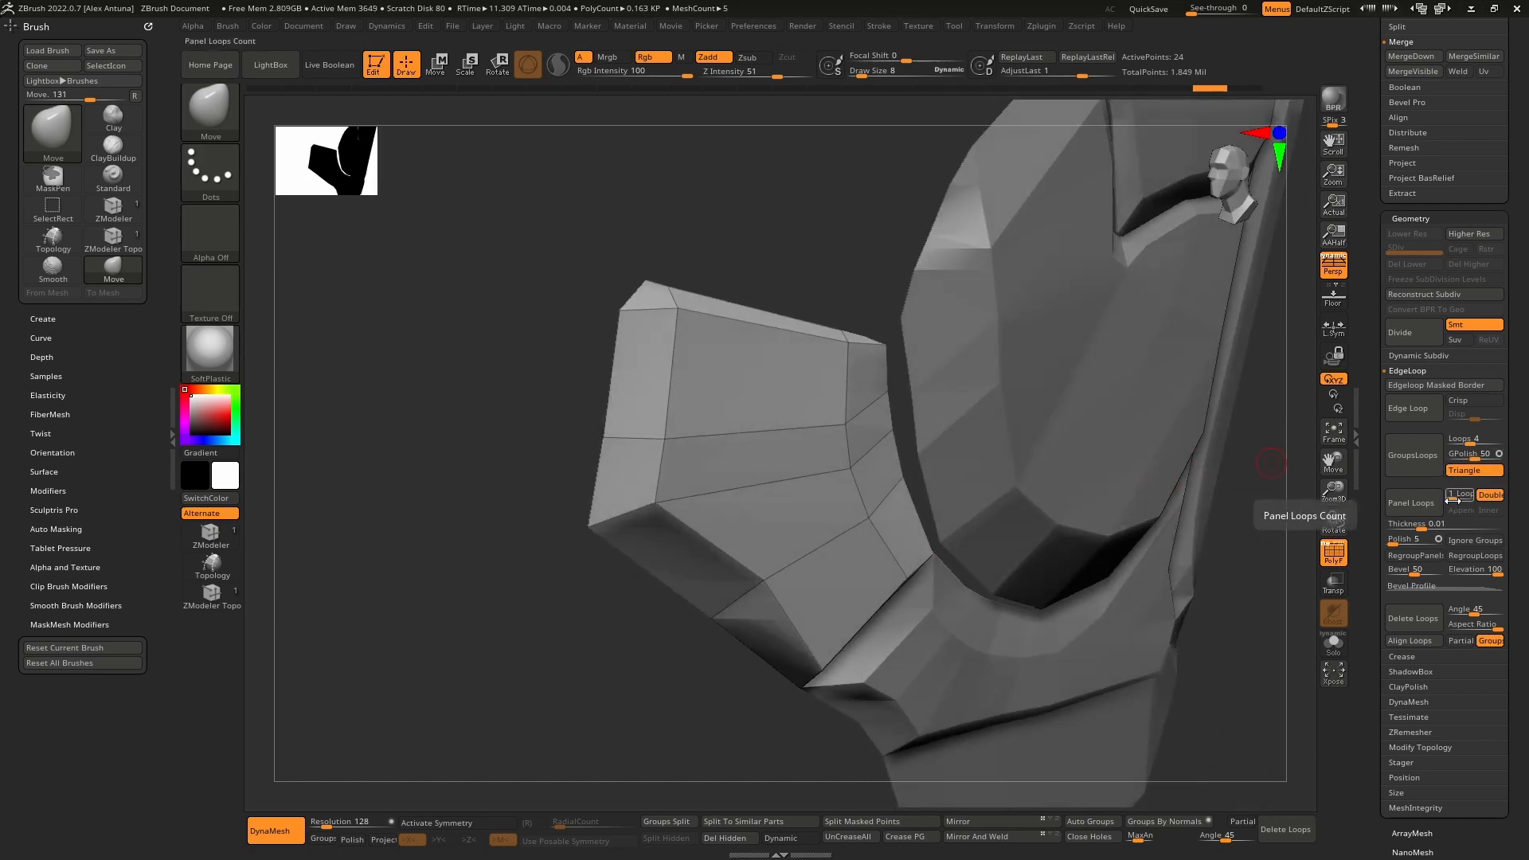
{"action": "left_click_drag", "start_coordinate": [1454, 500], "coordinate": [1450, 500]}
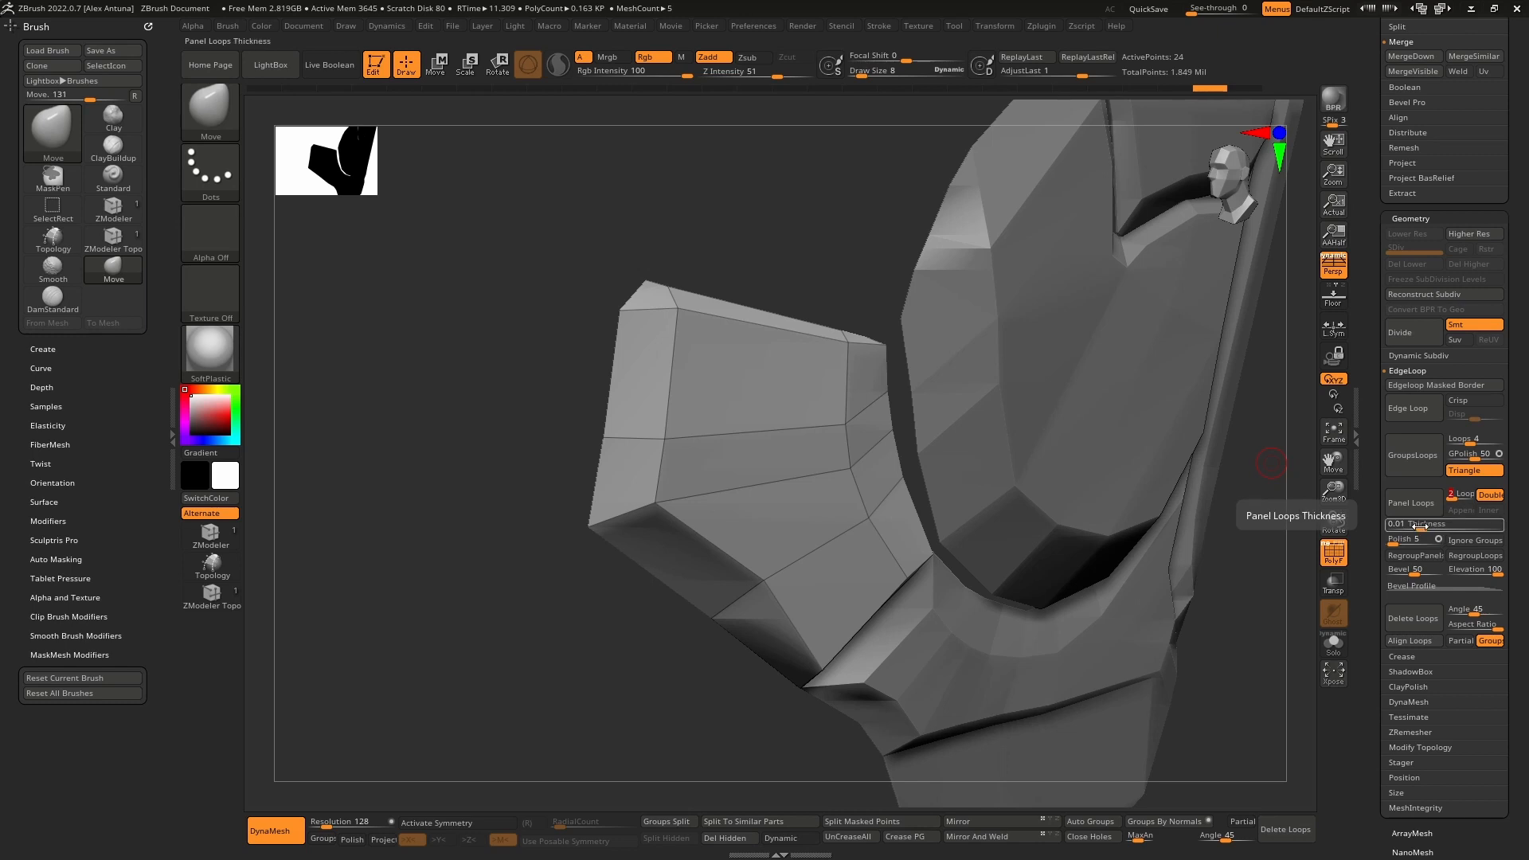
{"action": "left_click_drag", "start_coordinate": [1421, 526], "coordinate": [1433, 525]}
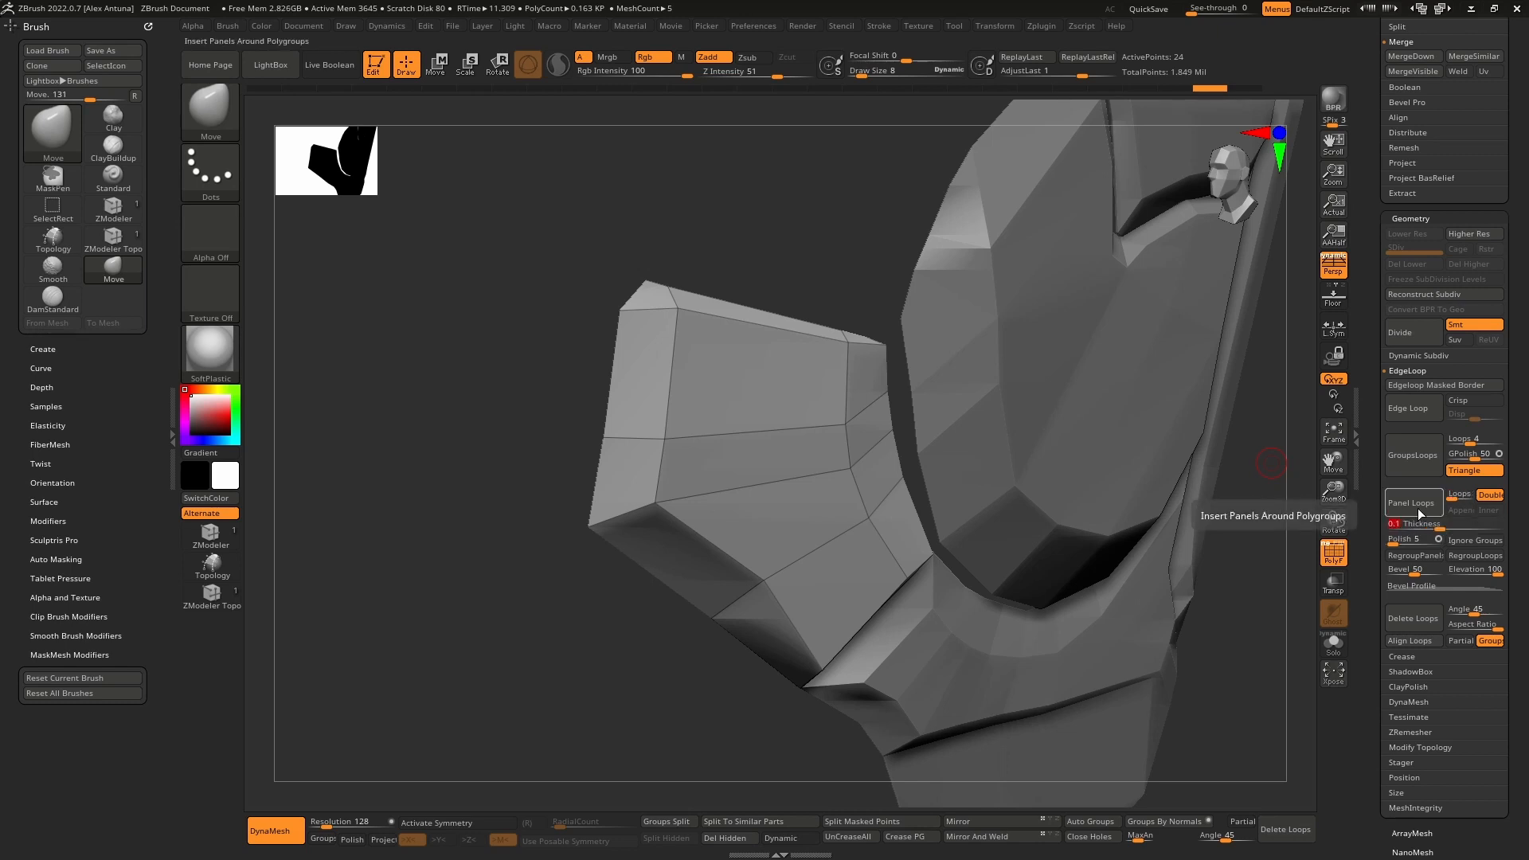
{"action": "left_click", "coordinate": [1418, 503]}
{"action": "key", "text": "ctrl+z"}
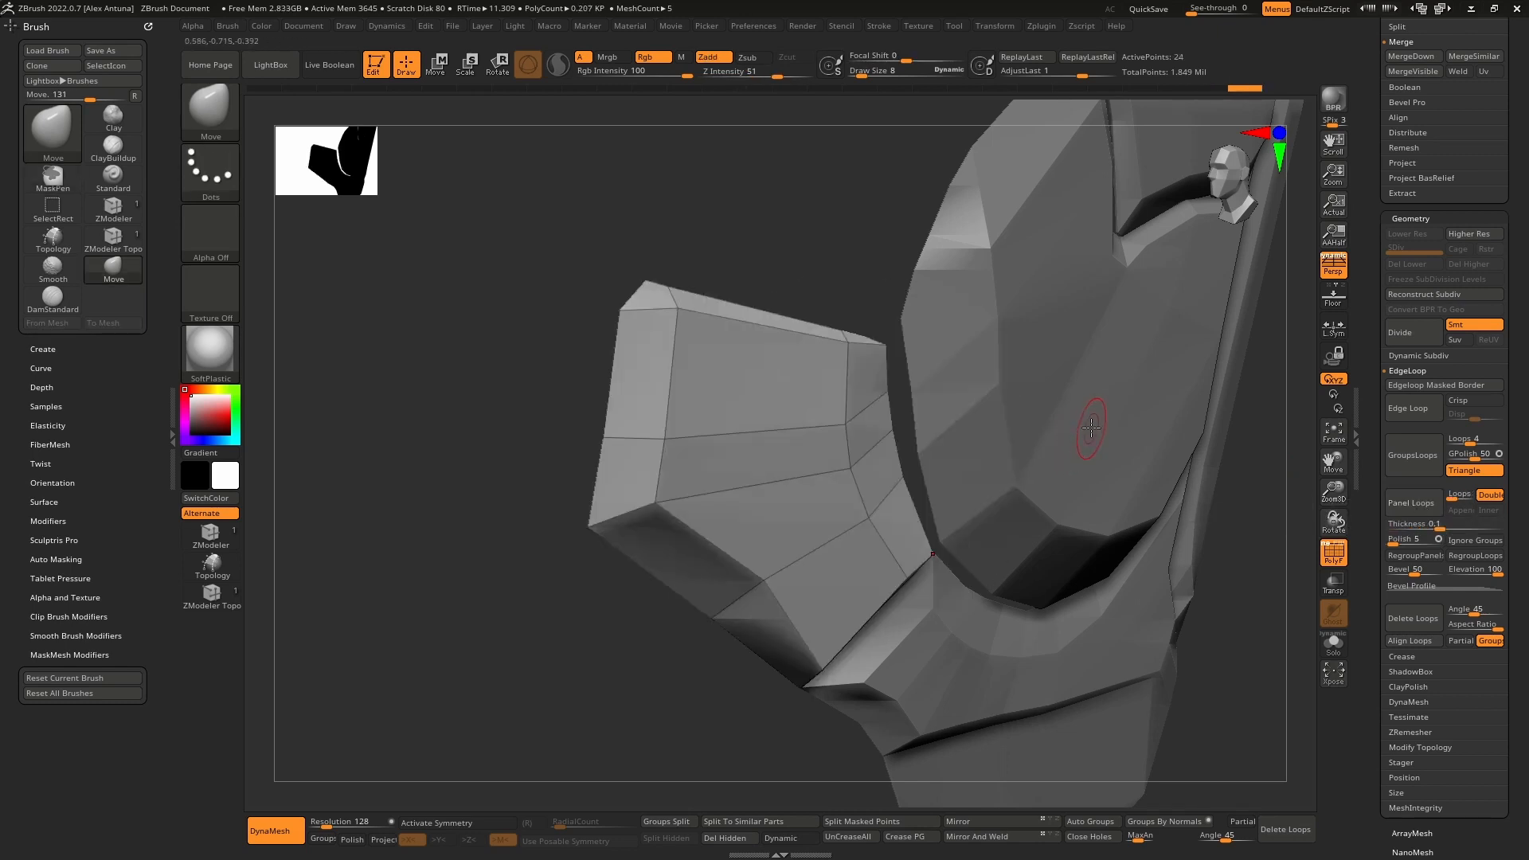
Step: Try Panel Loops on the Extract2 panel with Double turned off at 0.1 thickness, and undo it
{"action": "left_click_drag", "start_coordinate": [1093, 427], "coordinate": [1142, 453]}
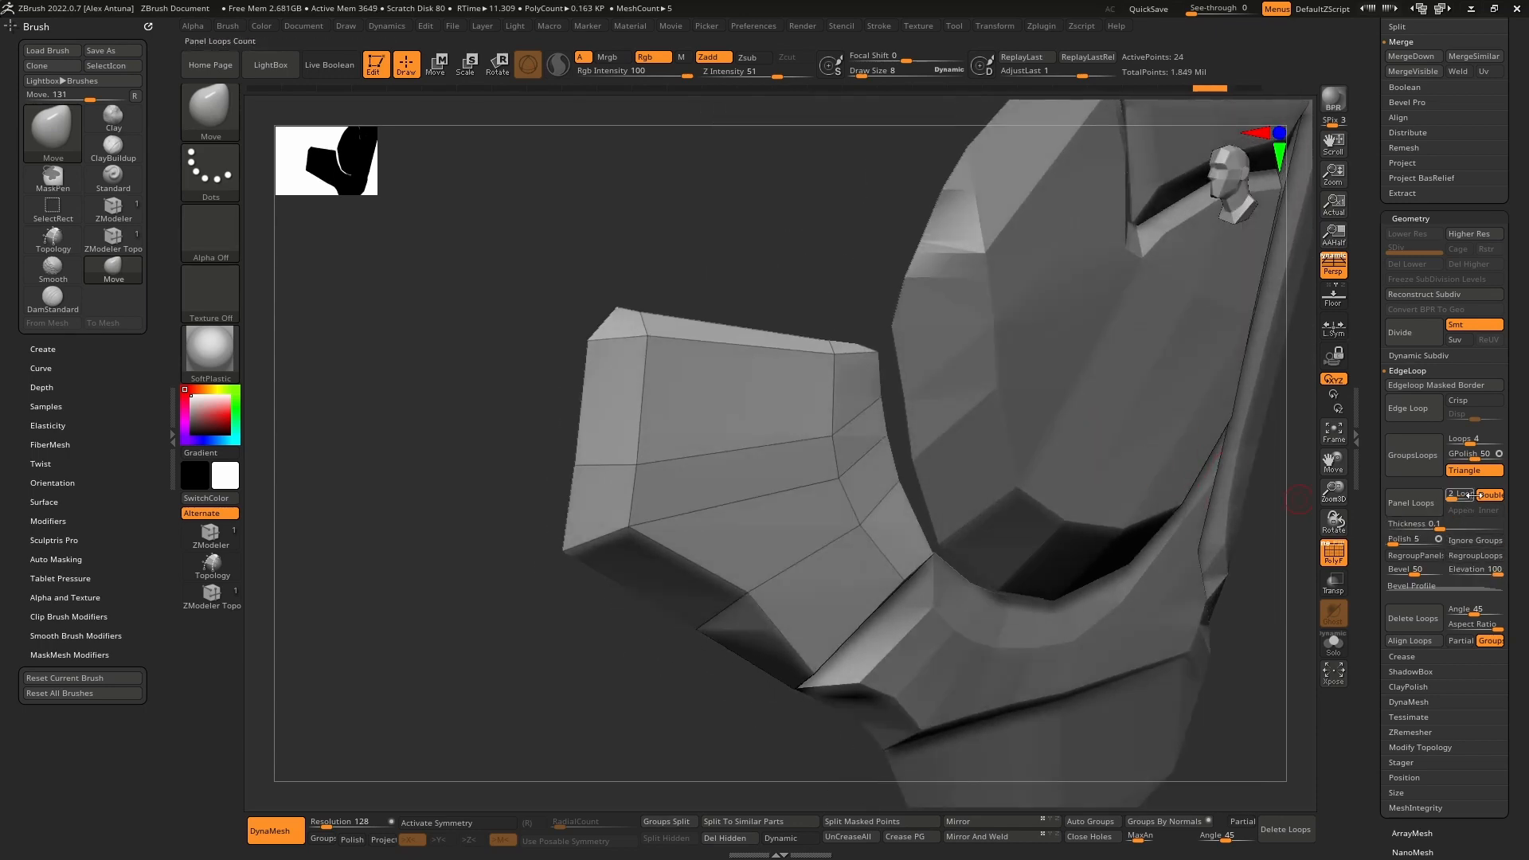
{"action": "left_click", "coordinate": [1411, 502]}
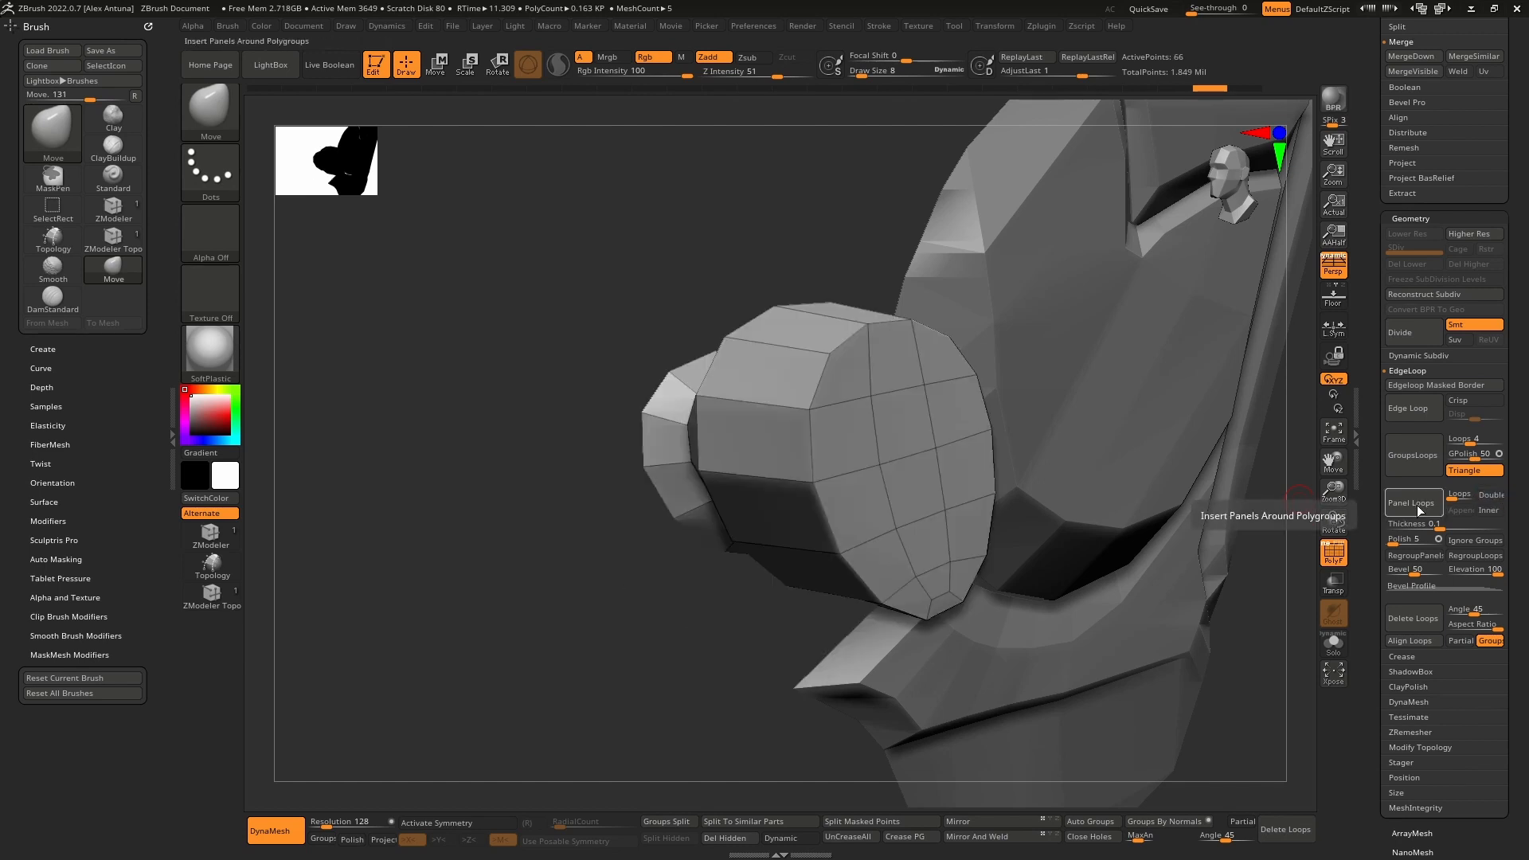
{"action": "left_click_drag", "start_coordinate": [1279, 504], "coordinate": [1217, 496]}
{"action": "key", "text": "ctrl+z"}
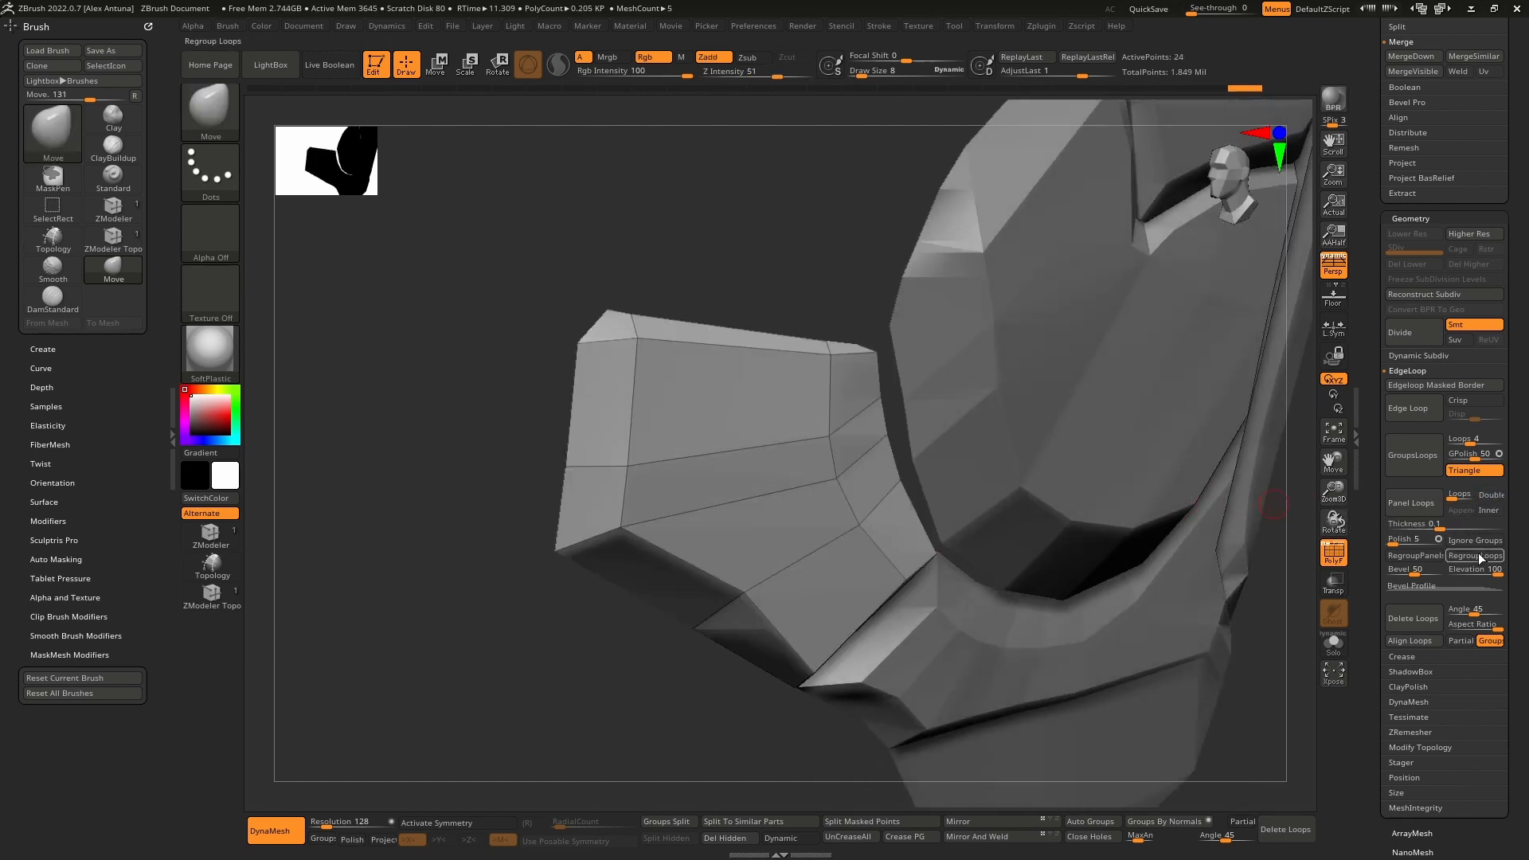
Step: Try Panel Loops with the thickness reduced to 0.01 and Double still off, and undo it
{"action": "left_click", "coordinate": [1451, 523]}
{"action": "type", "text": ".01"}
{"action": "key", "text": "Return"}
{"action": "left_click", "coordinate": [1422, 507]}
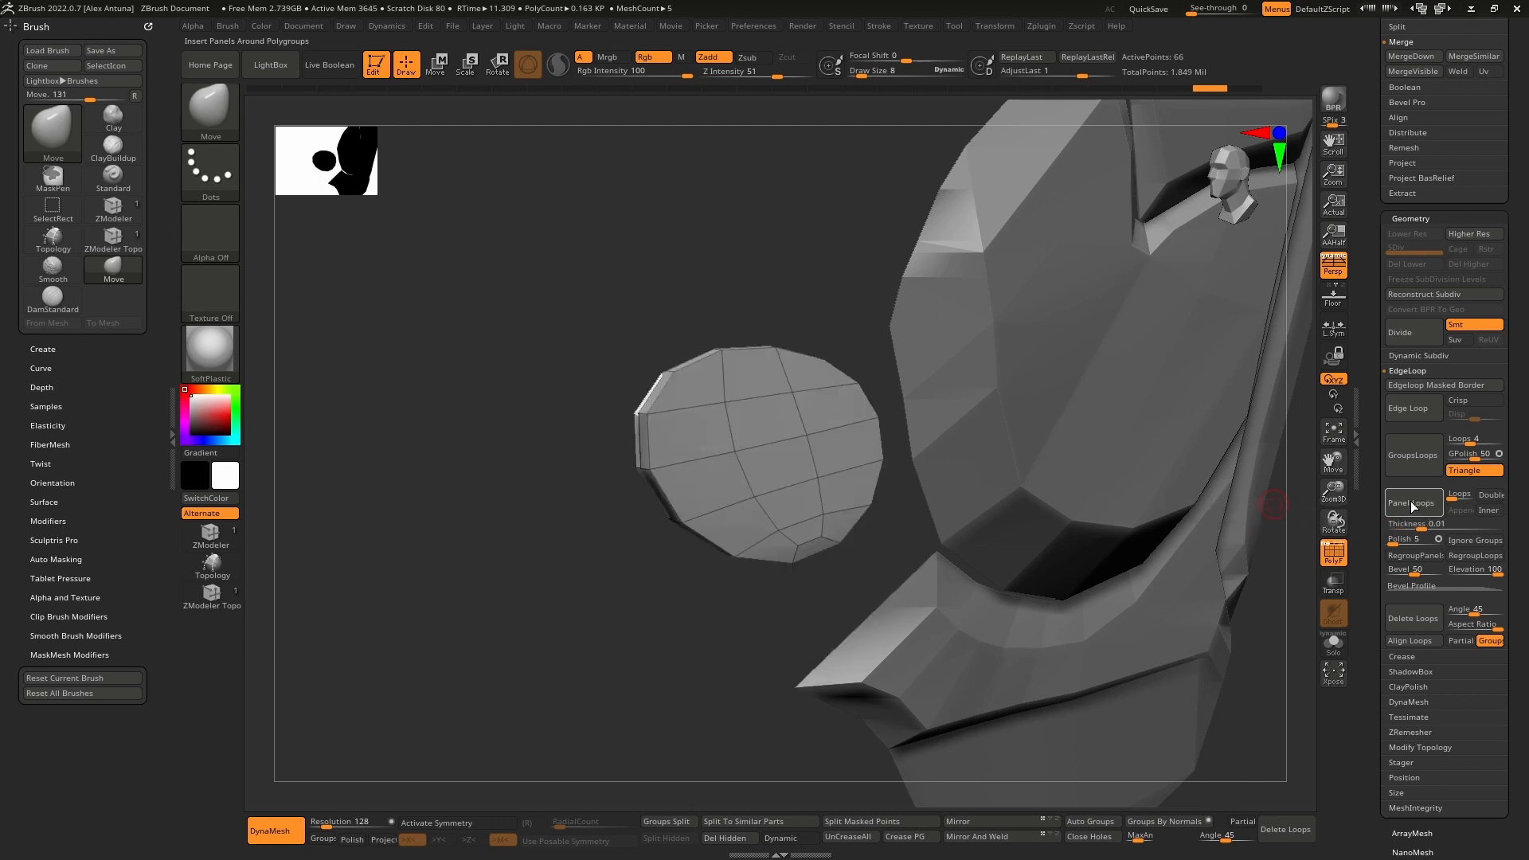
{"action": "left_click_drag", "start_coordinate": [1273, 486], "coordinate": [1207, 450]}
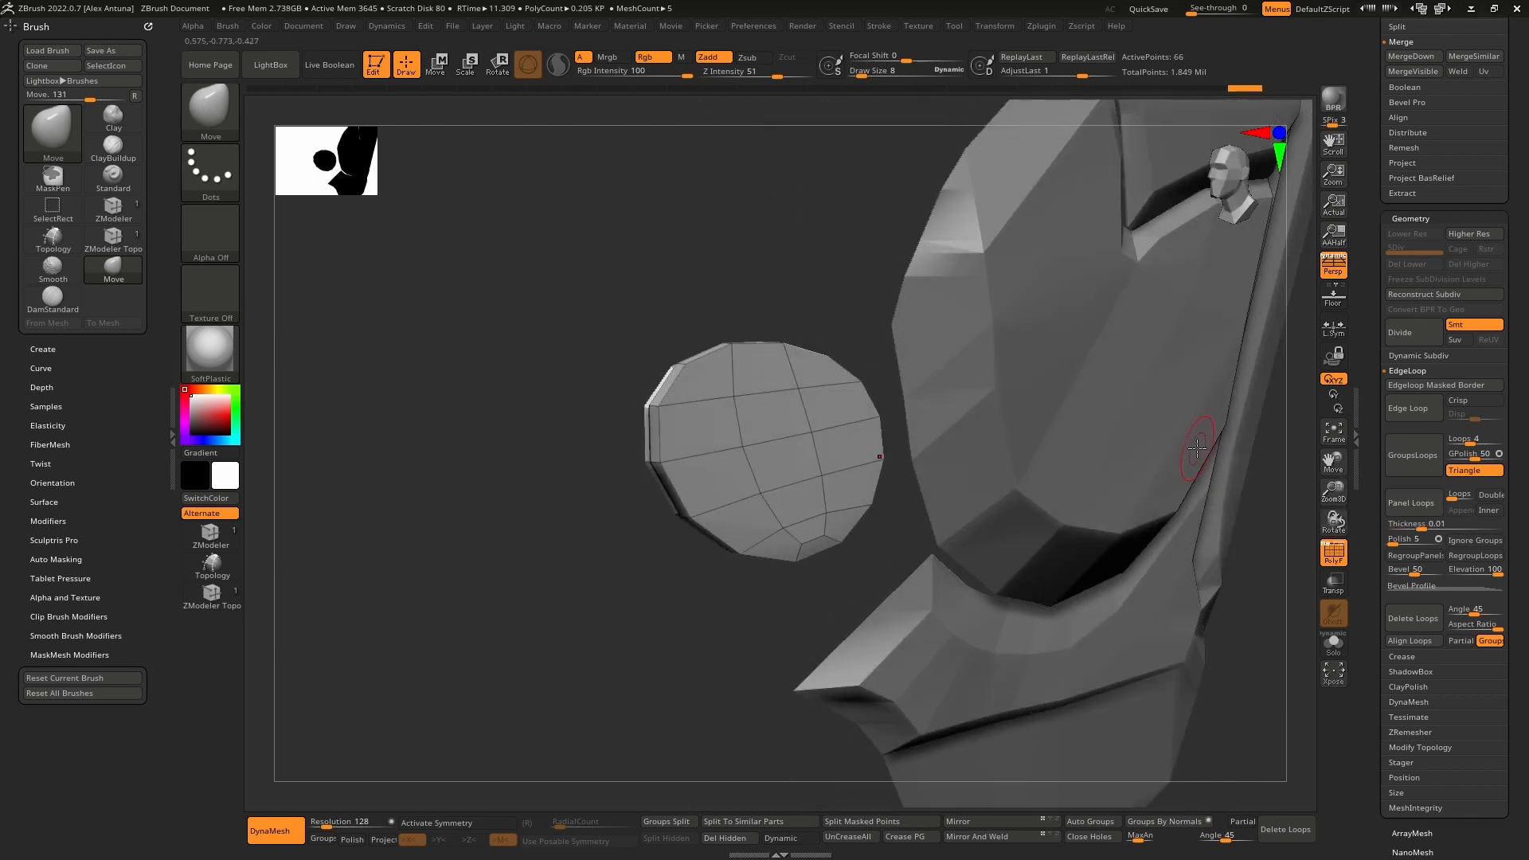
{"action": "key", "text": "ctrl+z"}
{"action": "left_click_drag", "start_coordinate": [1253, 536], "coordinate": [1249, 525]}
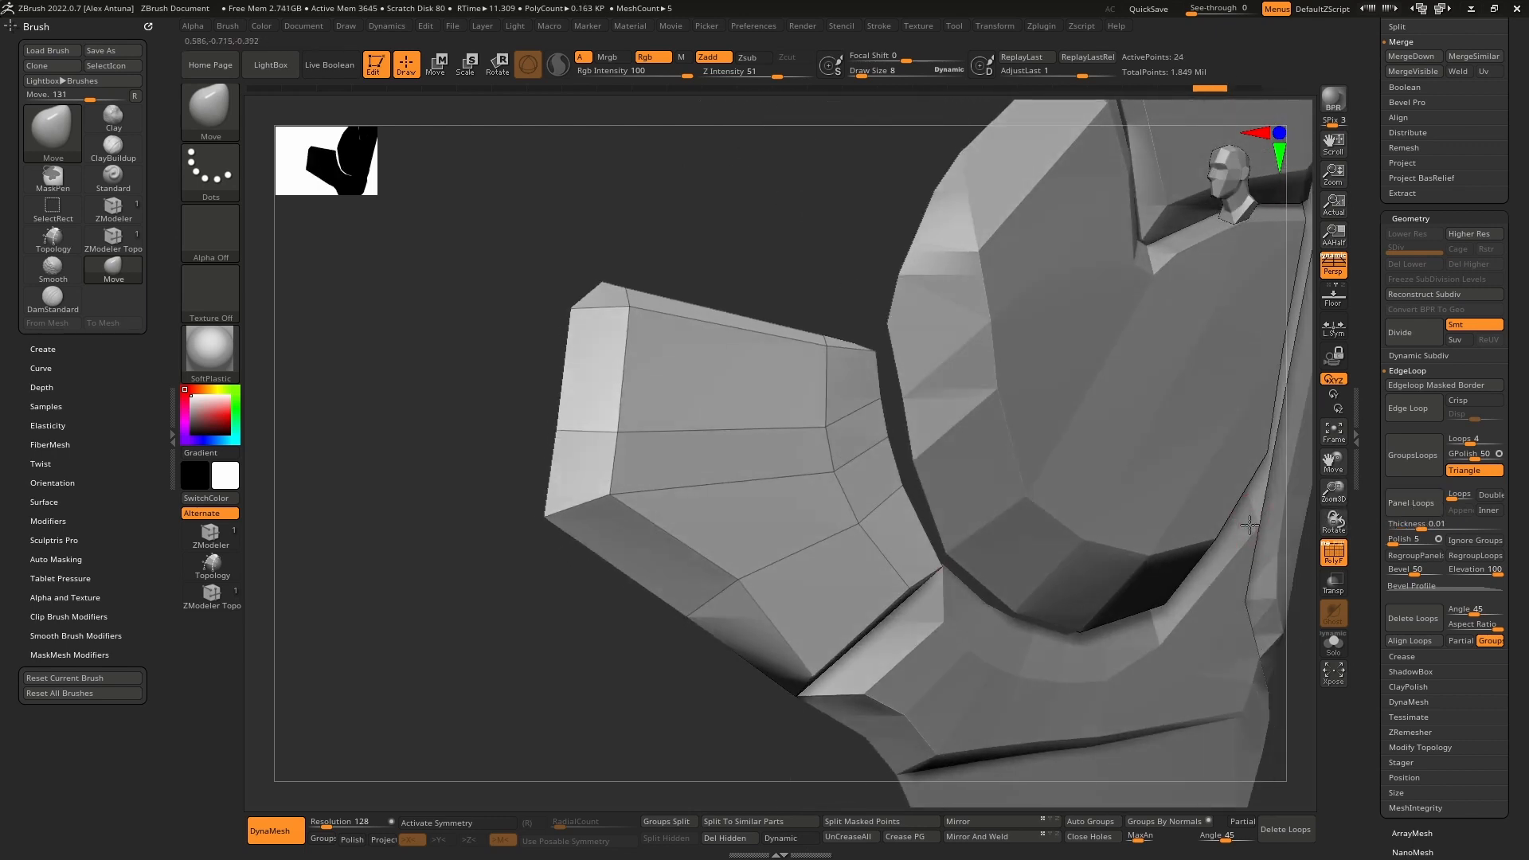
Step: Activate Dynamic Subdiv on the Extract2 panel and set its dynamic thickness to 0.01
{"action": "left_click", "coordinate": [1386, 653]}
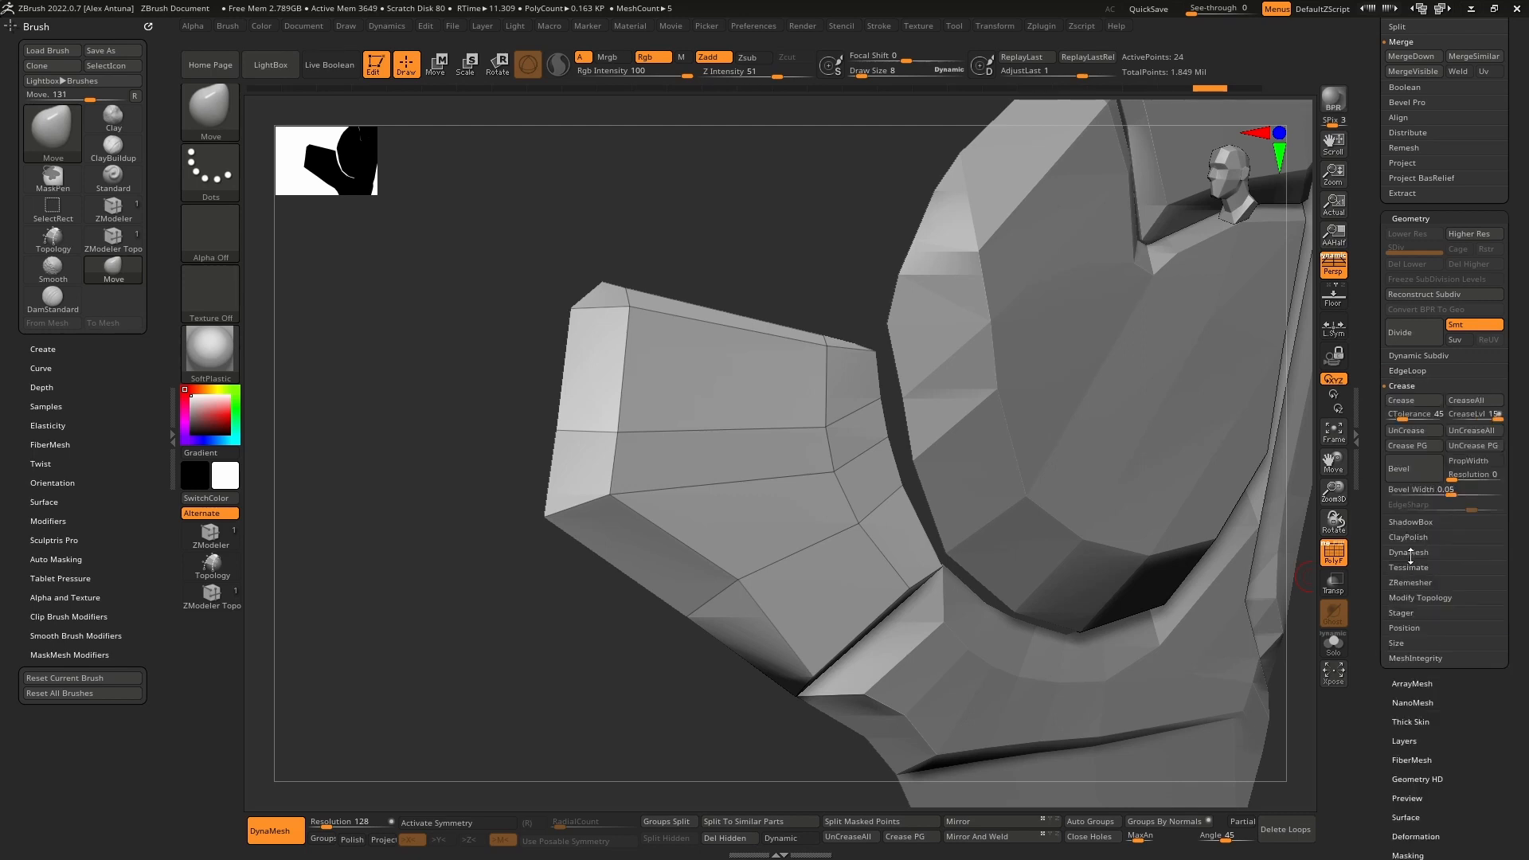
{"action": "left_click", "coordinate": [1422, 356]}
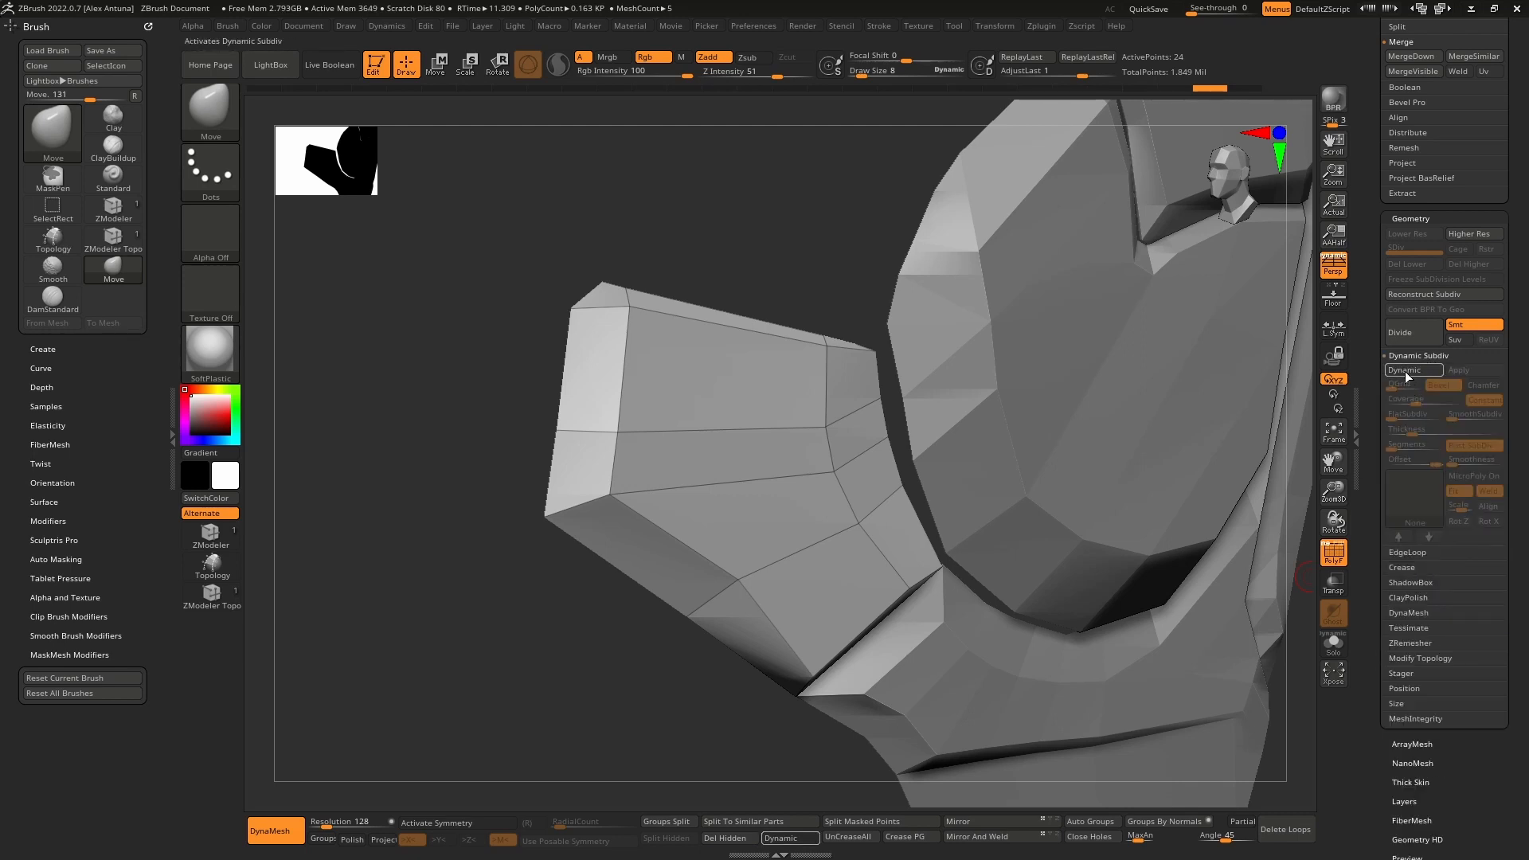
{"action": "left_click", "coordinate": [1405, 372]}
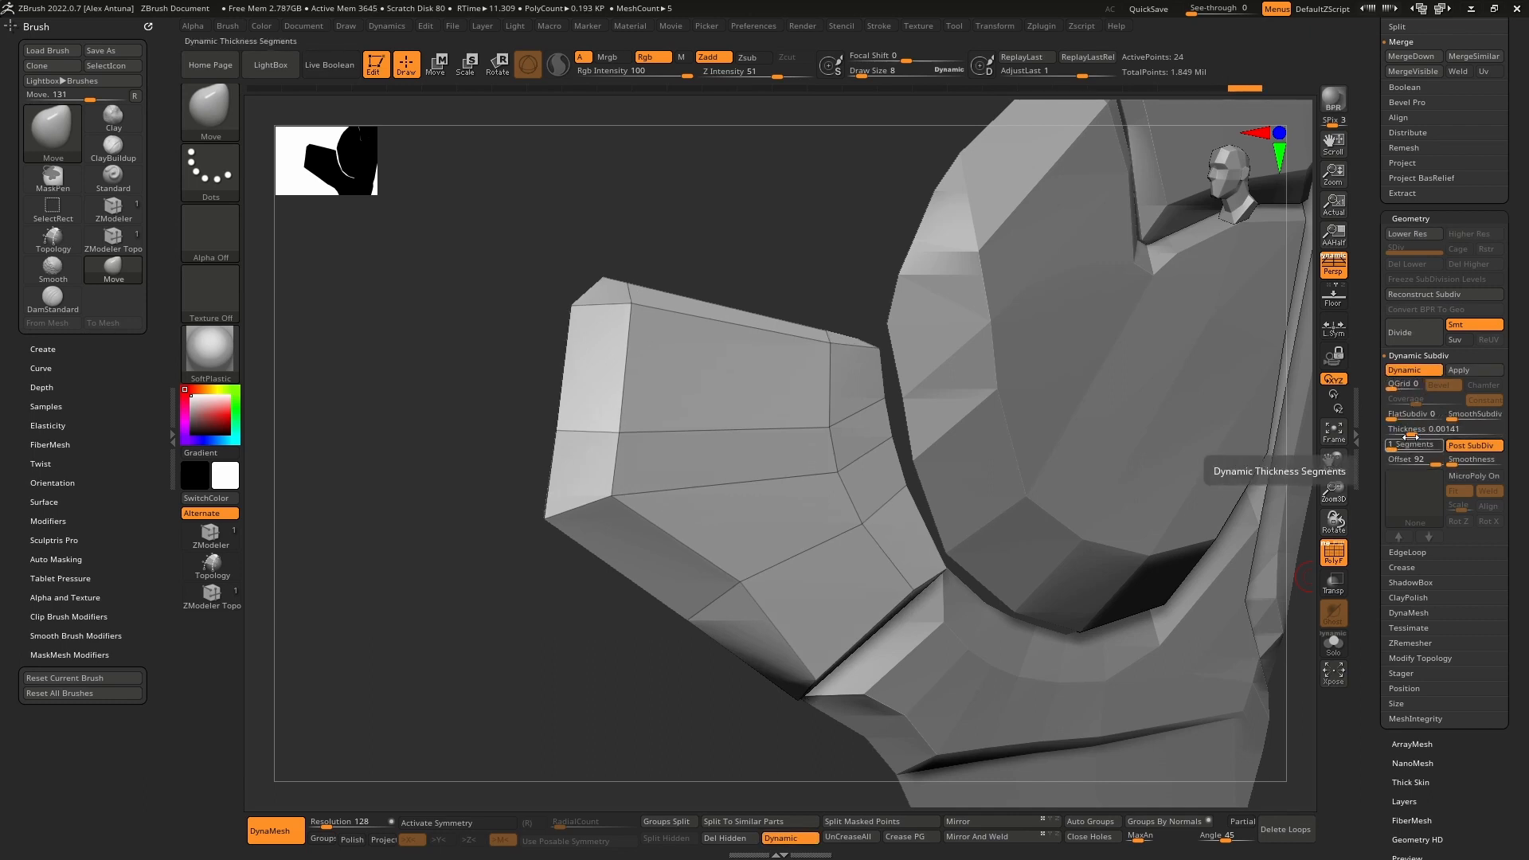
{"action": "left_click_drag", "start_coordinate": [1411, 431], "coordinate": [1438, 438]}
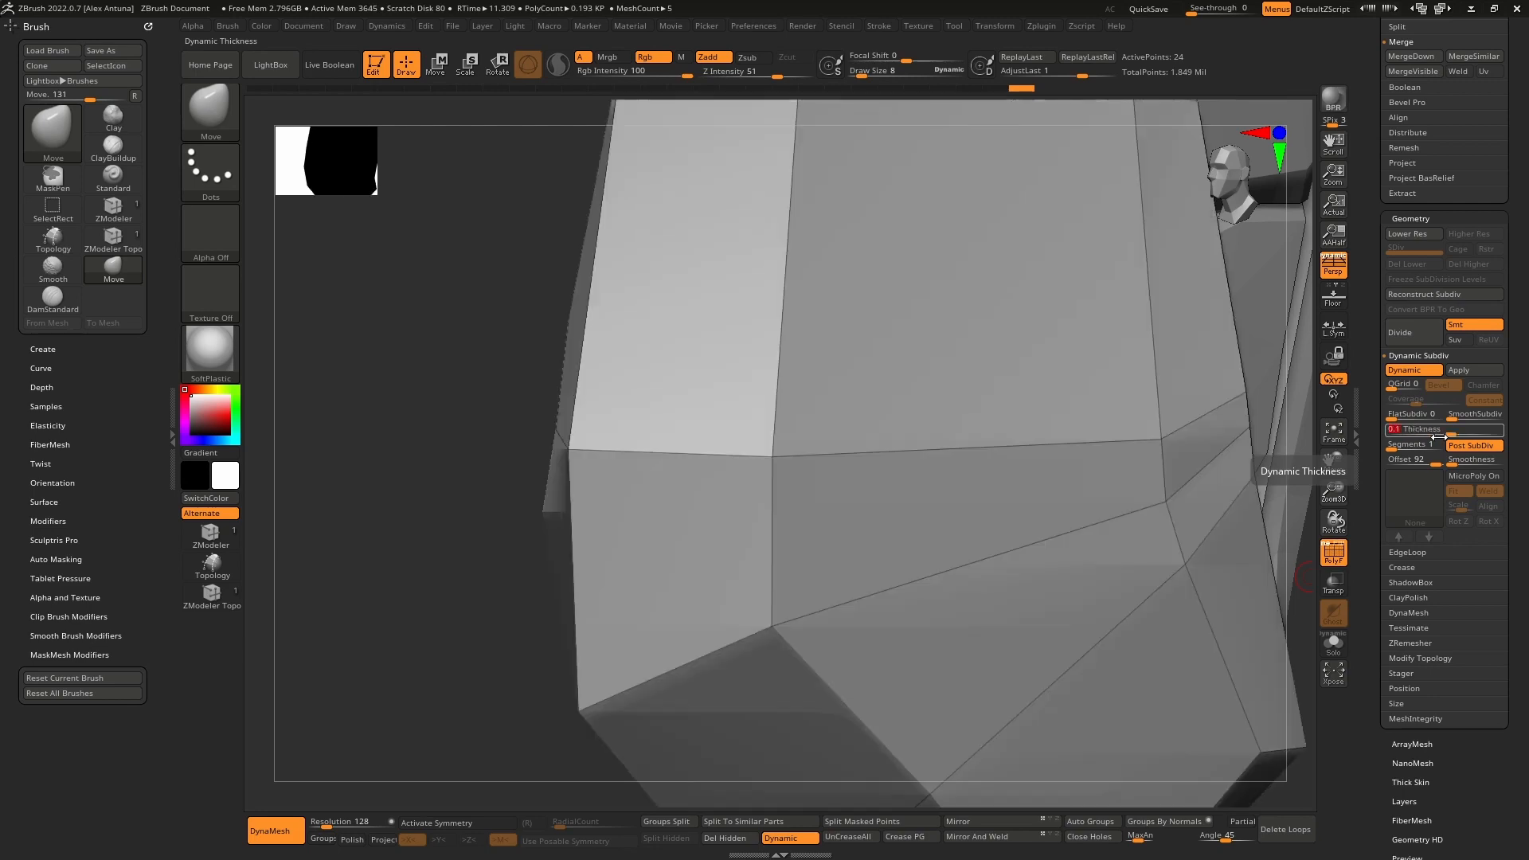
{"action": "type", "text": ".01"}
{"action": "key", "text": "Return"}
{"action": "right_click_drag", "start_coordinate": [836, 384], "coordinate": [1010, 419]}
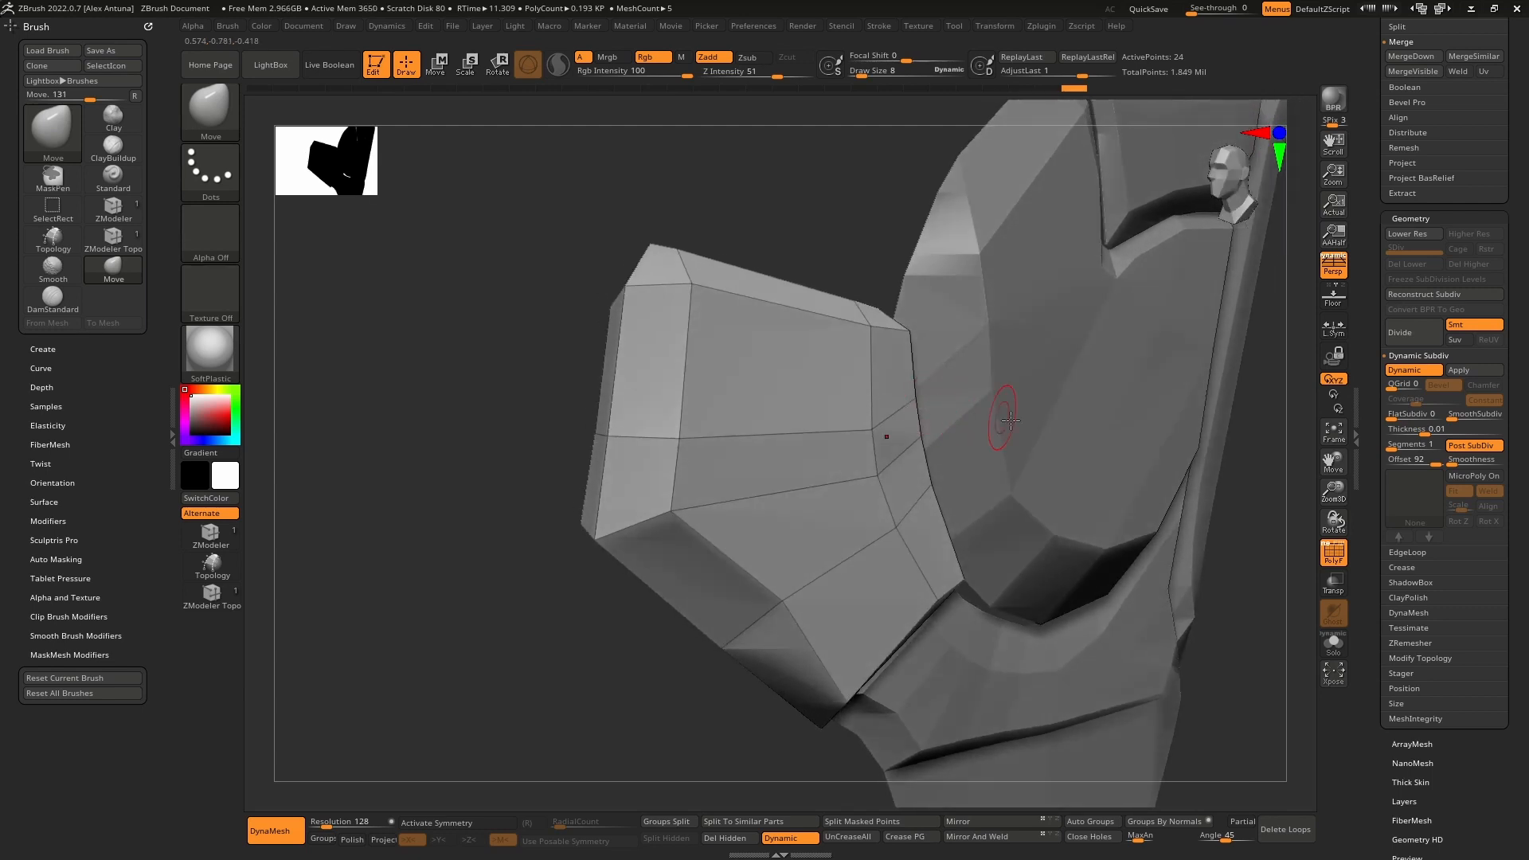
Step: Set the dynamic thickness offset to -100 and check the panel's inner side
{"action": "left_click", "coordinate": [1429, 460]}
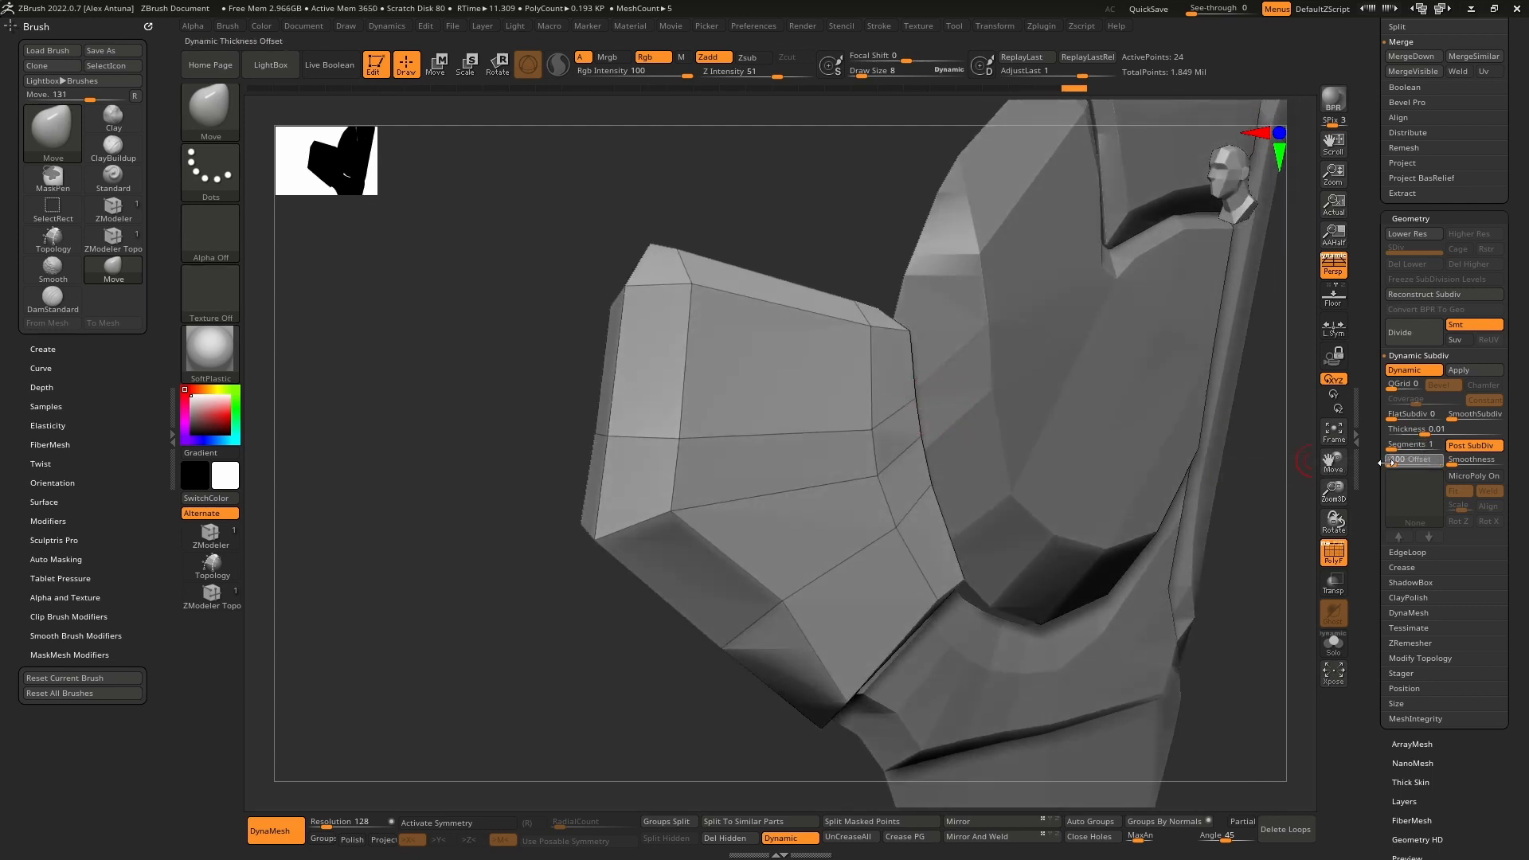
{"action": "left_click_drag", "start_coordinate": [1351, 467], "coordinate": [1352, 468]}
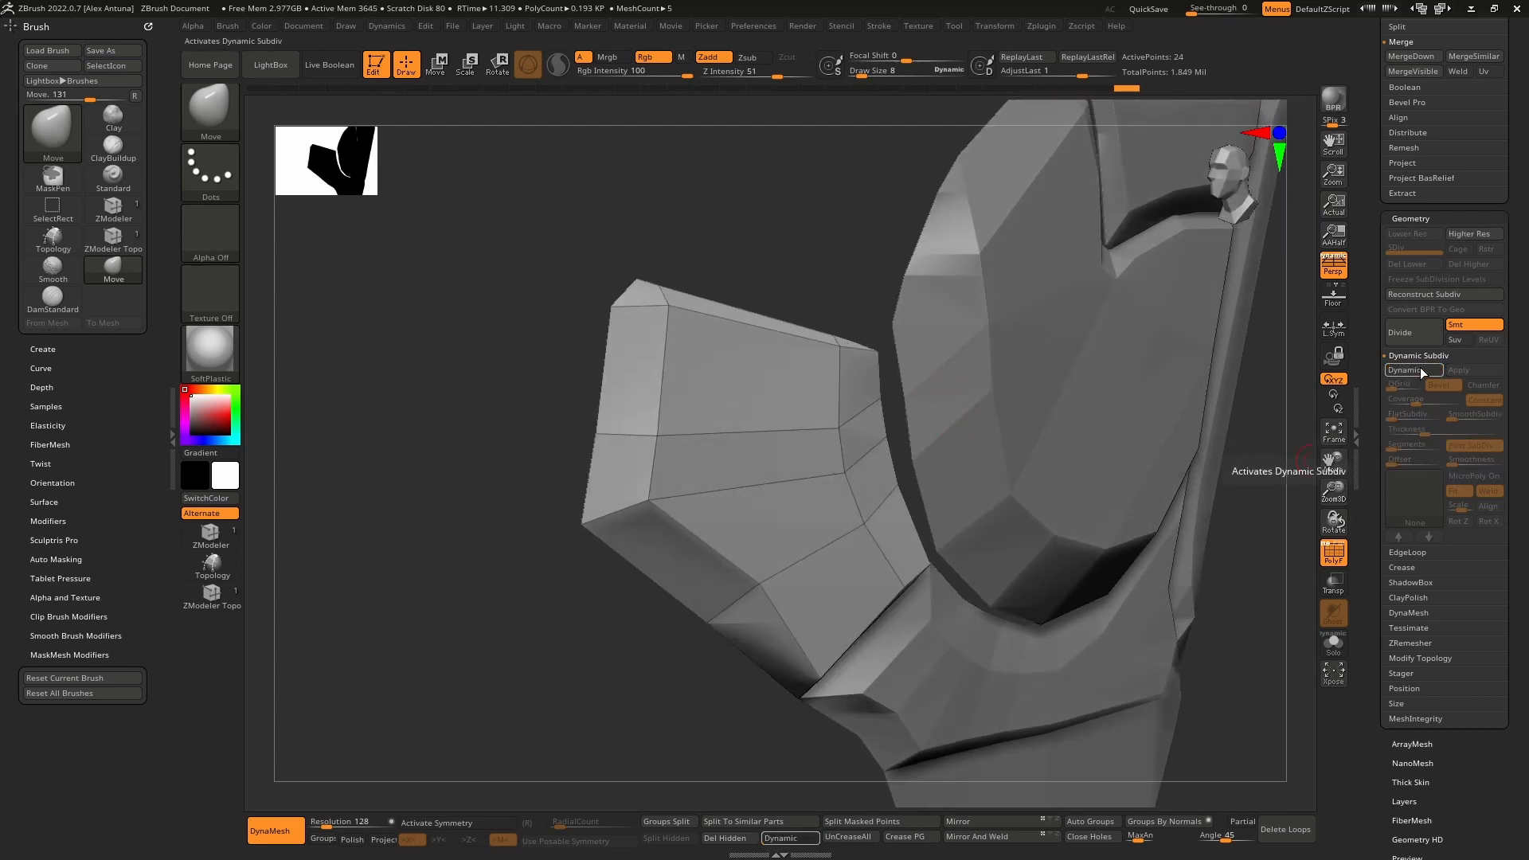
{"action": "mouse_move", "coordinate": [1242, 422]}
{"action": "right_mouse_down"}
{"action": "mouse_move", "coordinate": [997, 396]}
{"action": "mouse_move", "coordinate": [1079, 418]}
{"action": "mouse_move", "coordinate": [1034, 433]}
{"action": "mouse_move", "coordinate": [1150, 430]}
{"action": "right_mouse_up"}
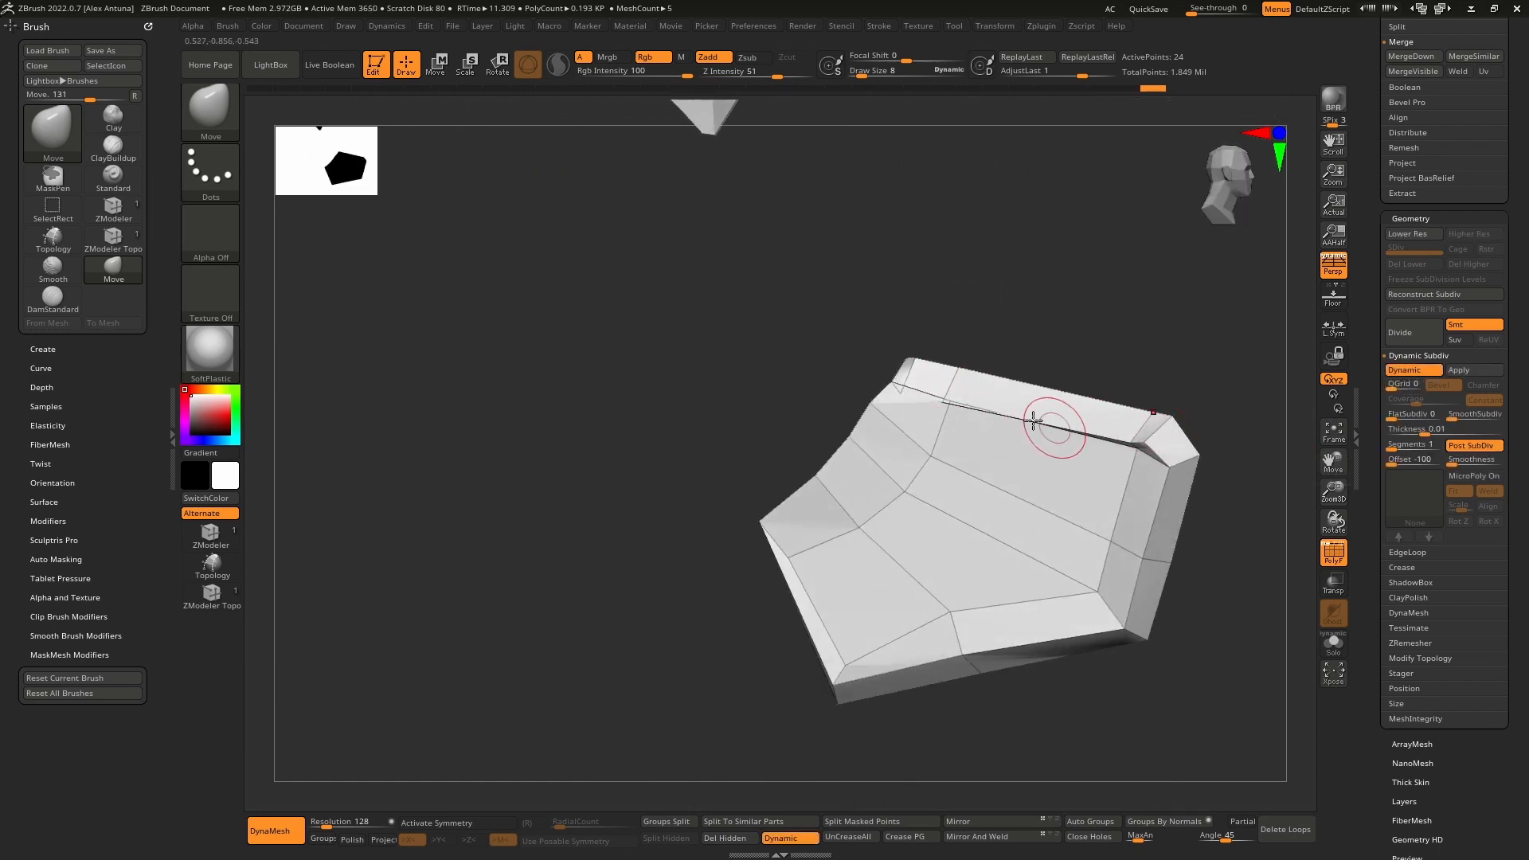
{"action": "right_click_drag", "start_coordinate": [975, 425], "coordinate": [979, 485]}
Step: Try a larger dynamic thickness of 0.05 on the Extract2 panel
{"action": "left_click", "coordinate": [1438, 429]}
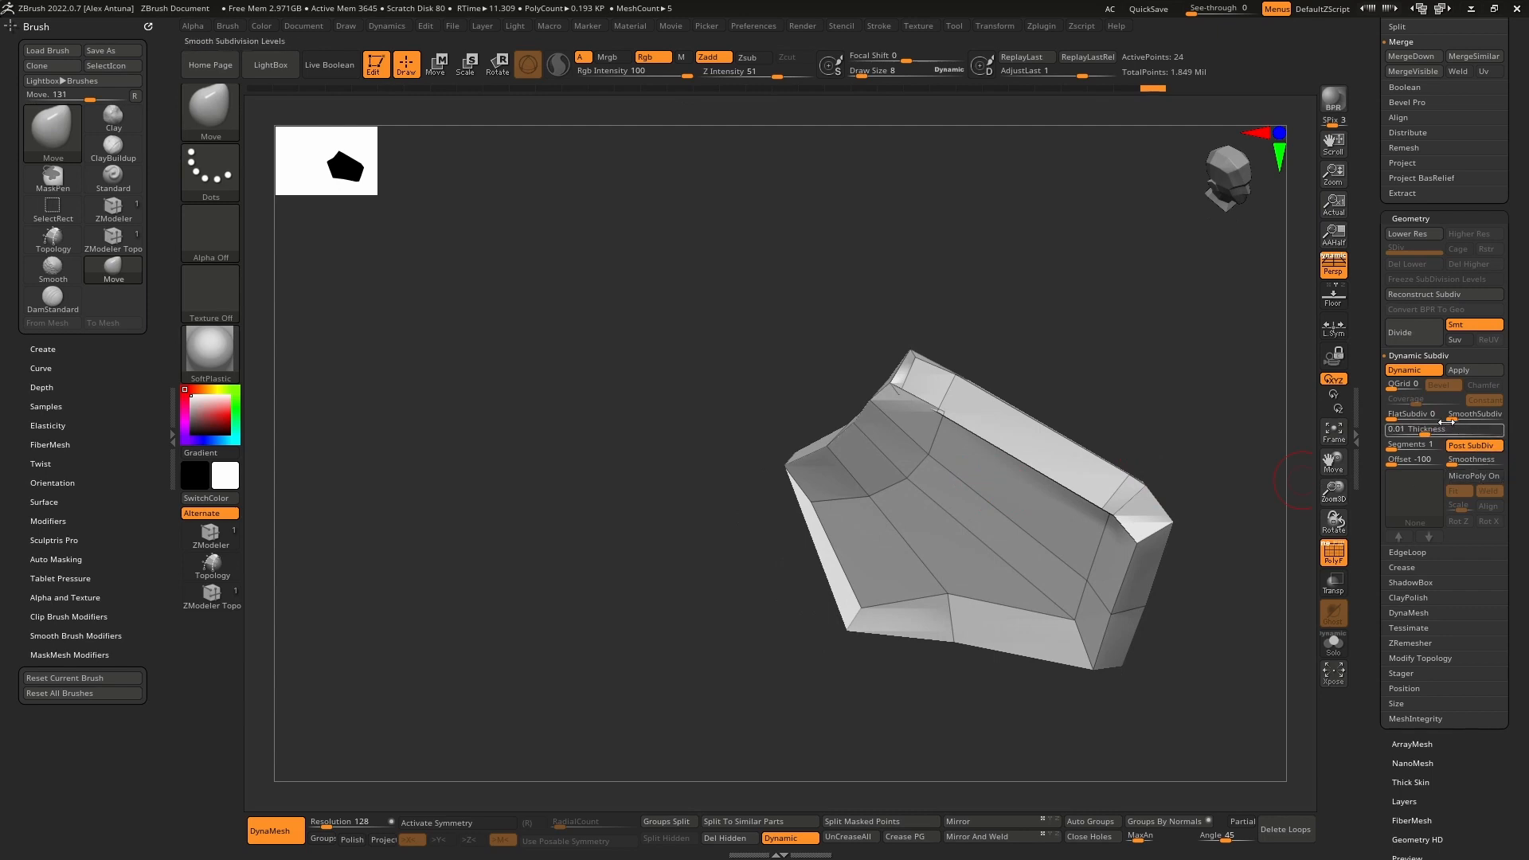
{"action": "left_click", "coordinate": [1440, 428]}
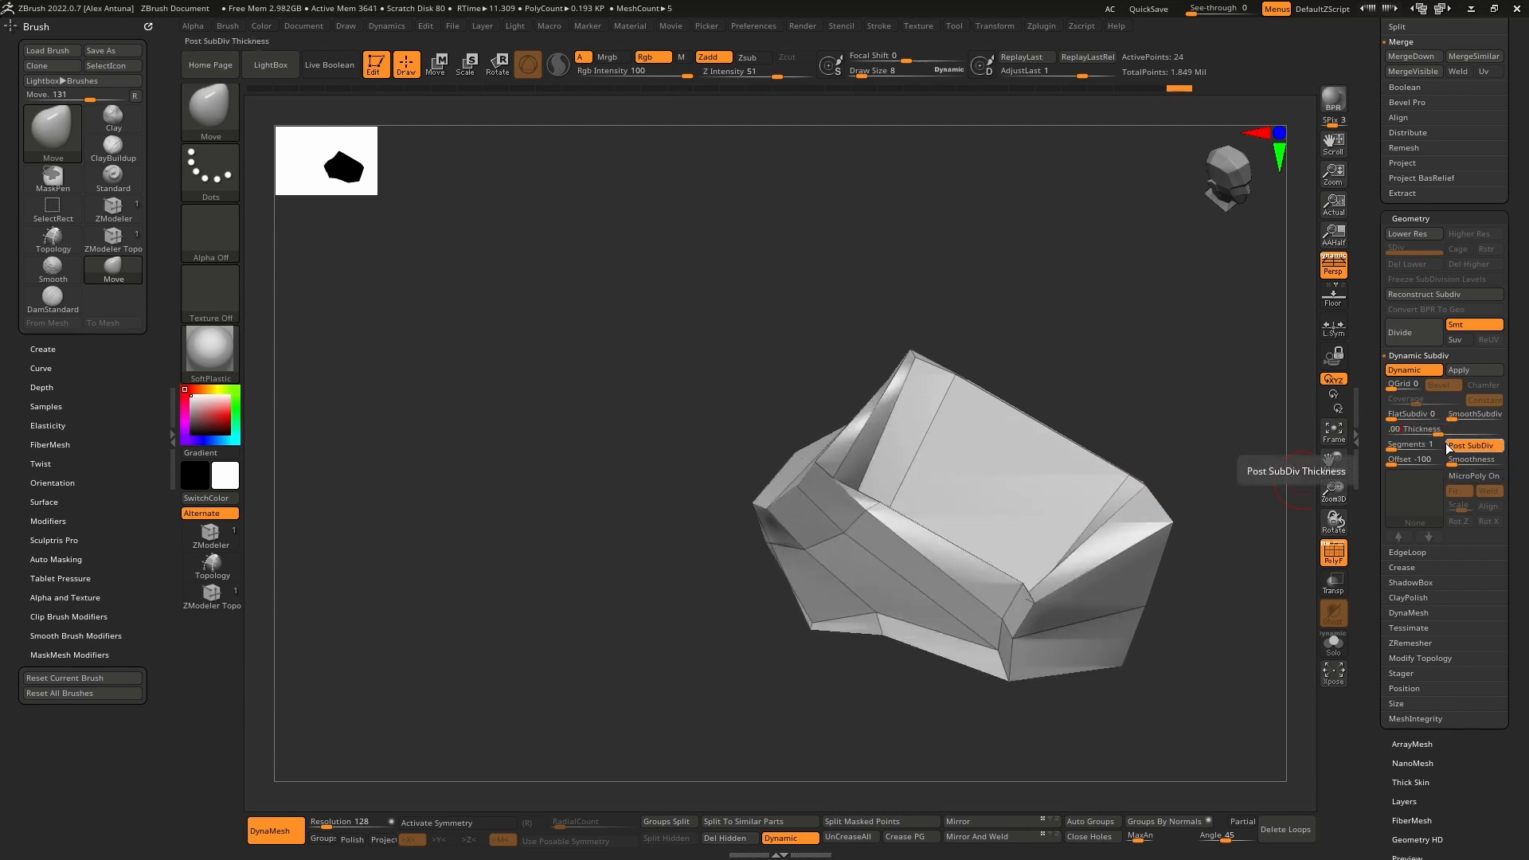
{"action": "type", "text": ".002"}
{"action": "key", "text": "Return"}
{"action": "right_click_drag", "start_coordinate": [1158, 418], "coordinate": [1191, 465]}
{"action": "left_click", "coordinate": [1443, 430]}
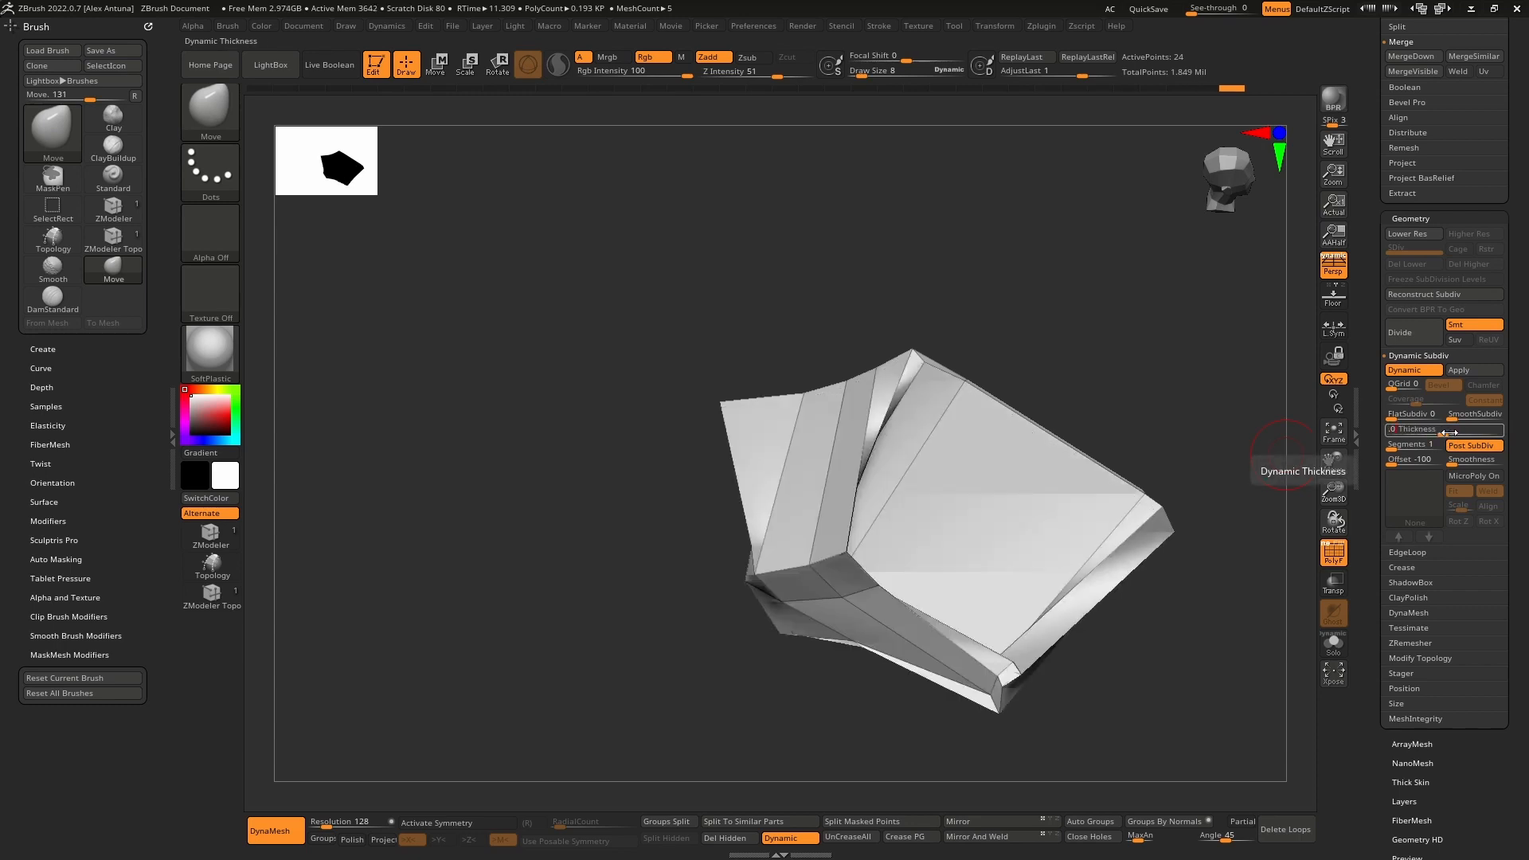
{"action": "key", "text": "Return"}
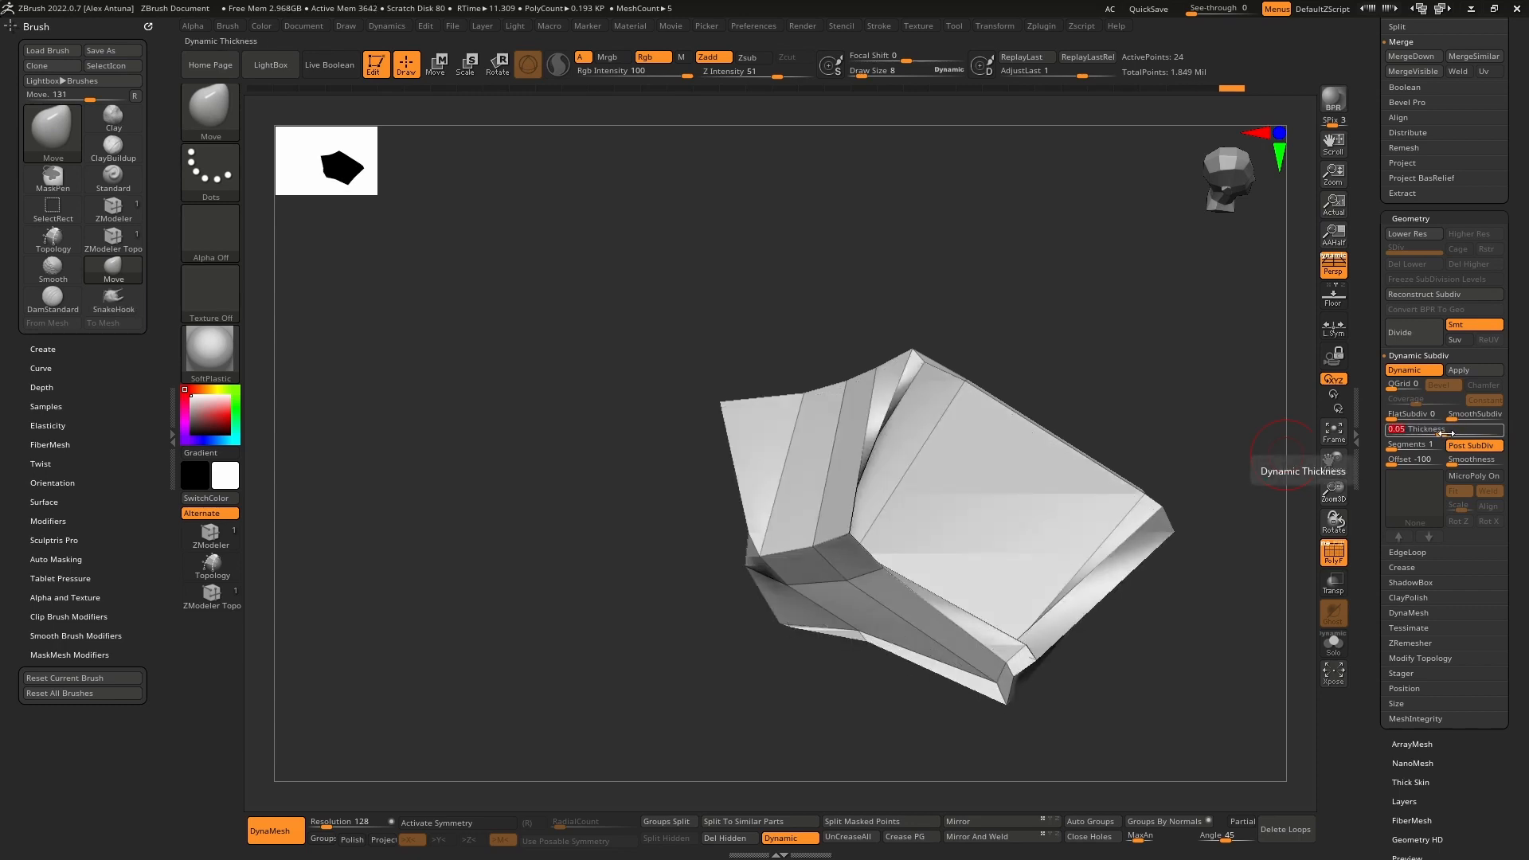
Step: Set the Extract2 panel's dynamic thickness to 0.005 and check it from inside and outside
{"action": "left_click", "coordinate": [1438, 435]}
{"action": "type", "text": ".005"}
{"action": "key", "text": "Return"}
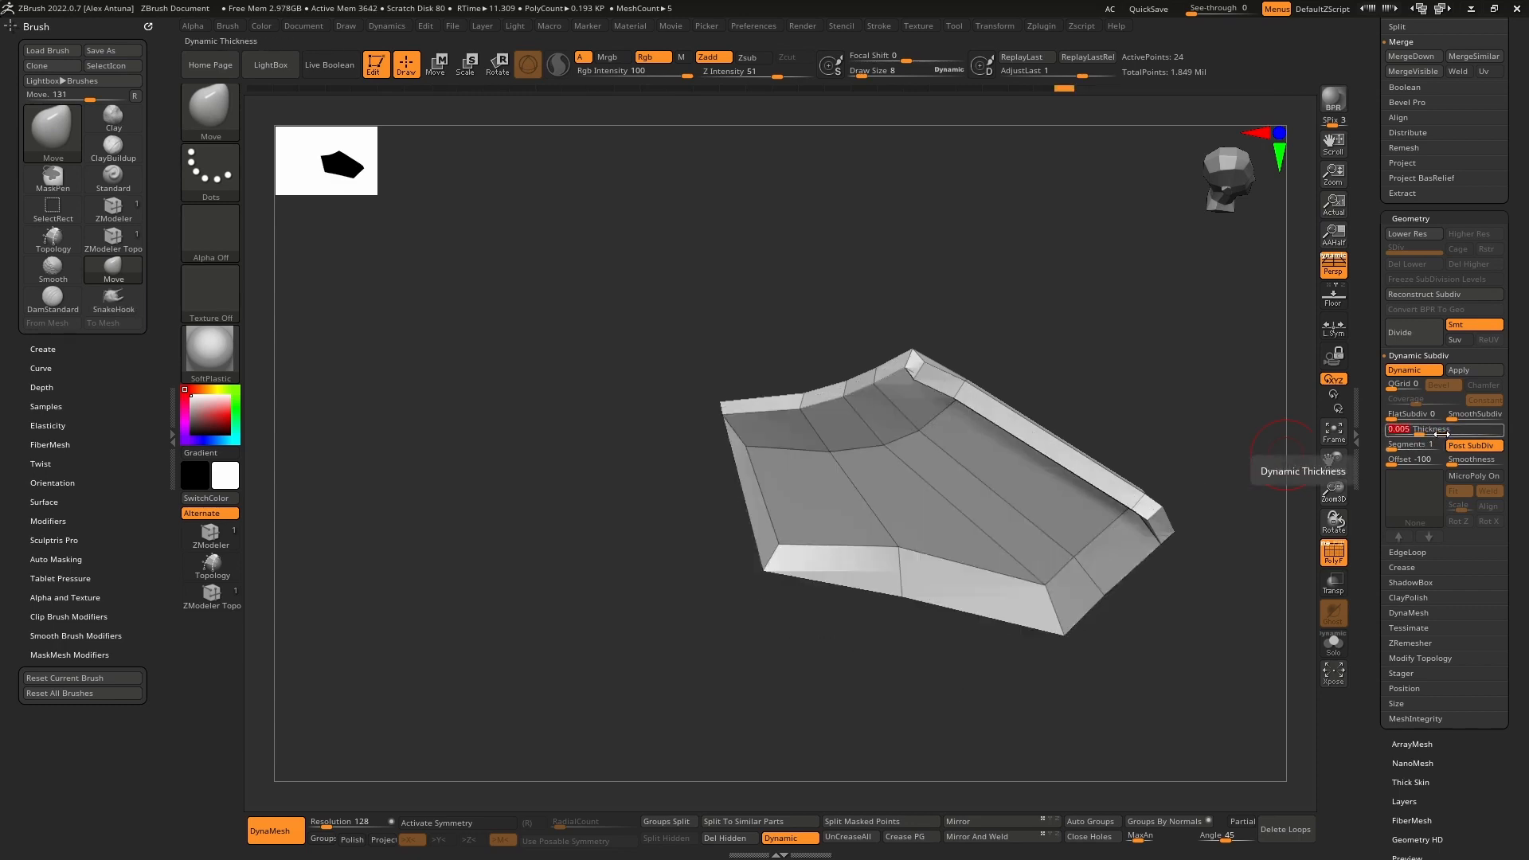
{"action": "right_click_drag", "start_coordinate": [1067, 416], "coordinate": [1210, 439]}
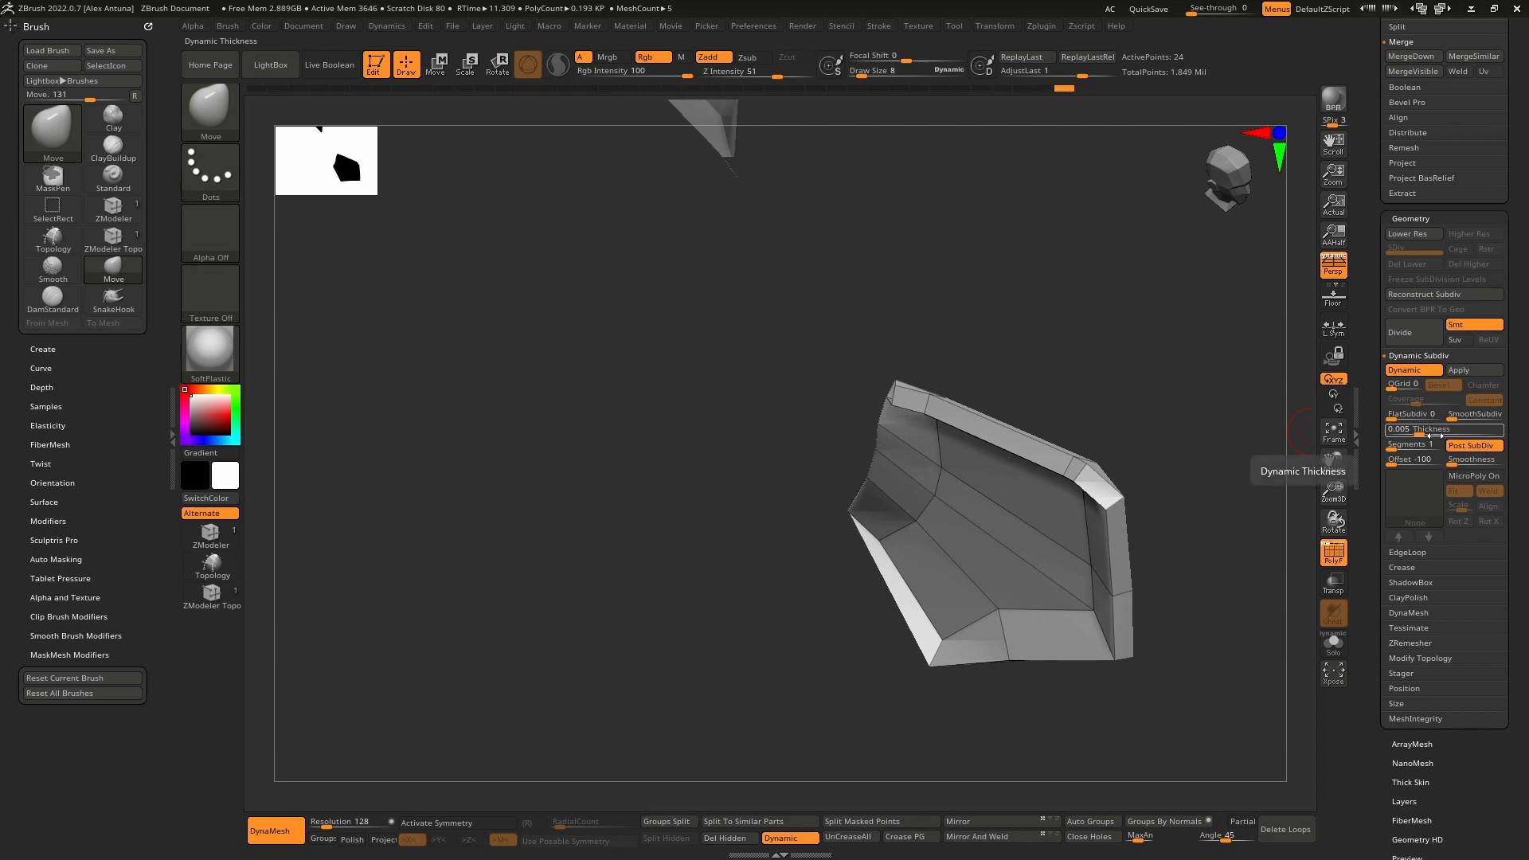
{"action": "mouse_move", "coordinate": [1210, 434]}
{"action": "right_mouse_down"}
{"action": "mouse_move", "coordinate": [972, 440]}
{"action": "mouse_move", "coordinate": [913, 461]}
{"action": "mouse_move", "coordinate": [1006, 437]}
{"action": "mouse_move", "coordinate": [1083, 462]}
{"action": "mouse_move", "coordinate": [962, 485]}
{"action": "mouse_move", "coordinate": [1000, 452]}
{"action": "right_mouse_up"}
Step: Reselect the Extract2 panel after switching to Extract3, and set the ZModeler edge action to Crease for single edges
{"action": "left_click", "coordinate": [983, 453], "text": "alt"}
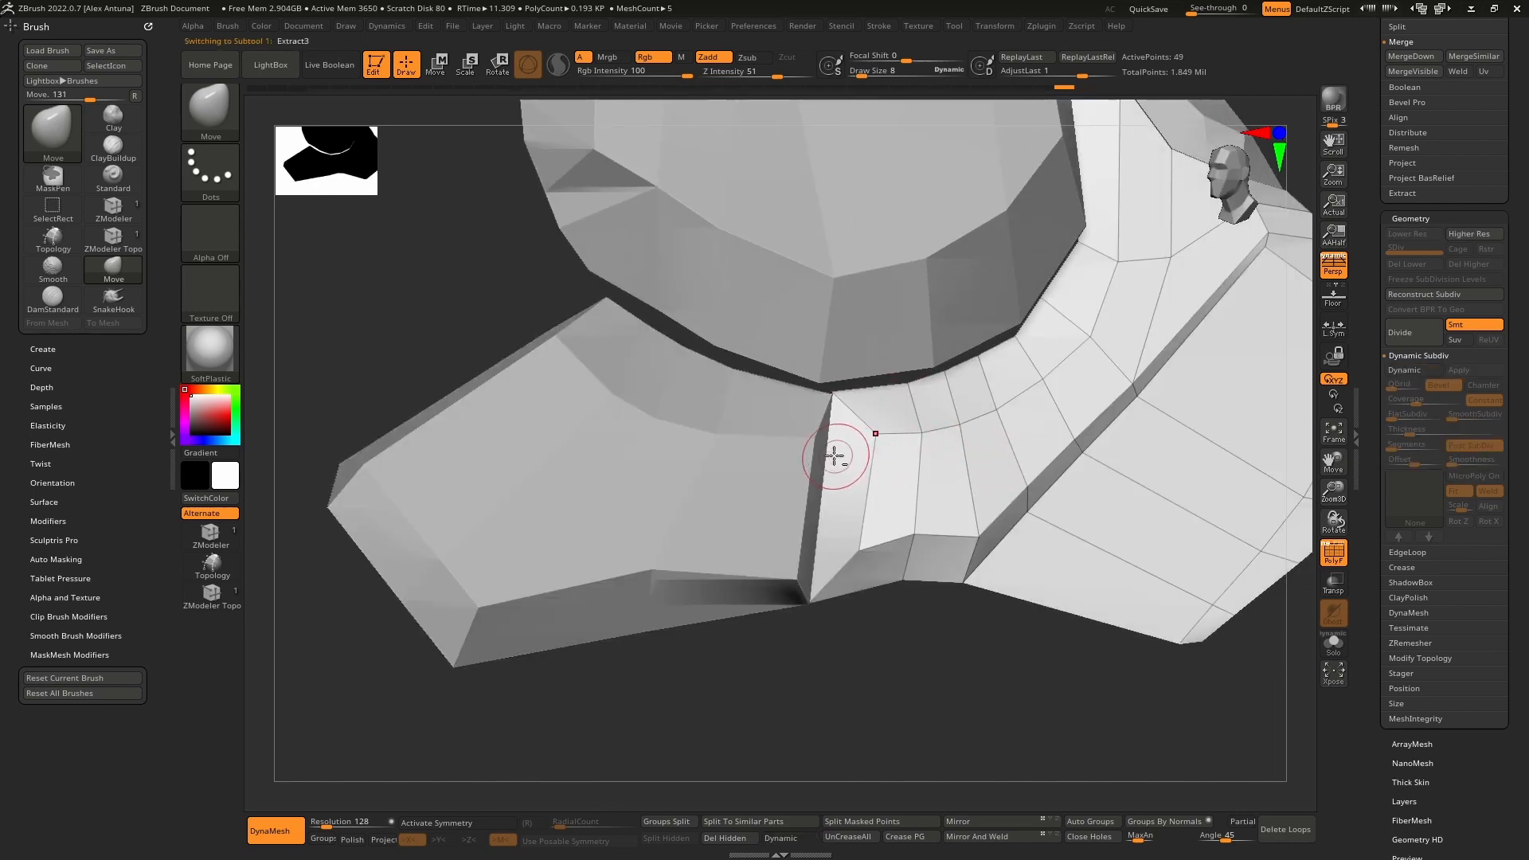
{"action": "right_click_drag", "start_coordinate": [835, 455], "coordinate": [902, 484]}
{"action": "left_click", "coordinate": [811, 446], "text": "alt"}
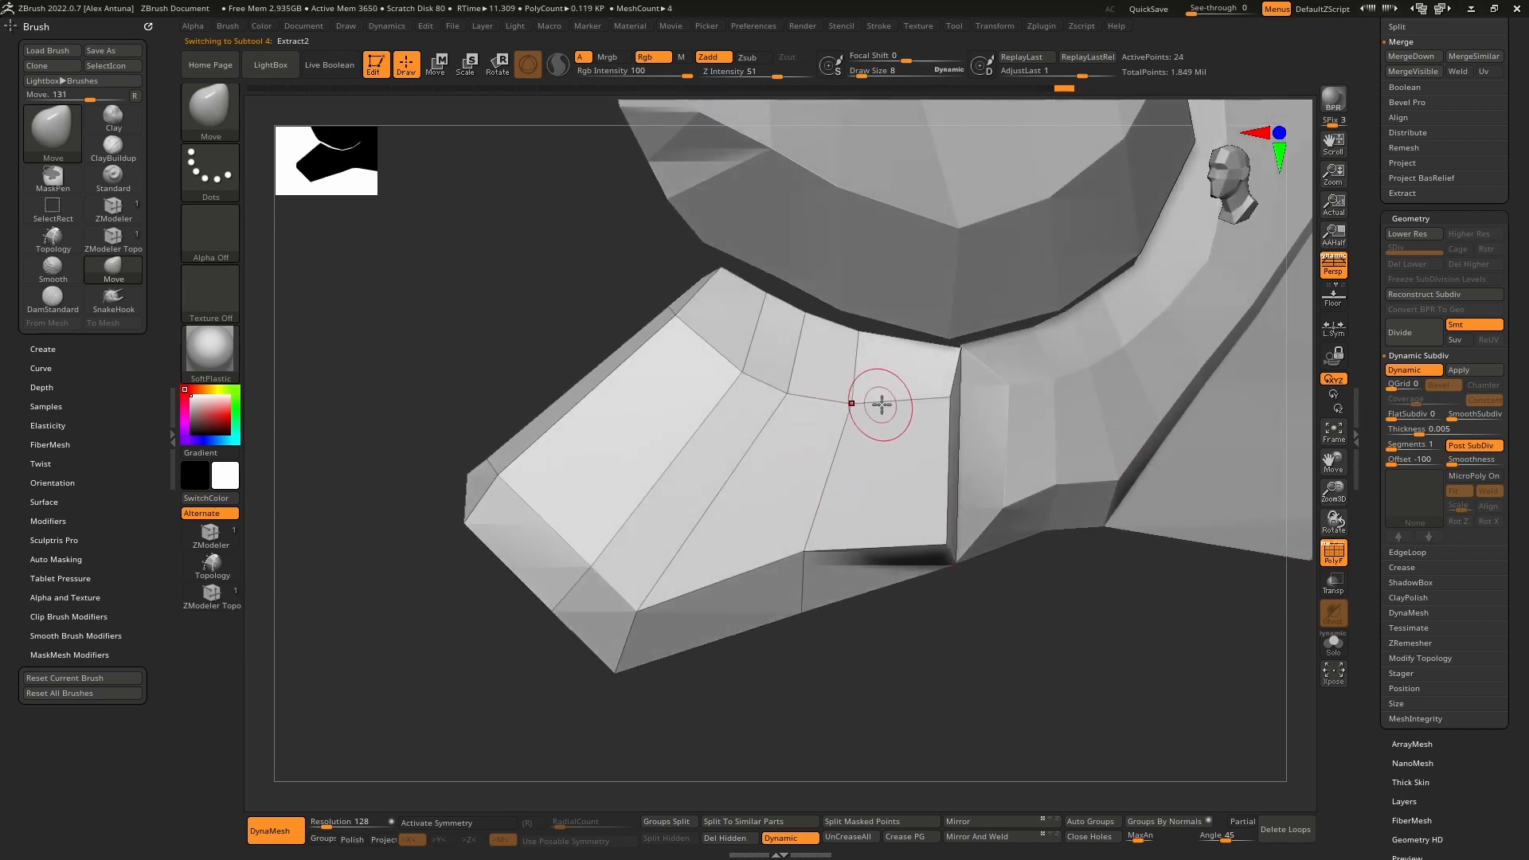
{"action": "left_click", "coordinate": [215, 529]}
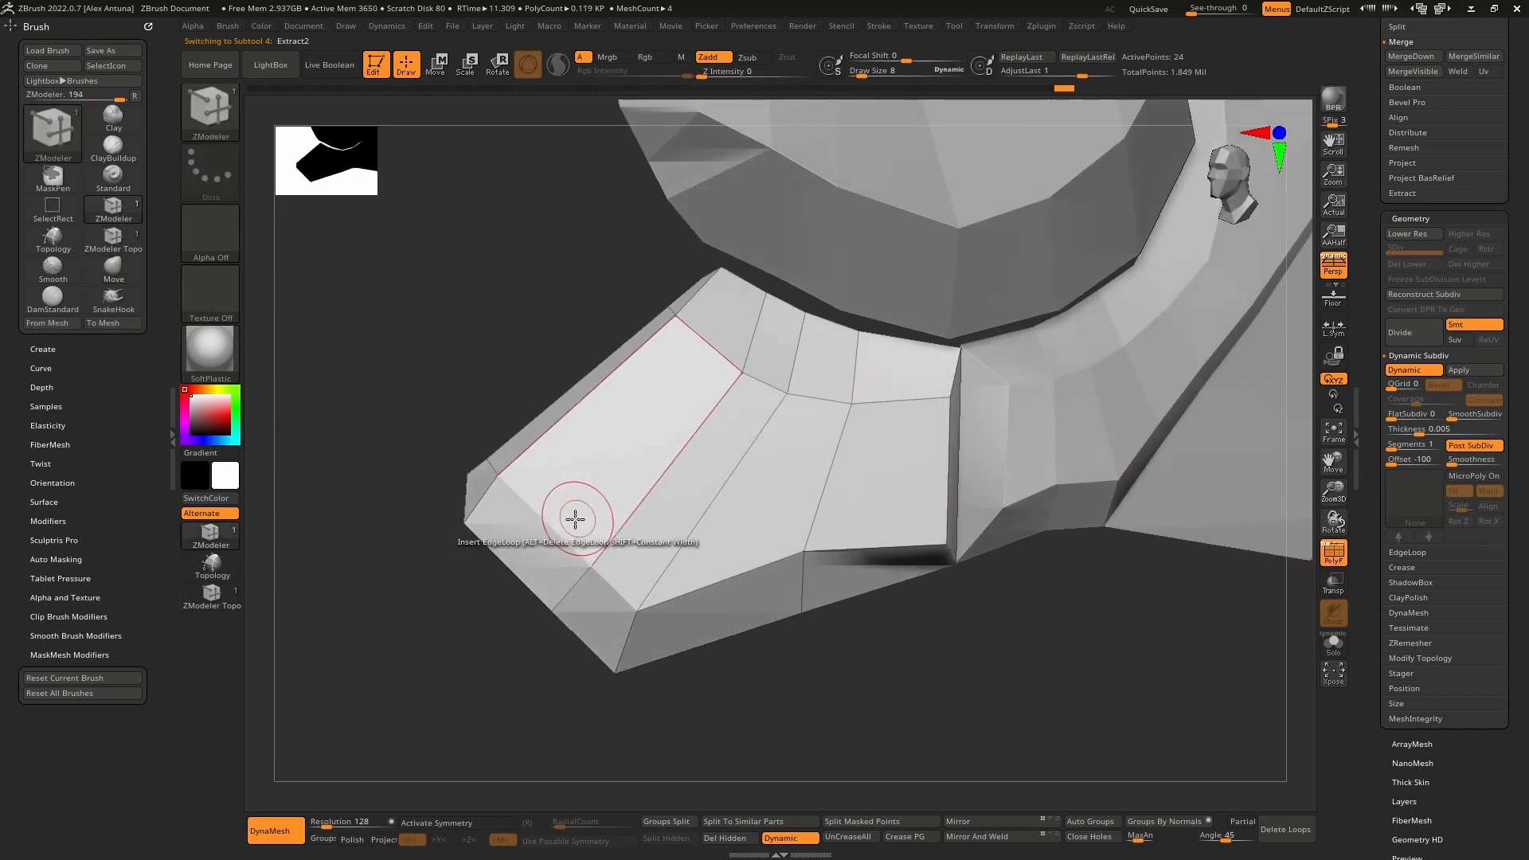
{"action": "key", "text": "space"}
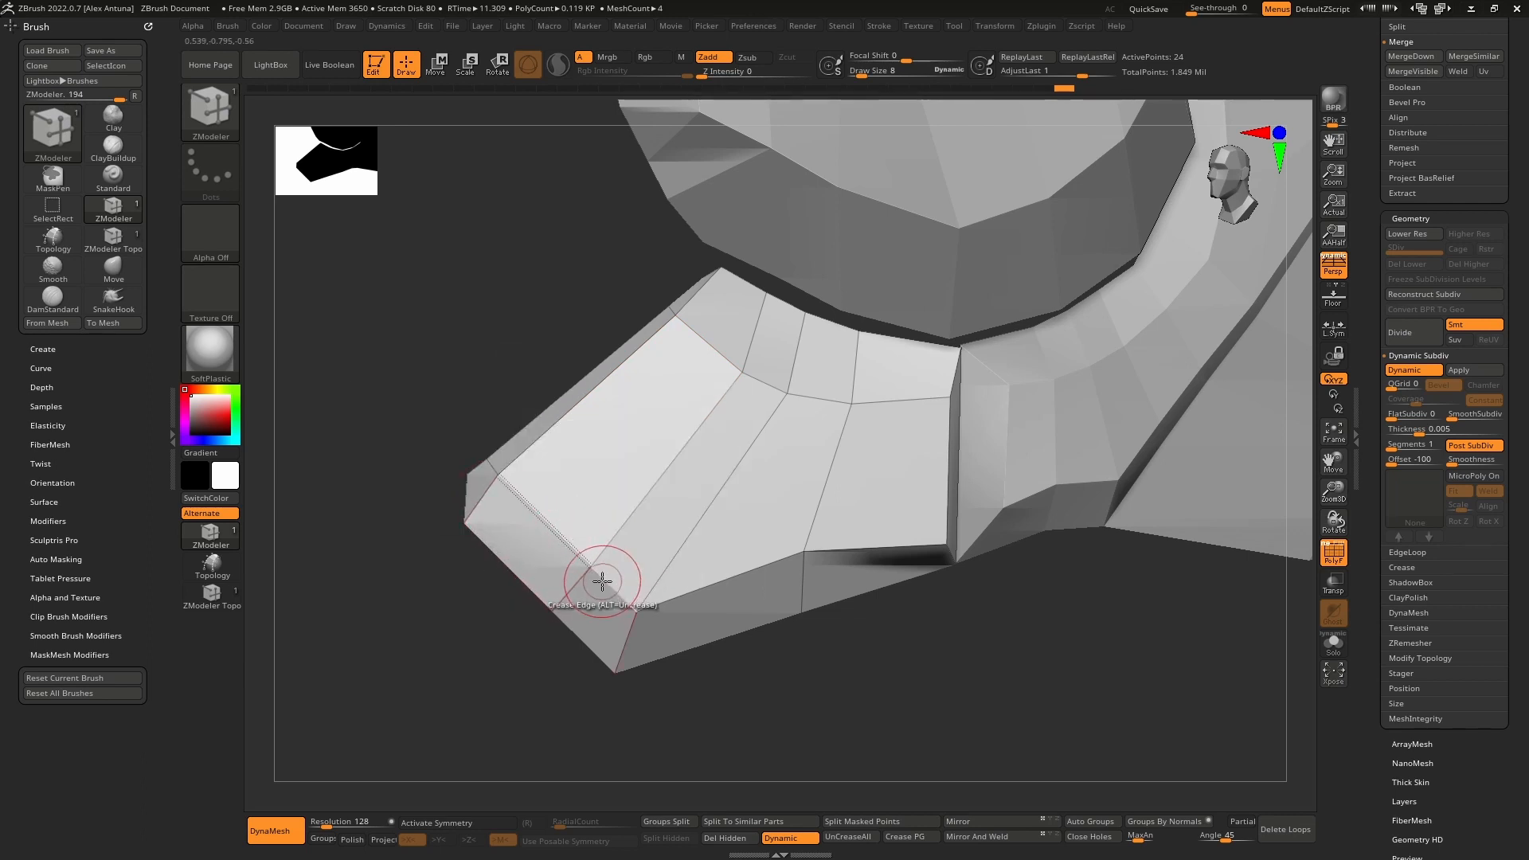
Step: Crease the edges around the raised central face of the Extract2 panel
{"action": "left_click", "coordinate": [710, 588]}
{"action": "left_click", "coordinate": [739, 574]}
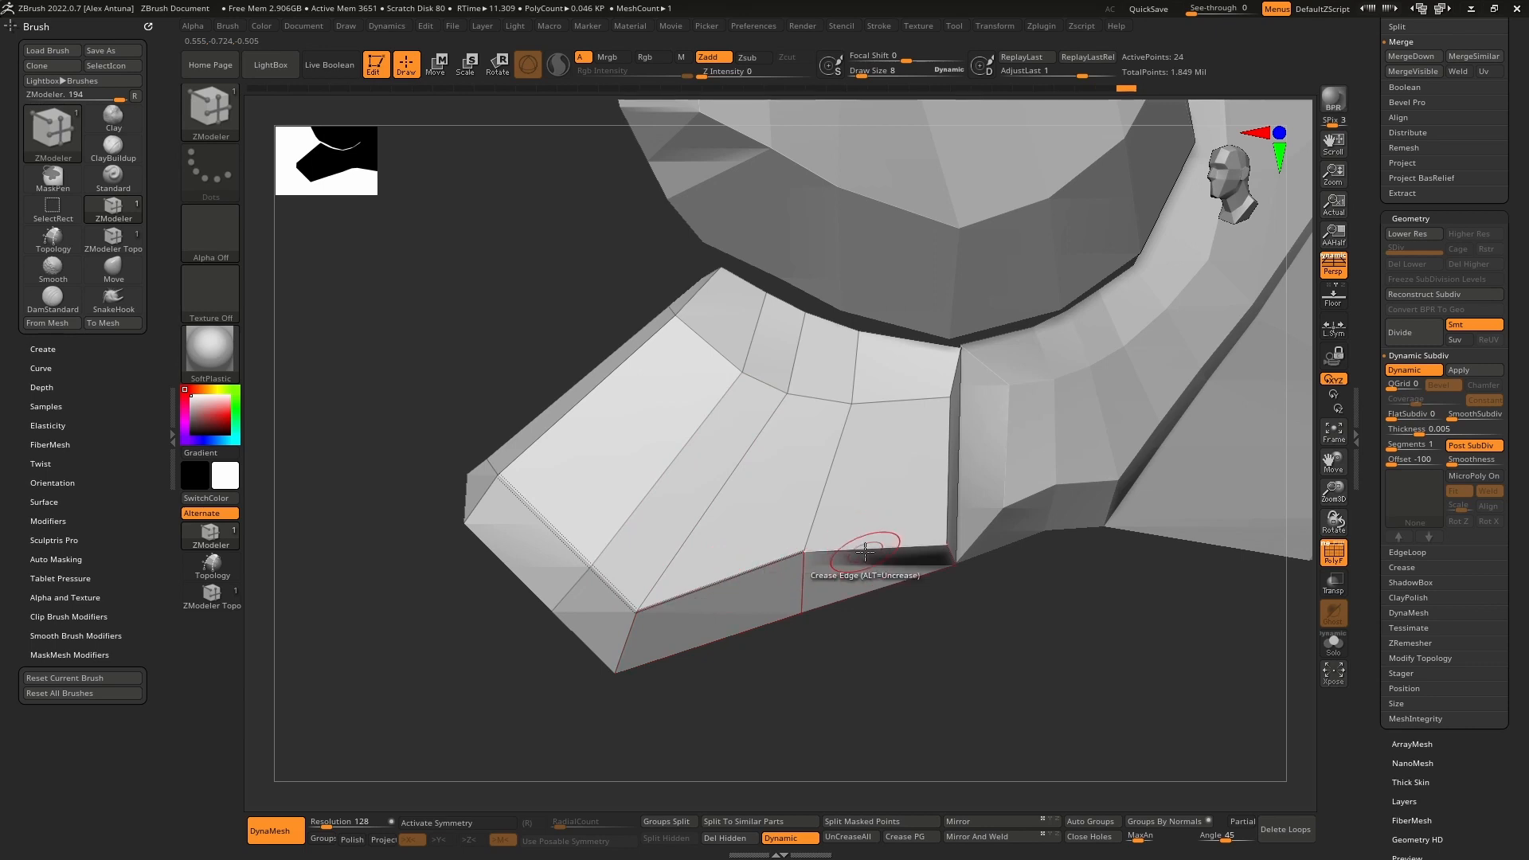
{"action": "mouse_move", "coordinate": [881, 540]}
{"action": "right_mouse_down"}
{"action": "mouse_move", "coordinate": [940, 482]}
{"action": "mouse_move", "coordinate": [928, 470]}
{"action": "right_mouse_up"}
{"action": "left_click", "coordinate": [948, 468]}
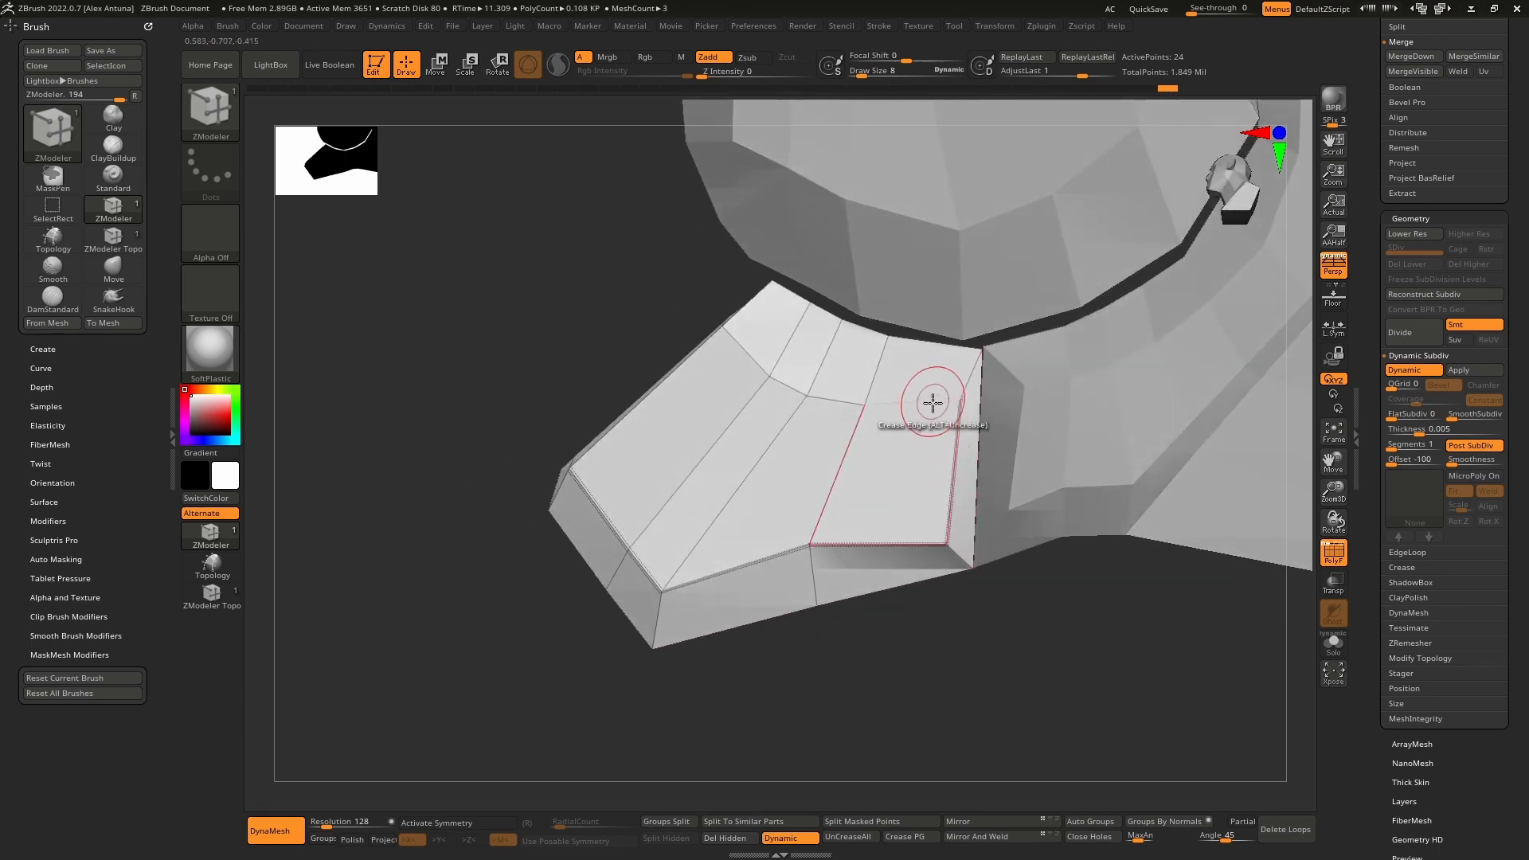
{"action": "mouse_move", "coordinate": [928, 399]}
{"action": "right_mouse_down"}
{"action": "mouse_move", "coordinate": [799, 417]}
{"action": "mouse_move", "coordinate": [844, 399]}
{"action": "right_mouse_up"}
{"action": "left_click", "coordinate": [844, 399]}
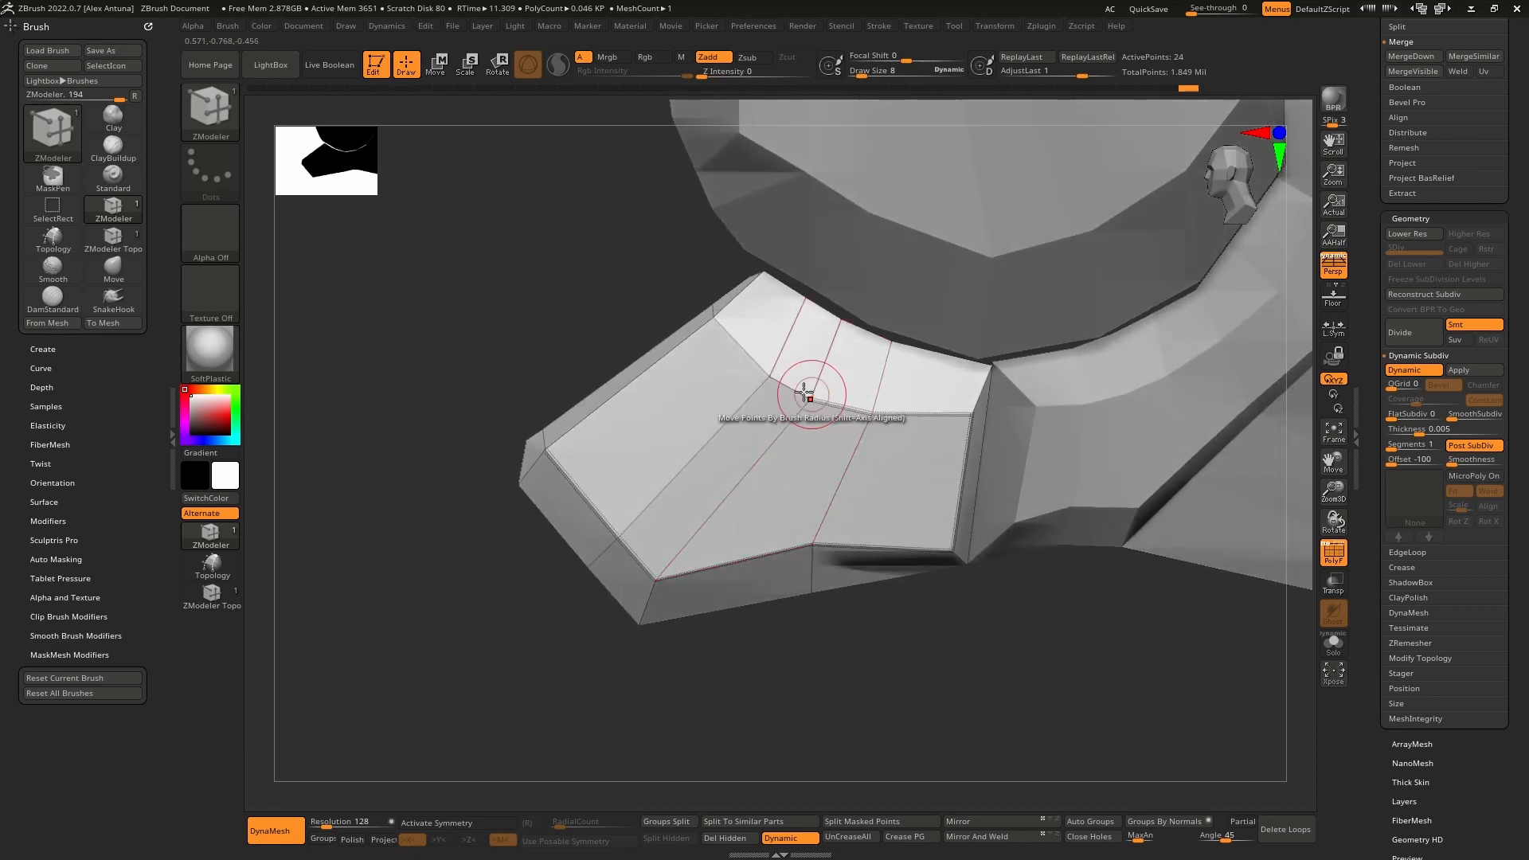
Step: Increase the SmoothSubdiv level of the Extract2 panel to preview its creased edges smoothed
{"action": "mouse_move", "coordinate": [750, 354]}
{"action": "right_mouse_down"}
{"action": "mouse_move", "coordinate": [621, 392]}
{"action": "mouse_move", "coordinate": [659, 387]}
{"action": "right_mouse_up"}
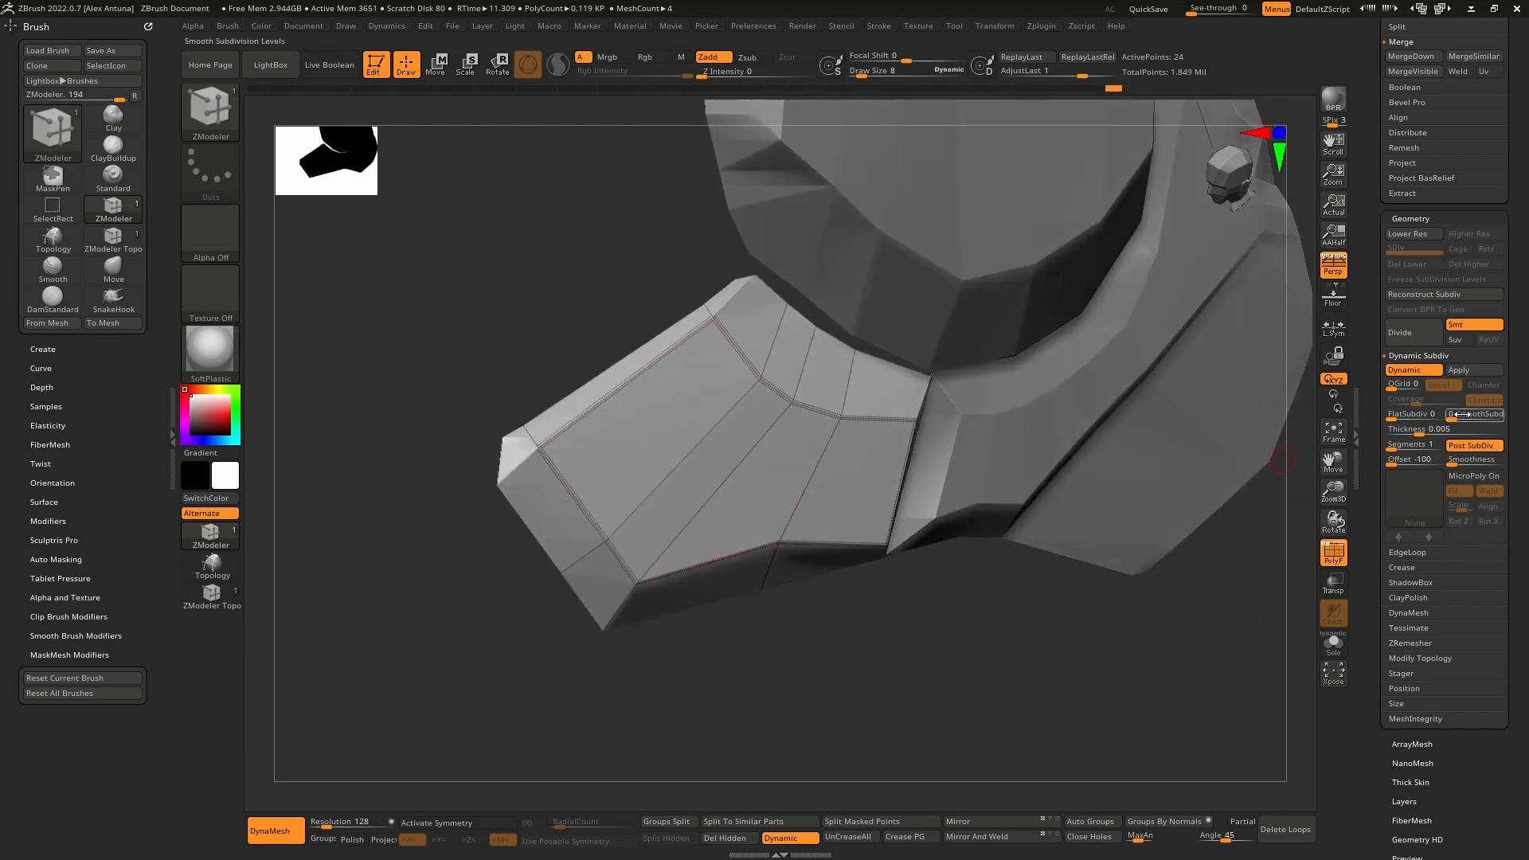
{"action": "left_click_drag", "start_coordinate": [1466, 415], "coordinate": [1469, 416]}
{"action": "mouse_move", "coordinate": [875, 482]}
{"action": "right_mouse_down"}
{"action": "mouse_move", "coordinate": [843, 423]}
{"action": "mouse_move", "coordinate": [764, 446]}
{"action": "mouse_move", "coordinate": [885, 500]}
{"action": "mouse_move", "coordinate": [869, 396]}
{"action": "right_mouse_up"}
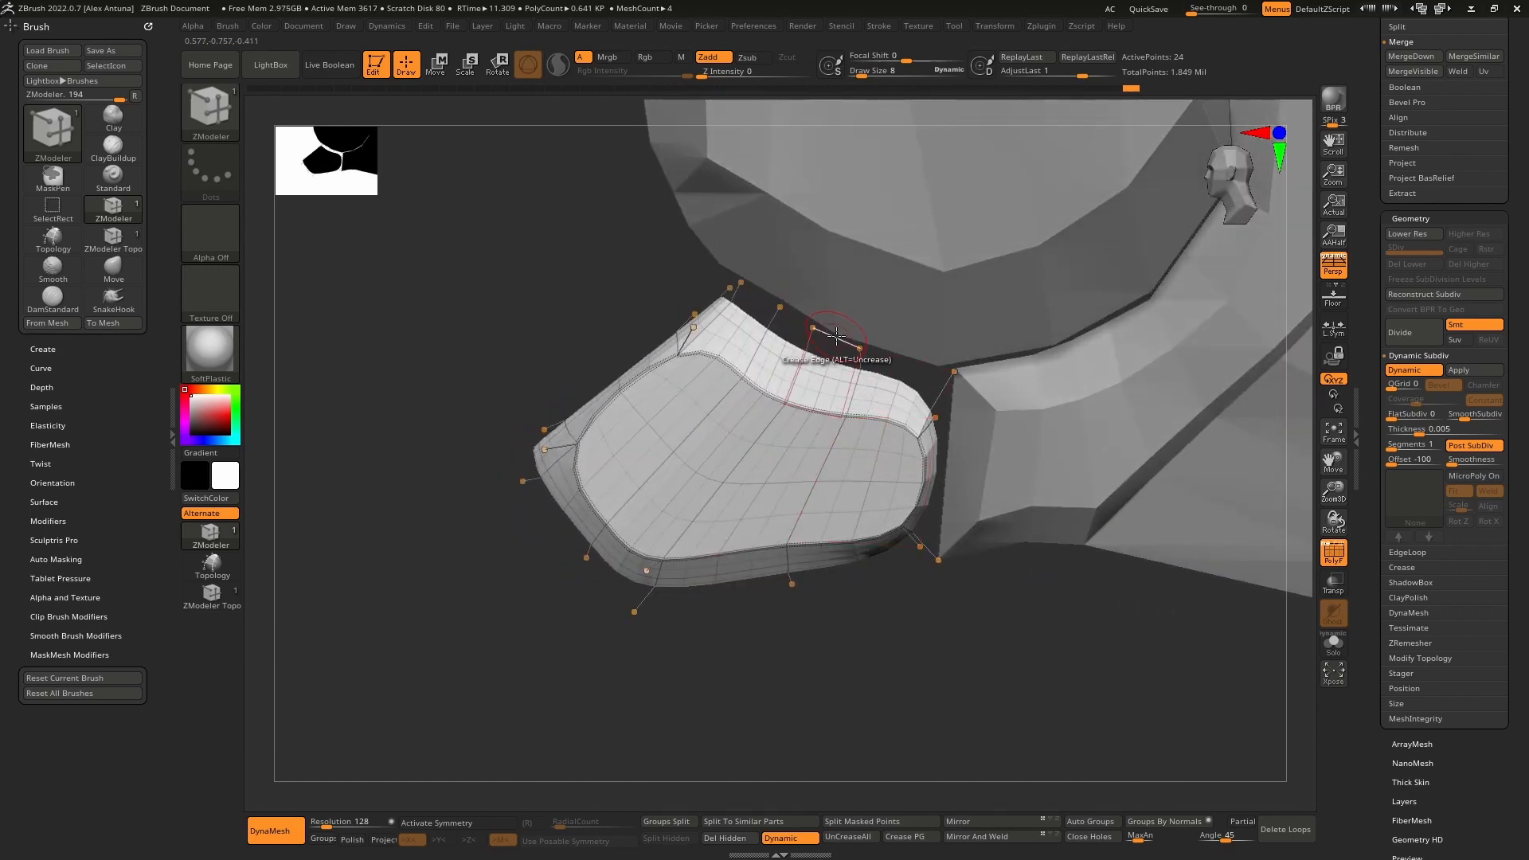
Step: Crease the outer border of the Extract2 panel beside the round panel using the EdgeLoop Complete target
{"action": "key", "text": "space"}
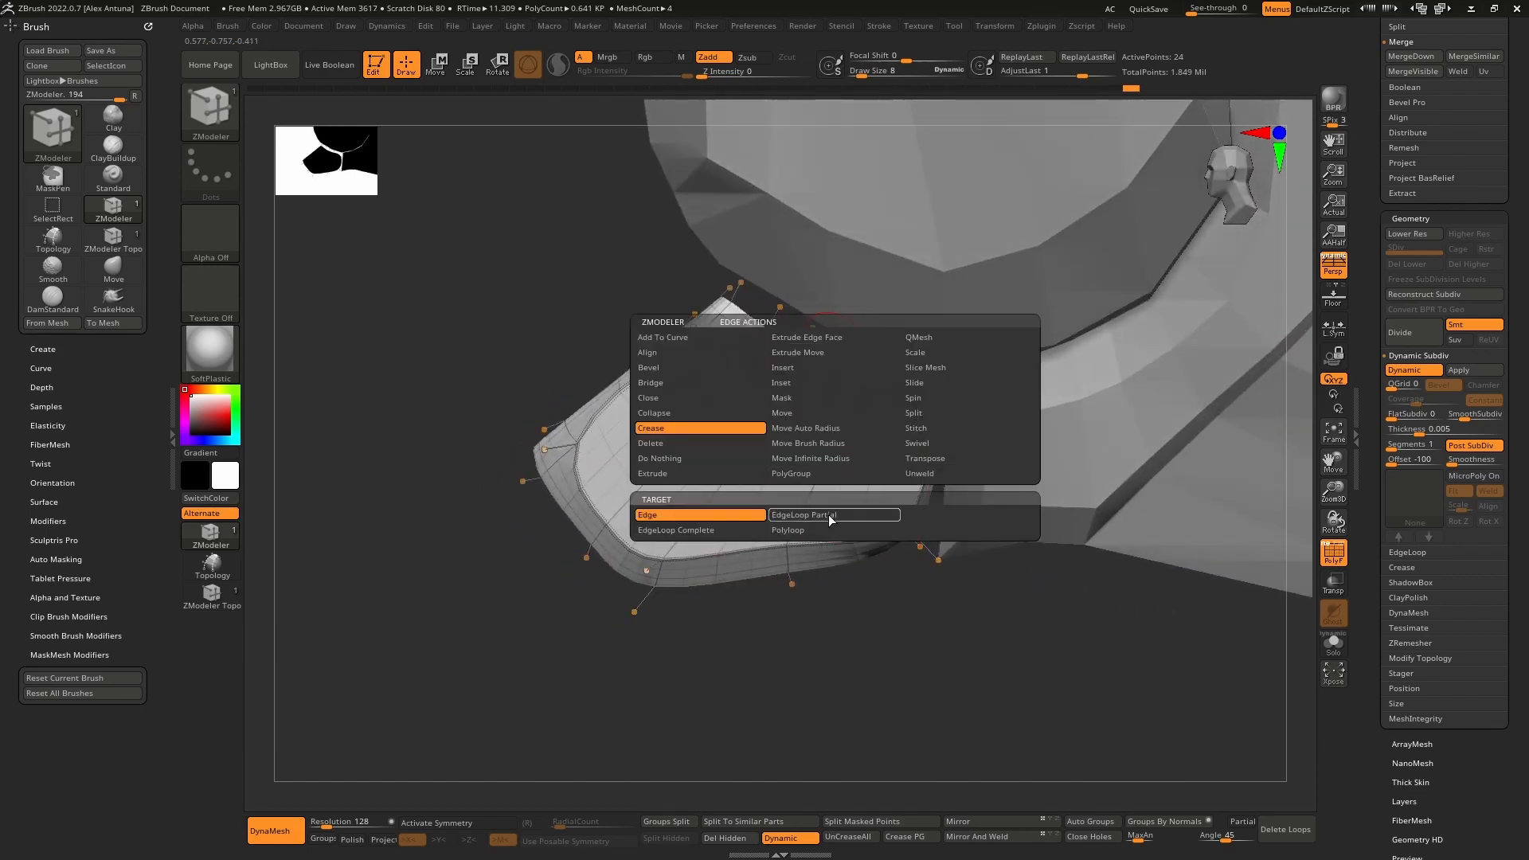
{"action": "left_click", "coordinate": [715, 530]}
{"action": "left_click", "coordinate": [836, 336]}
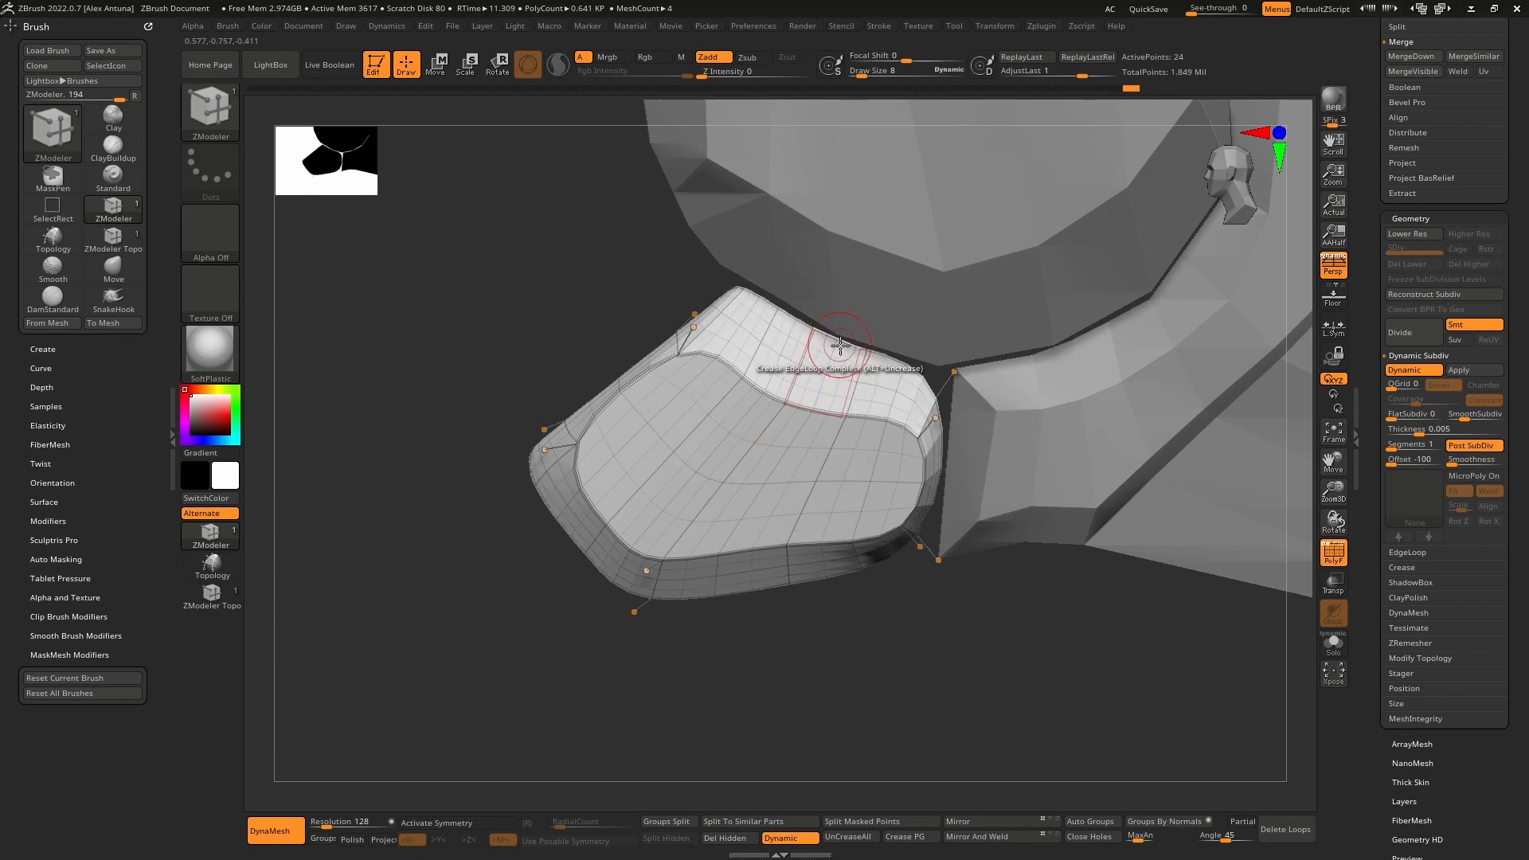
Step: Compare the Extract2 panel with Dynamic Subdiv off and on, and set its SmoothSubdiv level to 0
{"action": "mouse_move", "coordinate": [840, 344]}
{"action": "right_mouse_down"}
{"action": "mouse_move", "coordinate": [867, 369]}
{"action": "mouse_move", "coordinate": [912, 359]}
{"action": "mouse_move", "coordinate": [864, 325]}
{"action": "mouse_move", "coordinate": [878, 347]}
{"action": "right_mouse_up"}
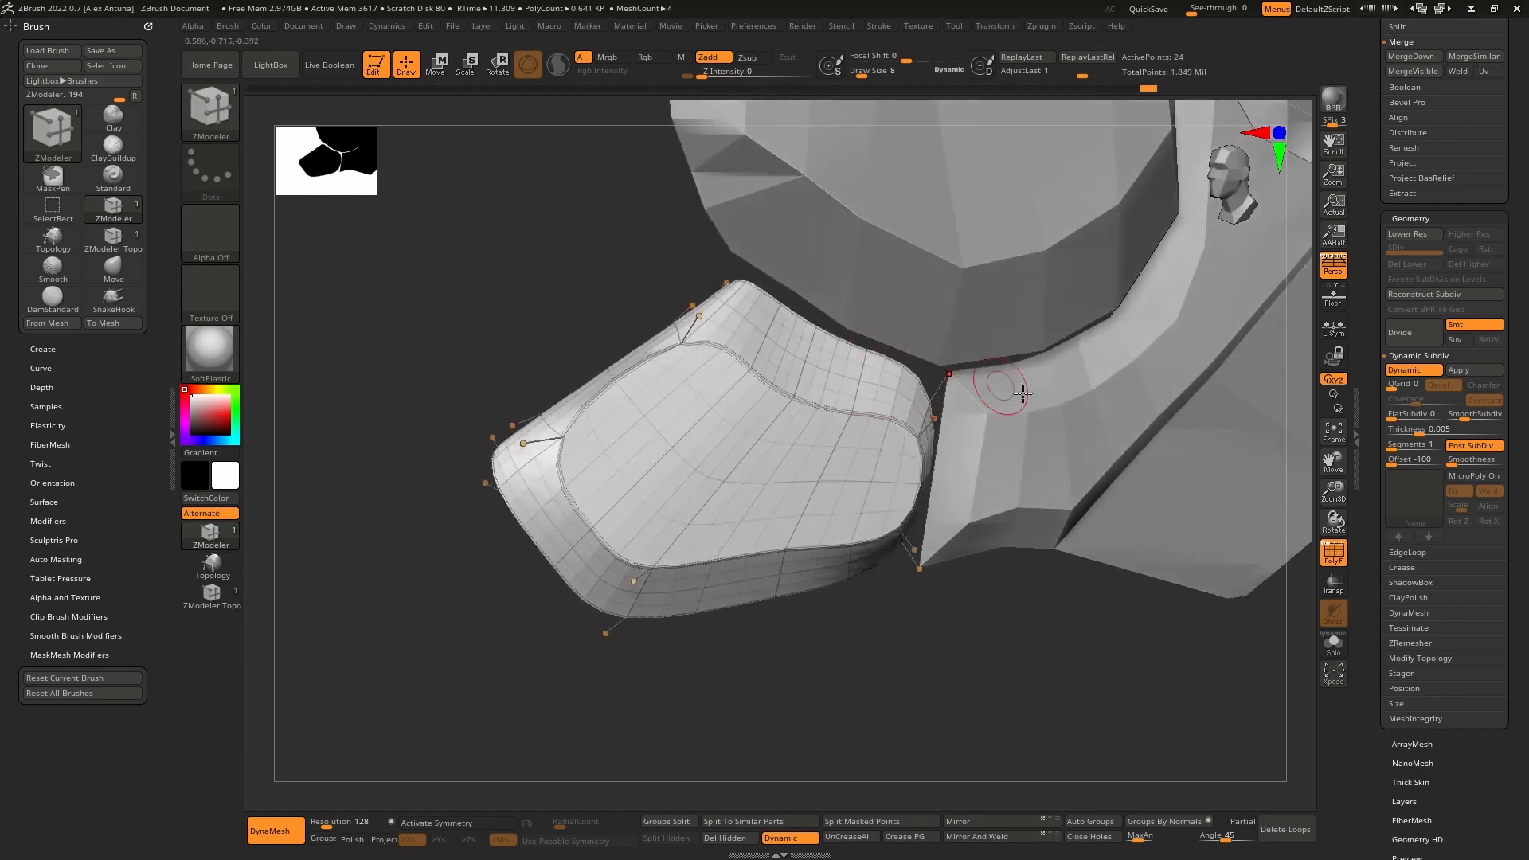
{"action": "right_click_drag", "start_coordinate": [956, 430], "coordinate": [1063, 418]}
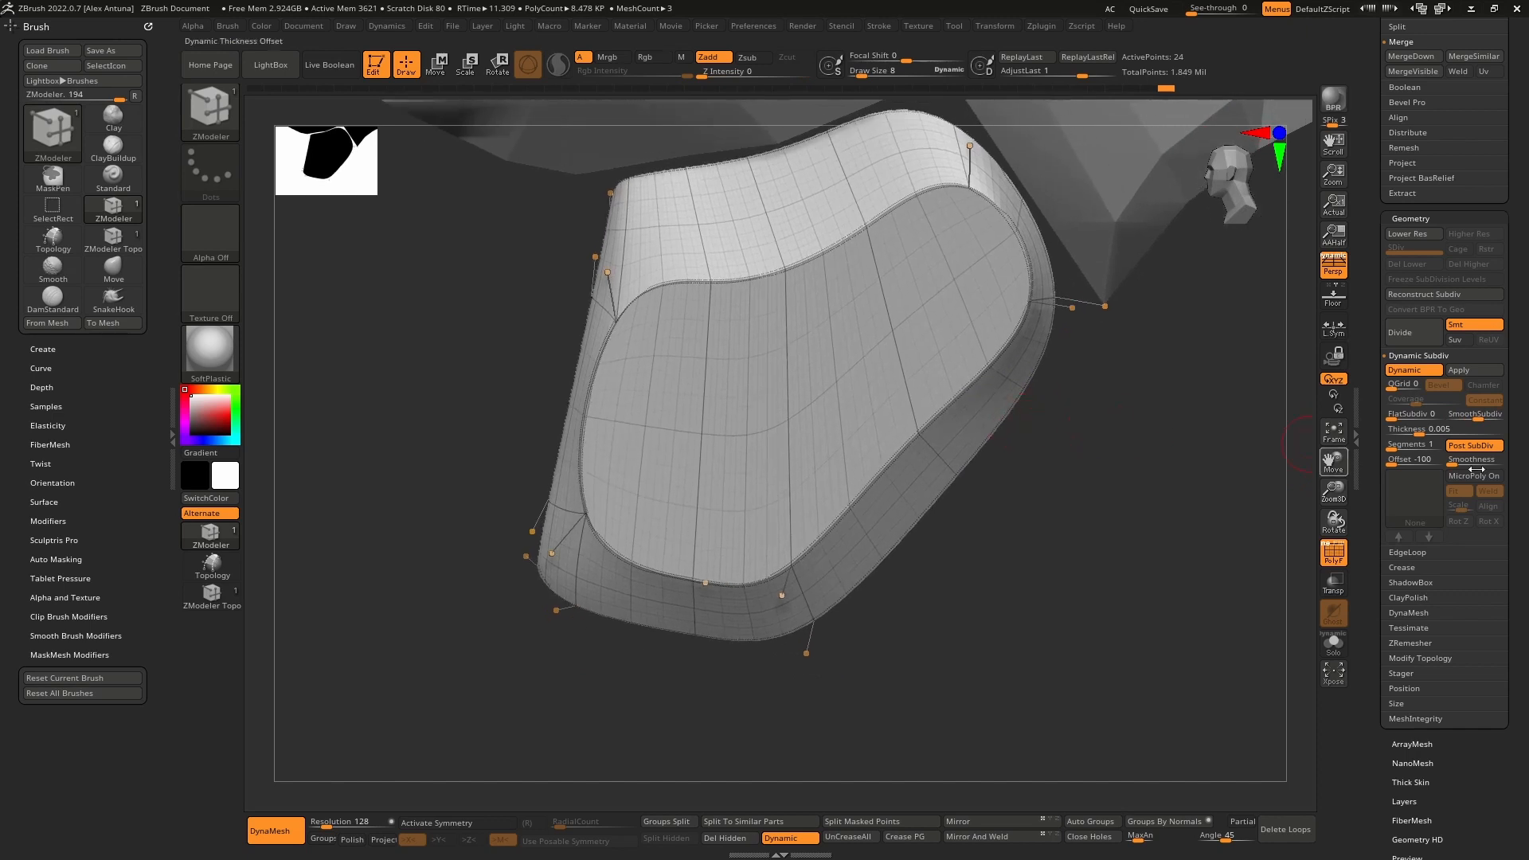
{"action": "left_click", "coordinate": [1413, 370]}
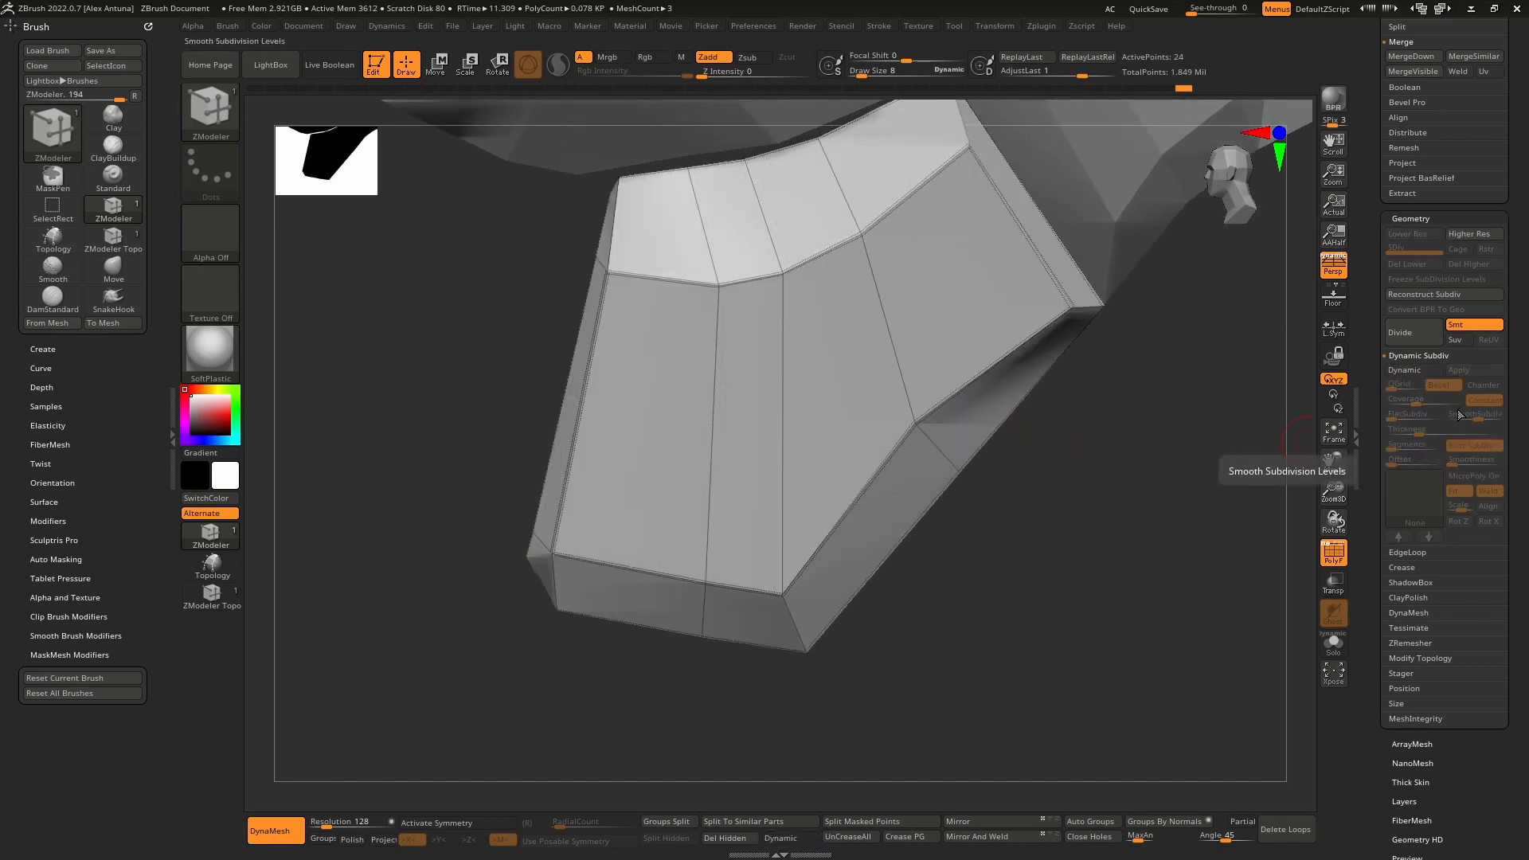
{"action": "left_click", "coordinate": [1417, 370]}
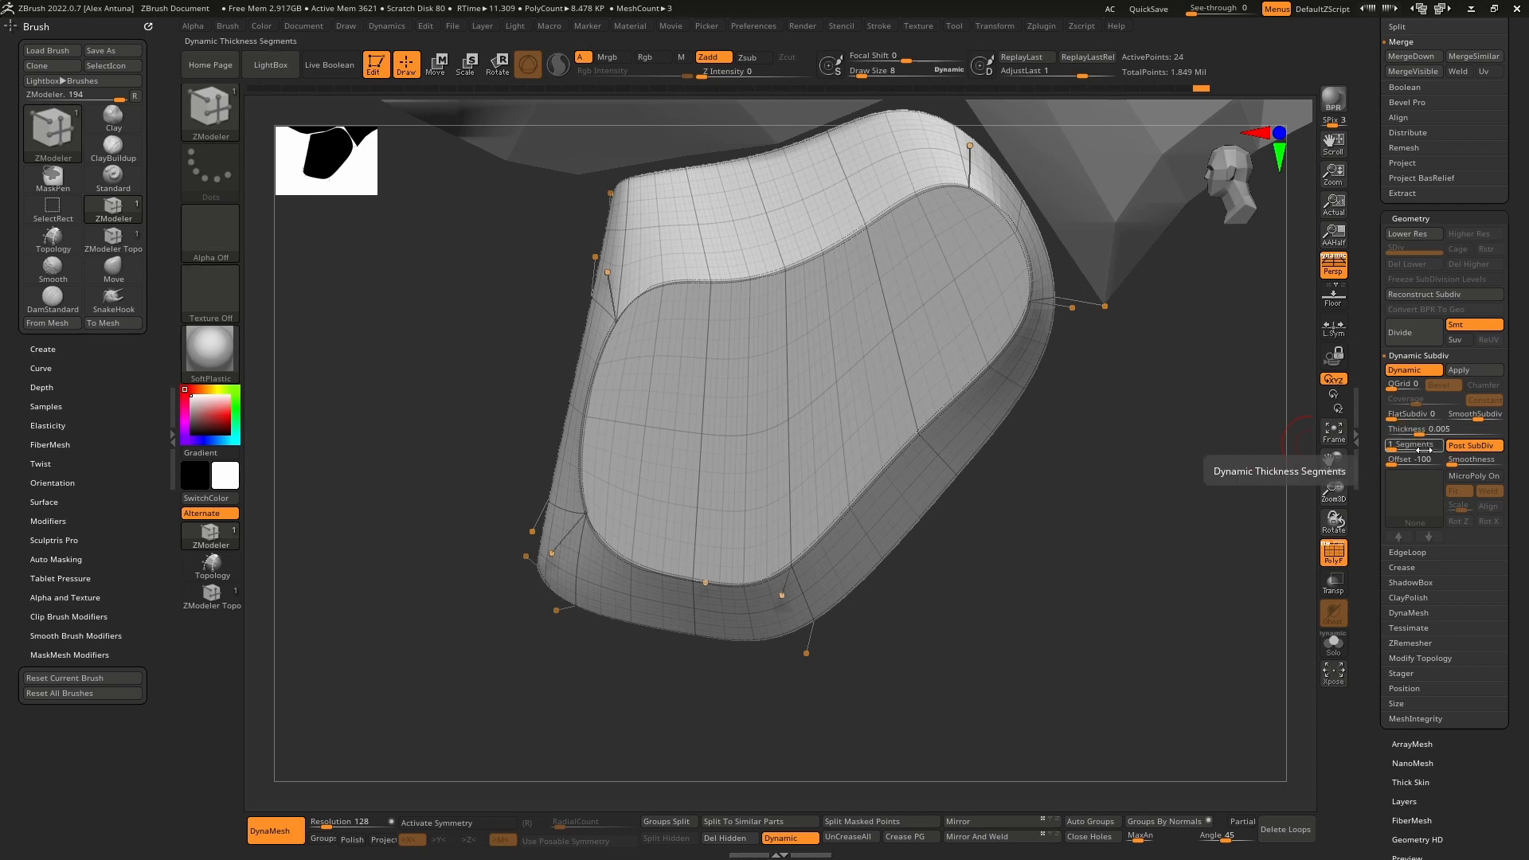
{"action": "left_click_drag", "start_coordinate": [1472, 417], "coordinate": [1409, 415]}
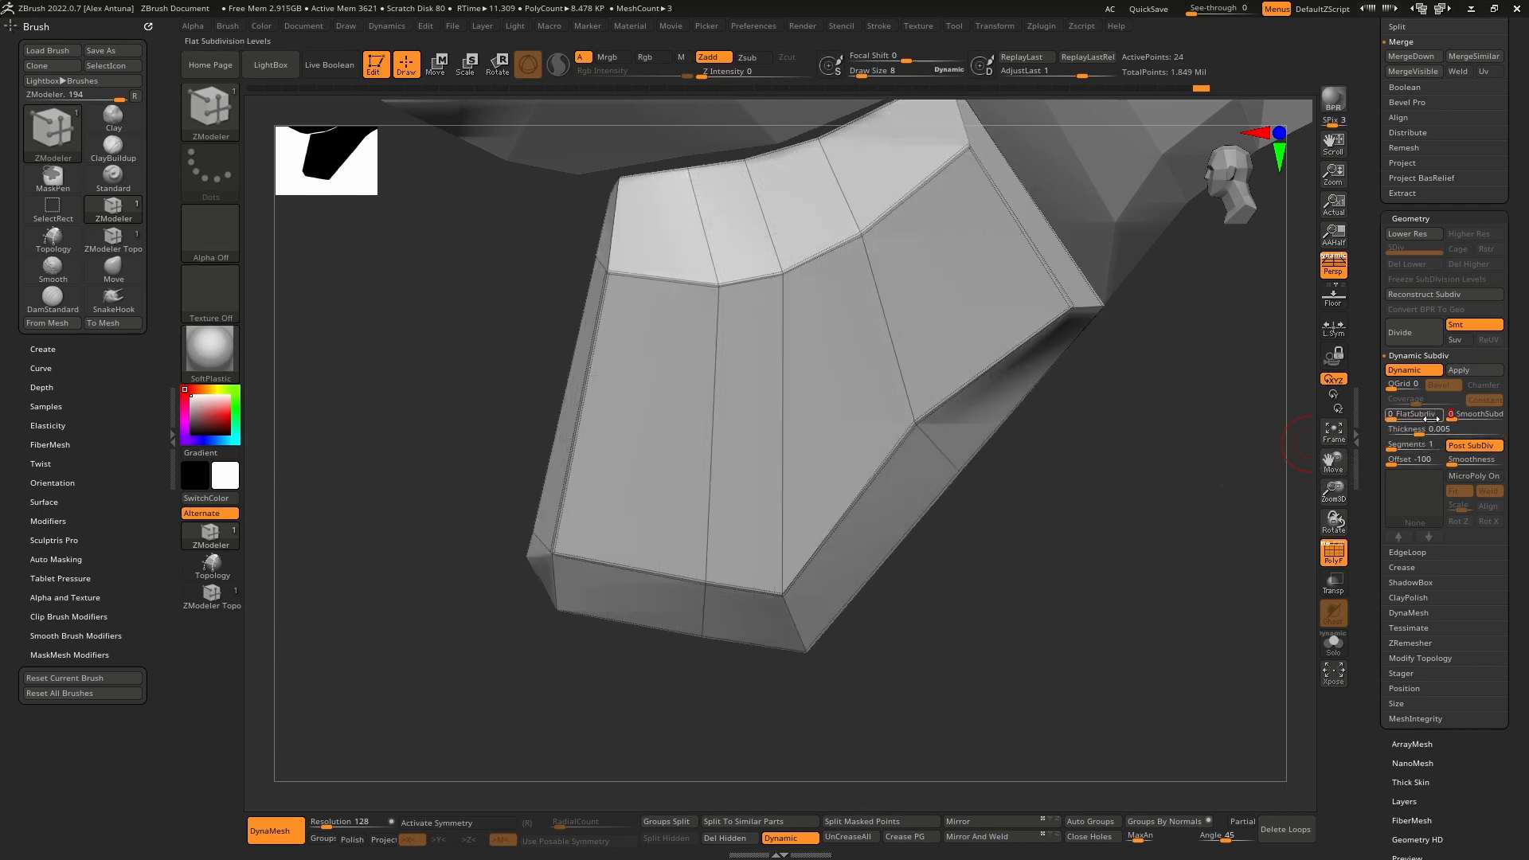
Step: Examine the panel's rim and inner side with Dynamic Subdiv off and on, with transparency enabled for the surrounding parts
{"action": "left_click_drag", "start_coordinate": [1086, 470], "coordinate": [1194, 438]}
{"action": "left_click", "coordinate": [1433, 375]}
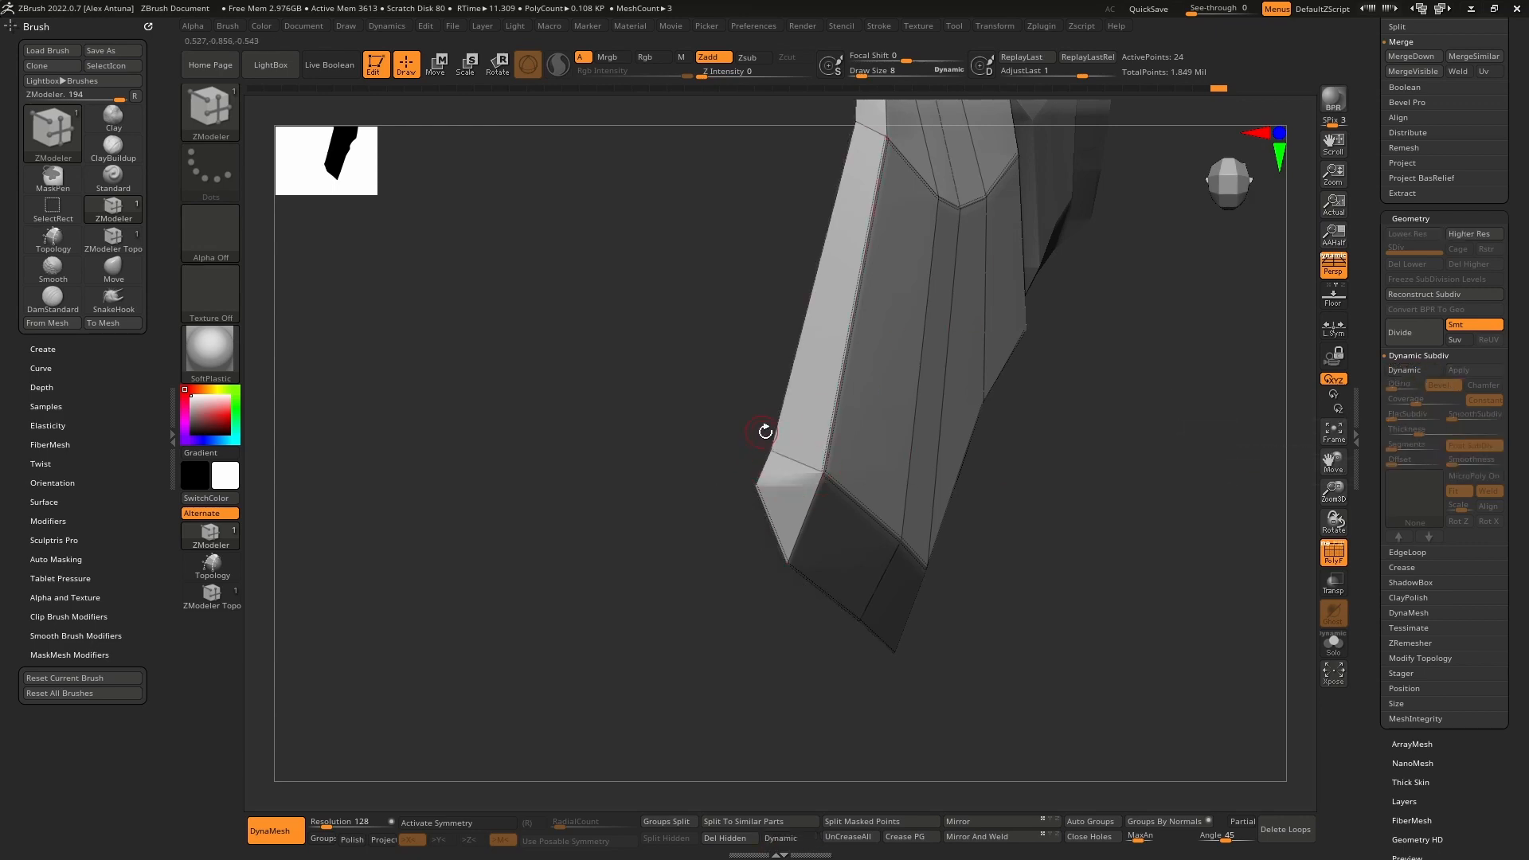
{"action": "left_click_drag", "start_coordinate": [765, 433], "coordinate": [747, 543]}
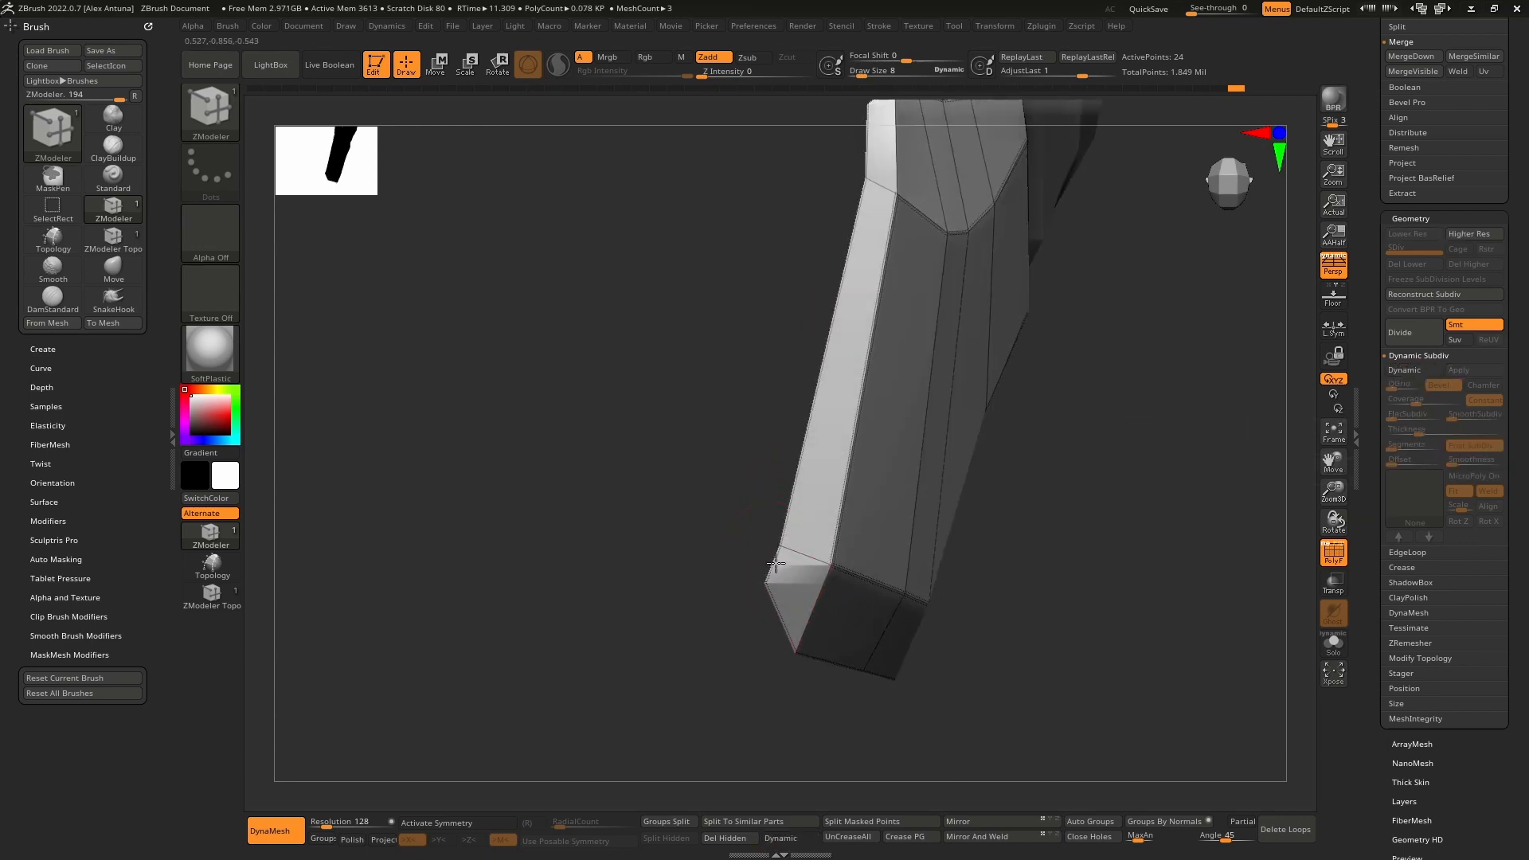
{"action": "left_click_drag", "start_coordinate": [788, 476], "coordinate": [916, 355]}
{"action": "key", "text": "shift+t"}
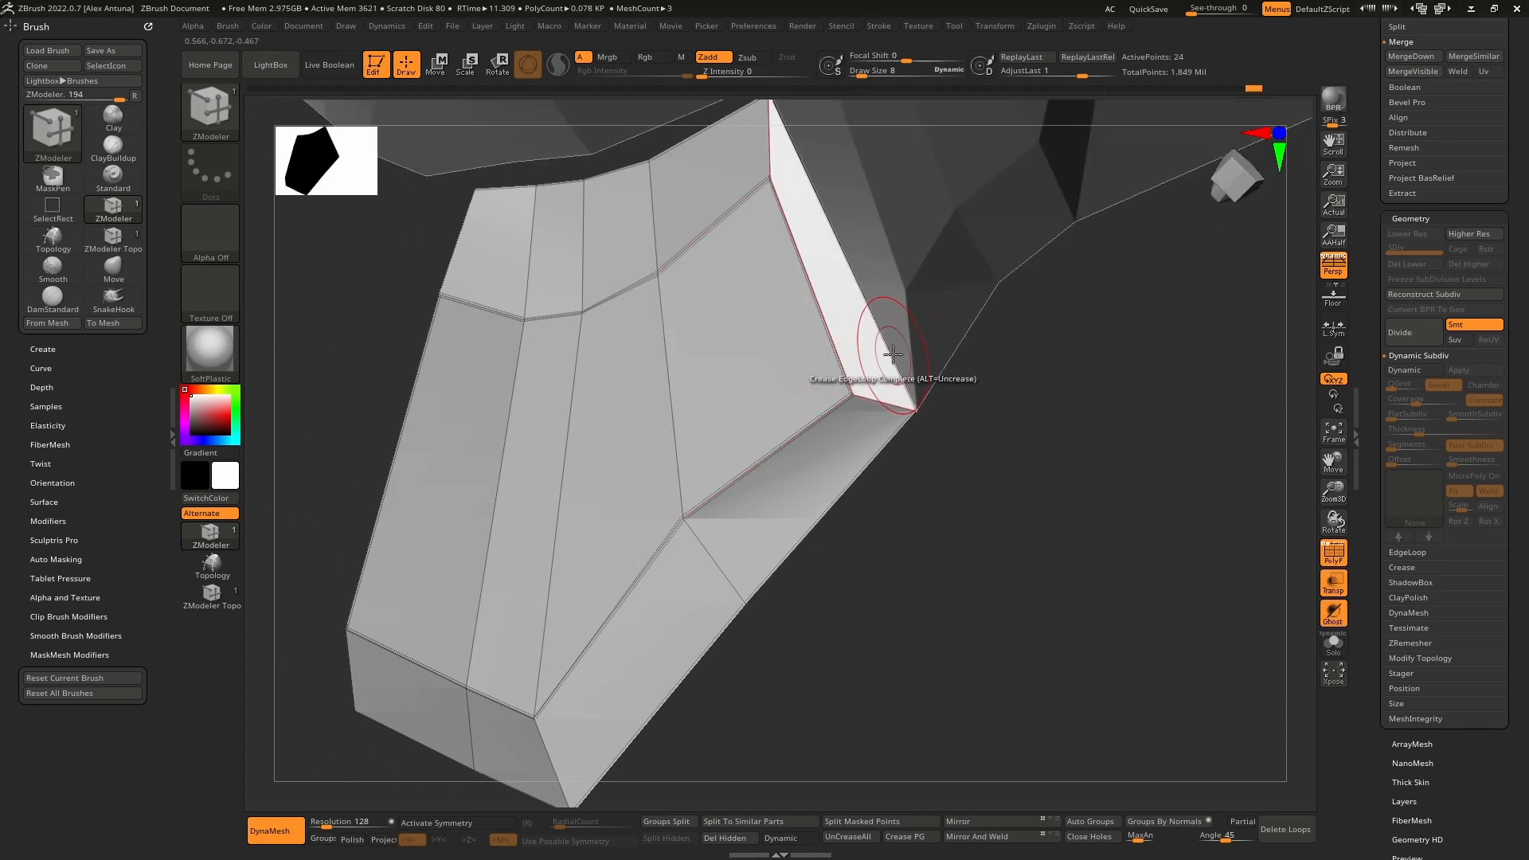
{"action": "right_click_drag", "start_coordinate": [890, 351], "coordinate": [960, 388]}
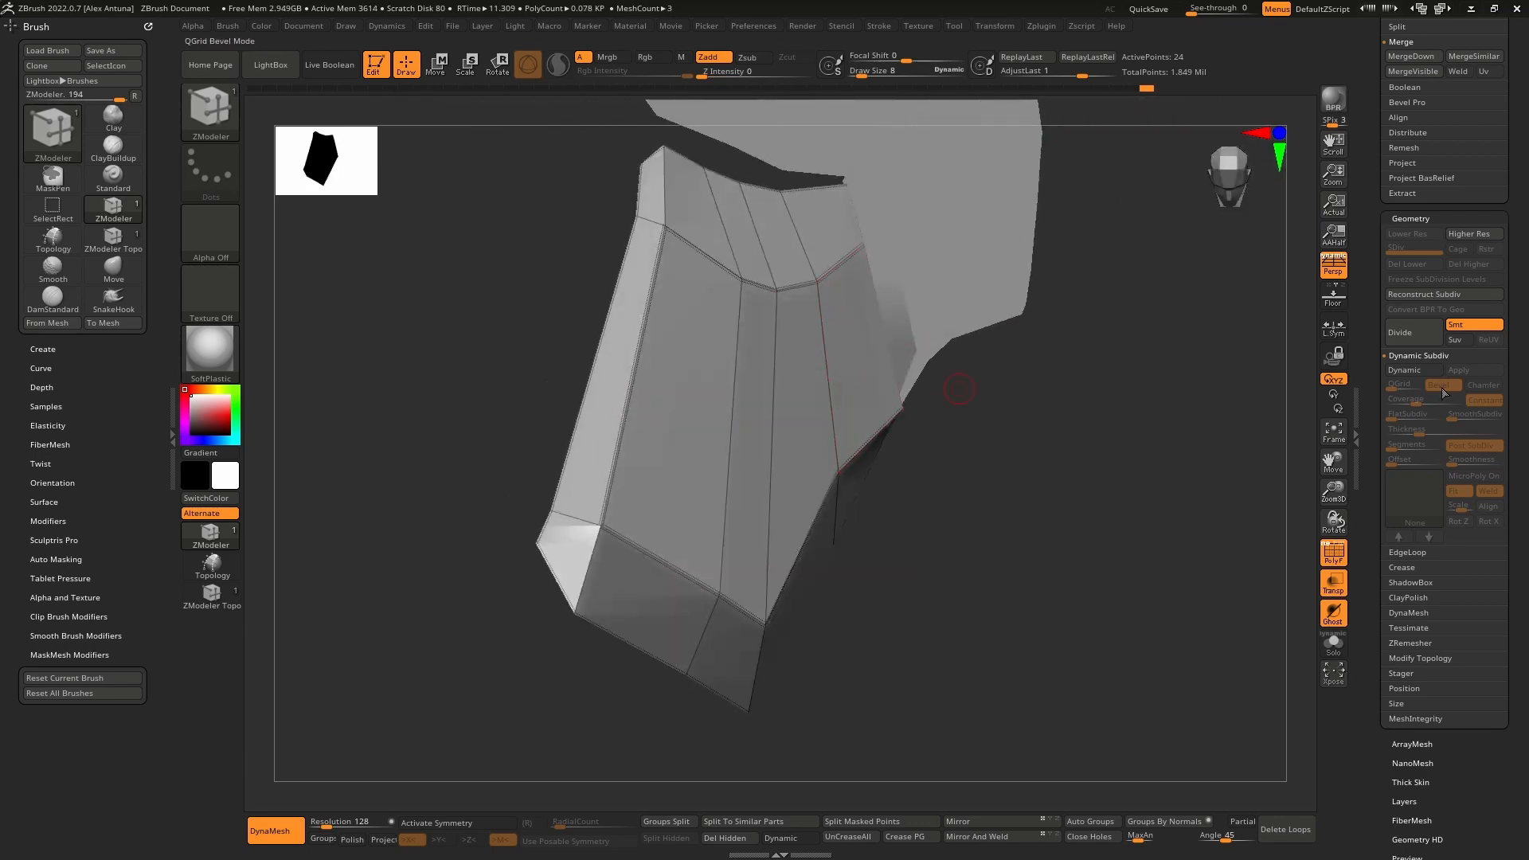
{"action": "left_click", "coordinate": [1406, 370]}
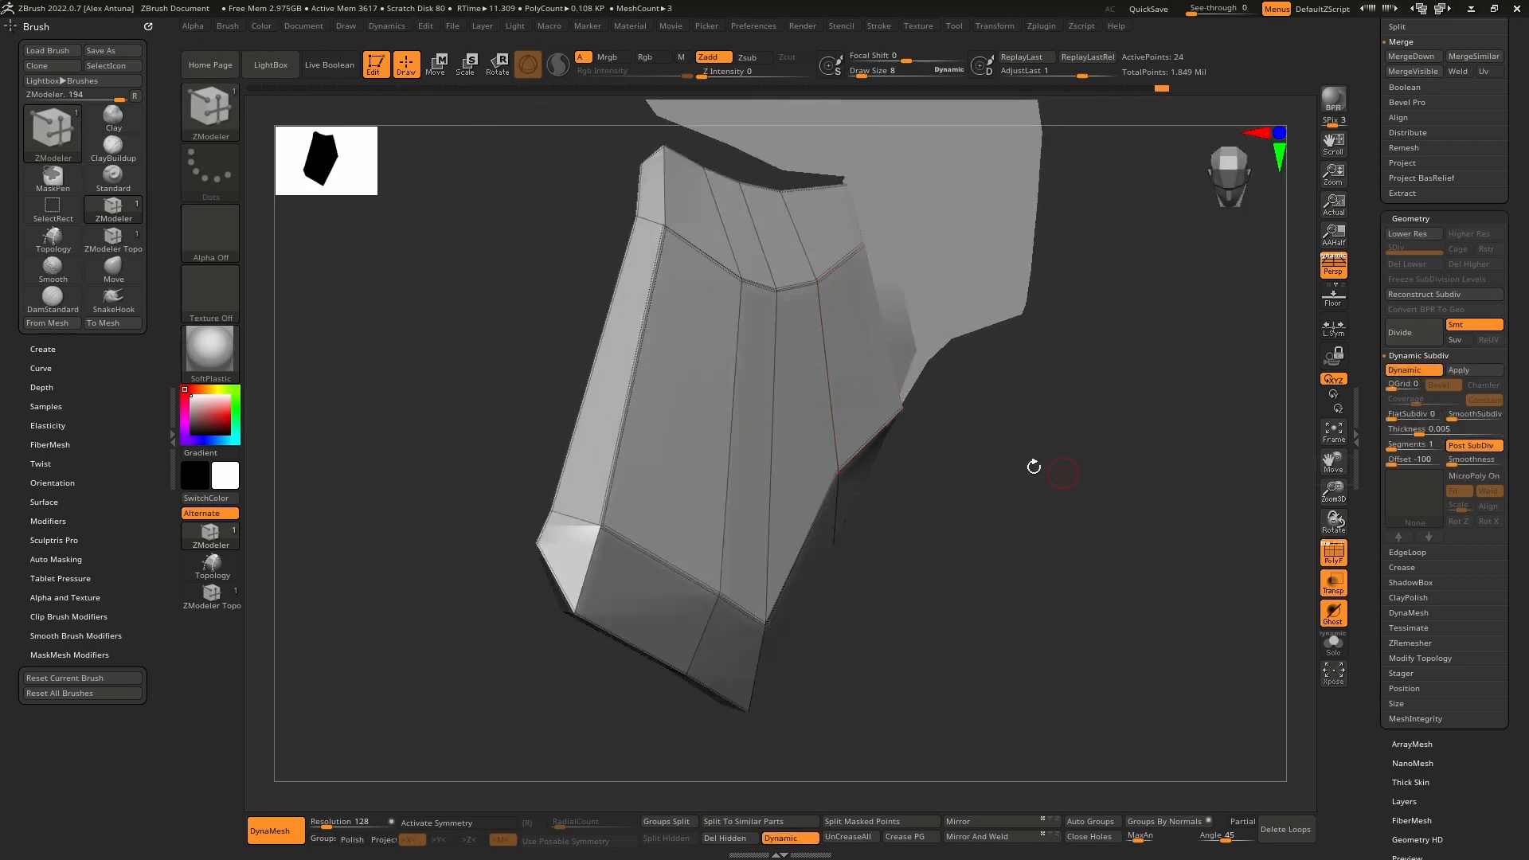
{"action": "right_click_drag", "start_coordinate": [1034, 467], "coordinate": [1277, 450]}
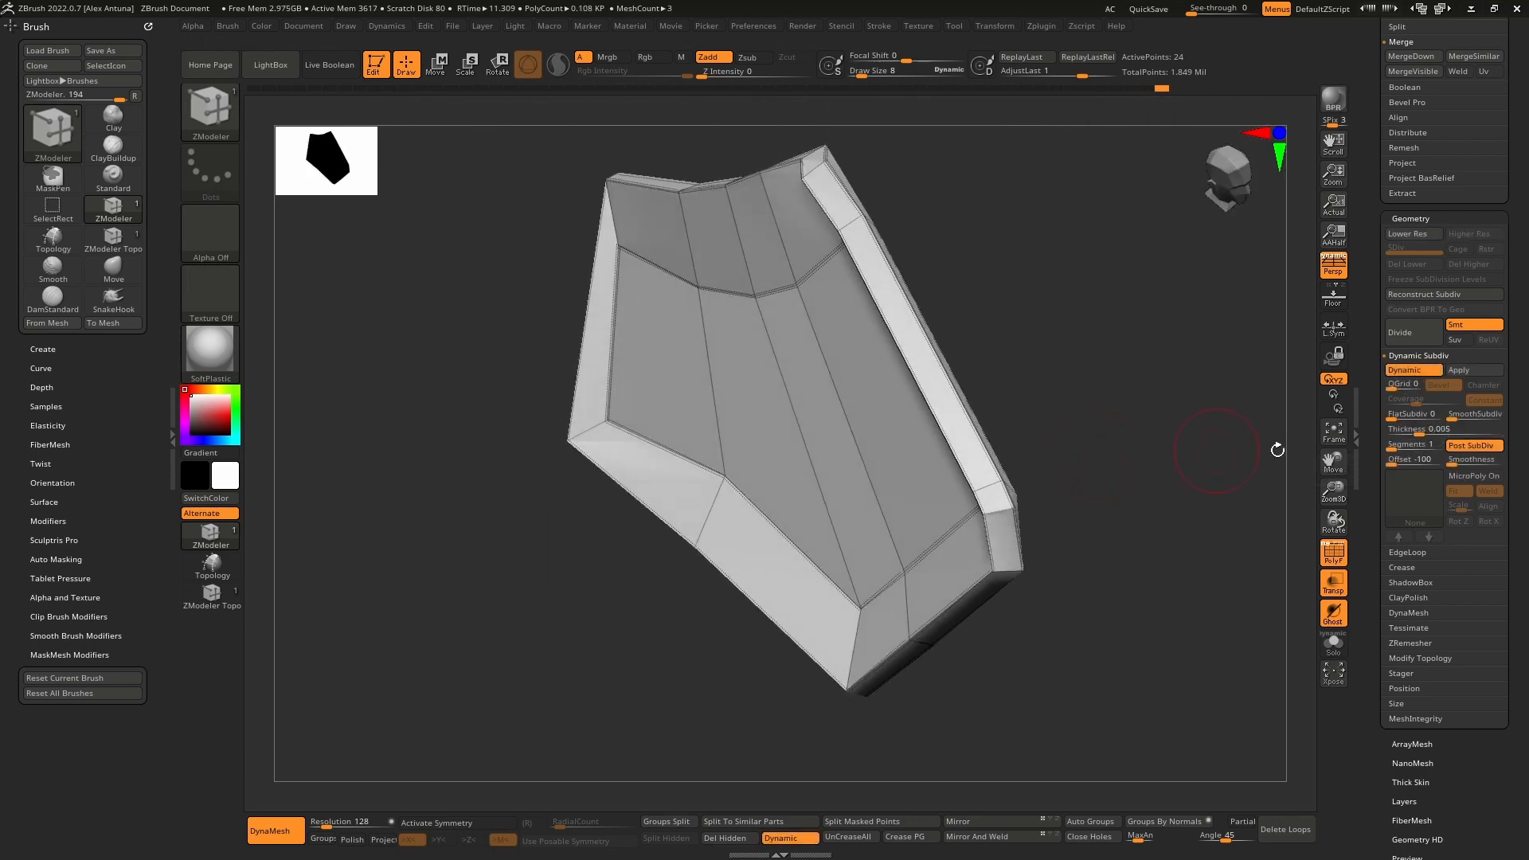
Step: Try a Dynamic Subdiv thickness of 0.0075 on the panel, inspect its inner side, and restore the thickness to 0.005
{"action": "left_click", "coordinate": [1463, 435]}
{"action": "type", "text": ".00"}
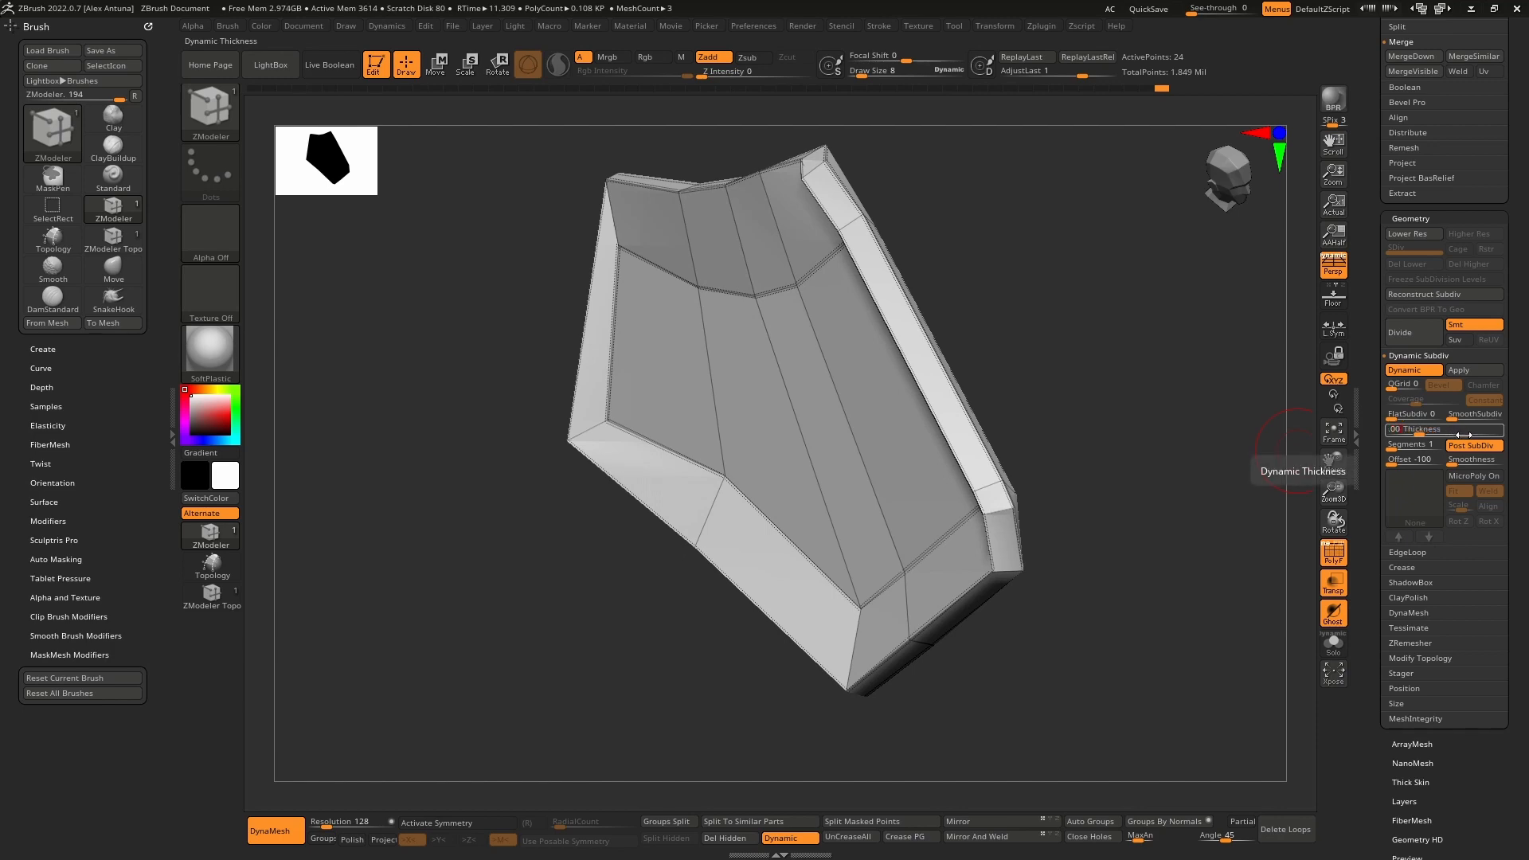
{"action": "type", "text": "75"}
{"action": "key", "text": "Return"}
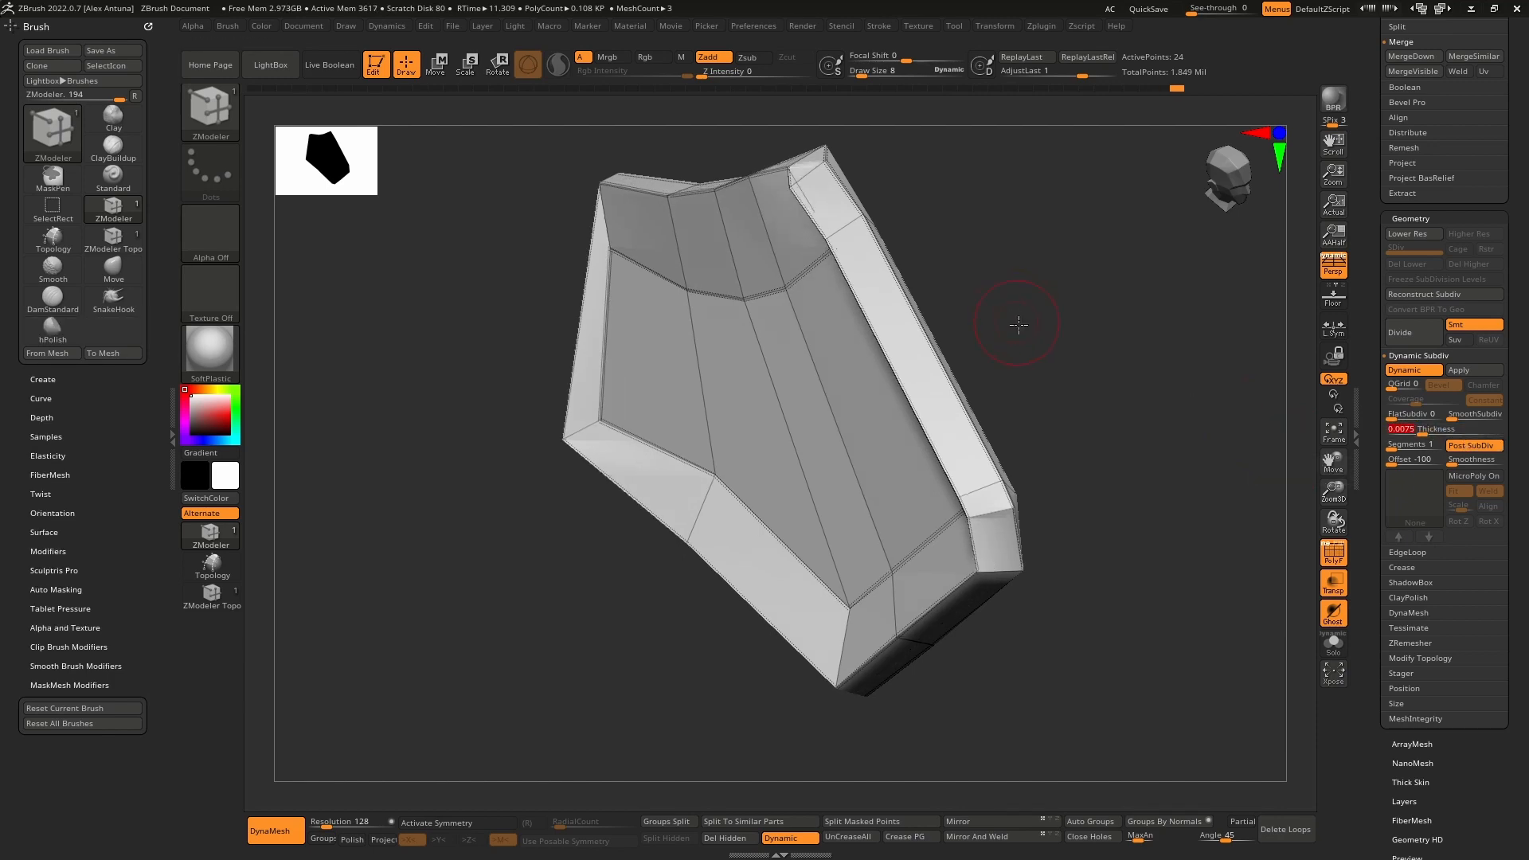
{"action": "right_click_drag", "start_coordinate": [1019, 324], "coordinate": [1266, 367]}
{"action": "left_click_drag", "start_coordinate": [1447, 430], "coordinate": [1446, 429]}
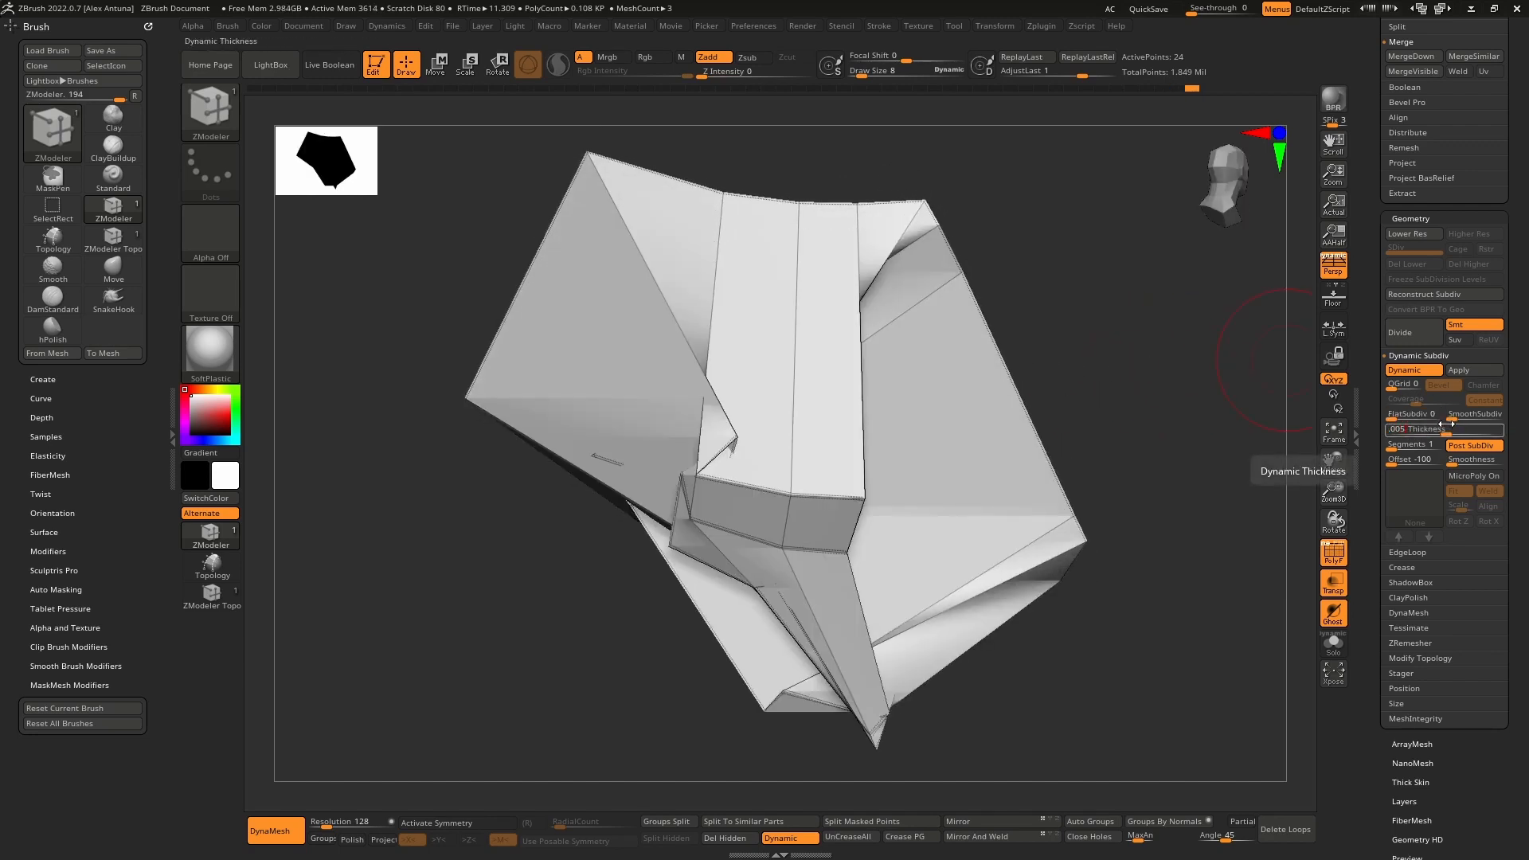
{"action": "type", "text": ".005"}
{"action": "key", "text": "Return"}
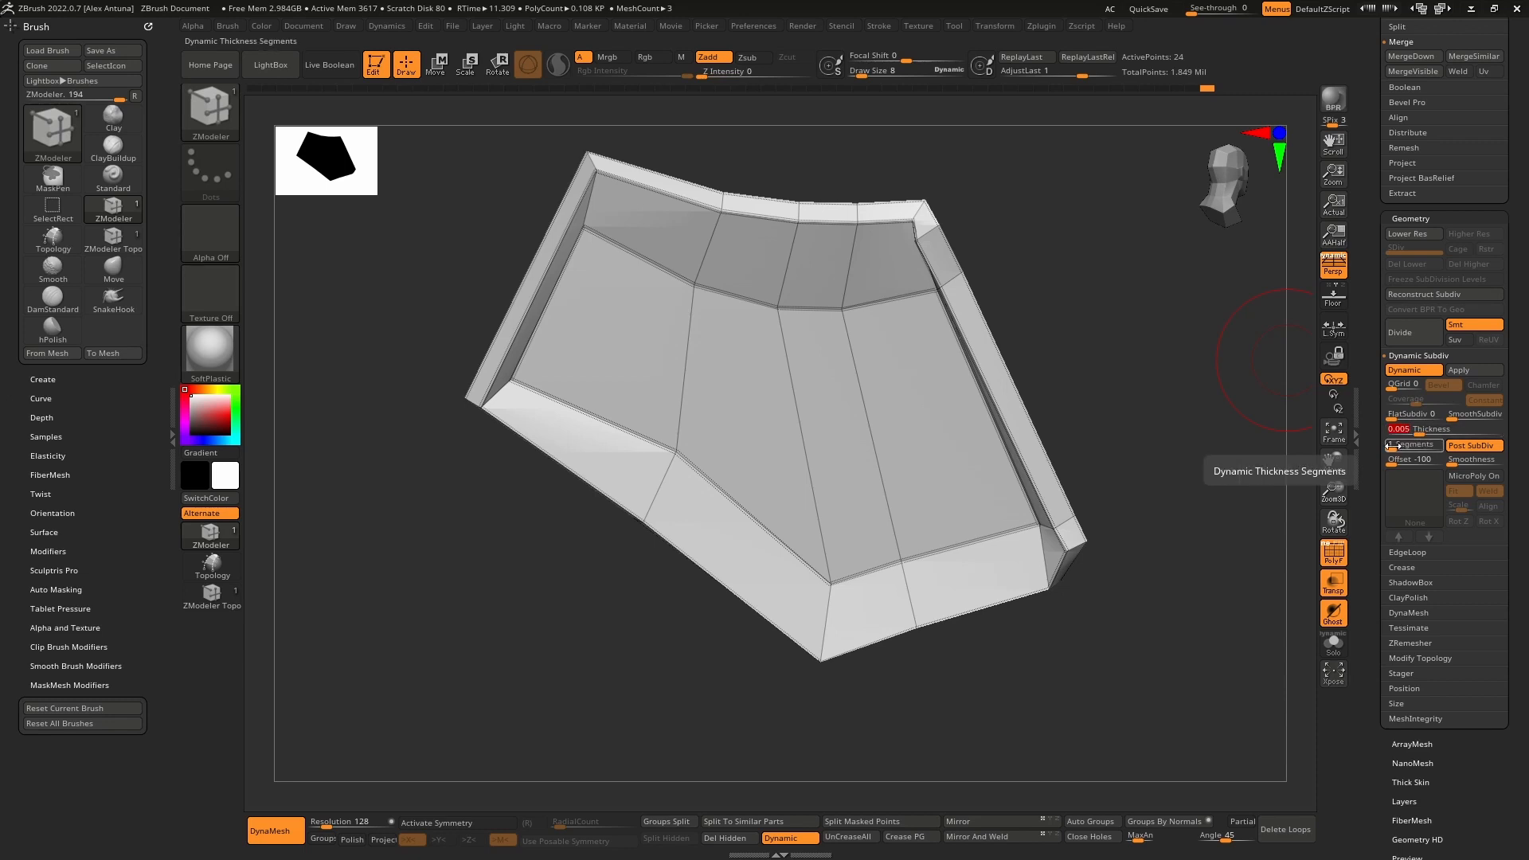
Step: Try 2 and 3 thickness segments on the panel and inspect its divided rim
{"action": "left_click", "coordinate": [1393, 445]}
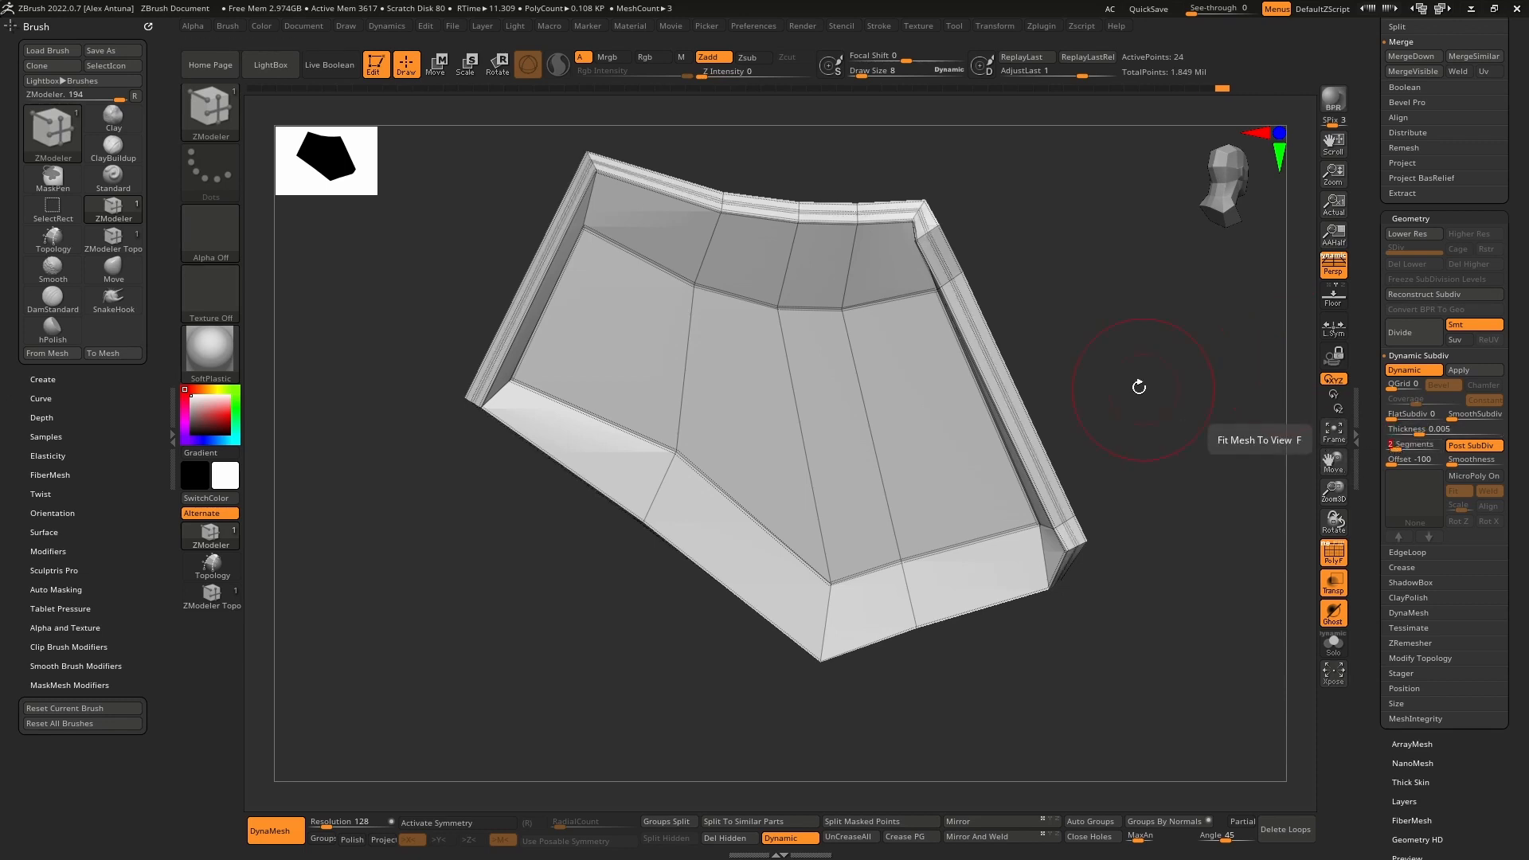
{"action": "left_click_drag", "start_coordinate": [1136, 386], "coordinate": [1195, 470]}
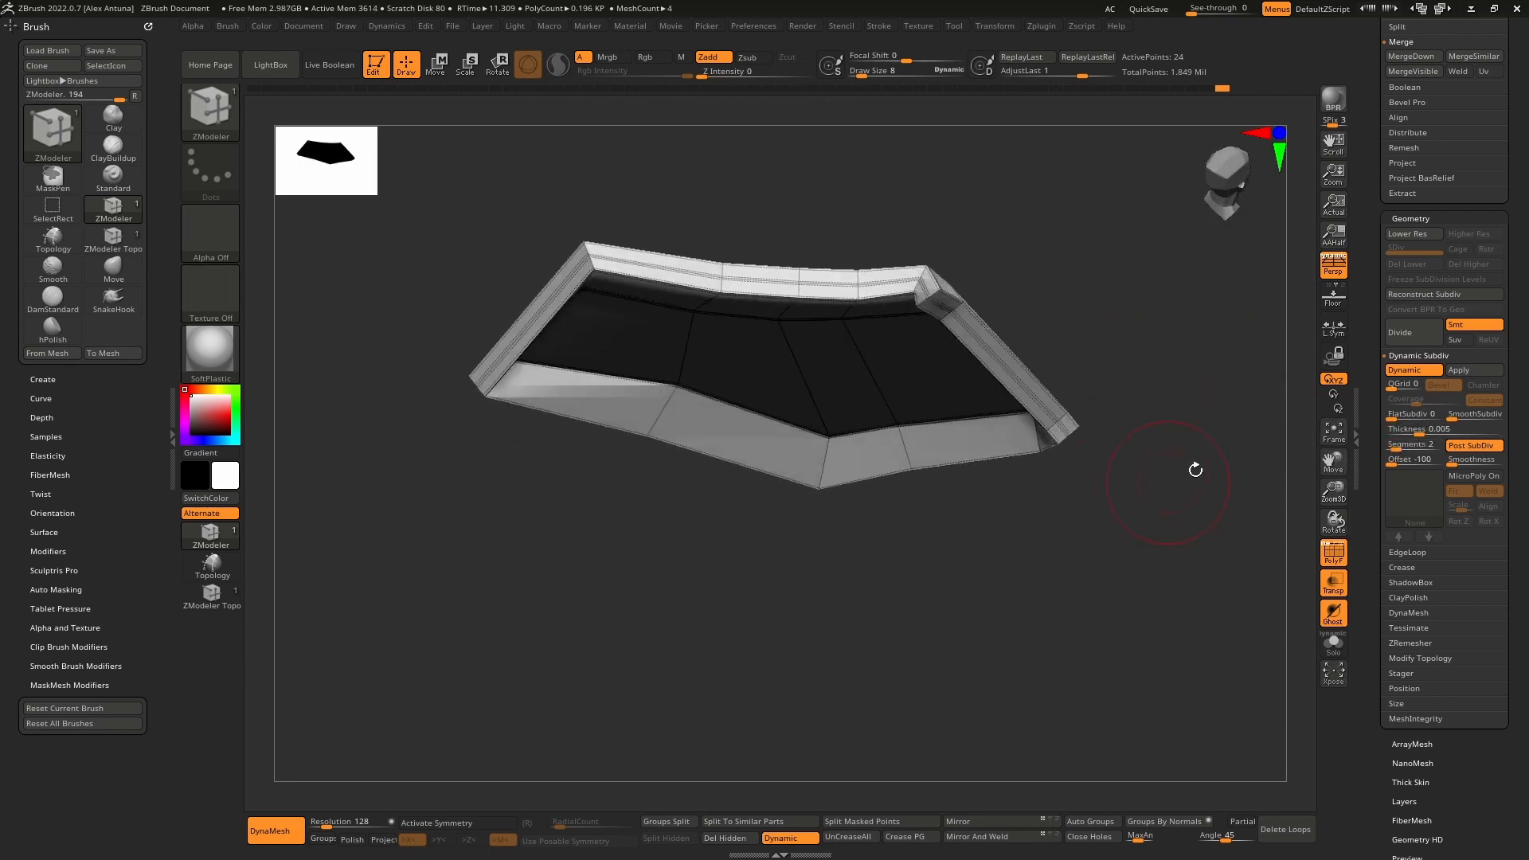
{"action": "left_click", "coordinate": [1392, 447]}
{"action": "left_click_drag", "start_coordinate": [1253, 488], "coordinate": [1298, 462]}
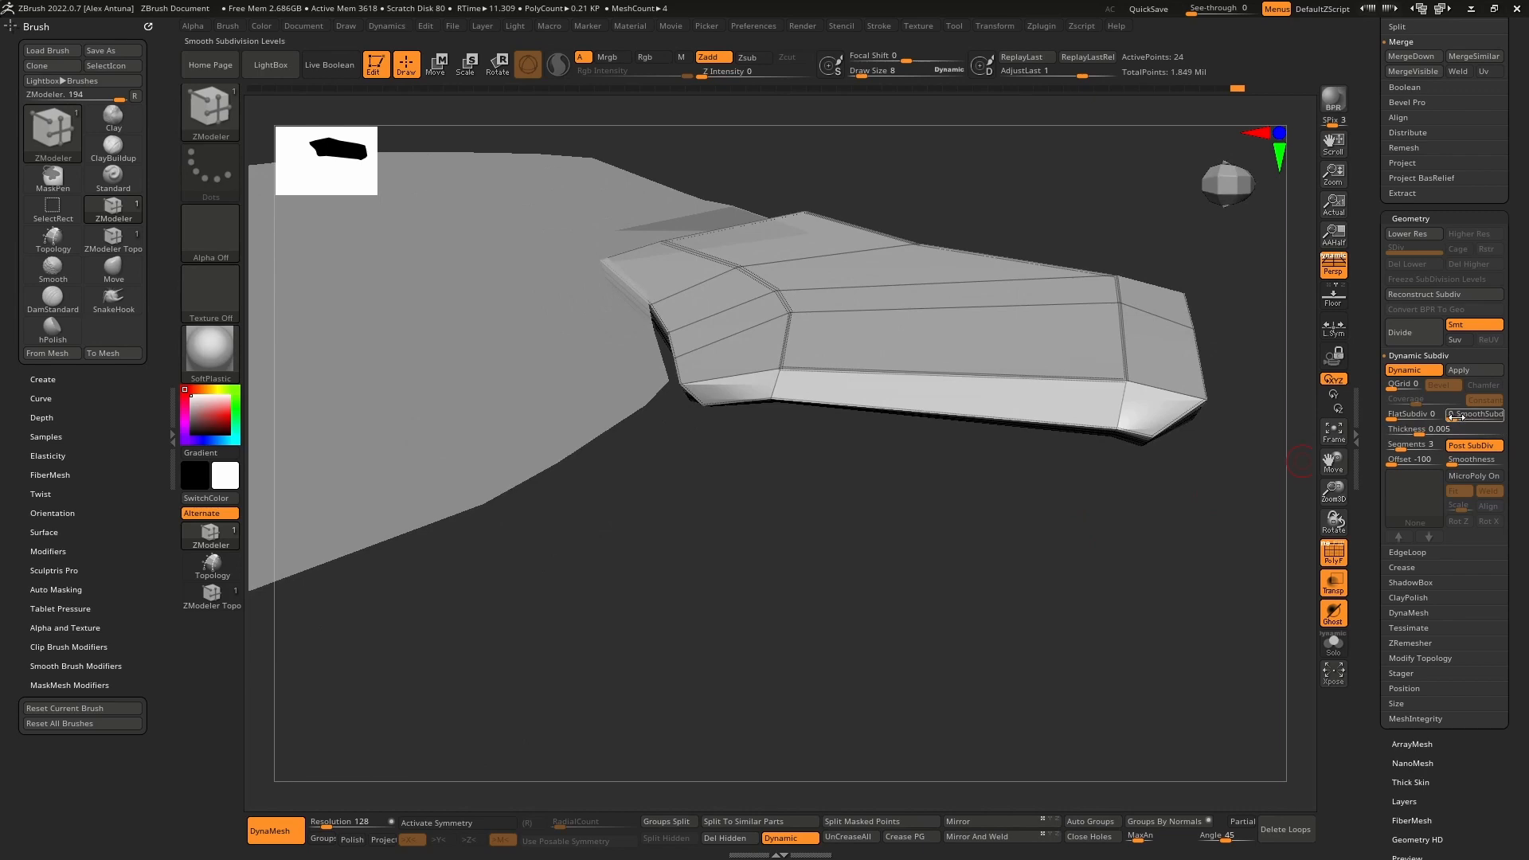
Step: Preview the three-segment panel with smooth subdivision and reset its SmoothSubdiv level to 0
{"action": "left_click", "coordinate": [1457, 416]}
{"action": "left_click_drag", "start_coordinate": [1154, 443], "coordinate": [1171, 494]}
{"action": "left_click_drag", "start_coordinate": [1456, 415], "coordinate": [1428, 416]}
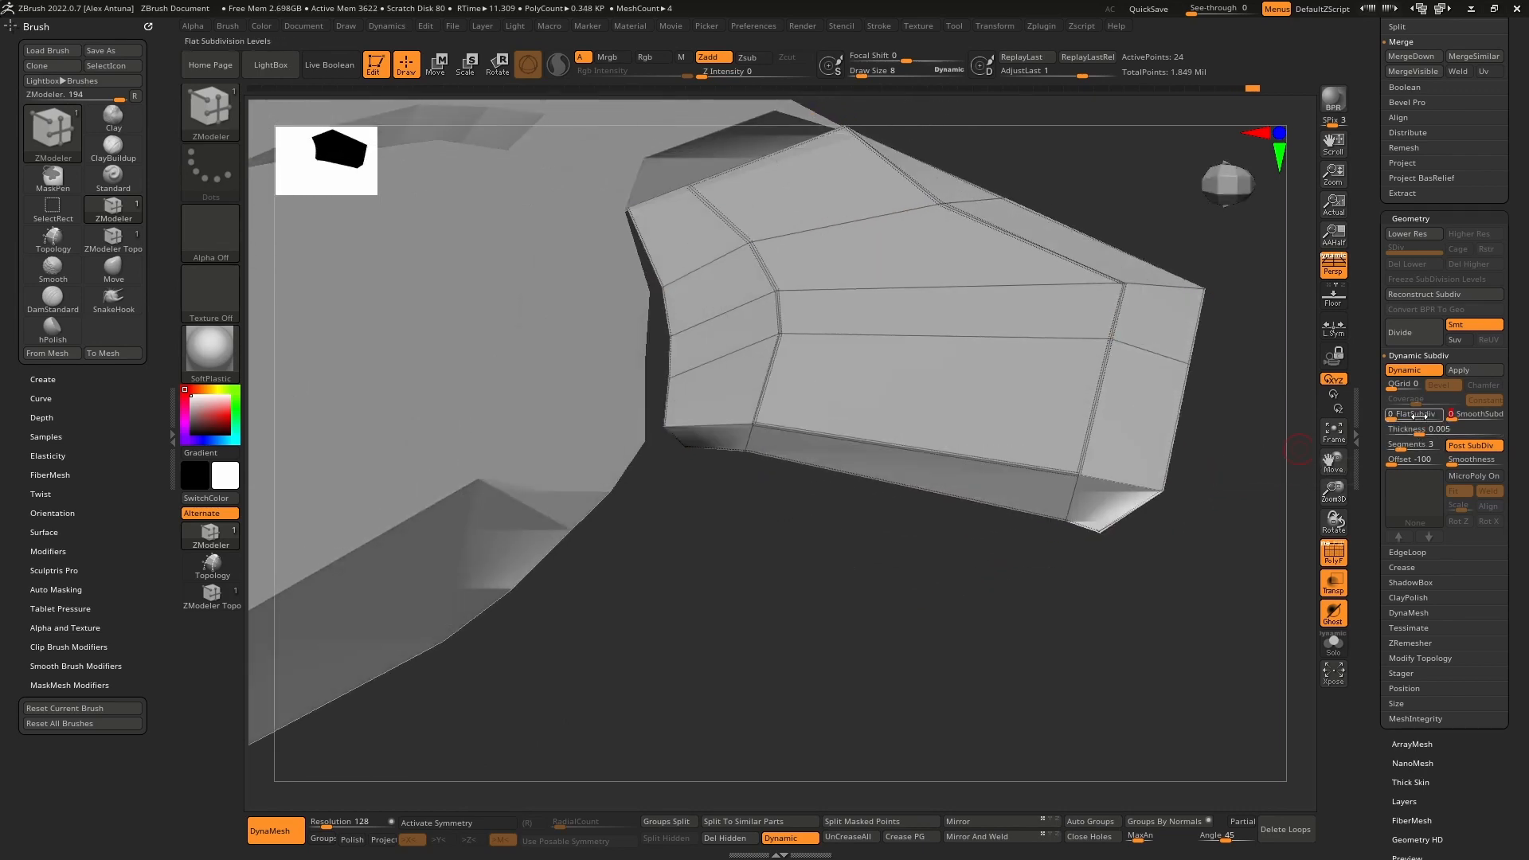
Step: Inspect the panel's creased edges from several sides and raise SmoothSubdiv to preview the three-segment shell smoothed
{"action": "right_click_drag", "start_coordinate": [1109, 441], "coordinate": [1067, 417]}
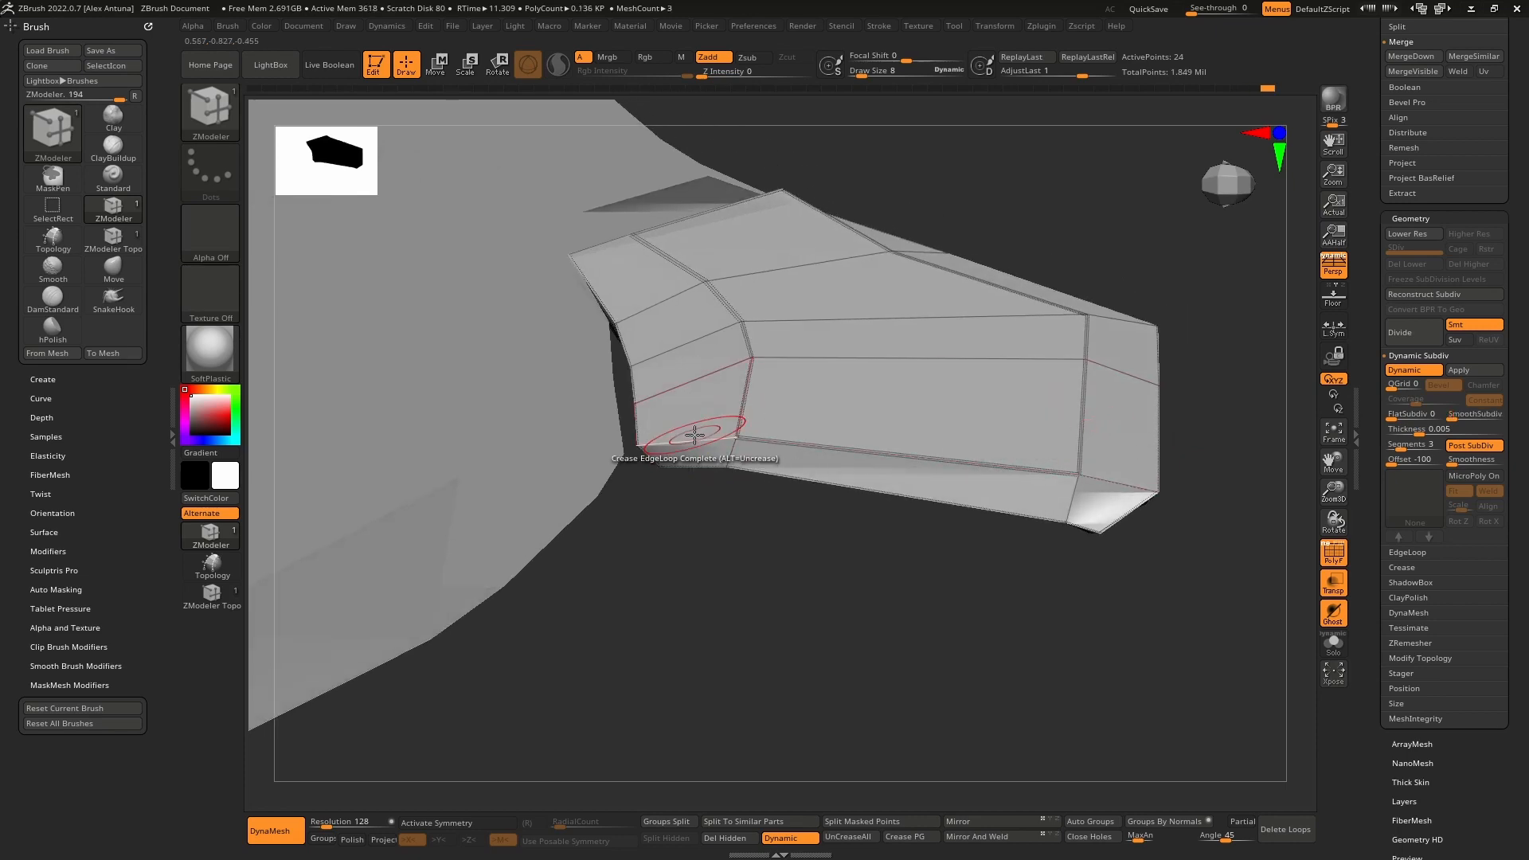
{"action": "right_click_drag", "start_coordinate": [1103, 466], "coordinate": [940, 421]}
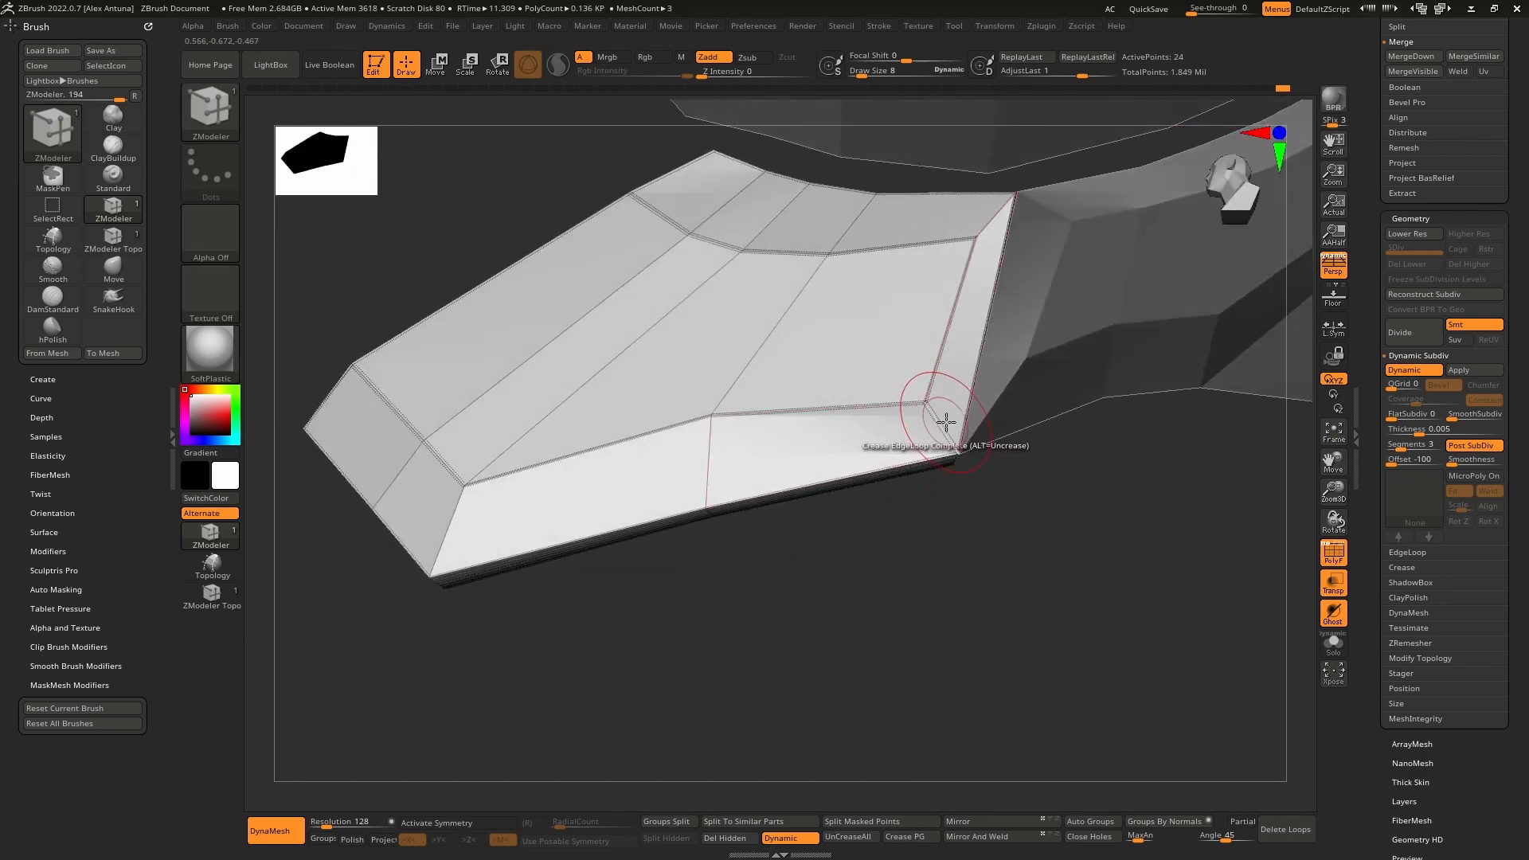
{"action": "right_click_drag", "start_coordinate": [1025, 231], "coordinate": [996, 406]}
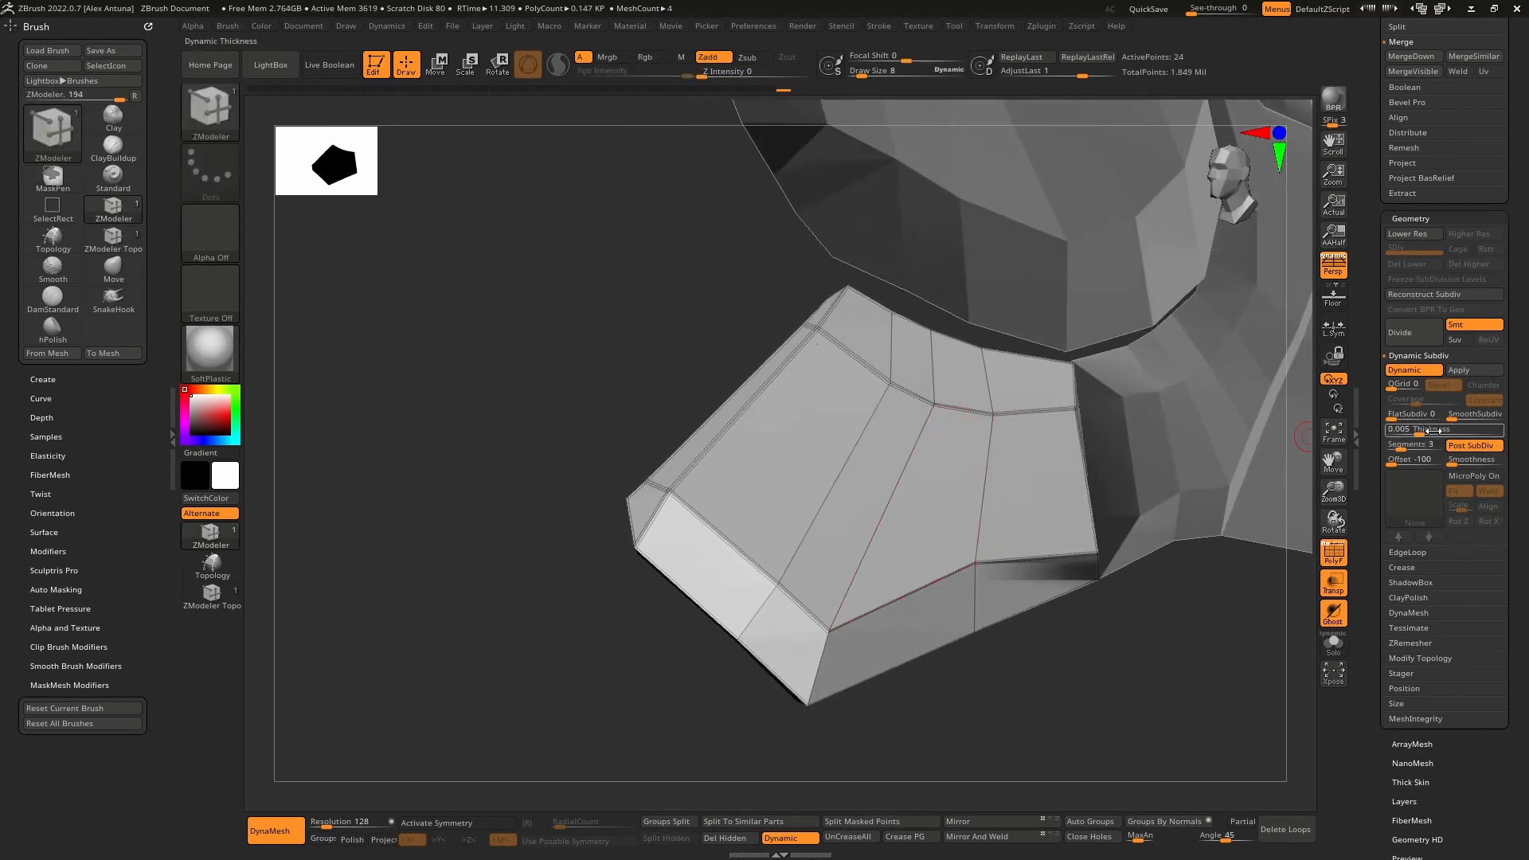
{"action": "right_click_drag", "start_coordinate": [1248, 426], "coordinate": [1258, 444]}
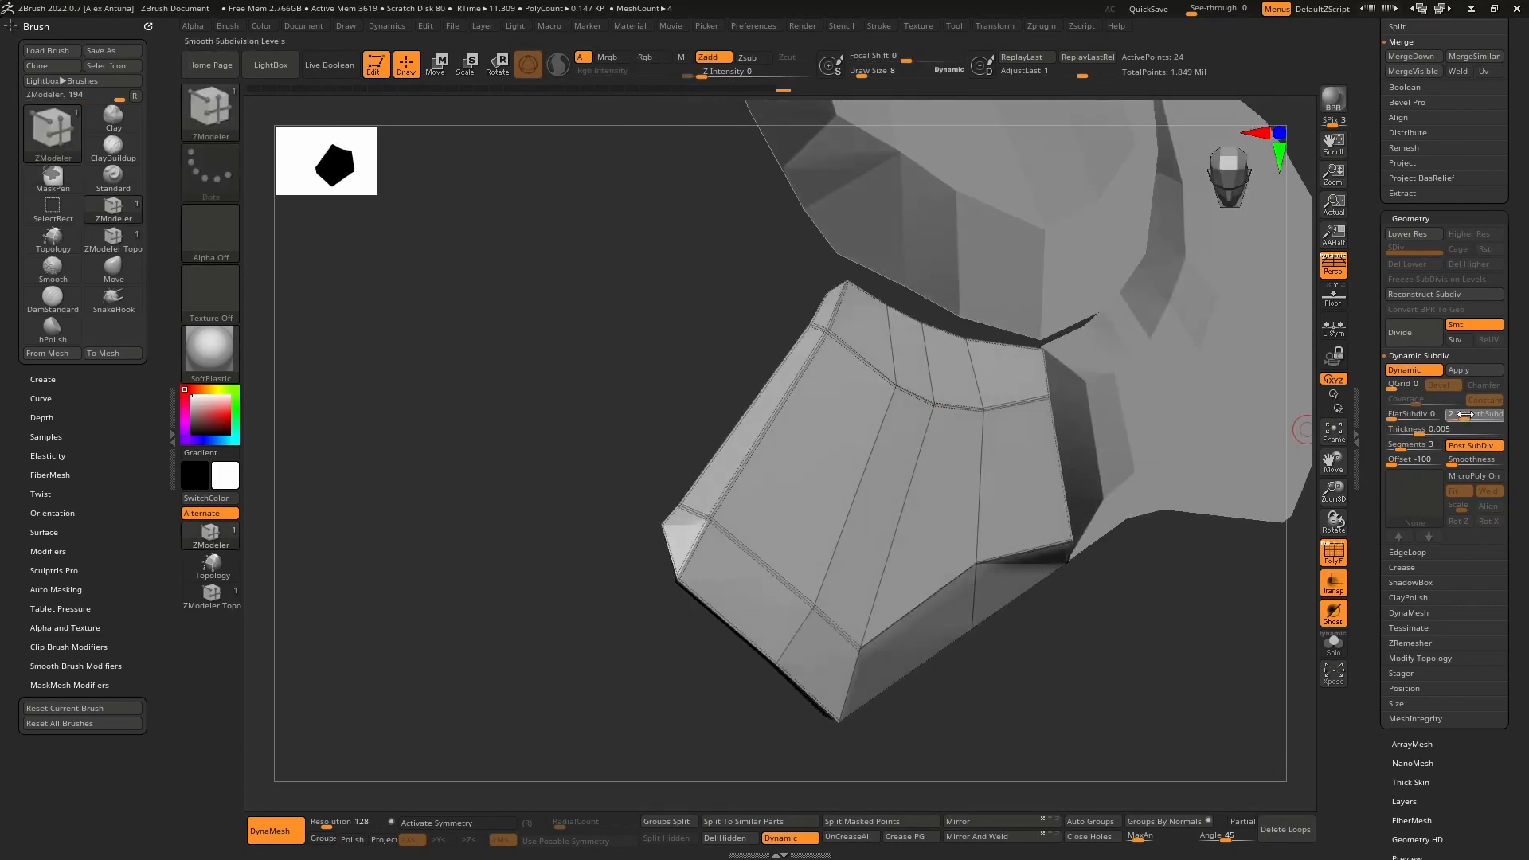
{"action": "right_click_drag", "start_coordinate": [1126, 427], "coordinate": [1047, 430]}
{"action": "right_click_drag", "start_coordinate": [978, 388], "coordinate": [1255, 404]}
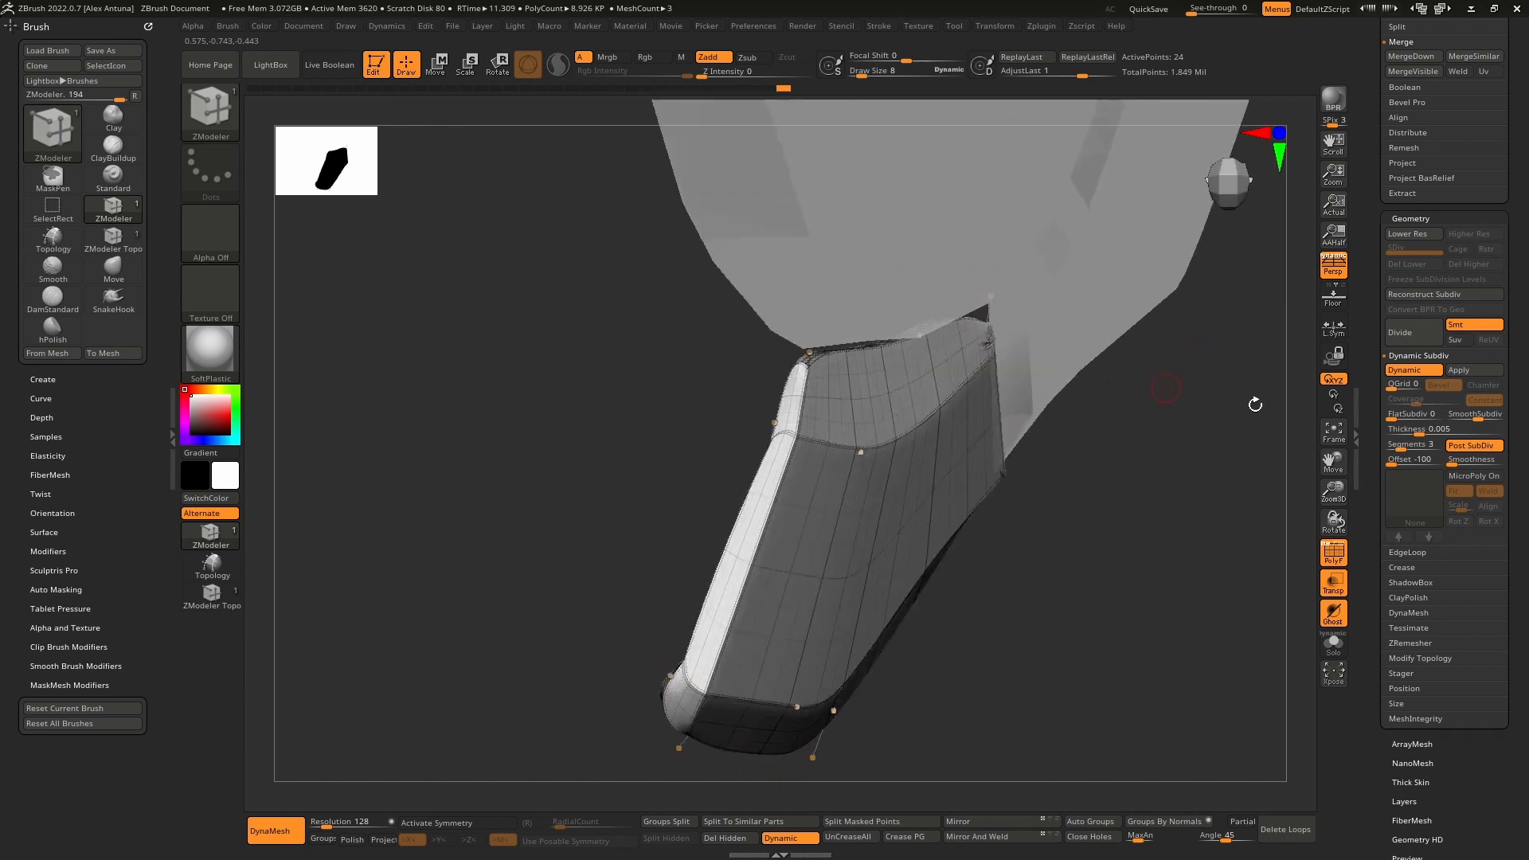
Step: Lower SmoothSubdiv to 0, set the thickness segments to 1, and apply Dynamic Subdiv to make the panel's thickness real geometry
{"action": "left_click_drag", "start_coordinate": [1448, 415], "coordinate": [1435, 415]}
{"action": "right_click_drag", "start_coordinate": [1210, 430], "coordinate": [994, 426]}
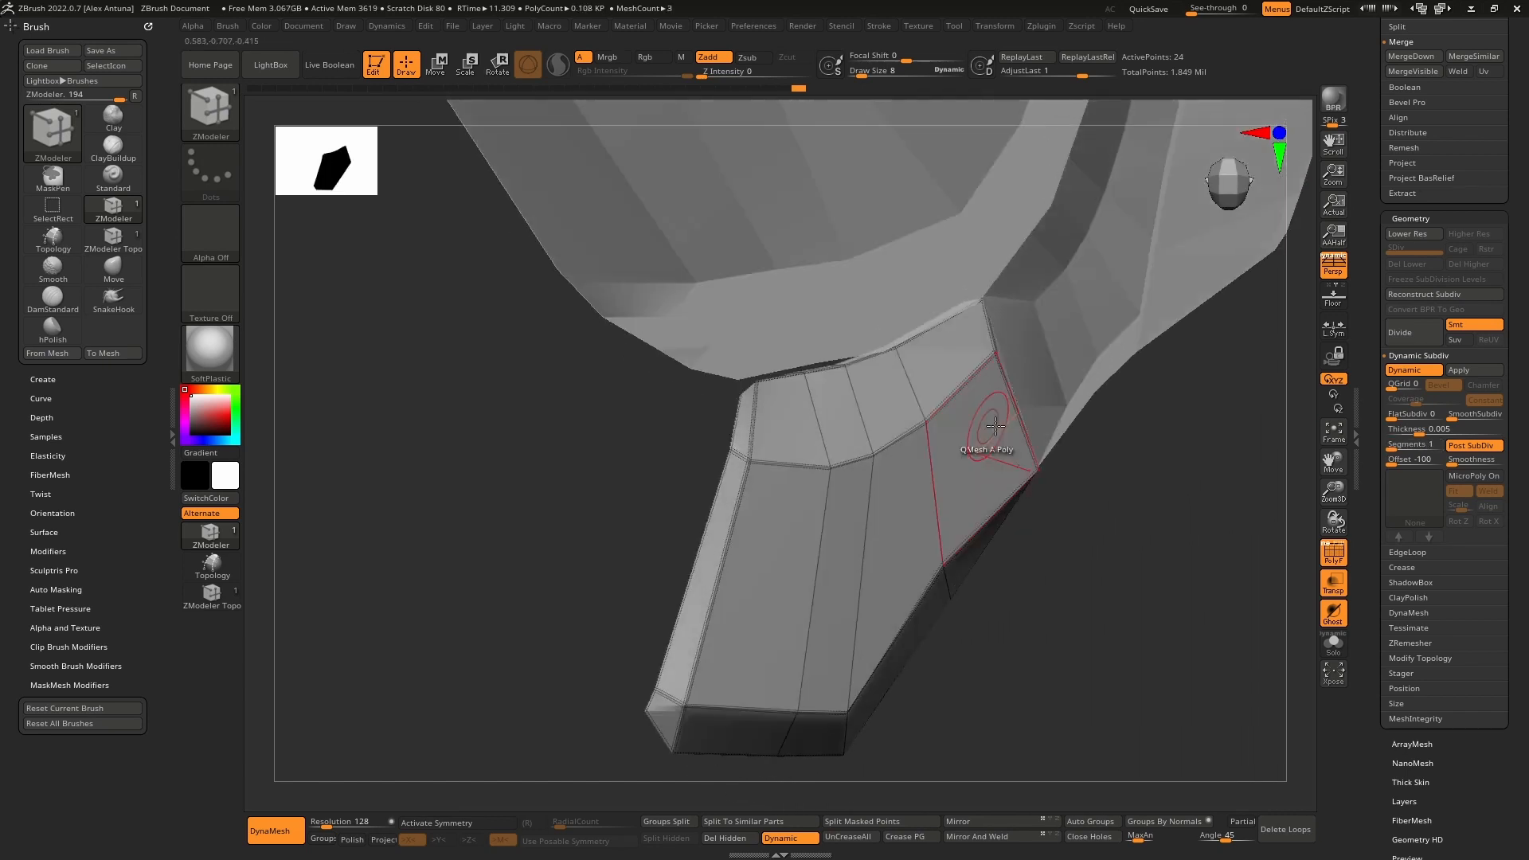
{"action": "left_click", "coordinate": [1478, 376]}
Step: Assign all polygons of the thickened panel to a single polygroup
{"action": "left_click", "coordinate": [907, 422]}
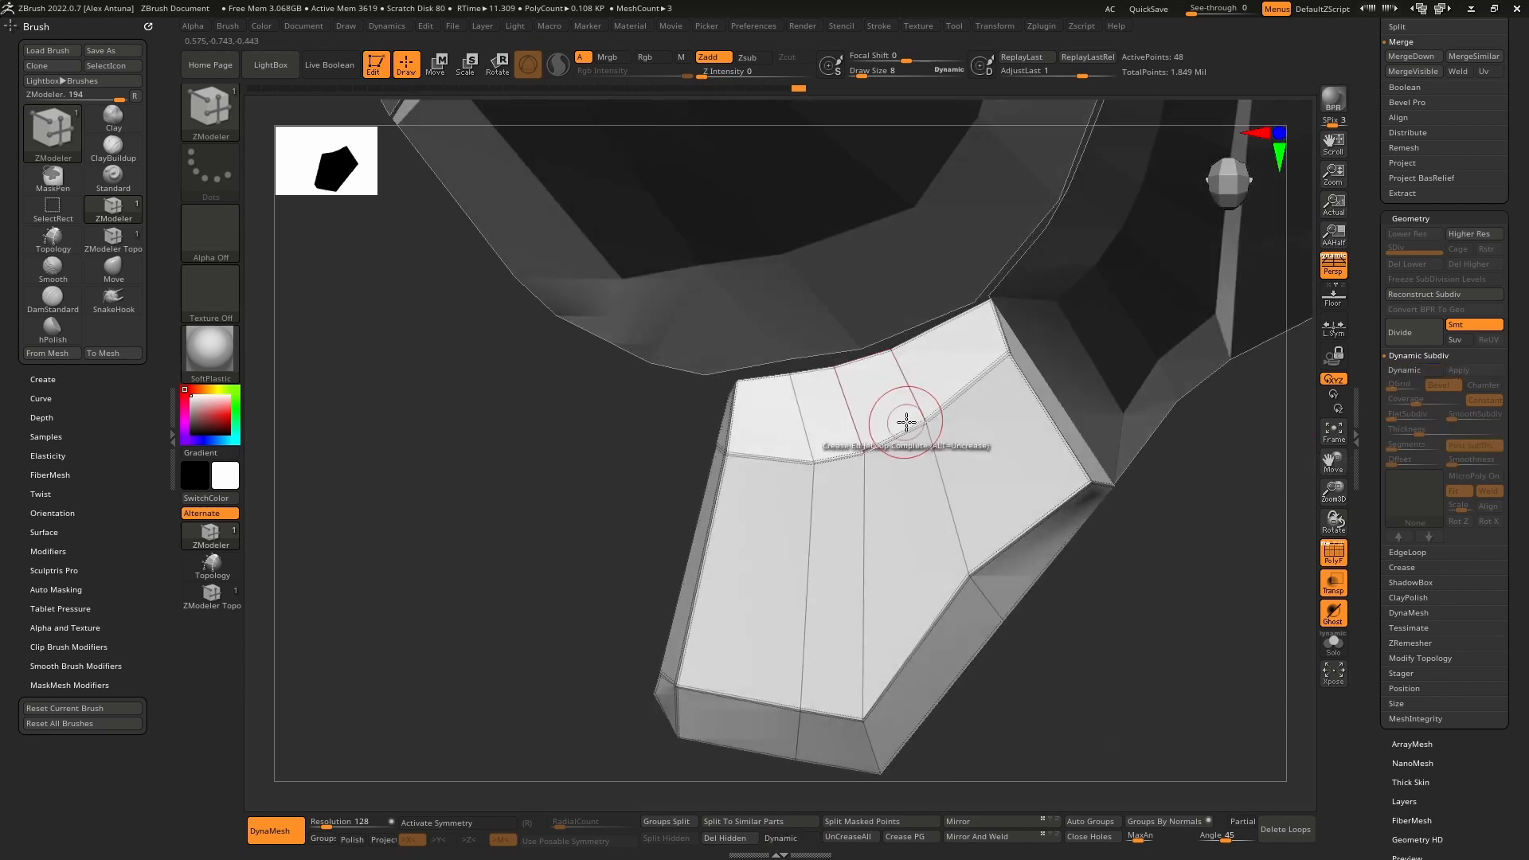
{"action": "right_click_drag", "start_coordinate": [976, 439], "coordinate": [972, 403]}
{"action": "left_click", "coordinate": [908, 410]}
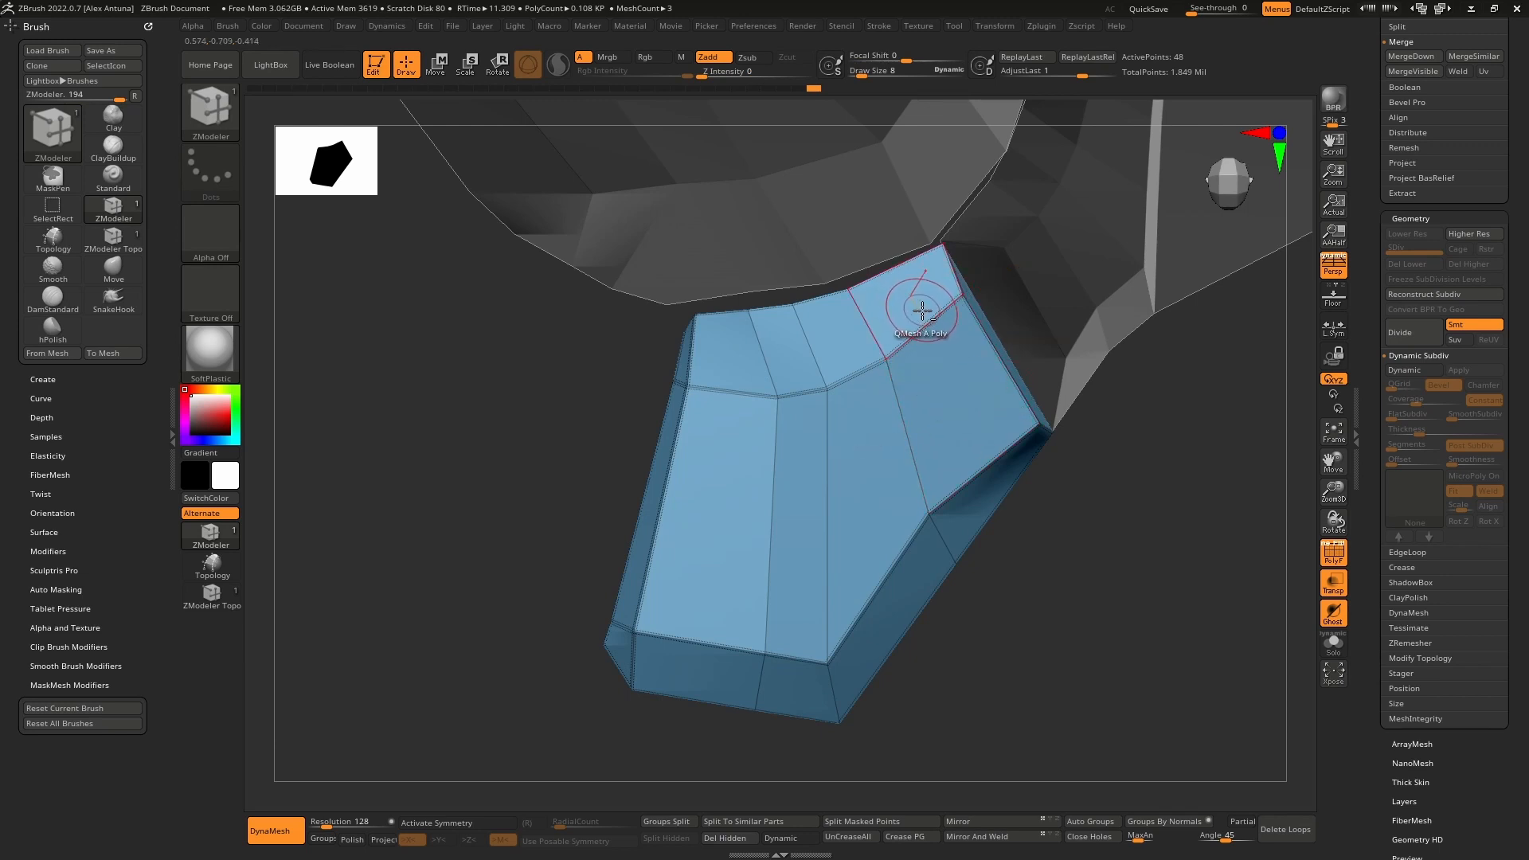
Step: Try to mark the panel's front and lower polygons as a separate temporary group with ZModeler
{"action": "mouse_move", "coordinate": [923, 310]}
{"action": "left_mouse_down"}
{"action": "mouse_move", "coordinate": [973, 446]}
{"action": "mouse_move", "coordinate": [857, 570]}
{"action": "mouse_move", "coordinate": [848, 627]}
{"action": "mouse_move", "coordinate": [747, 351]}
{"action": "mouse_move", "coordinate": [781, 642]}
{"action": "mouse_move", "coordinate": [812, 685]}
{"action": "left_mouse_up"}
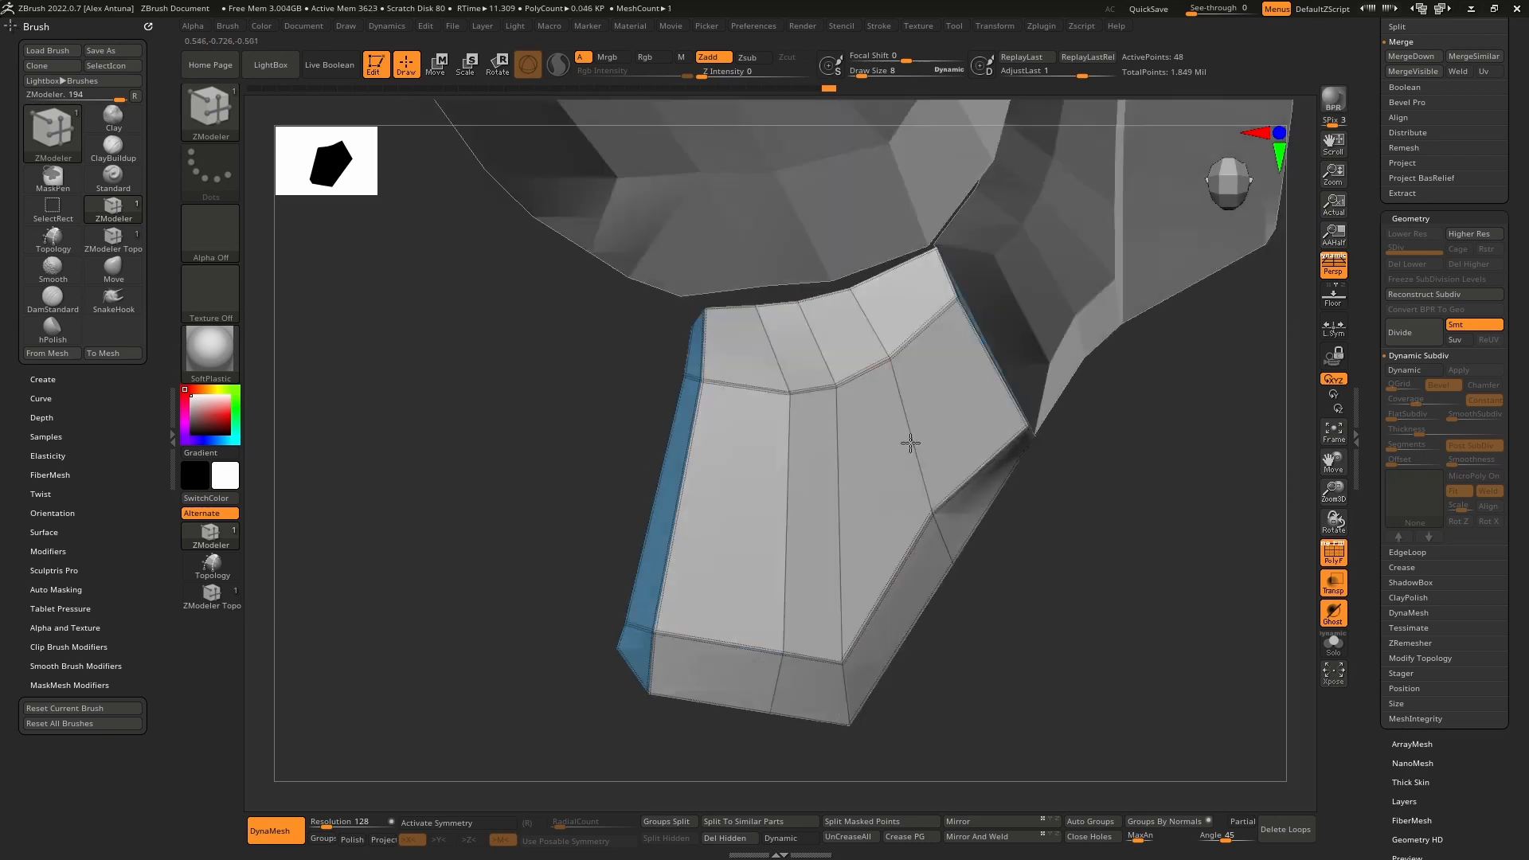
{"action": "right_click_drag", "start_coordinate": [910, 443], "coordinate": [921, 359]}
{"action": "key", "text": "ctrl+z"}
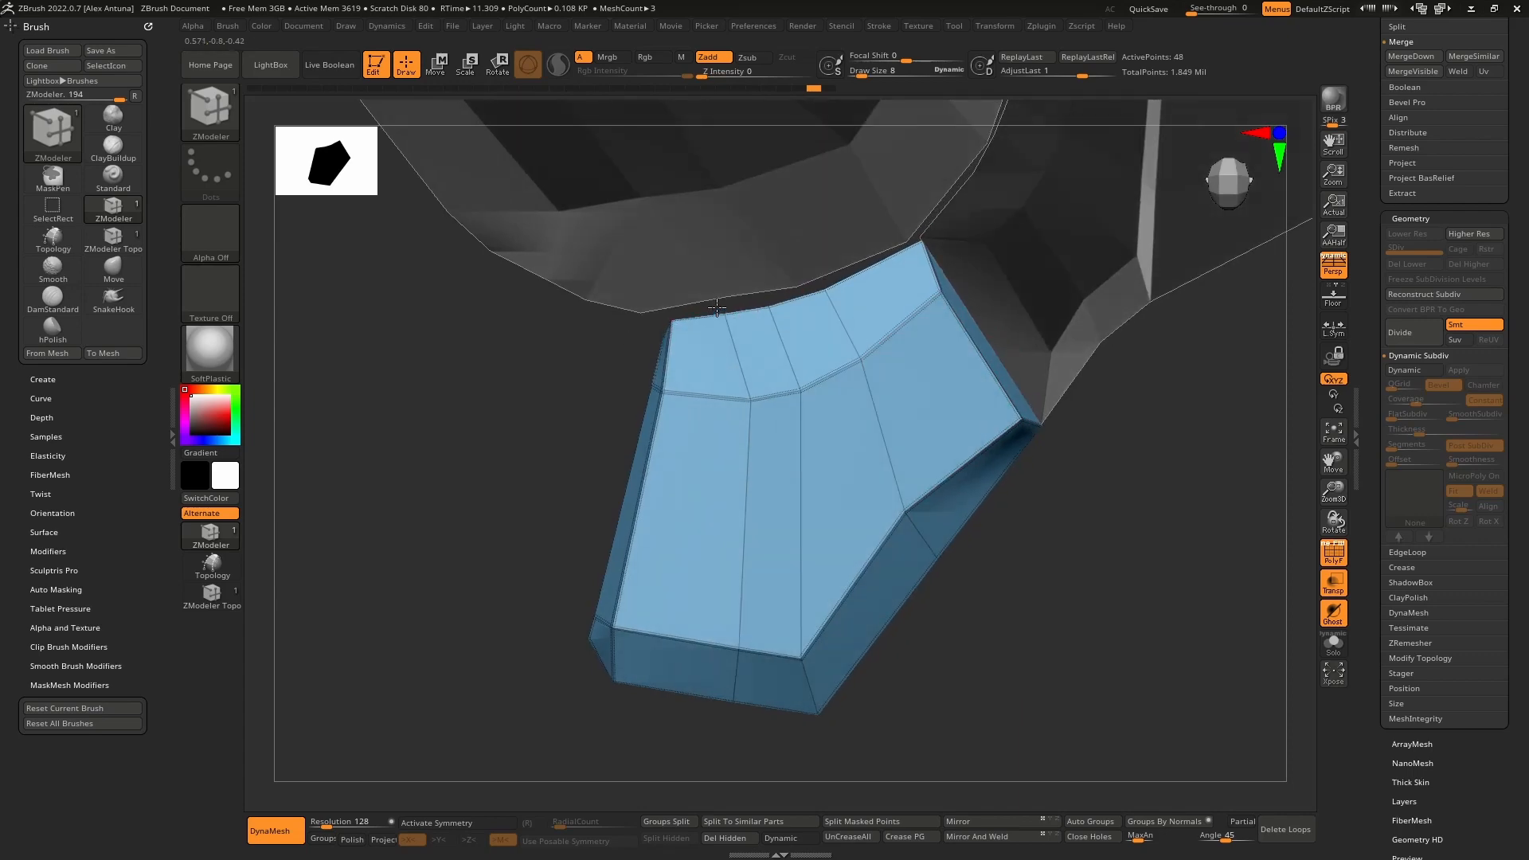
Step: Enable Dynamic Subdiv on the thickened panel and set its dynamic thickness to 0
{"action": "right_click_drag", "start_coordinate": [754, 416], "coordinate": [743, 488]}
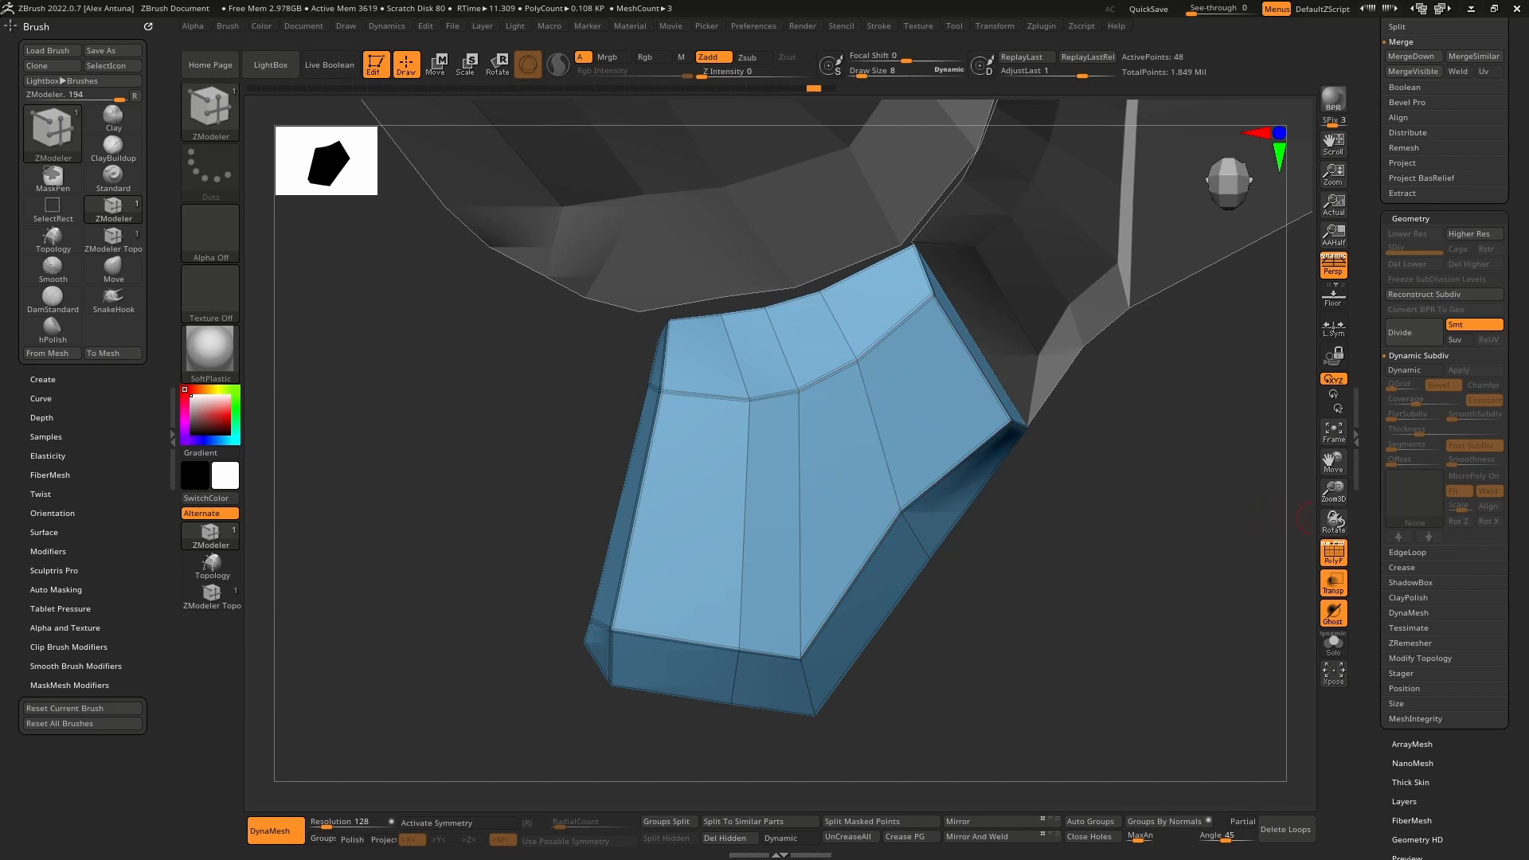
{"action": "left_click", "coordinate": [1421, 371]}
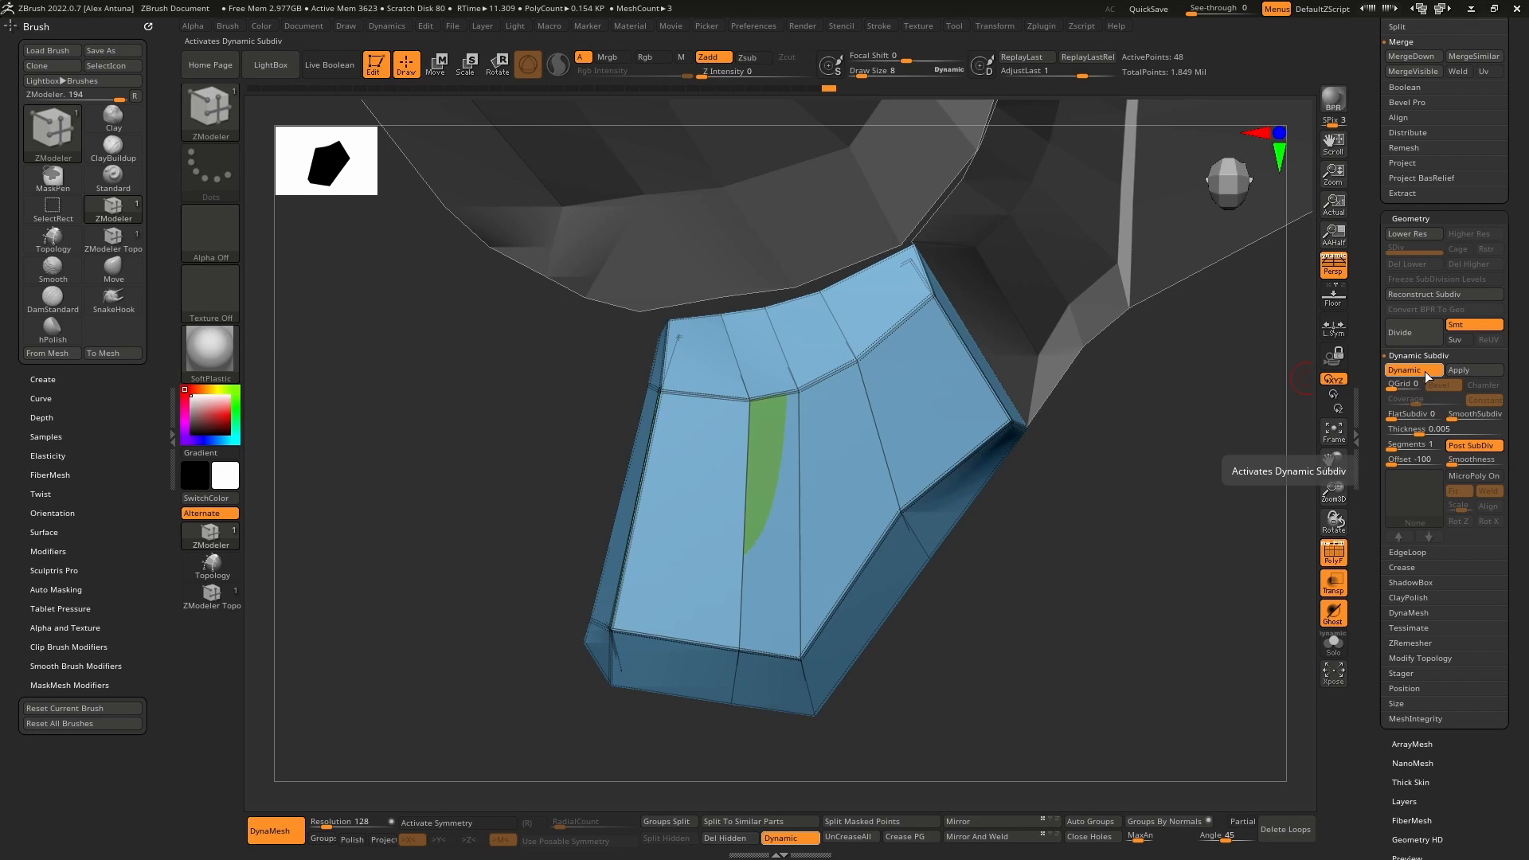
{"action": "left_click", "coordinate": [1426, 375]}
{"action": "mouse_move", "coordinate": [954, 422]}
{"action": "right_mouse_down"}
{"action": "mouse_move", "coordinate": [1038, 421]}
{"action": "mouse_move", "coordinate": [921, 403]}
{"action": "mouse_move", "coordinate": [908, 430]}
{"action": "mouse_move", "coordinate": [971, 426]}
{"action": "mouse_move", "coordinate": [1022, 391]}
{"action": "mouse_move", "coordinate": [967, 414]}
{"action": "right_mouse_up"}
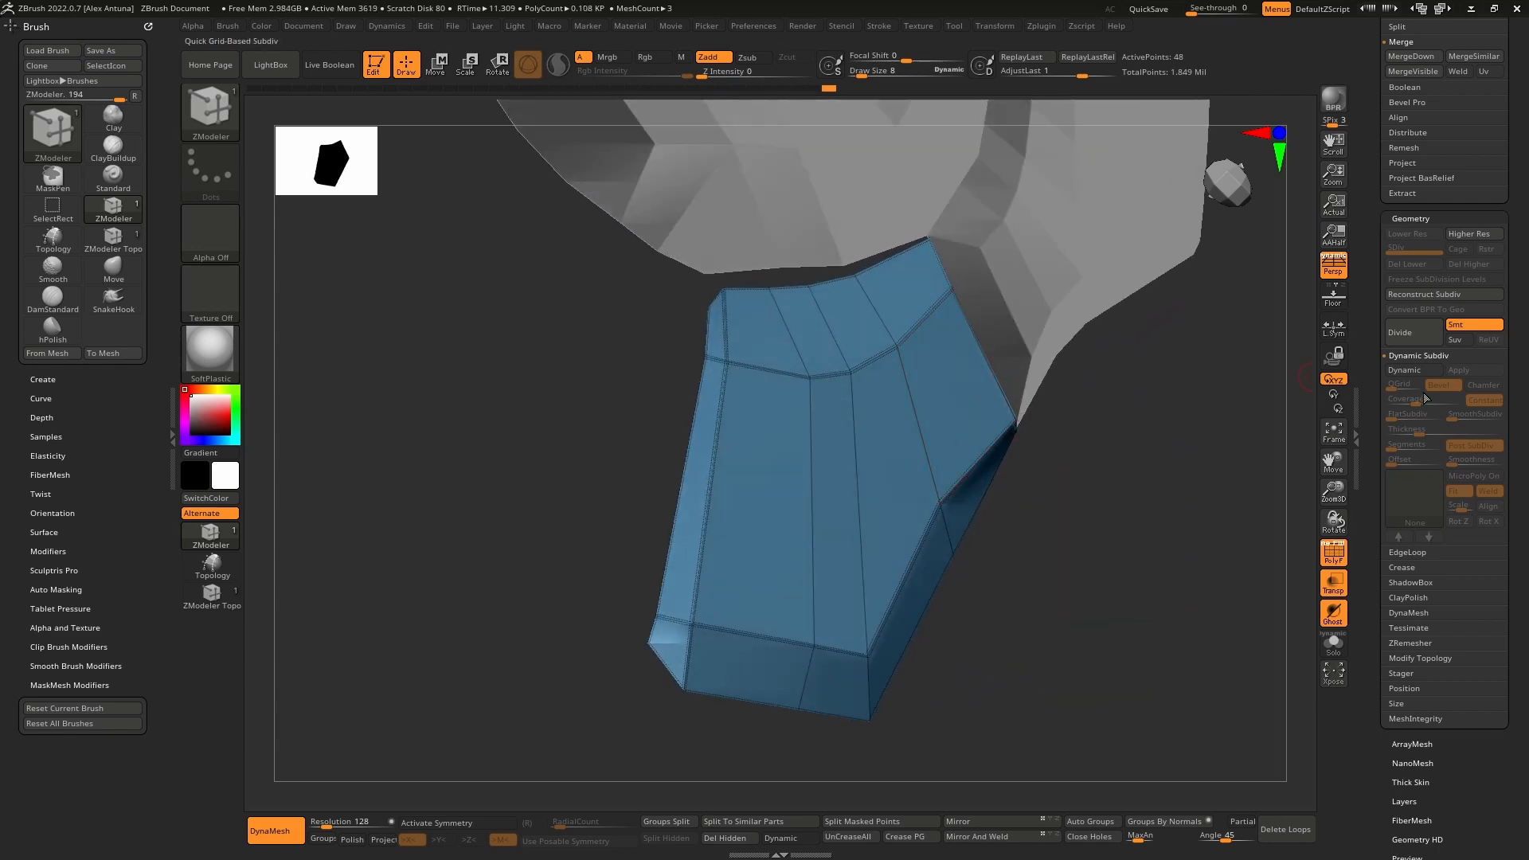
{"action": "left_click", "coordinate": [1404, 370]}
{"action": "left_click_drag", "start_coordinate": [1421, 428], "coordinate": [1382, 429]}
Step: Increase the SmoothSubdiv level to preview the solid panel smoothed with its creased edges
{"action": "mouse_move", "coordinate": [924, 412]}
{"action": "right_mouse_down"}
{"action": "mouse_move", "coordinate": [1059, 427]}
{"action": "mouse_move", "coordinate": [963, 449]}
{"action": "mouse_move", "coordinate": [993, 440]}
{"action": "mouse_move", "coordinate": [907, 405]}
{"action": "right_mouse_up"}
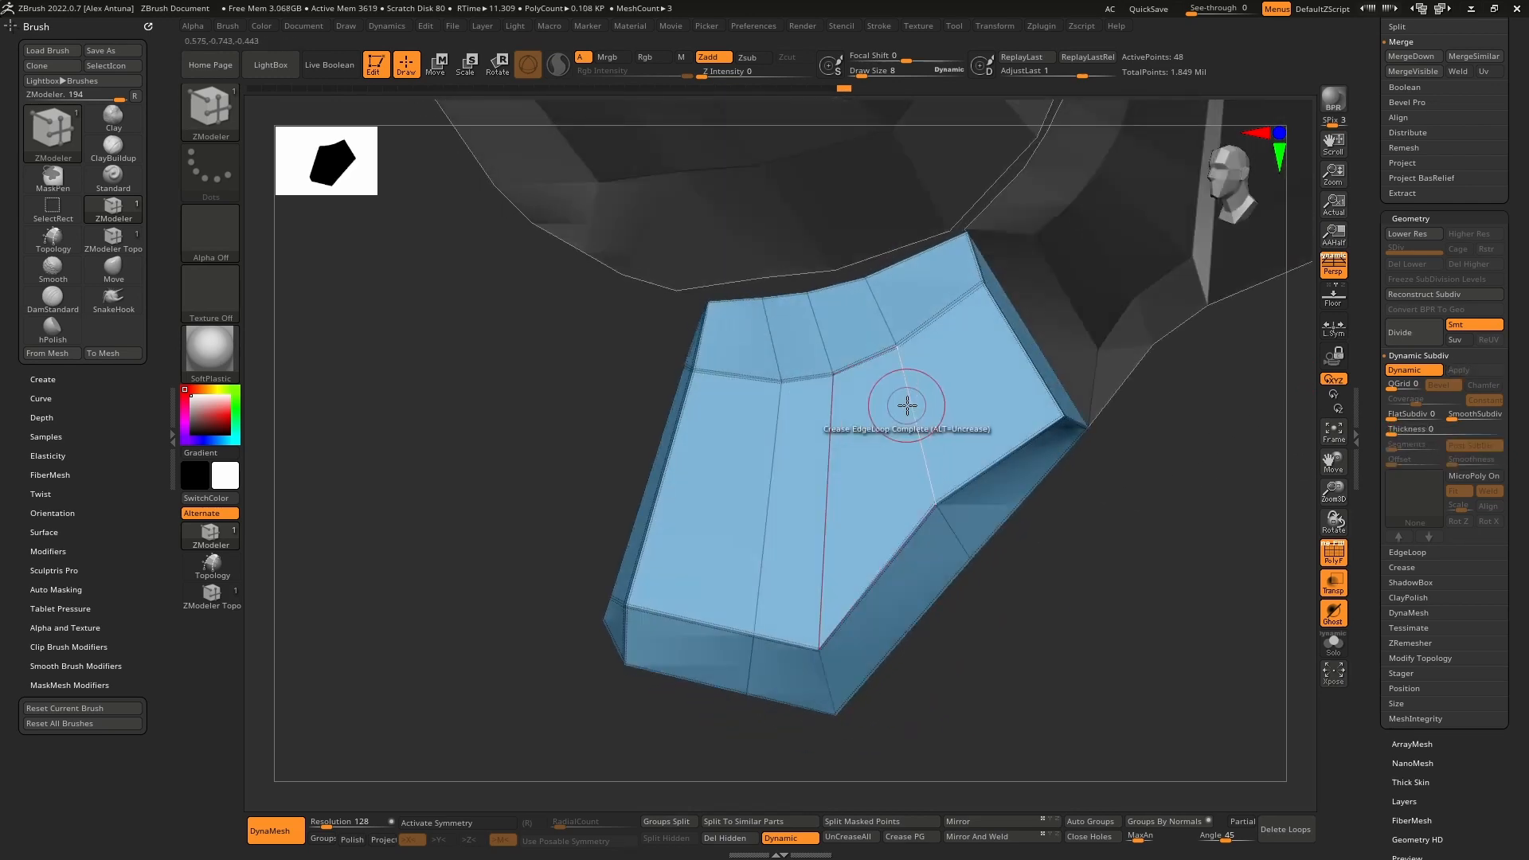
{"action": "left_click", "coordinate": [1476, 412]}
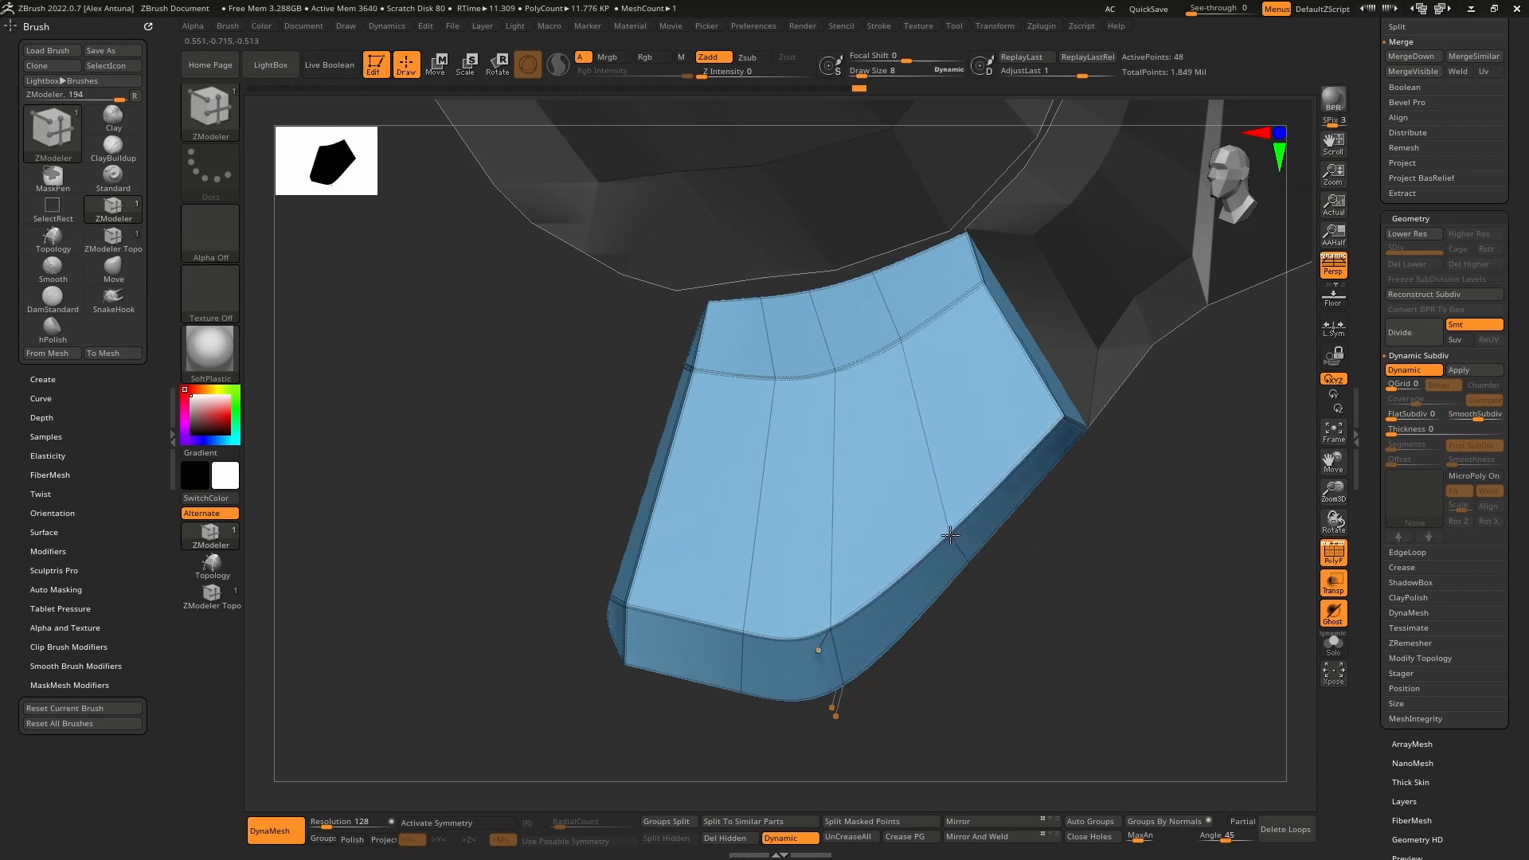
{"action": "right_click_drag", "start_coordinate": [798, 317], "coordinate": [836, 433], "text": "alt"}
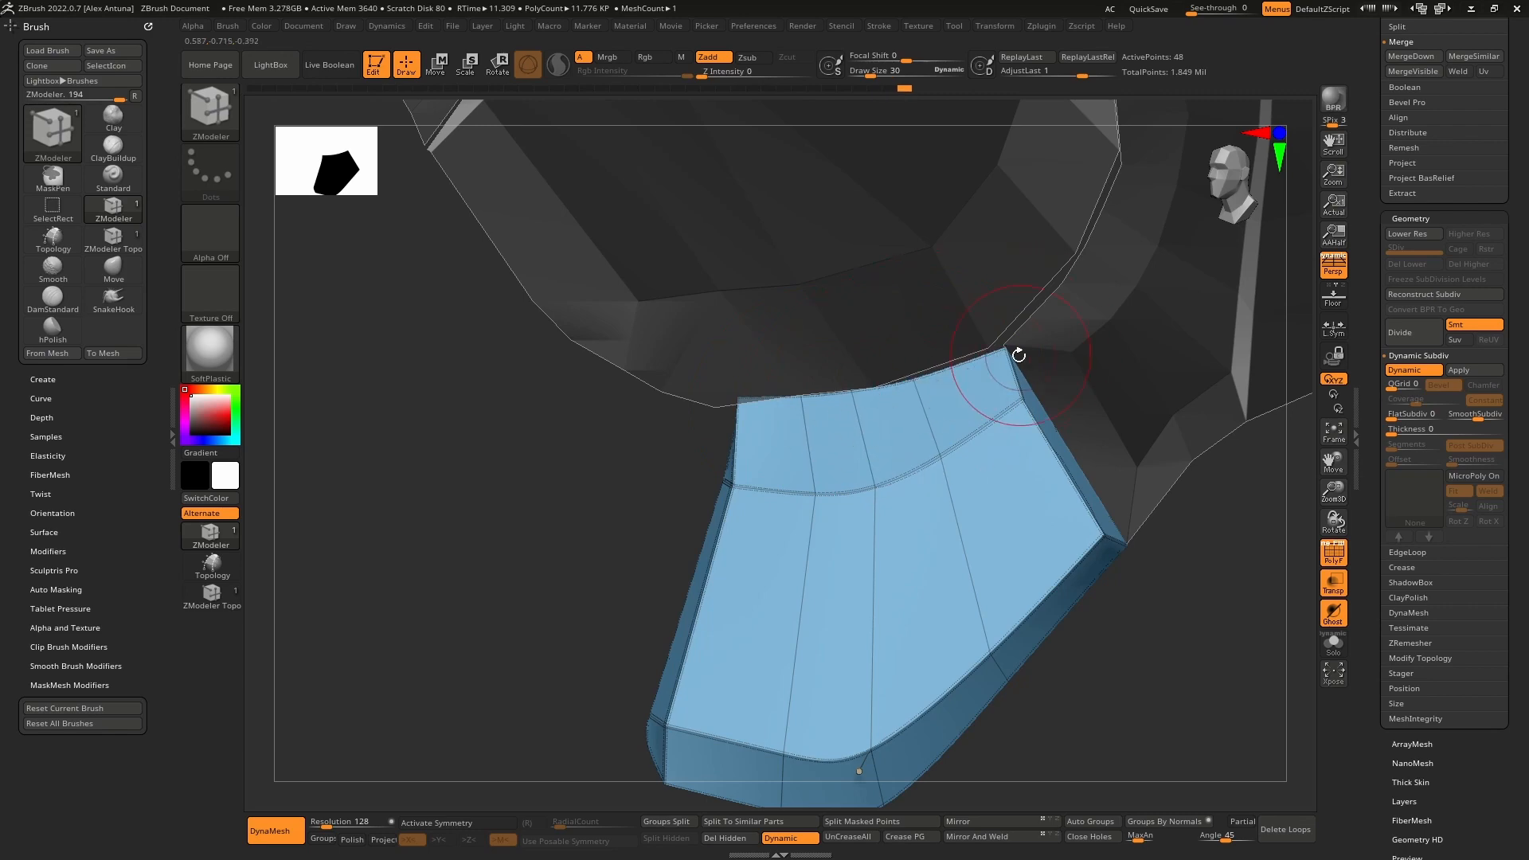
Step: Turn off the polygon wireframe and inspect the smoothed panel from several angles
{"action": "right_click_drag", "start_coordinate": [935, 396], "coordinate": [1274, 507]}
{"action": "left_click", "coordinate": [1333, 552]}
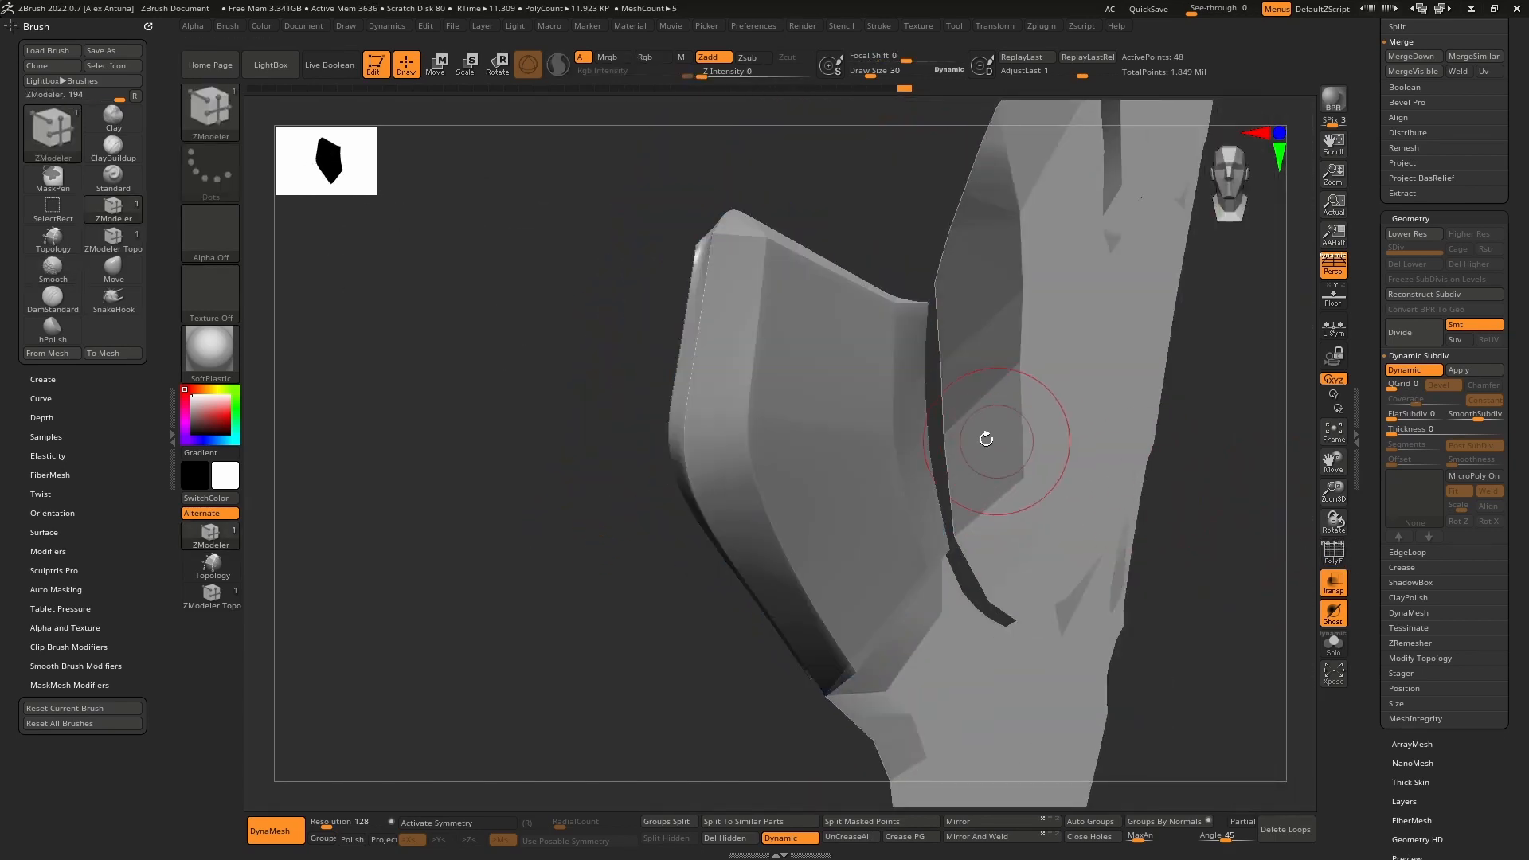
{"action": "right_click_drag", "start_coordinate": [982, 437], "coordinate": [1108, 488]}
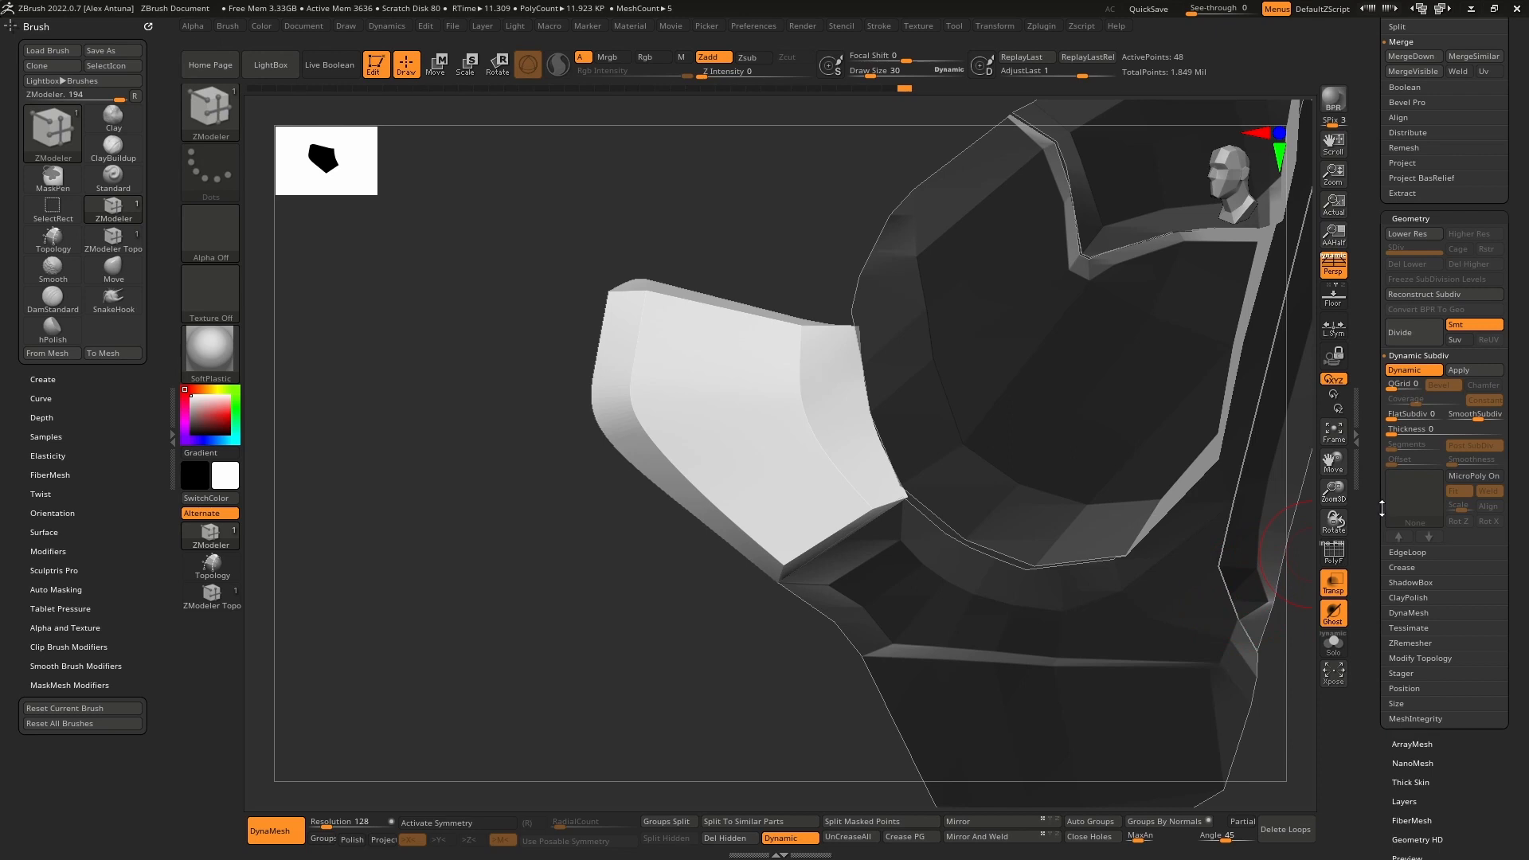
Step: Show the high-poly Extract3_1 subtool, select it and move it up the subtool list to directly below Extract2
{"action": "left_click_drag", "start_coordinate": [1382, 508], "coordinate": [1375, 737]}
{"action": "mouse_move", "coordinate": [1454, 516]}
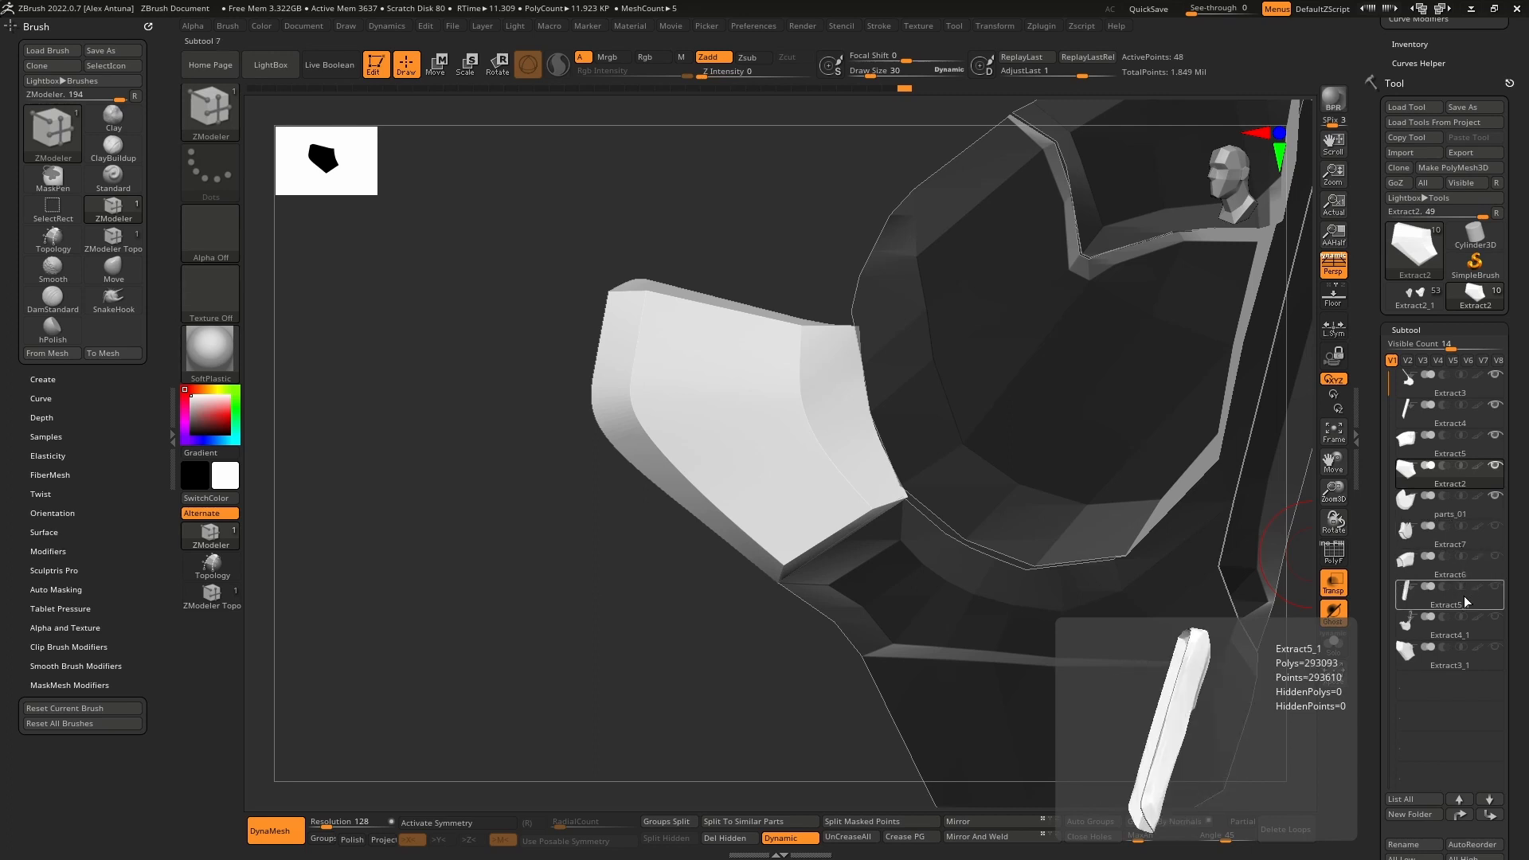
{"action": "mouse_move", "coordinate": [1462, 642]}
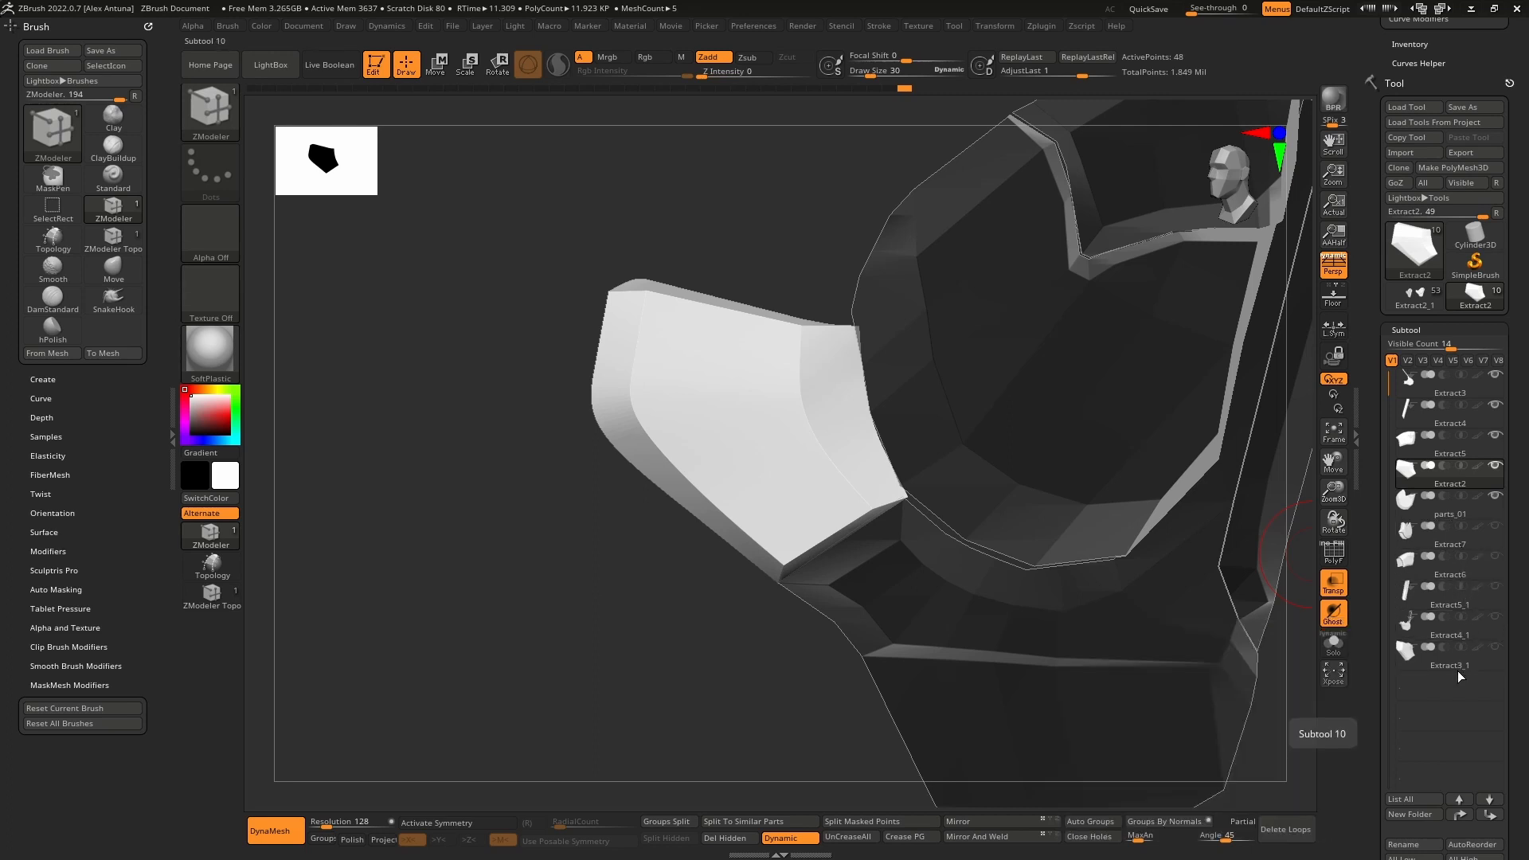
{"action": "left_click", "coordinate": [1495, 646]}
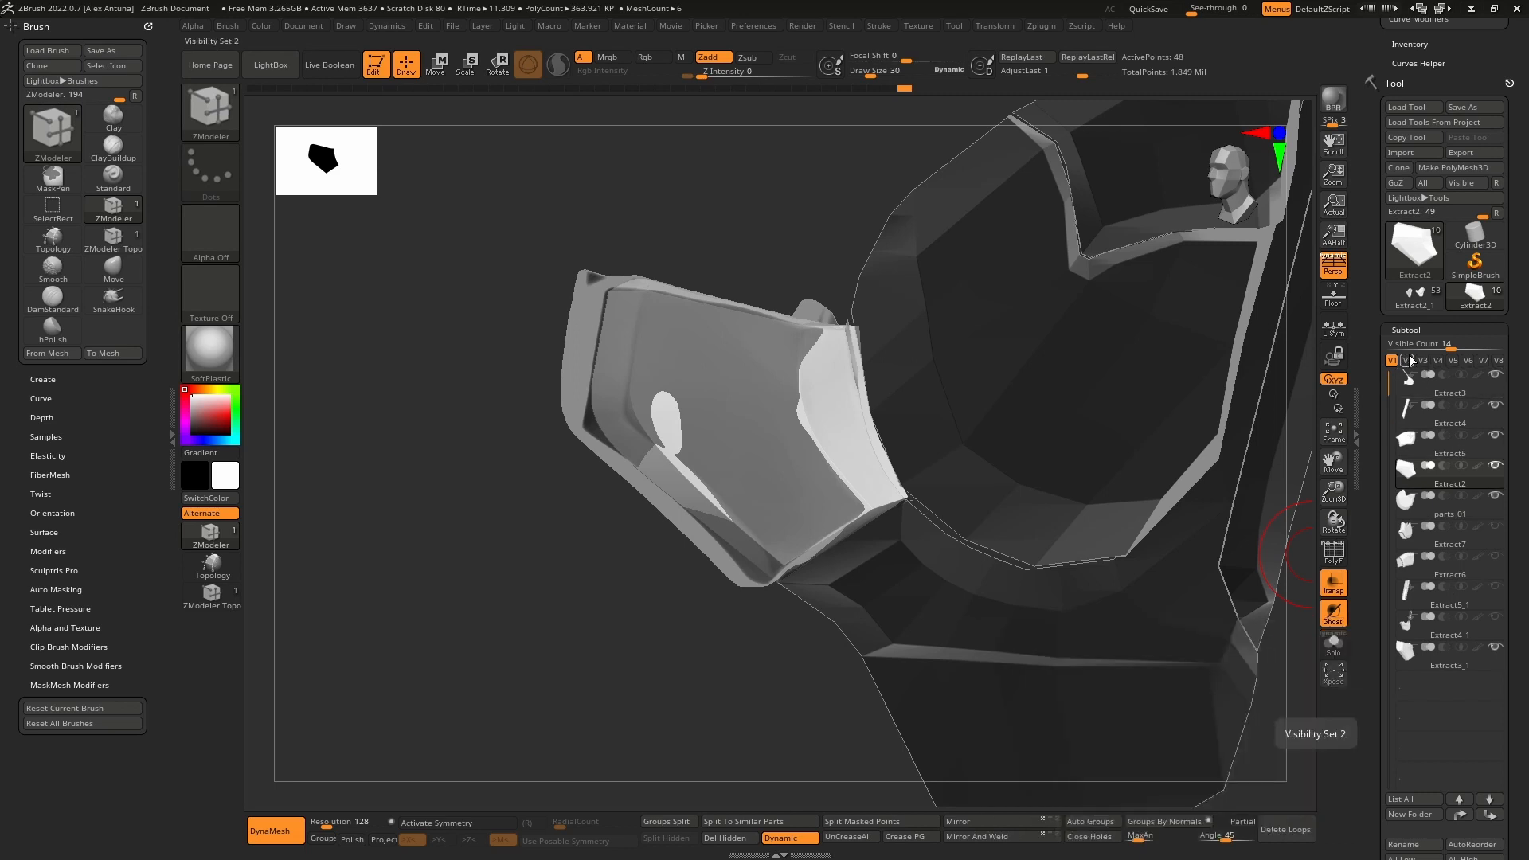
{"action": "left_click", "coordinate": [1458, 669]}
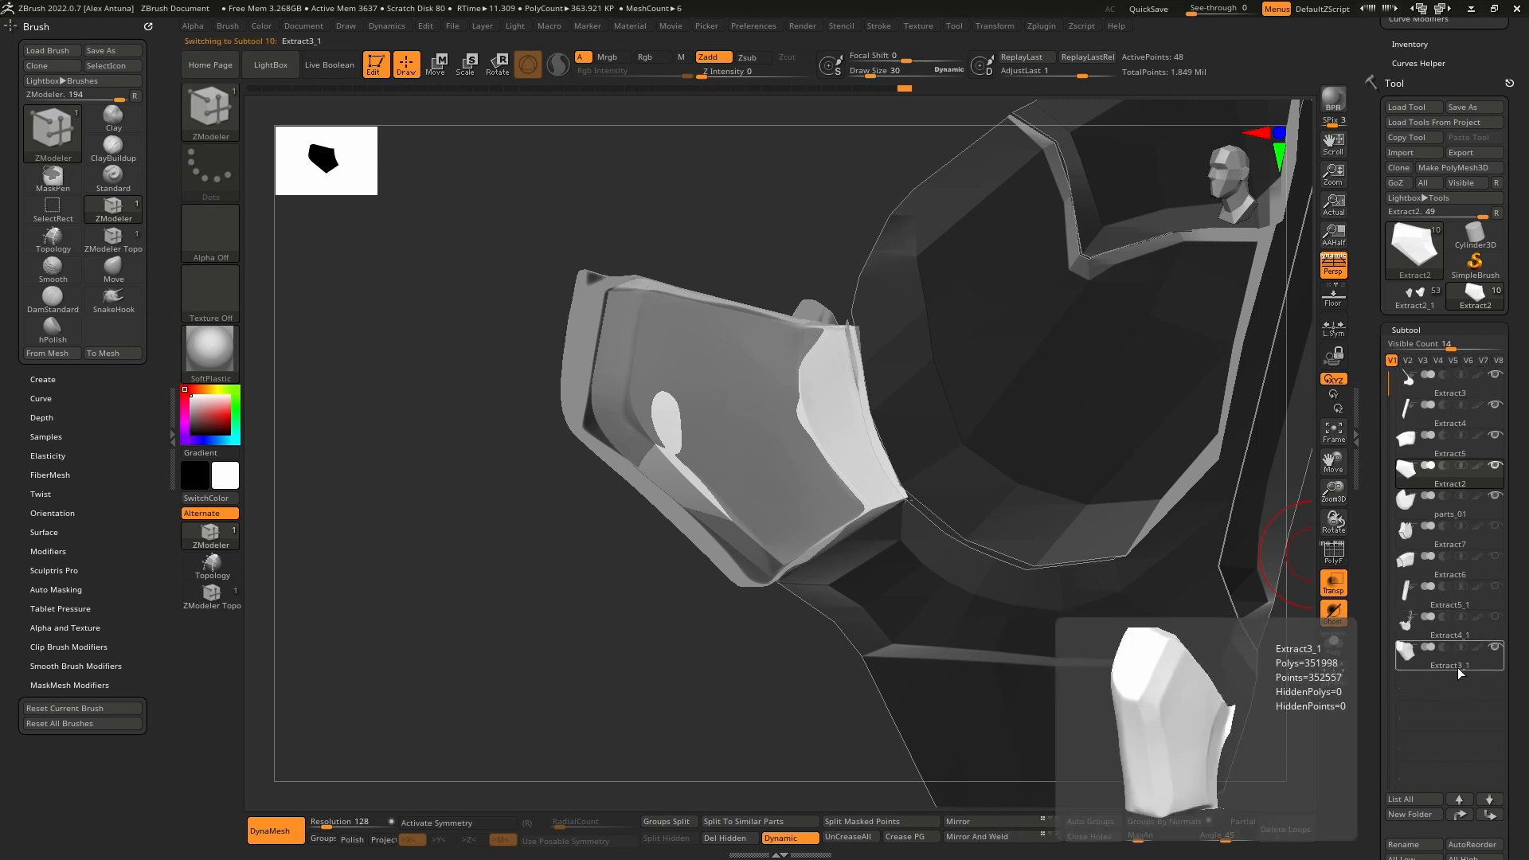
{"action": "left_click", "coordinate": [1465, 813]}
{"action": "left_click", "coordinate": [1465, 814]}
{"action": "left_click", "coordinate": [1466, 814]}
{"action": "left_click", "coordinate": [1465, 814]}
{"action": "left_click", "coordinate": [1465, 814]}
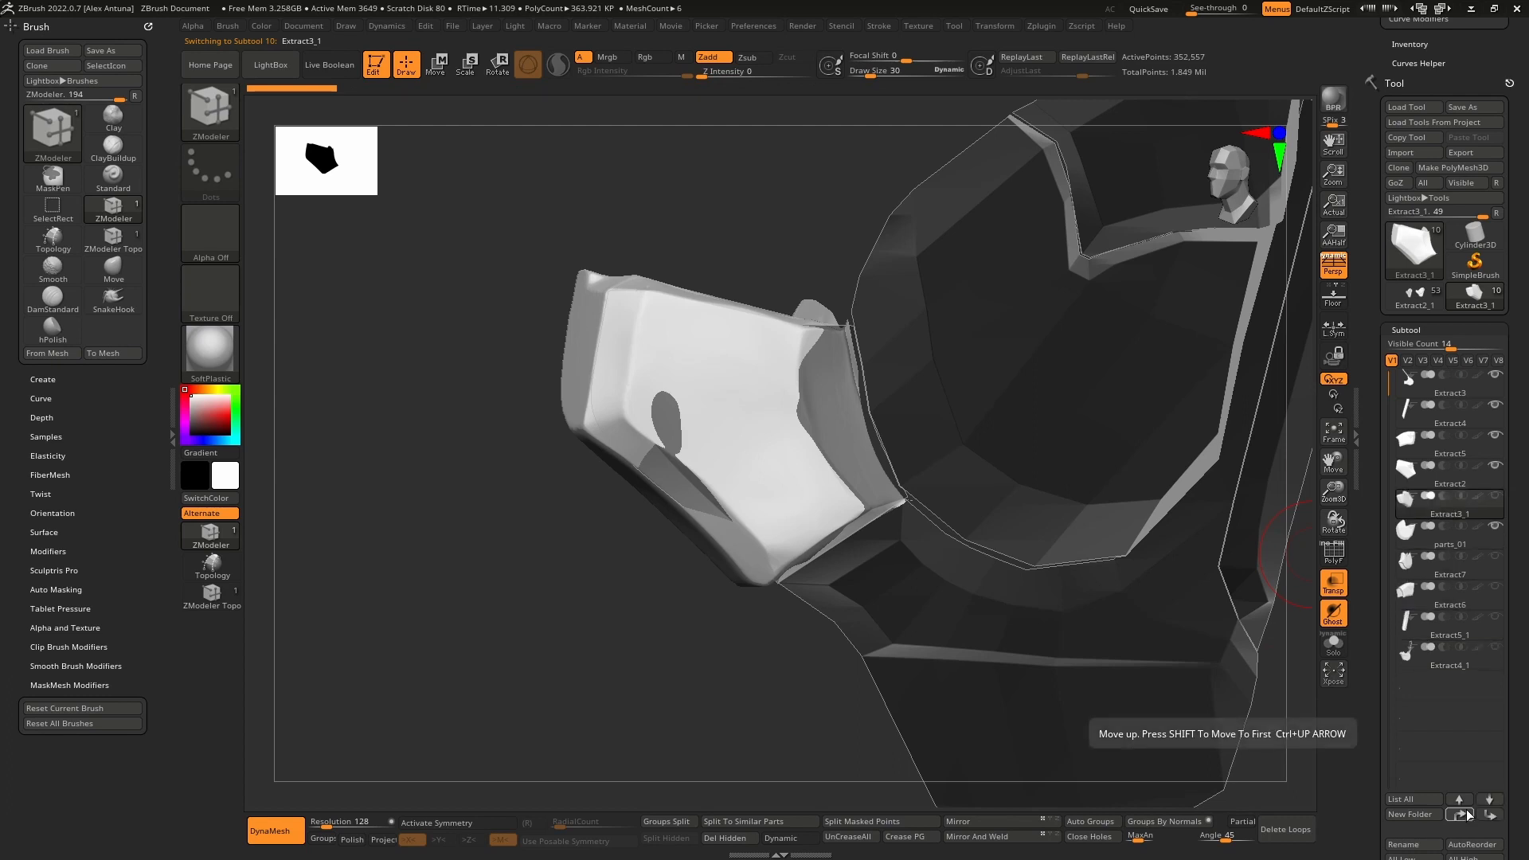
Step: Switch to visibility set 2 and hide parts_01 to view Extract3_1 on its own
{"action": "left_click", "coordinate": [1407, 360]}
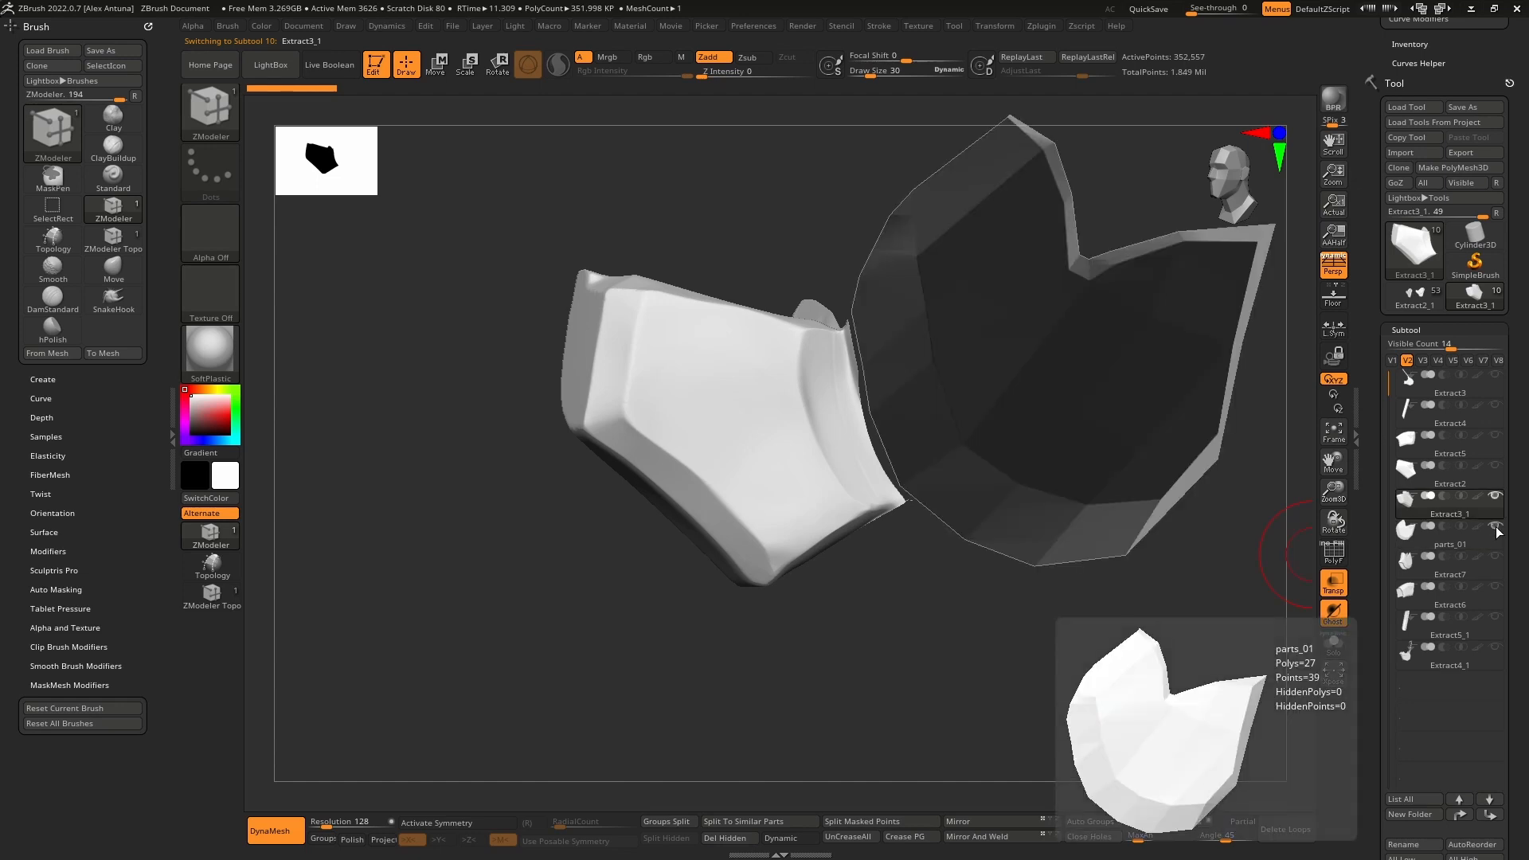
{"action": "right_click_drag", "start_coordinate": [998, 454], "coordinate": [849, 410]}
{"action": "right_click_drag", "start_coordinate": [848, 411], "coordinate": [1106, 442], "text": "alt"}
{"action": "right_click_drag", "start_coordinate": [1107, 443], "coordinate": [969, 422]}
{"action": "key", "text": "Down"}
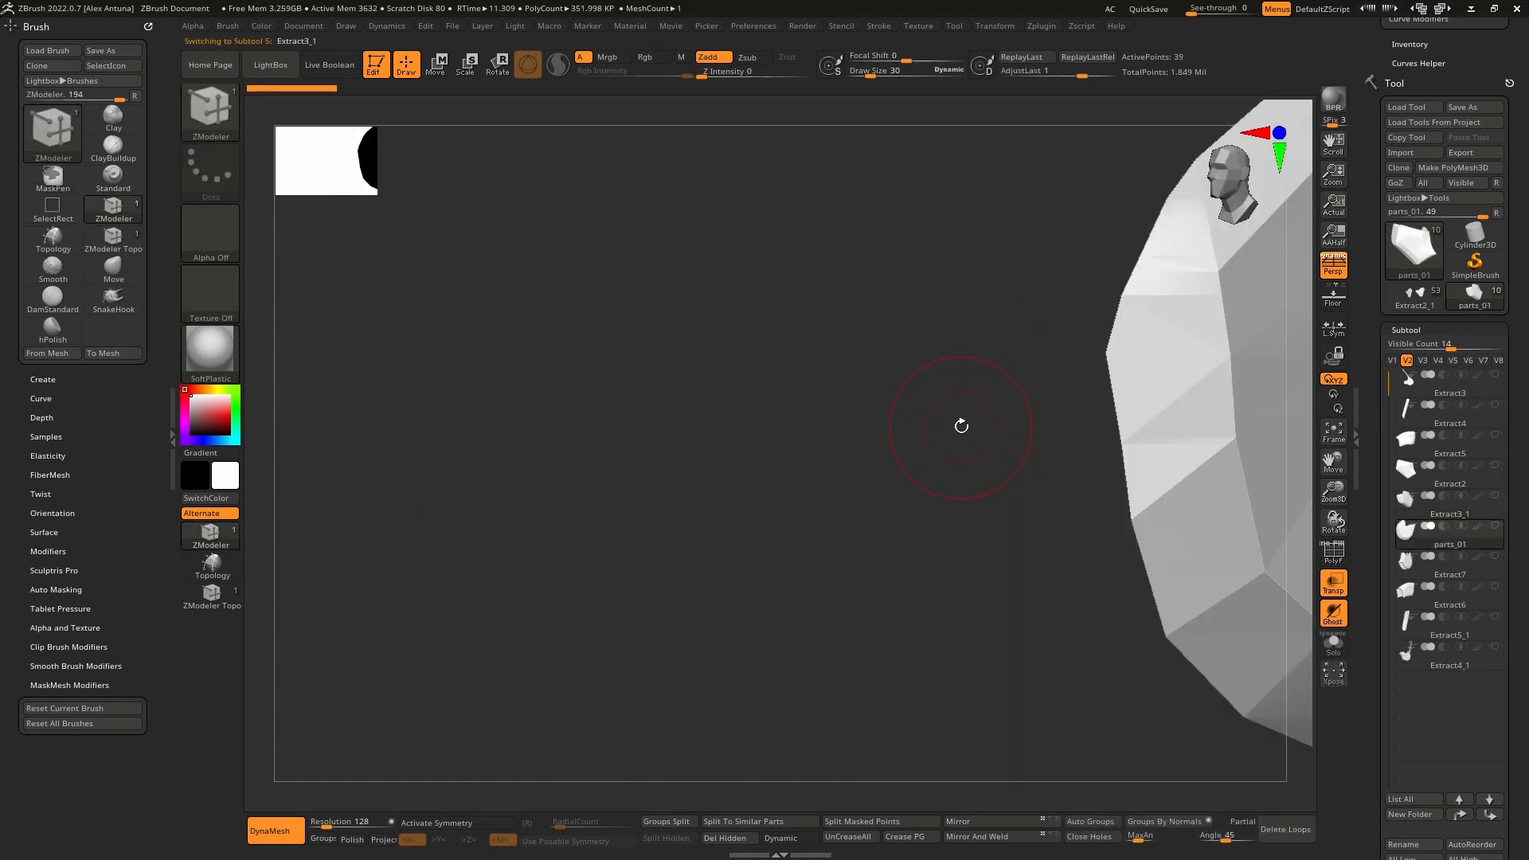
{"action": "key", "text": "Up"}
{"action": "key", "text": "Down"}
{"action": "key", "text": "Up"}
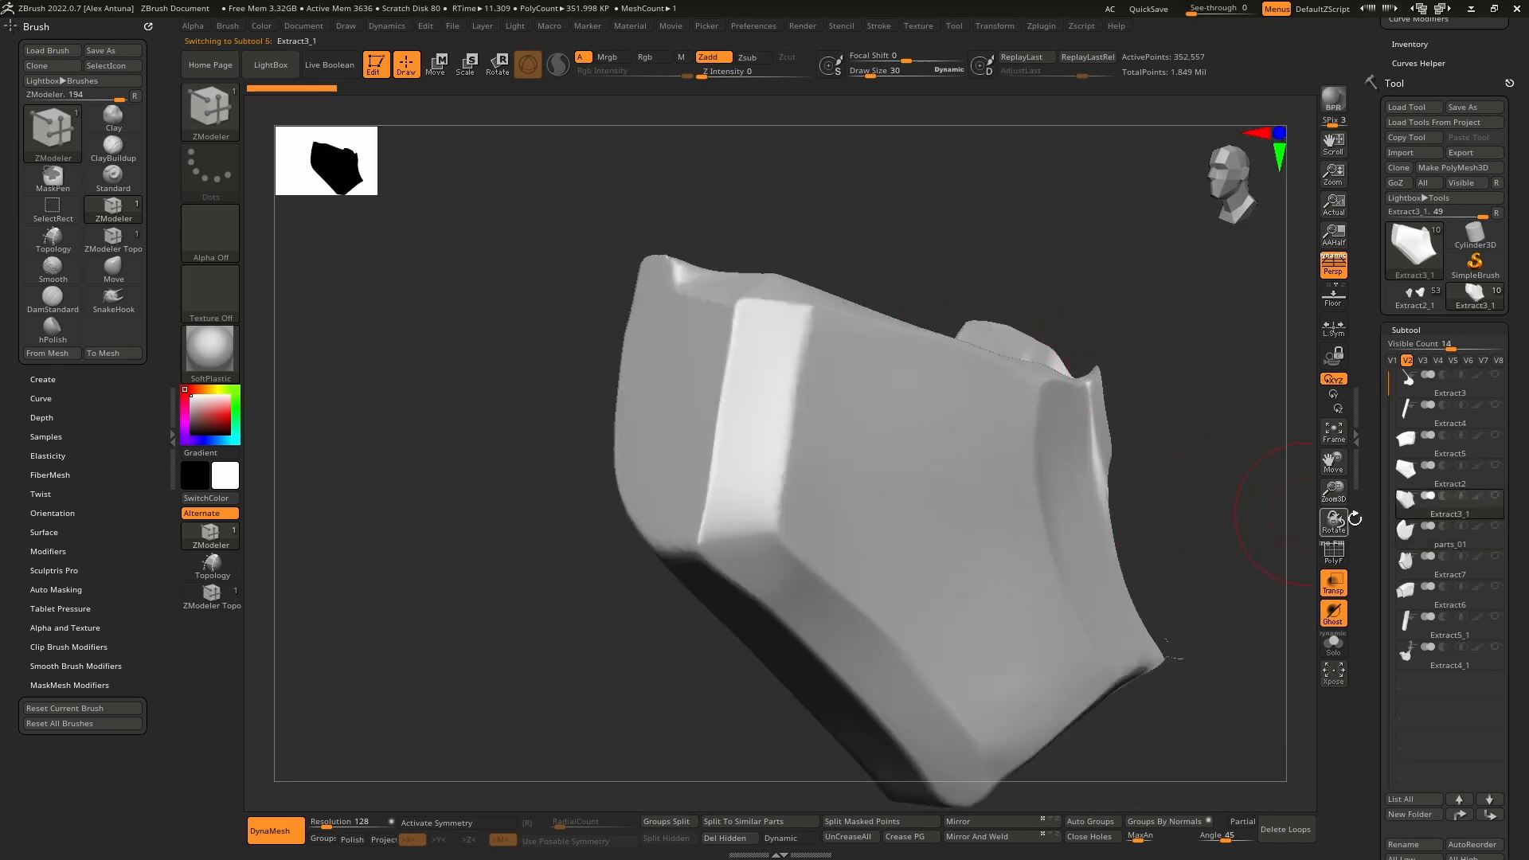
Step: Alternate between the low-poly Extract2 and the high-poly Extract3_1 subtools to compare their shapes and edges
{"action": "left_click", "coordinate": [1460, 473]}
{"action": "key", "text": "Down"}
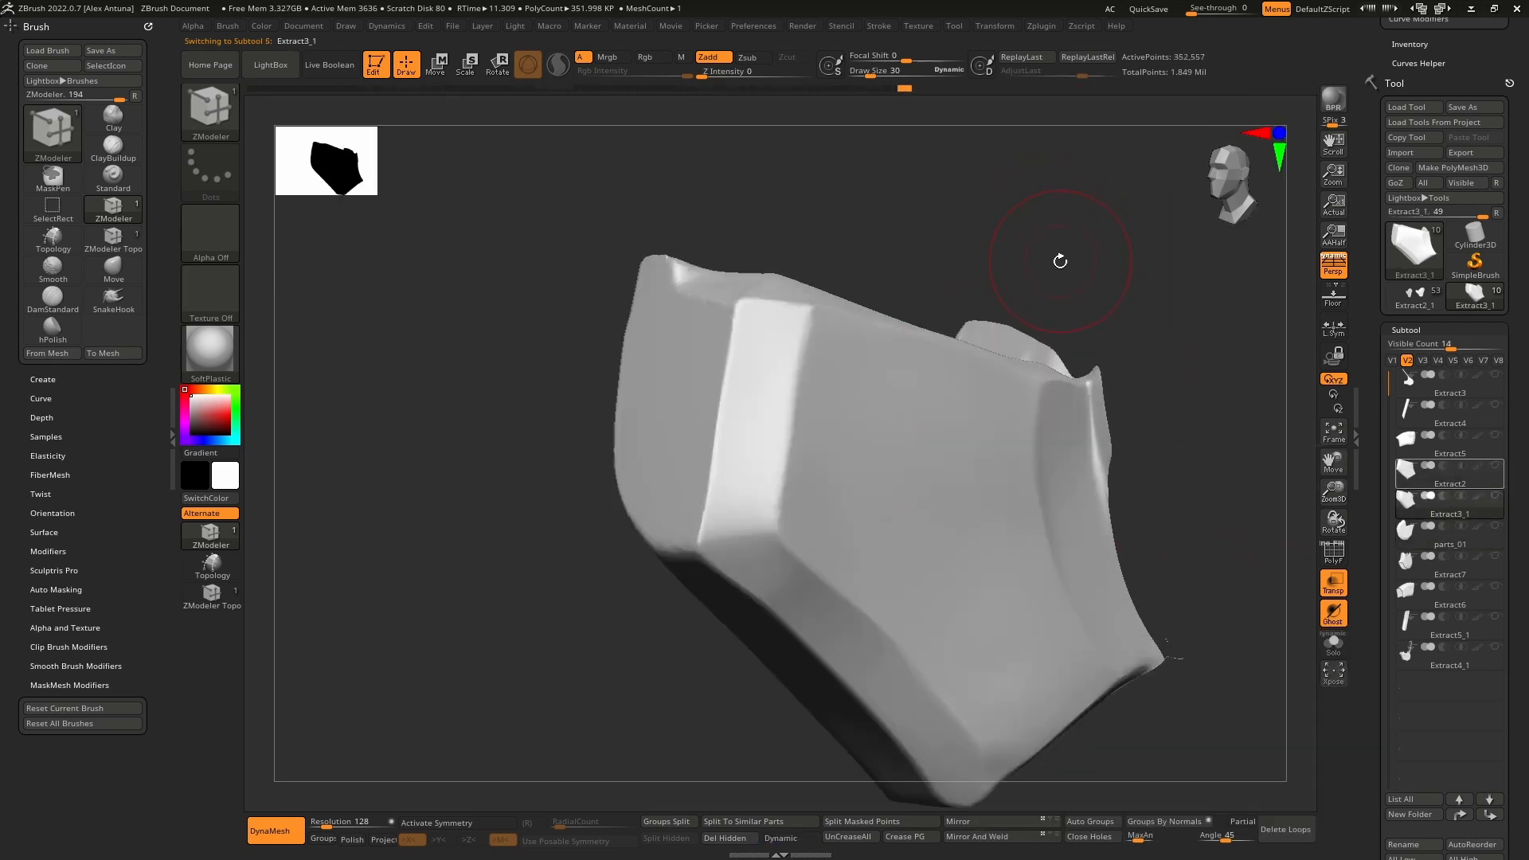
{"action": "key", "text": "Up"}
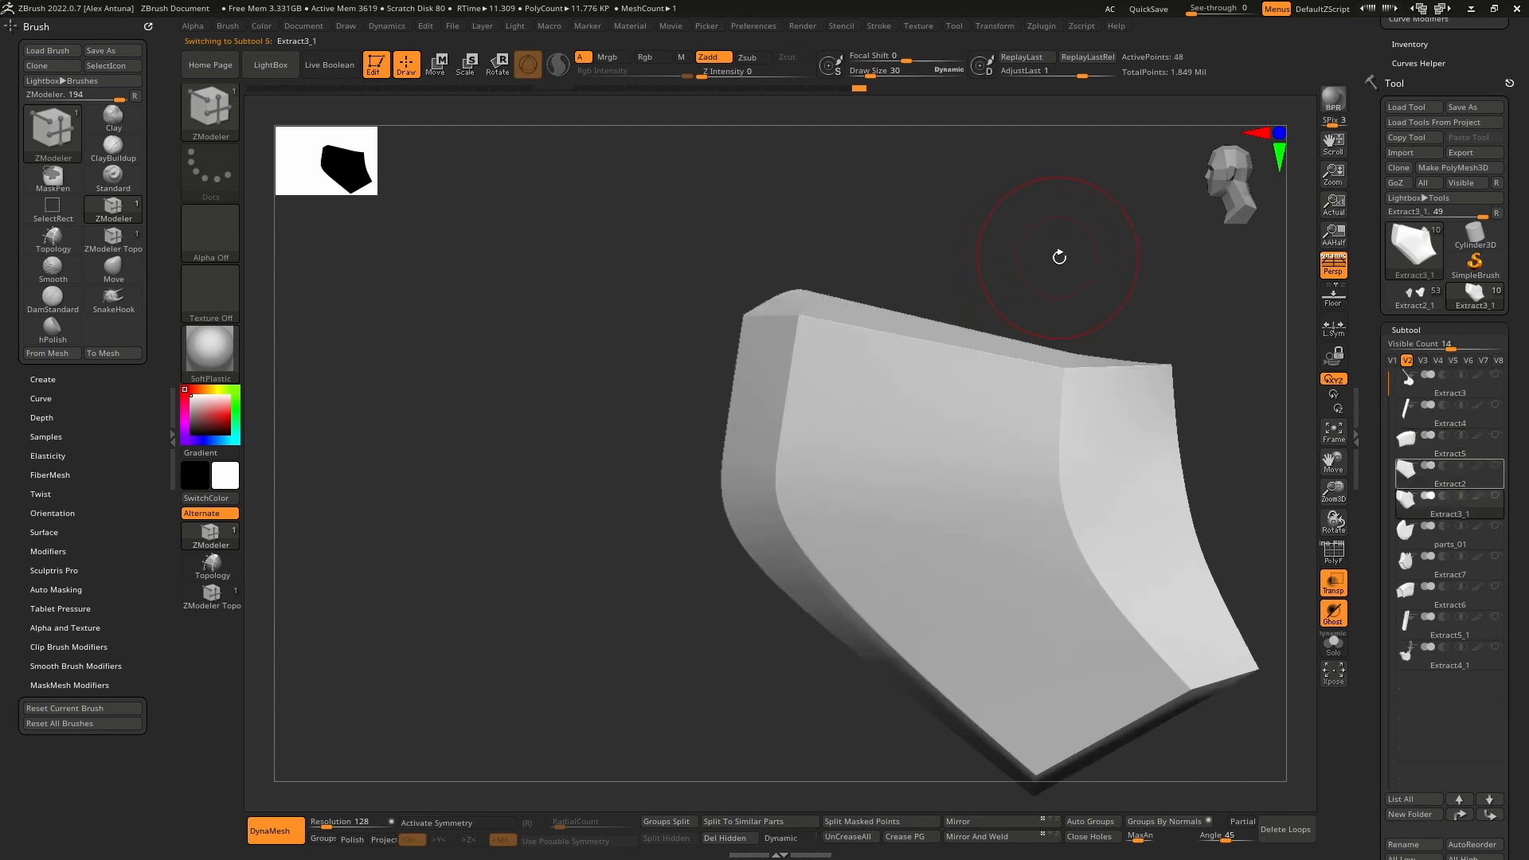
{"action": "key", "text": "Down"}
{"action": "key", "text": "Up"}
{"action": "key", "text": "Down"}
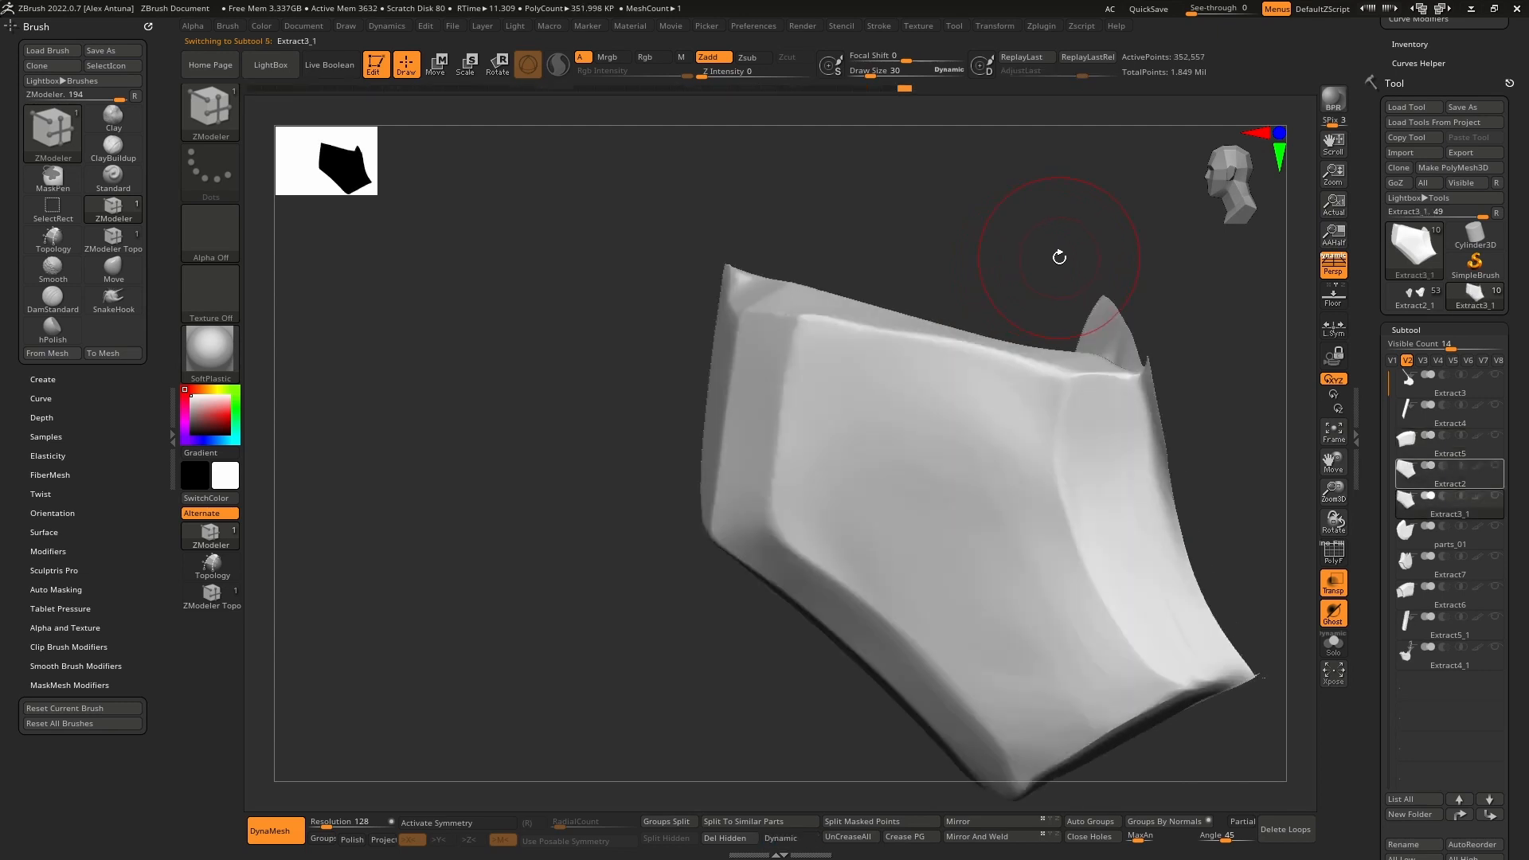
{"action": "key", "text": "Up"}
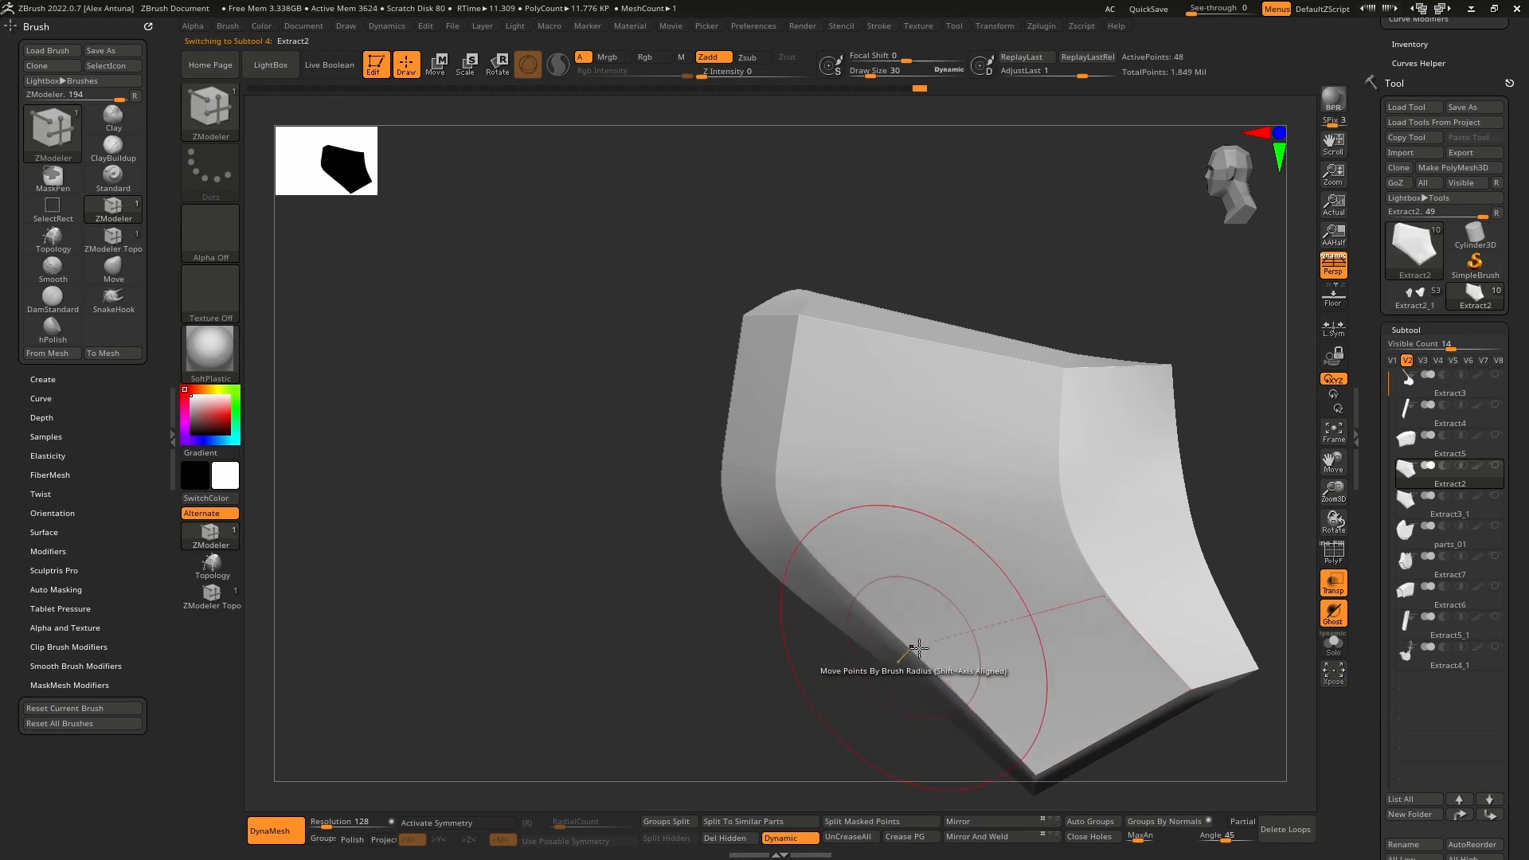
{"action": "key", "text": "Down"}
{"action": "key", "text": "Down"}
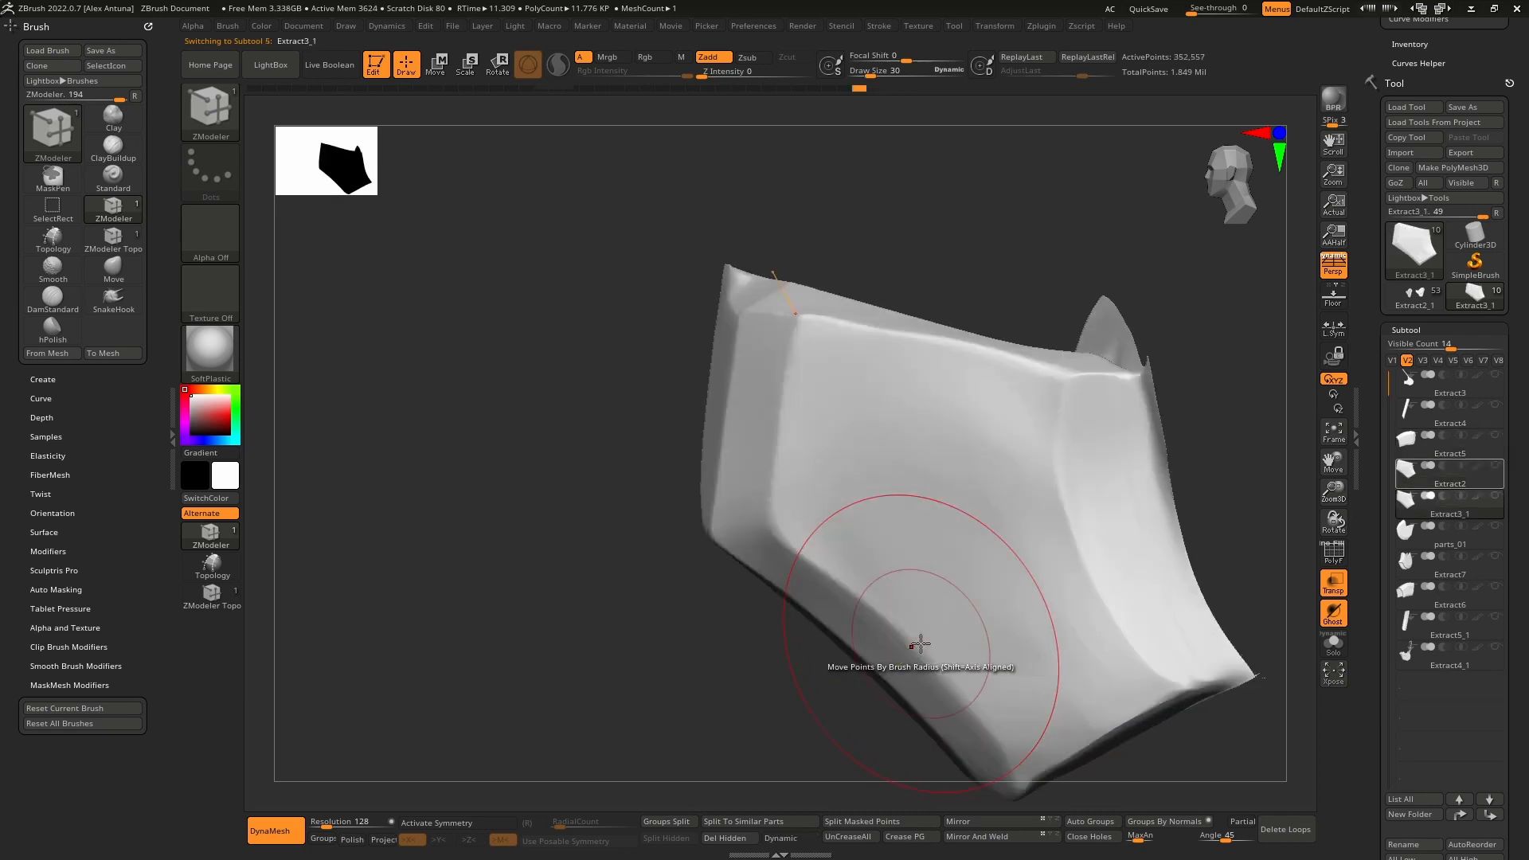
{"action": "key", "text": "Up"}
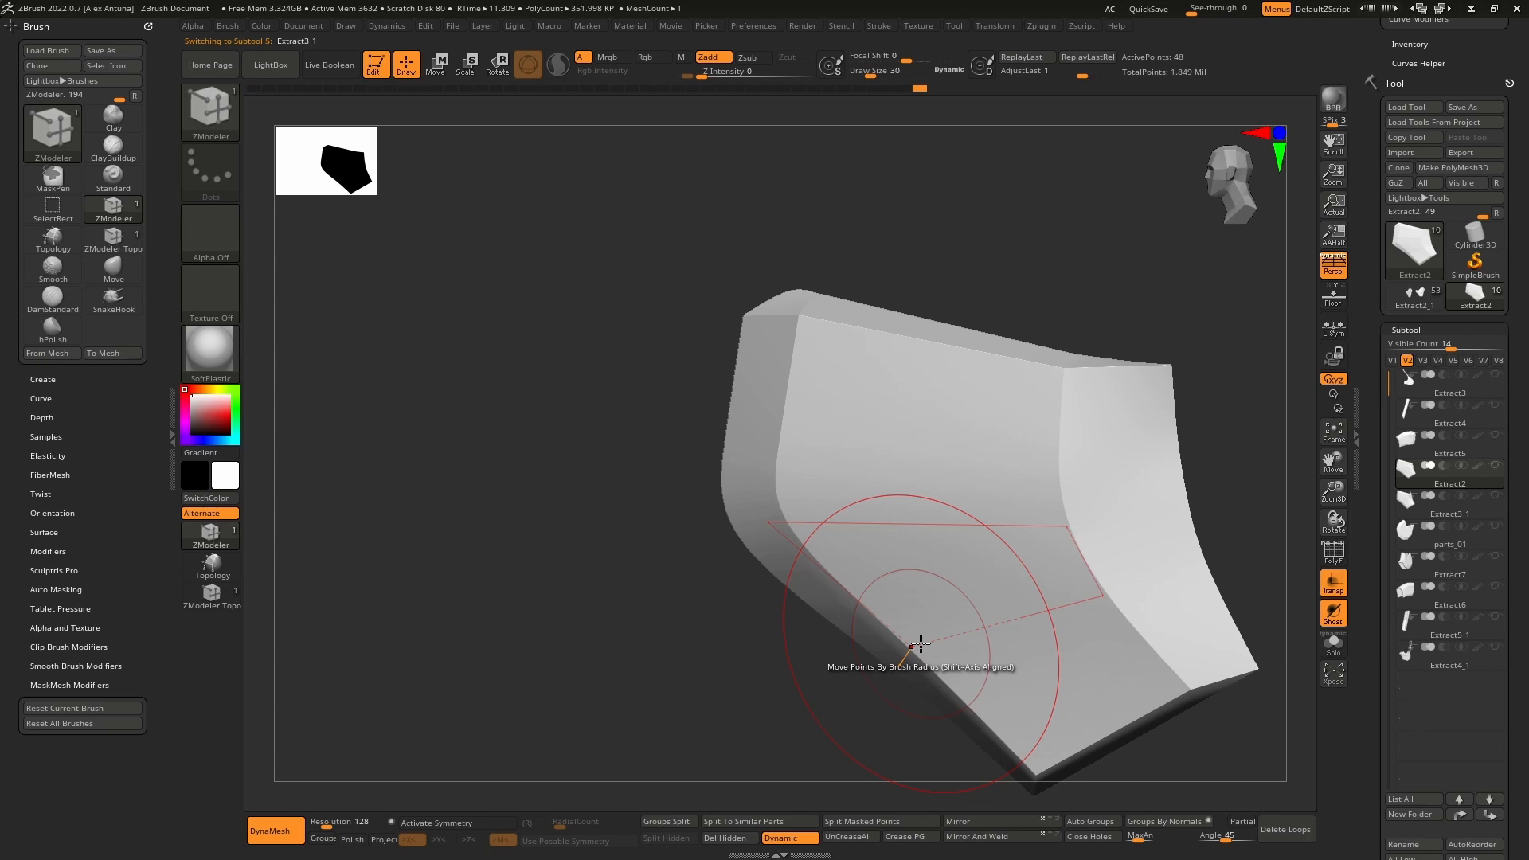
{"action": "key", "text": "Up"}
{"action": "key", "text": "Down"}
{"action": "key", "text": "Up"}
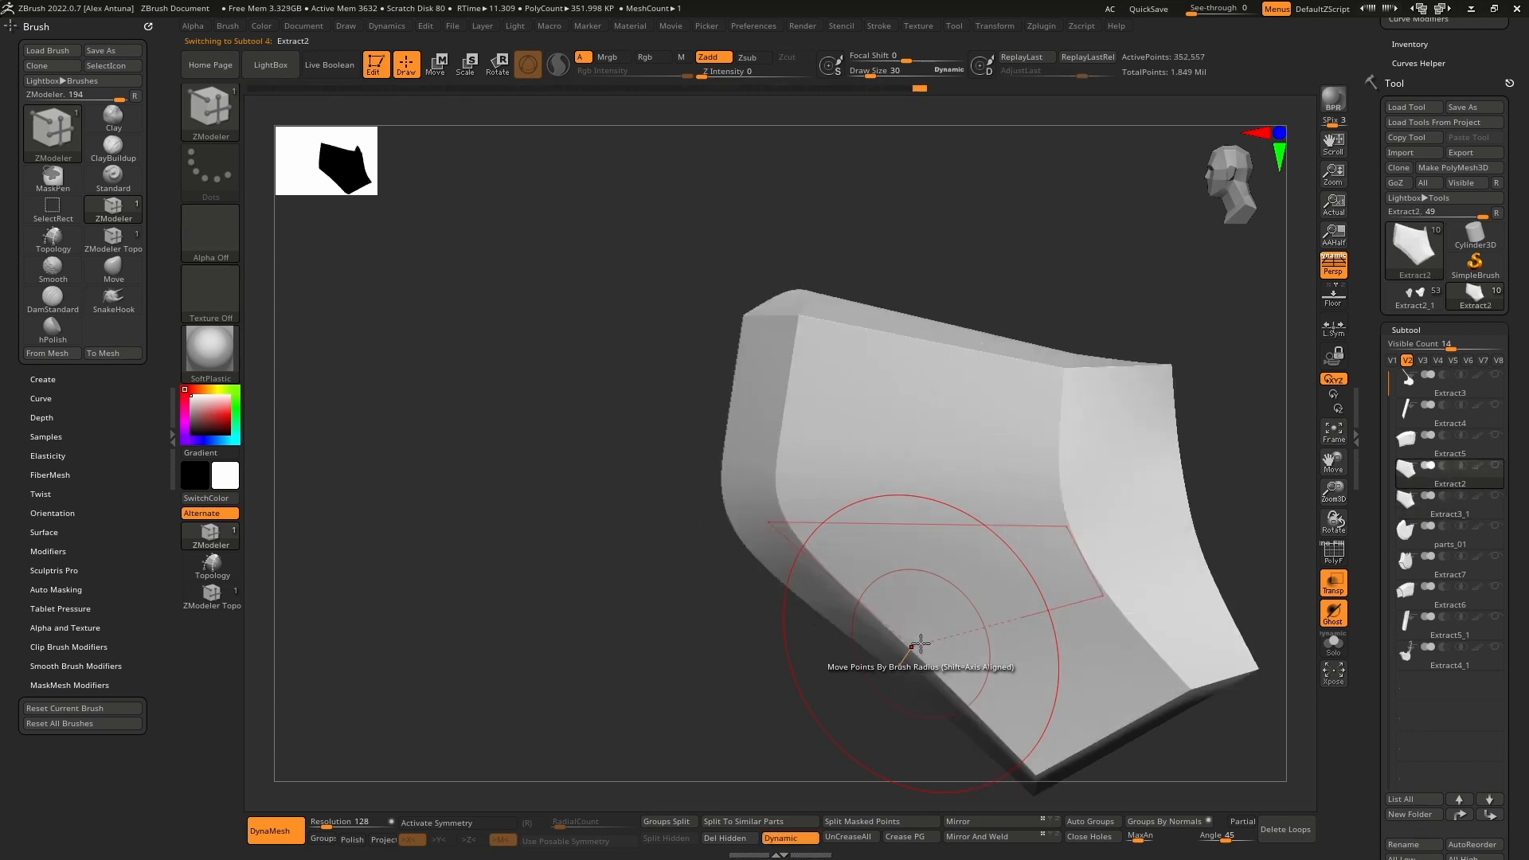
{"action": "key", "text": "Down"}
{"action": "key", "text": "Up"}
{"action": "key", "text": "Down"}
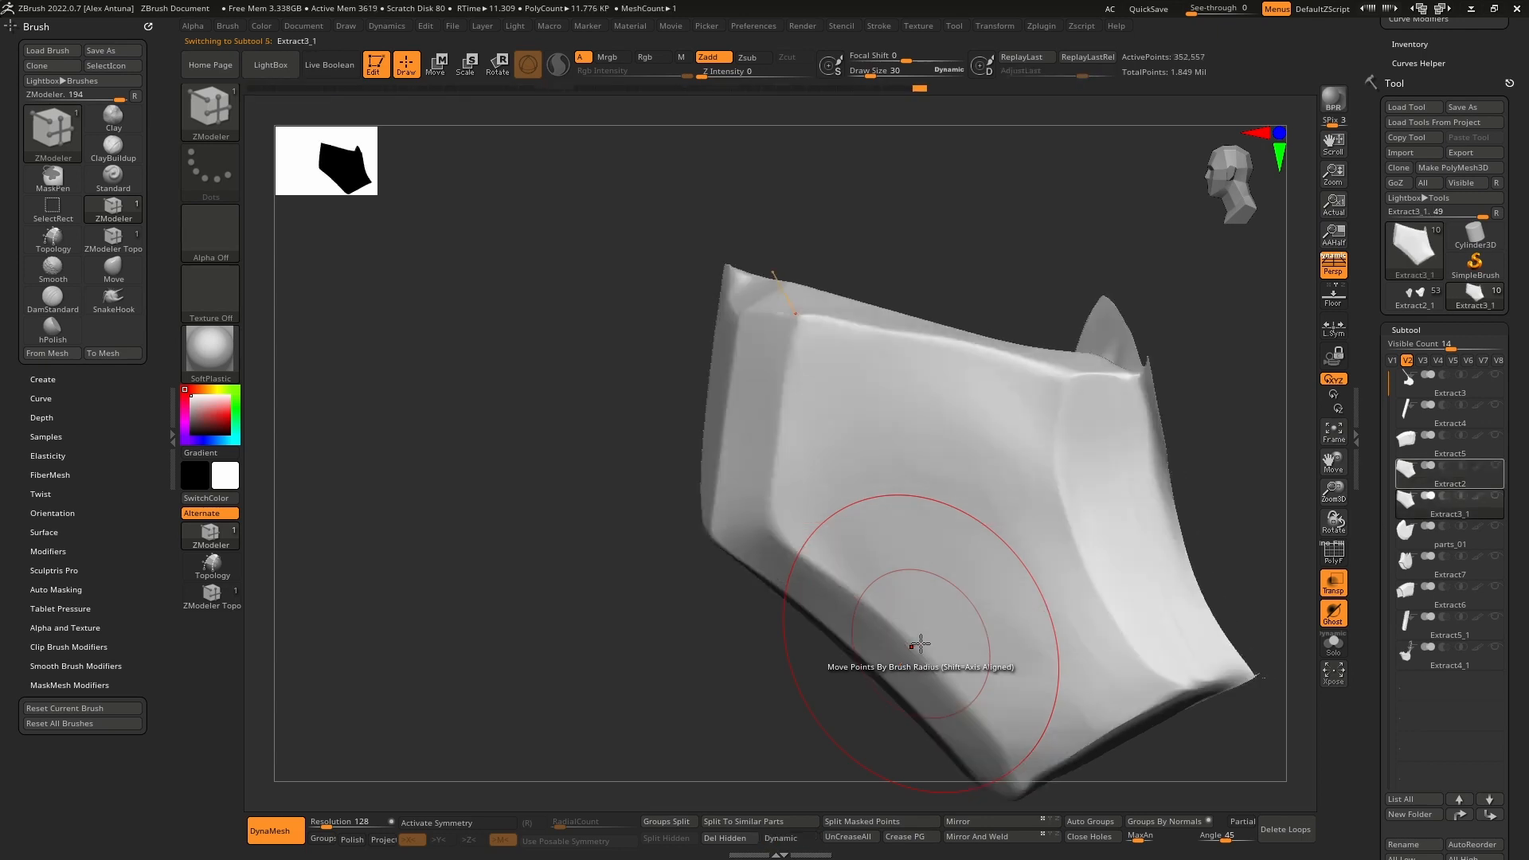
{"action": "key", "text": "Up"}
{"action": "right_click_drag", "start_coordinate": [918, 549], "coordinate": [952, 494]}
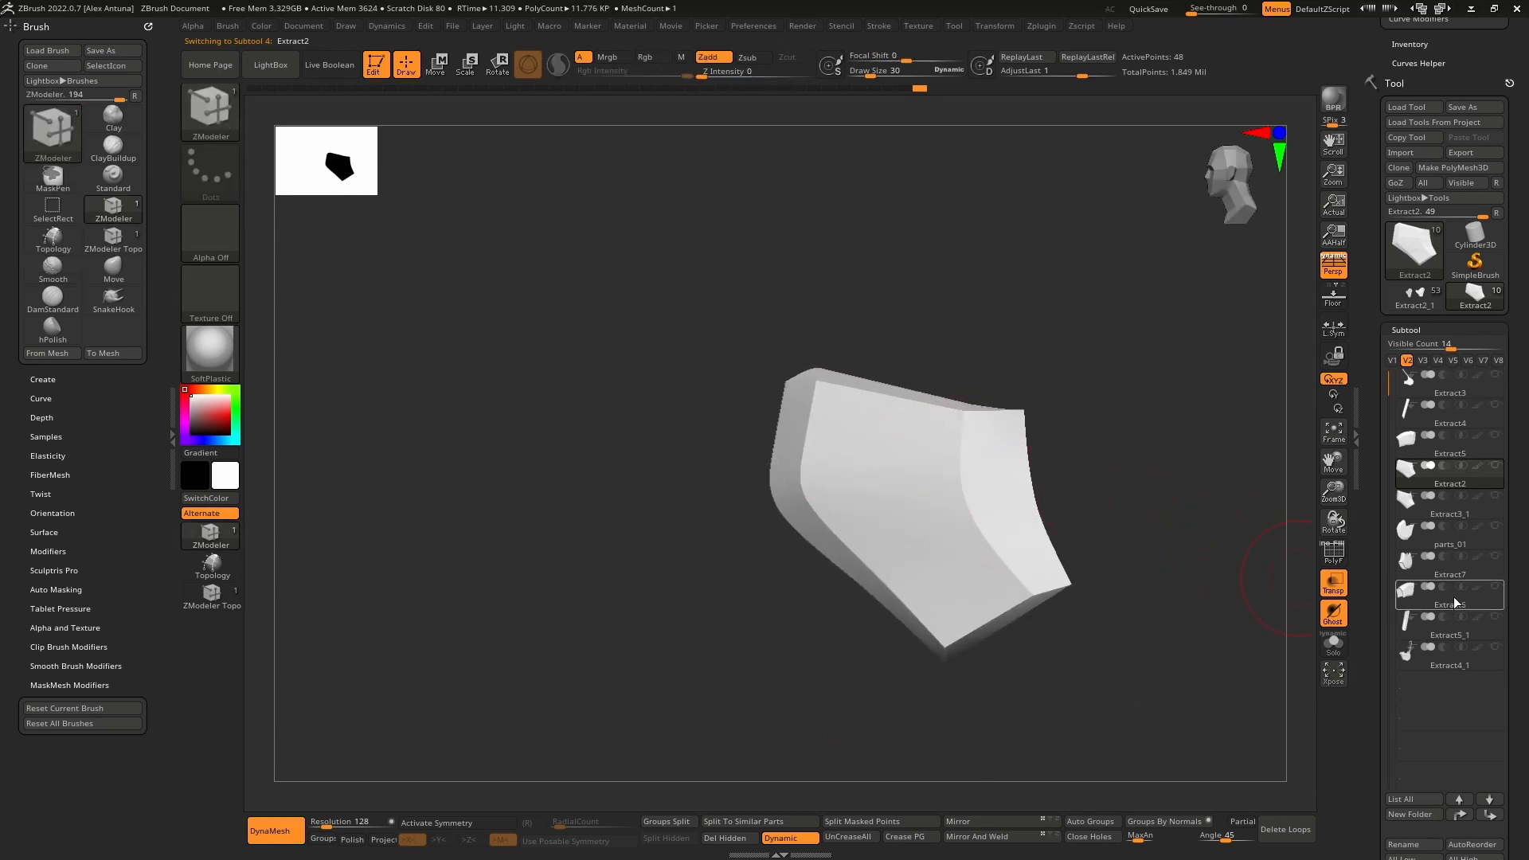
Step: Return to visibility set 1, hide Extract3_1 and move it back to the end of the subtool list
{"action": "left_click", "coordinate": [1458, 513]}
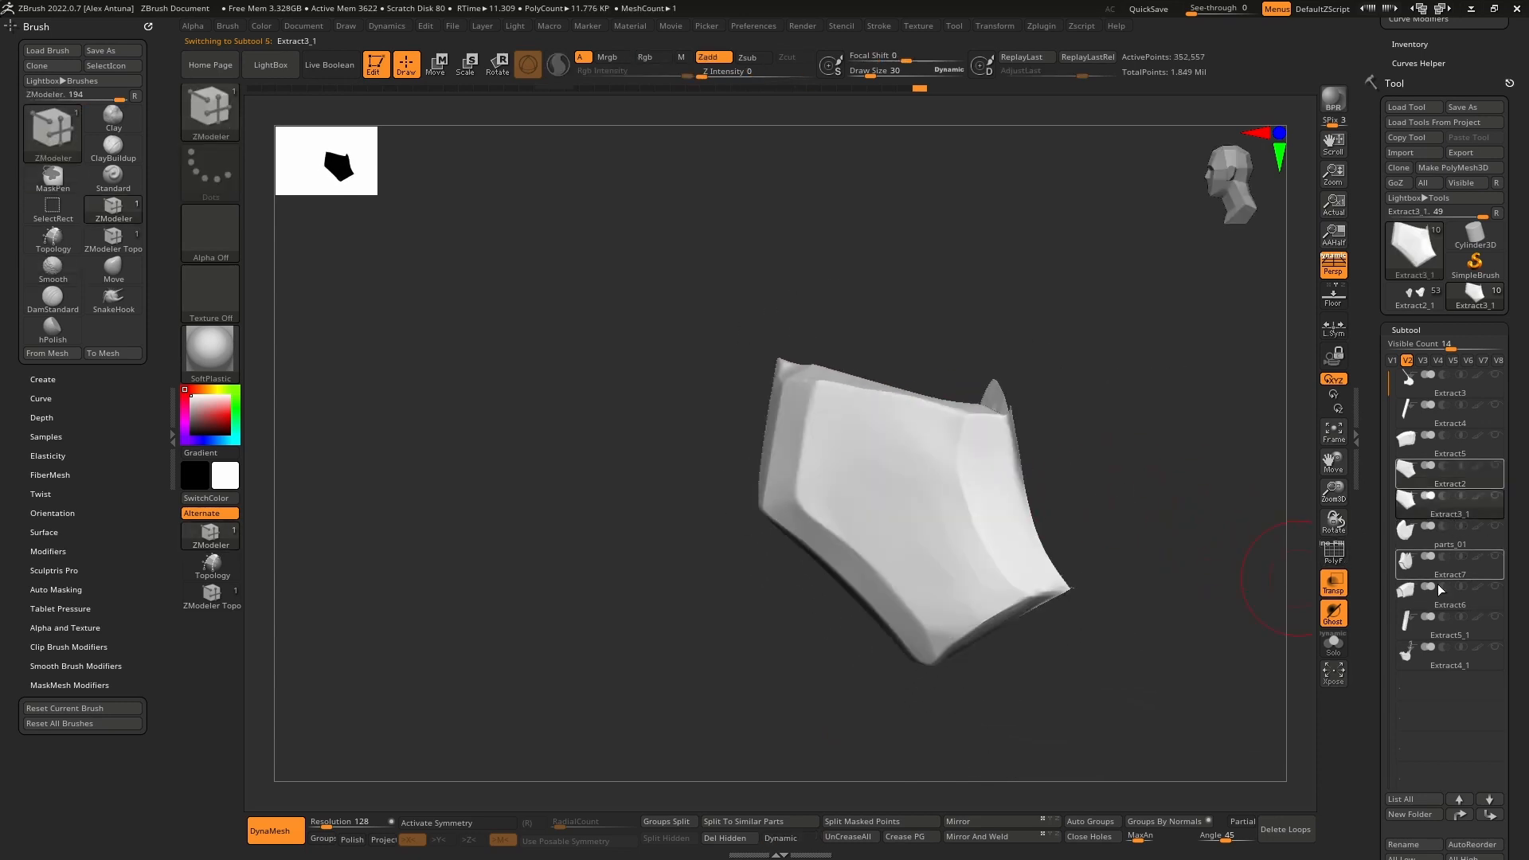
{"action": "left_click", "coordinate": [1392, 360]}
{"action": "mouse_move", "coordinate": [956, 446]}
{"action": "right_mouse_down"}
{"action": "mouse_move", "coordinate": [944, 452]}
{"action": "mouse_move", "coordinate": [962, 458]}
{"action": "right_mouse_up"}
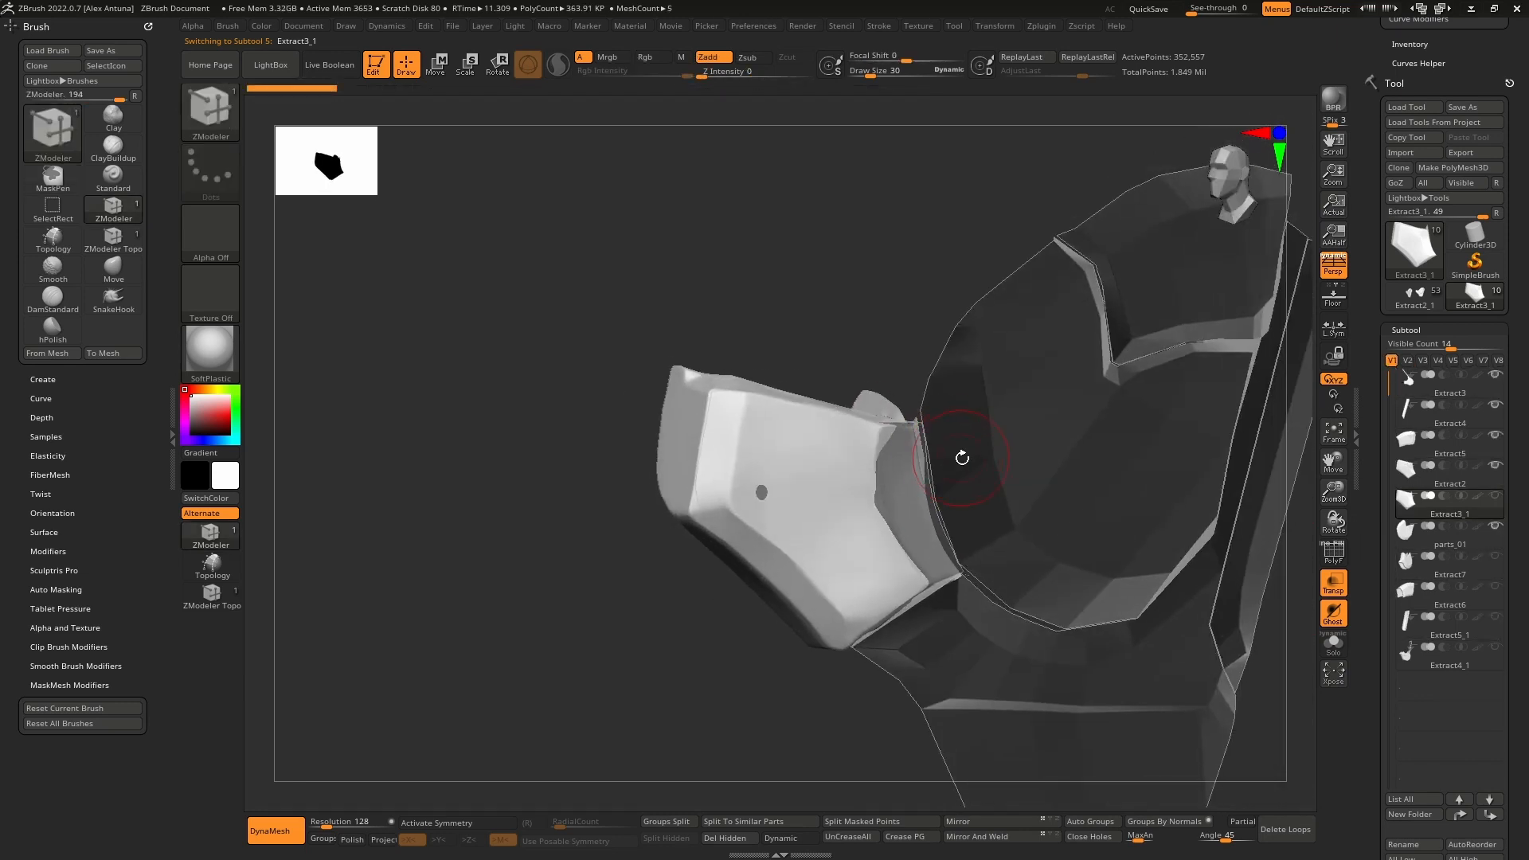
{"action": "left_click", "coordinate": [1497, 527]}
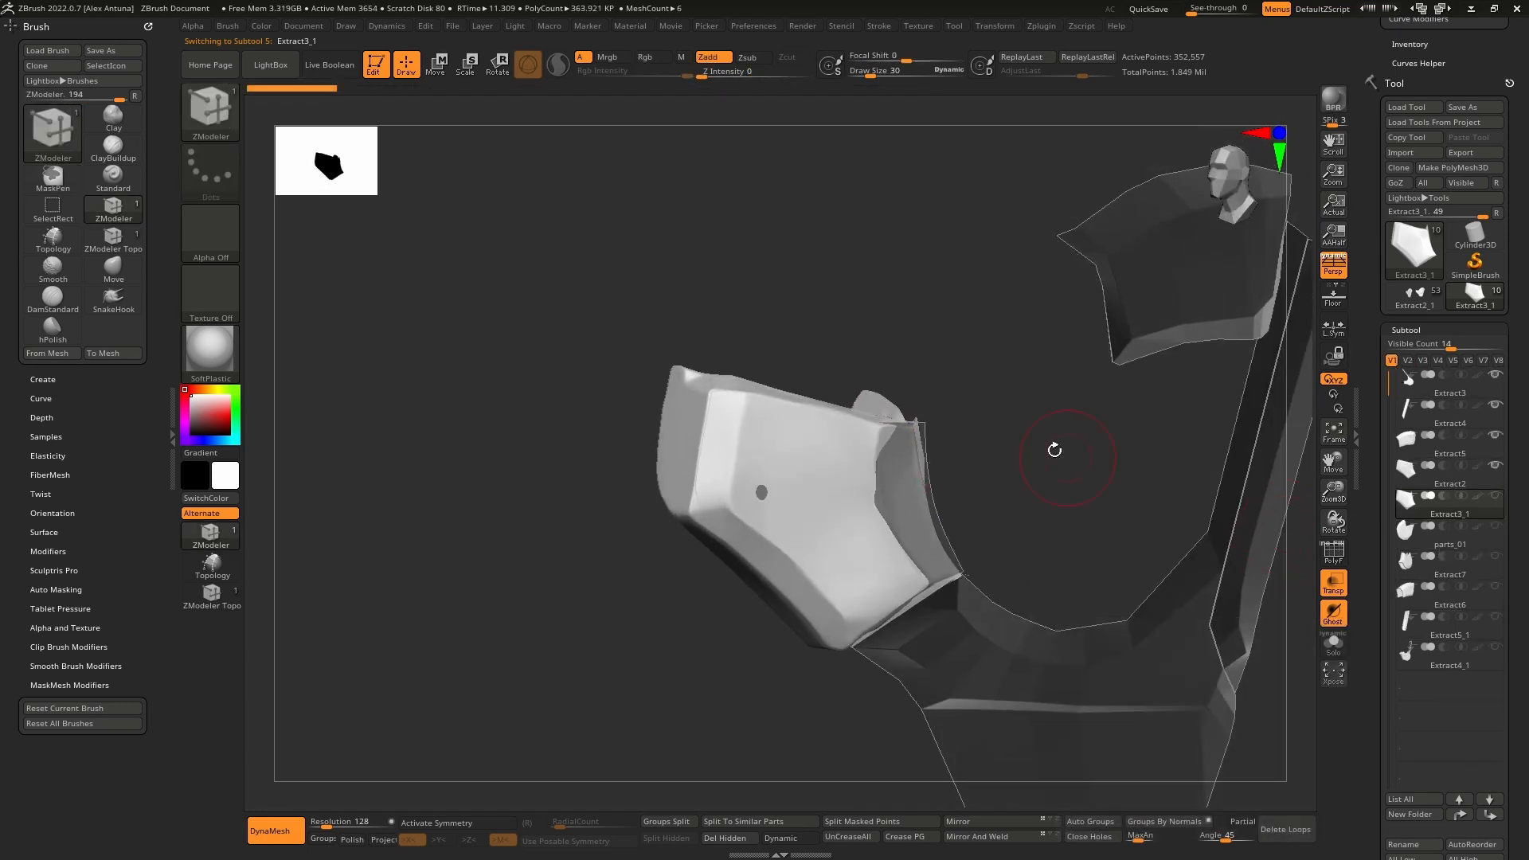
{"action": "left_click", "coordinate": [1495, 528]}
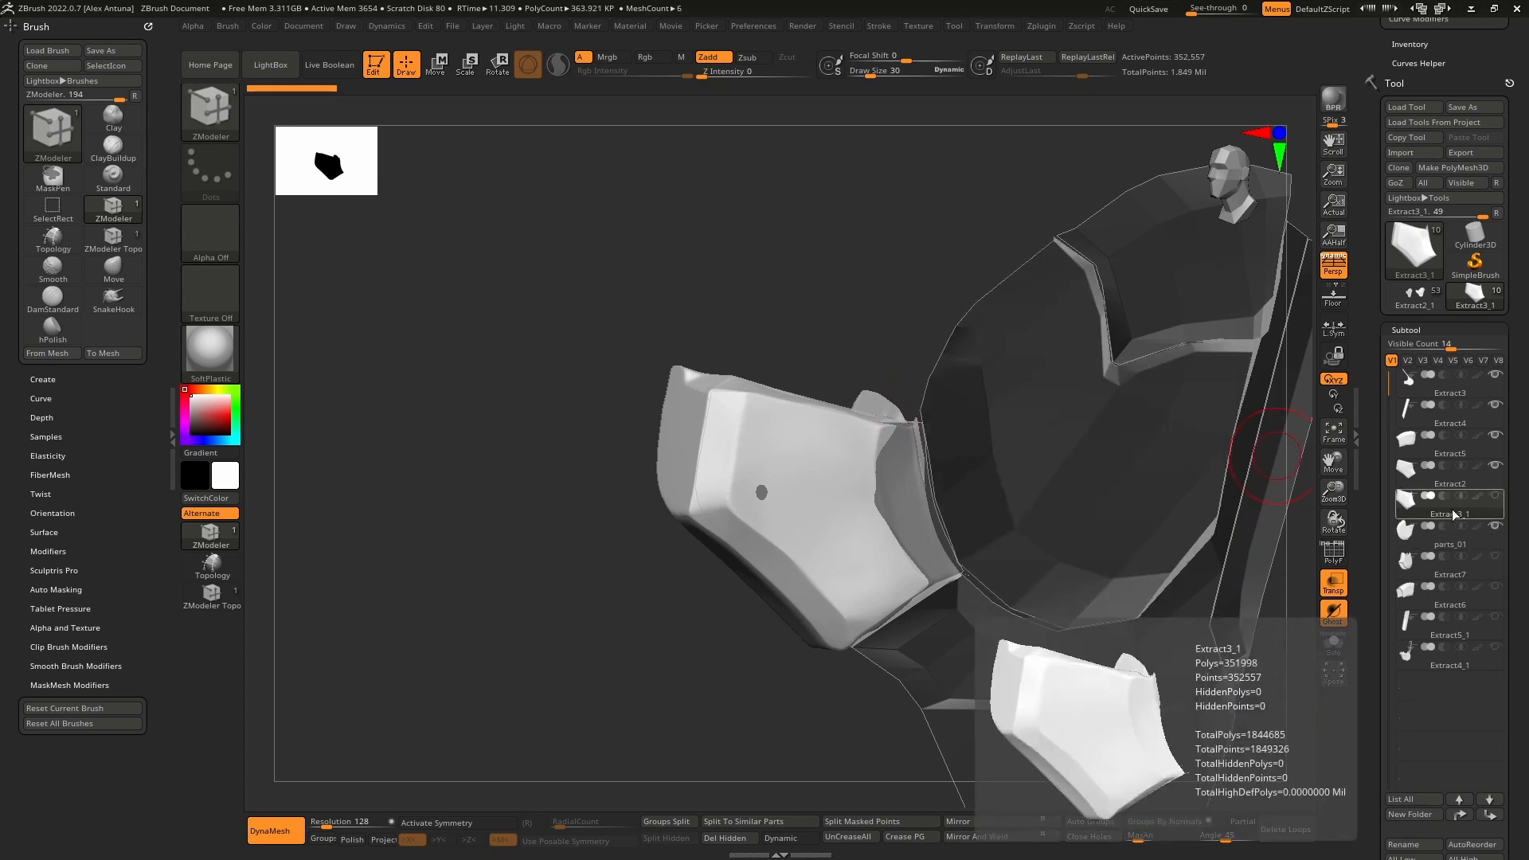
{"action": "left_click", "coordinate": [1490, 814], "text": "shift"}
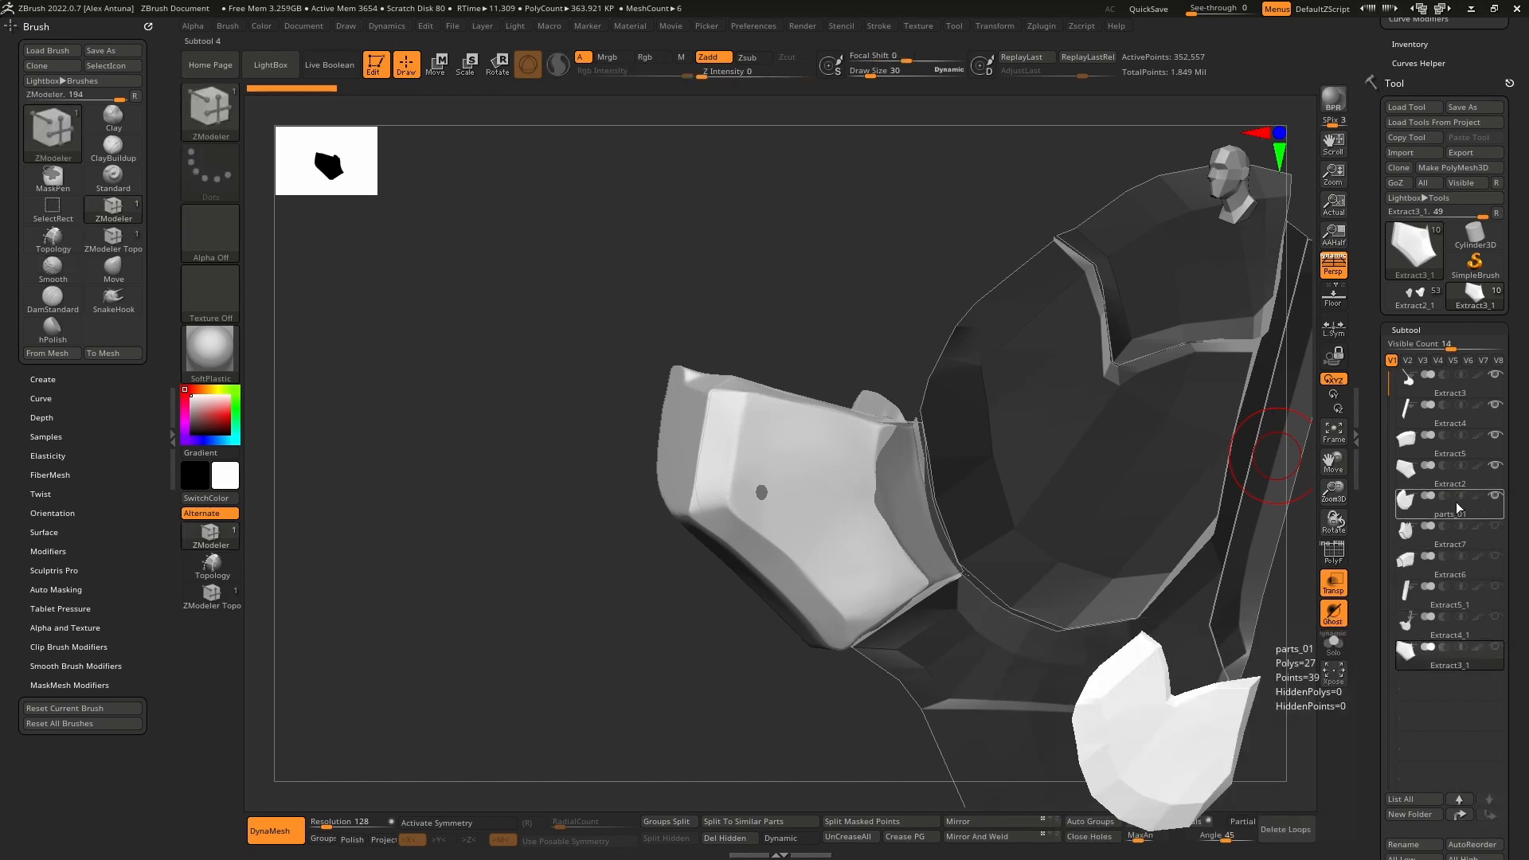
Step: Turn off transparency, select the parts_01 panel and show its polygon wireframe
{"action": "right_click_drag", "start_coordinate": [940, 336], "coordinate": [1169, 522]}
{"action": "left_click", "coordinate": [867, 400], "text": "alt"}
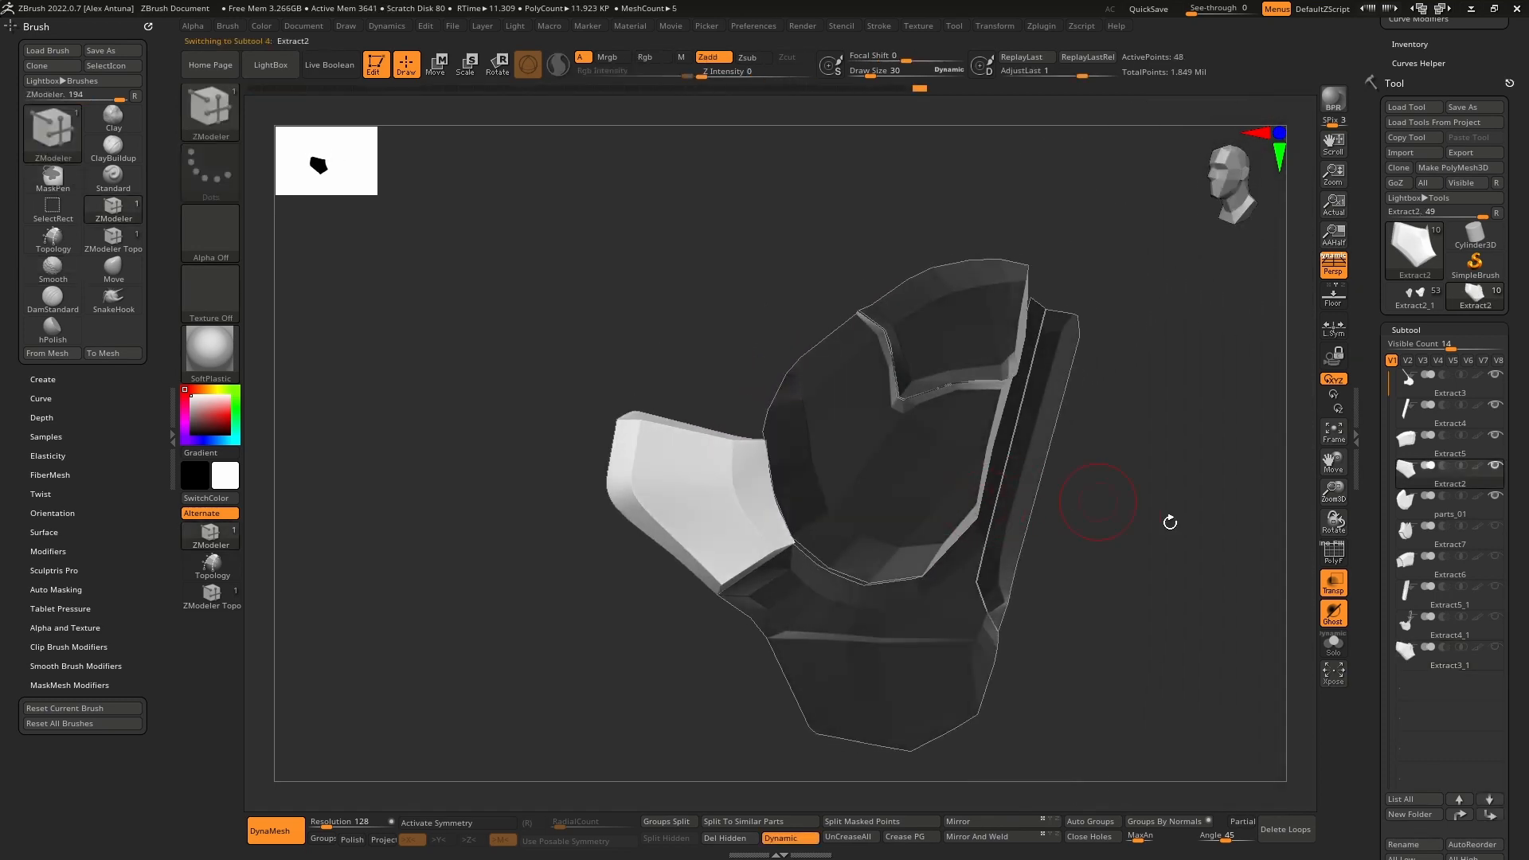
{"action": "left_click", "coordinate": [1333, 583]}
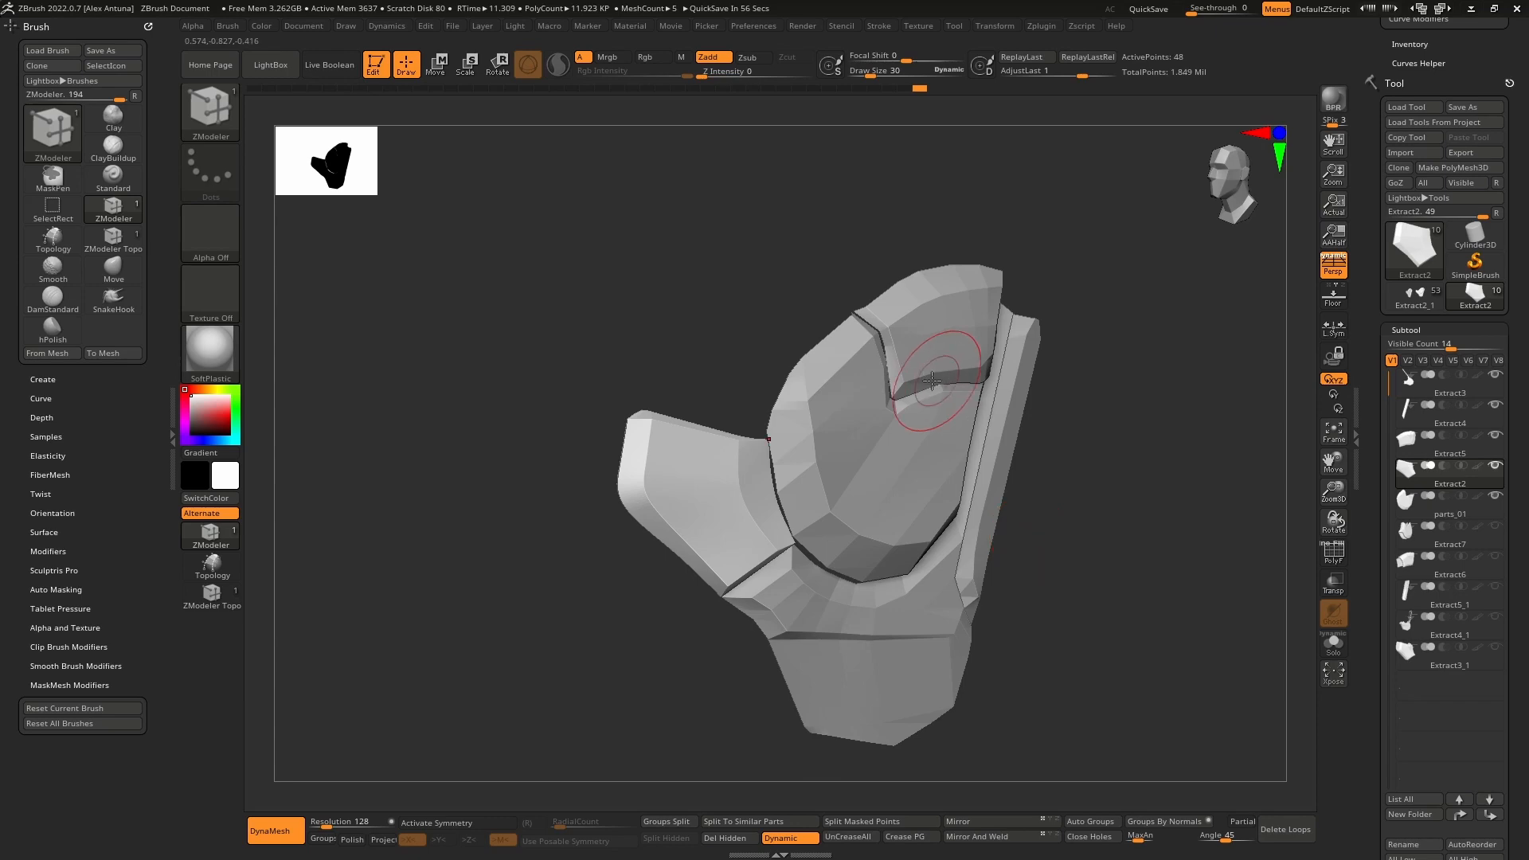
{"action": "right_click_drag", "start_coordinate": [887, 390], "coordinate": [805, 457]}
{"action": "left_click", "coordinate": [819, 450], "text": "alt"}
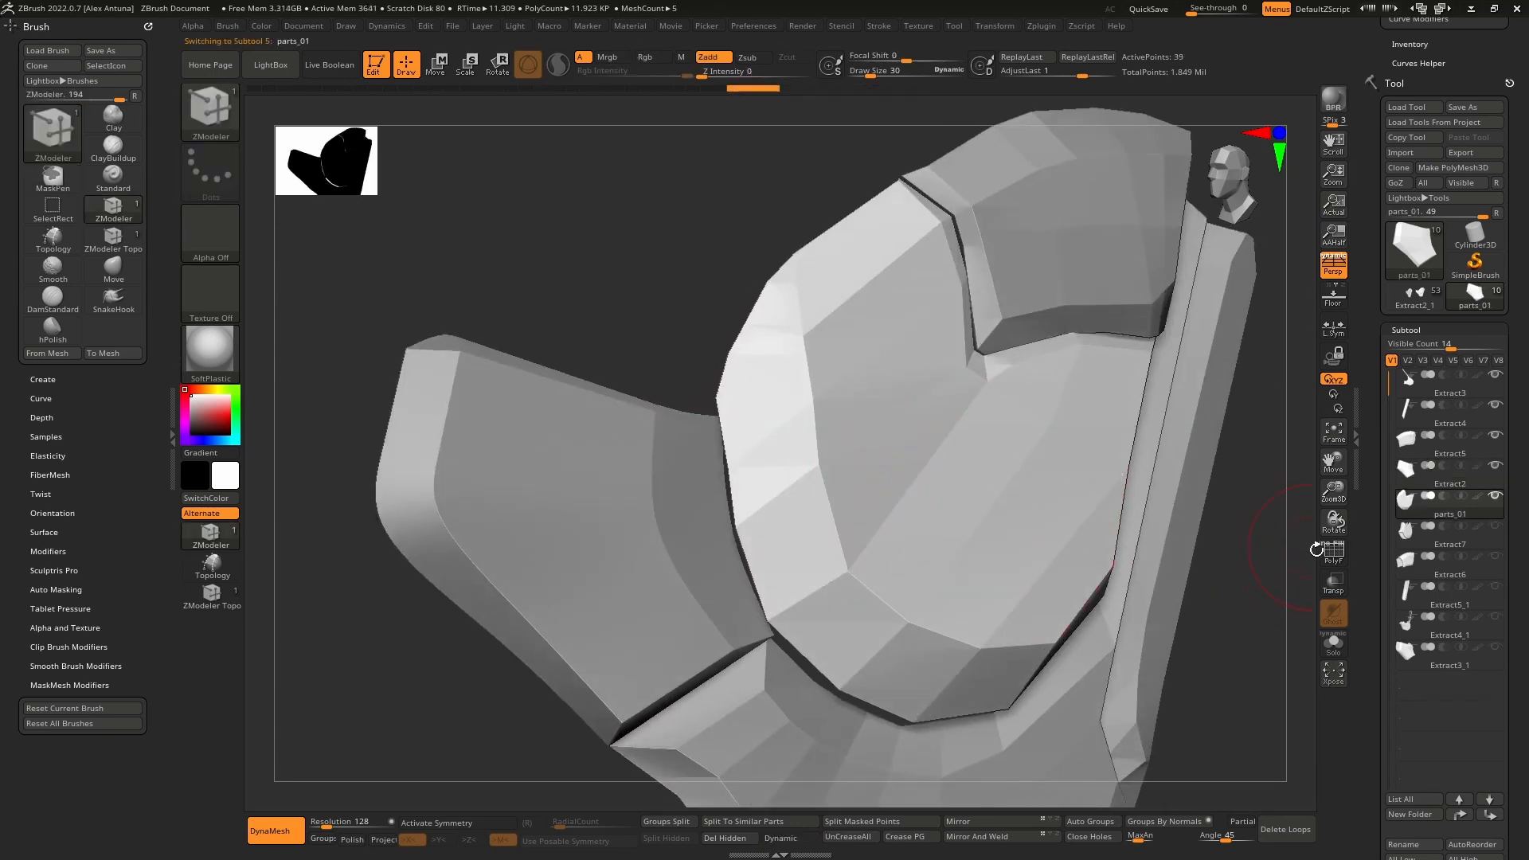
{"action": "left_click", "coordinate": [1322, 550]}
Step: Align the move gizmo to the front face of parts_01, shift the panel slightly outward and return to ZModeler drawing
{"action": "mouse_move", "coordinate": [972, 478]}
{"action": "right_mouse_down"}
{"action": "mouse_move", "coordinate": [928, 512]}
{"action": "mouse_move", "coordinate": [1003, 484]}
{"action": "mouse_move", "coordinate": [888, 484]}
{"action": "right_mouse_up"}
{"action": "key", "text": "w"}
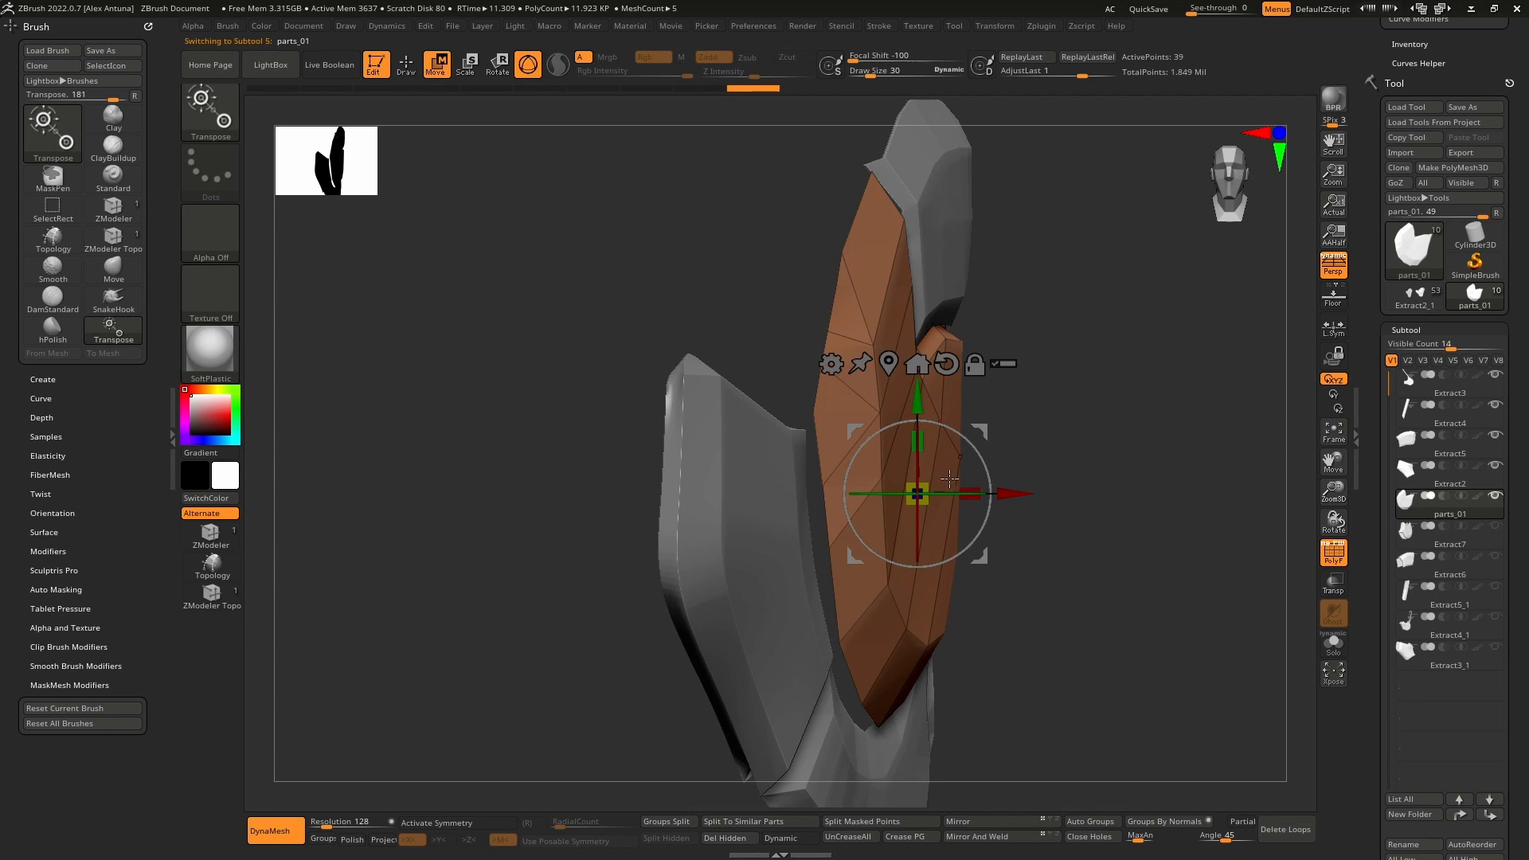
{"action": "right_click_drag", "start_coordinate": [879, 411], "coordinate": [851, 431]}
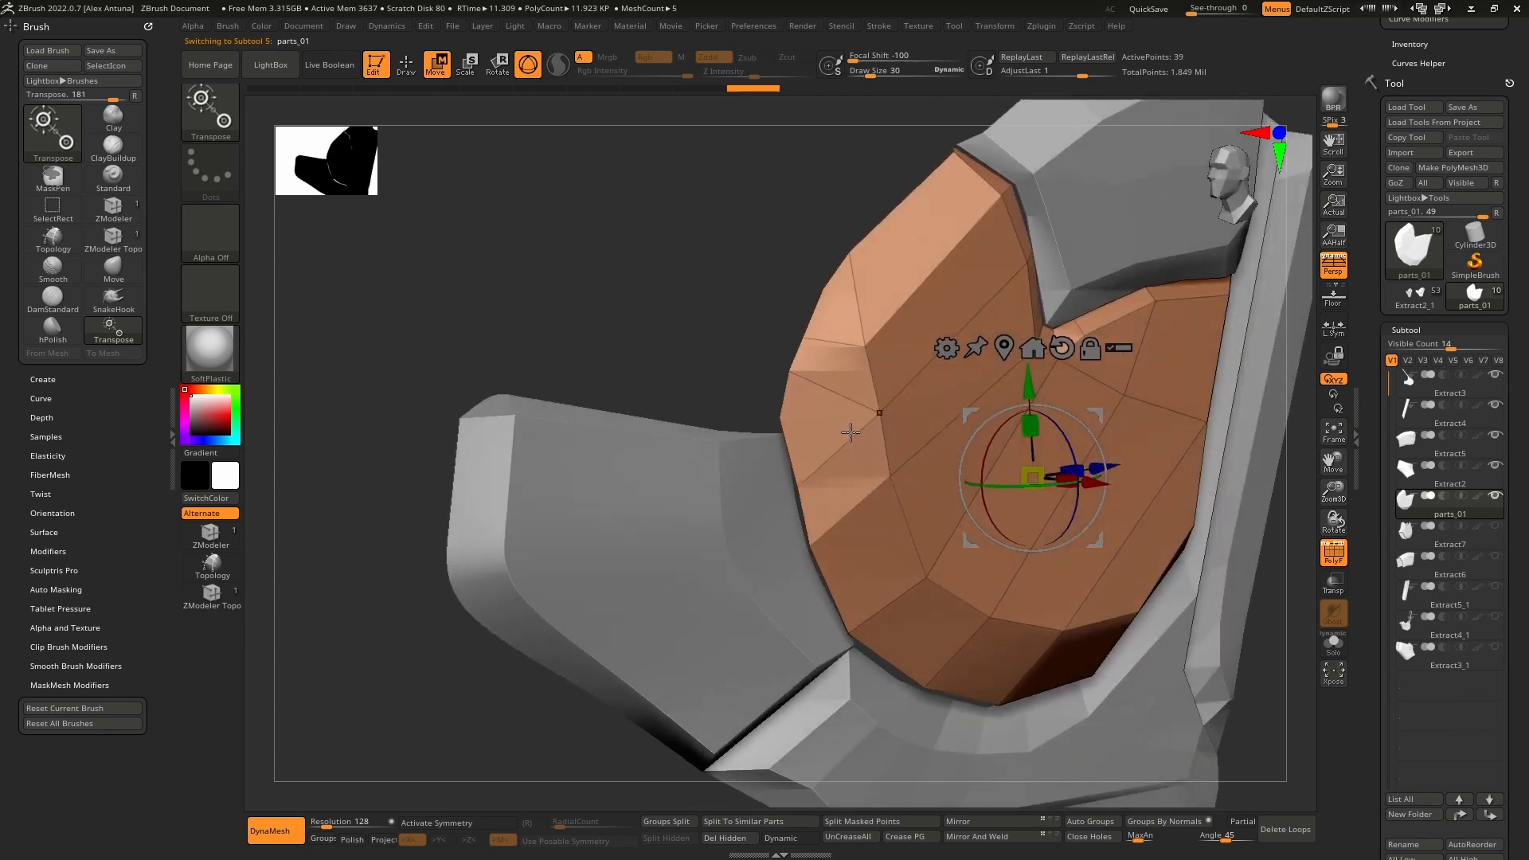
{"action": "left_click", "coordinate": [931, 577]}
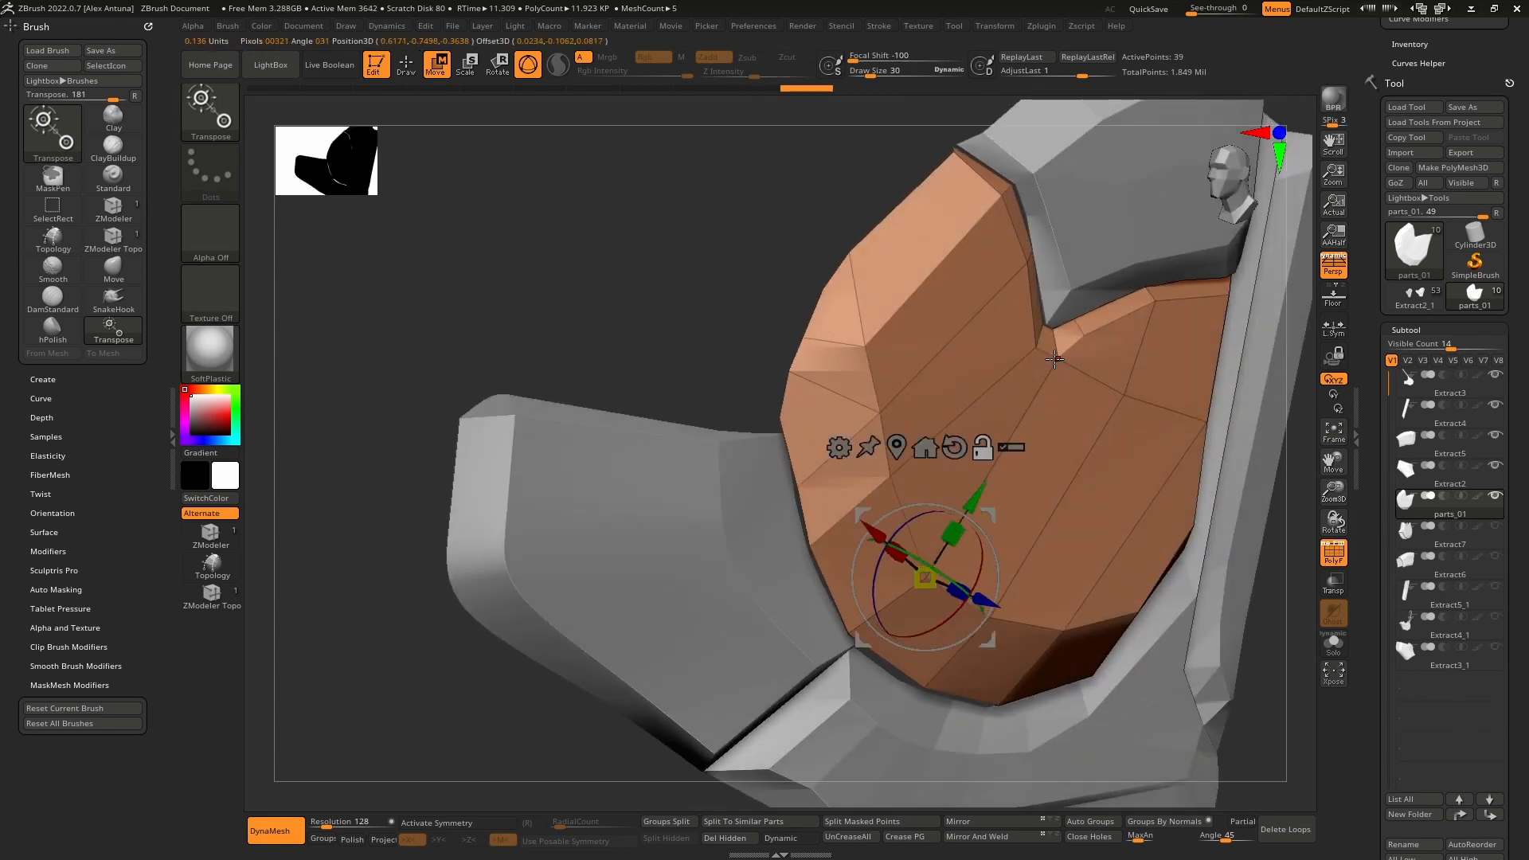
{"action": "left_click", "coordinate": [1055, 360]}
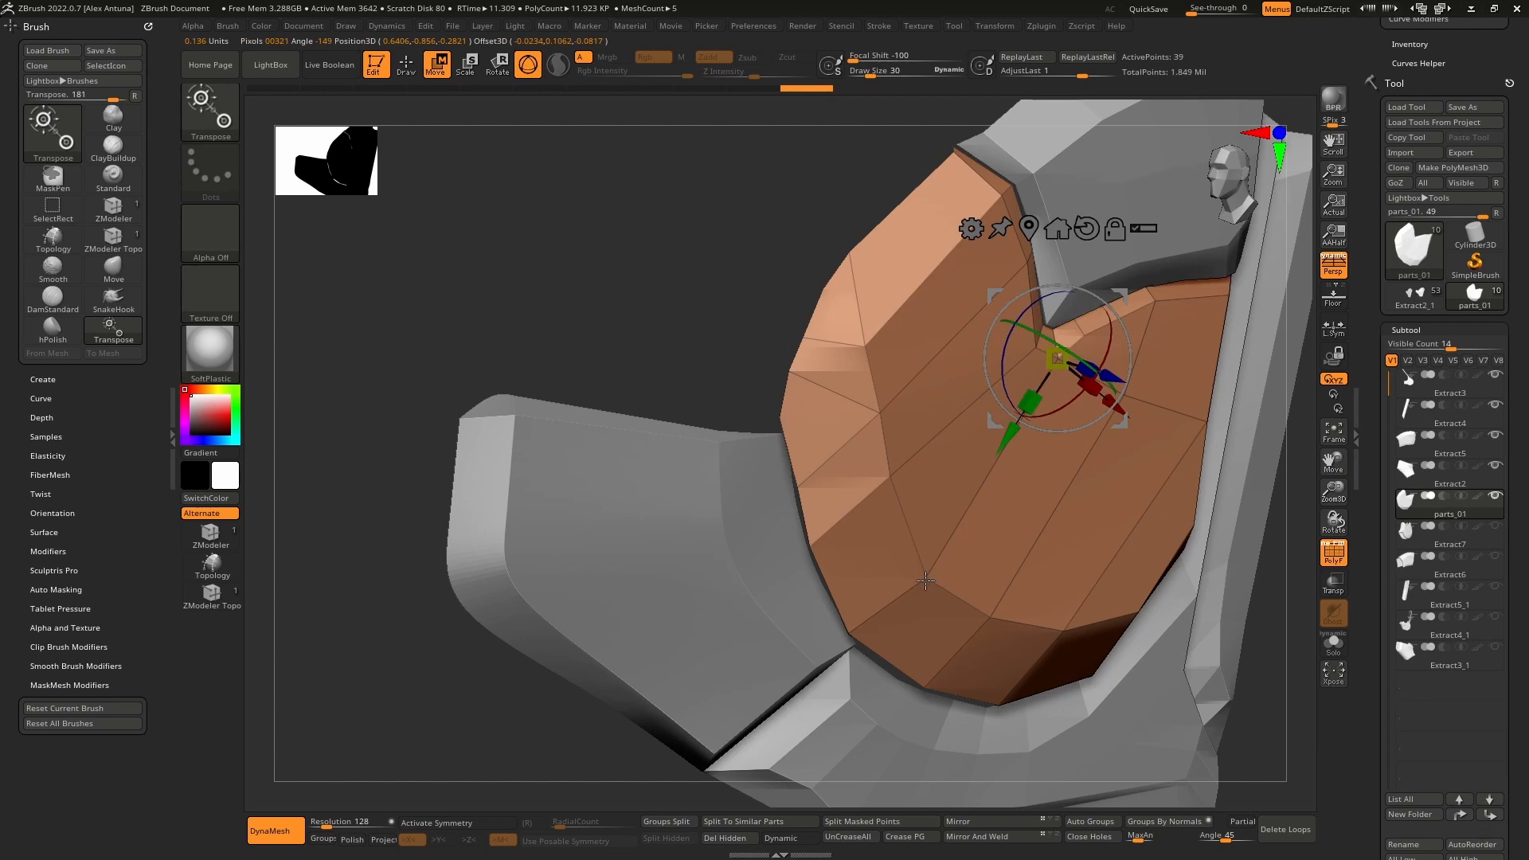
{"action": "right_click_drag", "start_coordinate": [925, 582], "coordinate": [983, 521]}
{"action": "left_click_drag", "start_coordinate": [1017, 382], "coordinate": [1071, 372]}
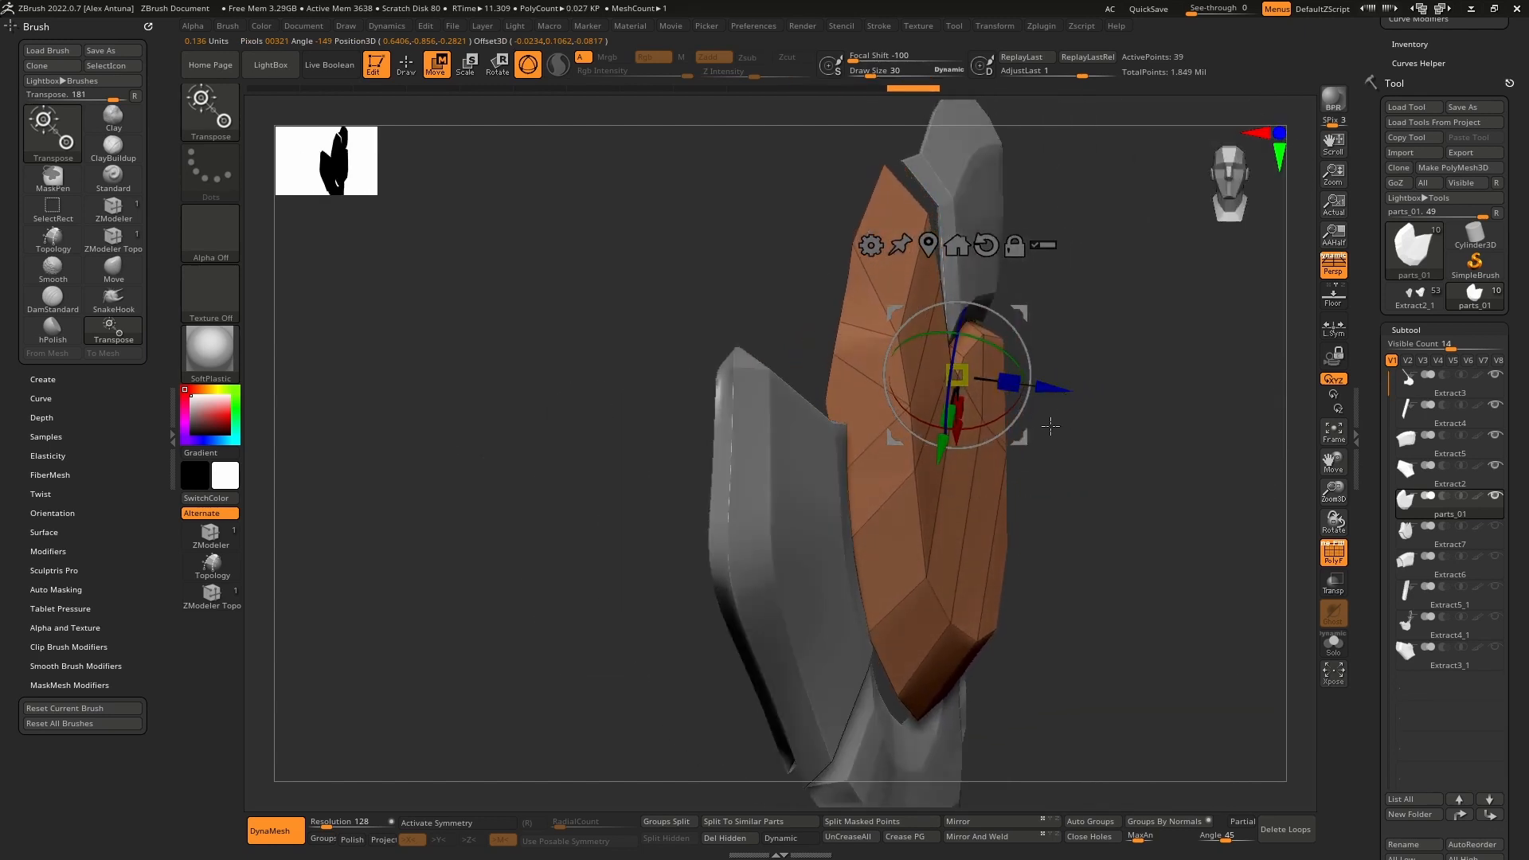
{"action": "right_click_drag", "start_coordinate": [1075, 382], "coordinate": [970, 428]}
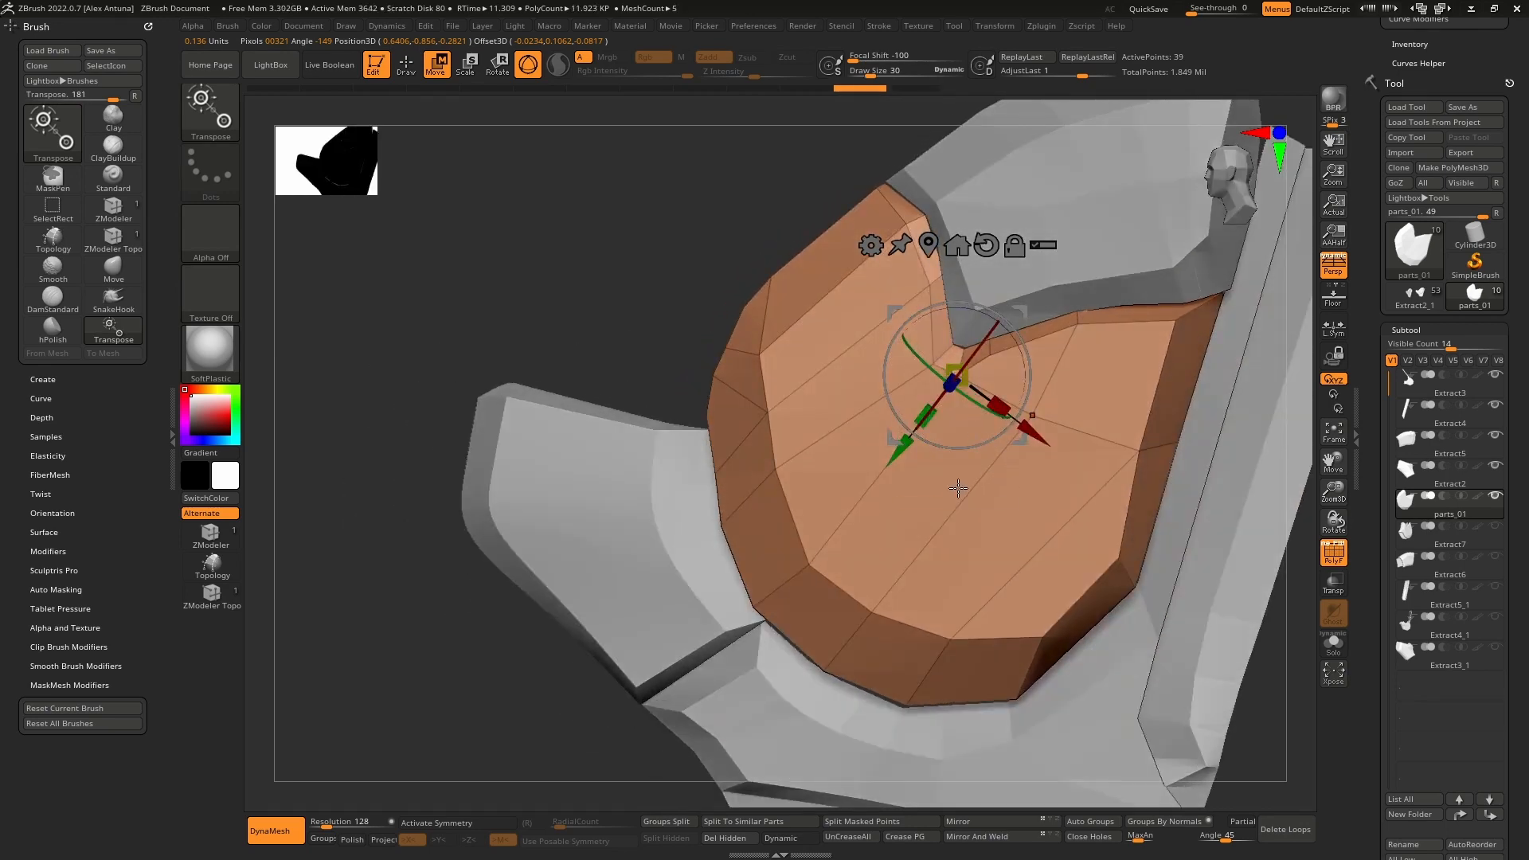
{"action": "key", "text": "q"}
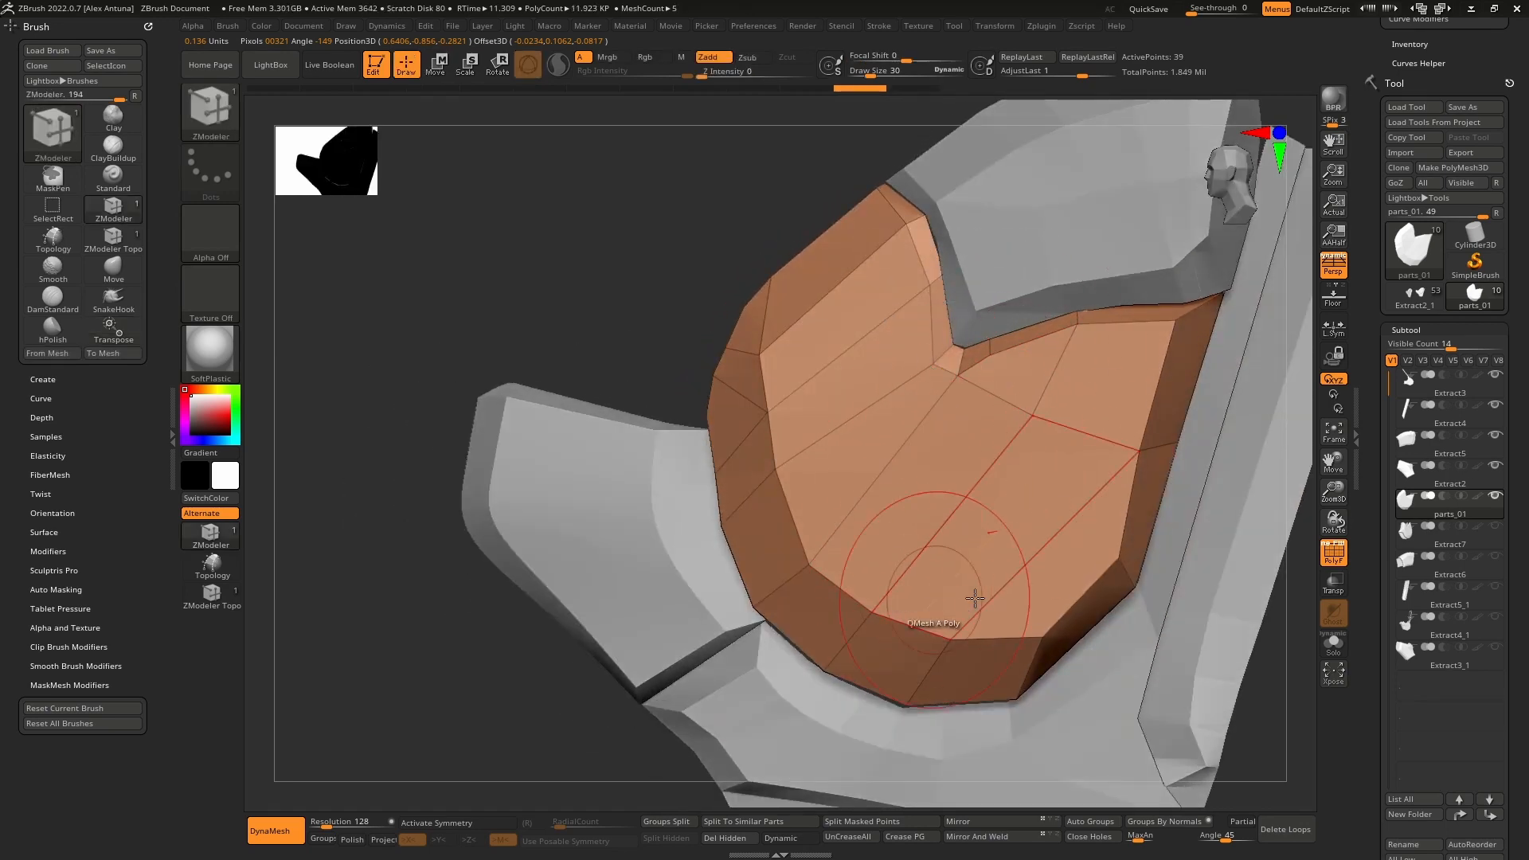
{"action": "mouse_move", "coordinate": [949, 467]}
{"action": "right_mouse_down"}
{"action": "mouse_move", "coordinate": [962, 452]}
{"action": "mouse_move", "coordinate": [929, 443]}
{"action": "right_mouse_up"}
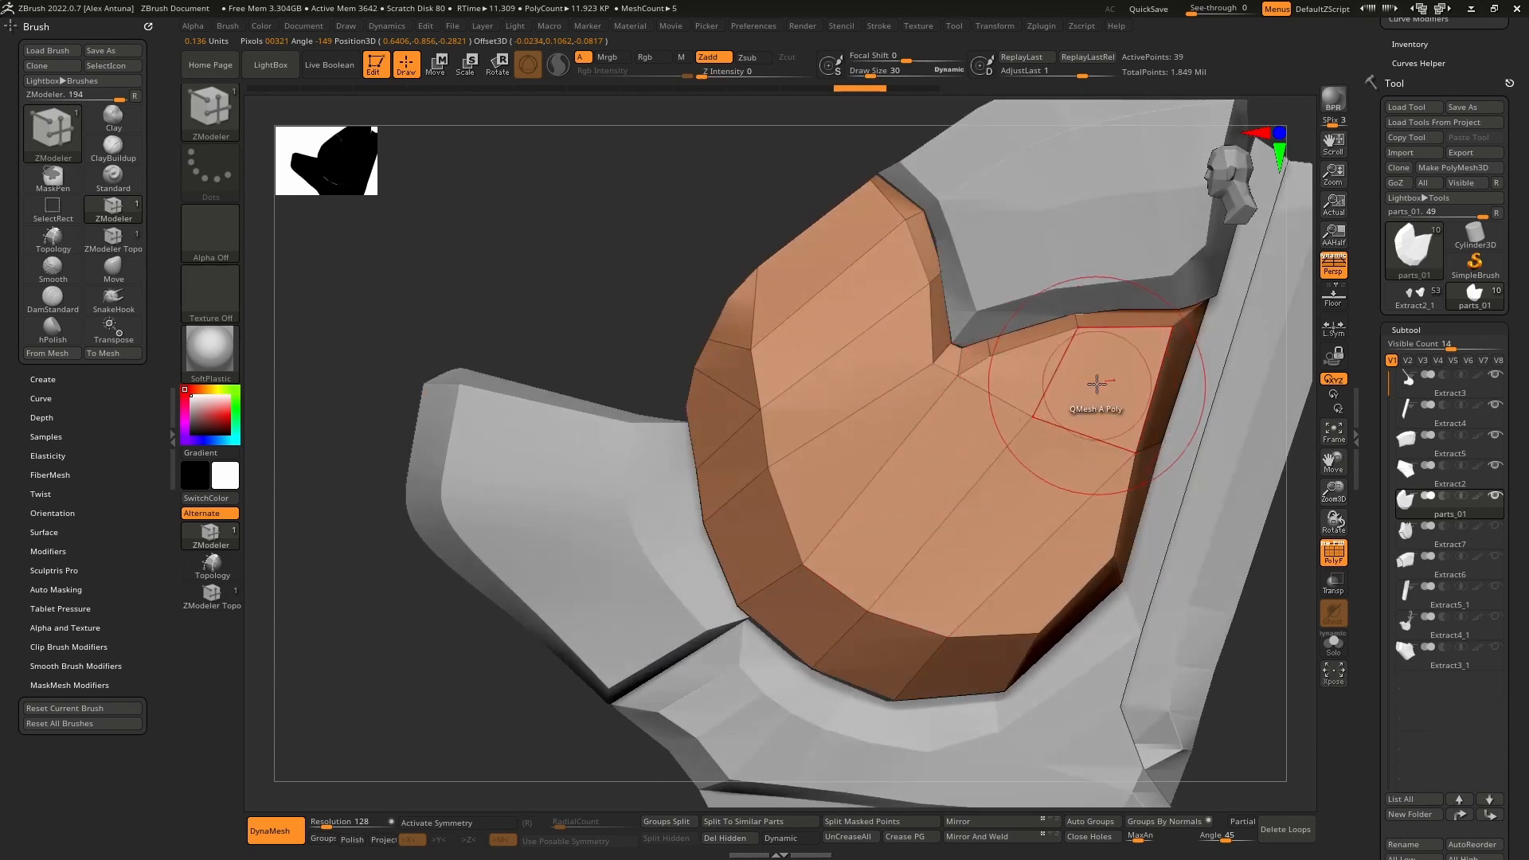
Step: Select the front-face polygons of parts_01 as a temporary group and try to QMesh them together
{"action": "left_click_drag", "start_coordinate": [1105, 388], "coordinate": [1079, 544]}
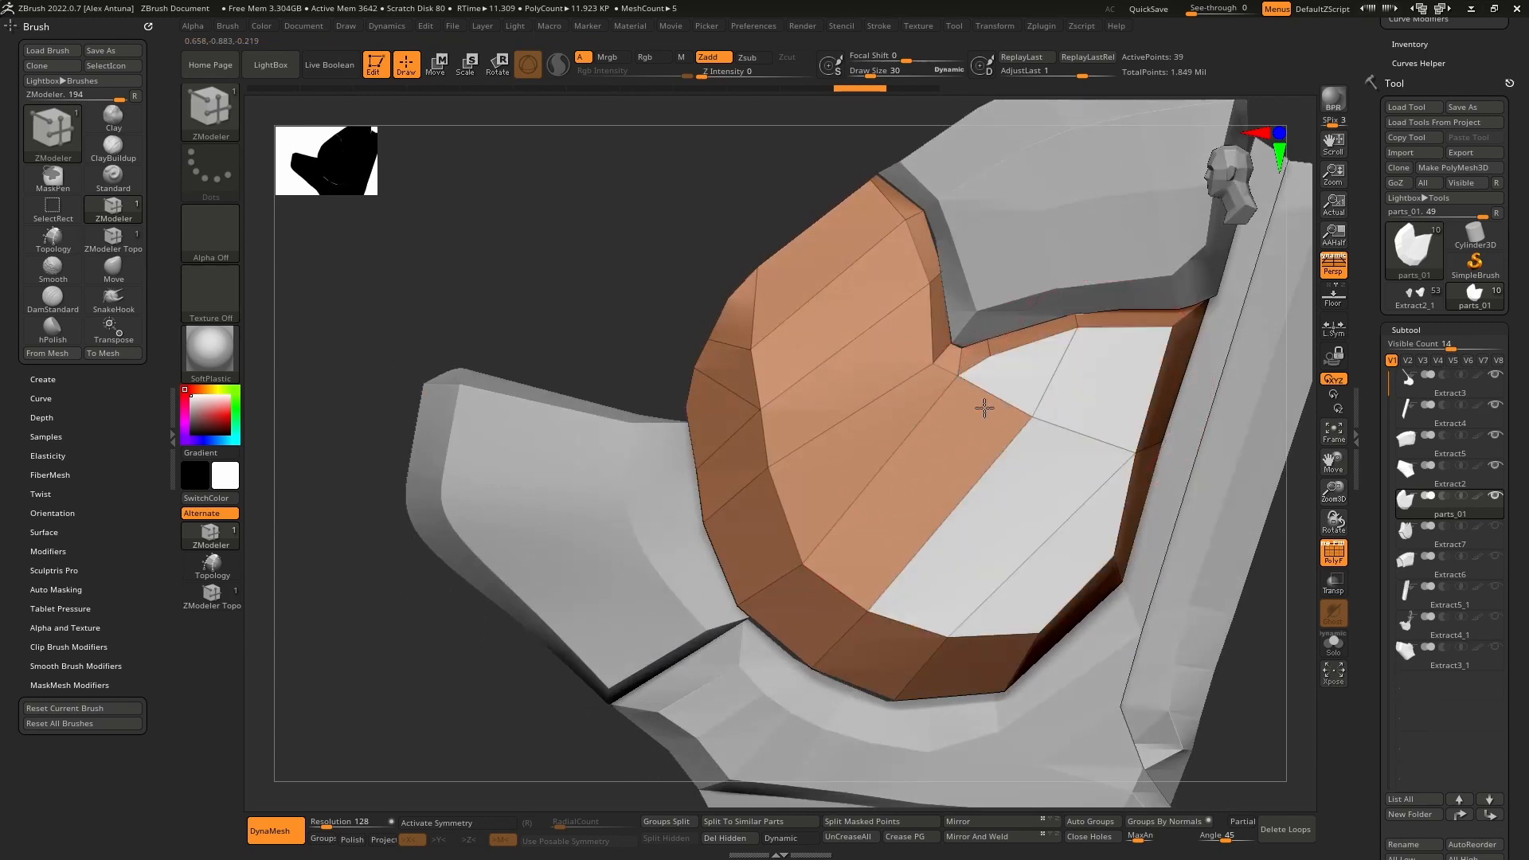
{"action": "mouse_move", "coordinate": [984, 408]}
{"action": "left_mouse_down", "text": "alt"}
{"action": "mouse_move", "coordinate": [884, 369]}
{"action": "mouse_move", "coordinate": [870, 297]}
{"action": "left_mouse_up", "text": "alt"}
{"action": "mouse_move", "coordinate": [884, 344]}
{"action": "right_mouse_down"}
{"action": "mouse_move", "coordinate": [956, 387]}
{"action": "mouse_move", "coordinate": [988, 471]}
{"action": "right_mouse_up"}
{"action": "key", "text": "space"}
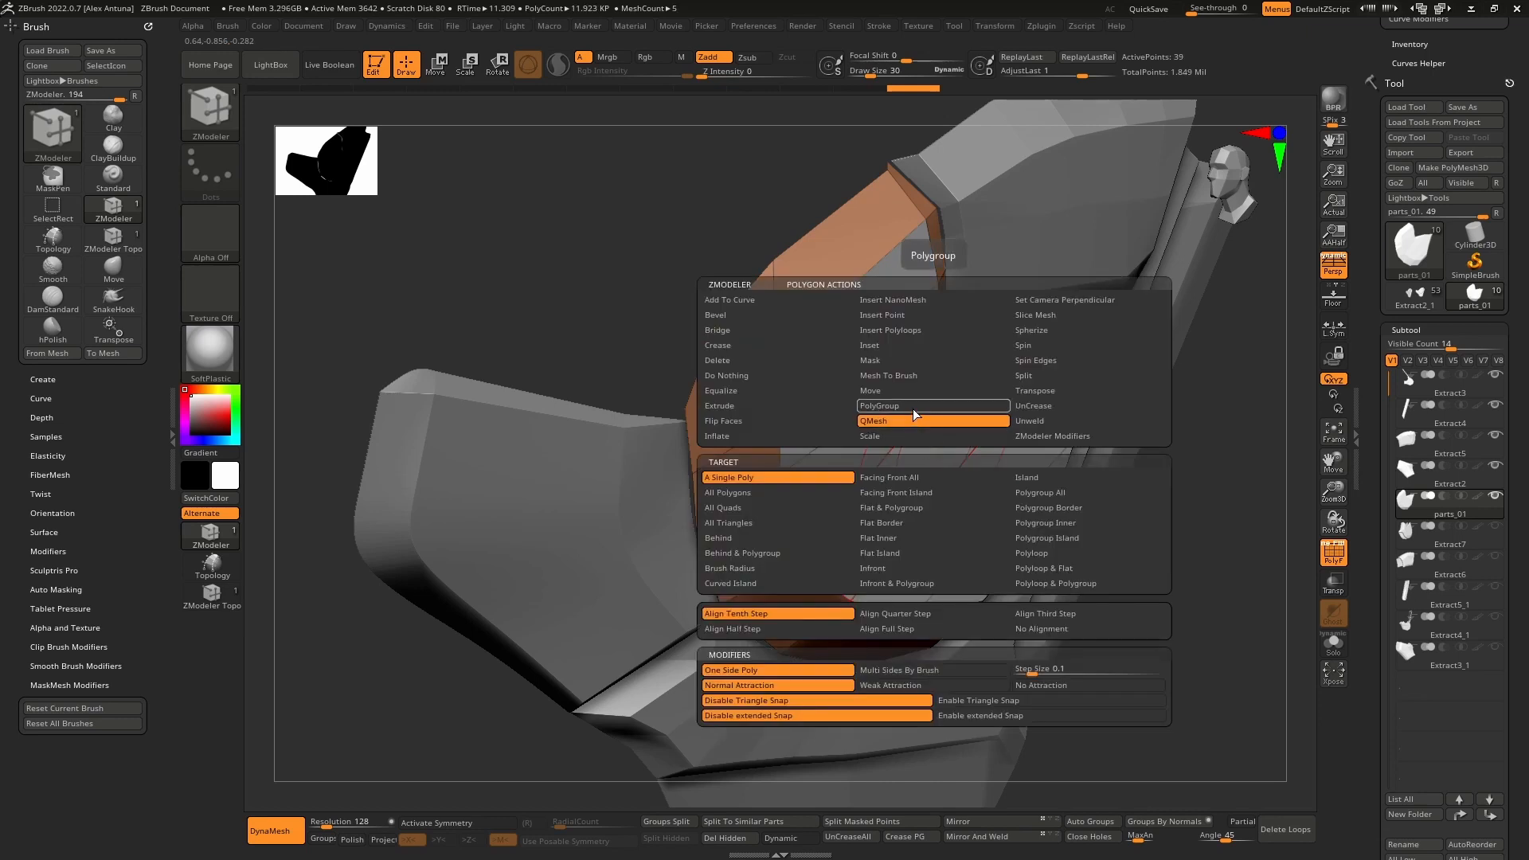
{"action": "left_click", "coordinate": [915, 418]}
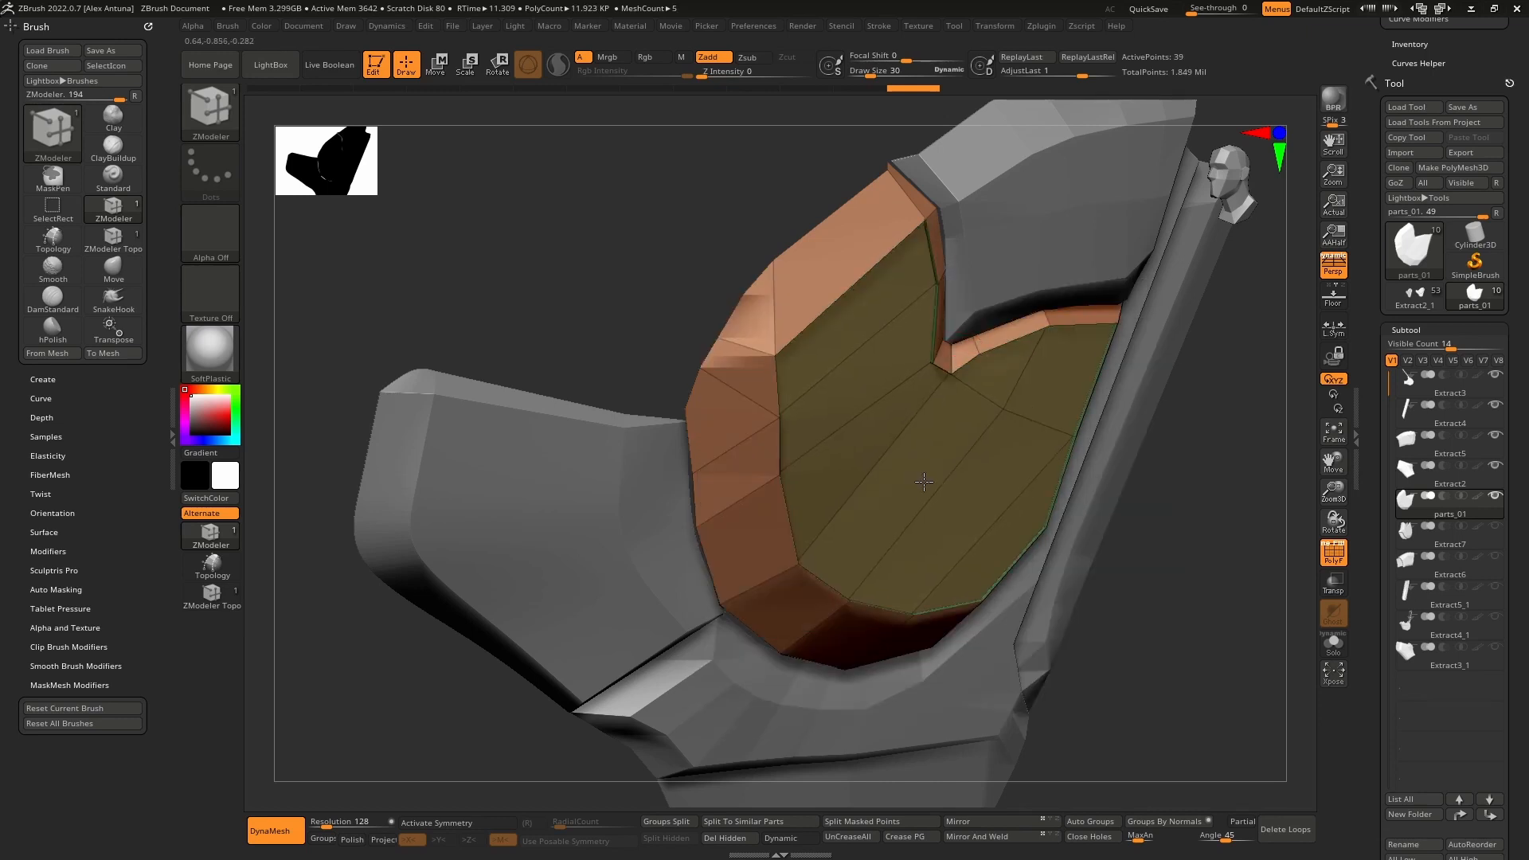
{"action": "left_click_drag", "start_coordinate": [924, 482], "coordinate": [870, 471]}
{"action": "mouse_move", "coordinate": [870, 471]}
{"action": "right_mouse_down"}
{"action": "mouse_move", "coordinate": [959, 388]}
{"action": "mouse_move", "coordinate": [972, 416]}
{"action": "mouse_move", "coordinate": [995, 421]}
{"action": "right_mouse_up"}
{"action": "mouse_move", "coordinate": [995, 420]}
{"action": "right_mouse_down", "text": "ctrl"}
{"action": "mouse_move", "coordinate": [978, 382]}
{"action": "mouse_move", "coordinate": [965, 448]}
{"action": "right_mouse_up", "text": "ctrl"}
Step: Check the high-poly panels of the Extract2_1 tool on the full head and return to the parts_01 tool
{"action": "left_click", "coordinate": [1421, 291]}
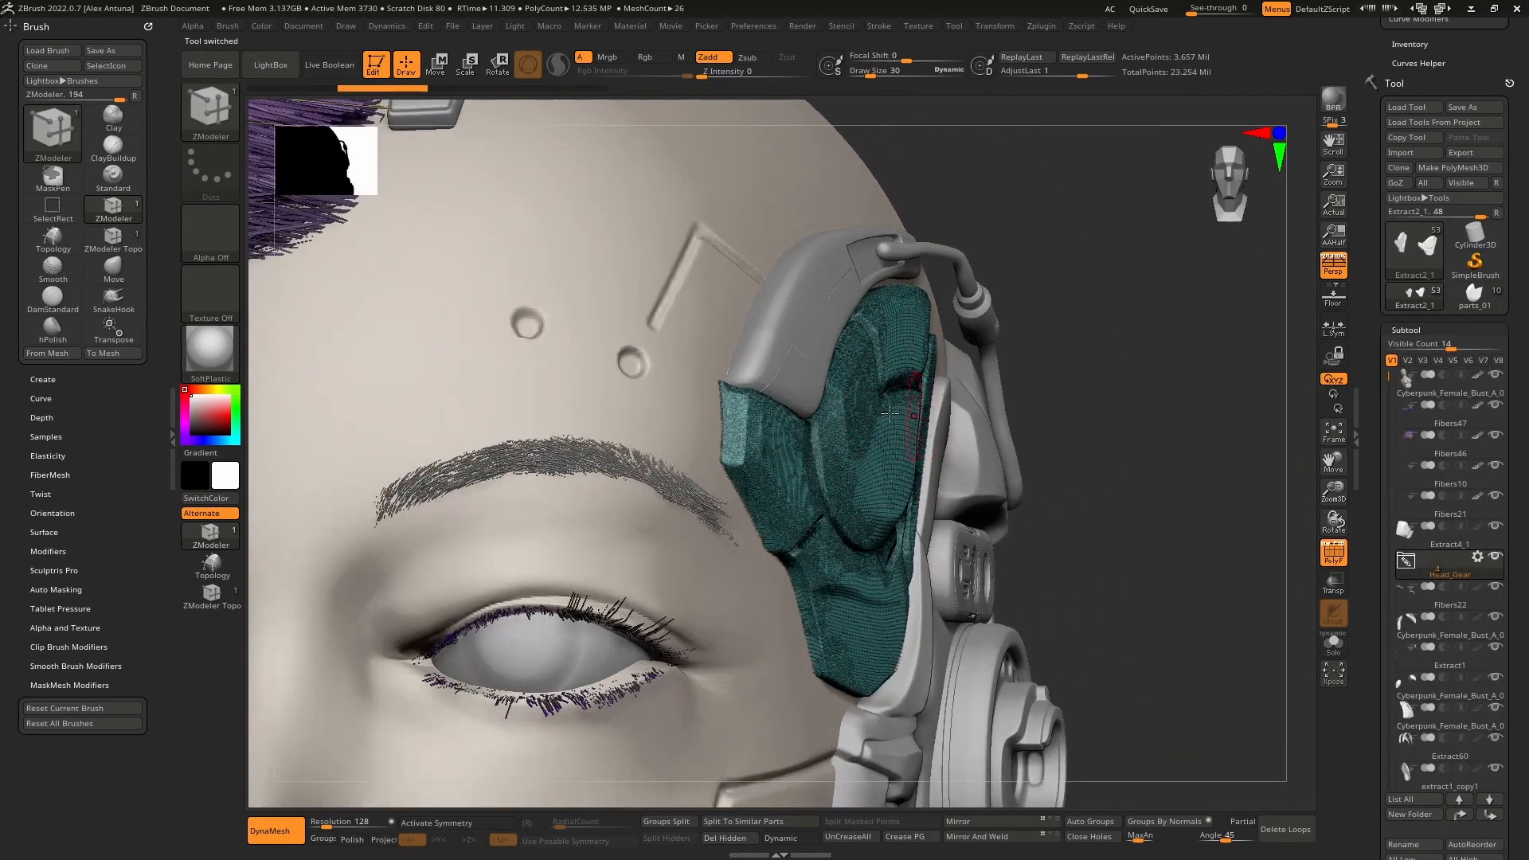
{"action": "right_click_drag", "start_coordinate": [890, 412], "coordinate": [926, 334]}
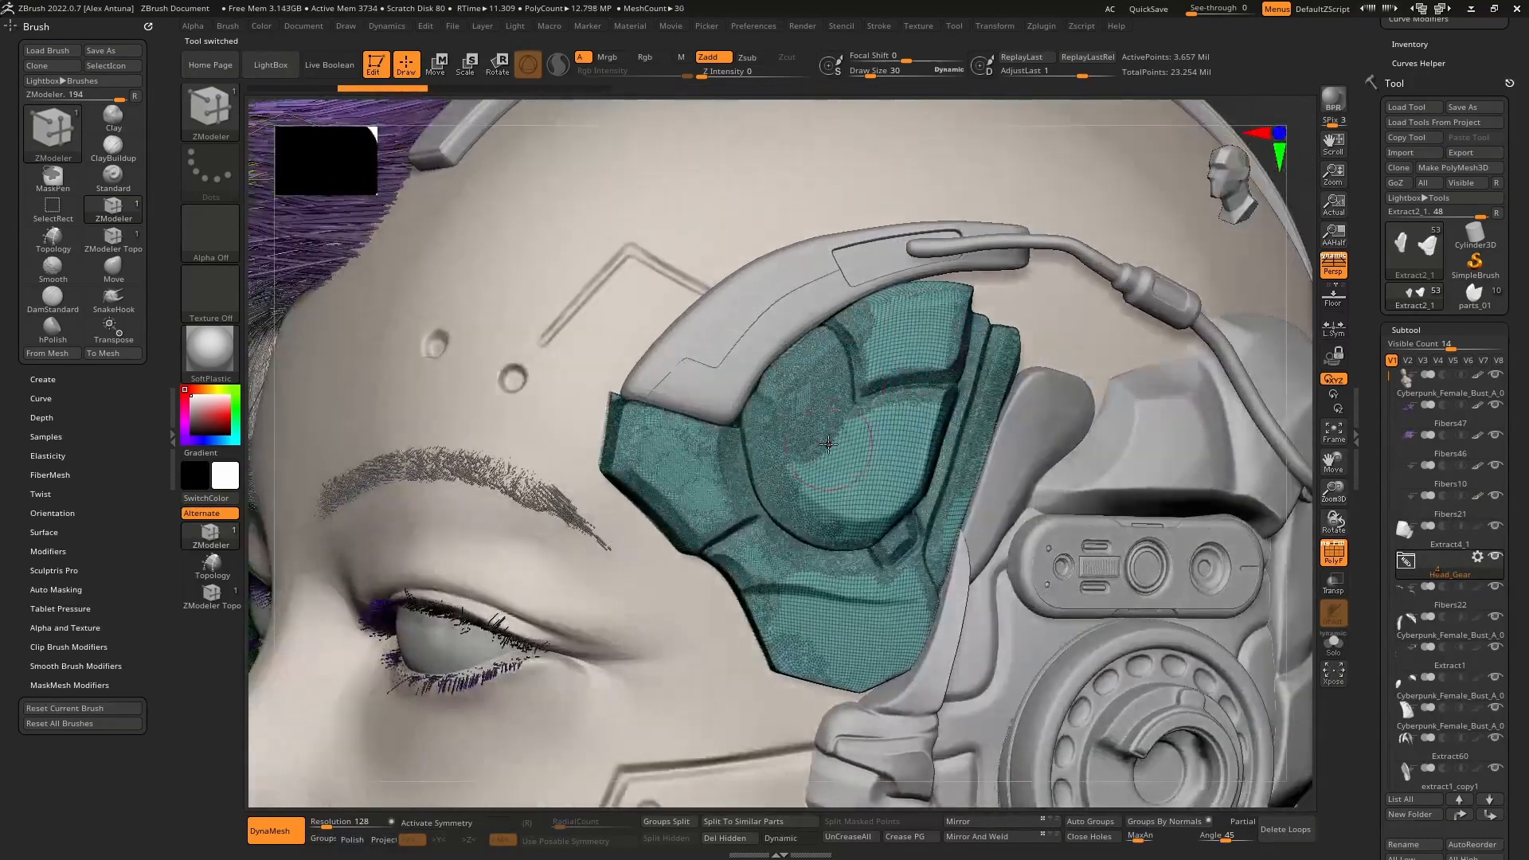
{"action": "left_click", "coordinate": [1476, 297]}
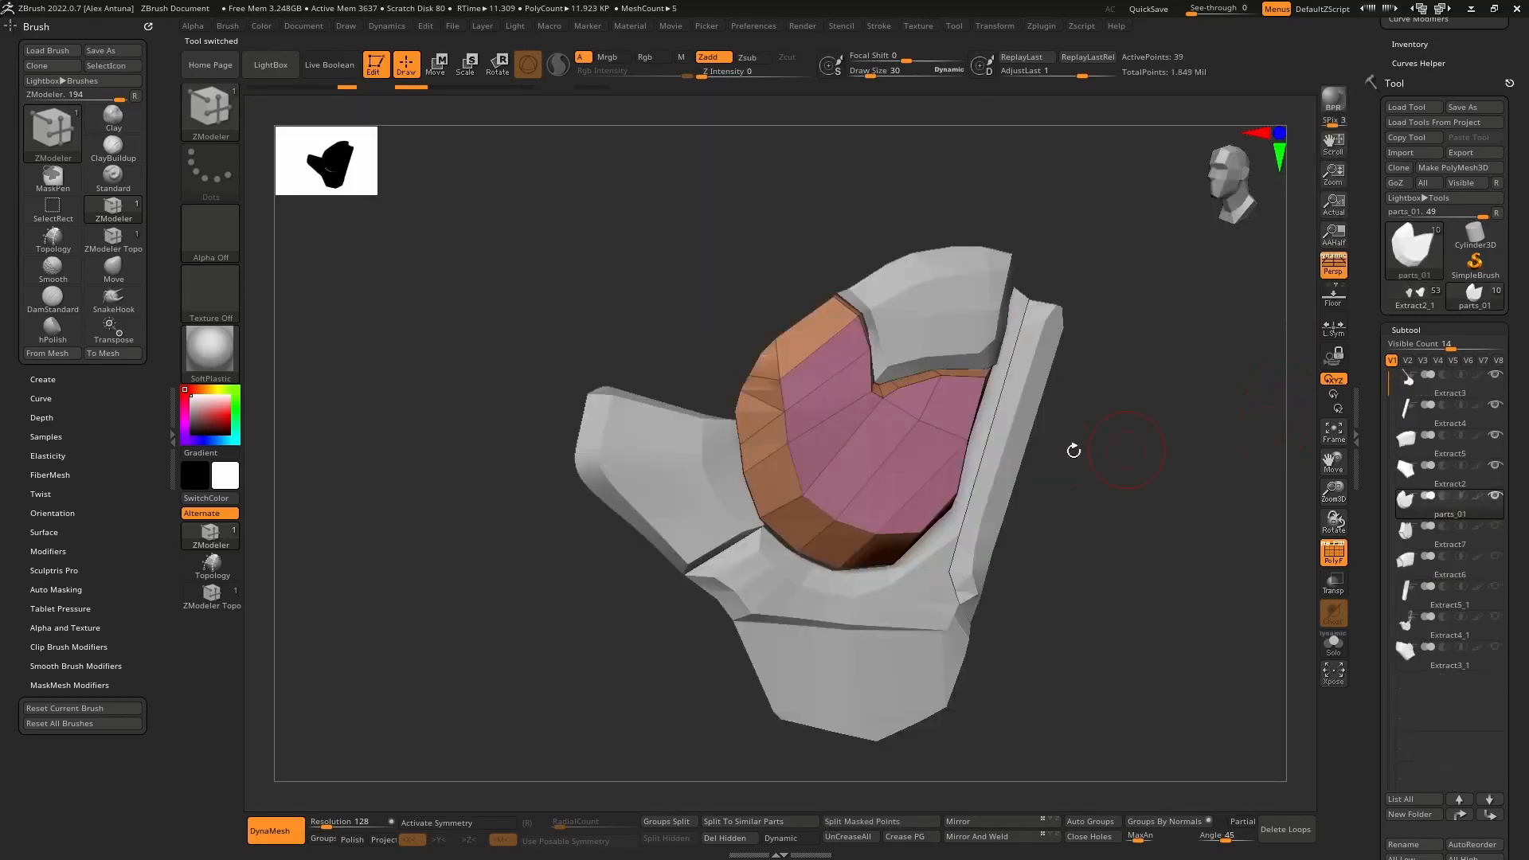
{"action": "mouse_move", "coordinate": [1074, 450]}
{"action": "right_mouse_down"}
{"action": "mouse_move", "coordinate": [1001, 446]}
{"action": "mouse_move", "coordinate": [1007, 426]}
{"action": "mouse_move", "coordinate": [921, 413]}
{"action": "mouse_move", "coordinate": [966, 417]}
{"action": "right_mouse_up"}
Step: Regroup all faces of the parts_01 panel into a single polygroup
{"action": "key", "text": "ctrl"}
{"action": "mouse_move", "coordinate": [829, 427]}
{"action": "right_mouse_down"}
{"action": "mouse_move", "coordinate": [775, 412]}
{"action": "mouse_move", "coordinate": [839, 427]}
{"action": "mouse_move", "coordinate": [837, 466]}
{"action": "mouse_move", "coordinate": [809, 443]}
{"action": "mouse_move", "coordinate": [829, 454]}
{"action": "right_mouse_up"}
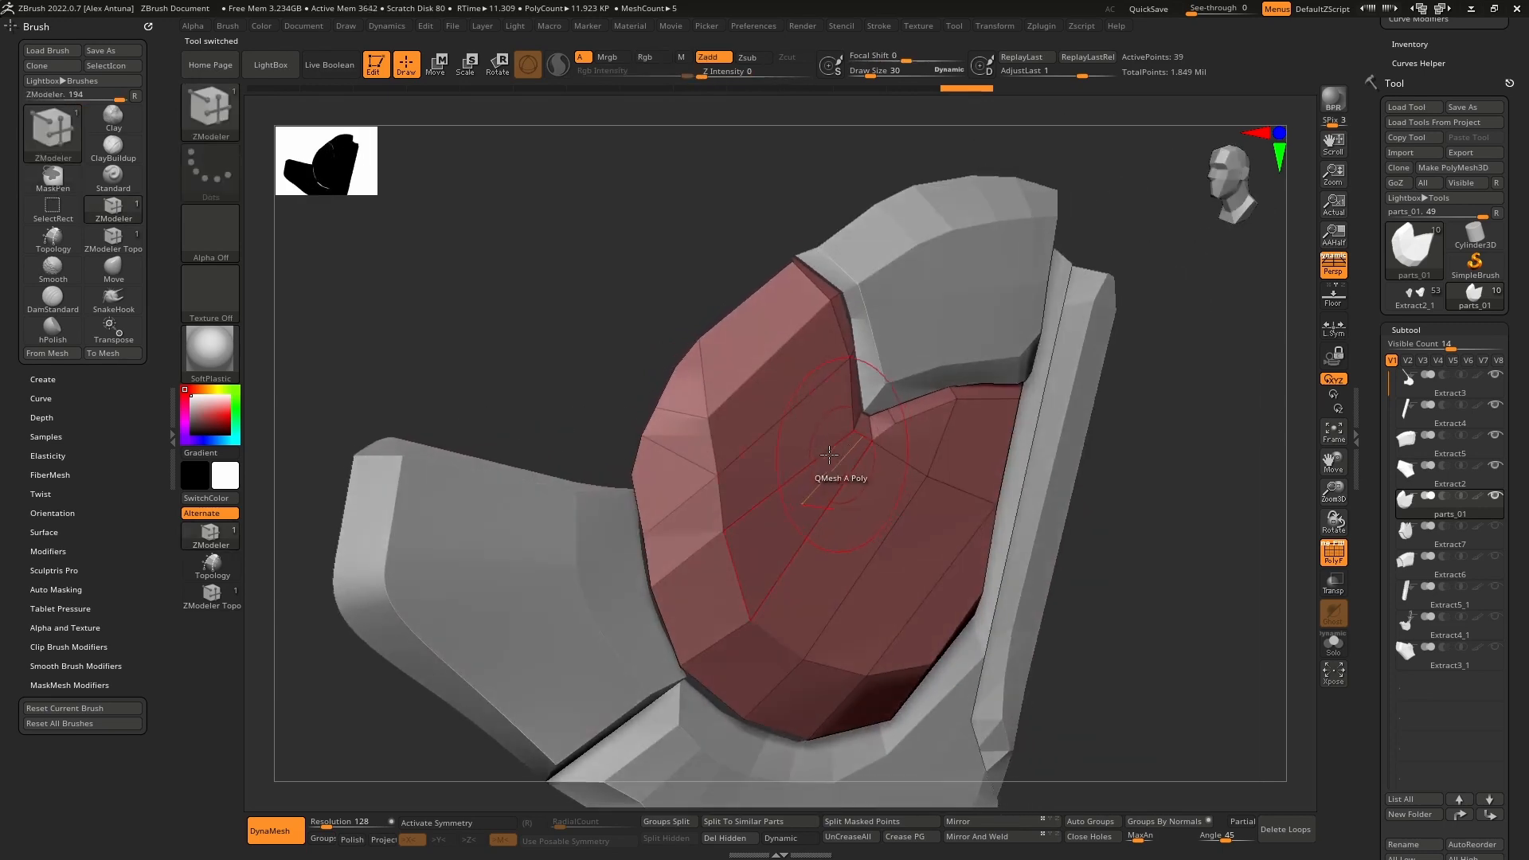
{"action": "right_click_drag", "start_coordinate": [774, 529], "coordinate": [700, 438]}
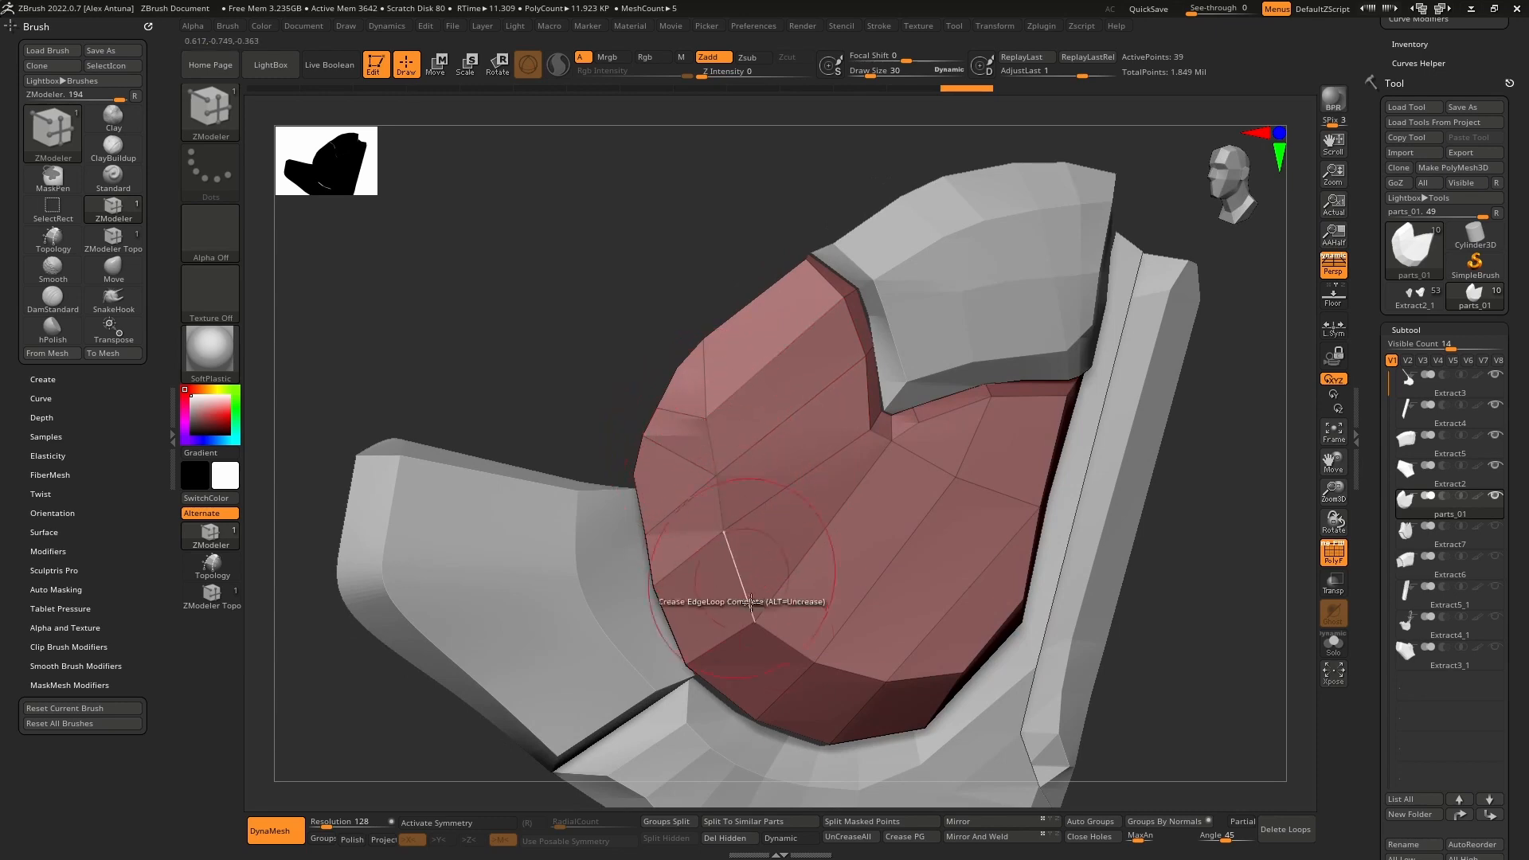
{"action": "right_click_drag", "start_coordinate": [937, 552], "coordinate": [1044, 518]}
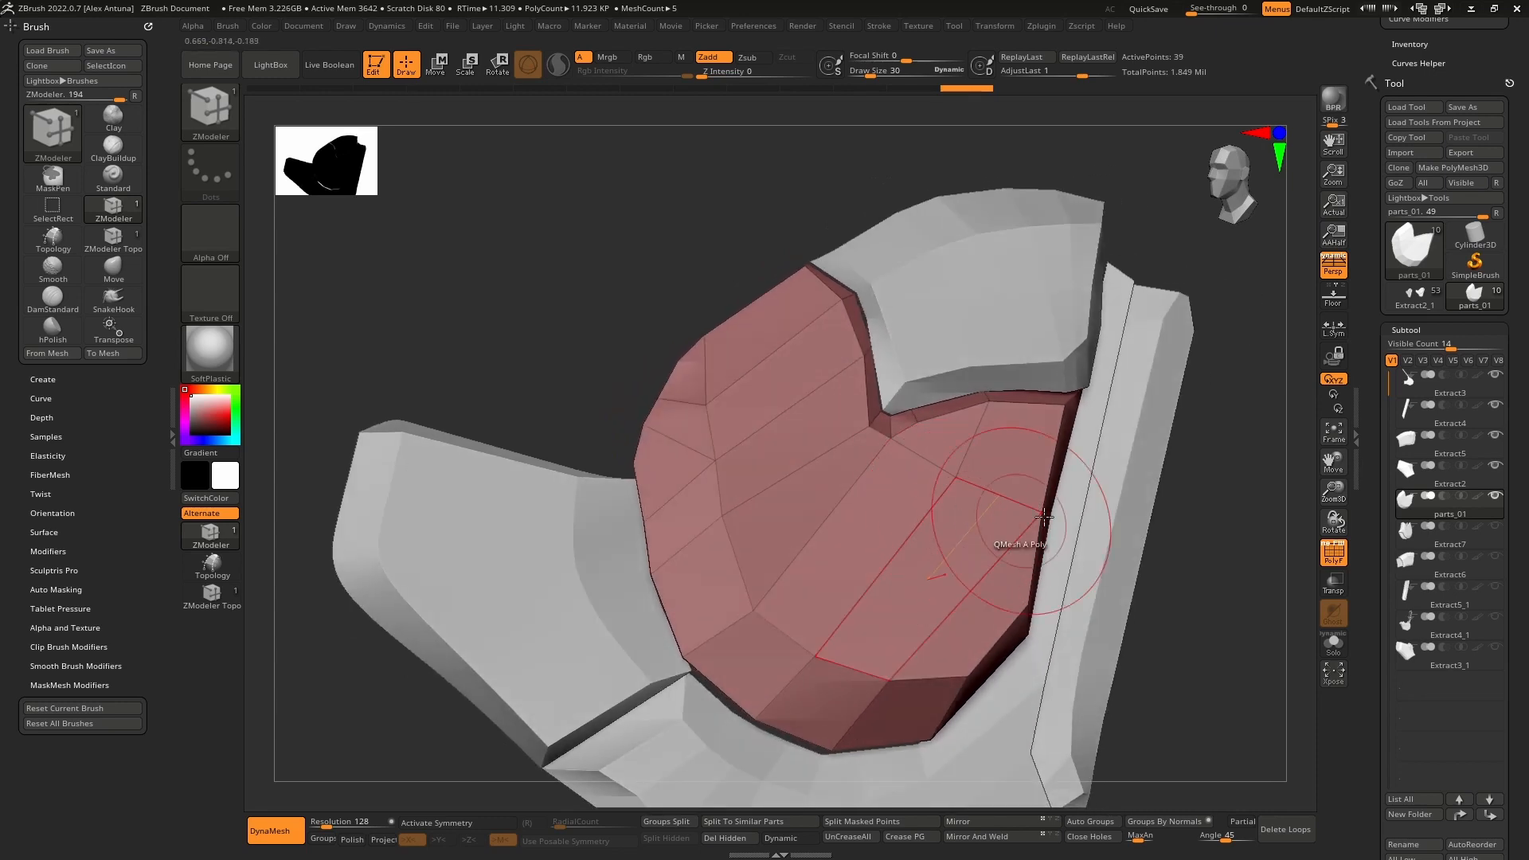
Step: Enable Dynamic Subdiv on parts_01 with an offset of -100 and a thickness of 0.005
{"action": "left_click_drag", "start_coordinate": [1381, 576], "coordinate": [1380, 374]}
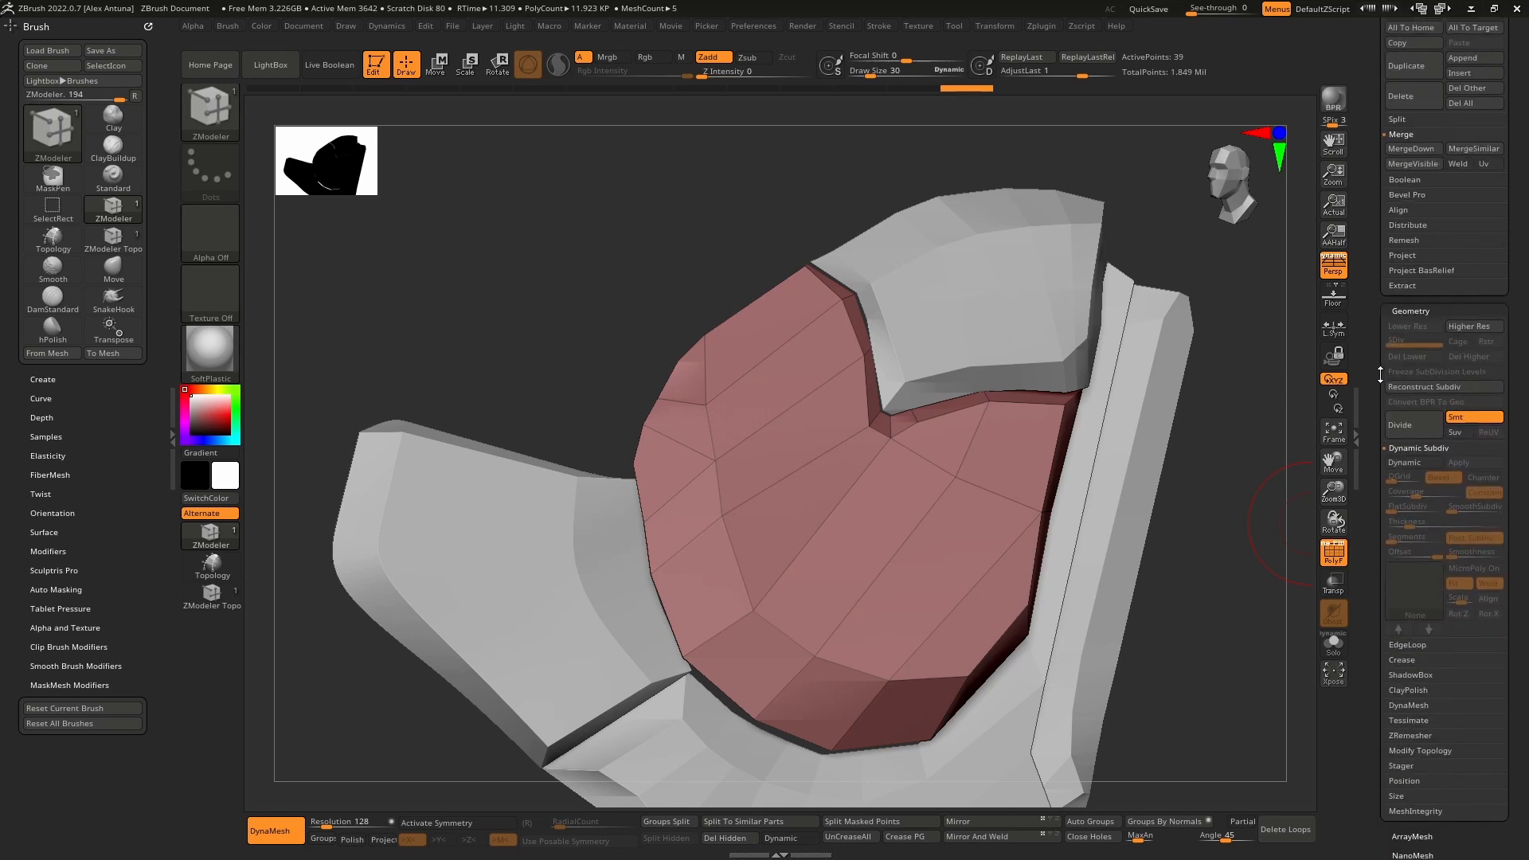
{"action": "left_click", "coordinate": [1423, 466]}
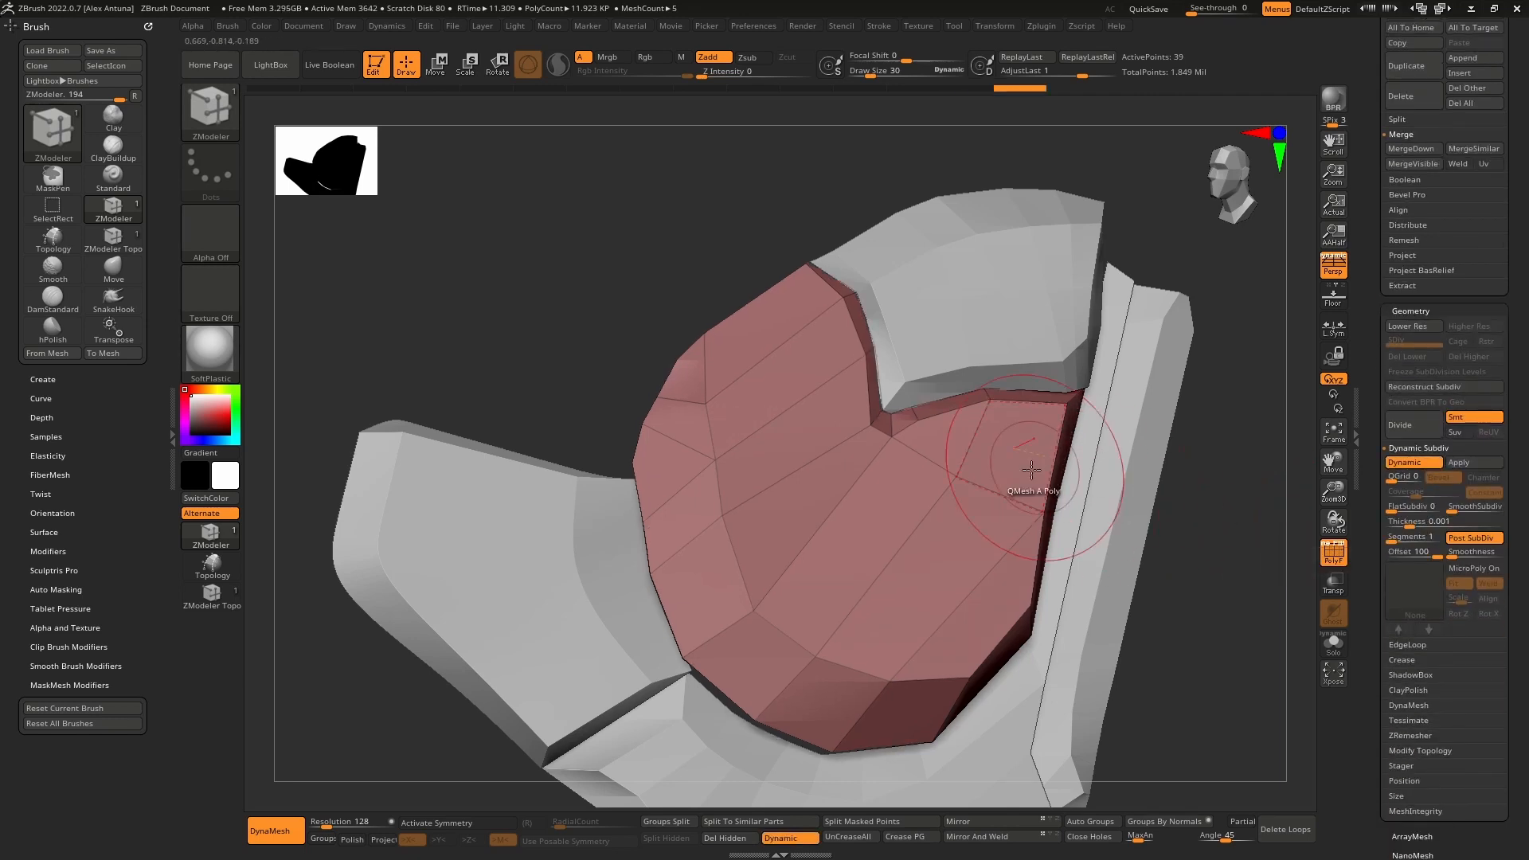
{"action": "right_click_drag", "start_coordinate": [1032, 471], "coordinate": [1121, 481]}
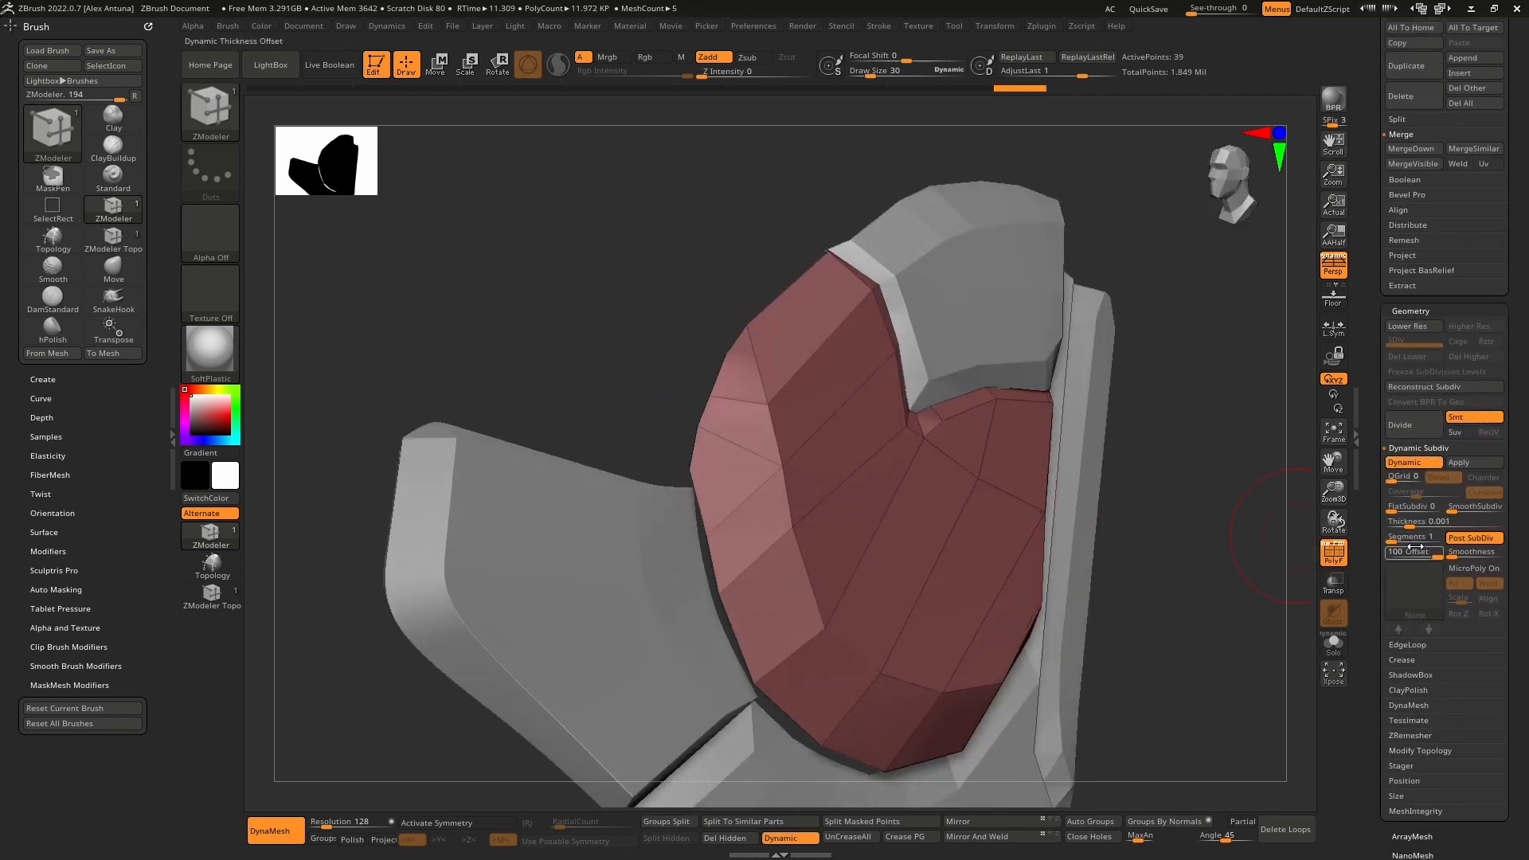
{"action": "left_click_drag", "start_coordinate": [1378, 555], "coordinate": [1349, 574]}
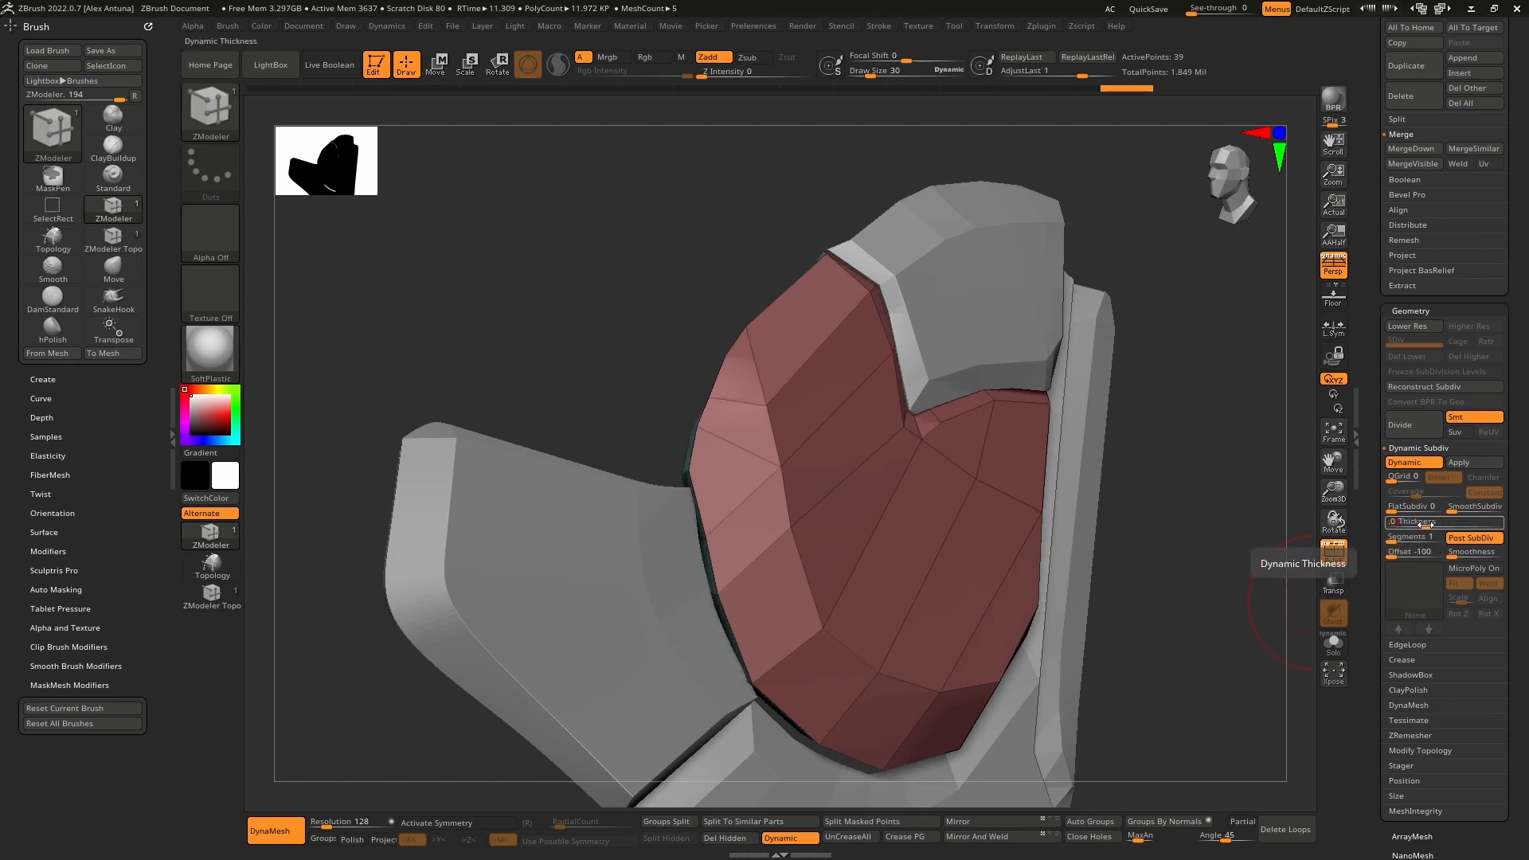
{"action": "key", "text": "Return"}
{"action": "right_click_drag", "start_coordinate": [988, 495], "coordinate": [1089, 501]}
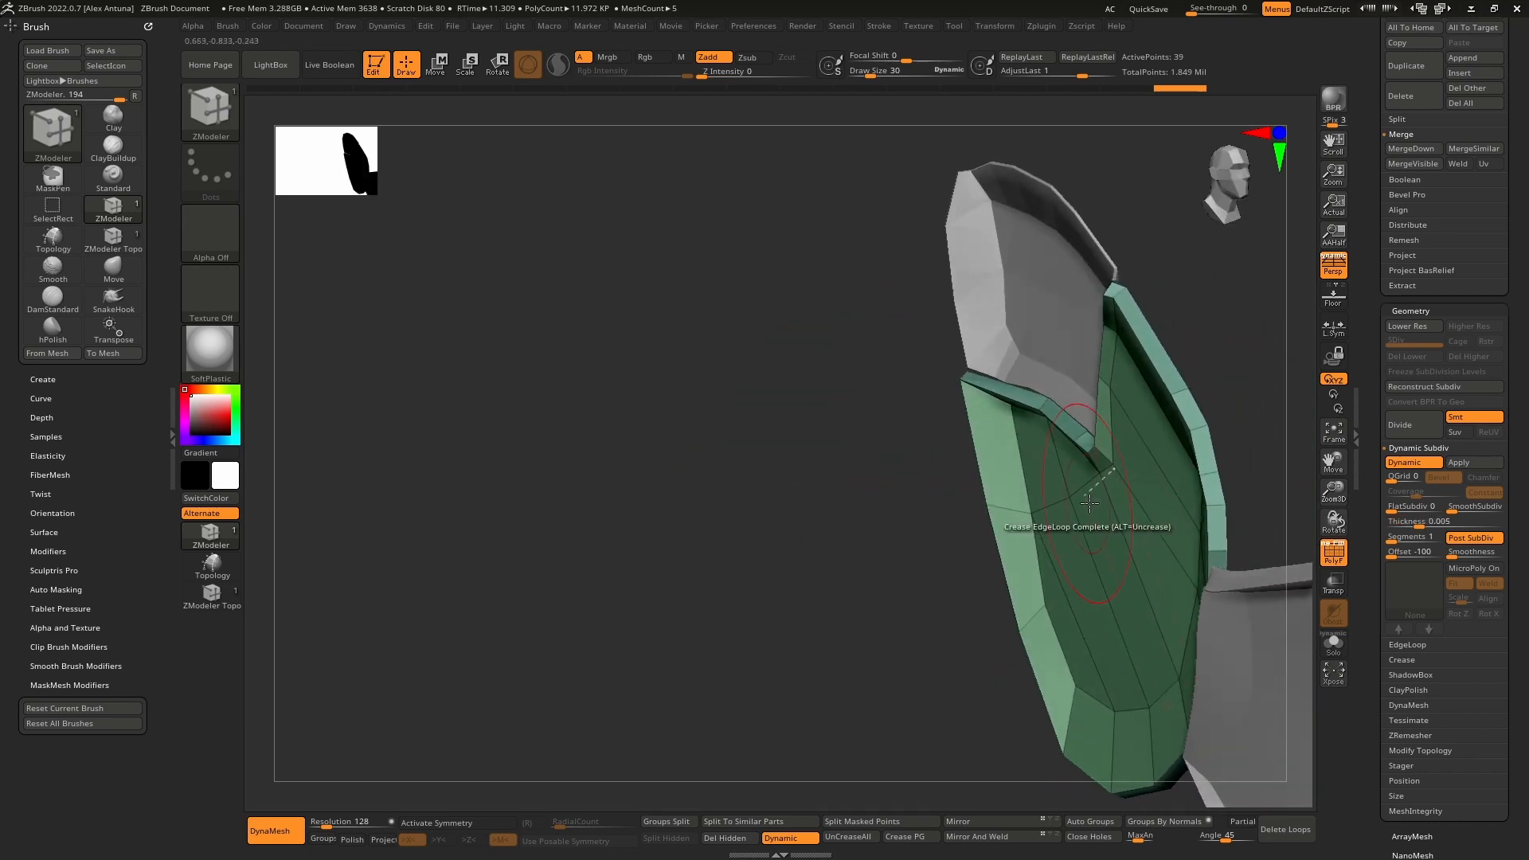
Step: Set the dynamic thickness of the panel to 0.02 and inspect the shell from the side and back
{"action": "left_click_drag", "start_coordinate": [1409, 522], "coordinate": [1427, 526]}
{"action": "left_click", "coordinate": [1431, 527]}
{"action": "type", "text": ".0"}
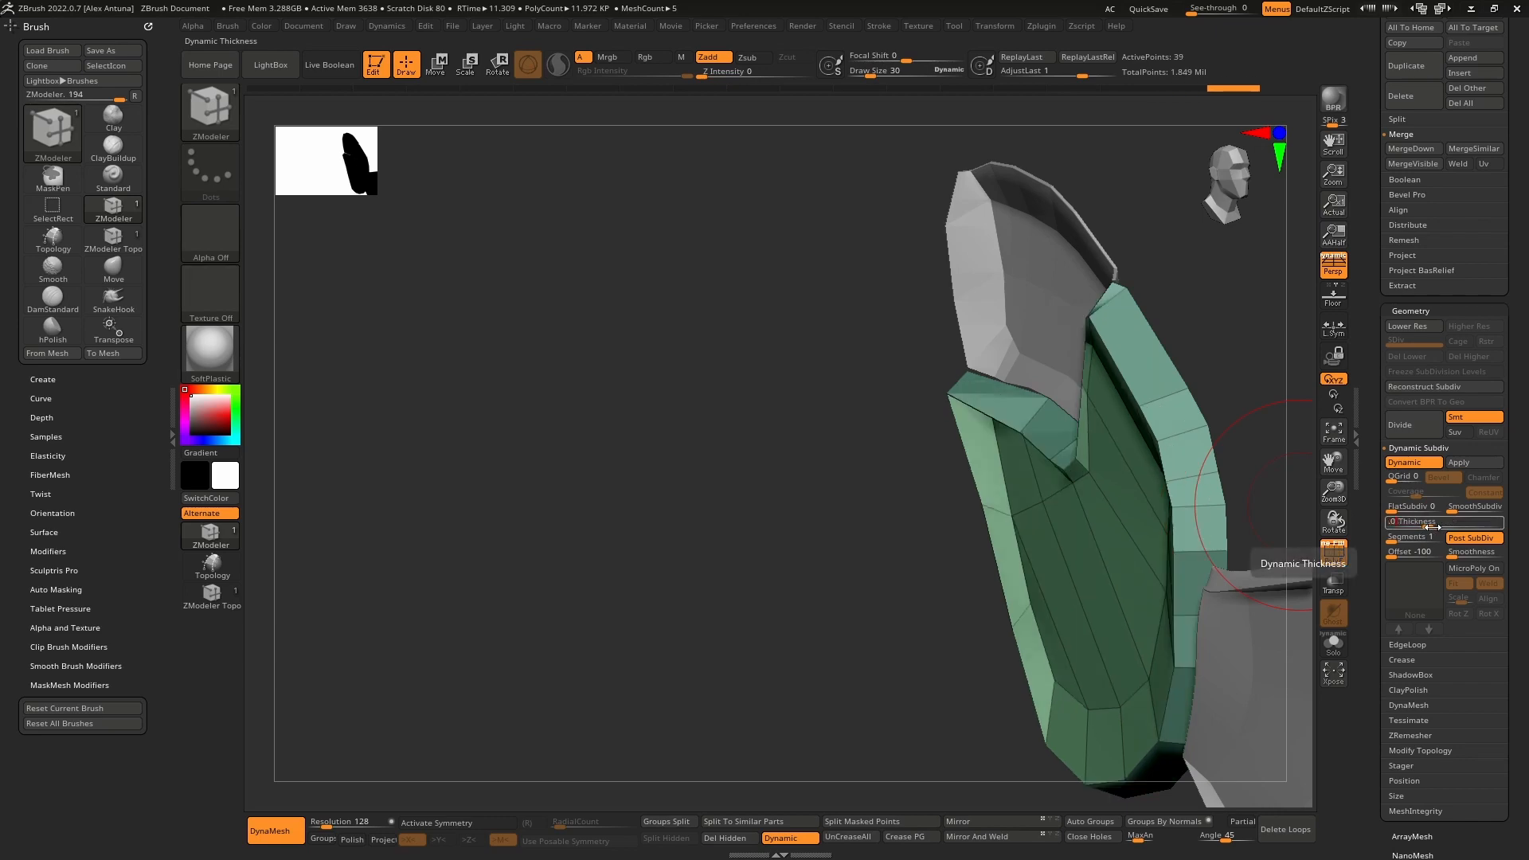
{"action": "type", "text": "2"}
{"action": "key", "text": "Return"}
{"action": "right_click_drag", "start_coordinate": [1306, 507], "coordinate": [1270, 505]}
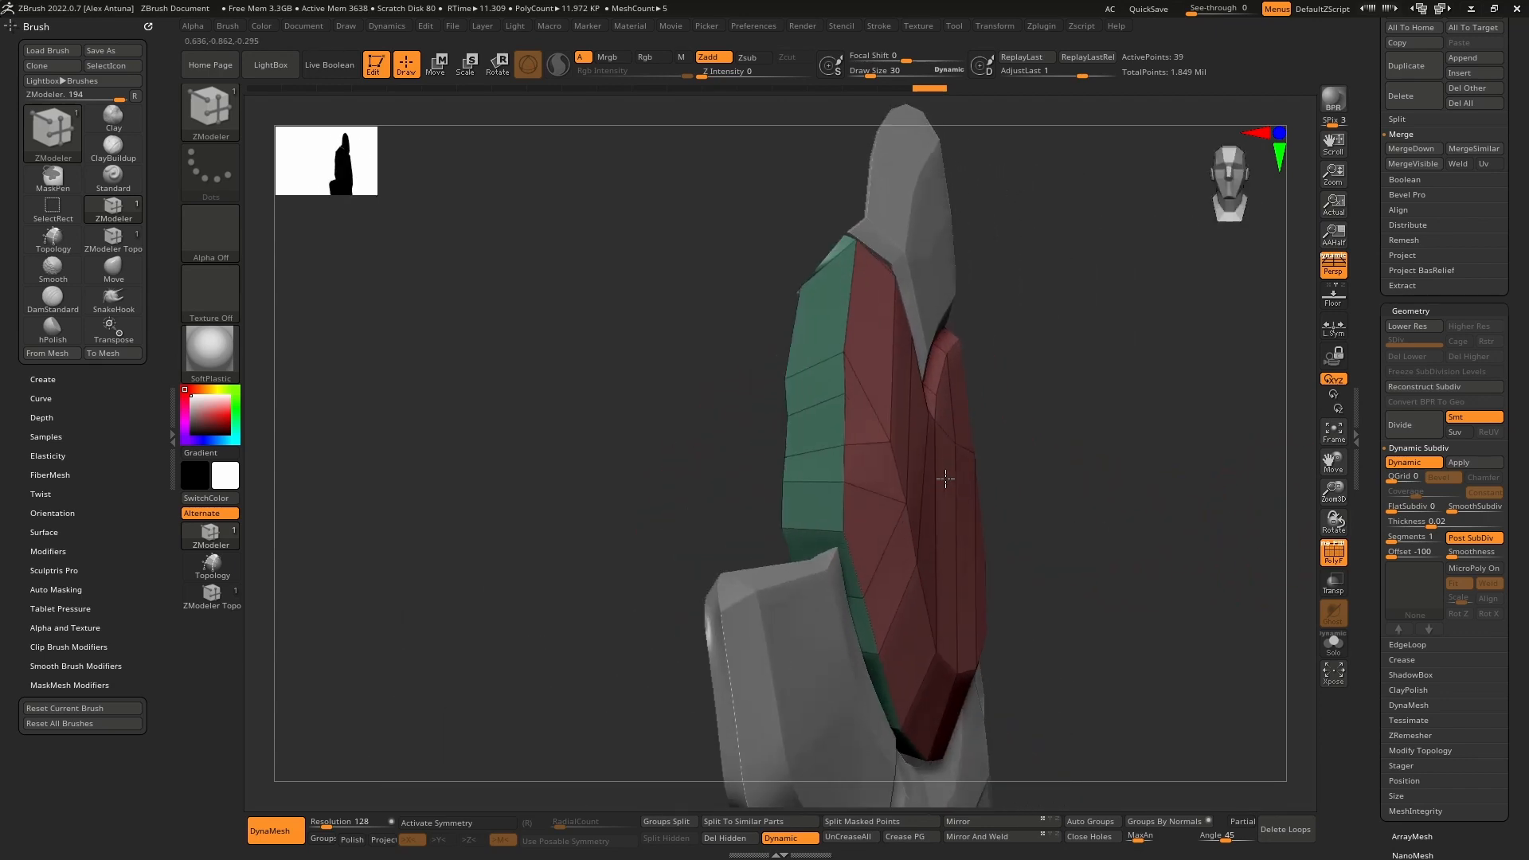
{"action": "right_click_drag", "start_coordinate": [945, 478], "coordinate": [1041, 486]}
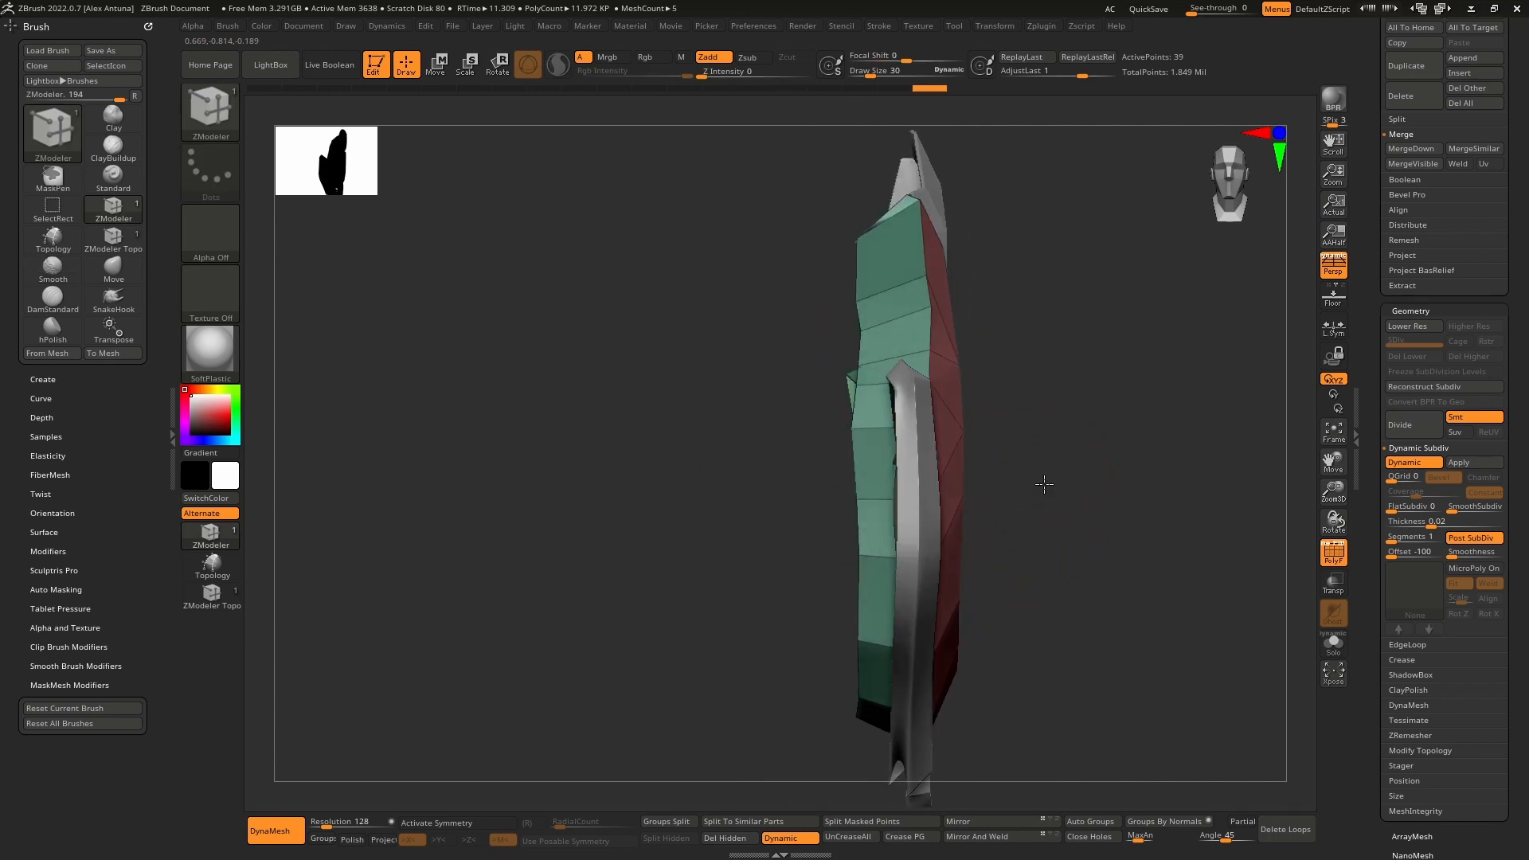
{"action": "right_click_drag", "start_coordinate": [1043, 485], "coordinate": [1090, 500]}
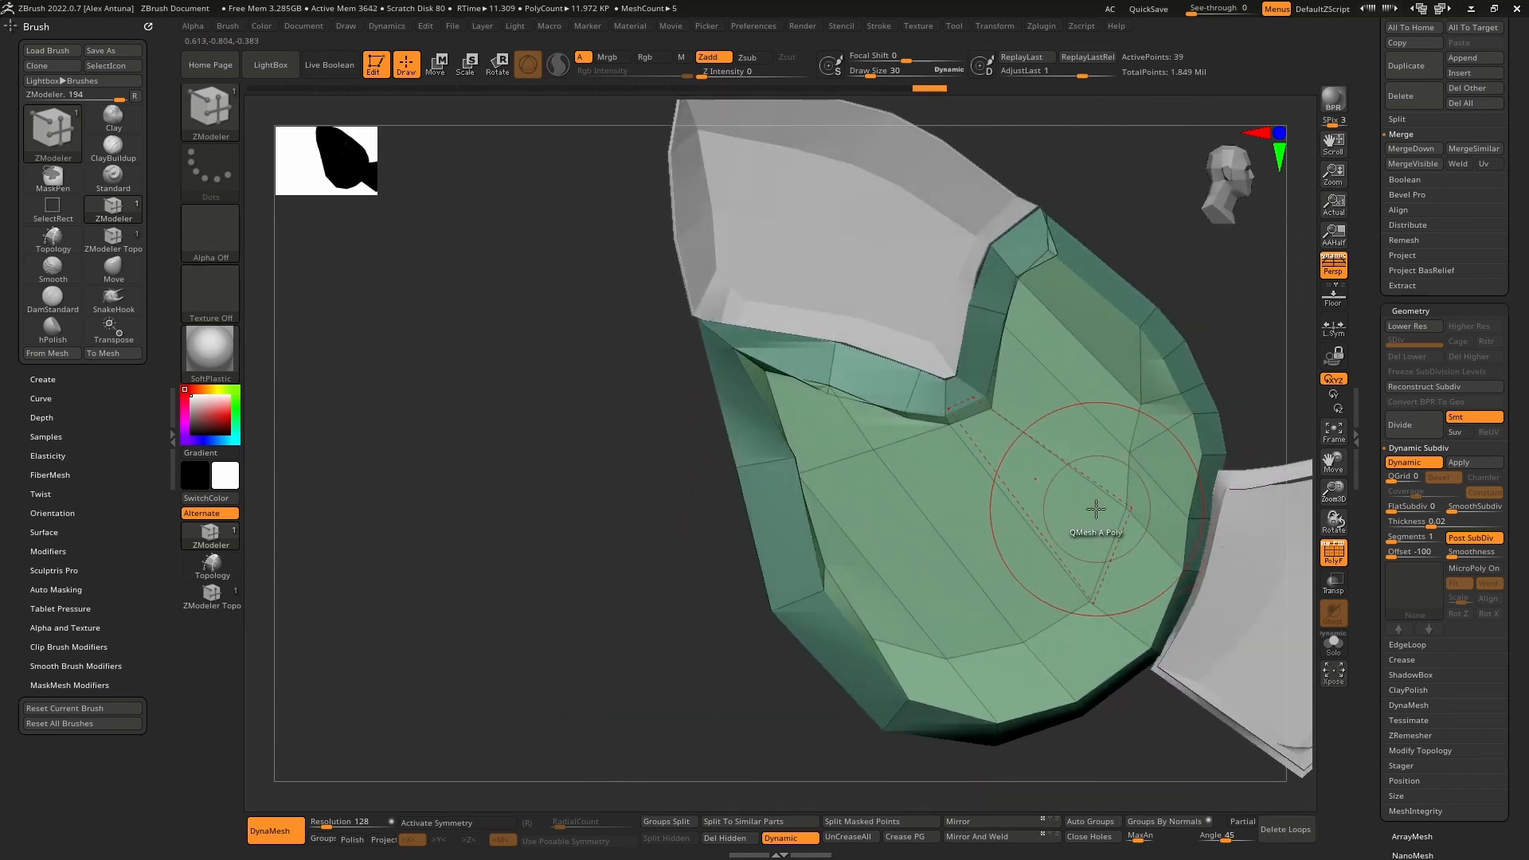
{"action": "right_click_drag", "start_coordinate": [1058, 497], "coordinate": [1030, 568]}
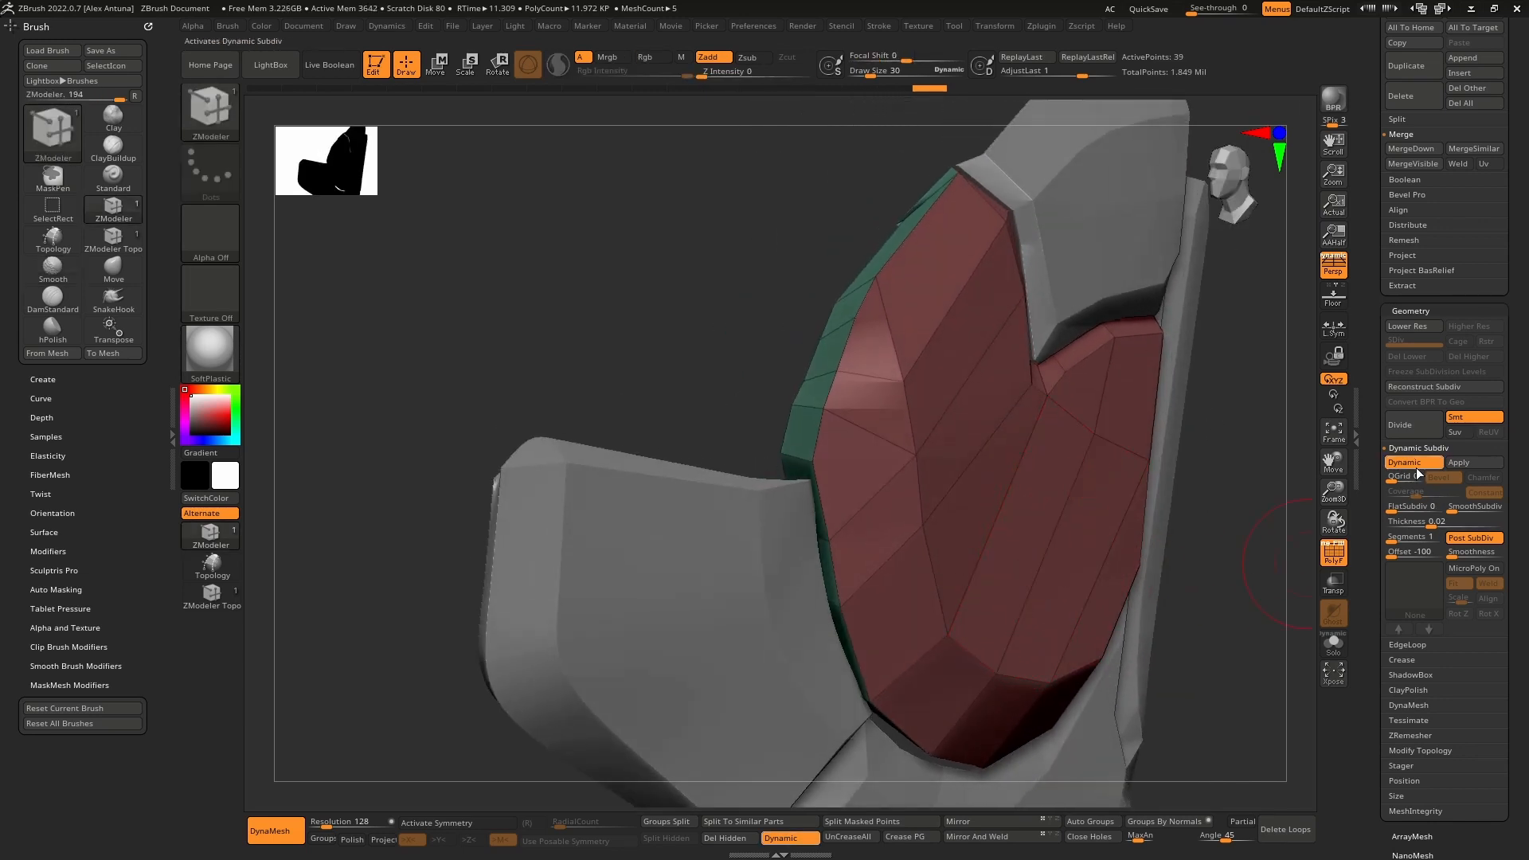
Step: Turn off Dynamic Subdiv and try to QMesh a single polygon in the middle of the panel outward
{"action": "left_click", "coordinate": [1406, 462]}
{"action": "mouse_move", "coordinate": [1027, 489]}
{"action": "right_mouse_down"}
{"action": "mouse_move", "coordinate": [1038, 478]}
{"action": "mouse_move", "coordinate": [1010, 485]}
{"action": "right_mouse_up"}
{"action": "key", "text": "space"}
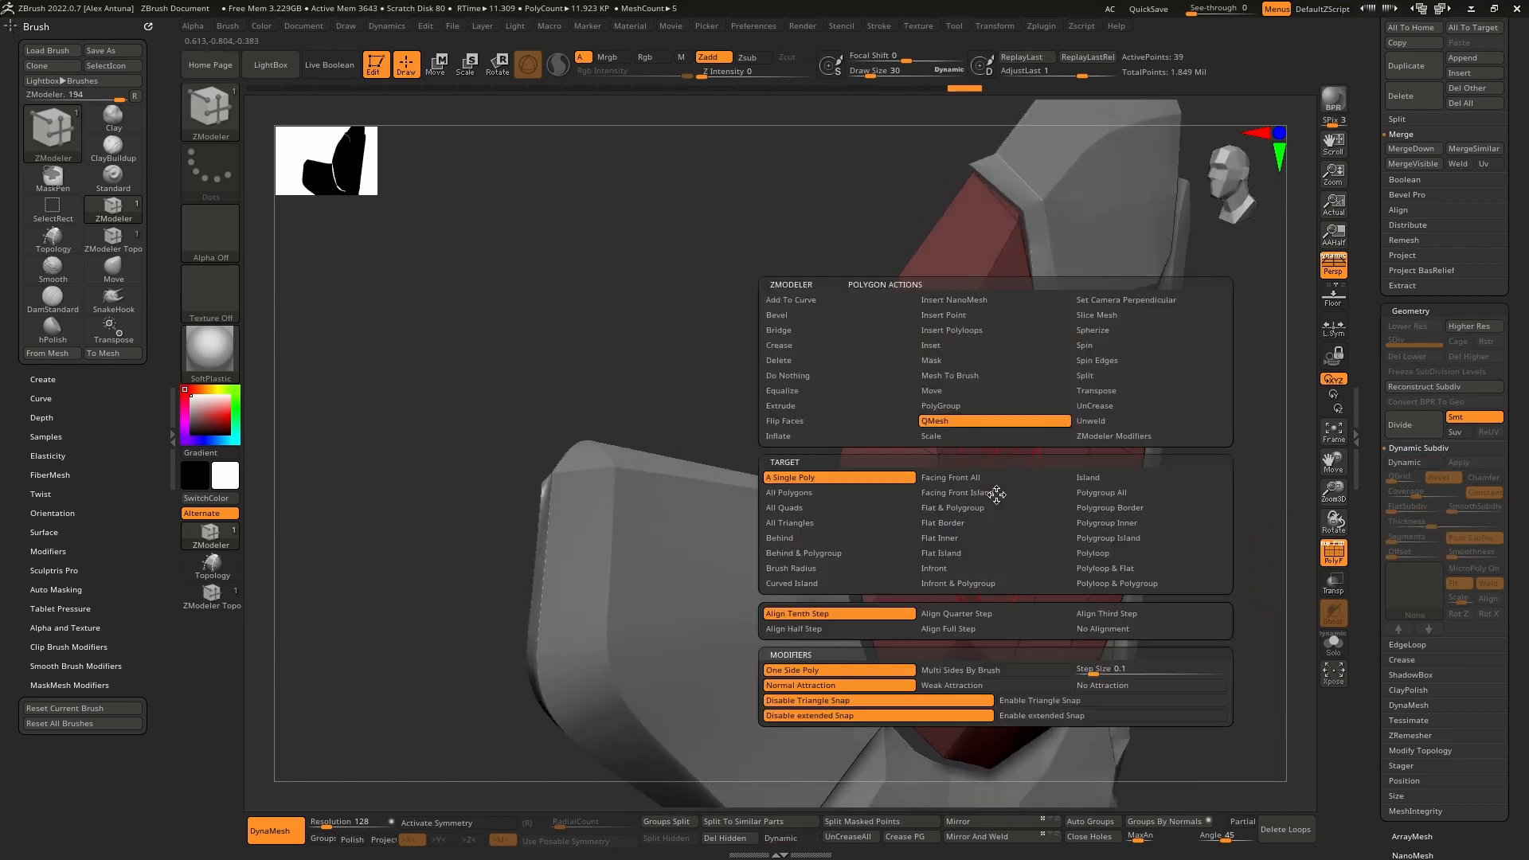
{"action": "left_click", "coordinate": [995, 427]}
{"action": "left_click_drag", "start_coordinate": [983, 500], "coordinate": [990, 500]}
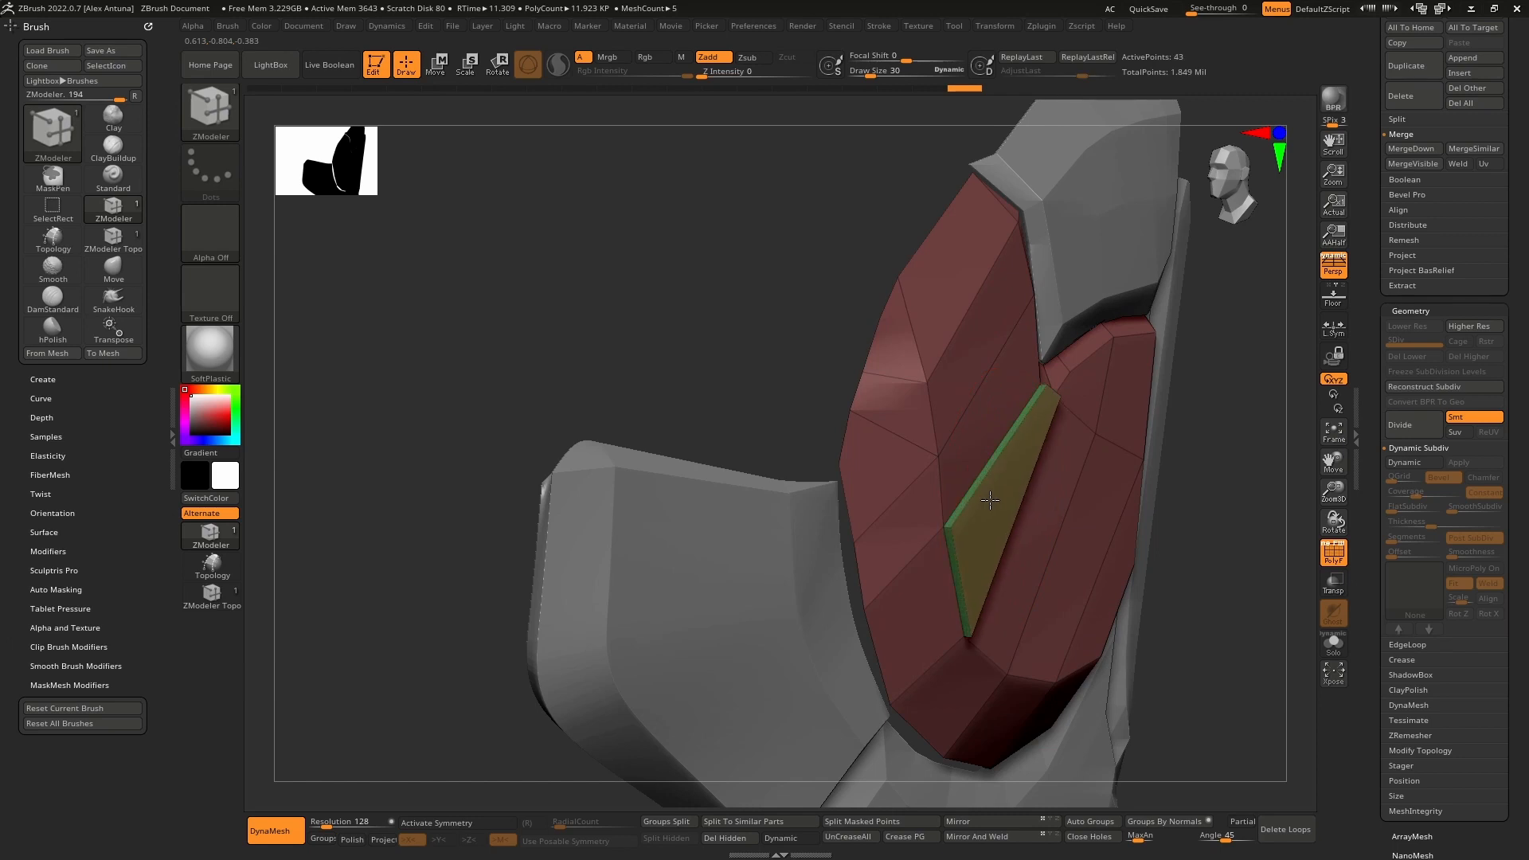
{"action": "key", "text": "ctrl+z"}
Step: Try to thicken the whole panel by applying QMesh to all polygons
{"action": "key", "text": "space"}
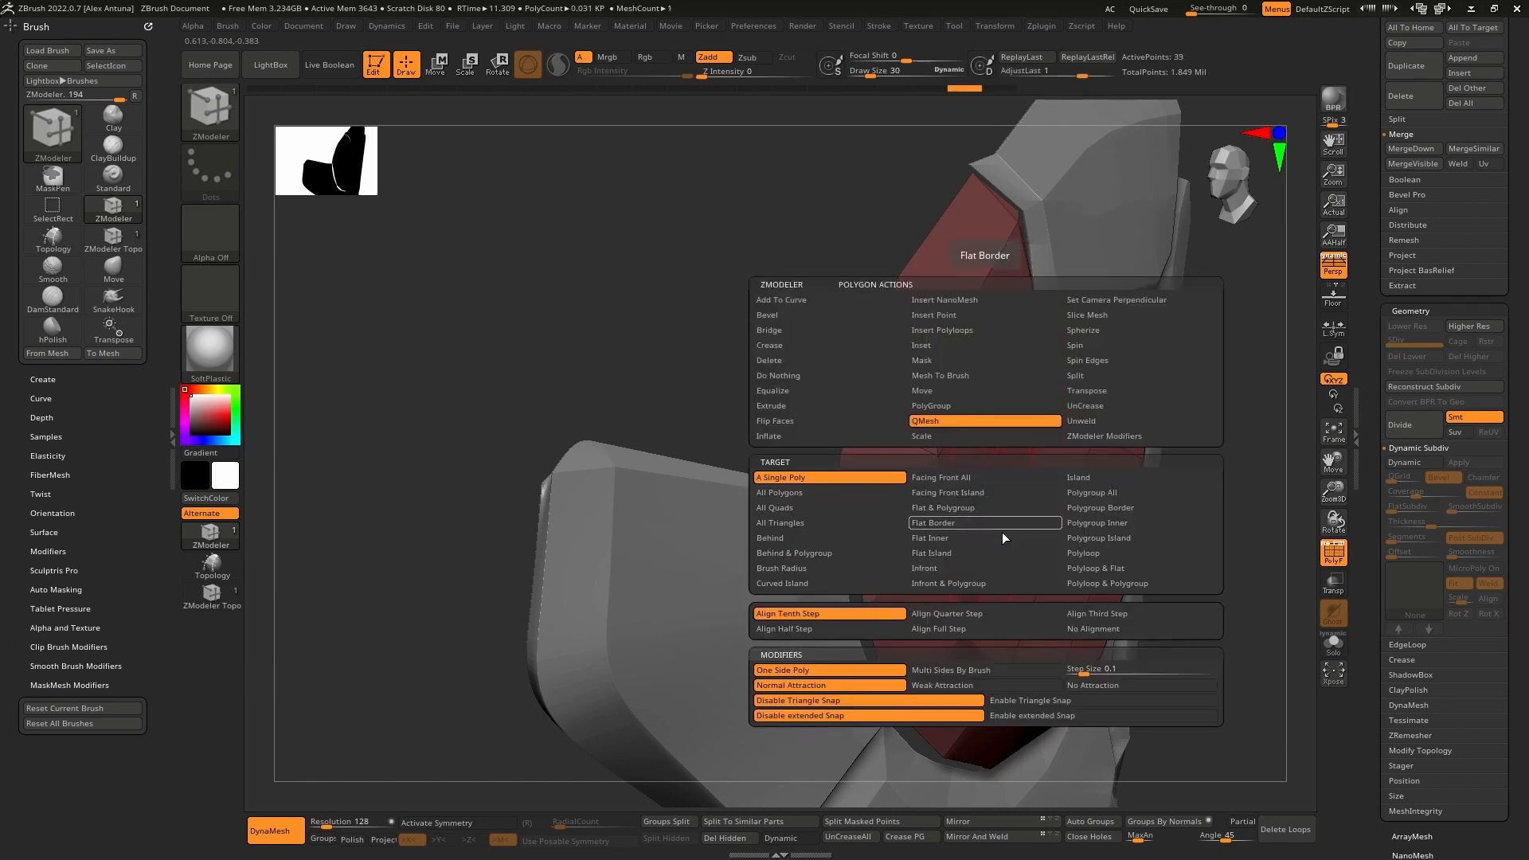
{"action": "left_click", "coordinate": [867, 494]}
{"action": "left_click_drag", "start_coordinate": [966, 458], "coordinate": [1012, 467]}
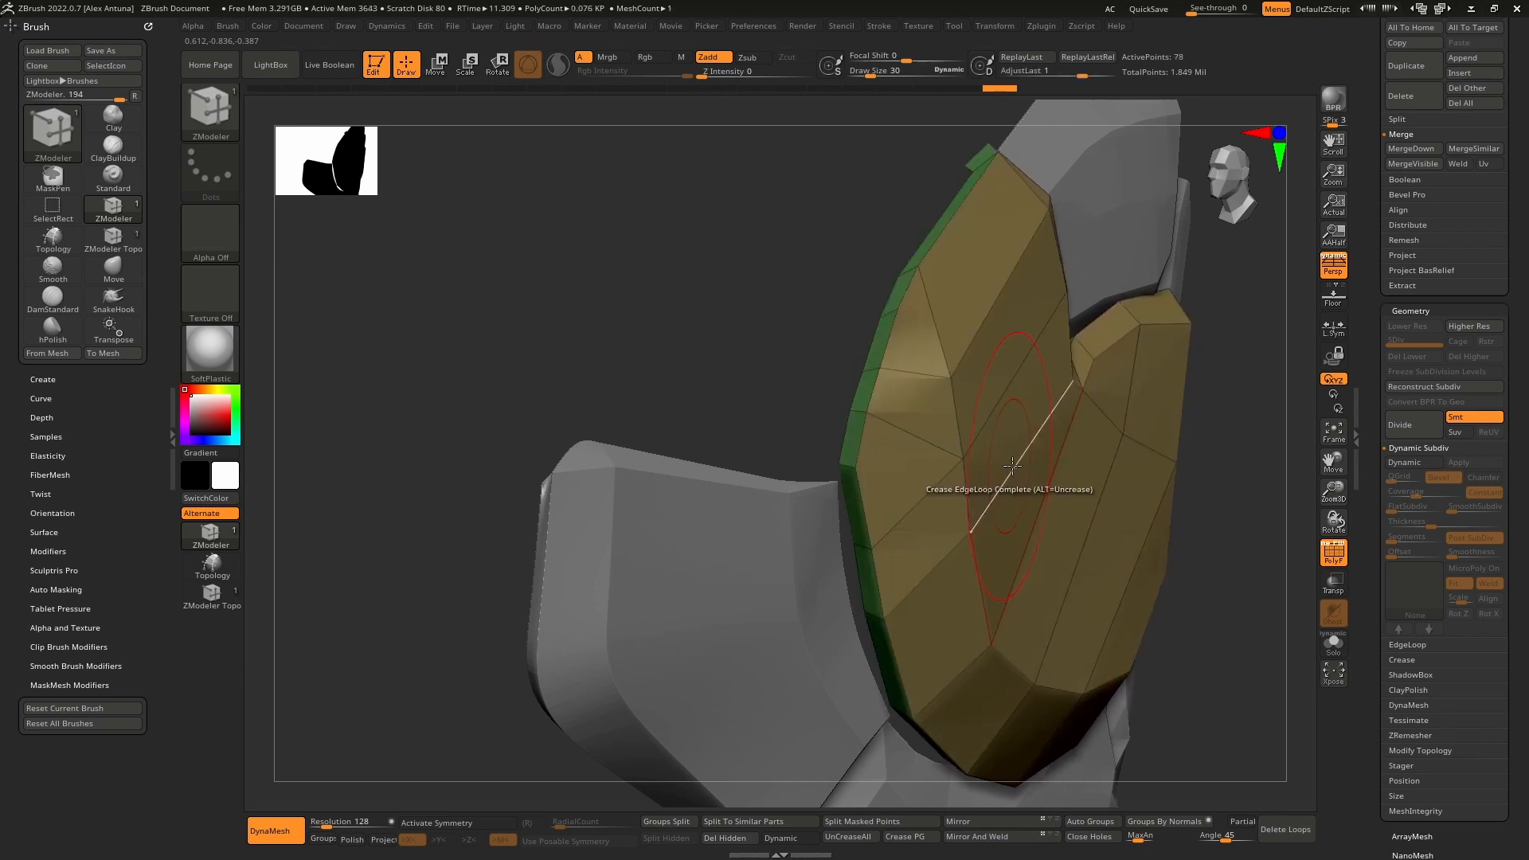
{"action": "mouse_move", "coordinate": [1011, 468]}
{"action": "right_mouse_down"}
{"action": "mouse_move", "coordinate": [983, 469]}
{"action": "mouse_move", "coordinate": [1134, 478]}
{"action": "mouse_move", "coordinate": [1067, 490]}
{"action": "mouse_move", "coordinate": [972, 466]}
{"action": "right_mouse_up"}
{"action": "key", "text": "ctrl+z"}
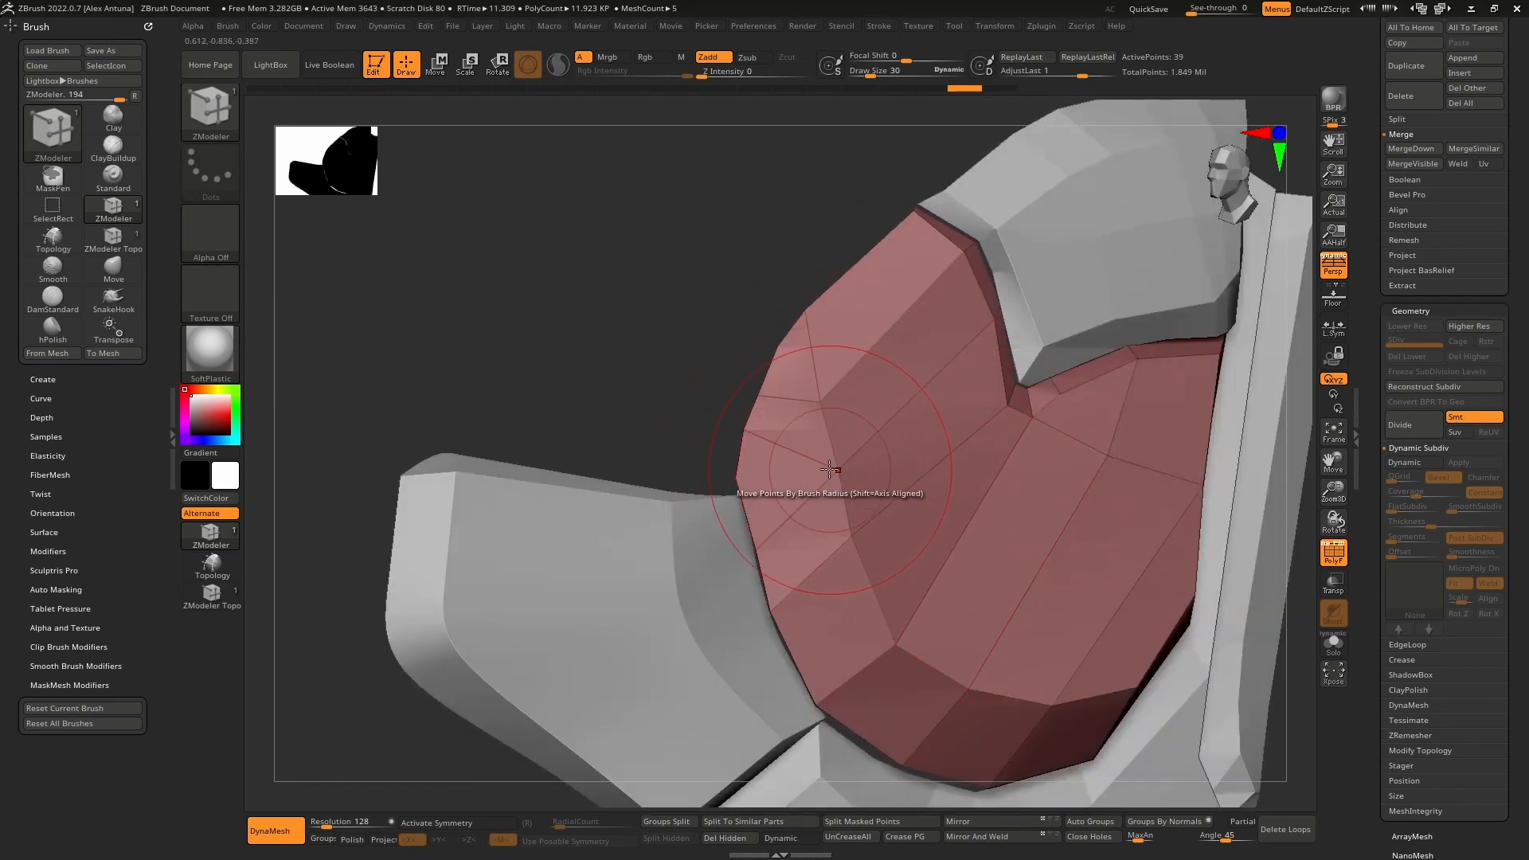
Step: Turn Dynamic Subdiv back on for parts_01 and set its thickness to 0.007
{"action": "right_click_drag", "start_coordinate": [833, 464], "coordinate": [844, 466]}
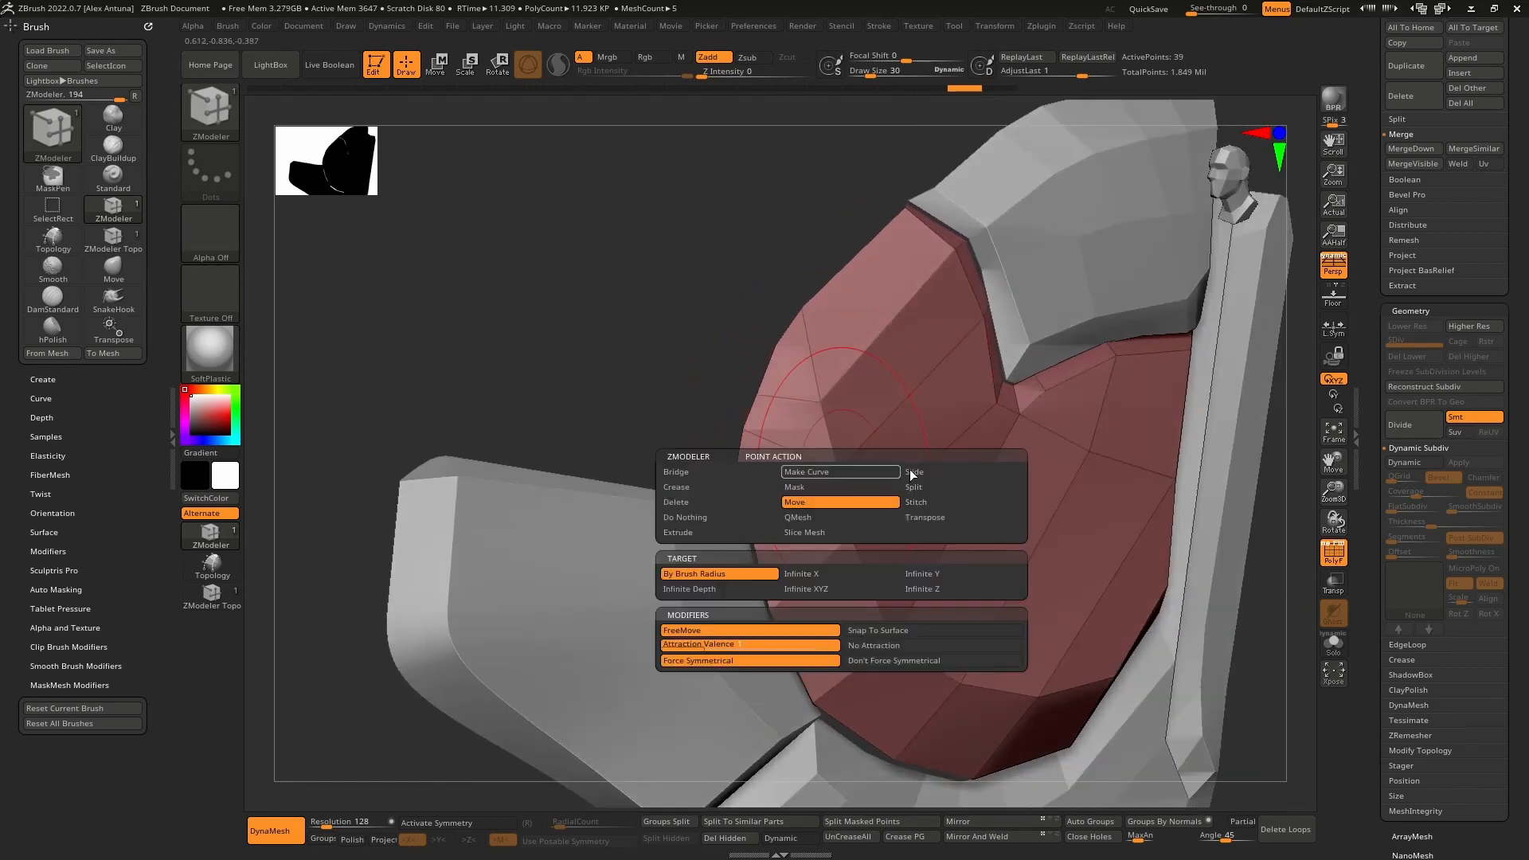
{"action": "left_click", "coordinate": [1421, 464]}
{"action": "mouse_move", "coordinate": [1163, 478]}
{"action": "right_mouse_down"}
{"action": "mouse_move", "coordinate": [1105, 478]}
{"action": "mouse_move", "coordinate": [1179, 490]}
{"action": "right_mouse_up"}
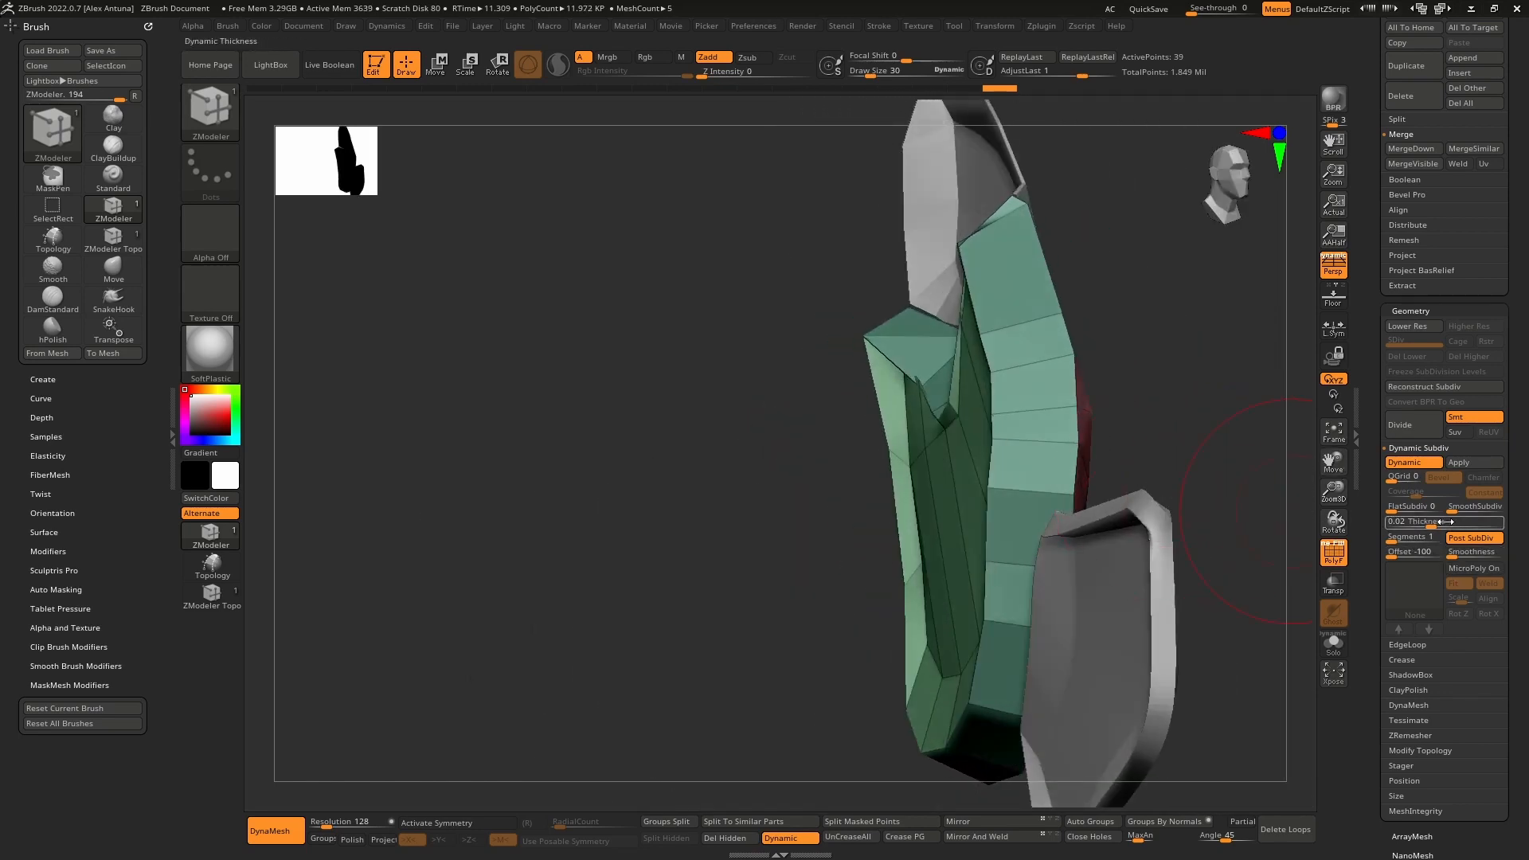
{"action": "left_click_drag", "start_coordinate": [1446, 521], "coordinate": [1450, 539]}
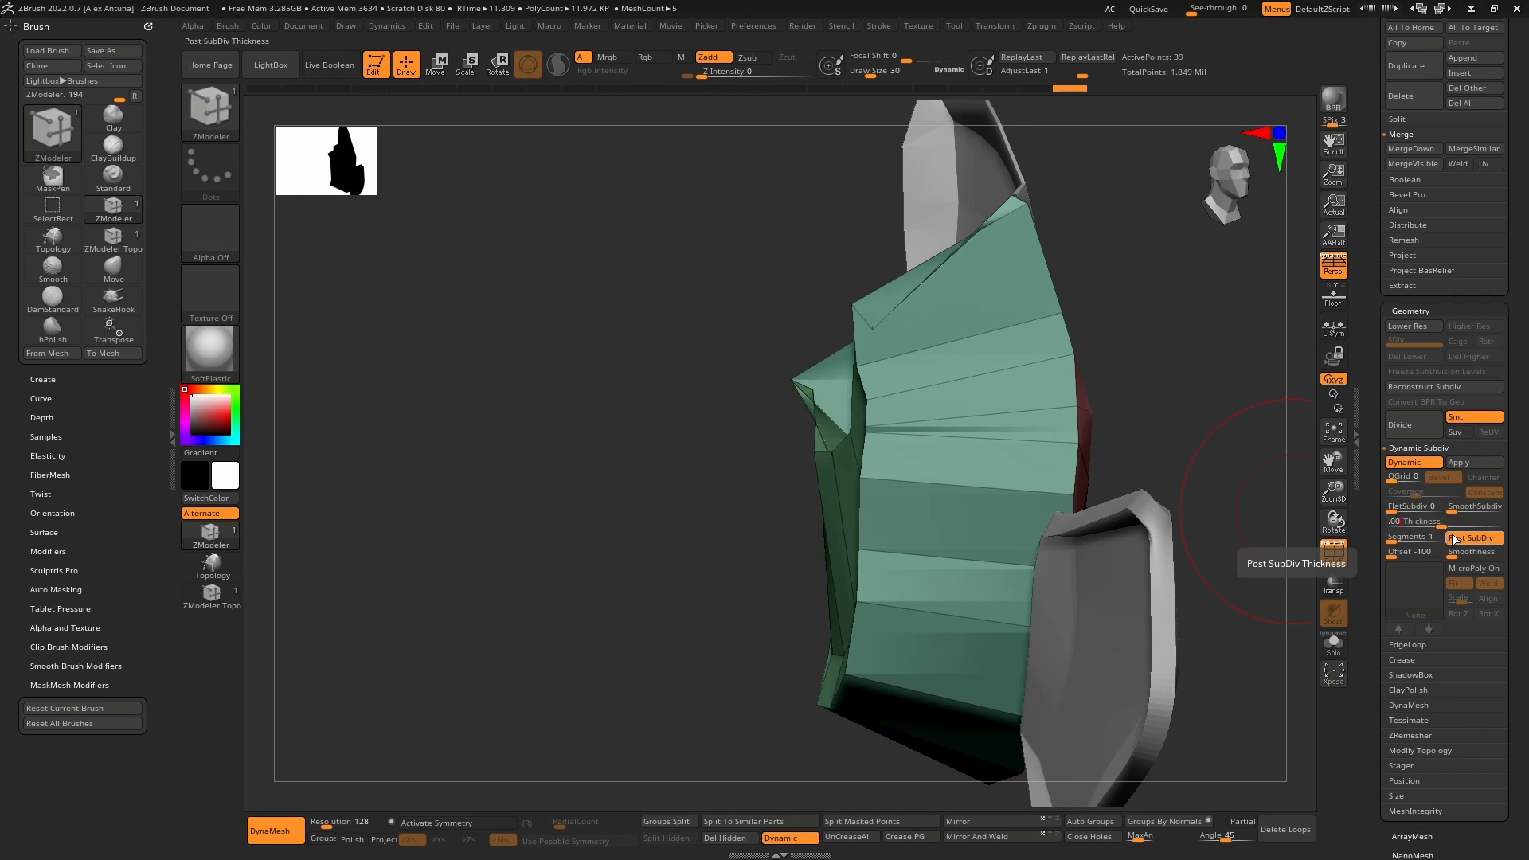
{"action": "key", "text": "Return"}
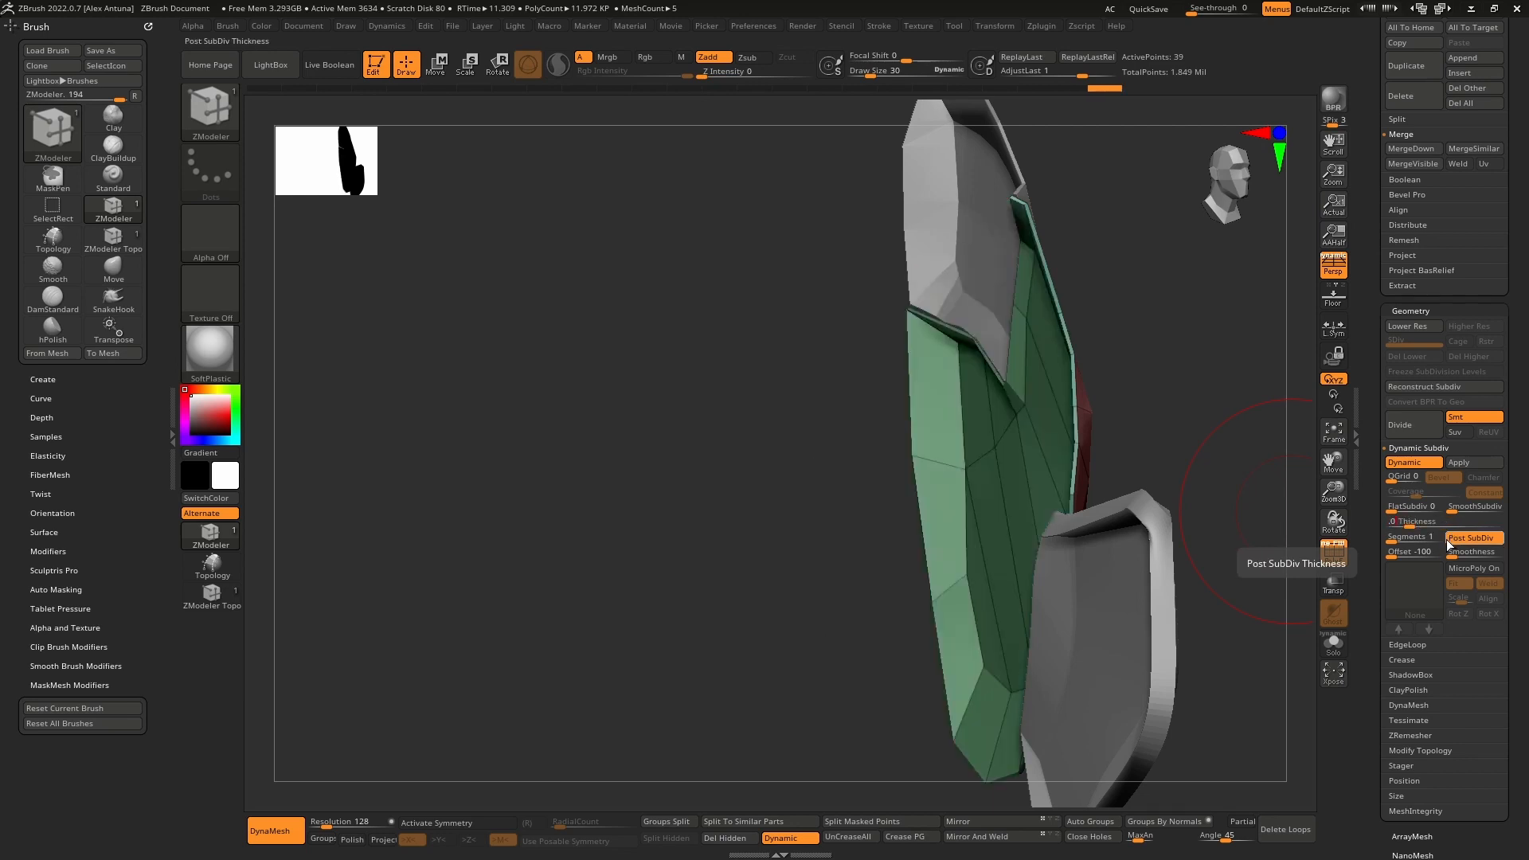
{"action": "key", "text": "Return"}
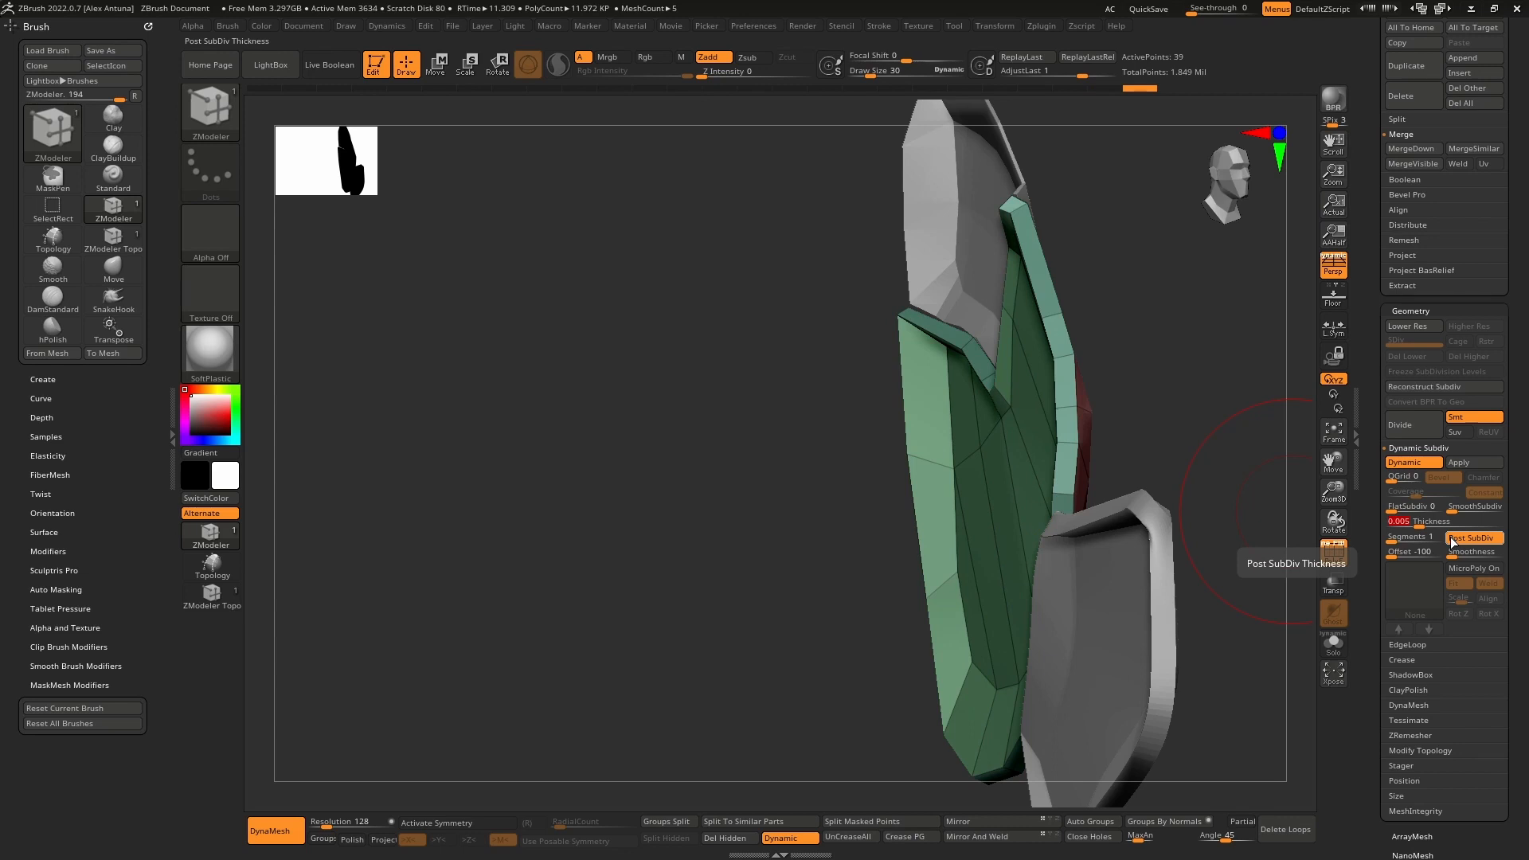
{"action": "key", "text": "Return"}
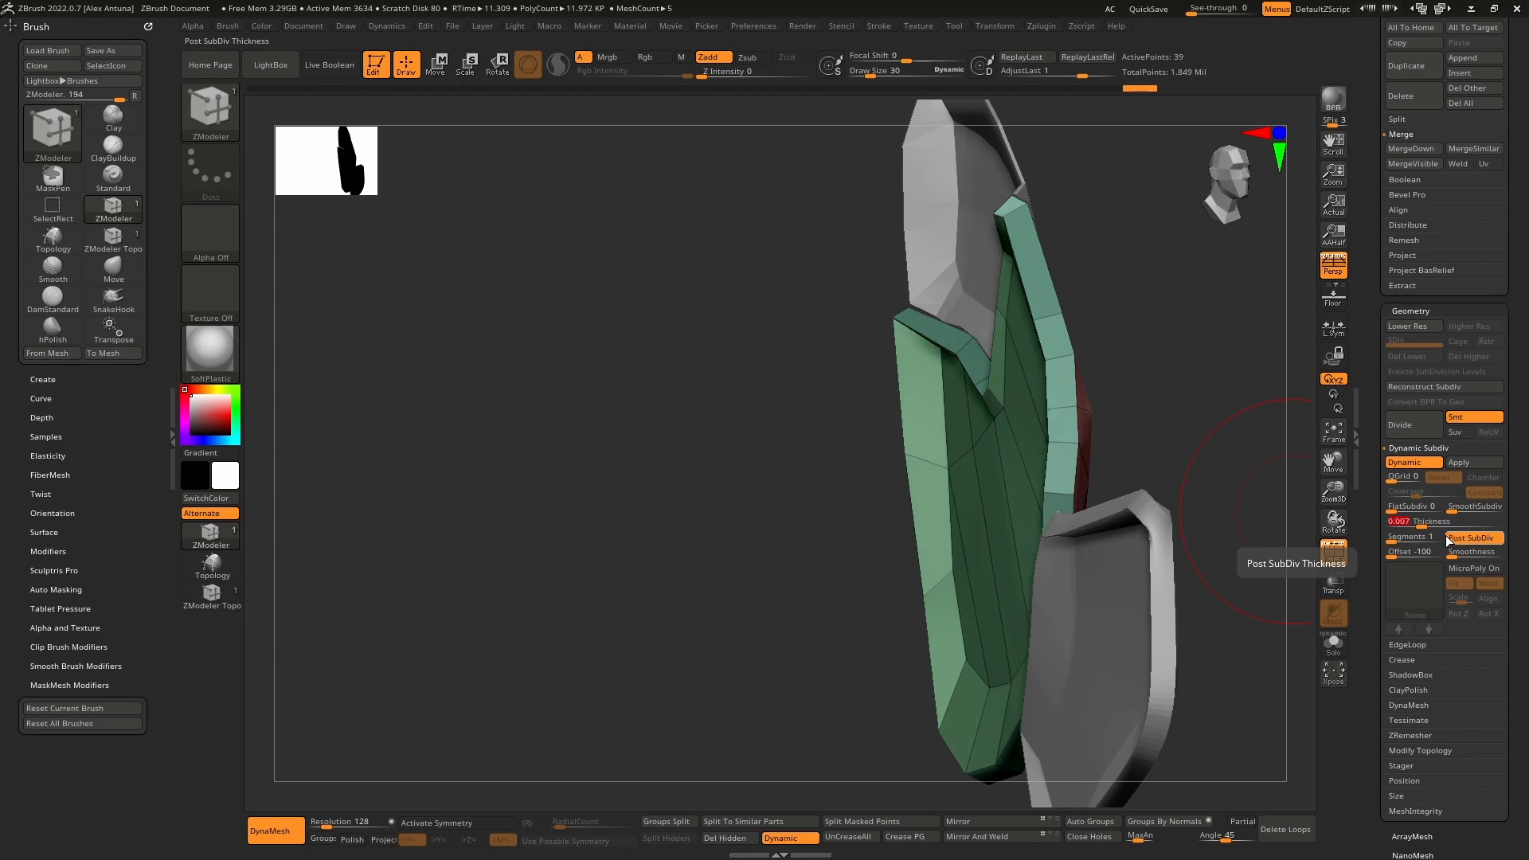
Step: Inspect the panel's inner side, apply the dynamic thickness as real geometry and isolate the green inner faces
{"action": "left_click_drag", "start_coordinate": [1242, 522], "coordinate": [994, 507]}
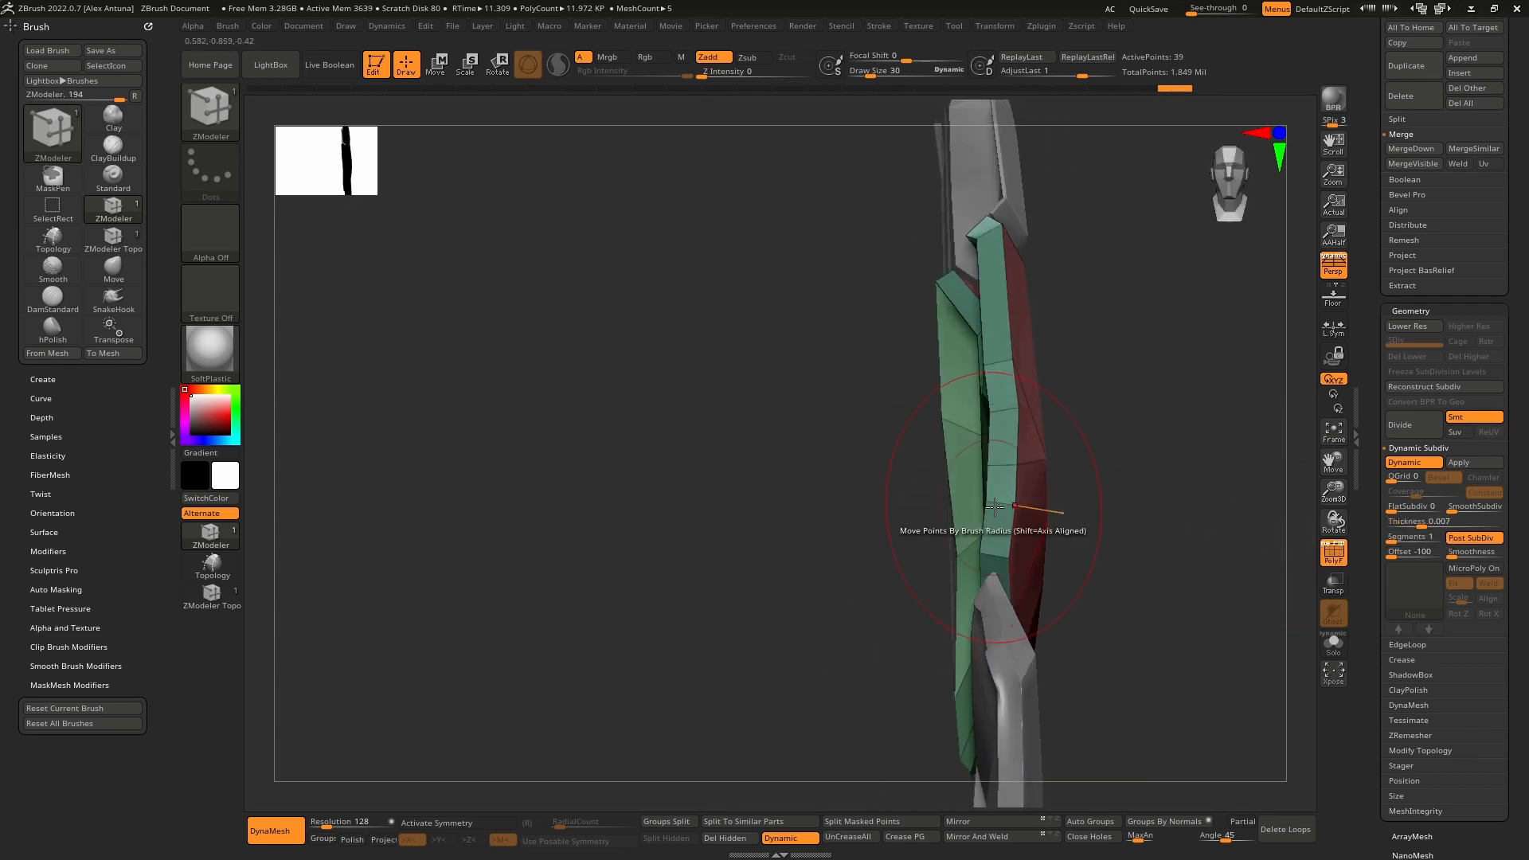
{"action": "left_click_drag", "start_coordinate": [884, 509], "coordinate": [1051, 488]}
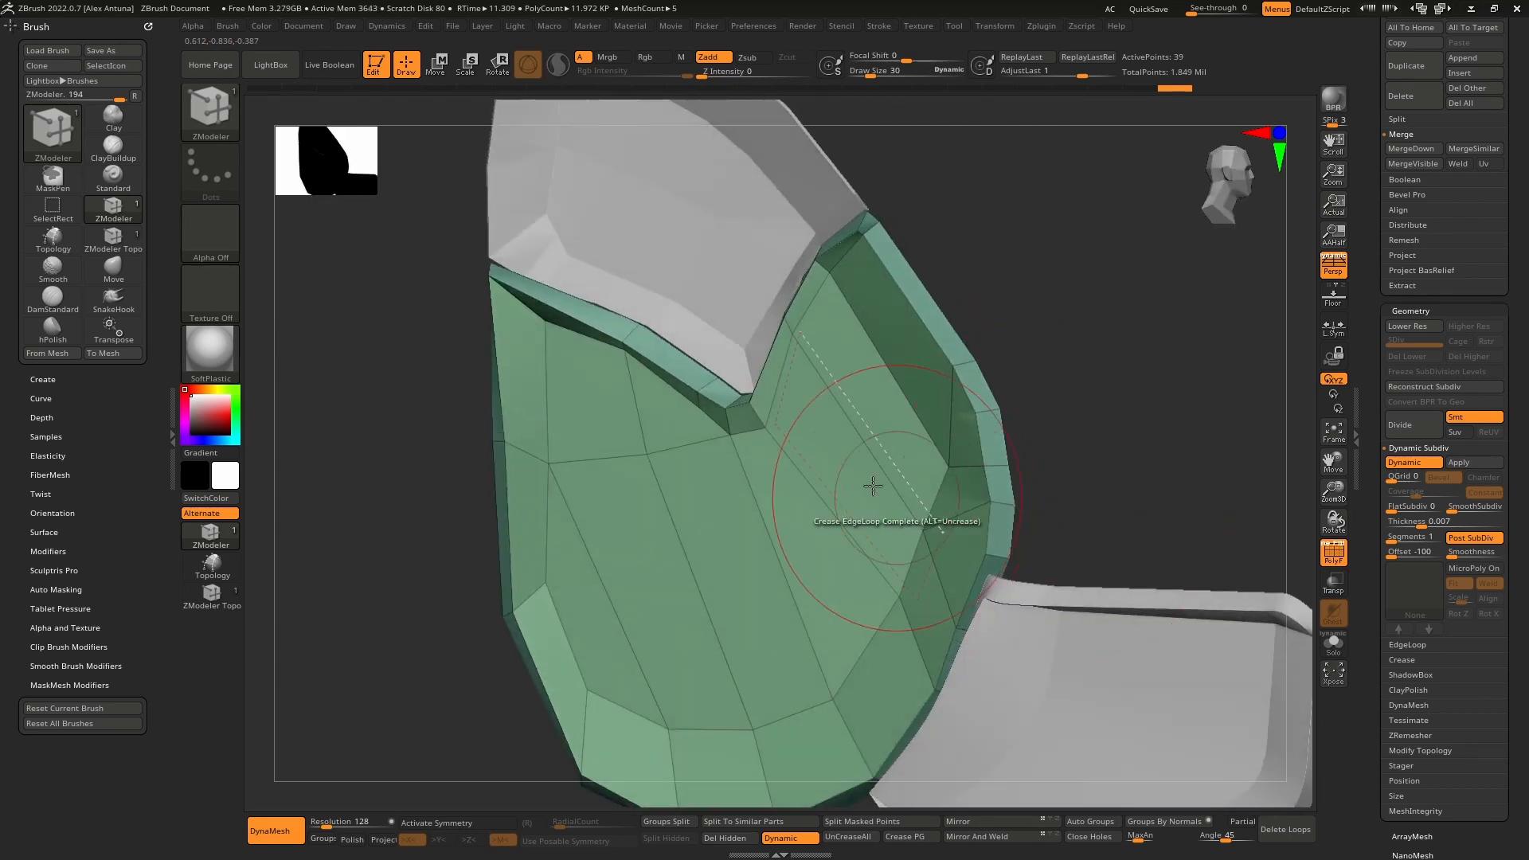
{"action": "right_click_drag", "start_coordinate": [873, 486], "coordinate": [915, 438]}
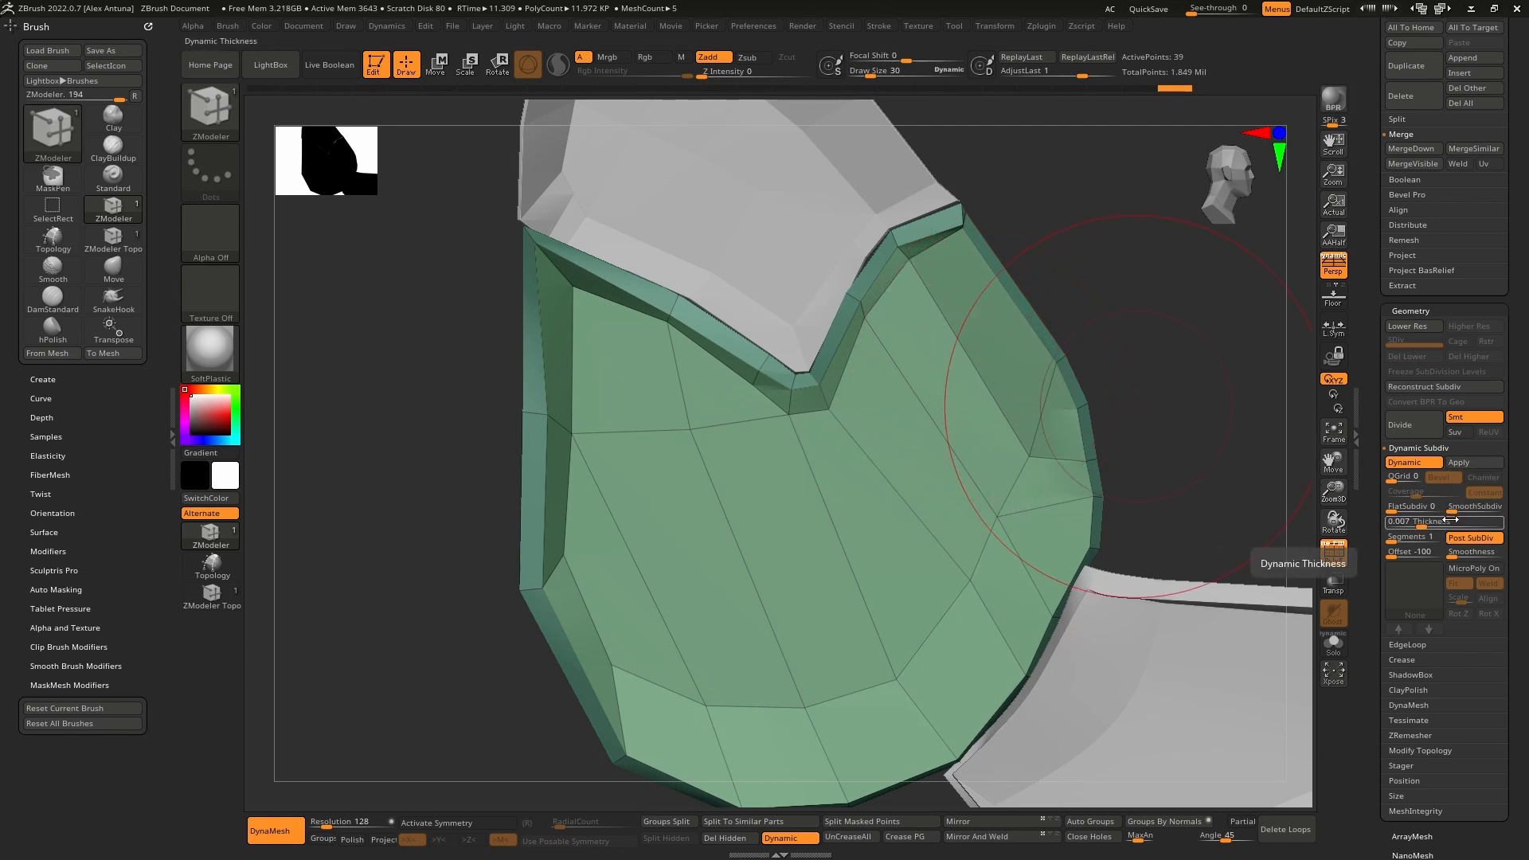
{"action": "left_click", "coordinate": [1475, 463]}
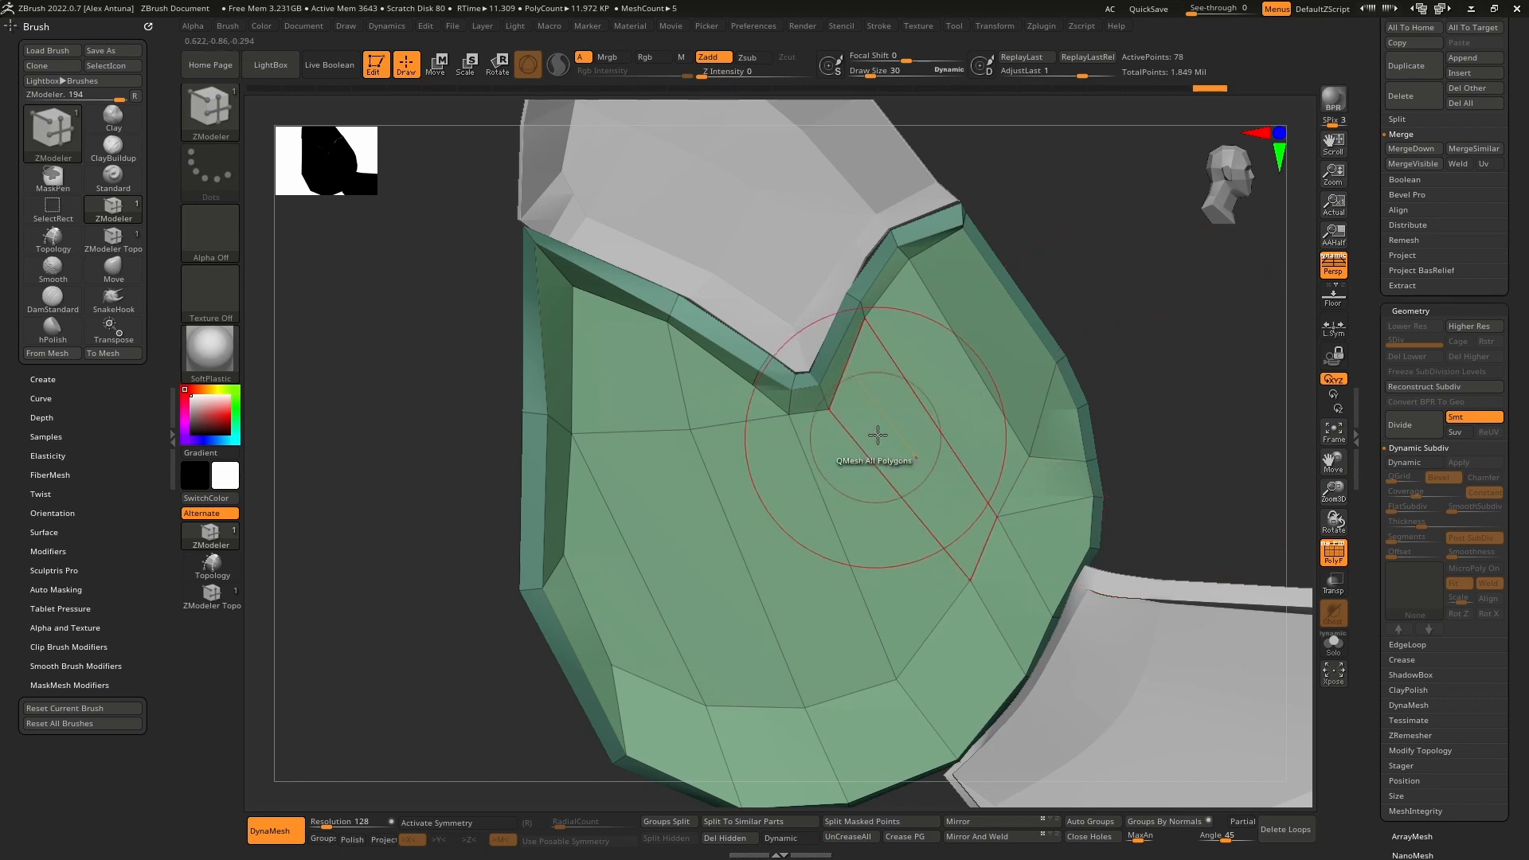
{"action": "mouse_move", "coordinate": [971, 347]}
{"action": "right_mouse_down"}
{"action": "mouse_move", "coordinate": [905, 385]}
{"action": "mouse_move", "coordinate": [928, 352]}
{"action": "mouse_move", "coordinate": [904, 428]}
{"action": "mouse_move", "coordinate": [818, 456]}
{"action": "mouse_move", "coordinate": [841, 465]}
{"action": "mouse_move", "coordinate": [881, 447]}
{"action": "mouse_move", "coordinate": [860, 454]}
{"action": "right_mouse_up"}
{"action": "key", "text": "ctrl+shift"}
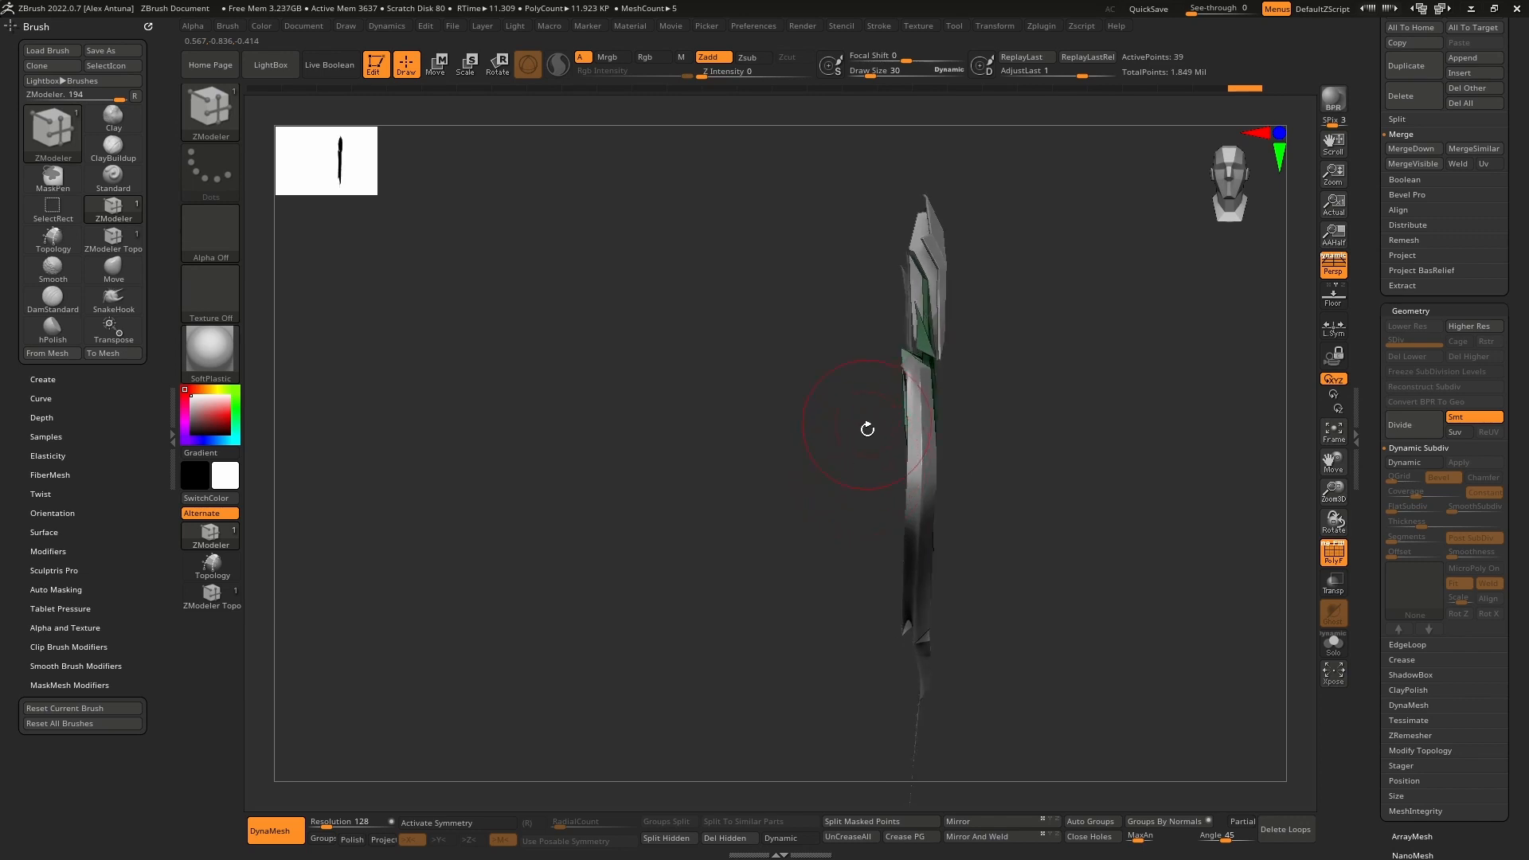
Step: Switch the selection tool to the ClipCurve brush and bring back the panel's hidden outer faces
{"action": "key", "text": "ctrl+shift"}
{"action": "mouse_move", "coordinate": [219, 102]}
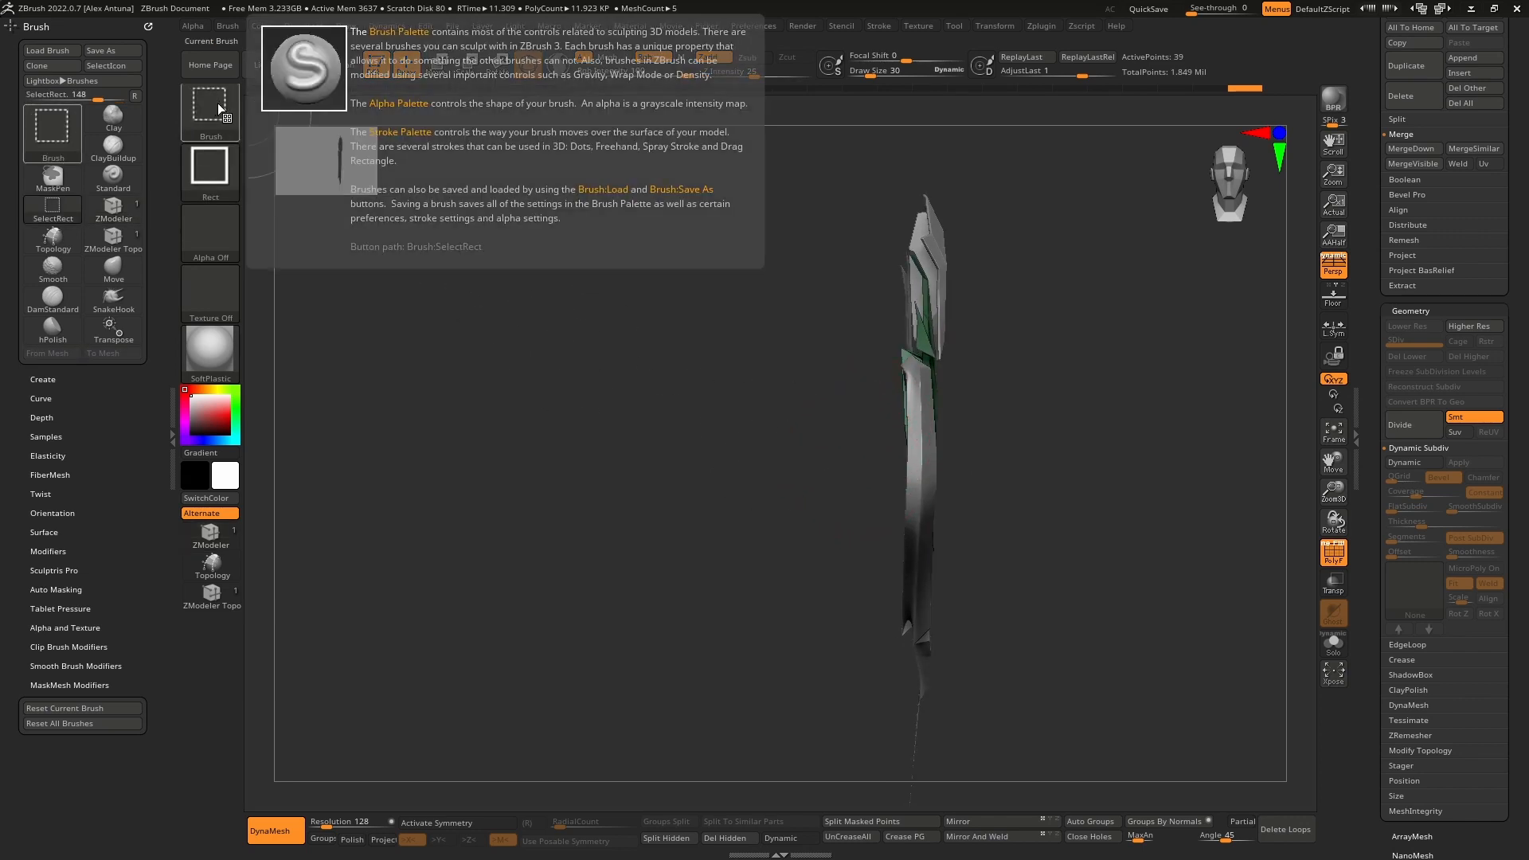
{"action": "left_click", "coordinate": [226, 104], "text": "ctrl+shift"}
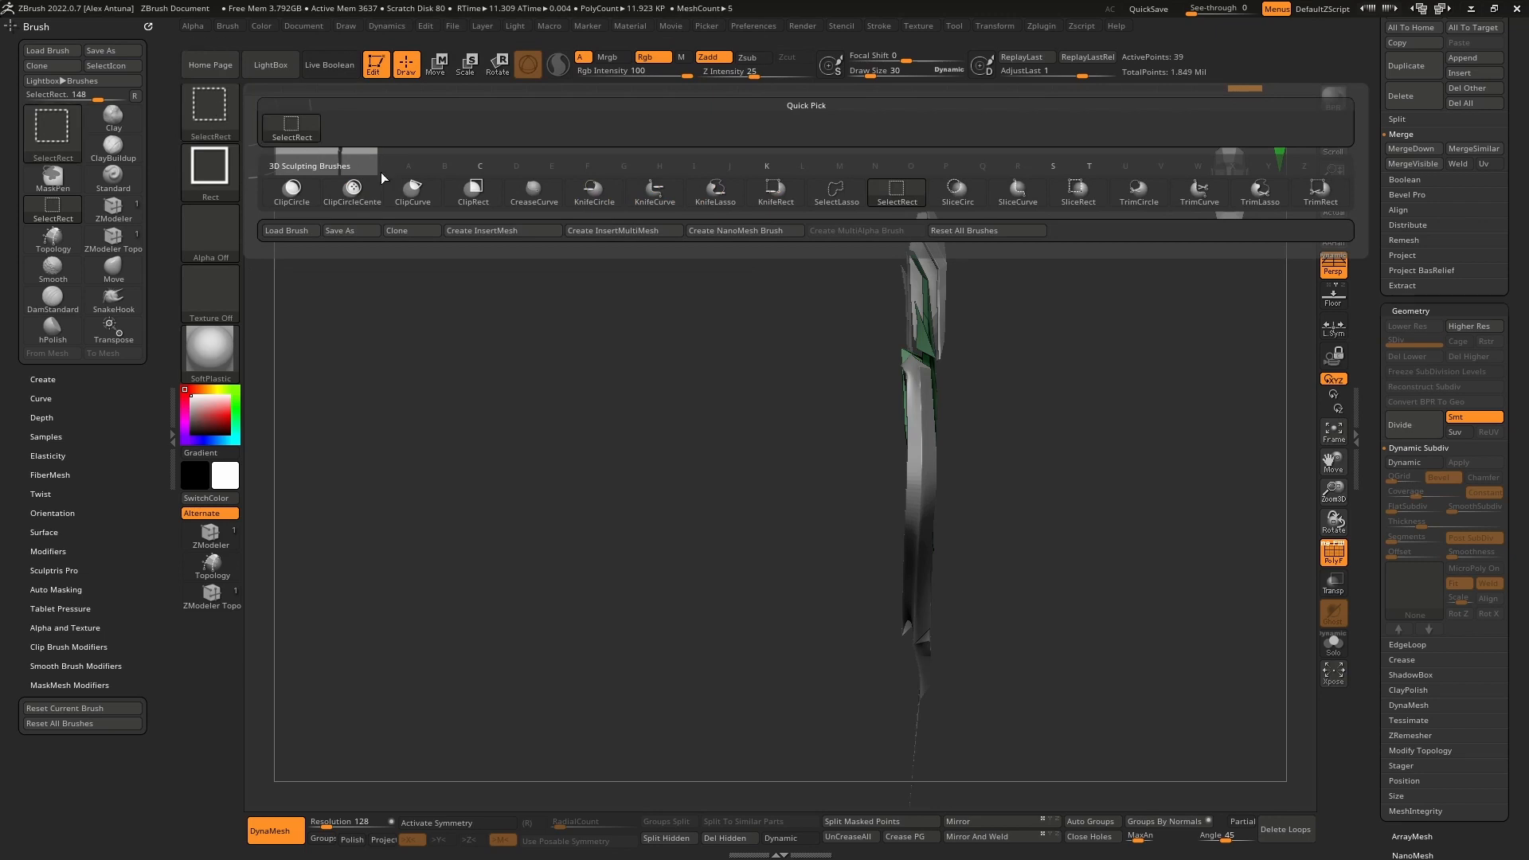
{"action": "left_click", "coordinate": [423, 198]}
{"action": "mouse_move", "coordinate": [758, 164]}
{"action": "left_mouse_down", "text": "ctrl"}
{"action": "mouse_move", "coordinate": [892, 624]}
{"action": "mouse_move", "coordinate": [1117, 807]}
{"action": "left_mouse_up", "text": "ctrl"}
{"action": "left_click_drag", "start_coordinate": [833, 590], "coordinate": [839, 559]}
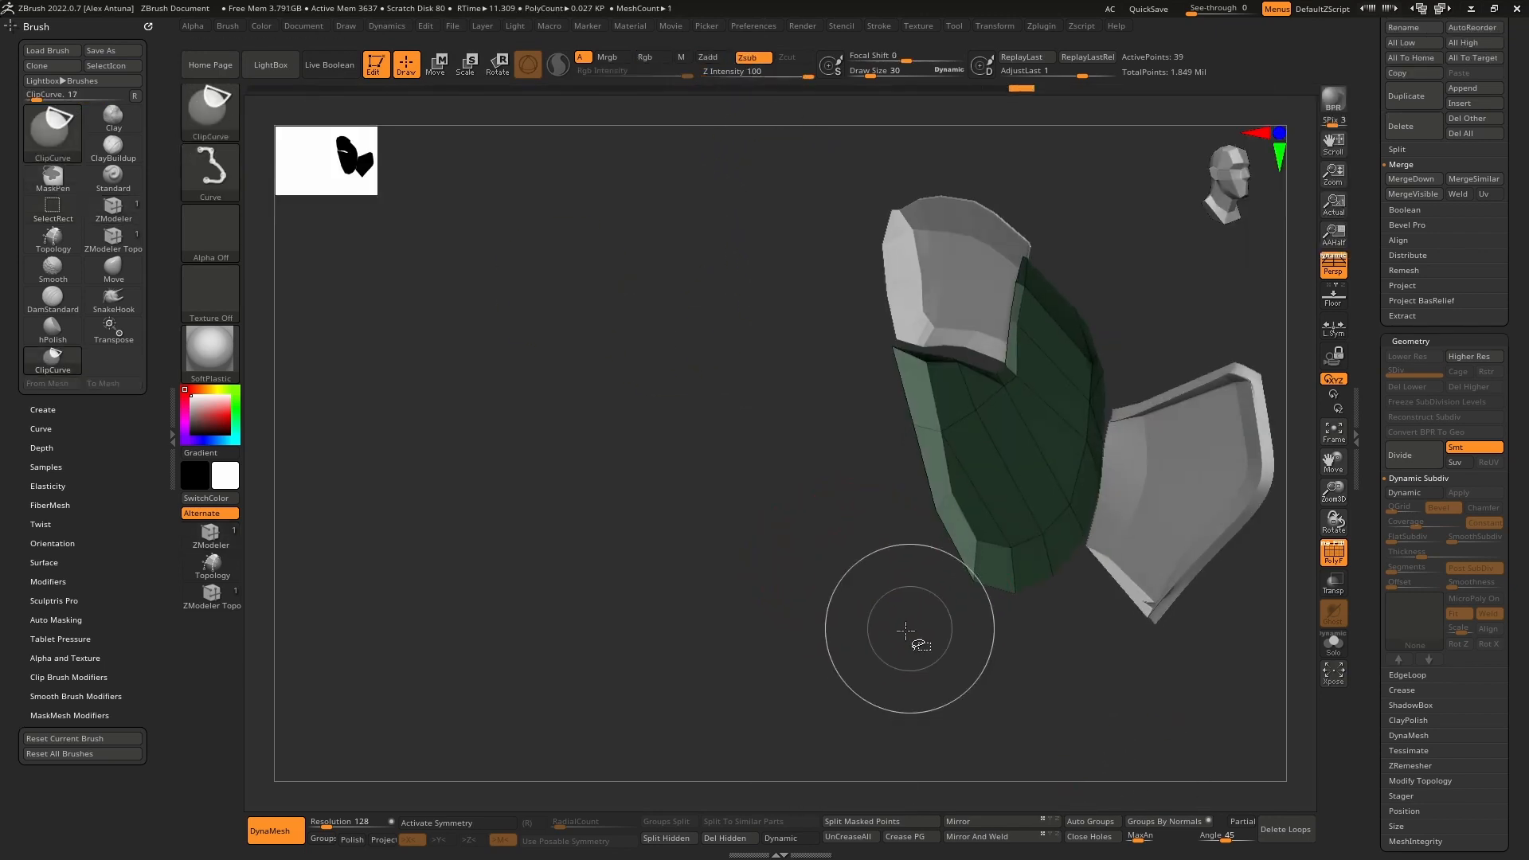
{"action": "mouse_move", "coordinate": [901, 605]}
{"action": "left_mouse_down"}
{"action": "mouse_move", "coordinate": [844, 620]}
{"action": "mouse_move", "coordinate": [861, 616]}
{"action": "left_mouse_up"}
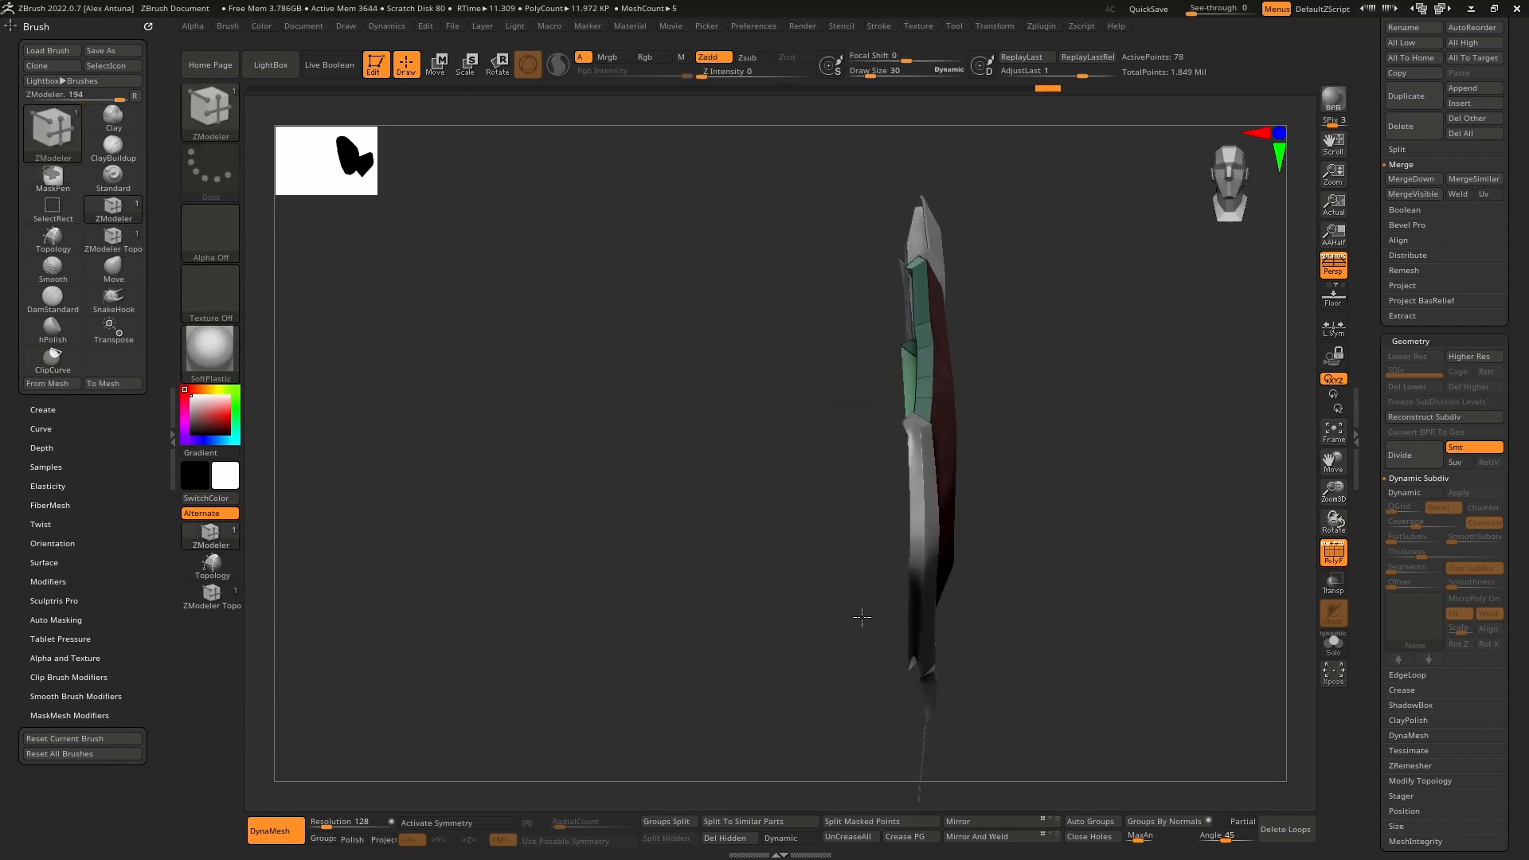
Step: Clip the green inner side of the panel flat with ClipCurve in an edge-on view
{"action": "mouse_move", "coordinate": [860, 382]}
{"action": "left_mouse_down", "text": "ctrl+shift"}
{"action": "mouse_move", "coordinate": [942, 428]}
{"action": "mouse_move", "coordinate": [852, 219]}
{"action": "mouse_move", "coordinate": [866, 185]}
{"action": "left_mouse_up", "text": "ctrl+shift"}
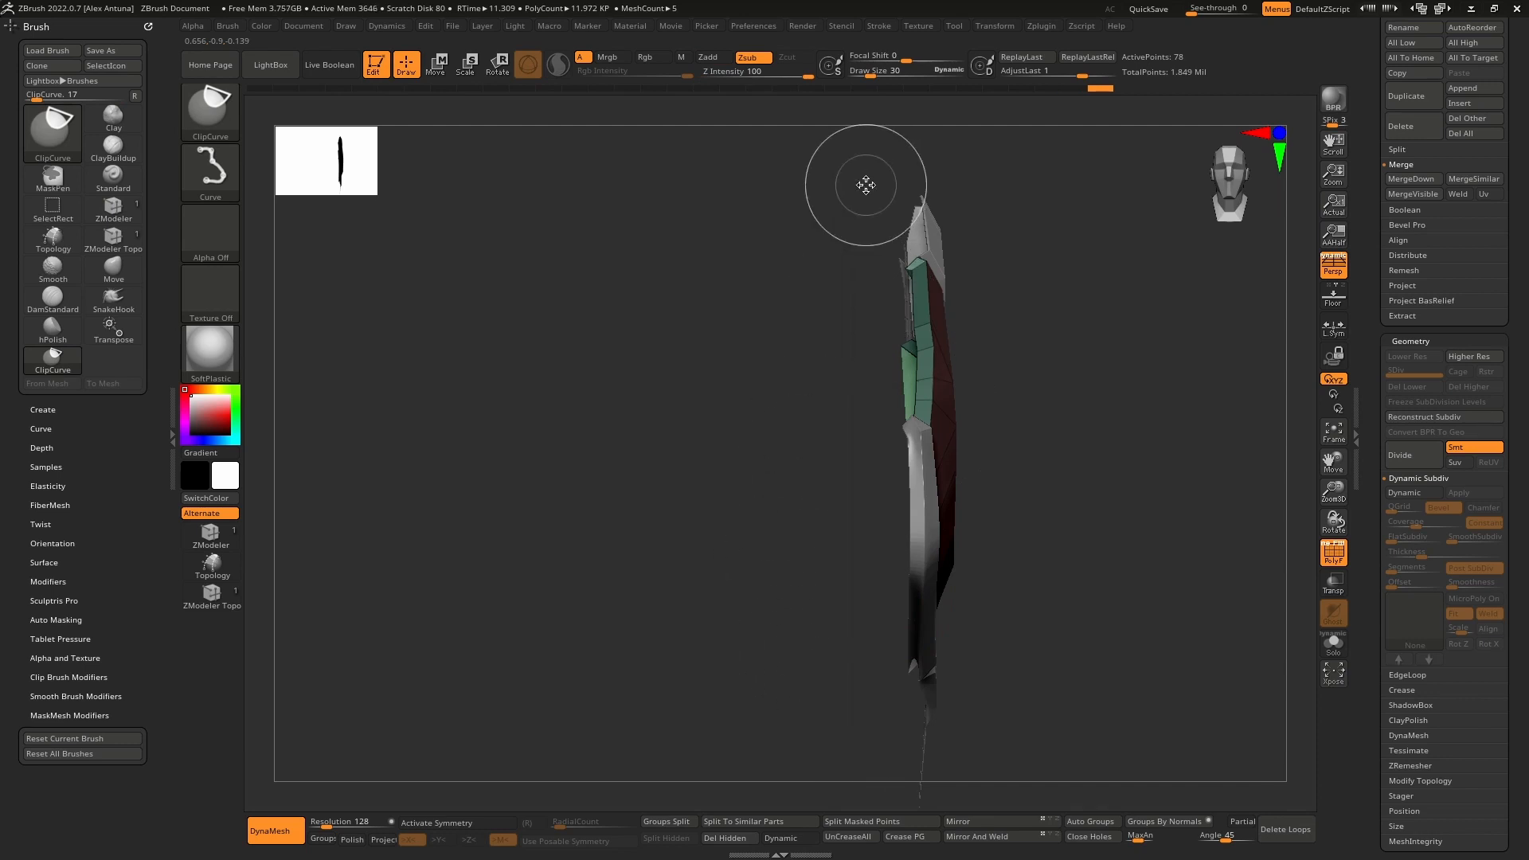
{"action": "mouse_move", "coordinate": [838, 721]}
{"action": "left_mouse_down", "text": "ctrl+shift"}
{"action": "mouse_move", "coordinate": [854, 454]}
{"action": "mouse_move", "coordinate": [835, 223]}
{"action": "left_mouse_up", "text": "ctrl+shift"}
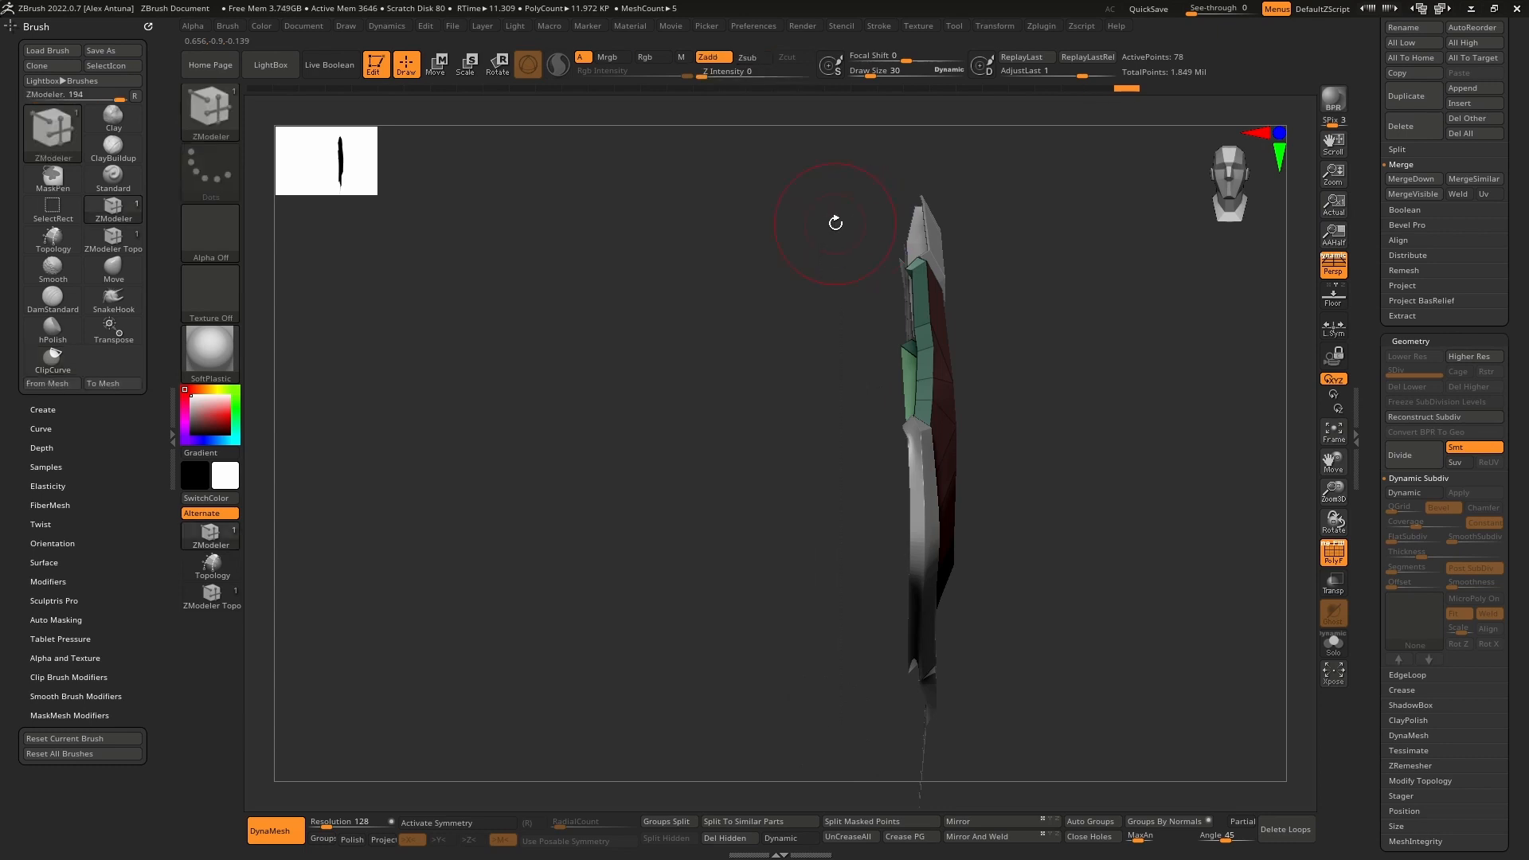
{"action": "mouse_move", "coordinate": [873, 394]}
{"action": "left_mouse_down"}
{"action": "mouse_move", "coordinate": [863, 416]}
{"action": "mouse_move", "coordinate": [883, 418]}
{"action": "left_mouse_up"}
{"action": "right_click_drag", "start_coordinate": [890, 424], "coordinate": [967, 422]}
{"action": "right_click_drag", "start_coordinate": [796, 476], "coordinate": [774, 404]}
{"action": "mouse_move", "coordinate": [717, 291]}
{"action": "left_mouse_down", "text": "ctrl"}
{"action": "mouse_move", "coordinate": [777, 696]}
{"action": "mouse_move", "coordinate": [809, 354]}
{"action": "left_mouse_up", "text": "ctrl"}
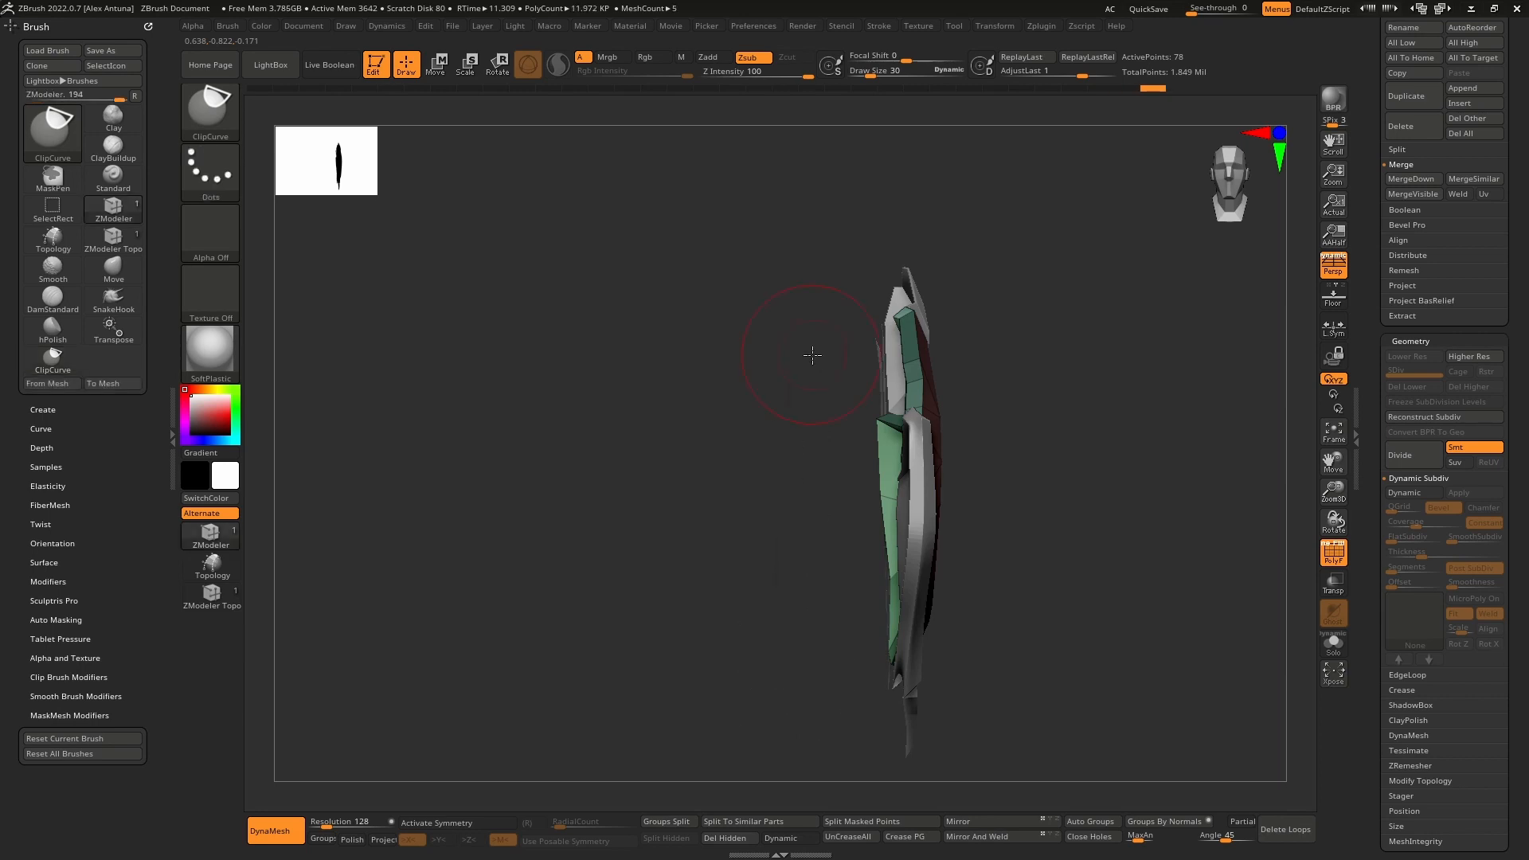
{"action": "mouse_move", "coordinate": [812, 356]}
{"action": "right_mouse_down"}
{"action": "mouse_move", "coordinate": [823, 390]}
{"action": "mouse_move", "coordinate": [927, 429]}
{"action": "mouse_move", "coordinate": [856, 452]}
{"action": "mouse_move", "coordinate": [818, 425]}
{"action": "right_mouse_up"}
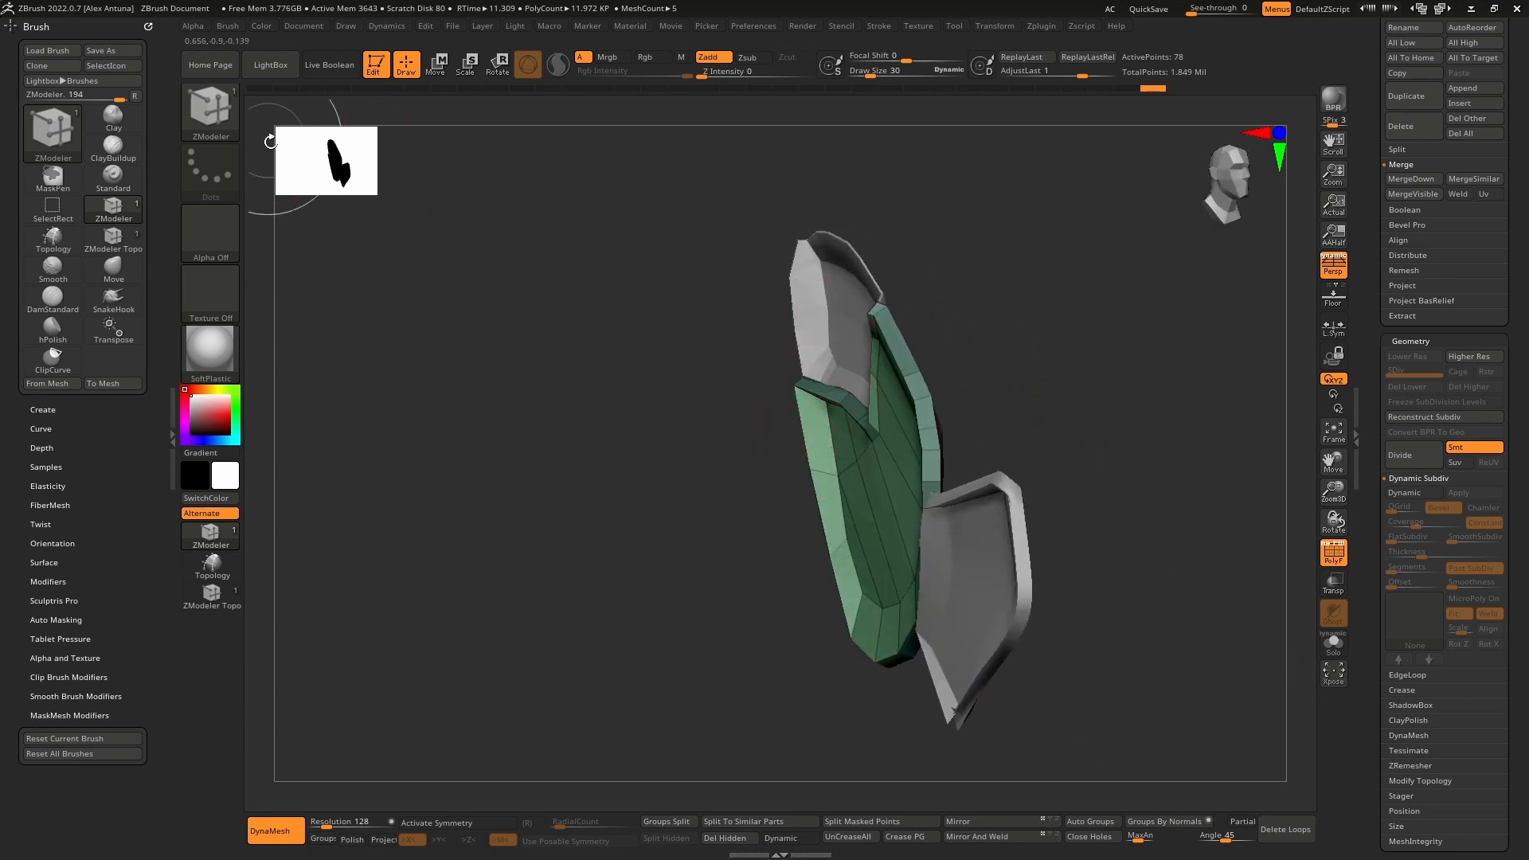
Step: Try to cut the panel's inner side further with ClipCurve lines from two angles, undoing each cut
{"action": "left_click", "coordinate": [210, 112], "text": "ctrl+shift"}
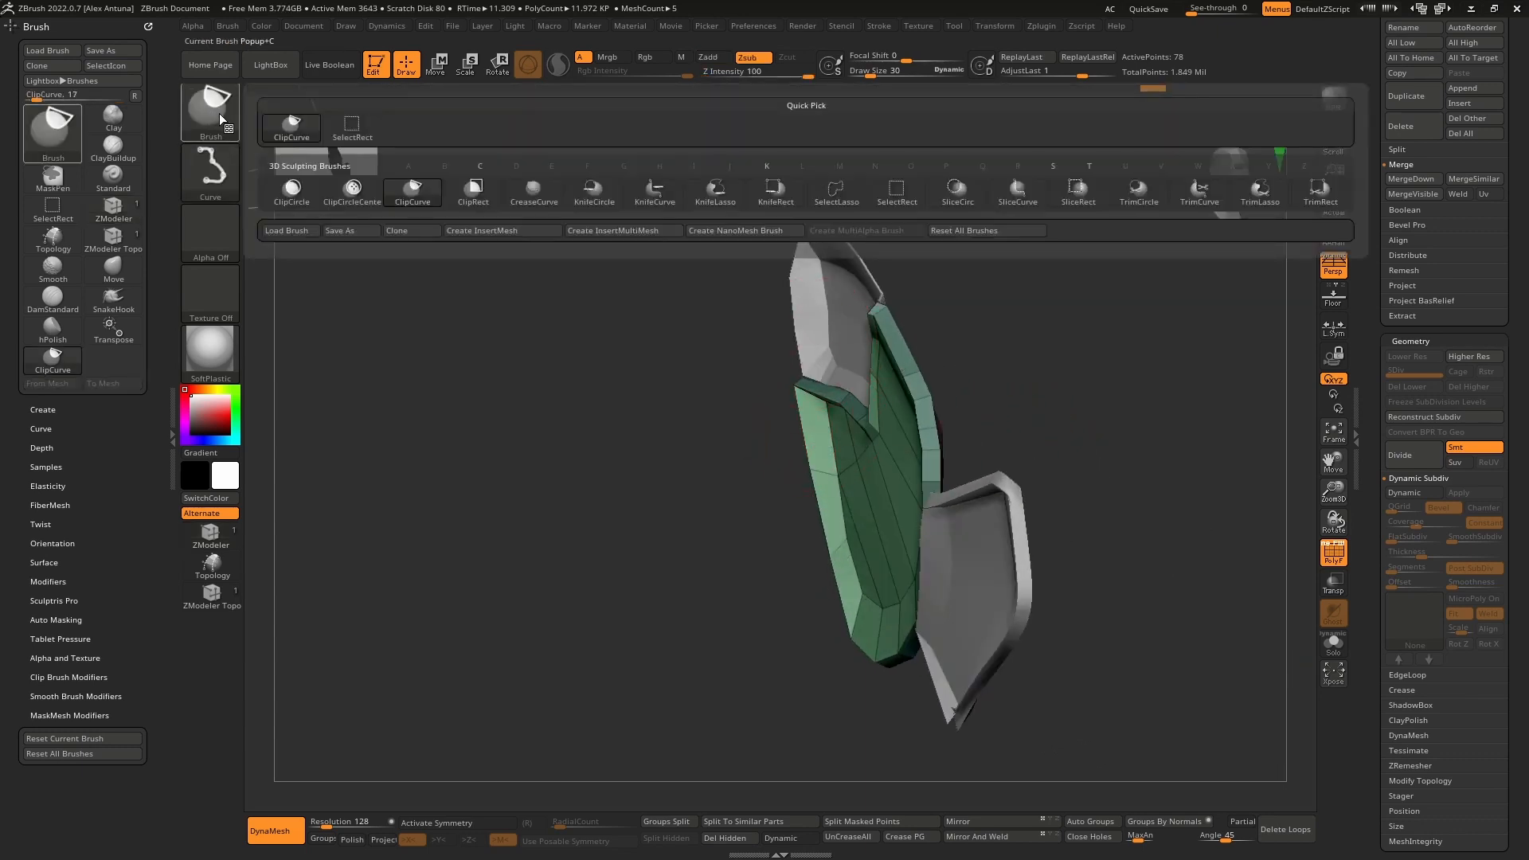
{"action": "left_click_drag", "start_coordinate": [742, 649], "coordinate": [961, 263], "text": "ctrl+shift"}
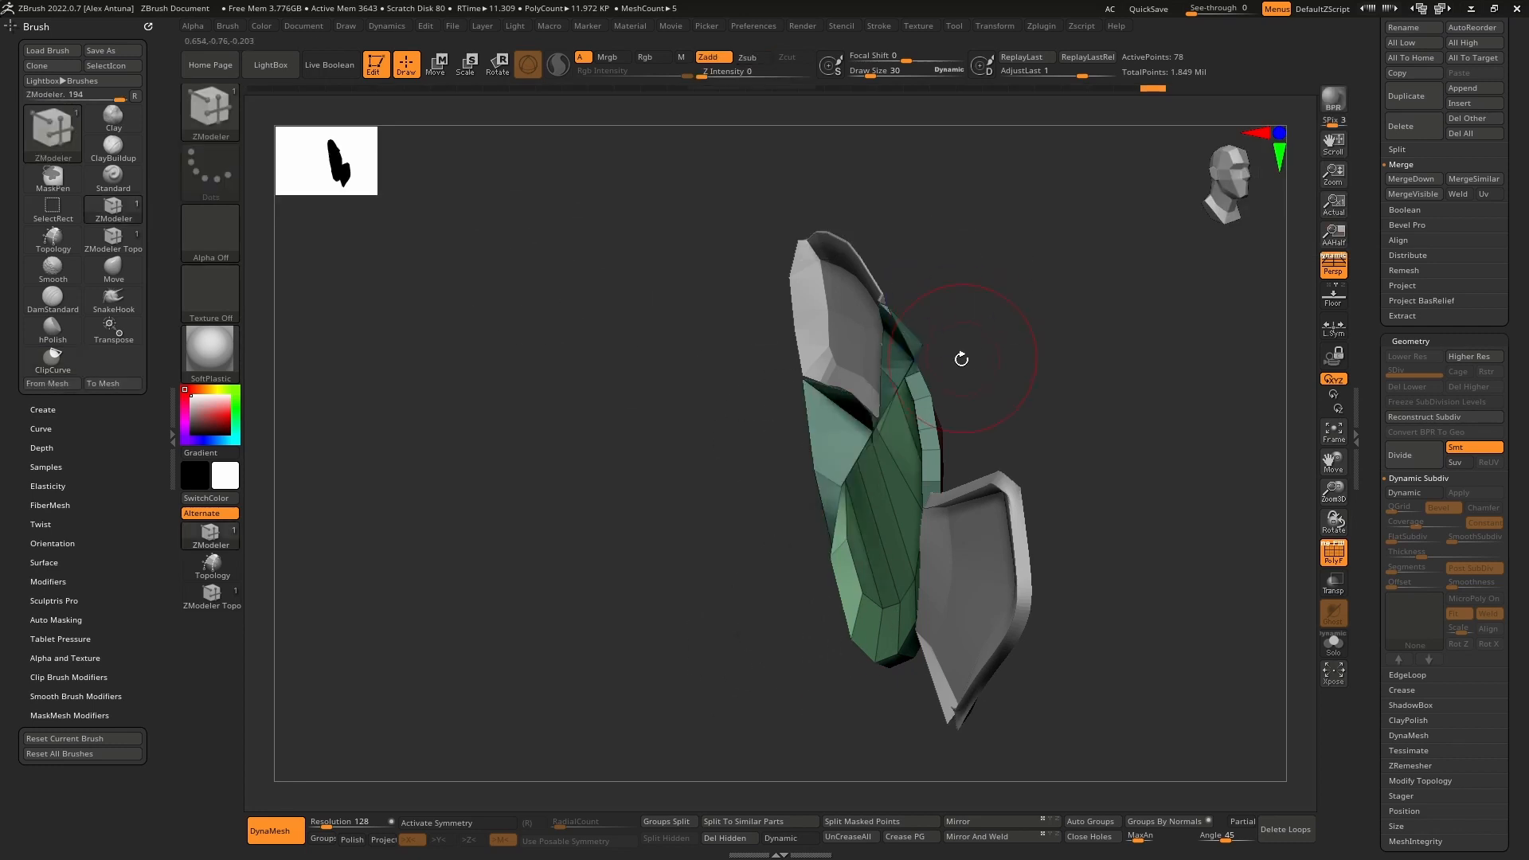
{"action": "right_click_drag", "start_coordinate": [961, 359], "coordinate": [860, 643]}
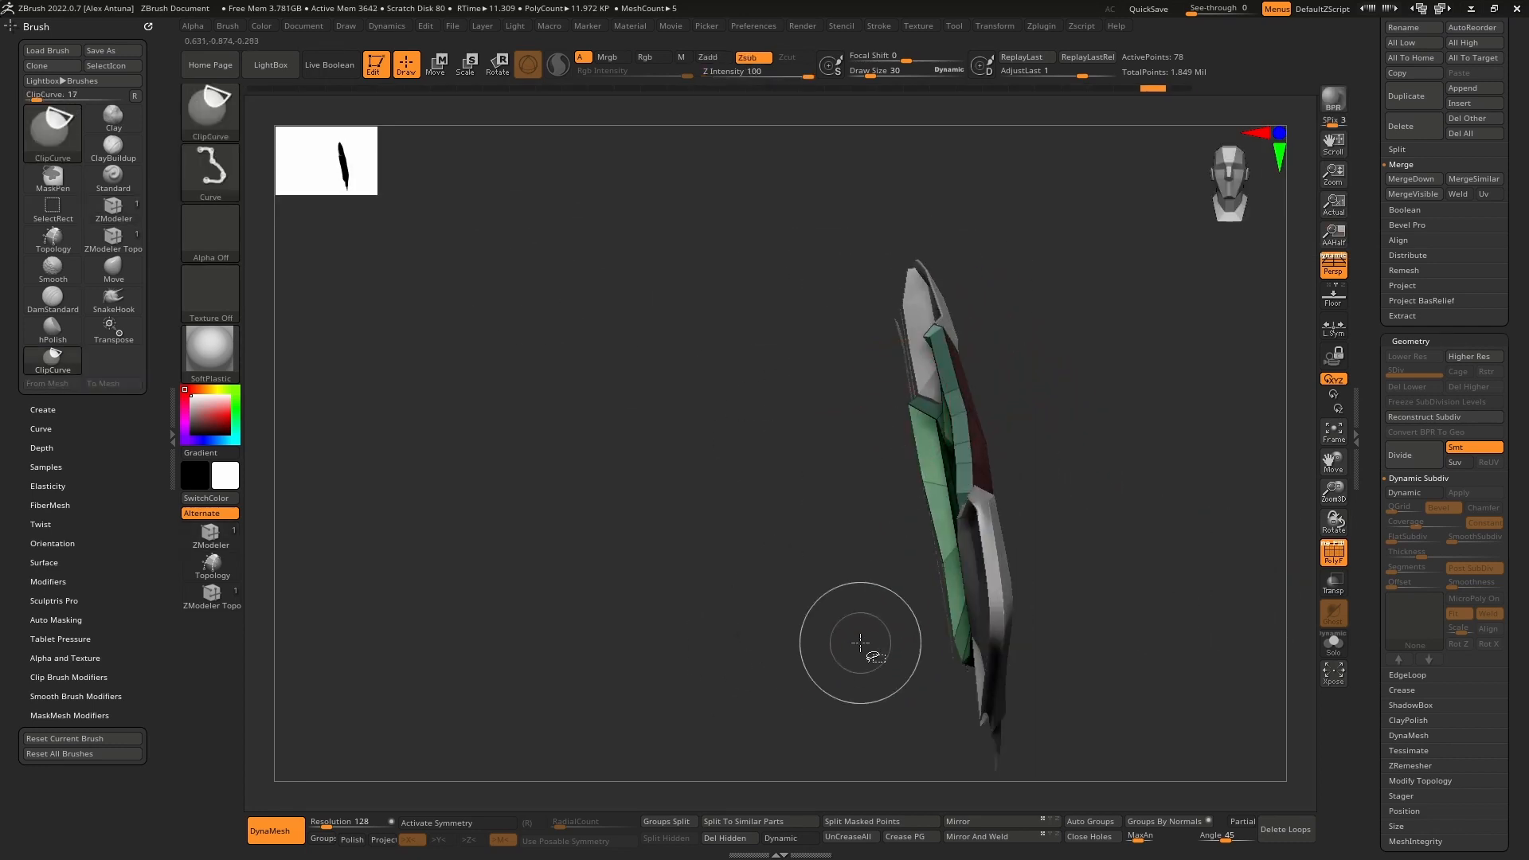
{"action": "mouse_move", "coordinate": [895, 711]}
{"action": "left_mouse_down", "text": "ctrl+shift"}
{"action": "mouse_move", "coordinate": [811, 380]}
{"action": "mouse_move", "coordinate": [826, 349]}
{"action": "mouse_move", "coordinate": [907, 769]}
{"action": "left_mouse_up", "text": "ctrl+shift"}
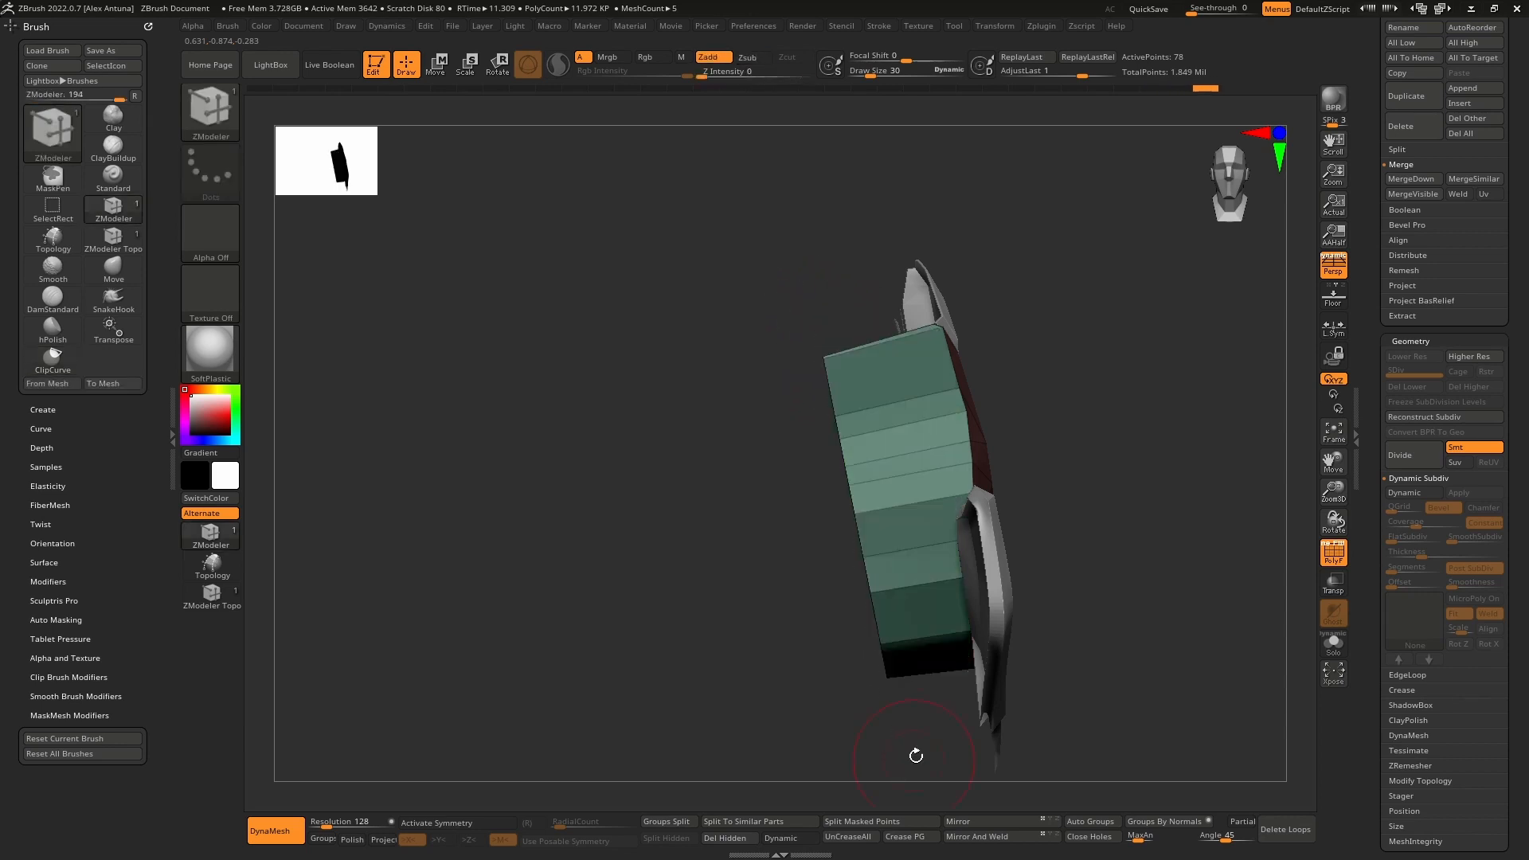
{"action": "right_click_drag", "start_coordinate": [916, 756], "coordinate": [929, 575]}
{"action": "key", "text": "ctrl+z"}
Step: Trim the panel's inner side again with ClipCurve lines along its length in a nearly edge-on view
{"action": "key", "text": "ctrl+shift"}
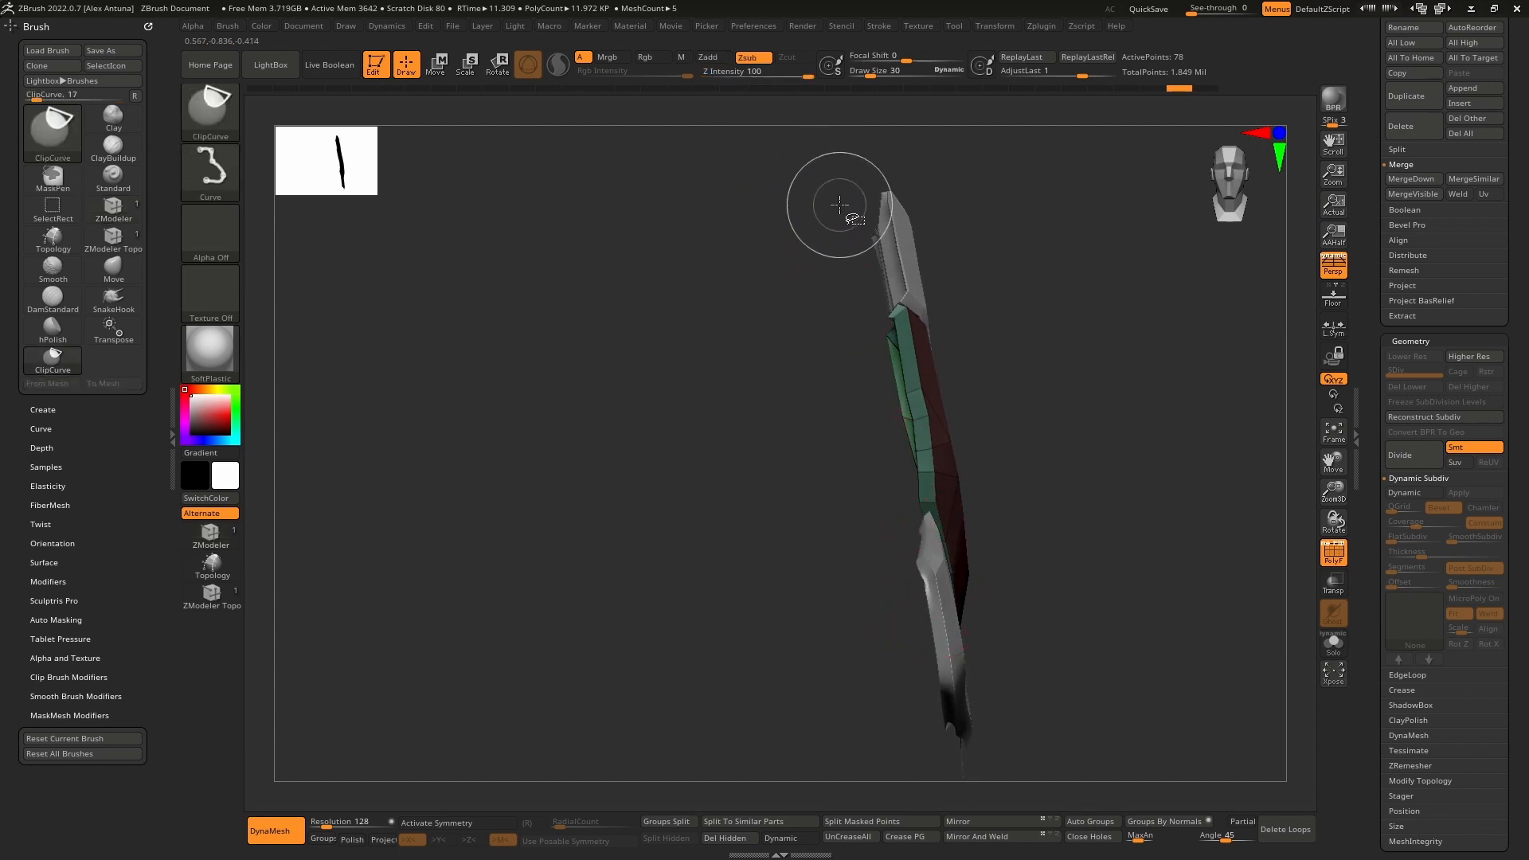
{"action": "left_click_drag", "start_coordinate": [821, 191], "coordinate": [870, 628], "text": "ctrl+shift"}
{"action": "left_click_drag", "start_coordinate": [900, 765], "coordinate": [940, 763], "text": "ctrl+shift"}
{"action": "right_click_drag", "start_coordinate": [949, 689], "coordinate": [1059, 446]}
{"action": "left_click_drag", "start_coordinate": [1198, 334], "coordinate": [1219, 366], "text": "ctrl"}
{"action": "right_click_drag", "start_coordinate": [1115, 399], "coordinate": [967, 446]}
{"action": "mouse_move", "coordinate": [968, 445]}
{"action": "right_mouse_down", "text": "ctrl"}
{"action": "mouse_move", "coordinate": [989, 496]}
{"action": "mouse_move", "coordinate": [916, 452]}
{"action": "mouse_move", "coordinate": [945, 450]}
{"action": "right_mouse_up", "text": "ctrl"}
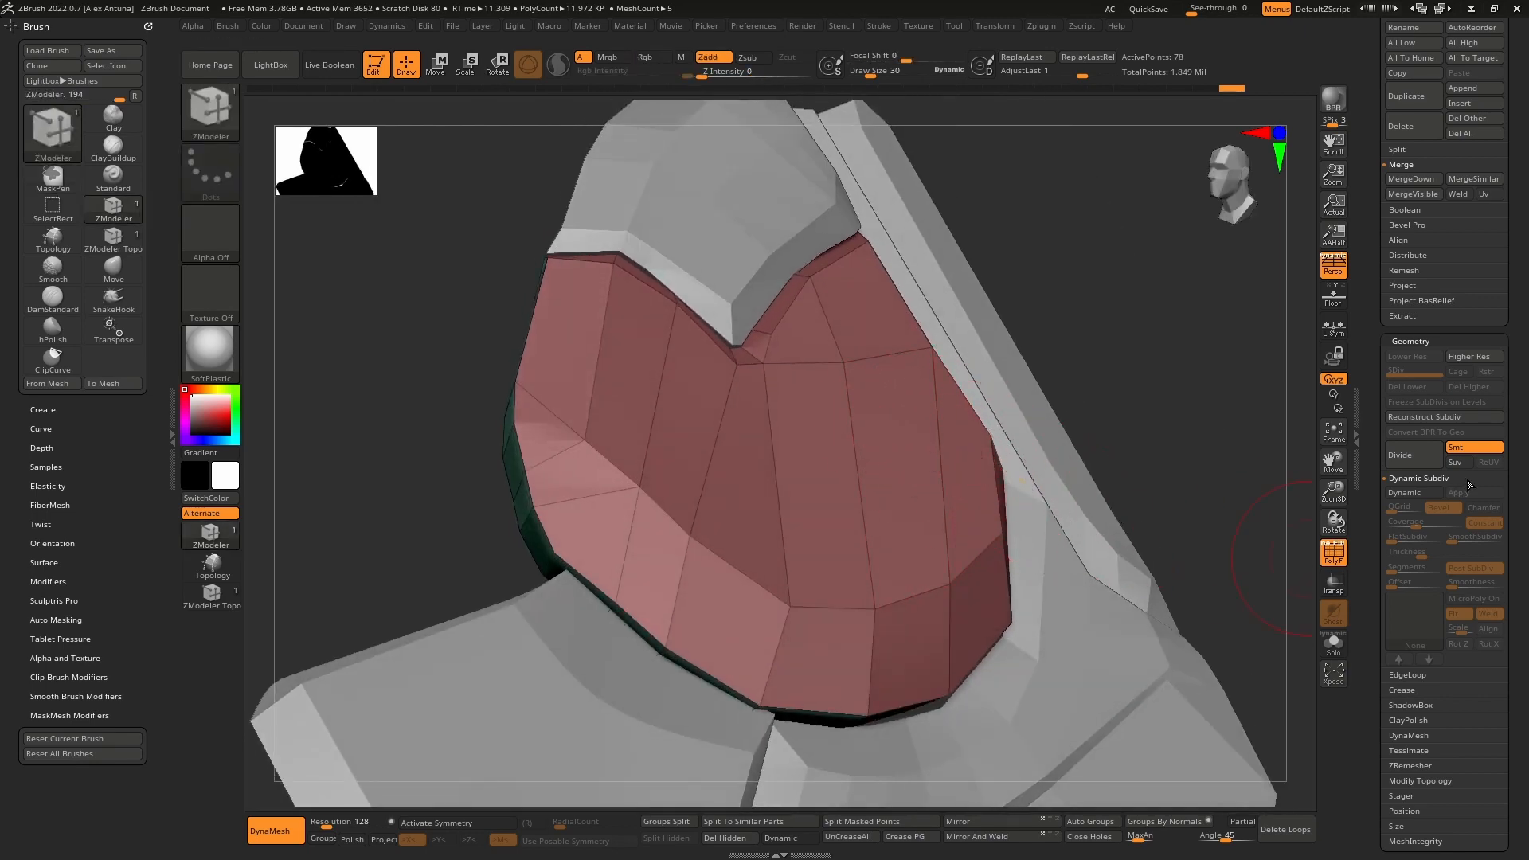
Step: Turn on Dynamic Subdiv for the panel, adjust its SmoothSubdiv level and switch the smoothing off again
{"action": "left_click", "coordinate": [1406, 493]}
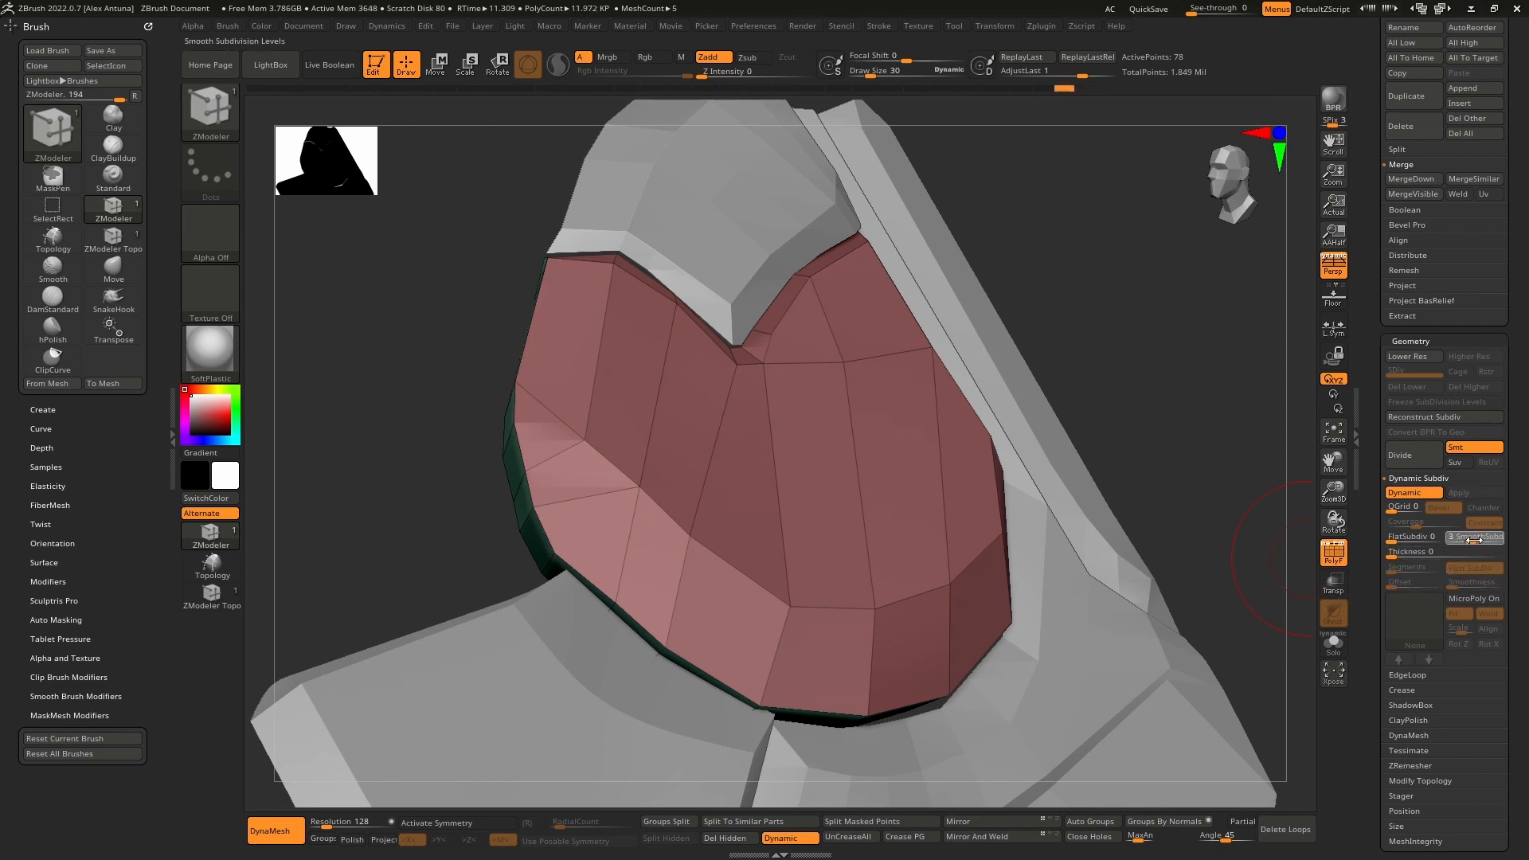
{"action": "left_click_drag", "start_coordinate": [1476, 540], "coordinate": [1477, 540]}
{"action": "right_click_drag", "start_coordinate": [1226, 554], "coordinate": [1273, 548]}
{"action": "left_click", "coordinate": [1404, 493]}
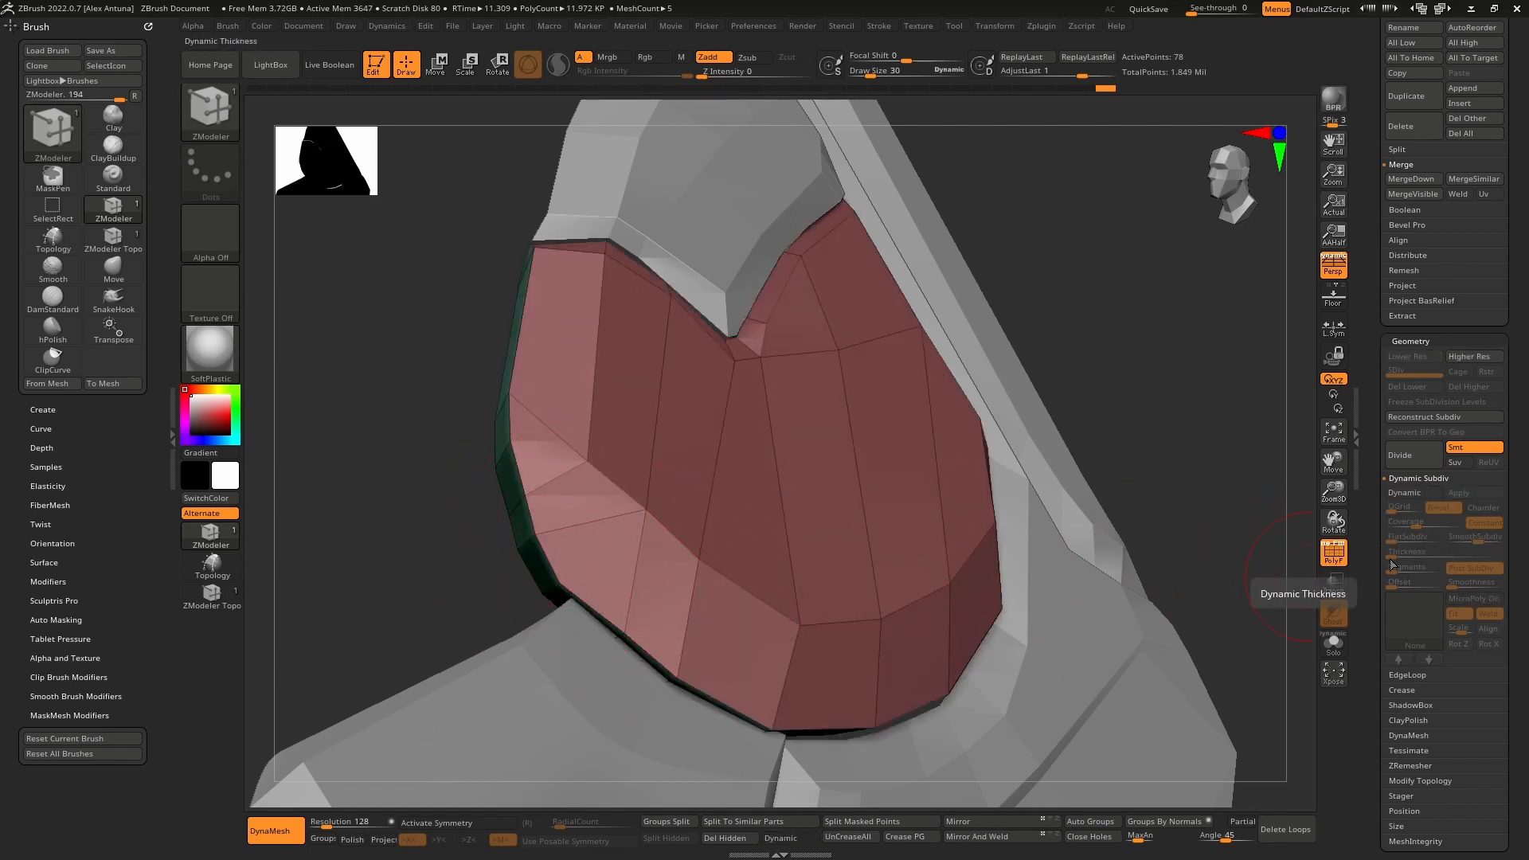
{"action": "left_click_drag", "start_coordinate": [1206, 549], "coordinate": [1242, 569]}
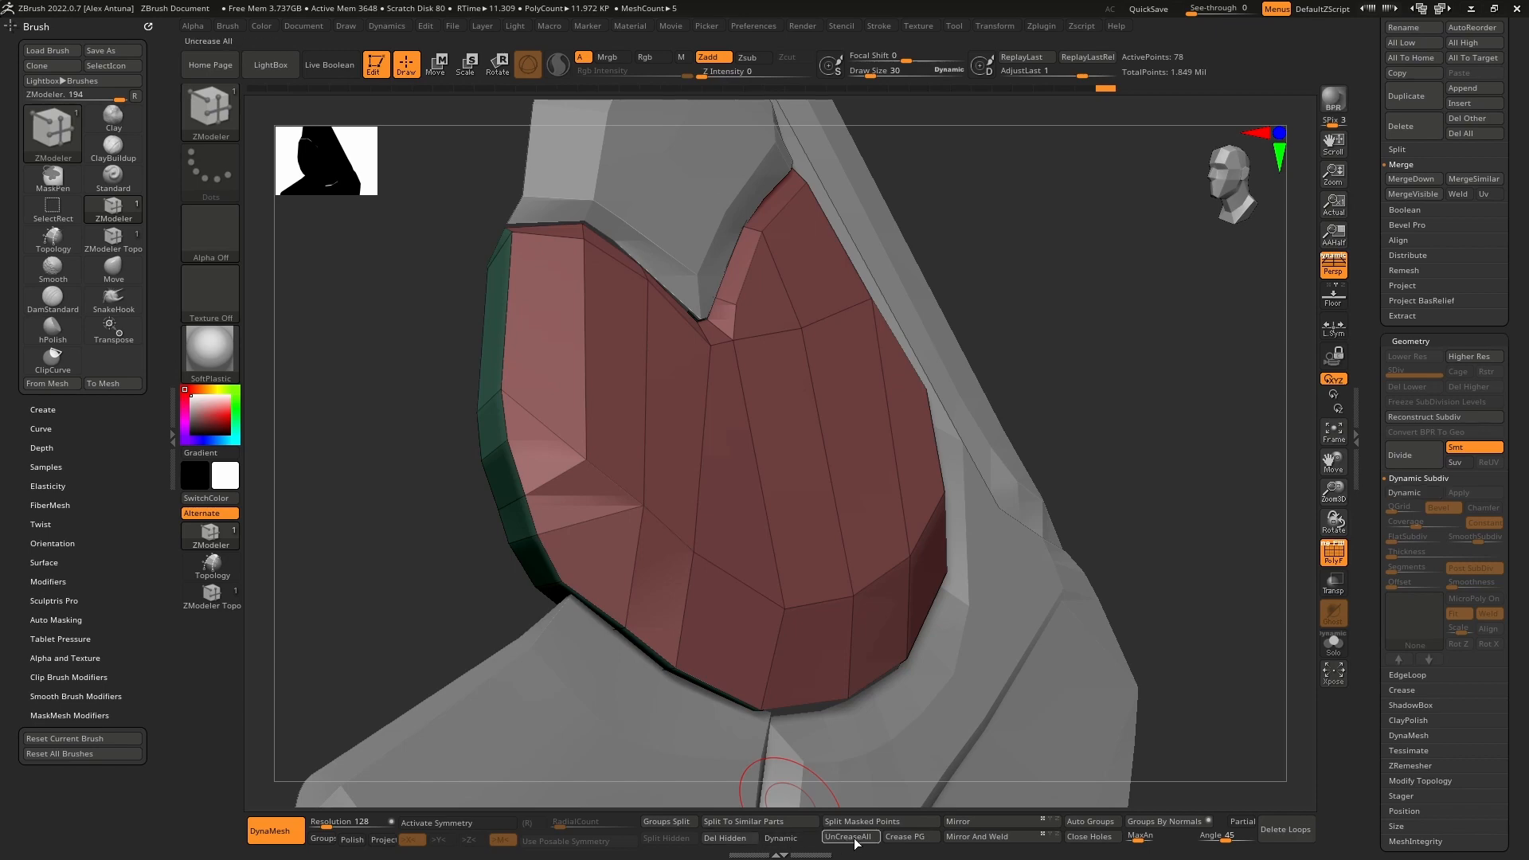
Step: Crease the panel along its polygroup borders and check the smoothed result briefly with Dynamic Subdiv
{"action": "left_click", "coordinate": [915, 838]}
{"action": "mouse_move", "coordinate": [740, 637]}
{"action": "right_mouse_down"}
{"action": "mouse_move", "coordinate": [844, 589]}
{"action": "mouse_move", "coordinate": [637, 550]}
{"action": "mouse_move", "coordinate": [624, 566]}
{"action": "mouse_move", "coordinate": [749, 489]}
{"action": "right_mouse_up"}
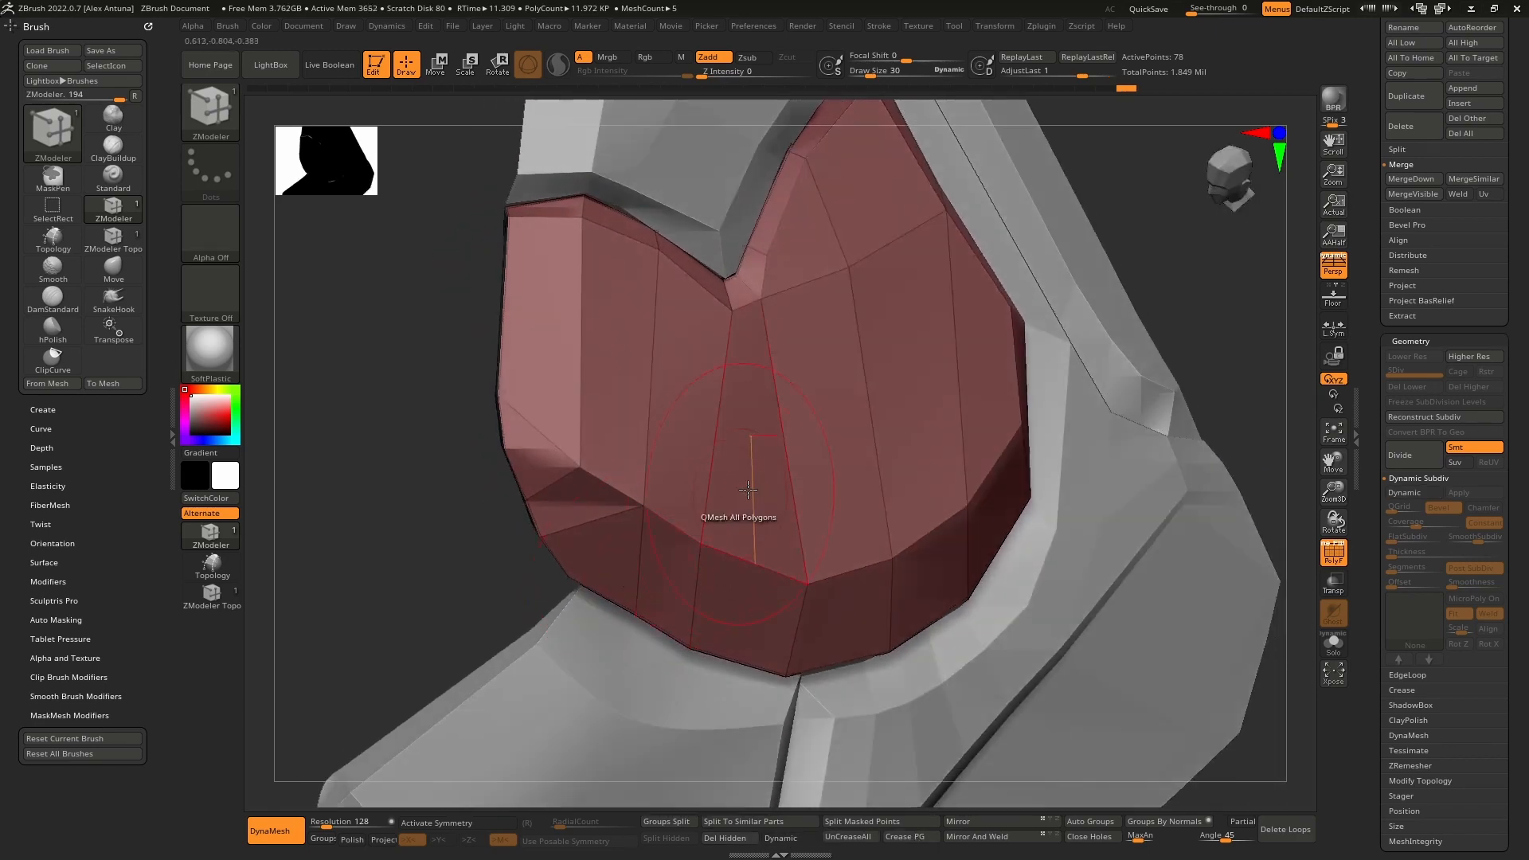
{"action": "left_click", "coordinate": [1433, 494]}
{"action": "right_click_drag", "start_coordinate": [995, 557], "coordinate": [803, 522]}
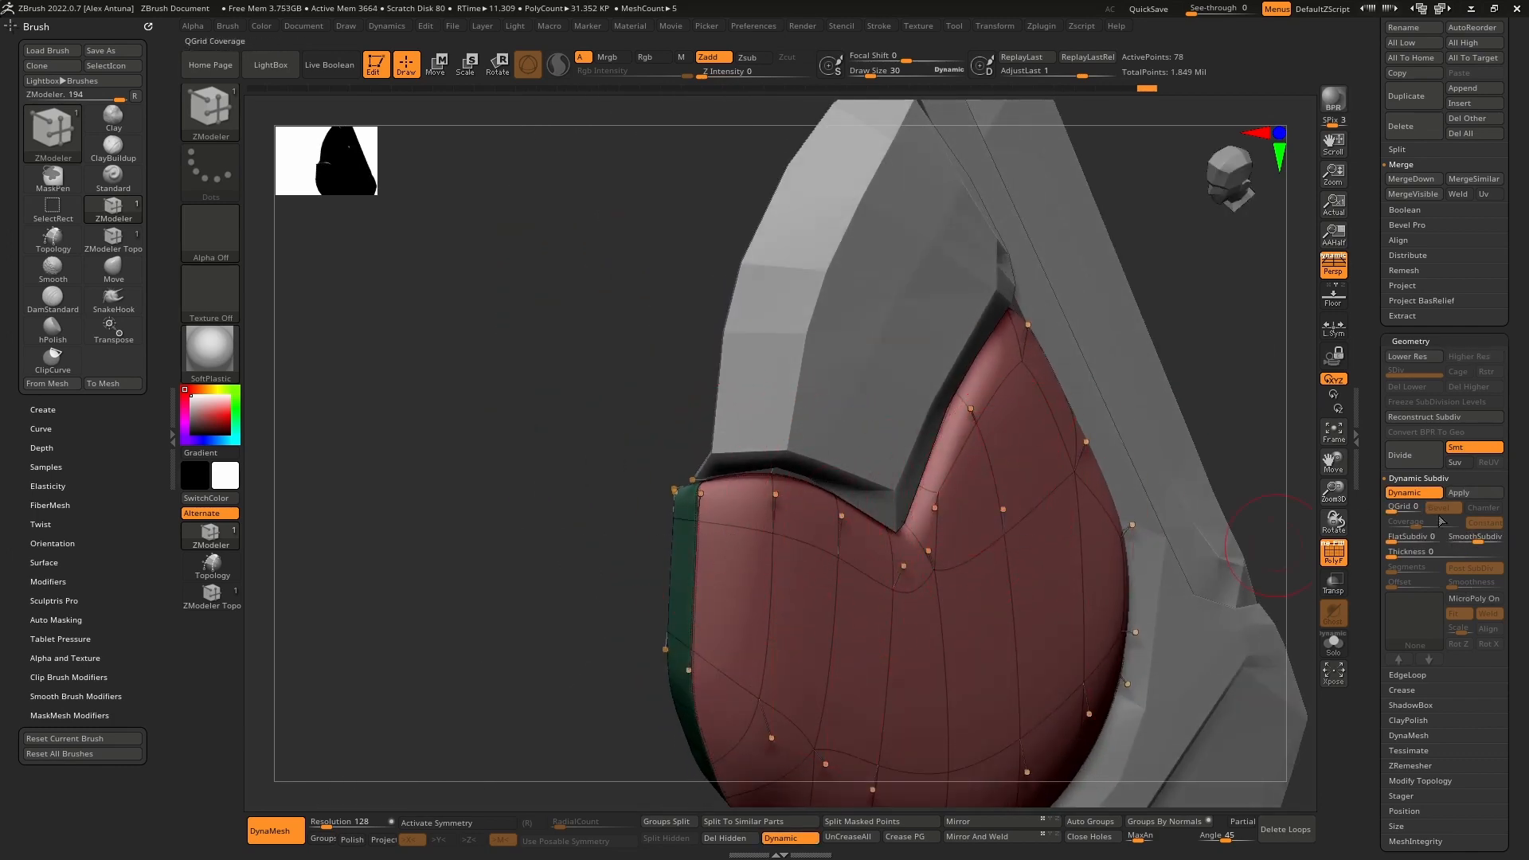
{"action": "left_click", "coordinate": [1414, 493]}
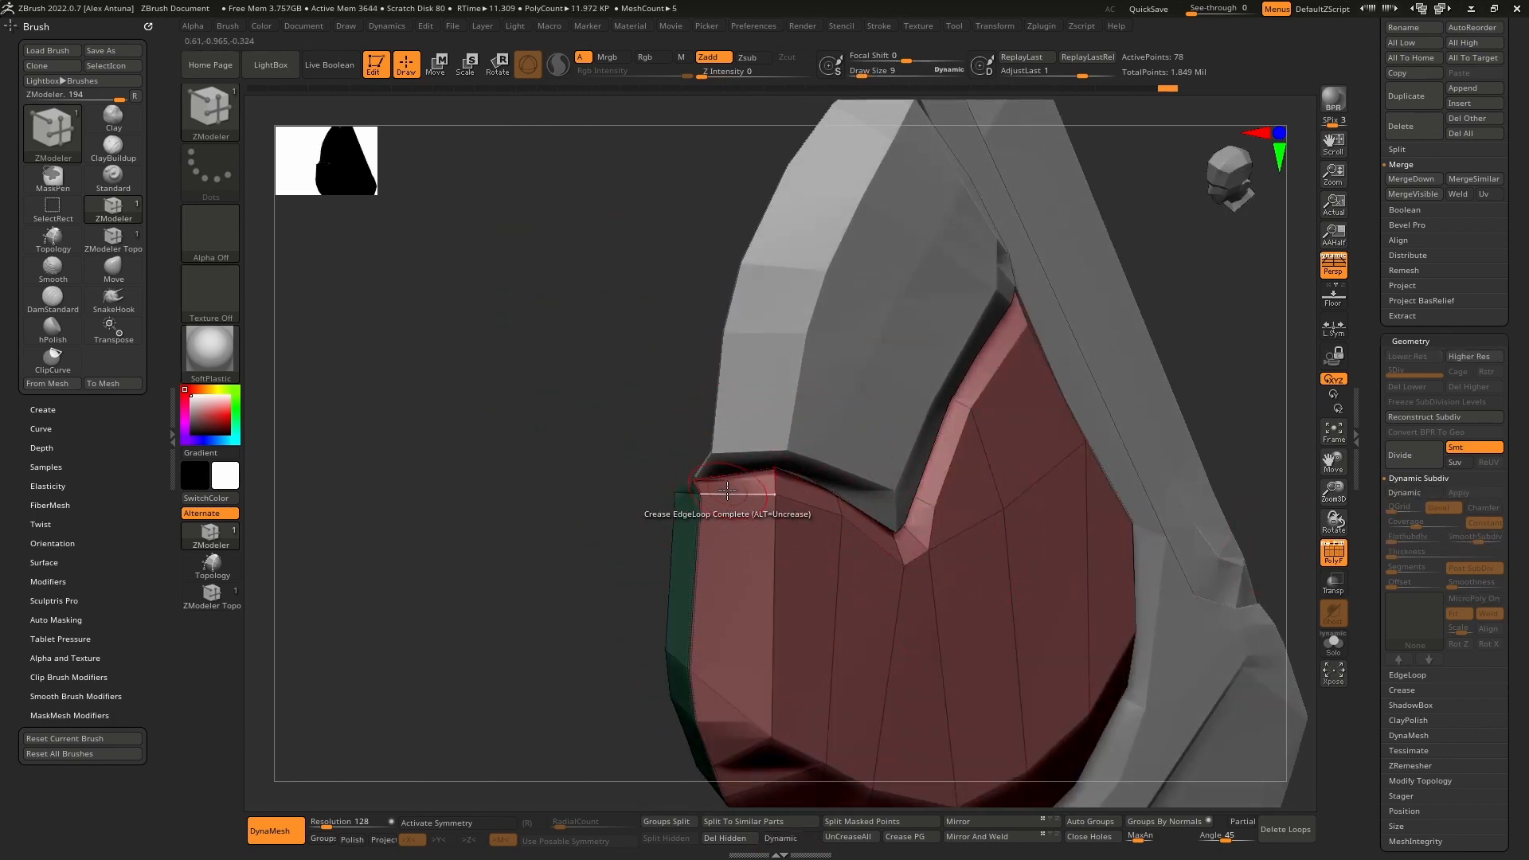
Step: Set ZModeler's edge Crease target to EdgeLoop Partial and crease the edges bordering the panel's front face
{"action": "right_click_drag", "start_coordinate": [808, 502], "coordinate": [907, 453]}
{"action": "right_click_drag", "start_coordinate": [794, 454], "coordinate": [756, 398]}
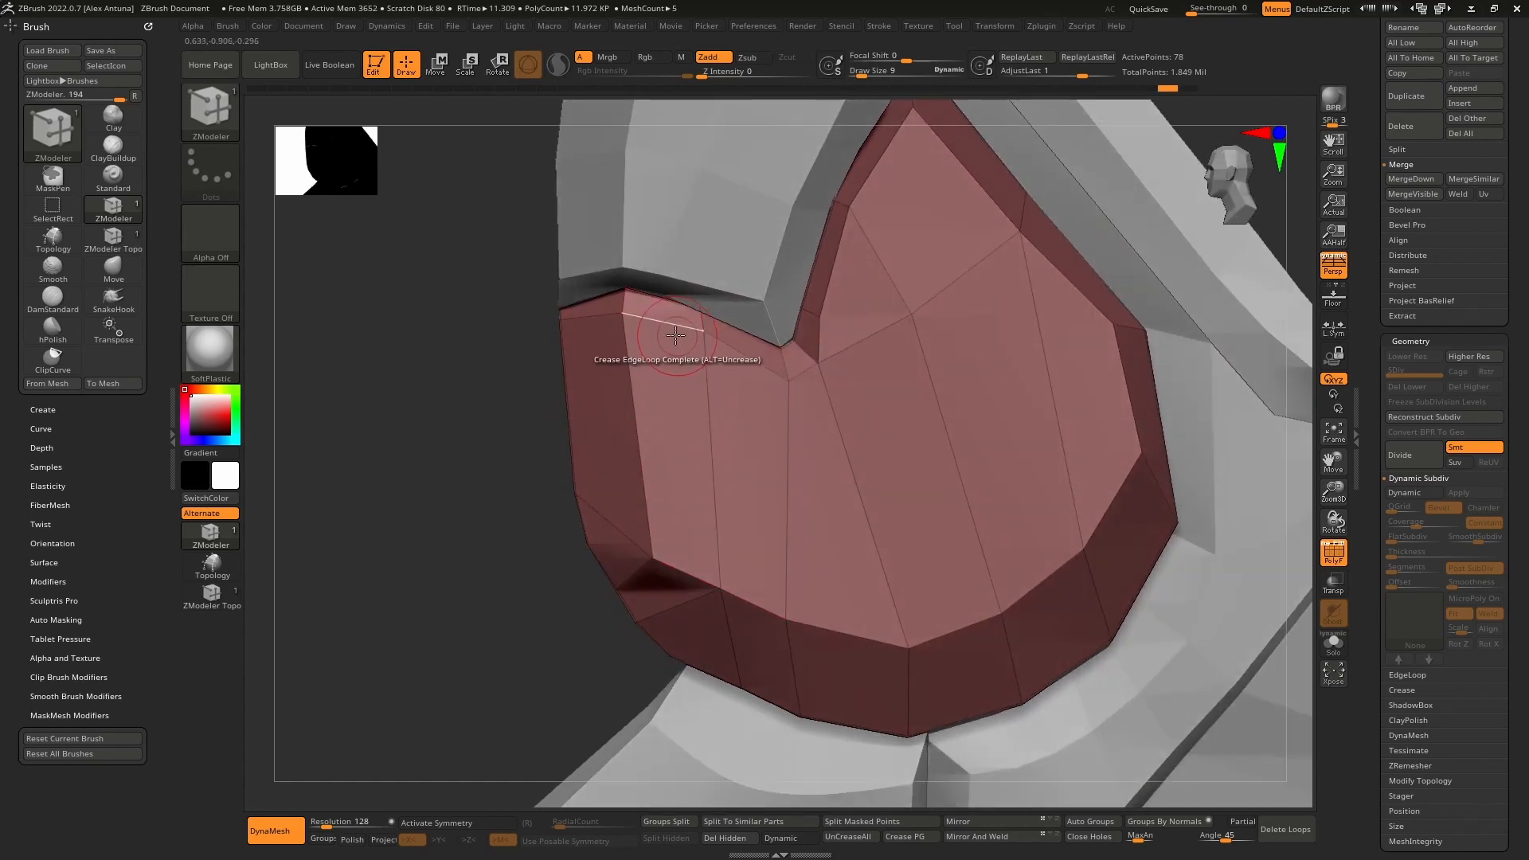
{"action": "key", "text": "space"}
{"action": "left_click", "coordinate": [548, 510]}
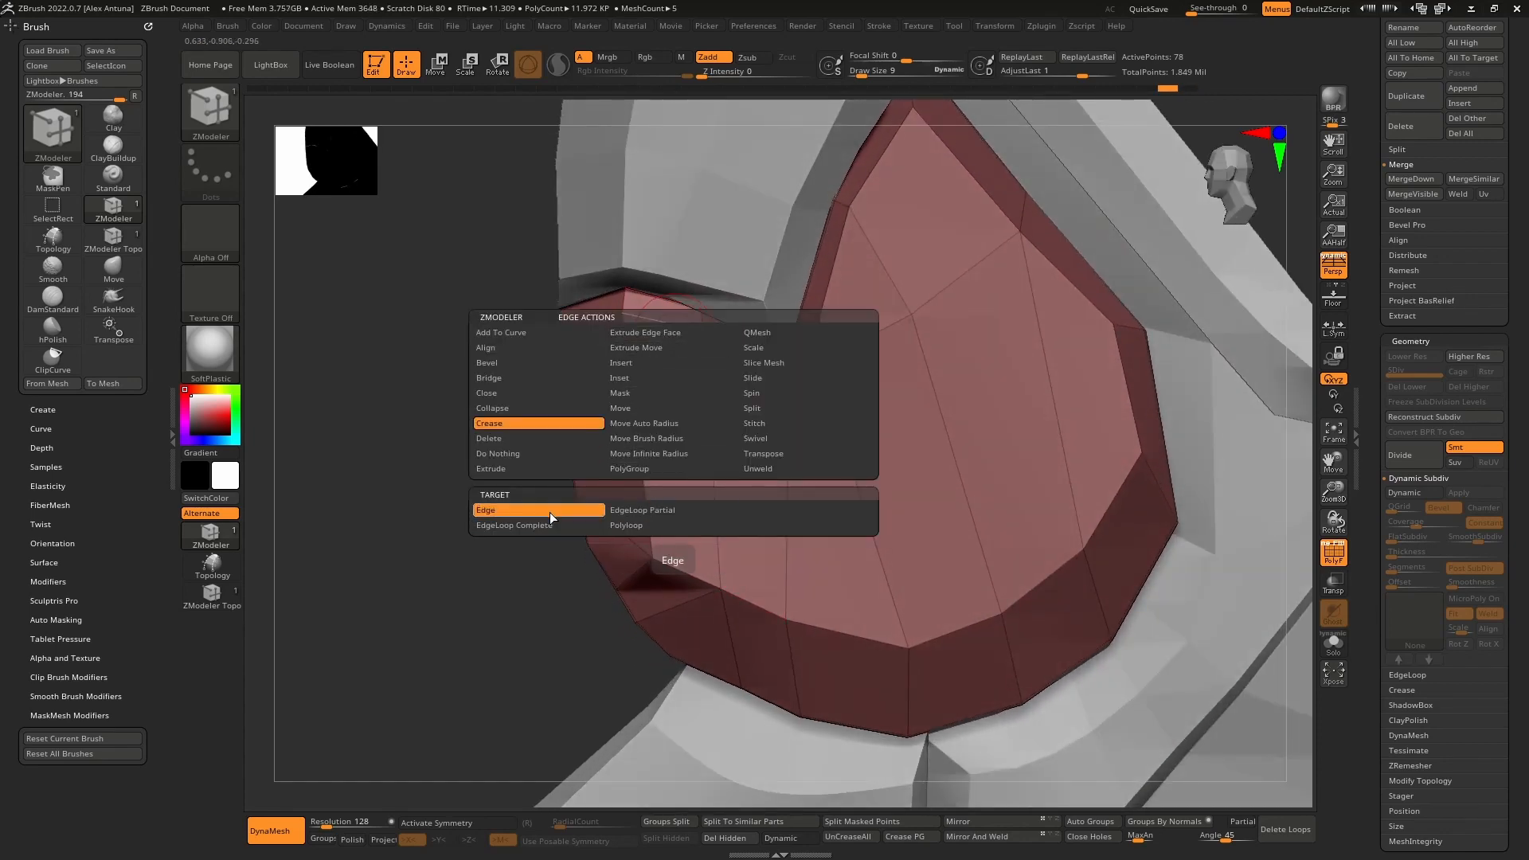
{"action": "left_click", "coordinate": [649, 510]}
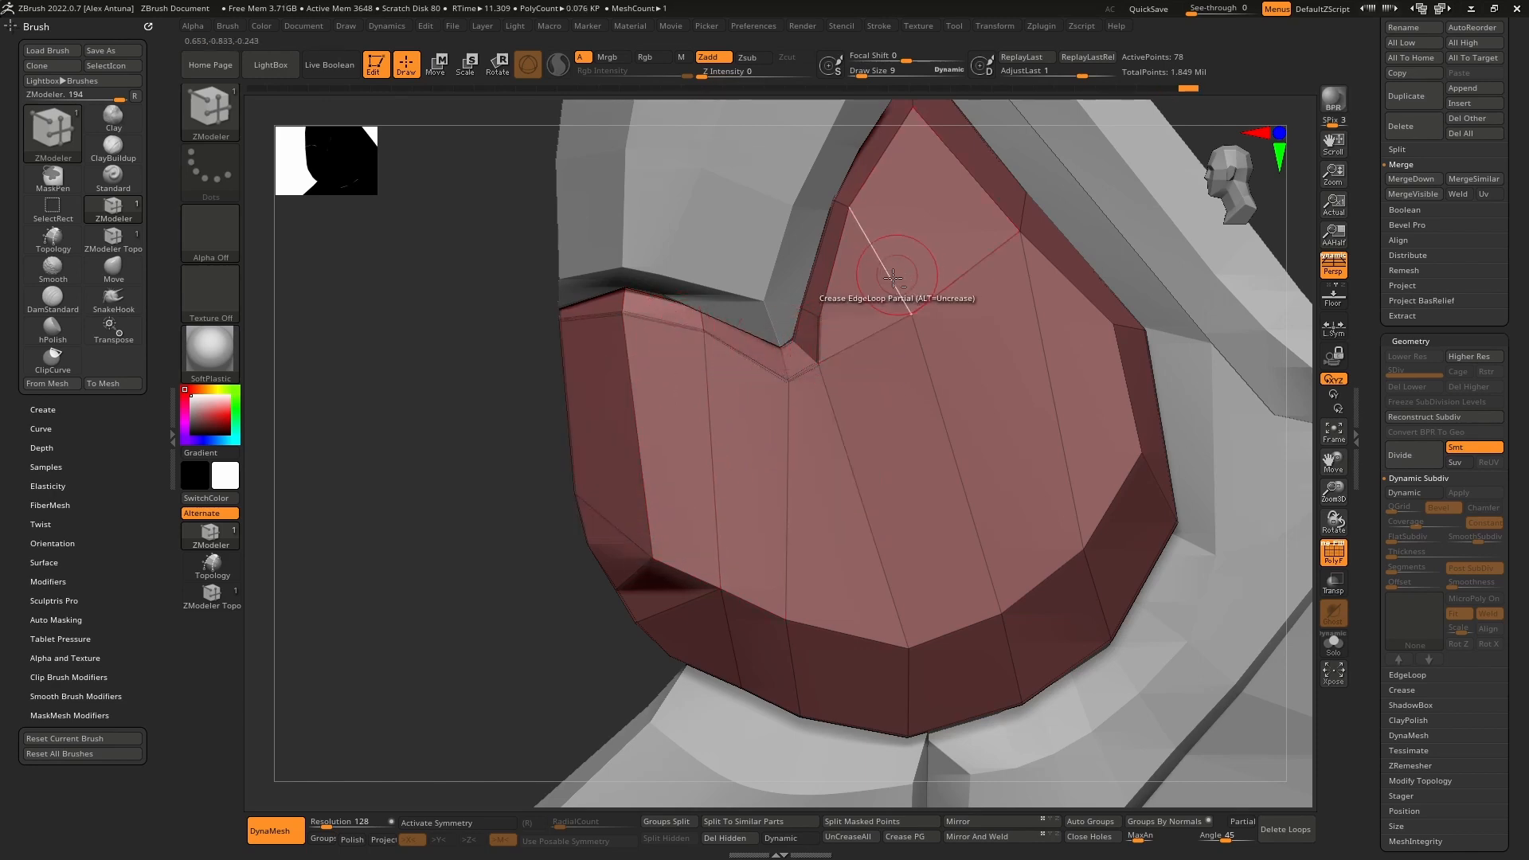
{"action": "right_click_drag", "start_coordinate": [893, 277], "coordinate": [692, 430]}
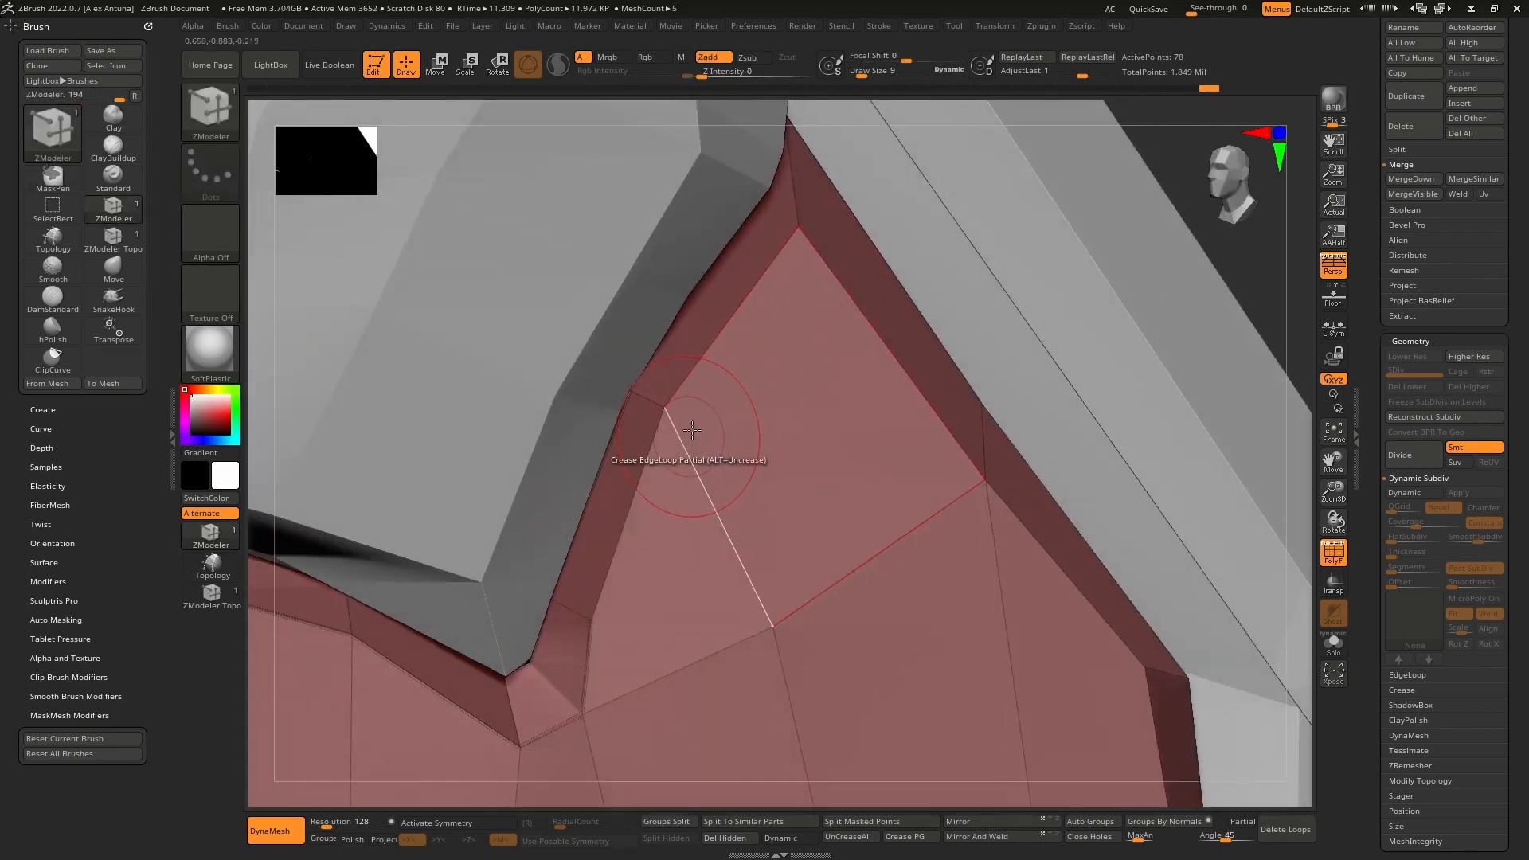
{"action": "right_click_drag", "start_coordinate": [786, 324], "coordinate": [769, 324]}
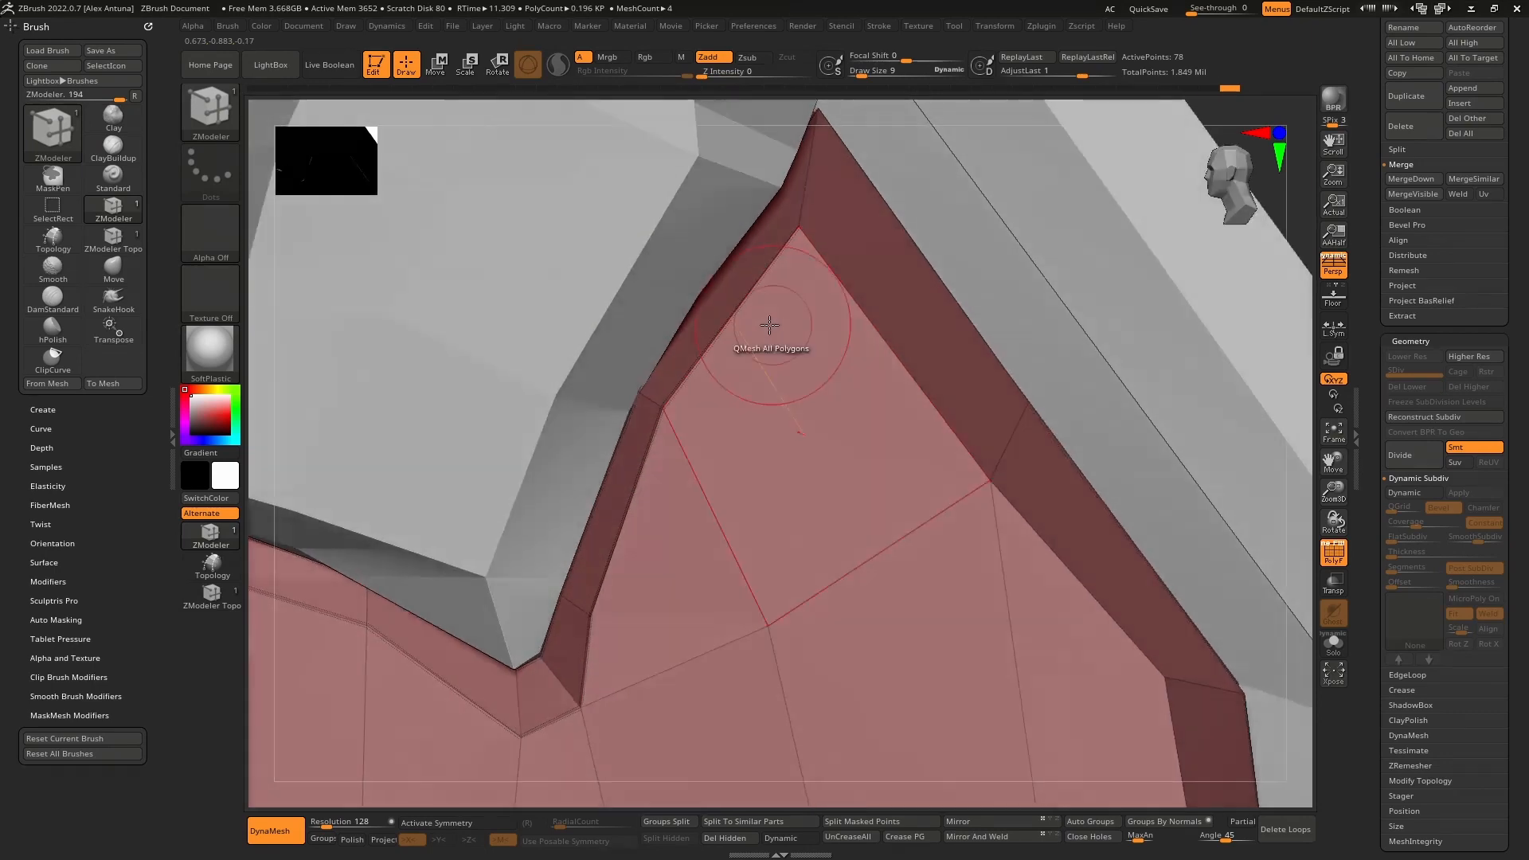
{"action": "right_click_drag", "start_coordinate": [918, 385], "coordinate": [852, 283]}
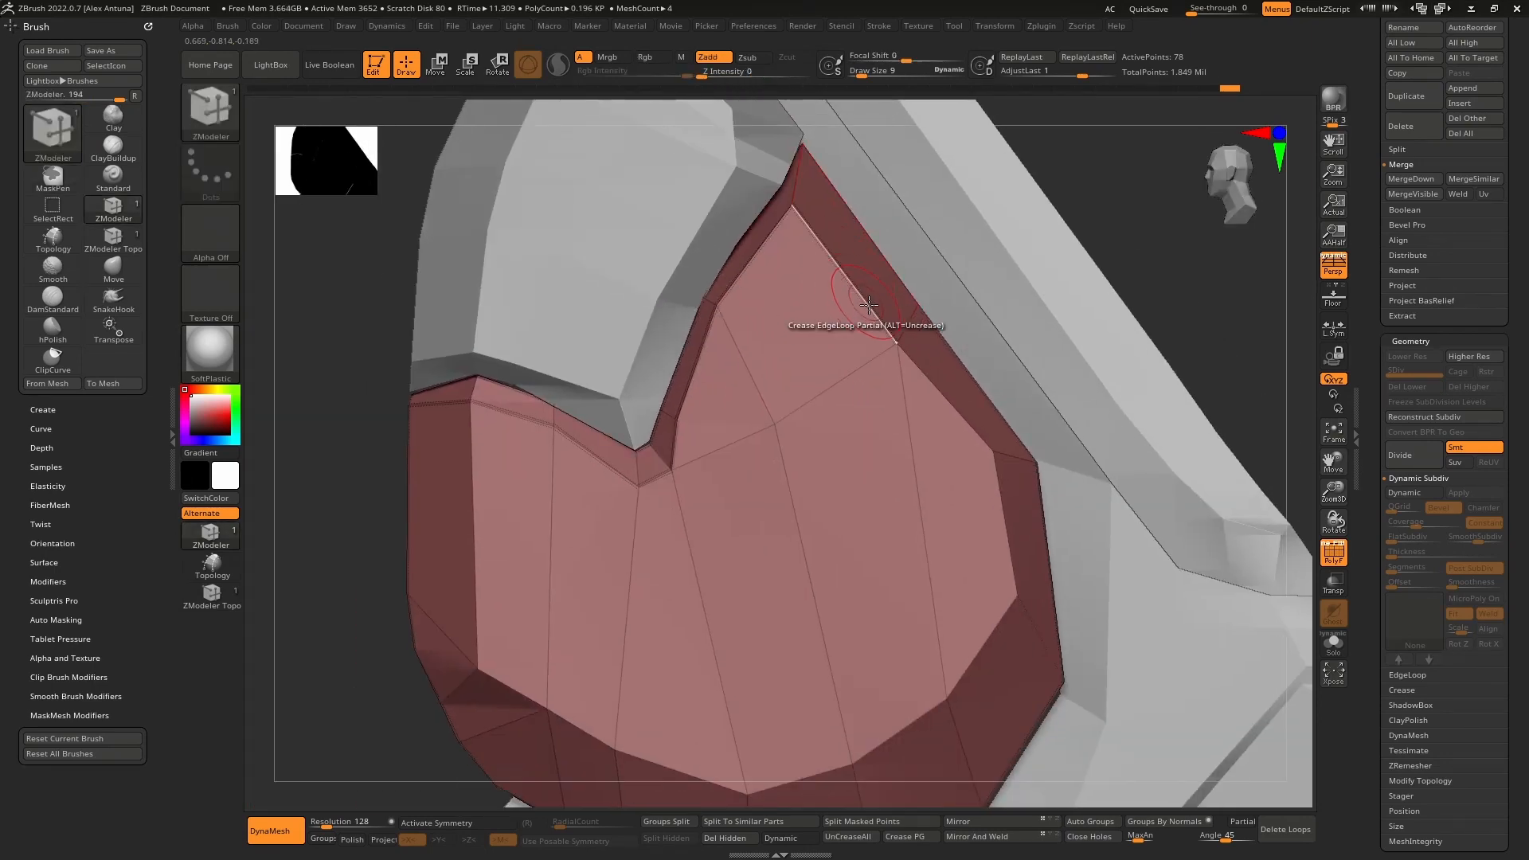
{"action": "right_click_drag", "start_coordinate": [982, 497], "coordinate": [993, 455], "text": "alt"}
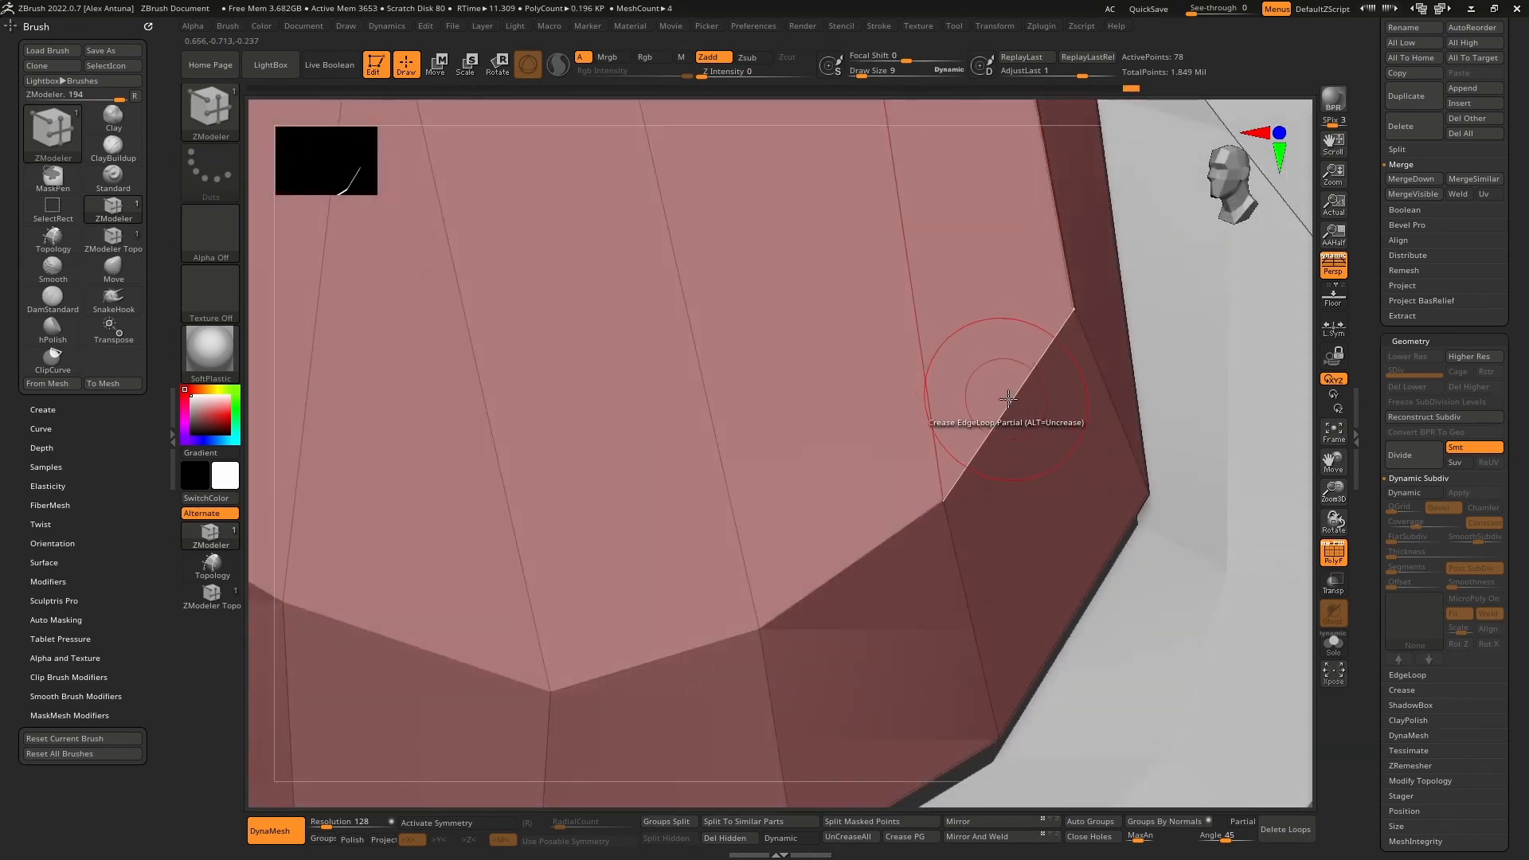
Step: Toggle Dynamic Subdiv to compare the creased panel, choosing Always YES for activating it automatically
{"action": "left_click", "coordinate": [1414, 493]}
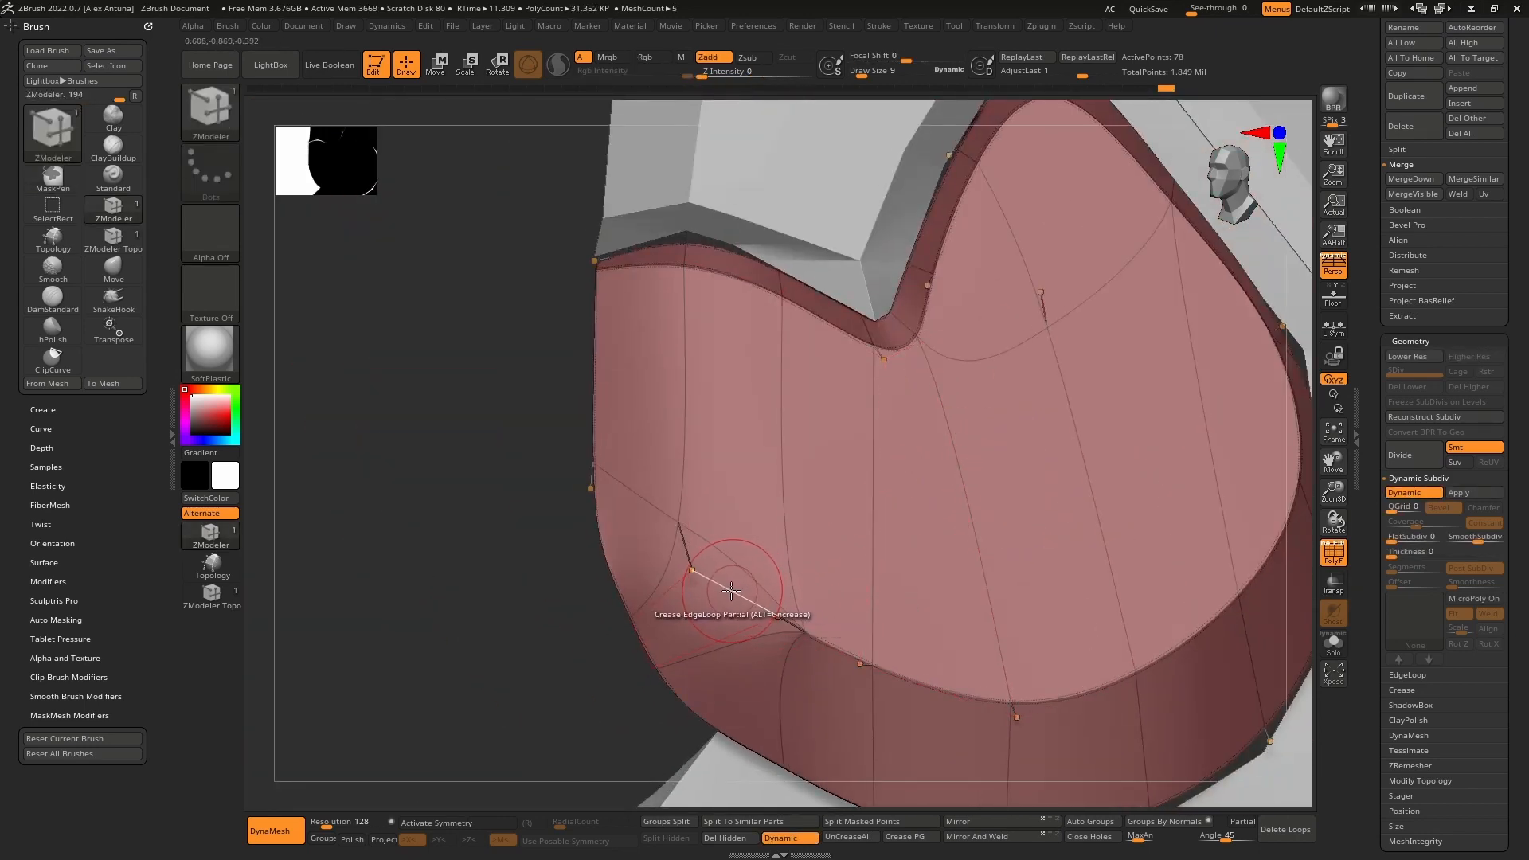
{"action": "key", "text": "shift+d"}
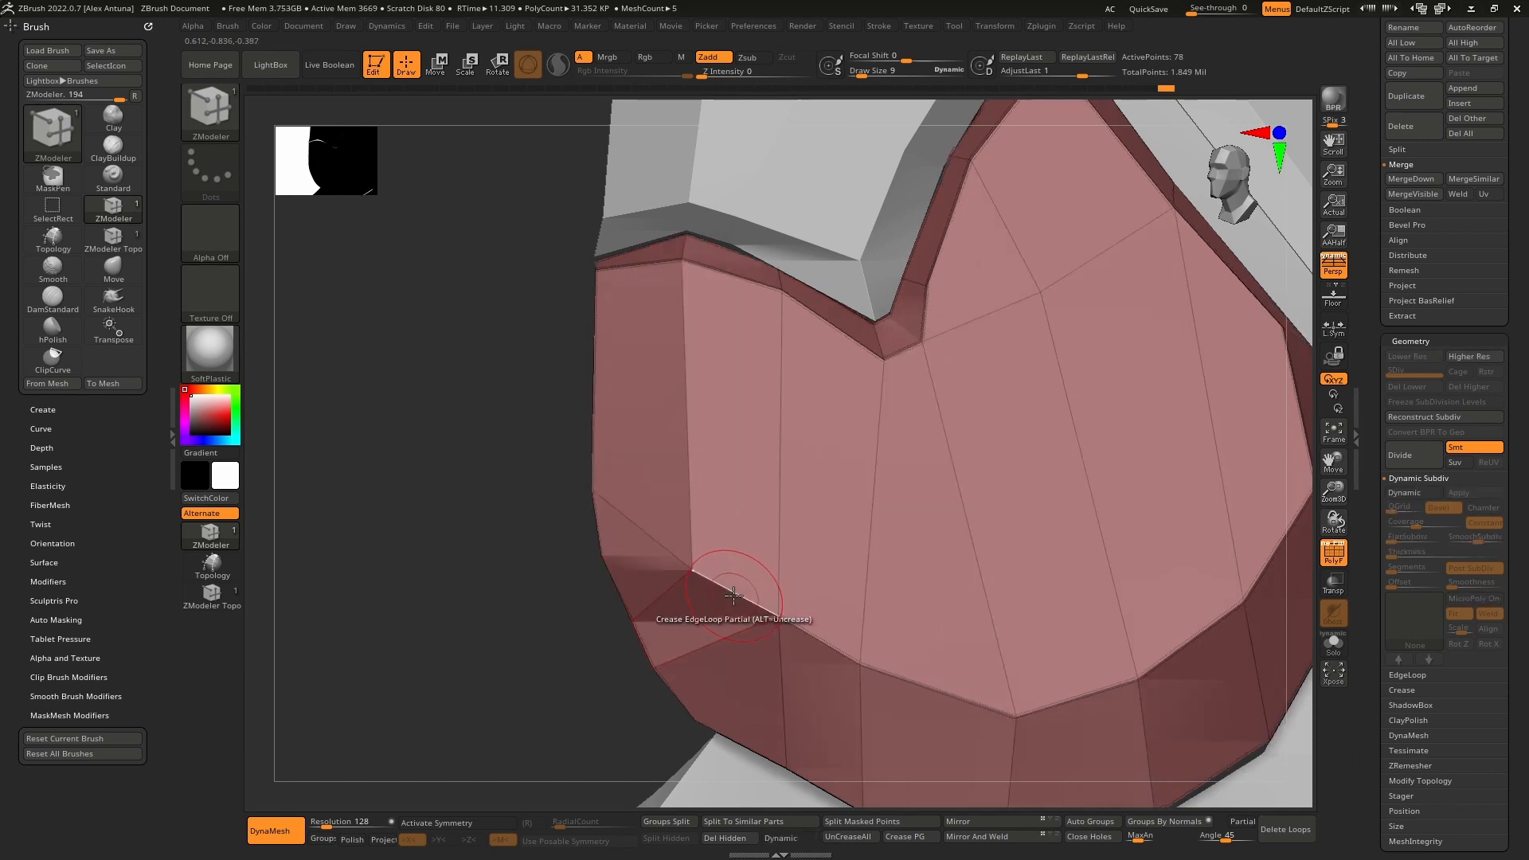
{"action": "key", "text": "d"}
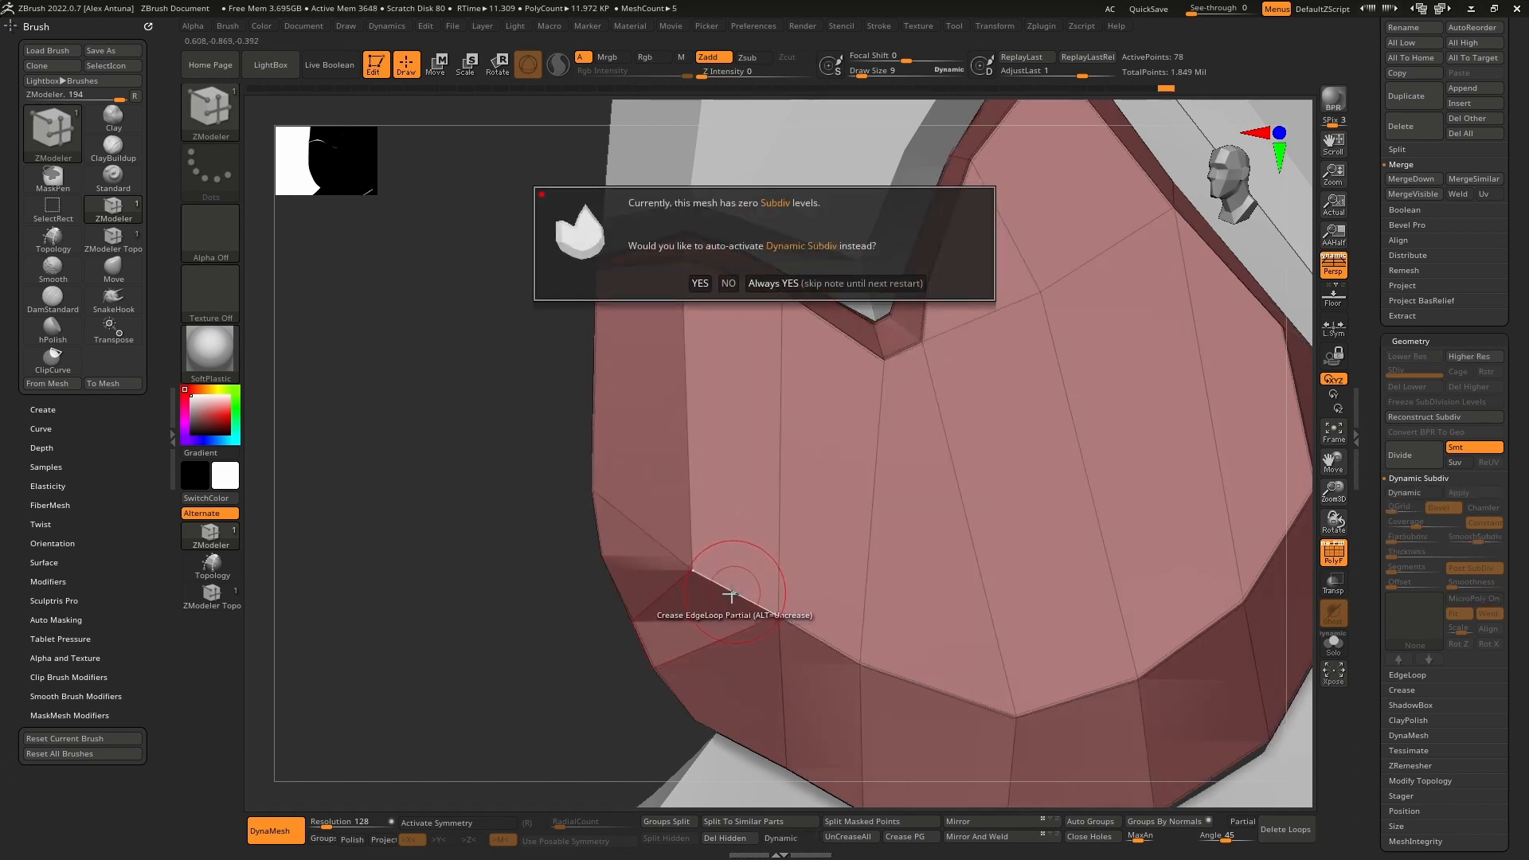
{"action": "left_click", "coordinate": [800, 283]}
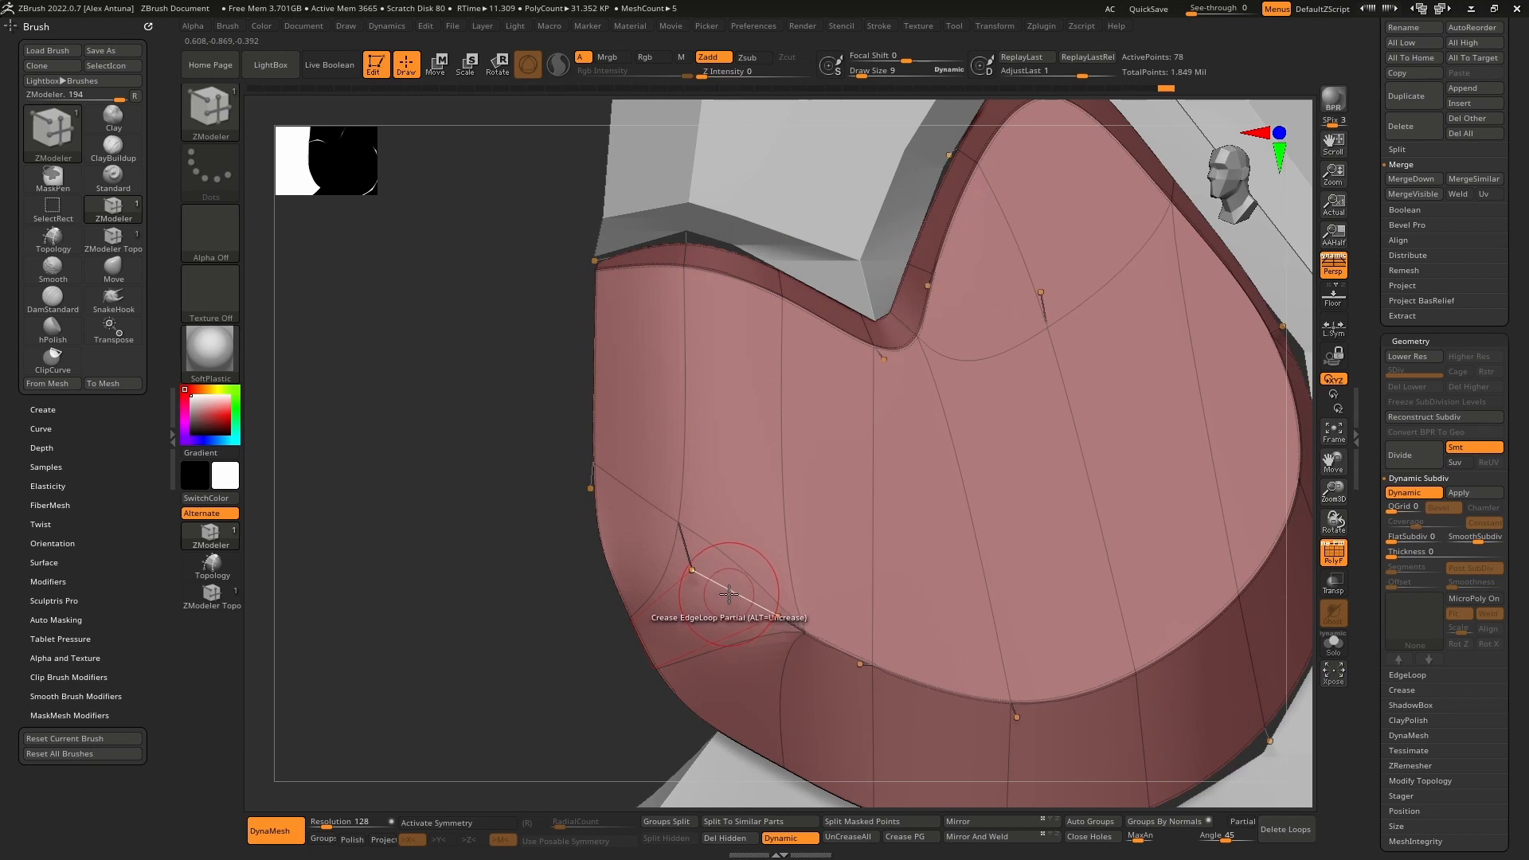
Step: Test a partial edge-loop crease at the panel's lower corner and crease the vertical edge beside its narrow side strip
{"action": "left_click", "coordinate": [728, 594]}
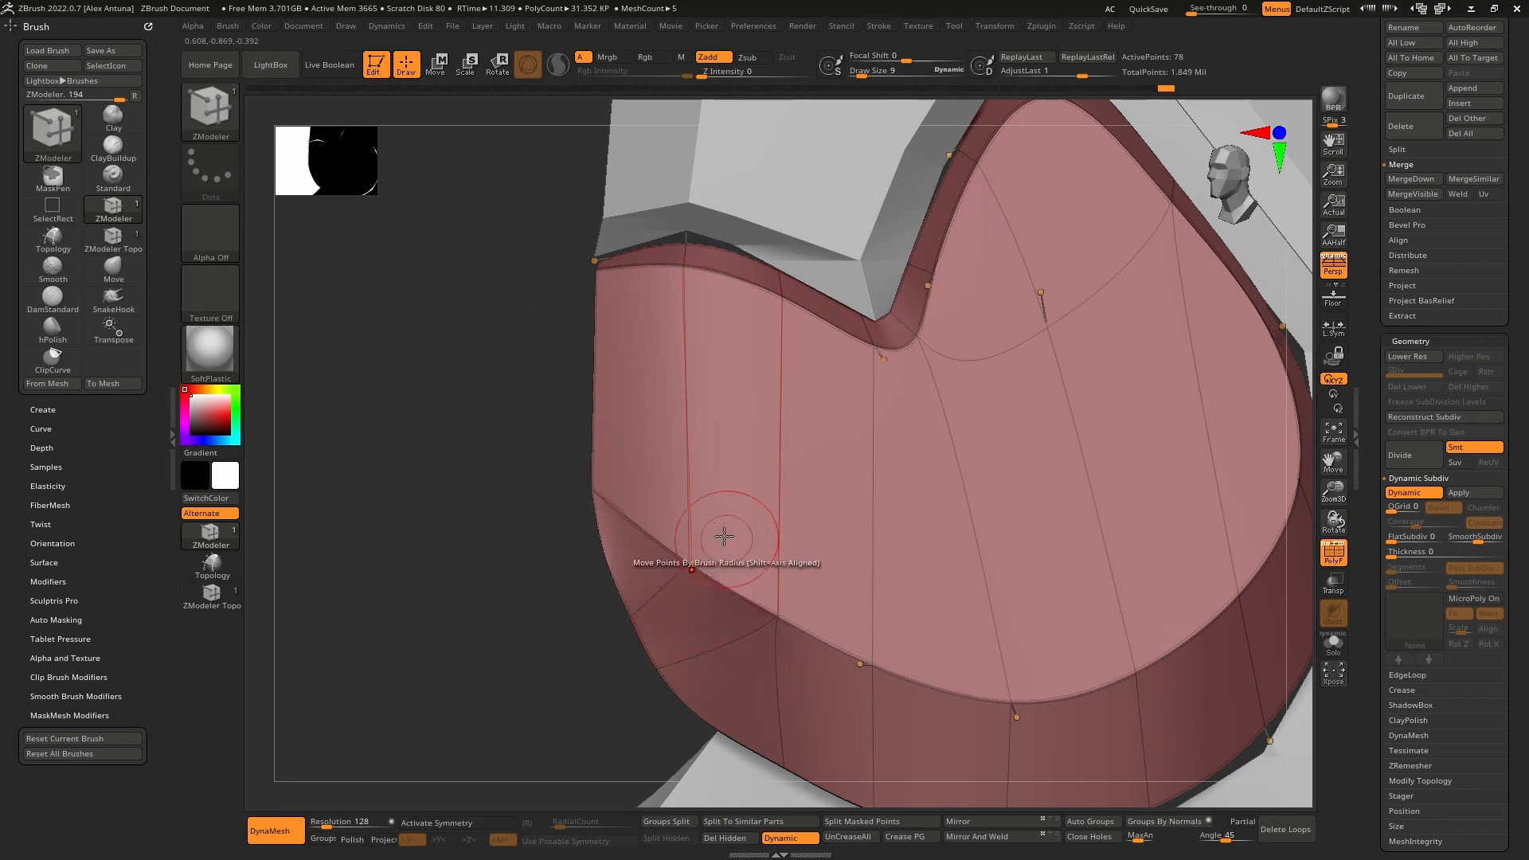
{"action": "left_click", "coordinate": [692, 497]}
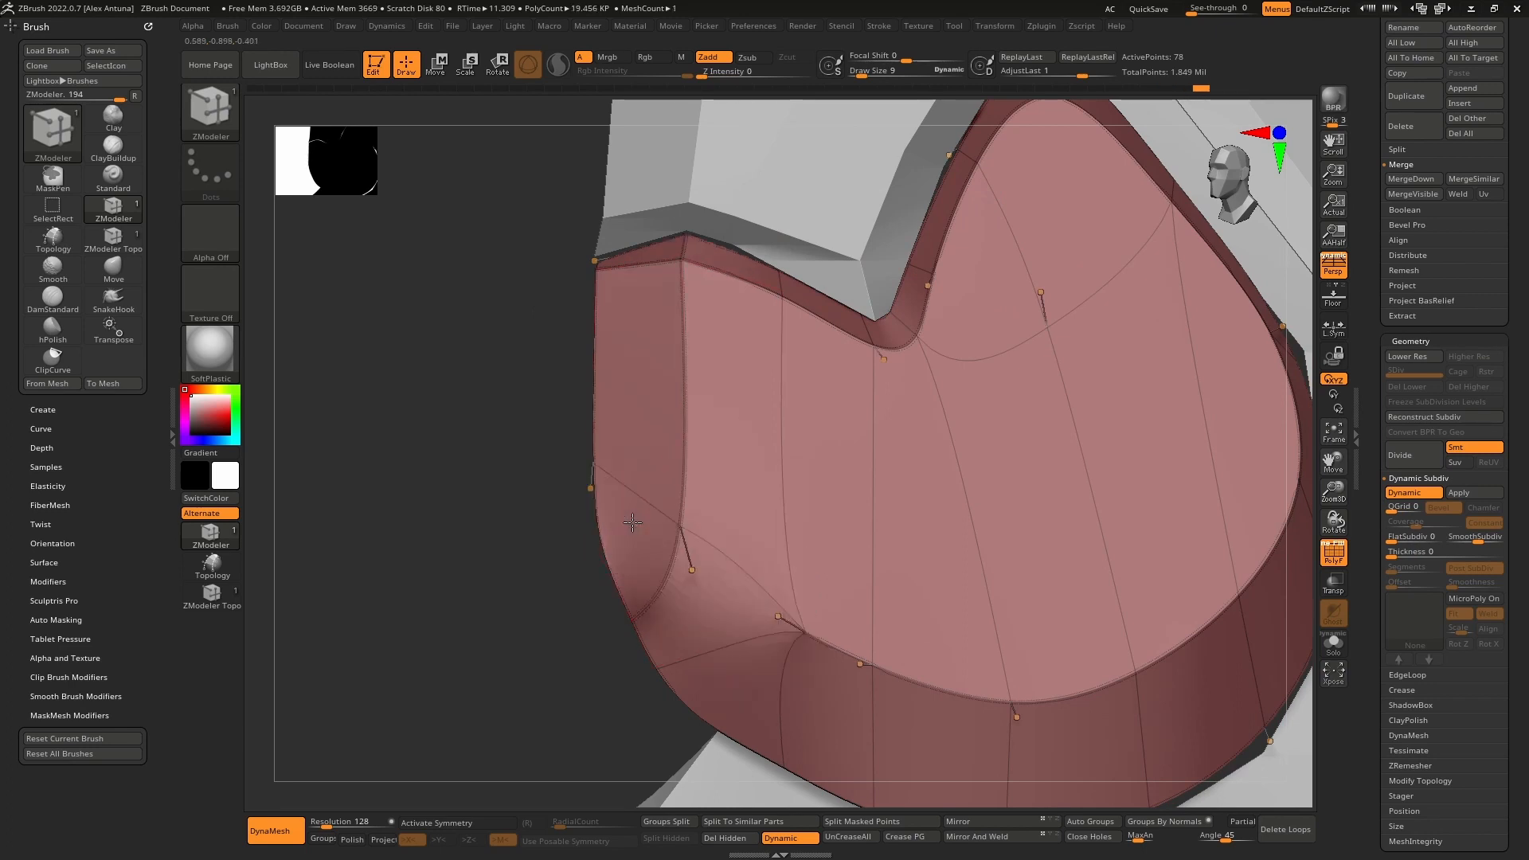
{"action": "mouse_move", "coordinate": [765, 512]}
{"action": "right_mouse_down"}
{"action": "mouse_move", "coordinate": [784, 451]}
{"action": "mouse_move", "coordinate": [757, 521]}
{"action": "right_mouse_up"}
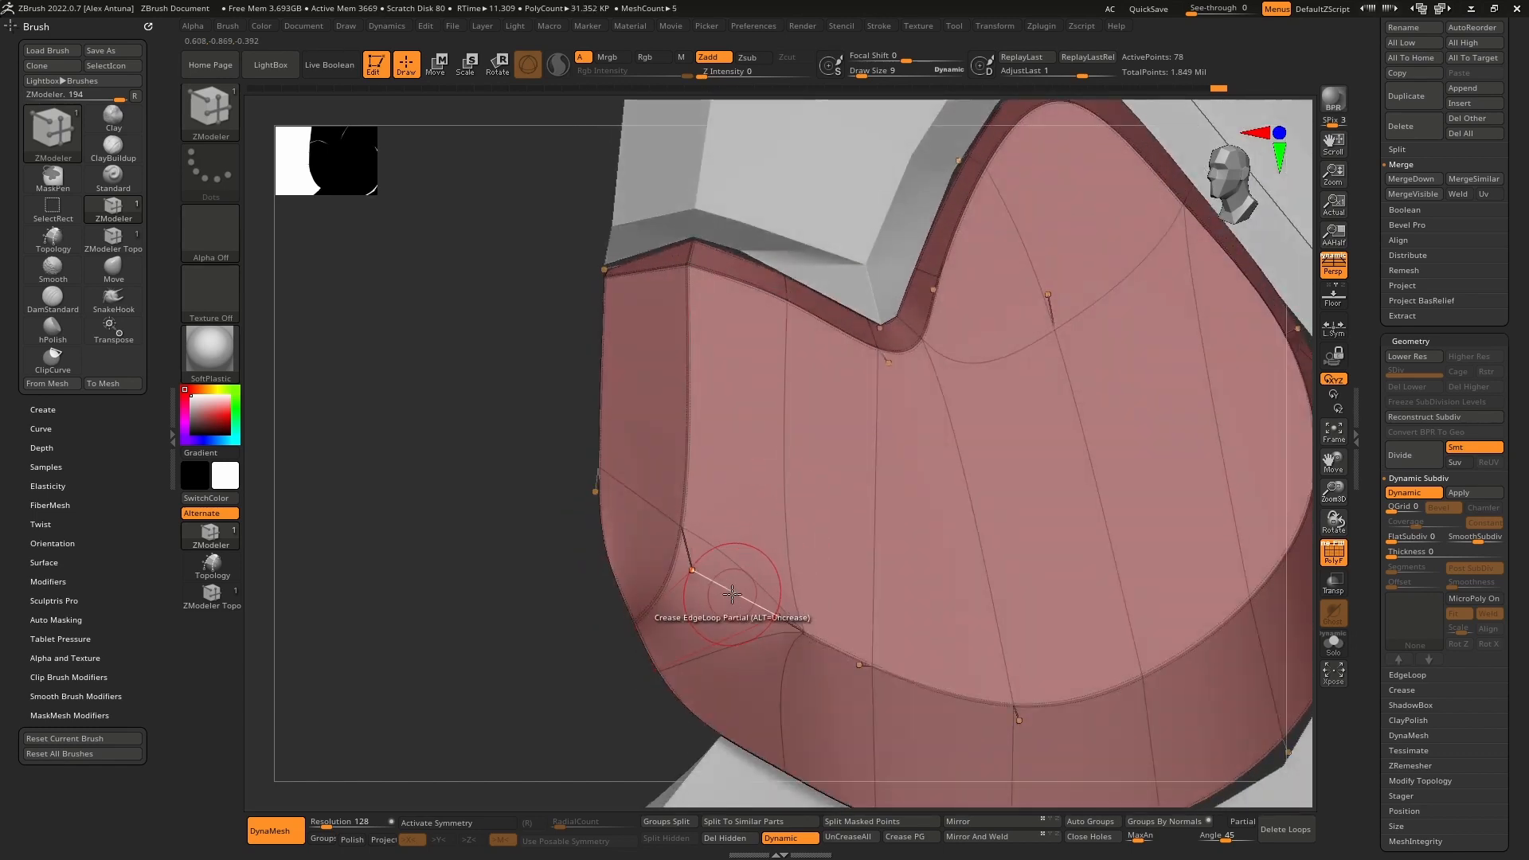
{"action": "right_click_drag", "start_coordinate": [732, 594], "coordinate": [744, 547]}
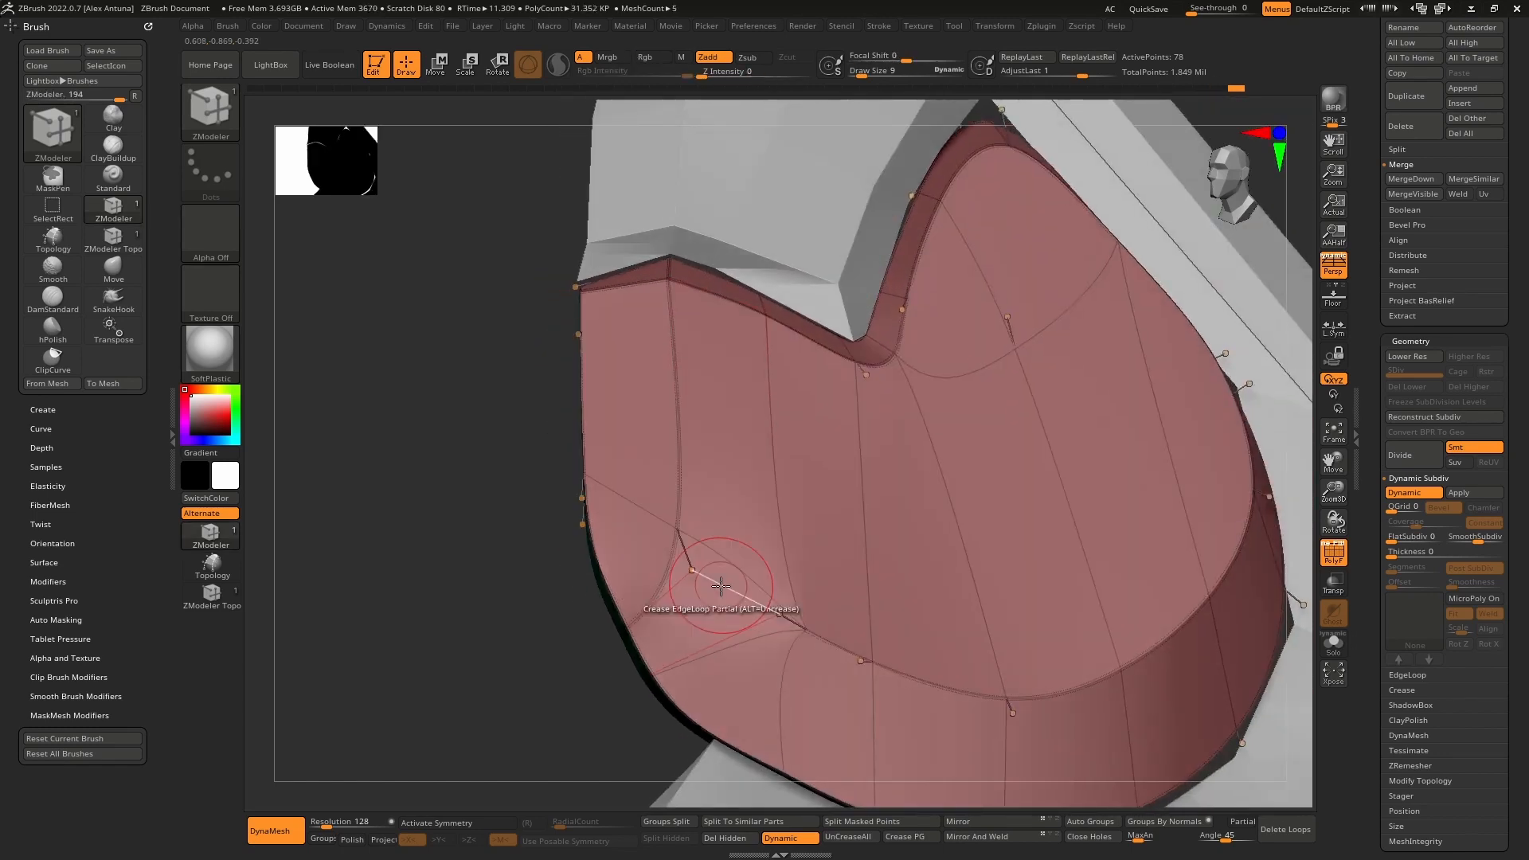
Step: Set ZModeler's edge Crease target to Edge and crease single edges around the panel's lower corner and inner notch
{"action": "key", "text": "space"}
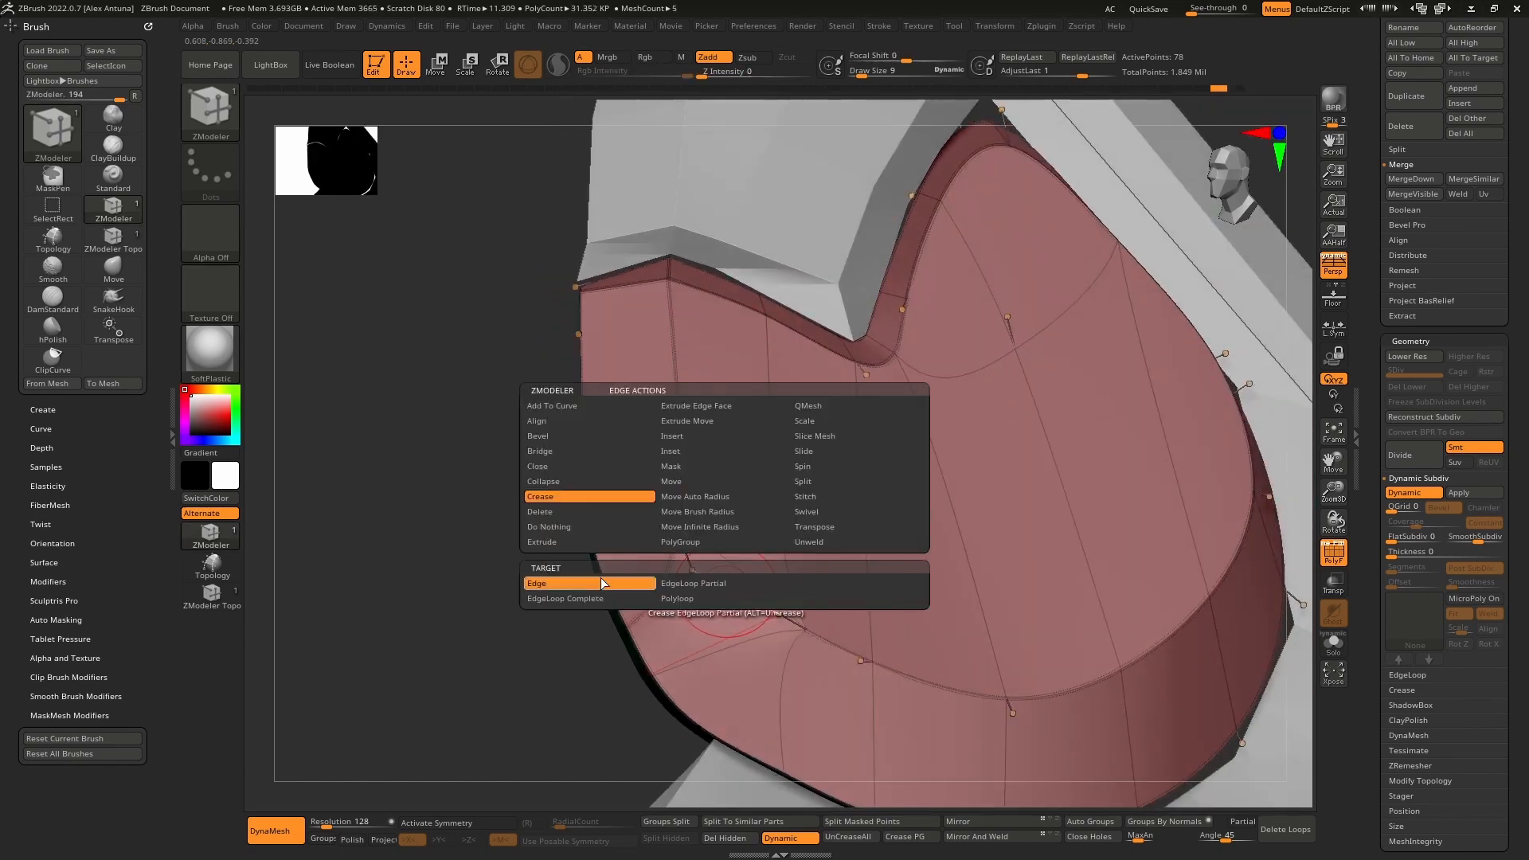
{"action": "mouse_move", "coordinate": [727, 570]}
{"action": "right_mouse_down"}
{"action": "mouse_move", "coordinate": [756, 514]}
{"action": "mouse_move", "coordinate": [752, 554]}
{"action": "mouse_move", "coordinate": [802, 529]}
{"action": "mouse_move", "coordinate": [749, 534]}
{"action": "mouse_move", "coordinate": [933, 568]}
{"action": "right_mouse_up"}
{"action": "mouse_move", "coordinate": [1118, 458]}
{"action": "right_mouse_down"}
{"action": "mouse_move", "coordinate": [927, 414]}
{"action": "mouse_move", "coordinate": [979, 478]}
{"action": "right_mouse_up"}
{"action": "right_click_drag", "start_coordinate": [979, 478], "coordinate": [960, 545], "text": "ctrl"}
{"action": "left_click", "coordinate": [833, 426]}
{"action": "right_click_drag", "start_coordinate": [894, 495], "coordinate": [900, 442], "text": "ctrl"}
{"action": "right_click_drag", "start_coordinate": [1115, 534], "coordinate": [921, 398], "text": "alt"}
{"action": "left_click", "coordinate": [857, 413]}
{"action": "right_click_drag", "start_coordinate": [921, 398], "coordinate": [1186, 442], "text": "ctrl"}
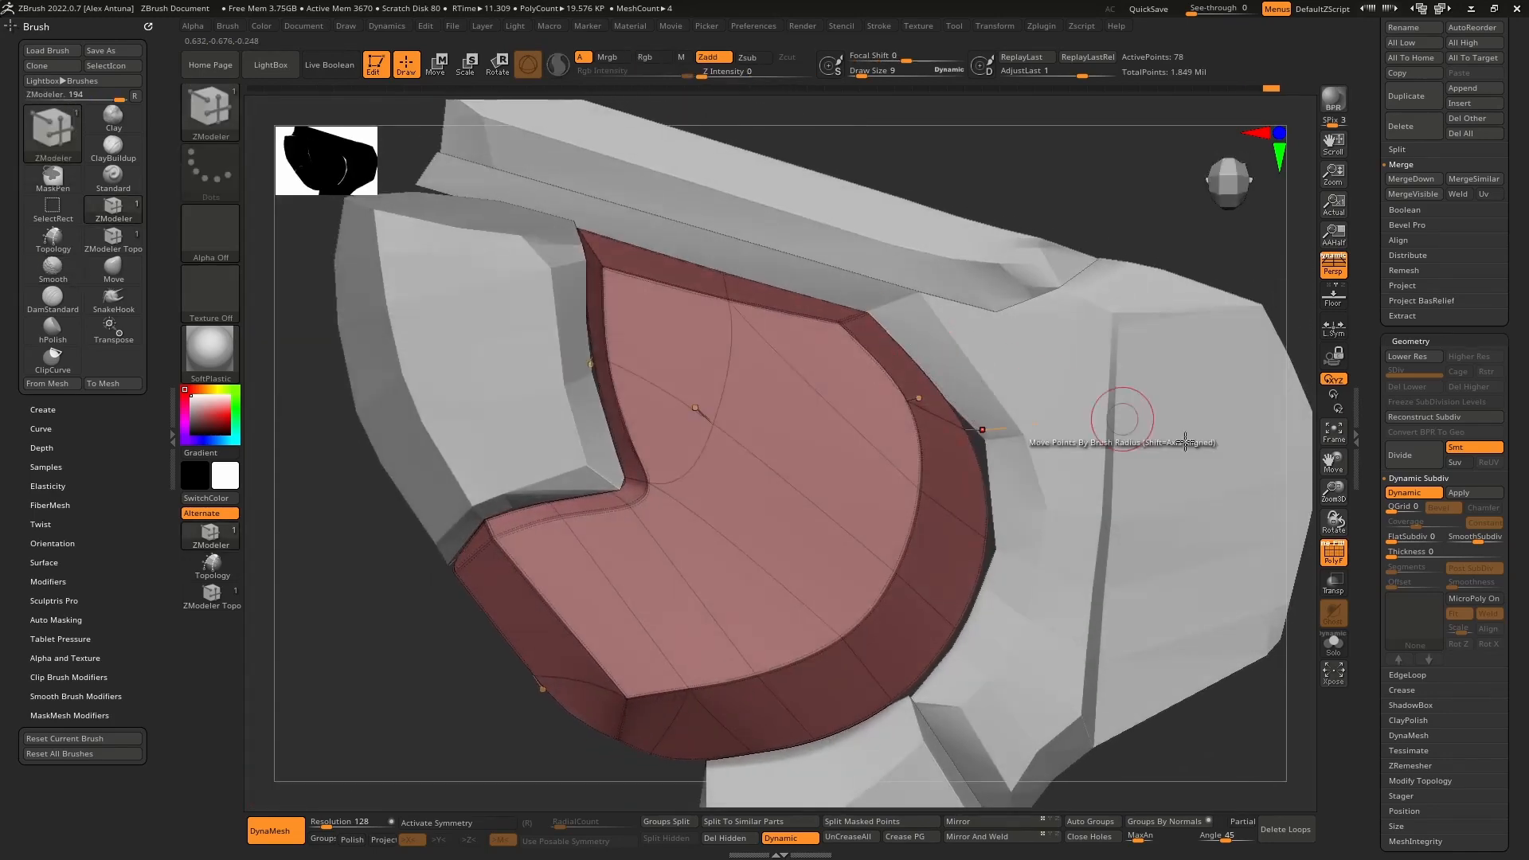
Step: Hide the polyframe and examine the smoothed panel's notch, corners and outer rim from several angles
{"action": "left_click", "coordinate": [1343, 560]}
{"action": "right_click_drag", "start_coordinate": [877, 464], "coordinate": [916, 553]}
{"action": "right_click_drag", "start_coordinate": [946, 438], "coordinate": [862, 491], "text": "ctrl"}
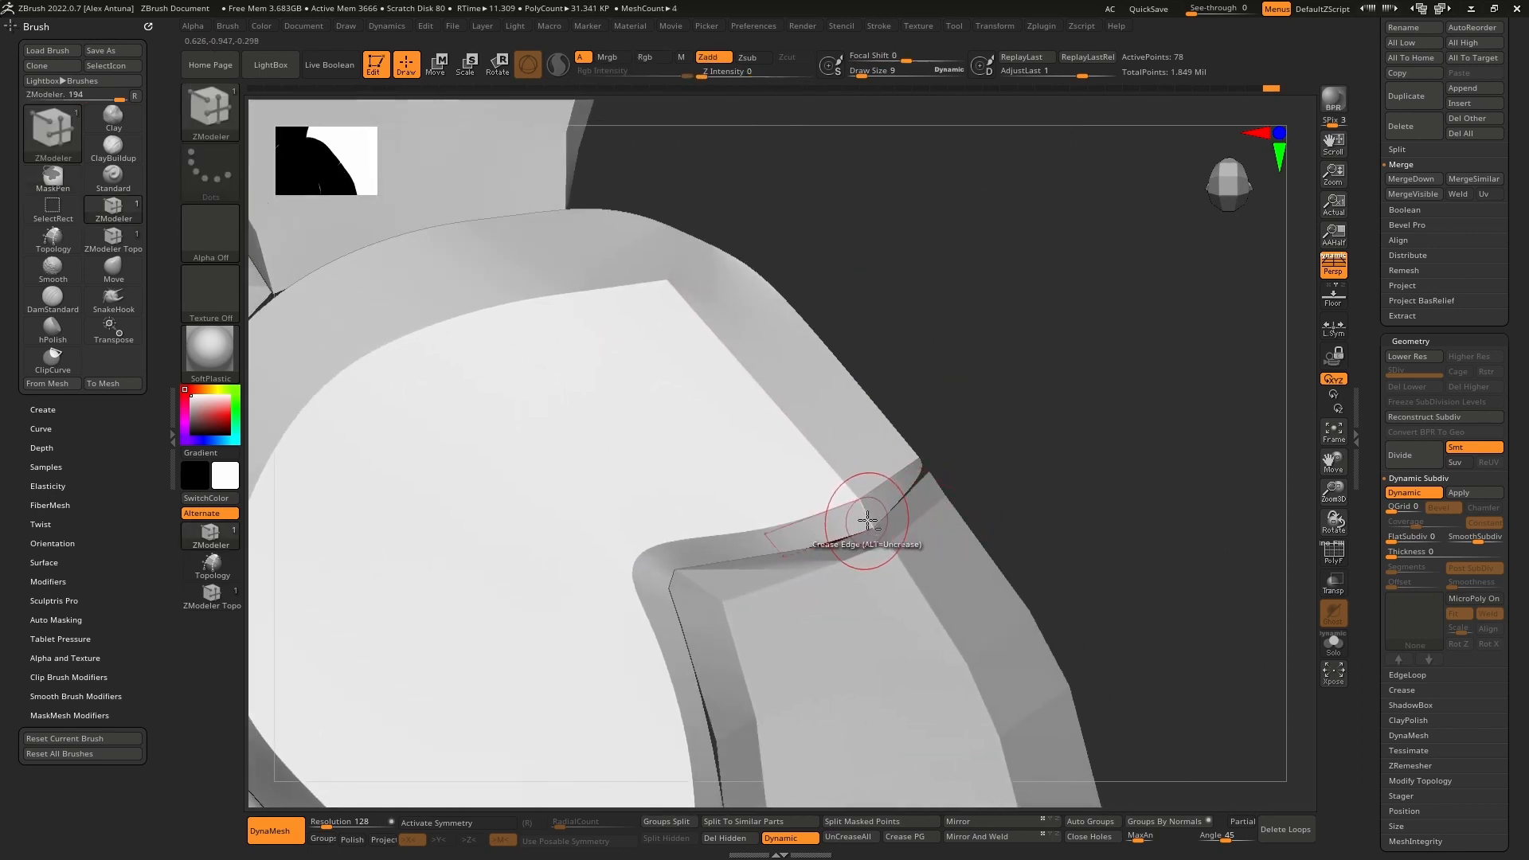
{"action": "right_click_drag", "start_coordinate": [921, 482], "coordinate": [788, 487]}
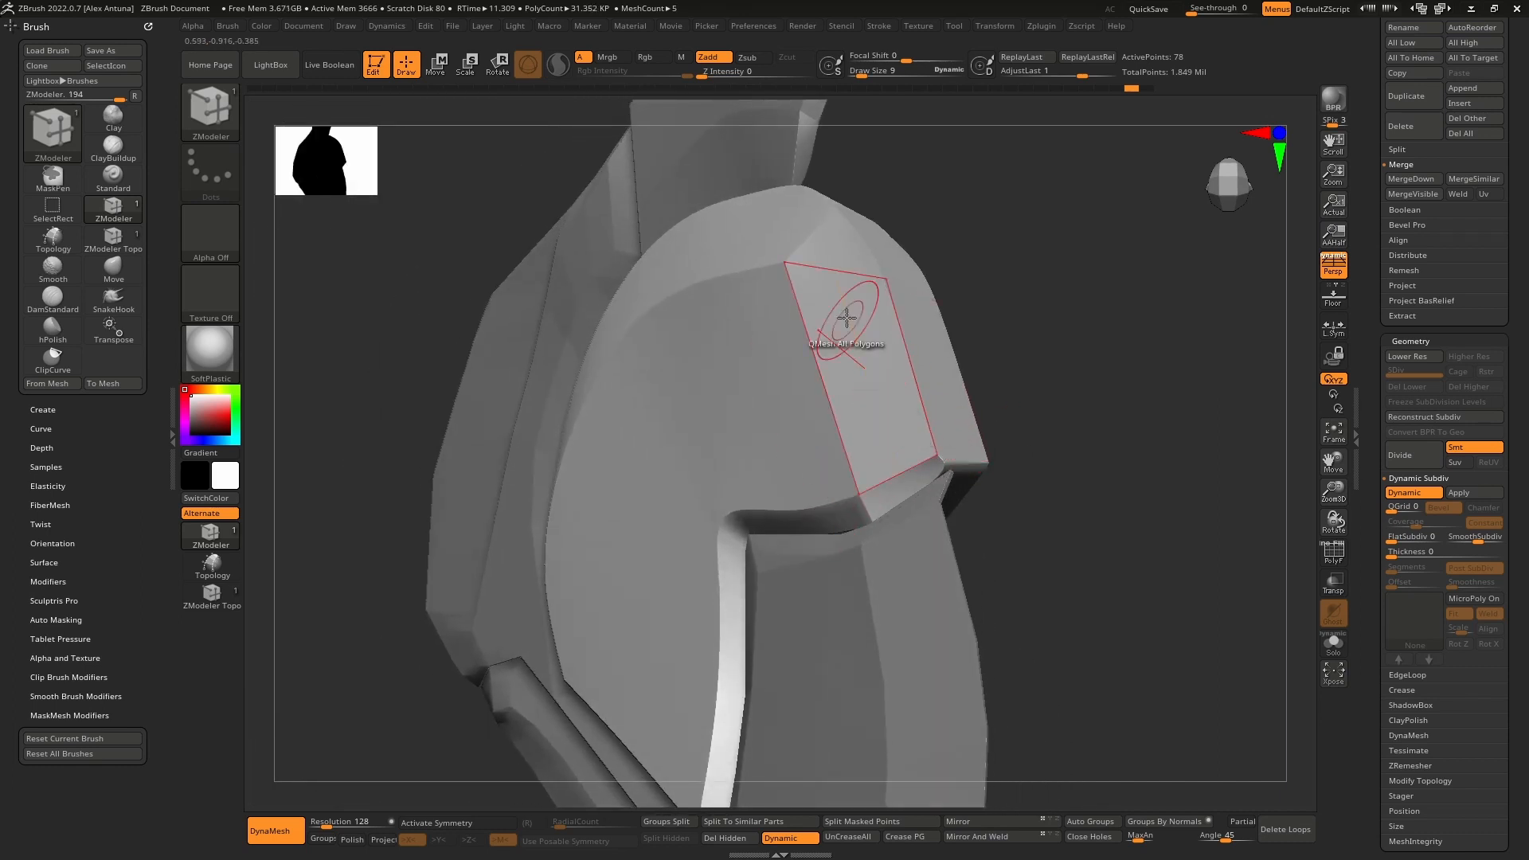
{"action": "right_click_drag", "start_coordinate": [829, 314], "coordinate": [918, 353]}
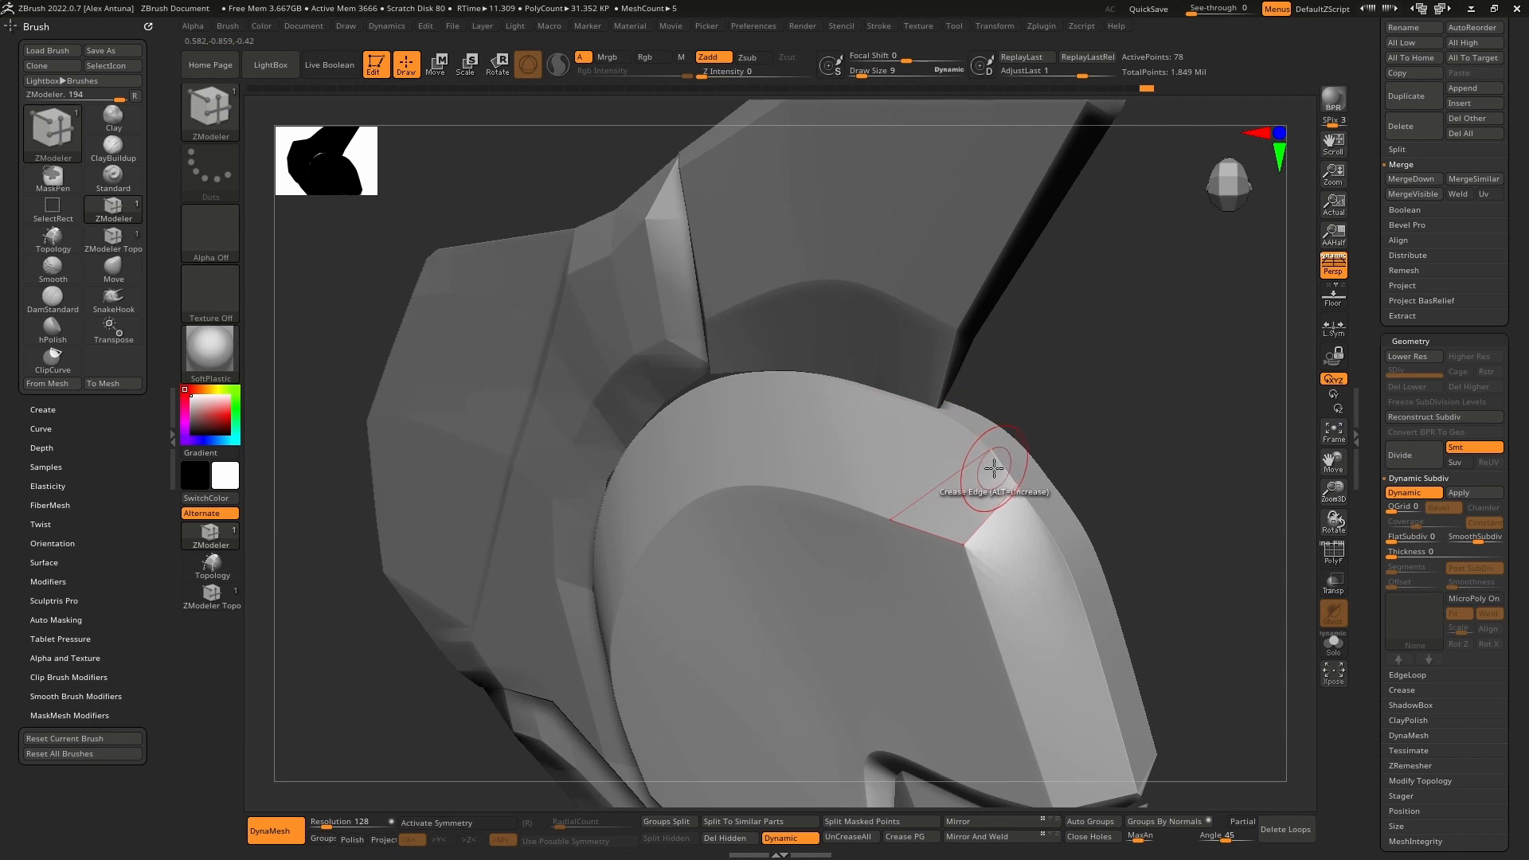
{"action": "right_click_drag", "start_coordinate": [987, 452], "coordinate": [968, 429]}
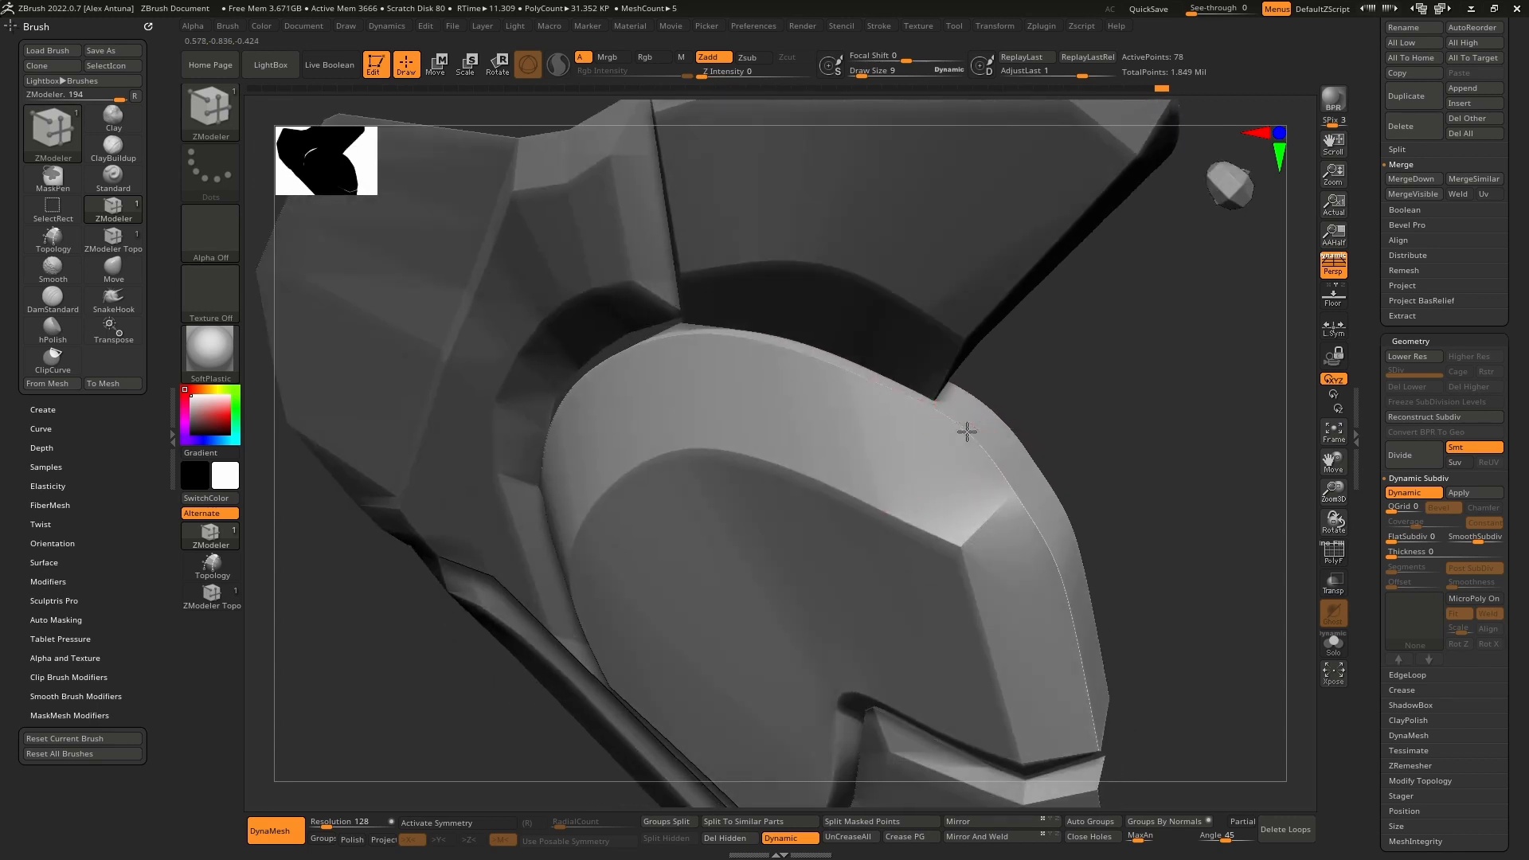
{"action": "right_click_drag", "start_coordinate": [811, 372], "coordinate": [821, 399]}
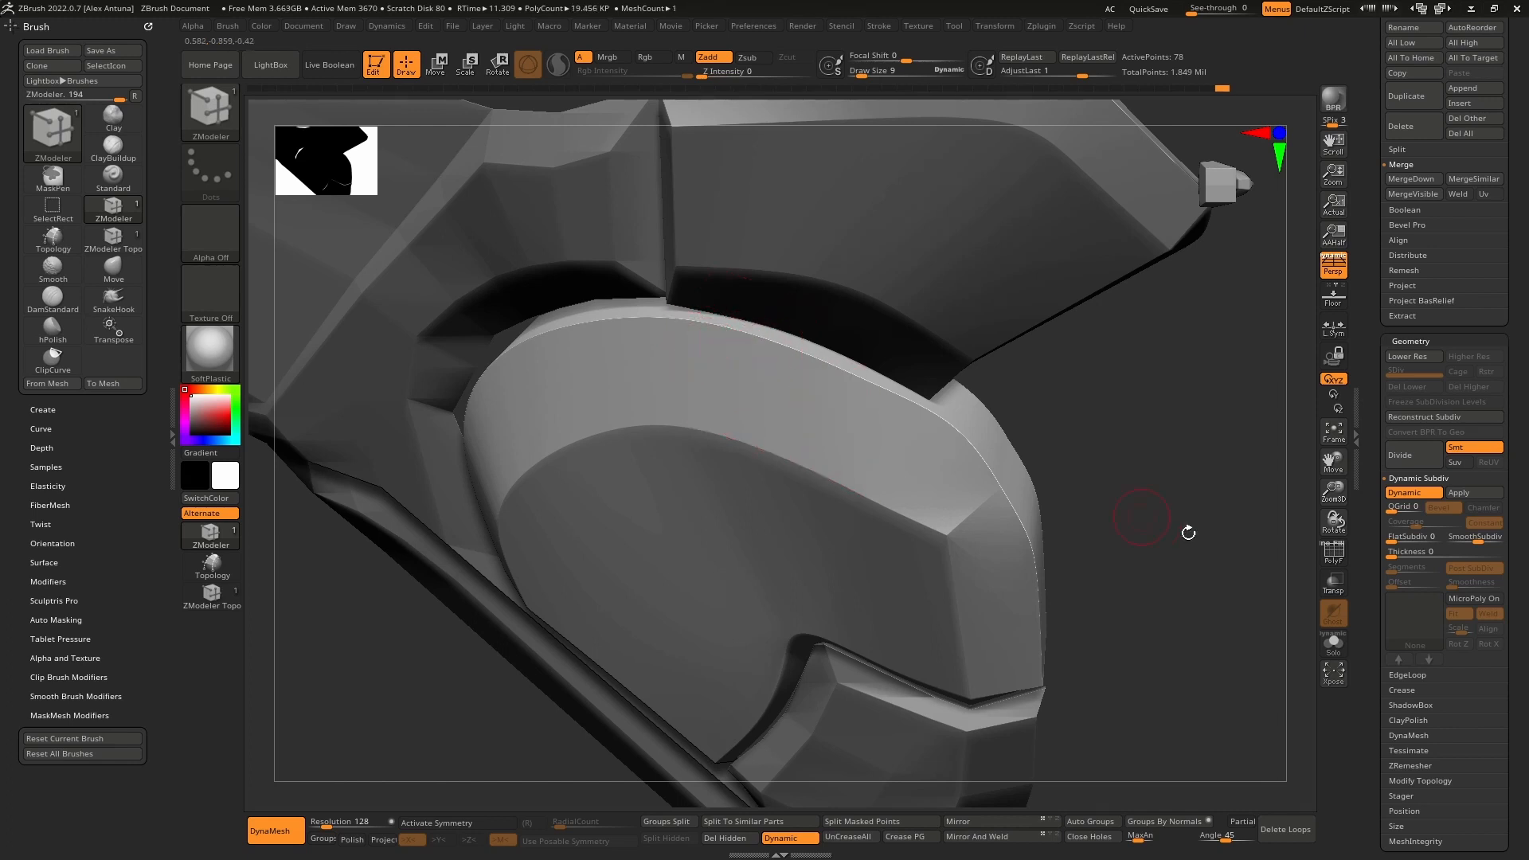
Step: Show the polyframe and compare the panel's topology with Dynamic Subdiv off and on
{"action": "key", "text": "shift+d"}
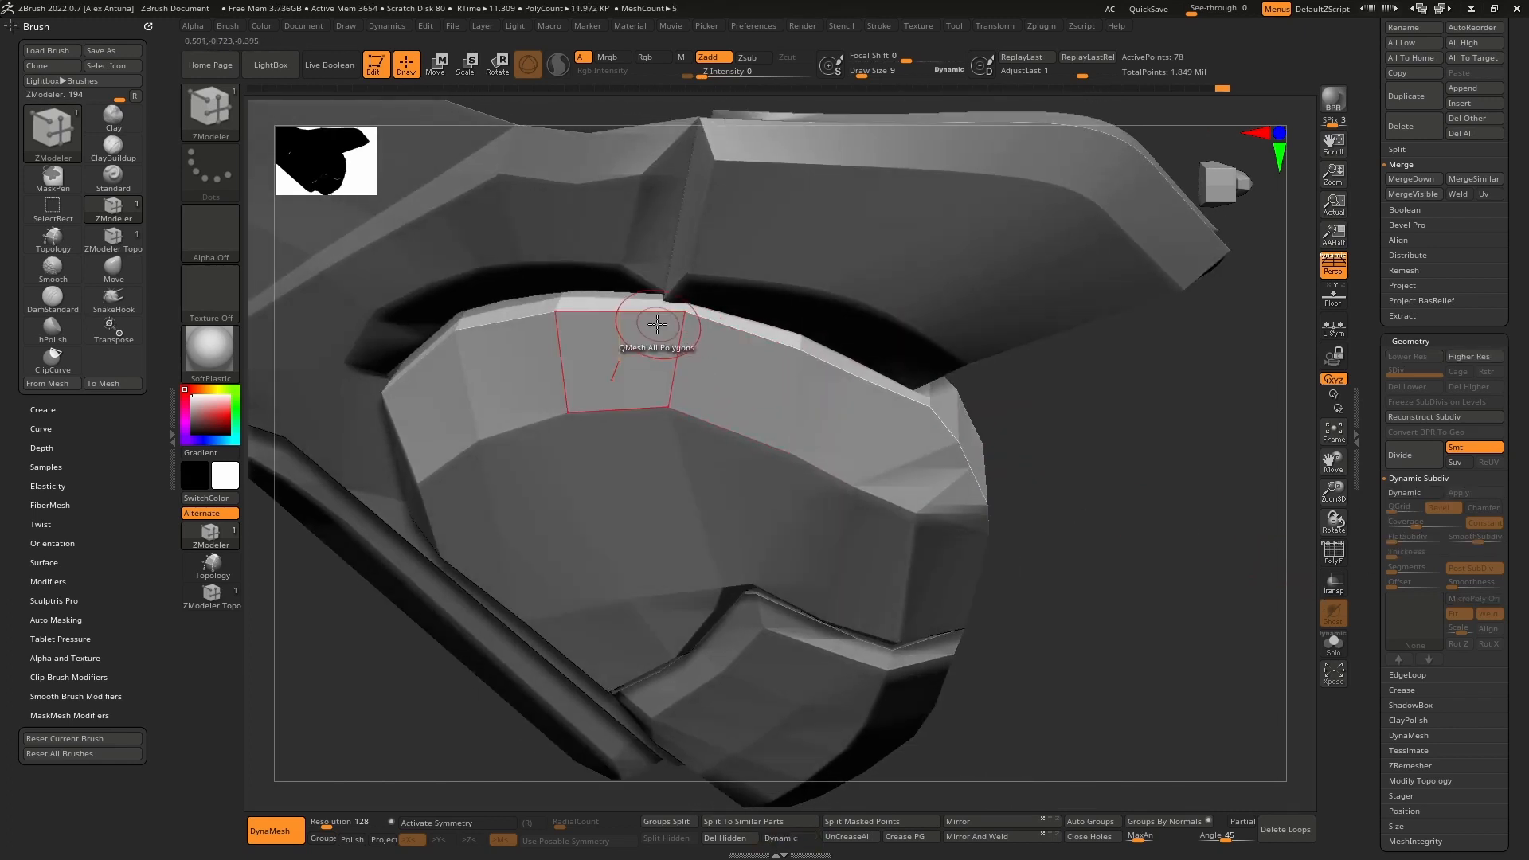
{"action": "left_click", "coordinate": [1341, 561]}
{"action": "mouse_move", "coordinate": [621, 331]}
{"action": "right_mouse_down", "text": "ctrl"}
{"action": "mouse_move", "coordinate": [788, 417]}
{"action": "mouse_move", "coordinate": [775, 423]}
{"action": "mouse_move", "coordinate": [696, 343]}
{"action": "mouse_move", "coordinate": [816, 406]}
{"action": "mouse_move", "coordinate": [833, 358]}
{"action": "mouse_move", "coordinate": [839, 391]}
{"action": "mouse_move", "coordinate": [939, 444]}
{"action": "mouse_move", "coordinate": [823, 447]}
{"action": "mouse_move", "coordinate": [794, 425]}
{"action": "mouse_move", "coordinate": [811, 439]}
{"action": "right_mouse_up", "text": "ctrl"}
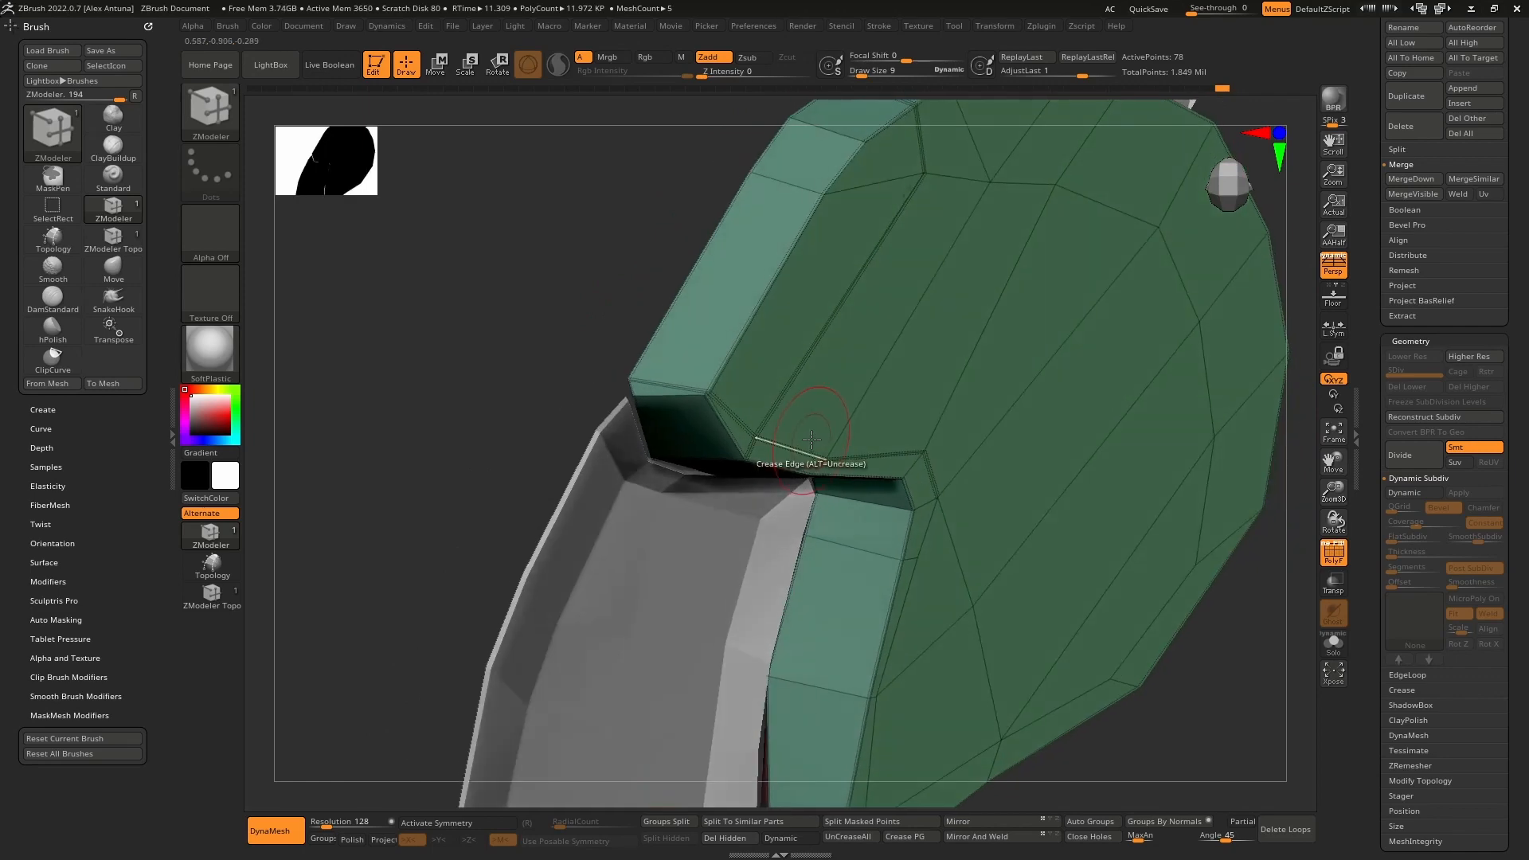
{"action": "right_click_drag", "start_coordinate": [751, 358], "coordinate": [896, 446]}
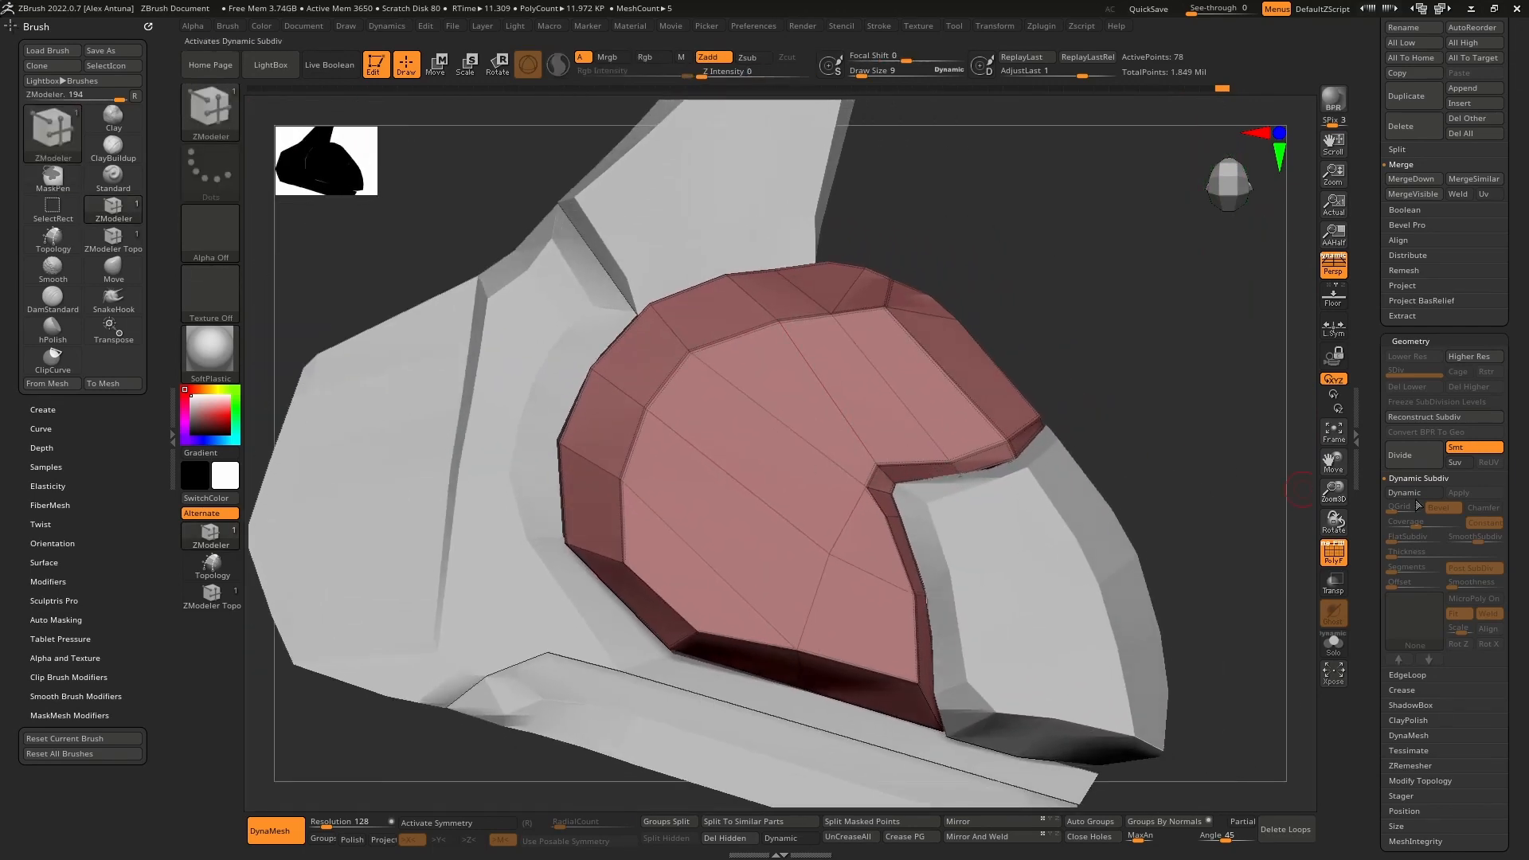
{"action": "left_click", "coordinate": [1416, 494]}
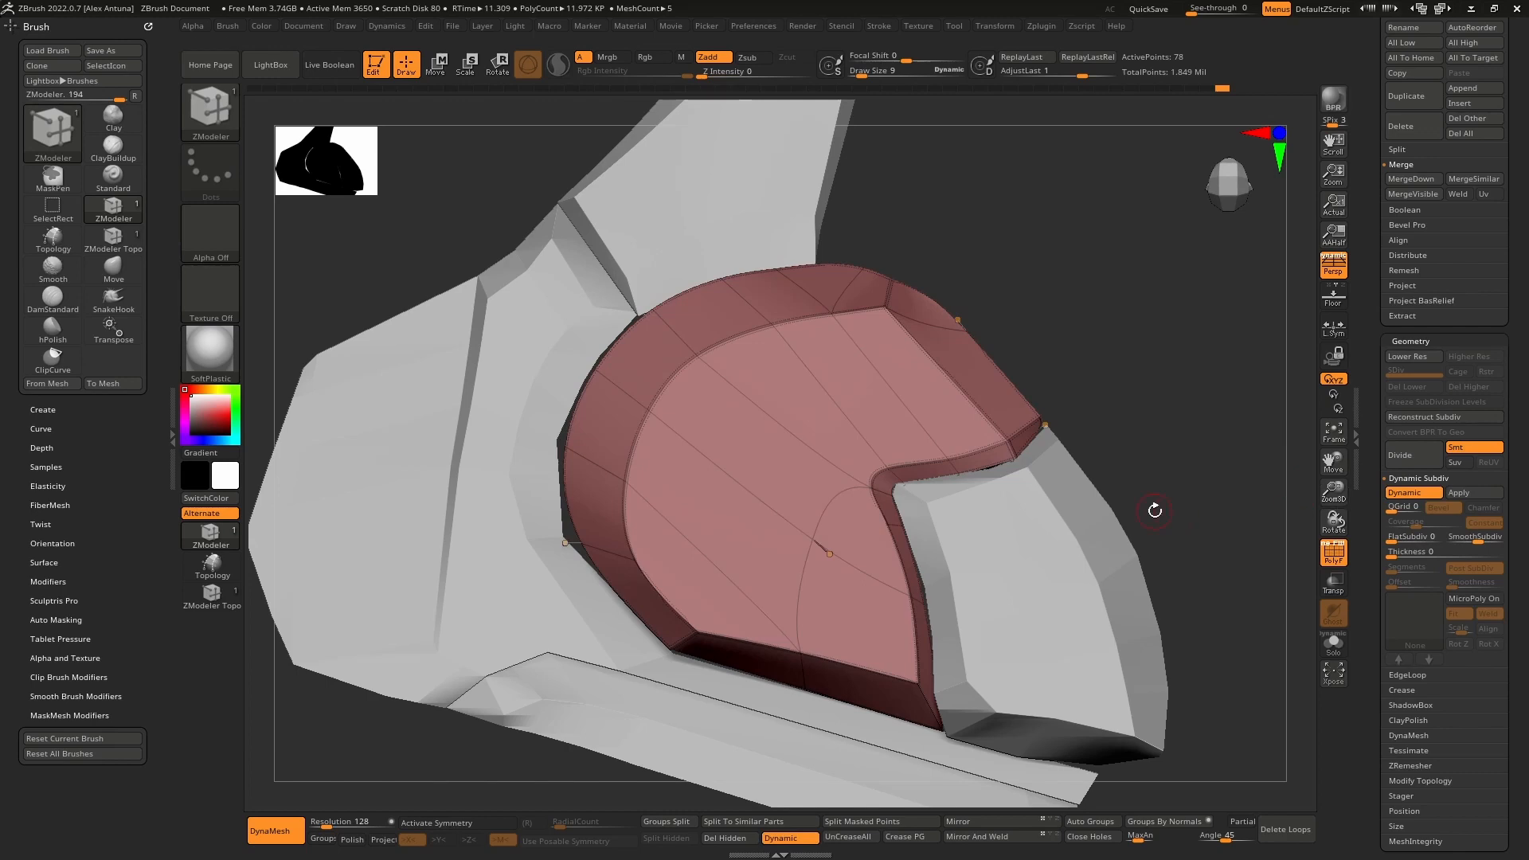
Step: Crease the short edge across the bevel at the panel's inner notch corner and check it with Dynamic Subdiv
{"action": "left_click", "coordinate": [661, 515]}
{"action": "right_click_drag", "start_coordinate": [887, 467], "coordinate": [836, 468], "text": "ctrl"}
{"action": "key", "text": "shift+d"}
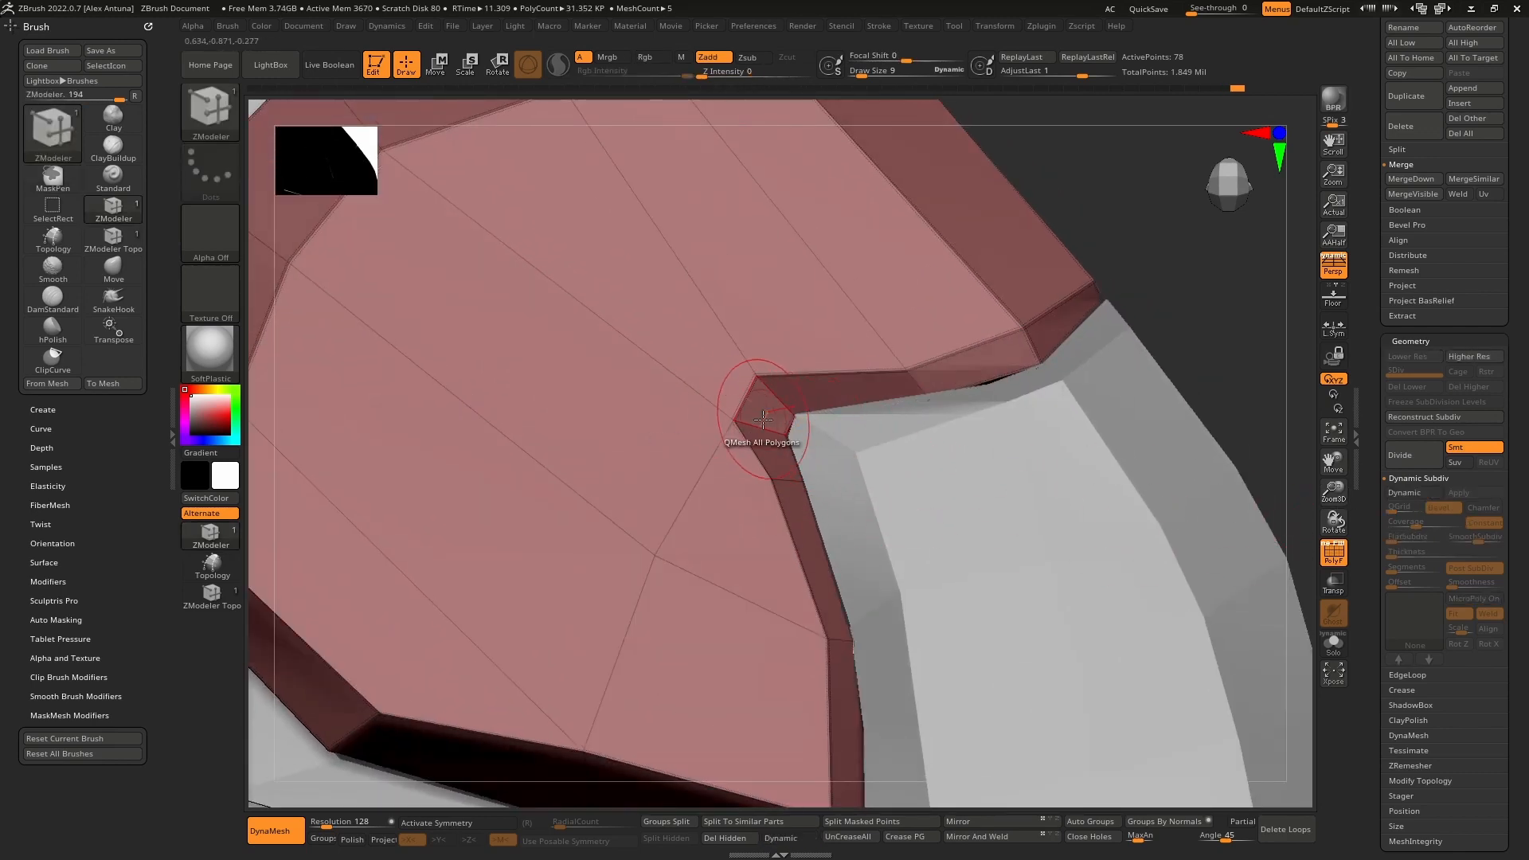
{"action": "mouse_move", "coordinate": [773, 405]}
{"action": "right_mouse_down", "text": "ctrl"}
{"action": "mouse_move", "coordinate": [741, 481]}
{"action": "mouse_move", "coordinate": [775, 447]}
{"action": "mouse_move", "coordinate": [766, 413]}
{"action": "right_mouse_up", "text": "ctrl"}
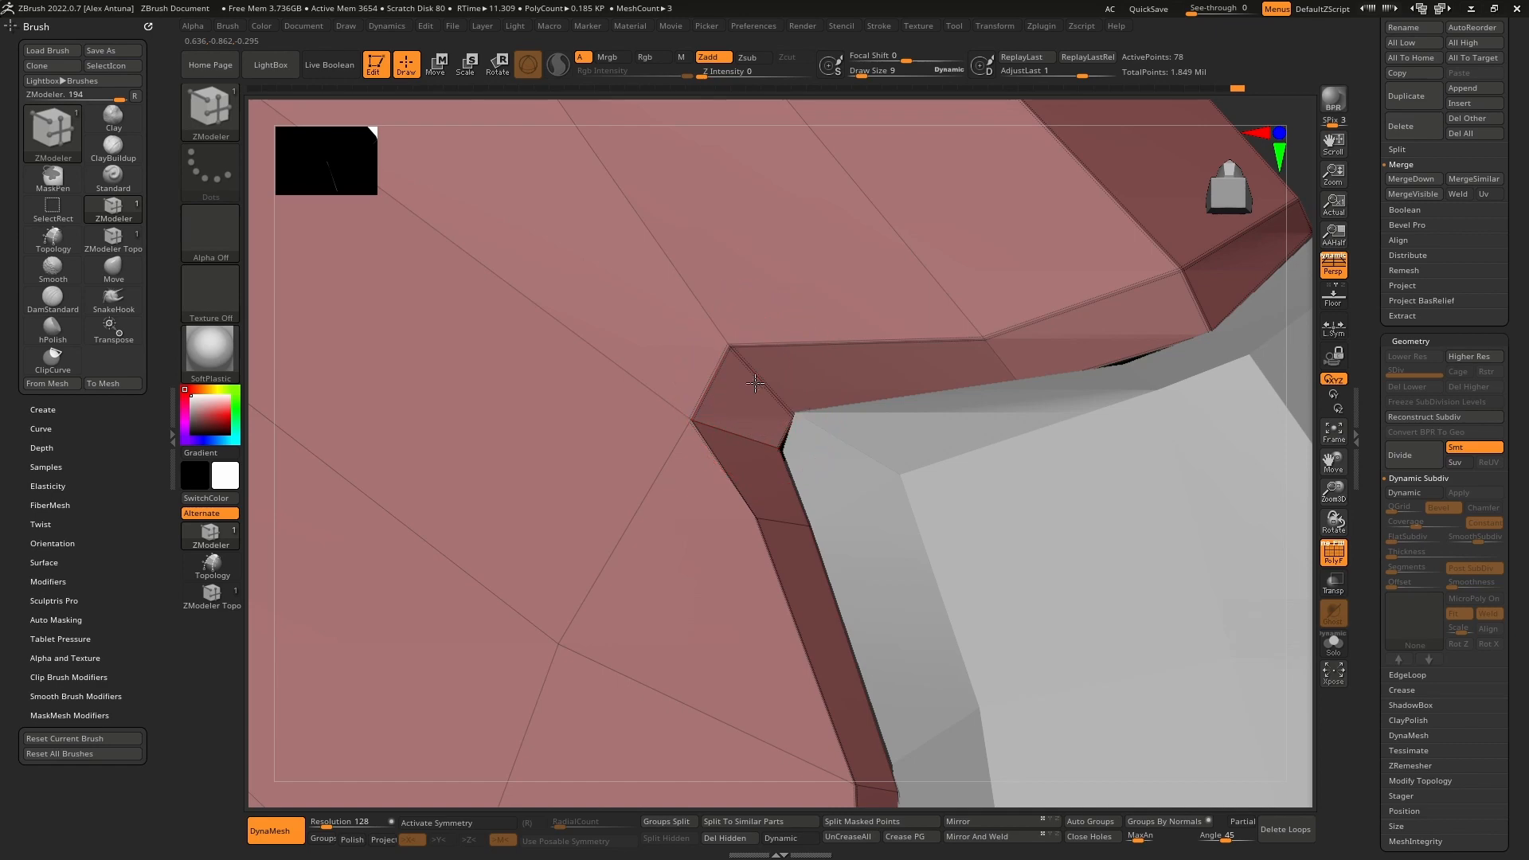
{"action": "left_click_drag", "start_coordinate": [728, 428], "coordinate": [731, 431]}
{"action": "mouse_move", "coordinate": [788, 445]}
{"action": "right_mouse_down"}
{"action": "mouse_move", "coordinate": [751, 423]}
{"action": "mouse_move", "coordinate": [820, 438]}
{"action": "right_mouse_up"}
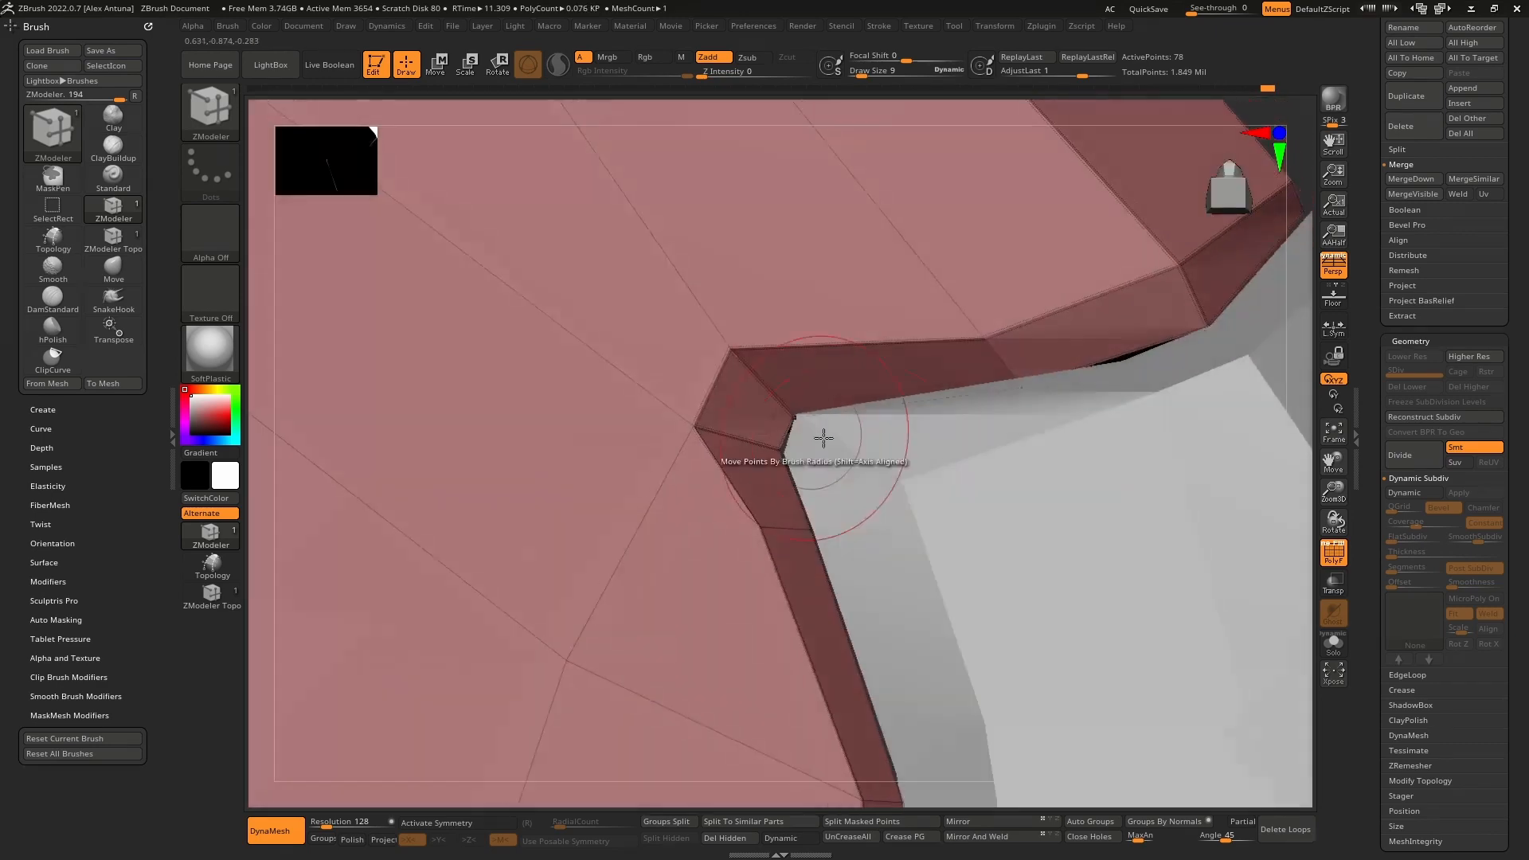
{"action": "left_click", "coordinate": [1390, 494]}
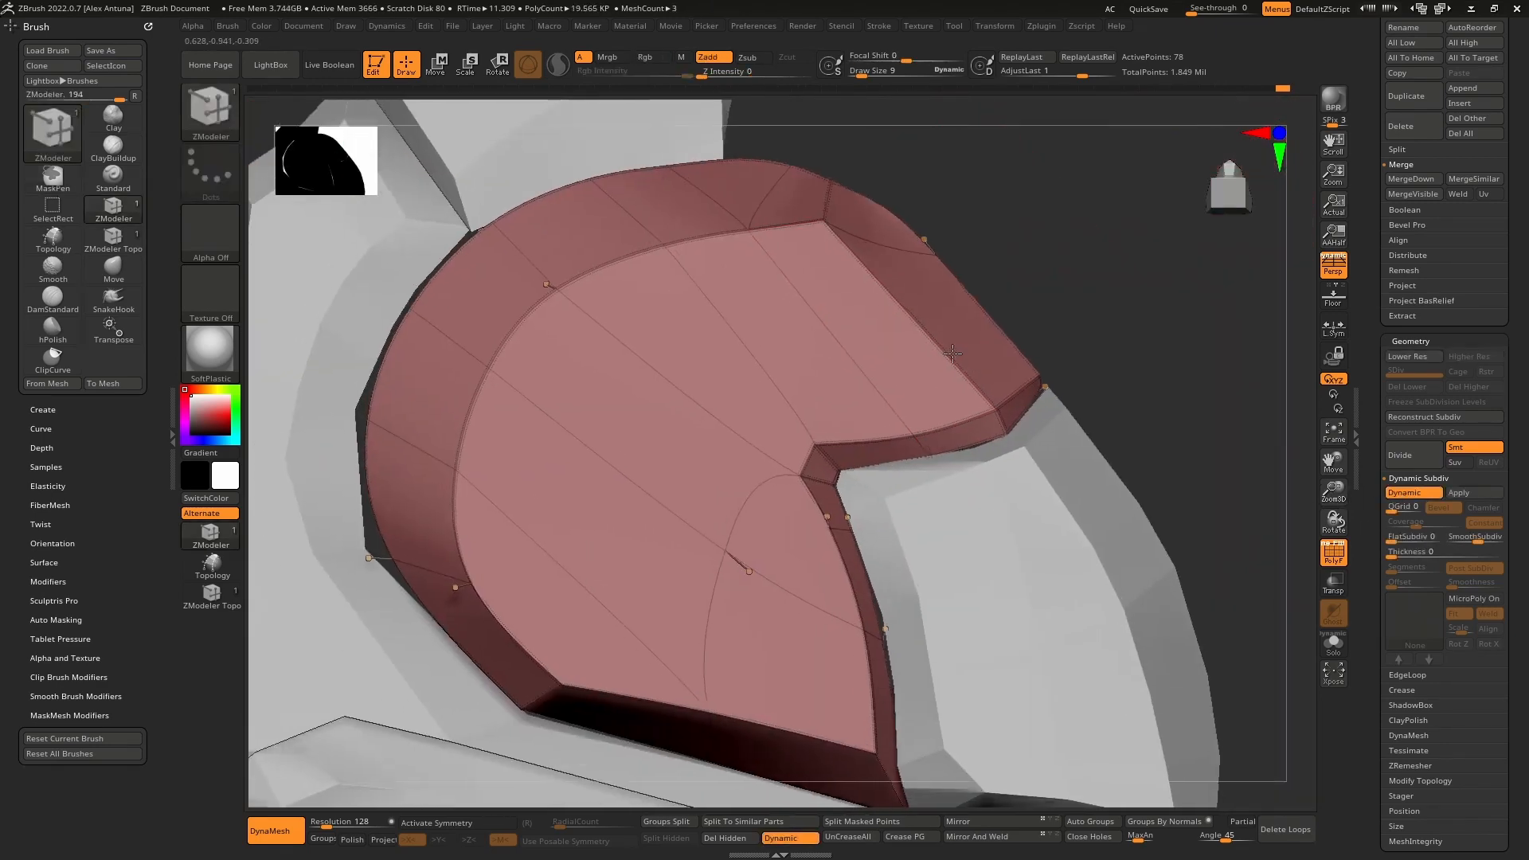
Step: Crease the edge crossing the outer bevel at the panel's upper corner, working unsmoothed, and reactivate Dynamic Subdiv
{"action": "left_click", "coordinate": [1327, 548]}
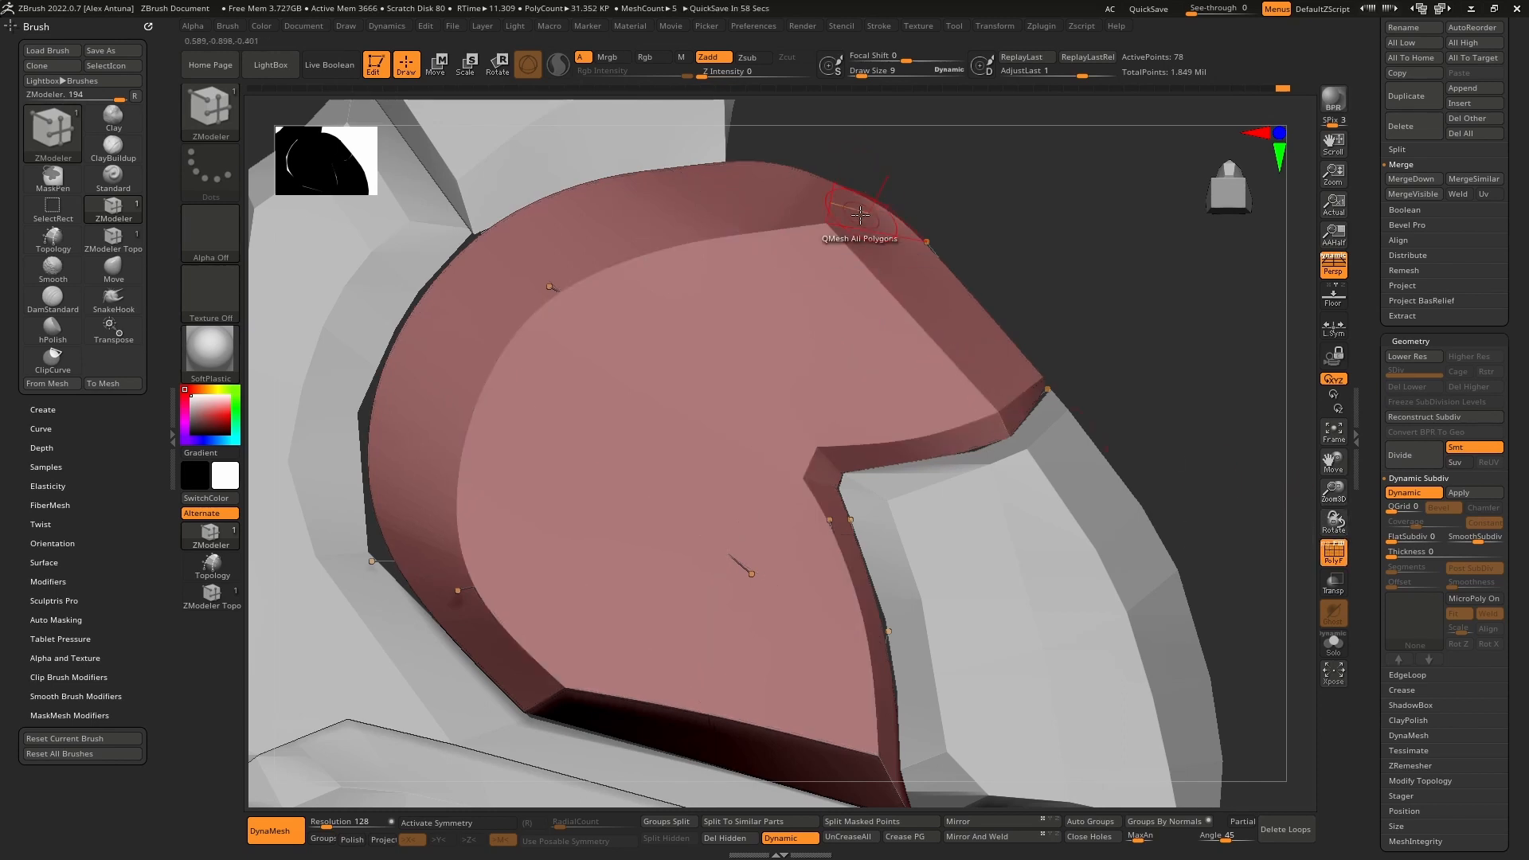
{"action": "key", "text": "shift+d"}
{"action": "right_click_drag", "start_coordinate": [924, 222], "coordinate": [954, 402]}
{"action": "left_click", "coordinate": [1330, 547]}
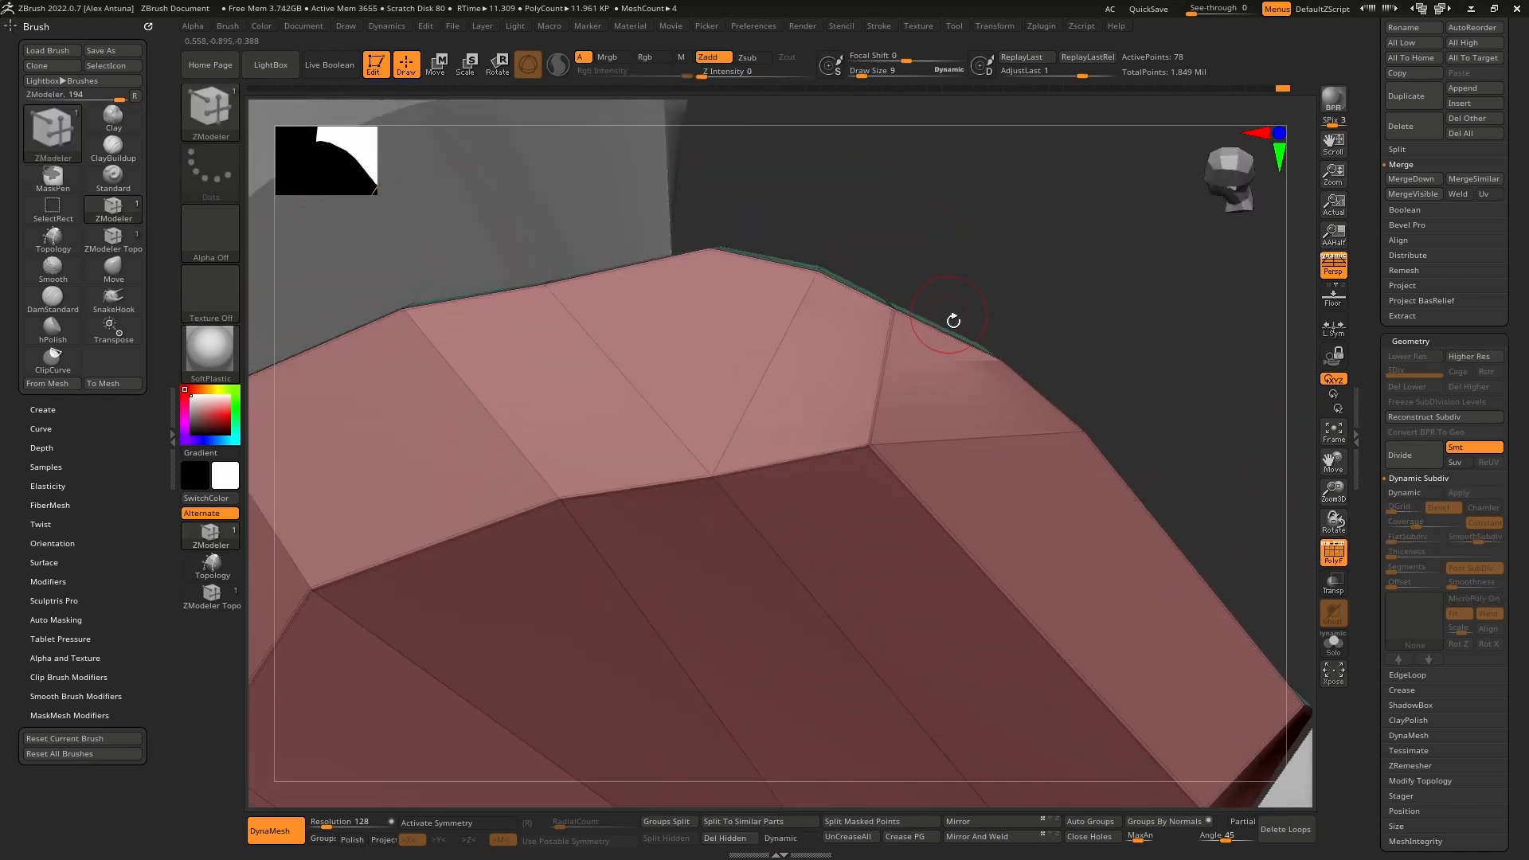
{"action": "right_click_drag", "start_coordinate": [953, 320], "coordinate": [987, 454]}
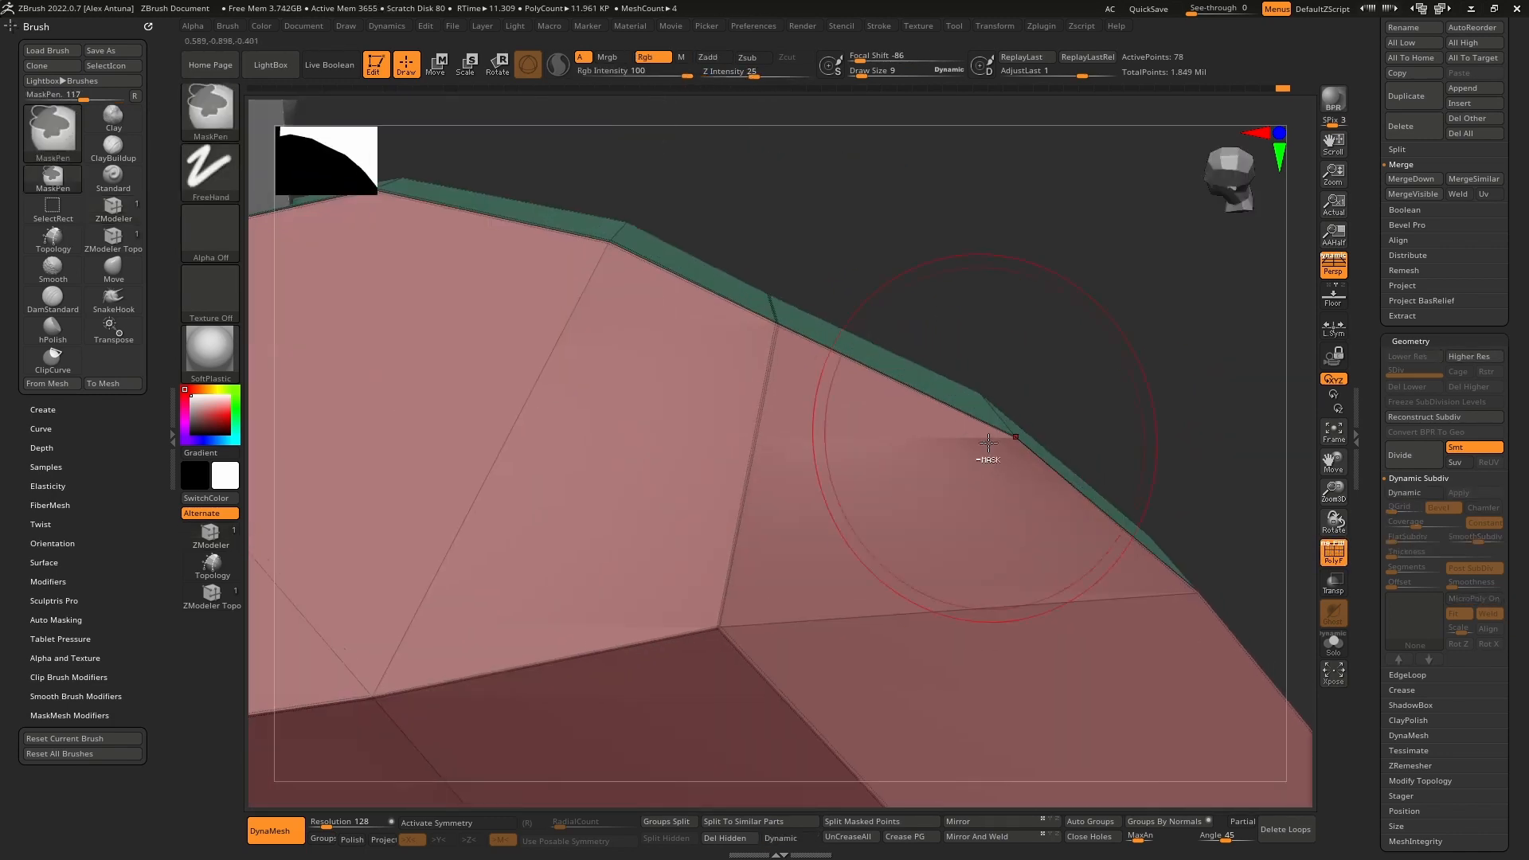
{"action": "left_click", "coordinate": [728, 485]}
{"action": "right_click_drag", "start_coordinate": [683, 302], "coordinate": [778, 307], "text": "ctrl"}
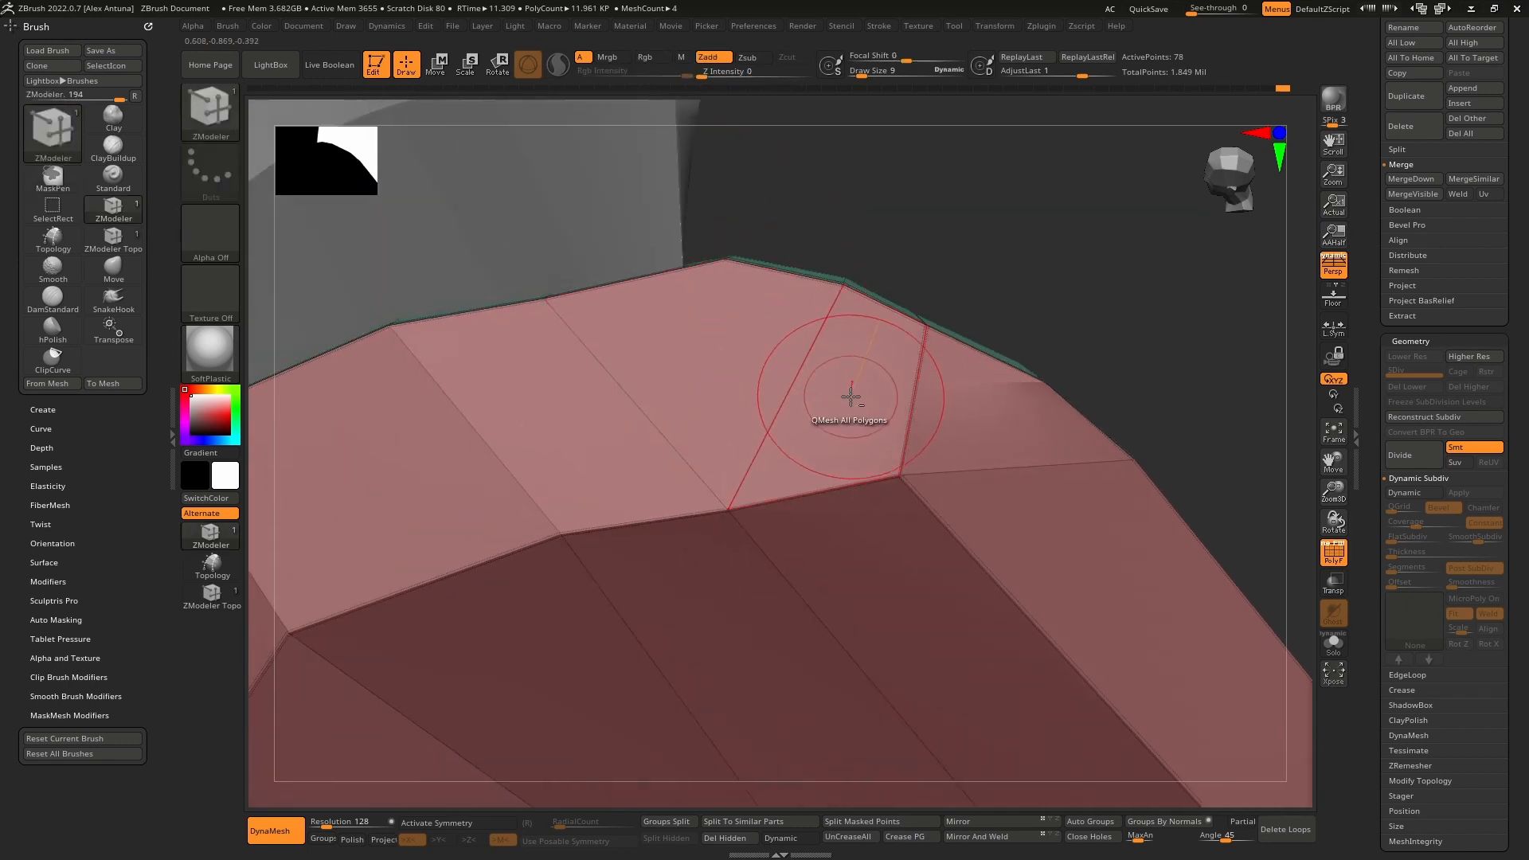
{"action": "right_click_drag", "start_coordinate": [850, 397], "coordinate": [838, 309]}
{"action": "right_click_drag", "start_coordinate": [839, 309], "coordinate": [869, 302], "text": "alt"}
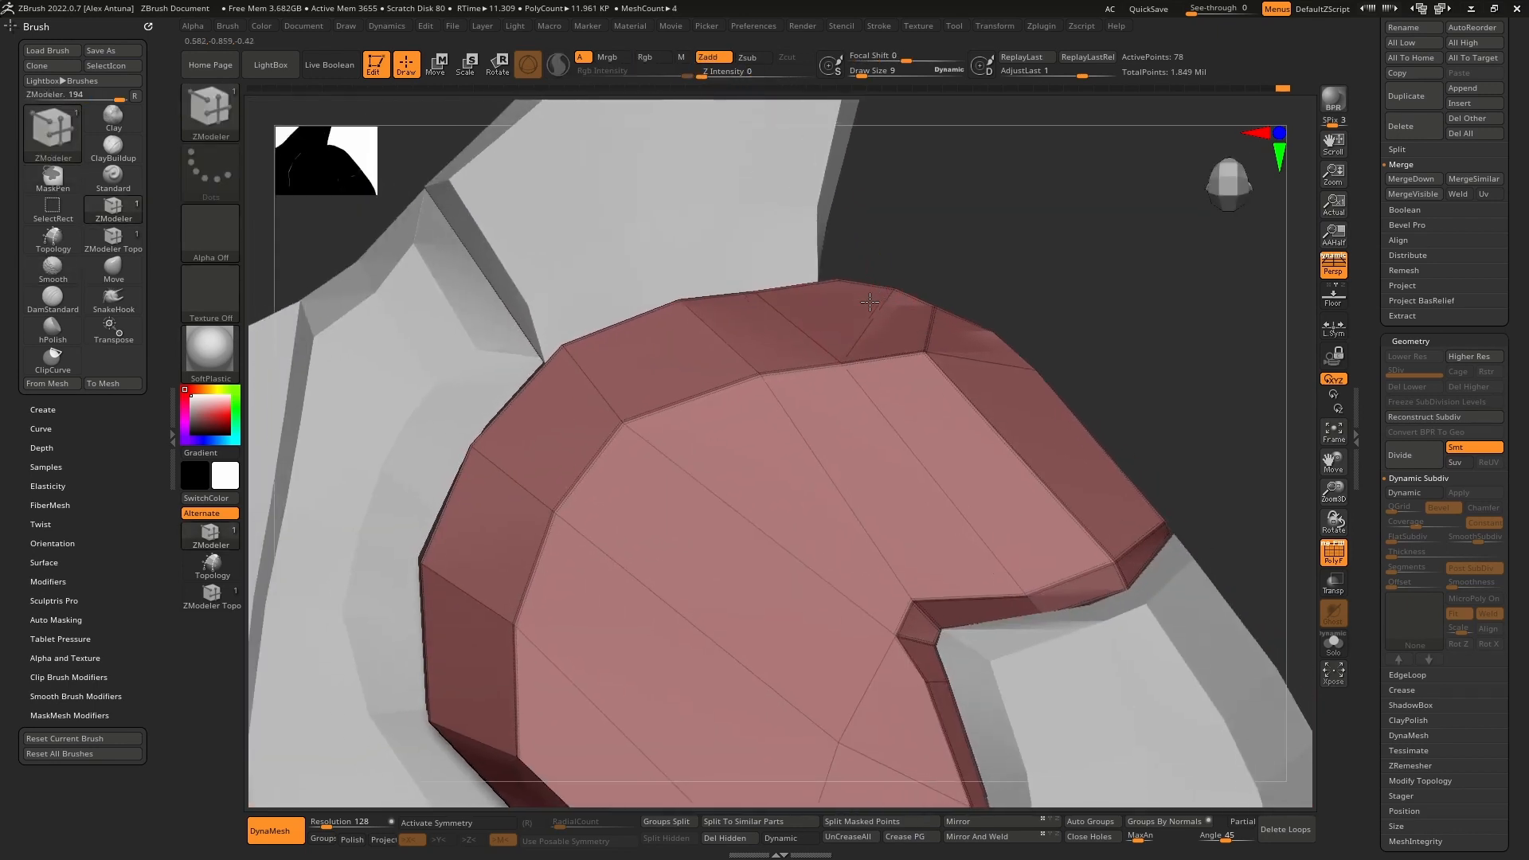
{"action": "left_click", "coordinate": [1410, 493]}
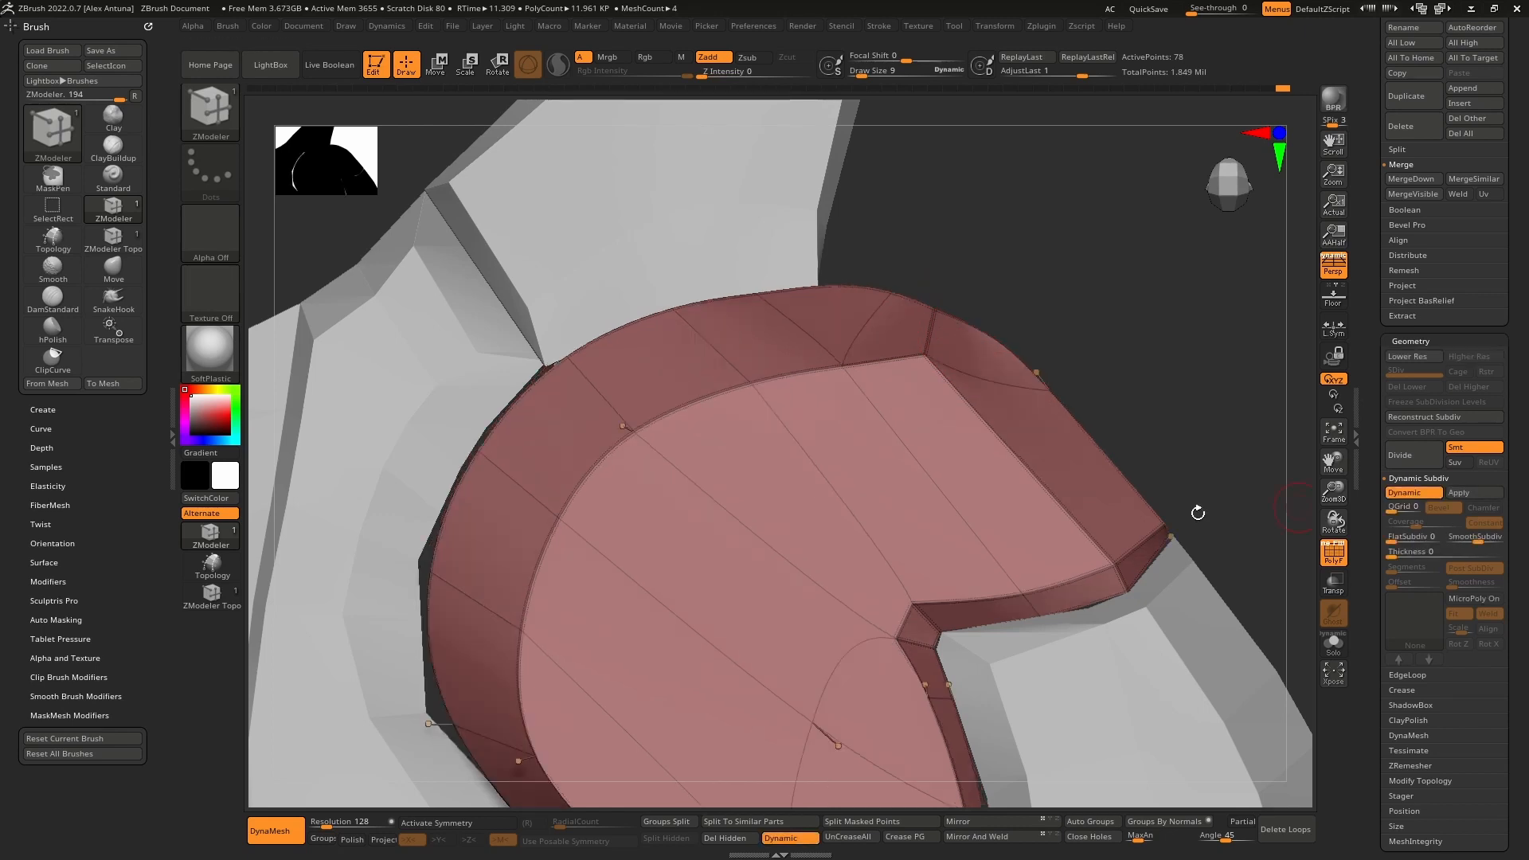
Step: Pull the creased upper corner of the panel's outer rim slightly outward with the Move brush
{"action": "key", "text": "b"}
{"action": "key", "text": "m"}
{"action": "key", "text": "v"}
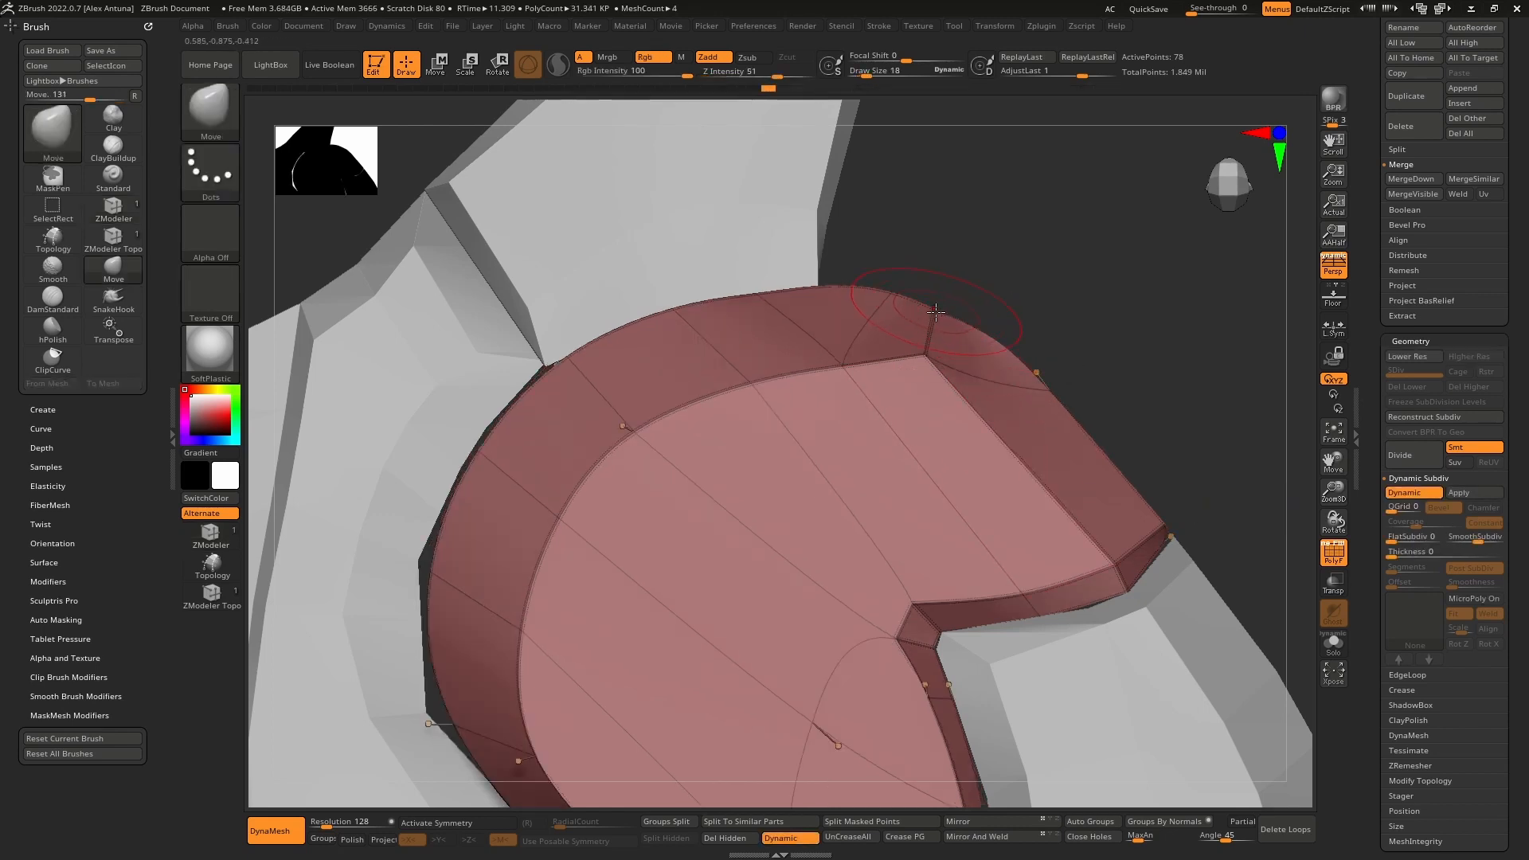
{"action": "left_click_drag", "start_coordinate": [935, 311], "coordinate": [939, 294]}
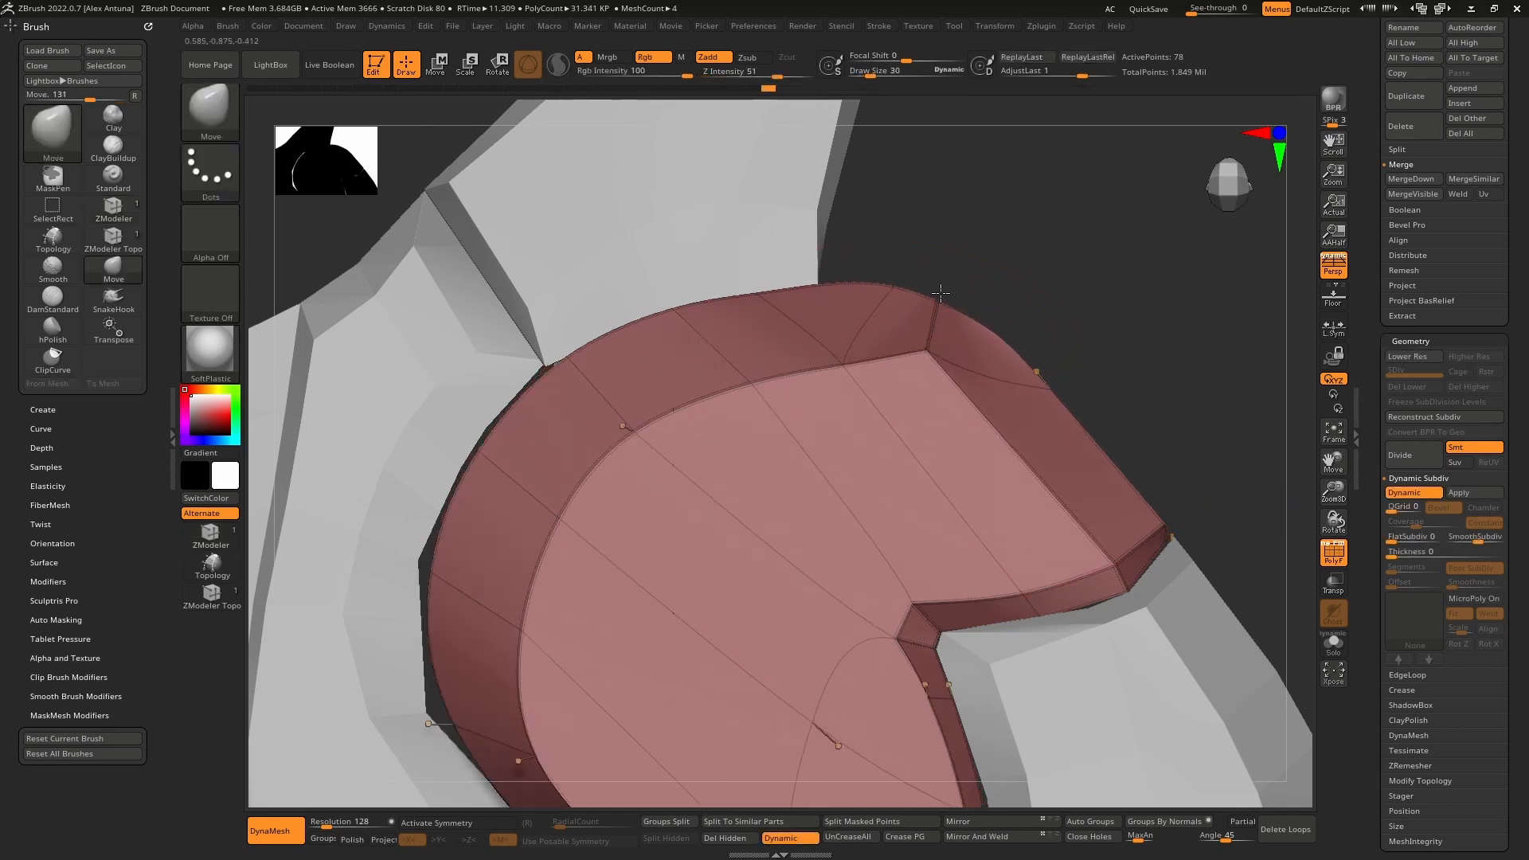
{"action": "right_click_drag", "start_coordinate": [836, 285], "coordinate": [808, 360], "text": "ctrl"}
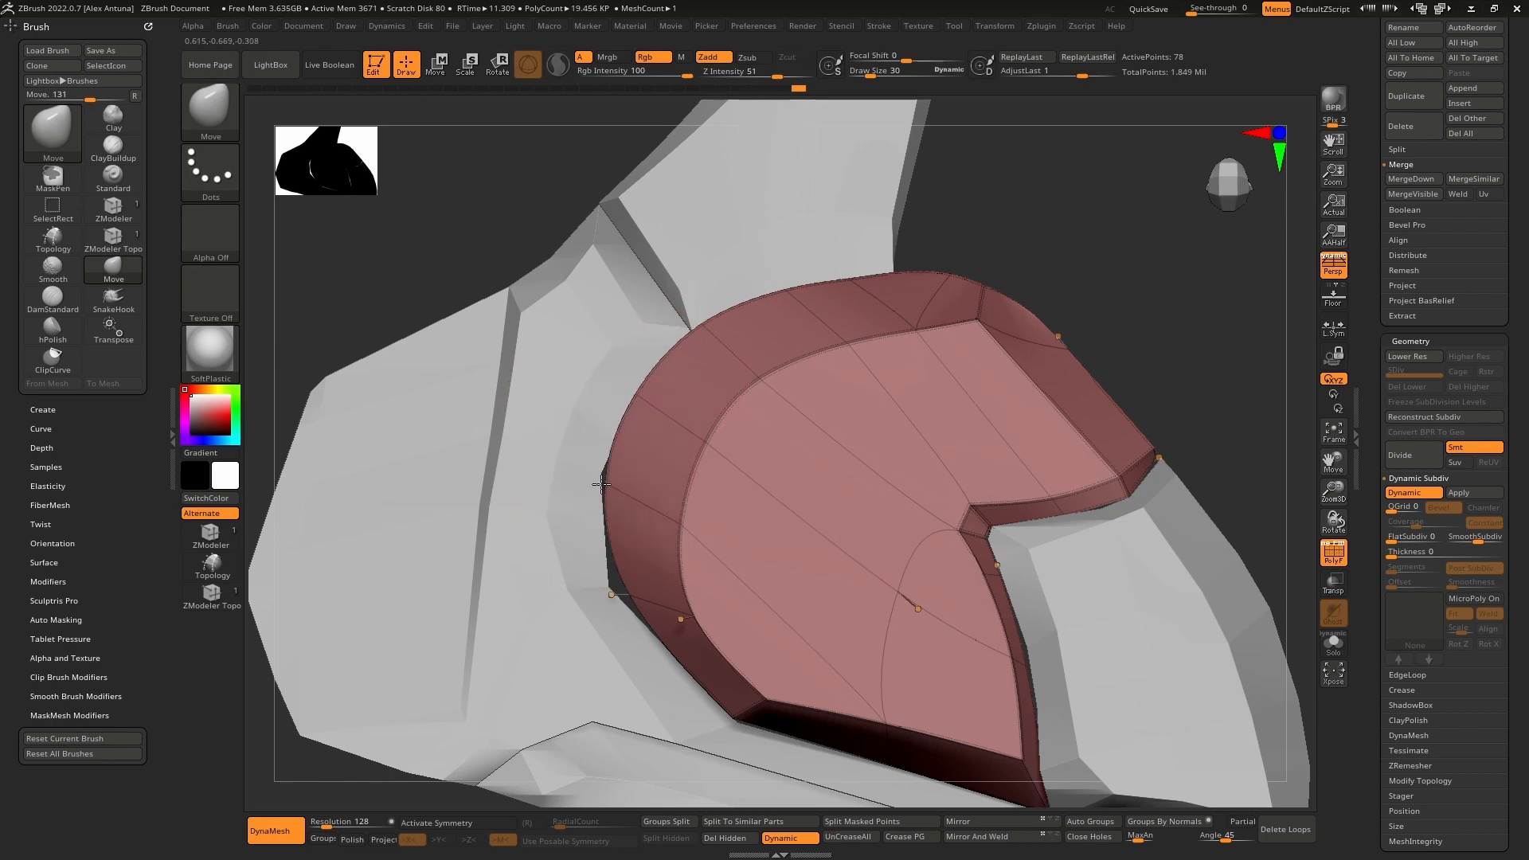
Step: Push the notch's rim edge snugly against the neighbouring panel with the Move brush at Draw Size 9
{"action": "mouse_move", "coordinate": [590, 483]}
{"action": "right_mouse_down"}
{"action": "mouse_move", "coordinate": [695, 440]}
{"action": "mouse_move", "coordinate": [638, 423]}
{"action": "mouse_move", "coordinate": [626, 486]}
{"action": "mouse_move", "coordinate": [637, 445]}
{"action": "mouse_move", "coordinate": [617, 342]}
{"action": "mouse_move", "coordinate": [653, 390]}
{"action": "mouse_move", "coordinate": [693, 394]}
{"action": "mouse_move", "coordinate": [702, 343]}
{"action": "mouse_move", "coordinate": [788, 361]}
{"action": "mouse_move", "coordinate": [751, 393]}
{"action": "mouse_move", "coordinate": [765, 411]}
{"action": "mouse_move", "coordinate": [757, 278]}
{"action": "mouse_move", "coordinate": [884, 366]}
{"action": "mouse_move", "coordinate": [940, 430]}
{"action": "right_mouse_up"}
{"action": "mouse_move", "coordinate": [940, 430]}
{"action": "right_mouse_down", "text": "ctrl"}
{"action": "mouse_move", "coordinate": [1012, 653]}
{"action": "mouse_move", "coordinate": [845, 485]}
{"action": "mouse_move", "coordinate": [786, 398]}
{"action": "mouse_move", "coordinate": [920, 552]}
{"action": "mouse_move", "coordinate": [896, 502]}
{"action": "mouse_move", "coordinate": [898, 443]}
{"action": "right_mouse_up", "text": "ctrl"}
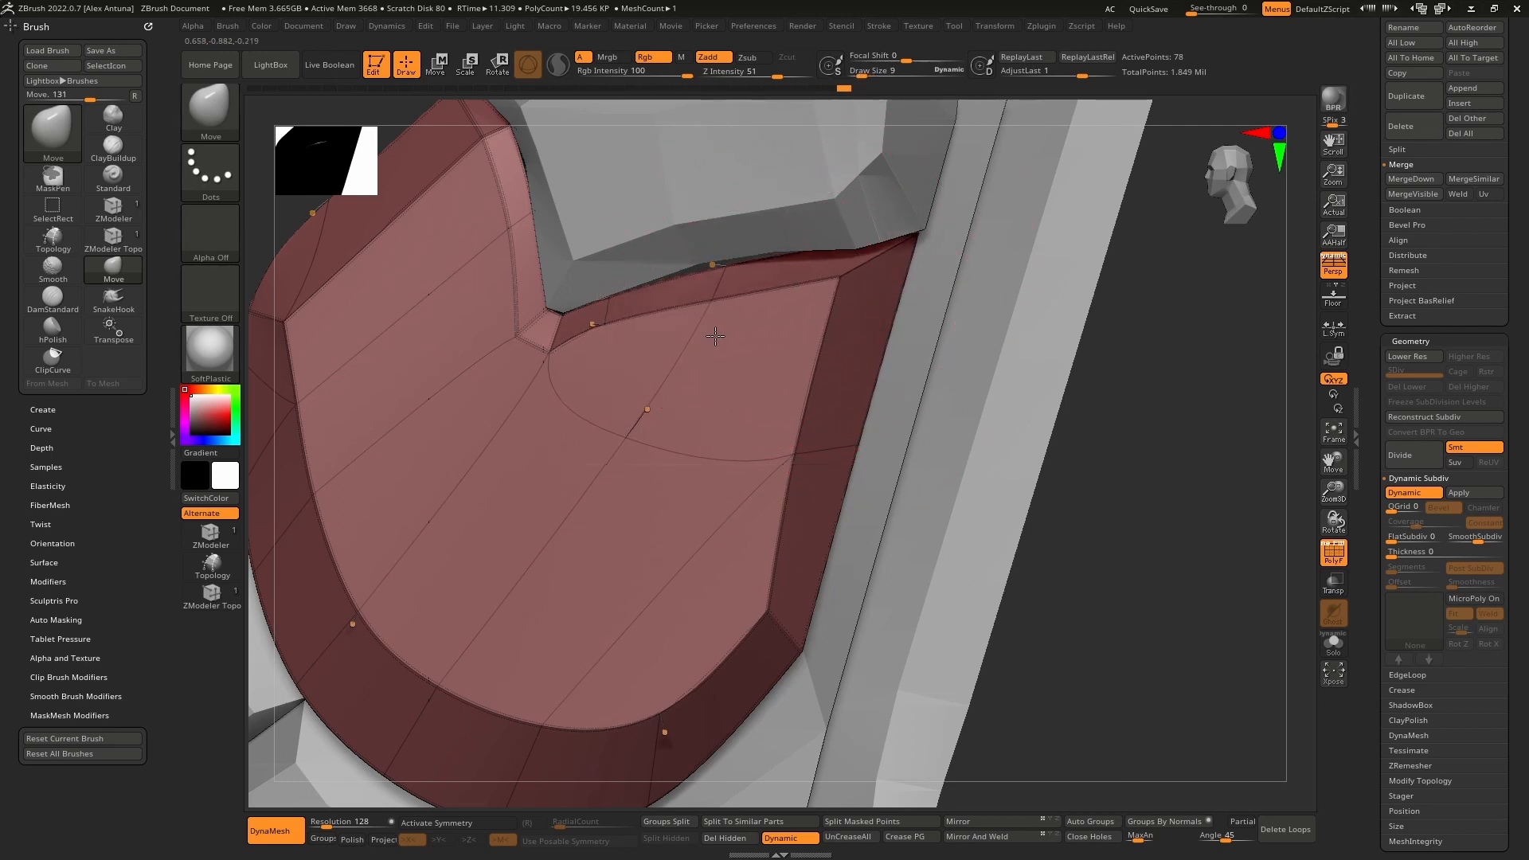
{"action": "right_click_drag", "start_coordinate": [745, 305], "coordinate": [874, 464], "text": "ctrl"}
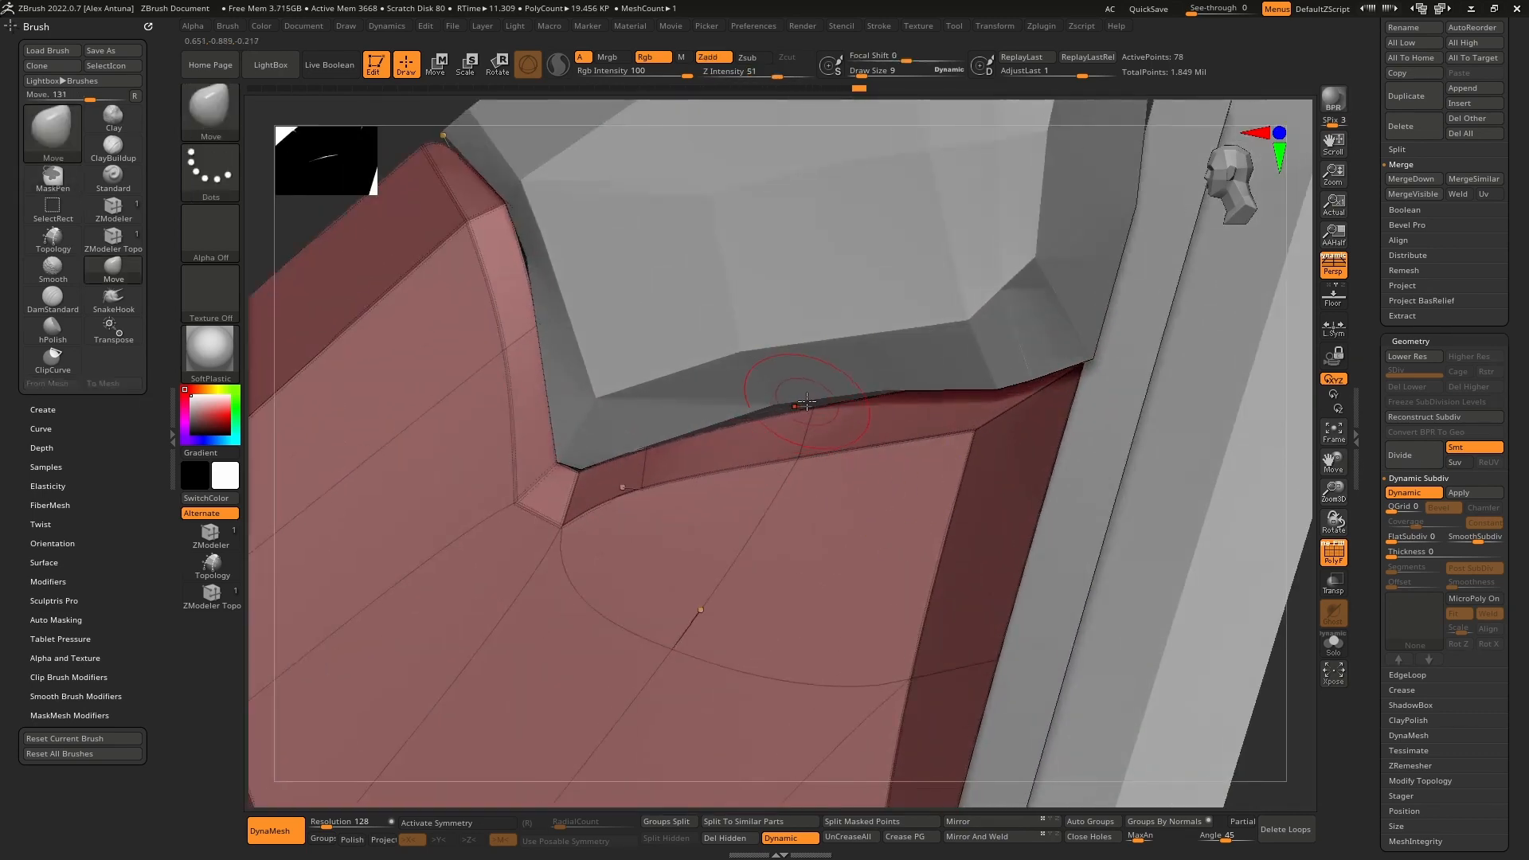
{"action": "left_click_drag", "start_coordinate": [796, 462], "coordinate": [796, 427]}
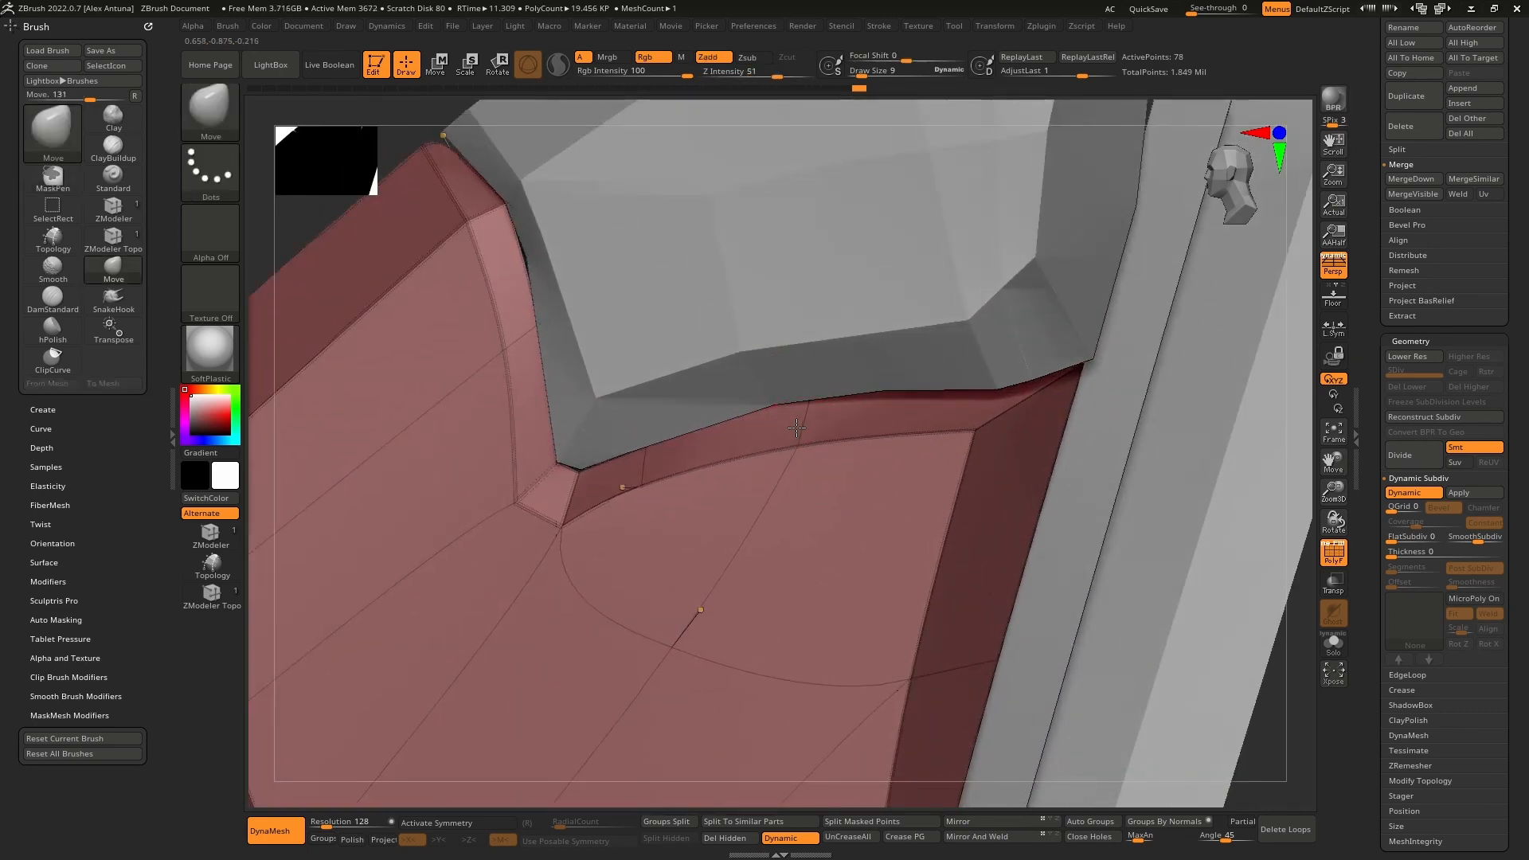
{"action": "mouse_move", "coordinate": [794, 428]}
{"action": "right_mouse_down"}
{"action": "mouse_move", "coordinate": [826, 369]}
{"action": "mouse_move", "coordinate": [759, 428]}
{"action": "mouse_move", "coordinate": [790, 297]}
{"action": "mouse_move", "coordinate": [766, 277]}
{"action": "right_mouse_up"}
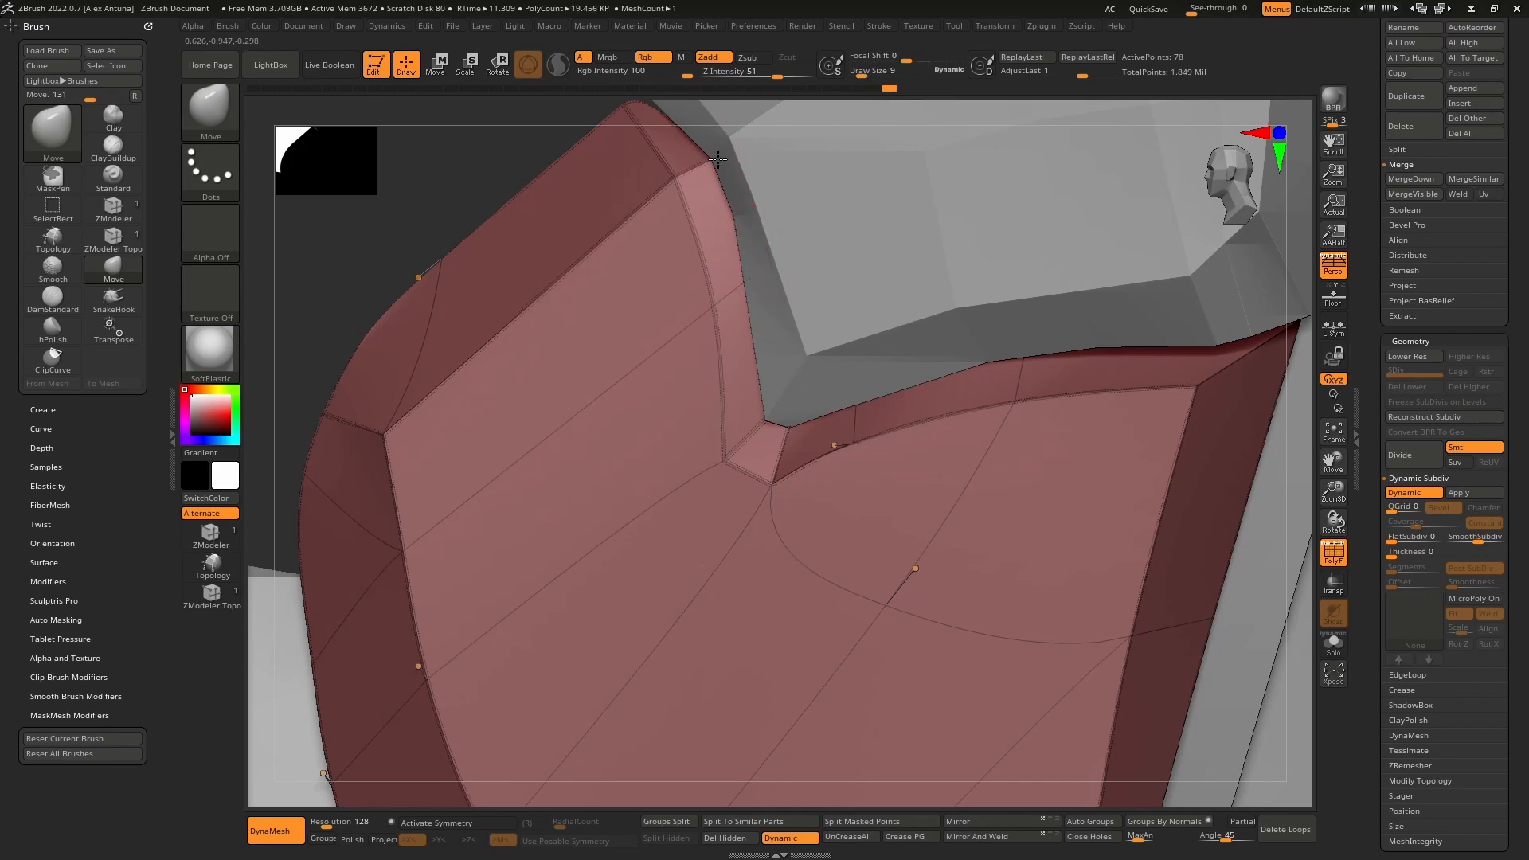
{"action": "right_click_drag", "start_coordinate": [717, 160], "coordinate": [856, 348], "text": "alt"}
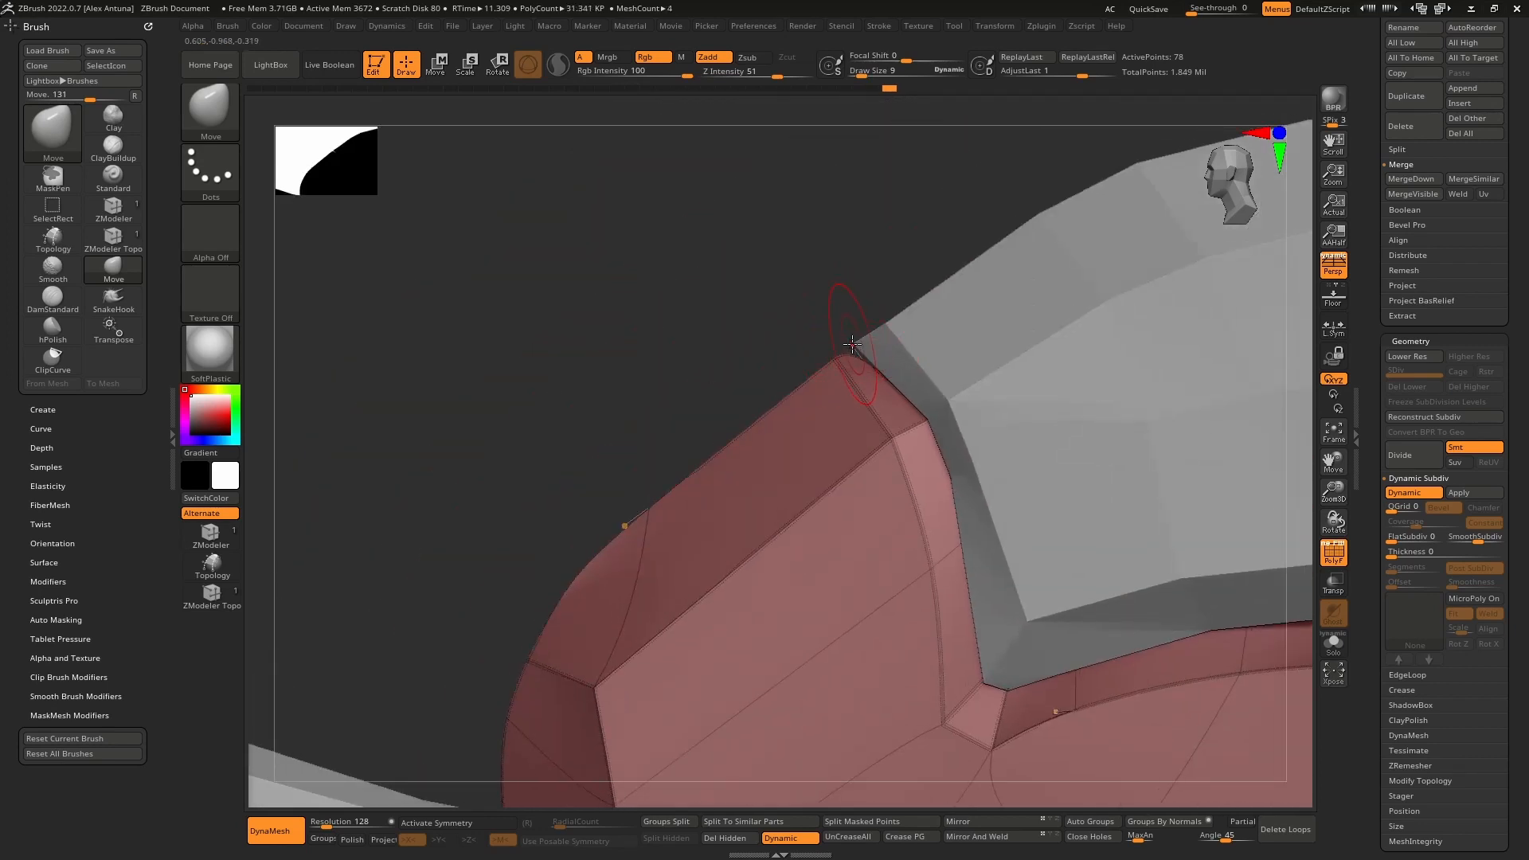
{"action": "right_click_drag", "start_coordinate": [831, 325], "coordinate": [845, 289], "text": "ctrl"}
{"action": "right_click_drag", "start_coordinate": [884, 586], "coordinate": [826, 351], "text": "alt"}
{"action": "right_click_drag", "start_coordinate": [827, 351], "coordinate": [960, 637]}
{"action": "right_click_drag", "start_coordinate": [959, 637], "coordinate": [887, 385], "text": "alt"}
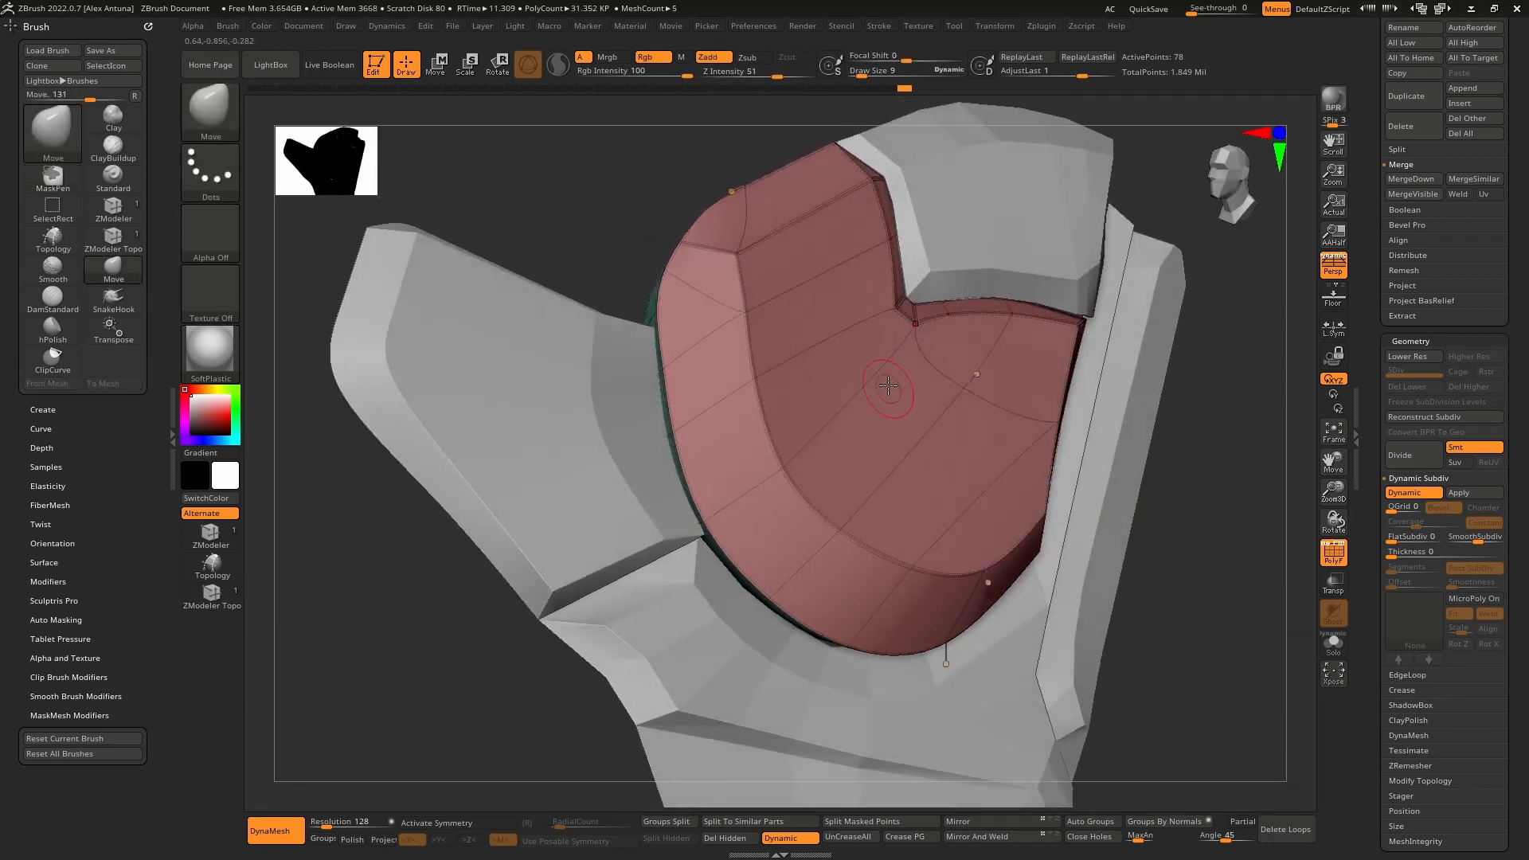
Step: Mark a group of central panel faces with the ZModeler Topology brush and try QMesh on All Polygons
{"action": "left_click", "coordinate": [201, 605]}
{"action": "left_click", "coordinate": [888, 448]}
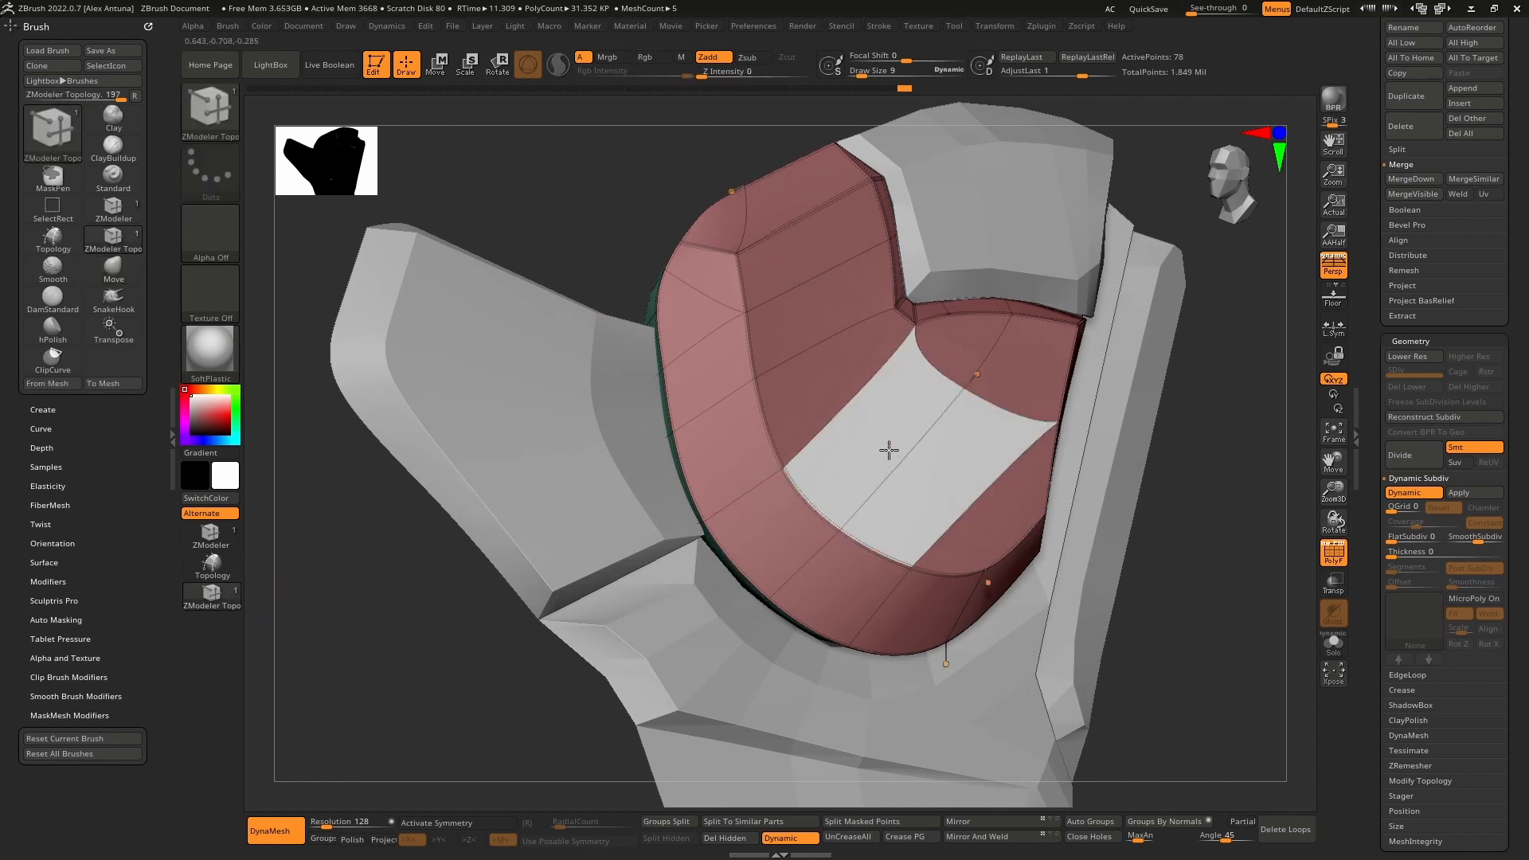
{"action": "key", "text": "ctrl+z"}
{"action": "key", "text": "space"}
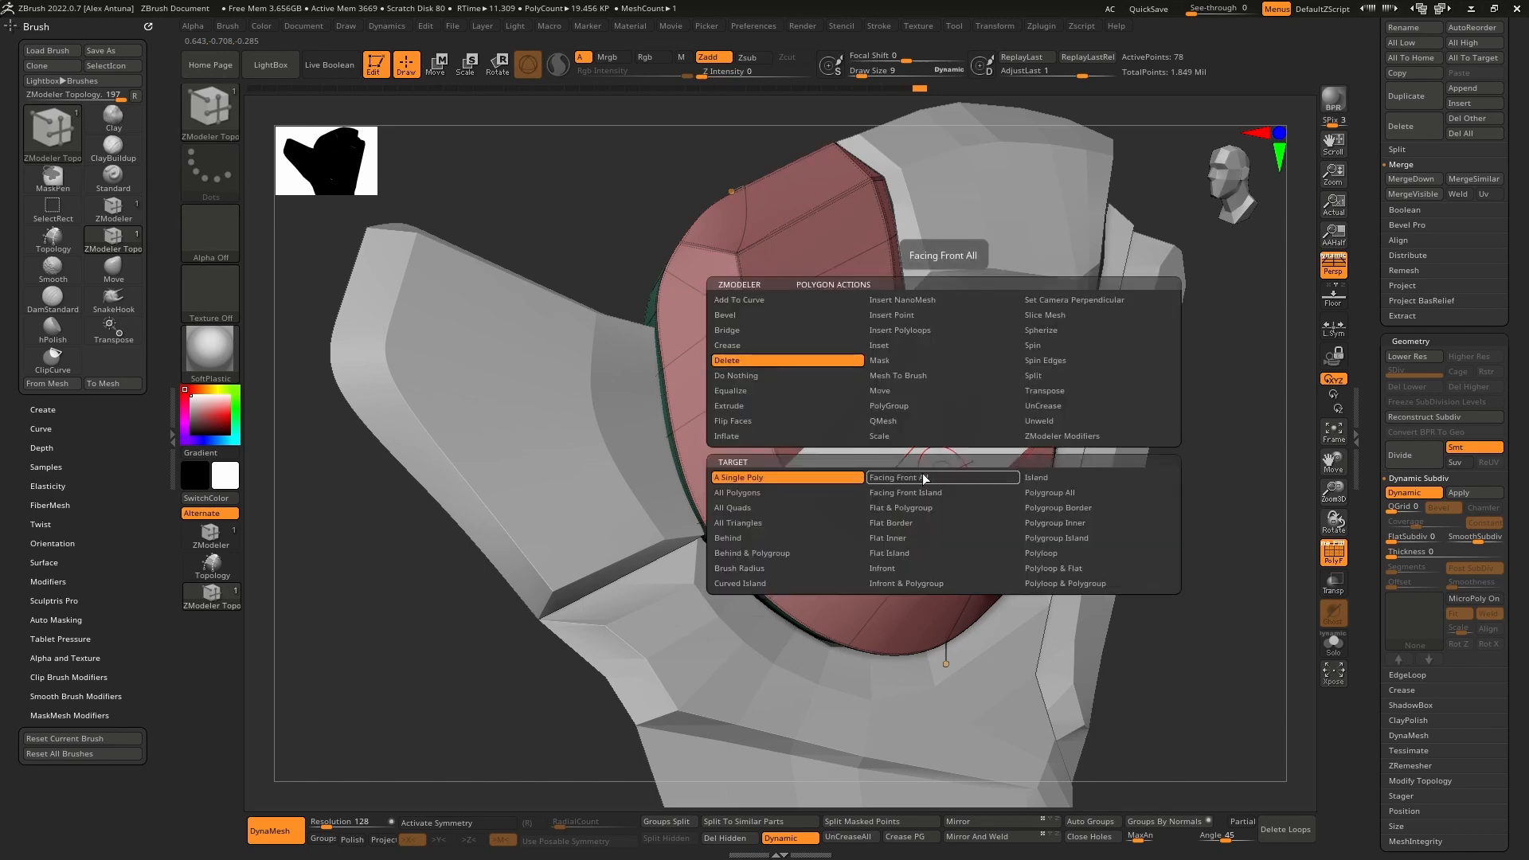
{"action": "left_click", "coordinate": [901, 413]}
{"action": "left_click", "coordinate": [964, 473]}
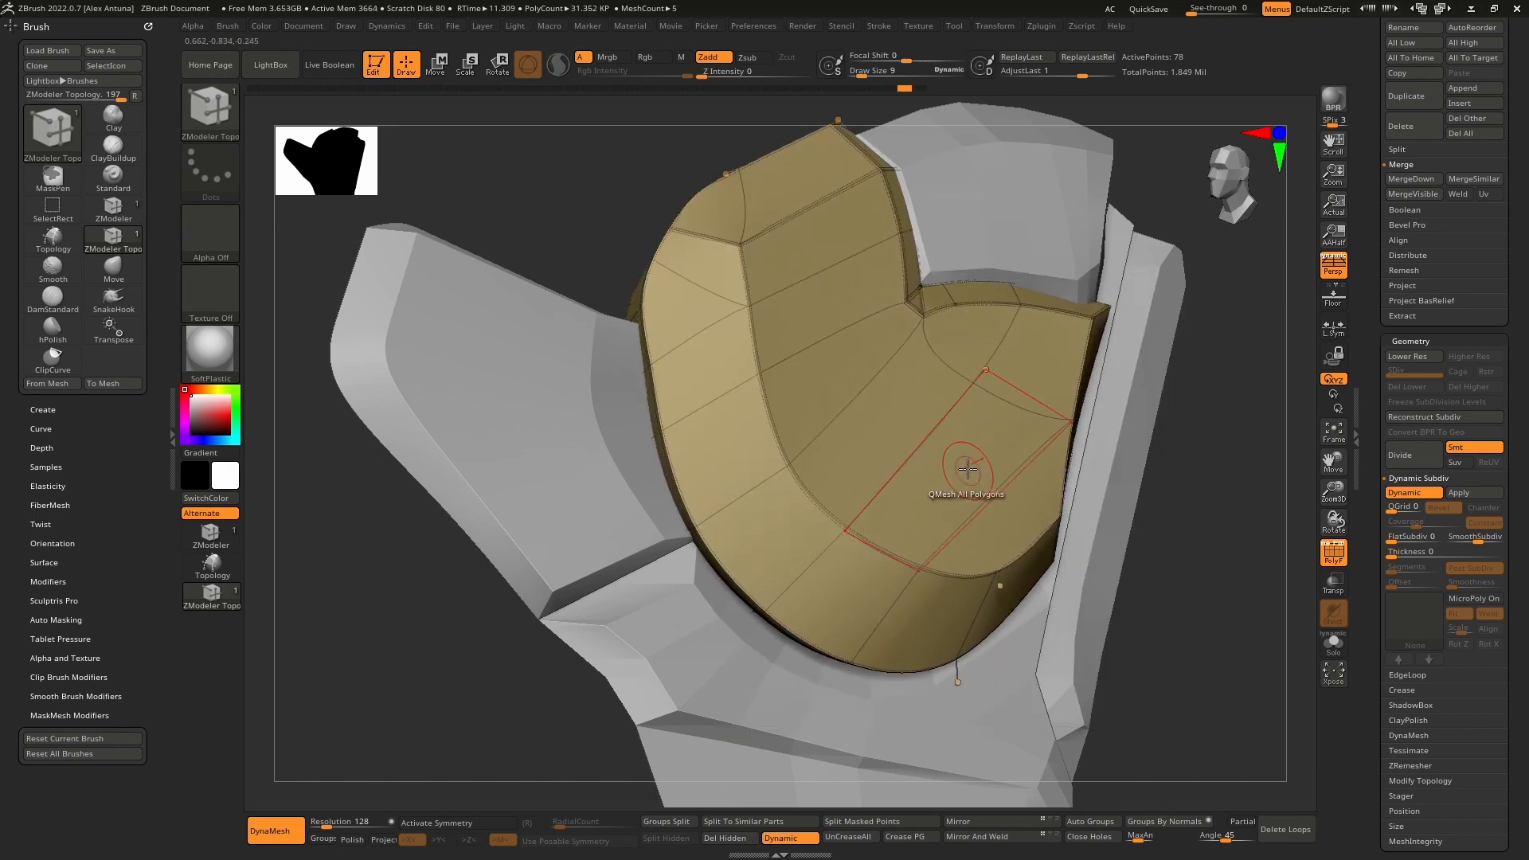
Step: Set the QMesh target to A Single Poly and extrude the marked central faces outward
{"action": "key", "text": "space"}
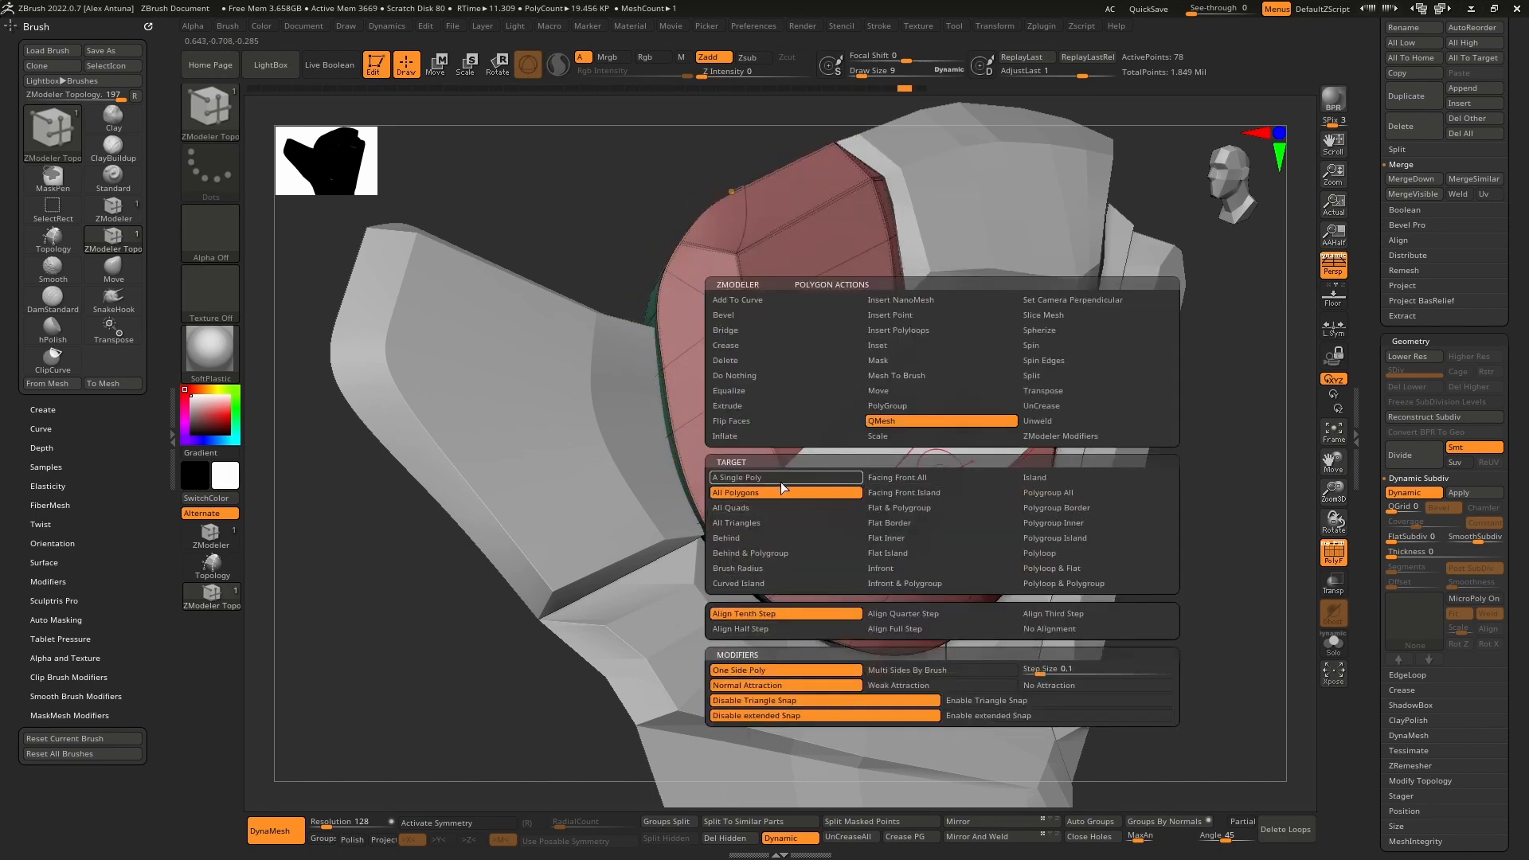
{"action": "left_click", "coordinate": [781, 481]}
{"action": "left_click_drag", "start_coordinate": [921, 502], "coordinate": [982, 473]}
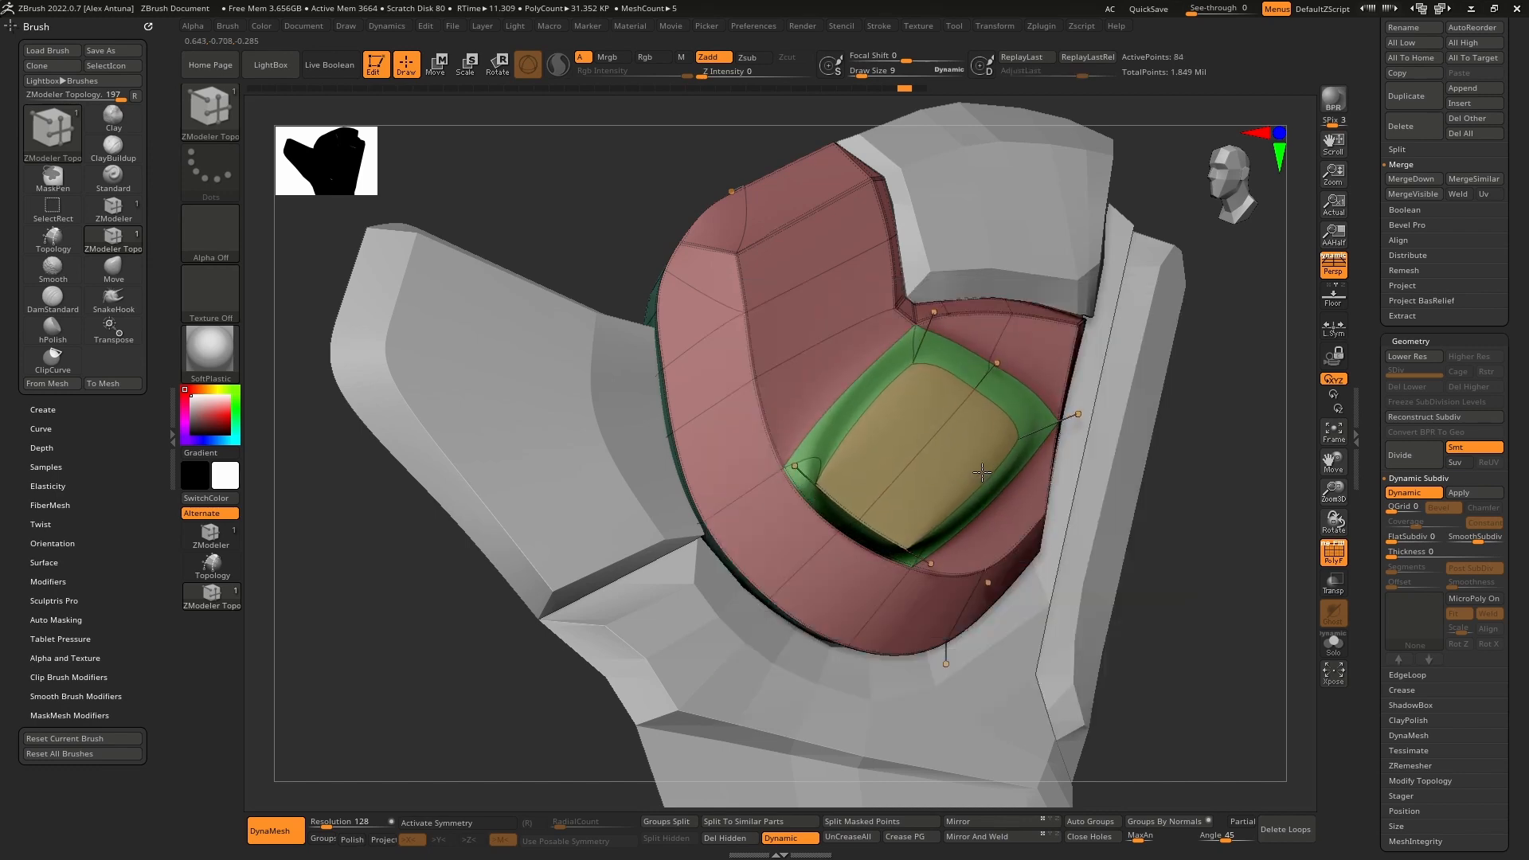
Step: Inspect the extruded central block with the polyframe hidden and undo the extrusion on the panel
{"action": "right_click_drag", "start_coordinate": [982, 473], "coordinate": [1014, 450]}
{"action": "left_click", "coordinate": [1334, 552]}
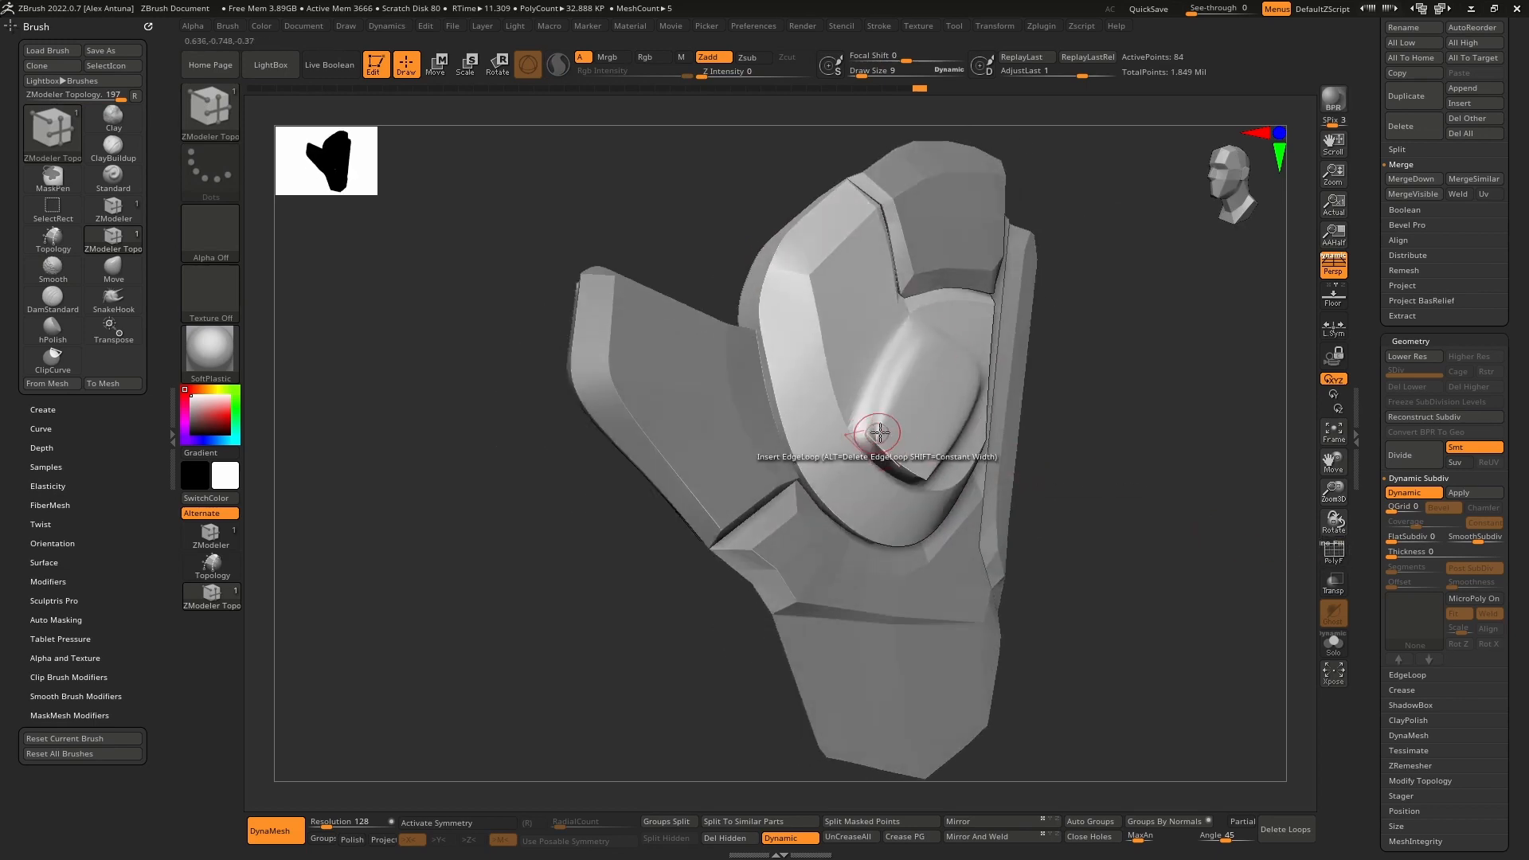
{"action": "mouse_move", "coordinate": [875, 429]}
{"action": "right_mouse_down"}
{"action": "mouse_move", "coordinate": [847, 427]}
{"action": "mouse_move", "coordinate": [875, 437]}
{"action": "right_mouse_up"}
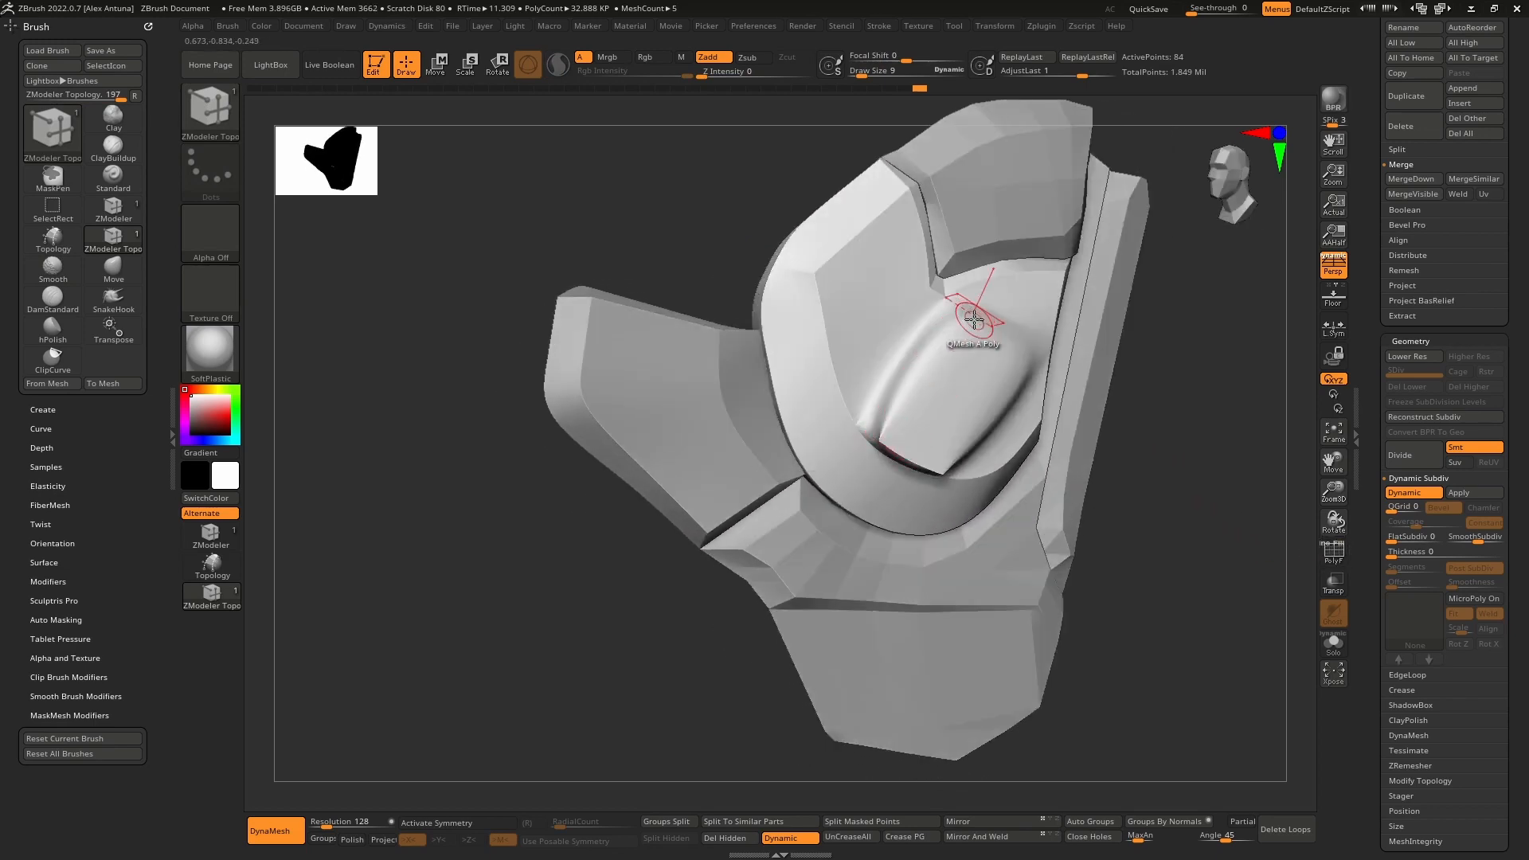
{"action": "right_click_drag", "start_coordinate": [975, 315], "coordinate": [974, 374]}
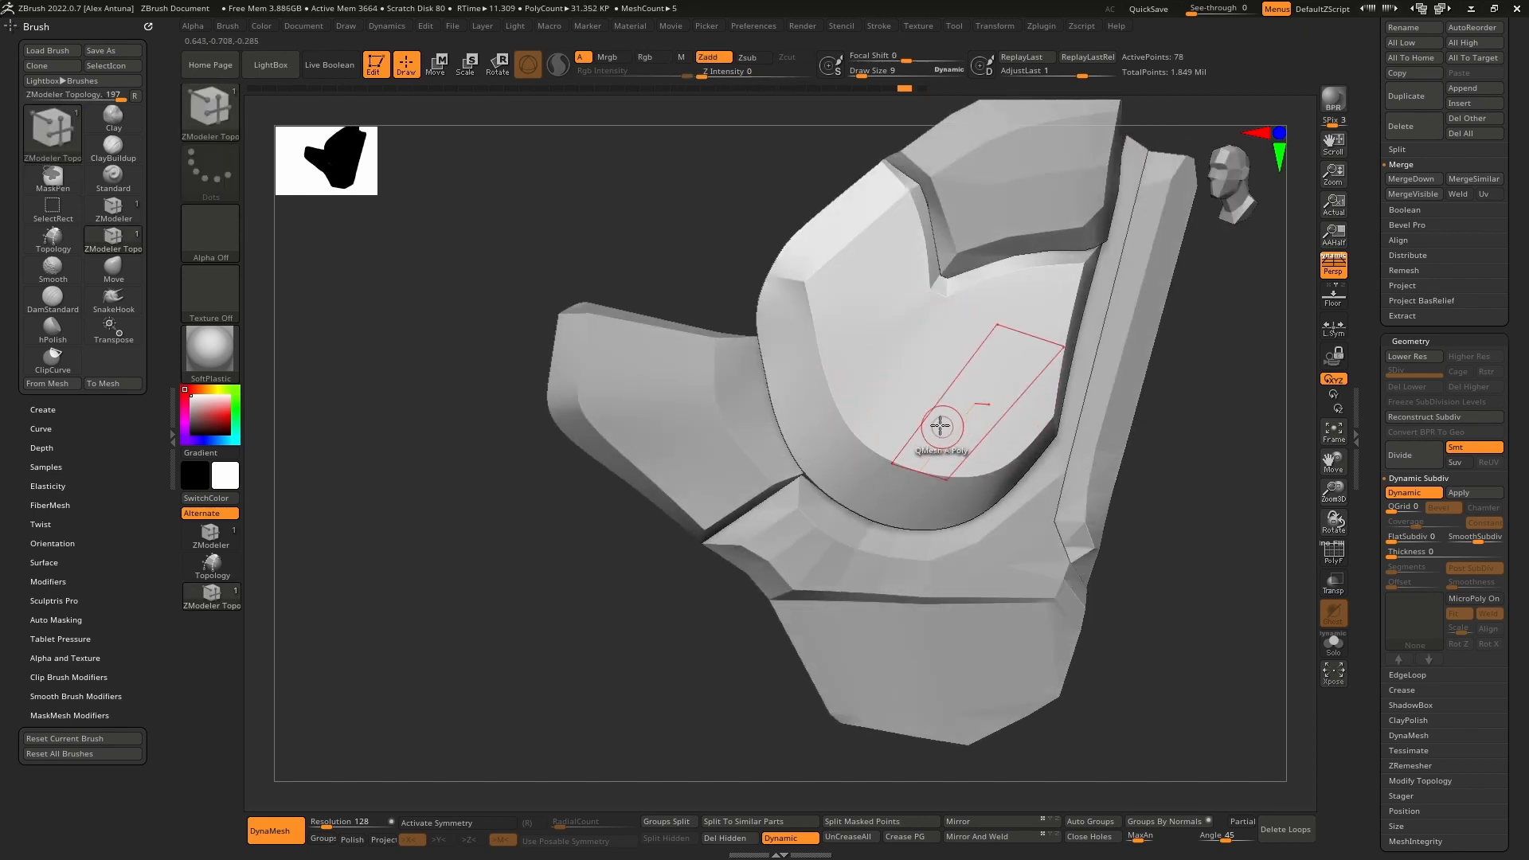
Step: Try extruding the strip of faces at the panel's lower edge with QMesh, undo it and show the polyframe
{"action": "mouse_move", "coordinate": [1005, 413]}
{"action": "right_mouse_down"}
{"action": "mouse_move", "coordinate": [980, 379]}
{"action": "mouse_move", "coordinate": [1010, 371]}
{"action": "mouse_move", "coordinate": [921, 403]}
{"action": "mouse_move", "coordinate": [971, 434]}
{"action": "mouse_move", "coordinate": [851, 535]}
{"action": "right_mouse_up"}
{"action": "key", "text": "ctrl+z"}
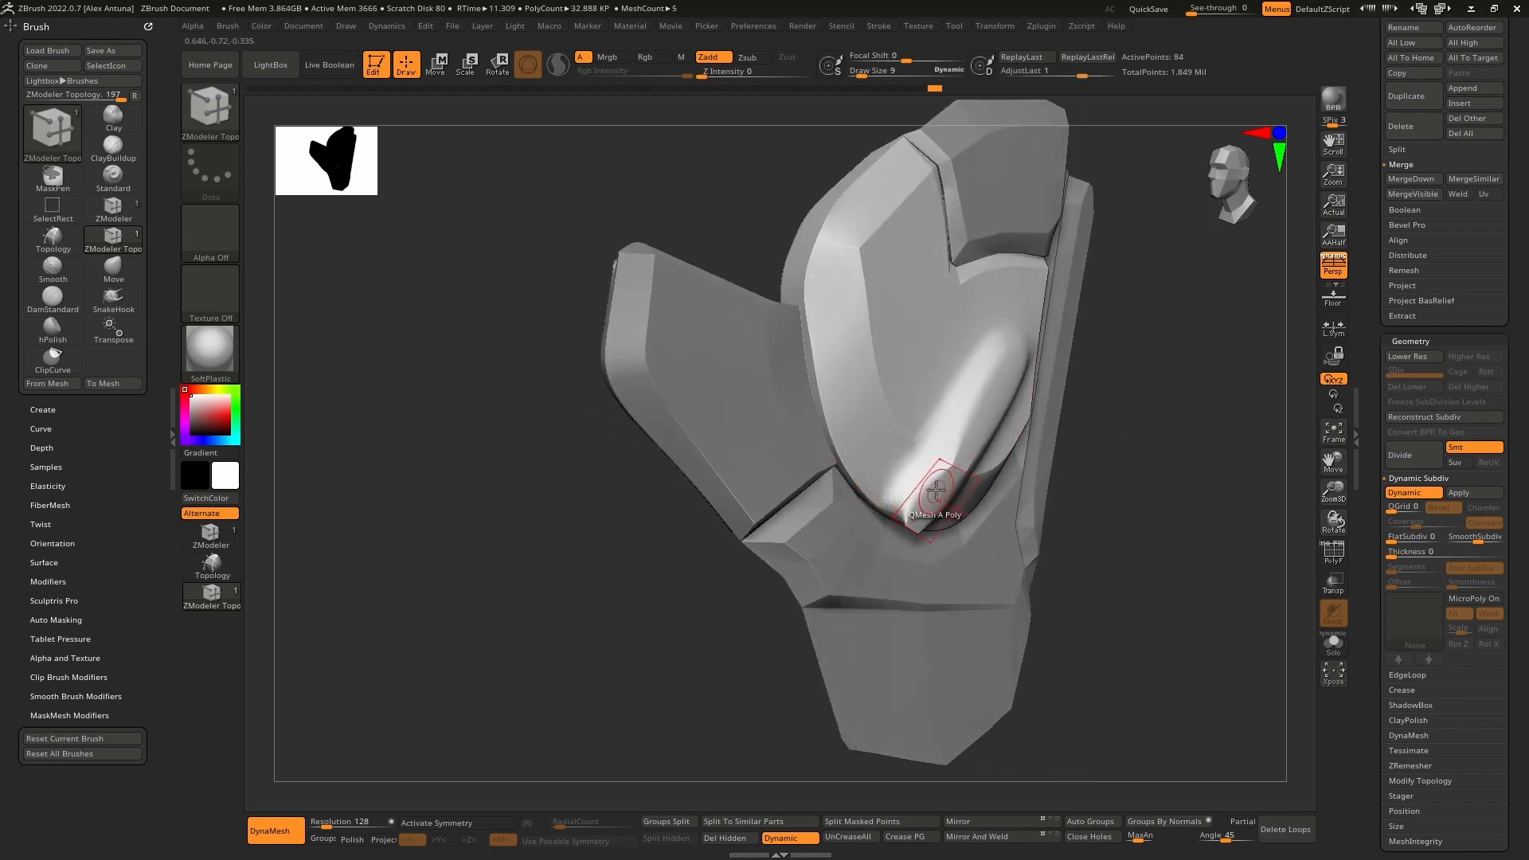
{"action": "mouse_move", "coordinate": [936, 490]}
{"action": "right_mouse_down"}
{"action": "mouse_move", "coordinate": [891, 447]}
{"action": "mouse_move", "coordinate": [983, 423]}
{"action": "mouse_move", "coordinate": [907, 461]}
{"action": "mouse_move", "coordinate": [893, 414]}
{"action": "mouse_move", "coordinate": [915, 495]}
{"action": "mouse_move", "coordinate": [934, 499]}
{"action": "mouse_move", "coordinate": [972, 423]}
{"action": "mouse_move", "coordinate": [957, 452]}
{"action": "mouse_move", "coordinate": [966, 427]}
{"action": "mouse_move", "coordinate": [987, 489]}
{"action": "mouse_move", "coordinate": [960, 396]}
{"action": "mouse_move", "coordinate": [884, 440]}
{"action": "mouse_move", "coordinate": [928, 475]}
{"action": "mouse_move", "coordinate": [875, 500]}
{"action": "right_mouse_up"}
{"action": "left_click", "coordinate": [1336, 551]}
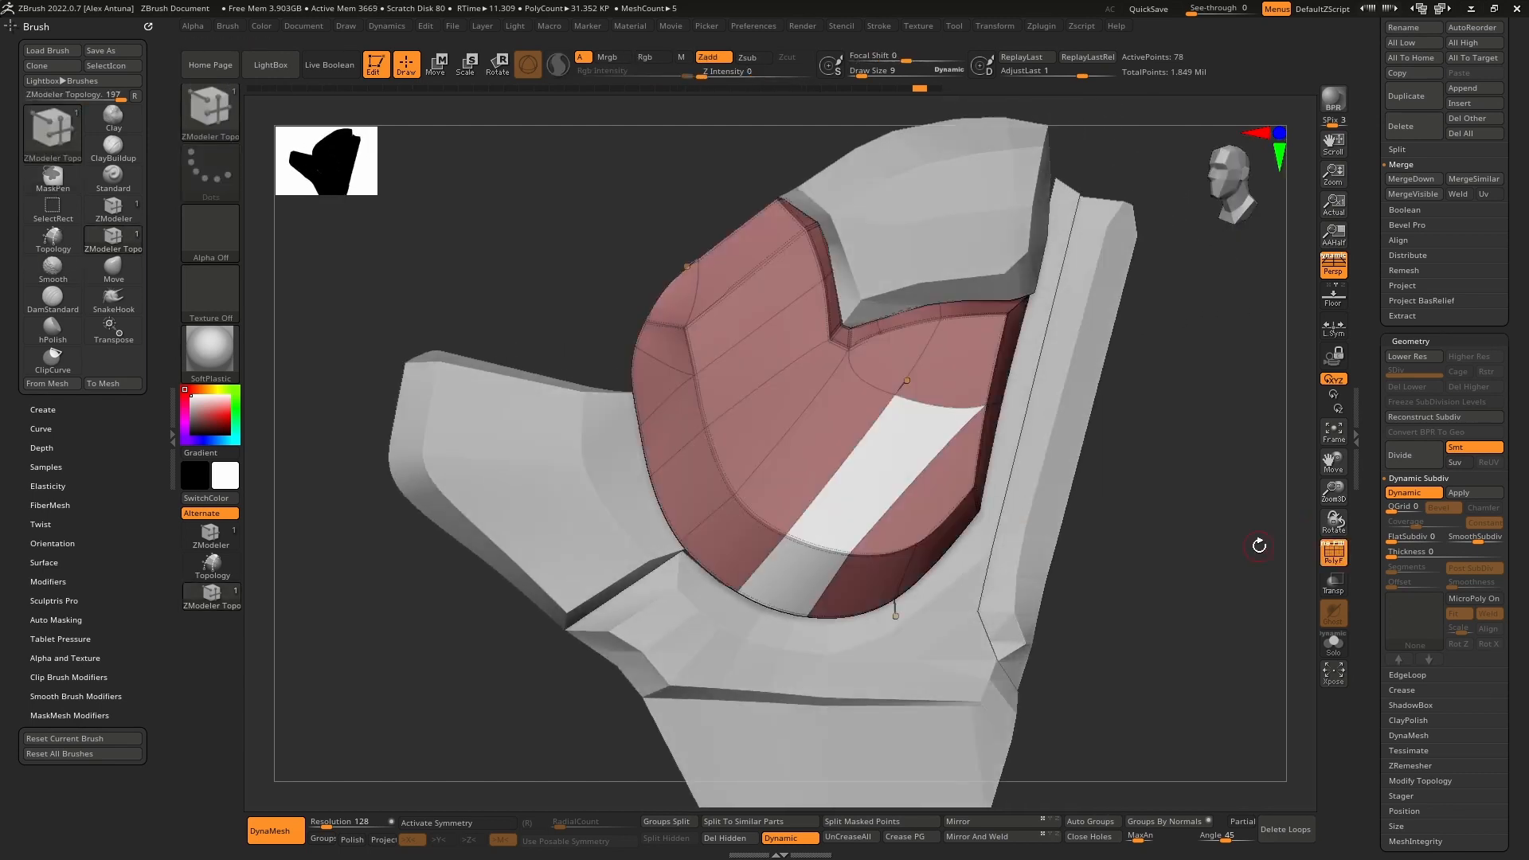
Step: Merge all of the notched panel's faces into one polygroup and keep parts_01 as the active subtool
{"action": "right_click_drag", "start_coordinate": [791, 467], "coordinate": [916, 466], "text": "alt"}
{"action": "key", "text": "ctrl+w"}
{"action": "right_click_drag", "start_coordinate": [915, 466], "coordinate": [851, 472], "text": "alt"}
{"action": "left_click", "coordinate": [805, 457], "text": "alt"}
{"action": "left_click", "coordinate": [1005, 412], "text": "alt"}
{"action": "mouse_move", "coordinate": [1005, 411]}
{"action": "right_mouse_down"}
{"action": "mouse_move", "coordinate": [1031, 416]}
{"action": "mouse_move", "coordinate": [996, 462]}
{"action": "mouse_move", "coordinate": [1021, 430]}
{"action": "right_mouse_up"}
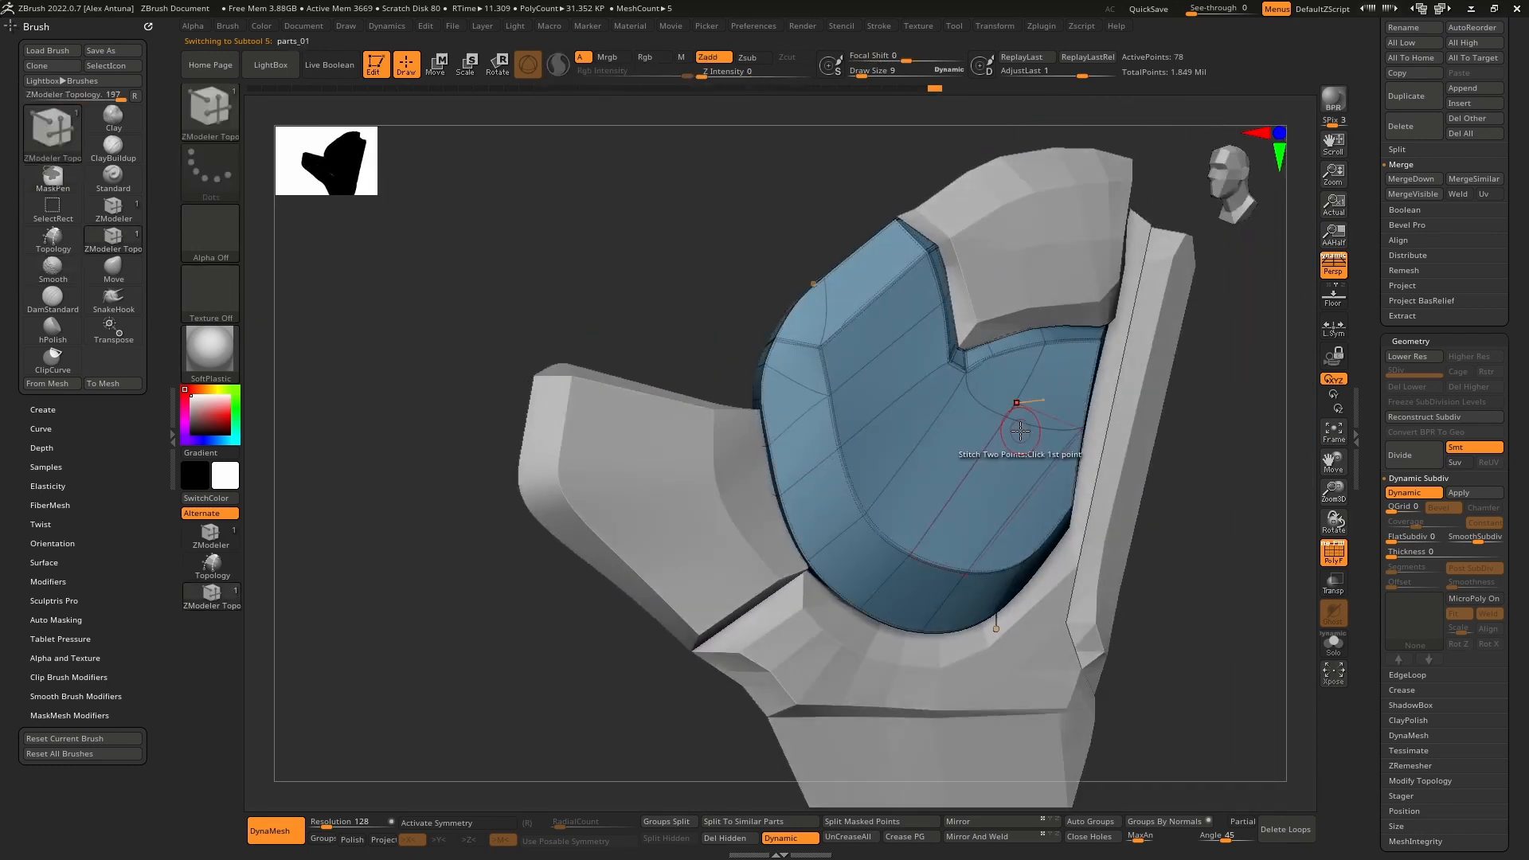
{"action": "left_click", "coordinate": [1329, 546]}
{"action": "right_click_drag", "start_coordinate": [1059, 488], "coordinate": [1105, 425], "text": "ctrl"}
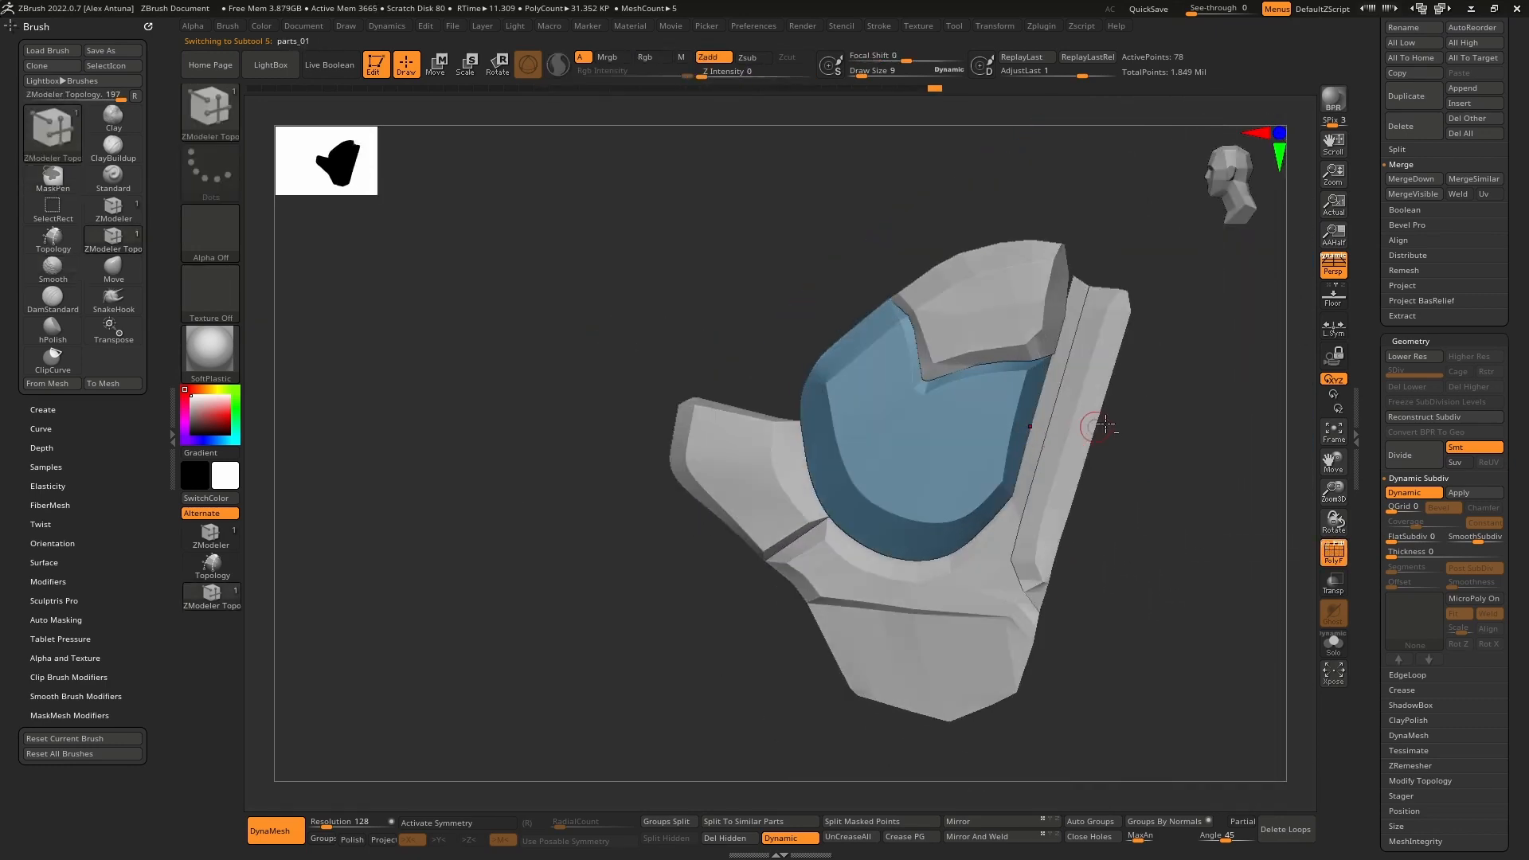
Step: Switch to the Extract2_1 bust tool, examine its temple armour up close and on the whole head, and return to parts_01
{"action": "scroll", "coordinate": [1376, 280], "scroll_direction": "up", "scroll_amount": 10}
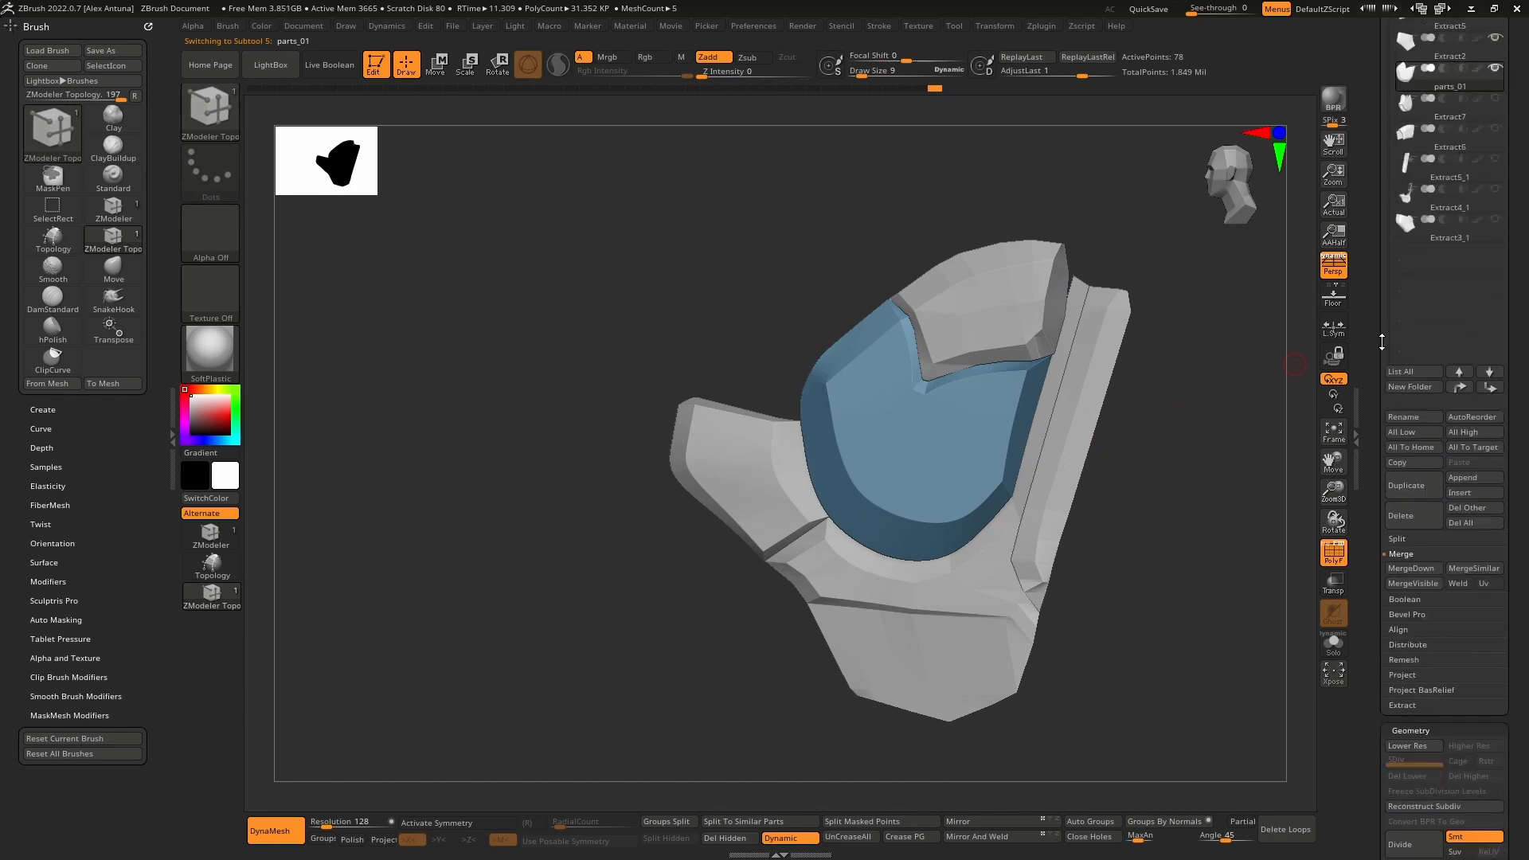
{"action": "scroll", "coordinate": [1372, 433], "scroll_direction": "up", "scroll_amount": 5}
{"action": "left_click", "coordinate": [1414, 296]}
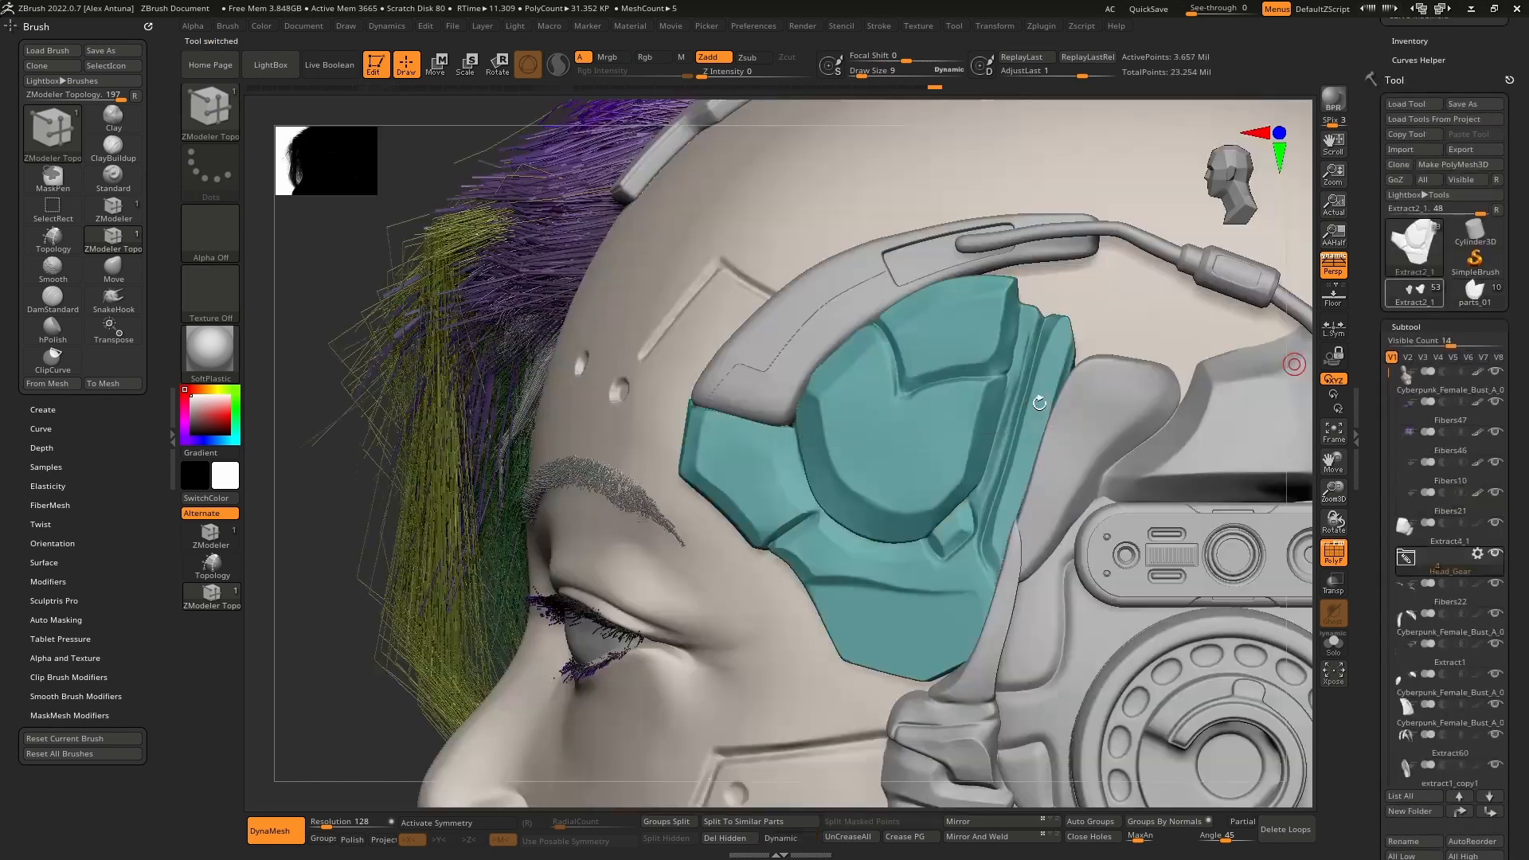
{"action": "right_click_drag", "start_coordinate": [892, 400], "coordinate": [965, 405]}
{"action": "mouse_move", "coordinate": [682, 401]}
{"action": "right_mouse_down"}
{"action": "mouse_move", "coordinate": [766, 438]}
{"action": "mouse_move", "coordinate": [693, 433]}
{"action": "mouse_move", "coordinate": [870, 500]}
{"action": "mouse_move", "coordinate": [978, 488]}
{"action": "right_mouse_up"}
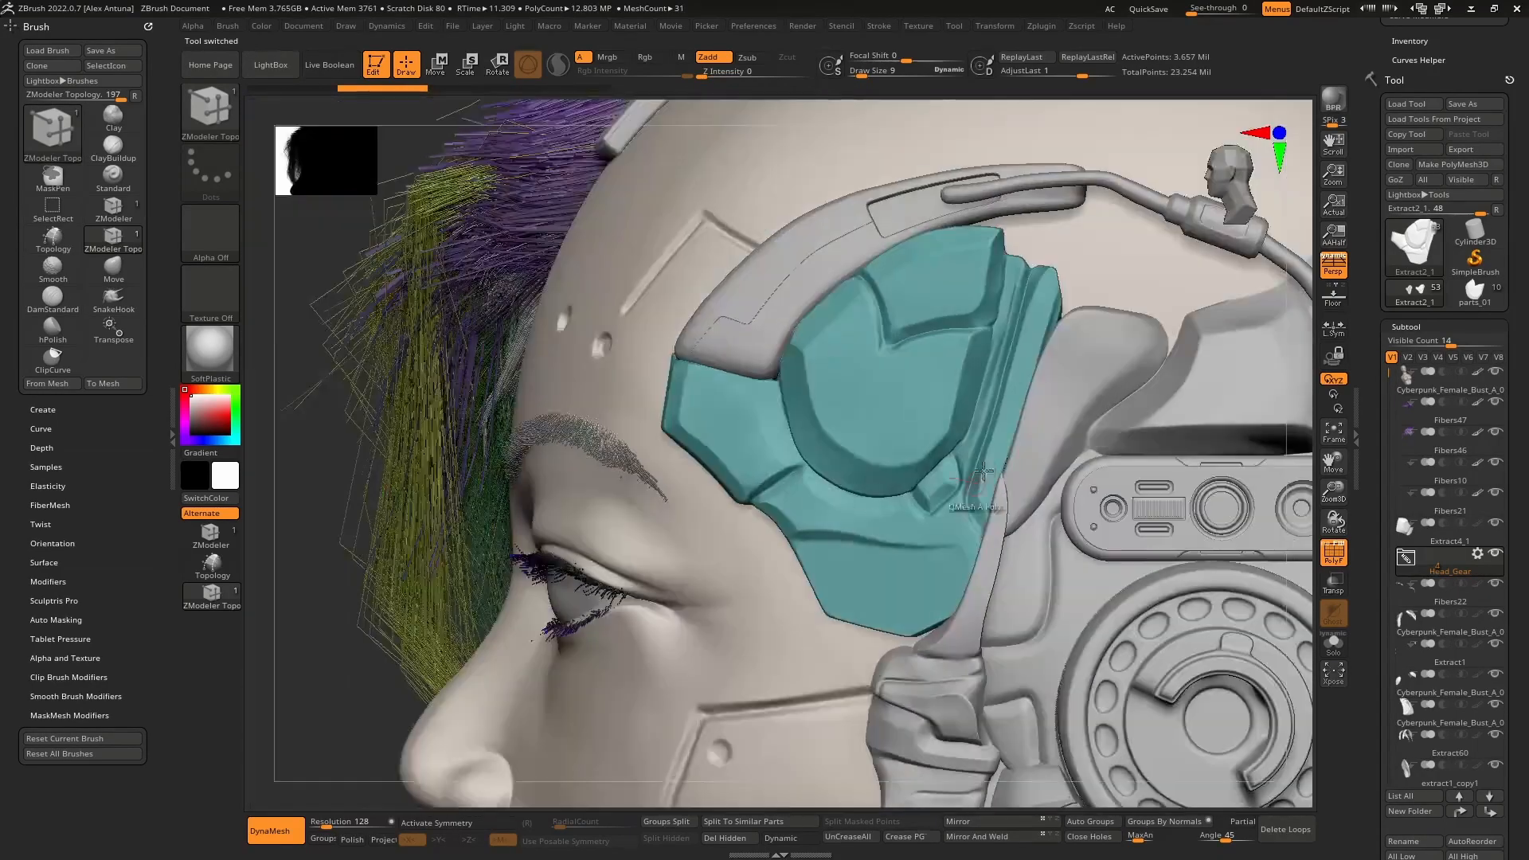
{"action": "mouse_move", "coordinate": [982, 390]}
{"action": "right_mouse_down", "text": "ctrl"}
{"action": "mouse_move", "coordinate": [983, 438]}
{"action": "mouse_move", "coordinate": [961, 402]}
{"action": "mouse_move", "coordinate": [875, 404]}
{"action": "mouse_move", "coordinate": [872, 342]}
{"action": "right_mouse_up", "text": "ctrl"}
{"action": "right_click_drag", "start_coordinate": [1154, 437], "coordinate": [1297, 408]}
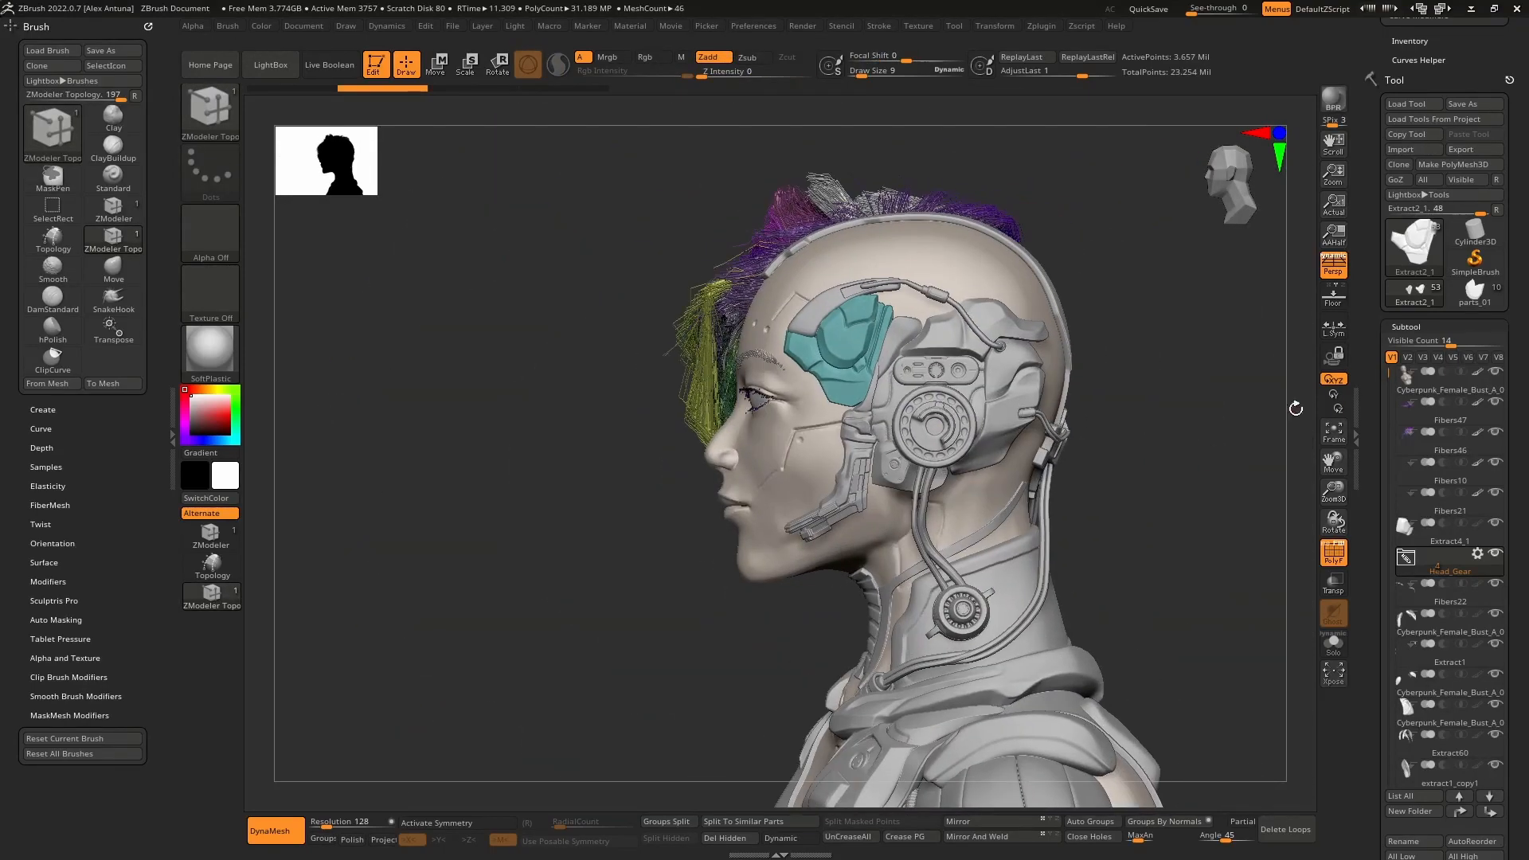
{"action": "left_click", "coordinate": [1490, 302]}
{"action": "right_click_drag", "start_coordinate": [994, 421], "coordinate": [1074, 478]}
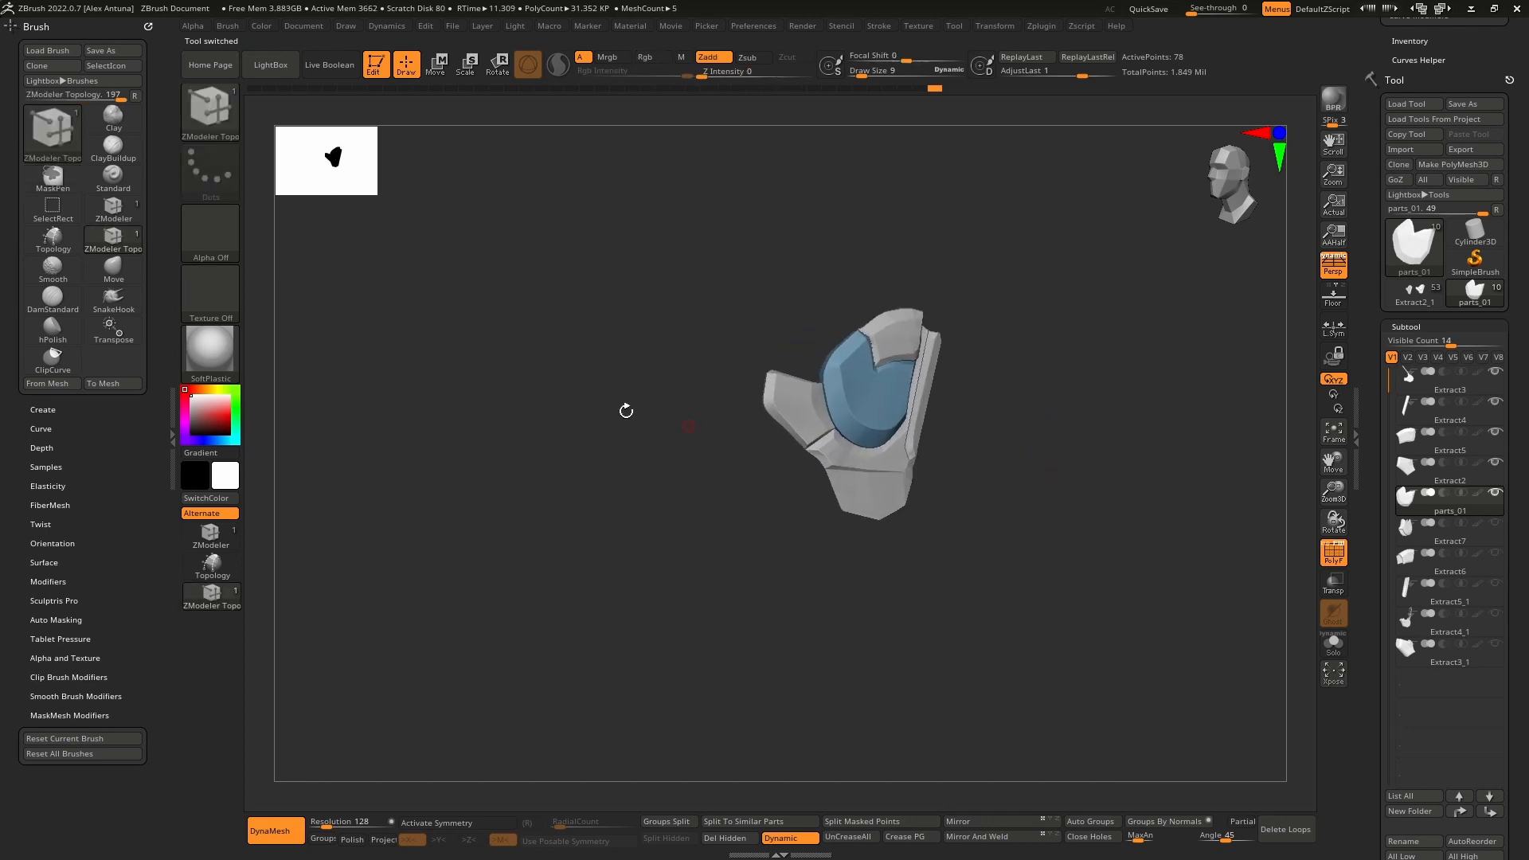
Step: Apply the Chrome material to the armour panels, hide the polyframe and make a BPR render
{"action": "left_click", "coordinate": [221, 354]}
{"action": "left_click", "coordinate": [594, 607]}
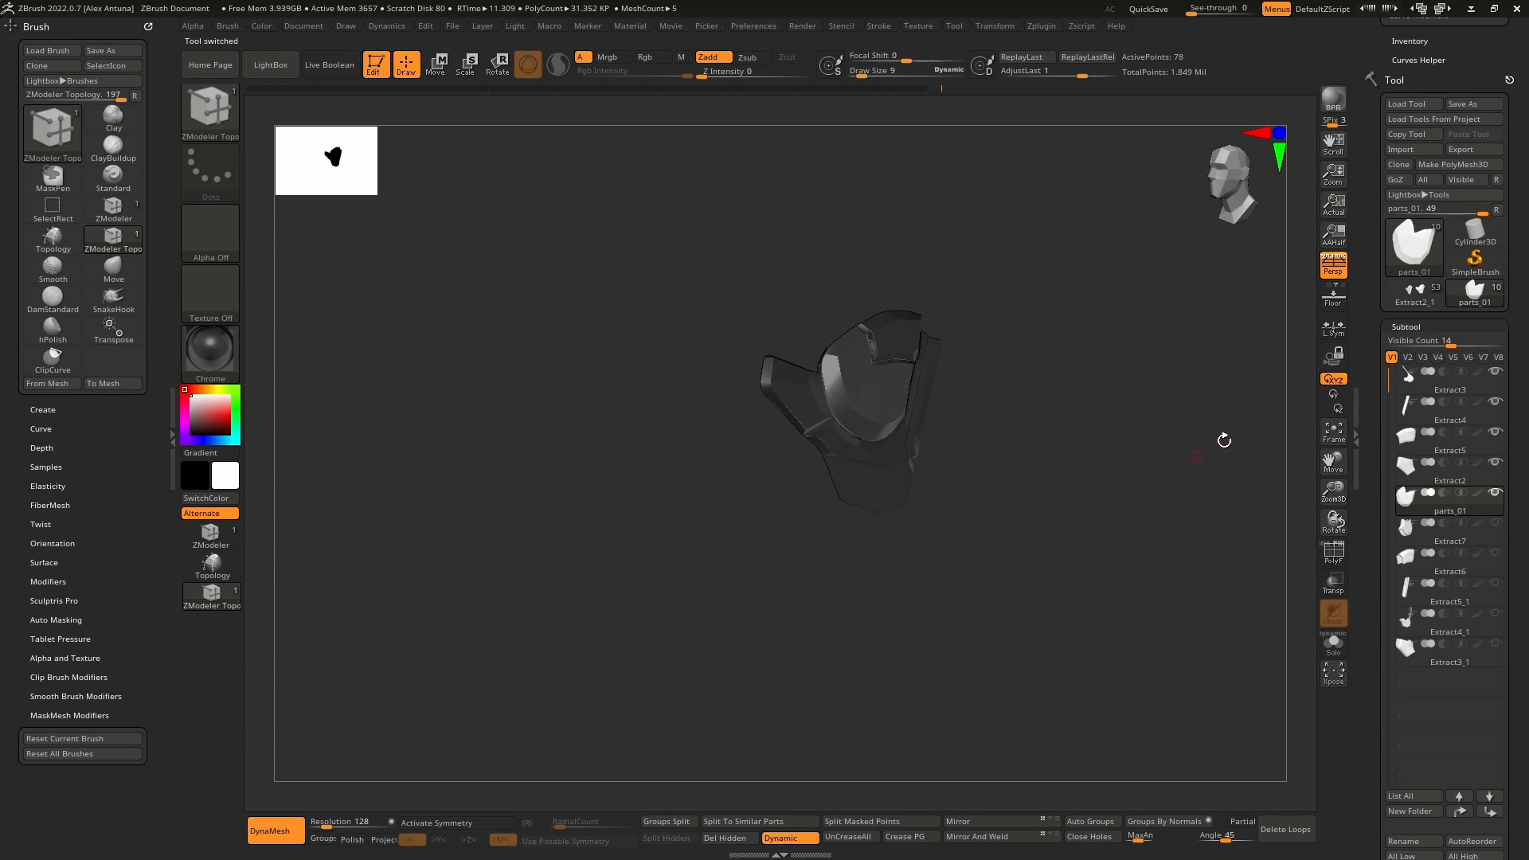
{"action": "left_click", "coordinate": [1334, 99]}
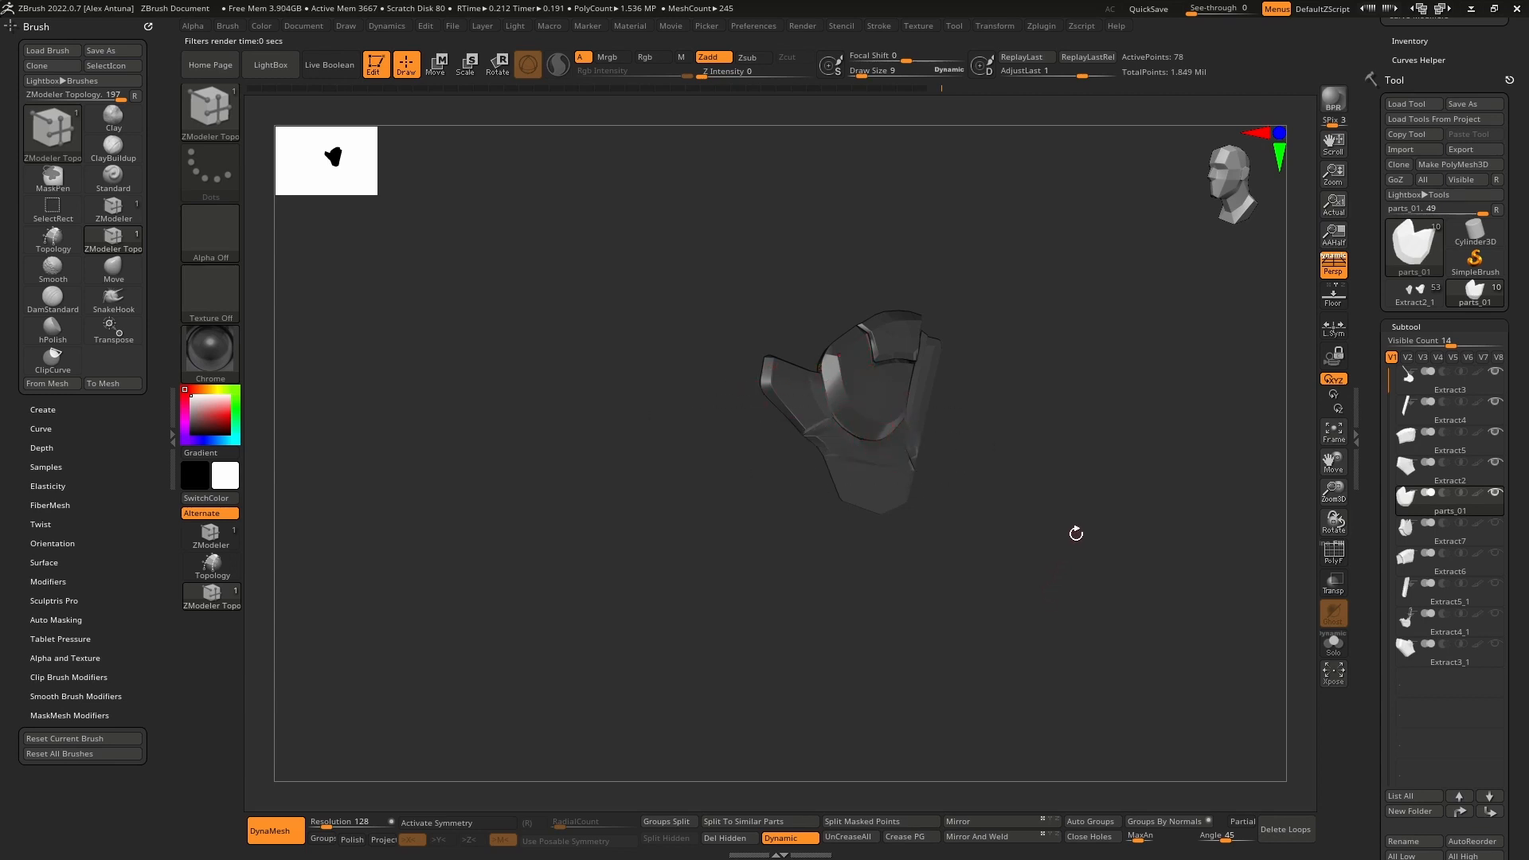
{"action": "left_click_drag", "start_coordinate": [1117, 427], "coordinate": [1093, 466]}
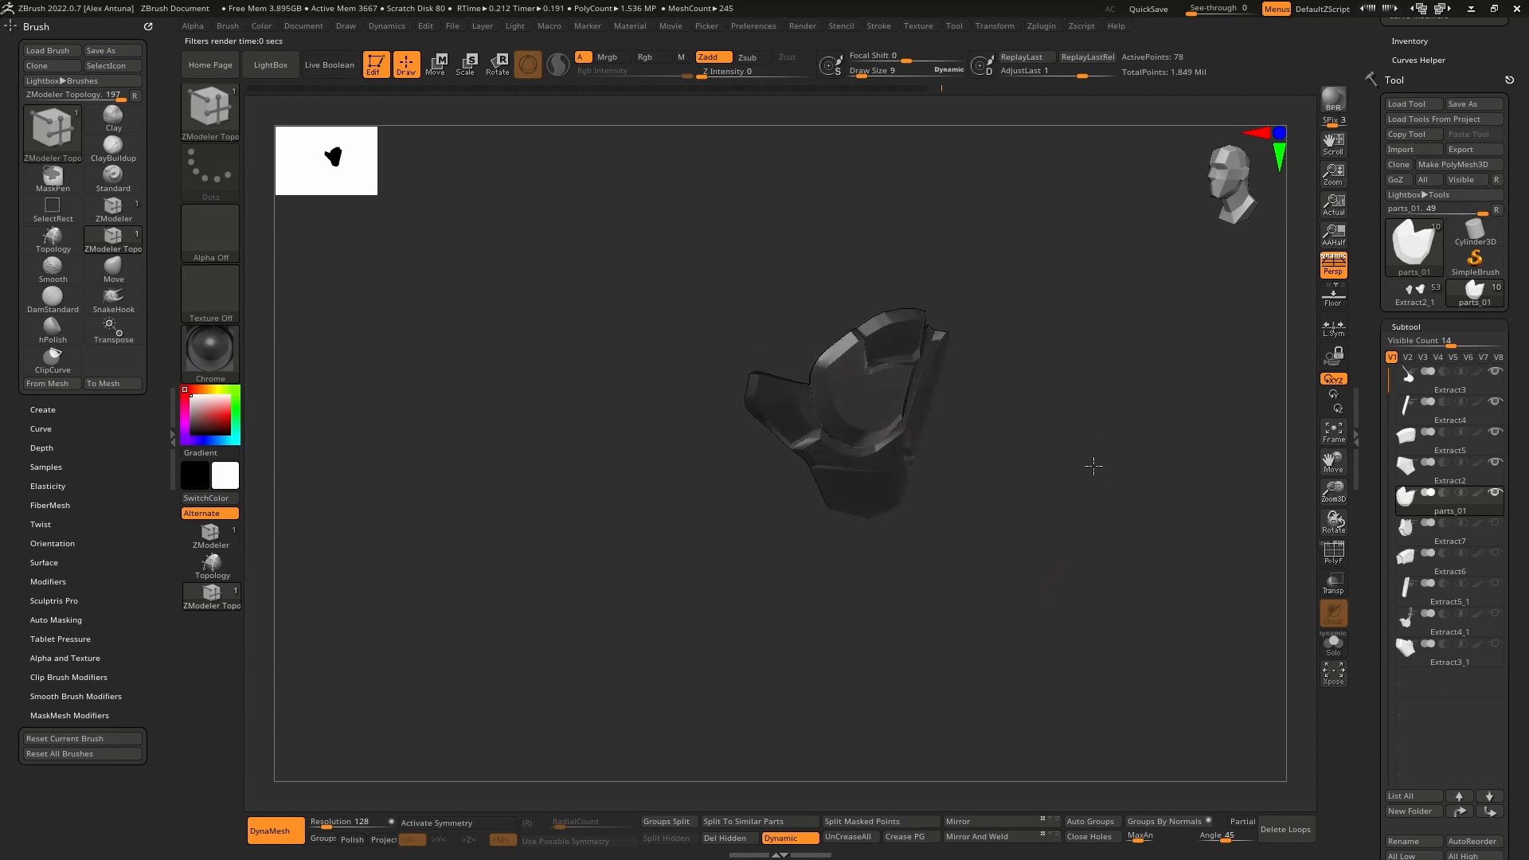
Step: Render the chrome armour panels with BPR from a closer angle to examine their surfaces and bevels
{"action": "right_click_drag", "start_coordinate": [914, 334], "coordinate": [996, 663]}
{"action": "mouse_move", "coordinate": [868, 430]}
{"action": "right_mouse_down"}
{"action": "mouse_move", "coordinate": [904, 417]}
{"action": "mouse_move", "coordinate": [852, 446]}
{"action": "right_mouse_up"}
{"action": "right_click_drag", "start_coordinate": [789, 510], "coordinate": [844, 390]}
{"action": "mouse_move", "coordinate": [844, 391]}
{"action": "right_mouse_down"}
{"action": "mouse_move", "coordinate": [829, 422]}
{"action": "mouse_move", "coordinate": [829, 342]}
{"action": "mouse_move", "coordinate": [782, 464]}
{"action": "mouse_move", "coordinate": [835, 426]}
{"action": "mouse_move", "coordinate": [837, 495]}
{"action": "mouse_move", "coordinate": [852, 409]}
{"action": "mouse_move", "coordinate": [894, 433]}
{"action": "mouse_move", "coordinate": [871, 471]}
{"action": "mouse_move", "coordinate": [884, 454]}
{"action": "mouse_move", "coordinate": [919, 464]}
{"action": "right_mouse_up"}
{"action": "right_click_drag", "start_coordinate": [1083, 482], "coordinate": [1092, 438]}
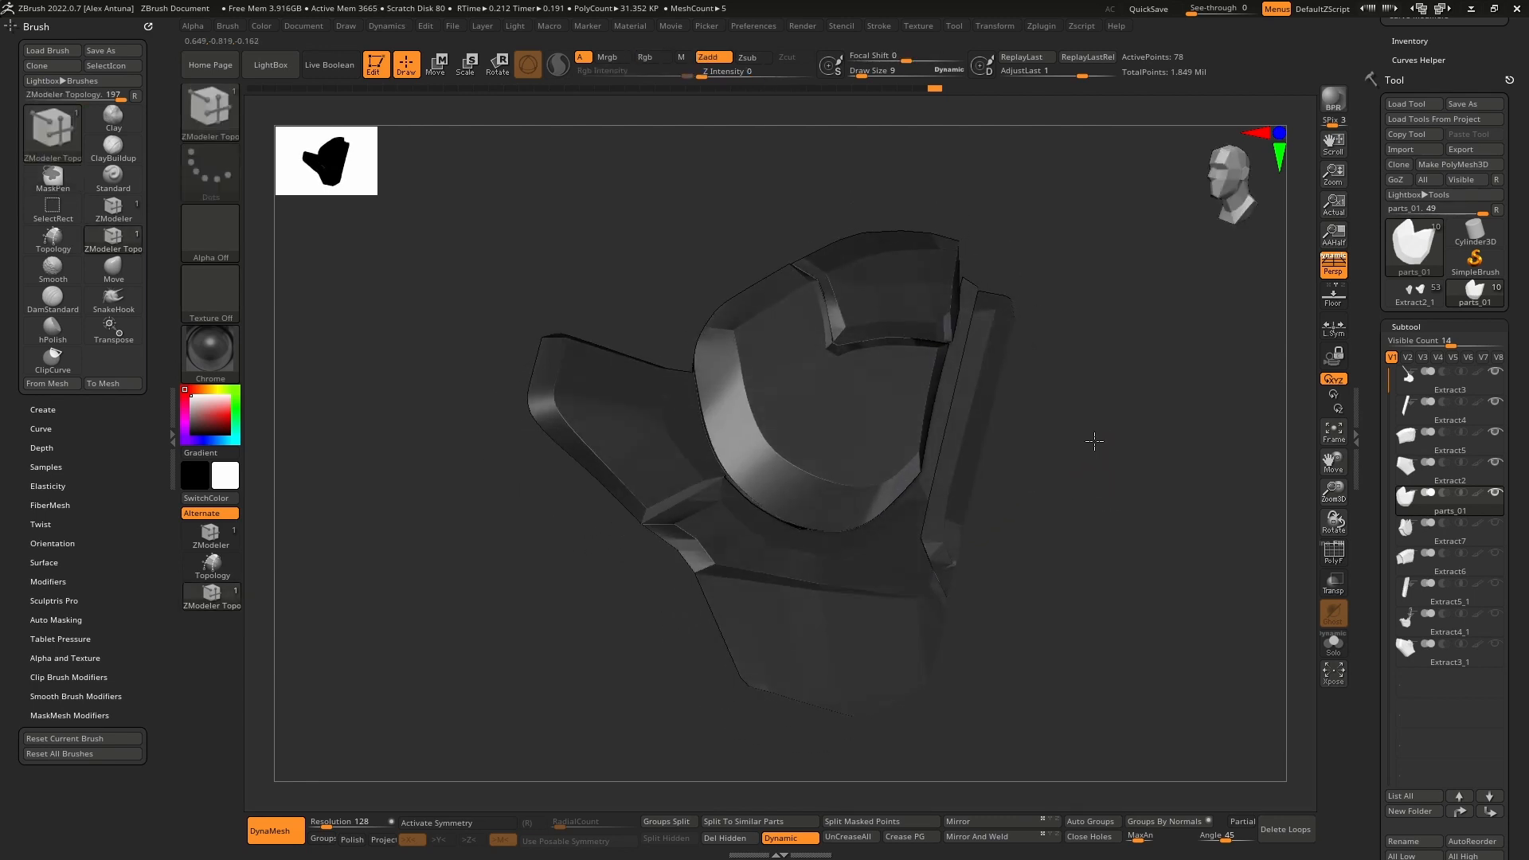
{"action": "left_click", "coordinate": [1335, 101]}
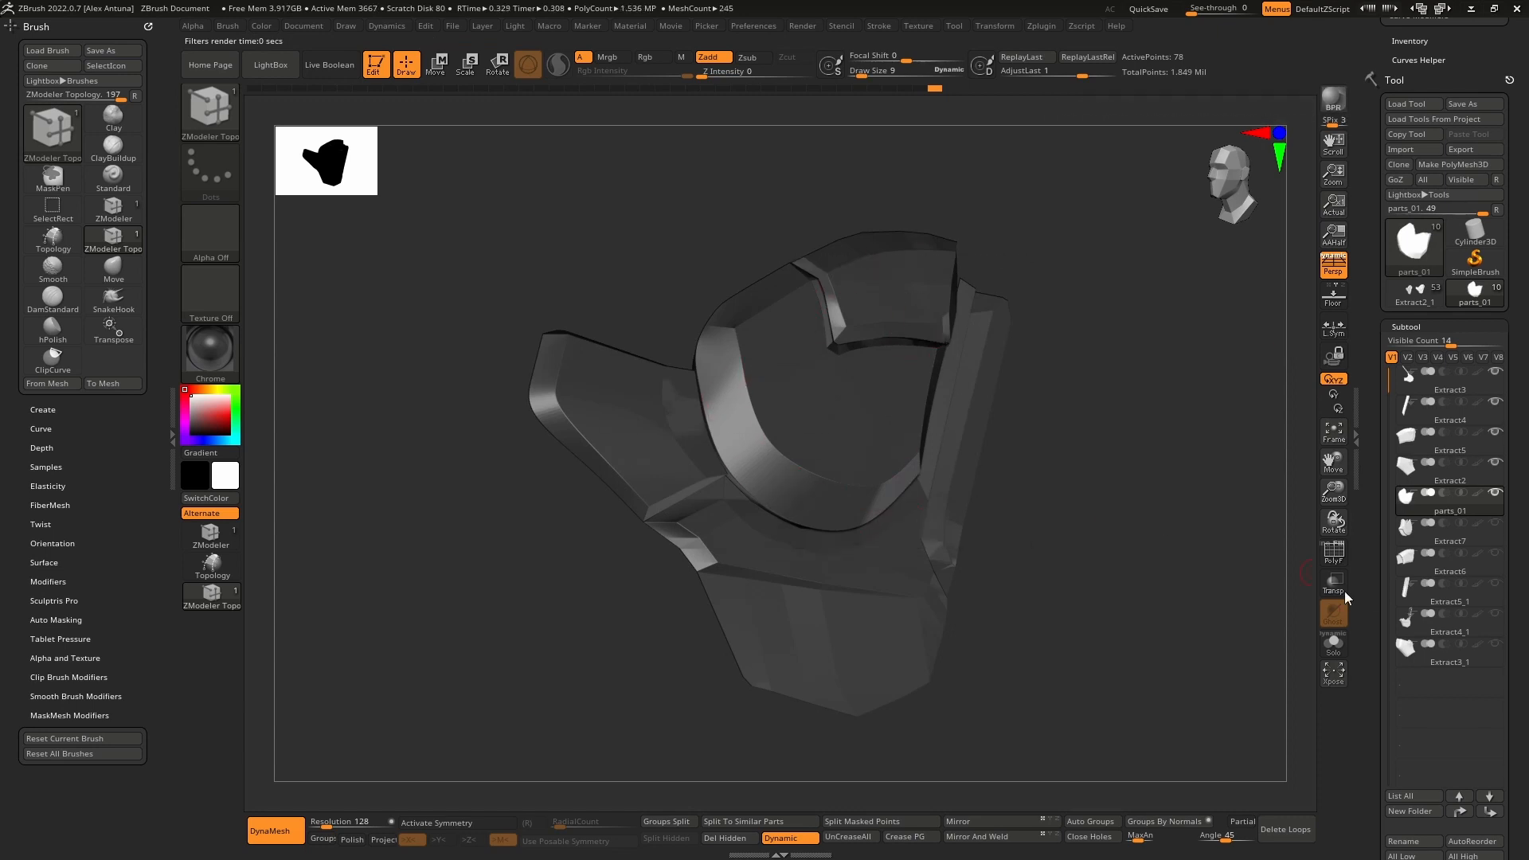
{"action": "left_click", "coordinate": [1335, 101]}
Step: Show the polyframe, merge the notched panel's faces into a single polygroup again and hide the polyframe
{"action": "left_click", "coordinate": [1333, 551]}
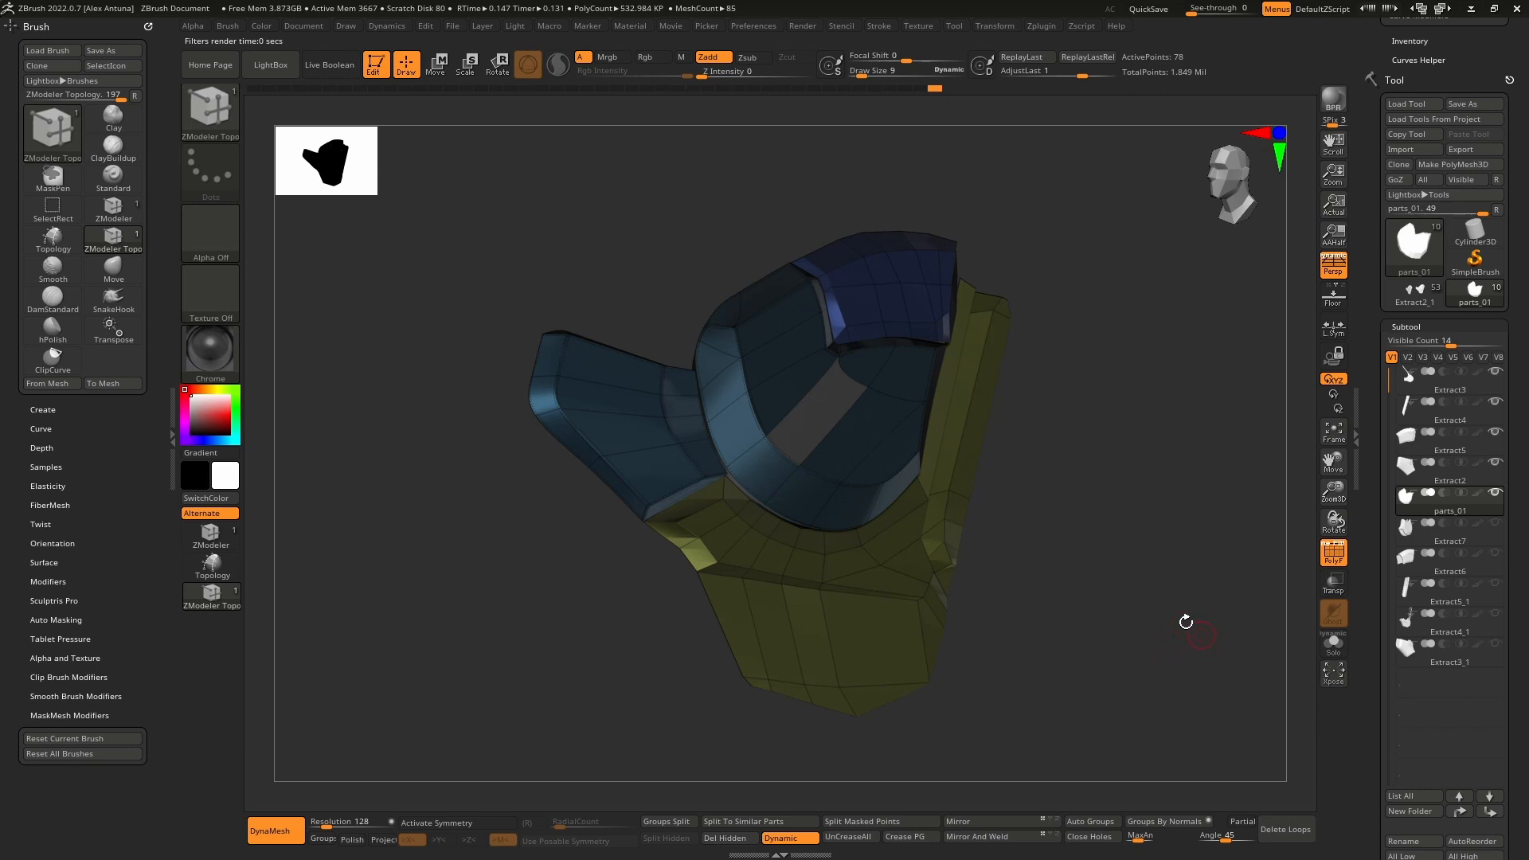
{"action": "left_click", "coordinate": [746, 388]}
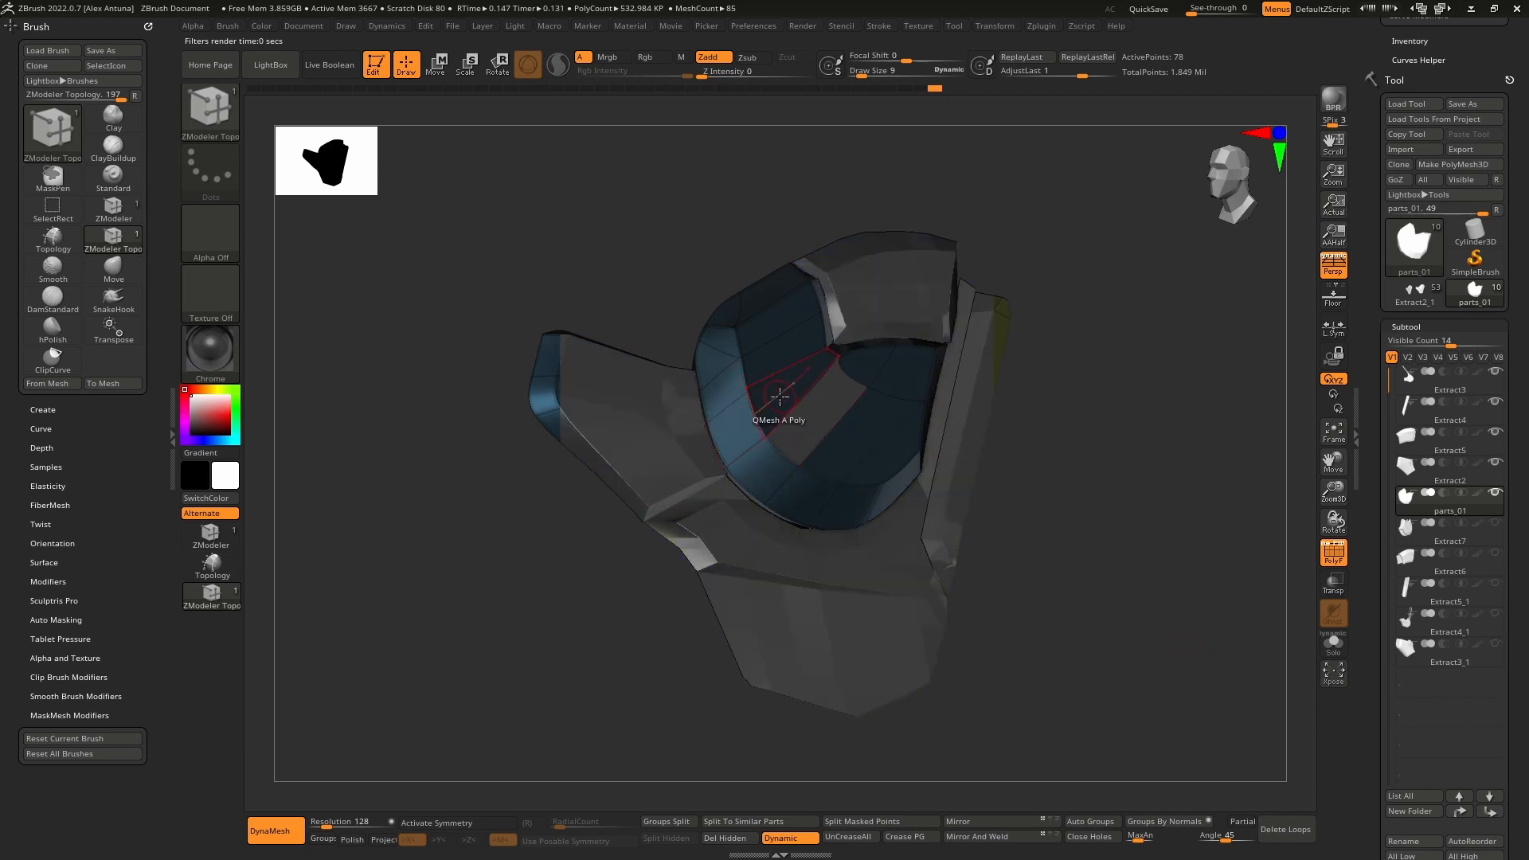
{"action": "key", "text": "ctrl+w"}
{"action": "right_click_drag", "start_coordinate": [780, 396], "coordinate": [1055, 478]}
{"action": "left_click", "coordinate": [1325, 559]}
{"action": "mouse_move", "coordinate": [1171, 550]}
{"action": "right_mouse_down", "text": "ctrl"}
{"action": "mouse_move", "coordinate": [1161, 489]}
{"action": "mouse_move", "coordinate": [1129, 456]}
{"action": "mouse_move", "coordinate": [1134, 478]}
{"action": "mouse_move", "coordinate": [1102, 468]}
{"action": "mouse_move", "coordinate": [1131, 476]}
{"action": "mouse_move", "coordinate": [1122, 447]}
{"action": "mouse_move", "coordinate": [1147, 452]}
{"action": "right_mouse_up", "text": "ctrl"}
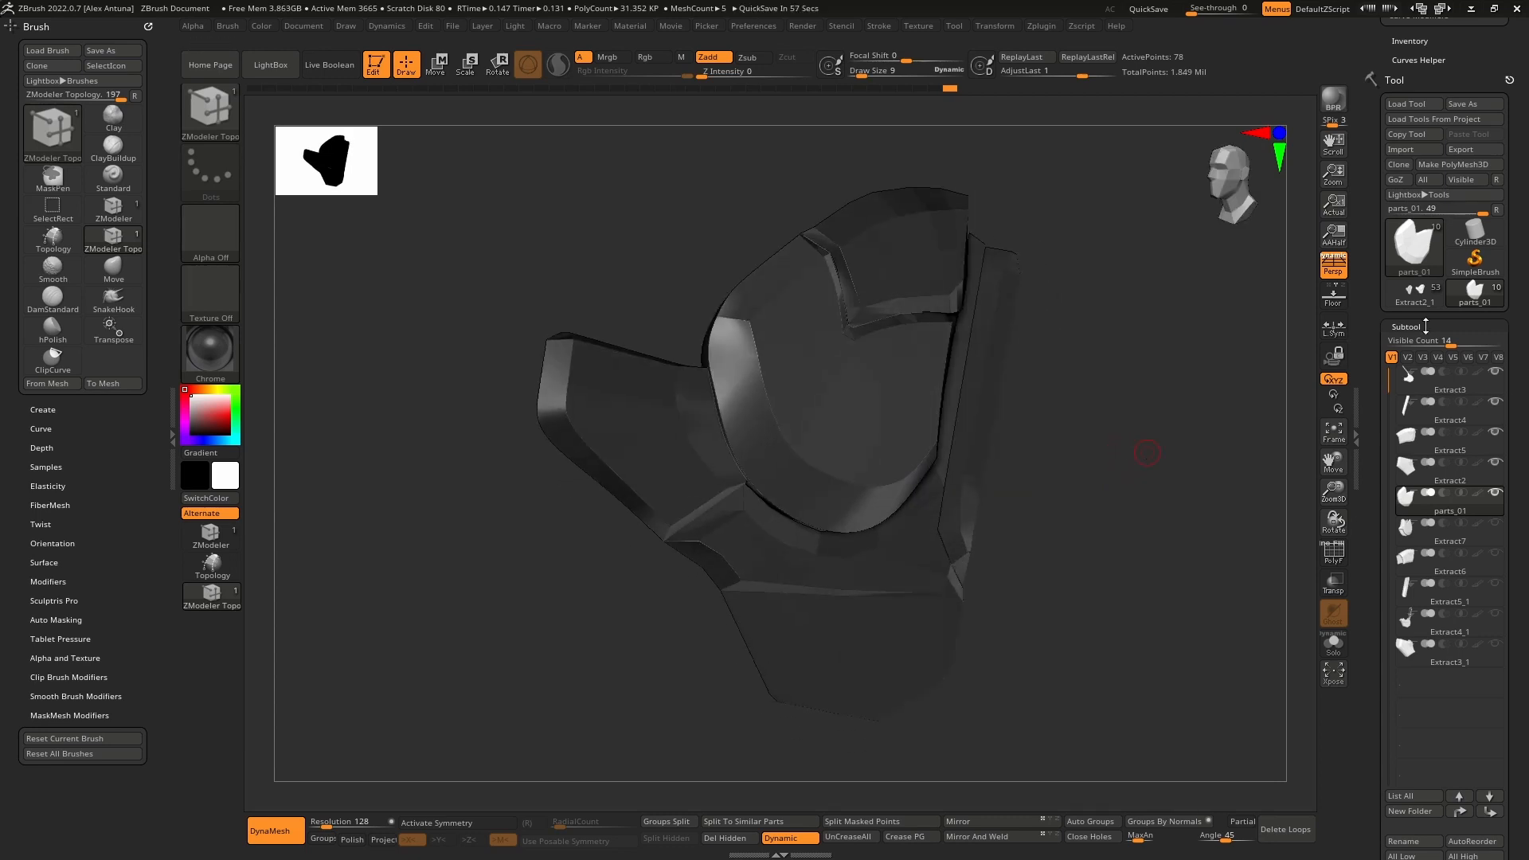
Step: Switch to the finished bust tool and examine the head armour pieces with the polyframe shown
{"action": "left_click", "coordinate": [1403, 300]}
{"action": "right_click_drag", "start_coordinate": [1029, 430], "coordinate": [984, 293]}
{"action": "left_click", "coordinate": [1000, 272], "text": "alt"}
{"action": "right_click_drag", "start_coordinate": [1103, 339], "coordinate": [1132, 426]}
{"action": "left_click", "coordinate": [1340, 567]}
{"action": "right_click_drag", "start_coordinate": [1095, 484], "coordinate": [1032, 495]}
{"action": "left_click", "coordinate": [1080, 447], "text": "alt"}
{"action": "right_click_drag", "start_coordinate": [1080, 447], "coordinate": [1014, 475]}
Step: Select the jaw, cheek and temple armour subtools one after another and examine their polygroups and shapes
{"action": "left_click", "coordinate": [807, 500], "text": "alt"}
{"action": "right_click_drag", "start_coordinate": [807, 500], "coordinate": [848, 545]}
{"action": "left_click", "coordinate": [841, 603], "text": "alt"}
{"action": "right_click_drag", "start_coordinate": [841, 603], "coordinate": [849, 404]}
{"action": "left_click", "coordinate": [766, 636], "text": "alt"}
{"action": "left_click", "coordinate": [800, 528], "text": "alt"}
{"action": "left_click", "coordinate": [857, 407], "text": "alt"}
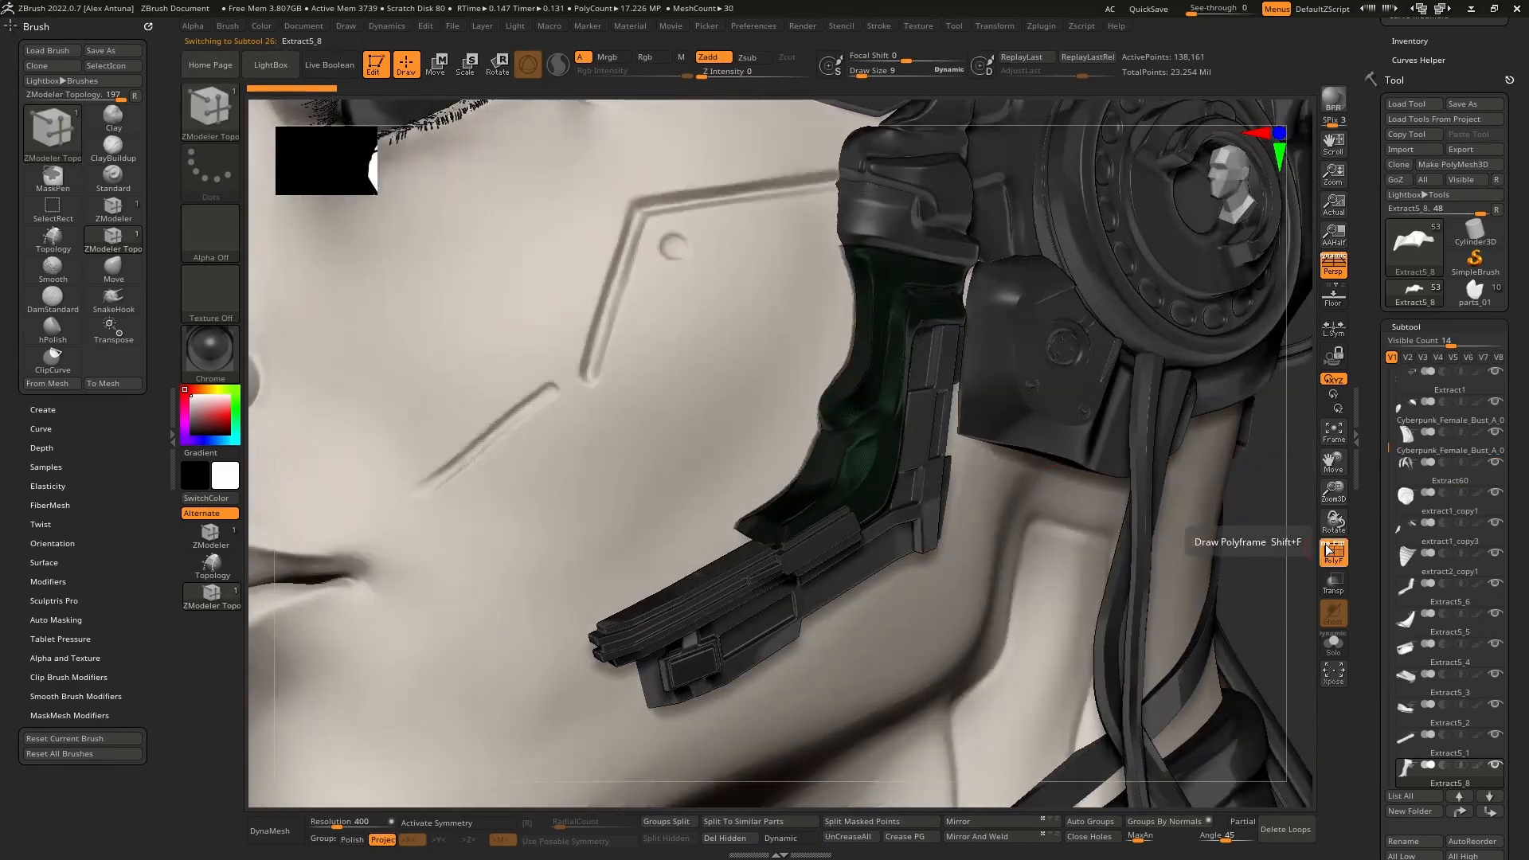
{"action": "left_click", "coordinate": [1326, 546]}
{"action": "right_click_drag", "start_coordinate": [935, 439], "coordinate": [860, 382]}
{"action": "left_click", "coordinate": [890, 390], "text": "alt"}
{"action": "left_click", "coordinate": [865, 404], "text": "alt"}
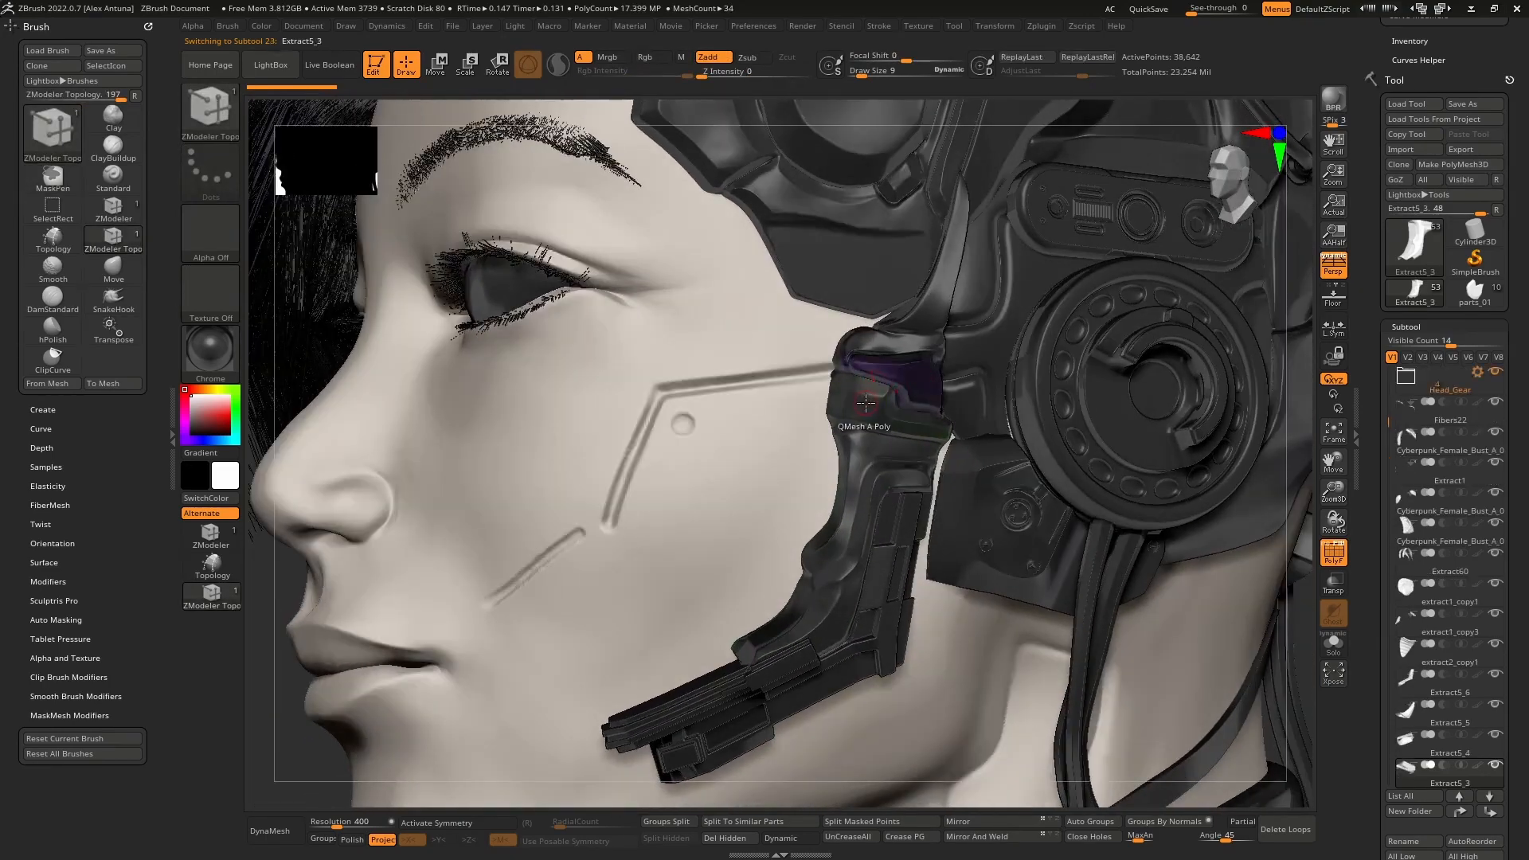
{"action": "left_click", "coordinate": [910, 339], "text": "alt"}
{"action": "right_click_drag", "start_coordinate": [910, 339], "coordinate": [812, 318]}
{"action": "left_click", "coordinate": [940, 303], "text": "alt"}
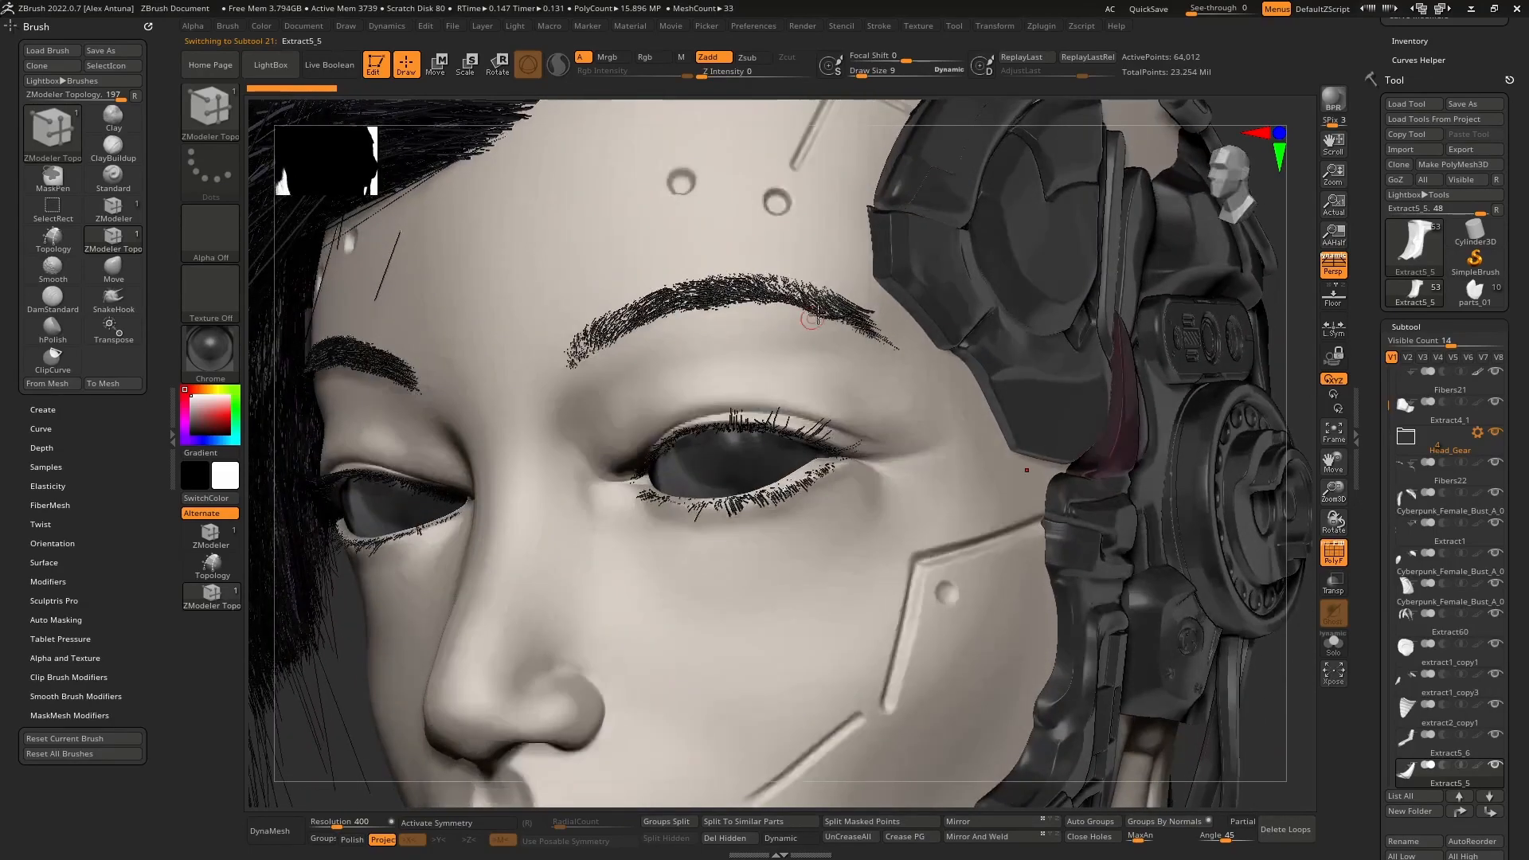
Step: Frame the whole bust and compare its BPR renders with the polyframe shown and hidden
{"action": "mouse_move", "coordinate": [669, 339]}
{"action": "right_mouse_down"}
{"action": "mouse_move", "coordinate": [874, 358]}
{"action": "mouse_move", "coordinate": [823, 412]}
{"action": "mouse_move", "coordinate": [809, 396]}
{"action": "mouse_move", "coordinate": [829, 382]}
{"action": "mouse_move", "coordinate": [791, 332]}
{"action": "mouse_move", "coordinate": [1033, 414]}
{"action": "mouse_move", "coordinate": [1059, 393]}
{"action": "mouse_move", "coordinate": [1032, 454]}
{"action": "right_mouse_up"}
{"action": "right_click", "coordinate": [1017, 480]}
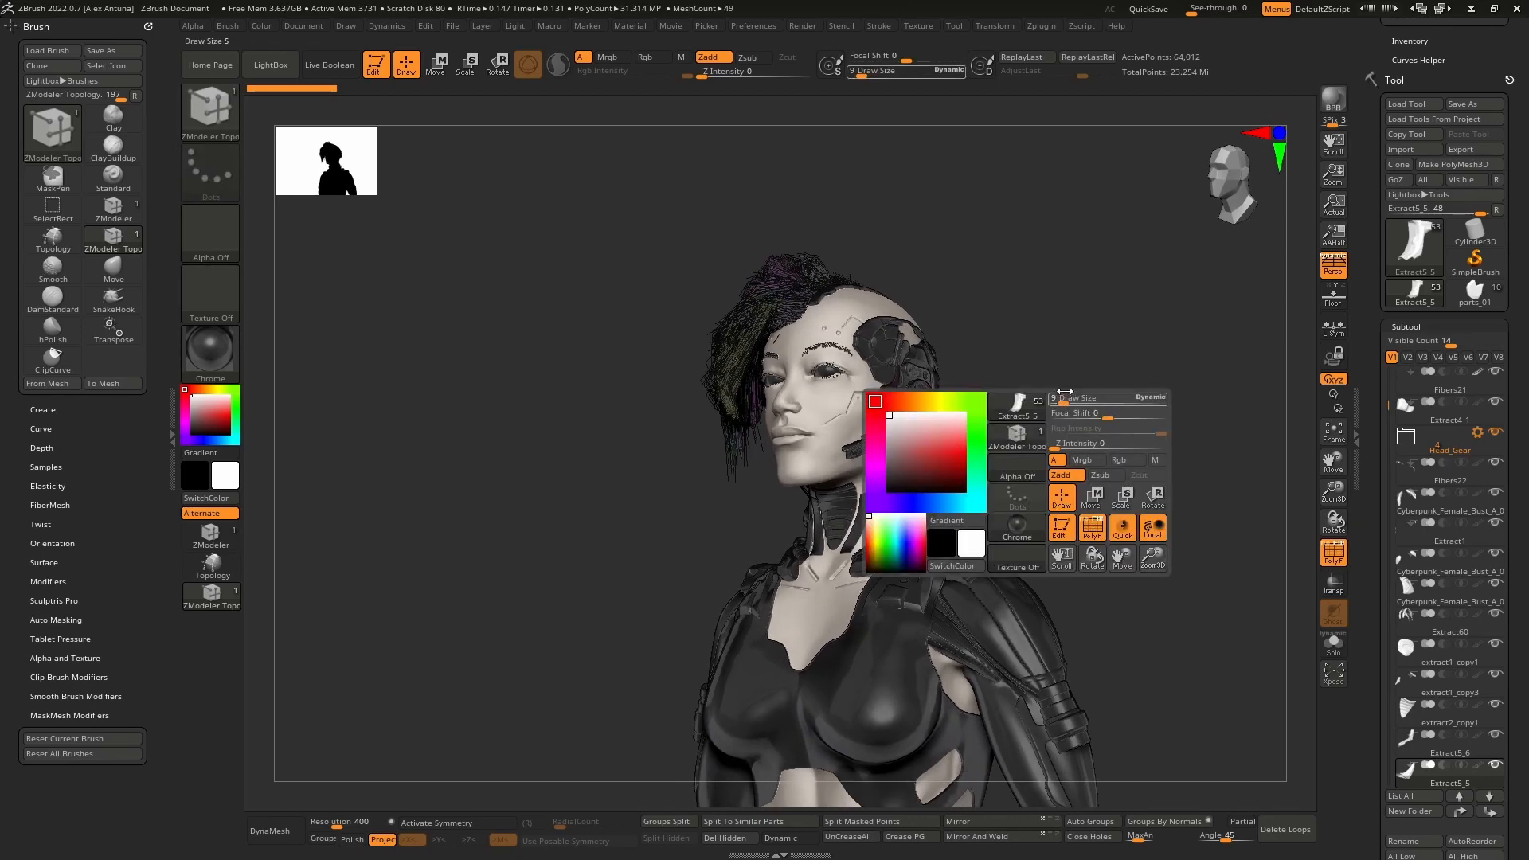
{"action": "right_click_drag", "start_coordinate": [1003, 399], "coordinate": [1067, 358]}
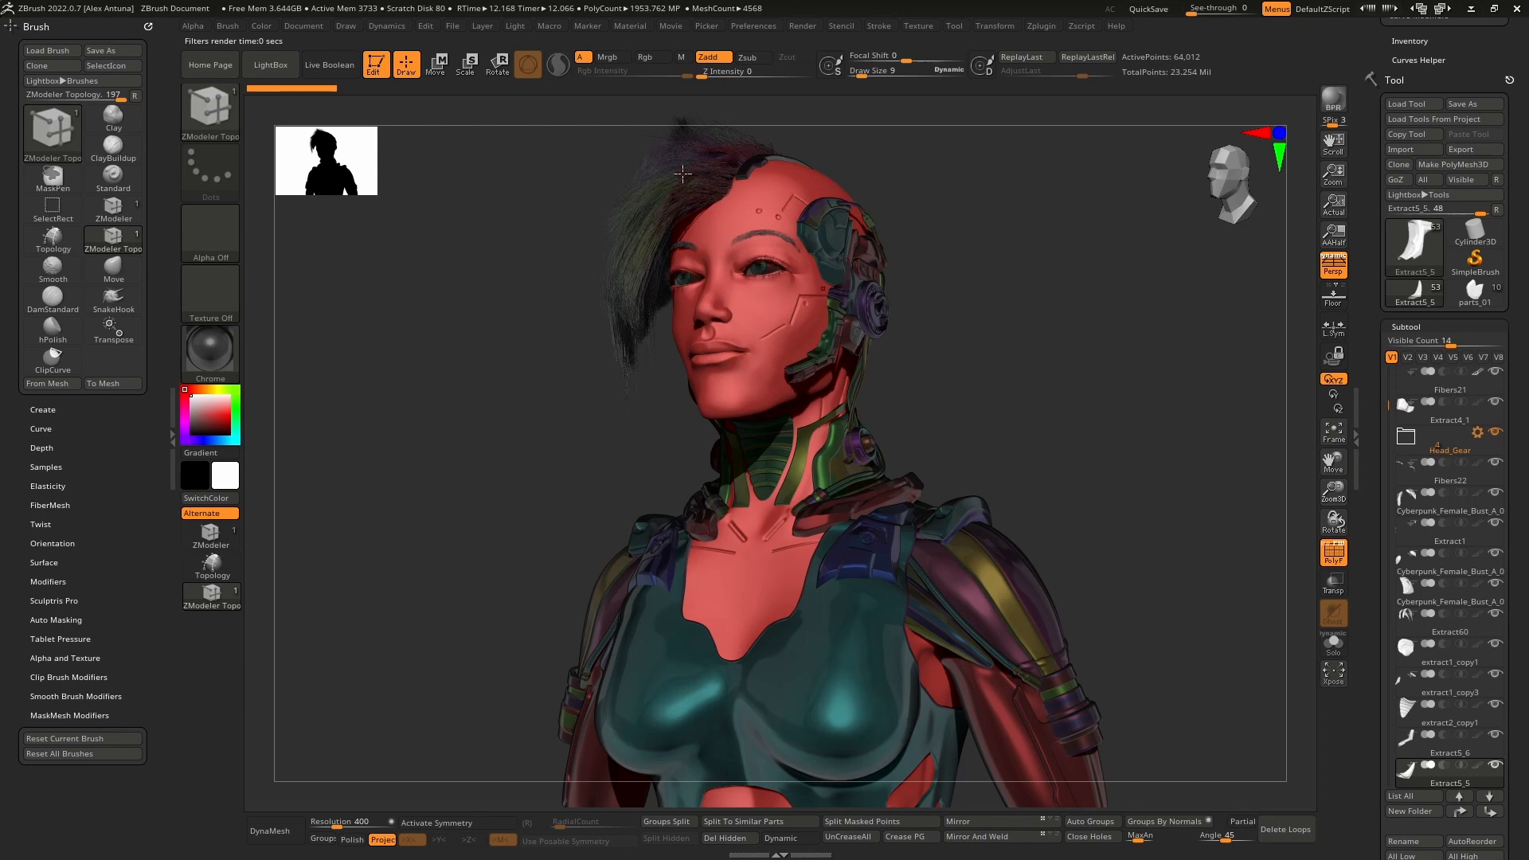
{"action": "left_click", "coordinate": [1331, 555]}
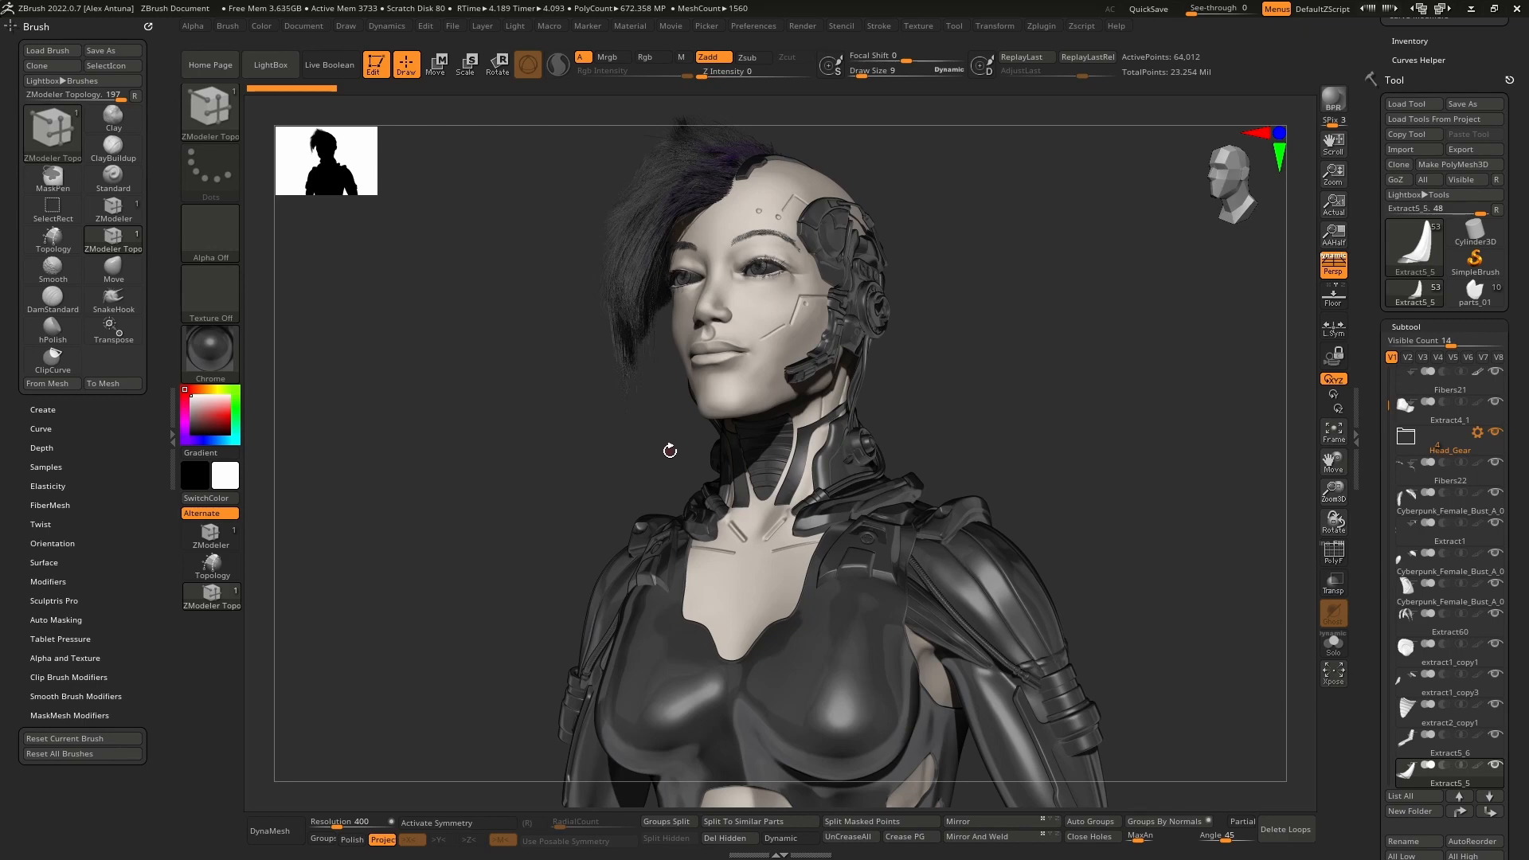
{"action": "mouse_move", "coordinate": [670, 451]}
{"action": "left_mouse_down"}
{"action": "mouse_move", "coordinate": [648, 467]}
{"action": "mouse_move", "coordinate": [659, 451]}
{"action": "mouse_move", "coordinate": [682, 457]}
{"action": "left_mouse_up"}
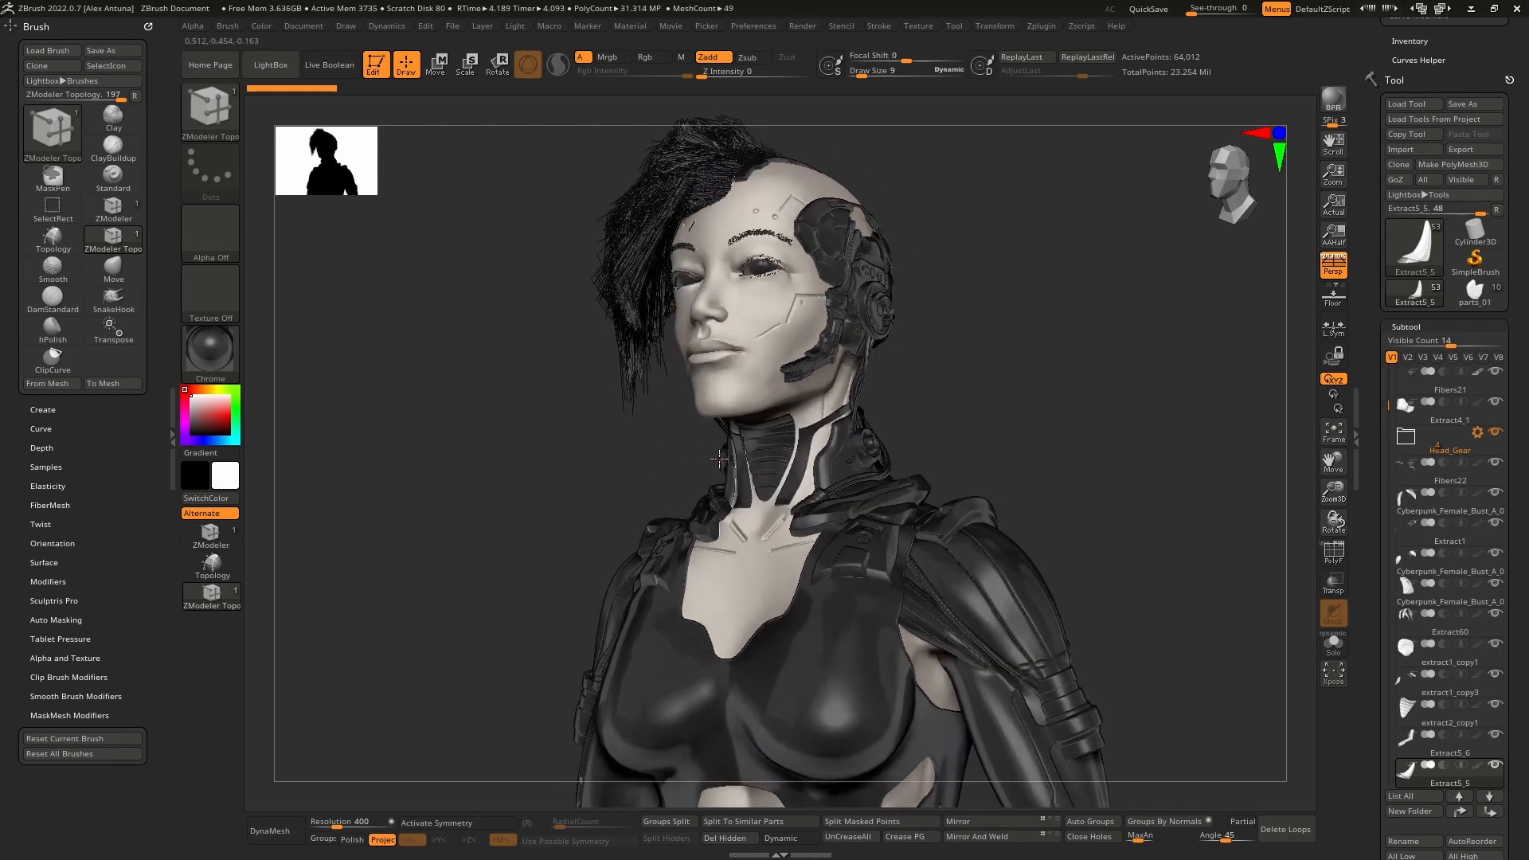
{"action": "mouse_move", "coordinate": [1045, 435]}
{"action": "left_mouse_down"}
{"action": "mouse_move", "coordinate": [1003, 413]}
{"action": "mouse_move", "coordinate": [1013, 391]}
{"action": "left_mouse_up"}
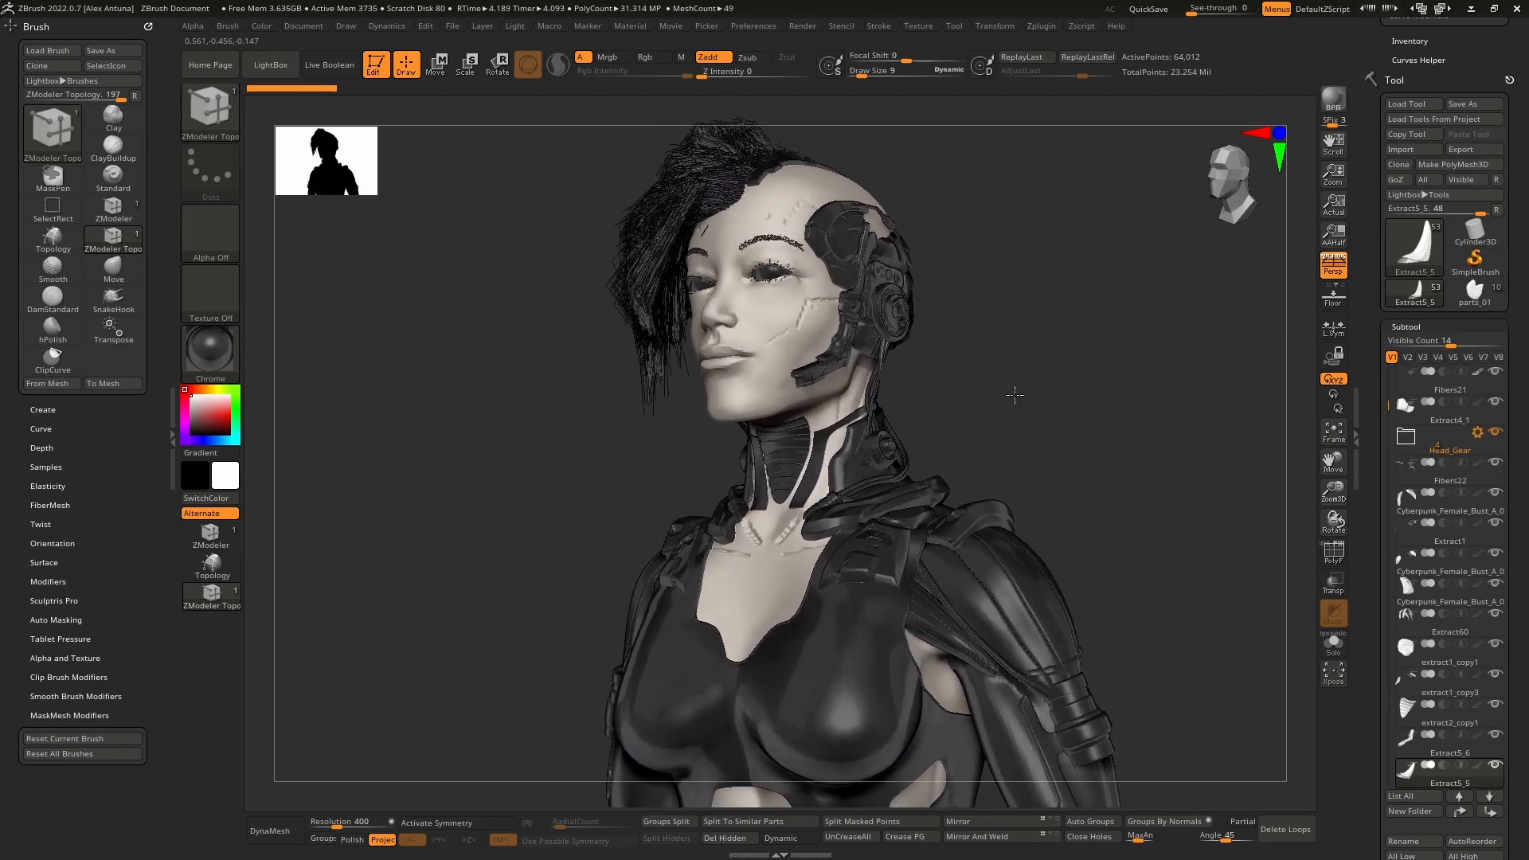
{"action": "right_click", "coordinate": [1014, 390]}
{"action": "mouse_move", "coordinate": [1426, 410]}
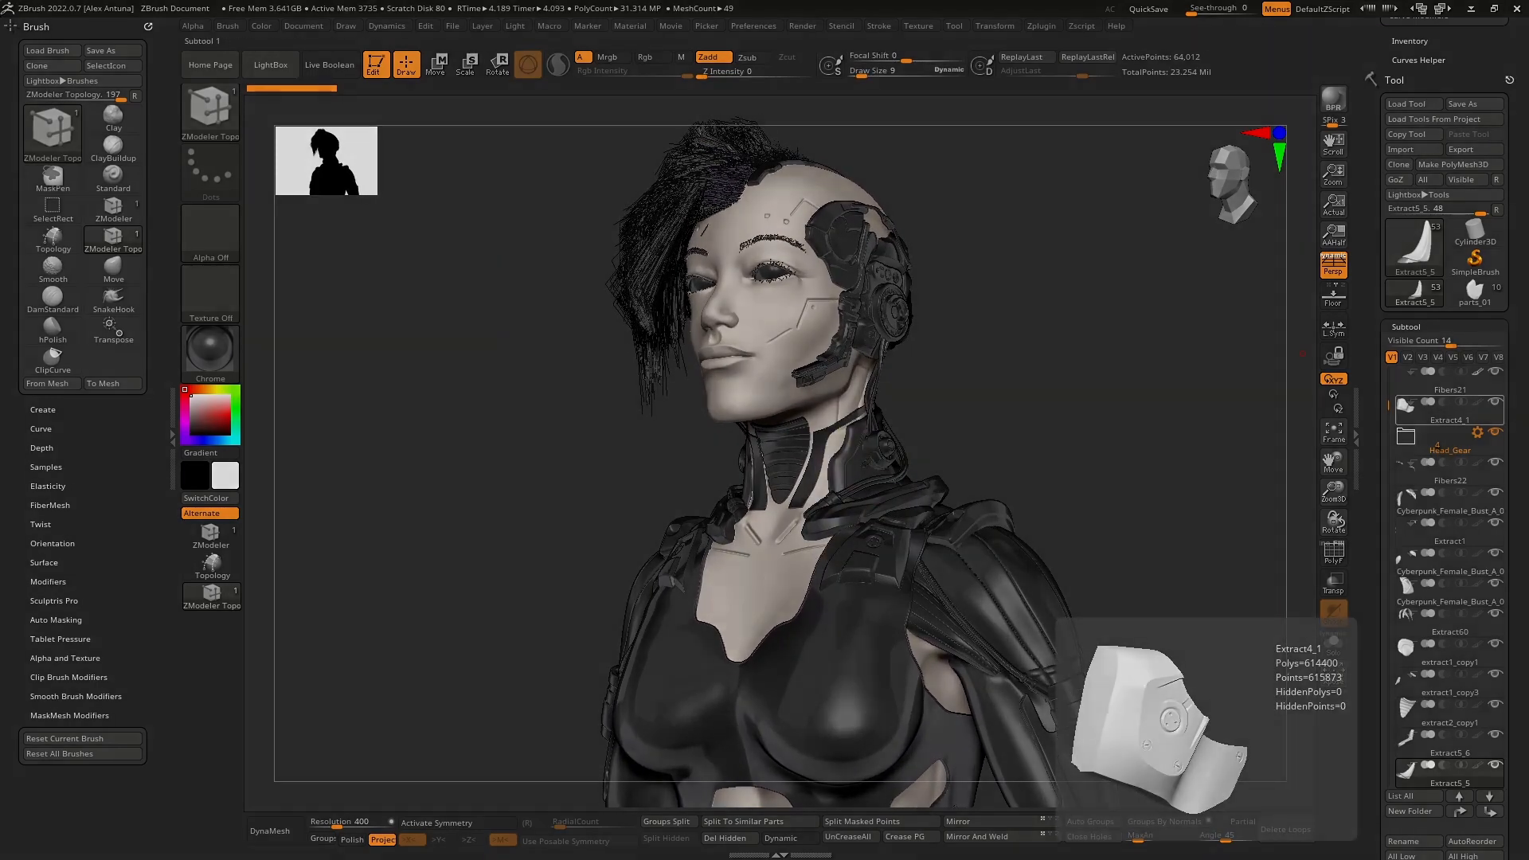